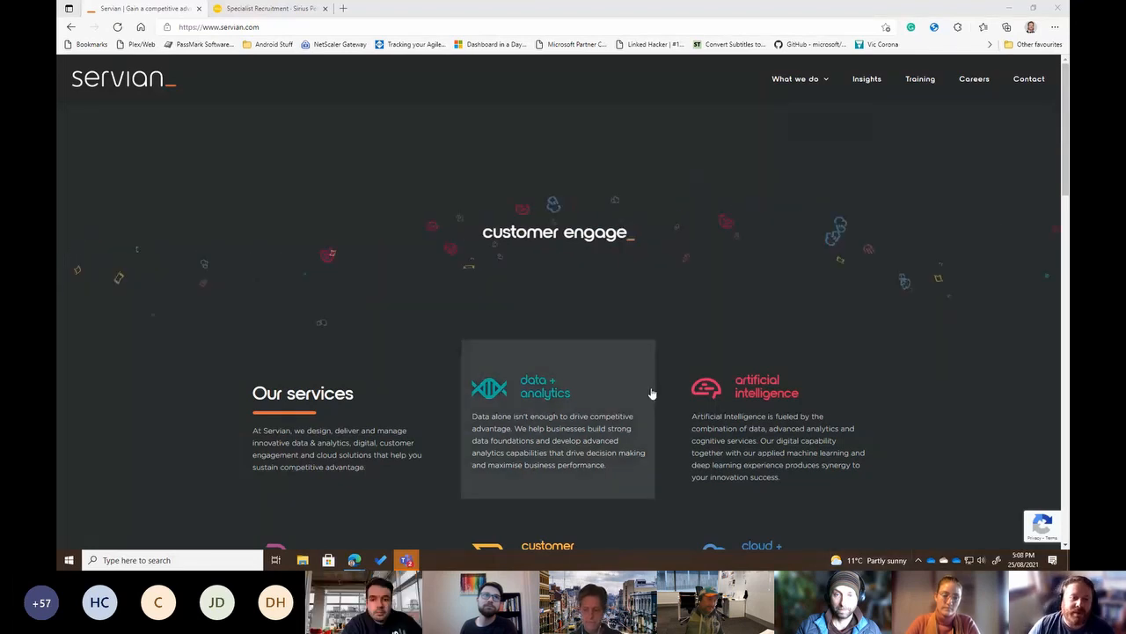
- Look over the services on the Servian homepage and switch to the Sirius People website
scroll(936, 275, down, 2)
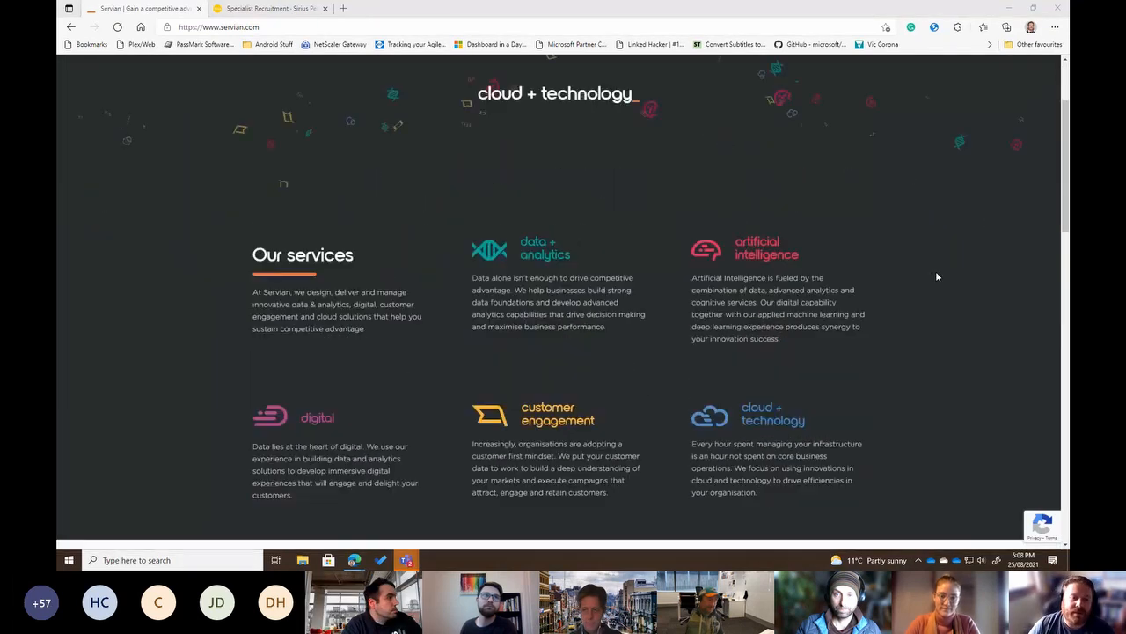
scroll(933, 272, up, 2)
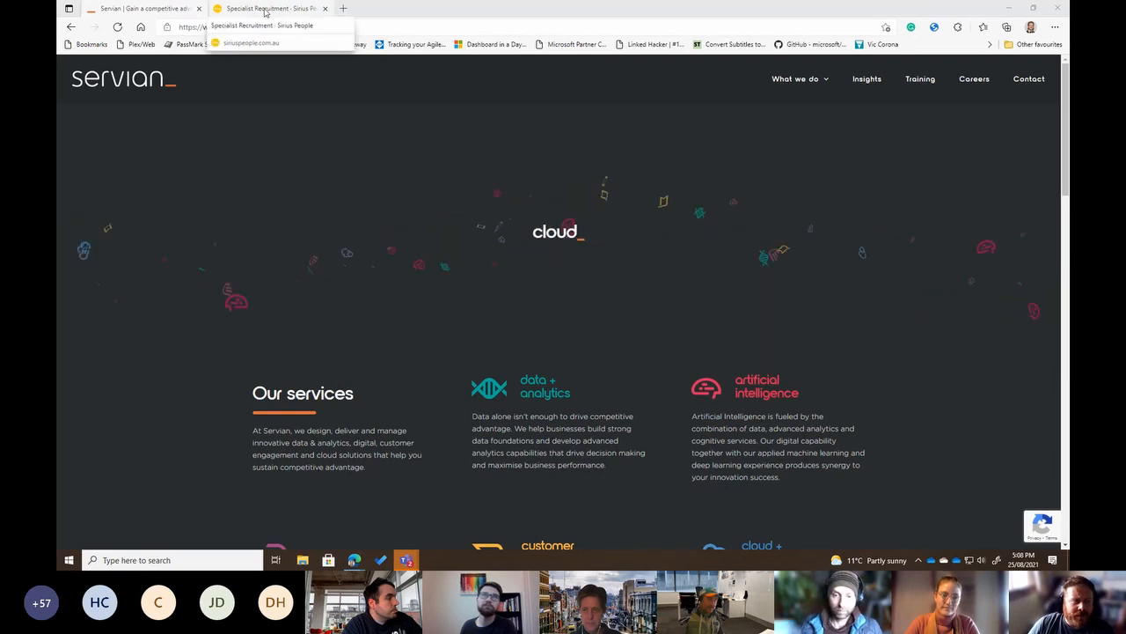
click(264, 10)
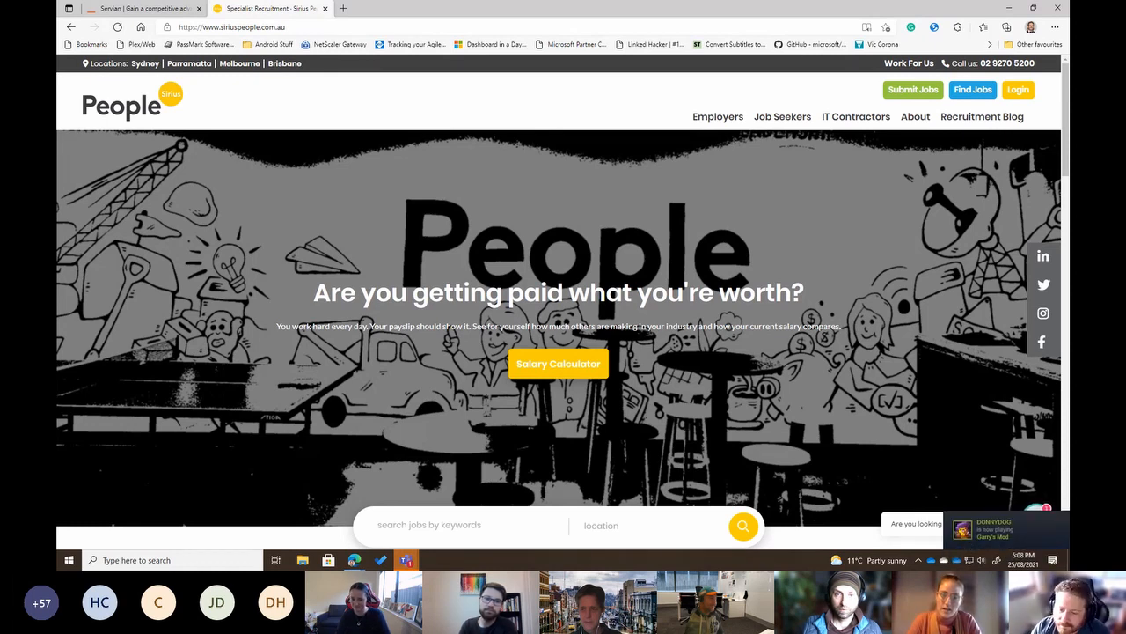
- Quit the background chat or gaming app from the hidden system tray icons
click(919, 561)
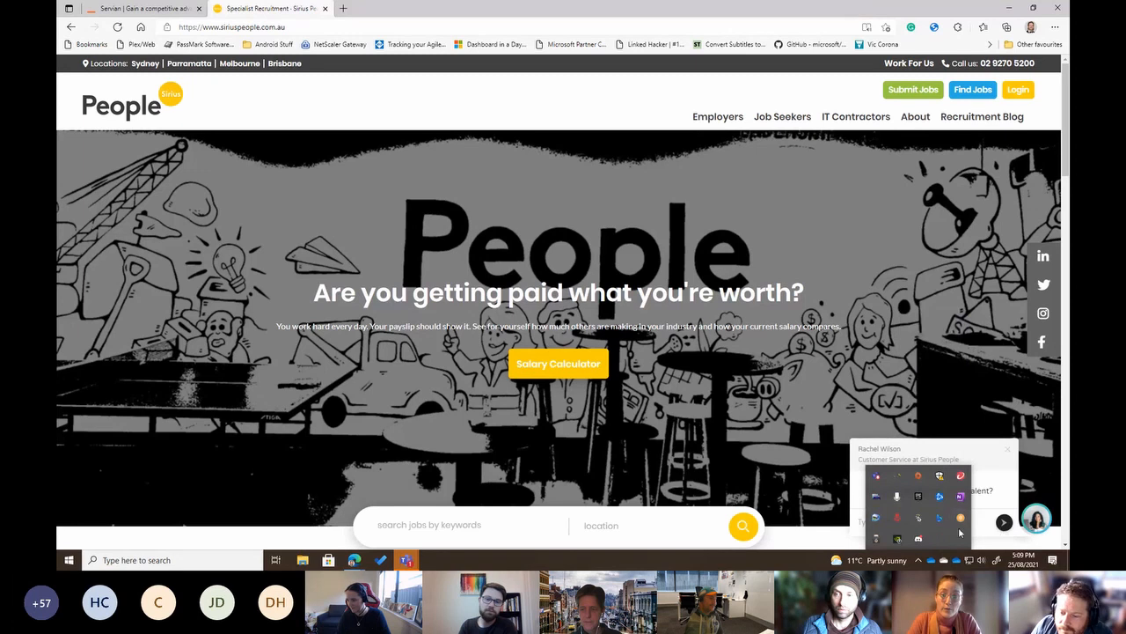
right_click(920, 538)
click(934, 534)
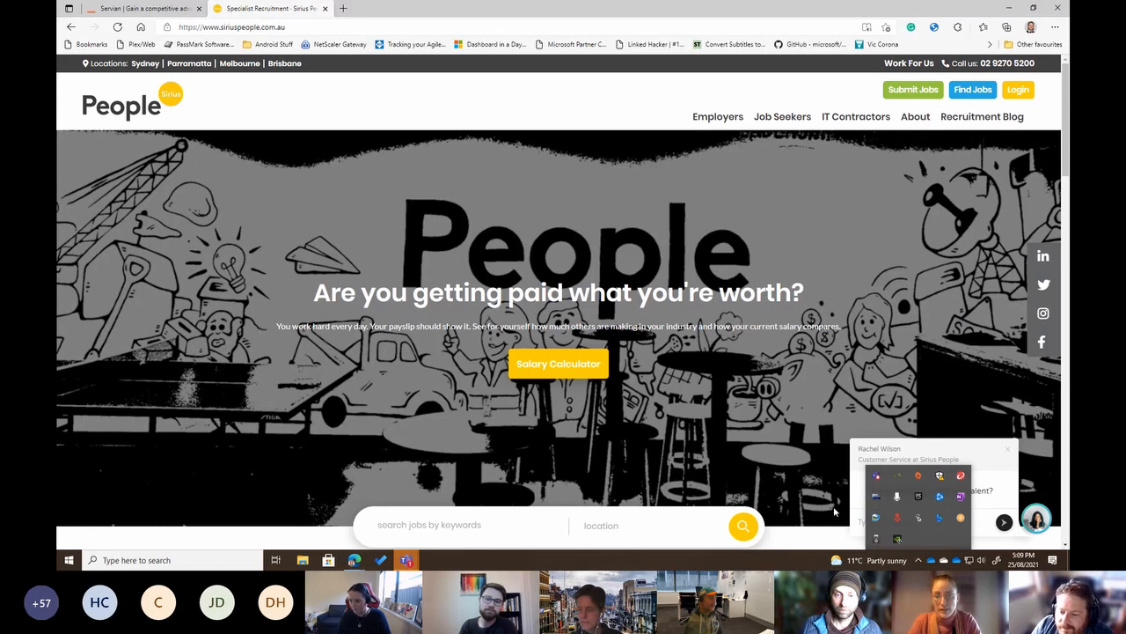
click(813, 8)
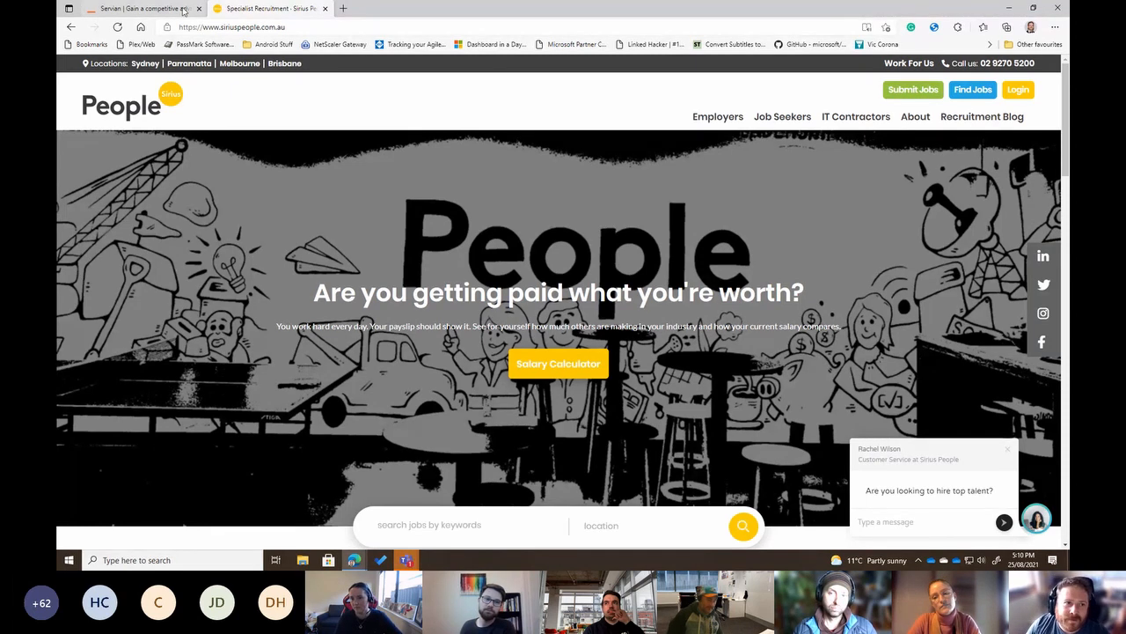
- Open dearwatson.net.au in a new browser tab
click(343, 9)
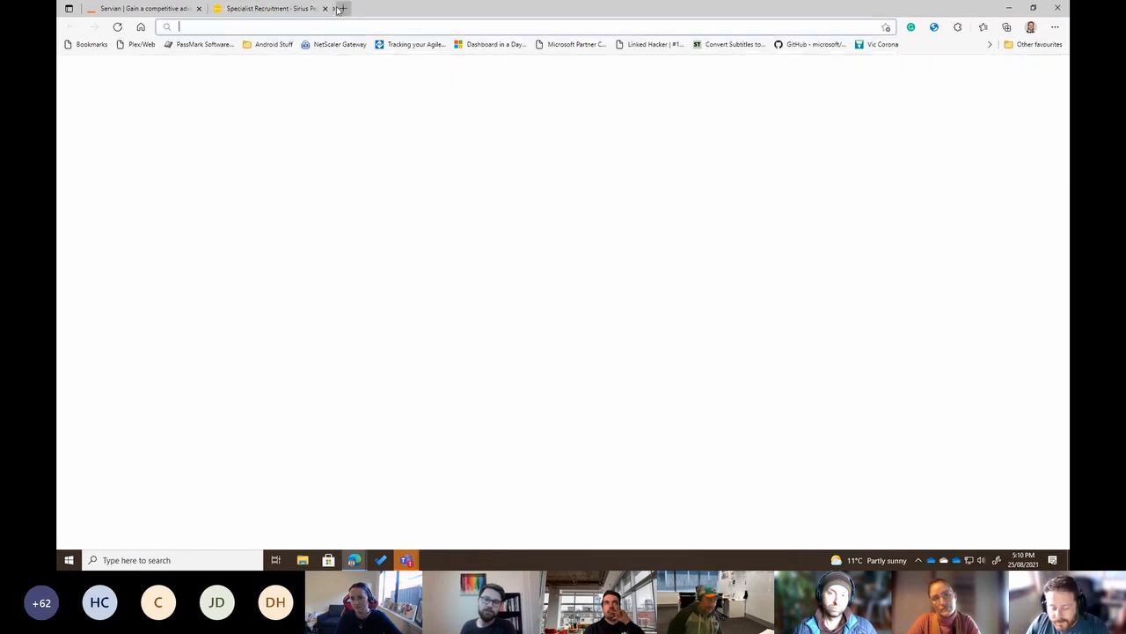
text(dearwatson)
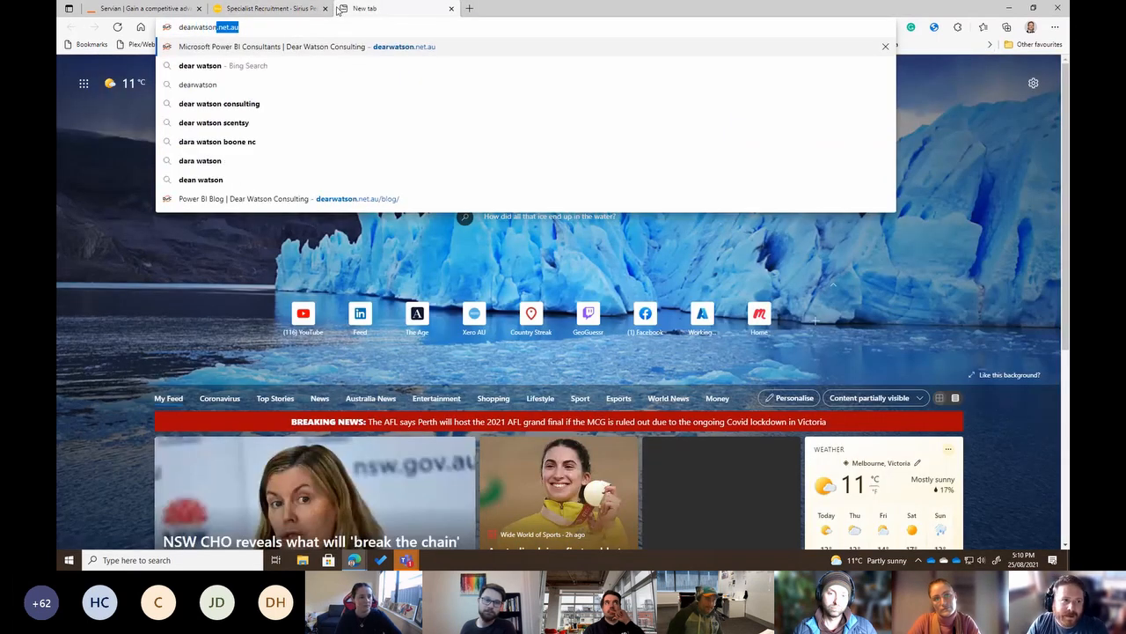
text(.net.au)
key(Return)
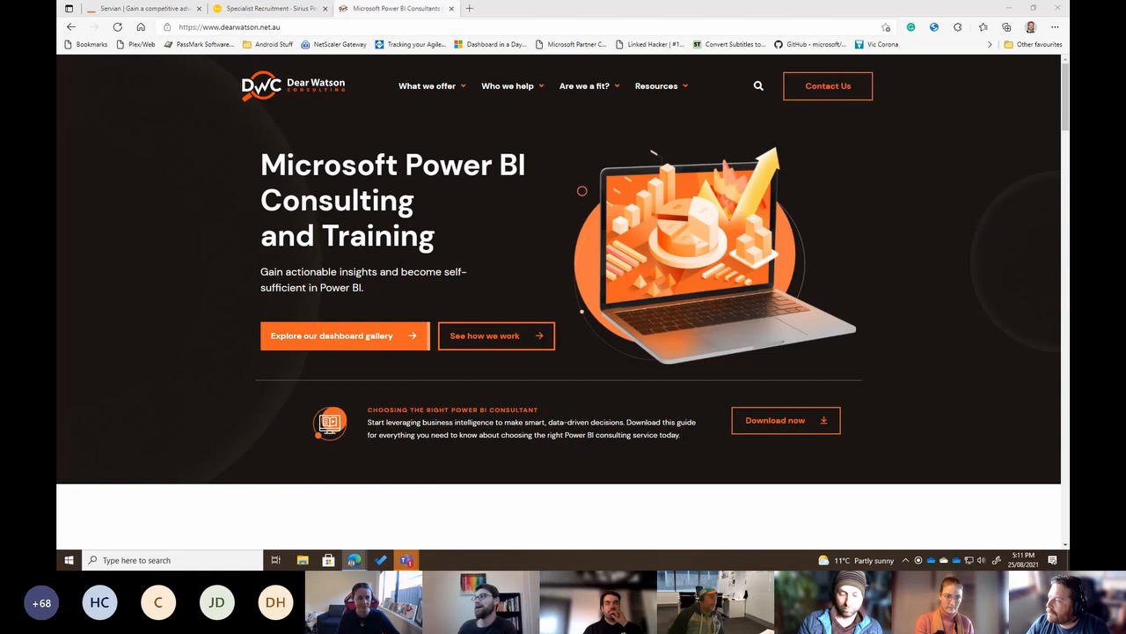
drag(1125, 182, 519, 9)
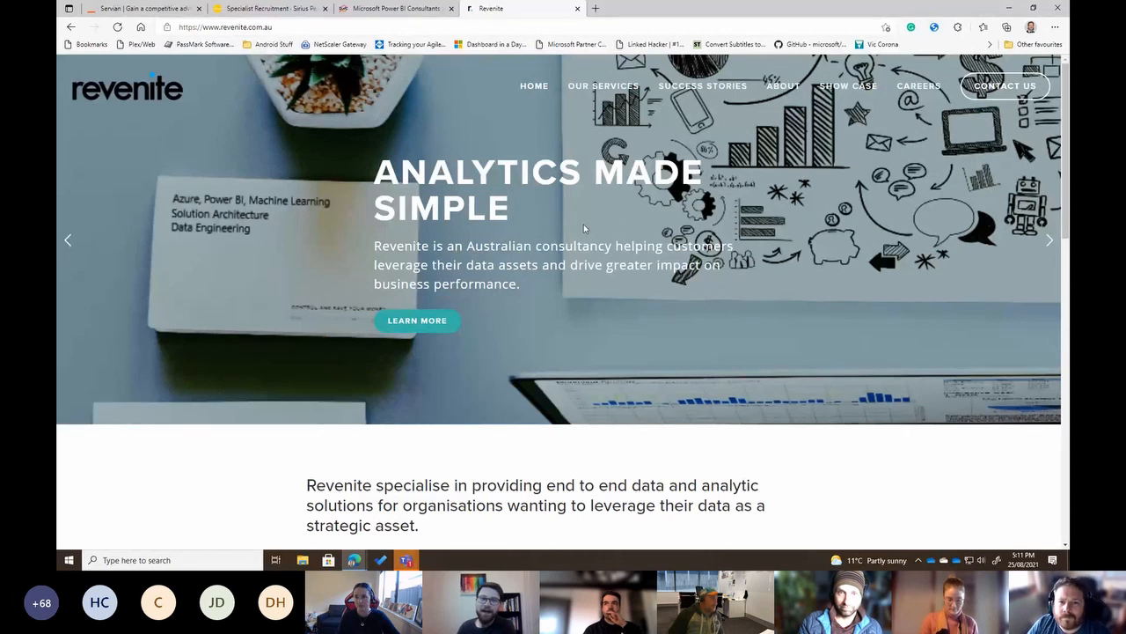
mouse_move(607, 88)
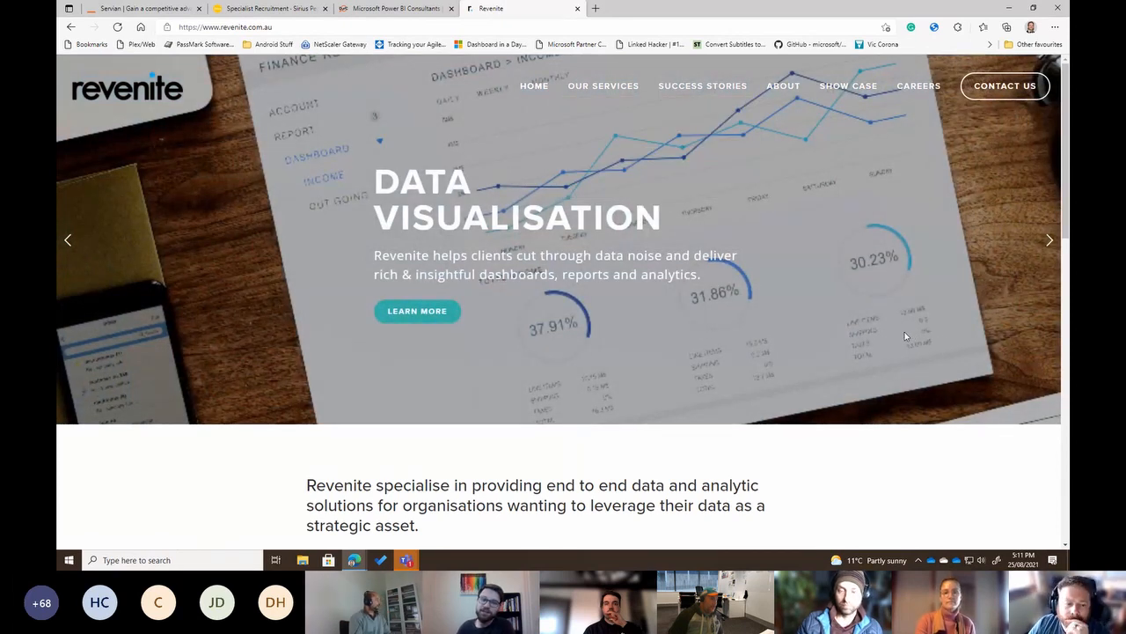
scroll(904, 333, down, 2)
scroll(903, 335, down, 2)
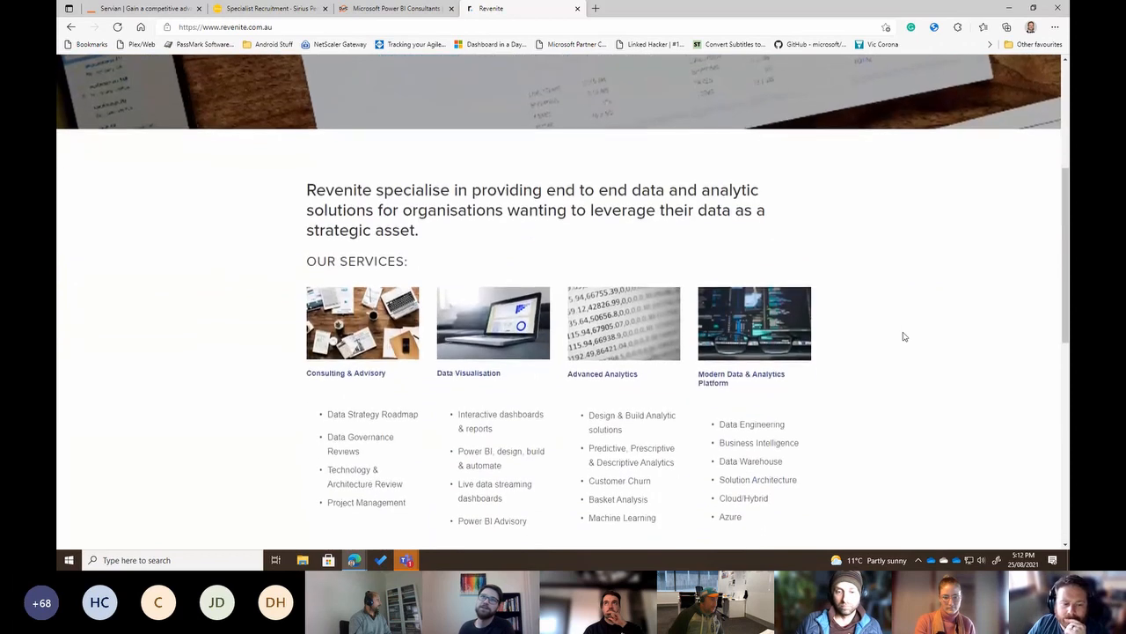
scroll(827, 348, down, 1)
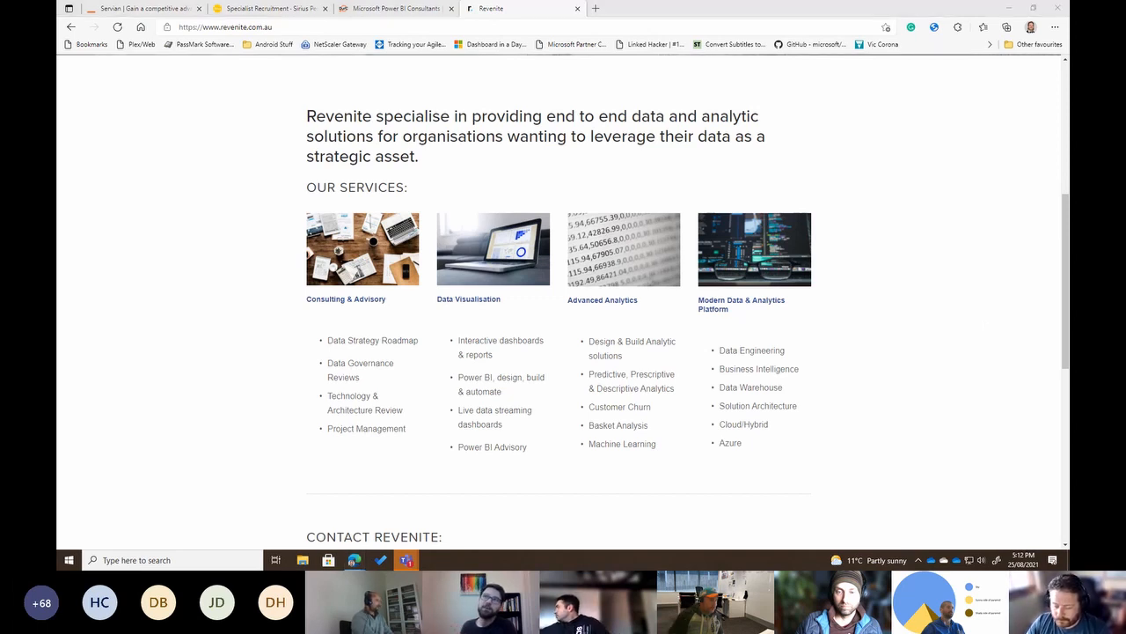
- Find Power BI Desktop by searching the computer for "powerbi" and launch it
key(super)
text(powerbi)
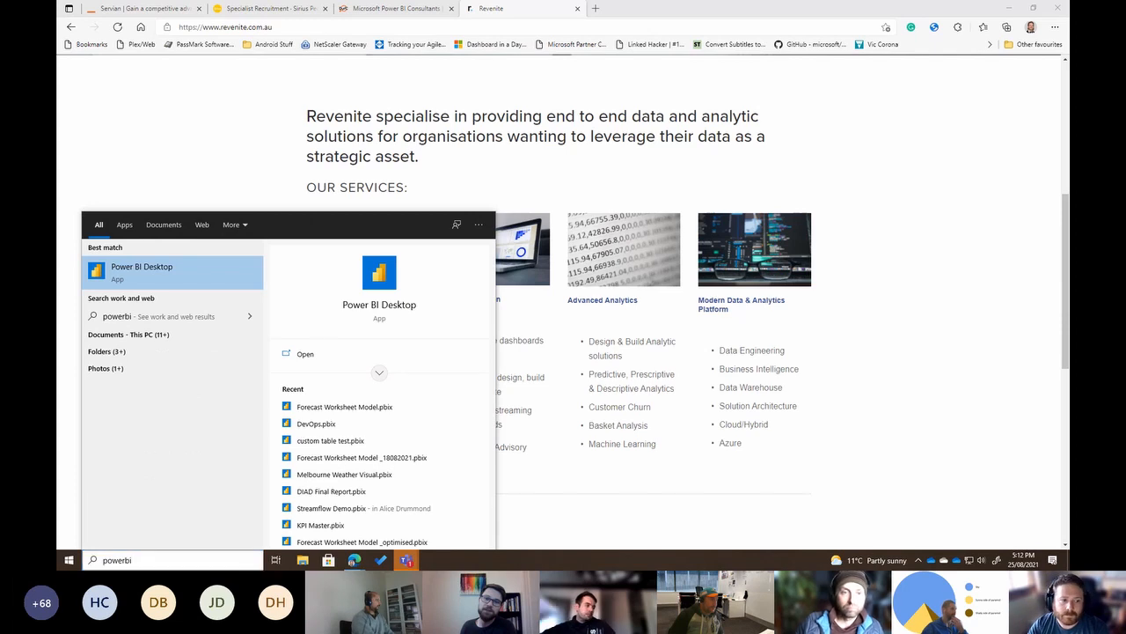
key(Return)
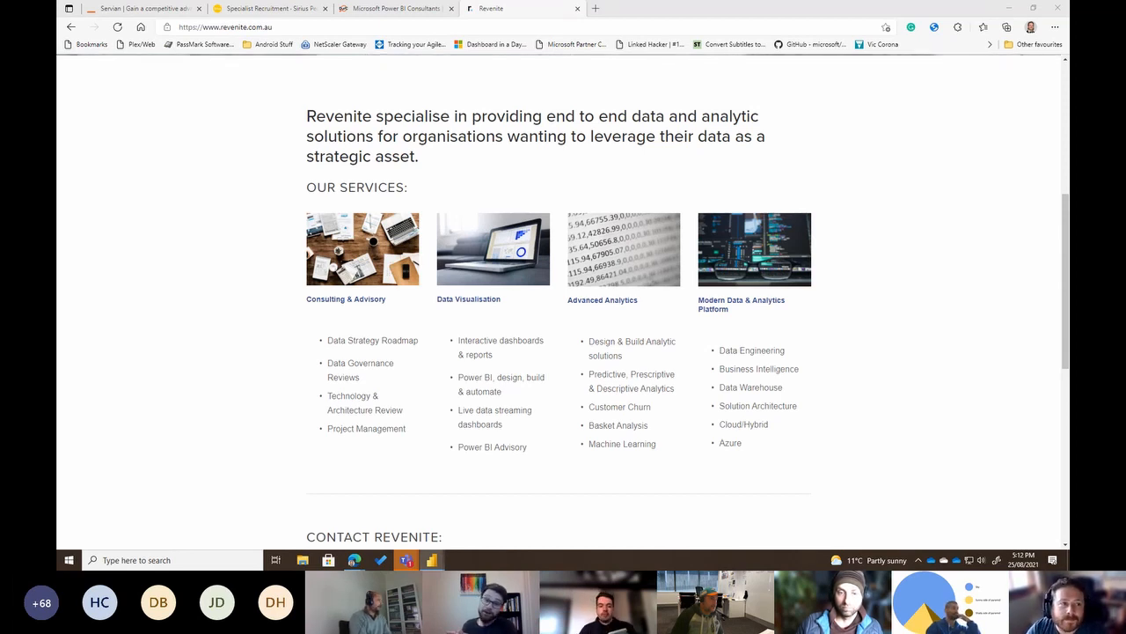
- Search the web for "apexinsights" in a new browser tab and open the Apex Insights site
click(596, 8)
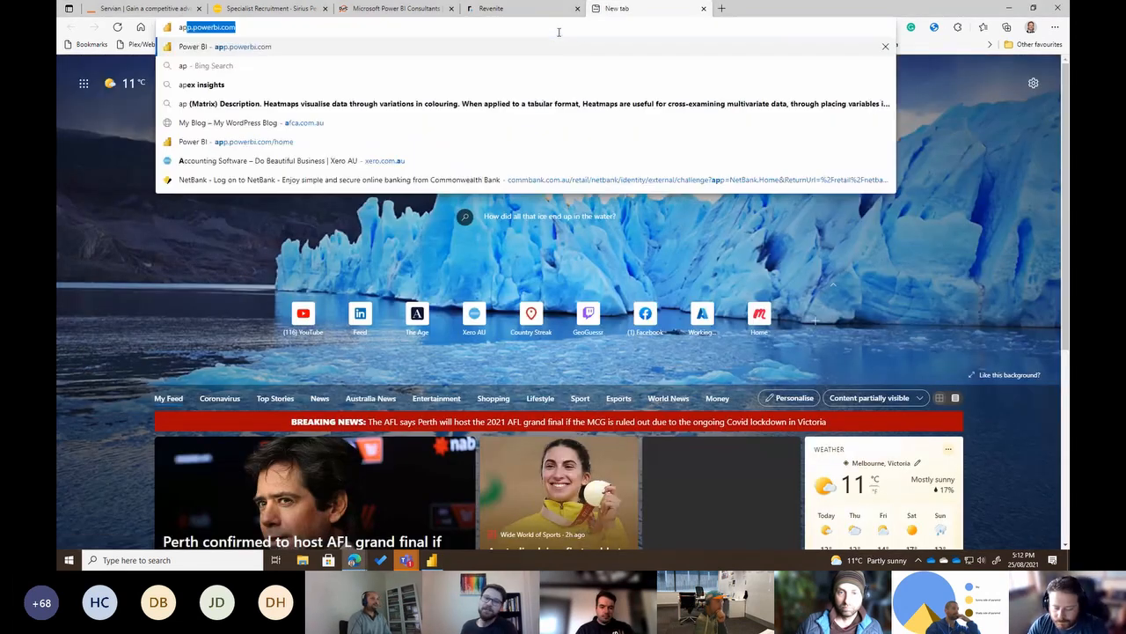
text(apexinsights)
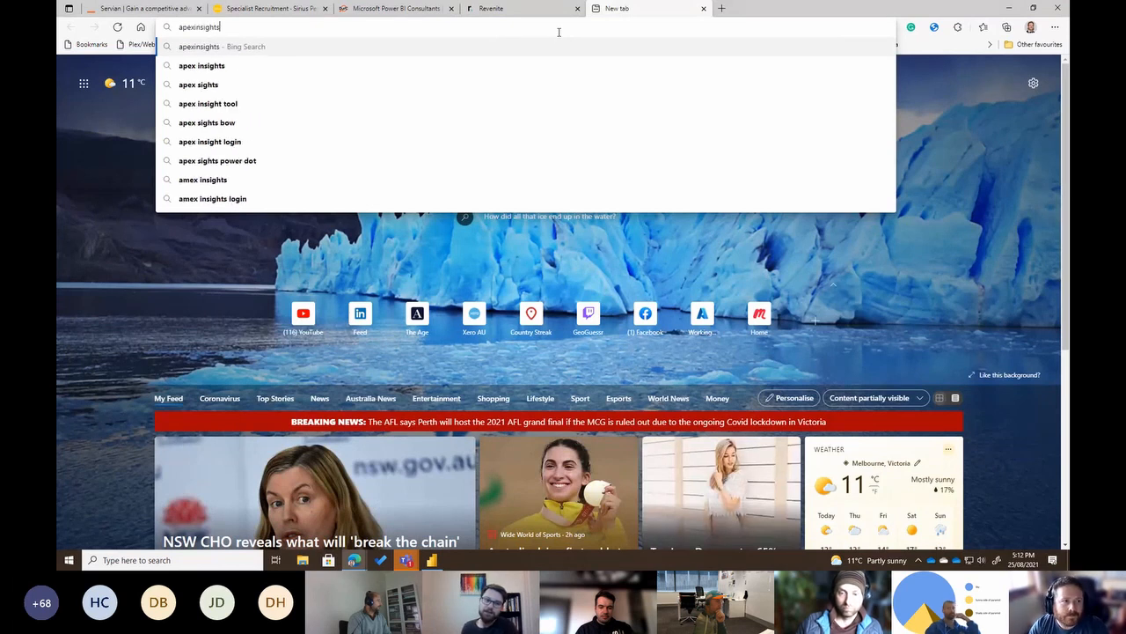
key(Return)
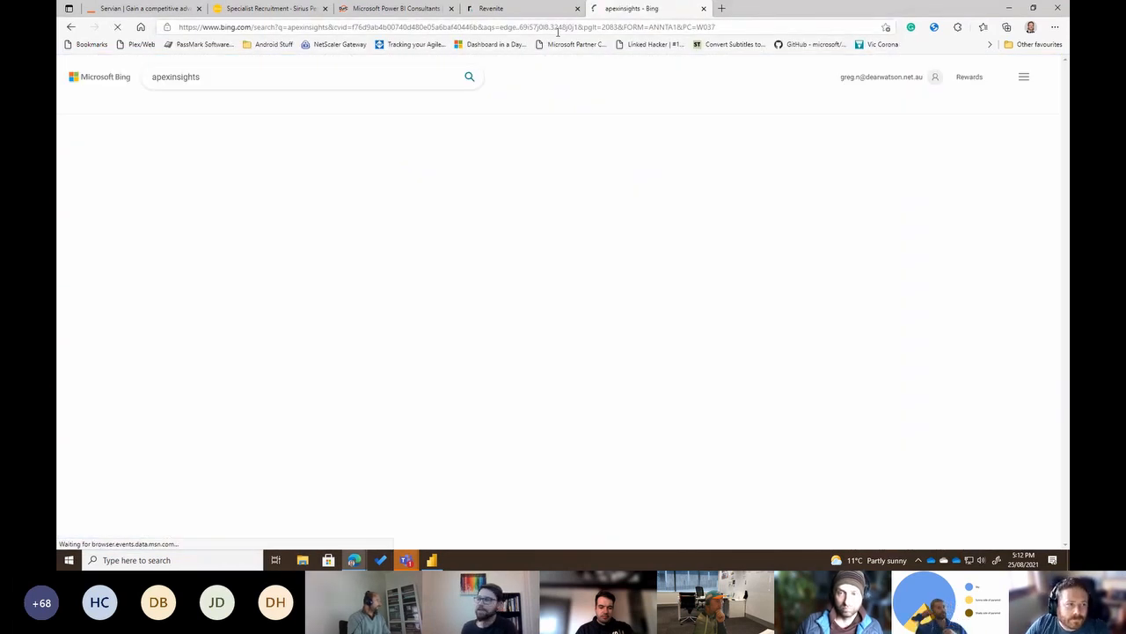
click(258, 351)
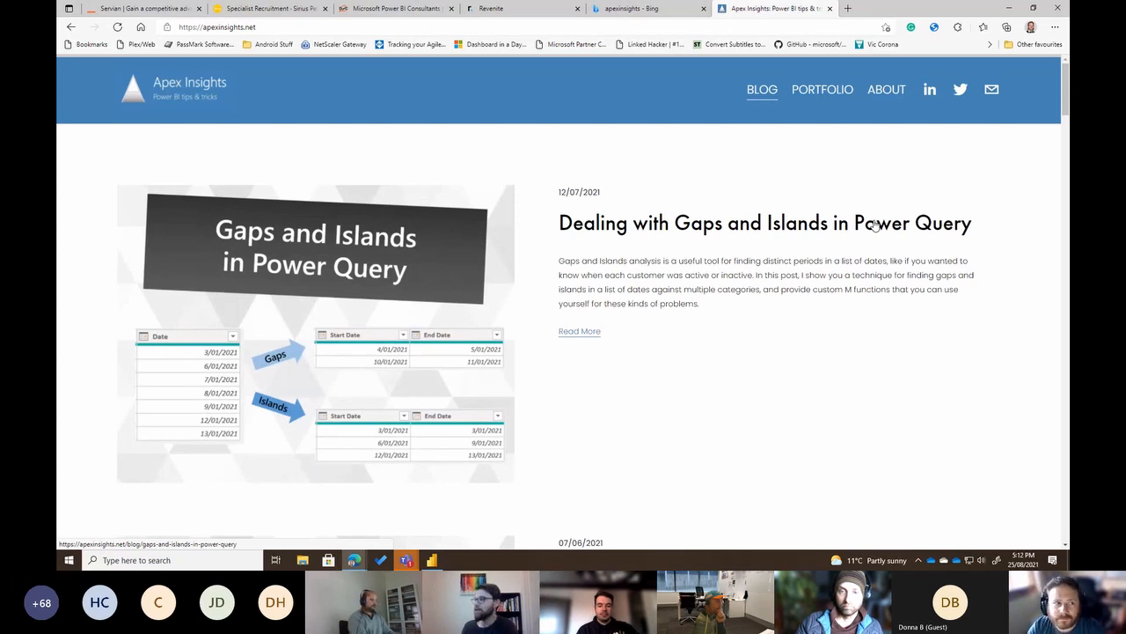
- Select the Apex Insights page address and switch to Power BI Desktop
click(163, 33)
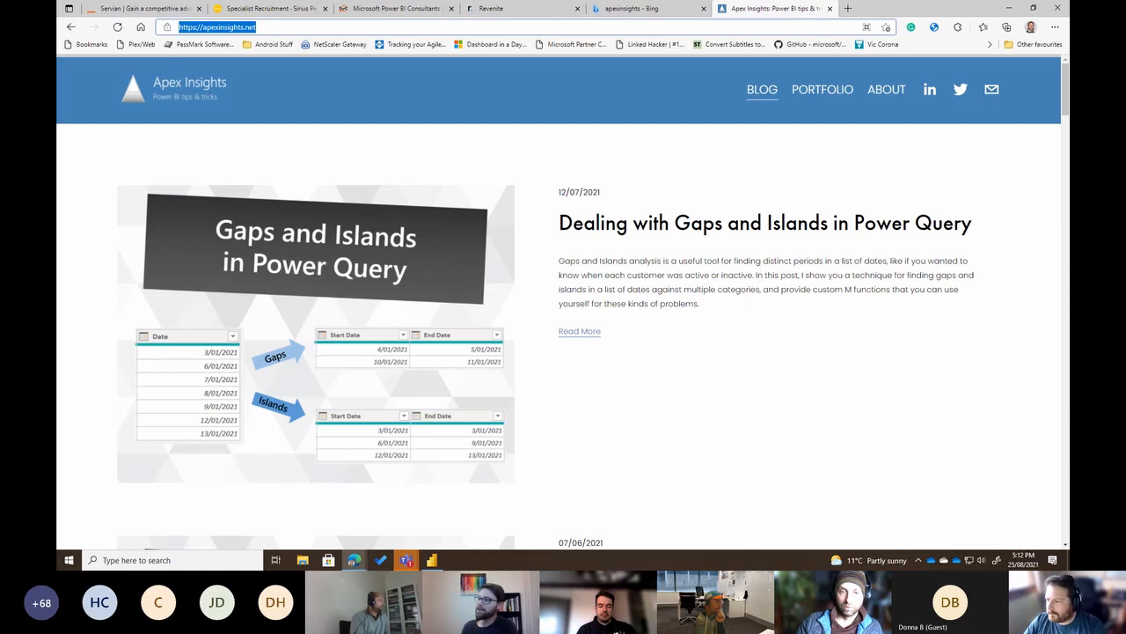
key(alt+Tab)
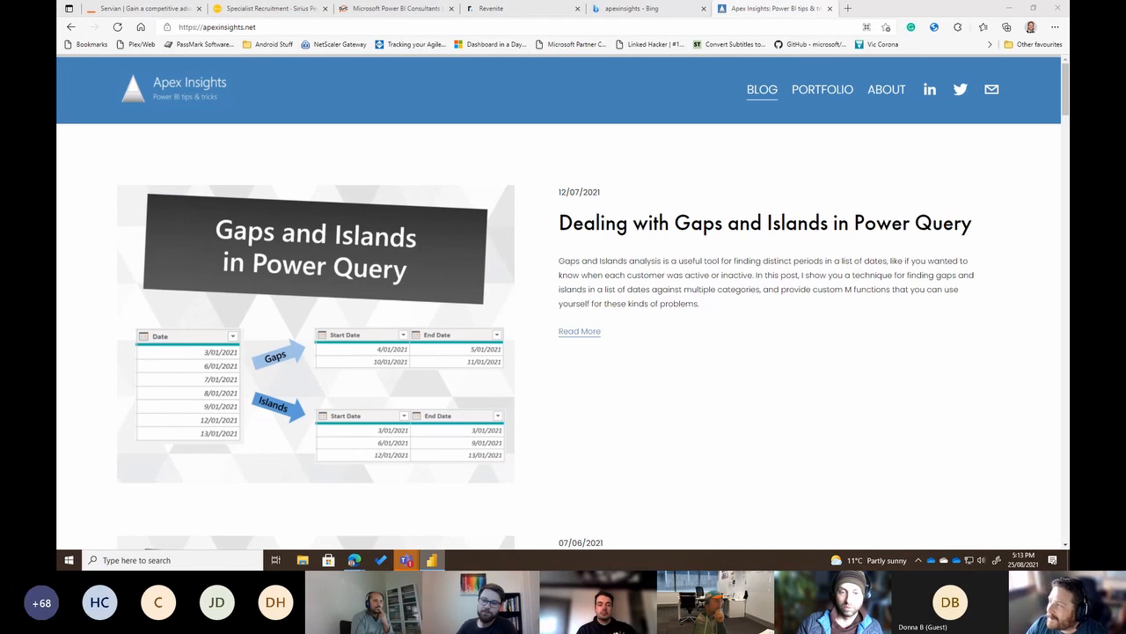
click(431, 559)
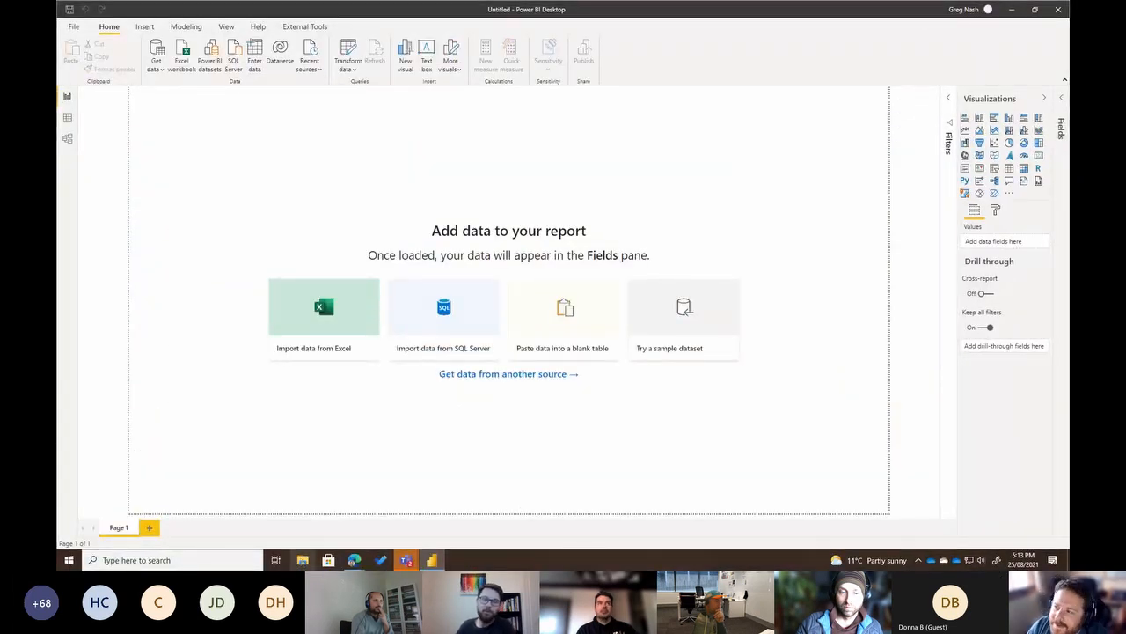
- Bring up the File Explorer folder on the desktop that holds the Marvel Cinematic Universe workbook
click(324, 308)
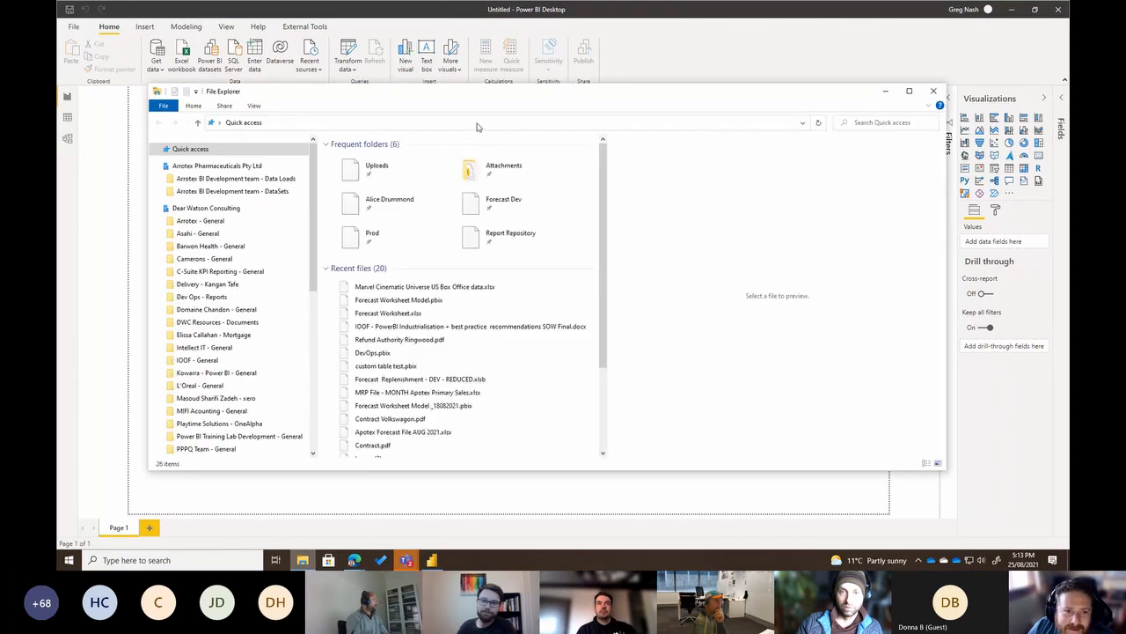
key(Escape)
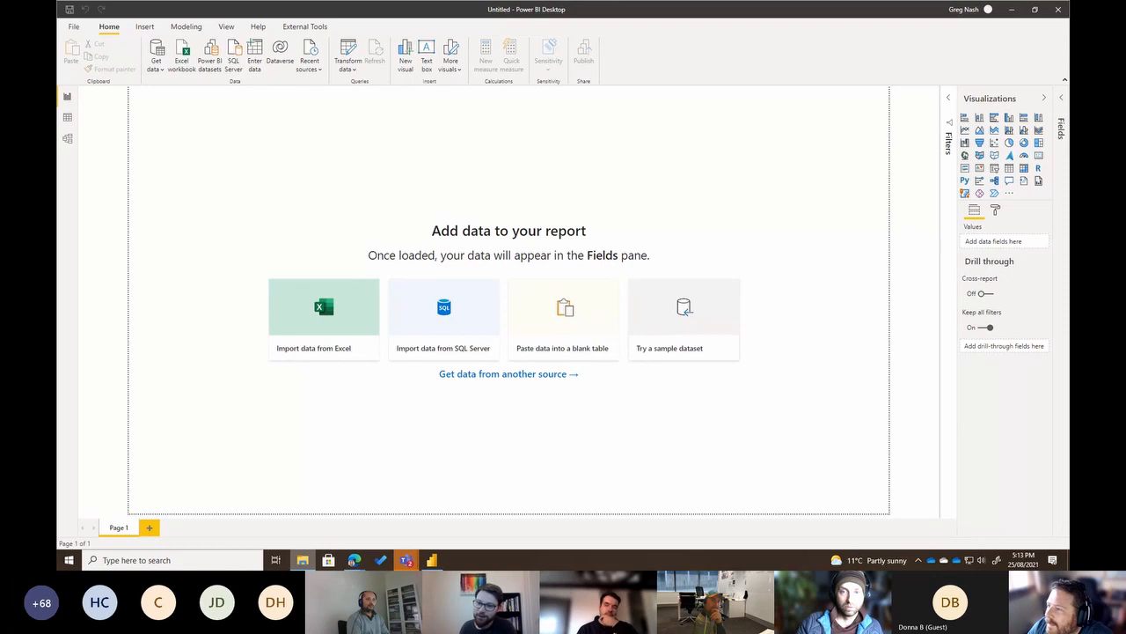
key(alt+Tab)
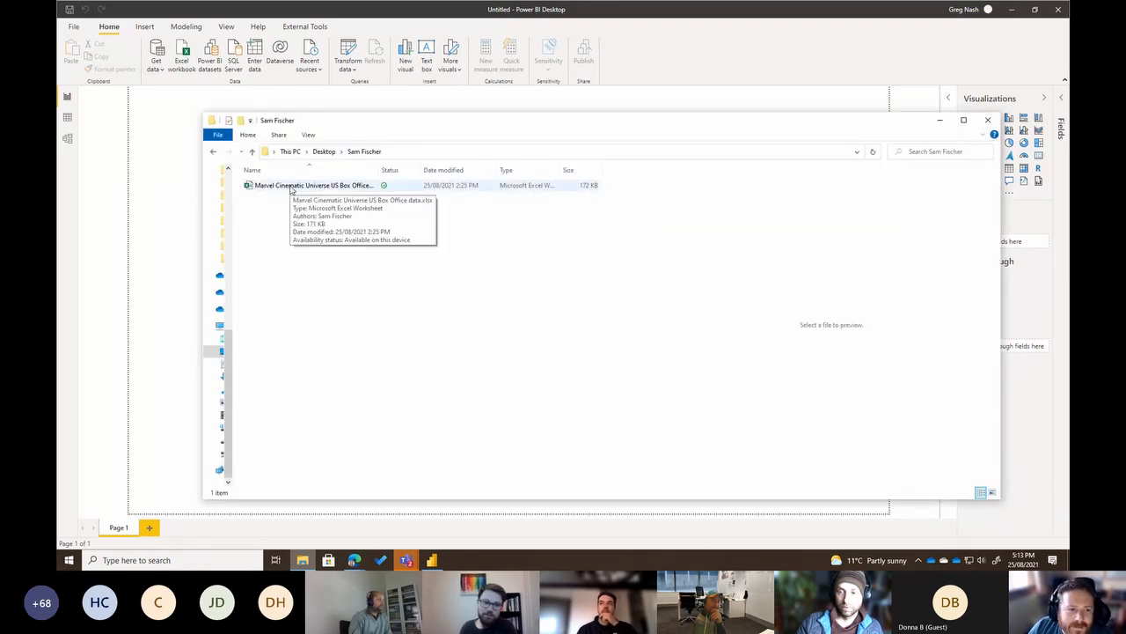
- Widen the Name column to show the full file name and open "Marvel Cinematic Universe US Box Office data.xlsx" in Excel
drag(380, 171, 431, 171)
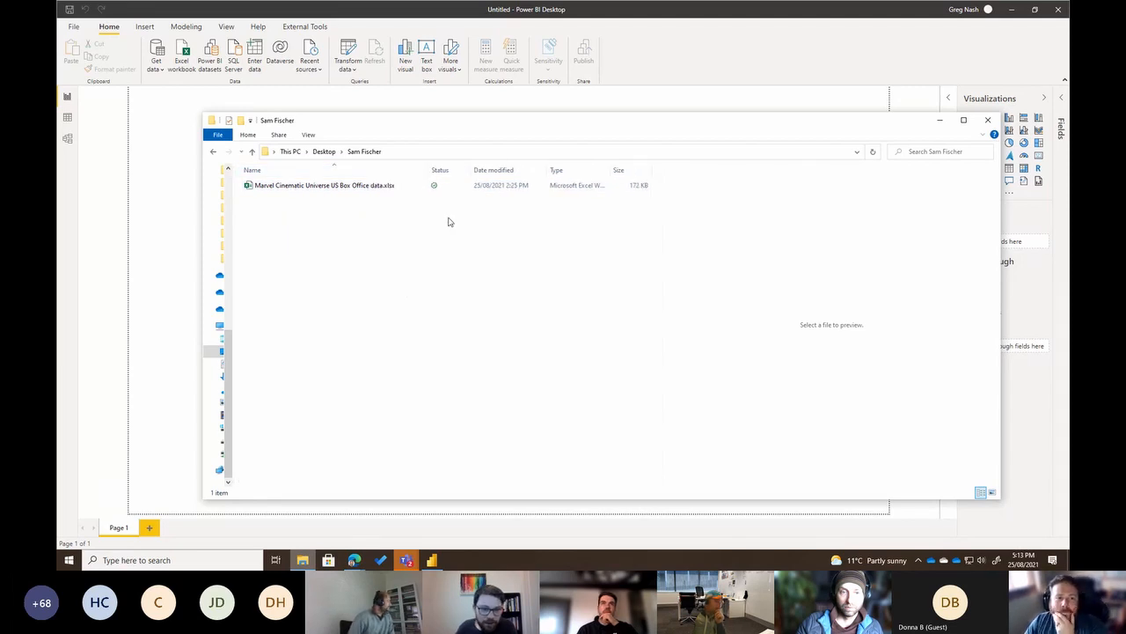
click(373, 190)
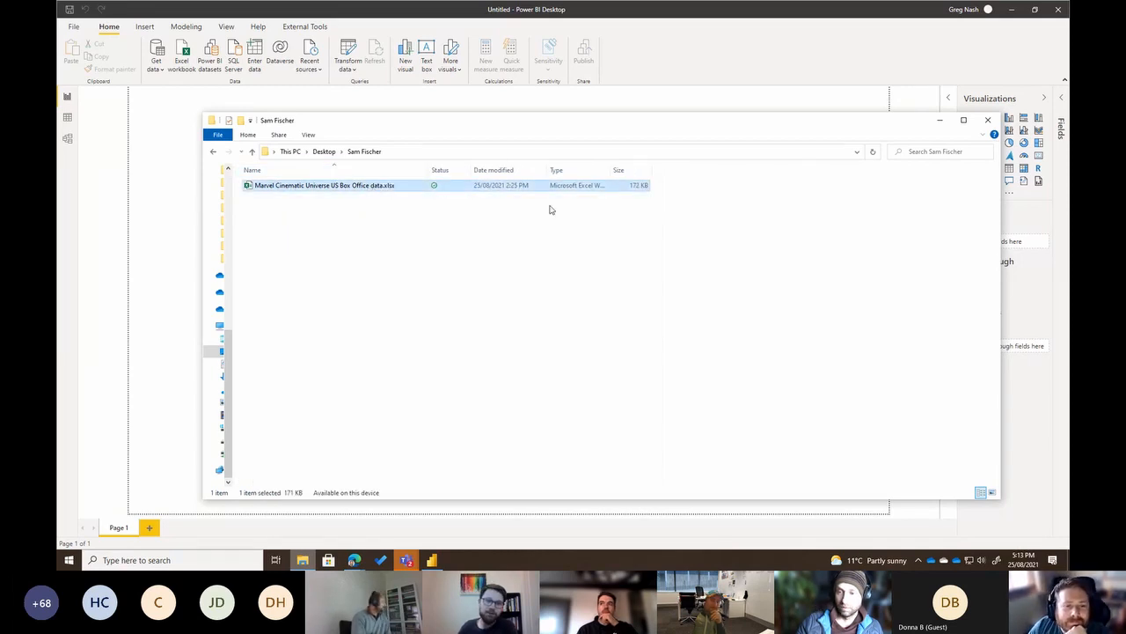
key(F2)
key(Escape)
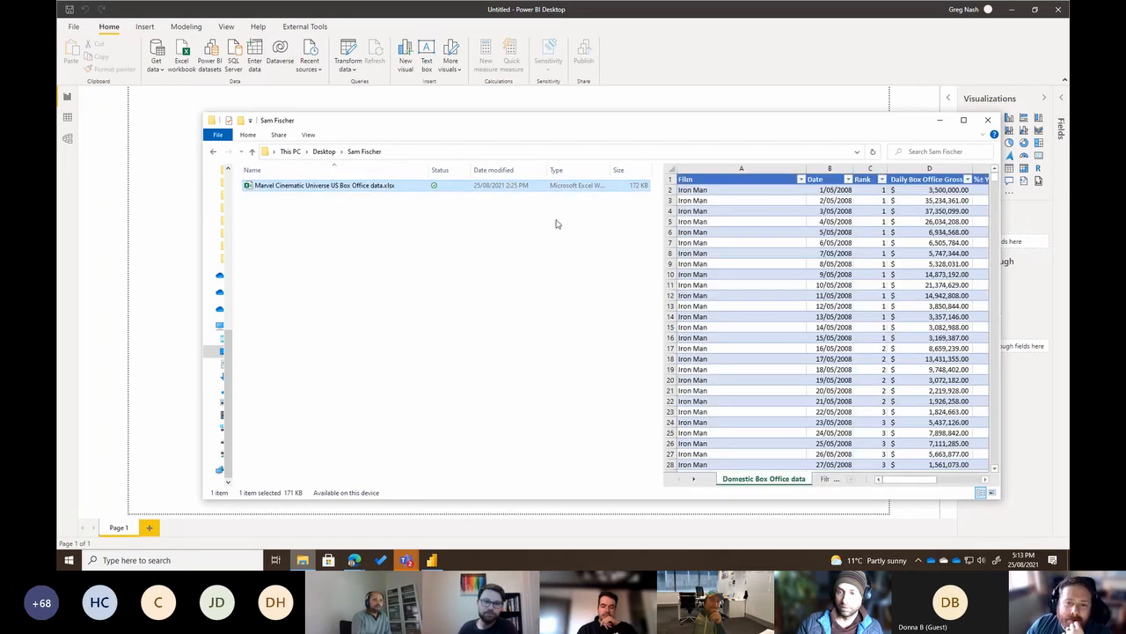
double_click(374, 186)
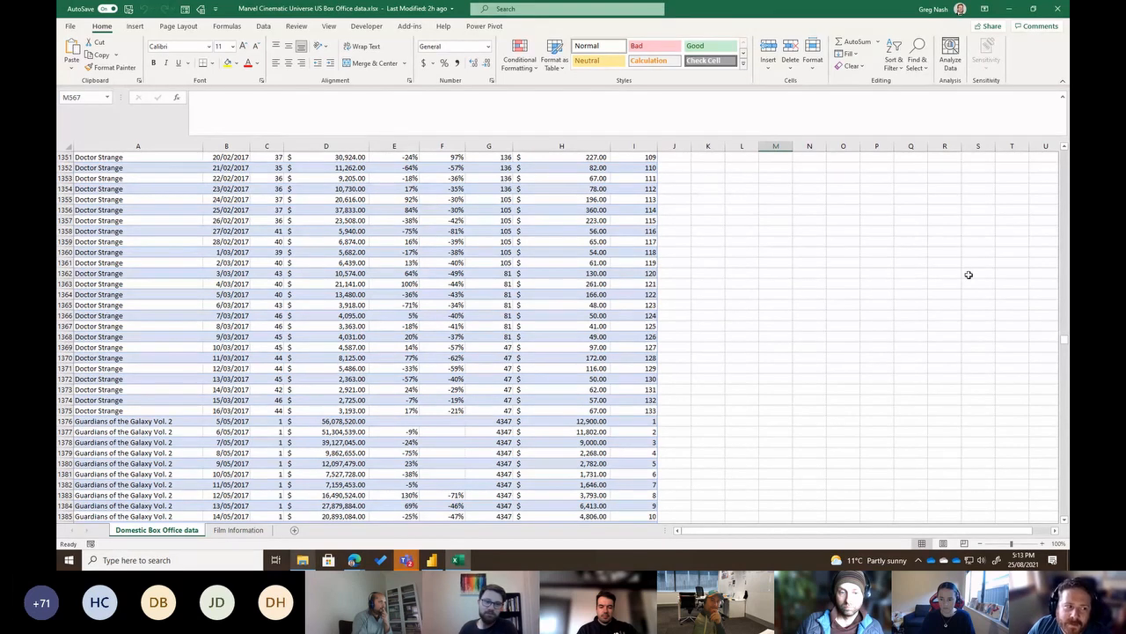
- Examine the first Iron Man rows of the Domestic Box Office data sheet, from the Film column to Day of Run
scroll(773, 330, up, 5)
scroll(818, 326, up, 20)
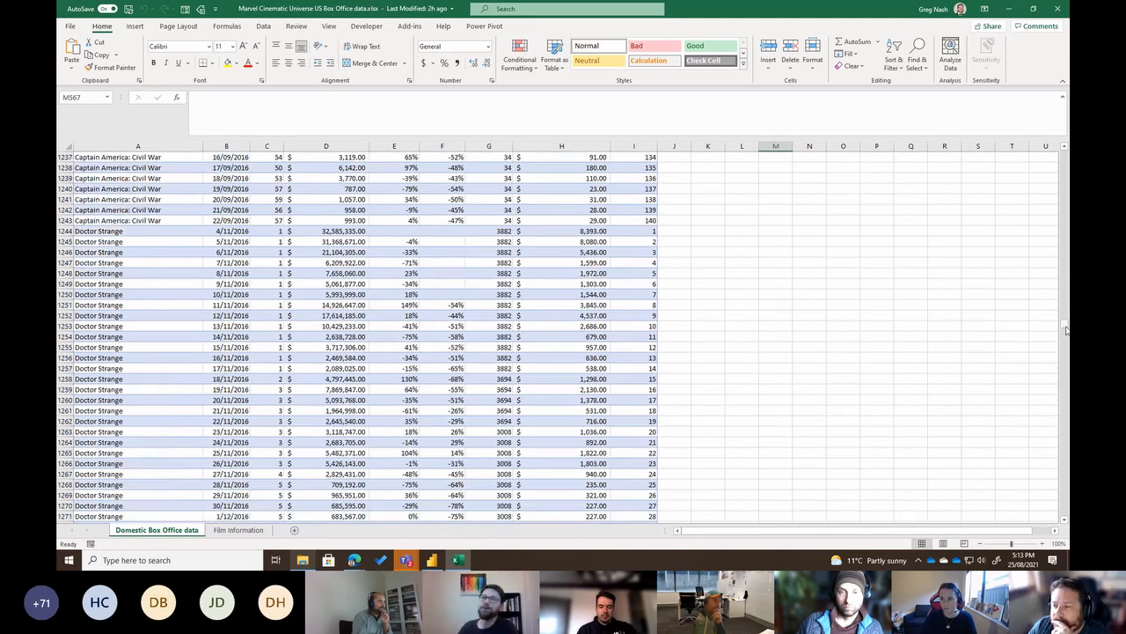
drag(1066, 323, 1065, 318)
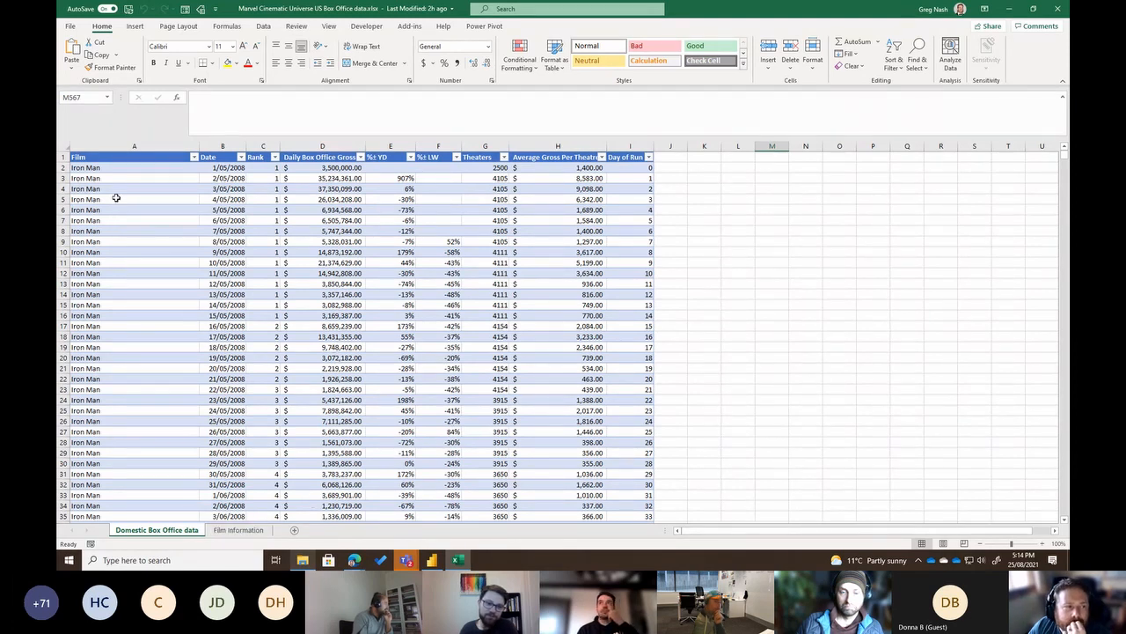
drag(107, 180, 407, 236)
click(598, 230)
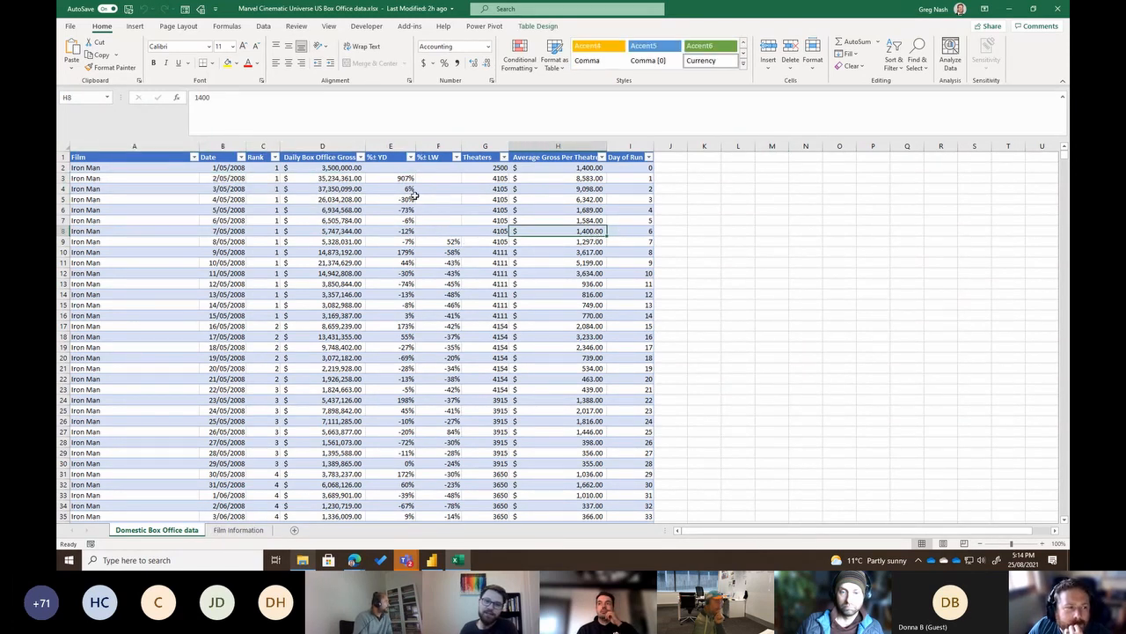
click(209, 167)
drag(166, 167, 615, 189)
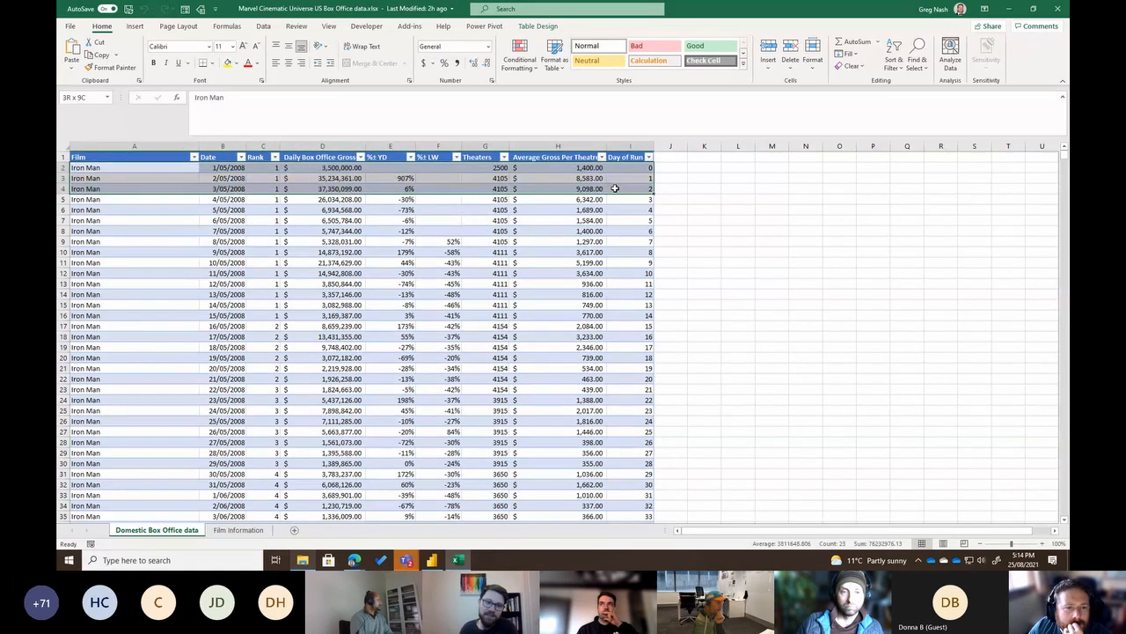
drag(119, 179, 587, 169)
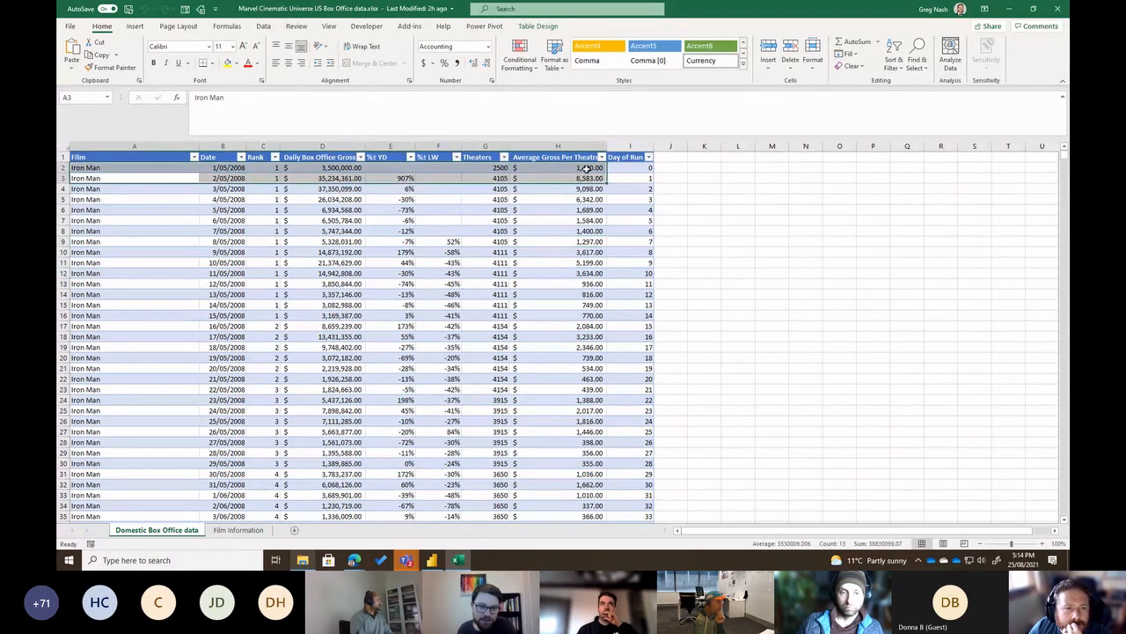
drag(176, 167, 640, 164)
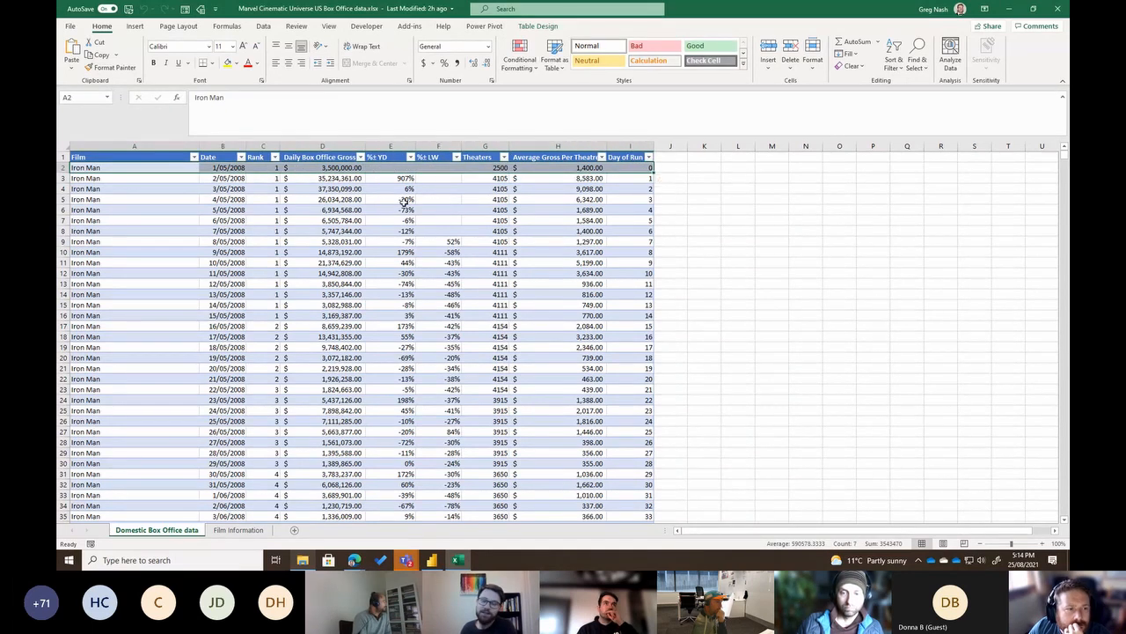
- Examine the Iron Man rows for 2/05/2008 to 4/05/2008 on the Domestic Box Office data sheet, including Date and Rank
drag(117, 178, 642, 179)
drag(103, 189, 646, 188)
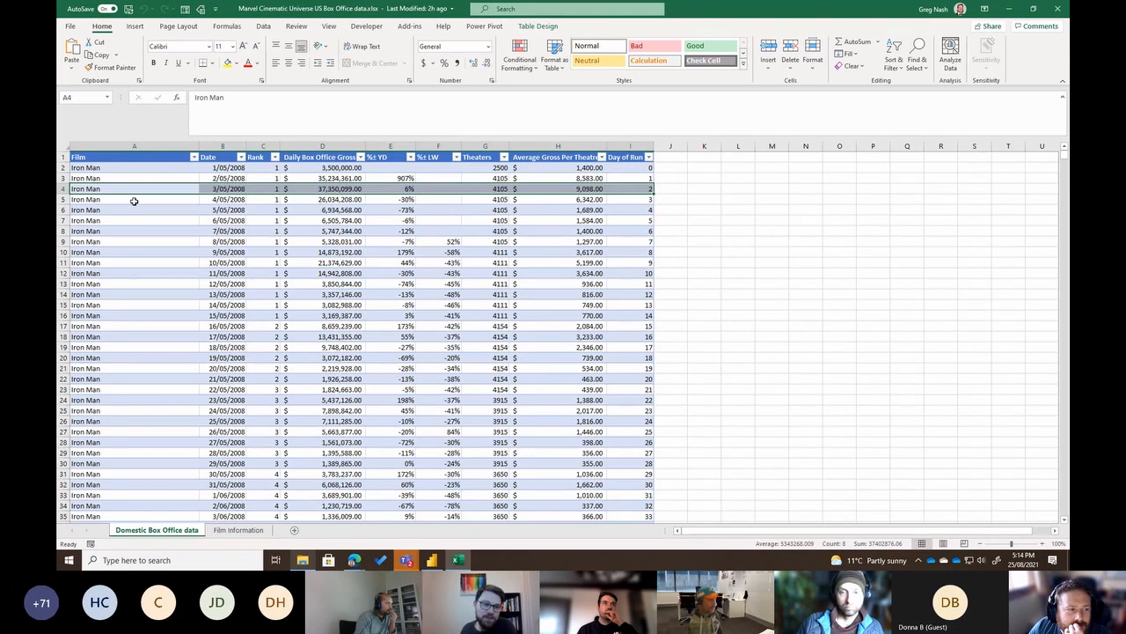
drag(132, 199, 627, 201)
key(Right)
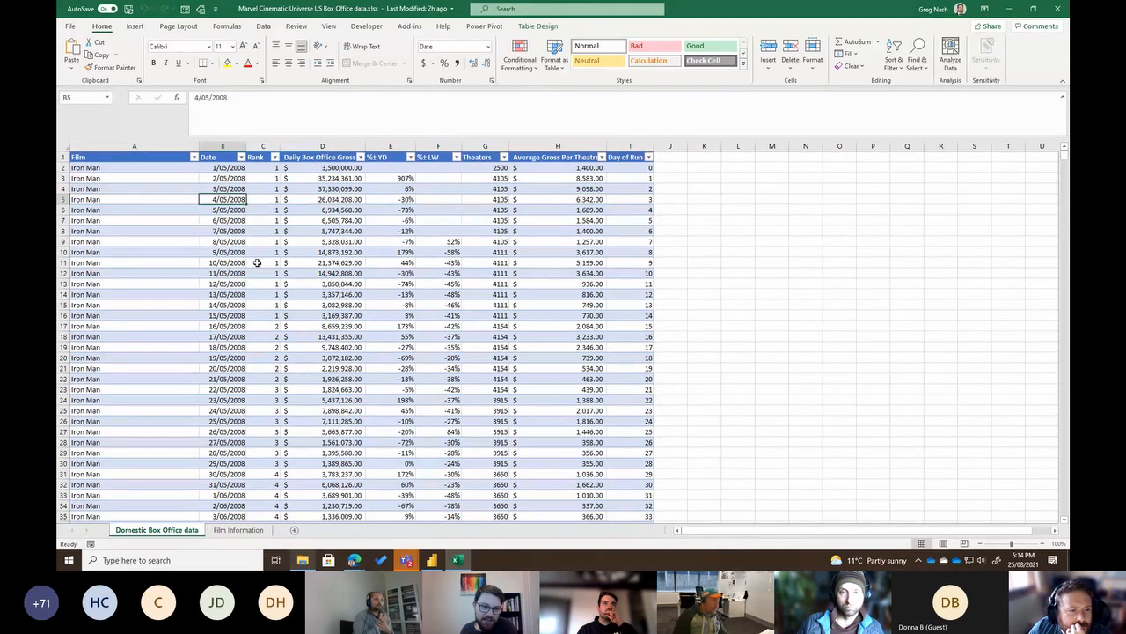
click(263, 200)
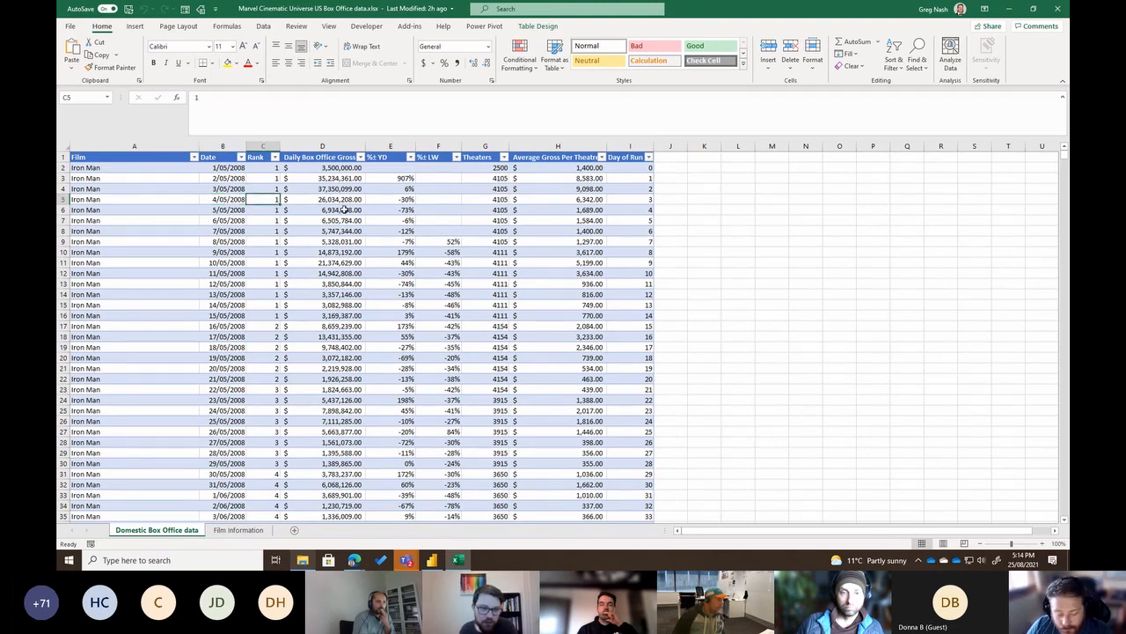
- Examine the 4/05/2008 Iron Man row from Daily Box Office Gross to Day of Run, and the rows for other films further down
scroll(370, 224, up, 4)
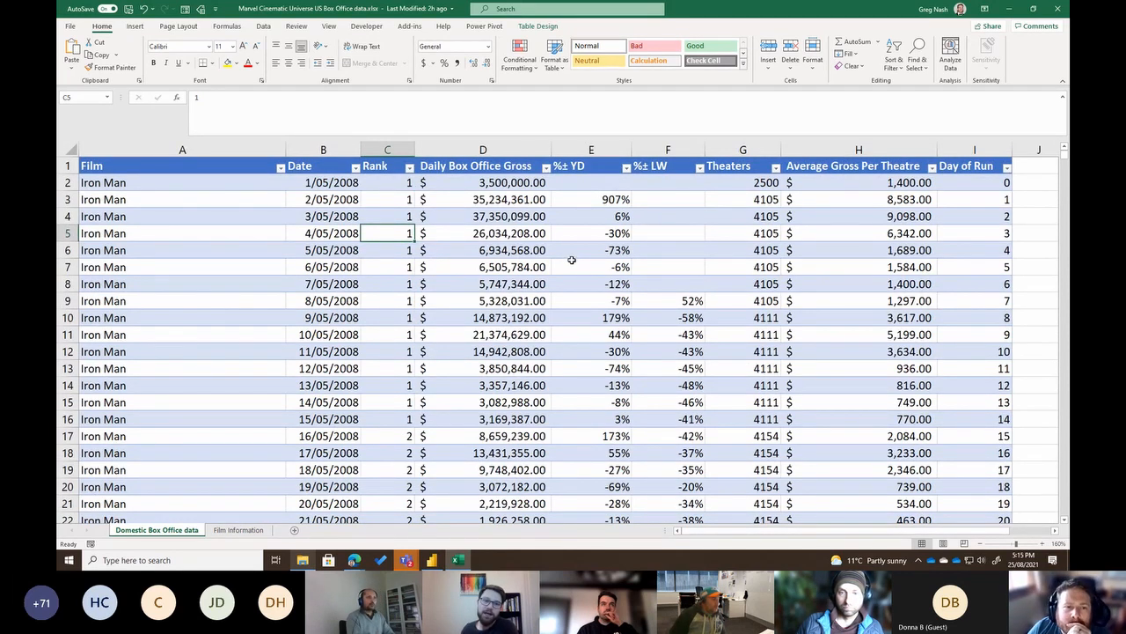
click(528, 231)
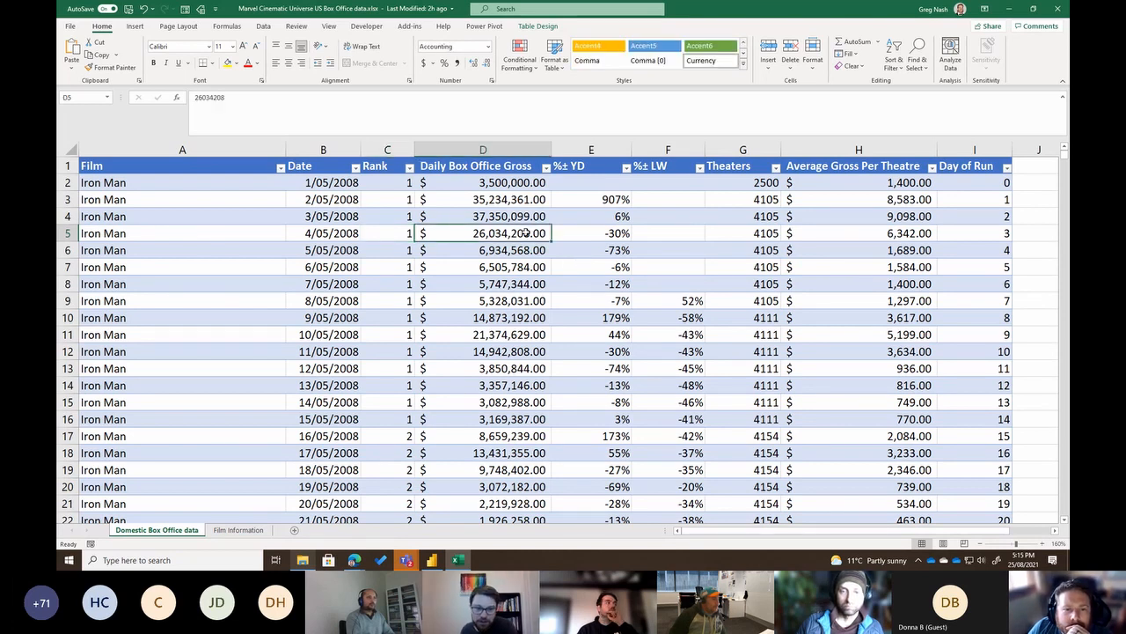
click(606, 231)
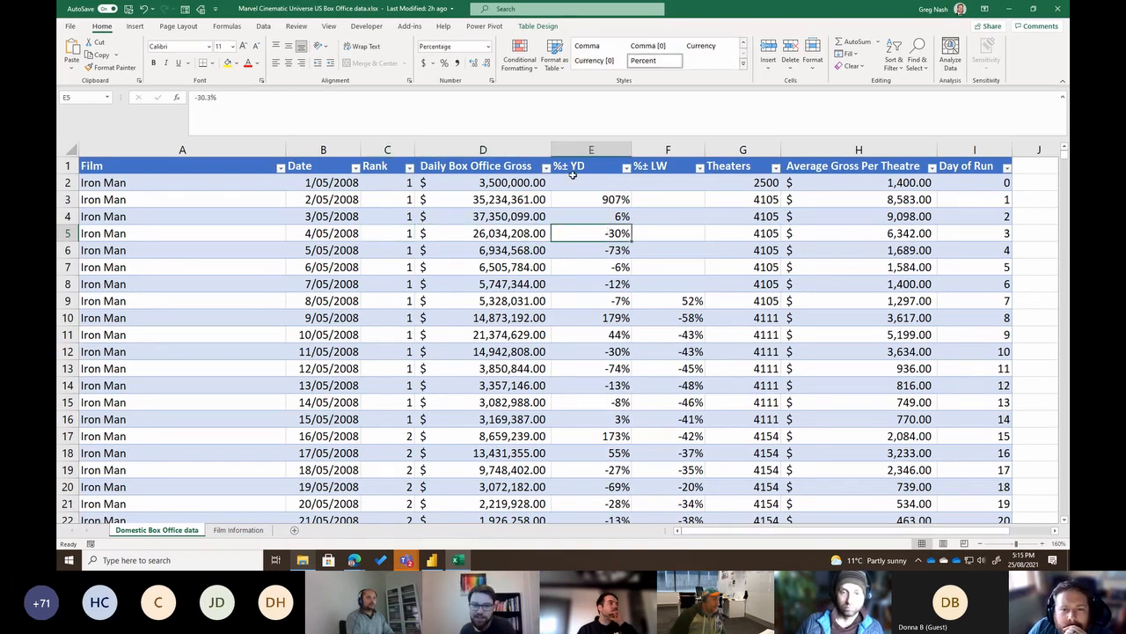
click(671, 233)
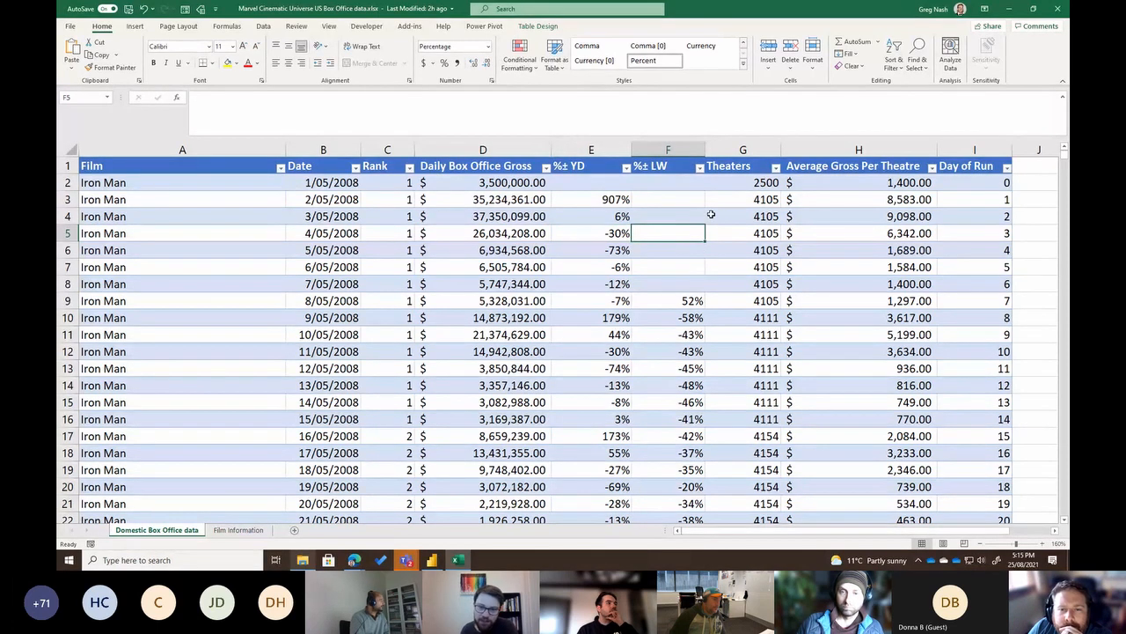
click(726, 231)
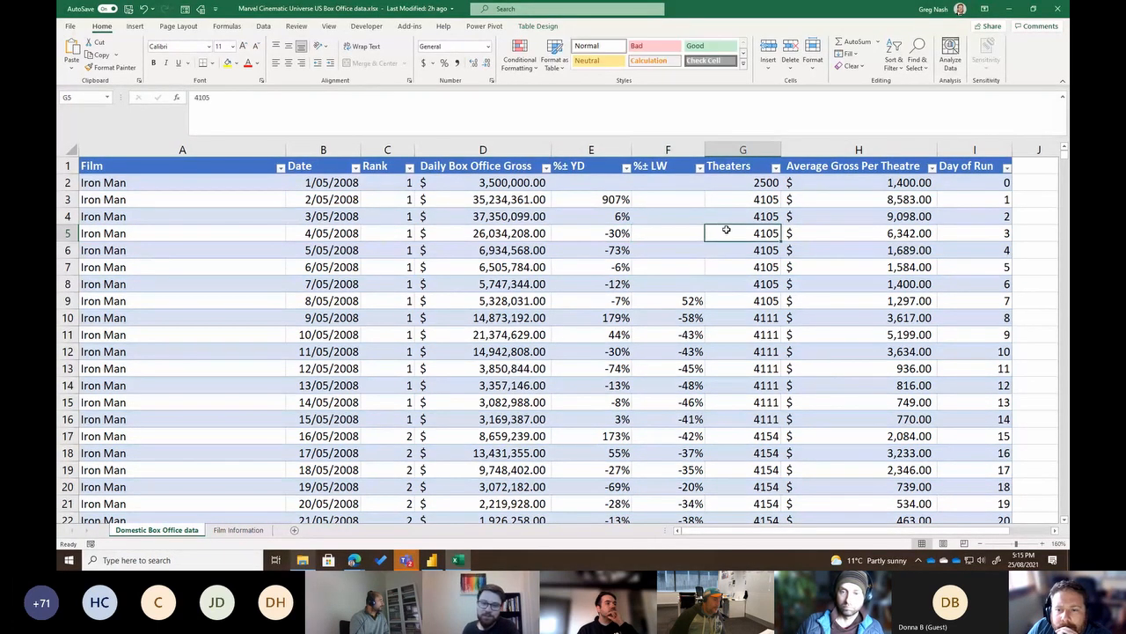
click(873, 233)
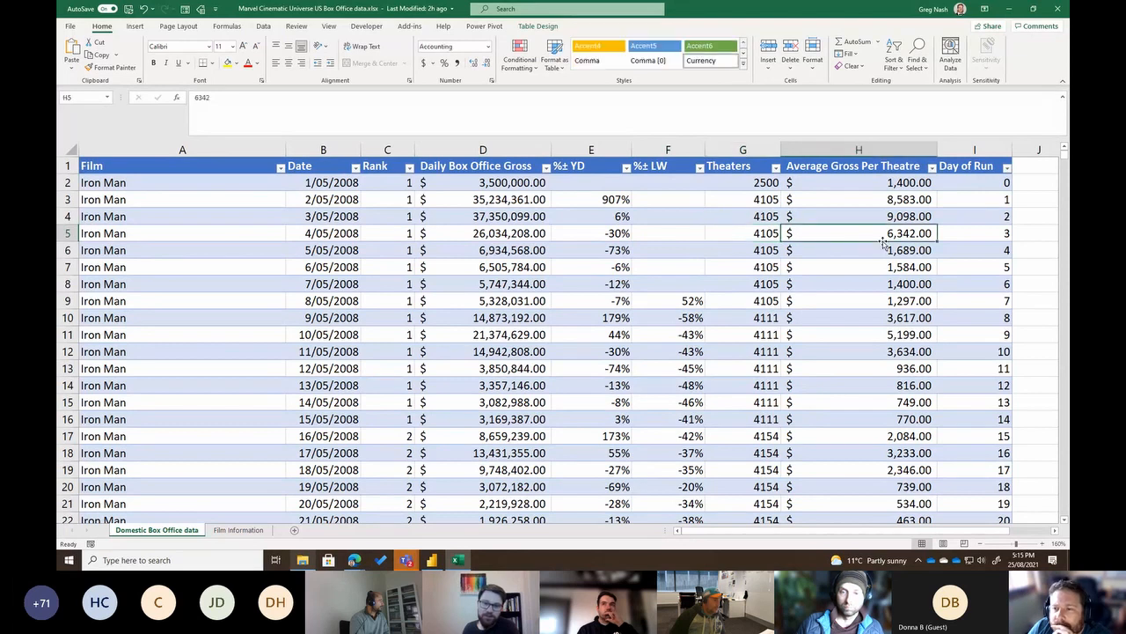
click(977, 233)
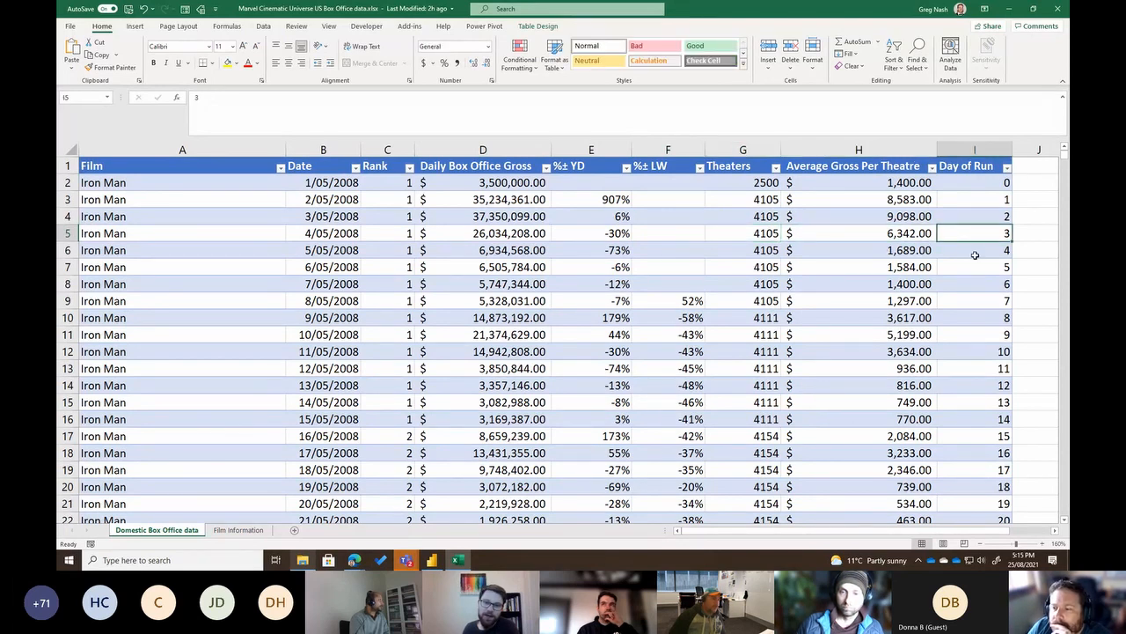
scroll(975, 255, down, 16)
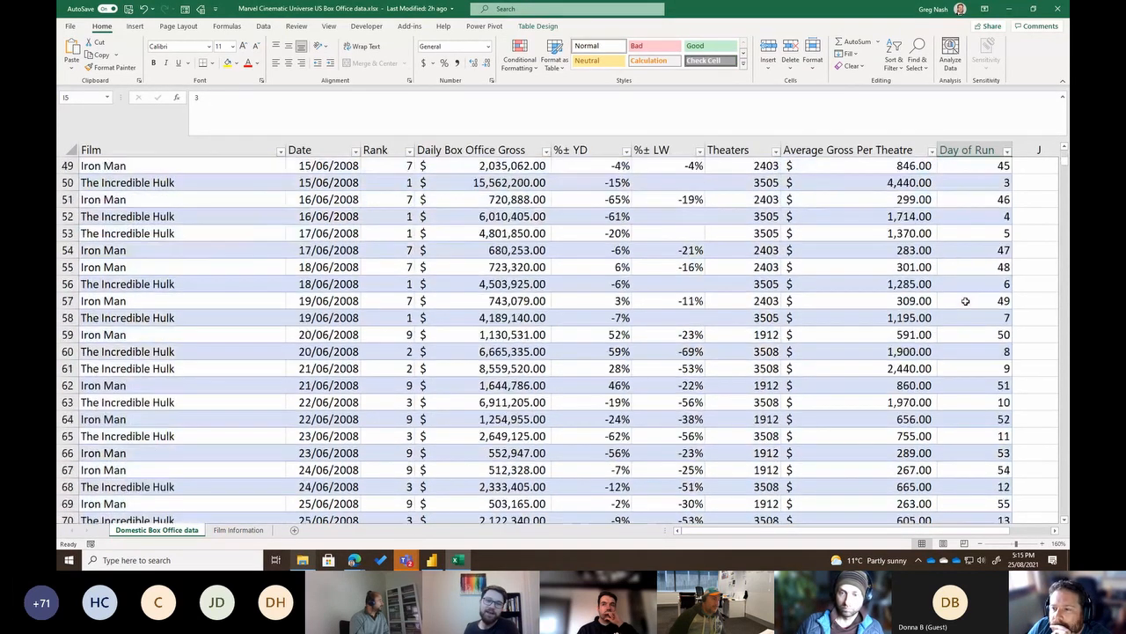
scroll(965, 301, up, 16)
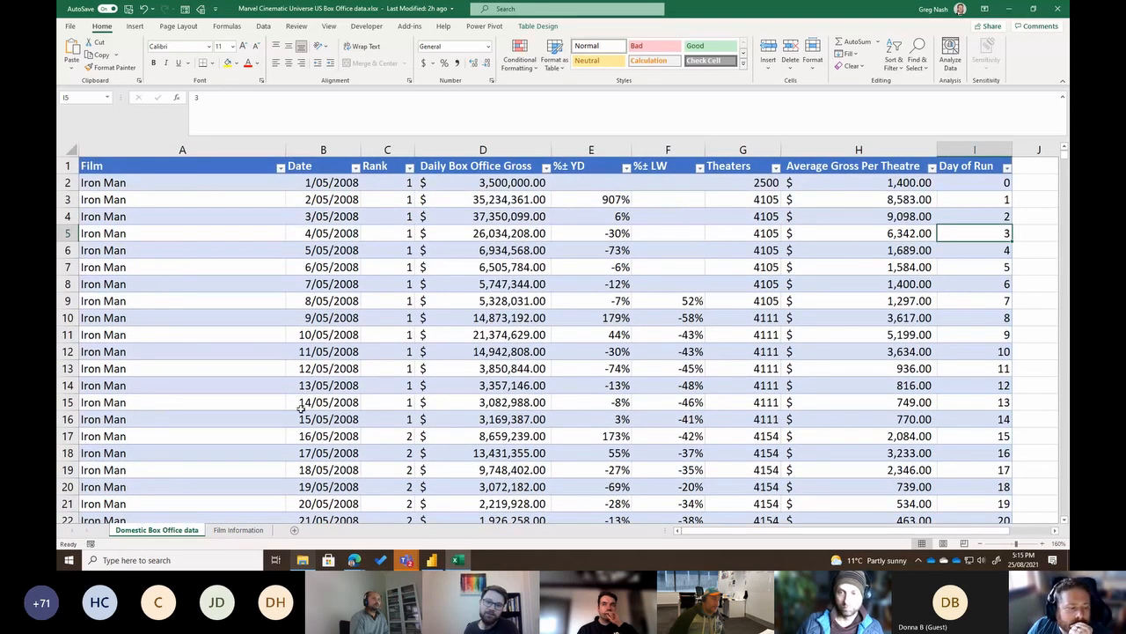
- Copy Iron Man's Box Office Data URL from the Film Information sheet, leaving the cell unedited
click(234, 530)
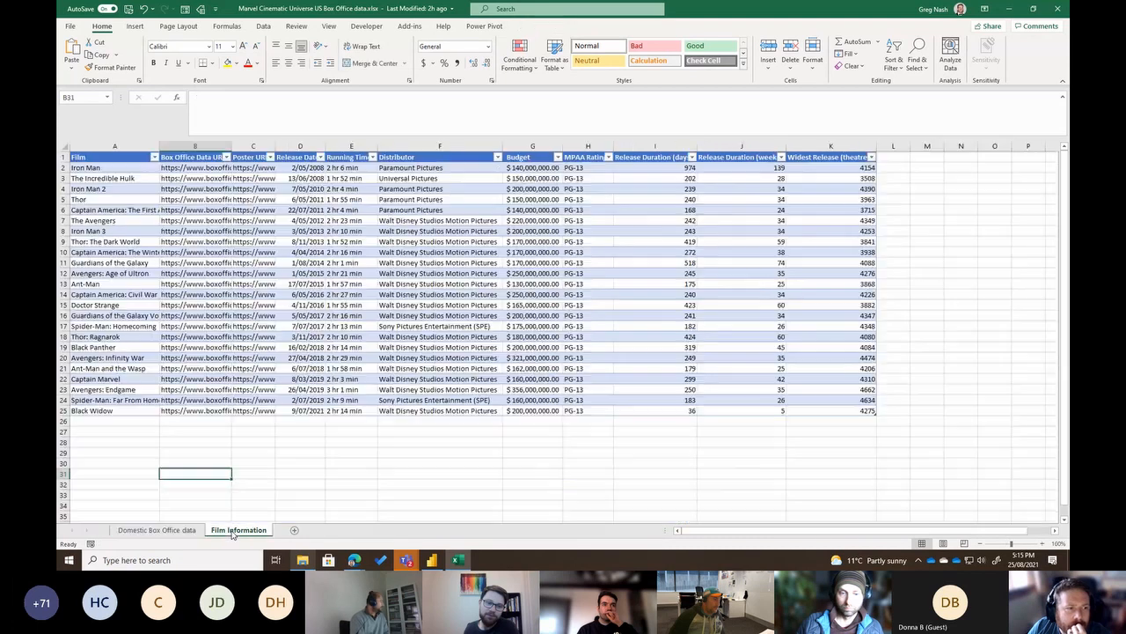
click(217, 168)
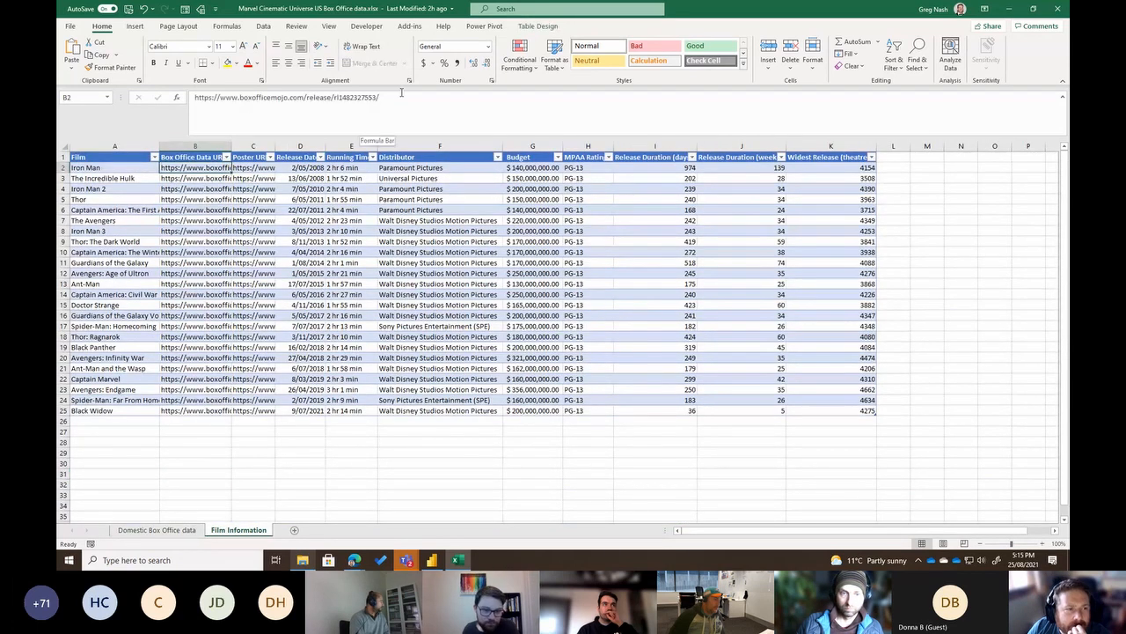
drag(398, 96, 191, 97)
key(ctrl+c)
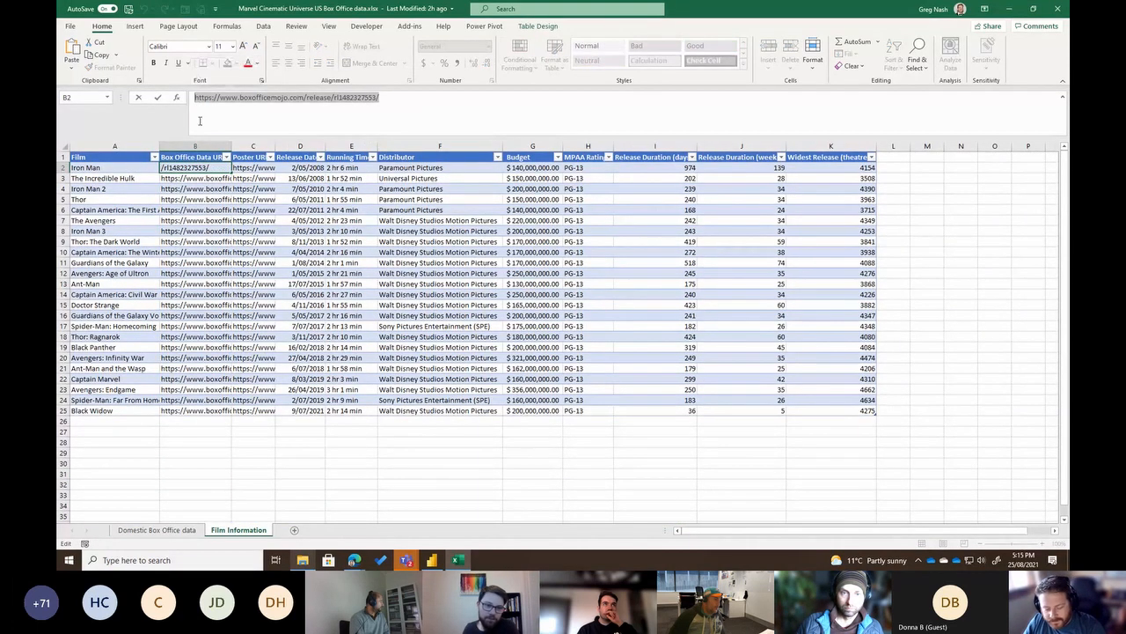
key(Escape)
- Switch to the Apex Insights page in Microsoft Edge and load the copied Box Office Mojo address there instead
mouse_move(364, 566)
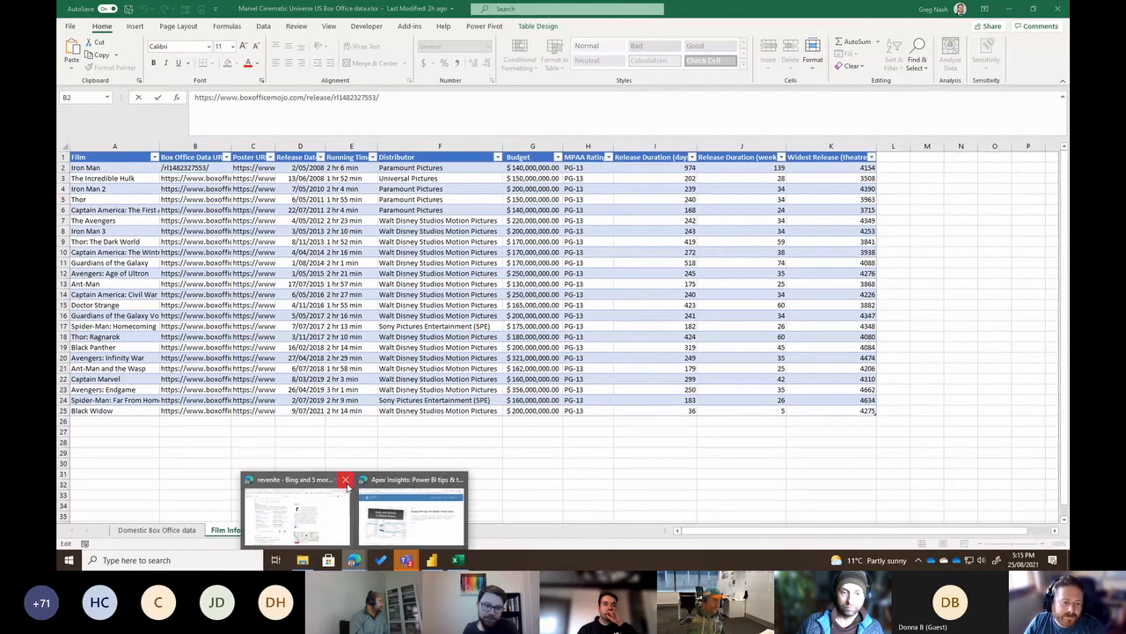
click(418, 510)
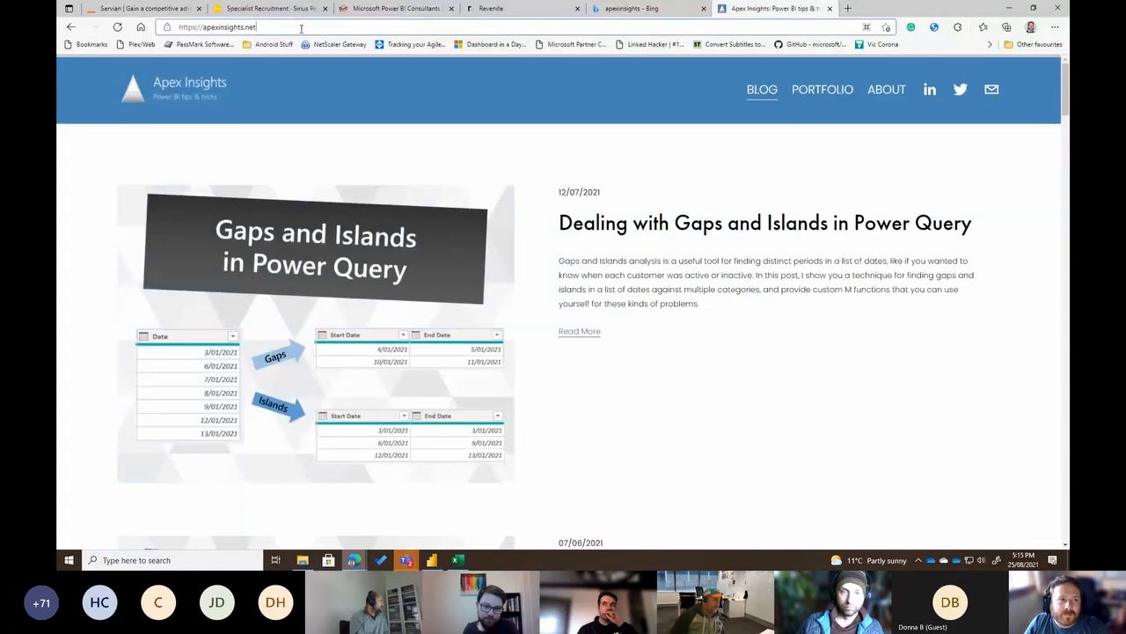
key(ctrl+v)
key(Return)
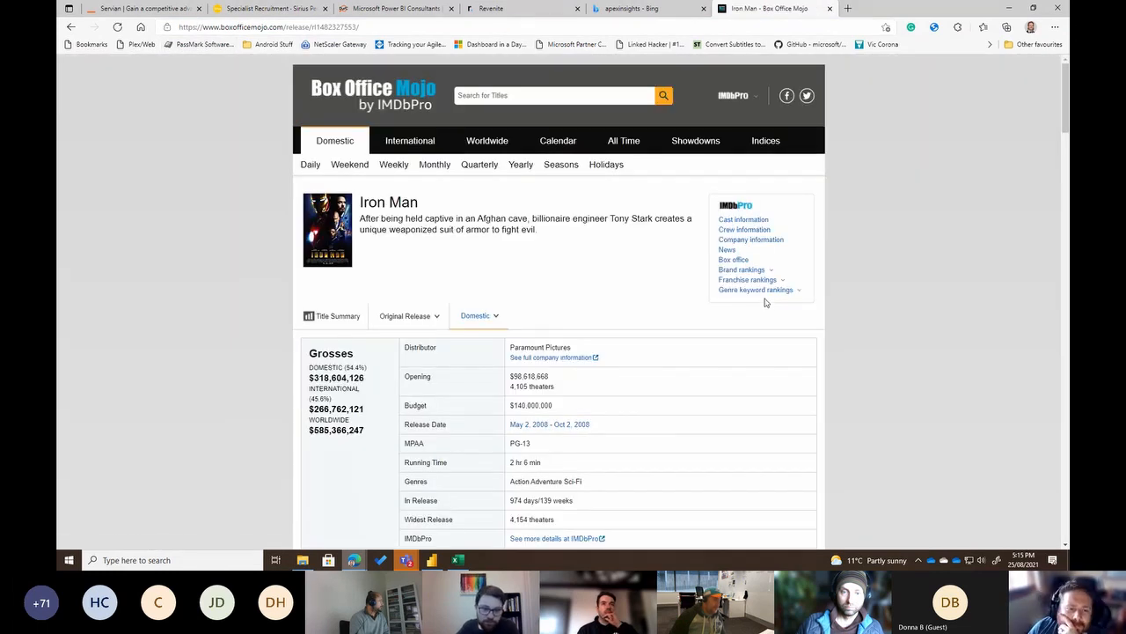
- Examine Iron Man's release details and the Domestic Daily table on the Box Office Mojo page
scroll(651, 273, down, 1)
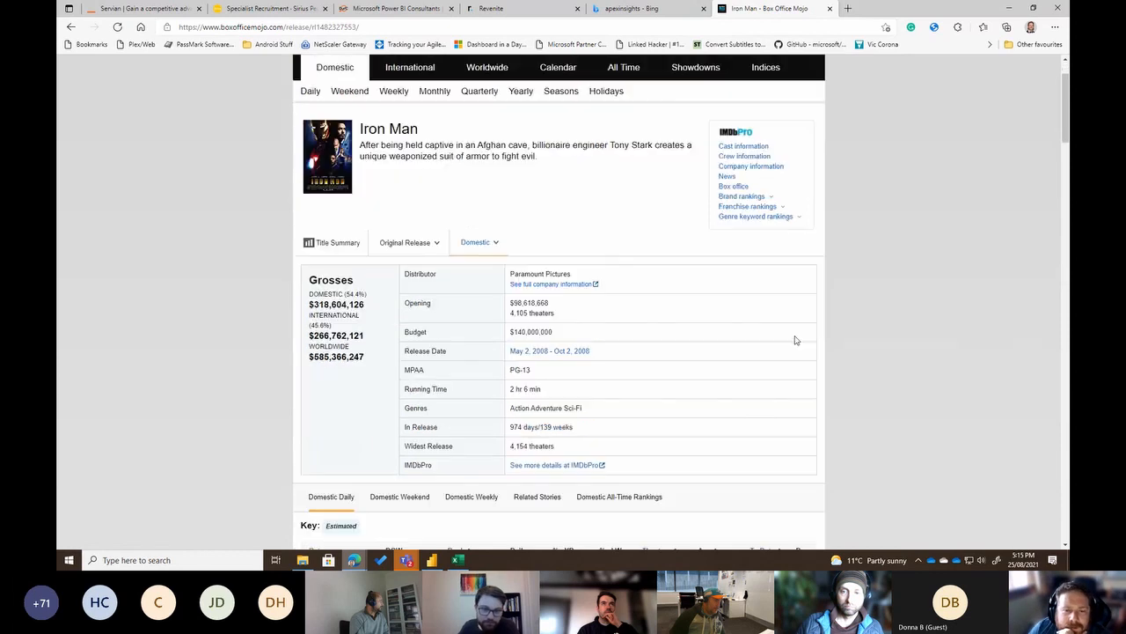
scroll(797, 337, up, 1)
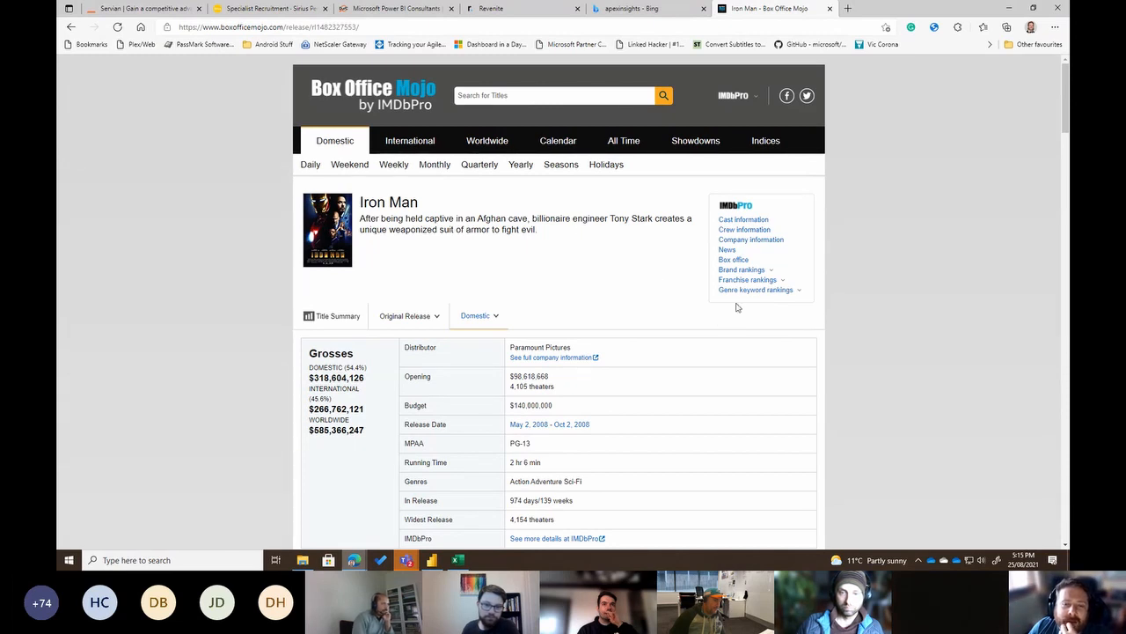
scroll(762, 325, down, 3)
scroll(849, 337, down, 3)
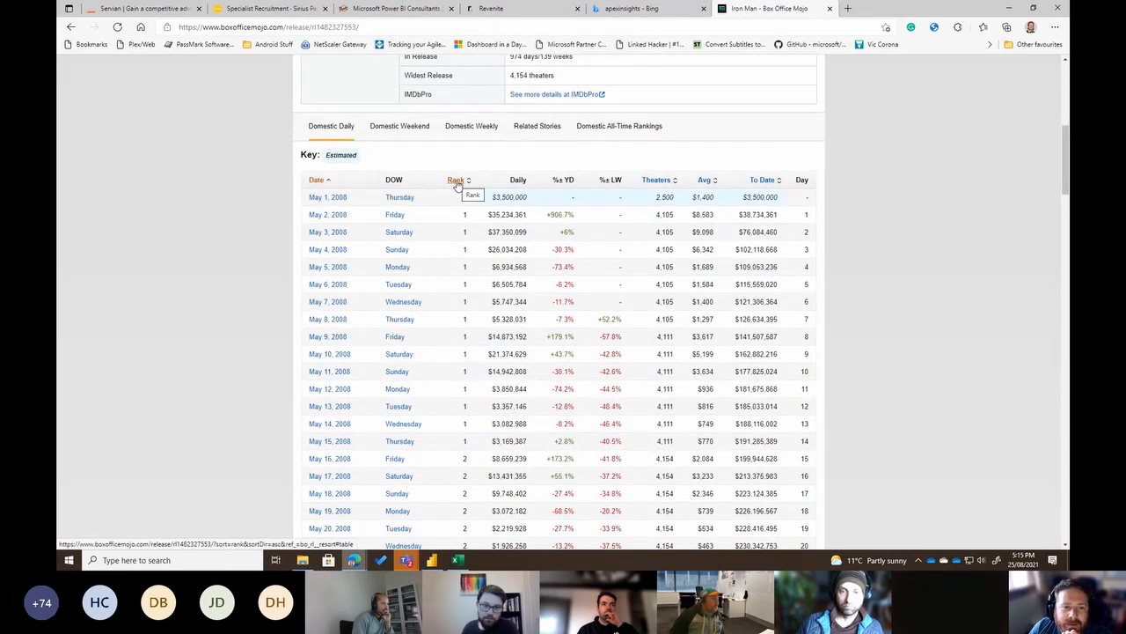
scroll(456, 183, up, 3)
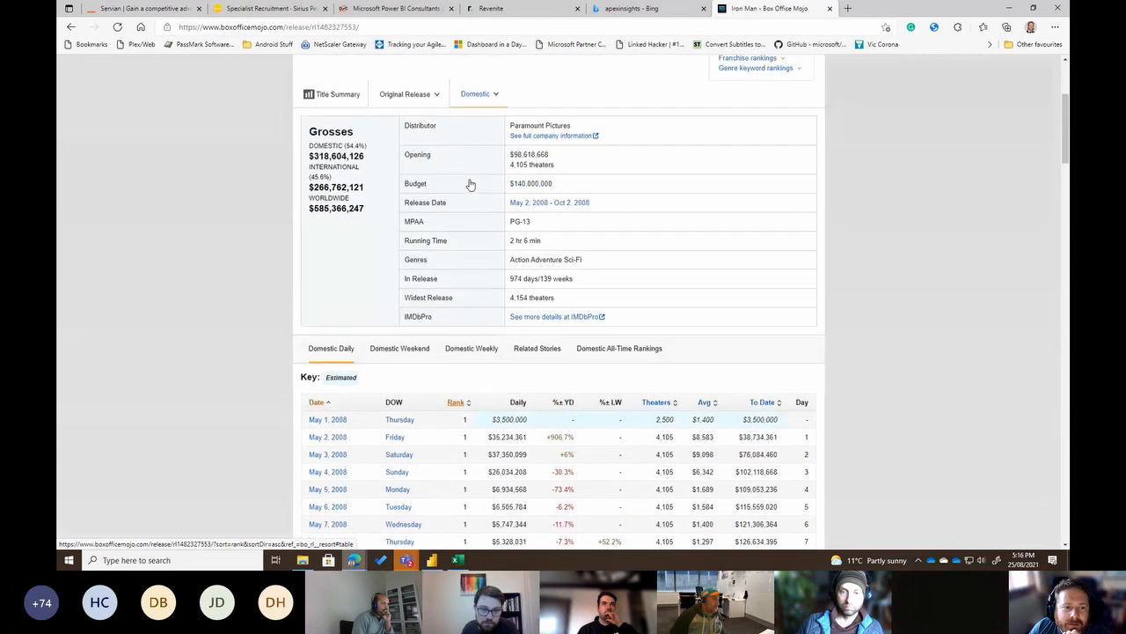
scroll(458, 253, down, 2)
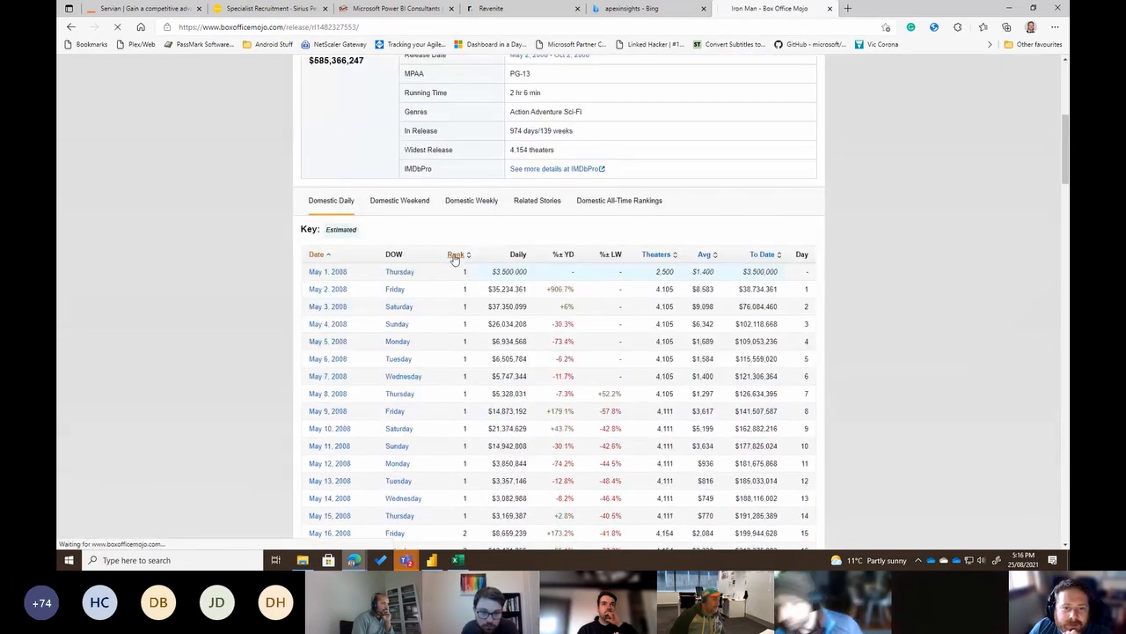
- Sort the Domestic Daily table by Rank in ascending order and highlight the entire May 3, 2008 row
click(457, 254)
scroll(593, 264, up, 4)
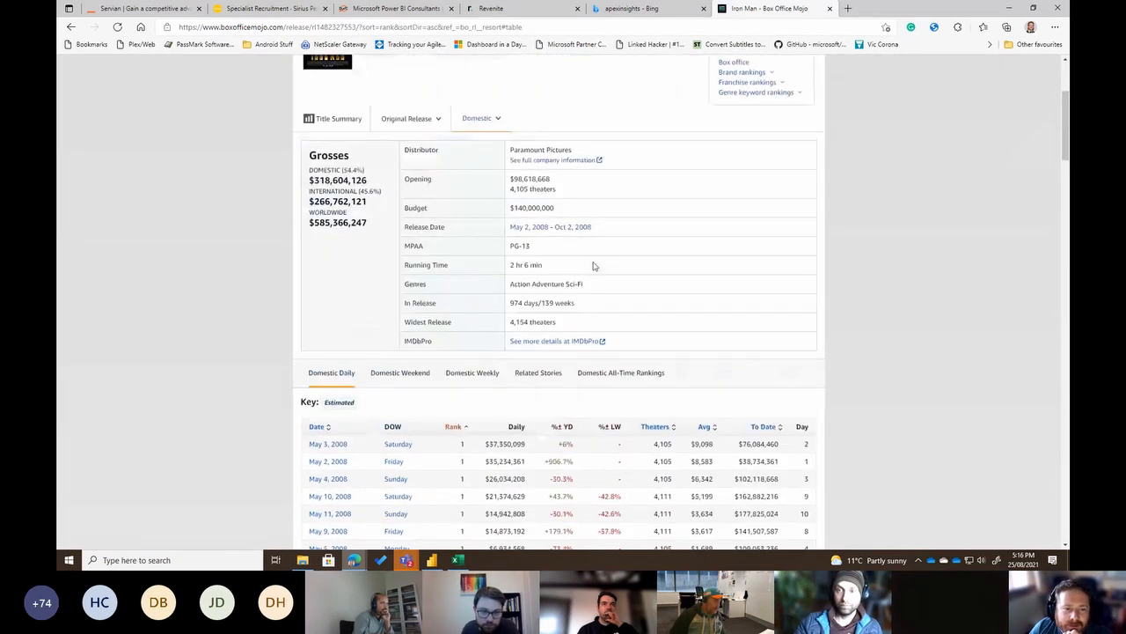
scroll(695, 396, down, 1)
scroll(558, 228, down, 2)
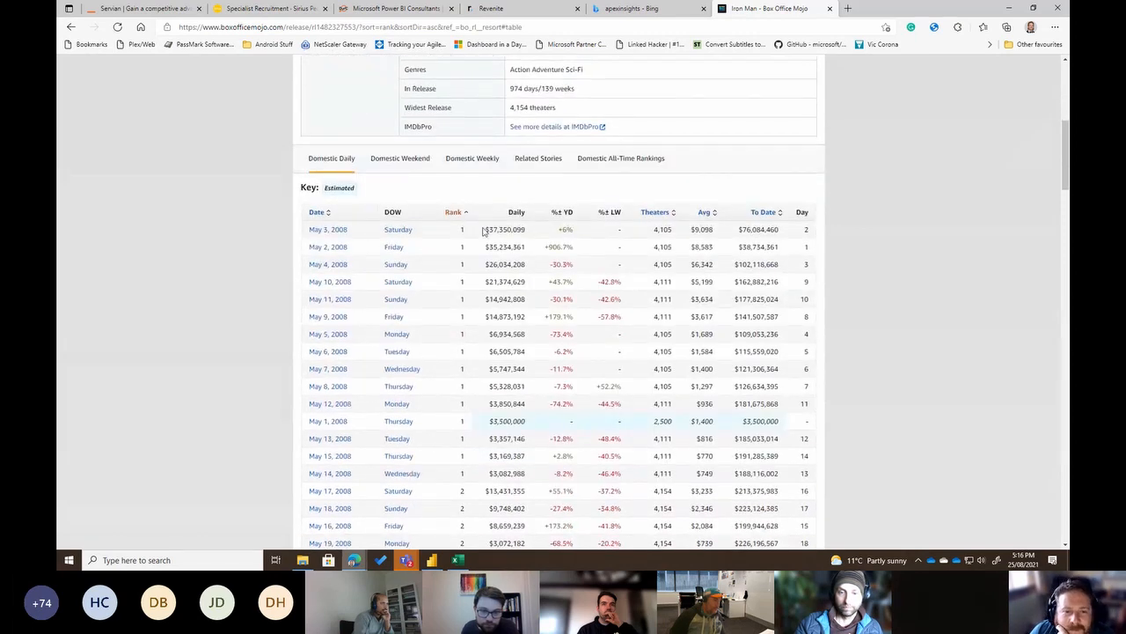
drag(298, 231, 501, 232)
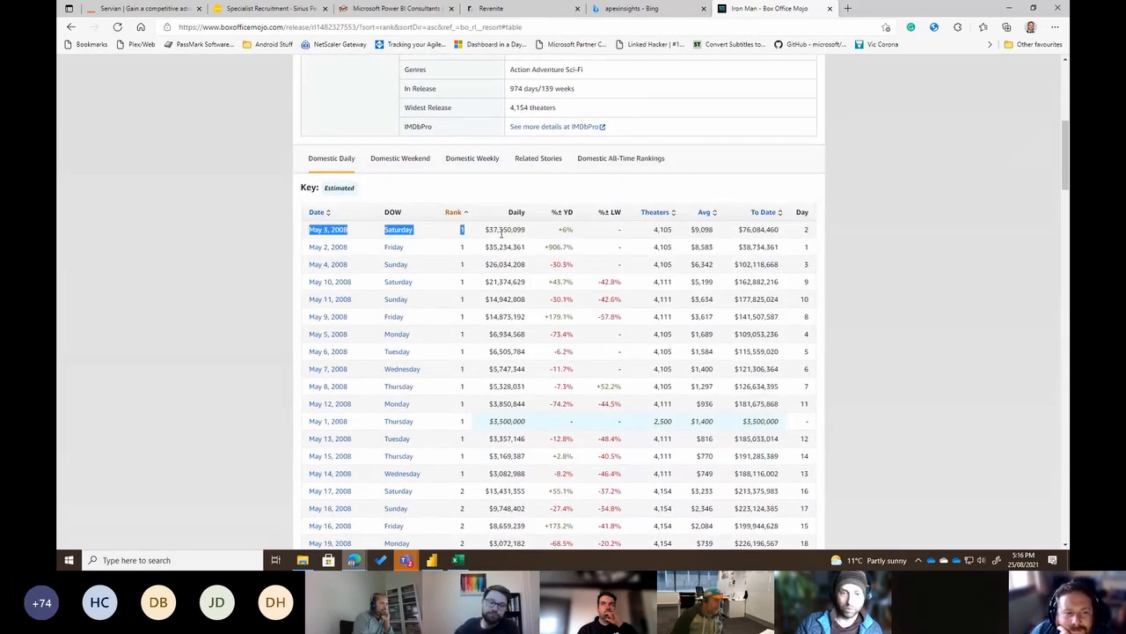
drag(802, 231, 820, 232)
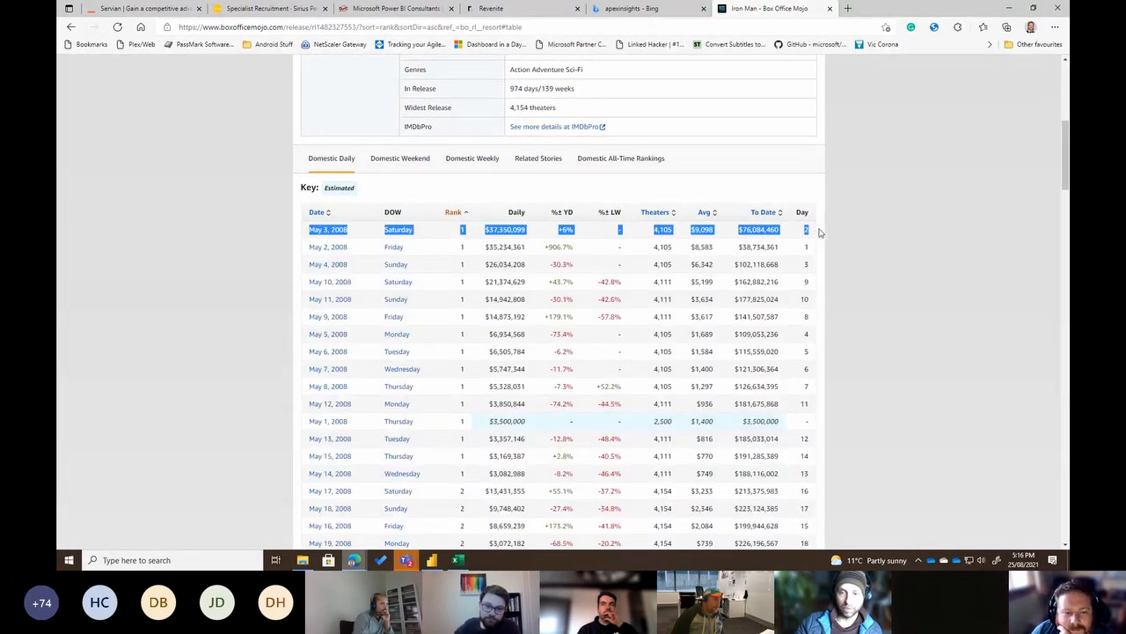
- Examine the sorted Domestic Daily rows and the film summary above them, highlighting the daily gross for May 3, 2008
scroll(817, 255, down, 2)
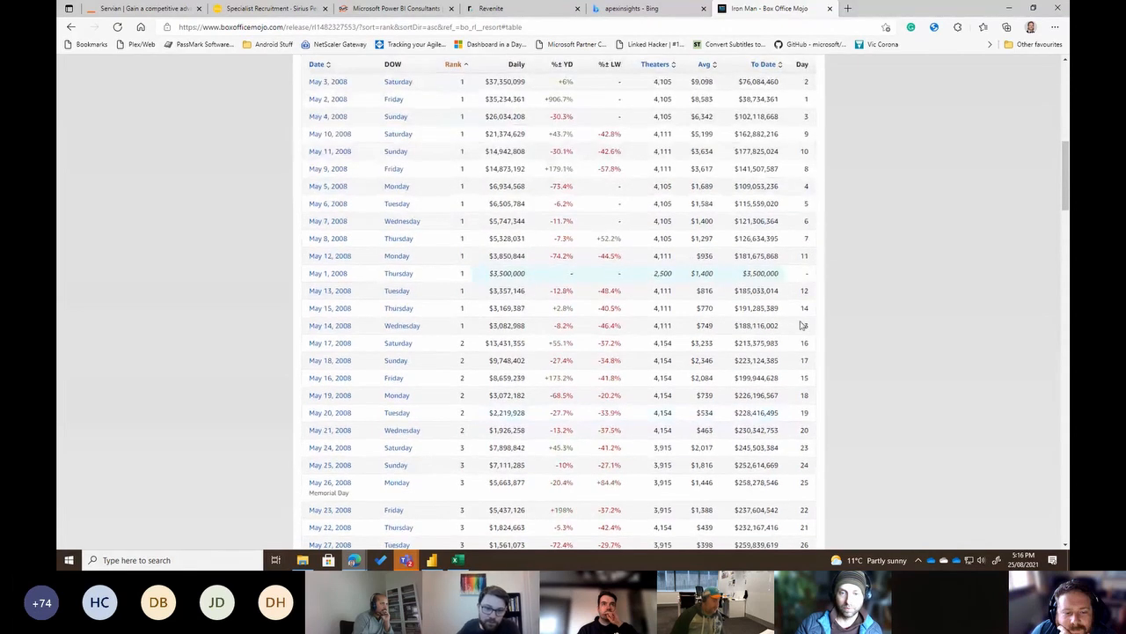
scroll(803, 326, down, 2)
scroll(801, 327, down, 1)
scroll(452, 390, down, 1)
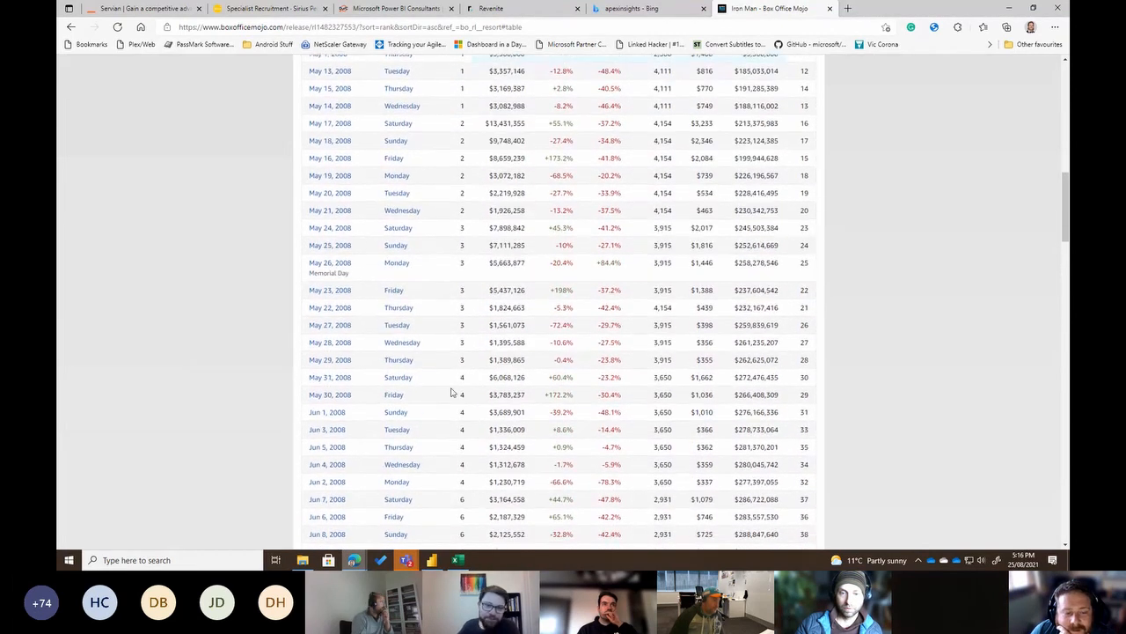
scroll(464, 427, down, 4)
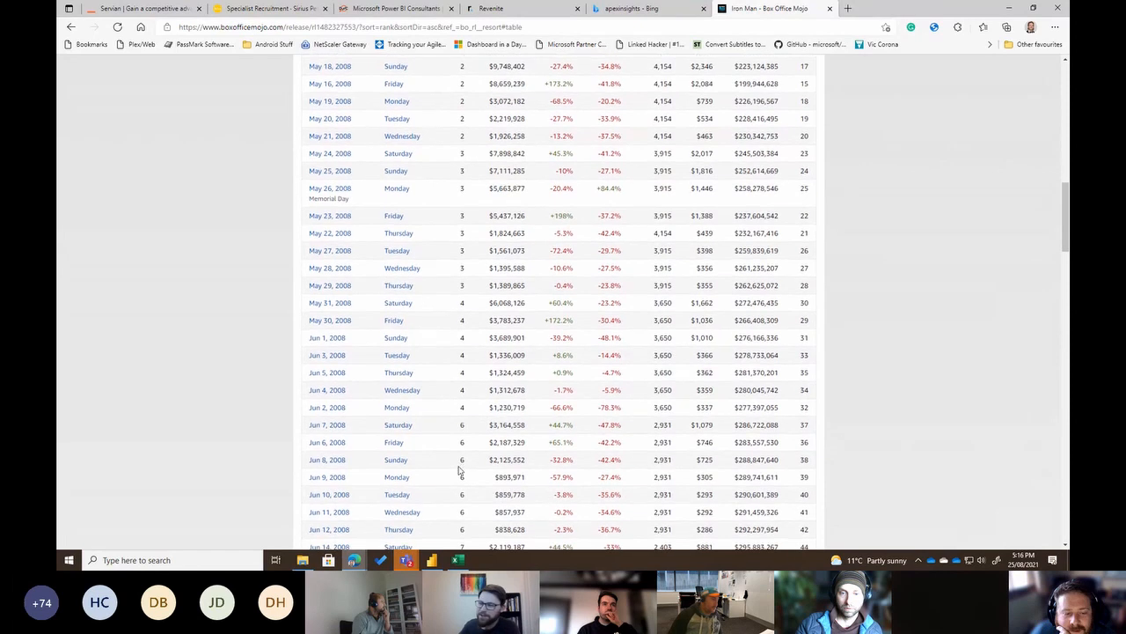
scroll(464, 465, up, 11)
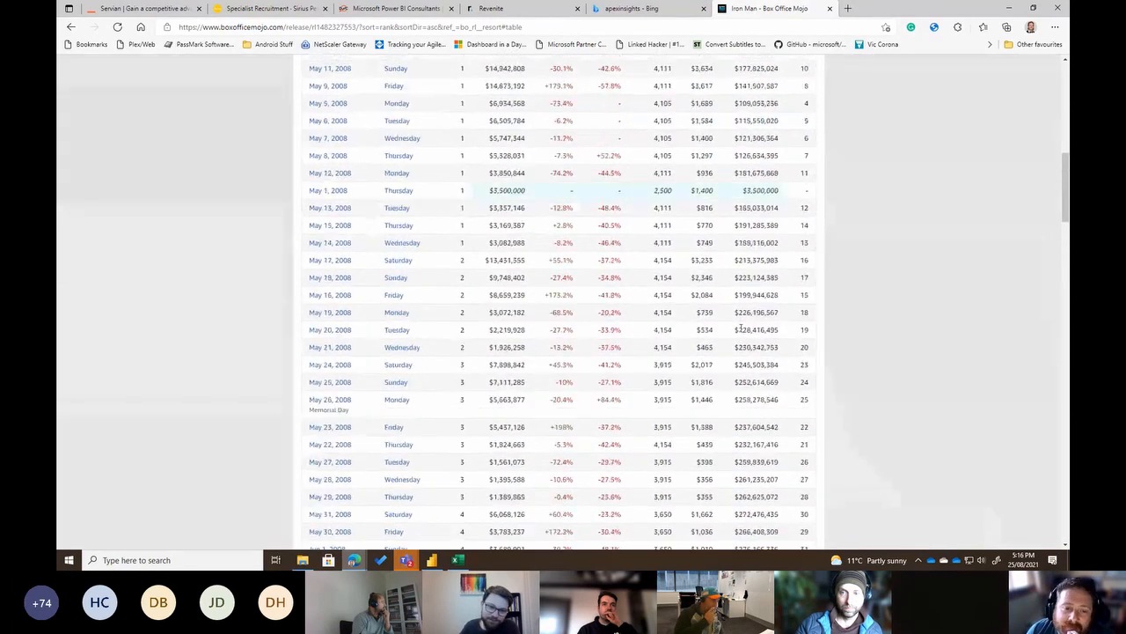
scroll(711, 432, up, 2)
scroll(719, 413, down, 3)
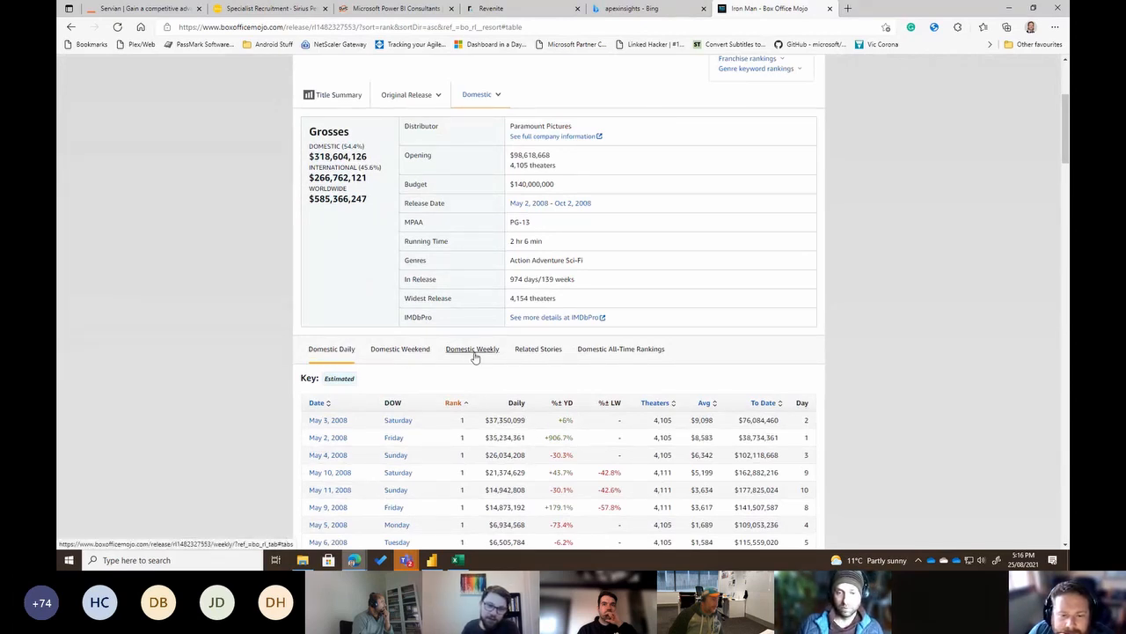
scroll(768, 396, down, 1)
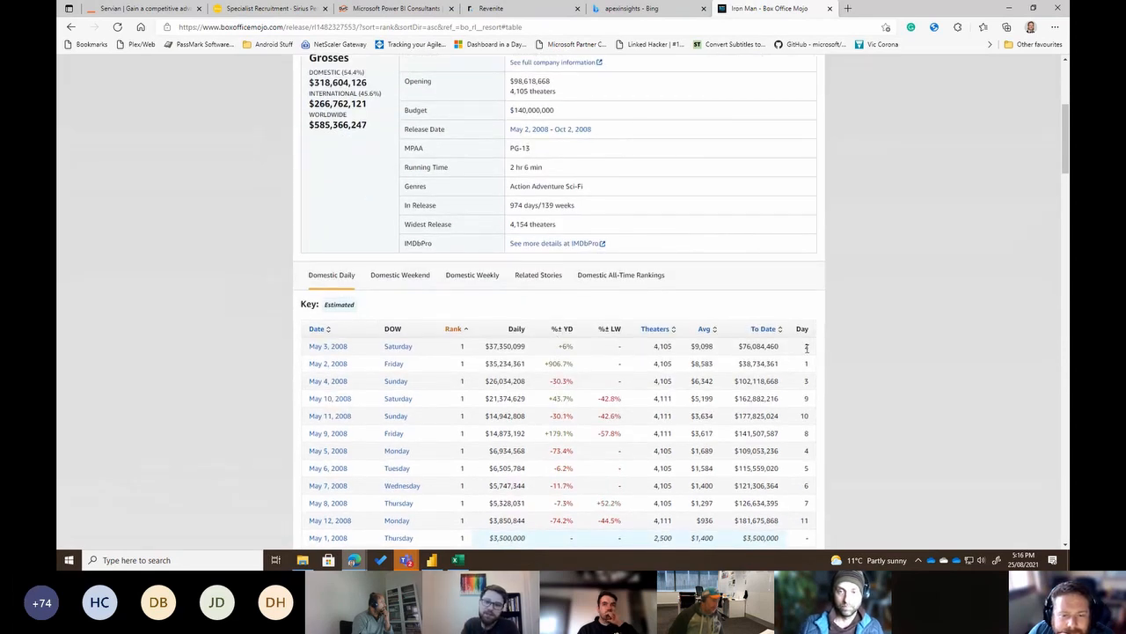
drag(527, 346, 478, 352)
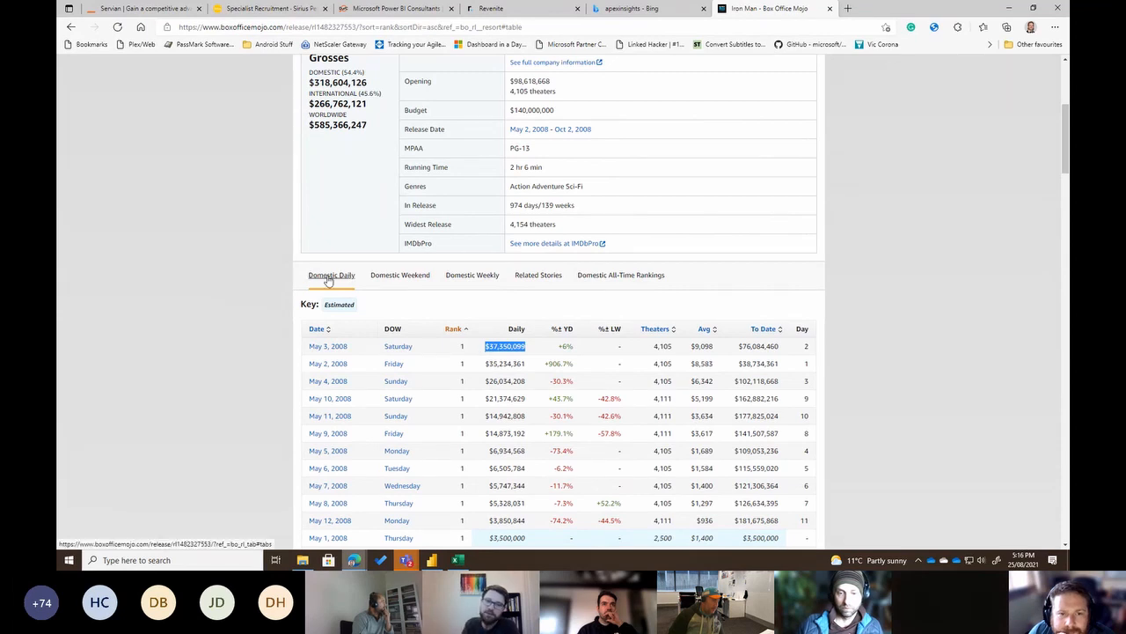
scroll(329, 278, up, 1)
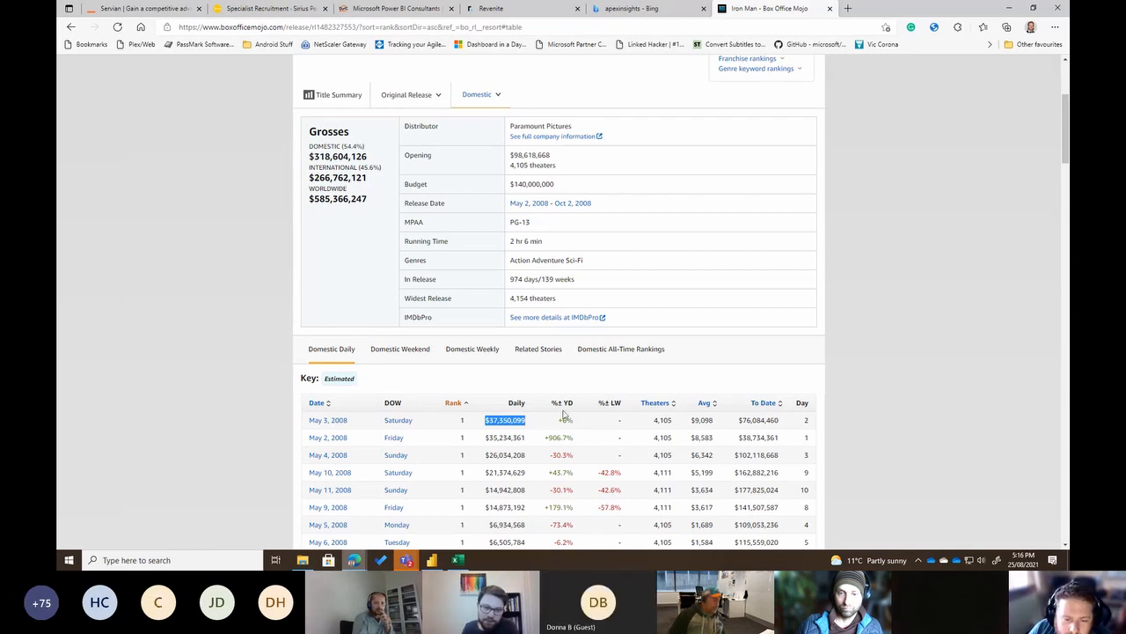
- Examine the %± YD column of the Domestic Daily table, highlighting the May 3 and May 2, 2008 percentages and the column heading
click(611, 428)
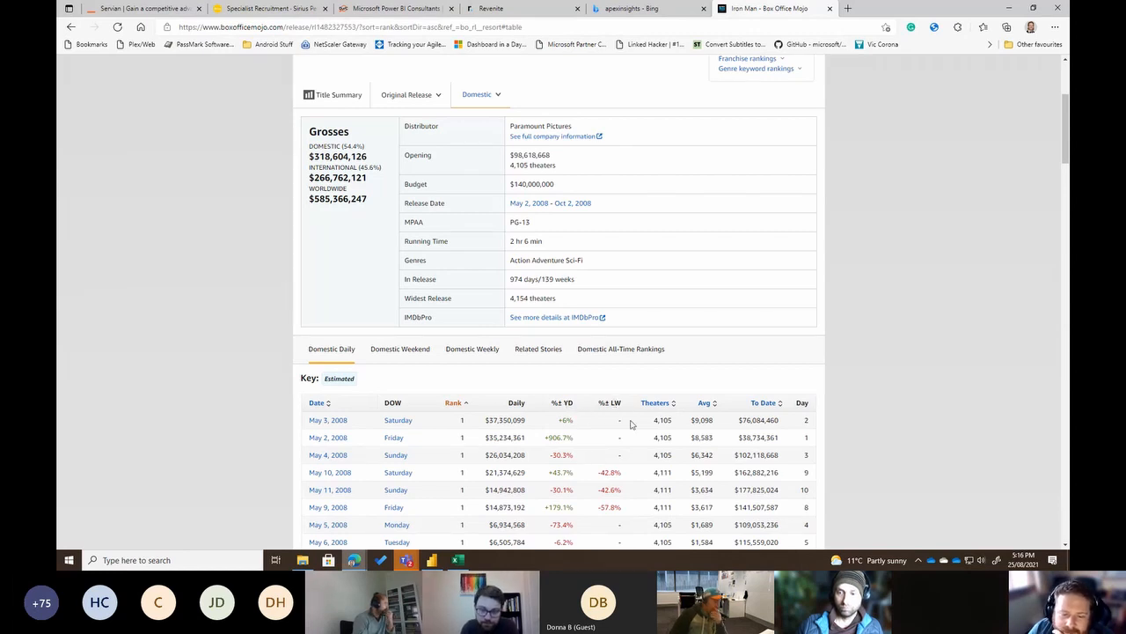
drag(581, 423, 552, 425)
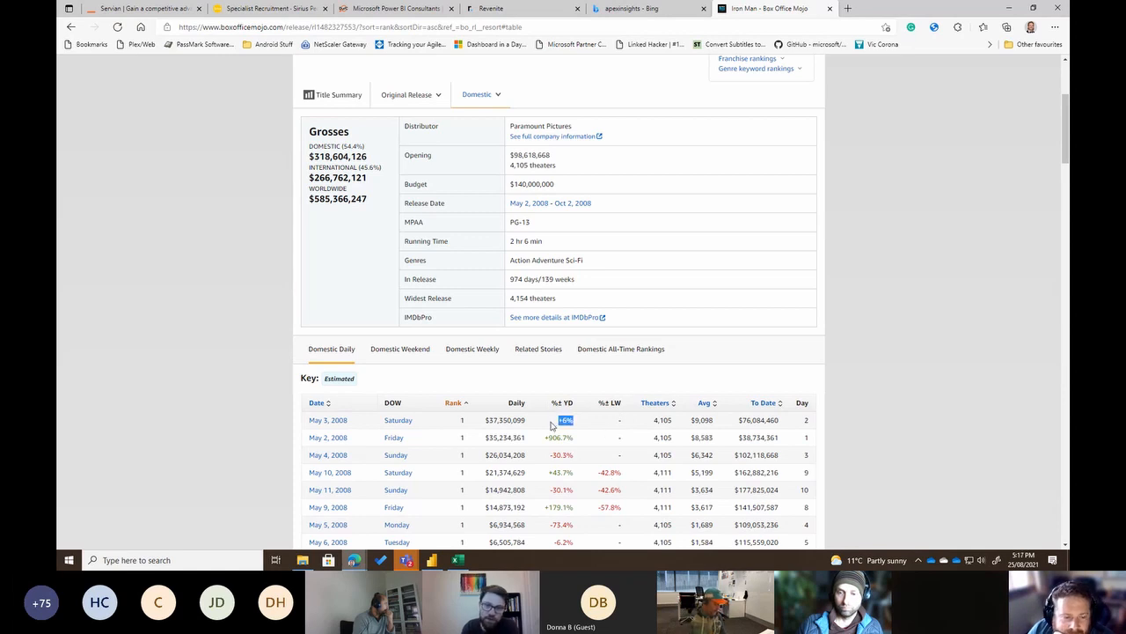
scroll(633, 436, down, 1)
drag(573, 366, 543, 370)
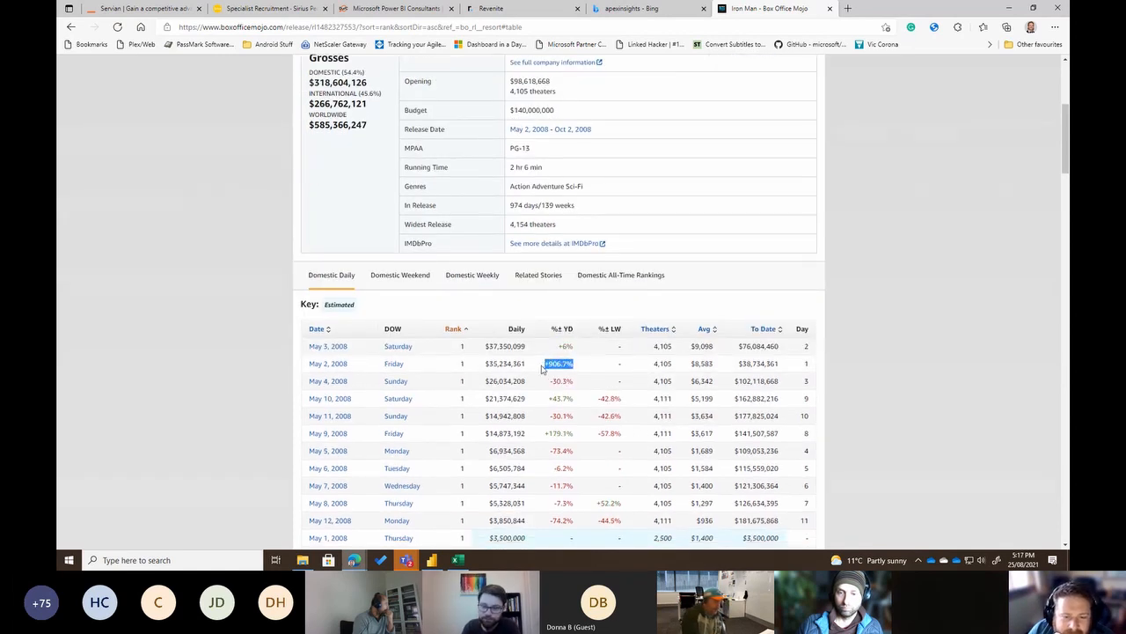
scroll(604, 405, down, 2)
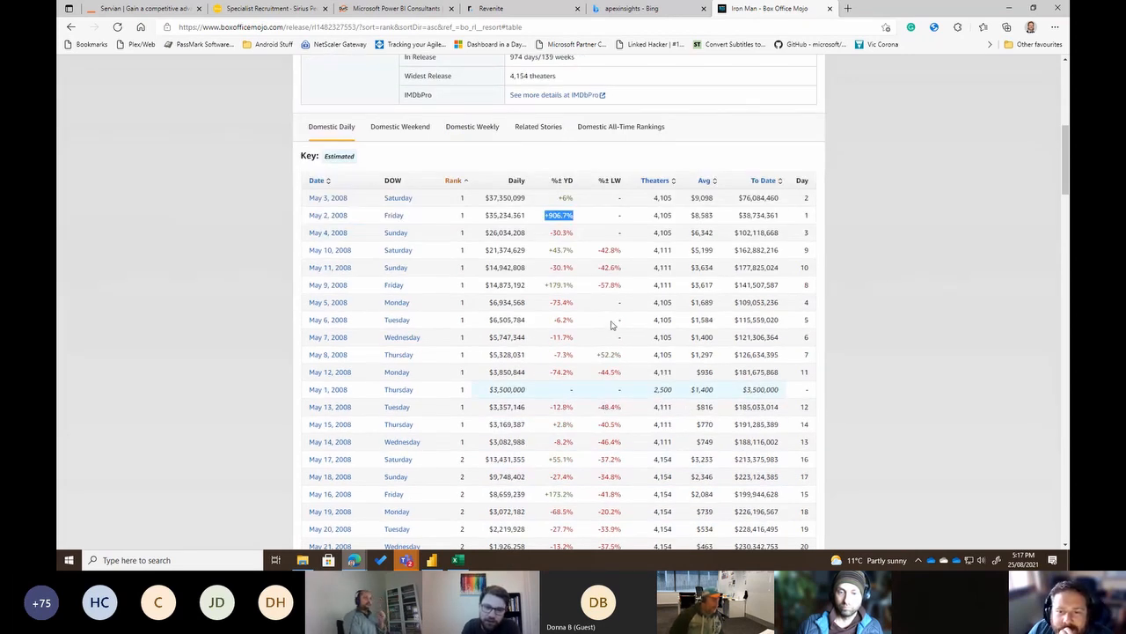
scroll(579, 315, down, 3)
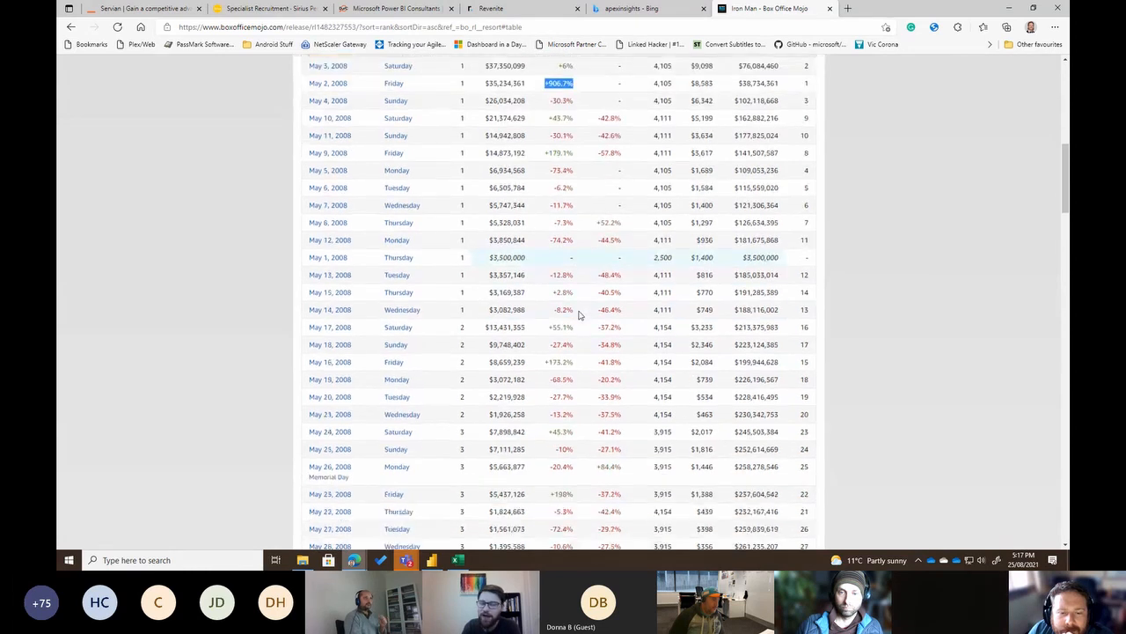
scroll(572, 264, up, 3)
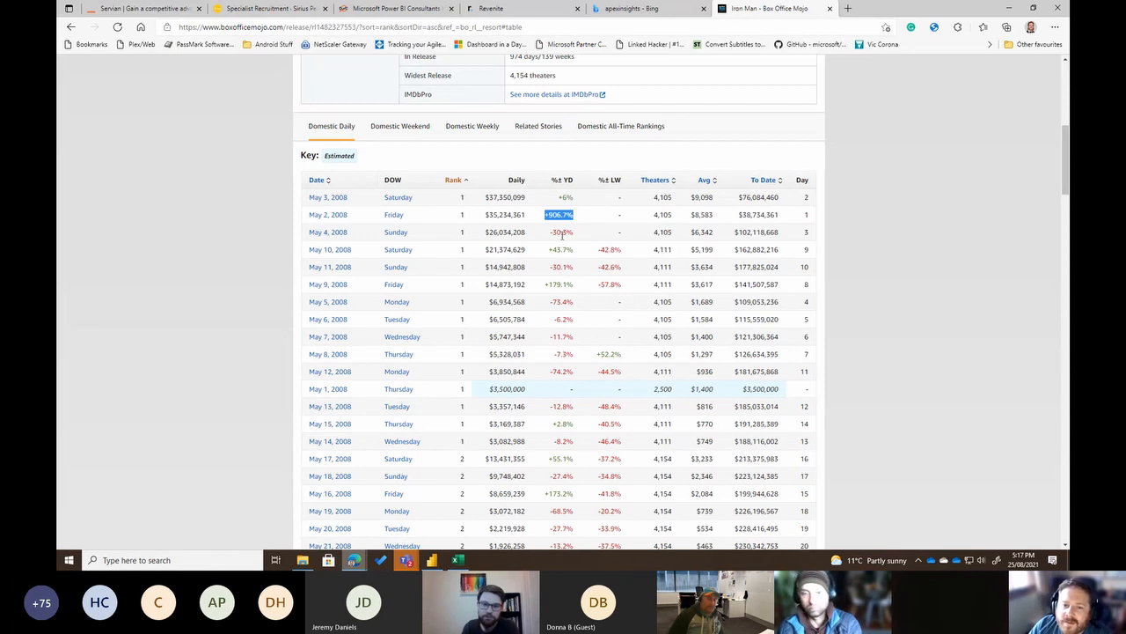
drag(542, 182, 581, 207)
click(592, 208)
click(580, 208)
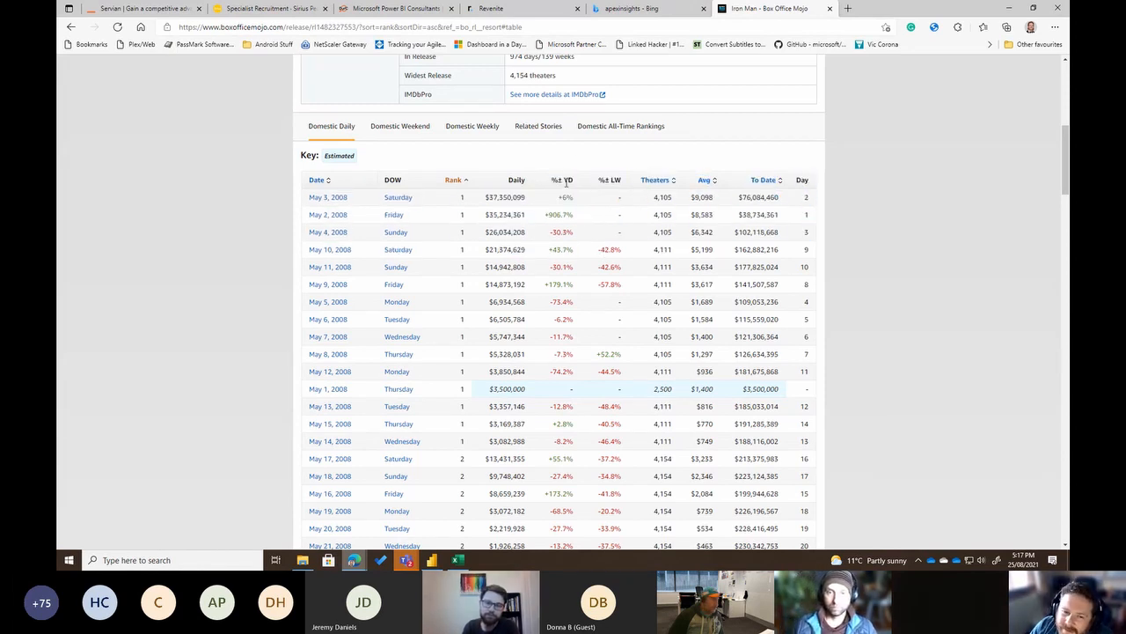
triple_click(568, 179)
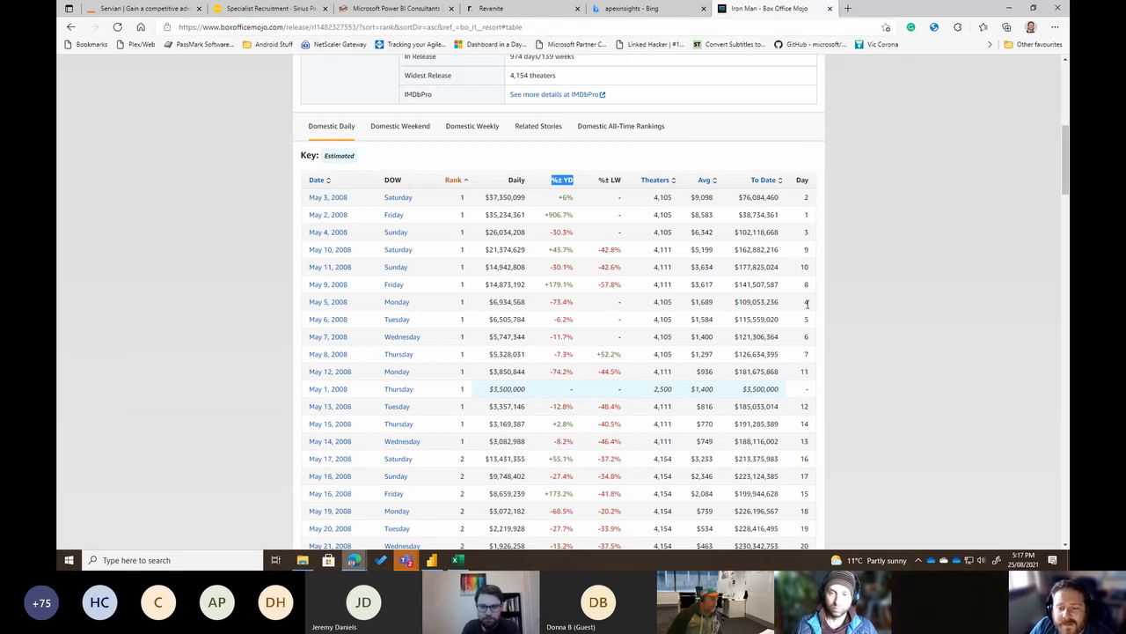
- Examine the Day column across the rank-sorted Domestic Daily table, highlighting days 1, 2, 3 and 4 in its first rows
scroll(809, 398, down, 2)
scroll(809, 397, up, 1)
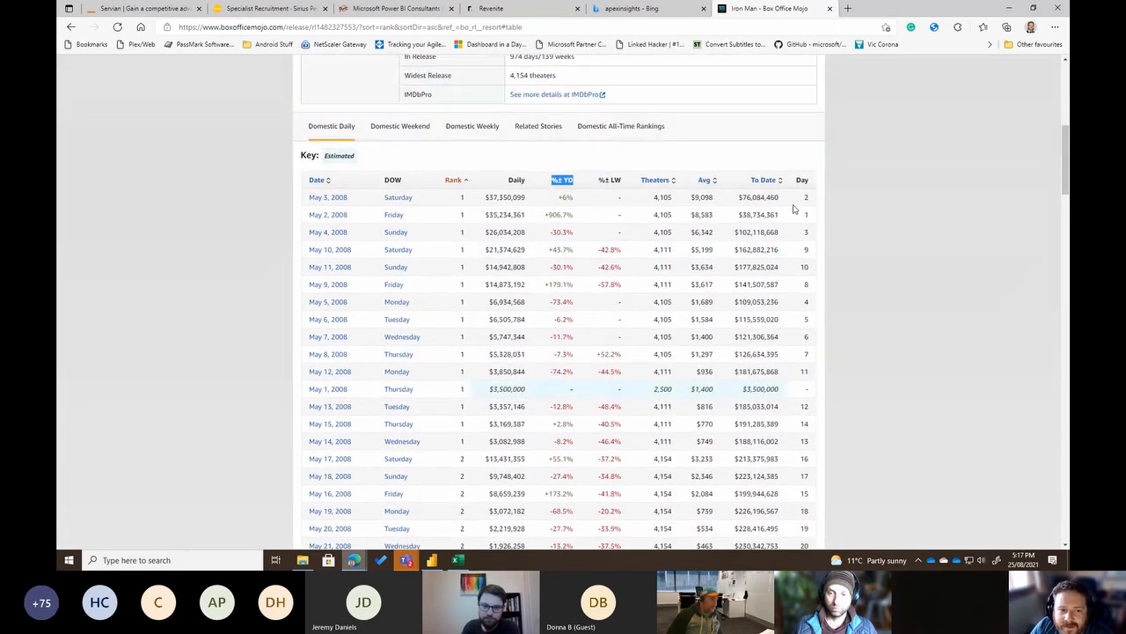
click(807, 214)
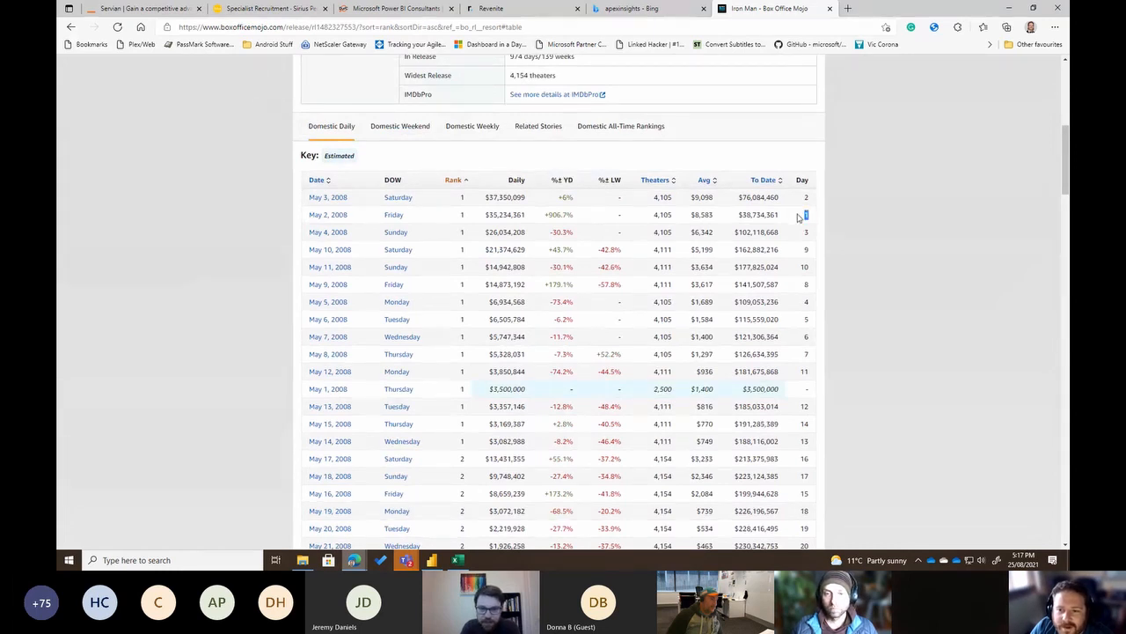
double_click(806, 197)
double_click(807, 233)
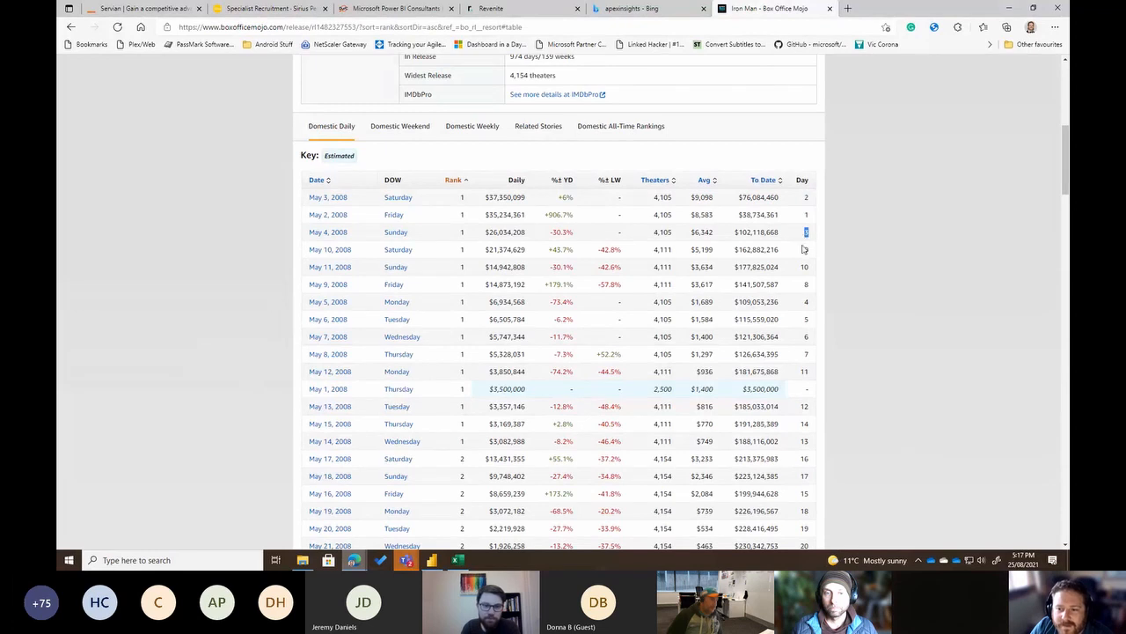
double_click(806, 302)
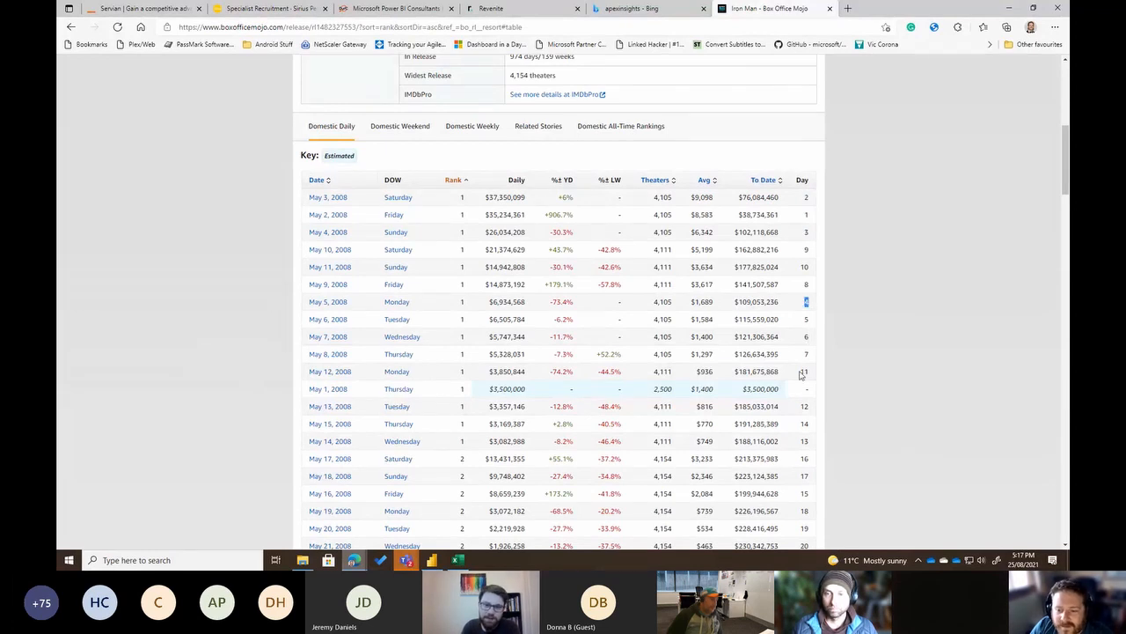
scroll(805, 382, down, 1)
scroll(810, 422, down, 3)
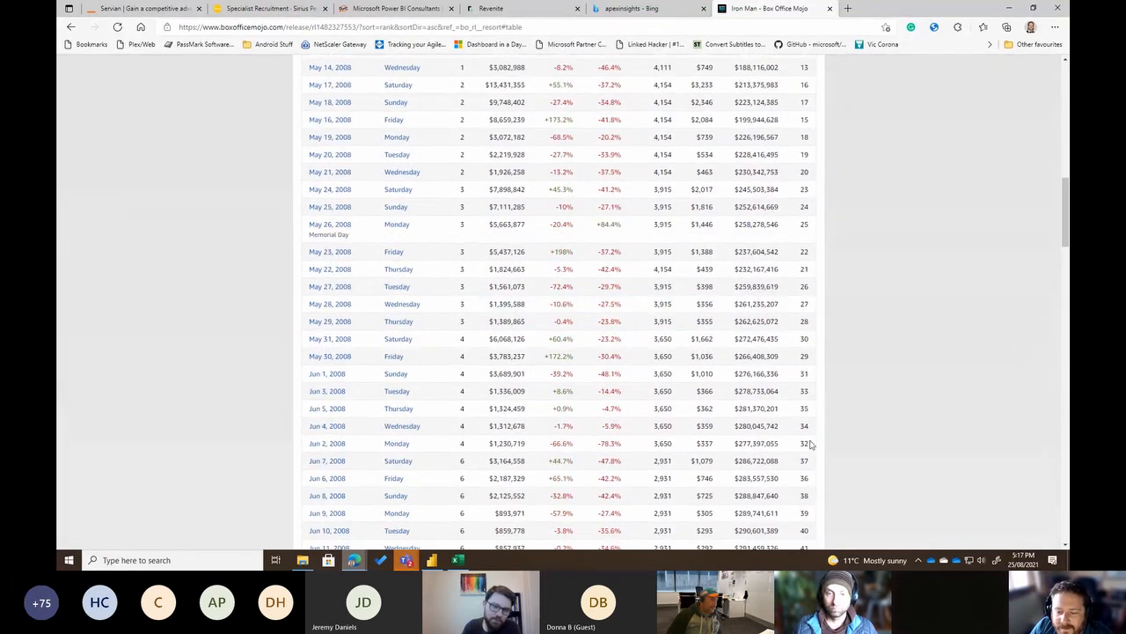
scroll(811, 444, down, 12)
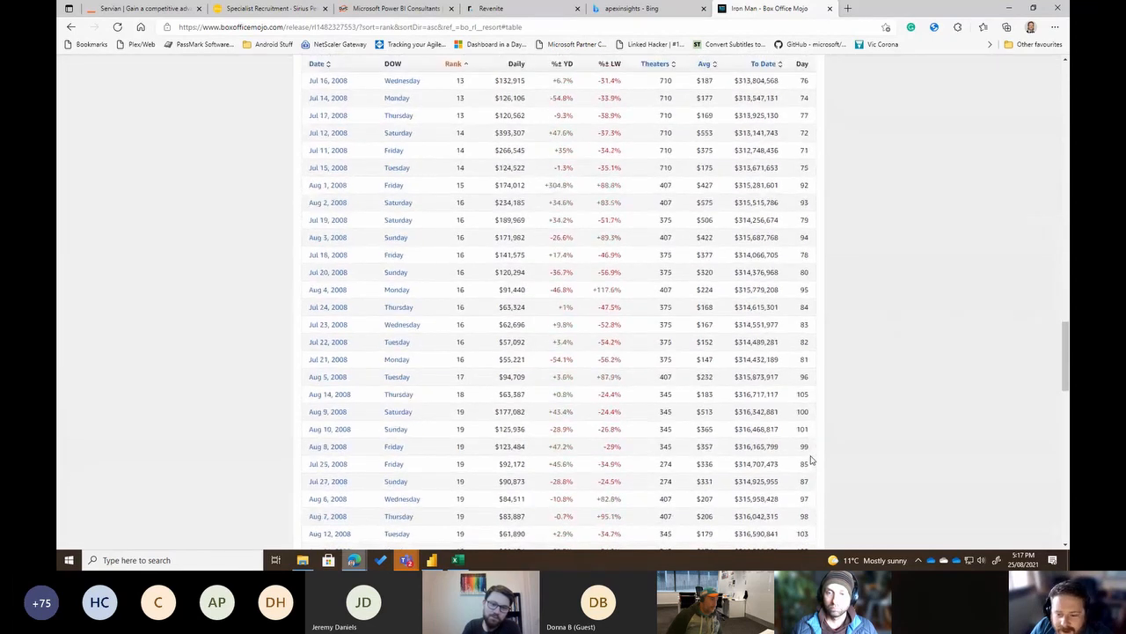
scroll(811, 459, down, 10)
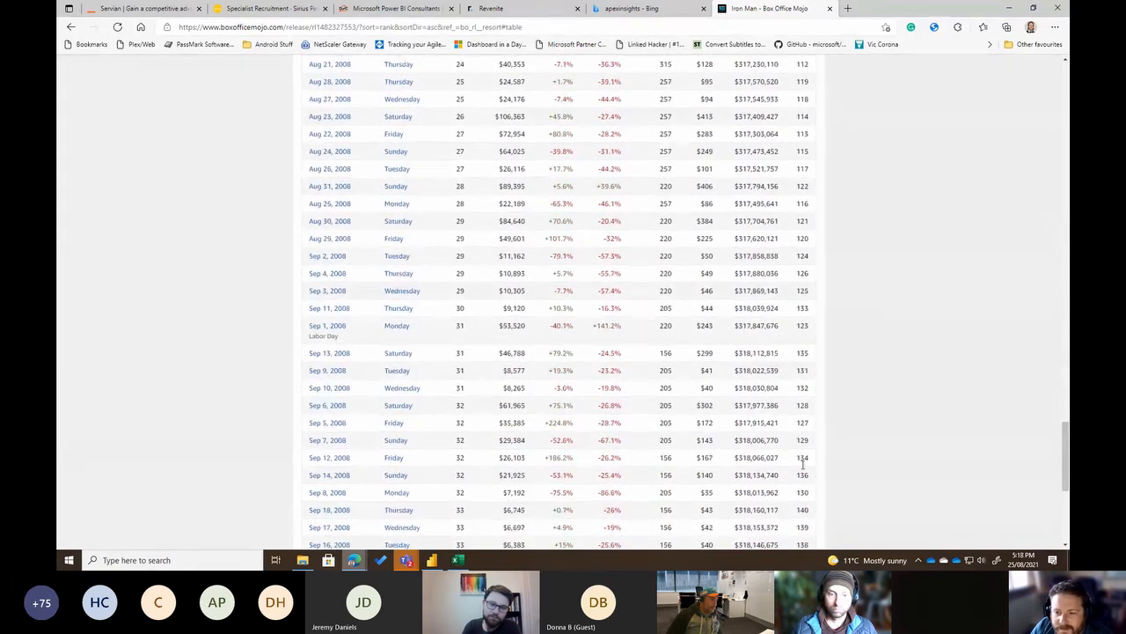
scroll(830, 111, up, 20)
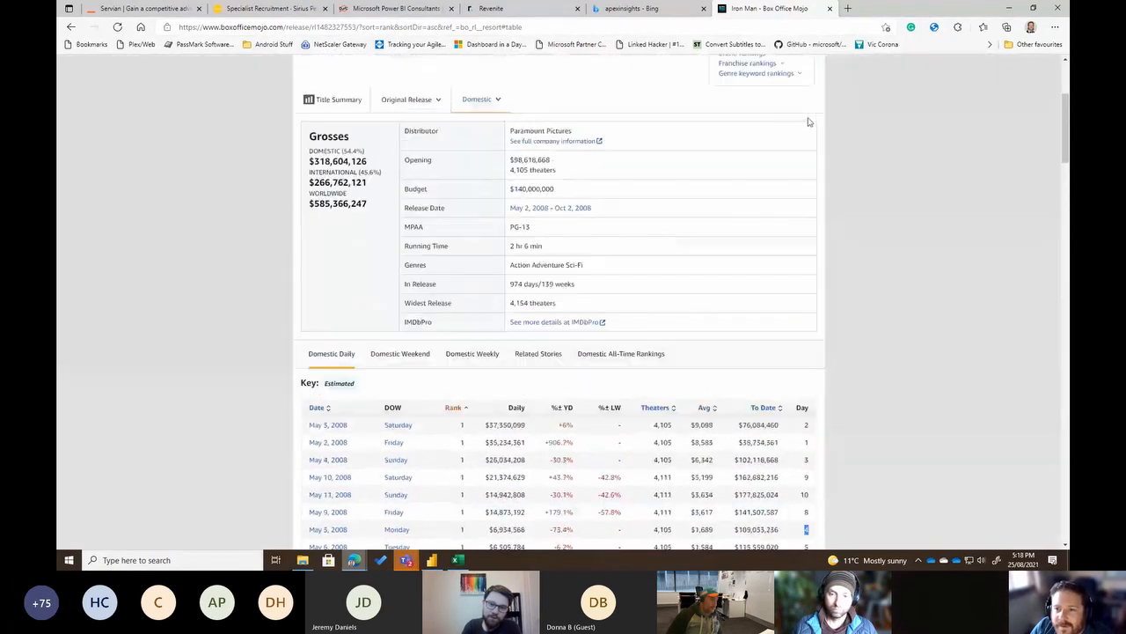
scroll(809, 122, up, 2)
scroll(807, 457, down, 5)
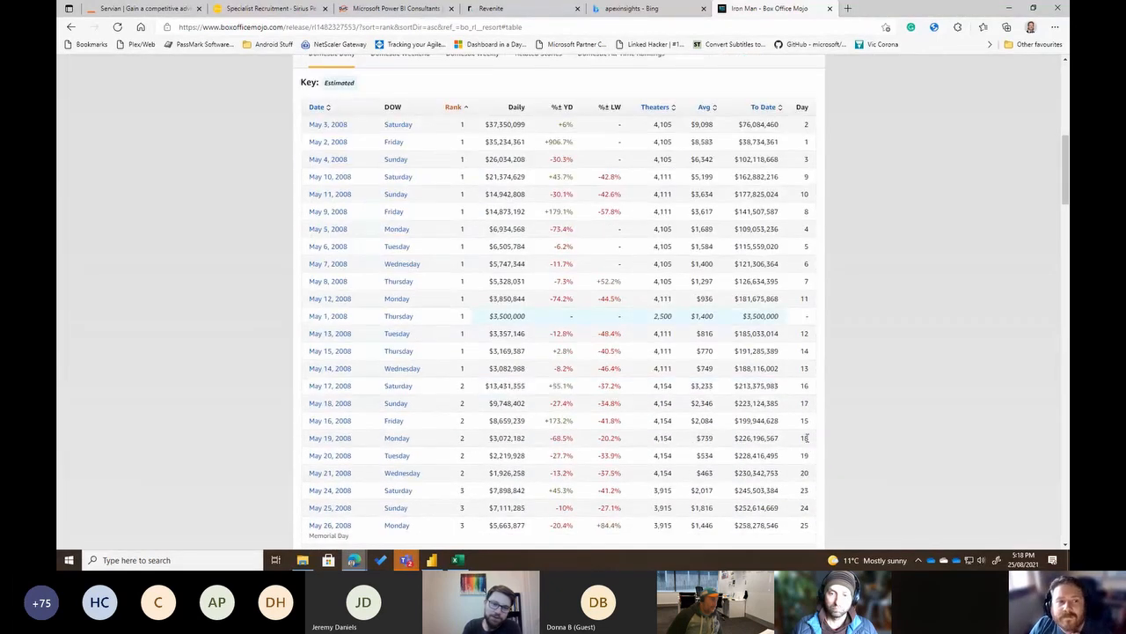
- Sort the Domestic Daily table by Date in ascending order and highlight the daily gross for May 1, 2008
click(325, 108)
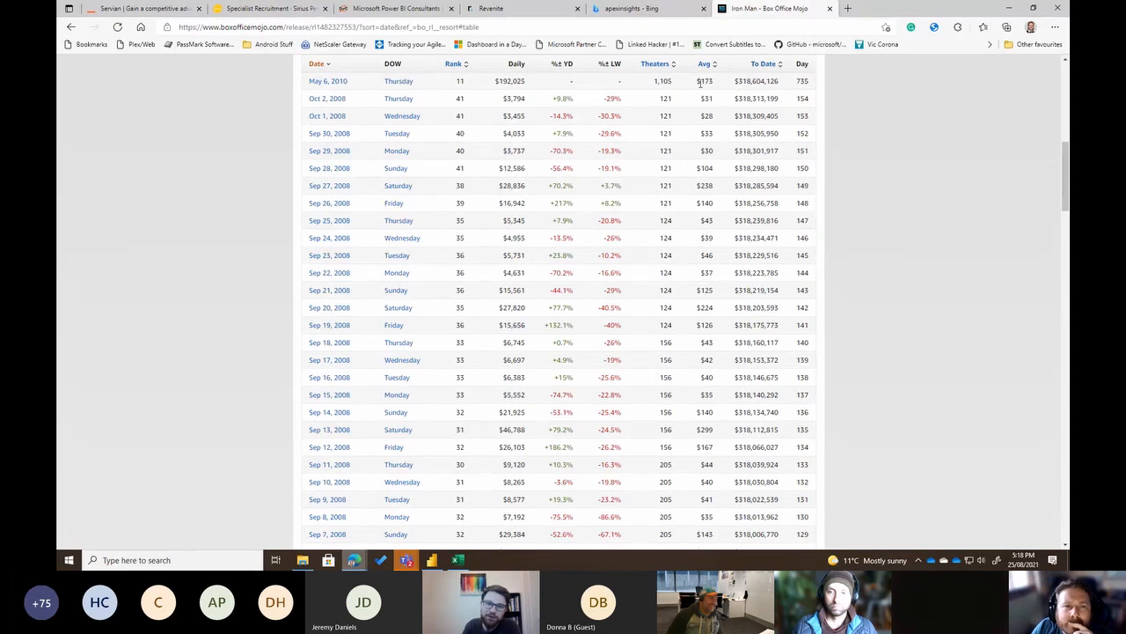
click(316, 65)
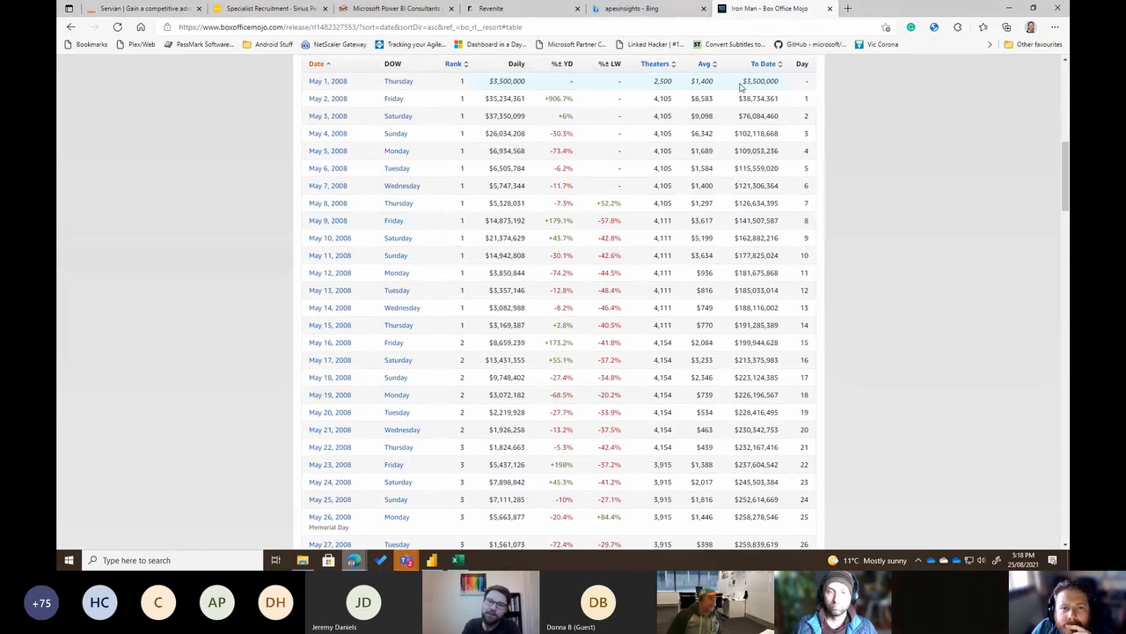
double_click(508, 81)
click(531, 85)
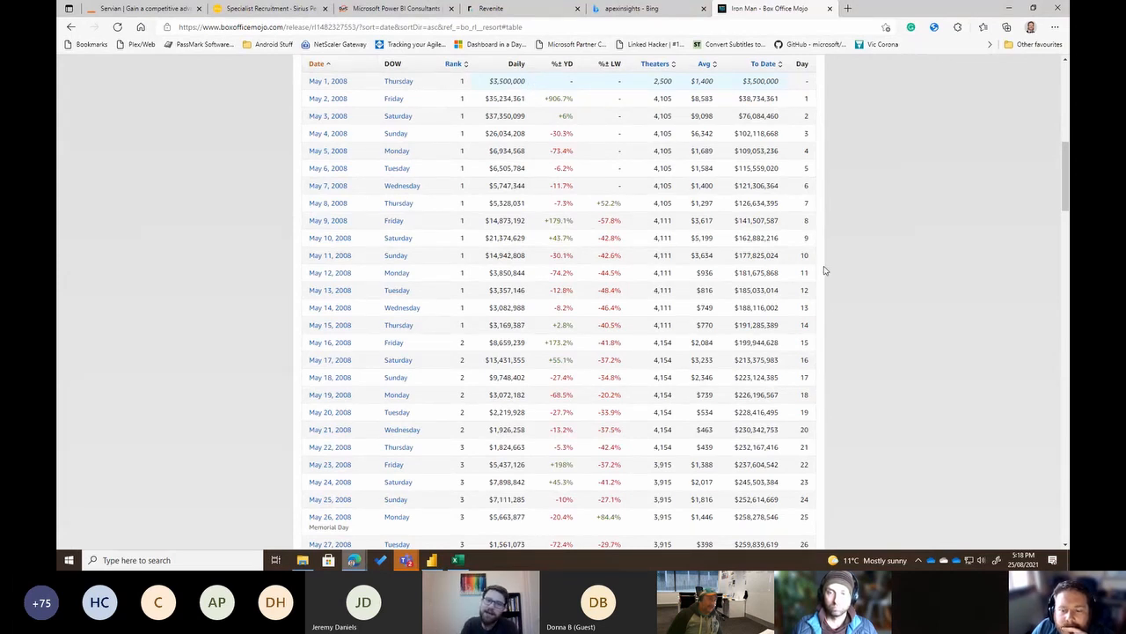
- Examine the May 2008 rows of the date-sorted table and highlight the Memorial Day label under May 26, 2008
scroll(824, 270, down, 2)
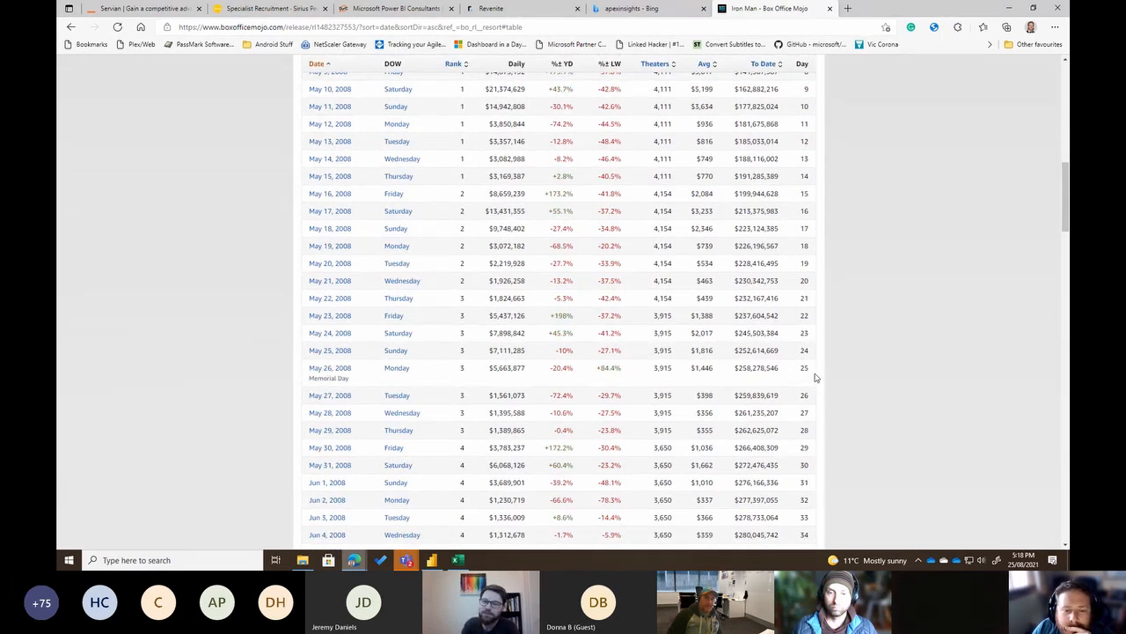
scroll(818, 377, up, 2)
scroll(817, 377, down, 2)
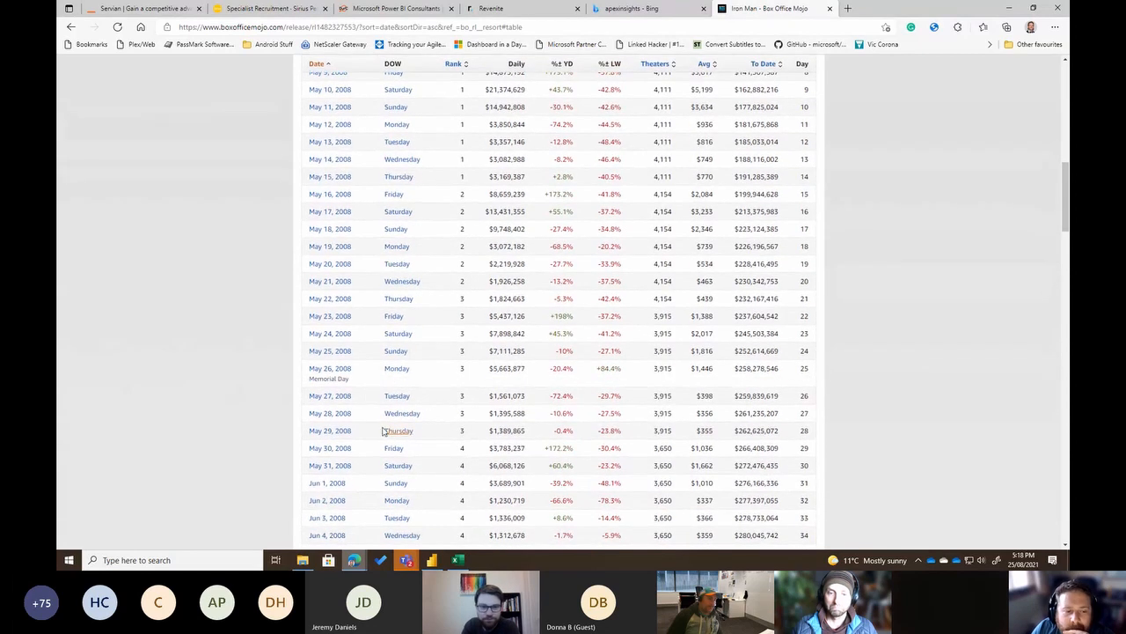
triple_click(352, 379)
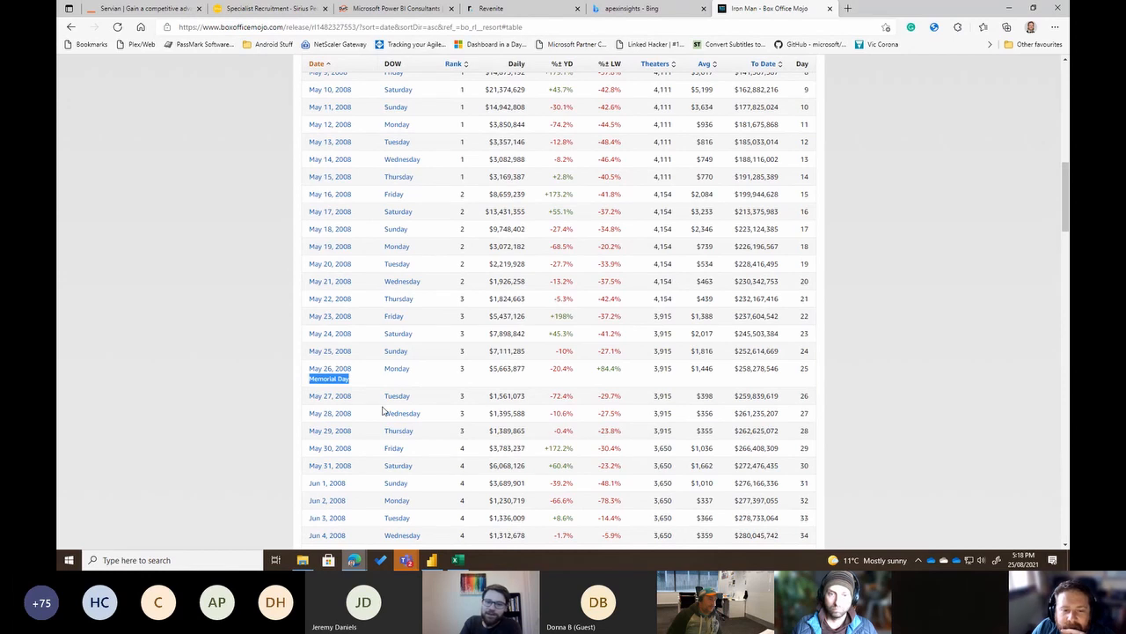
click(469, 381)
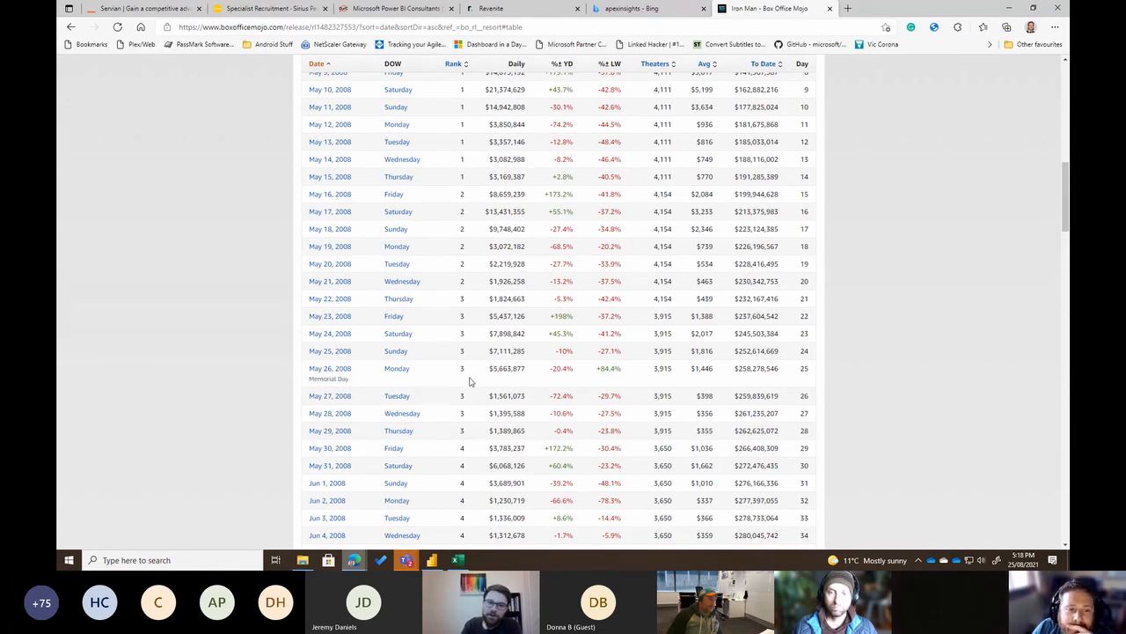
- Review the date-sorted daily rows through July 2008 and highlight the Independence Day label under July 4, 2008
scroll(469, 381, up, 6)
scroll(792, 343, down, 2)
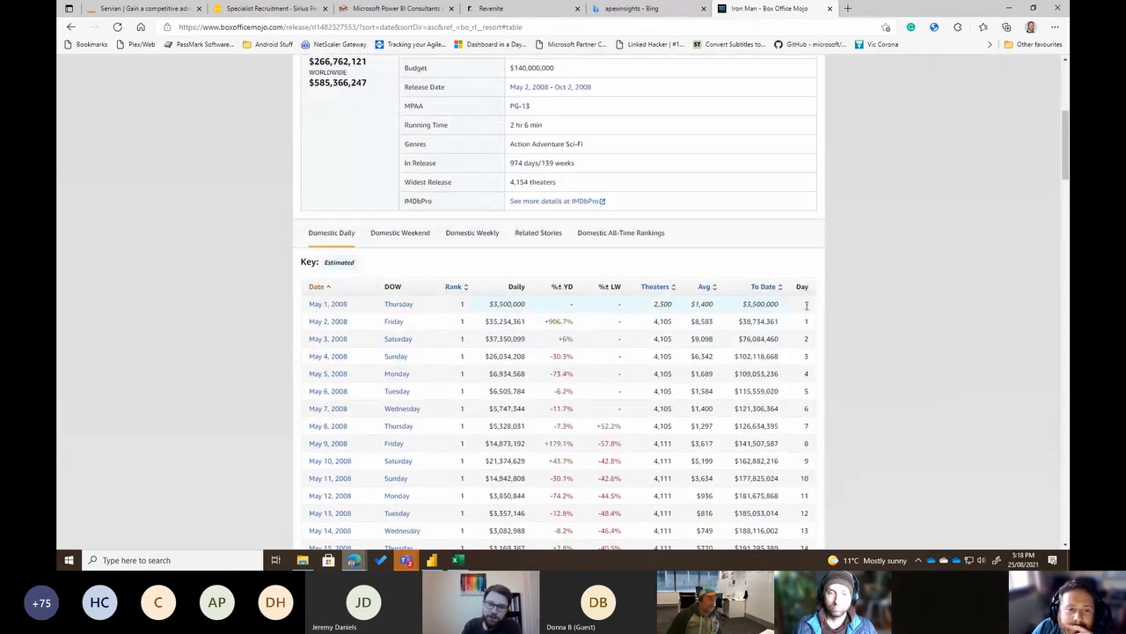
scroll(809, 352, down, 4)
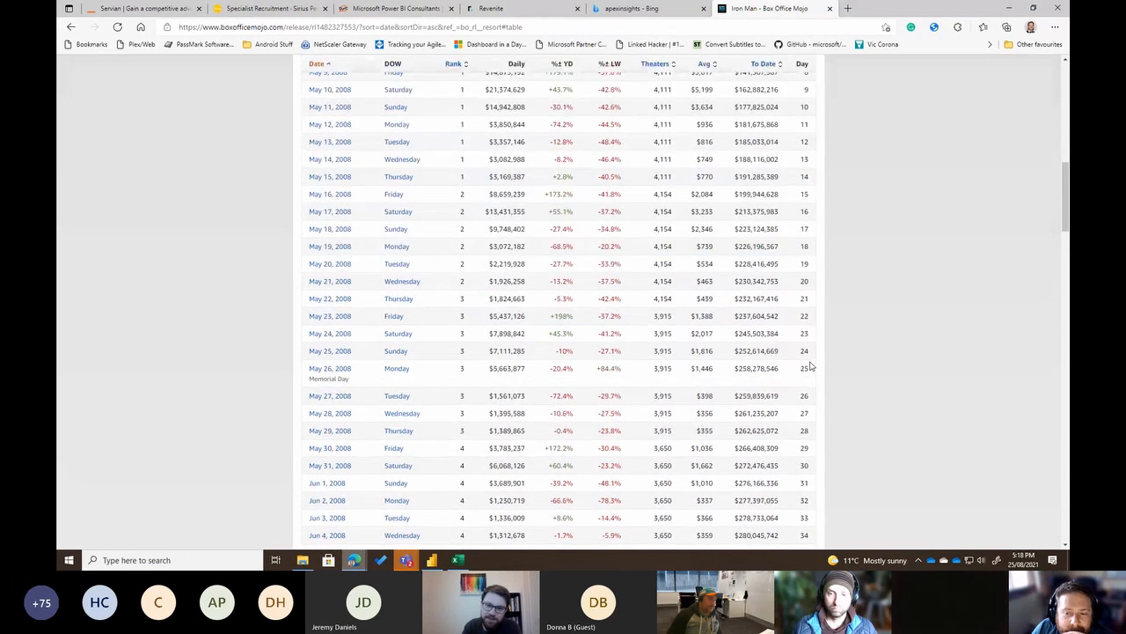
scroll(811, 366, down, 8)
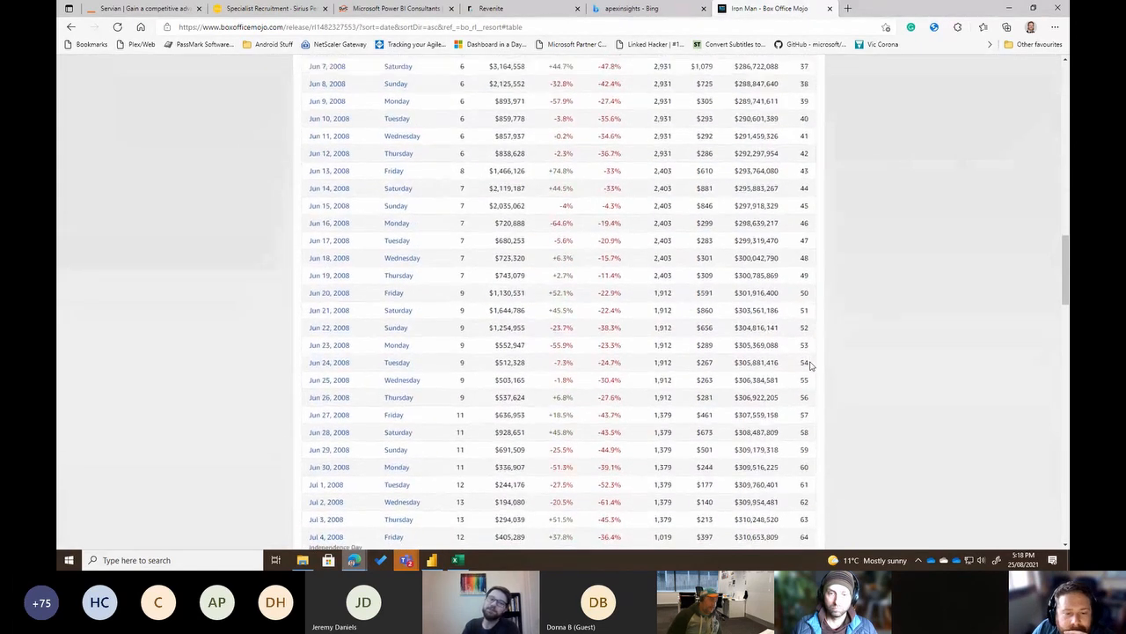
scroll(811, 366, down, 3)
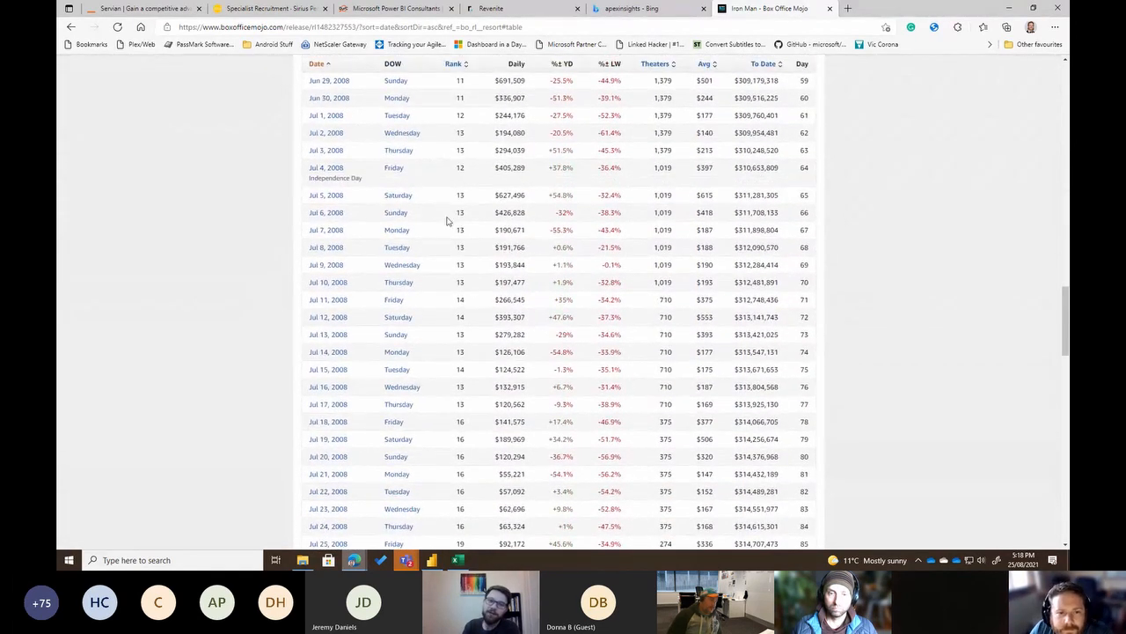
drag(409, 193, 302, 182)
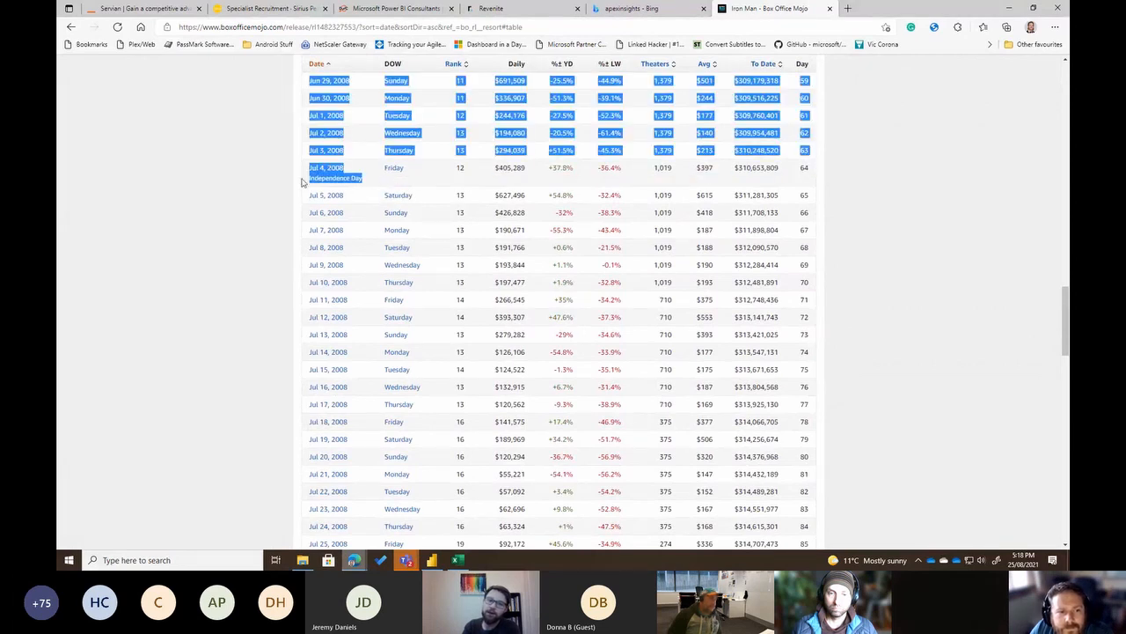
click(384, 185)
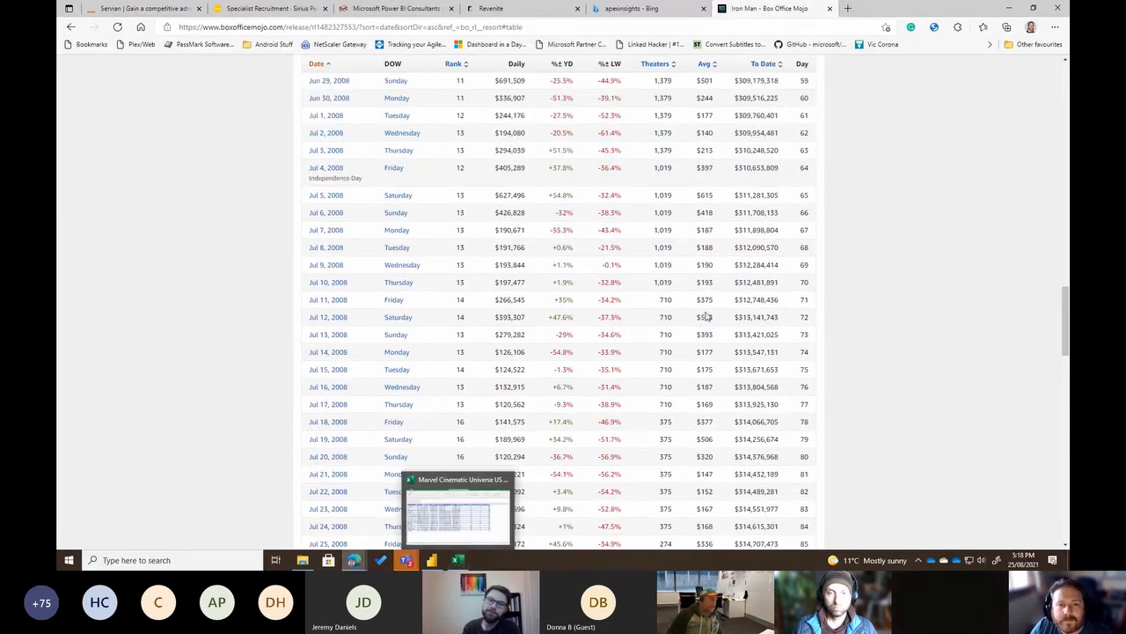
- Copy the web address of the date-sorted Iron Man release page
scroll(687, 321, up, 7)
click(264, 27)
key(ctrl+c)
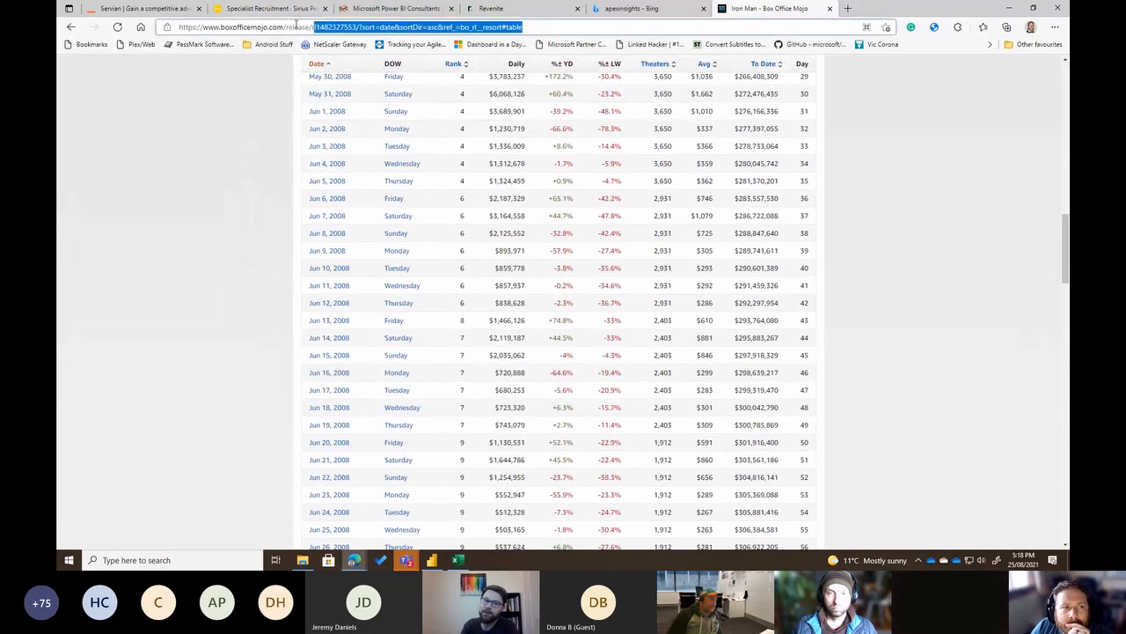
- Switch to Power BI Desktop and submit the copied Box Office Mojo address as a Basic Web data source
click(431, 560)
click(155, 70)
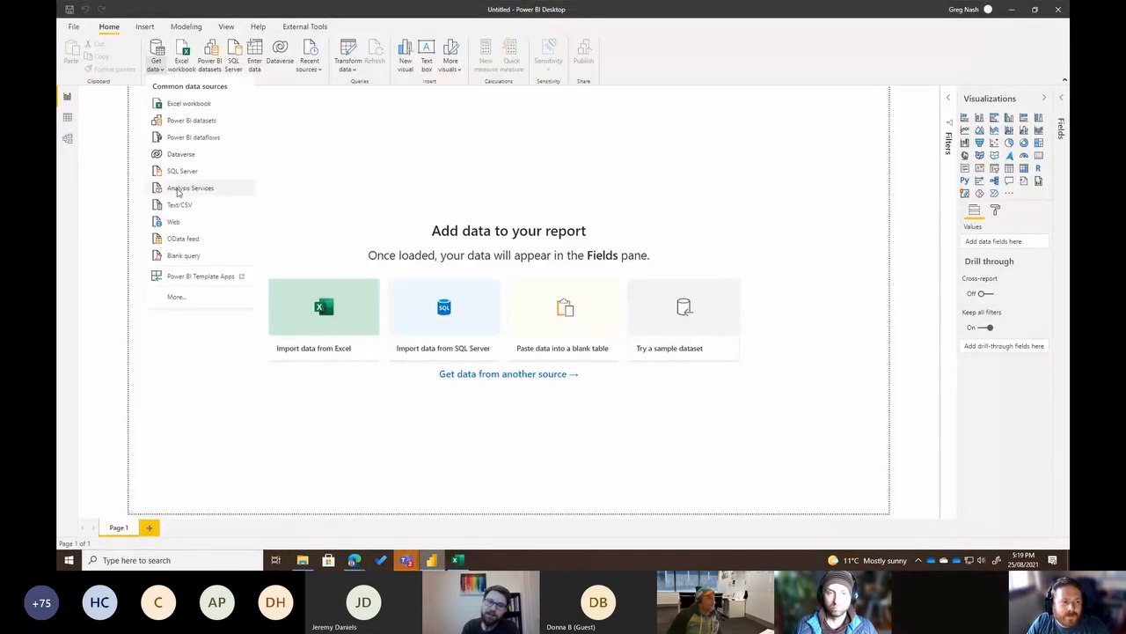
click(186, 232)
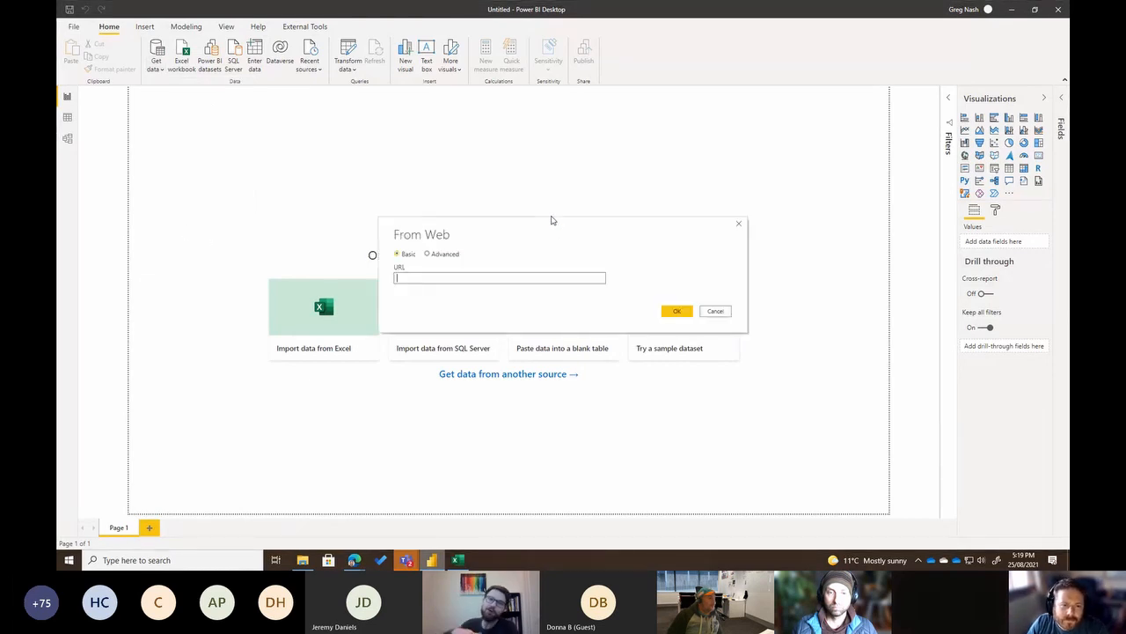
click(470, 273)
key(ctrl+v)
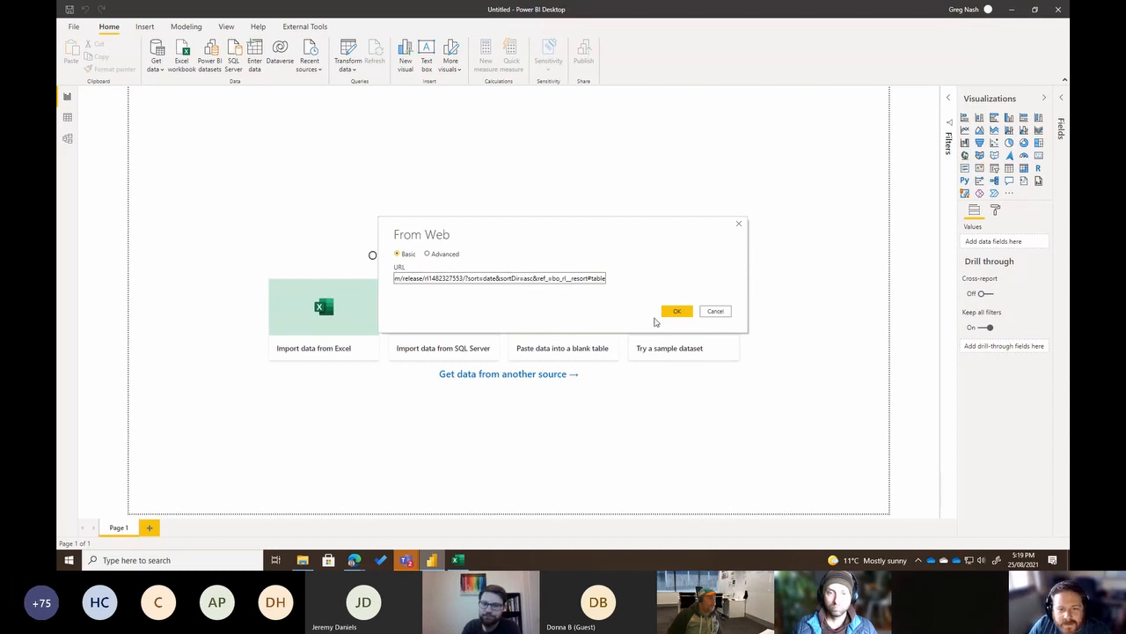
click(672, 313)
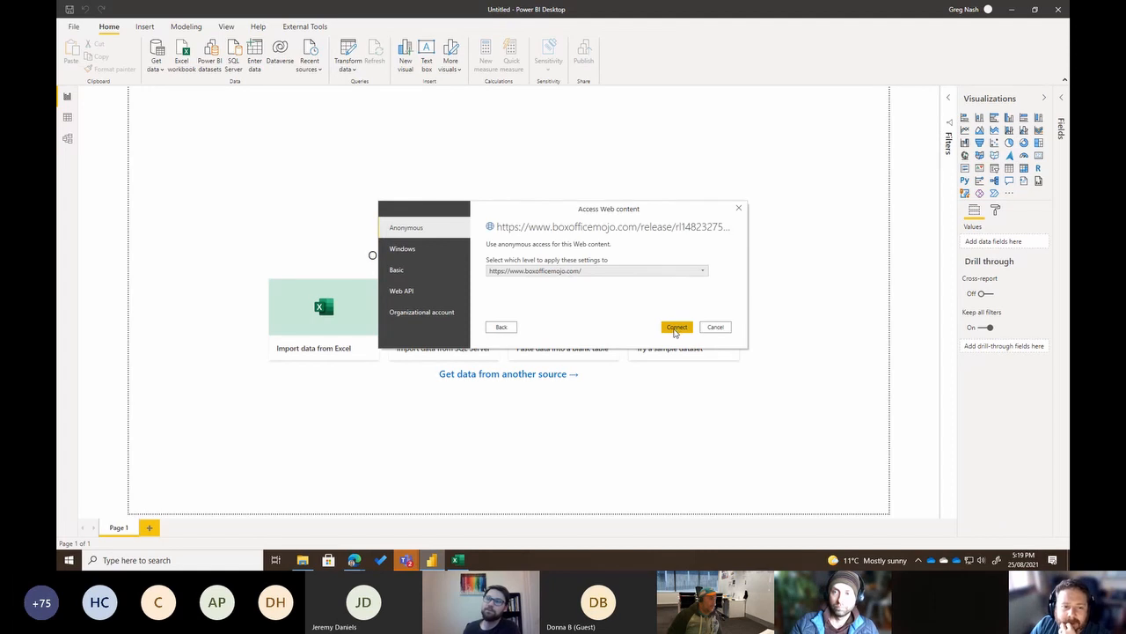
- Connect to the Box Office Mojo page with anonymous access and examine its web preview alongside the detected tables
click(675, 326)
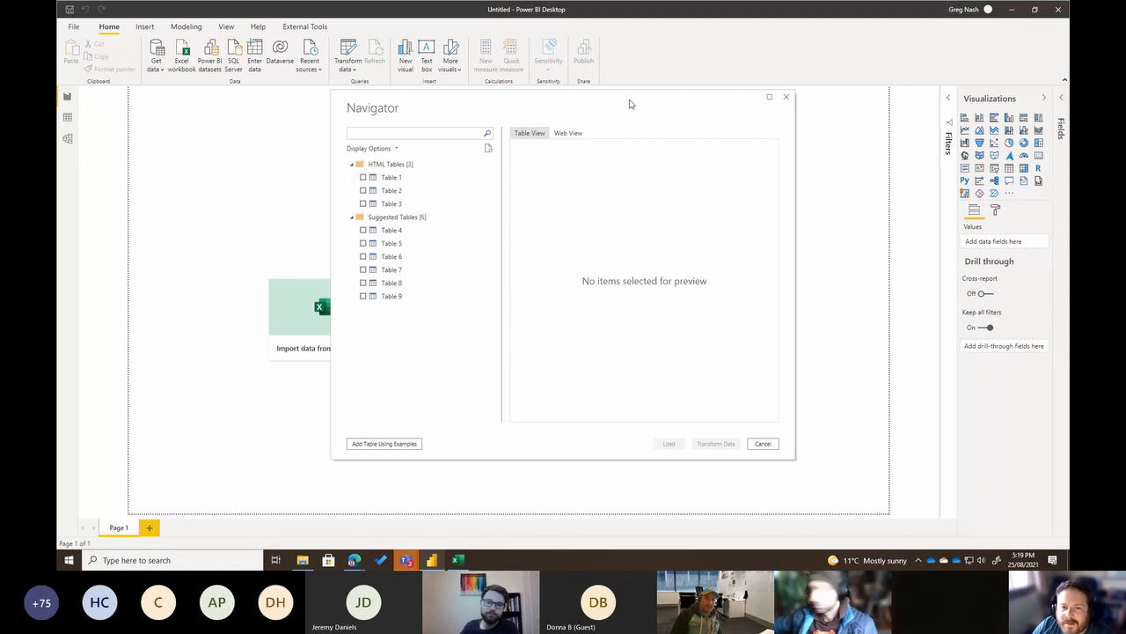
click(570, 134)
scroll(702, 306, up, 6)
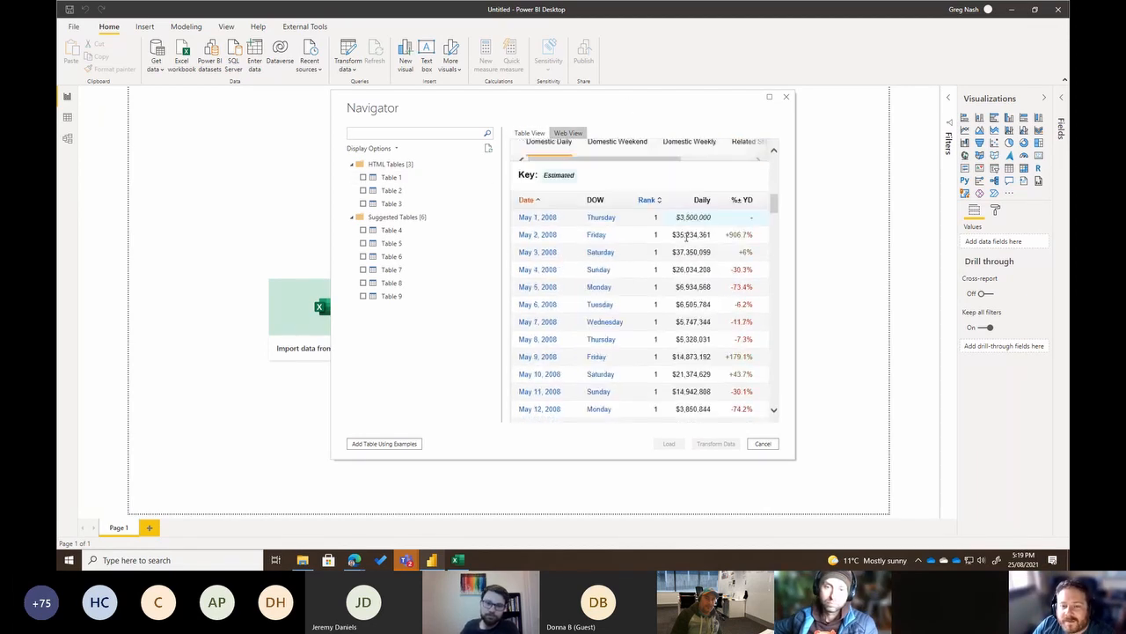
scroll(661, 284, down, 1)
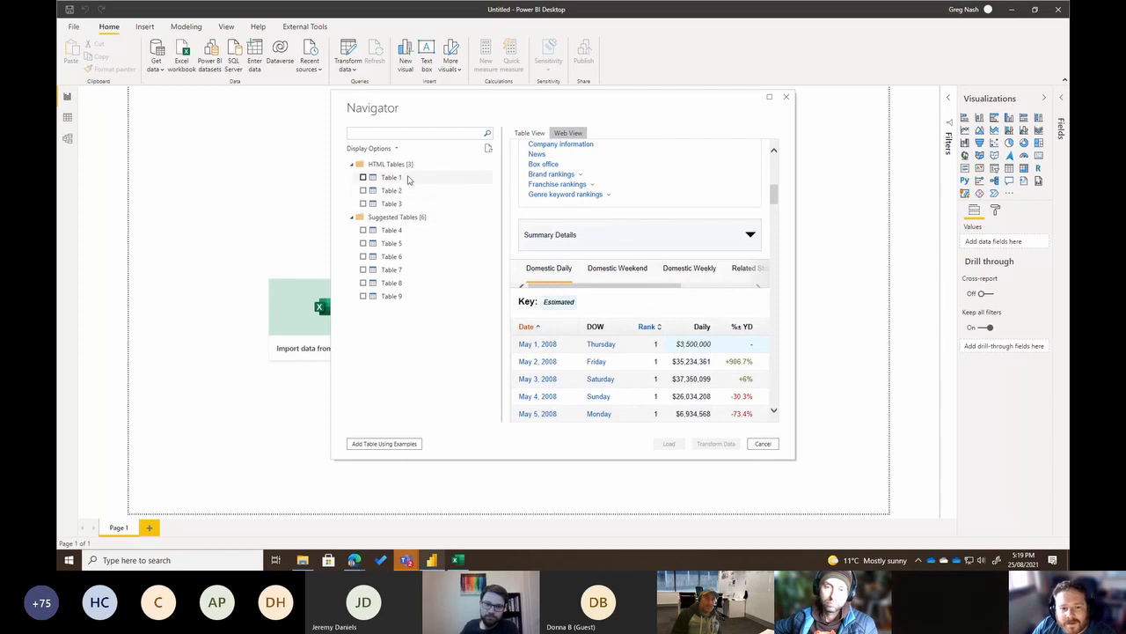
click(412, 203)
click(414, 244)
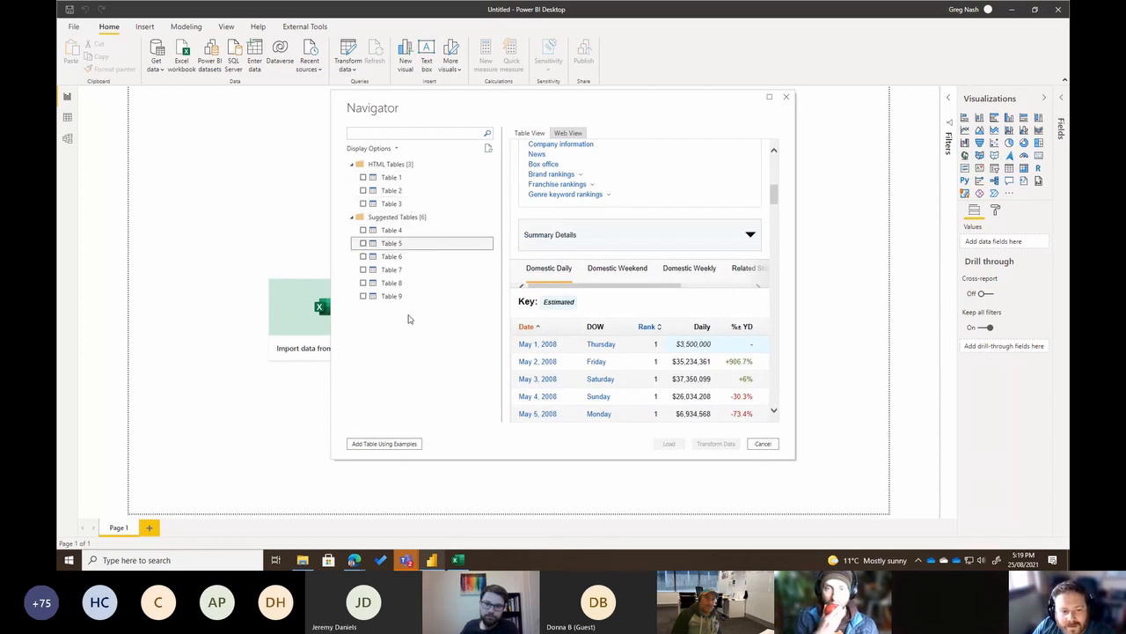
click(407, 296)
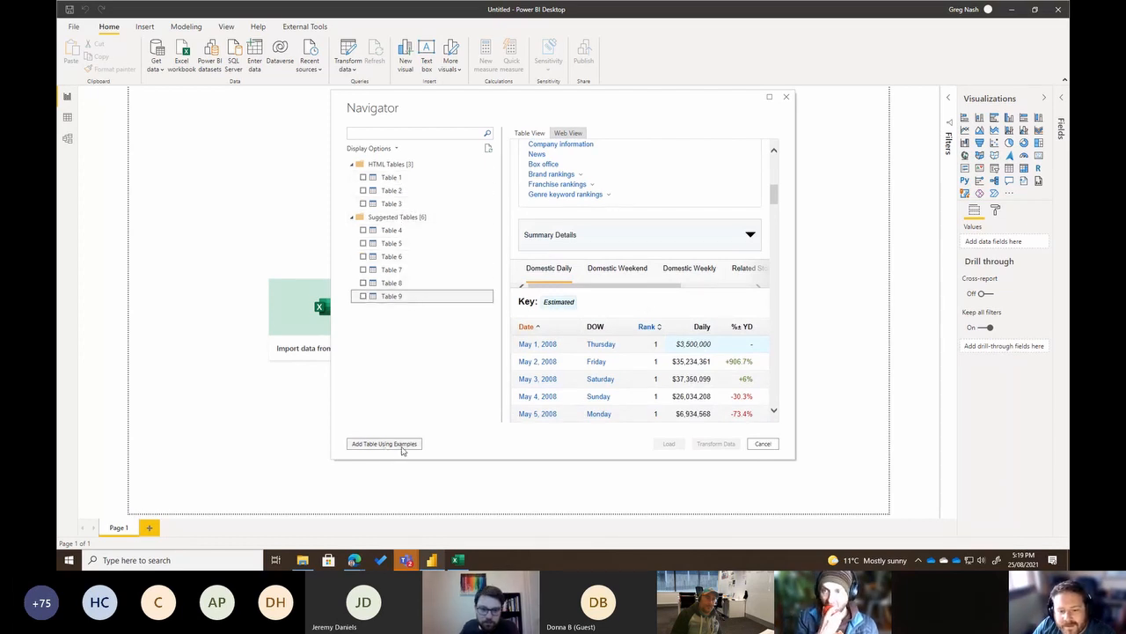
scroll(651, 324, down, 3)
scroll(650, 324, up, 1)
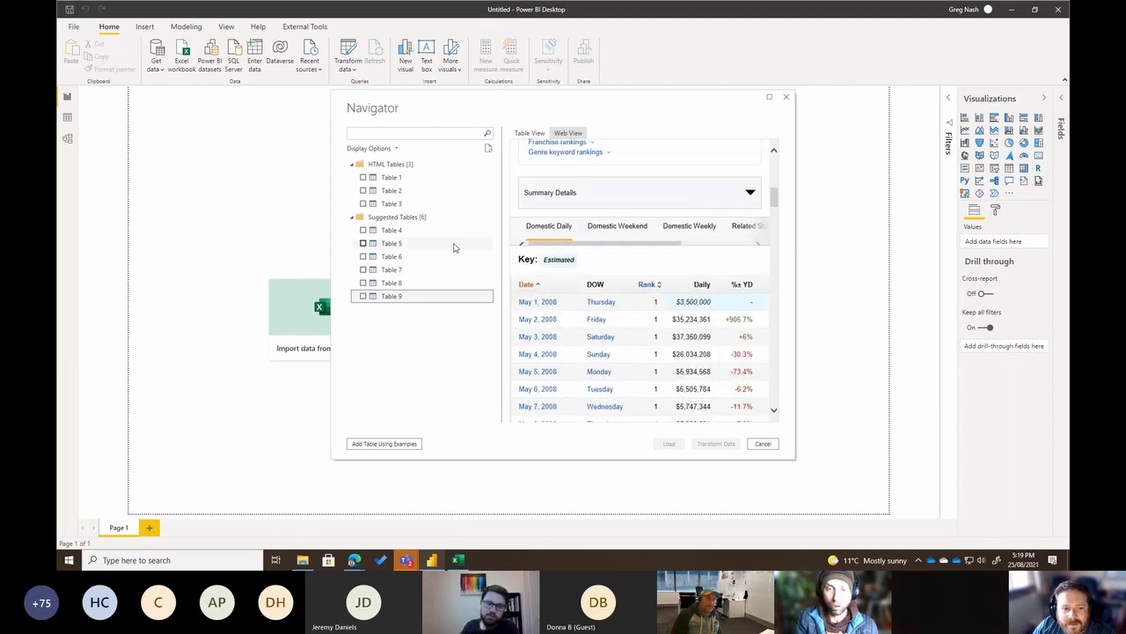
- Select the suggested Table 4 and preview its daily box office rows as a table
click(397, 232)
click(363, 230)
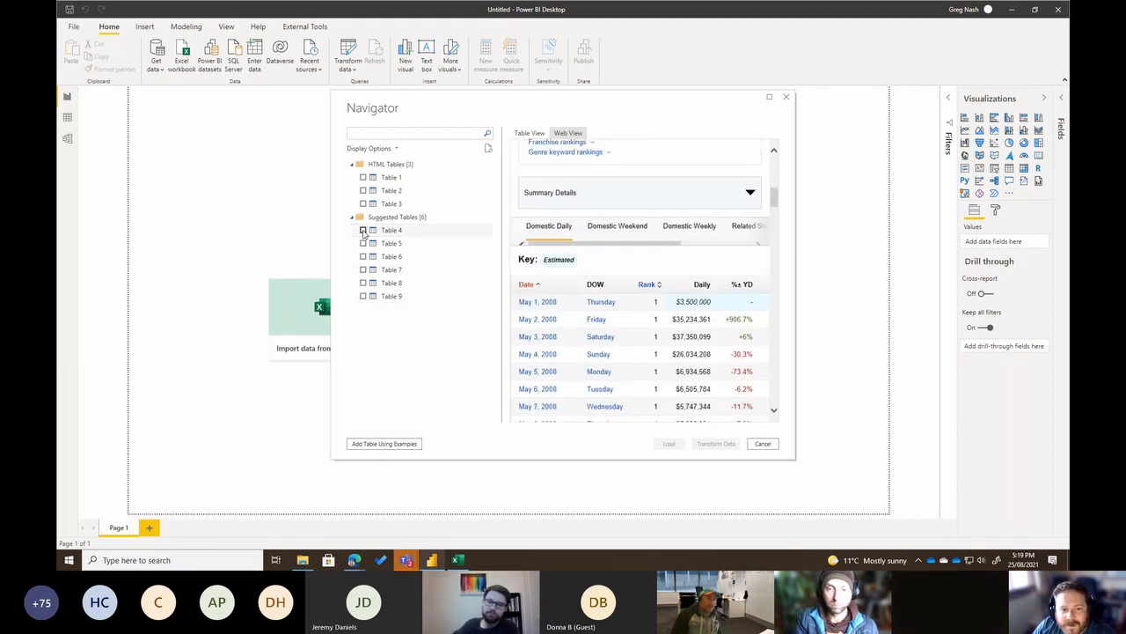
click(530, 133)
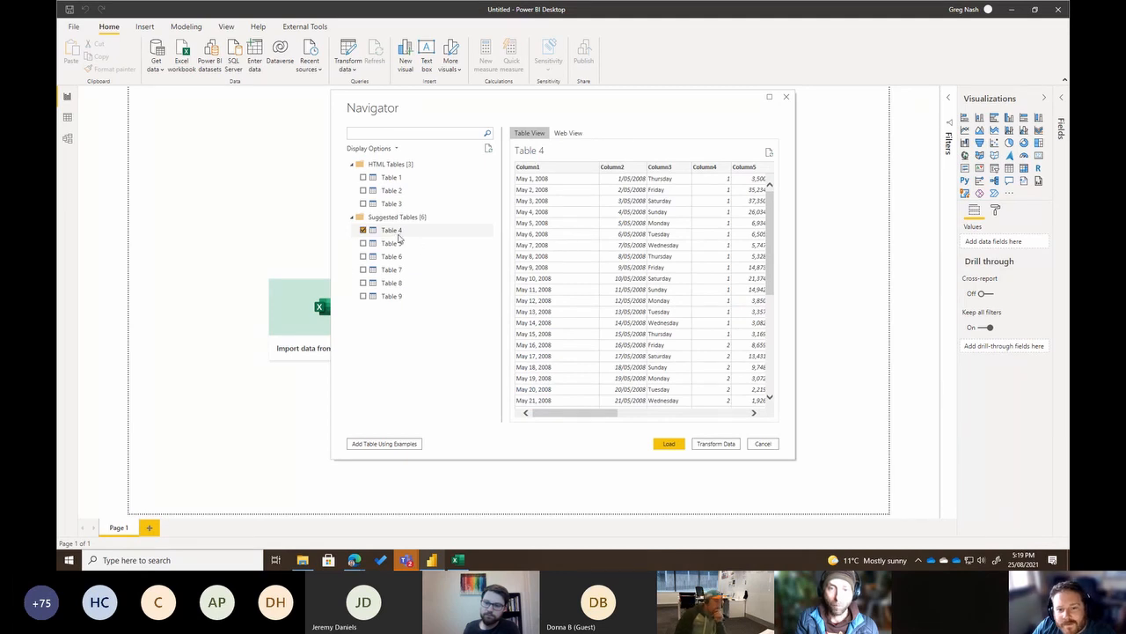
drag(610, 411, 570, 421)
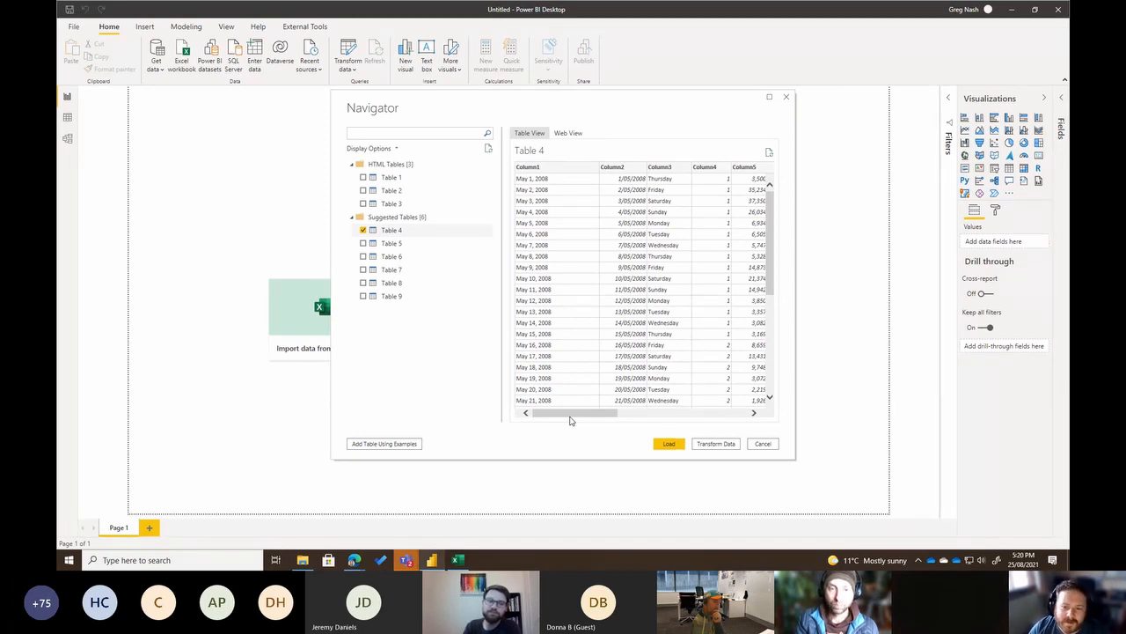
mouse_move(572, 421)
mouse_down()
mouse_move(588, 420)
mouse_move(563, 419)
mouse_up()
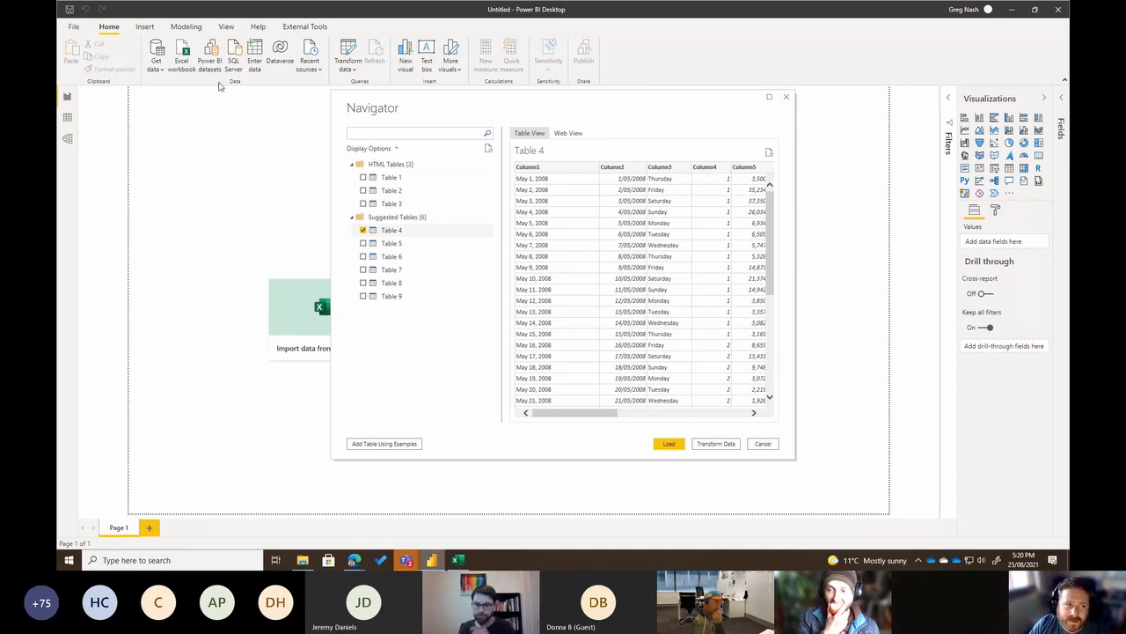
- Cancel the web import and look over the list of common data sources
click(762, 443)
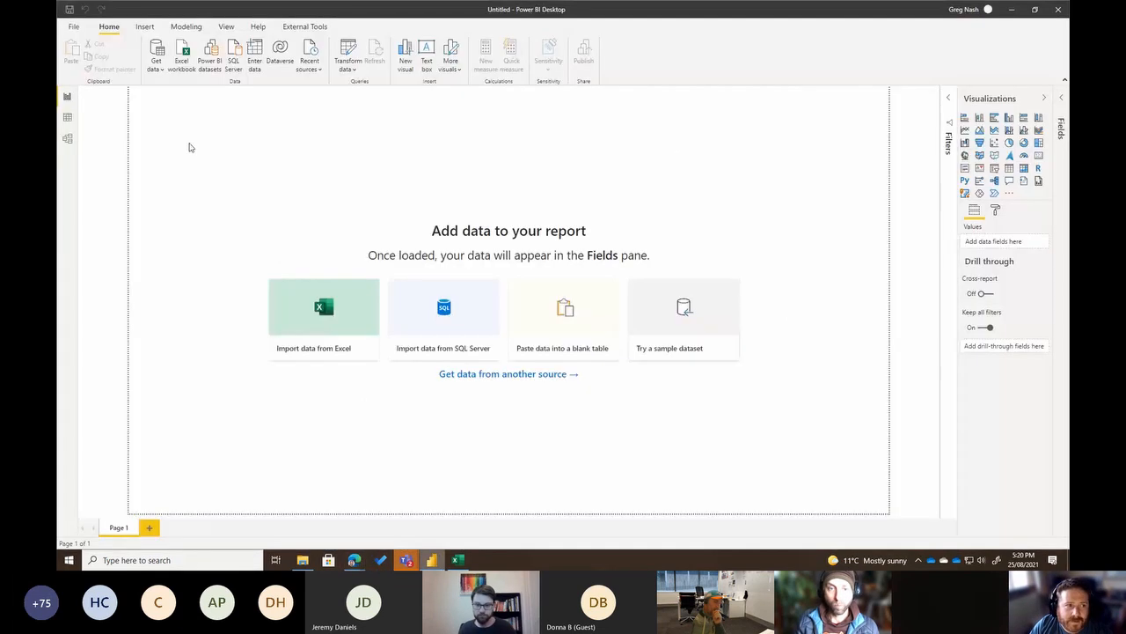
click(158, 68)
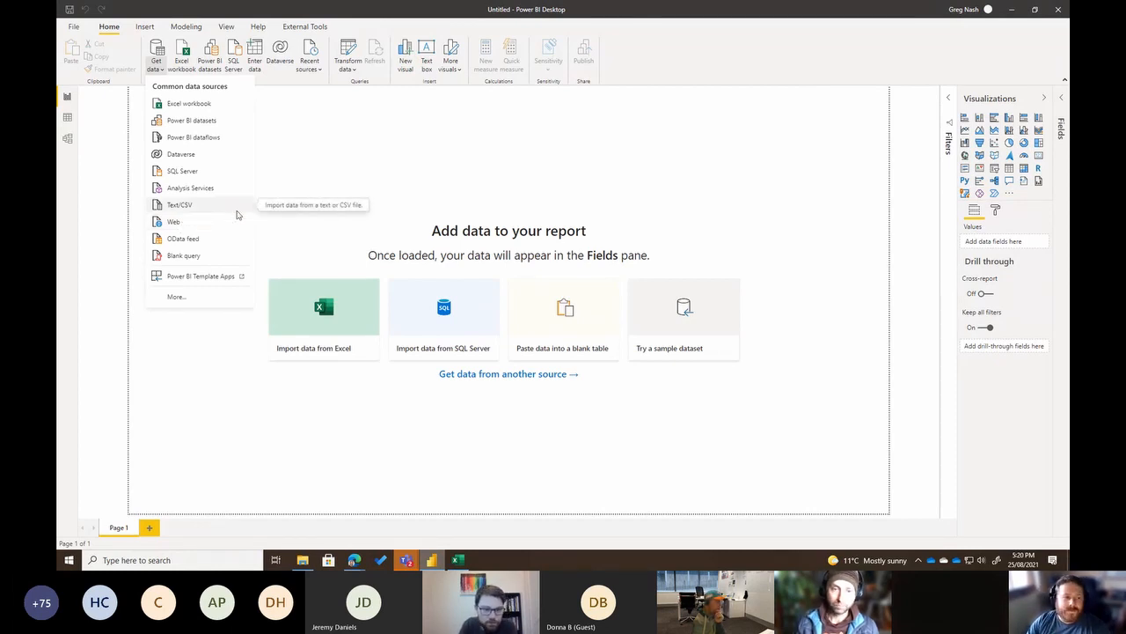
click(443, 158)
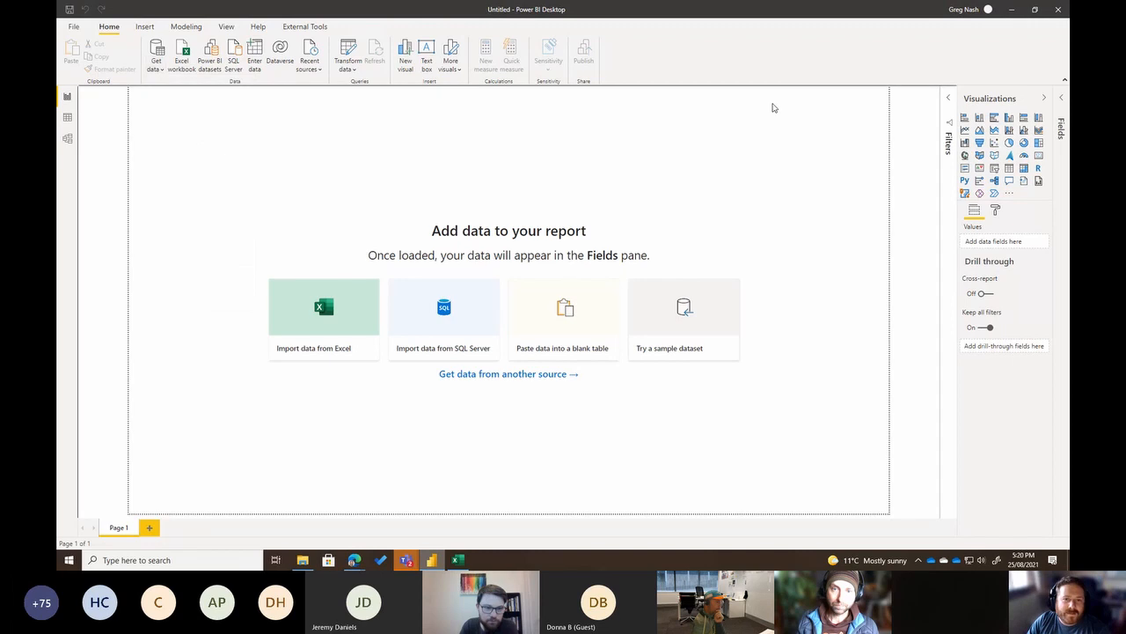
- Switch to the Marvel box office workbook in Excel and review the Domestic Box Office data rows through September 2008
click(1011, 10)
click(458, 560)
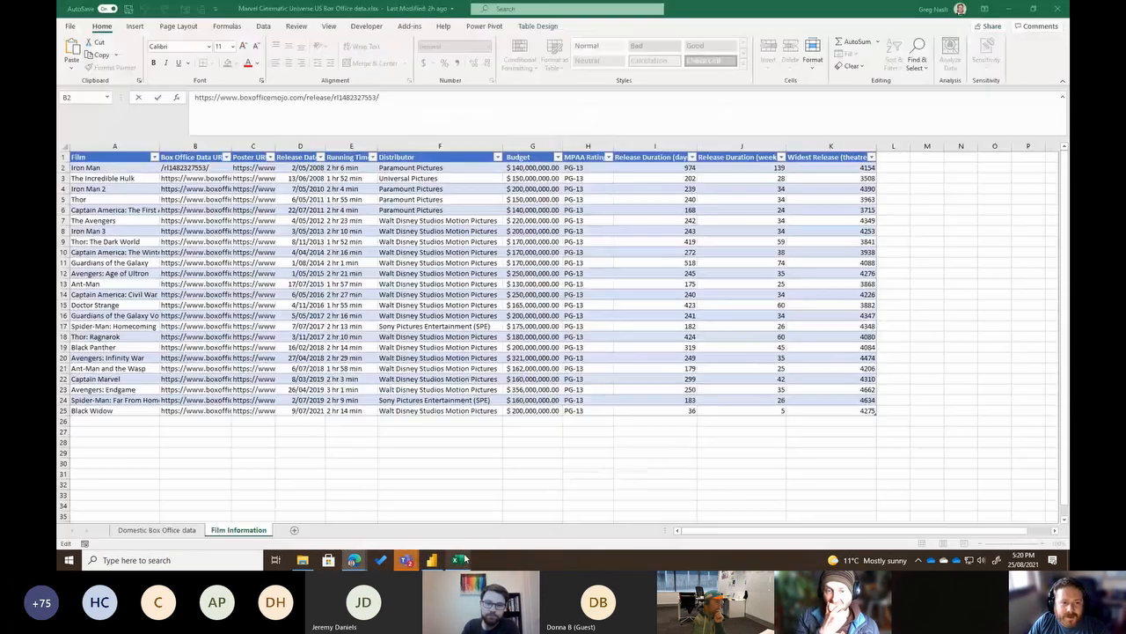
click(291, 474)
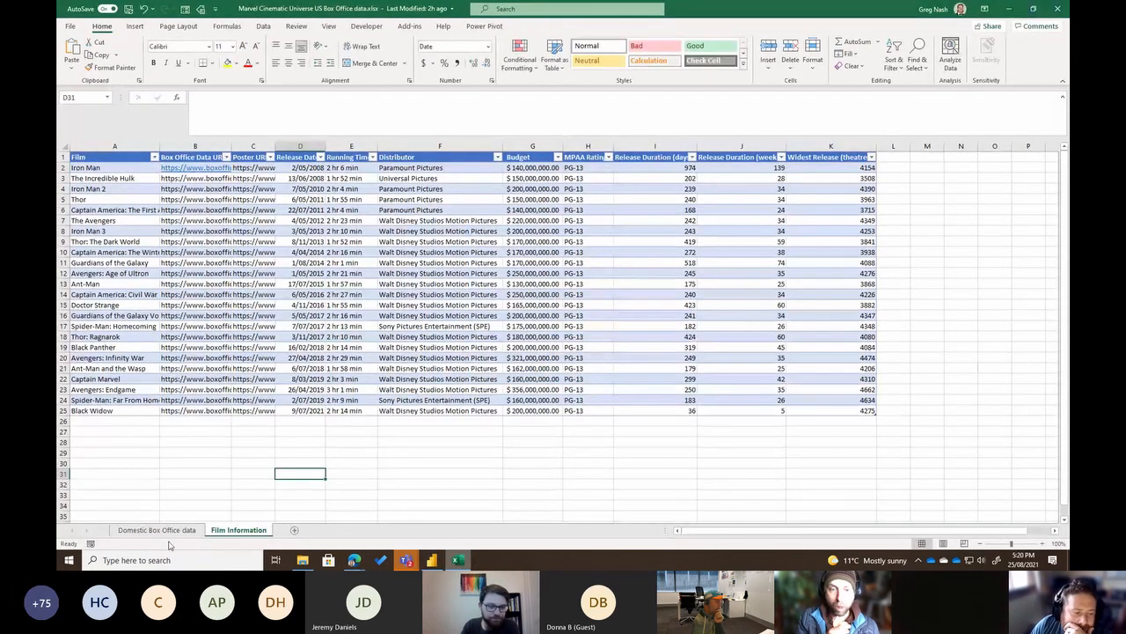
click(156, 530)
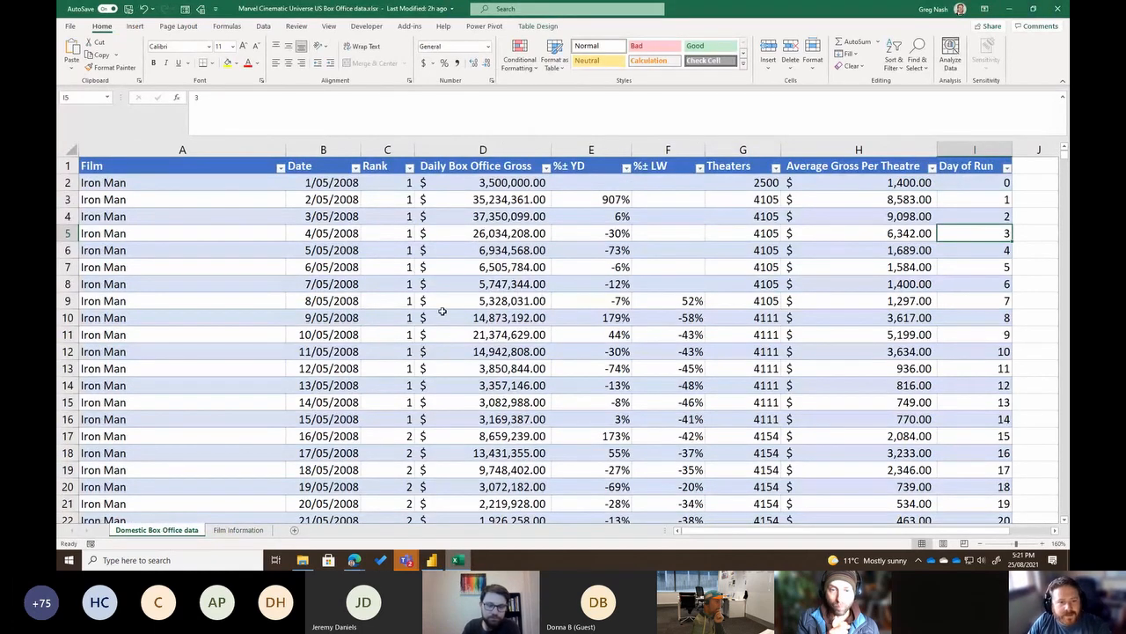
scroll(442, 311, down, 2)
scroll(377, 318, down, 20)
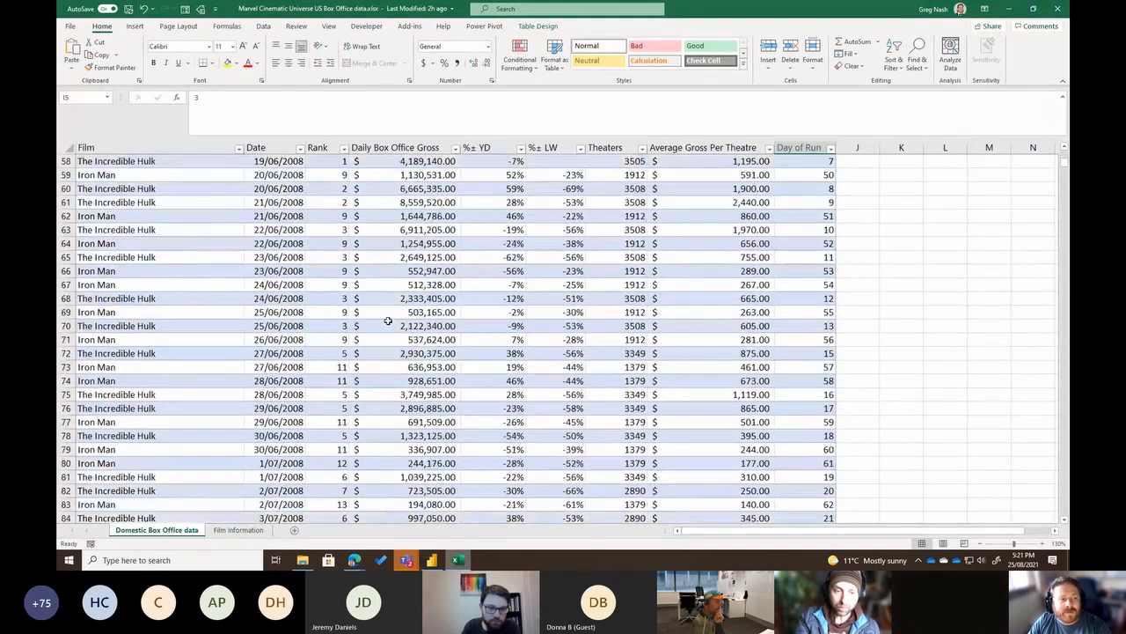
scroll(245, 344, down, 20)
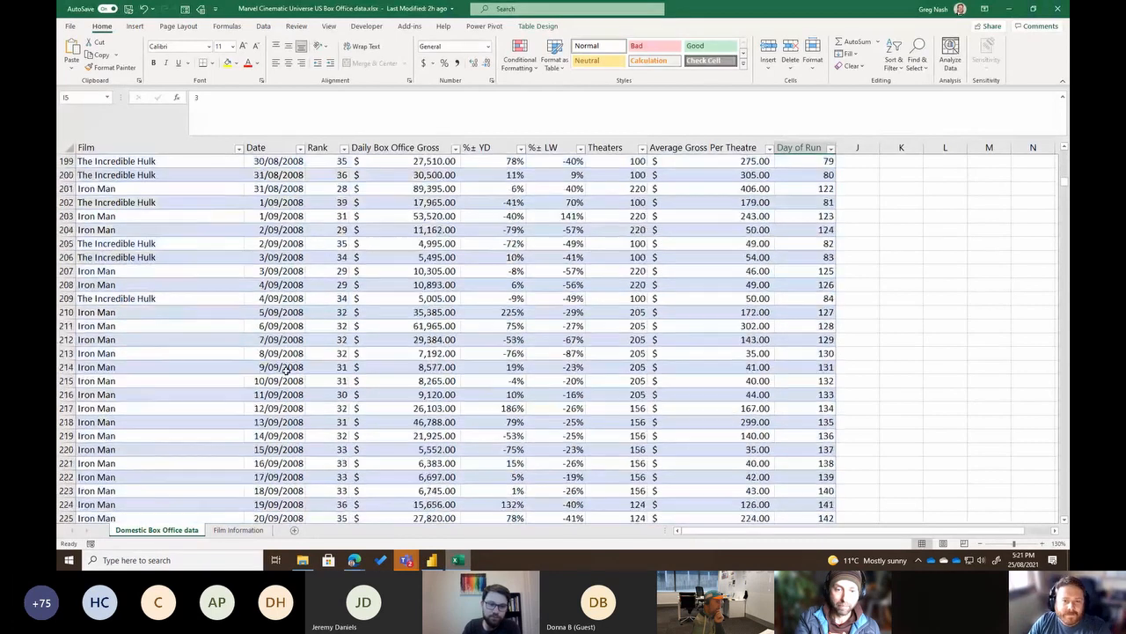
scroll(412, 323, up, 6)
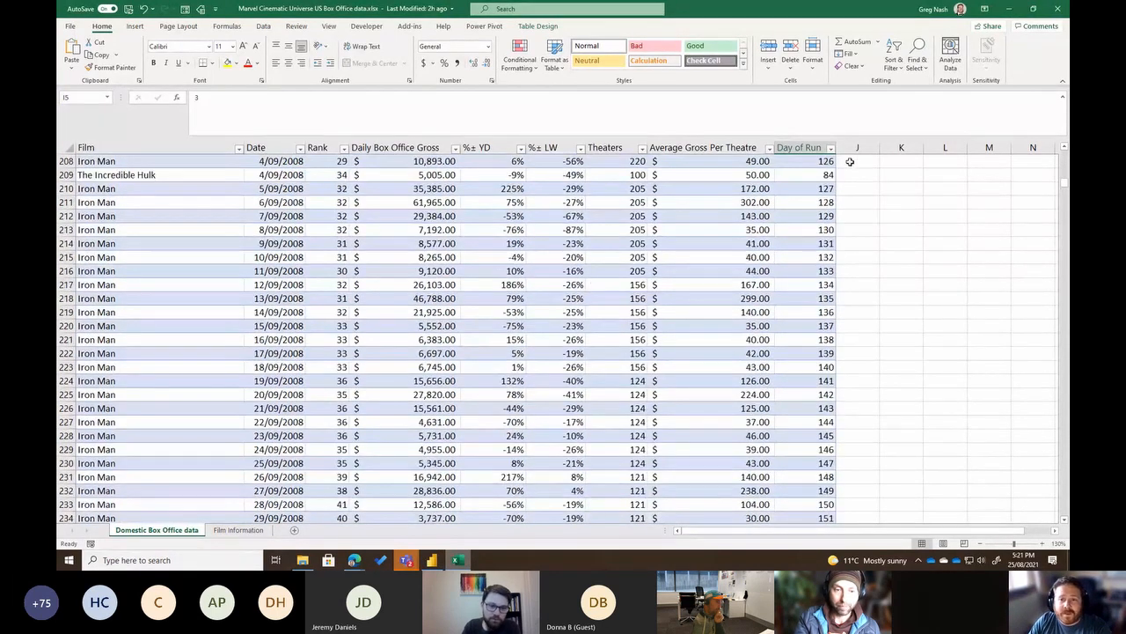
- Review the Film Information sheet's rows from Iron Man down to Black Widow
click(235, 531)
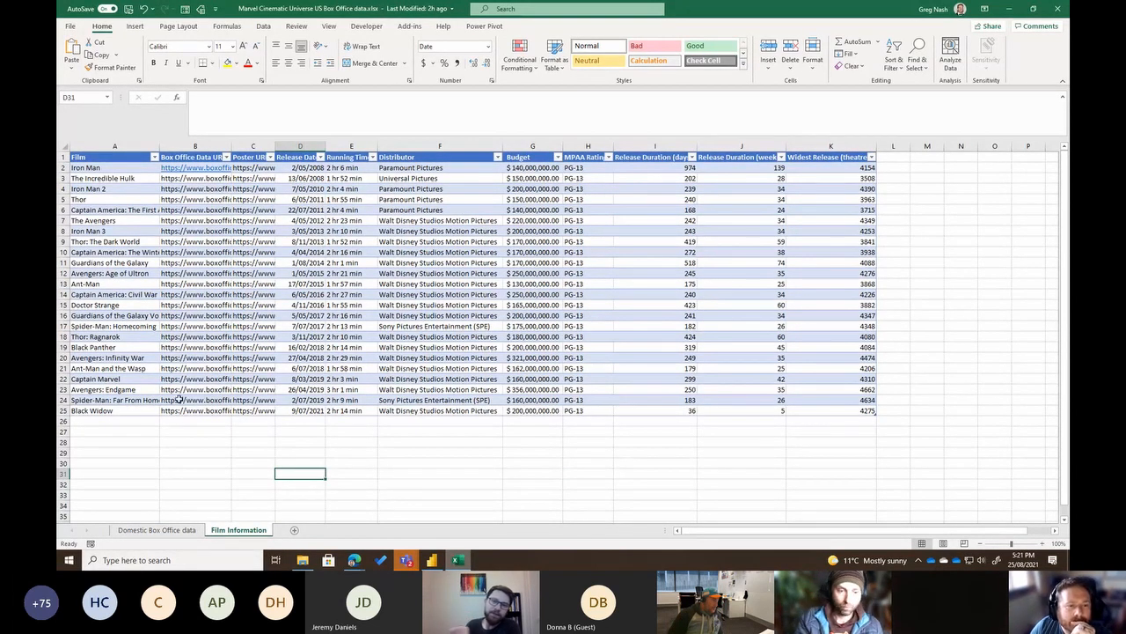
scroll(619, 359, down, 2)
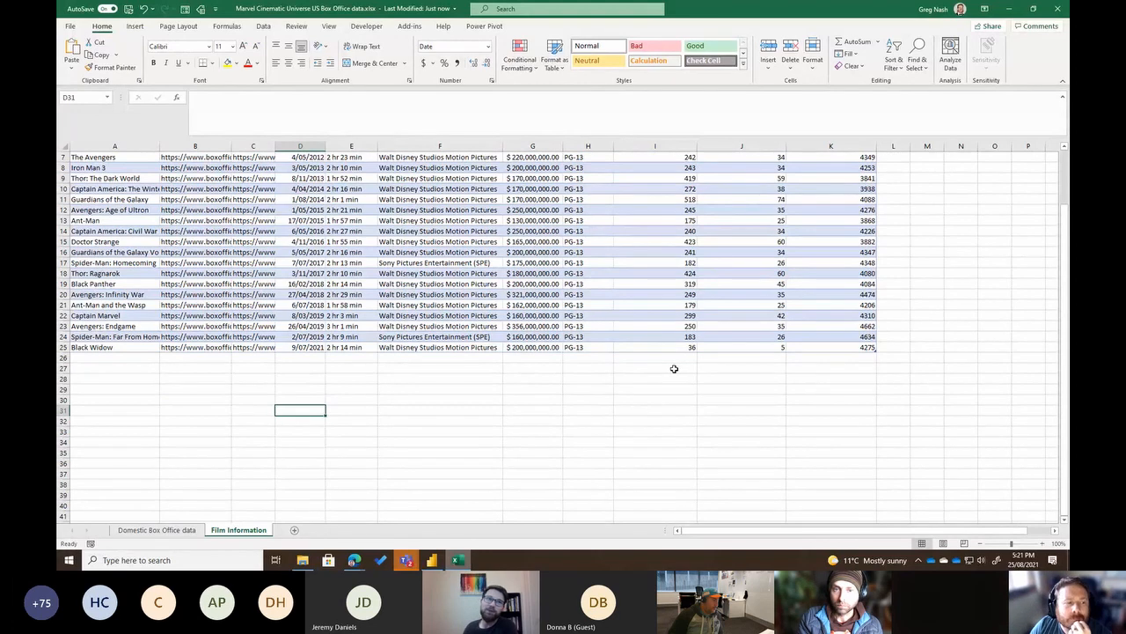
scroll(654, 356, up, 2)
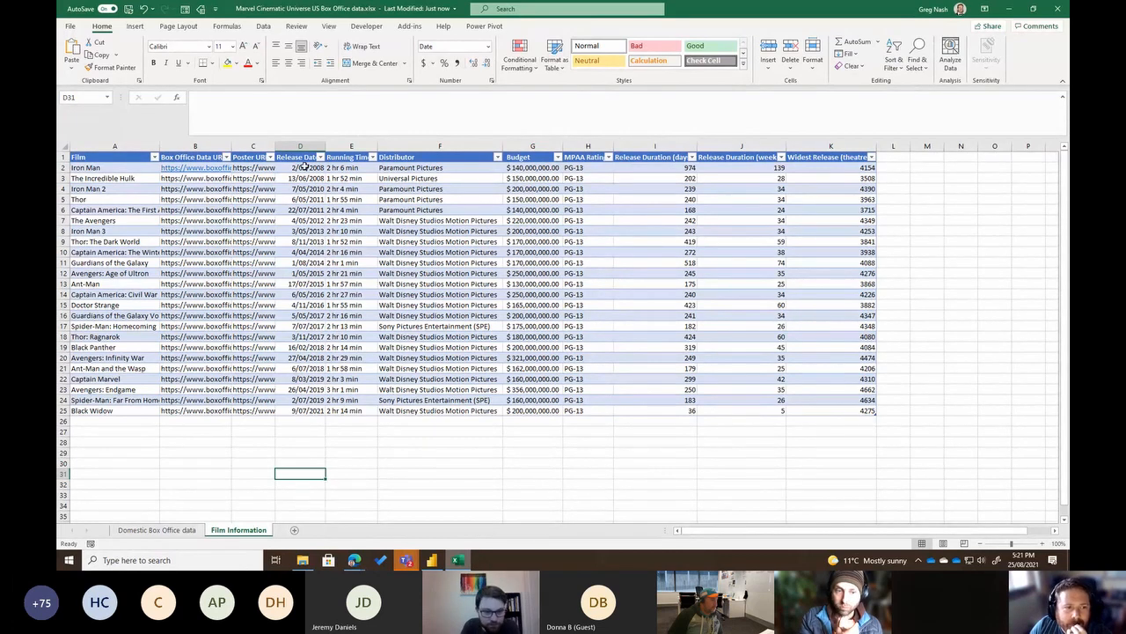
- Widen the Date column on the Domestic Box Office data sheet
click(157, 530)
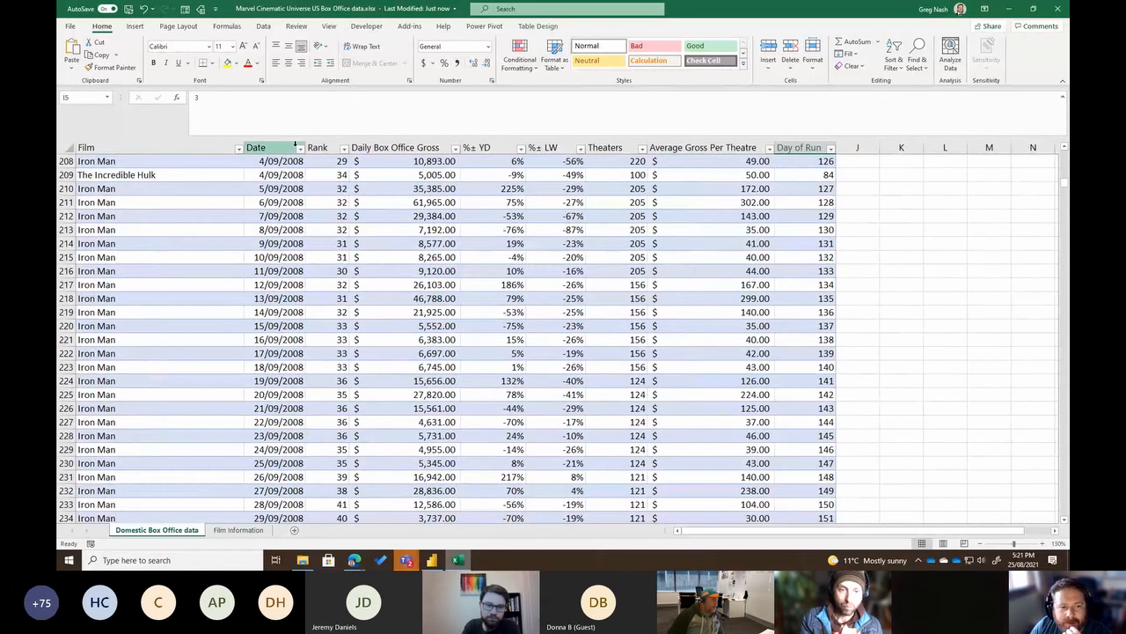
drag(304, 147, 342, 147)
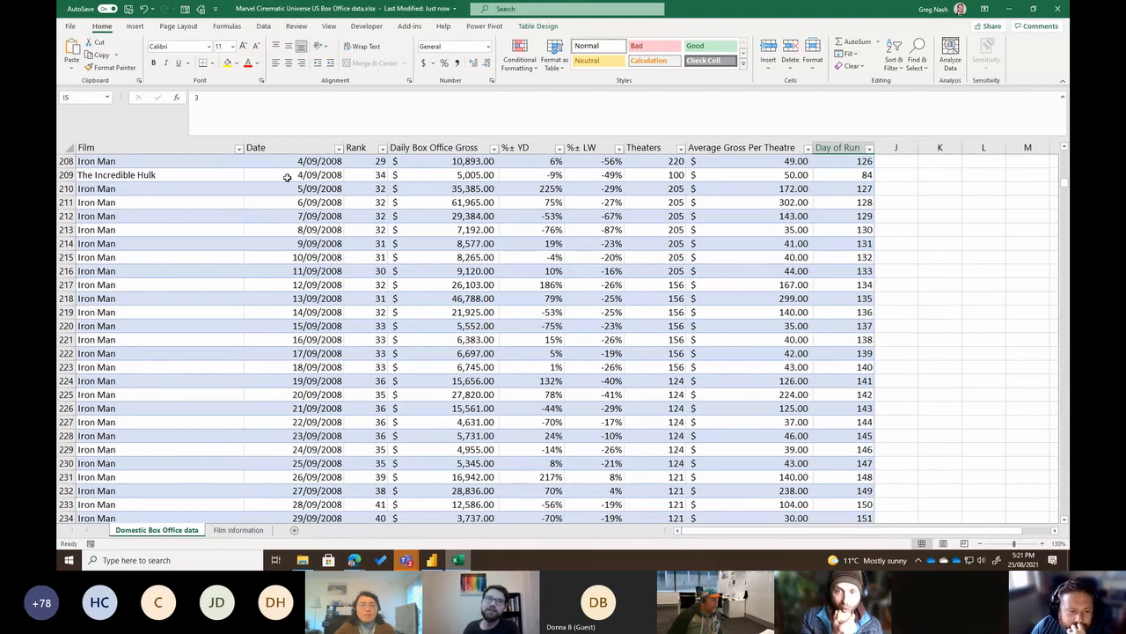
- Go through the Film Information sheet film by film, highlighting the full rows from Iron Man 2 through Iron Man 3
click(235, 530)
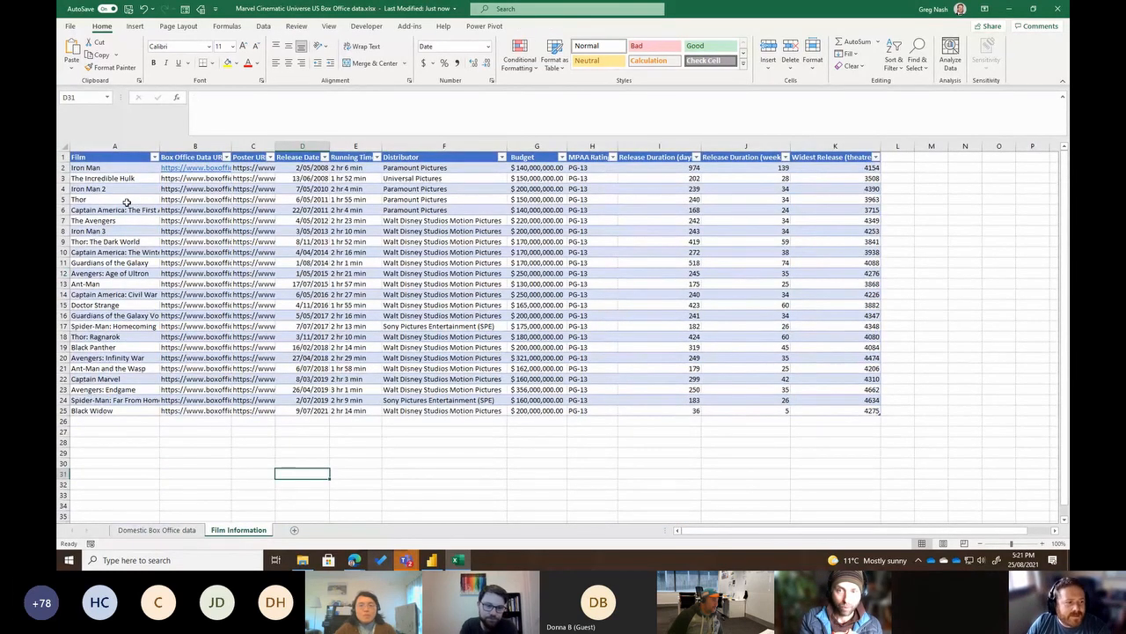
click(75, 167)
click(88, 177)
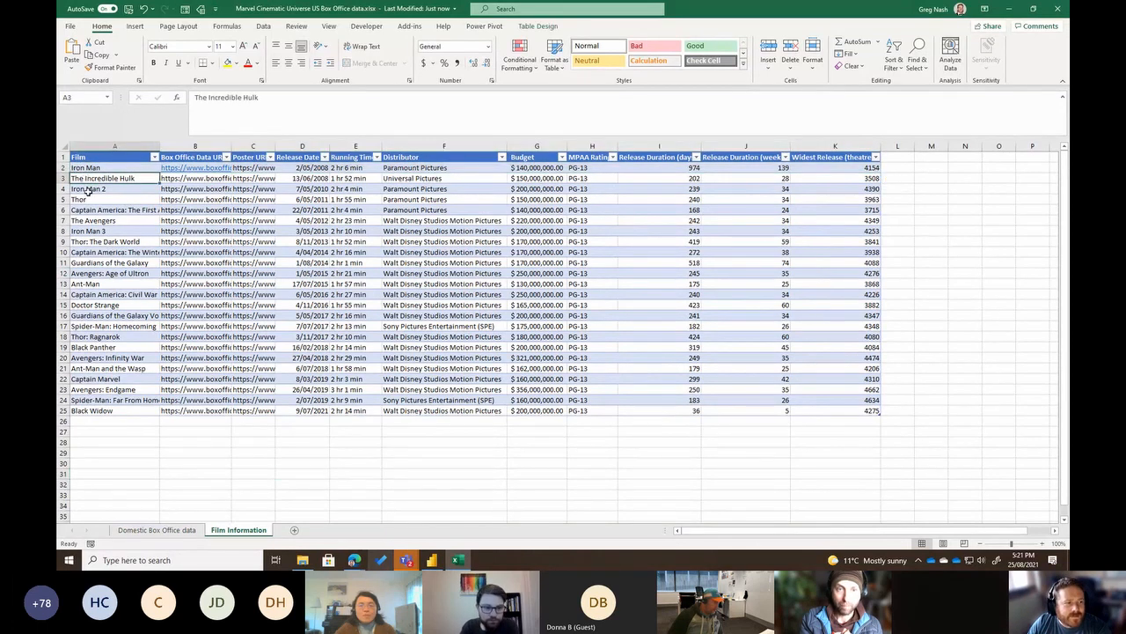
drag(88, 188, 885, 200)
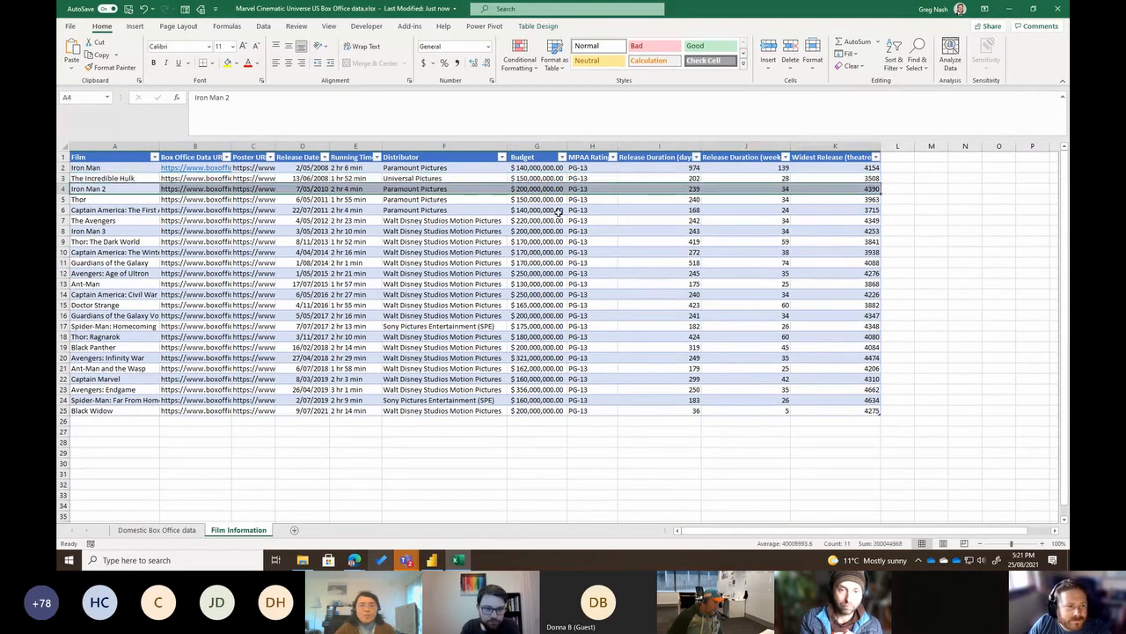
drag(121, 198, 880, 200)
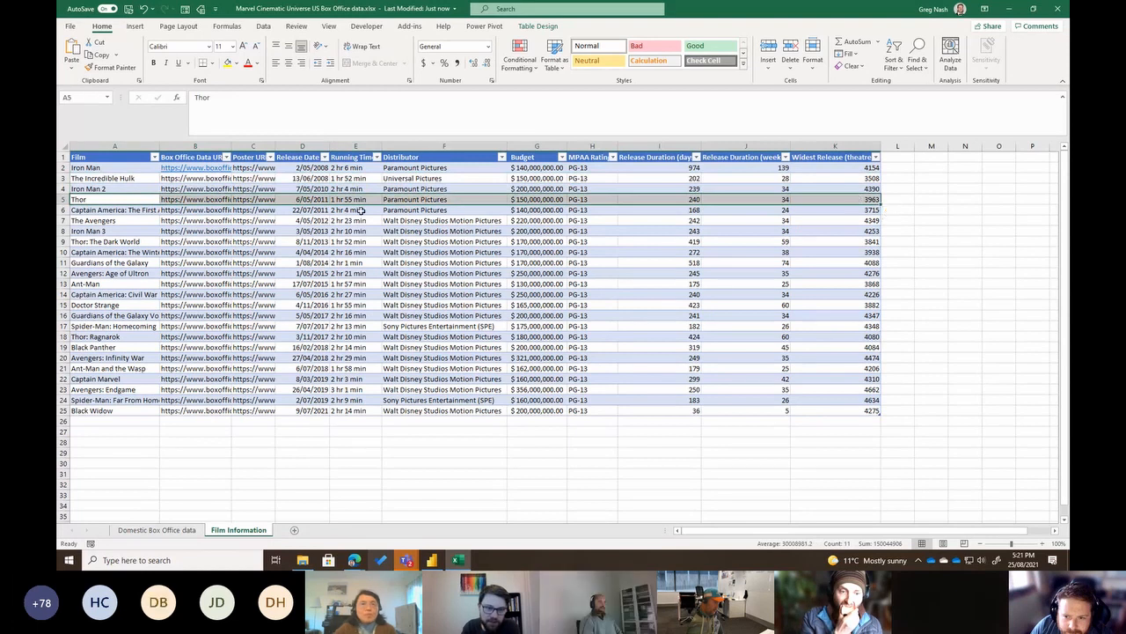
drag(99, 210, 876, 210)
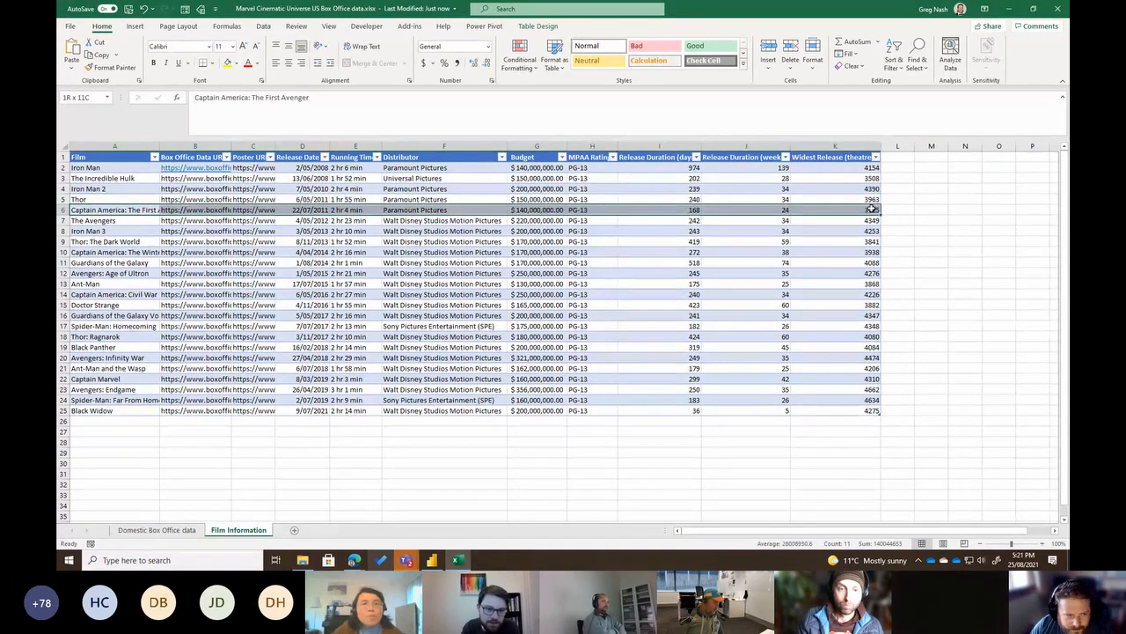
drag(97, 220, 829, 221)
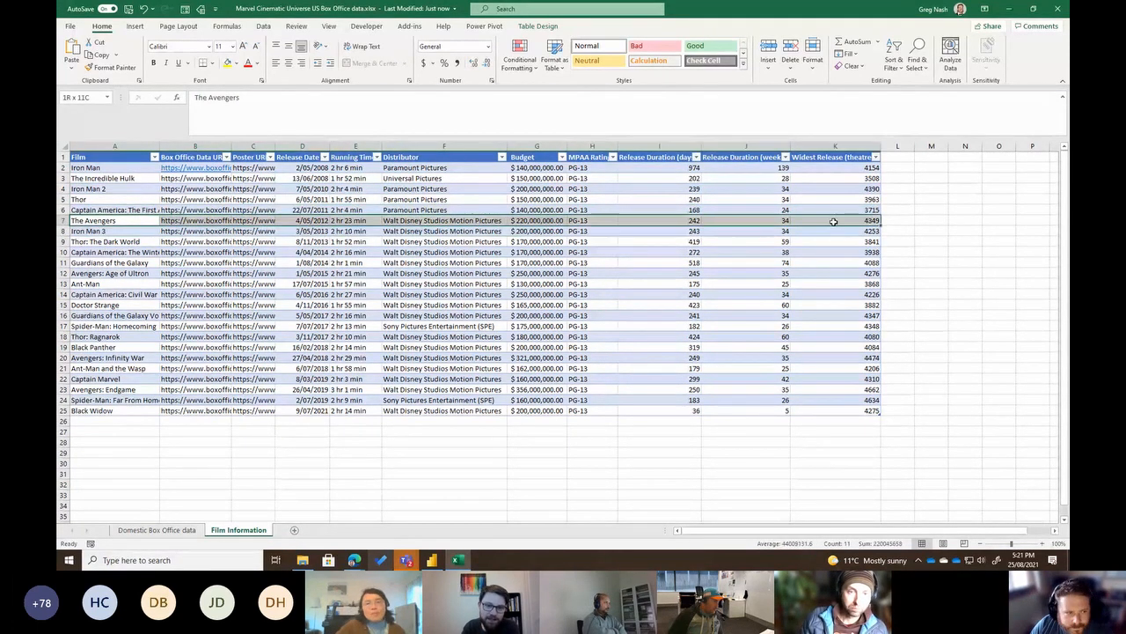
drag(98, 230, 831, 230)
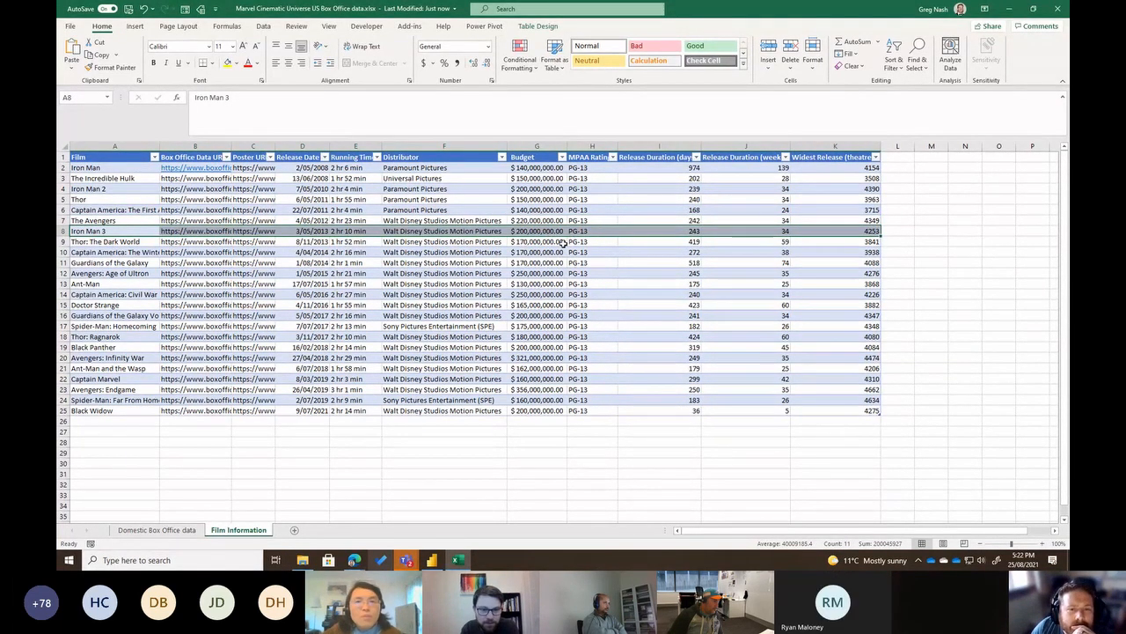
- Enlarge the Film Information sheet to 130% and widen its Poster URL and Budget columns to make their contents readable
click(253, 178)
ctrl+scroll(264, 194, up, 1)
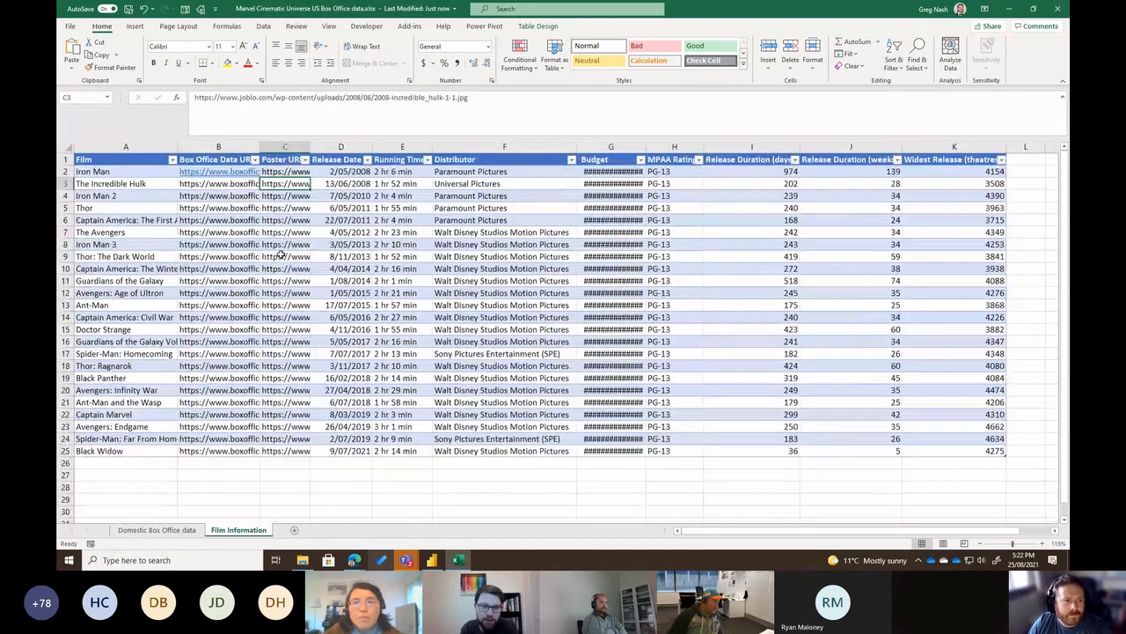
ctrl+scroll(370, 272, up, 1)
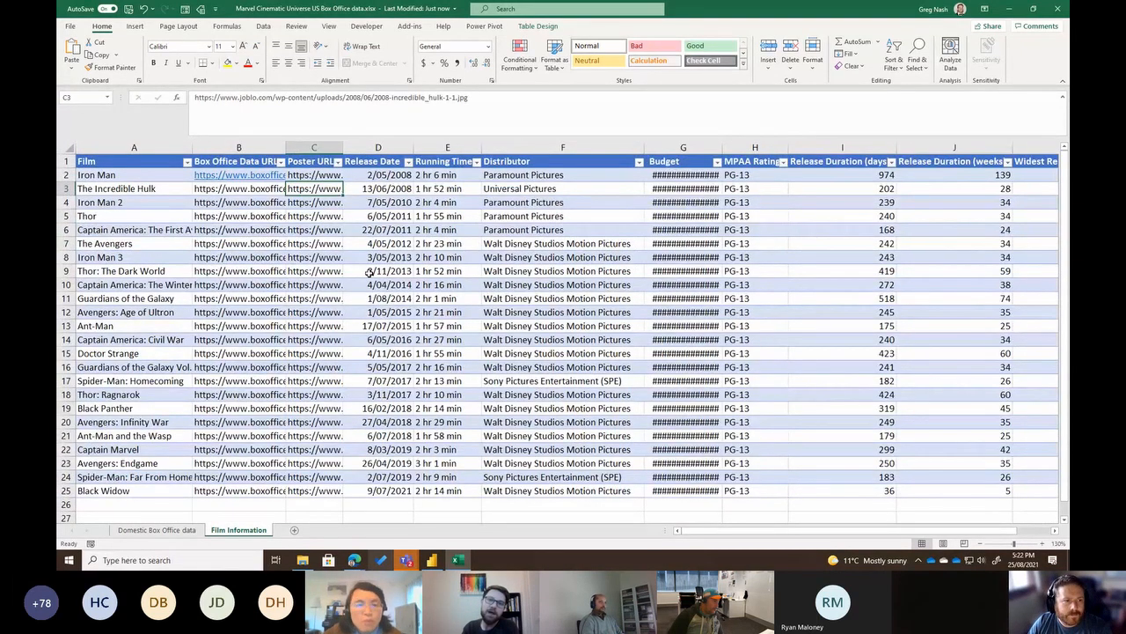
drag(343, 148, 460, 149)
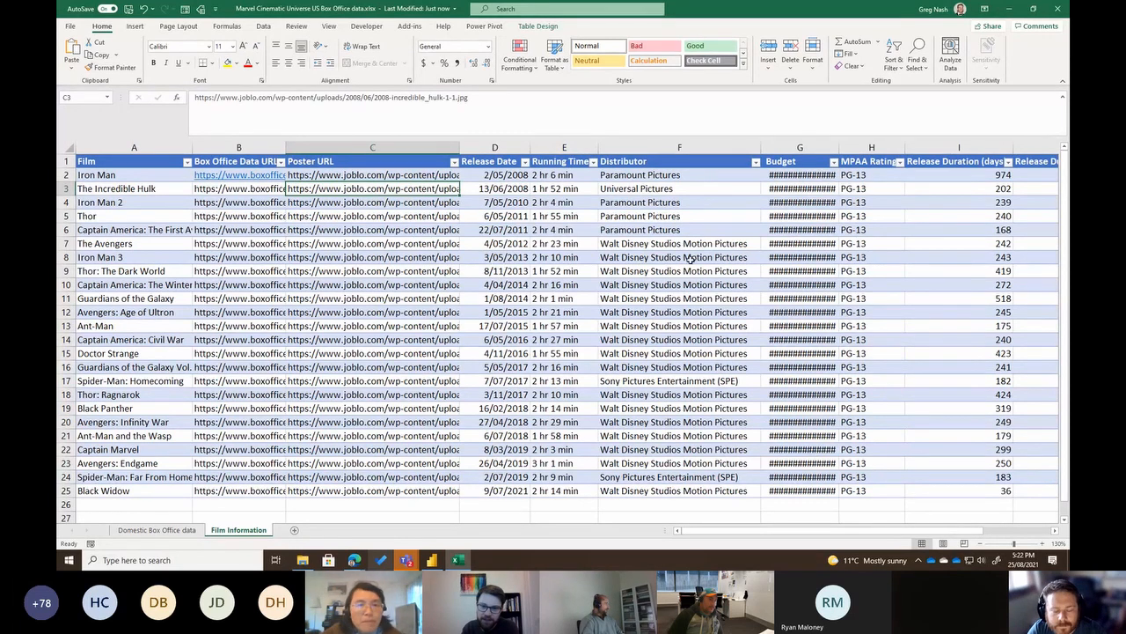
drag(839, 147, 845, 147)
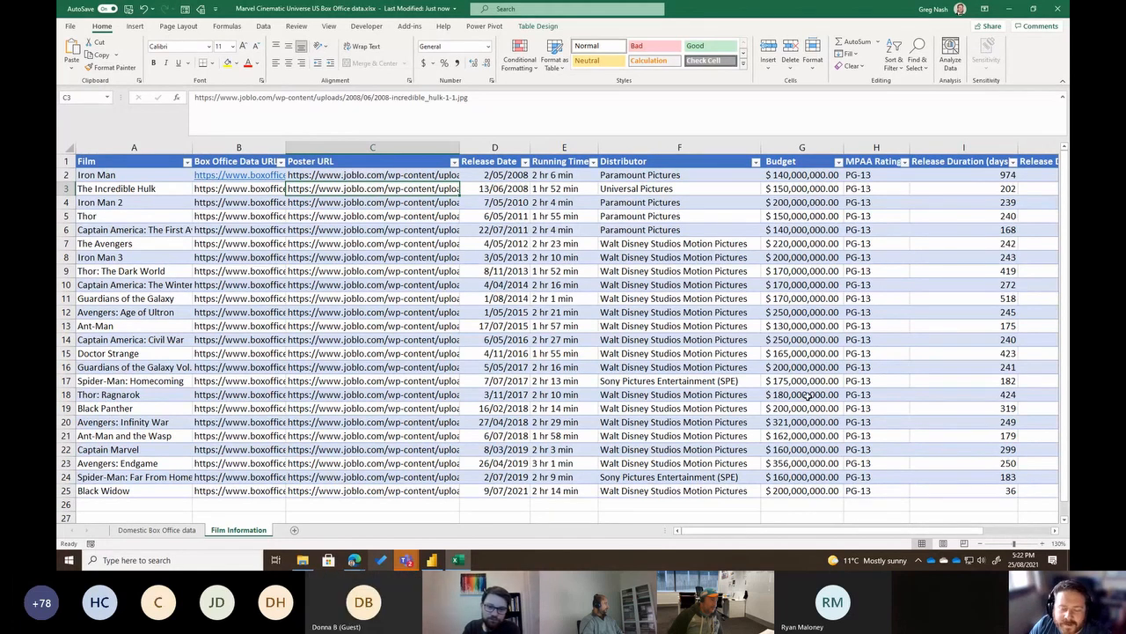
- Examine the Film Information sheet's Budget, release duration and widest release columns
click(805, 423)
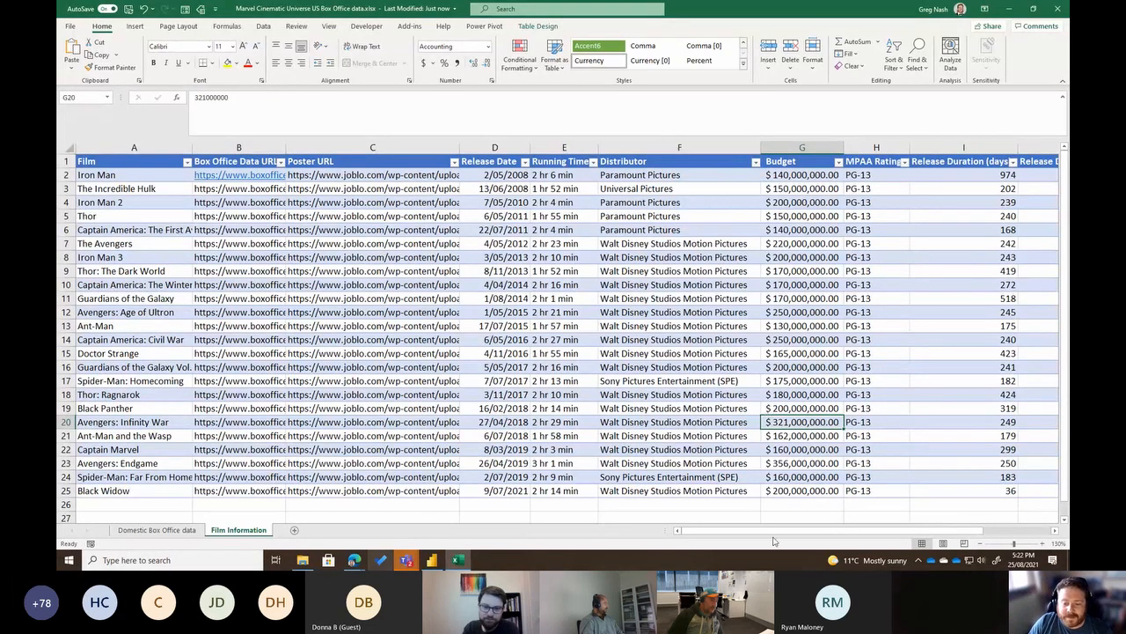
scroll(780, 534, right, 2)
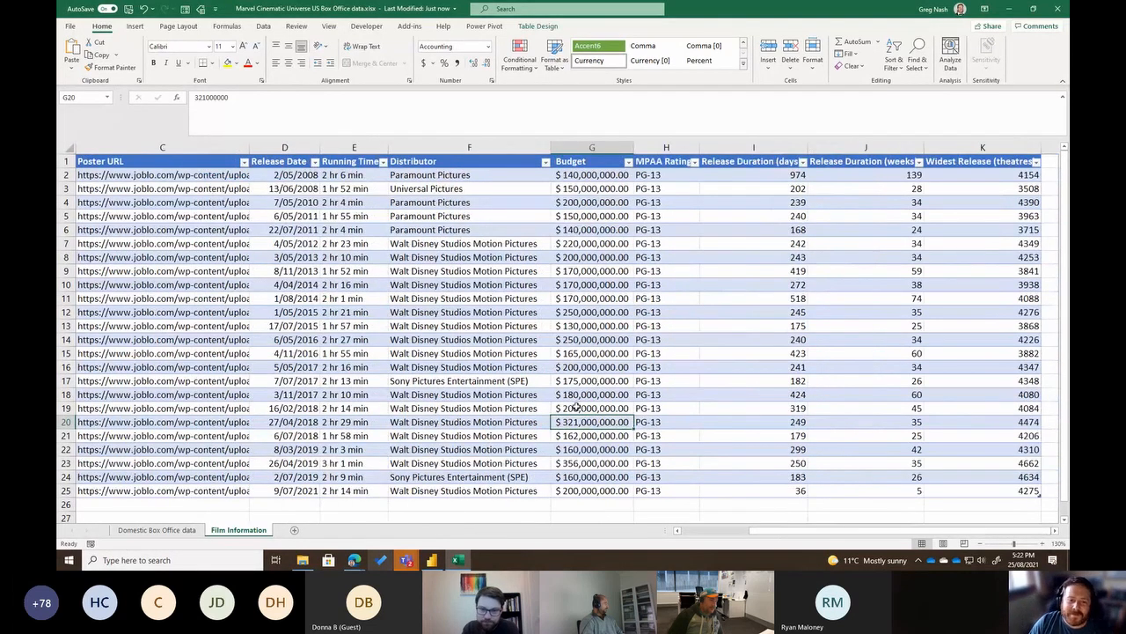
scroll(498, 469, left, 1)
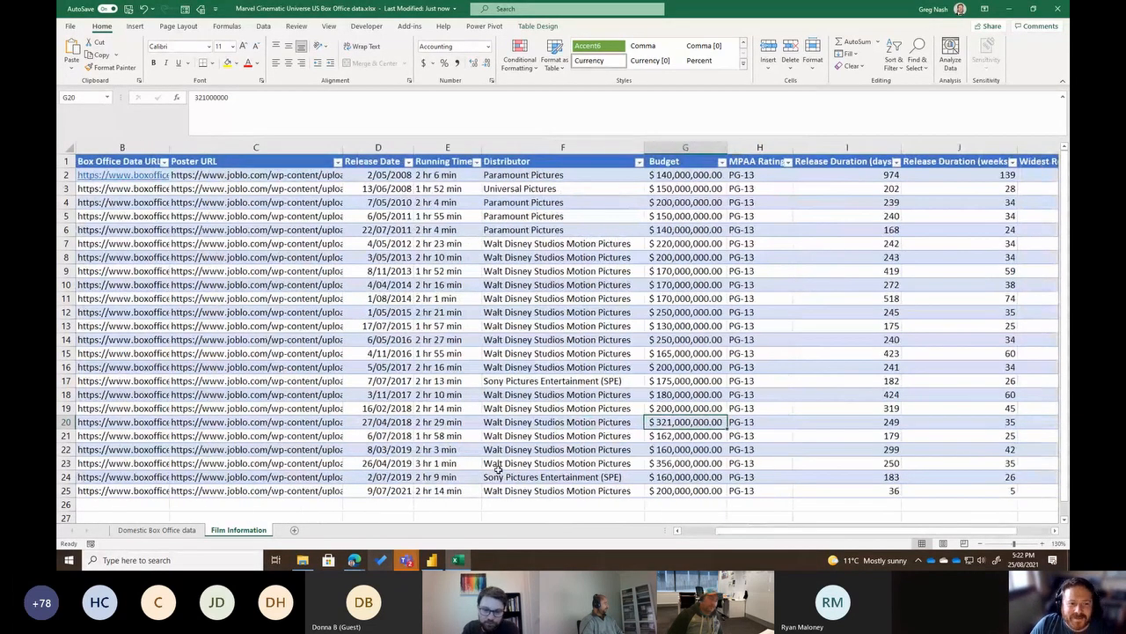
scroll(63, 296, left, 1)
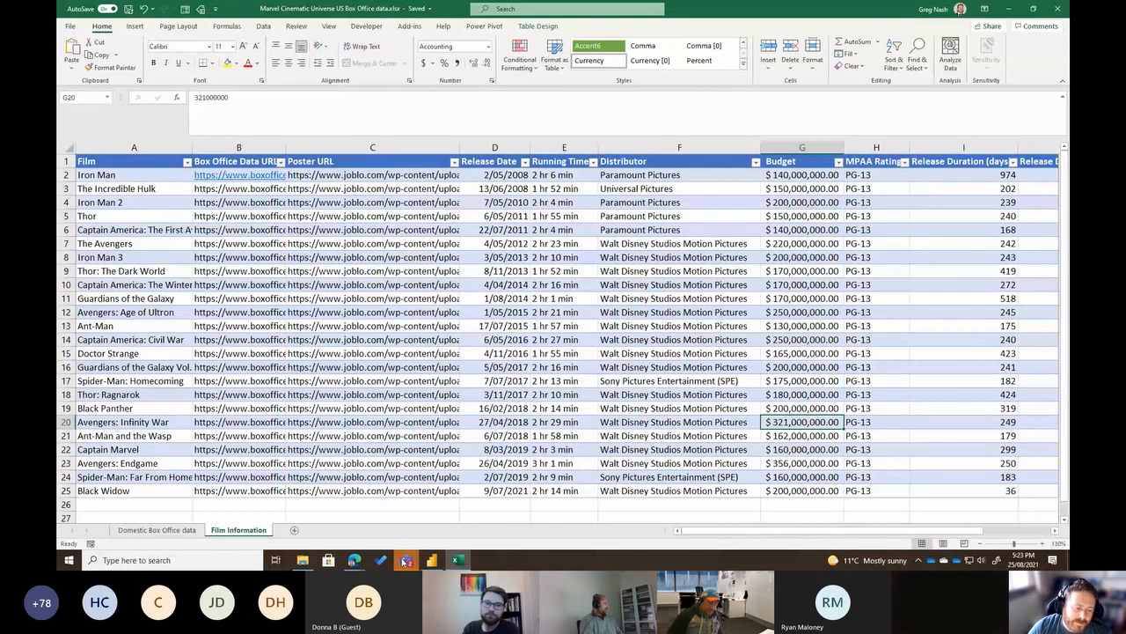
- Switch to Power BI Desktop and try to import the Marvel Cinematic Universe US Box Office data.xlsx workbook from its Desktop subfolder
click(429, 560)
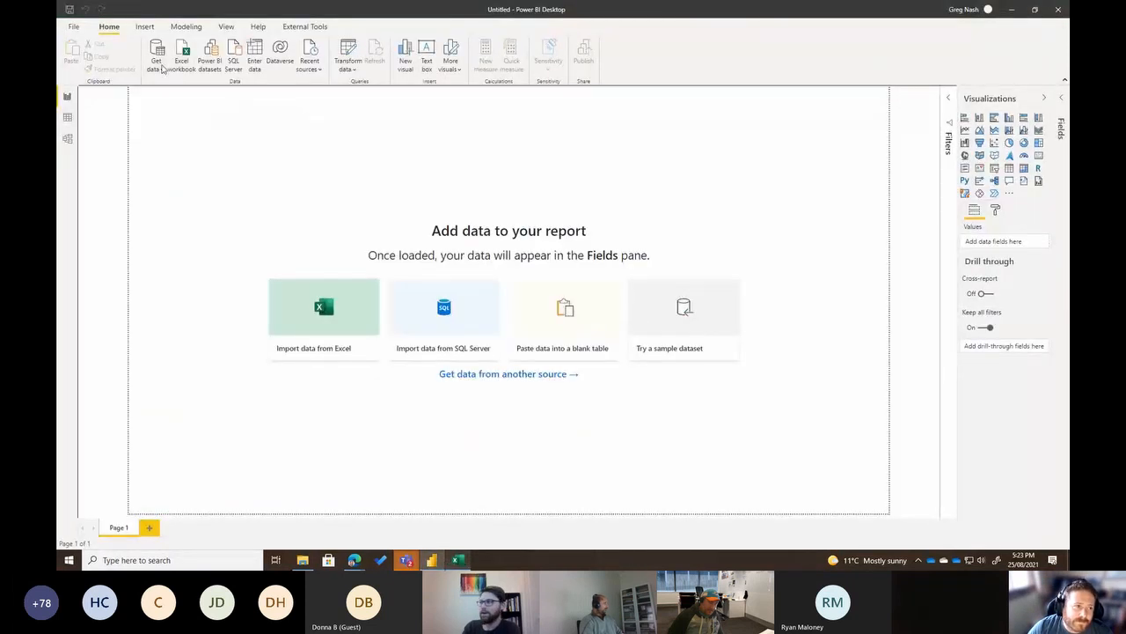
click(156, 61)
click(372, 187)
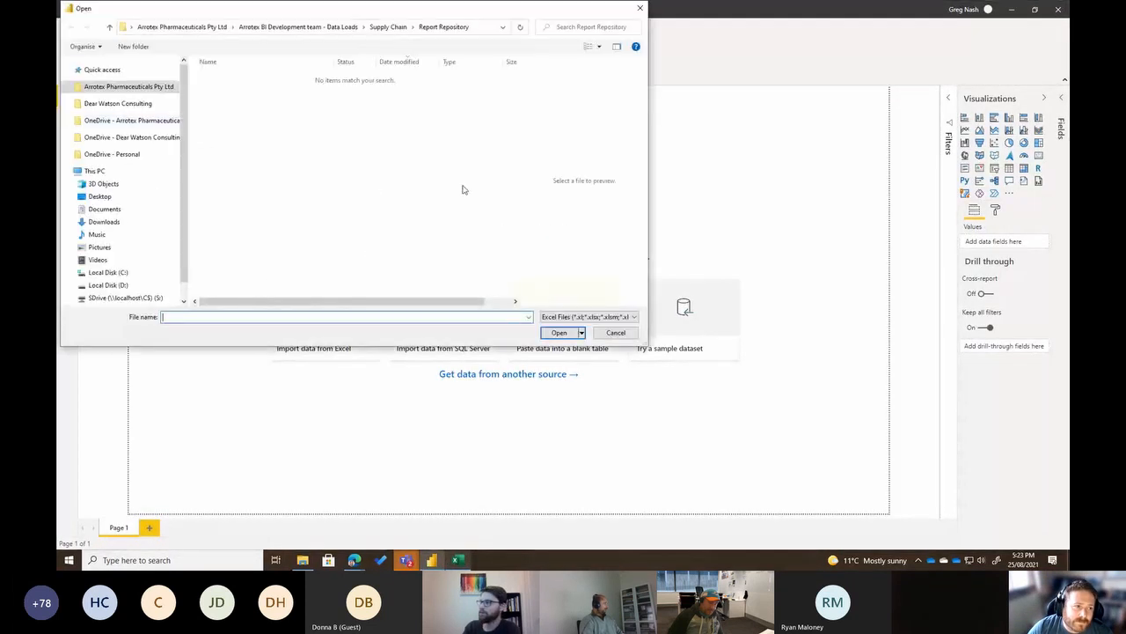
scroll(88, 238, down, 1)
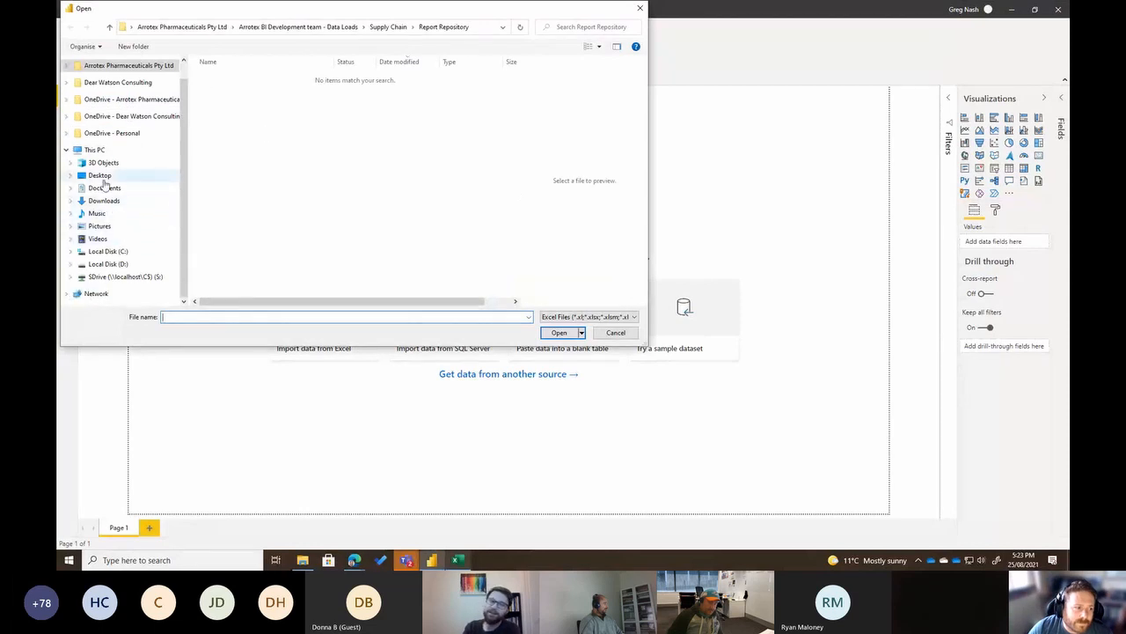
click(100, 175)
double_click(227, 99)
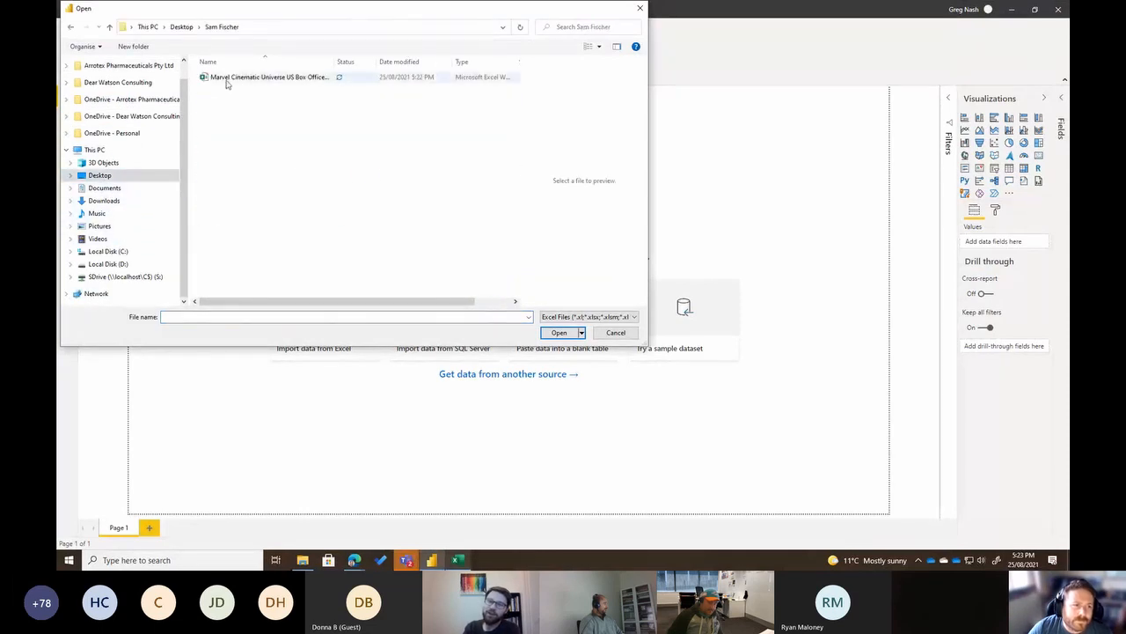
click(227, 80)
double_click(227, 79)
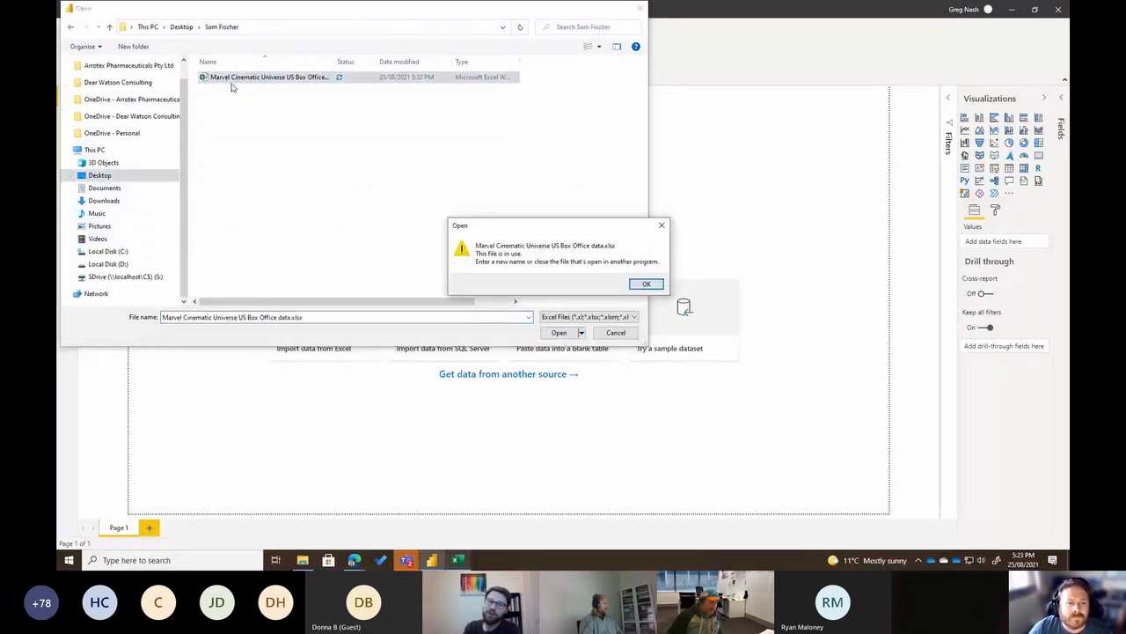
click(638, 283)
- Close the Marvel workbook in Excel and open it as the data source in Power BI Desktop
click(458, 559)
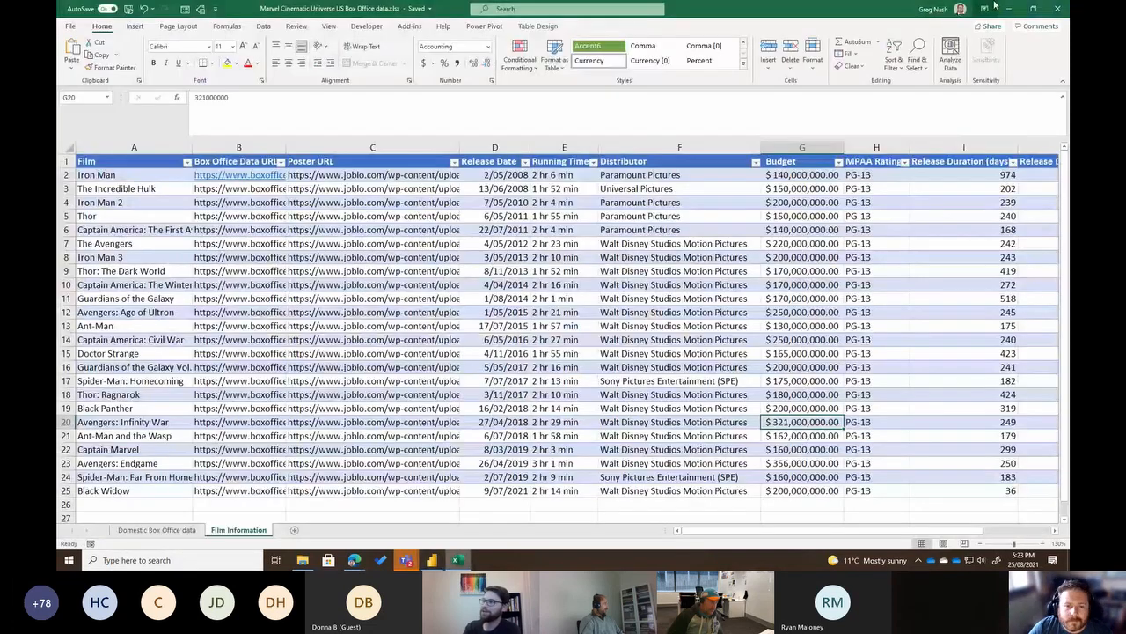
click(1057, 8)
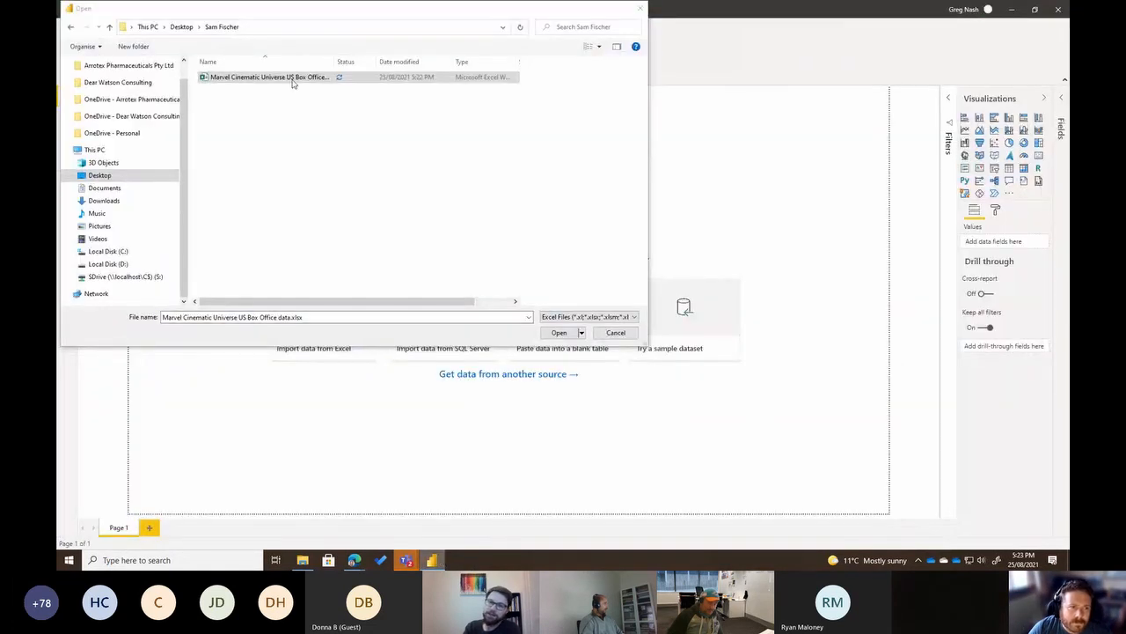
double_click(293, 81)
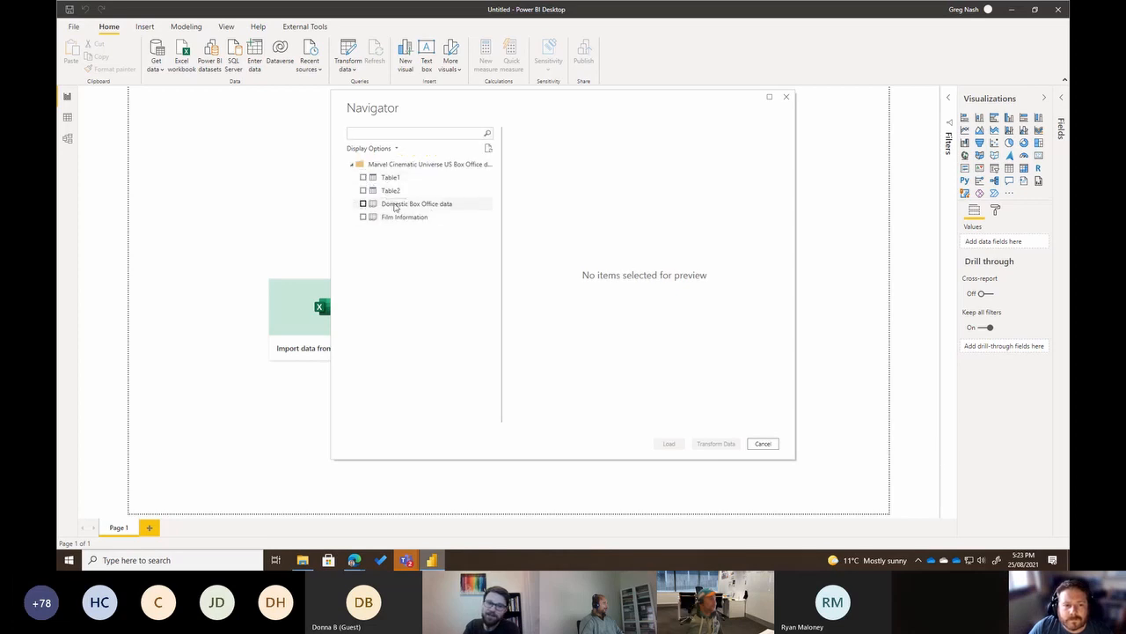
- Select the Domestic Box Office data and Film Information sheets for import and open them in Power Query Editor for transformation
click(362, 205)
click(363, 203)
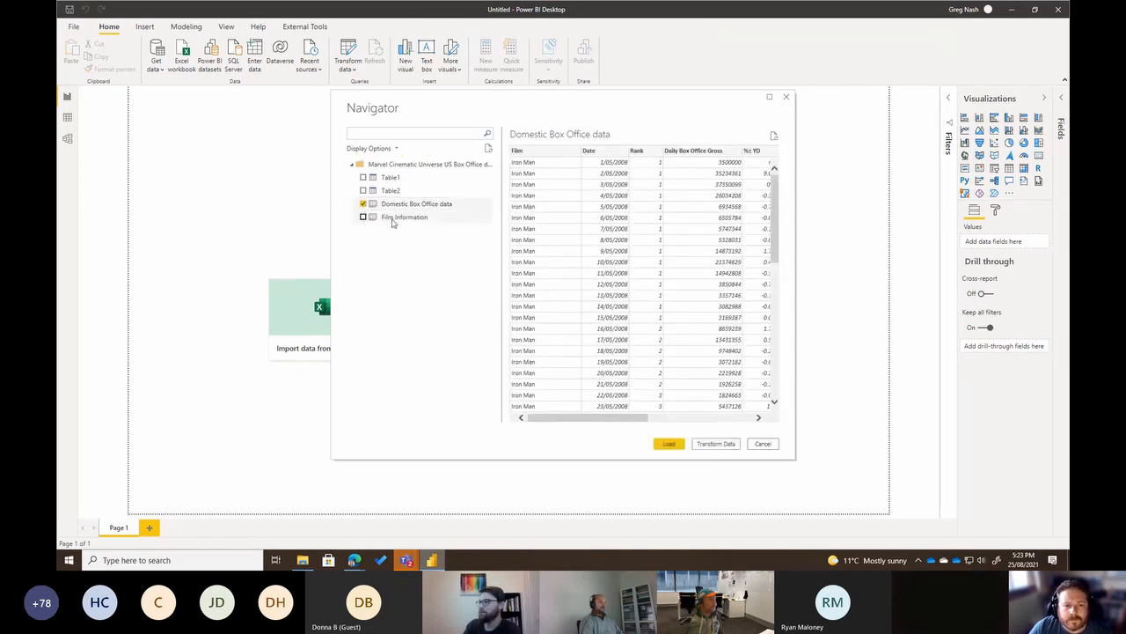
click(362, 216)
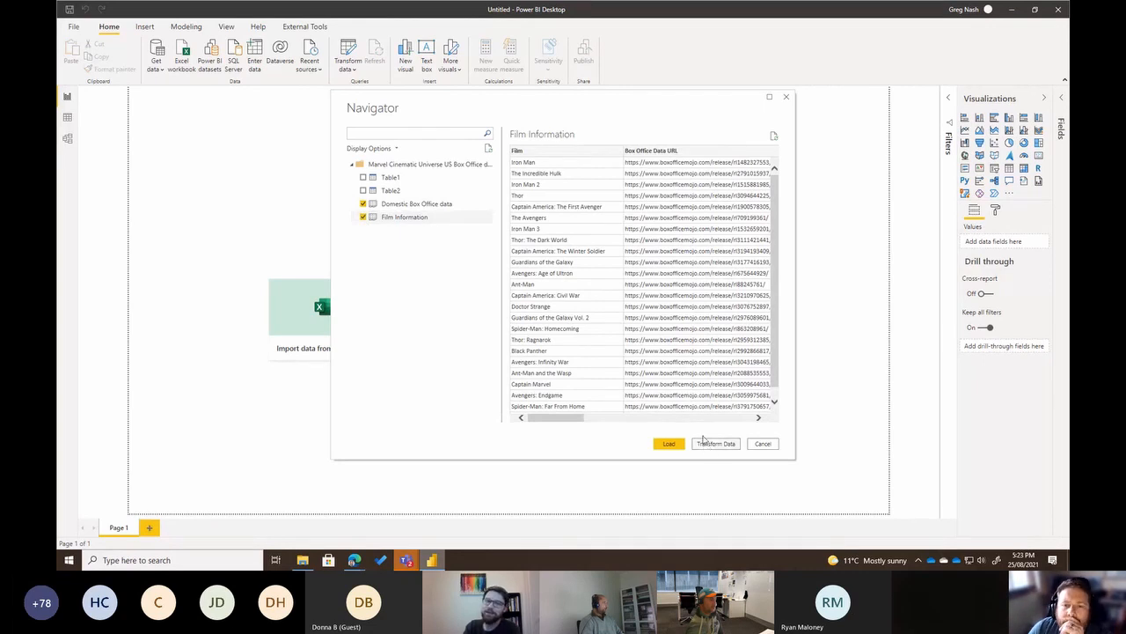
mouse_move(573, 418)
mouse_down()
mouse_move(745, 432)
mouse_move(572, 428)
mouse_up()
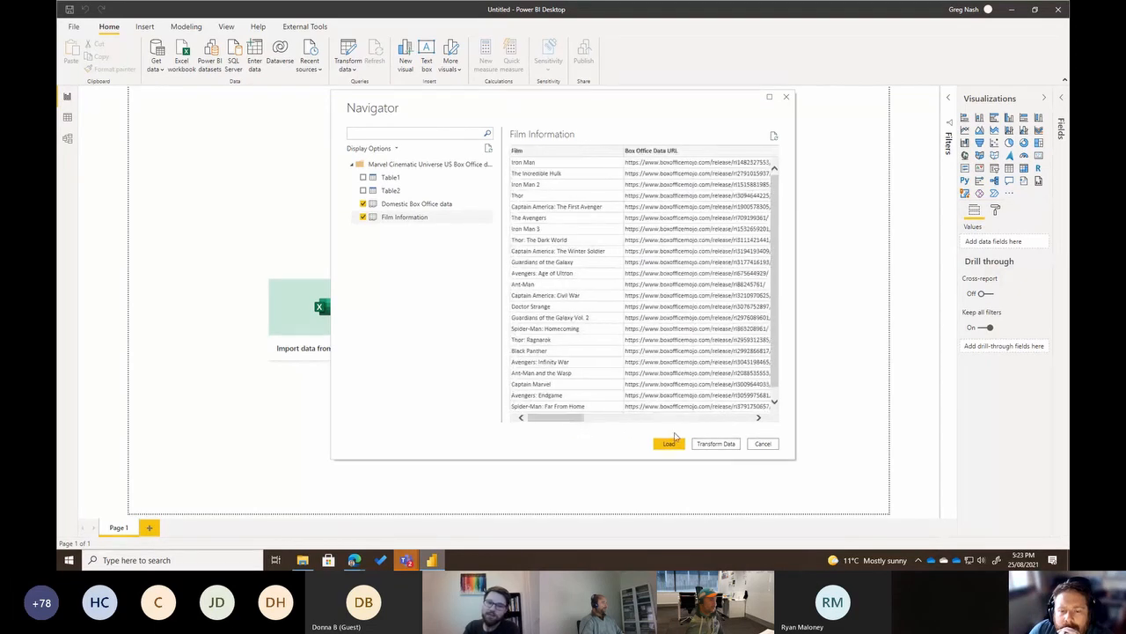
click(448, 206)
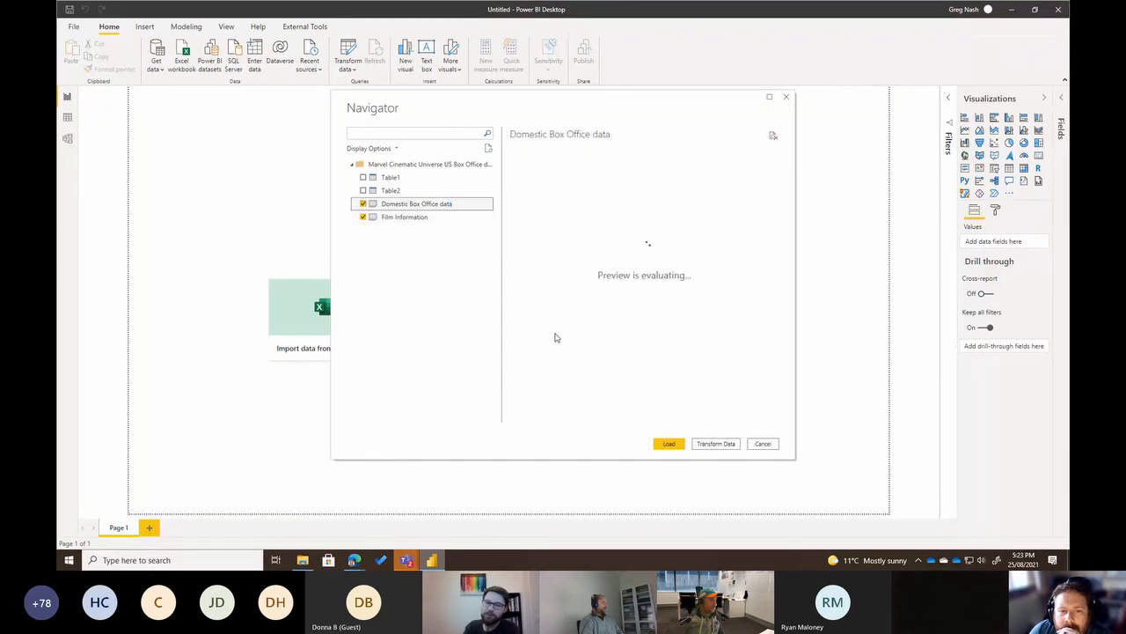
mouse_move(581, 417)
mouse_down()
mouse_move(692, 425)
mouse_move(568, 417)
mouse_up()
click(713, 443)
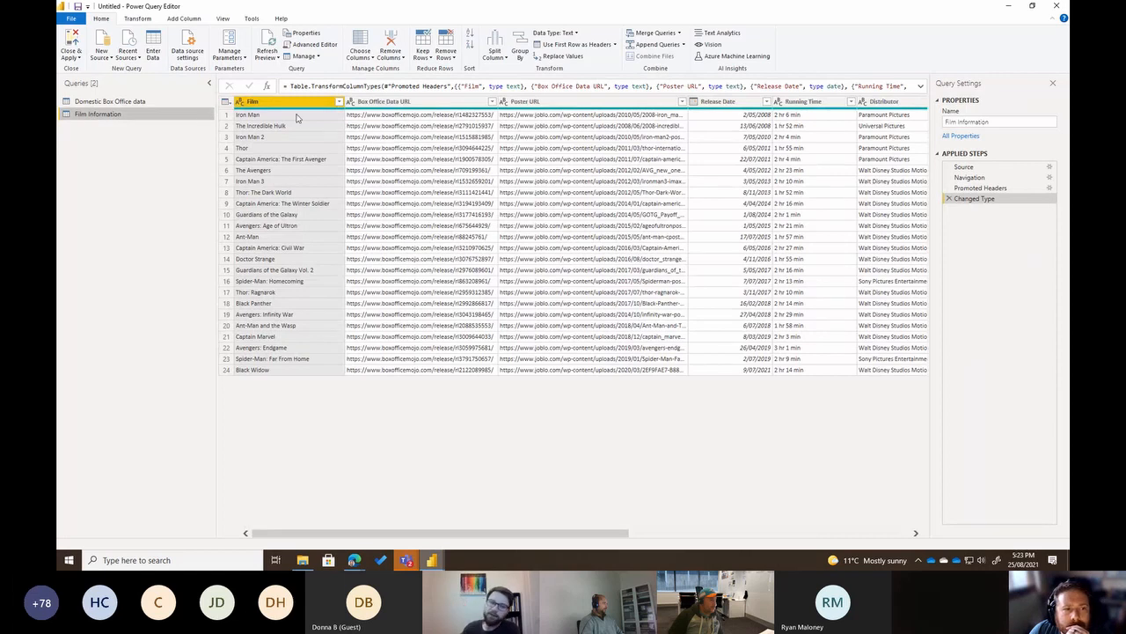
- Check the data types of the Film Information query's columns from Box Office Data URL through Distributor
click(407, 101)
ctrl+click(541, 103)
click(718, 102)
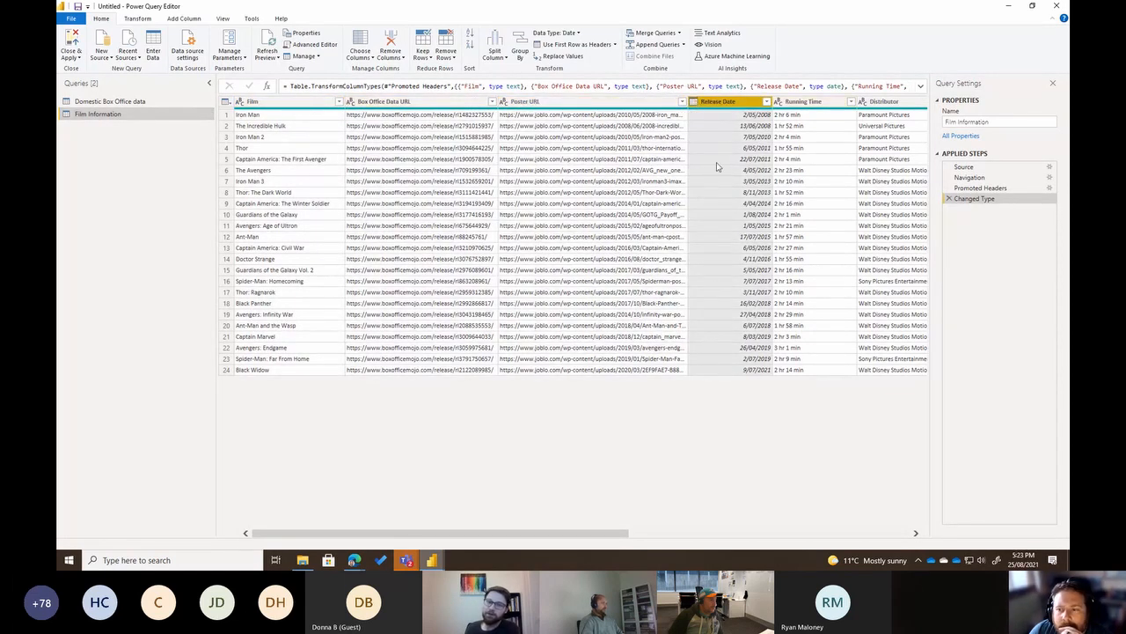
drag(590, 533, 766, 534)
click(460, 102)
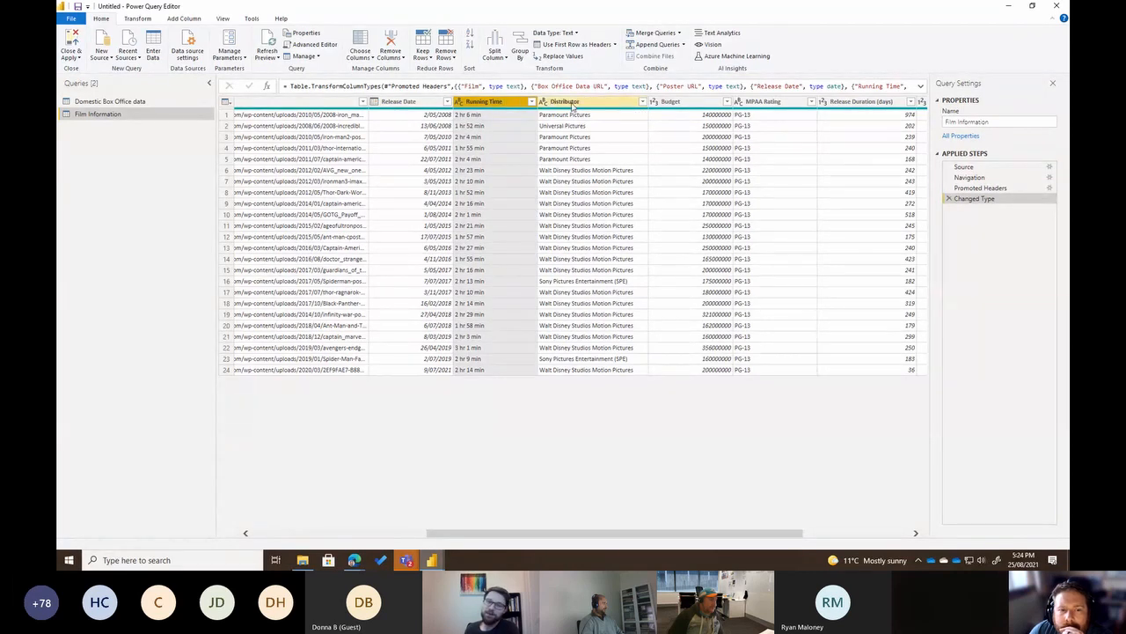
right_click(500, 103)
click(628, 103)
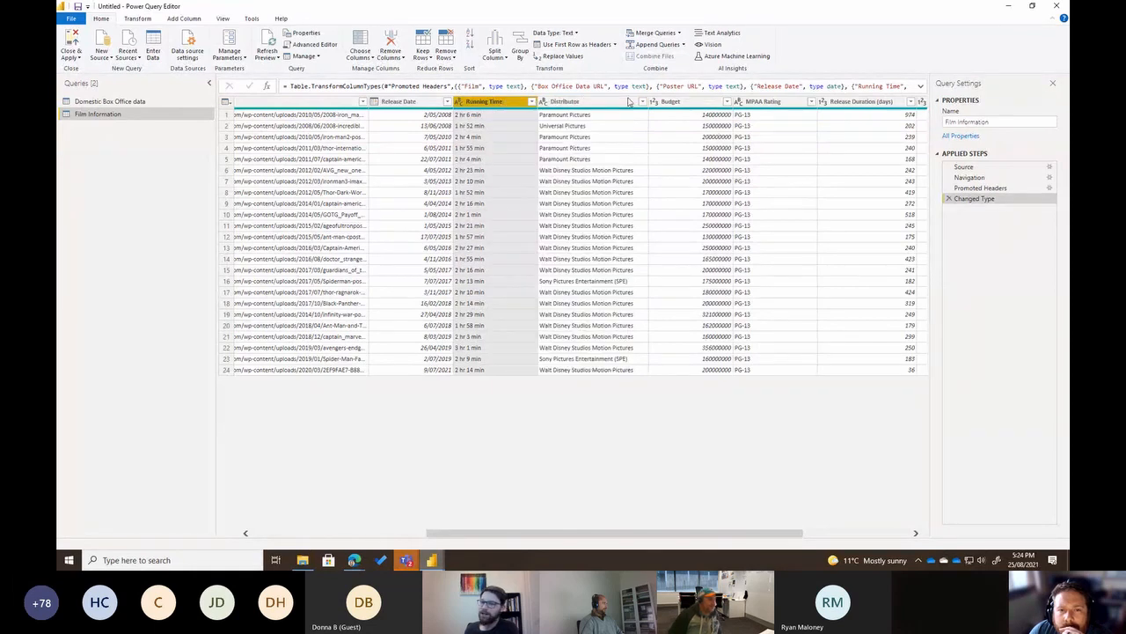
click(628, 102)
- Change the Film Information query's Budget column to Fixed decimal number, replacing the current type conversion
click(673, 102)
drag(794, 535, 874, 538)
click(510, 102)
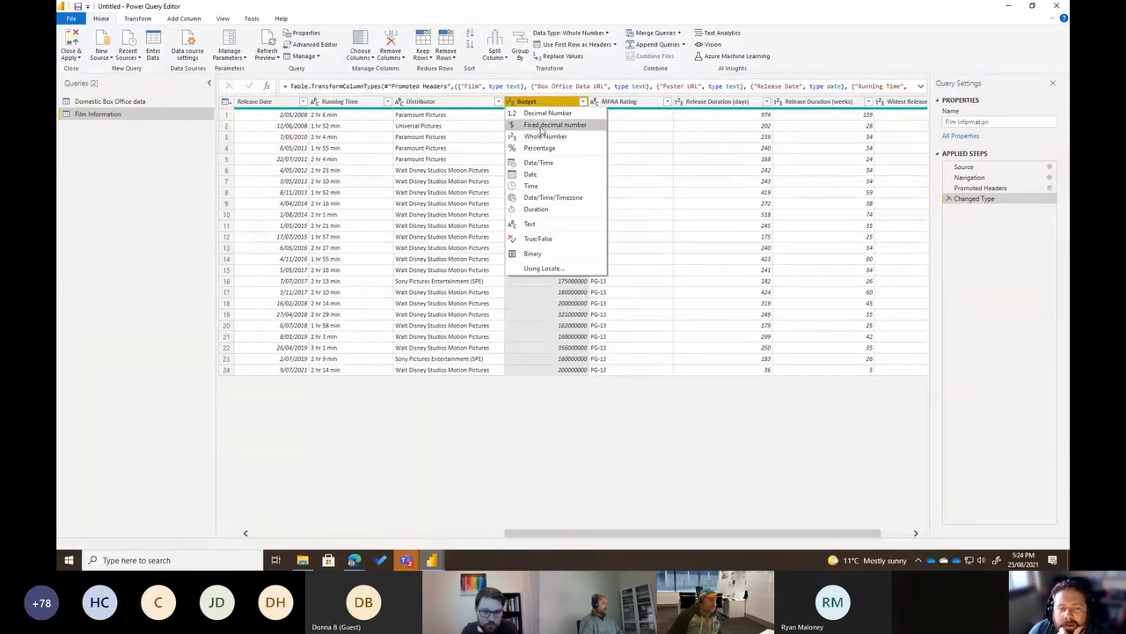
click(542, 125)
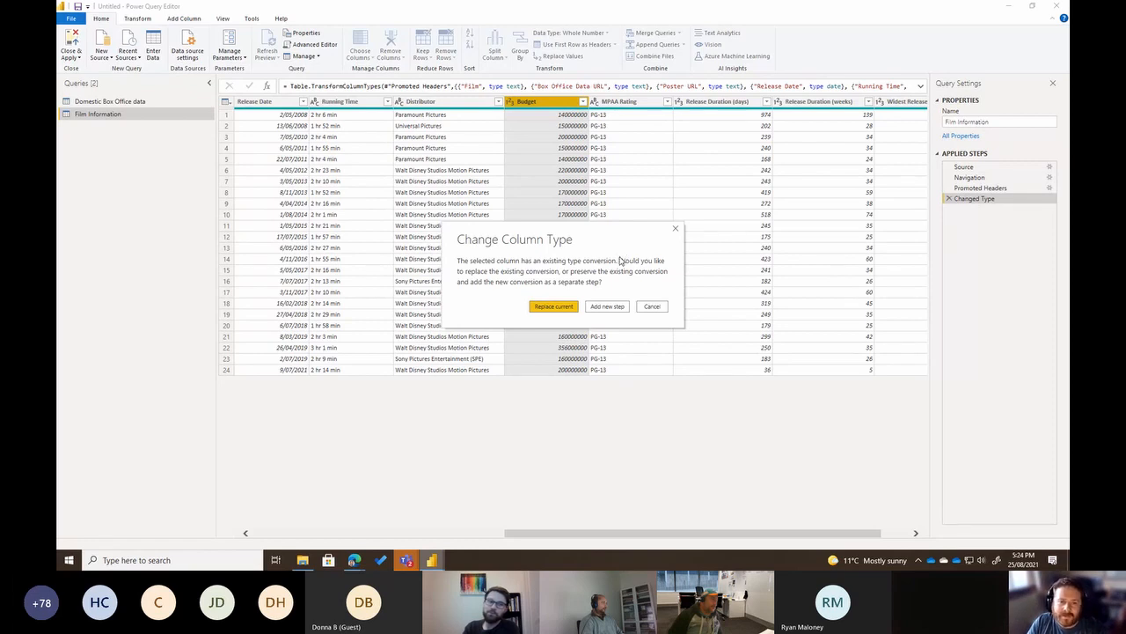
click(554, 307)
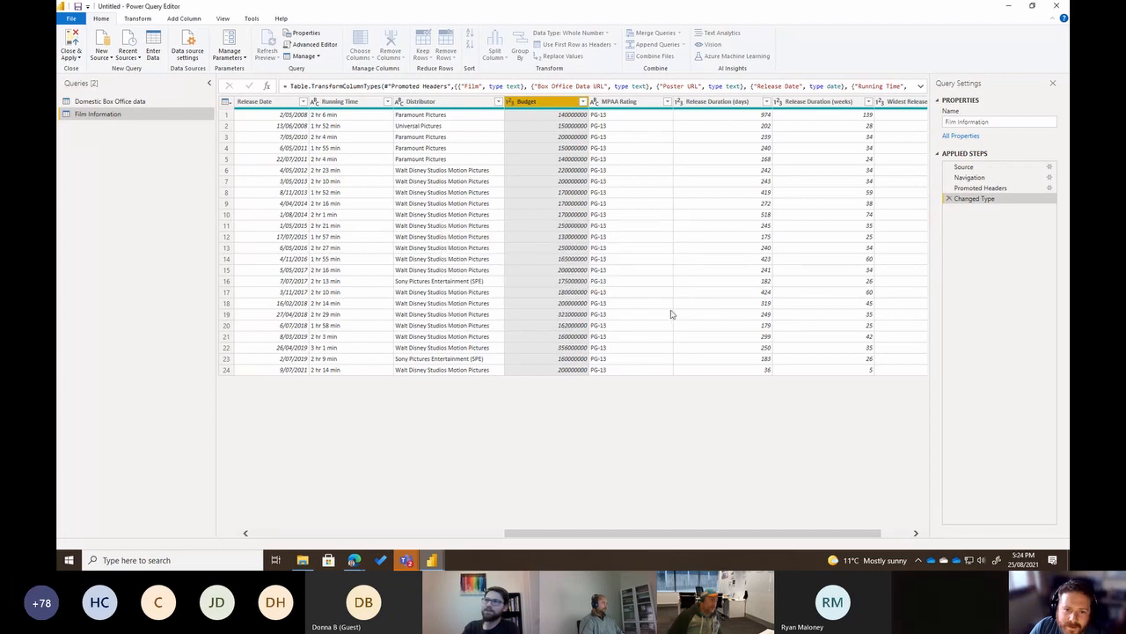
- Check the data types of the Film Information query's columns from MPAA Rating through Widest Release (theatres)
click(627, 103)
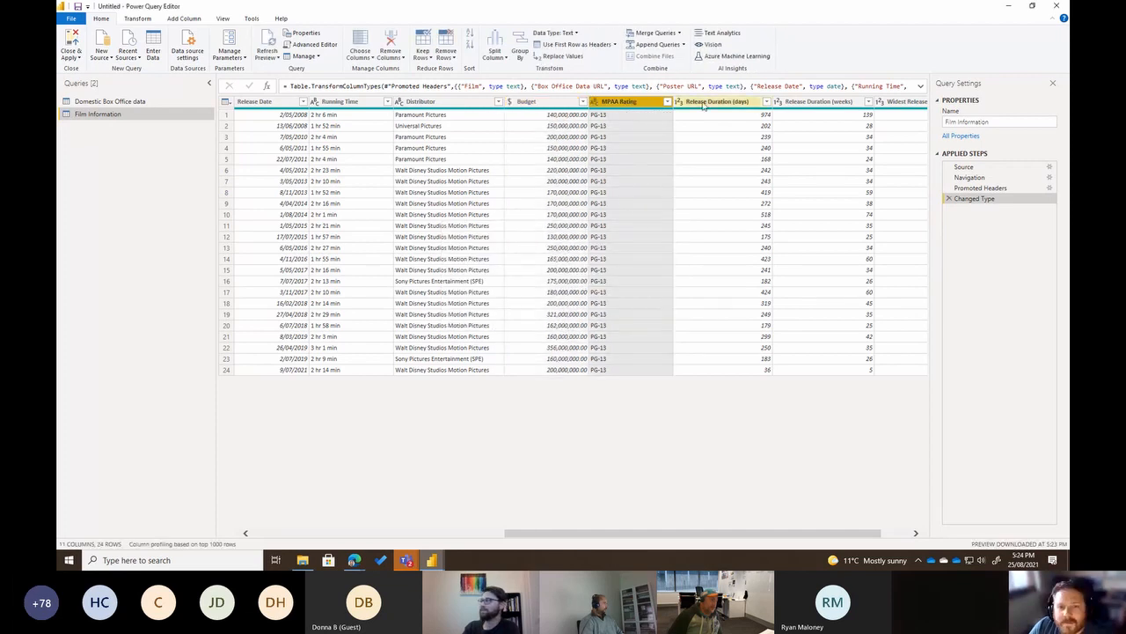
click(734, 103)
drag(837, 533, 863, 534)
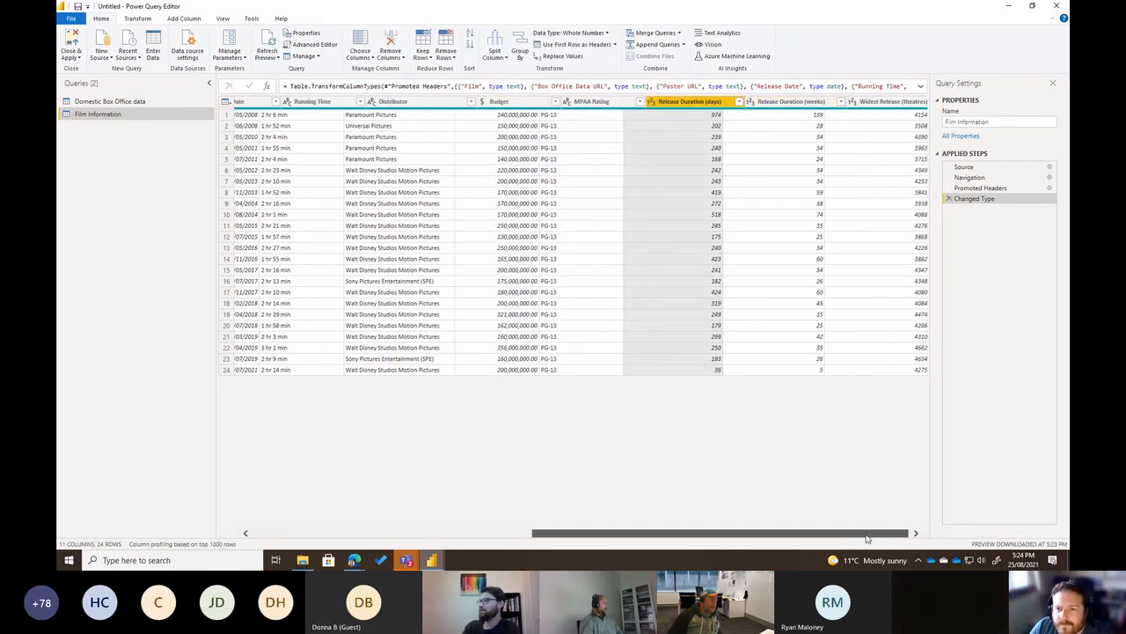
key(Right)
click(897, 103)
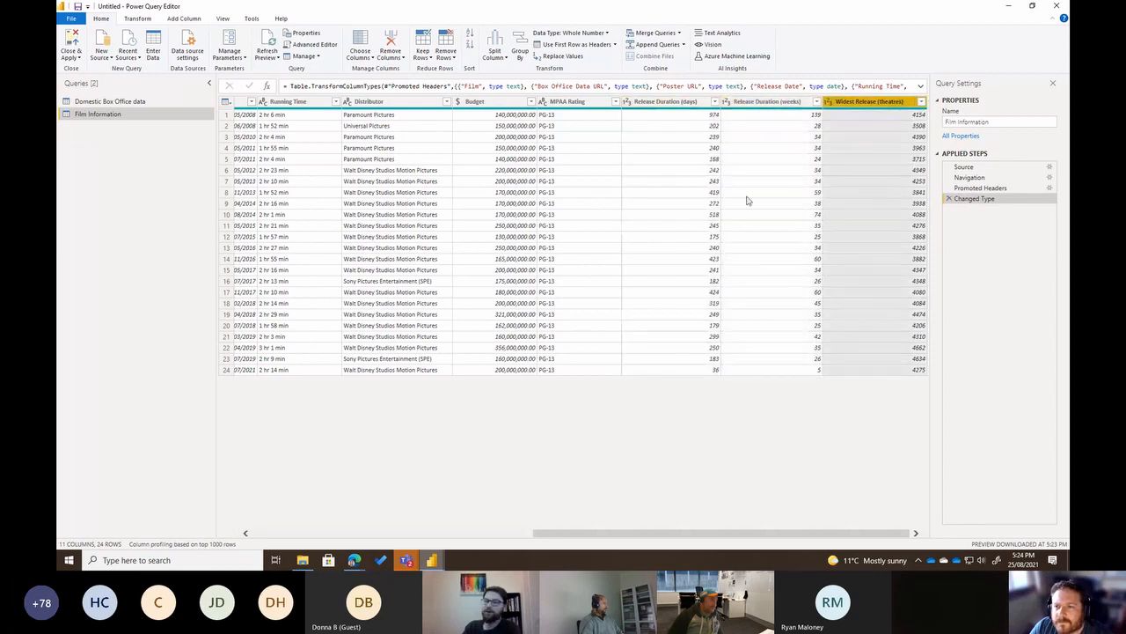
- Change the Daily Box Office Gross column in the Domestic Box Office data query to Fixed decimal number, replacing the current conversion
click(106, 103)
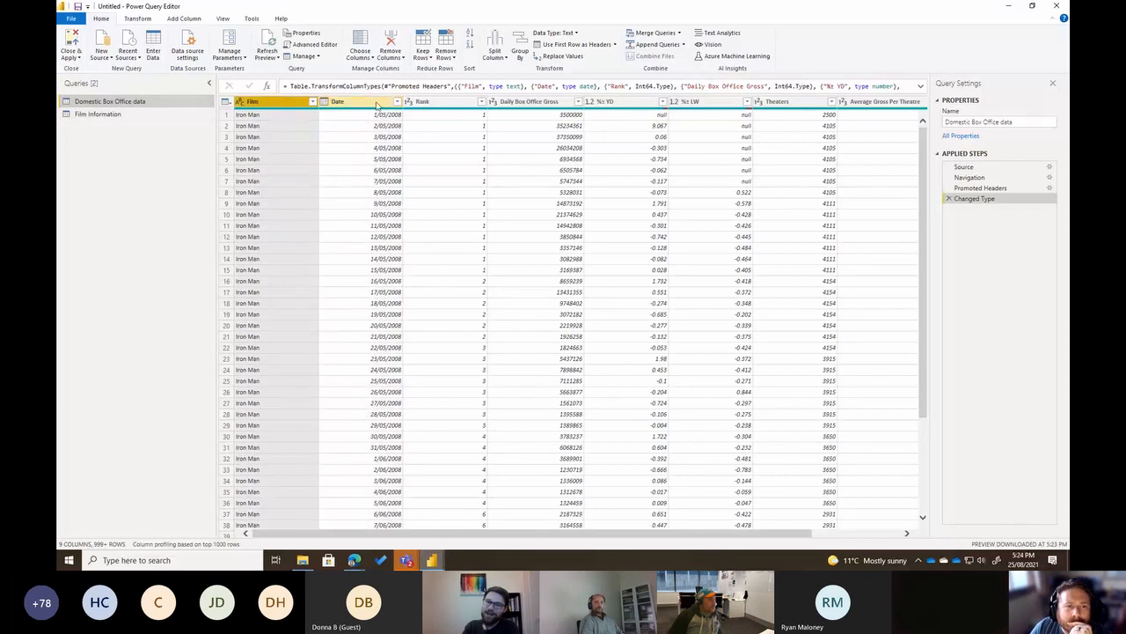
click(435, 102)
click(532, 102)
right_click(528, 104)
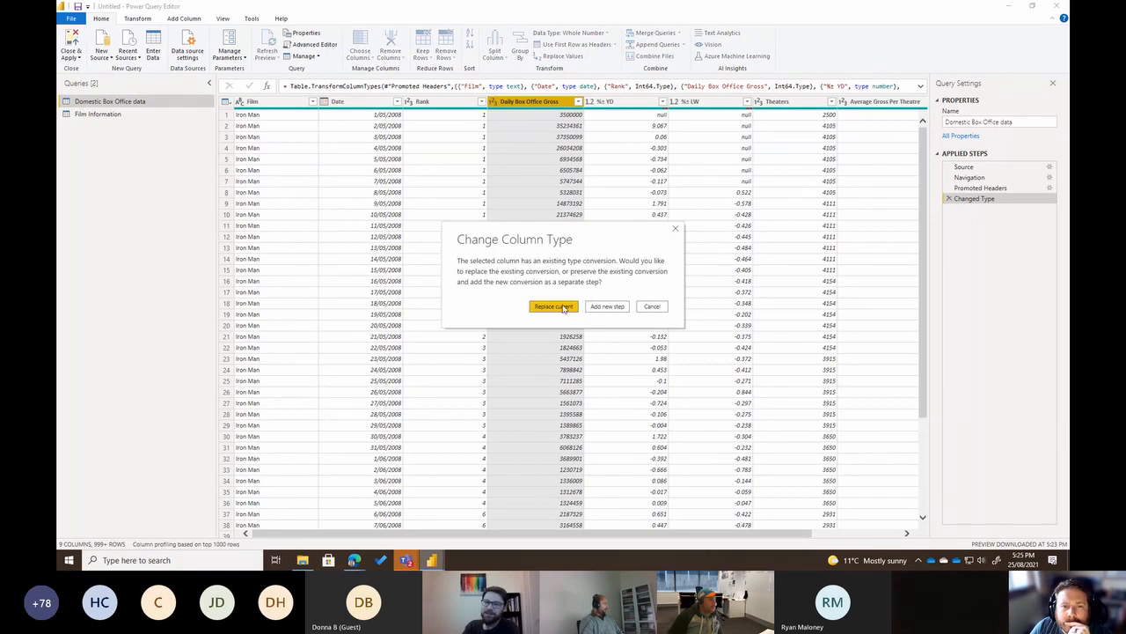
click(563, 307)
- Check the data types of the Domestic Box Office data query's columns from %± YD through Day of Run
click(616, 101)
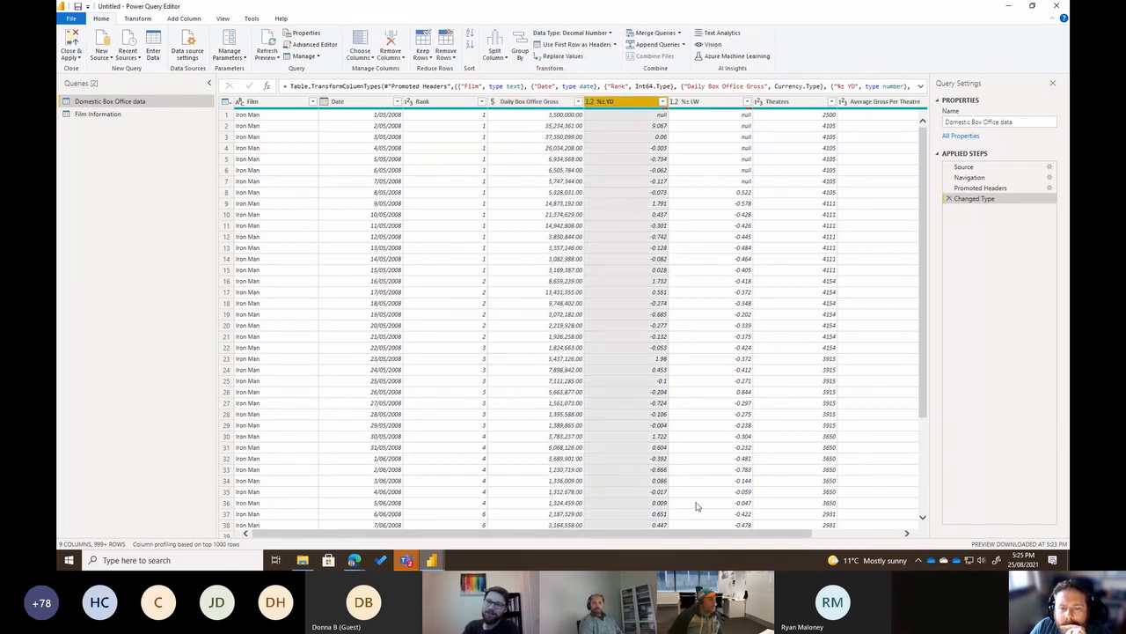
scroll(651, 351, right, 1)
right_click(586, 101)
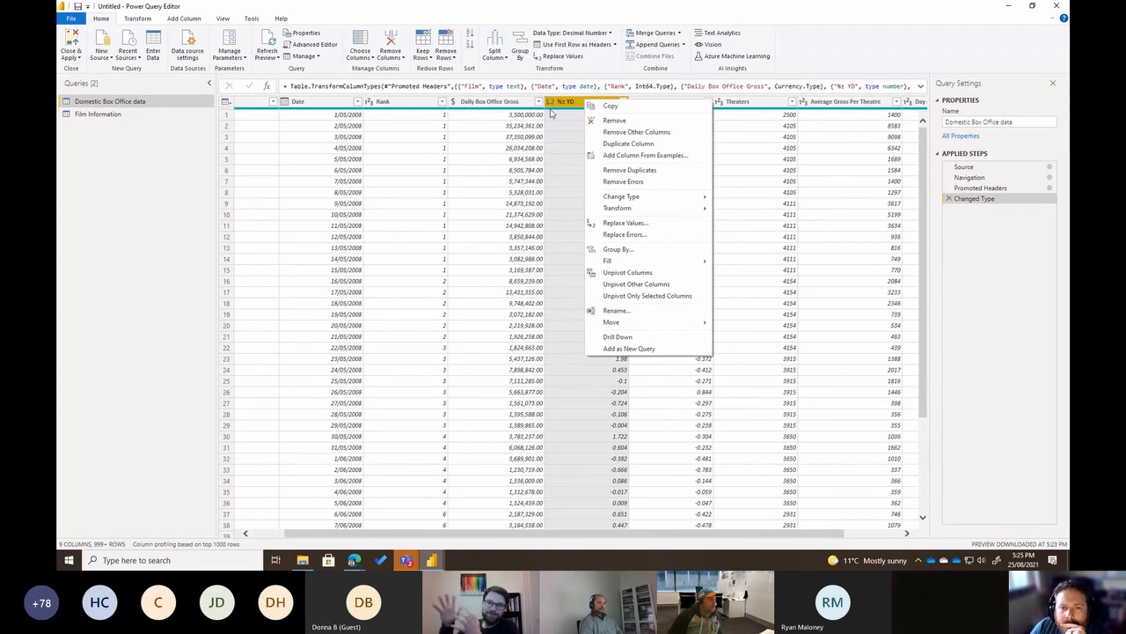
click(552, 111)
click(563, 101)
click(669, 104)
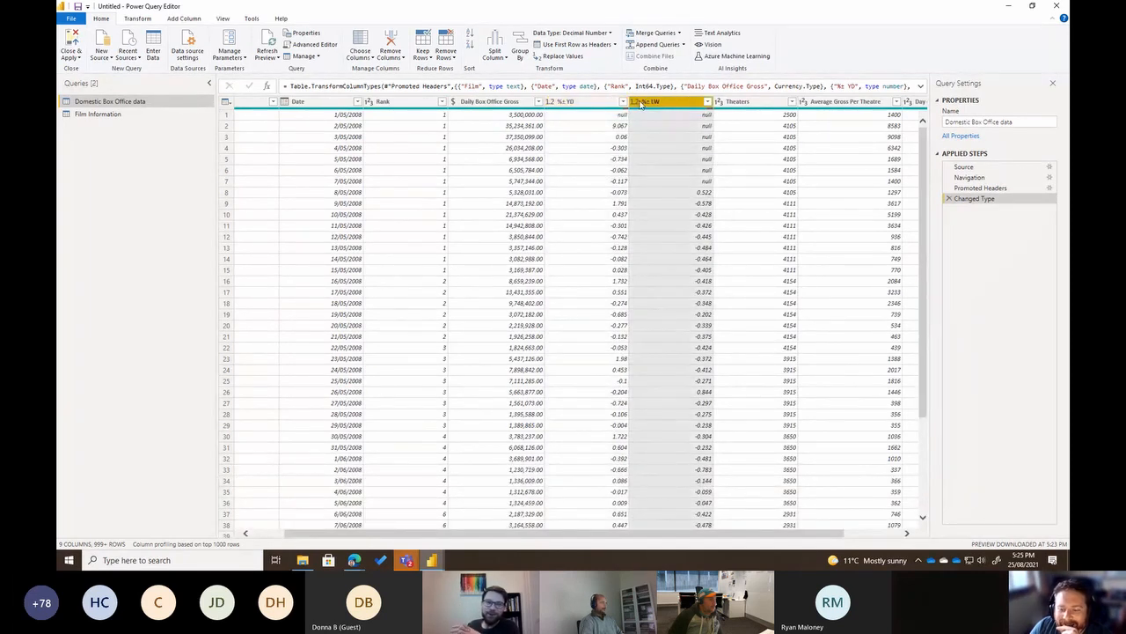
key(Right)
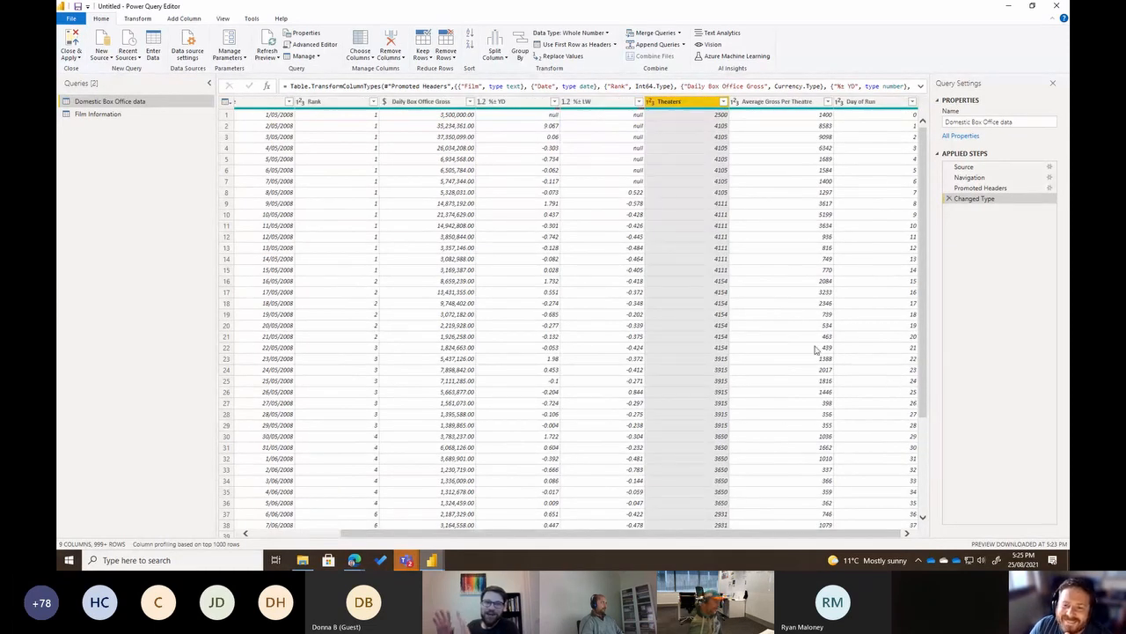
drag(931, 141, 932, 140)
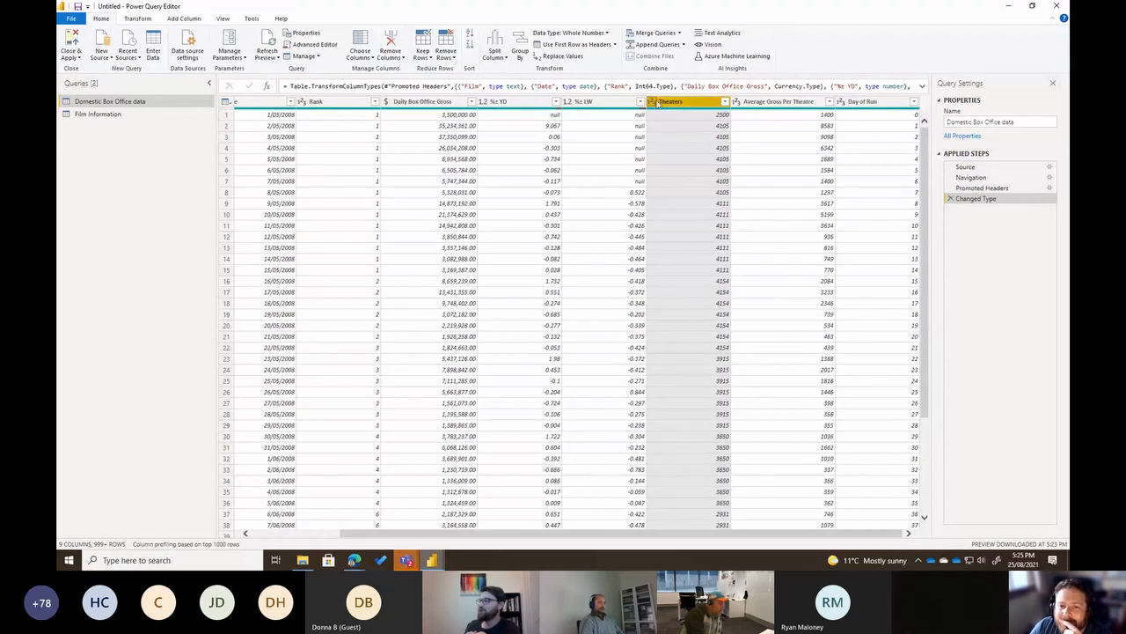
click(741, 102)
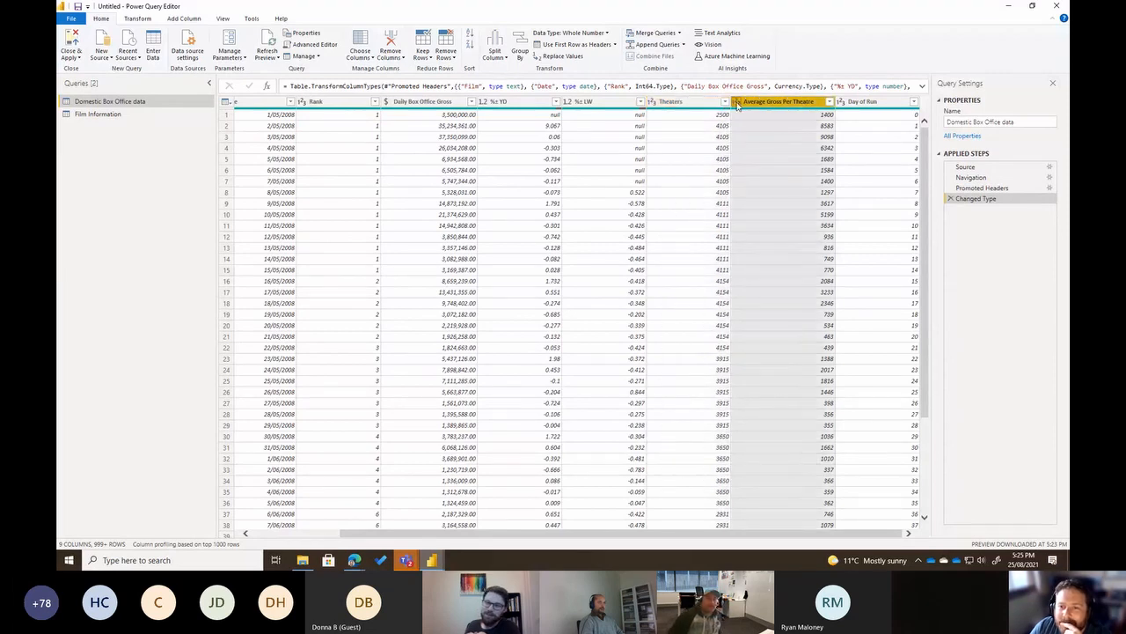
click(862, 102)
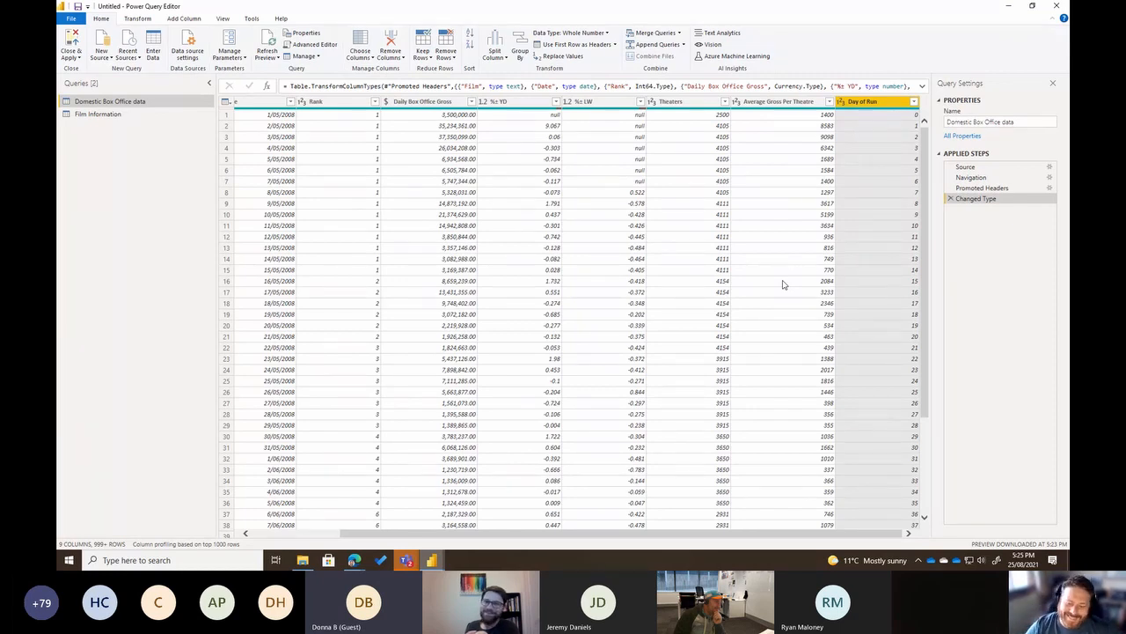
- Examine the columns of the Domestic Box Office data and Film Information queries to compare what each table holds
drag(705, 535, 499, 547)
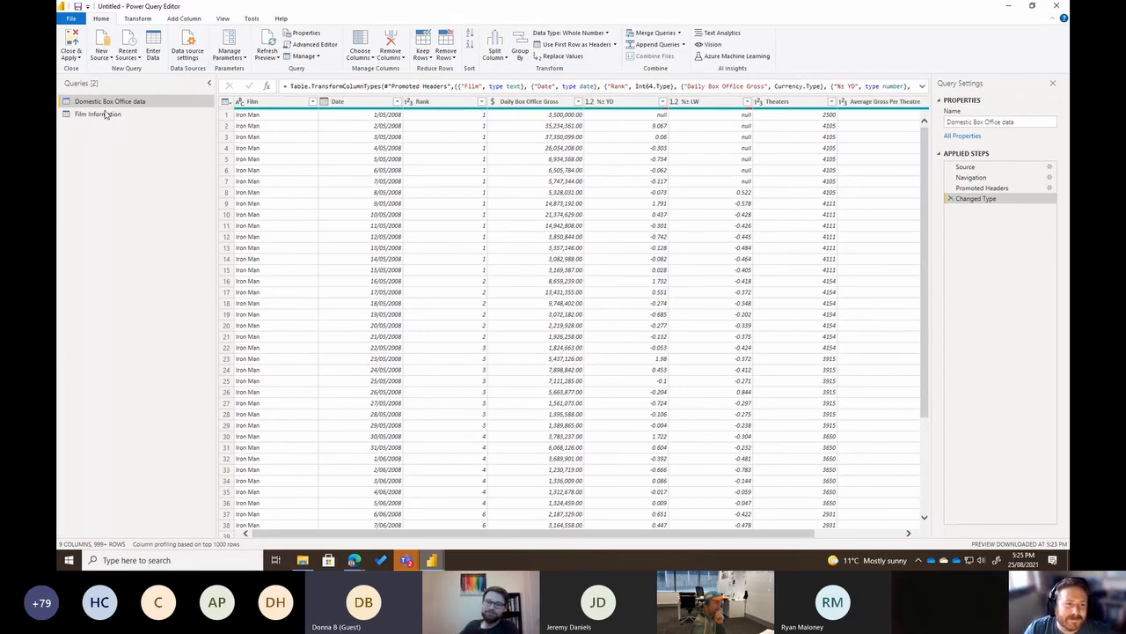
click(538, 104)
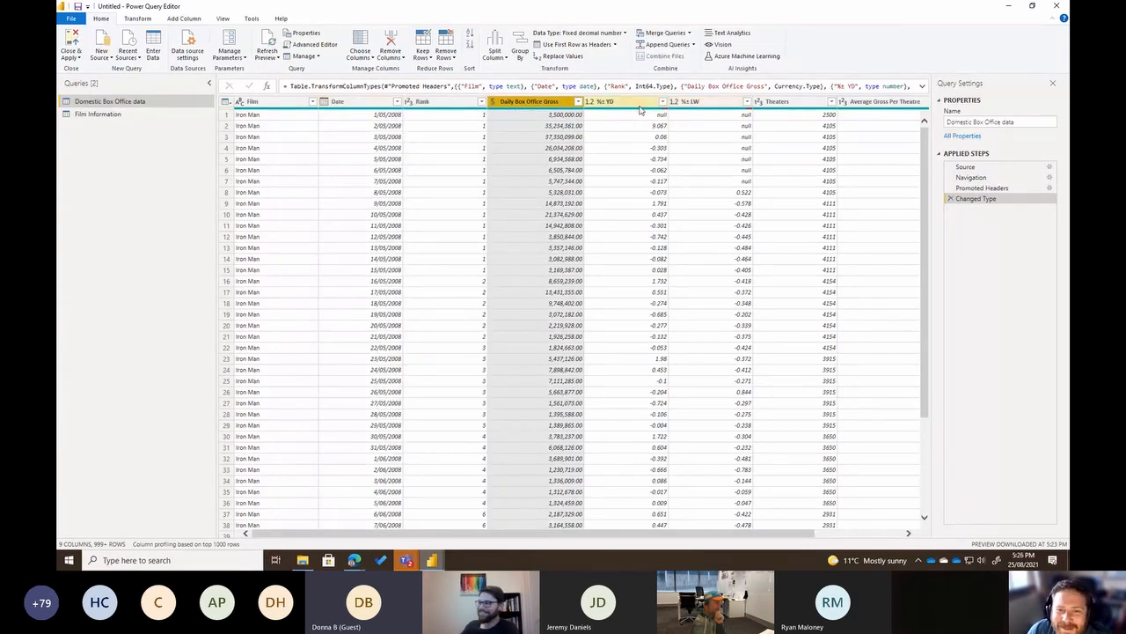
ctrl+click(708, 105)
click(715, 103)
click(776, 102)
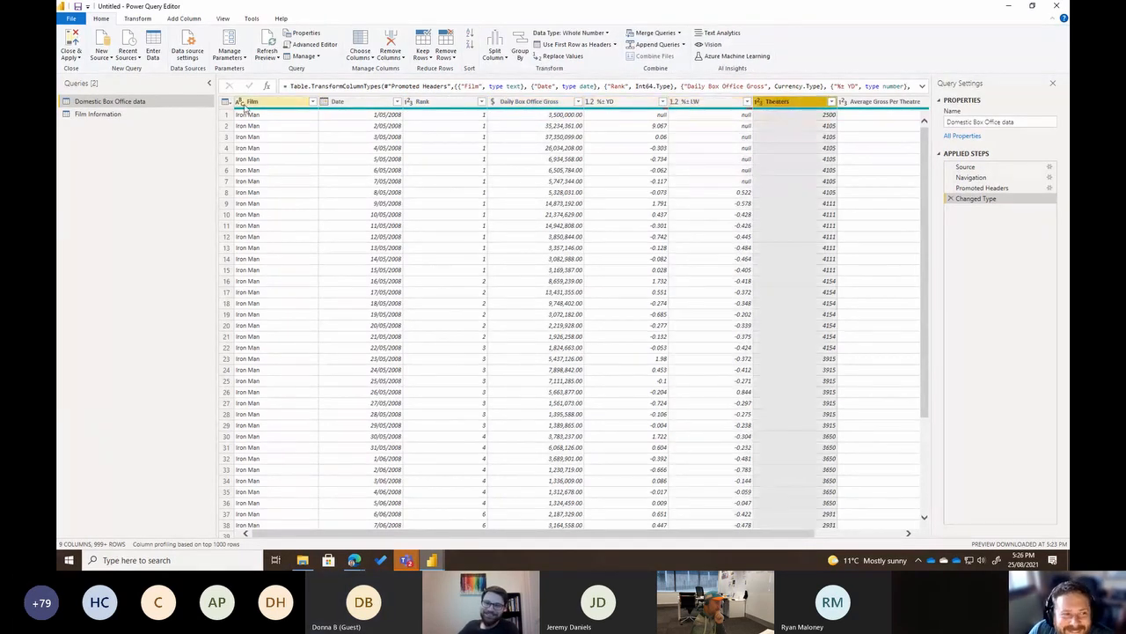
click(264, 102)
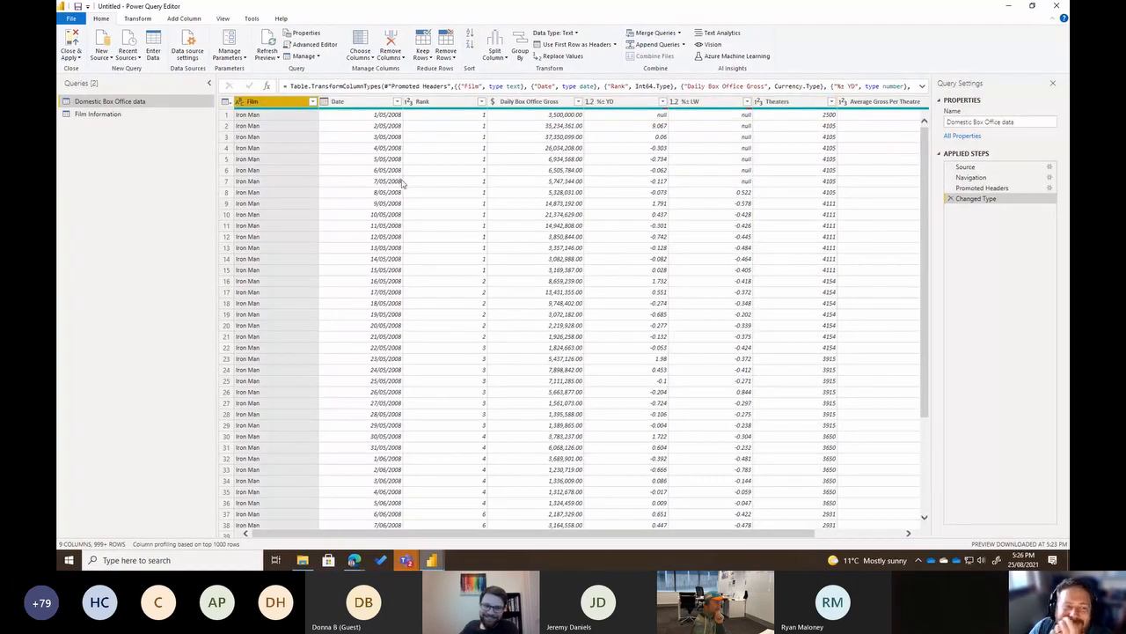
click(347, 106)
click(110, 115)
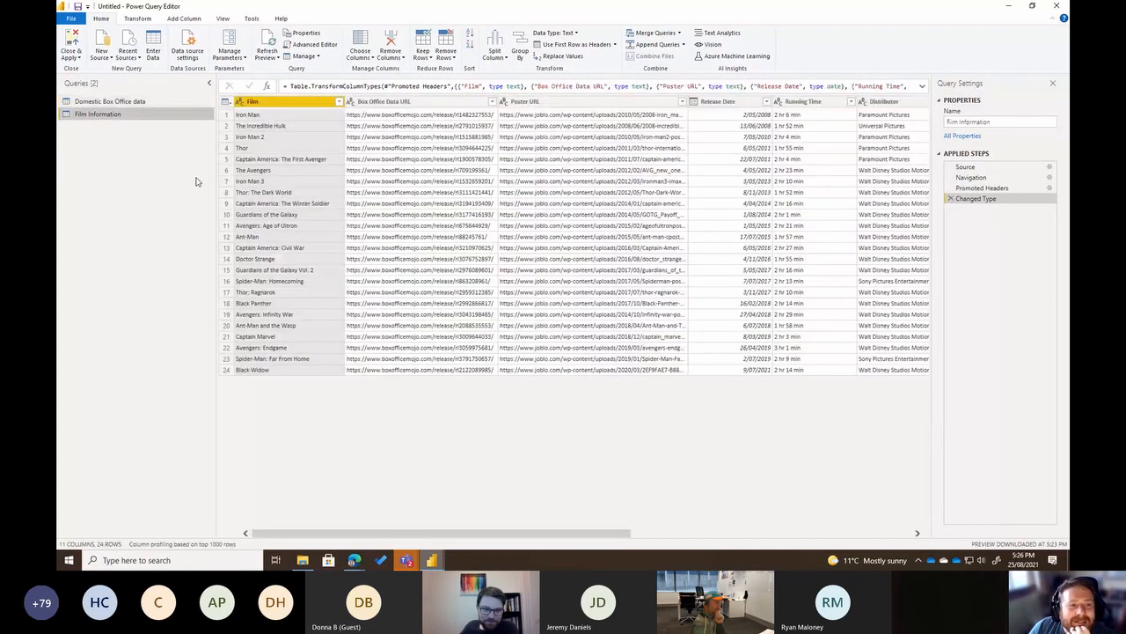
click(107, 100)
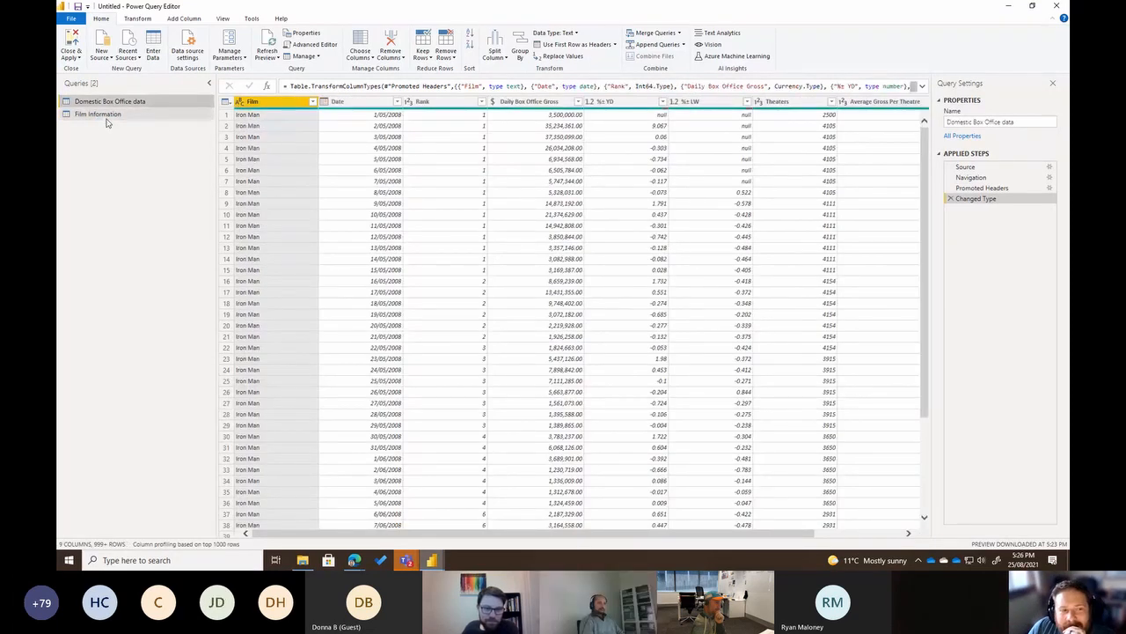
click(528, 105)
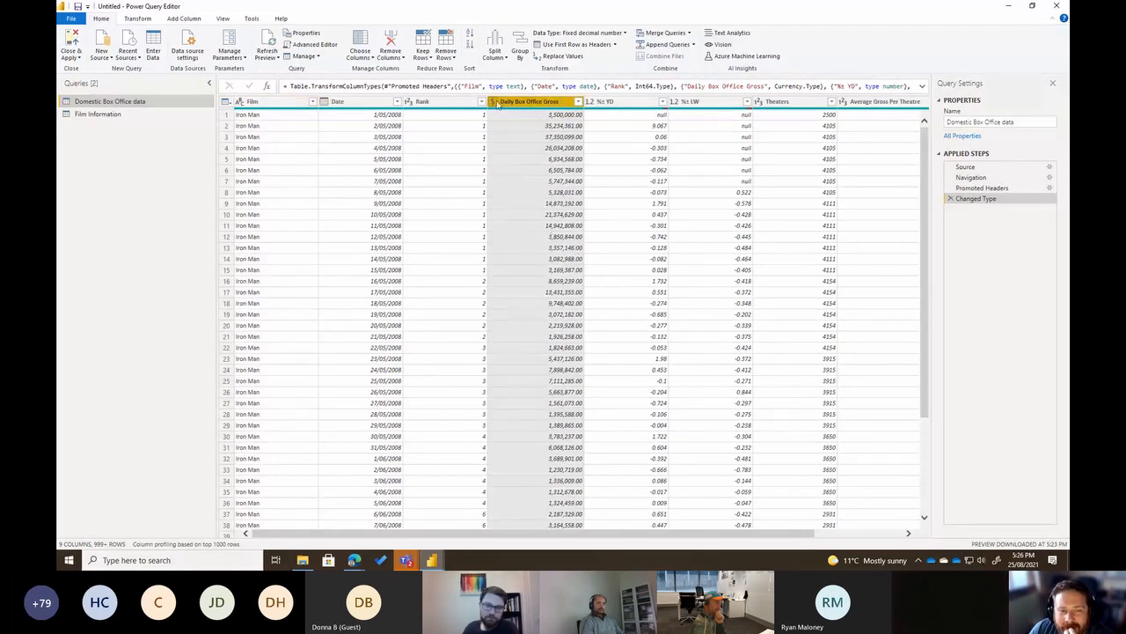
click(495, 102)
click(145, 217)
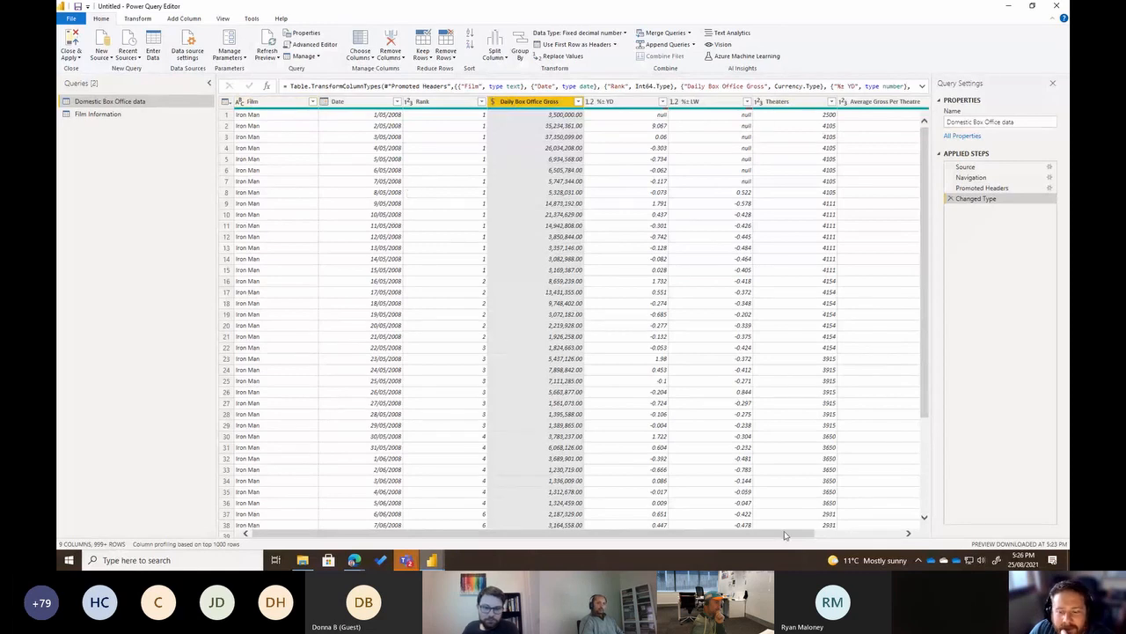
mouse_move(795, 535)
mouse_down()
mouse_move(871, 534)
mouse_move(775, 534)
mouse_up()
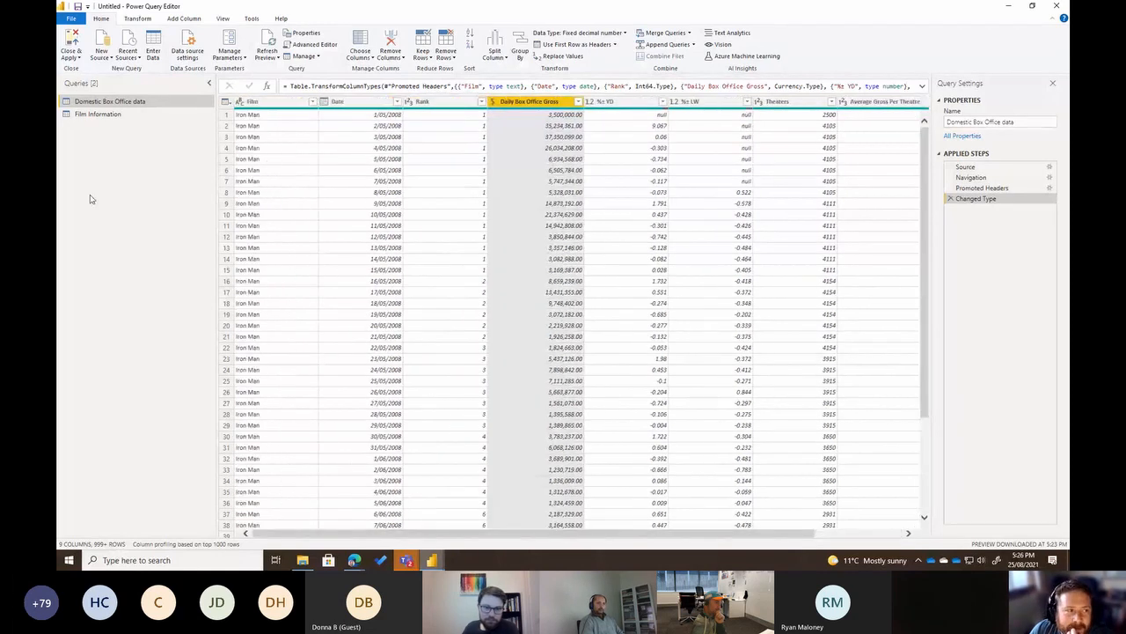
- Rename the Film Information query as dim_film and the Domestic Box Office data query as fact_boxoffice
click(111, 115)
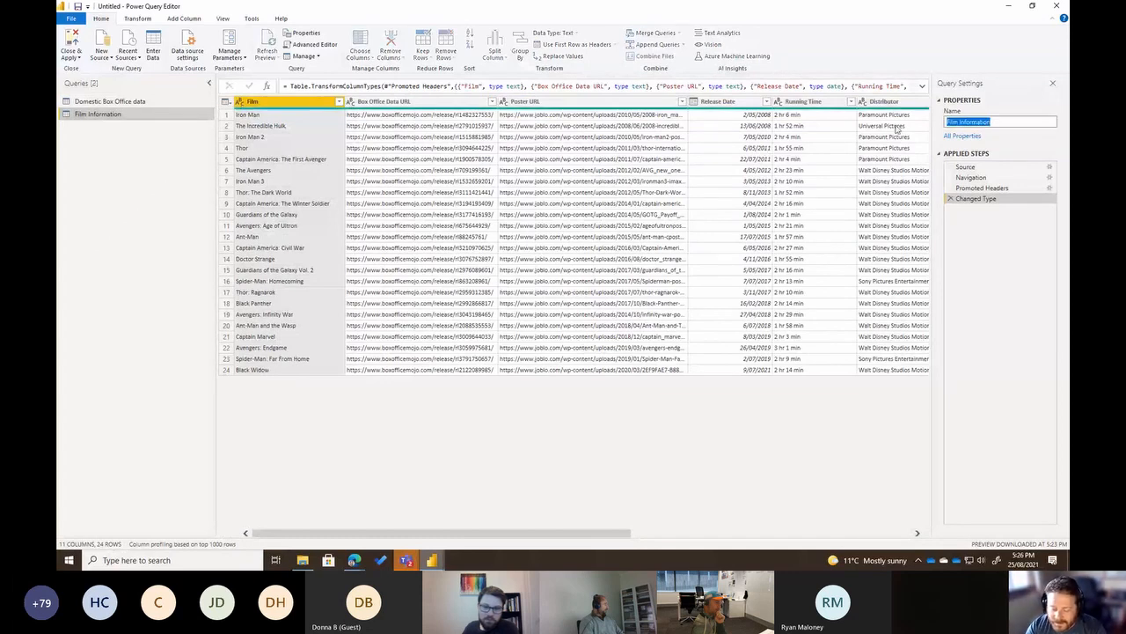
text(dim_film)
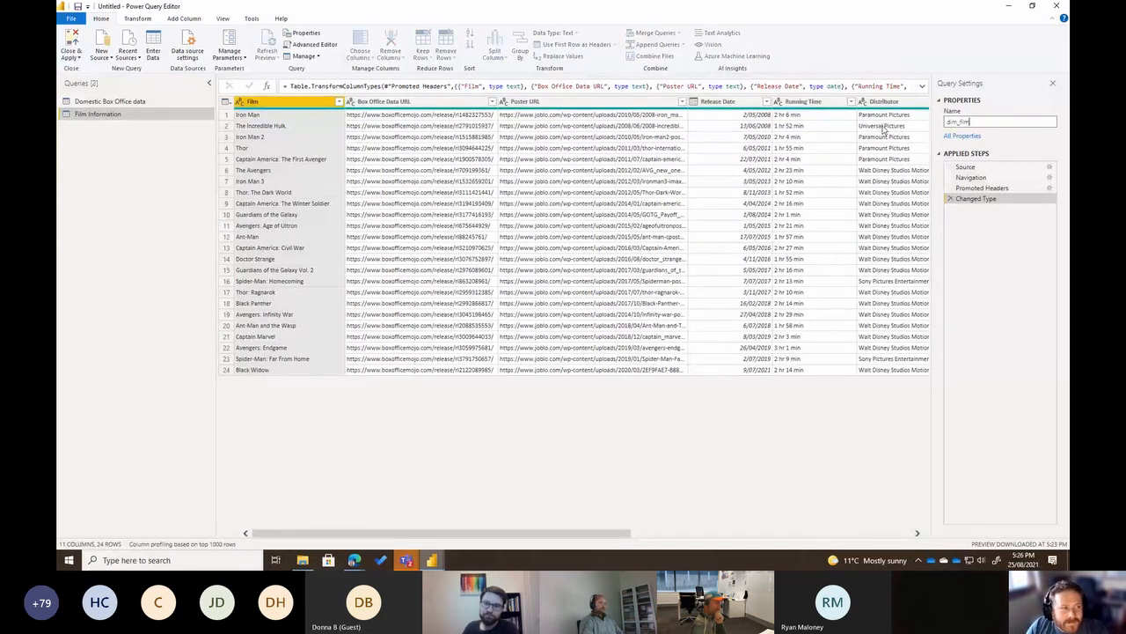
key(Return)
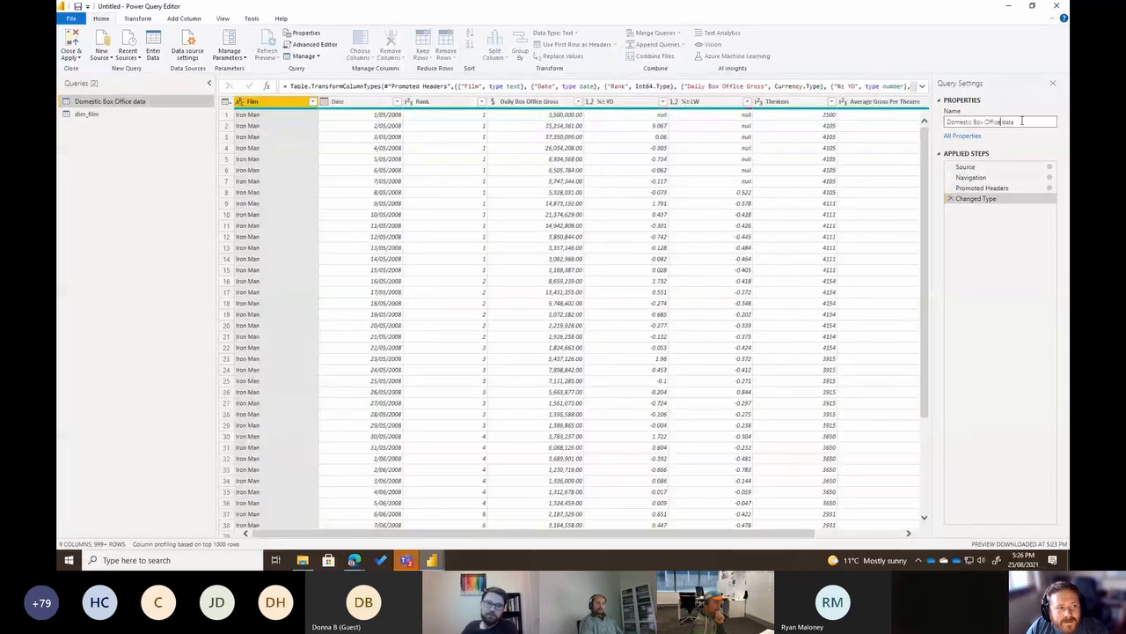
text(fact_boxoffice)
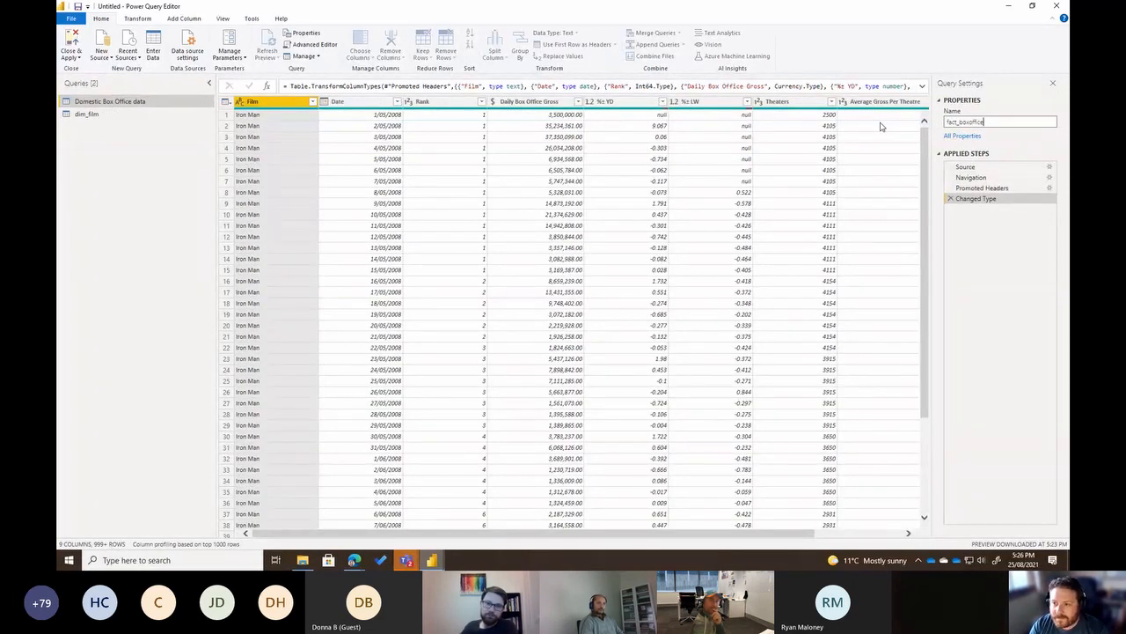
key(Return)
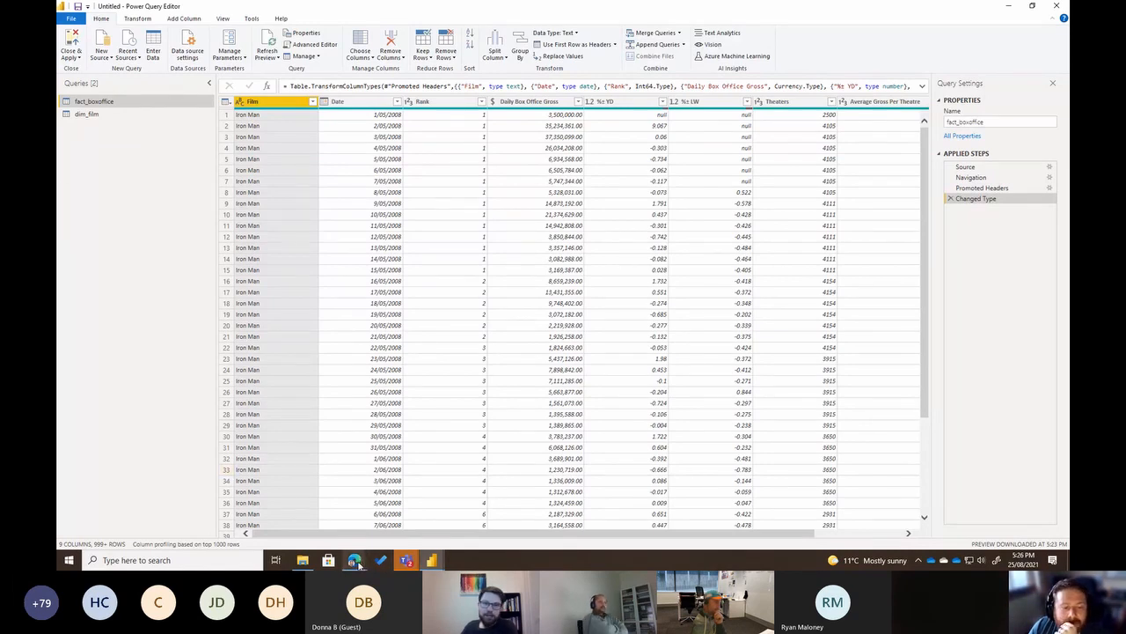
- Switch to the web browser and copy the calendar table script from the Dear Watson blog article "Power BI Calendar Tables"
mouse_move(355, 561)
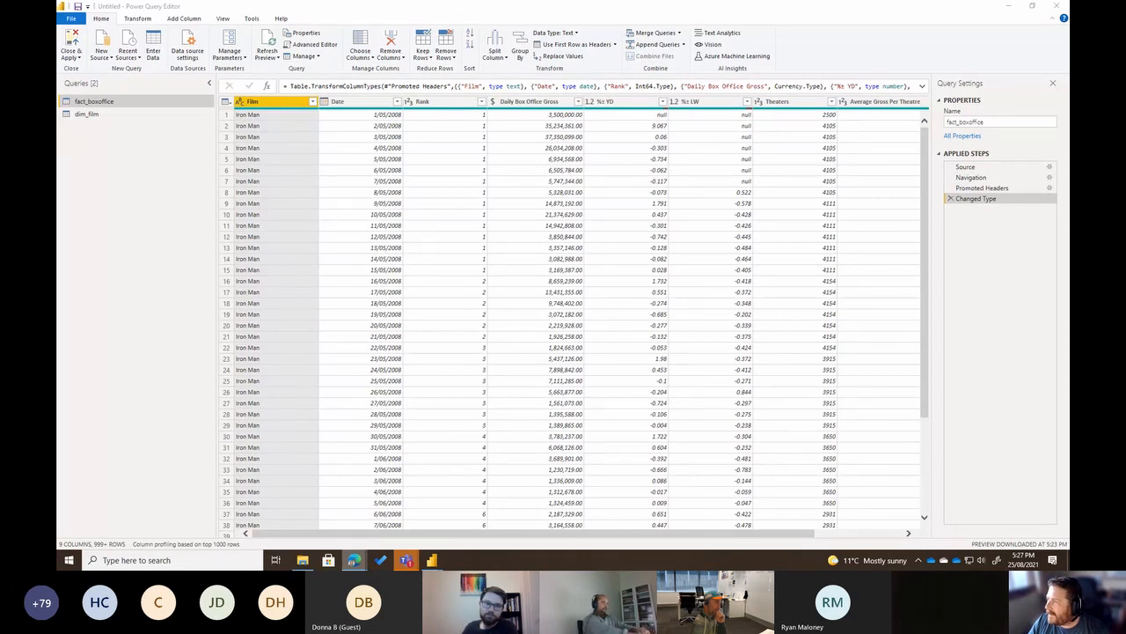
key(alt+Tab)
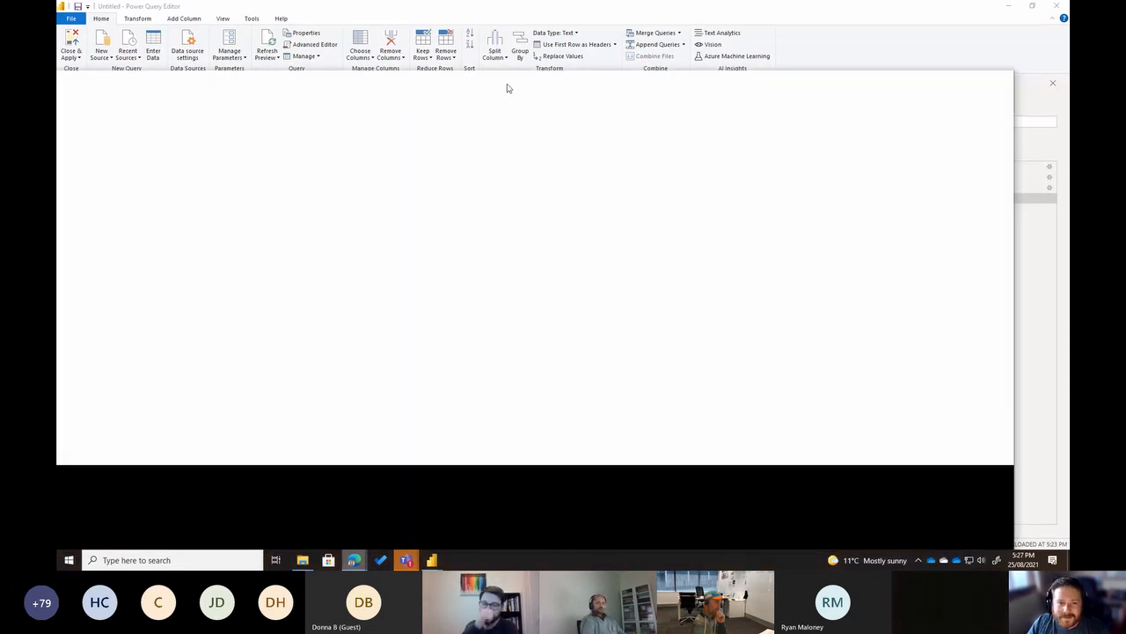
scroll(591, 378, down, 10)
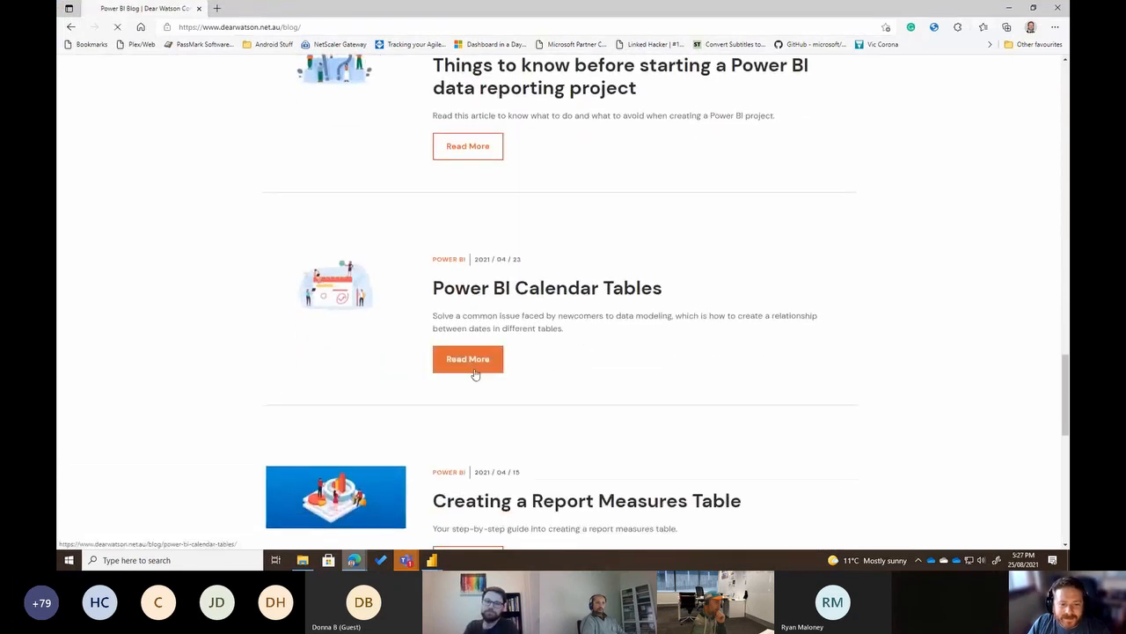
click(473, 371)
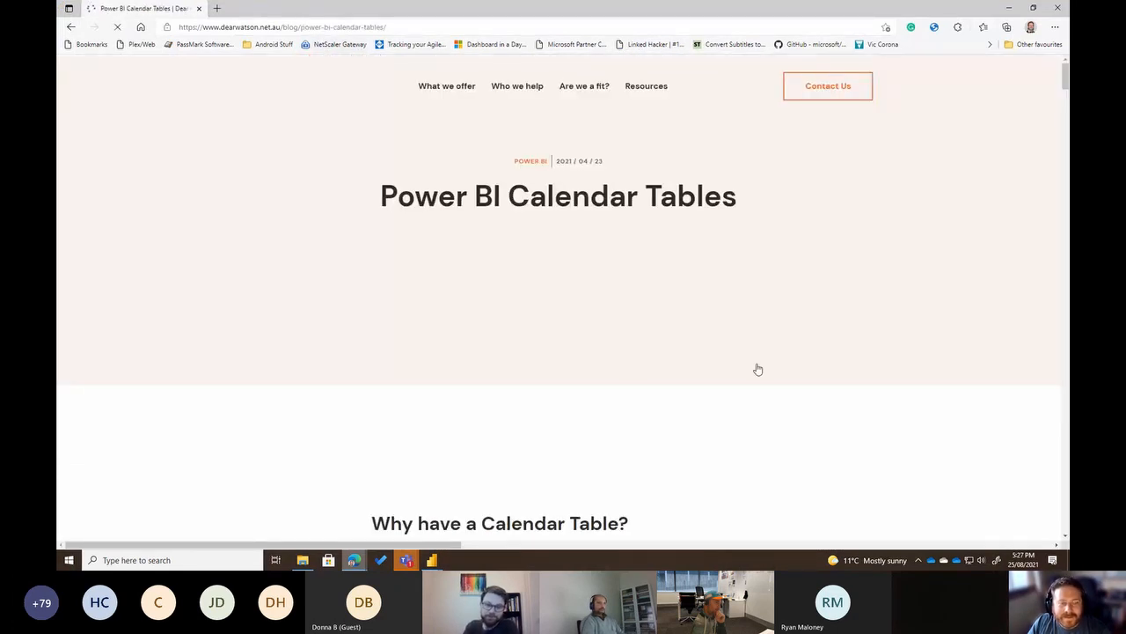
scroll(703, 360, down, 10)
scroll(764, 400, down, 15)
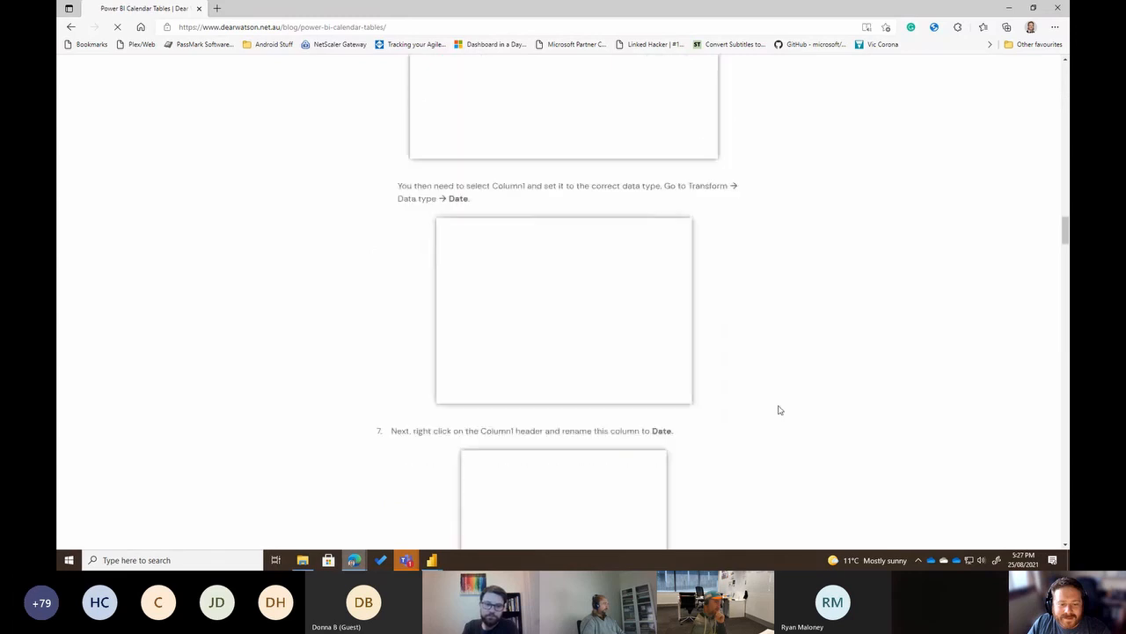
scroll(764, 407, down, 15)
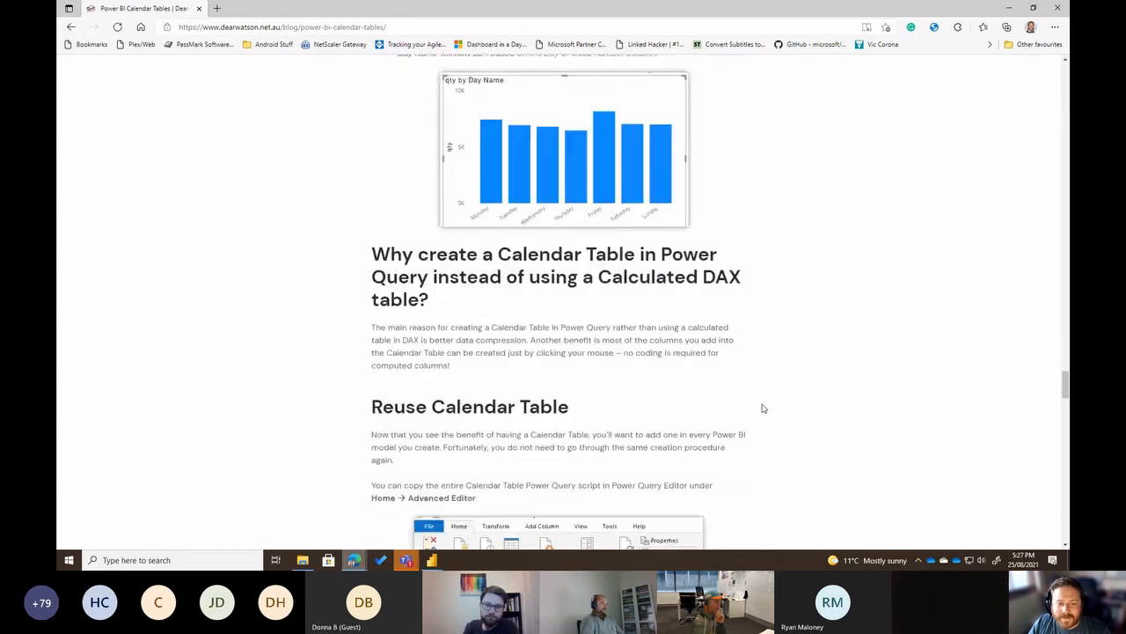
scroll(753, 405, down, 5)
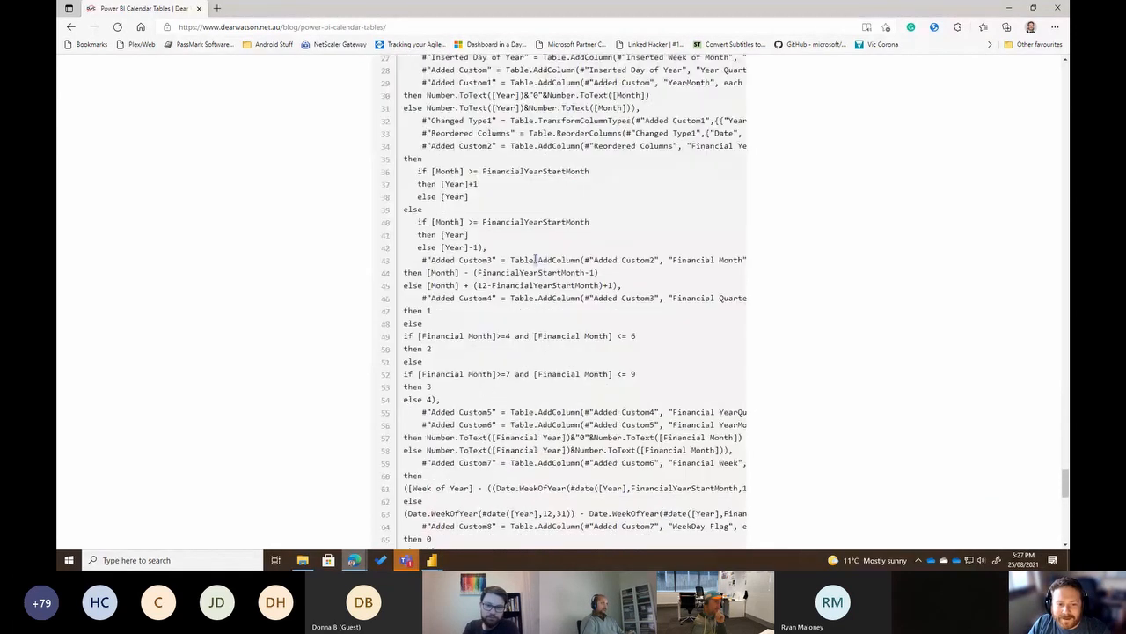
scroll(535, 259, up, 7)
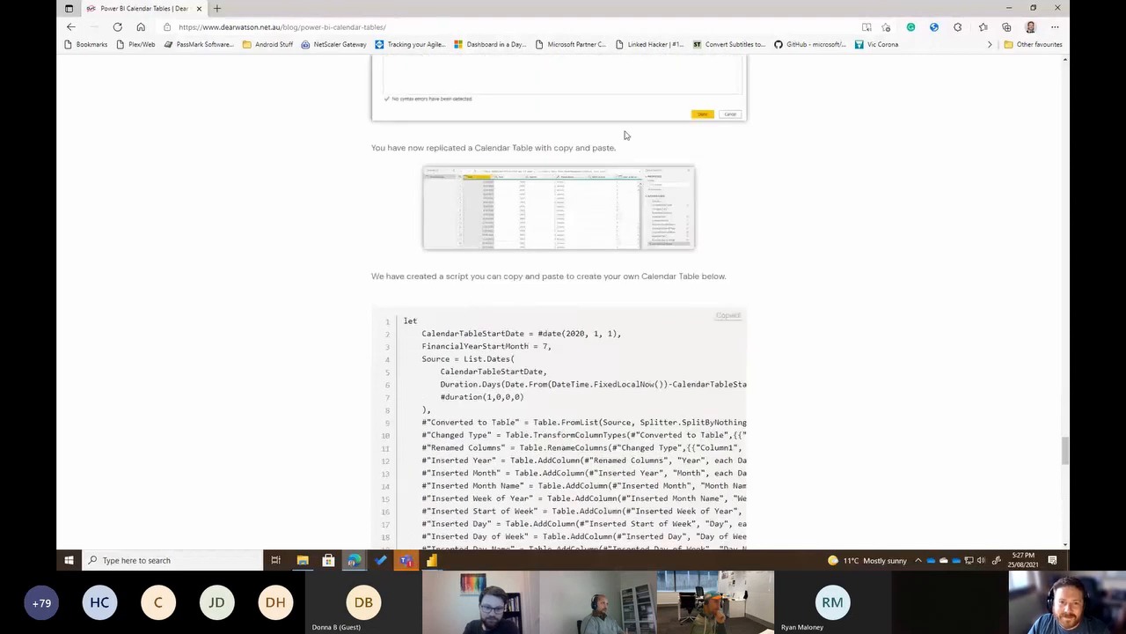
click(1012, 9)
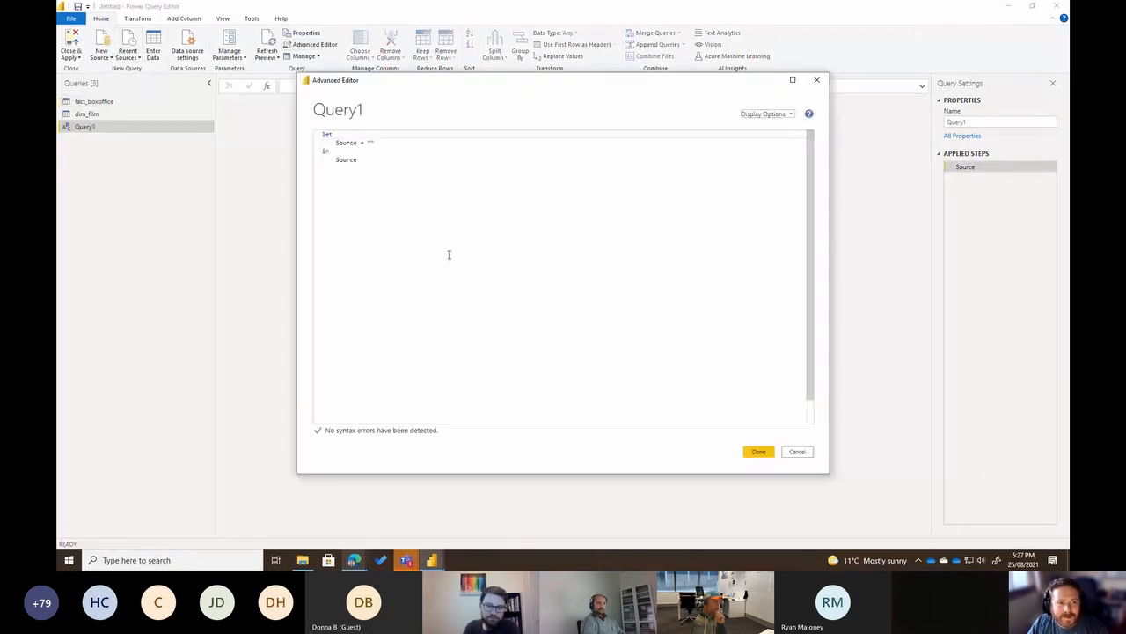
- Back in Power Query Editor, replace a blank query's code with the copied calendar table script in the Advanced Editor
key(ctrl+a)
key(ctrl+v)
scroll(530, 368, up, 10)
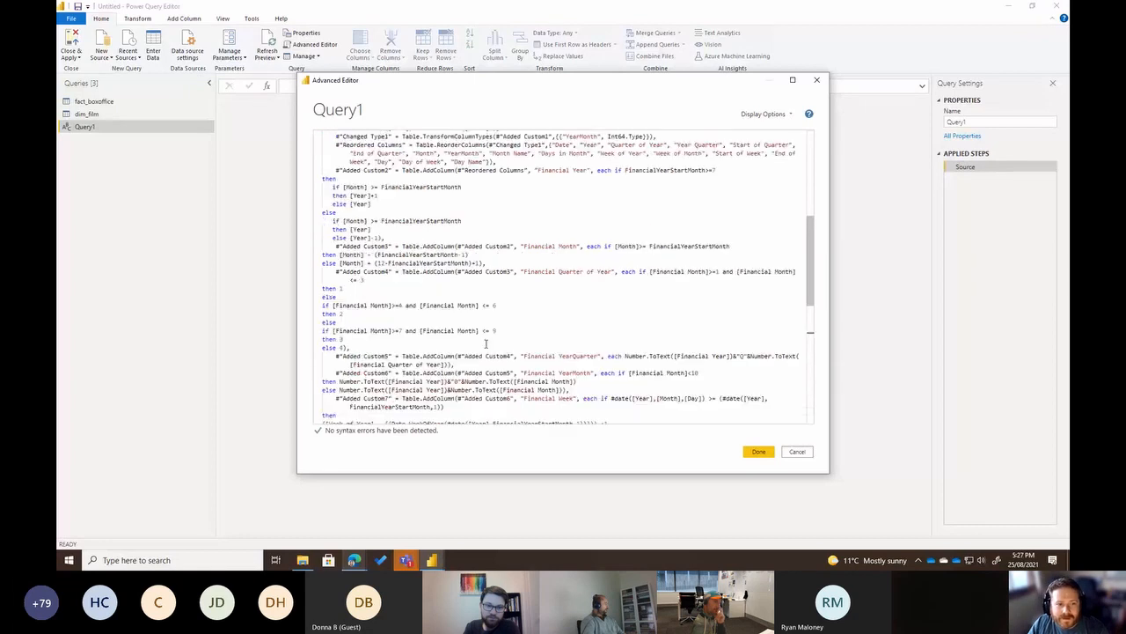
click(759, 452)
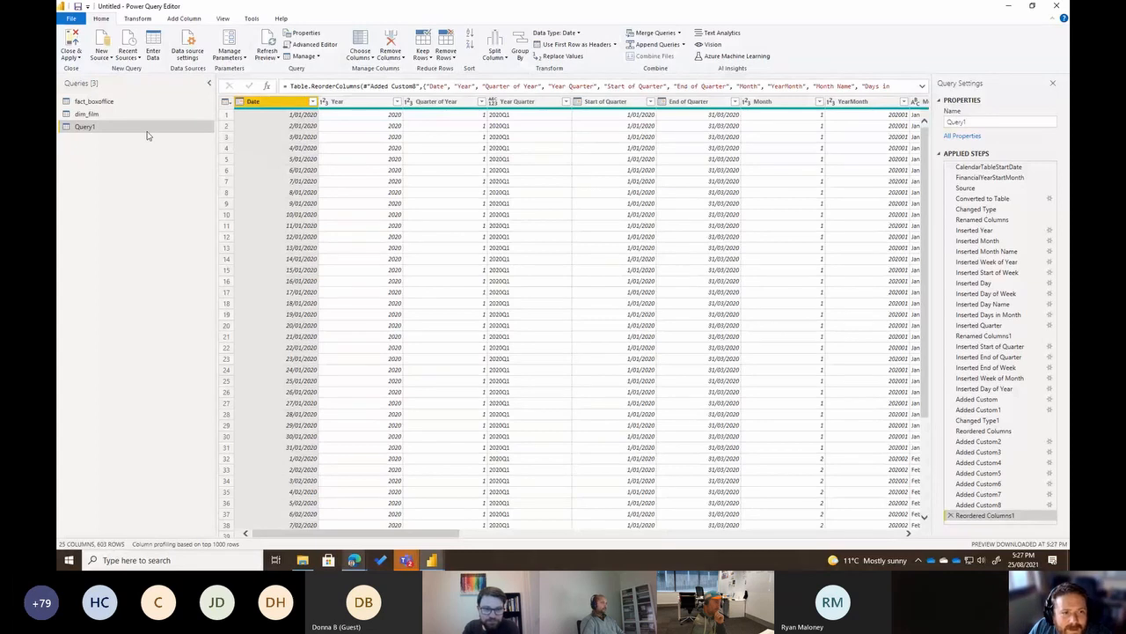
- Check the release dates in dim_film and set the CalendarTableStartDate step of Query1 to 1/01/2008
click(124, 113)
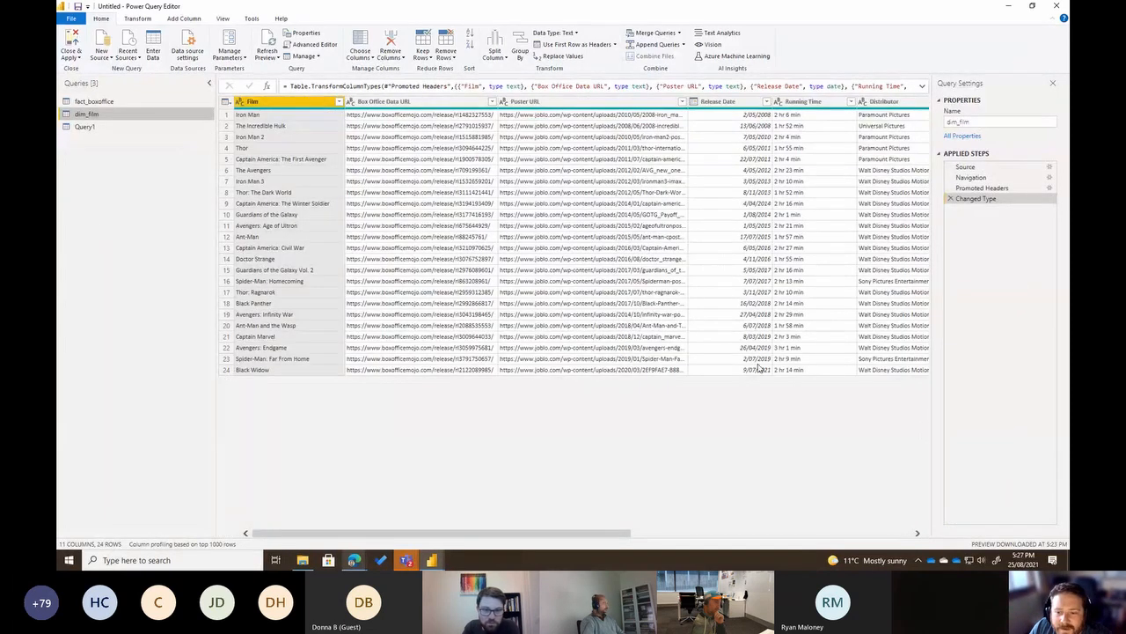
click(99, 126)
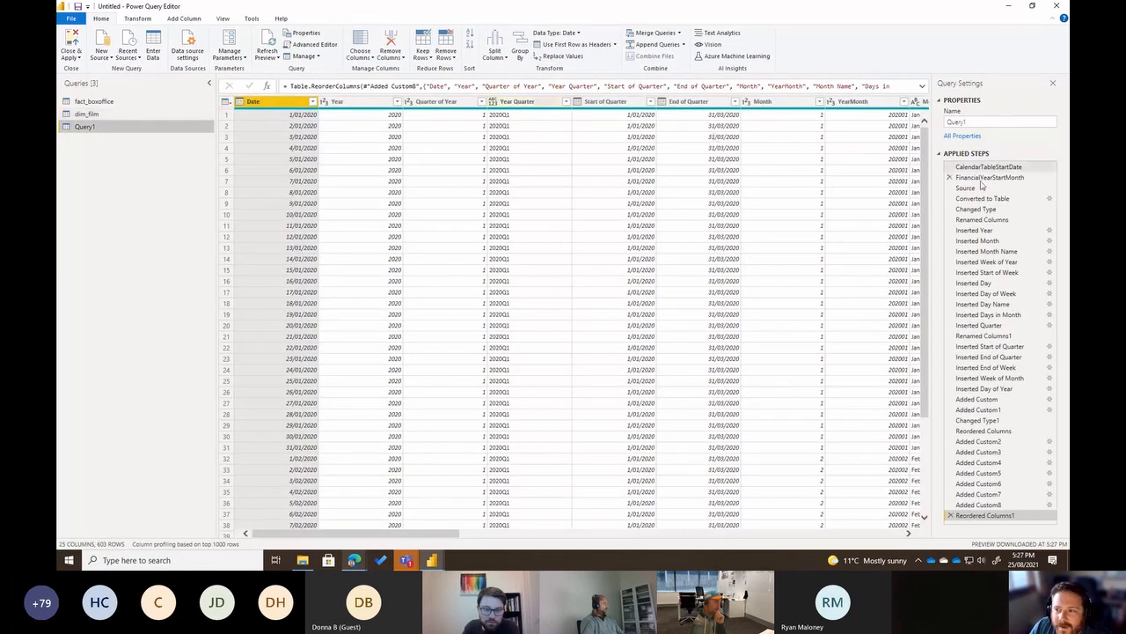
click(989, 167)
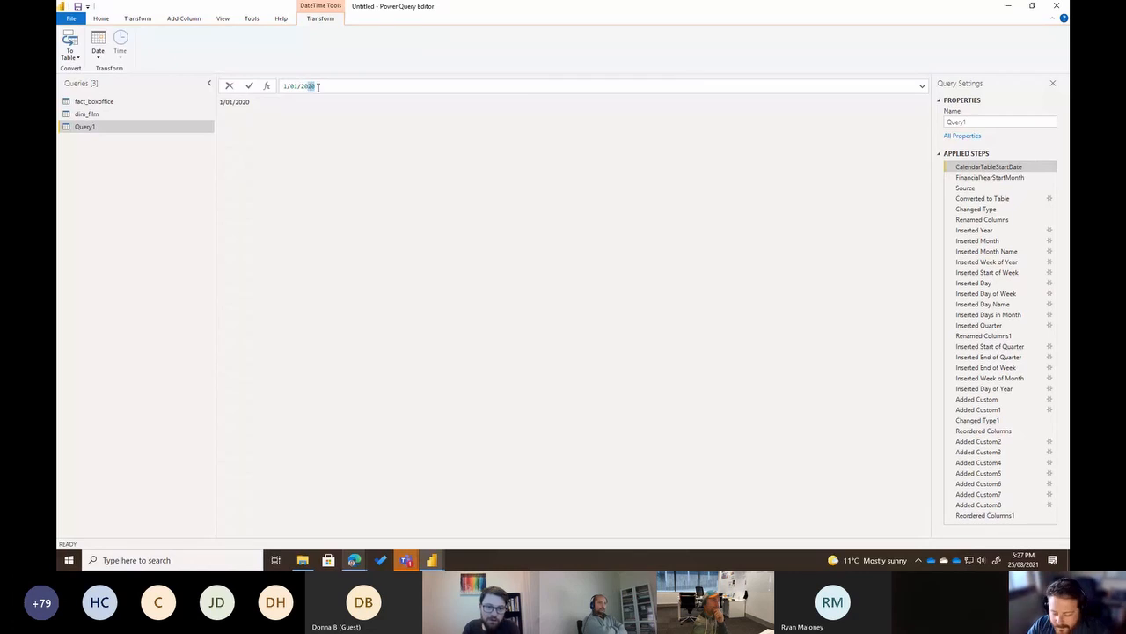
text(0)
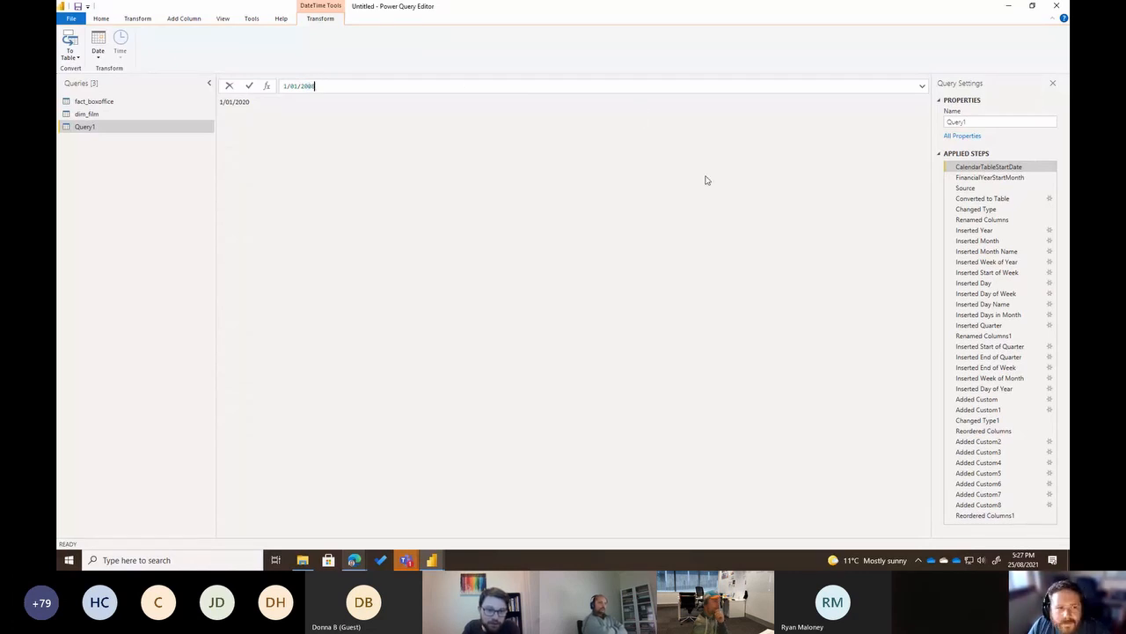
key(Return)
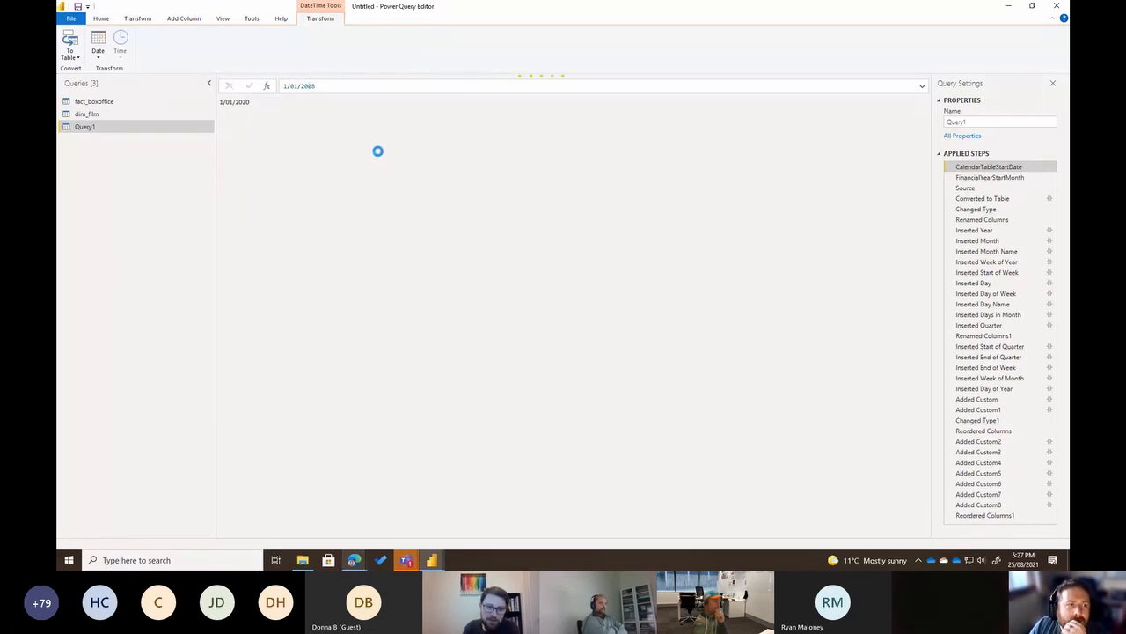
- Examine Query1's FinancialYearStartMonth, Source and Converted to Table steps and the calendar rows of its final Reordered Columns1 step
click(992, 179)
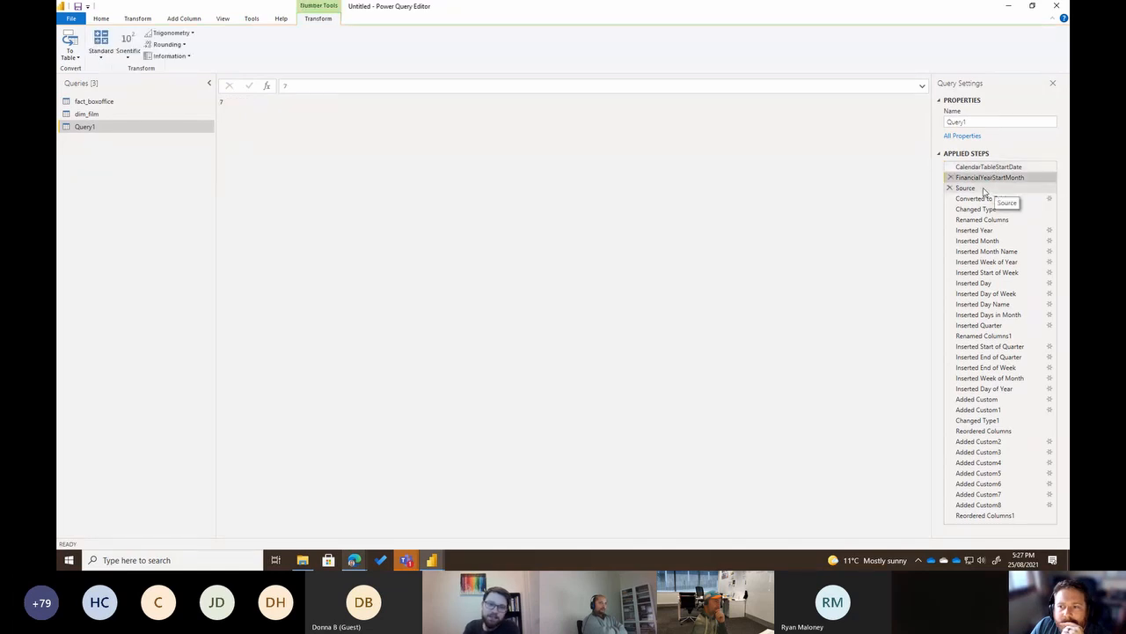
click(983, 190)
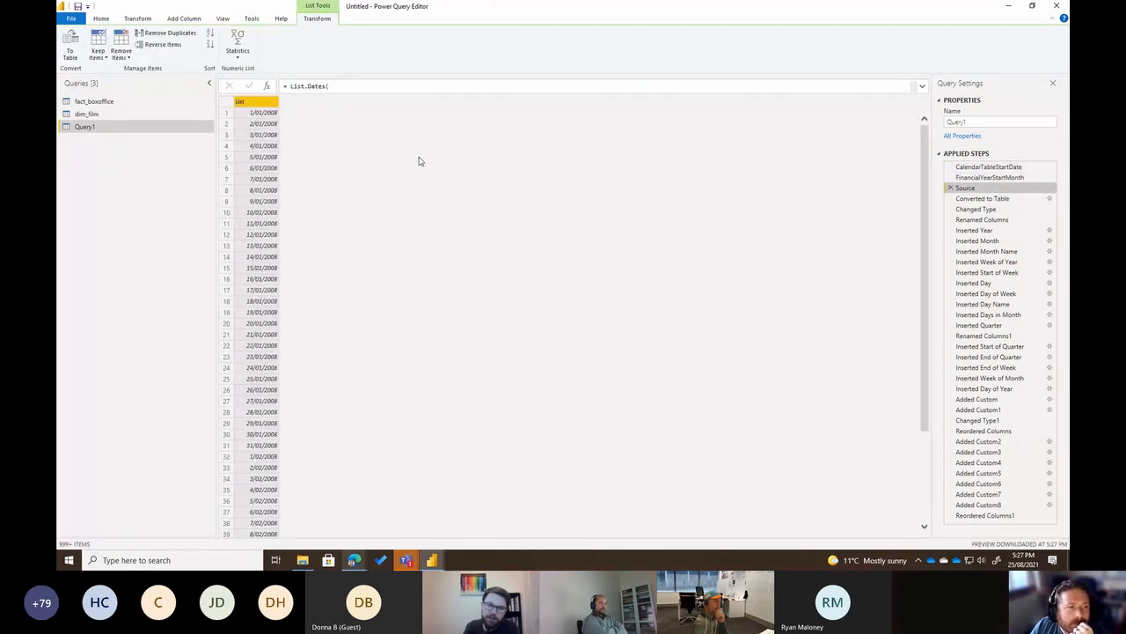
scroll(395, 329, down, 4)
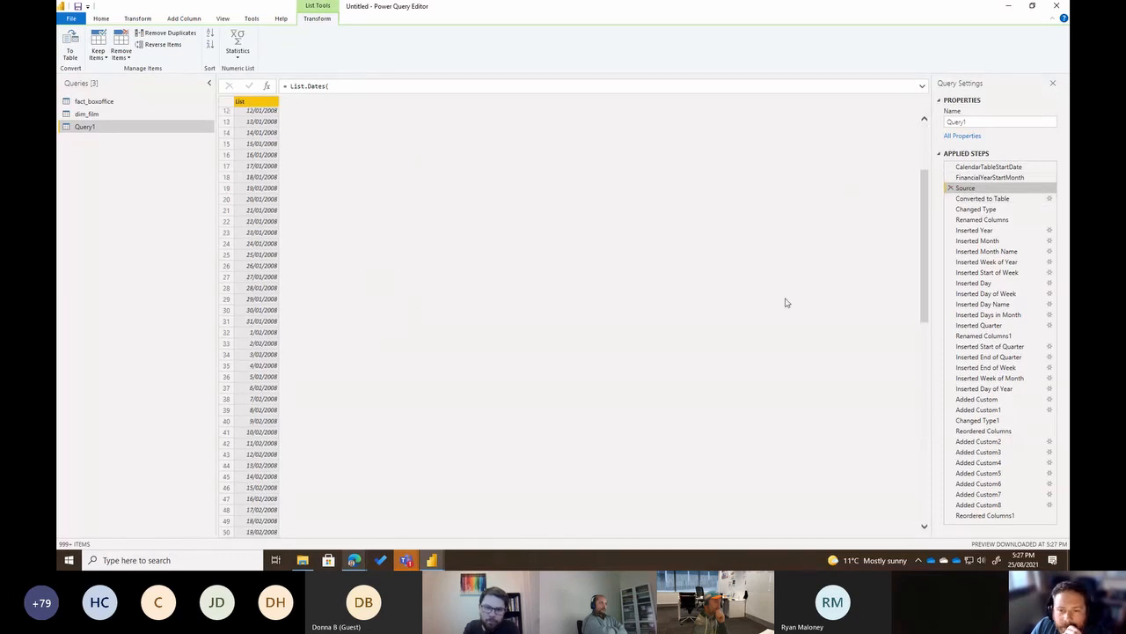
scroll(606, 325, up, 4)
click(982, 198)
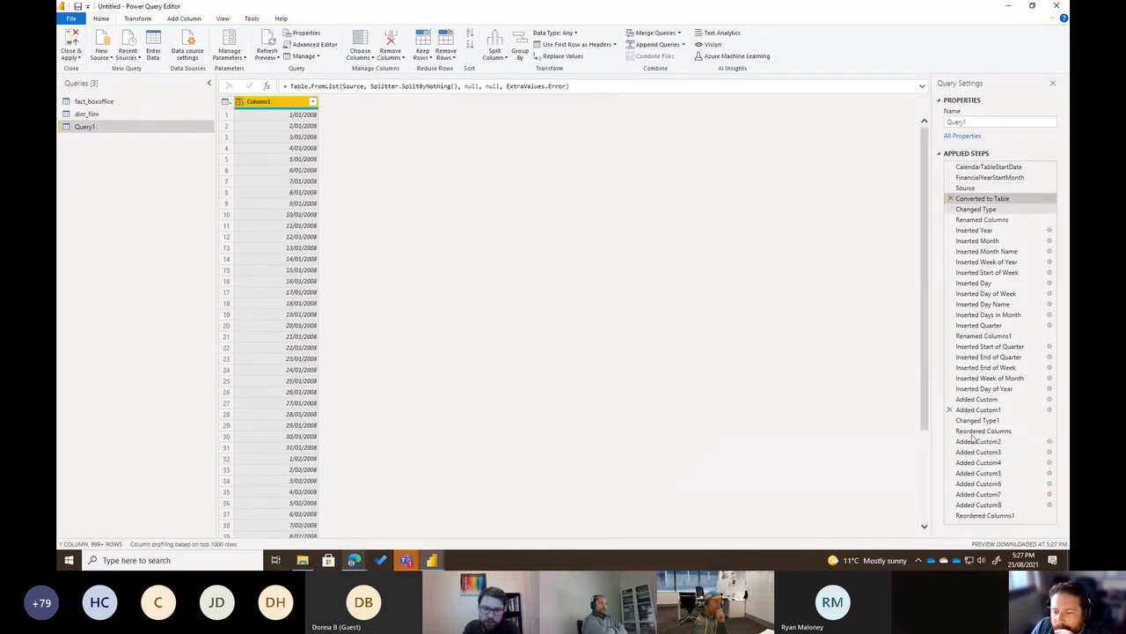
click(983, 515)
scroll(448, 339, down, 10)
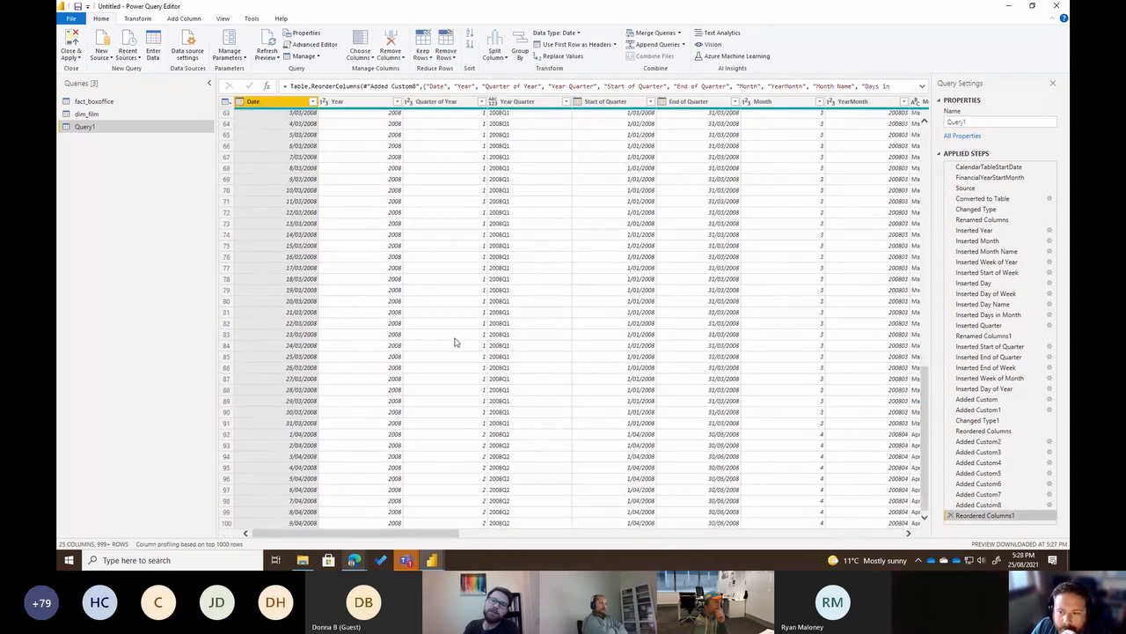
- Rename Query1 as calendar
scroll(449, 343, up, 2)
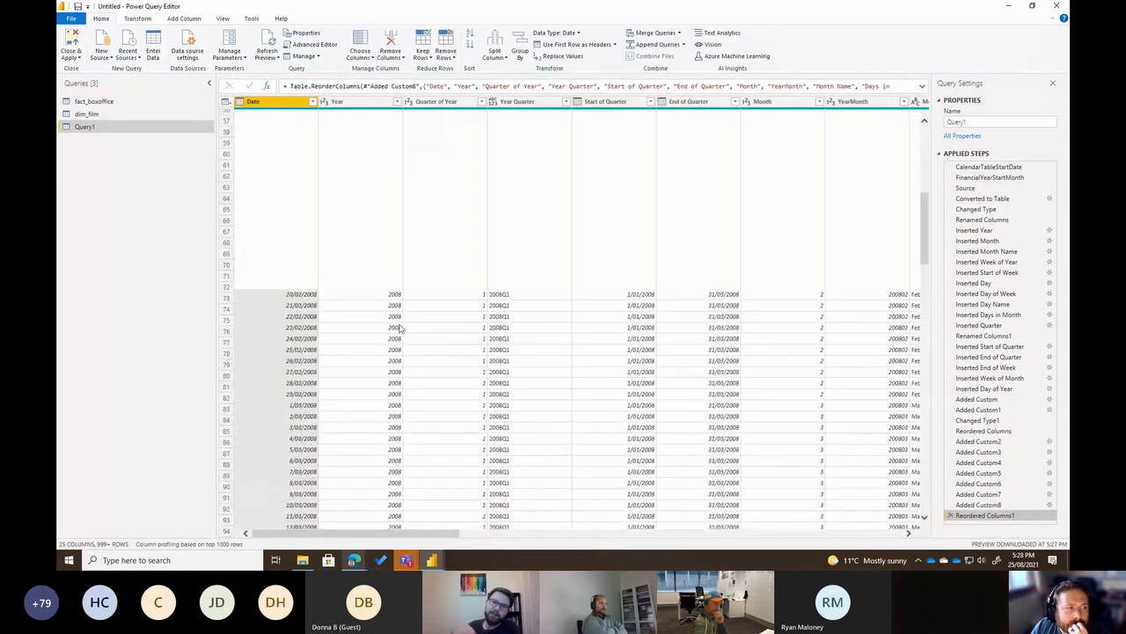
scroll(398, 328, up, 15)
double_click(1001, 121)
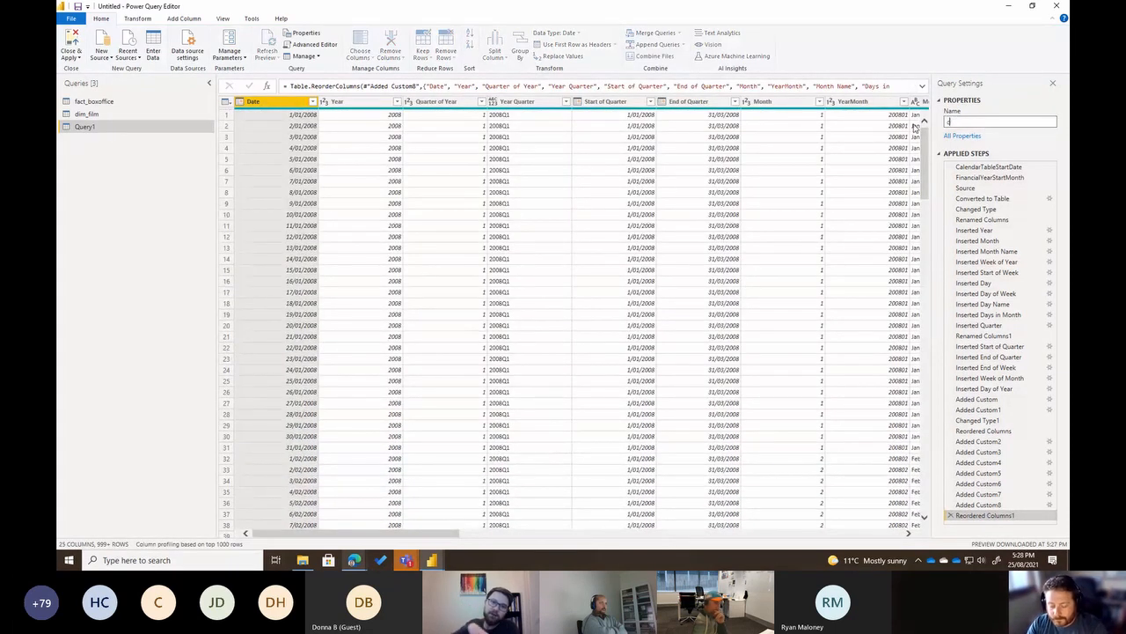
text(calendar)
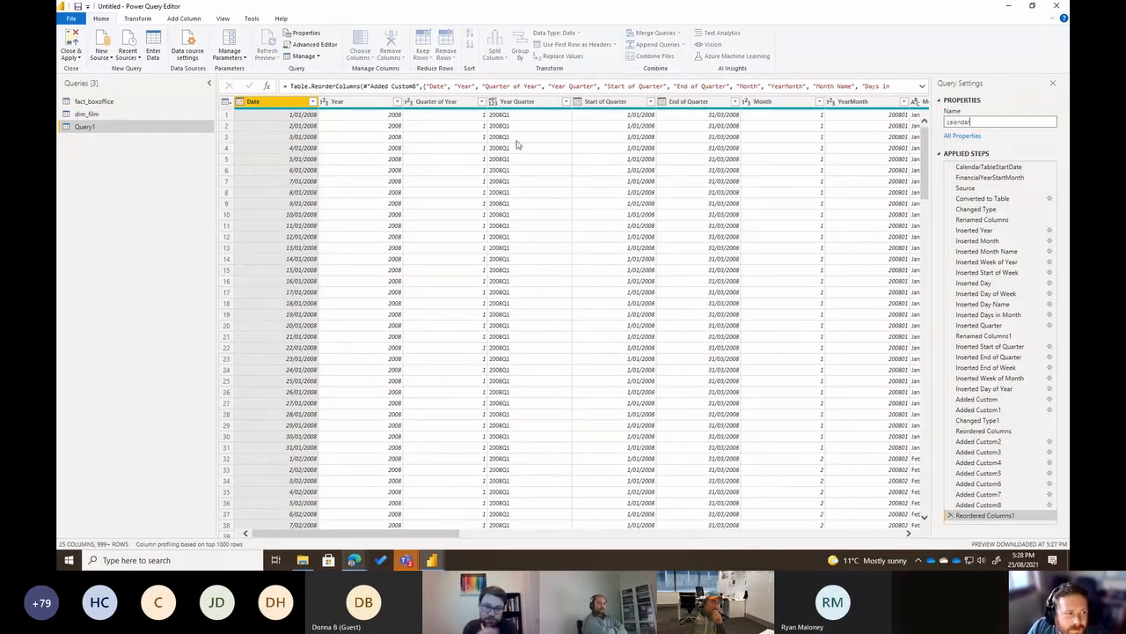
key(Return)
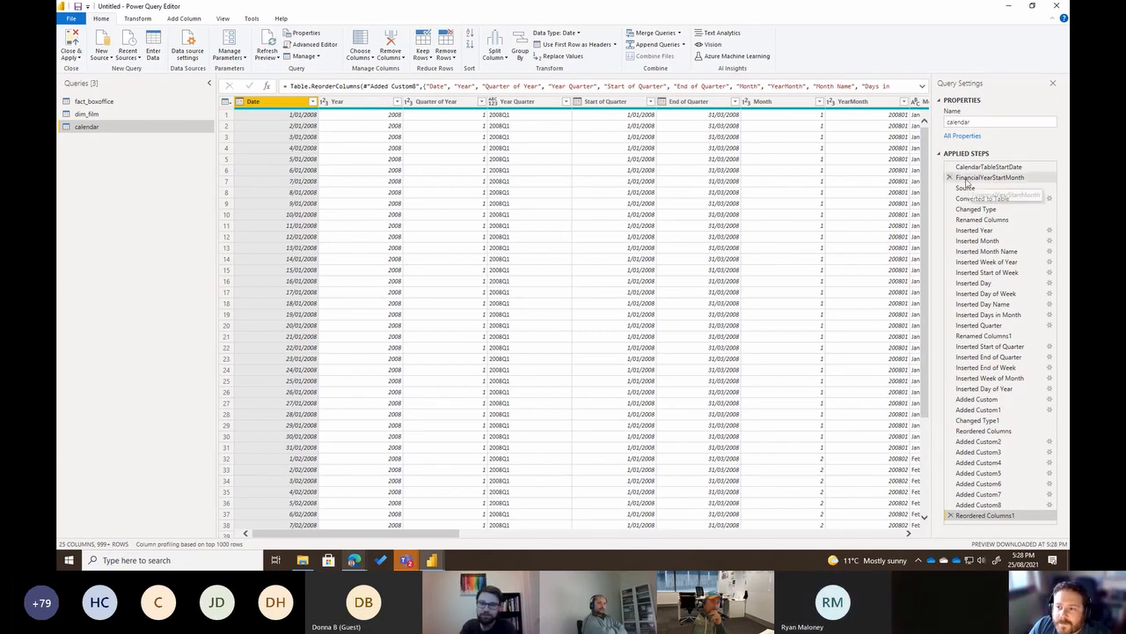
- Check the calendar's CalendarTableStartDate step, then examine the full list of values in fact_boxoffice's Date column
click(977, 166)
click(97, 114)
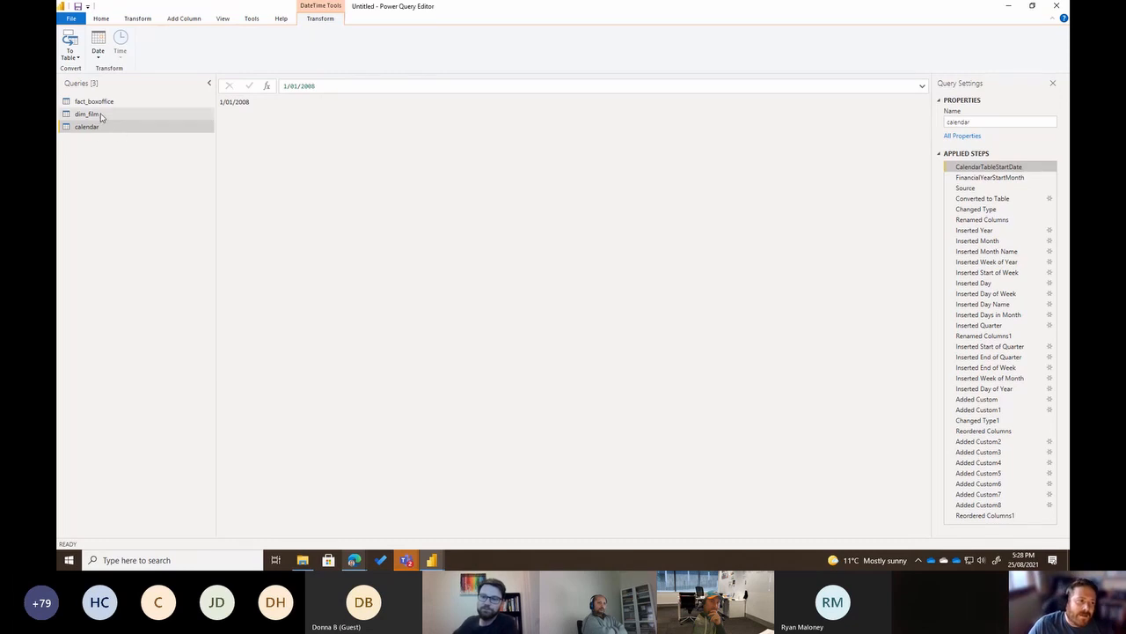
click(97, 102)
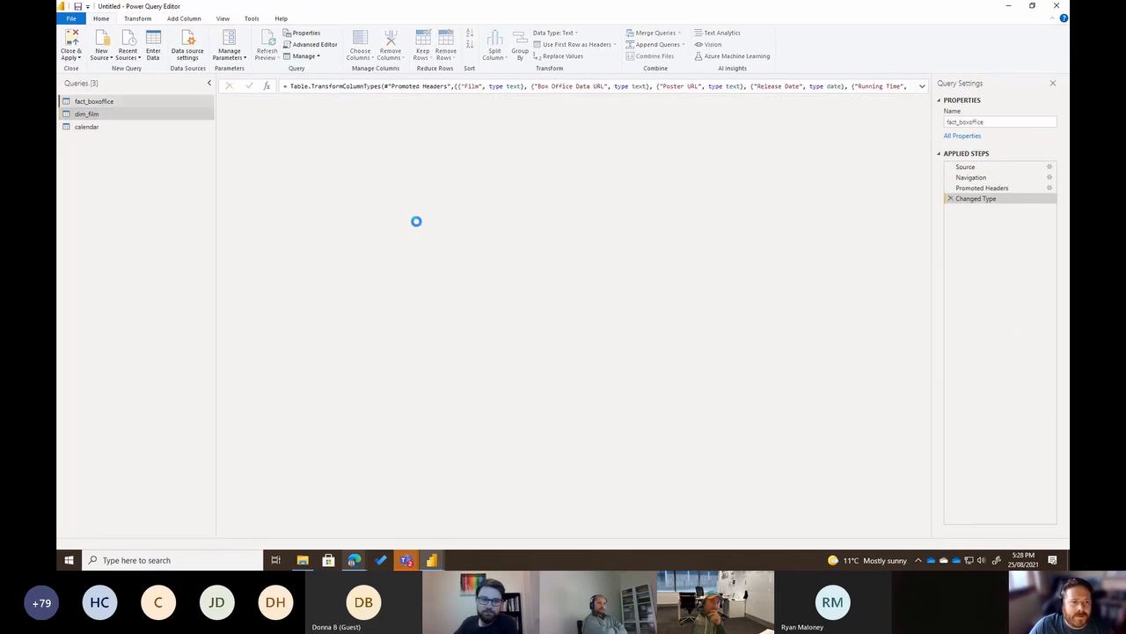
click(397, 101)
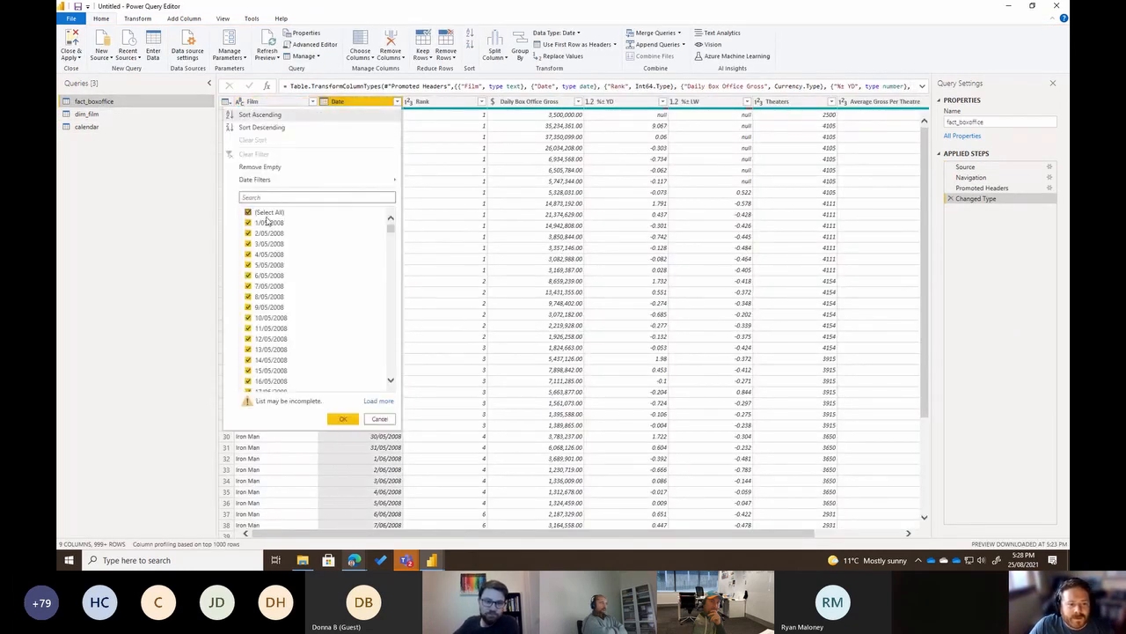
mouse_move(393, 232)
mouse_down()
mouse_move(387, 313)
mouse_move(390, 227)
mouse_up()
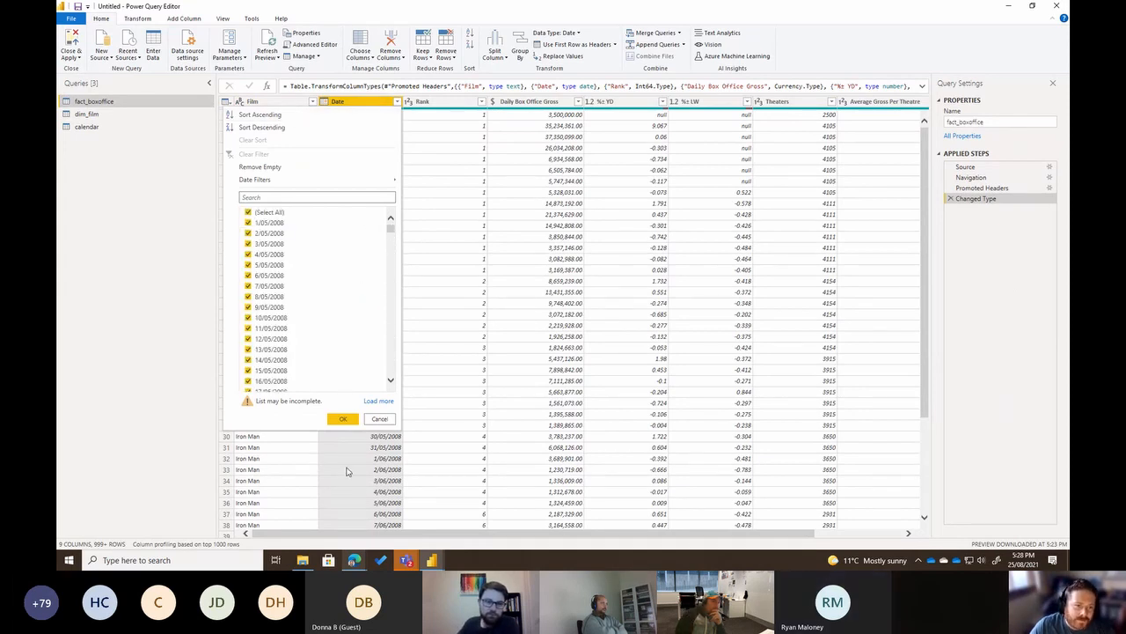
click(387, 402)
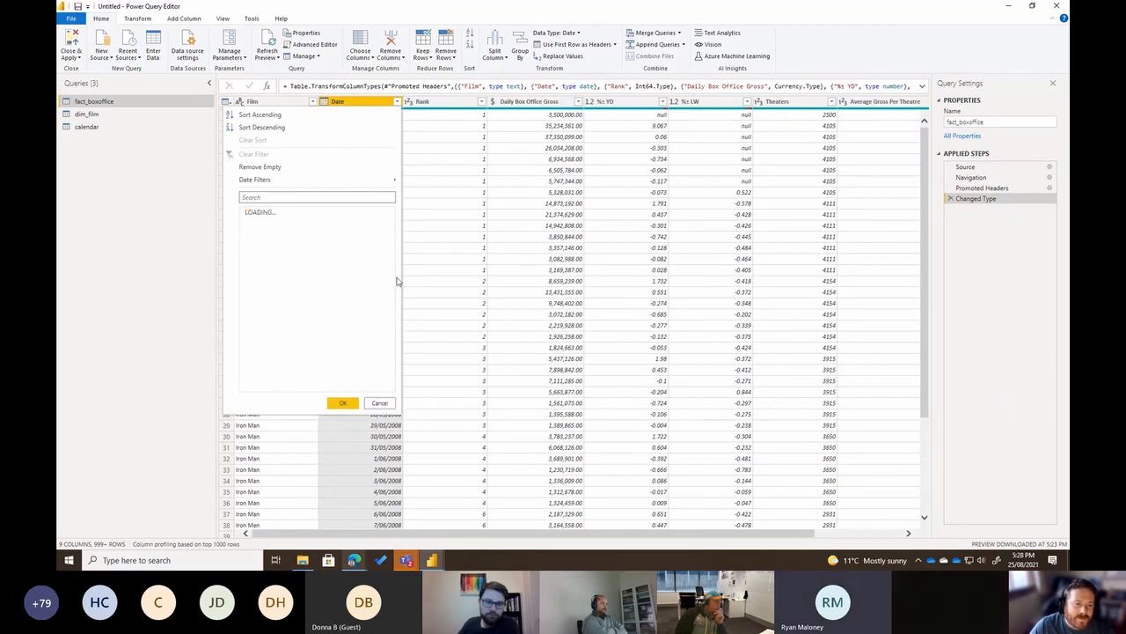
drag(390, 228, 389, 374)
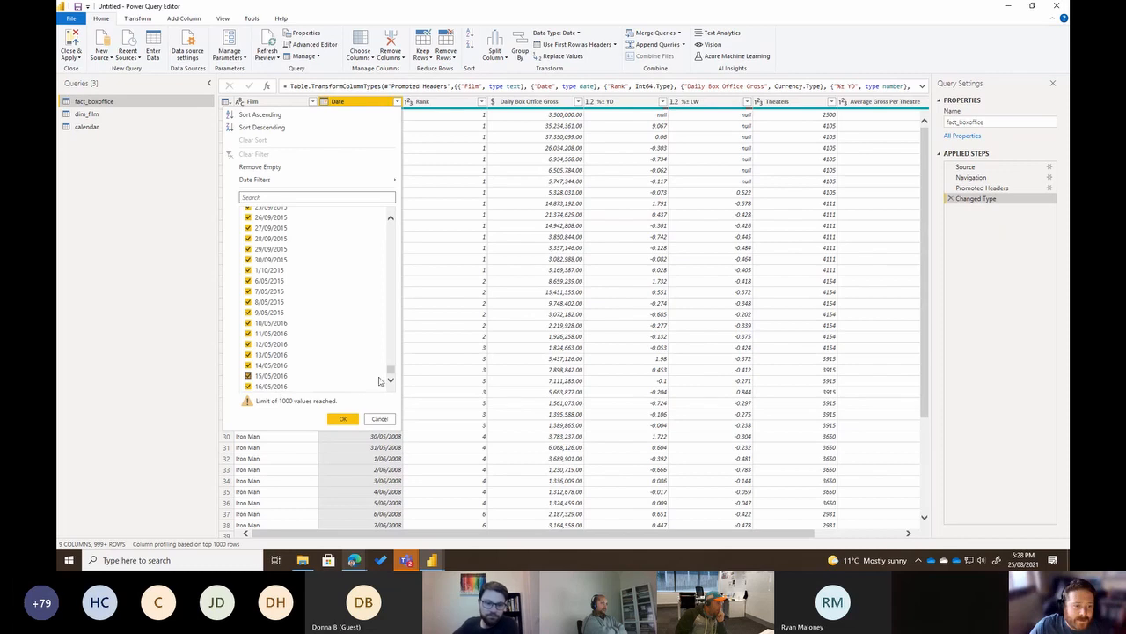
drag(389, 371, 390, 230)
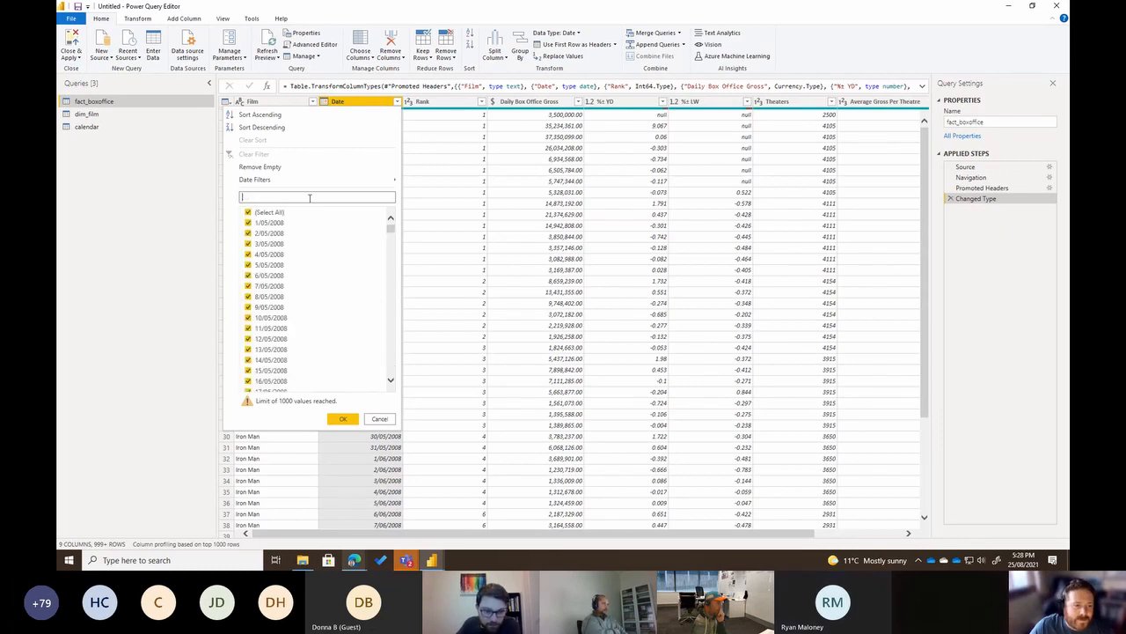
scroll(372, 311, down, 12)
click(378, 419)
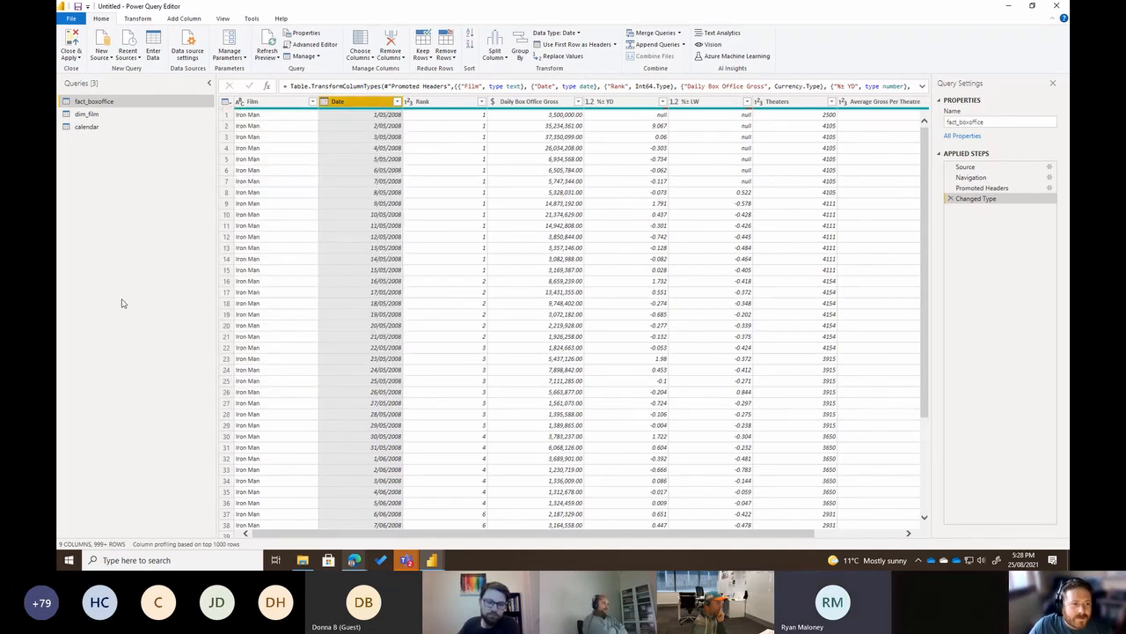
- Sort the dim_film query by Release Date in ascending order
click(99, 124)
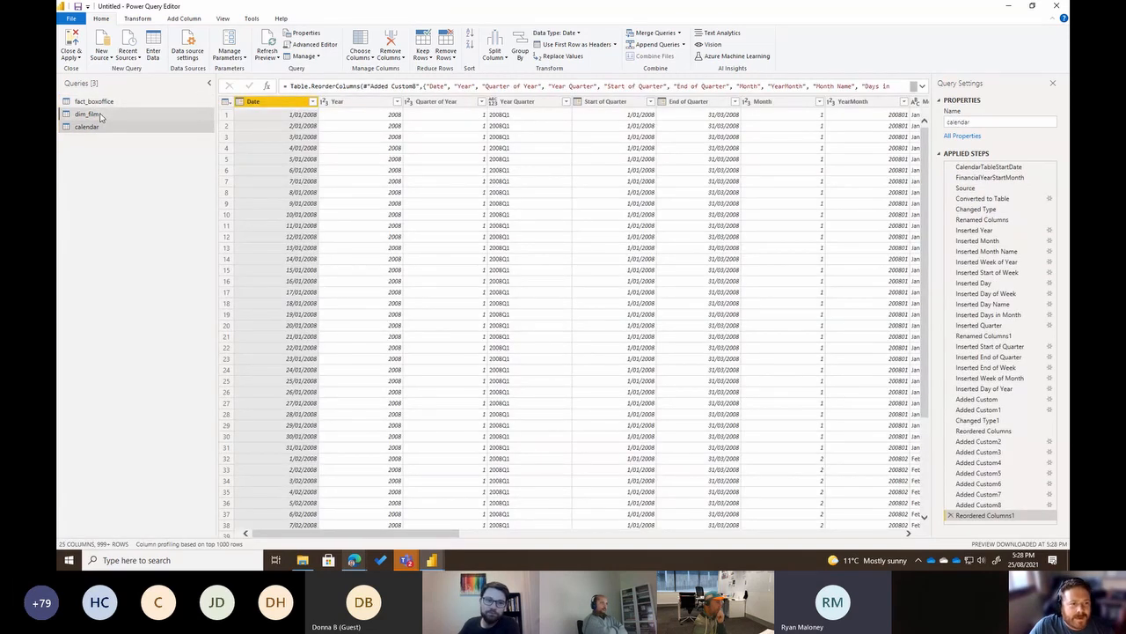
click(88, 113)
click(299, 369)
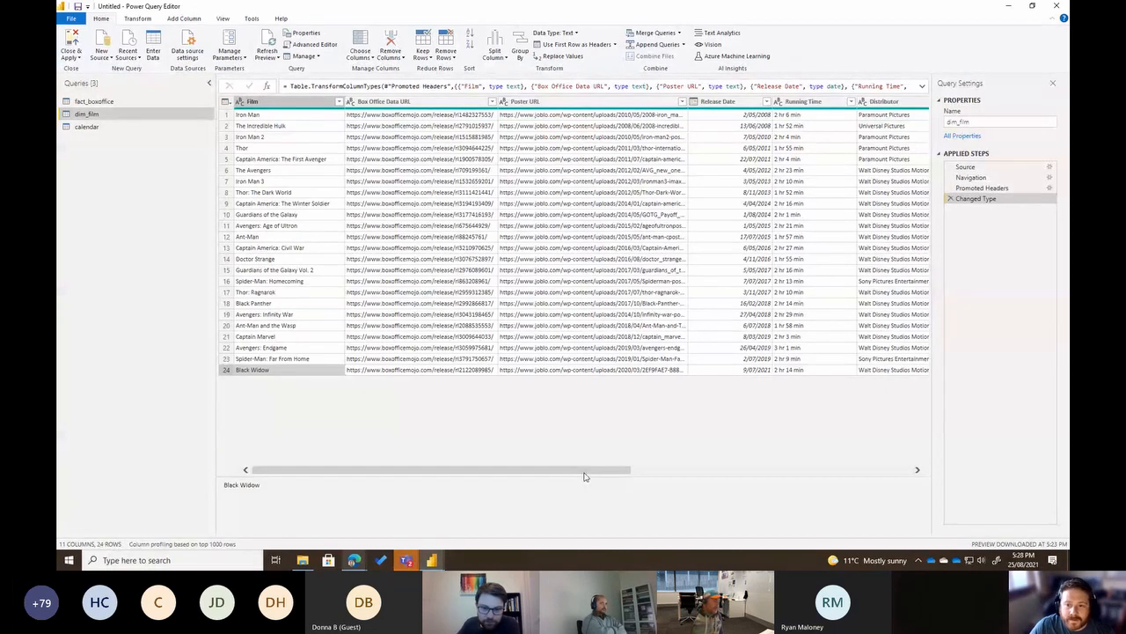
click(717, 101)
click(766, 102)
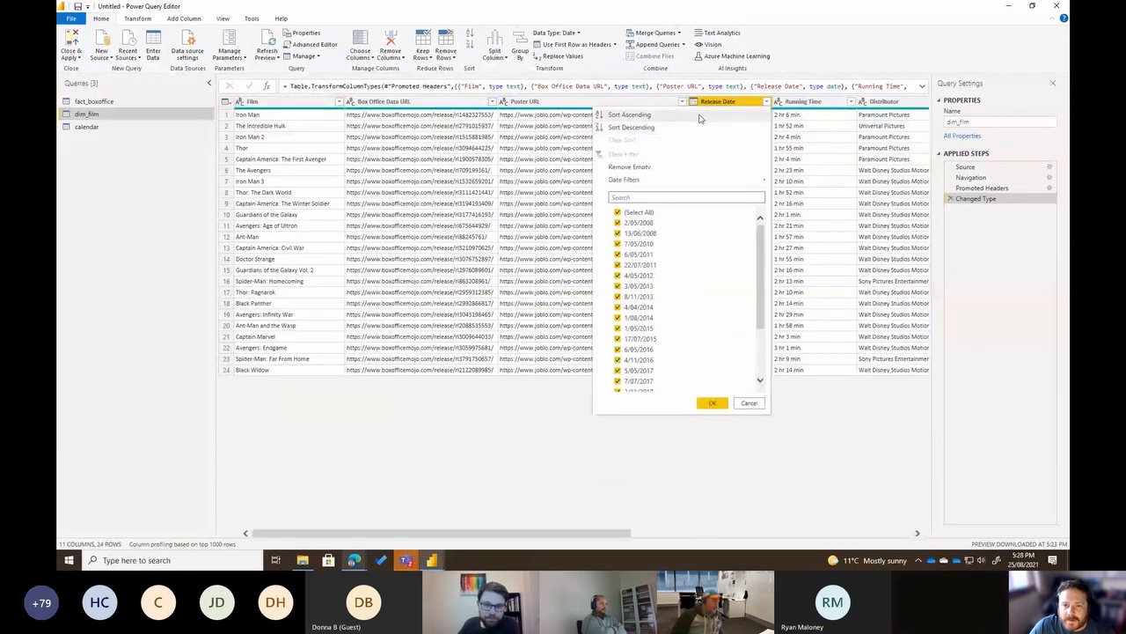
click(630, 115)
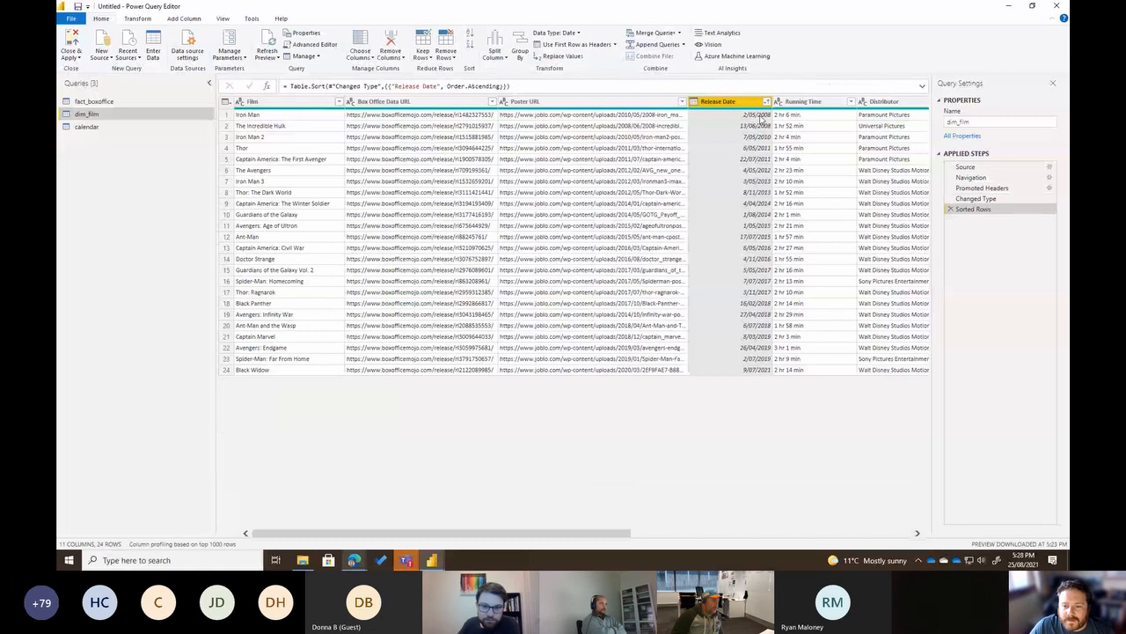
- Review the calendar query's columns, then close Power Query Editor and apply the pending changes
click(86, 127)
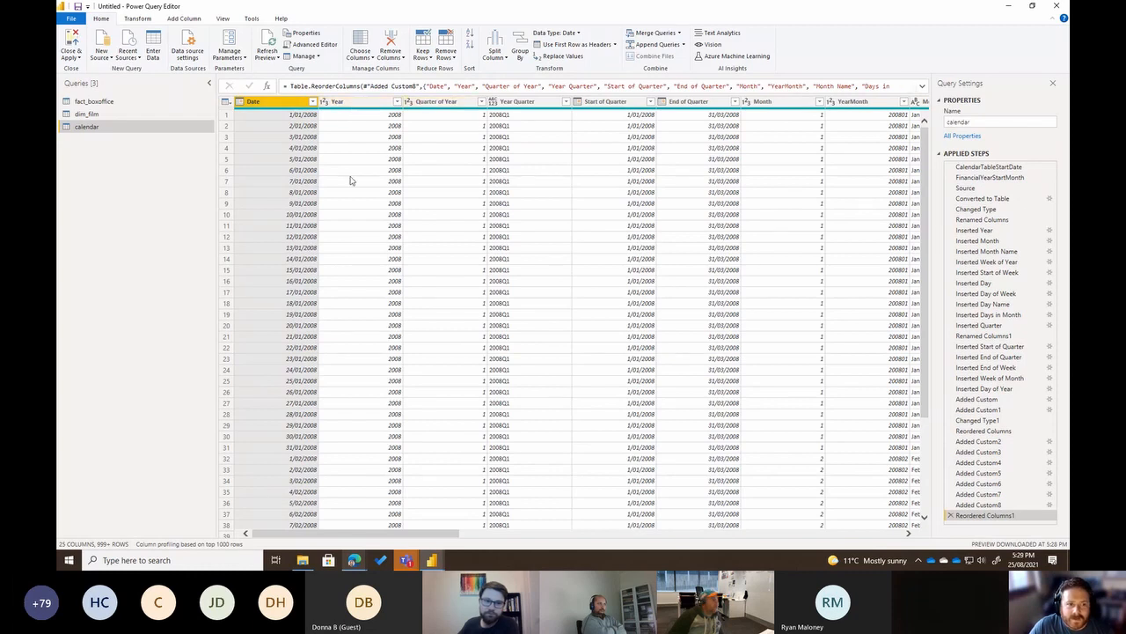
drag(459, 530, 647, 533)
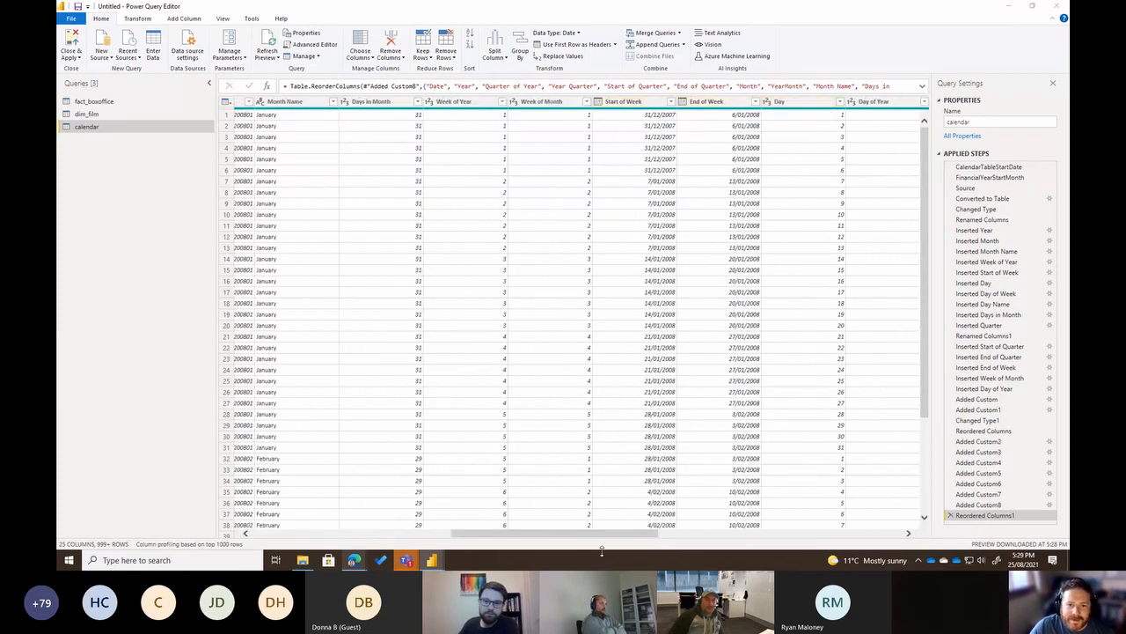
drag(598, 538, 370, 531)
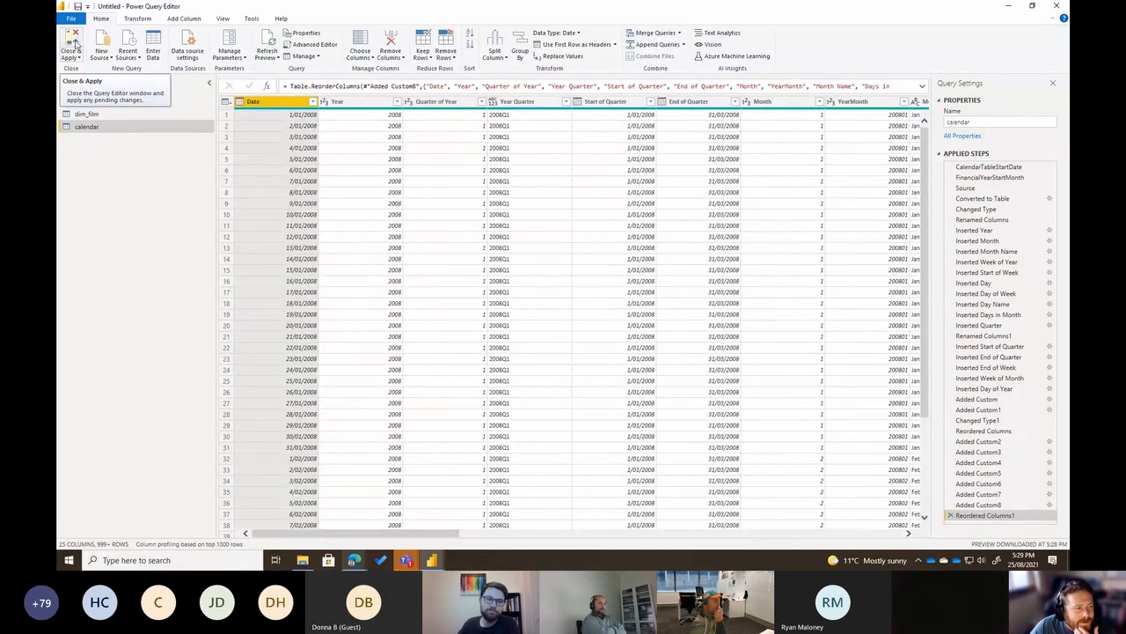
click(74, 42)
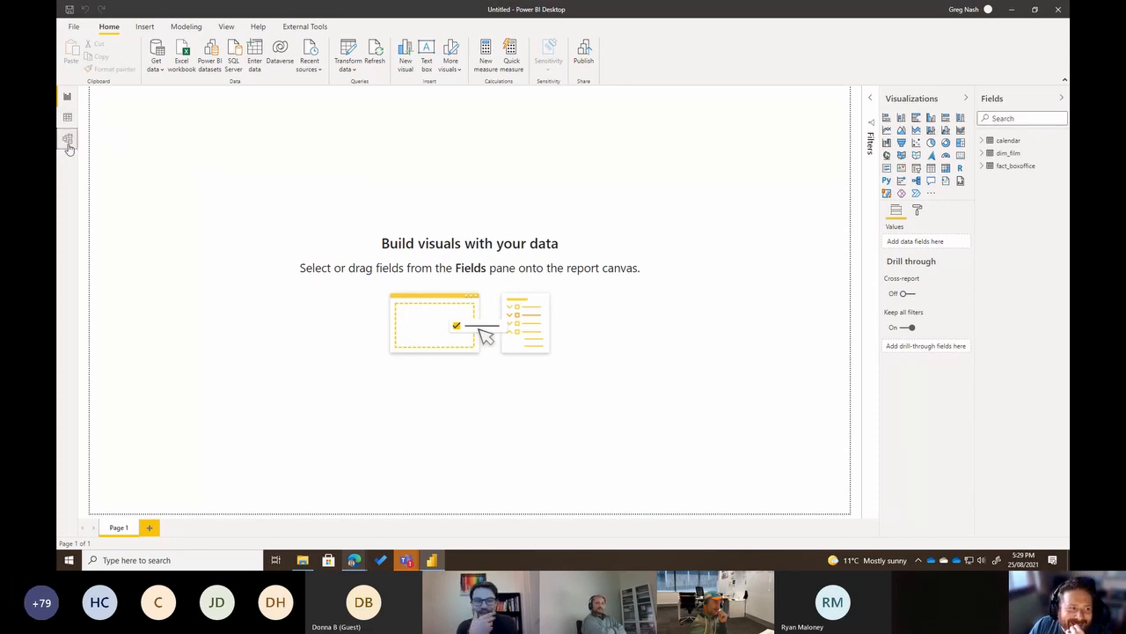
- Show the data model diagram, move the fact_boxoffice table slightly up, and collapse the Properties and Fields panes
click(68, 139)
drag(624, 291, 624, 259)
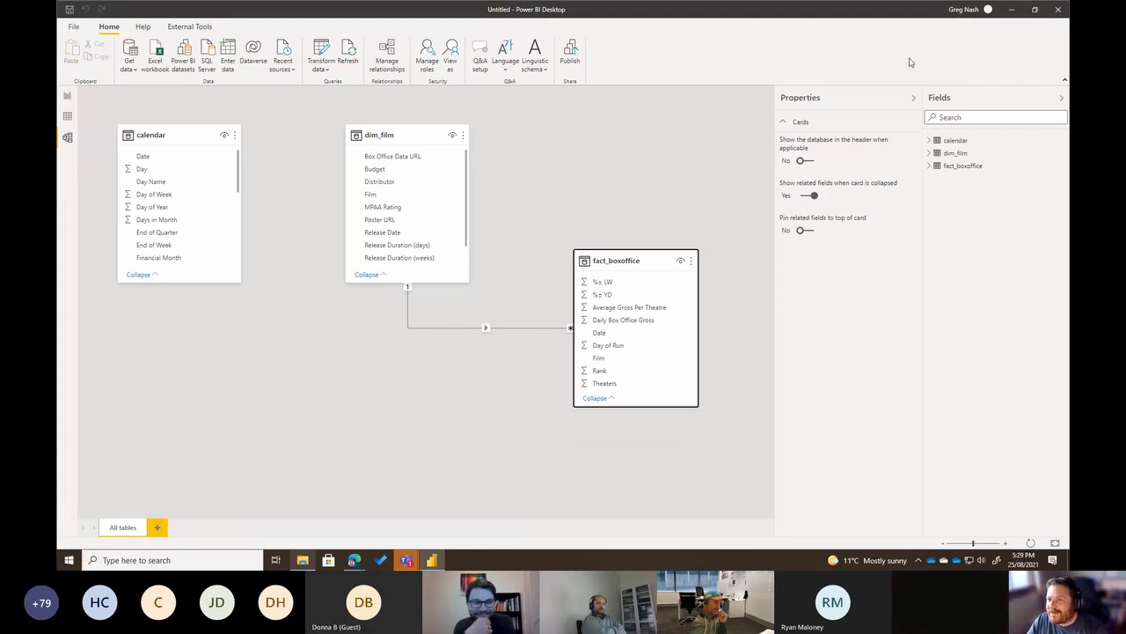
click(914, 98)
click(1061, 97)
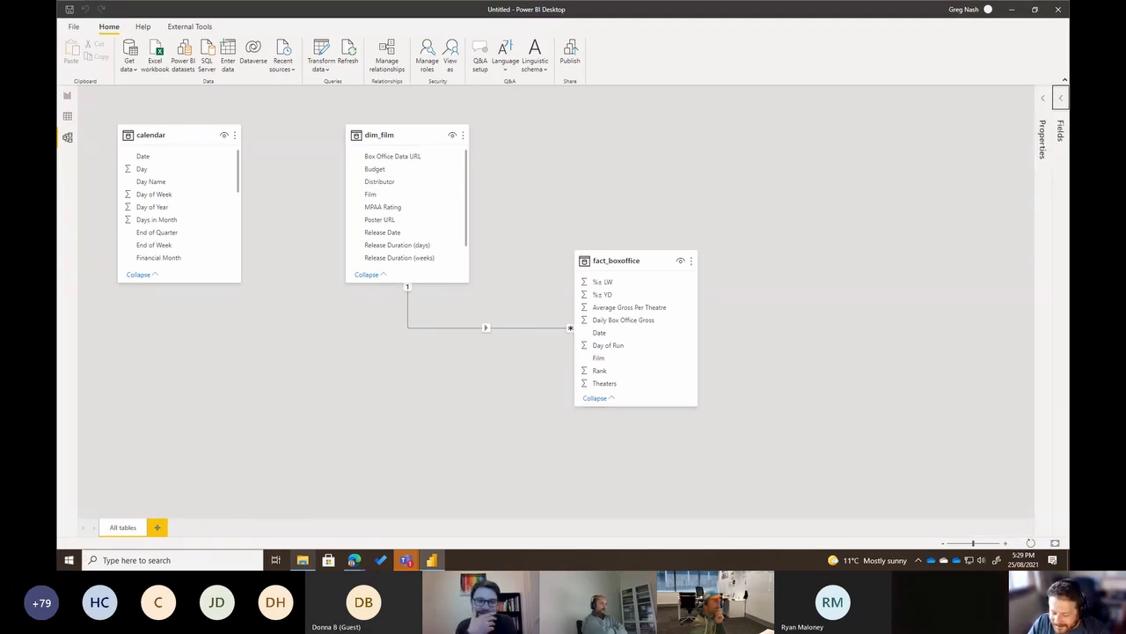
key(super)
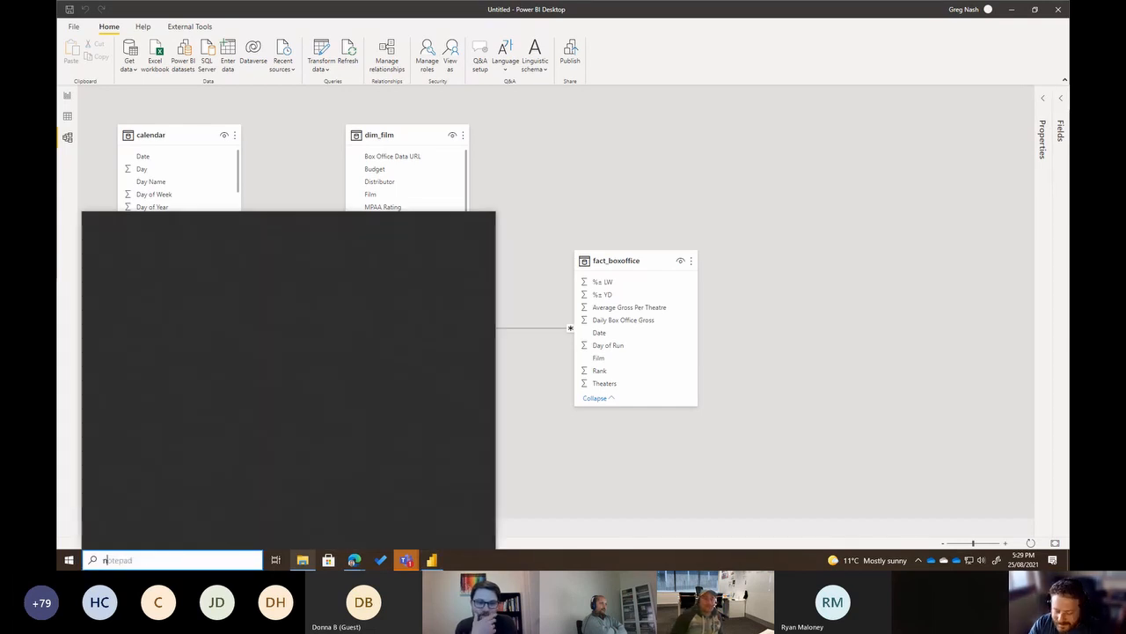
text(note)
key(Return)
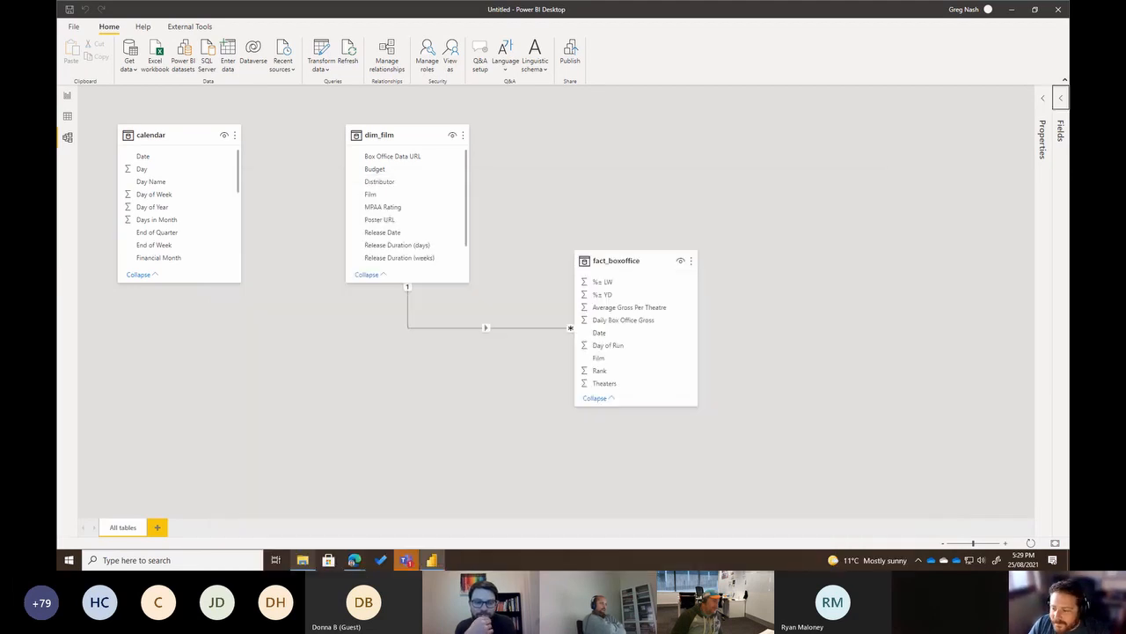
click(897, 182)
- Switch to OneNote for Windows 10
key(super)
text(onenote)
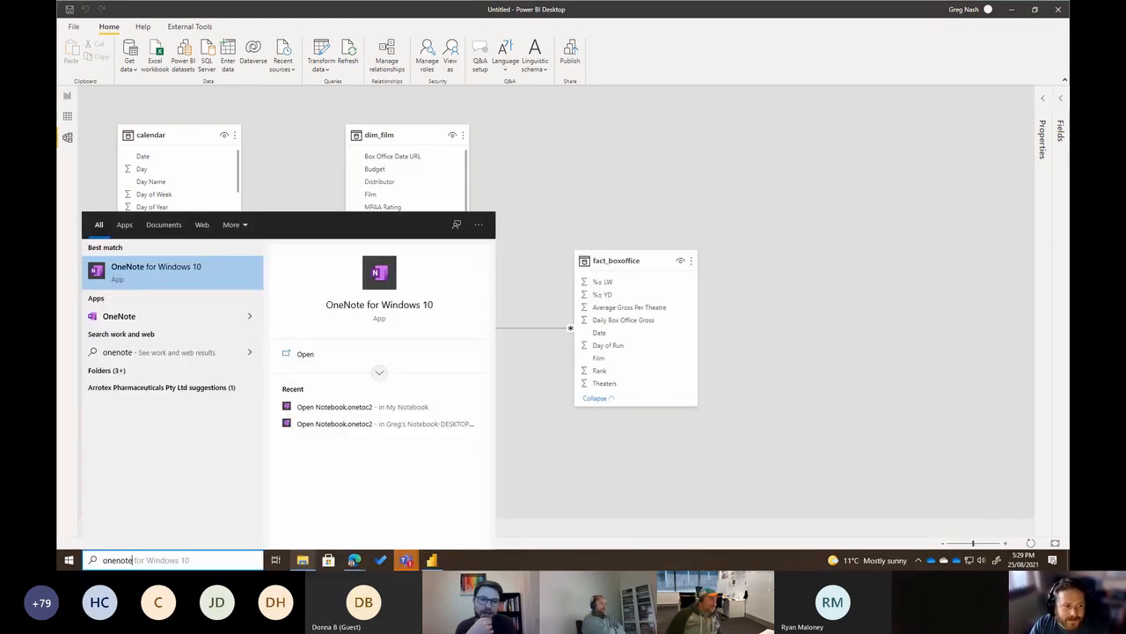
key(Return)
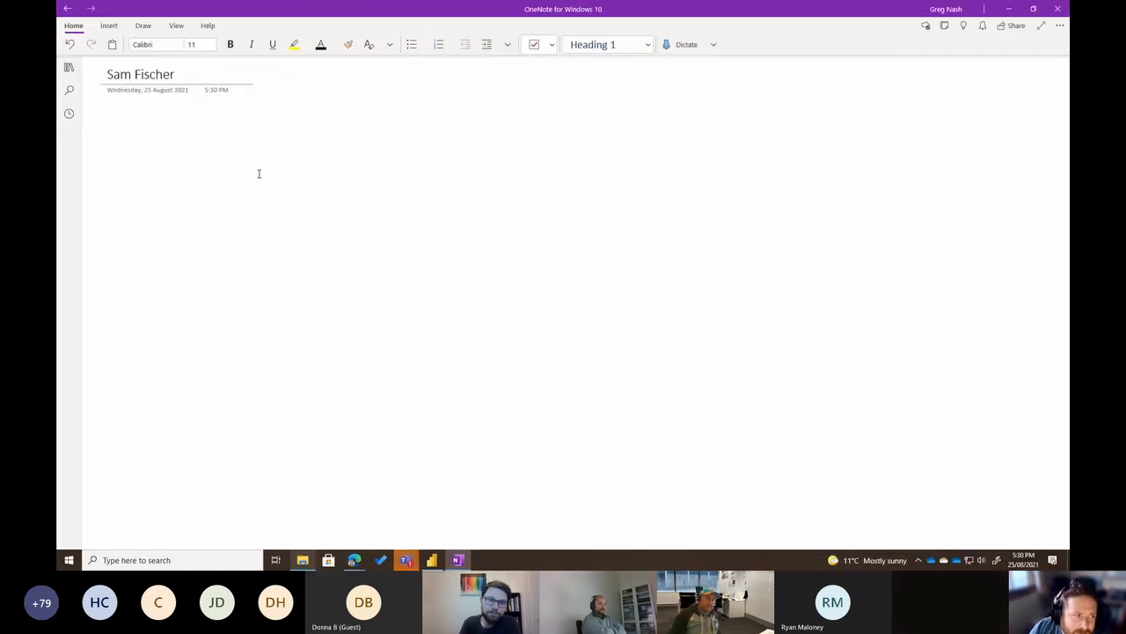
- With the black pen, sketch a large rectangular report page outline on the blank note and divide it with a horizontal line
click(142, 26)
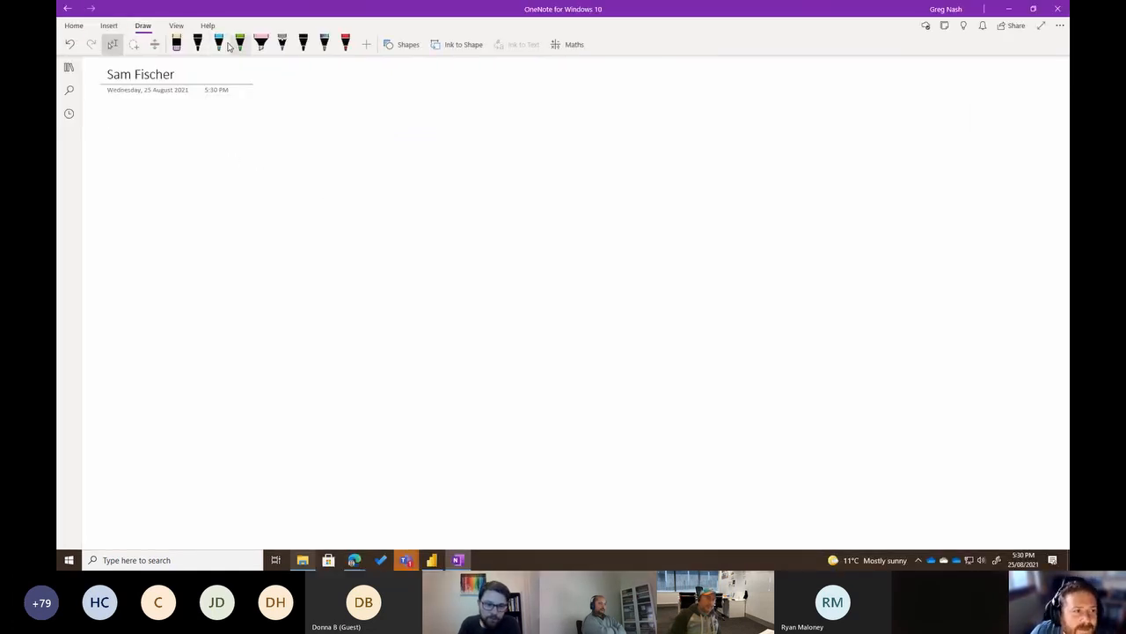
click(198, 41)
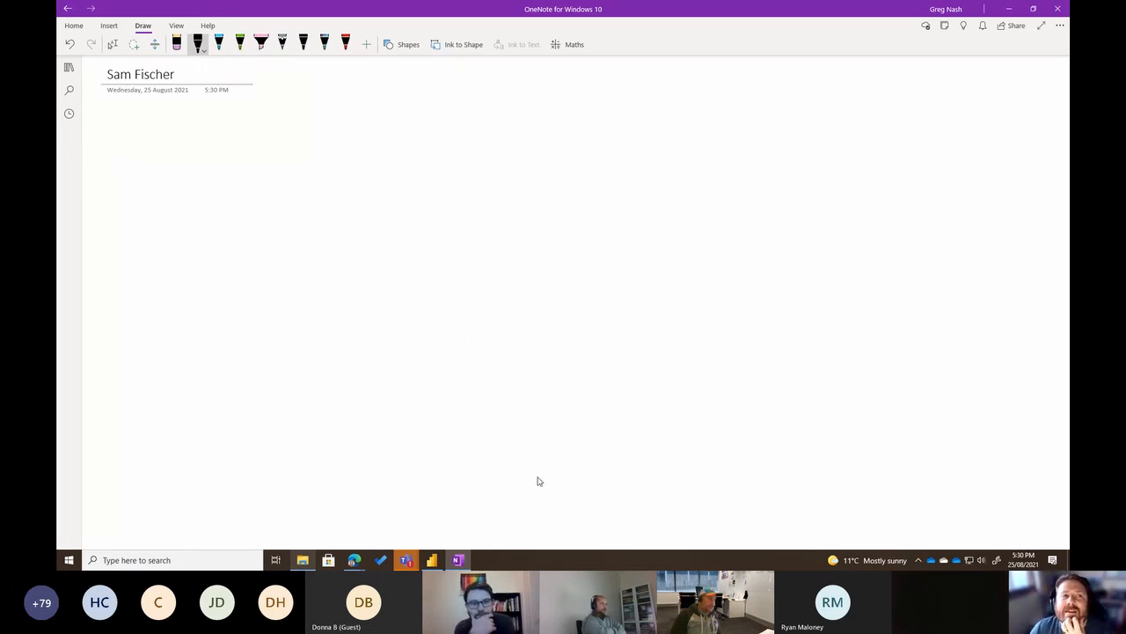
drag(186, 151, 183, 377)
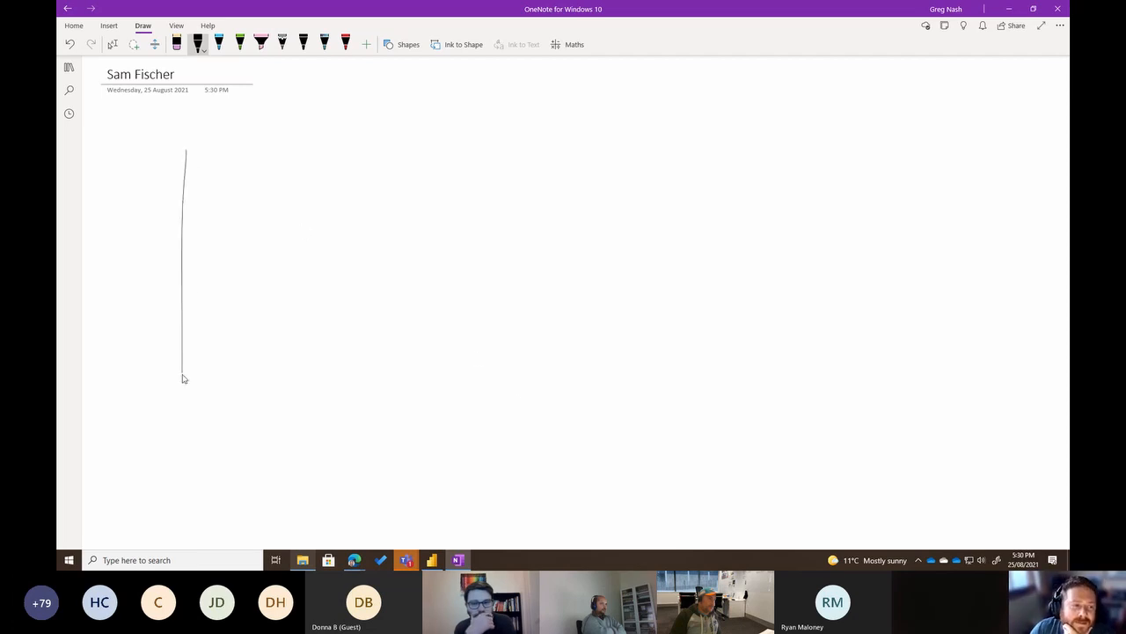
mouse_move(187, 150)
mouse_down()
mouse_move(550, 163)
mouse_move(565, 358)
mouse_up()
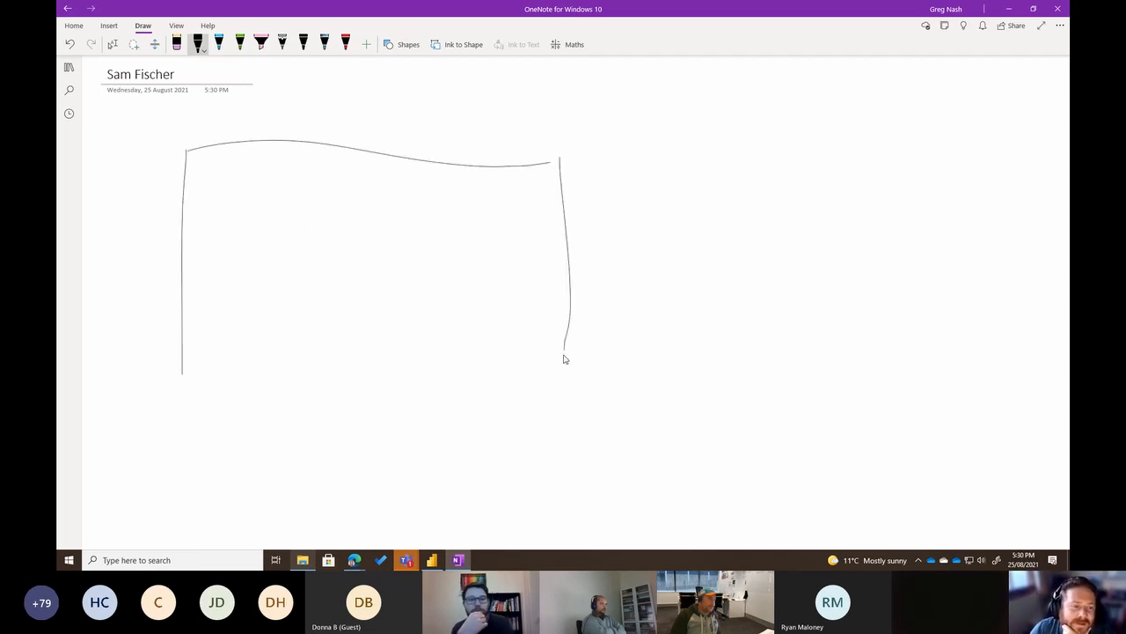
drag(181, 384, 567, 392)
drag(195, 271, 525, 279)
- Sketch two small slicer boxes in the page outline's upper-right corner and a large image box in its upper-left area
mouse_move(416, 170)
mouse_down()
mouse_move(431, 185)
mouse_move(420, 176)
mouse_move(499, 180)
mouse_move(459, 172)
mouse_up()
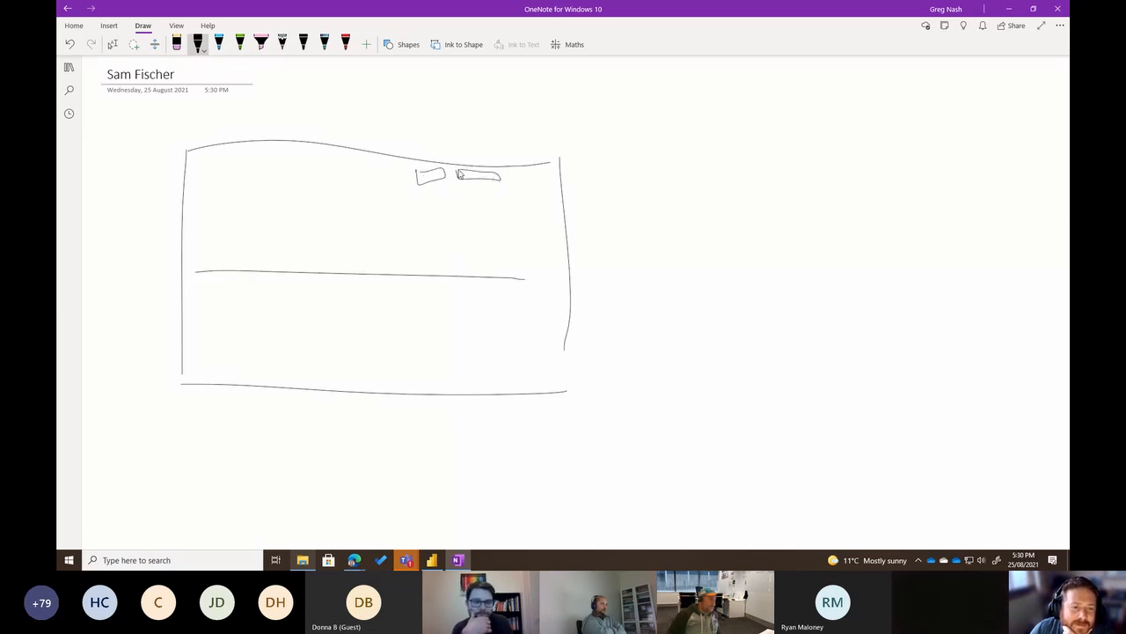
click(428, 175)
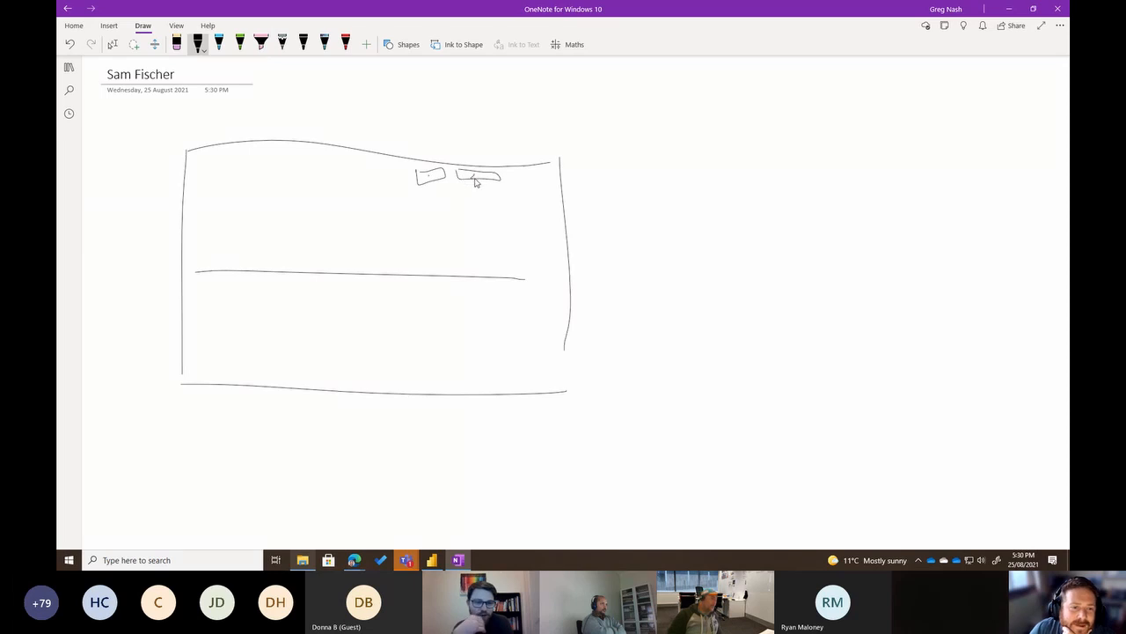
mouse_move(235, 171)
mouse_down()
mouse_move(201, 174)
mouse_move(278, 259)
mouse_move(248, 172)
mouse_up()
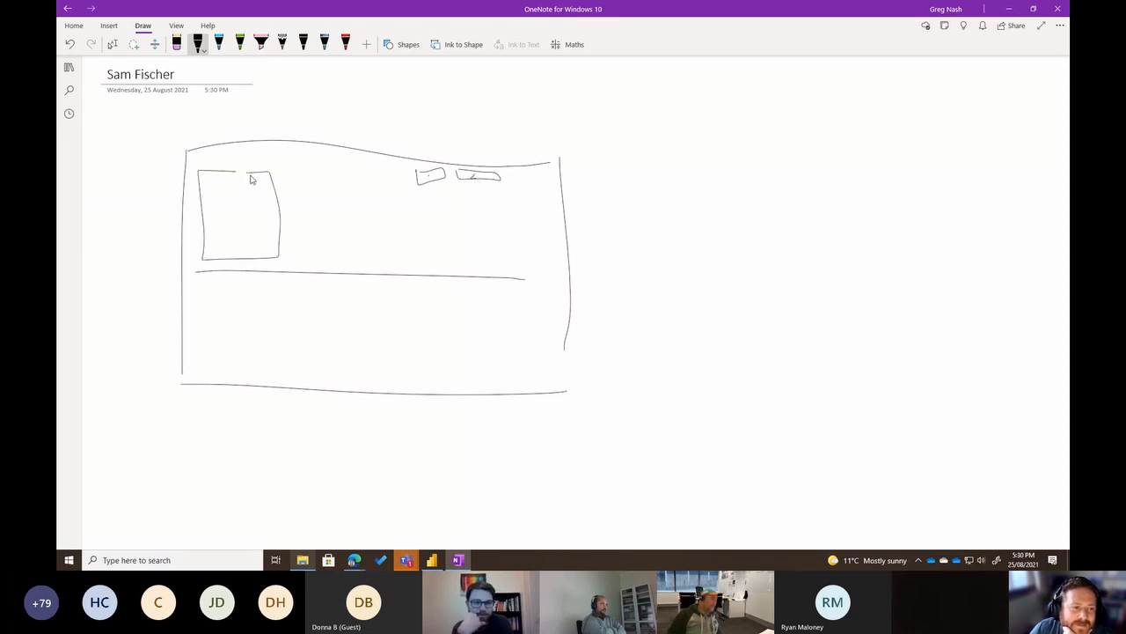
- Sketch a column chart of descending bars with axes and a falling curve in the upper half, beside the image box
mouse_move(335, 205)
mouse_down()
mouse_move(335, 250)
mouse_move(345, 224)
mouse_up()
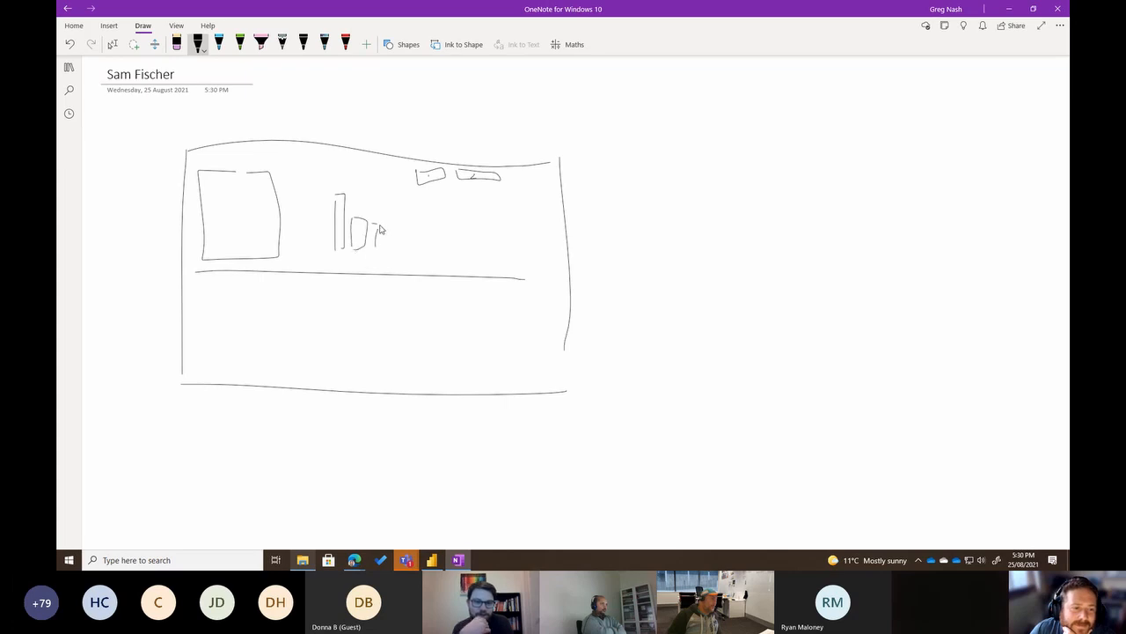
mouse_move(381, 229)
mouse_down()
mouse_move(377, 248)
mouse_move(420, 257)
mouse_up()
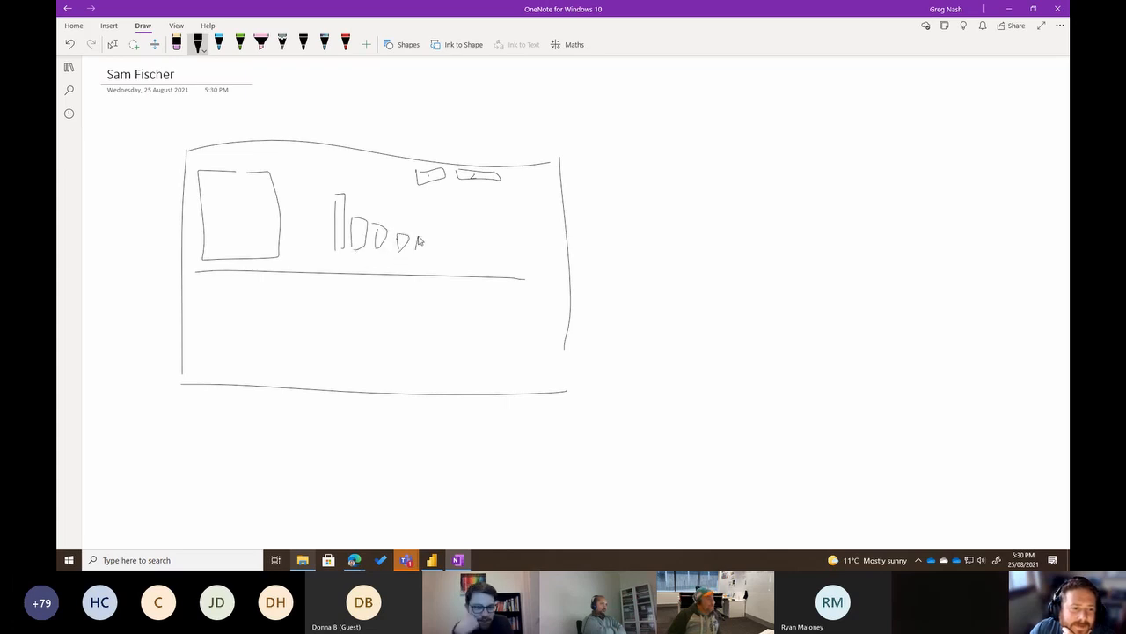
mouse_move(329, 182)
mouse_down()
mouse_move(418, 252)
mouse_move(449, 250)
mouse_move(362, 259)
mouse_move(541, 260)
mouse_up()
- Sketch an image box and column chart with a falling curve in the lower half, and draw a face in the upper image box
mouse_move(218, 294)
mouse_down()
mouse_move(220, 356)
mouse_move(294, 299)
mouse_move(225, 369)
mouse_up()
mouse_move(327, 308)
mouse_down()
mouse_move(385, 370)
mouse_move(508, 368)
mouse_up()
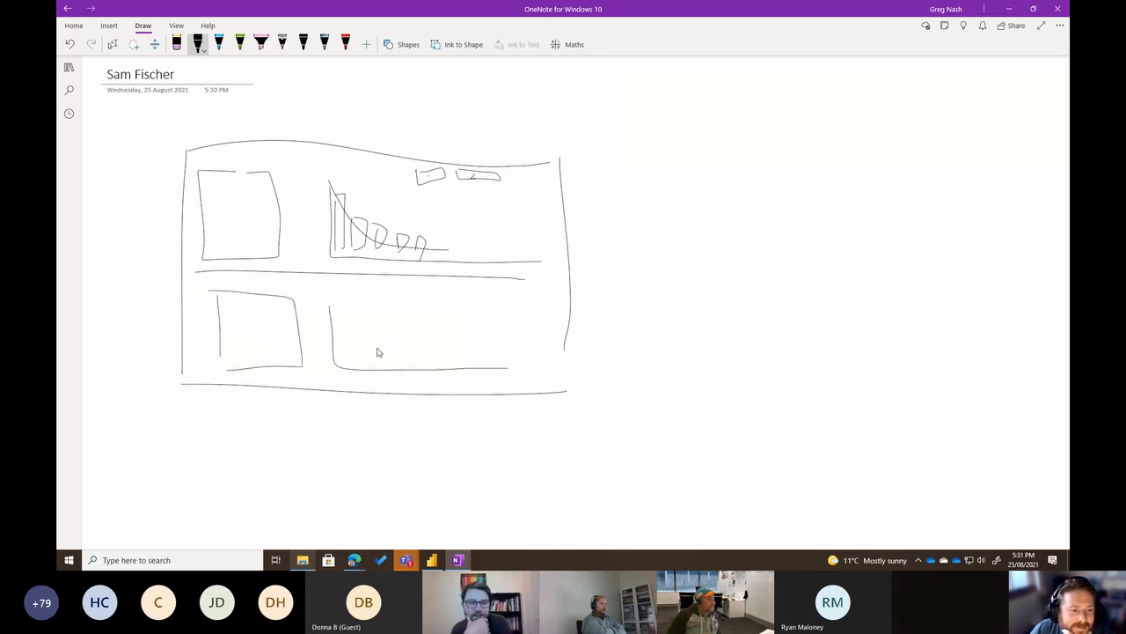
mouse_move(336, 313)
mouse_down()
mouse_move(344, 357)
mouse_move(368, 325)
mouse_move(361, 359)
mouse_up()
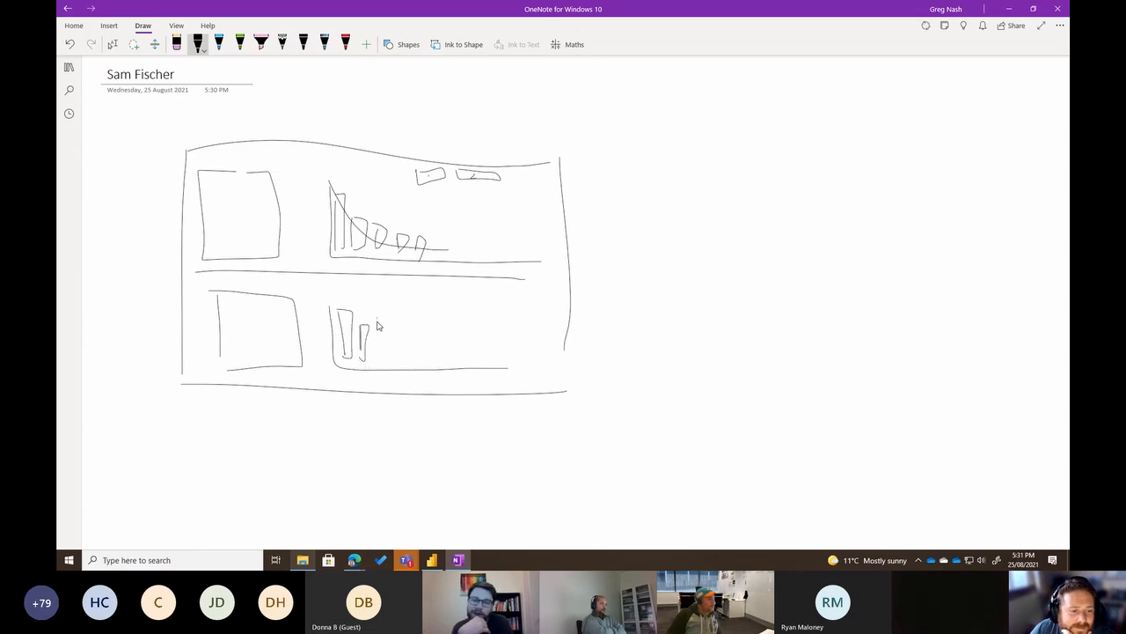
drag(379, 319, 376, 352)
mouse_move(375, 320)
mouse_down()
mouse_move(387, 324)
mouse_move(384, 357)
mouse_move(426, 318)
mouse_move(412, 361)
mouse_move(435, 341)
mouse_move(507, 354)
mouse_up()
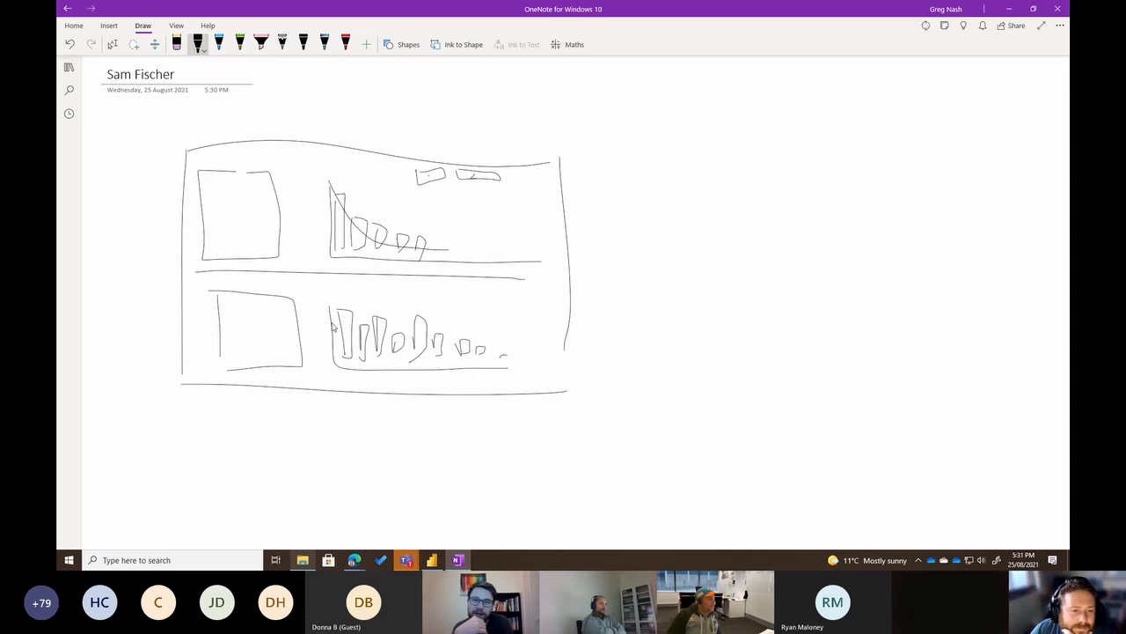
drag(354, 295, 517, 346)
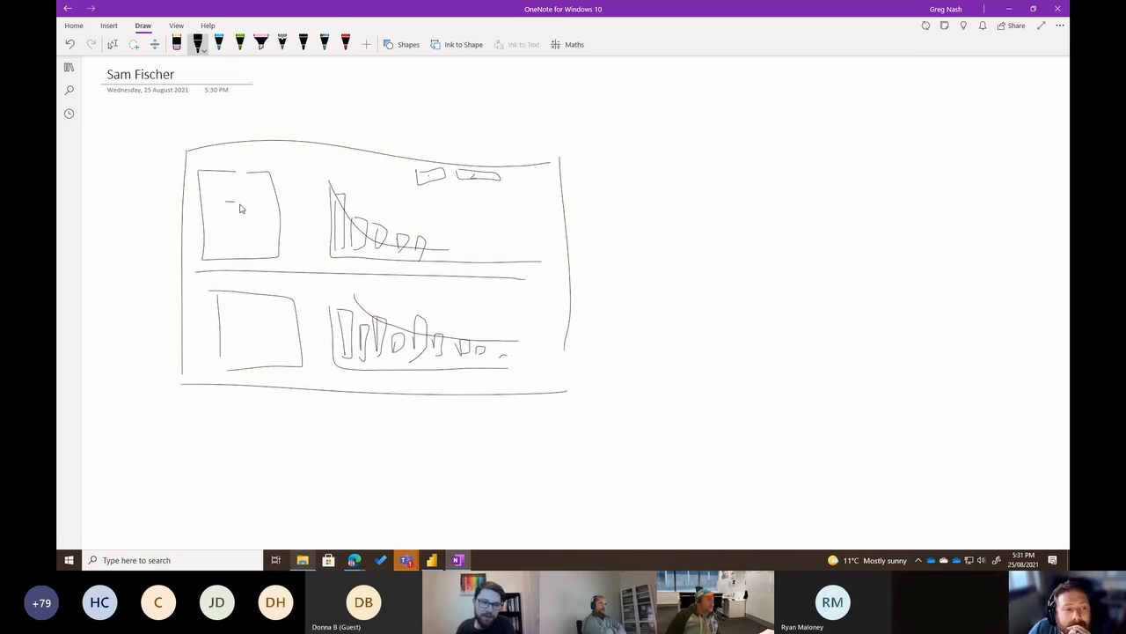
mouse_move(235, 203)
mouse_down()
mouse_move(226, 206)
mouse_move(250, 207)
mouse_up()
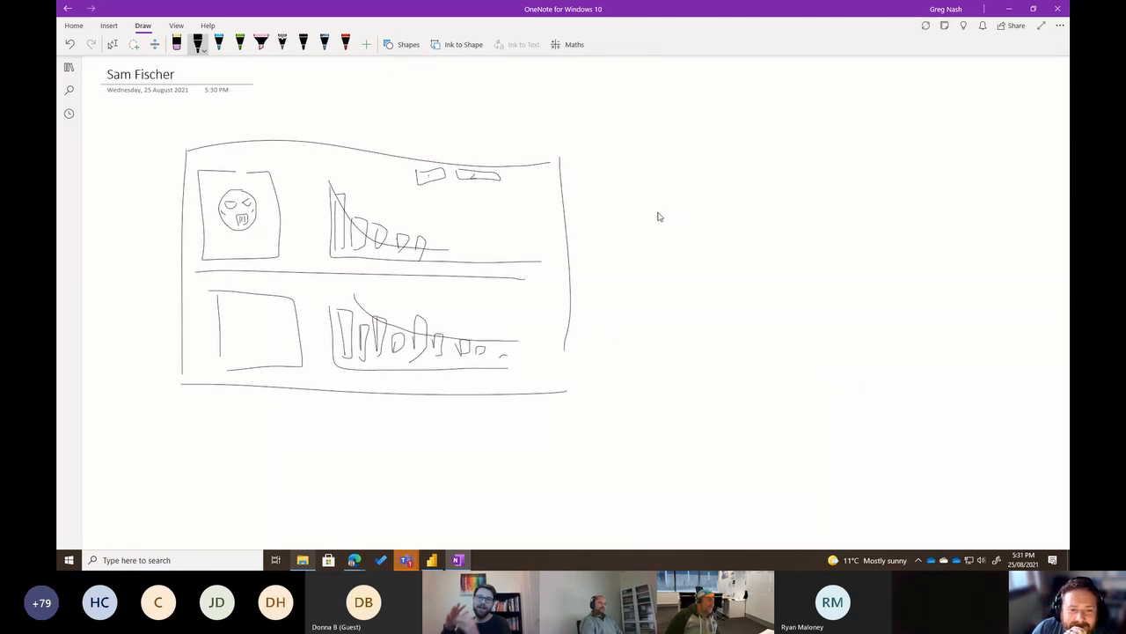
- Sketch a second report page outline to the right of the first and handwrite the heading "ALL FILMS?" inside it
mouse_move(596, 162)
mouse_down()
mouse_move(603, 349)
mouse_move(804, 385)
mouse_move(906, 369)
mouse_up()
mouse_move(603, 162)
mouse_down()
mouse_move(916, 174)
mouse_move(918, 352)
mouse_move(882, 379)
mouse_up()
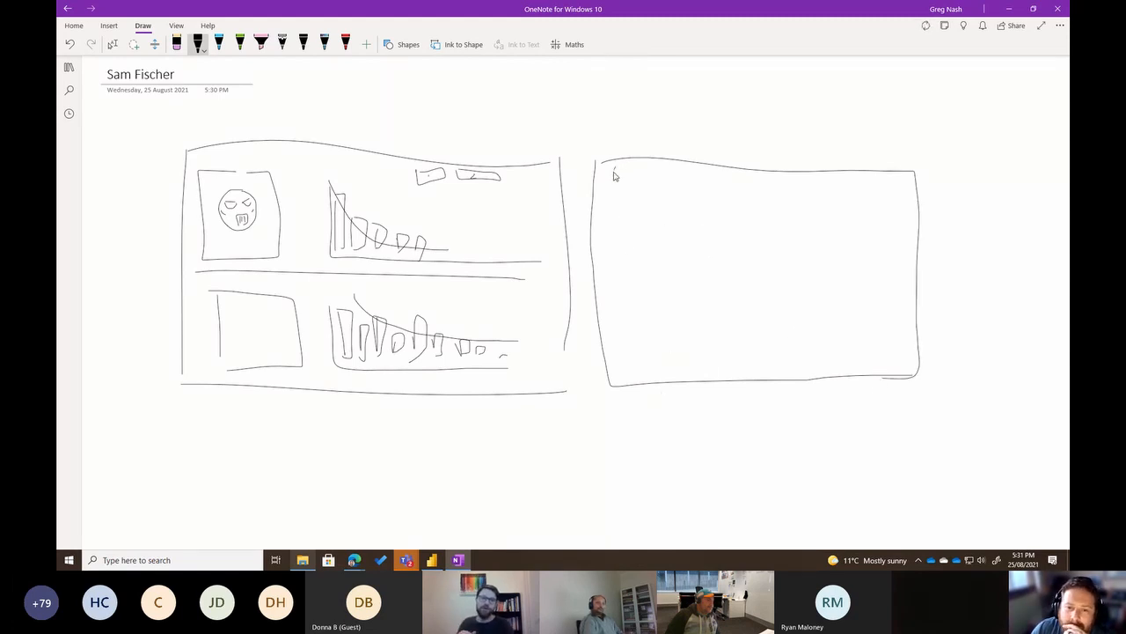
drag(614, 176, 669, 179)
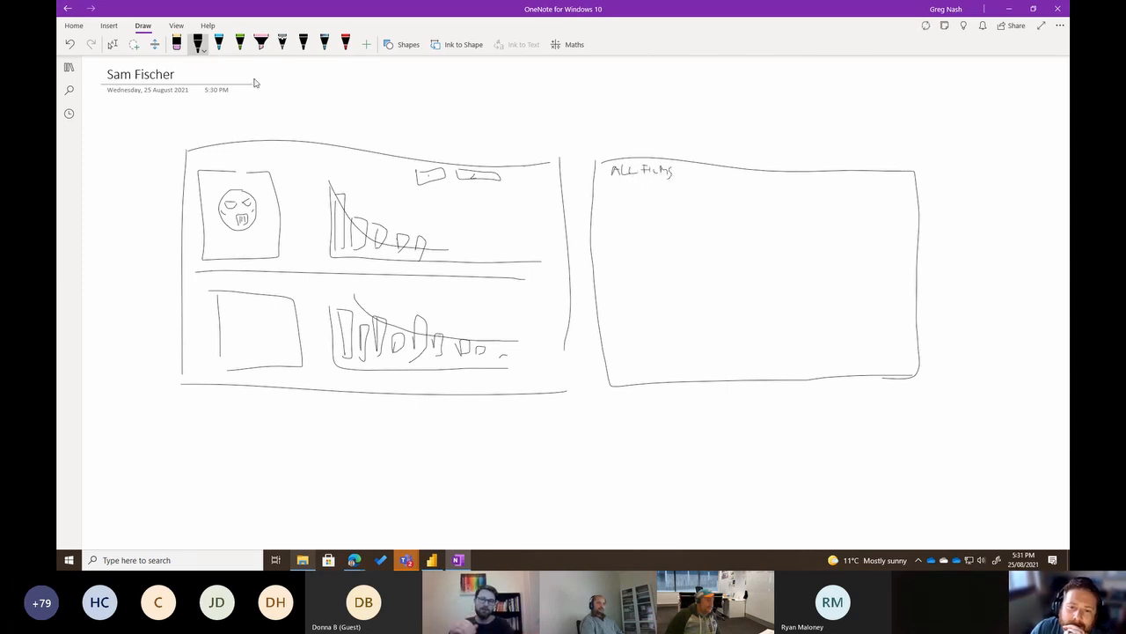
drag(680, 166, 681, 175)
click(682, 178)
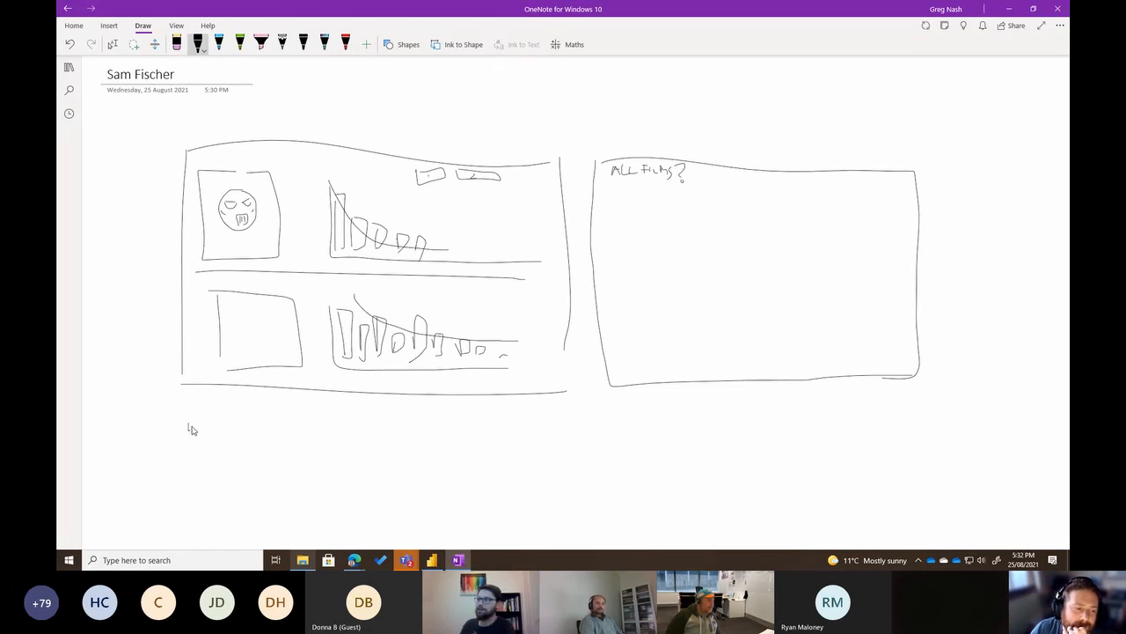
- Handwrite the heading "What Q?" below the first page sketch, with "Overall how do films stack up?" as the first question
drag(189, 424, 244, 428)
click(244, 432)
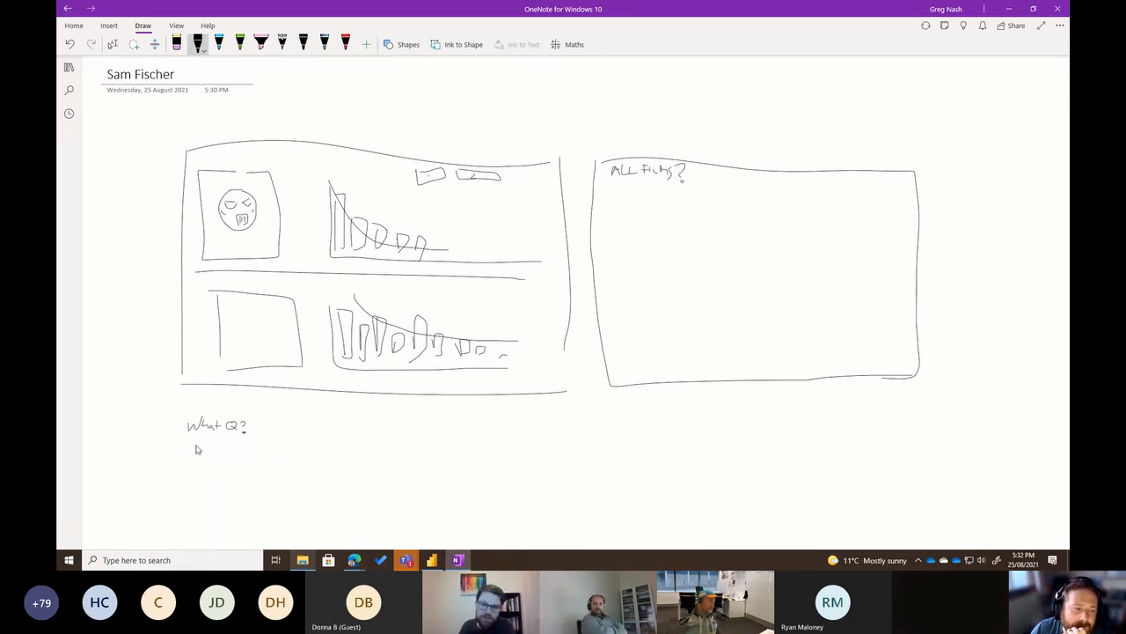
drag(205, 446, 307, 453)
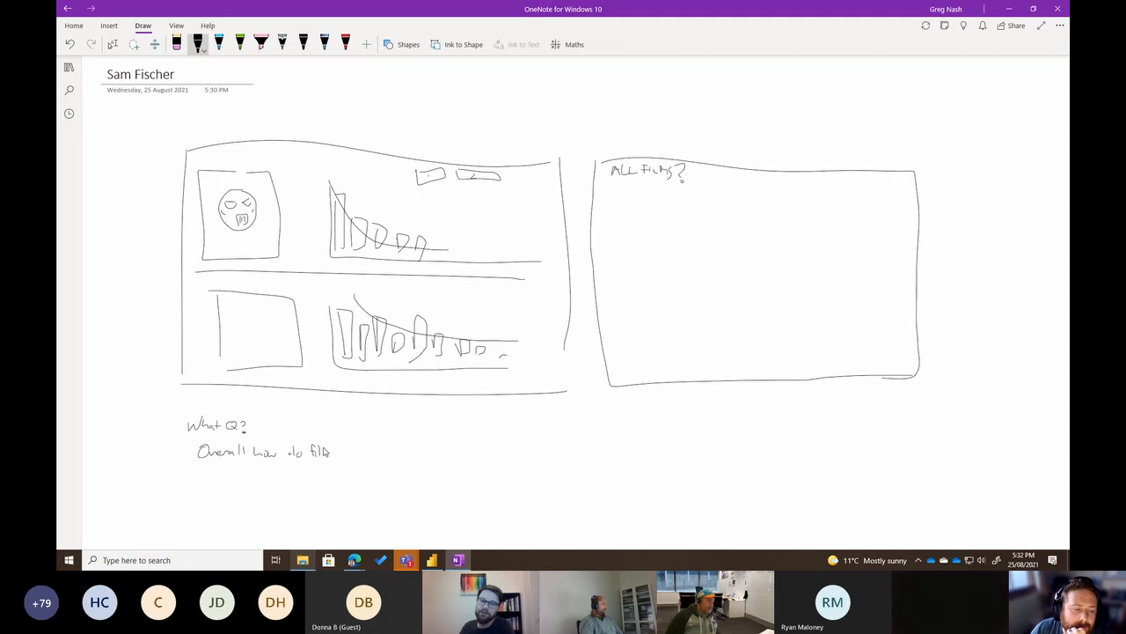
drag(334, 456, 341, 452)
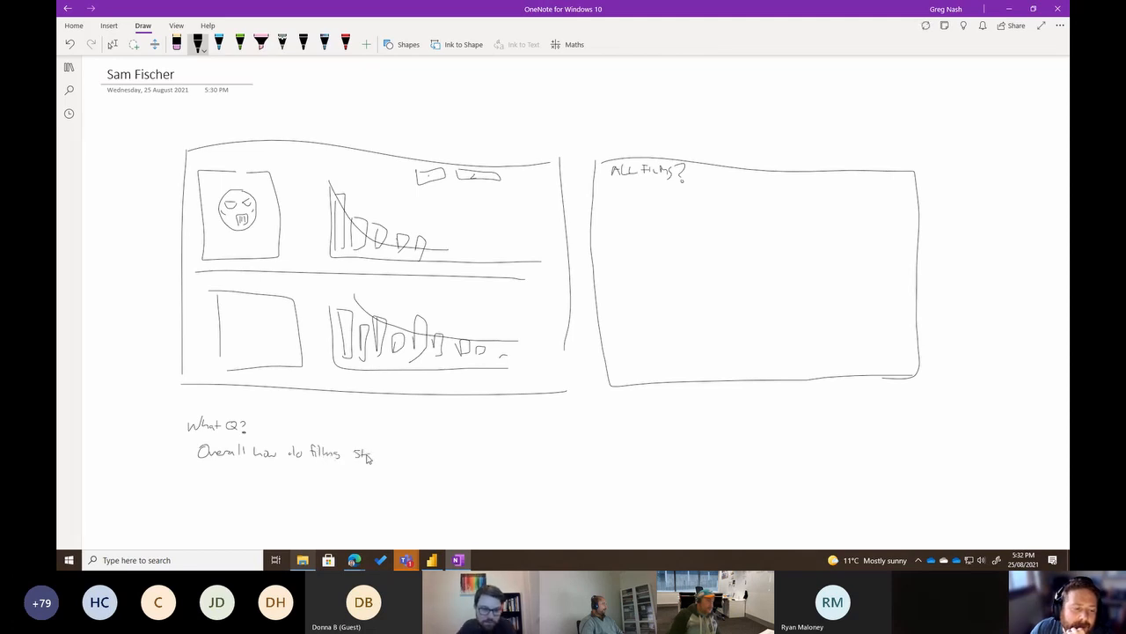
drag(378, 454, 407, 456)
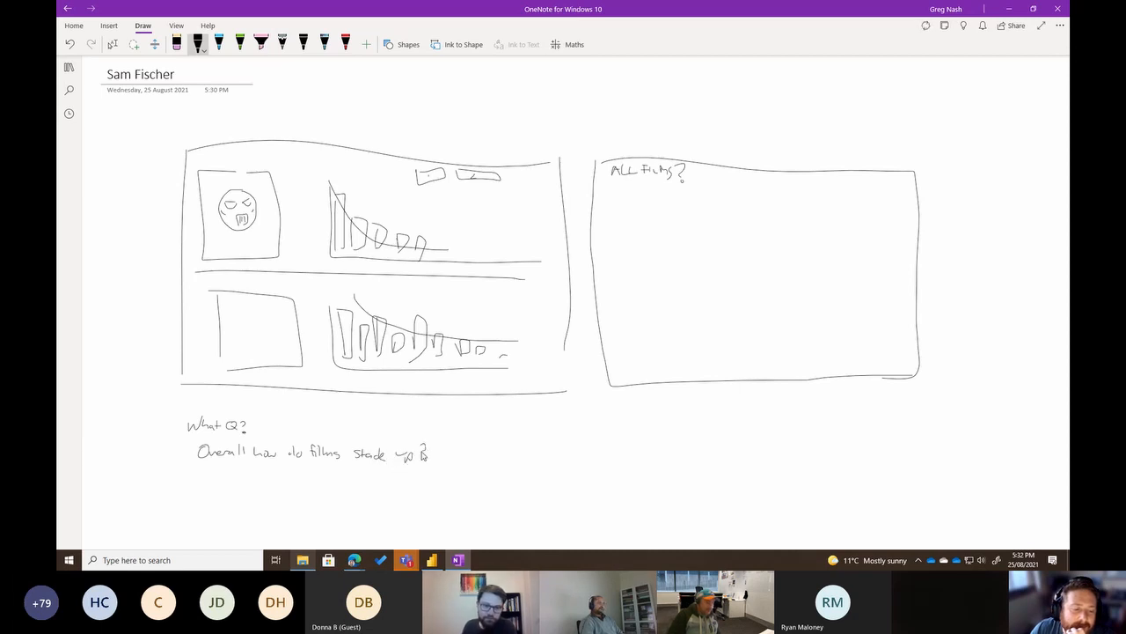
- Add the handwritten lines "which $", "which was profit" and "which had the longest?" to the question list
drag(202, 476, 208, 483)
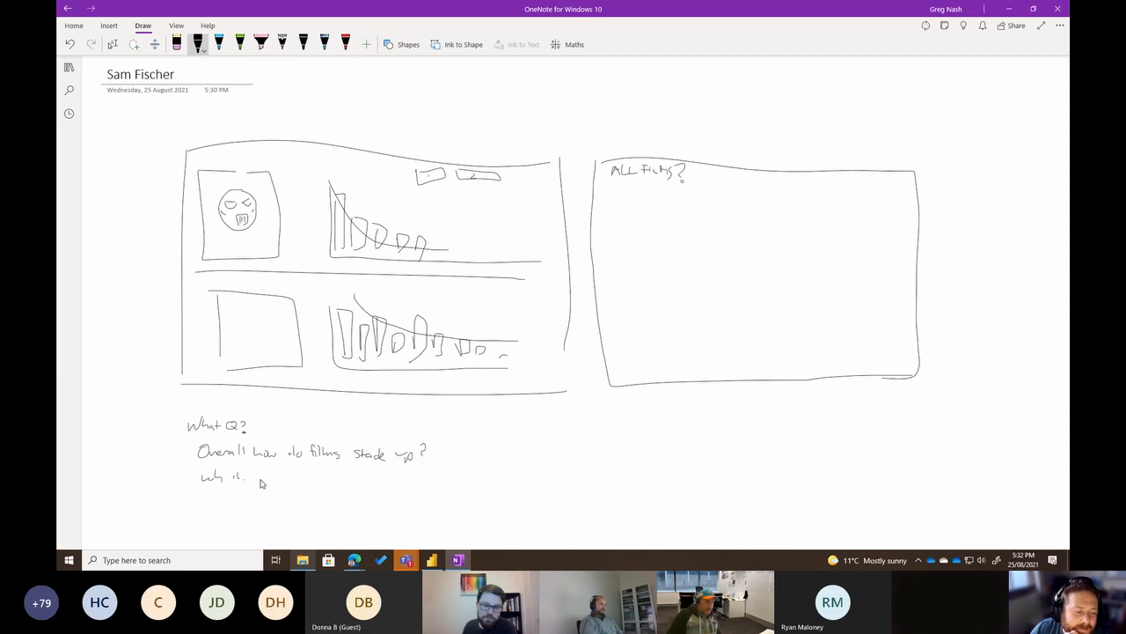
drag(265, 475, 217, 505)
drag(224, 497, 334, 494)
drag(202, 522, 293, 526)
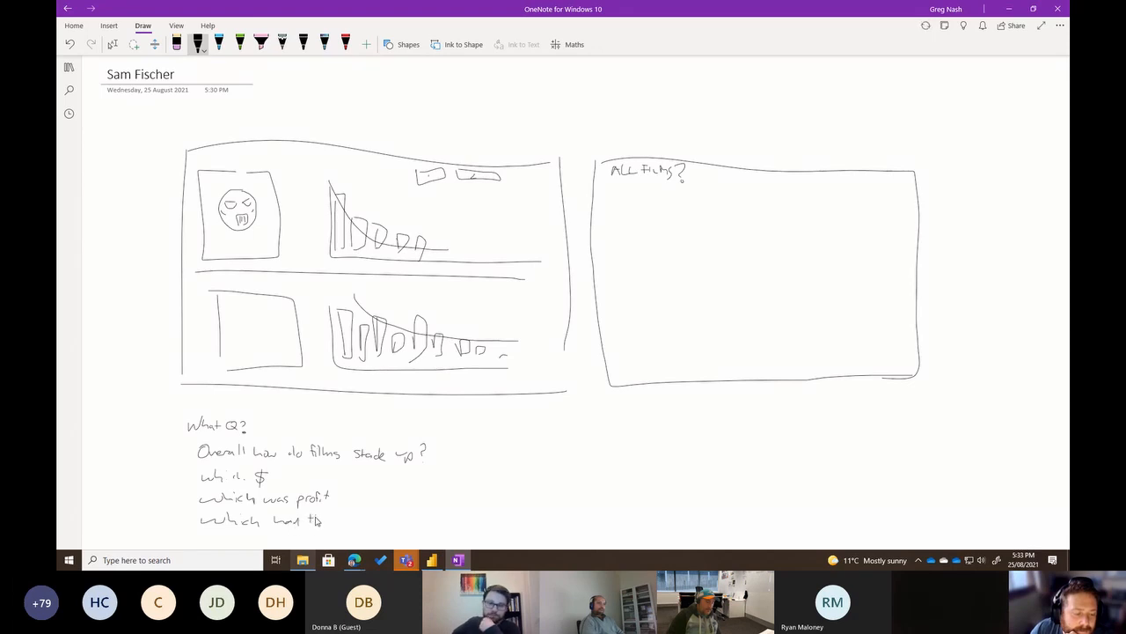
mouse_move(332, 517)
mouse_down()
mouse_move(350, 538)
mouse_move(377, 528)
mouse_up()
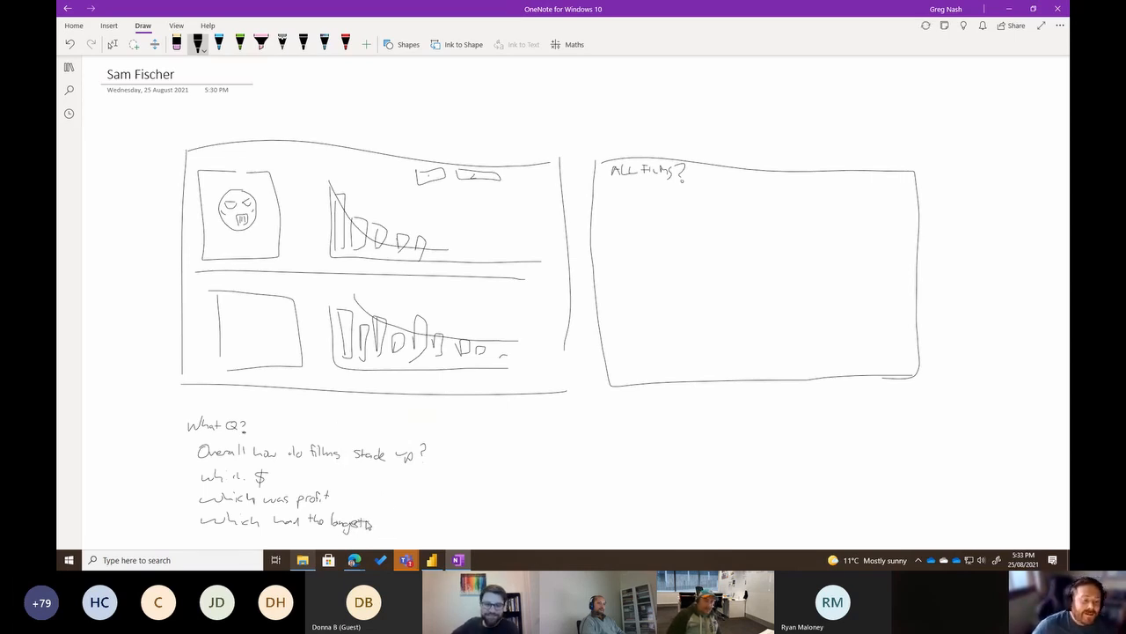
drag(373, 519, 375, 527)
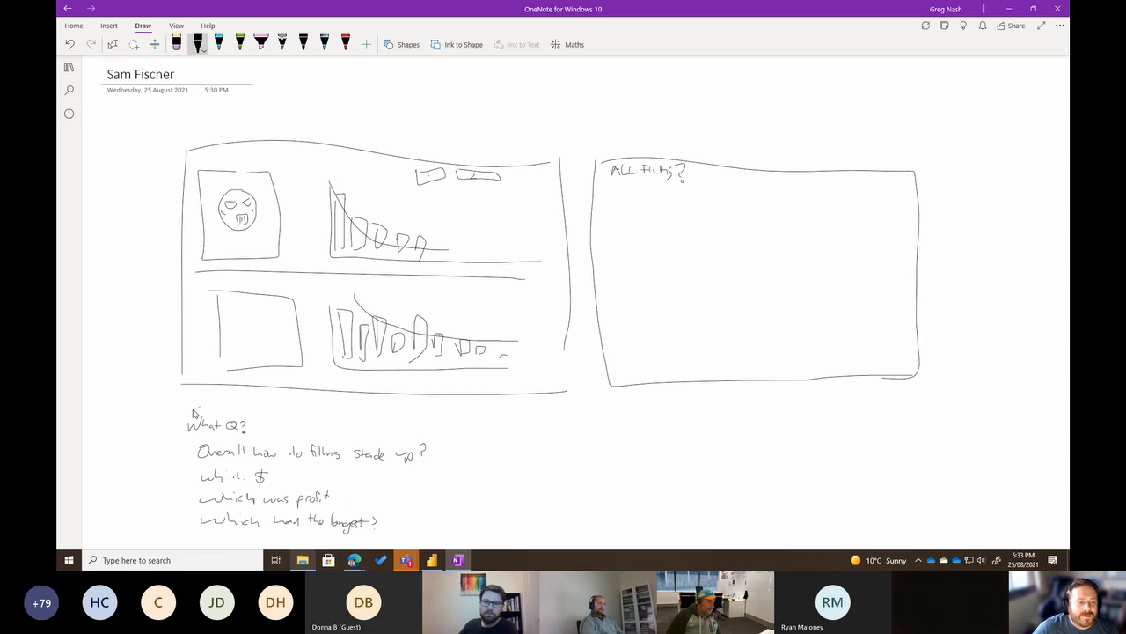
- Draw brackets around the question list and along the left sides of both page sketches
mouse_move(197, 407)
mouse_down()
mouse_move(211, 534)
mouse_move(262, 540)
mouse_up()
mouse_move(438, 419)
mouse_down()
mouse_move(460, 428)
mouse_move(396, 546)
mouse_up()
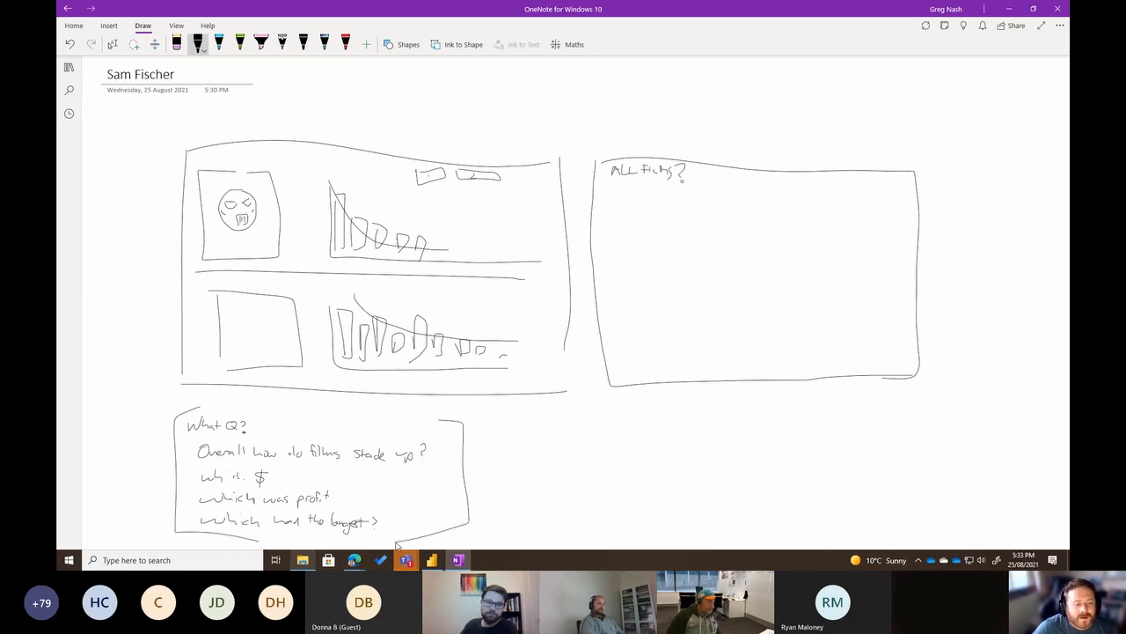
mouse_move(185, 140)
mouse_down()
mouse_move(143, 352)
mouse_move(167, 396)
mouse_up()
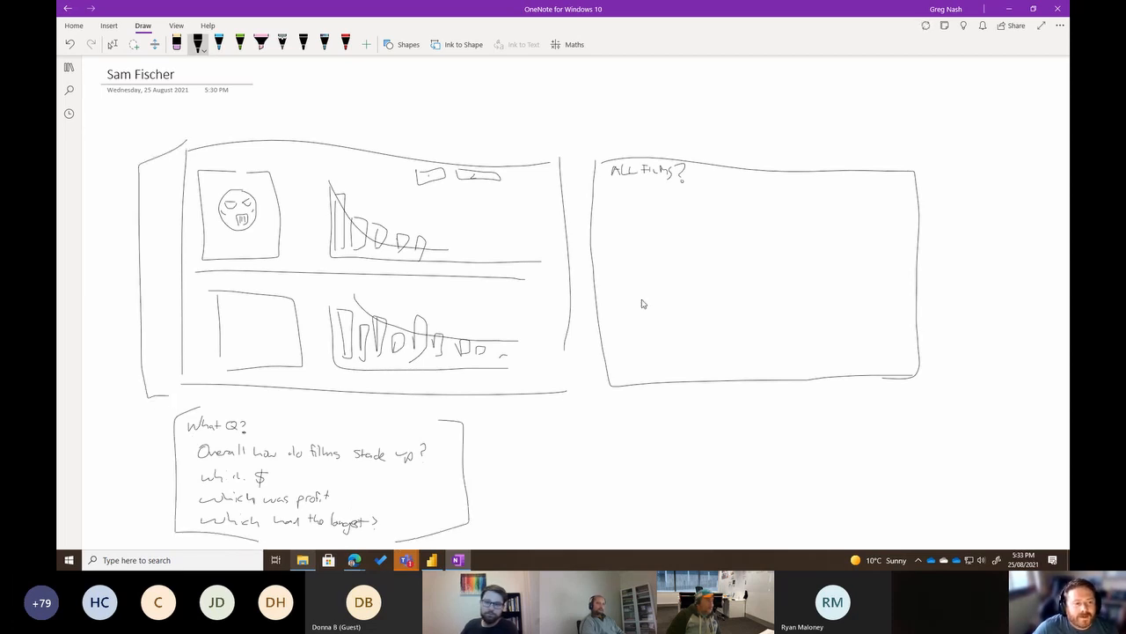
mouse_move(594, 142)
mouse_down()
mouse_move(581, 169)
mouse_move(590, 396)
mouse_move(629, 408)
mouse_up()
- Sketch a large rectangular frame inside the "ALL FILMS?" page and fill it with horizontal lines of varying length
drag(618, 227, 636, 344)
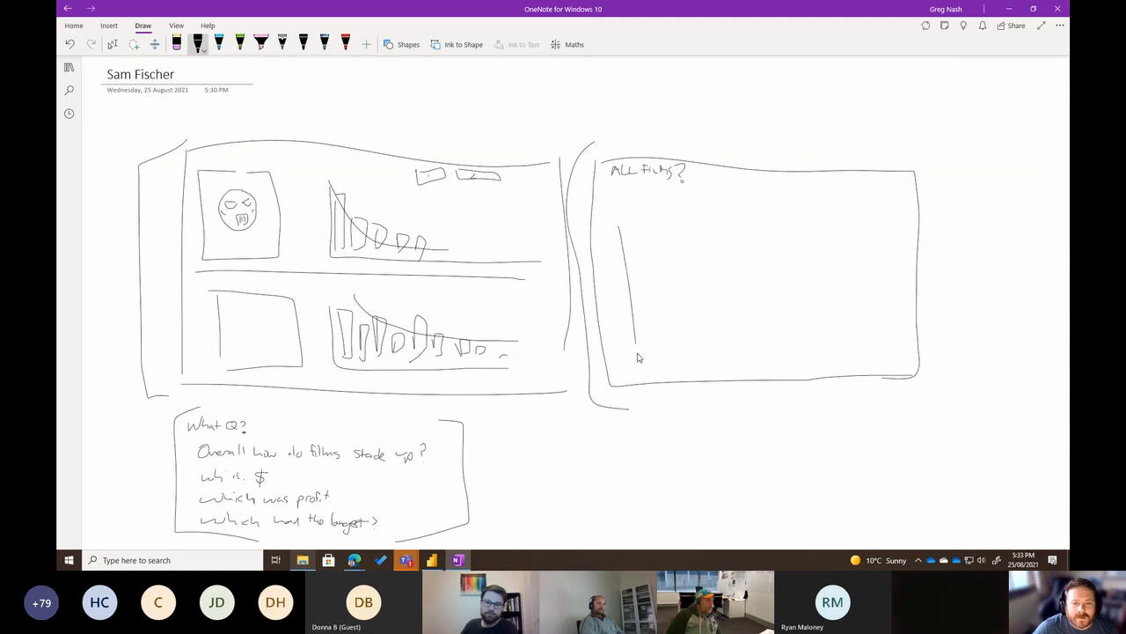
mouse_move(623, 208)
mouse_down()
mouse_move(859, 213)
mouse_move(857, 331)
mouse_up()
drag(855, 338, 649, 359)
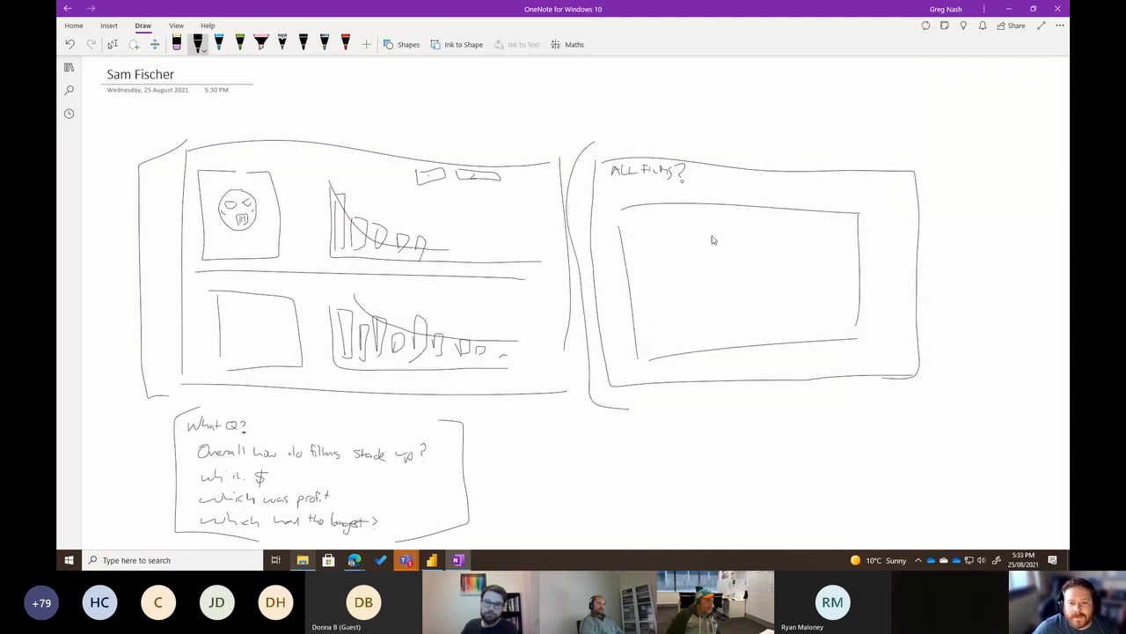
drag(631, 223, 797, 219)
mouse_move(656, 245)
mouse_down()
mouse_move(855, 223)
mouse_move(780, 247)
mouse_up()
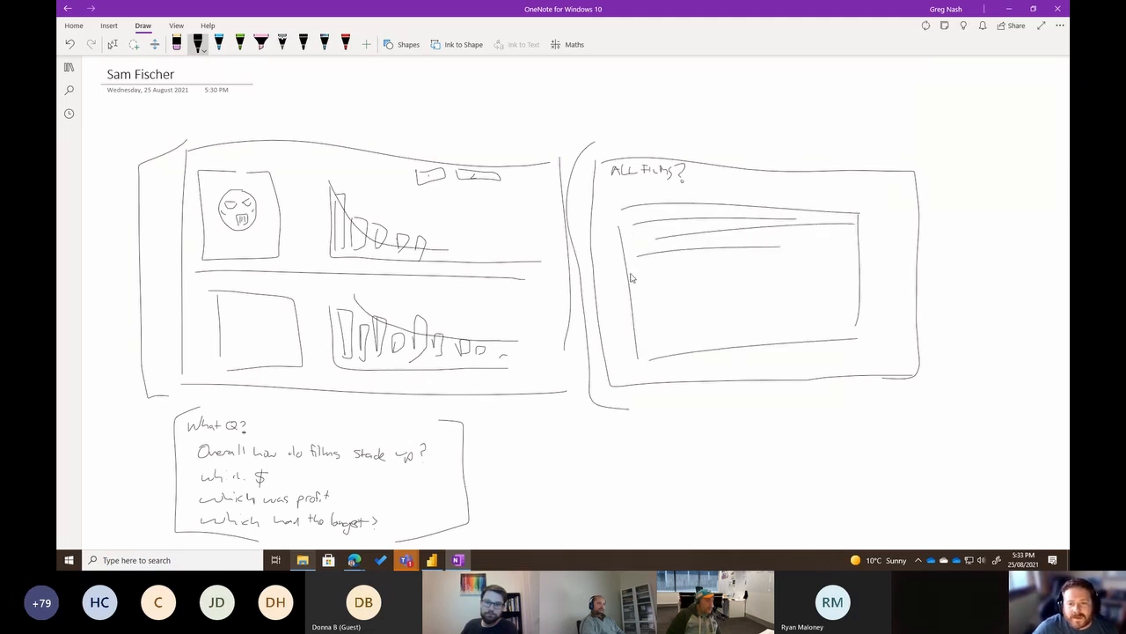
drag(630, 278, 814, 265)
drag(630, 302, 726, 297)
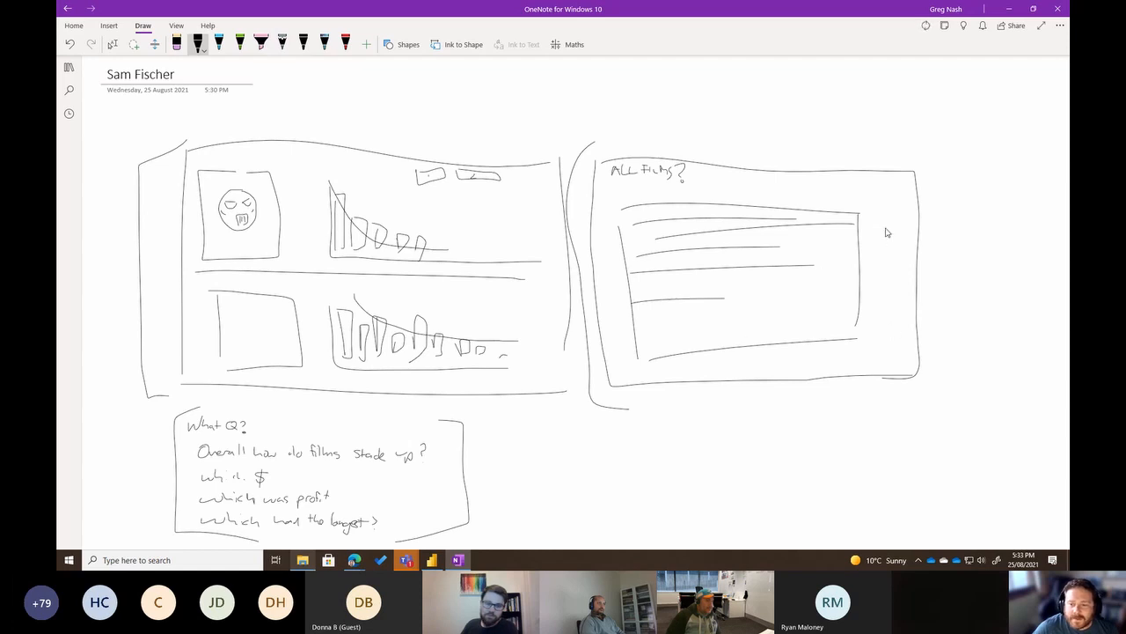
- Sketch a narrow box beside the large frame containing "$X", "30 days" and "$100", and close the page's bracket on the right
mouse_move(863, 233)
mouse_down()
mouse_move(893, 349)
mouse_move(907, 346)
mouse_move(912, 229)
mouse_move(915, 339)
mouse_up()
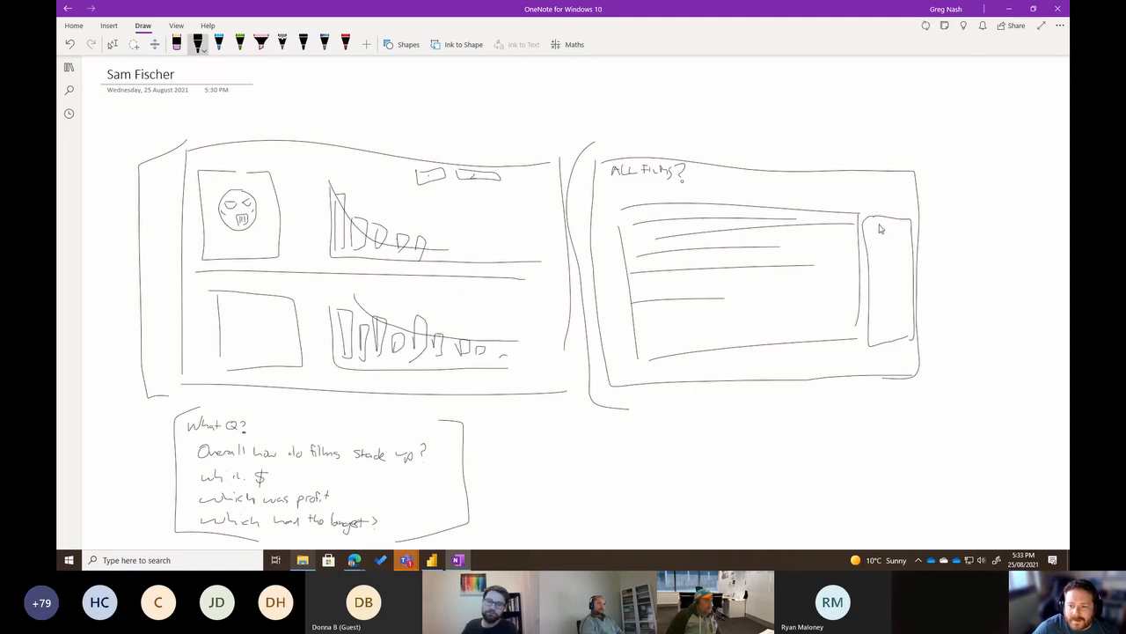
mouse_move(884, 225)
mouse_down()
mouse_move(877, 240)
mouse_move(896, 238)
mouse_up()
drag(896, 227, 888, 239)
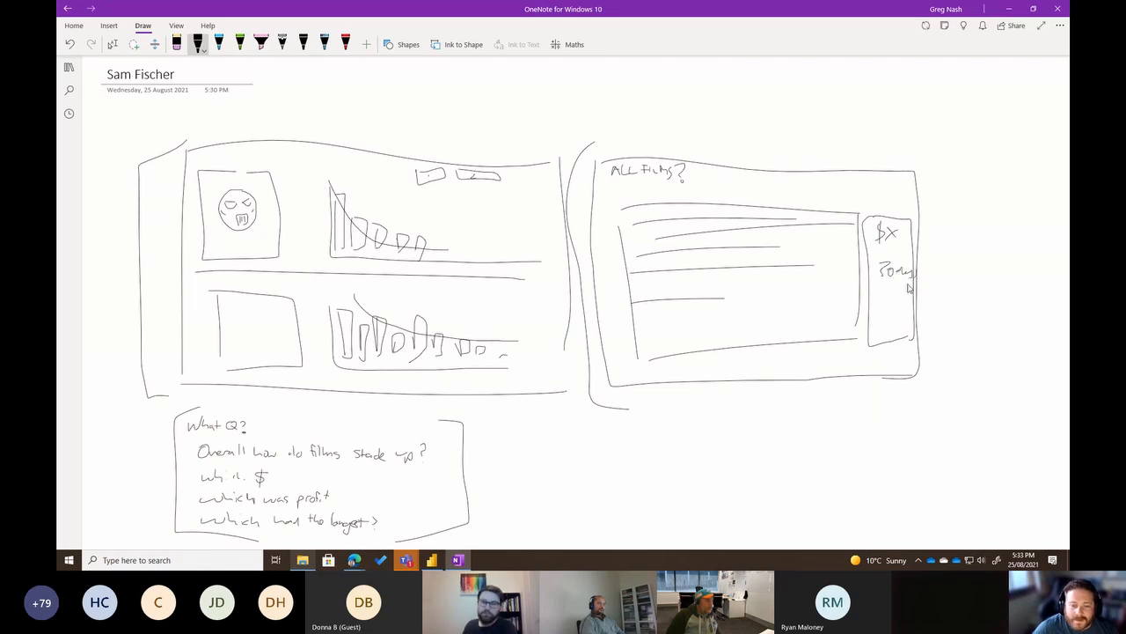
mouse_move(880, 306)
mouse_down()
mouse_move(896, 312)
mouse_move(877, 325)
mouse_up()
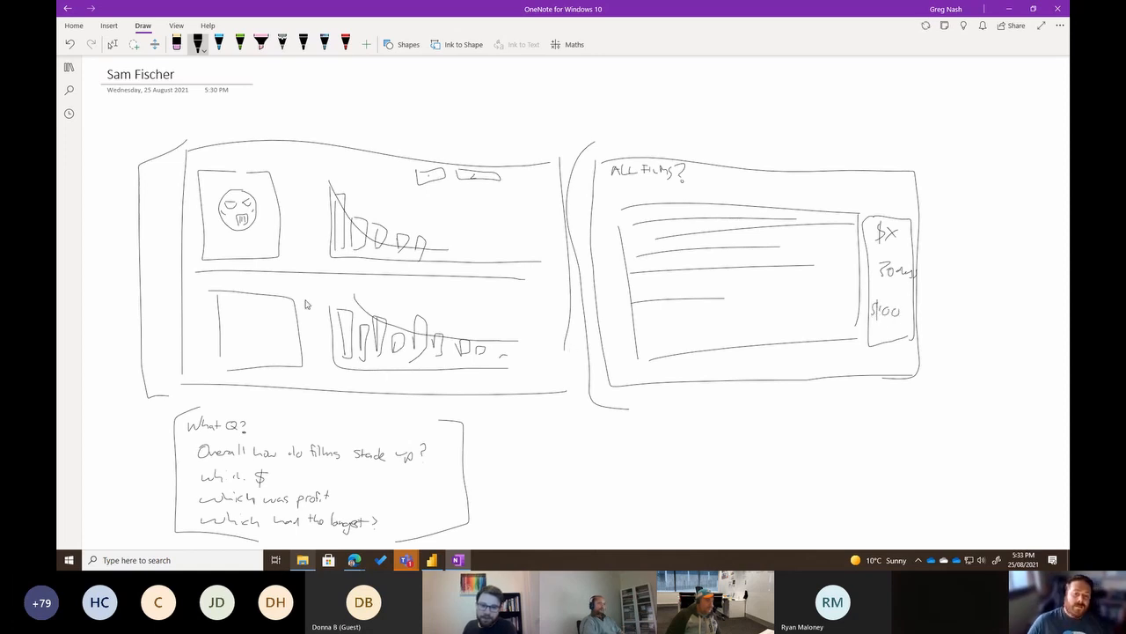
drag(926, 144, 943, 378)
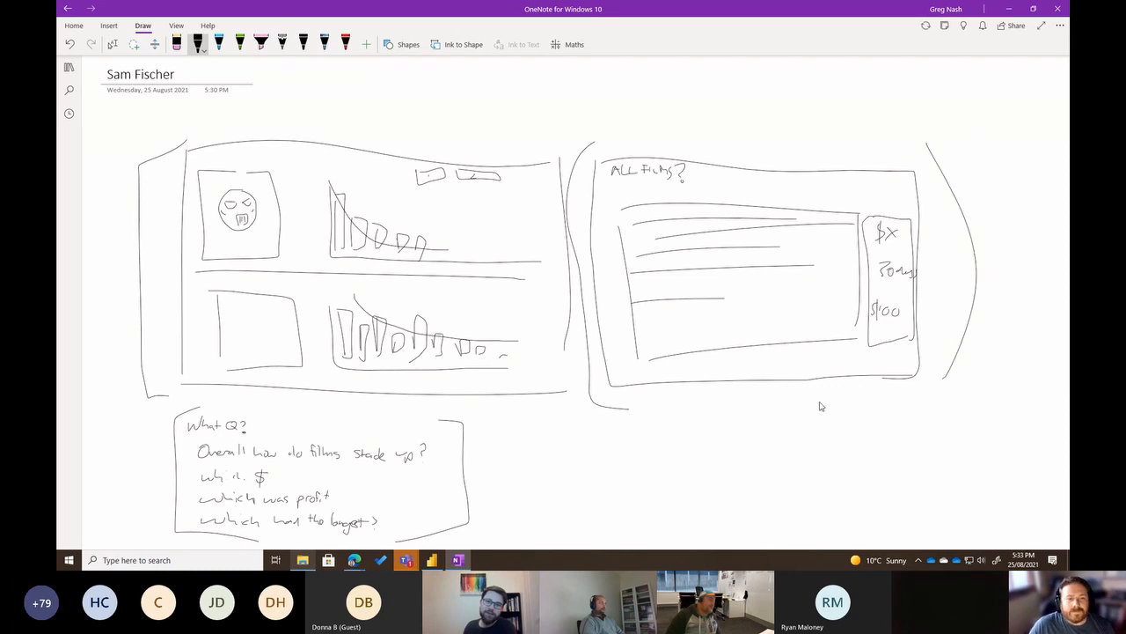
- Handwrite "Time taken break even?" beneath the last line of the question list
scroll(598, 405, down, 1)
scroll(596, 402, up, 1)
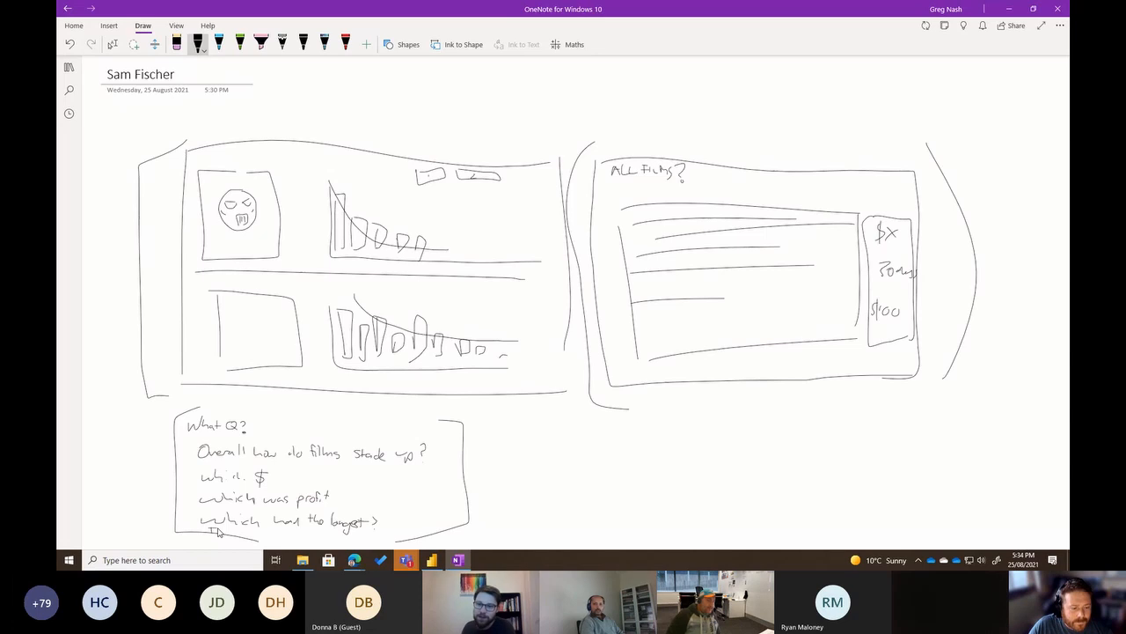
drag(218, 531, 239, 535)
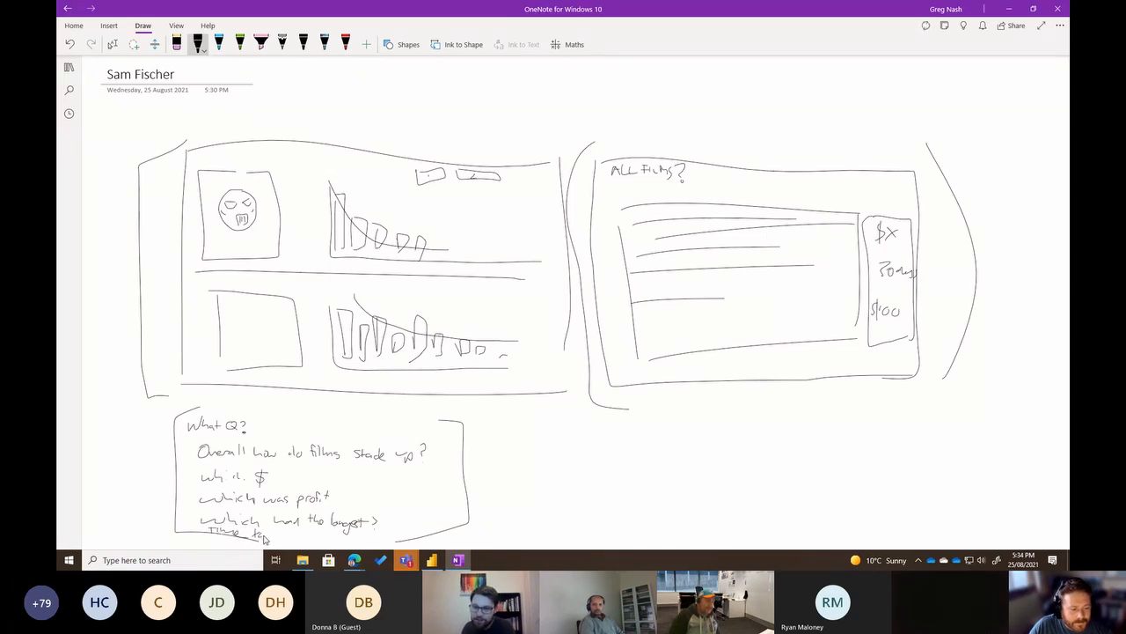
drag(268, 541, 367, 540)
click(367, 544)
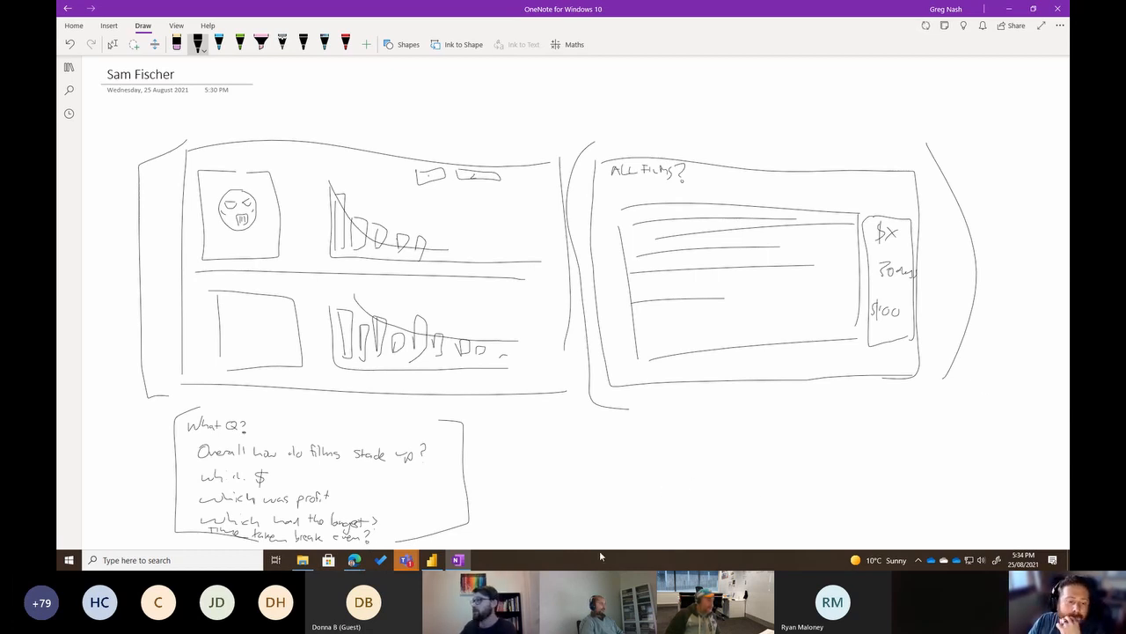
mouse_move(458, 560)
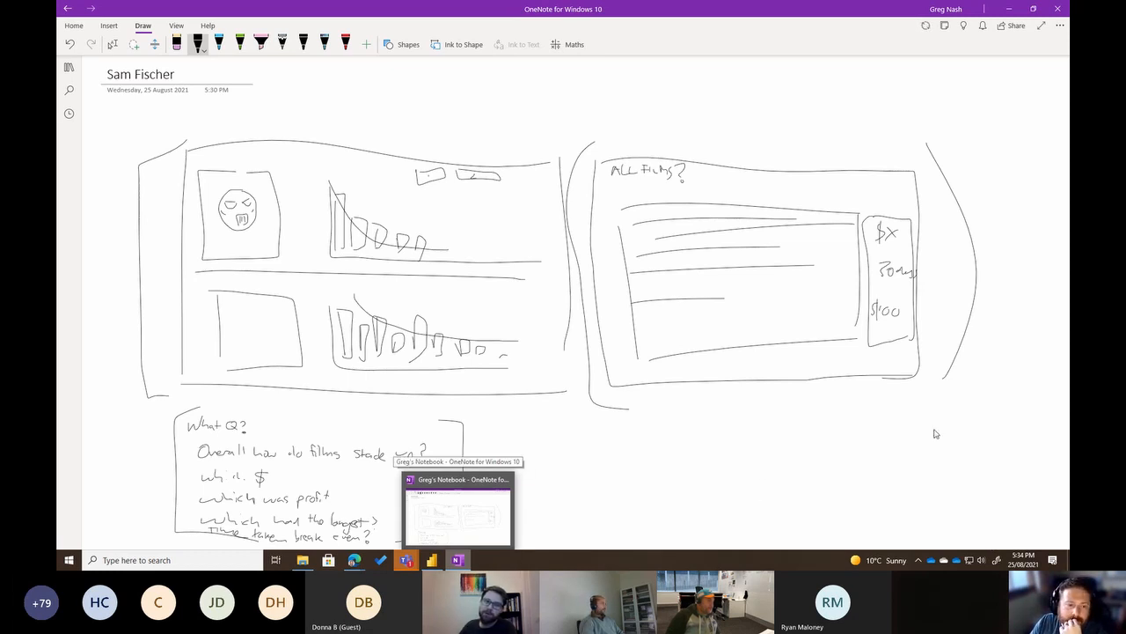
- Handwrite "WoW % drop" beside the question list, underline it and draw a frame around it
drag(508, 426, 518, 433)
mouse_move(519, 430)
mouse_down()
mouse_move(601, 436)
mouse_move(599, 449)
mouse_up()
drag(516, 449, 599, 447)
mouse_move(500, 420)
mouse_down()
mouse_move(500, 436)
mouse_move(605, 414)
mouse_move(596, 457)
mouse_up()
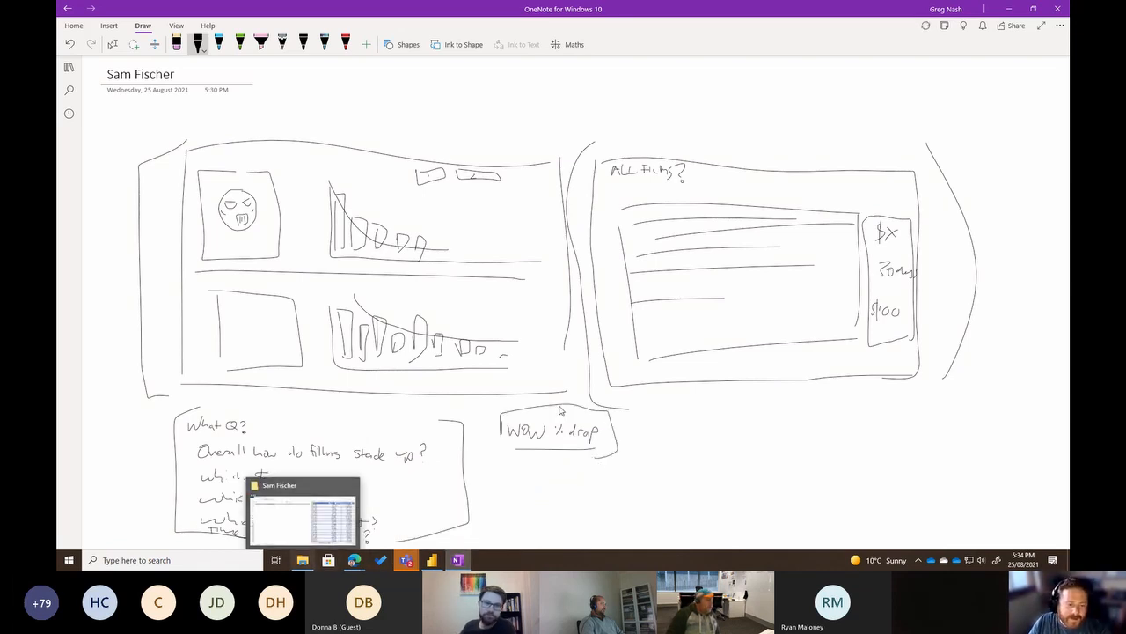
- Draw an arrow with a "?" pointing at the break-even question, and handwrite "which movie" beside the list, underlined and boxed
mouse_move(405, 560)
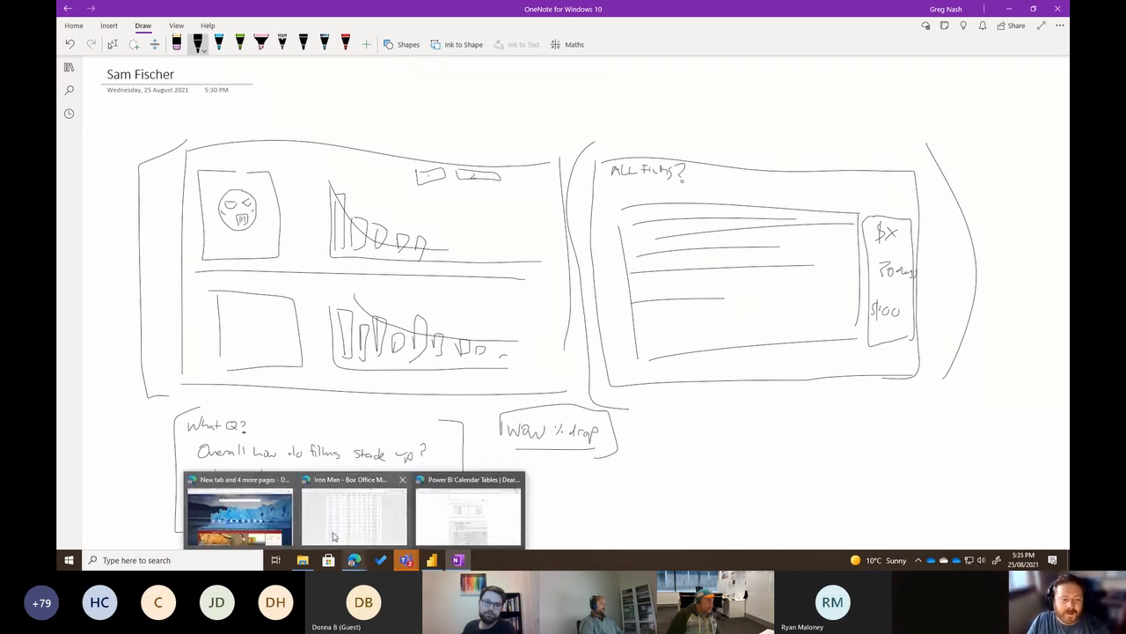
drag(393, 538, 430, 514)
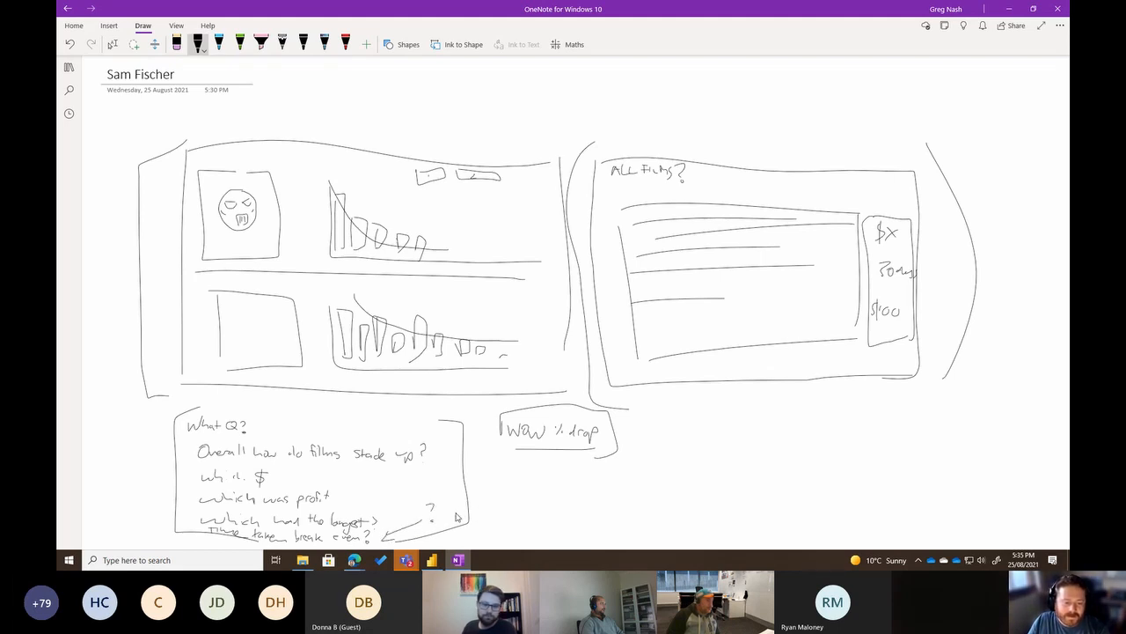
drag(484, 508, 559, 517)
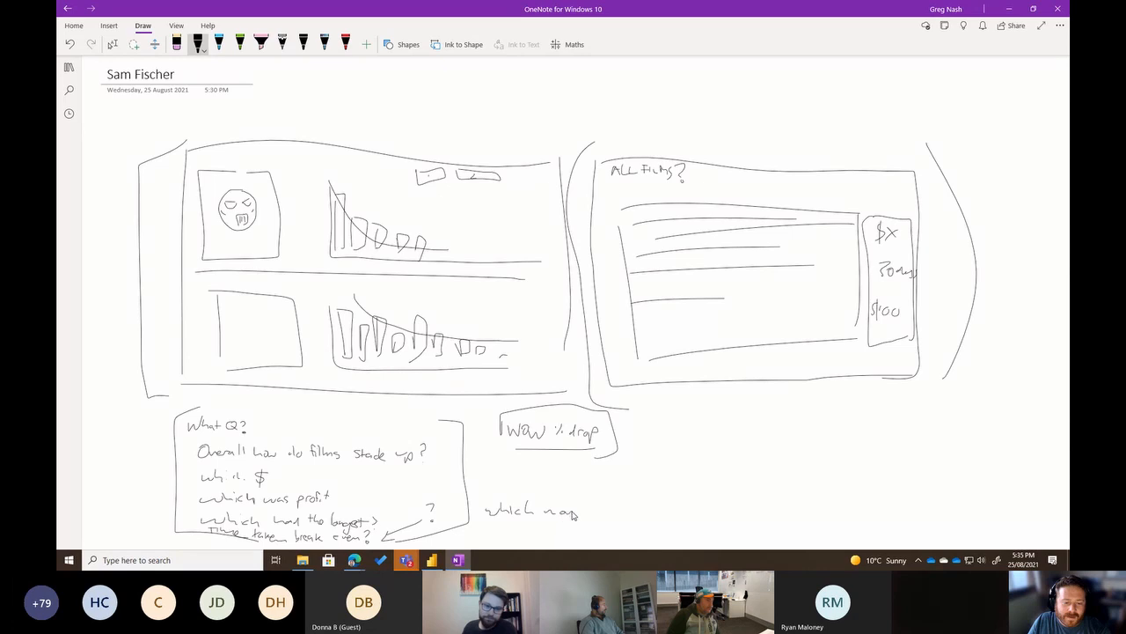
drag(514, 527, 583, 526)
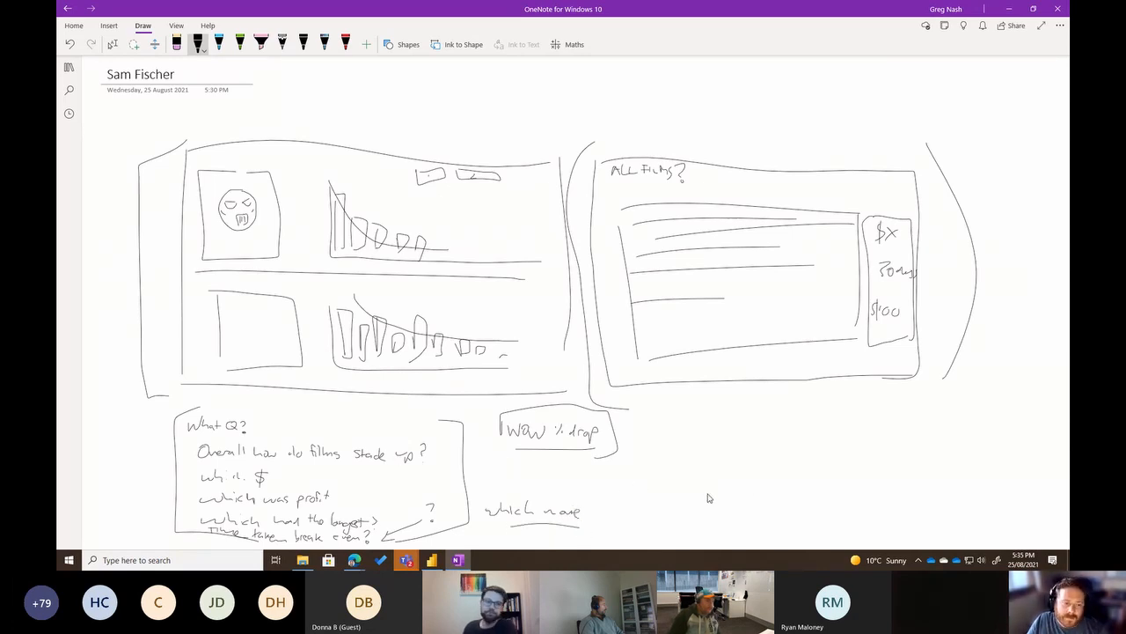
mouse_move(498, 500)
mouse_down()
mouse_move(546, 495)
mouse_move(607, 528)
mouse_move(479, 530)
mouse_move(521, 495)
mouse_up()
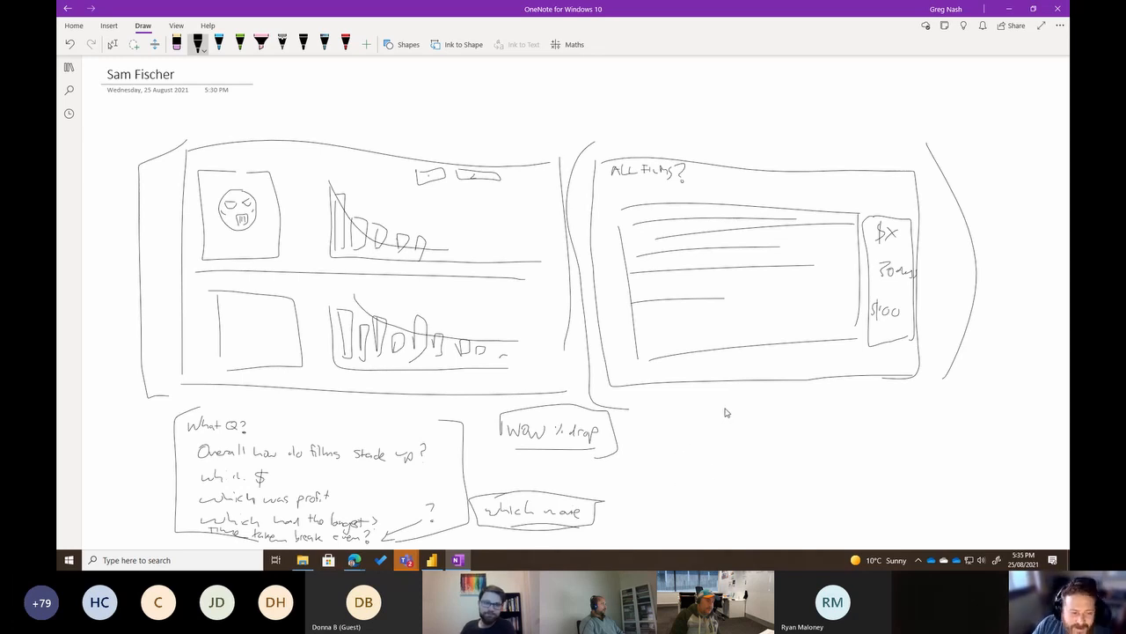
- Draw a partial box around the start of "Time taken break even?" and a bracket along the left of the questions above it
key(alt+Tab)
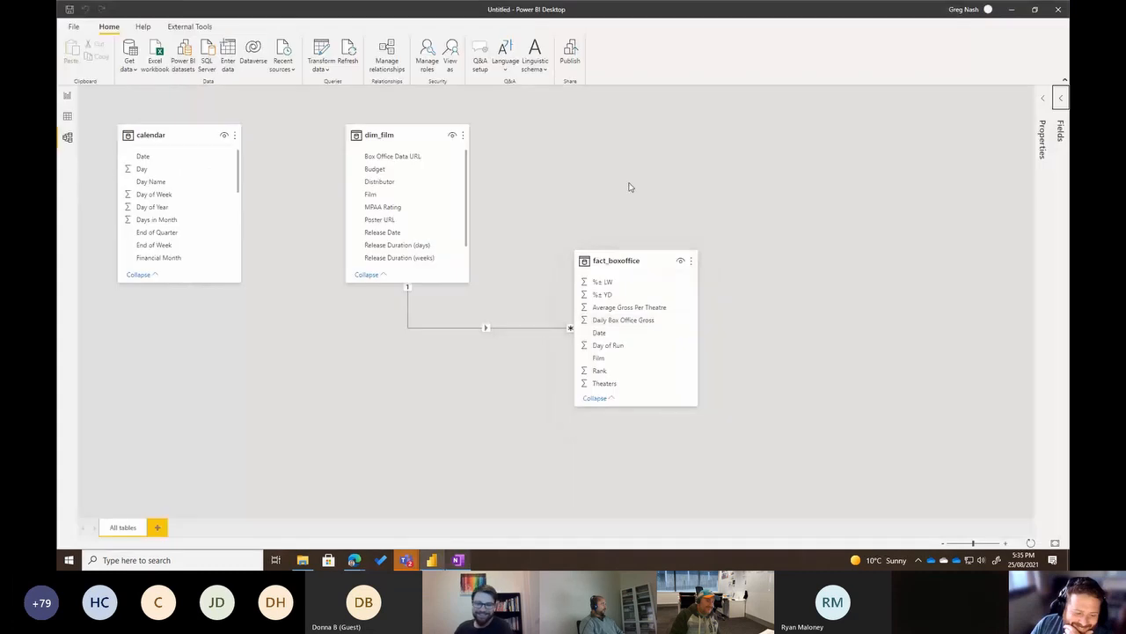
key(alt+Tab)
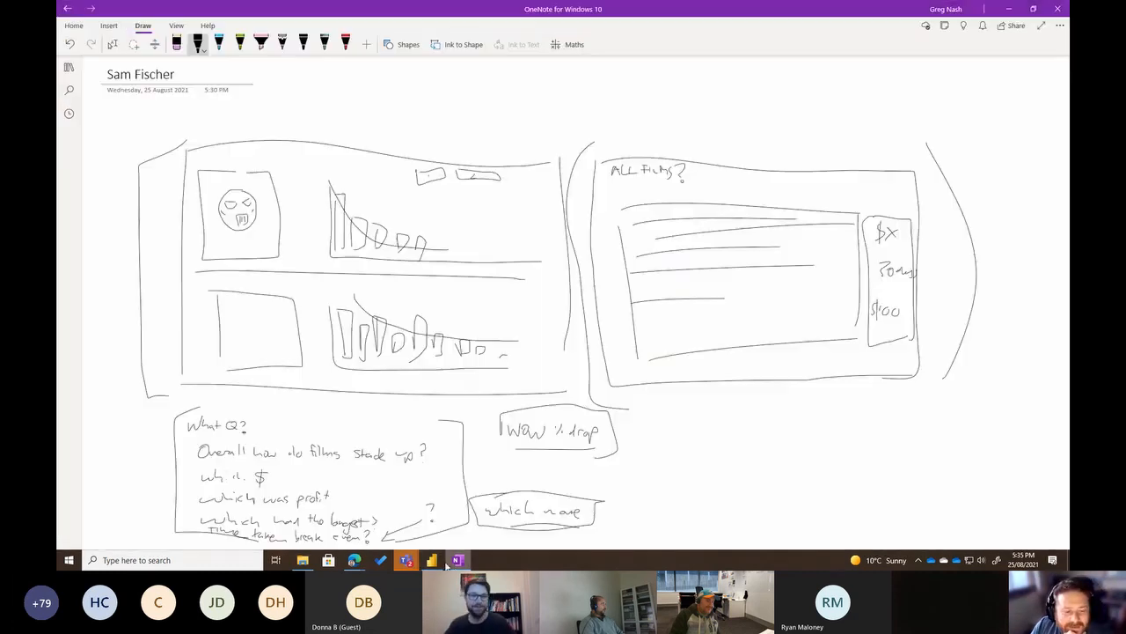
mouse_move(211, 528)
mouse_down()
mouse_move(197, 540)
mouse_move(237, 543)
mouse_up()
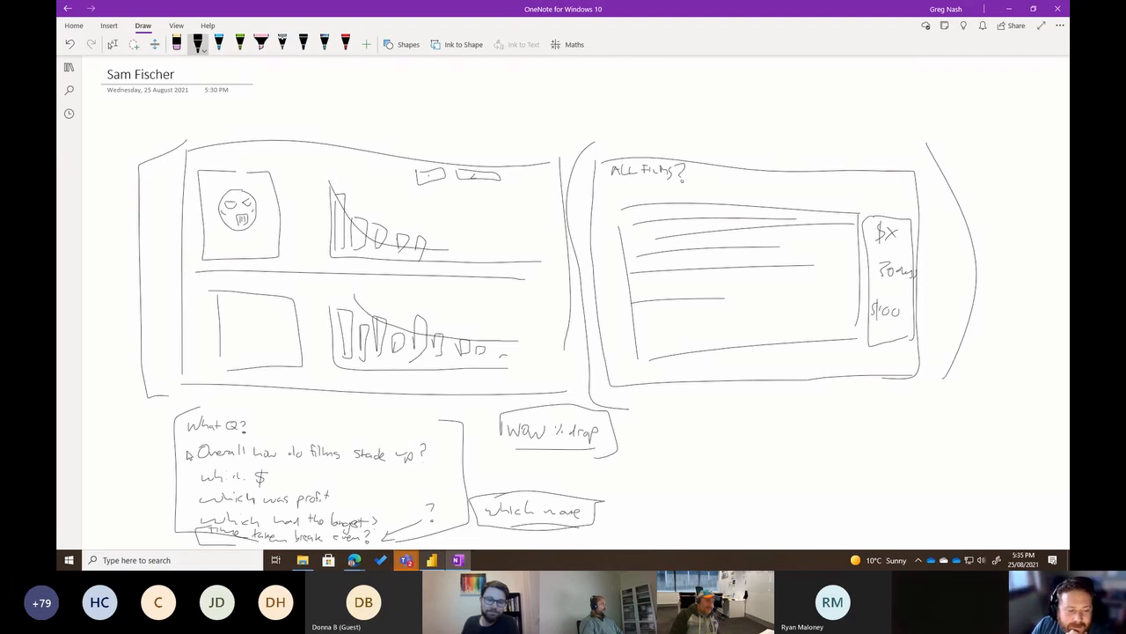
drag(192, 448, 179, 508)
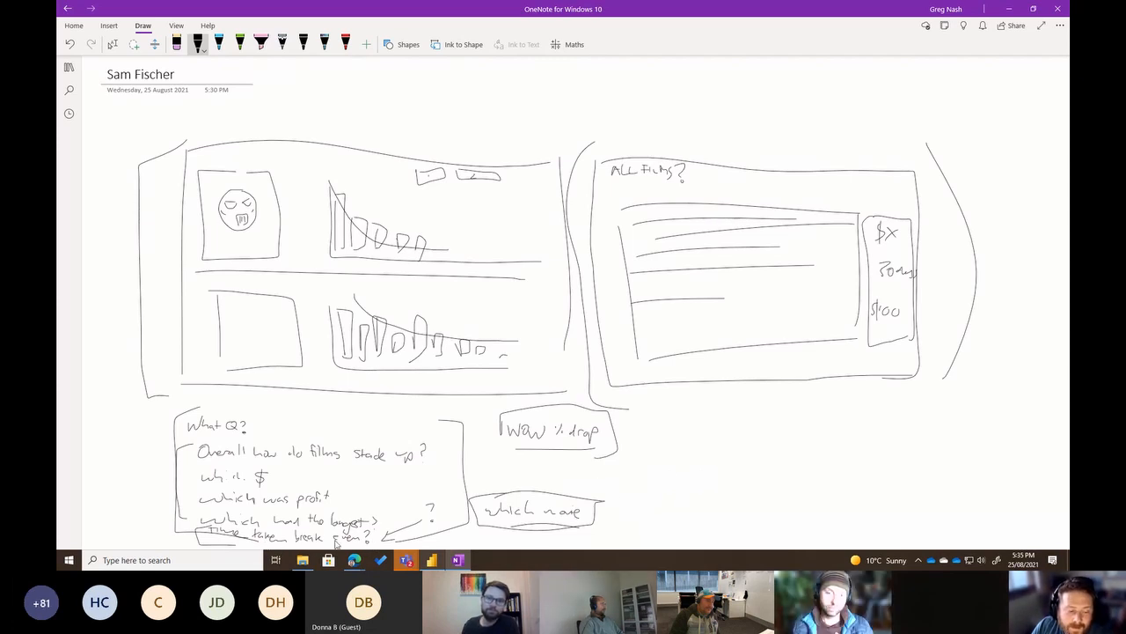
- Handwrite an underlined or struck "total" with arrowed notes "$ budg" and "No days?" beneath it, to the right of the boxed note
mouse_move(644, 473)
mouse_down()
mouse_move(643, 483)
mouse_move(656, 480)
mouse_up()
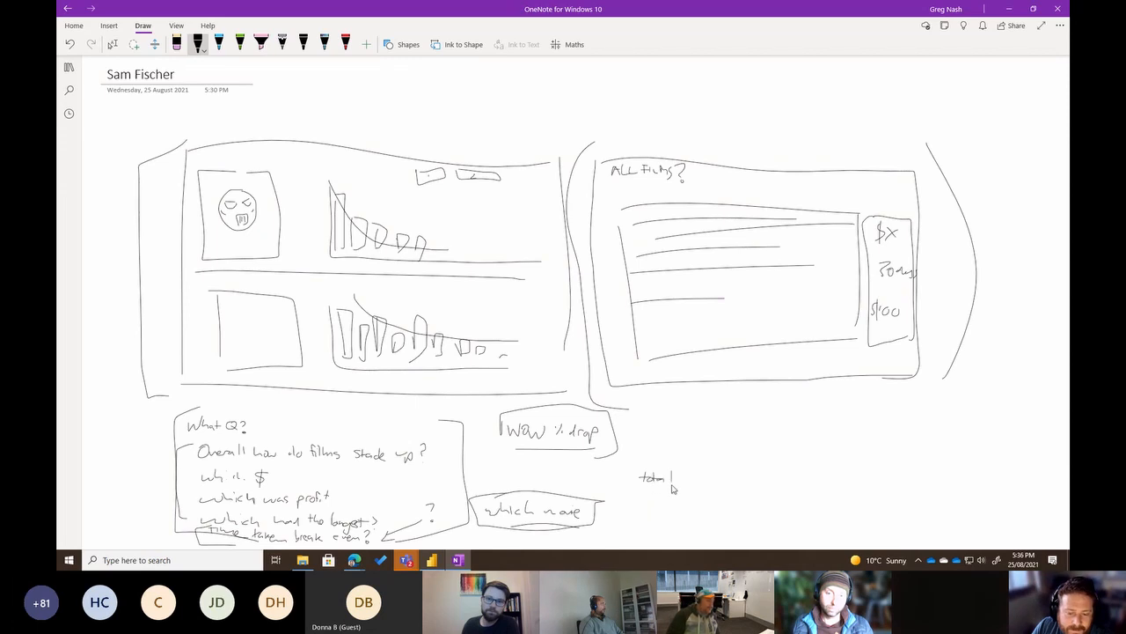
drag(630, 501, 646, 500)
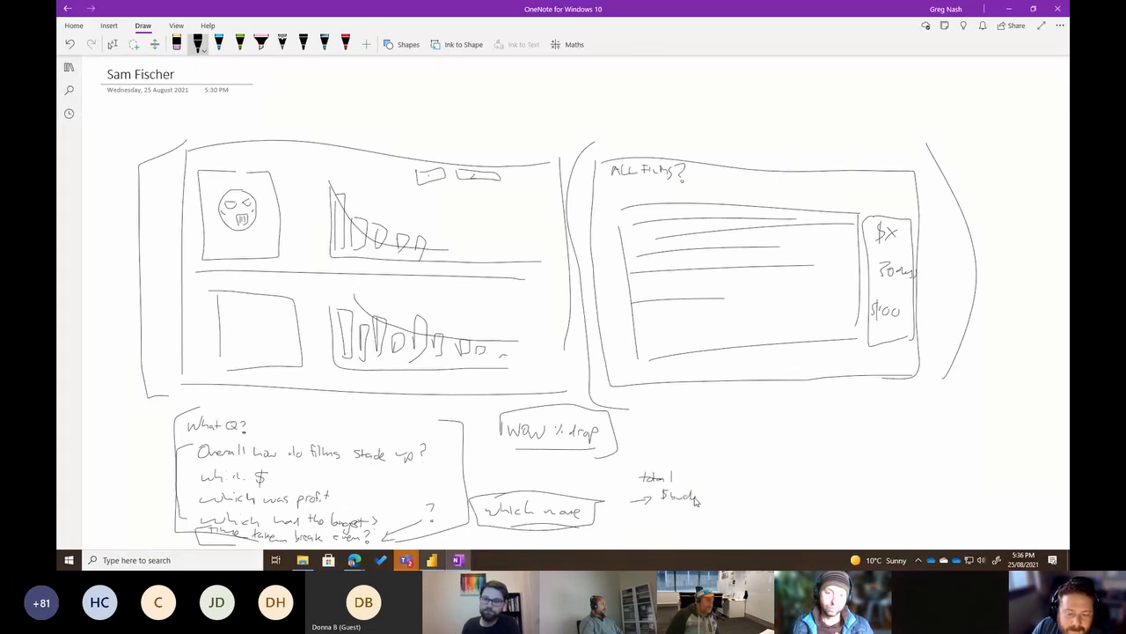
drag(640, 519, 738, 517)
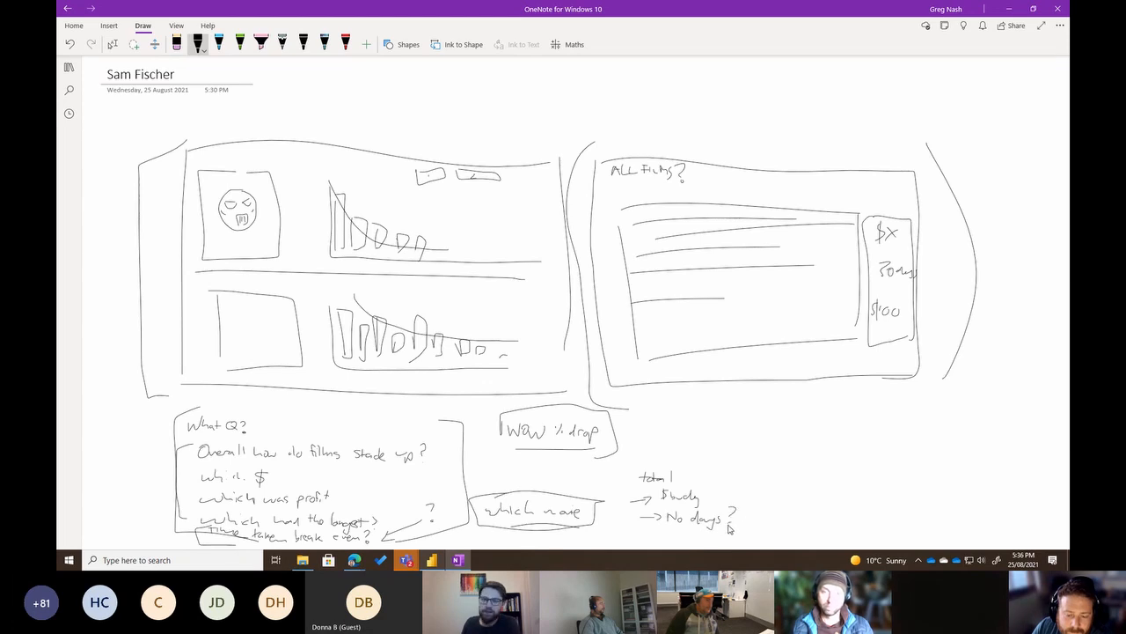
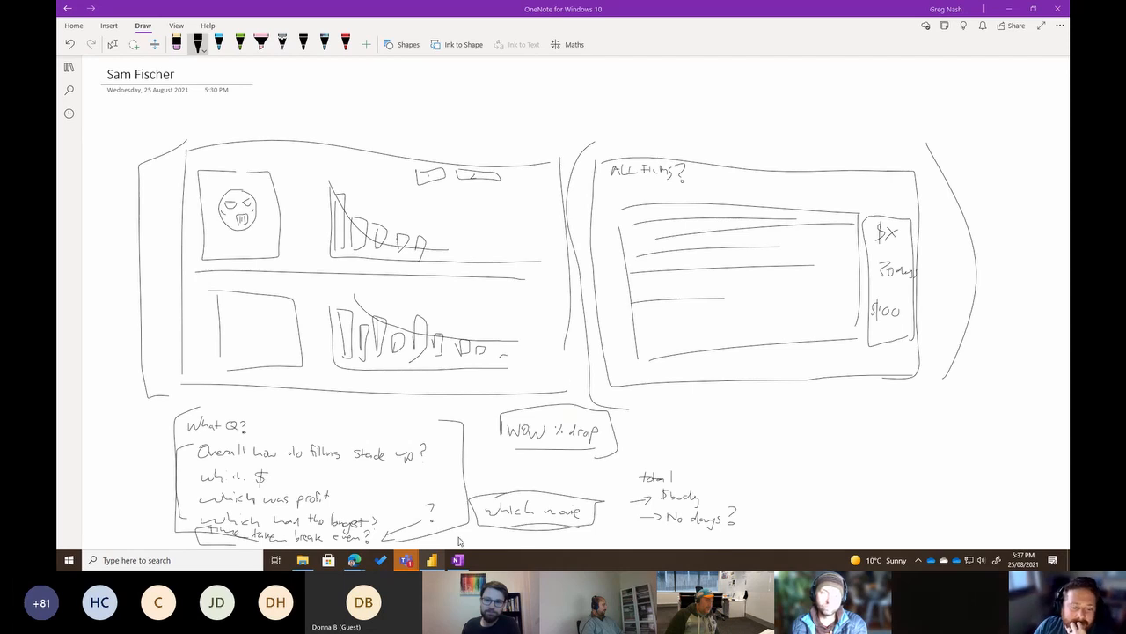
- Switch to Power BI Desktop, insert a text box on the blank report page, and enlarge it near the page's middle
click(438, 561)
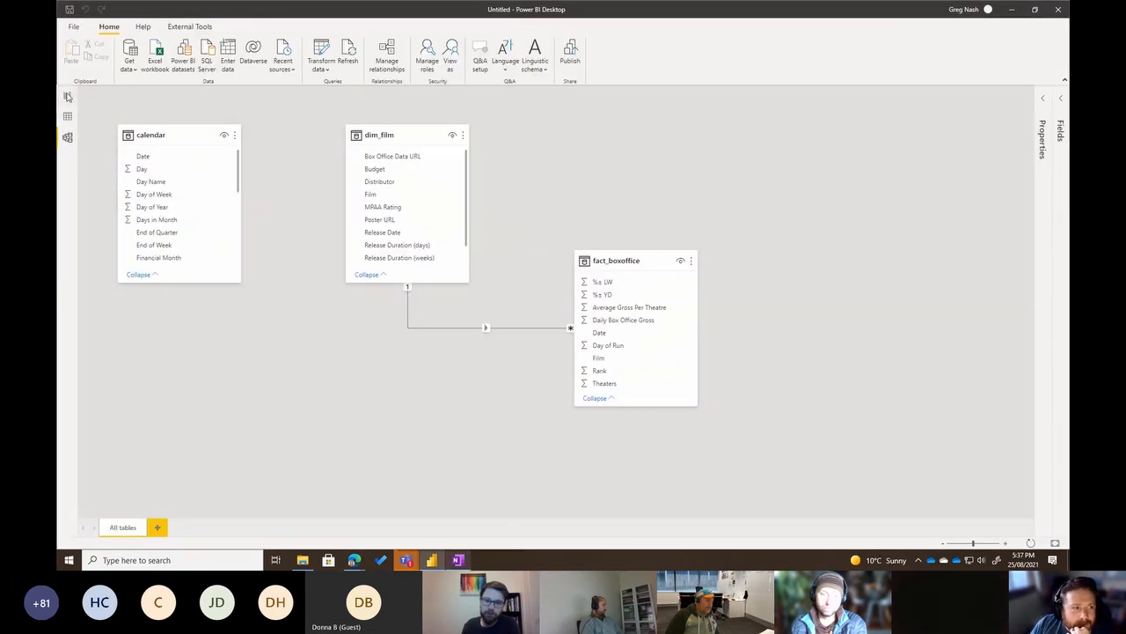
click(66, 96)
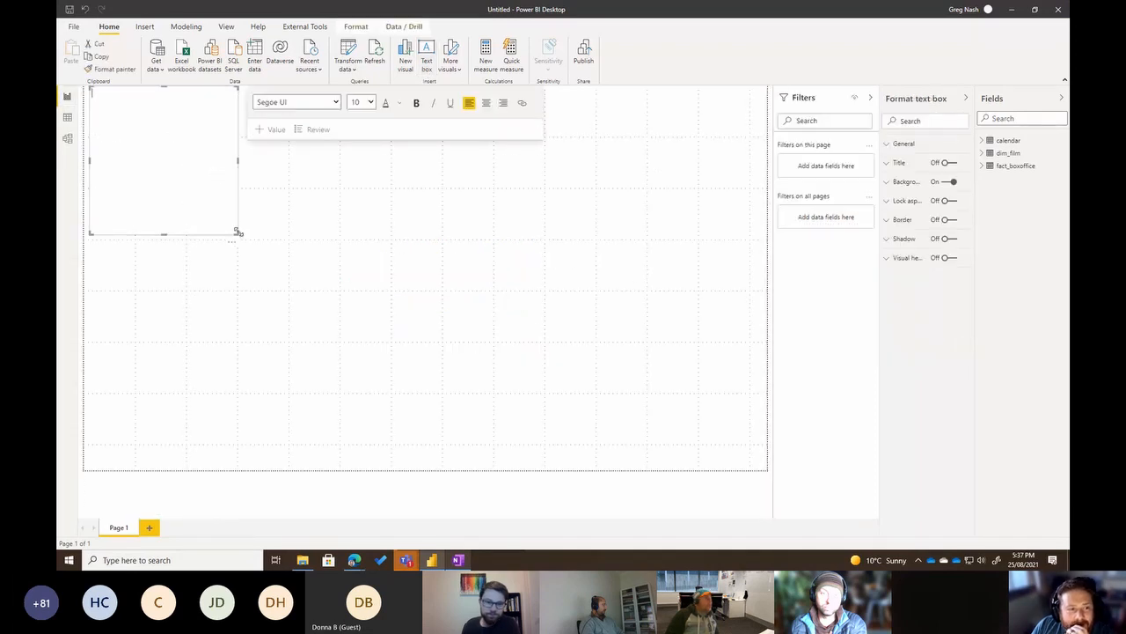
drag(238, 232, 398, 330)
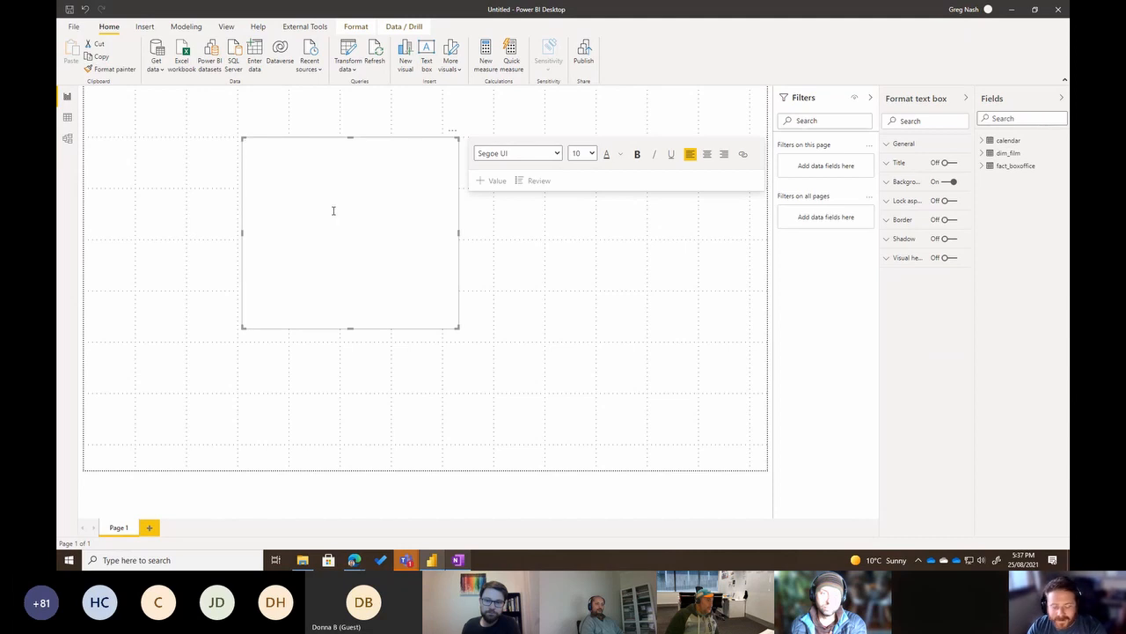
- Enter "How long did each movie take to break even?" and "Day to reach total budget" on separate lines in the text box
key(alt+Tab)
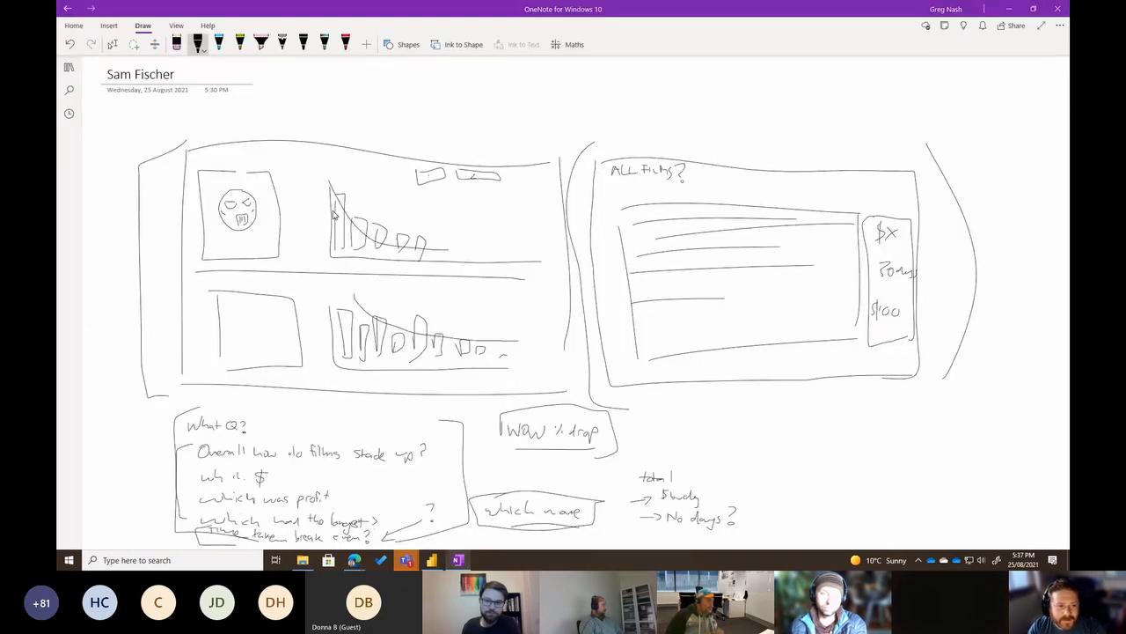
key(alt+Tab)
key(Tab)
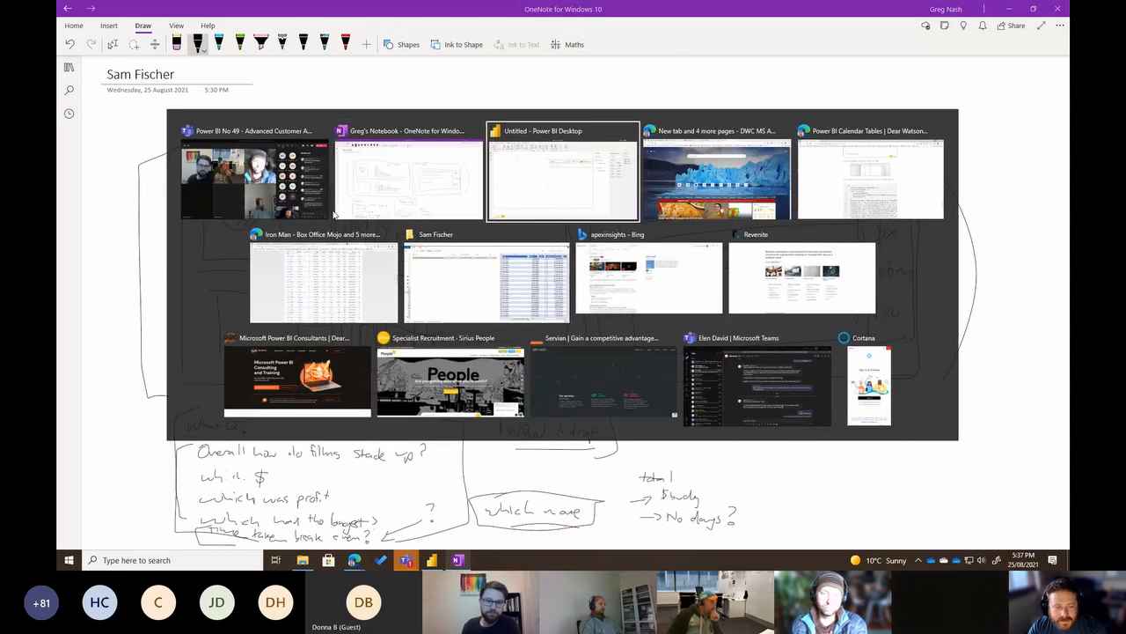
text(How long did each movie)
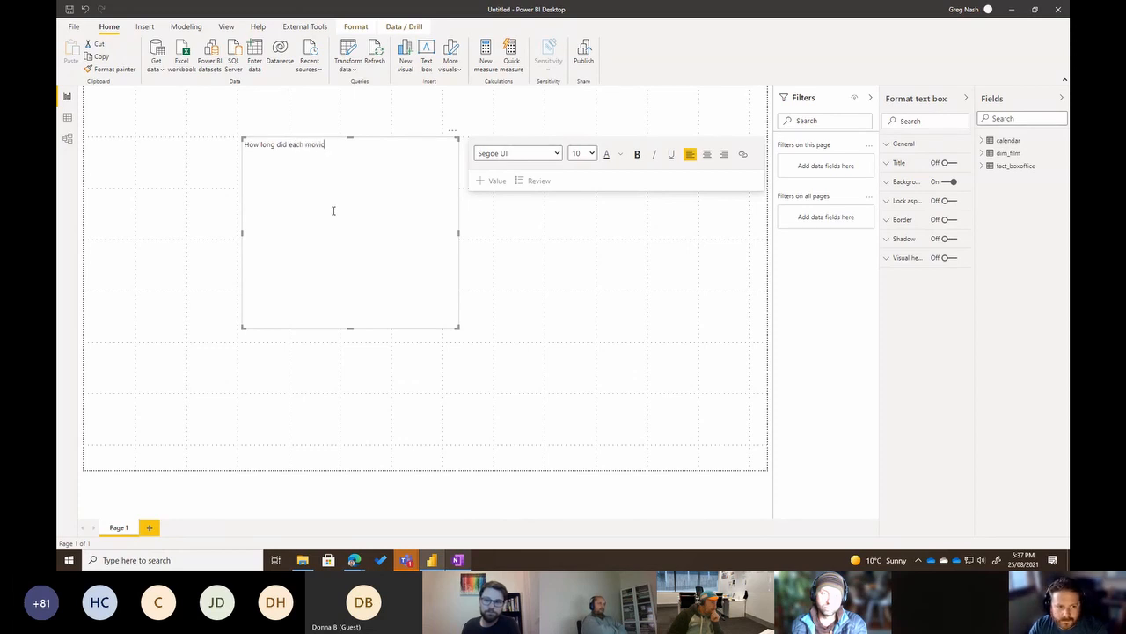
key(BackSpace)
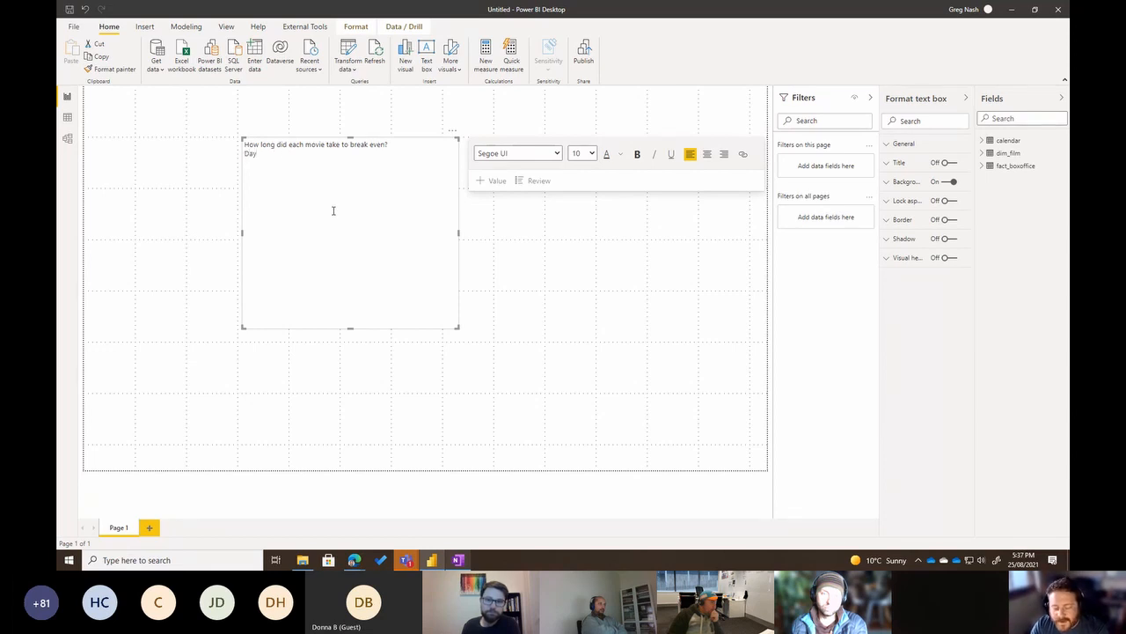
text(to reach to)
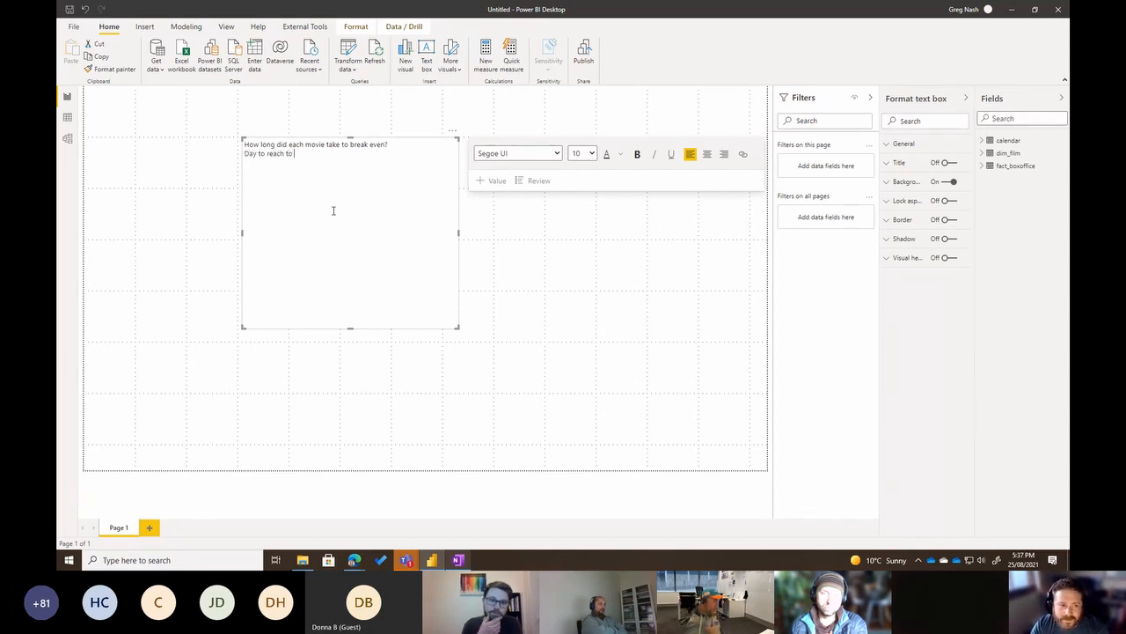
text(ta)
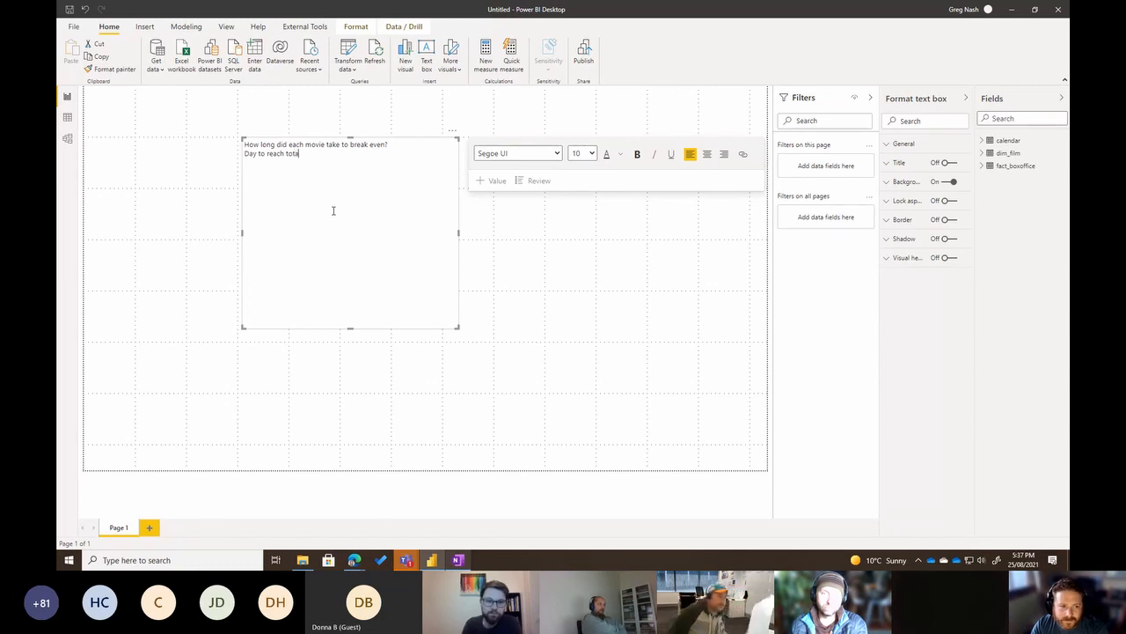
text(l budget)
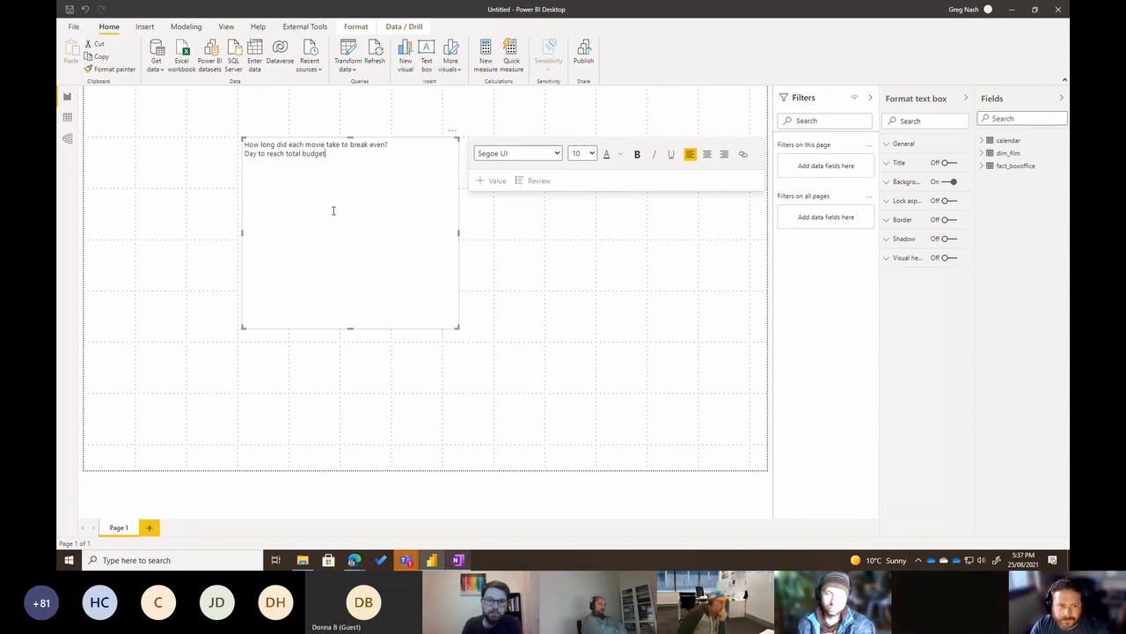
key(Return)
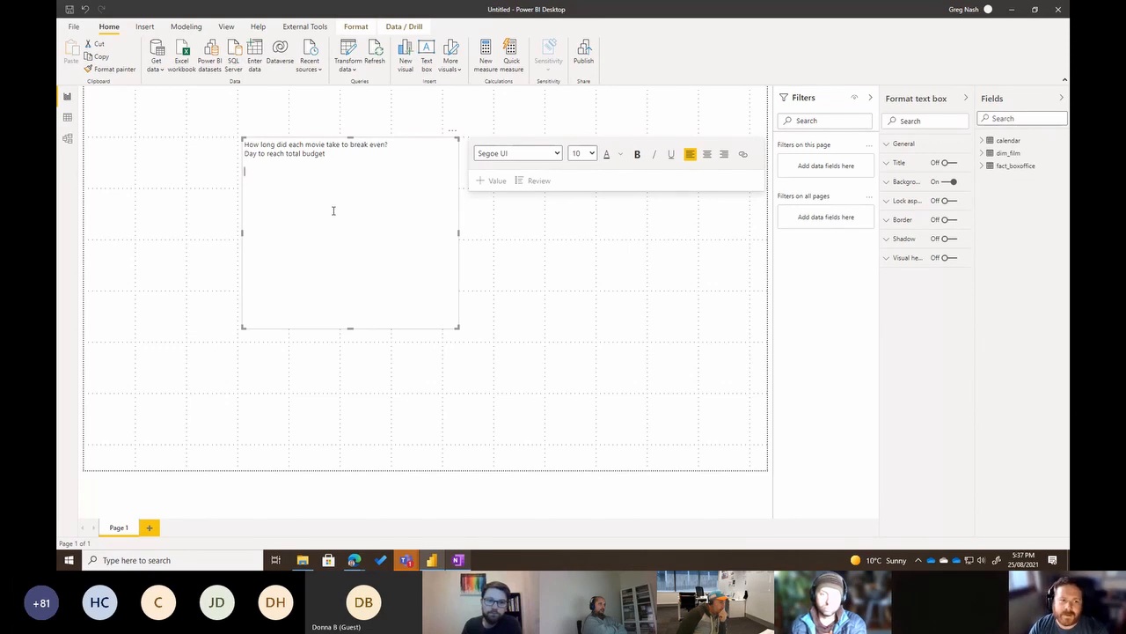
drag(334, 154, 245, 154)
click(300, 163)
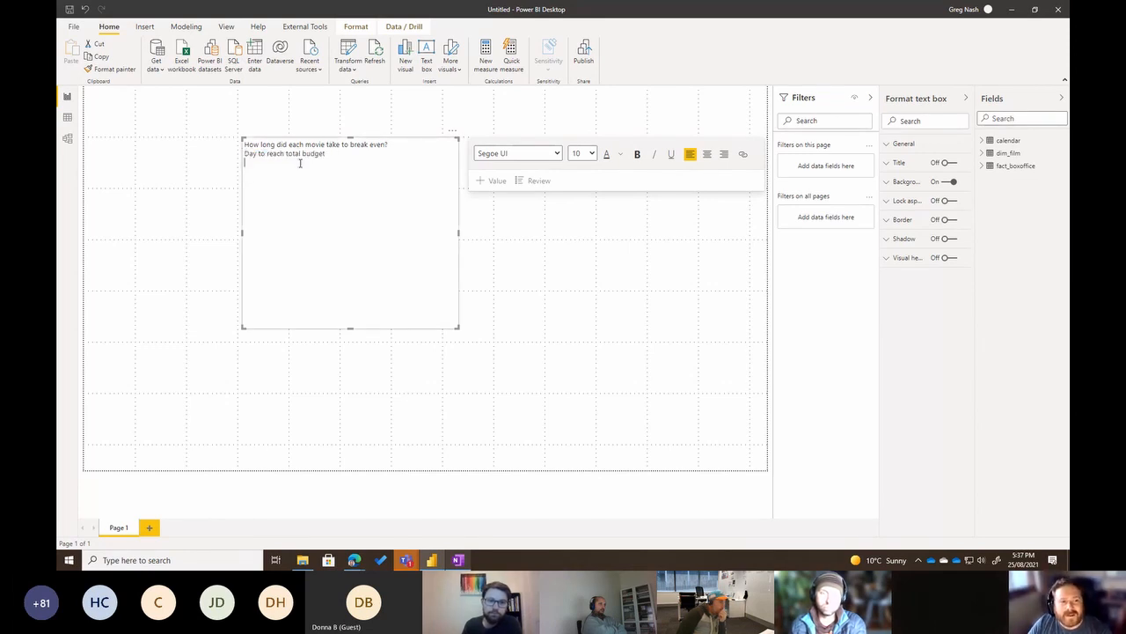
drag(330, 154, 276, 155)
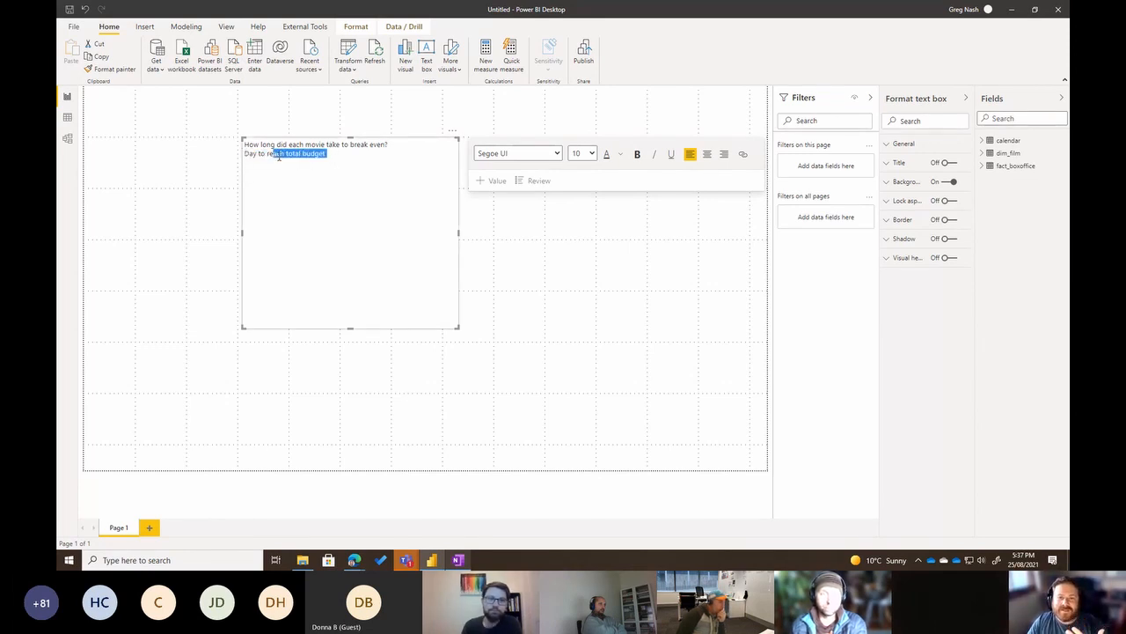
key(shift+Left)
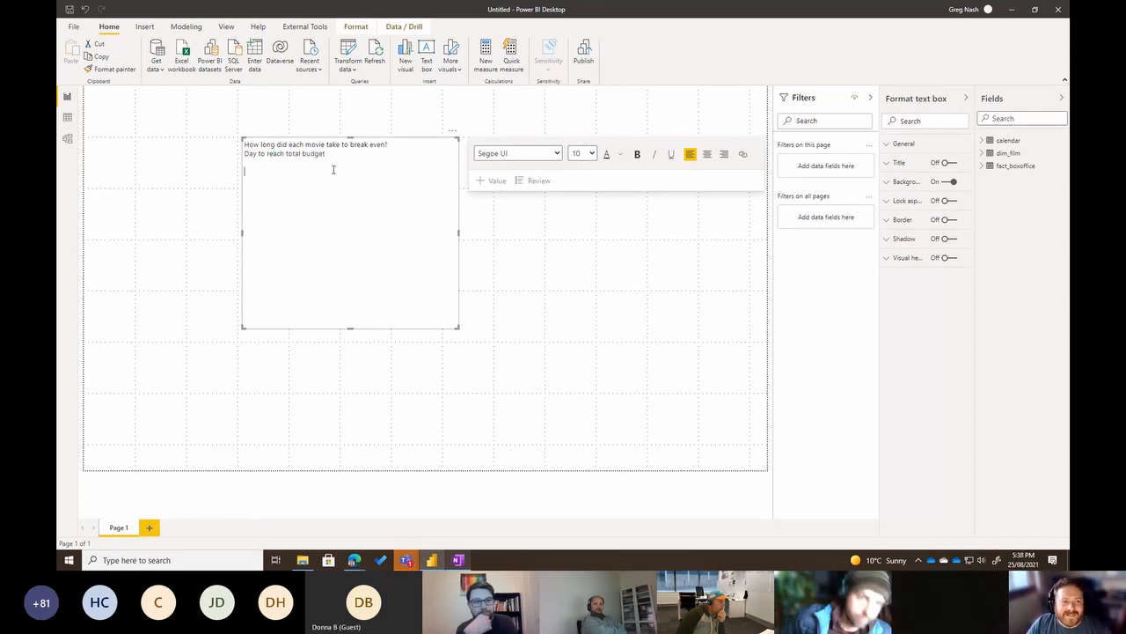
drag(328, 154, 245, 159)
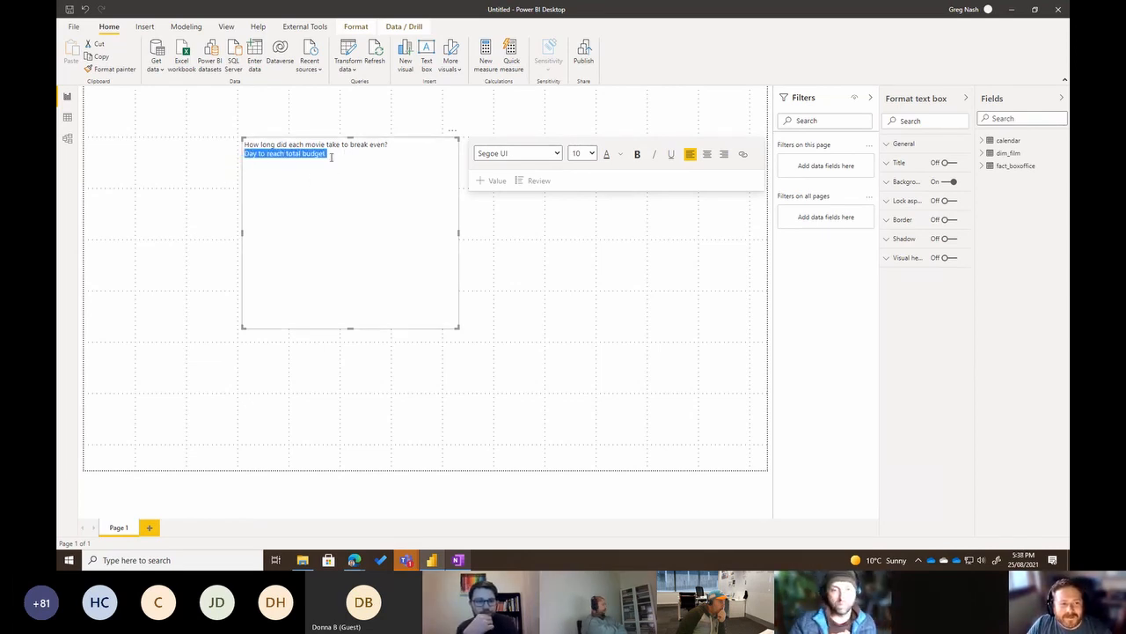
drag(410, 143, 244, 149)
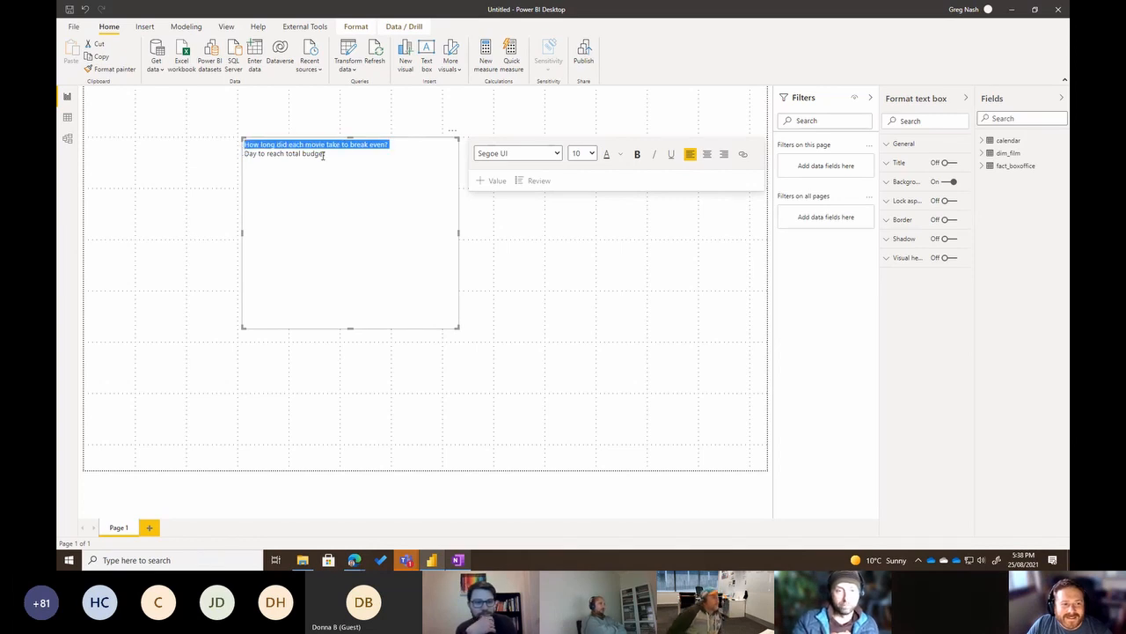
click(400, 144)
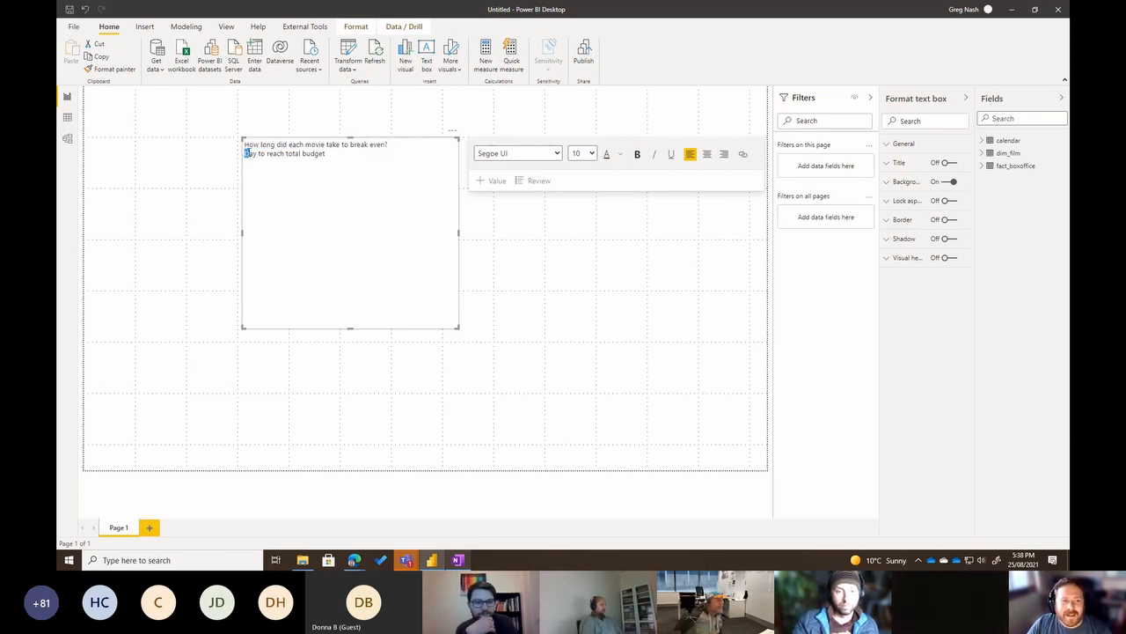
shift+click(247, 148)
drag(332, 151, 246, 156)
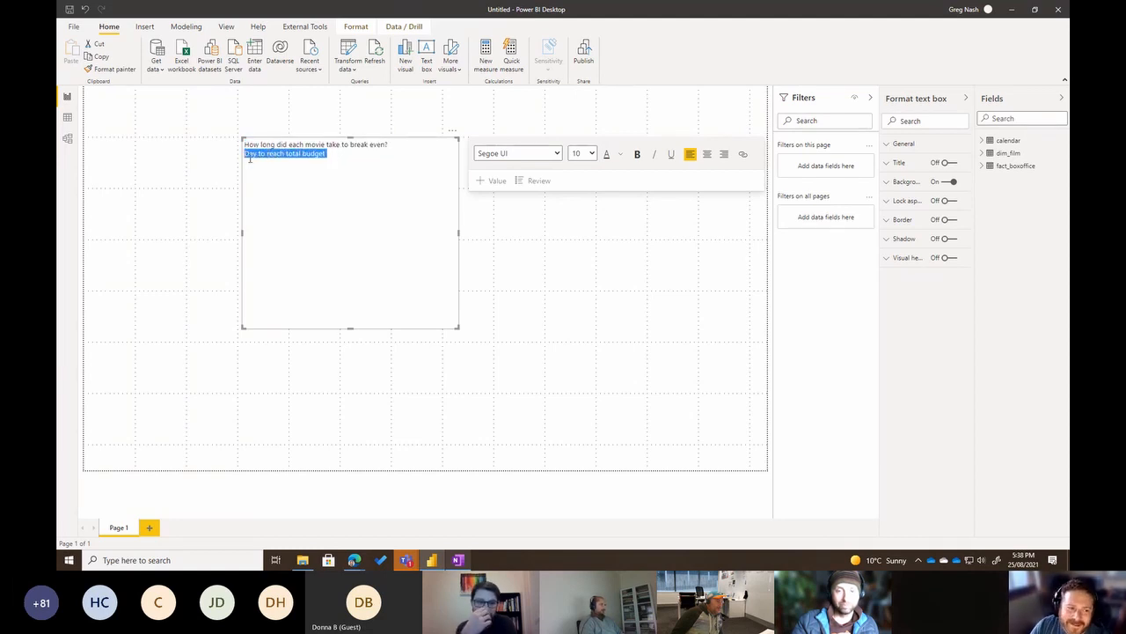
click(379, 234)
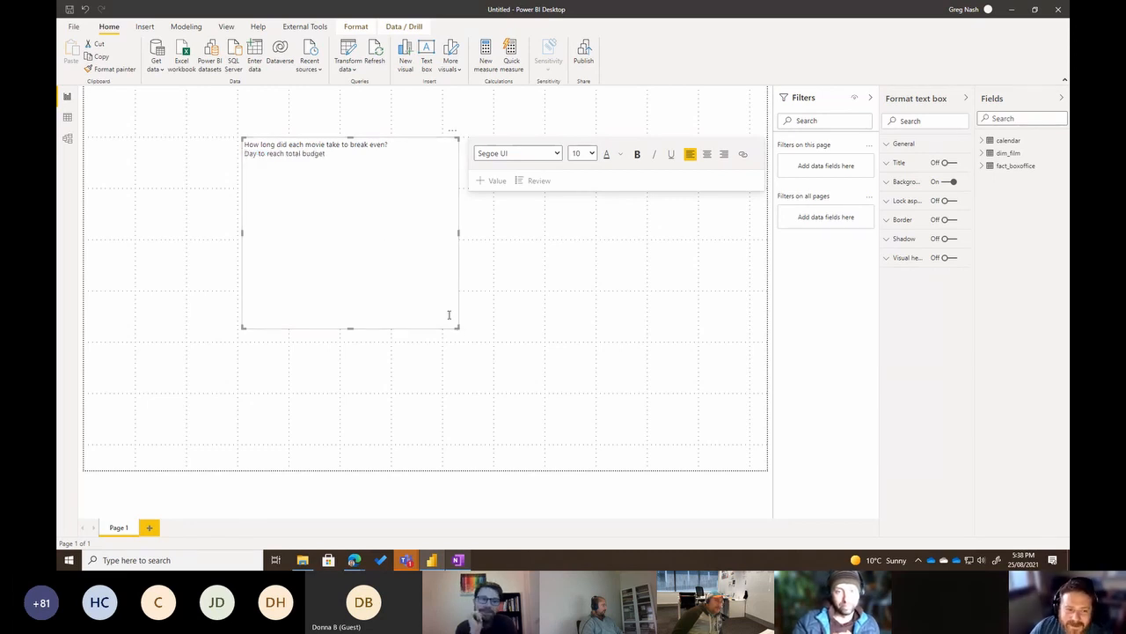
drag(300, 153, 239, 162)
click(254, 155)
triple_click(247, 155)
click(263, 144)
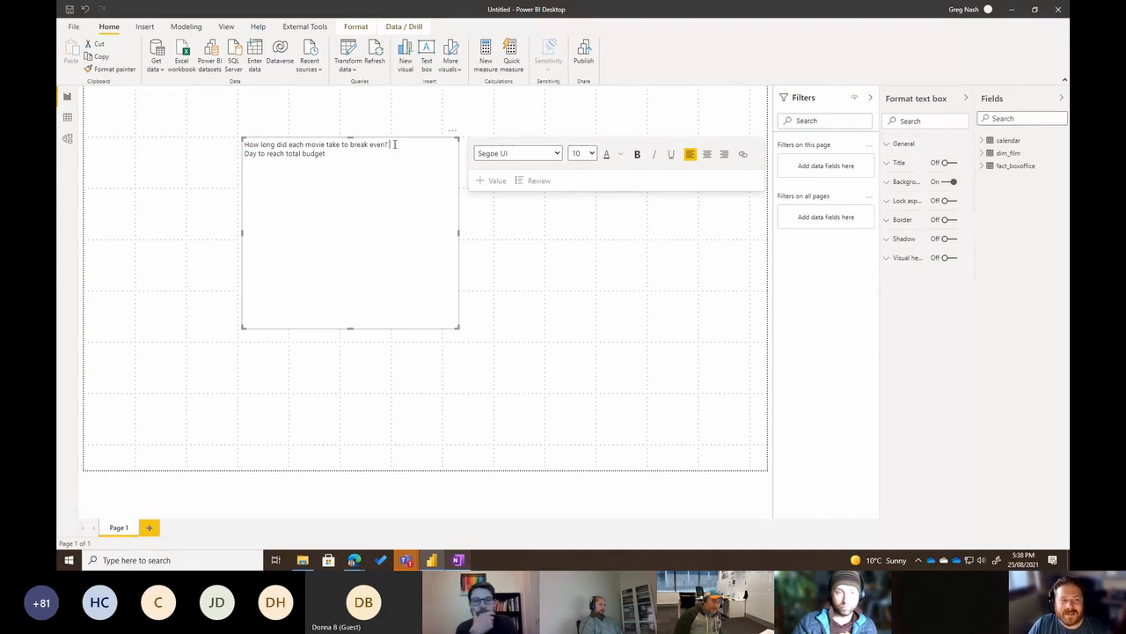
drag(320, 143, 245, 158)
click(326, 155)
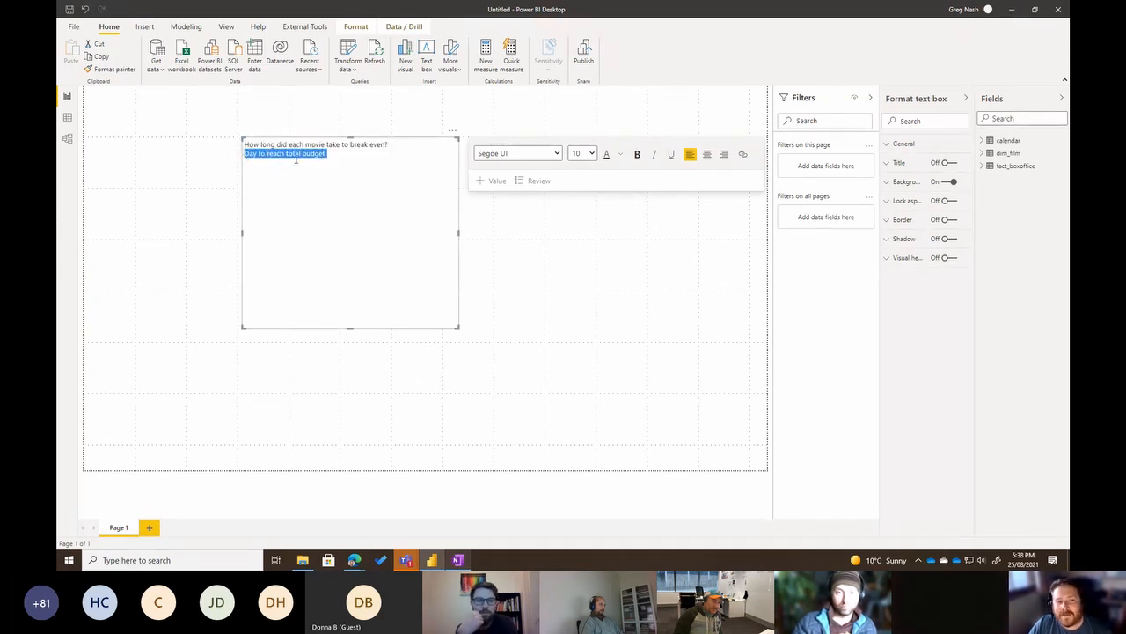
- Set all the text in the text box to size 18 and enlarge the box so the question fits on one line
click(407, 225)
key(ctrl+a)
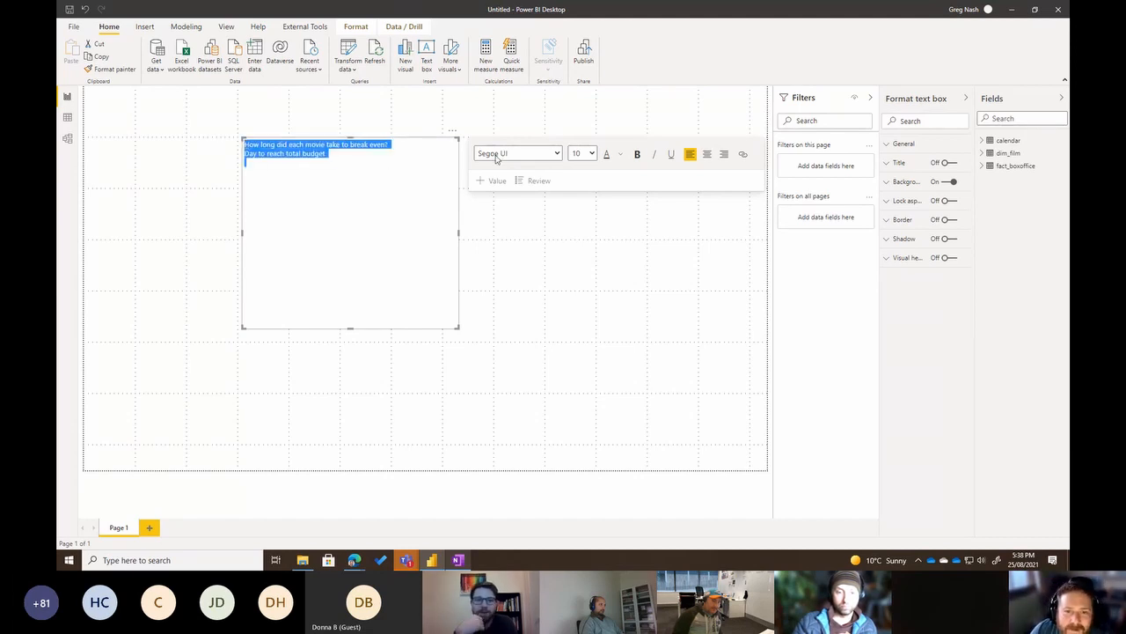
click(594, 158)
click(580, 256)
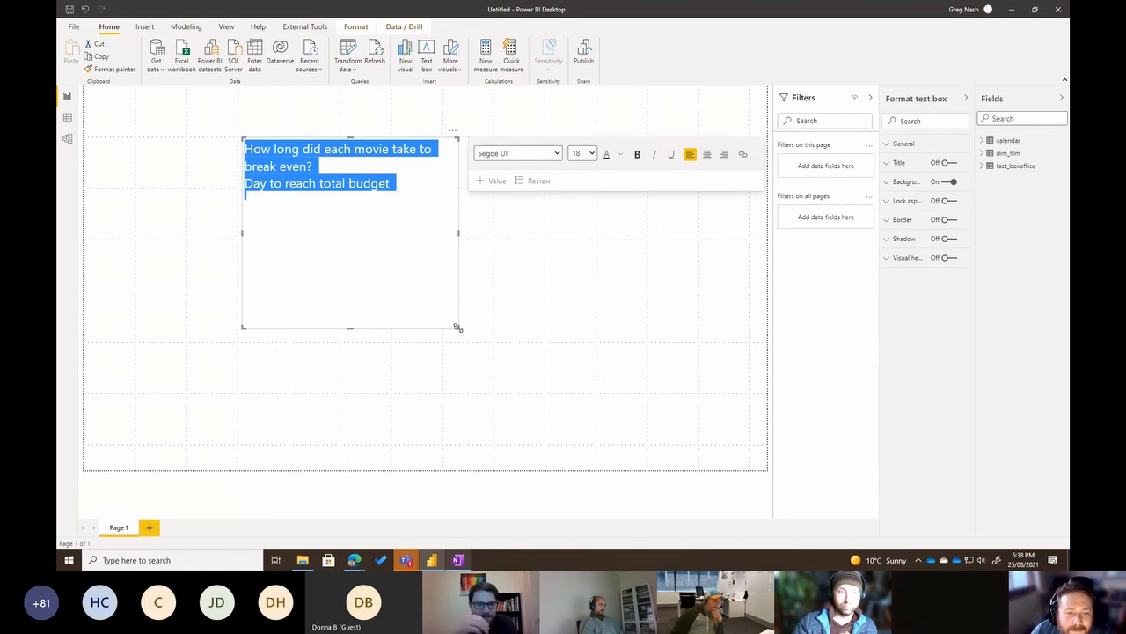
drag(458, 327, 590, 353)
click(395, 166)
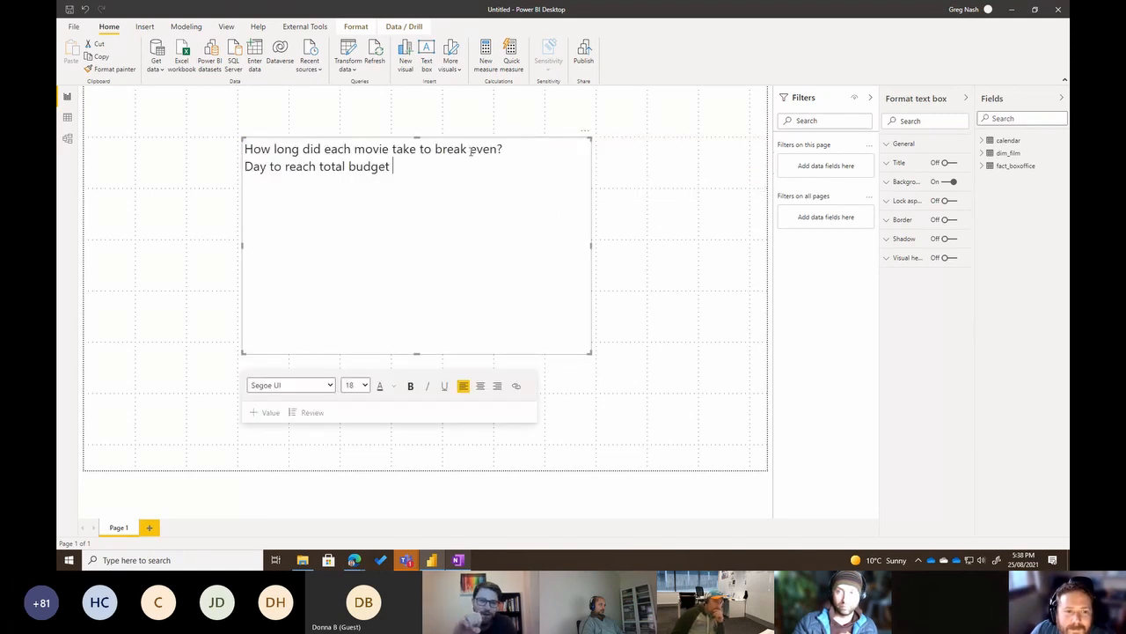
- Move the text box to the upper-left corner of the report page
click(467, 124)
drag(444, 142, 289, 112)
click(255, 161)
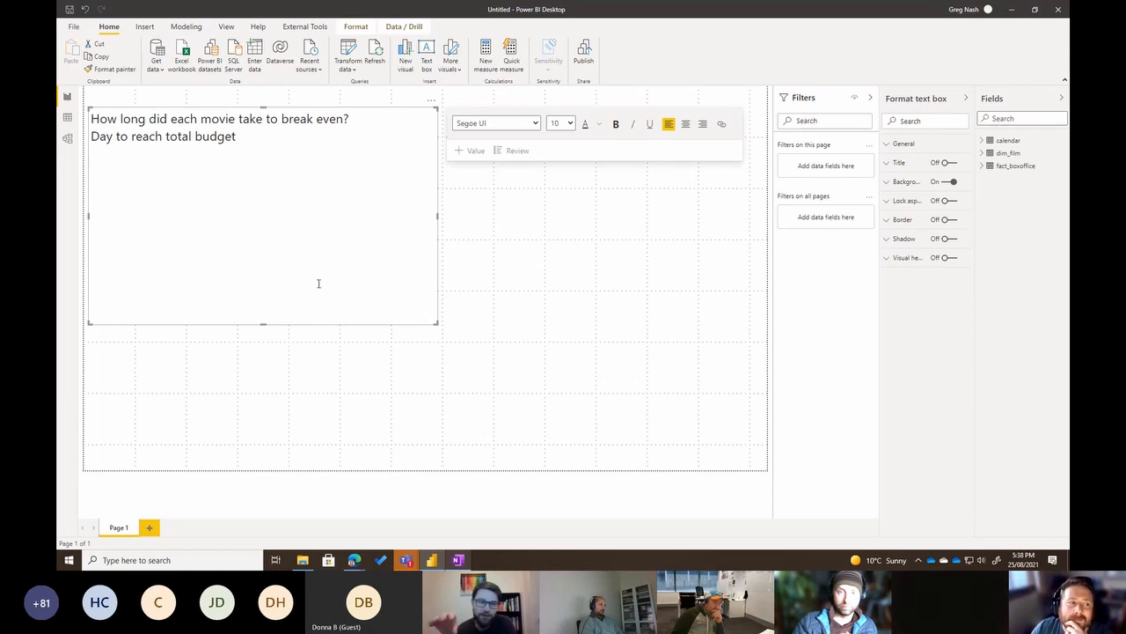
drag(317, 329, 326, 322)
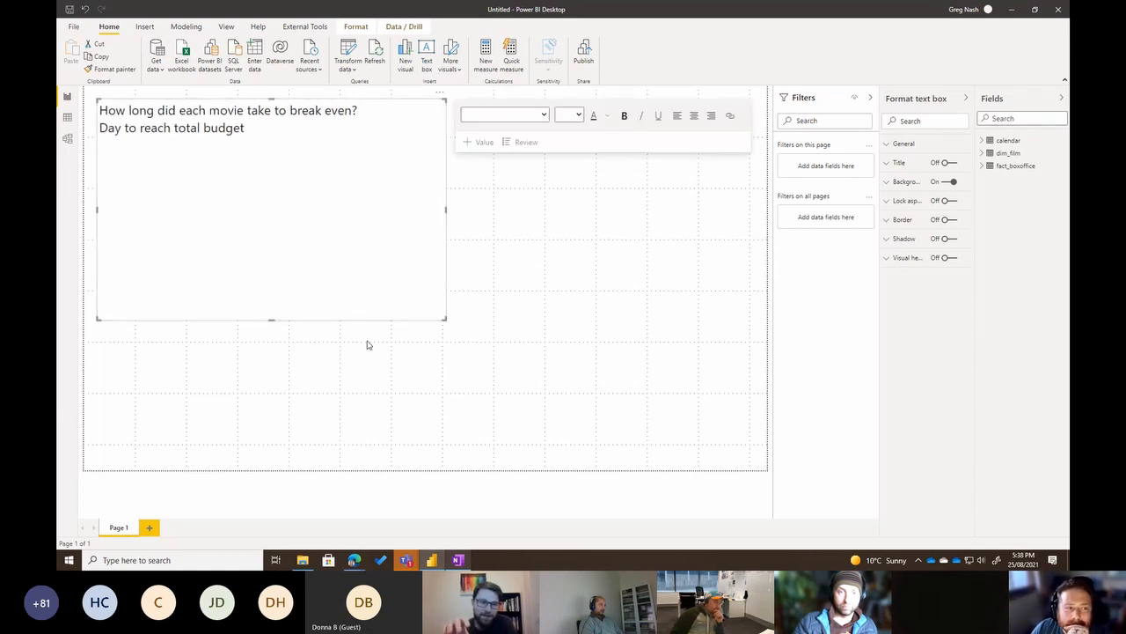
- Reword the text box's second line as "Count of Days to reach total budget"
click(270, 132)
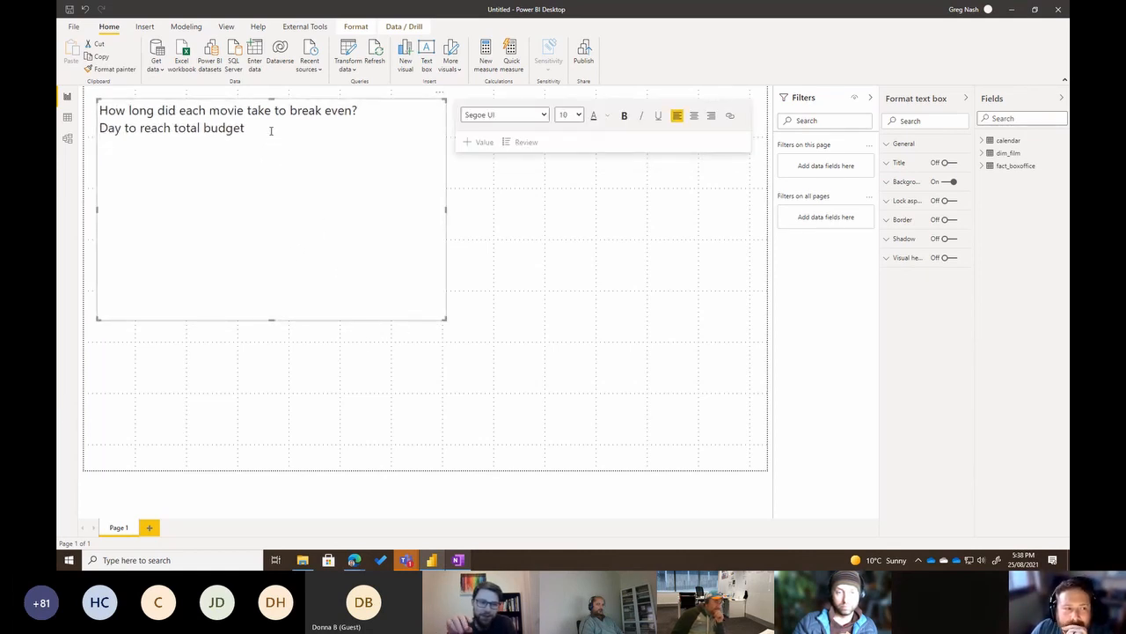
click(113, 127)
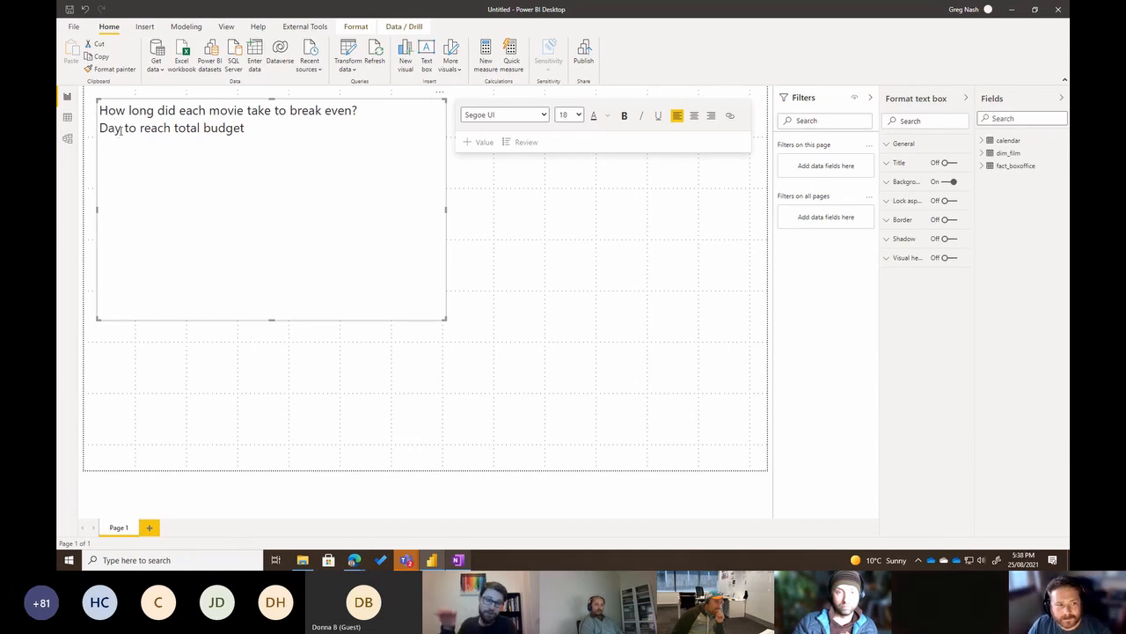
text(s)
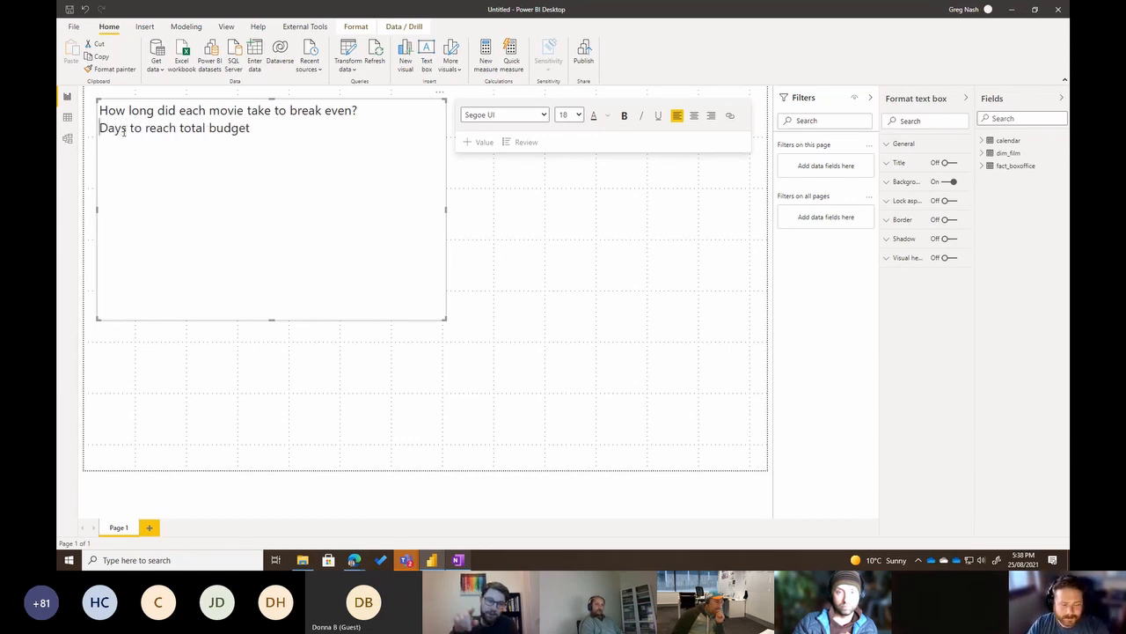
text(Count of)
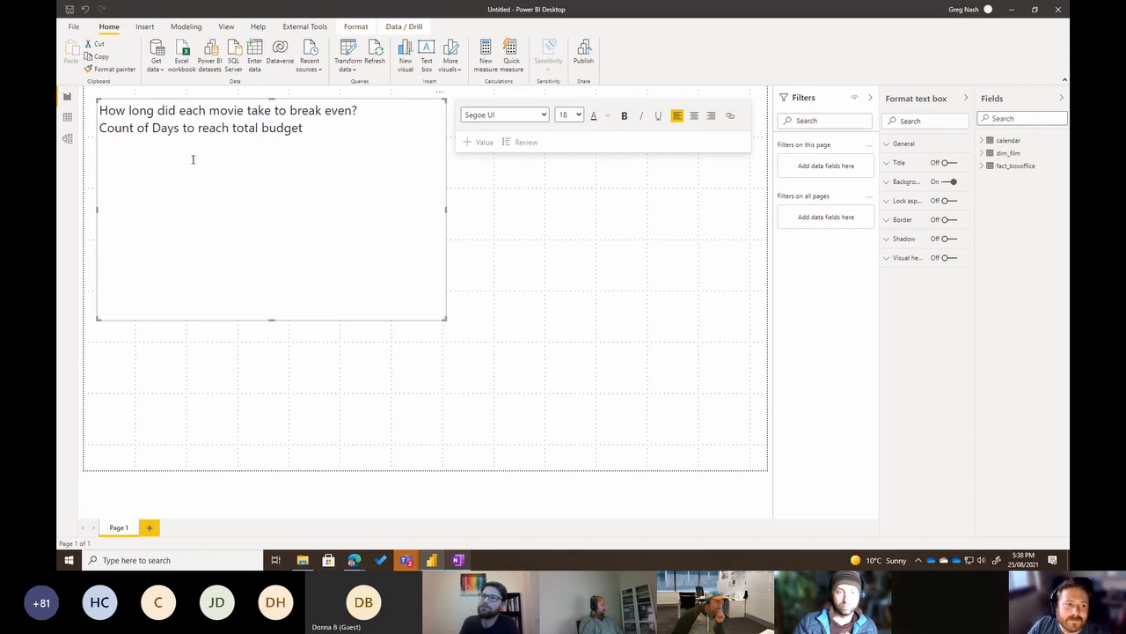
- Shrink the text box to fit closely around its two lines and nudge it up to the page's top edge
click(429, 302)
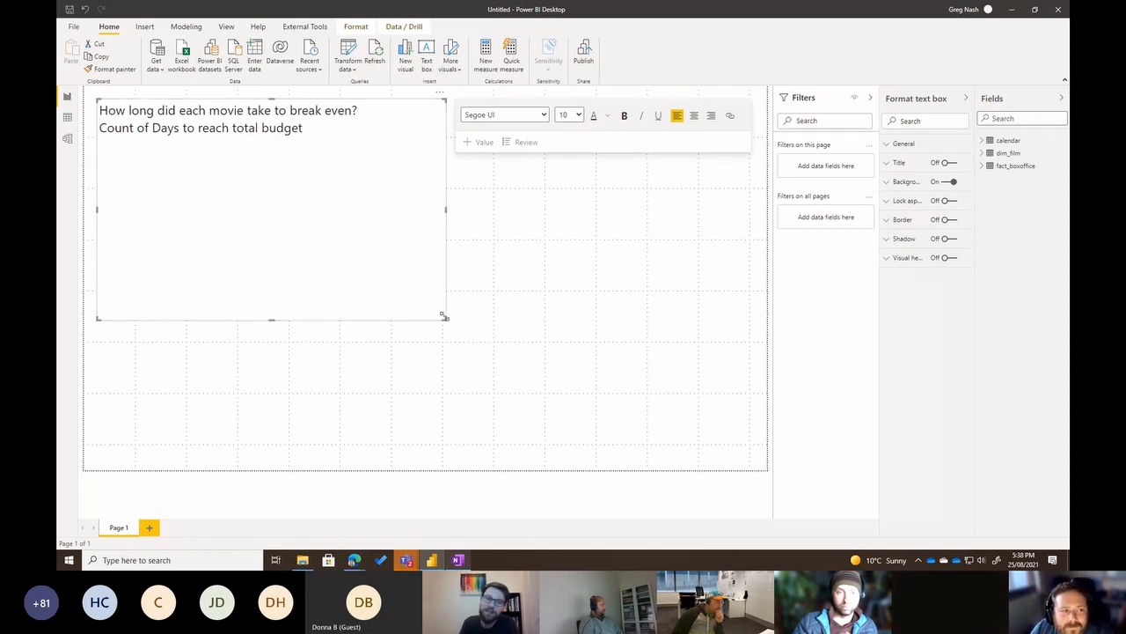
drag(444, 316, 392, 169)
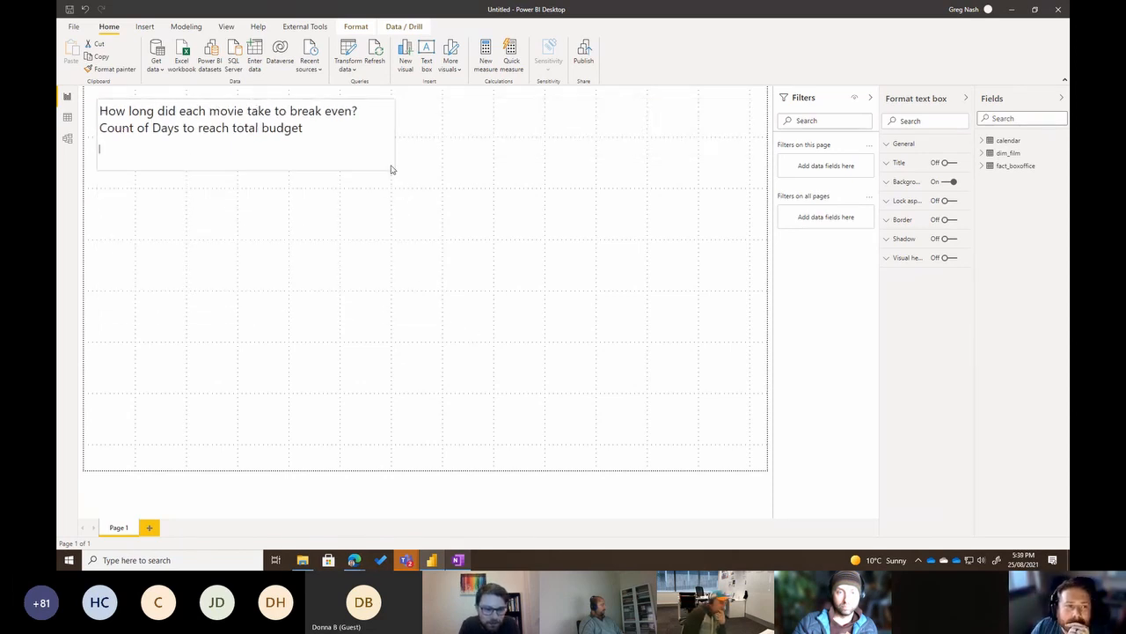
drag(265, 103, 259, 94)
click(549, 310)
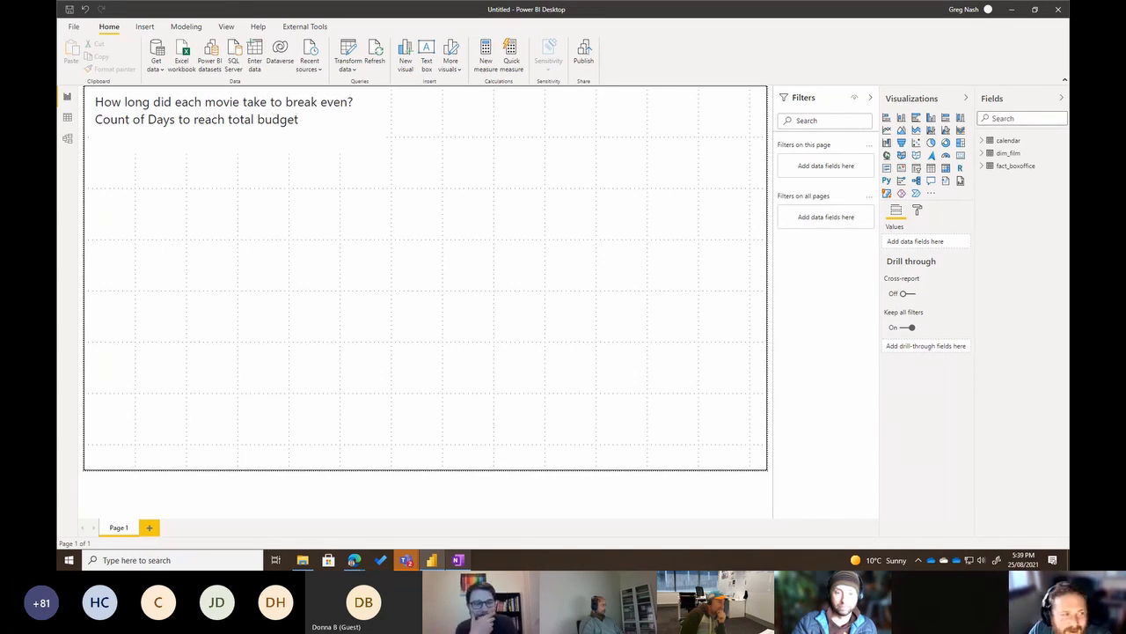
- Show the data model, place the calendar table to the right of fact_boxoffice, and shift fact_boxoffice and dim_film left
click(68, 138)
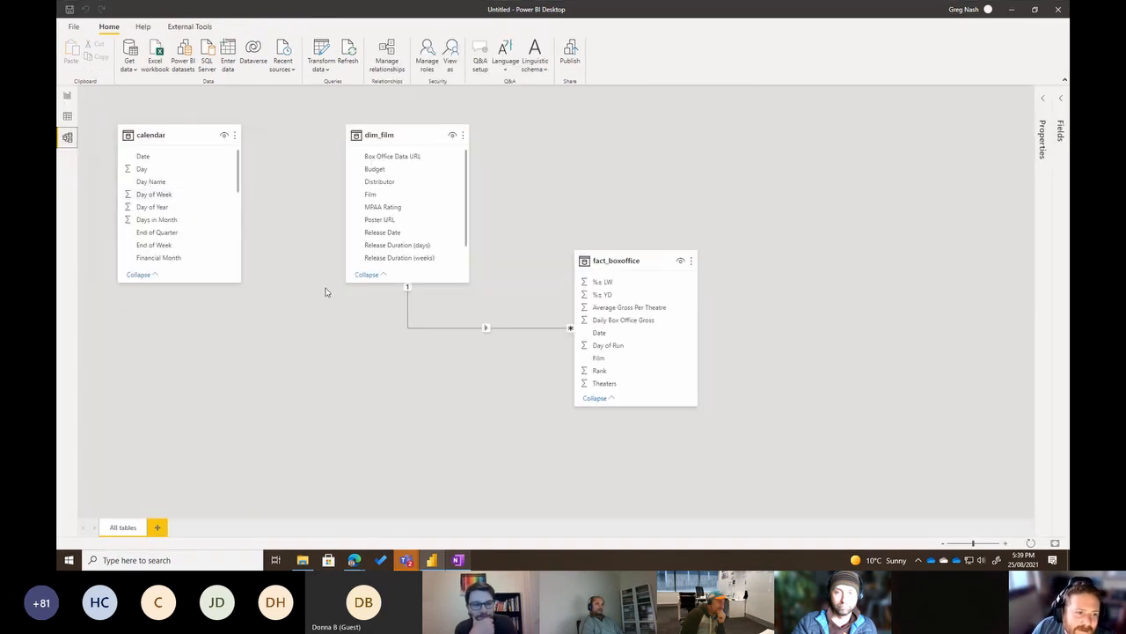
drag(185, 132, 854, 132)
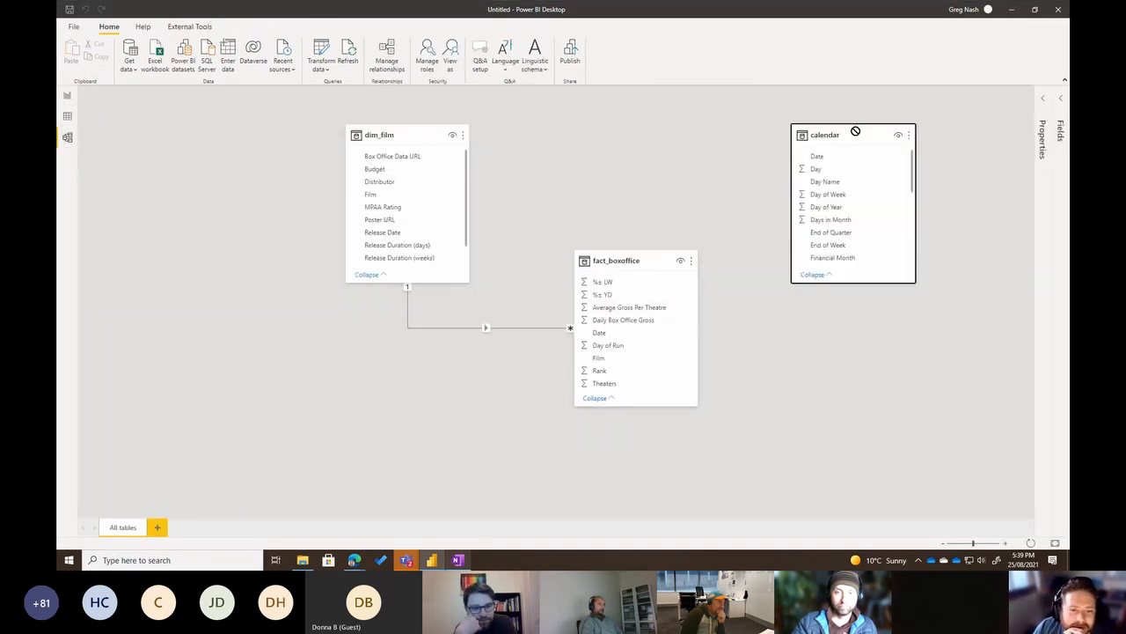
drag(614, 267, 545, 274)
drag(404, 166, 338, 167)
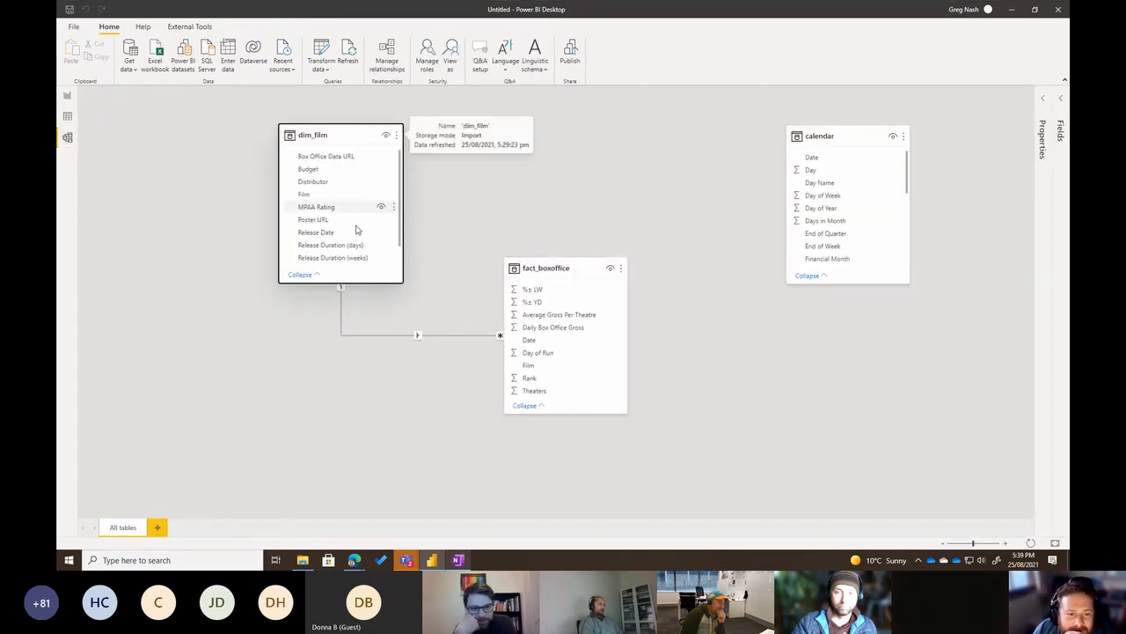
- Shorten the dim_film table card, then reposition fact_boxoffice slightly lower and widen its card
drag(385, 280, 382, 207)
drag(526, 268, 497, 284)
drag(359, 209, 360, 222)
drag(582, 336, 568, 337)
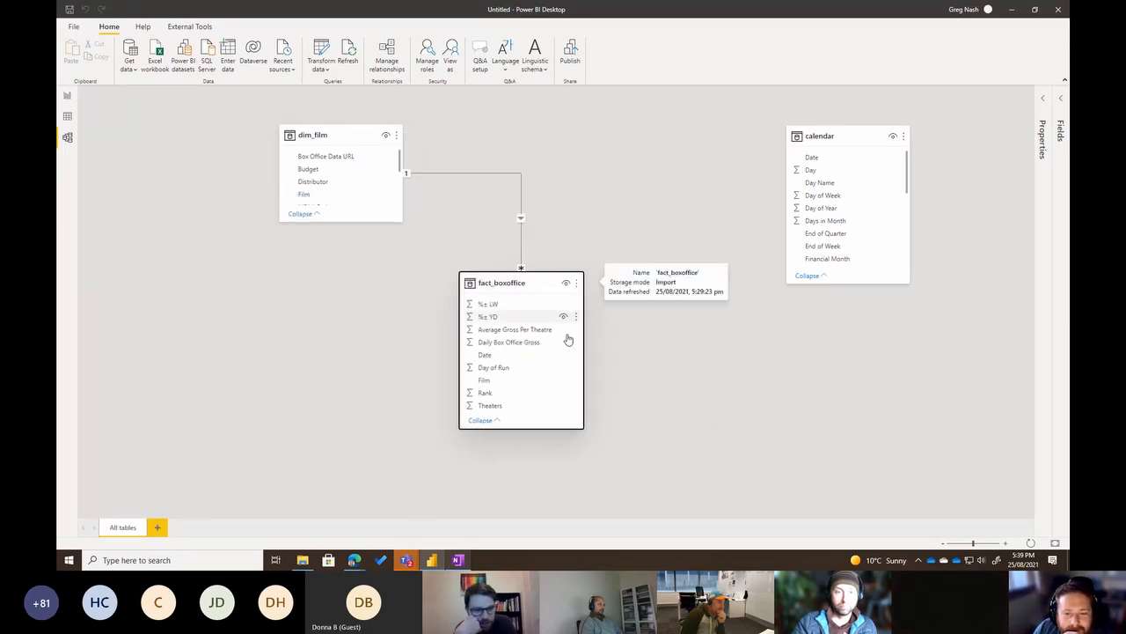
drag(631, 414, 642, 411)
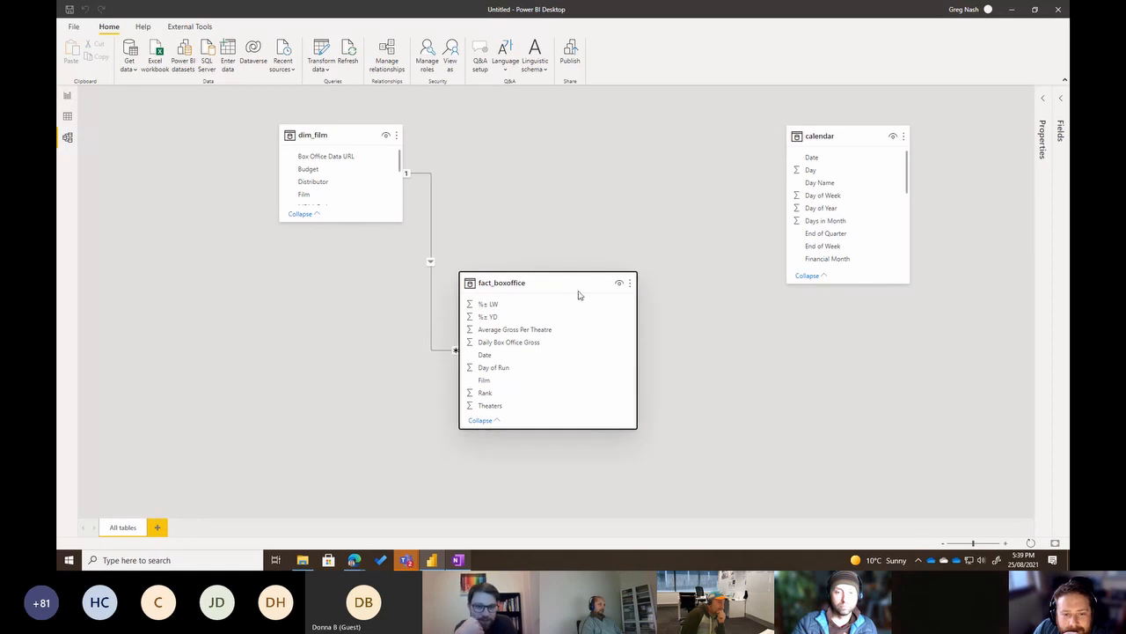
- Relate the calendar table's Date to the Date field in fact_boxoffice, and centre fact_boxoffice between the two dimension tables
drag(809, 158, 500, 357)
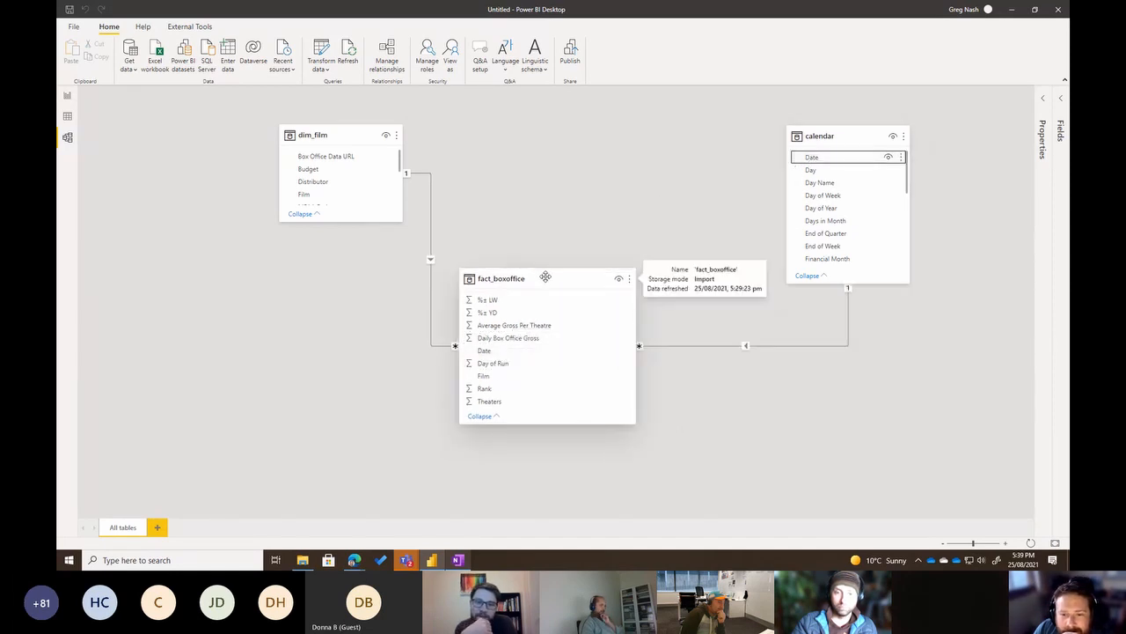
drag(545, 277, 609, 288)
drag(699, 378, 714, 377)
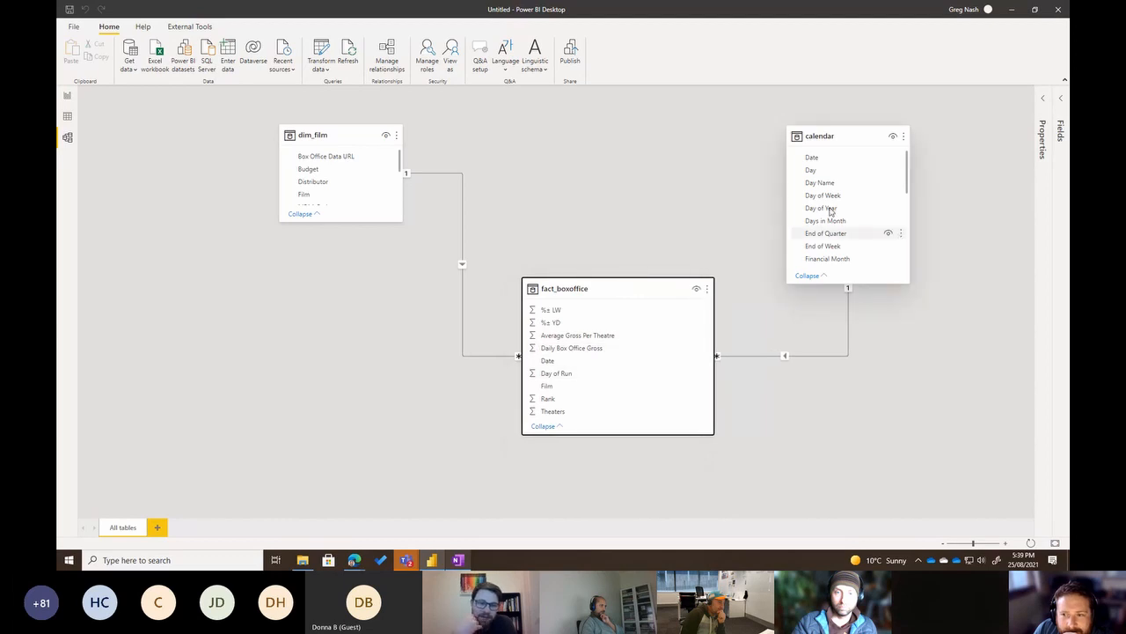
- Shorten the calendar table card and arrange dim_film and calendar above fact_boxoffice on either side
drag(838, 132, 829, 131)
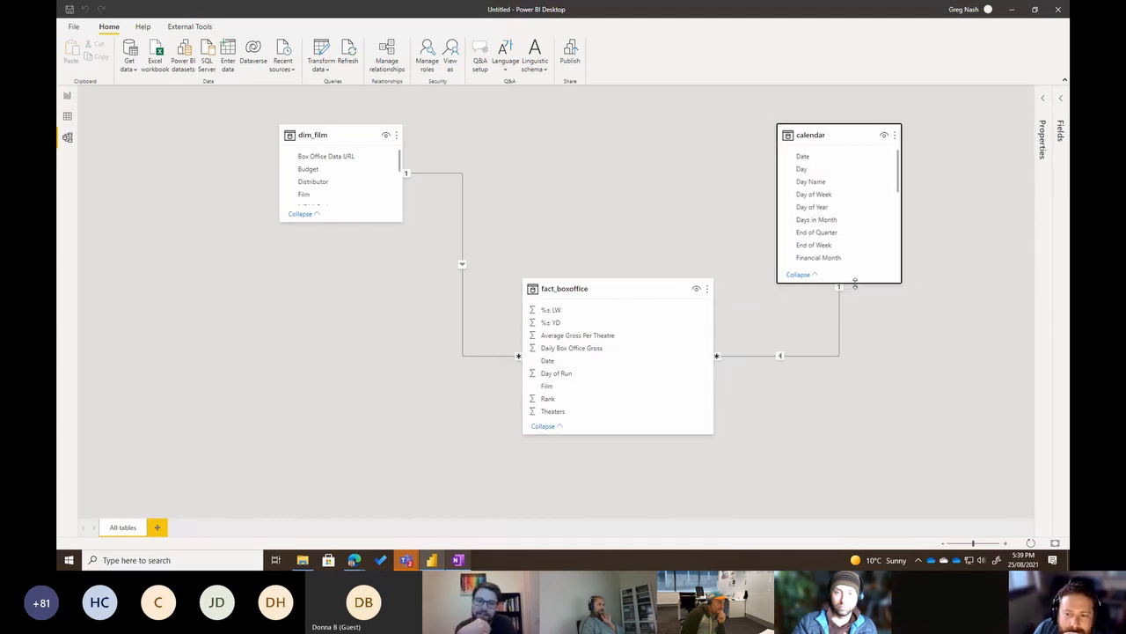
drag(852, 281, 860, 229)
drag(830, 134, 853, 172)
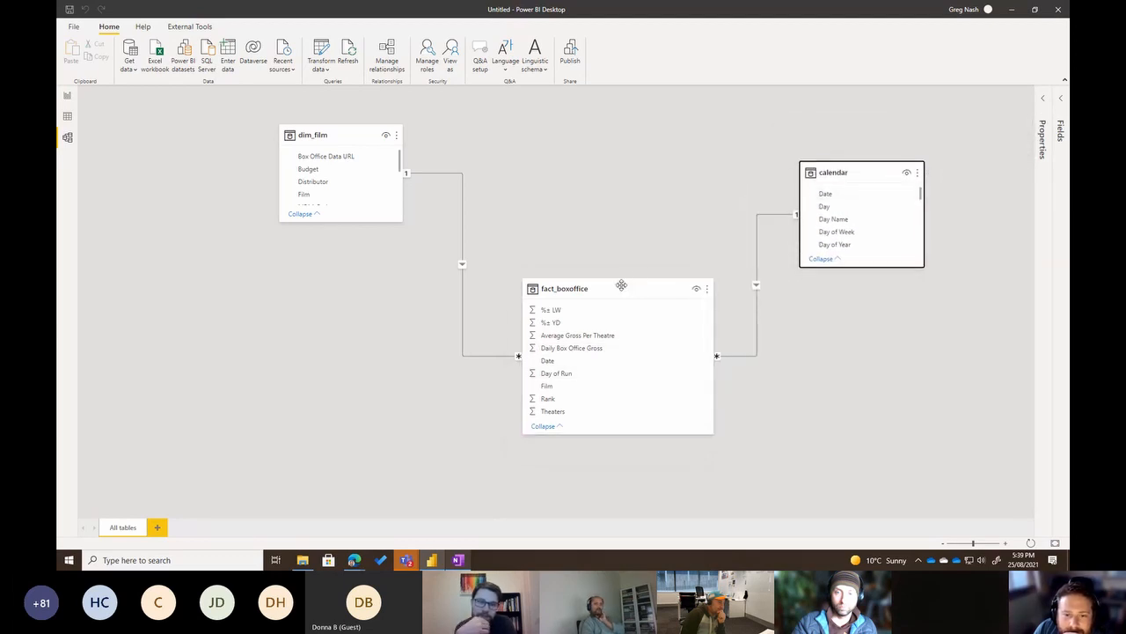
drag(621, 285, 621, 291)
drag(325, 142, 348, 165)
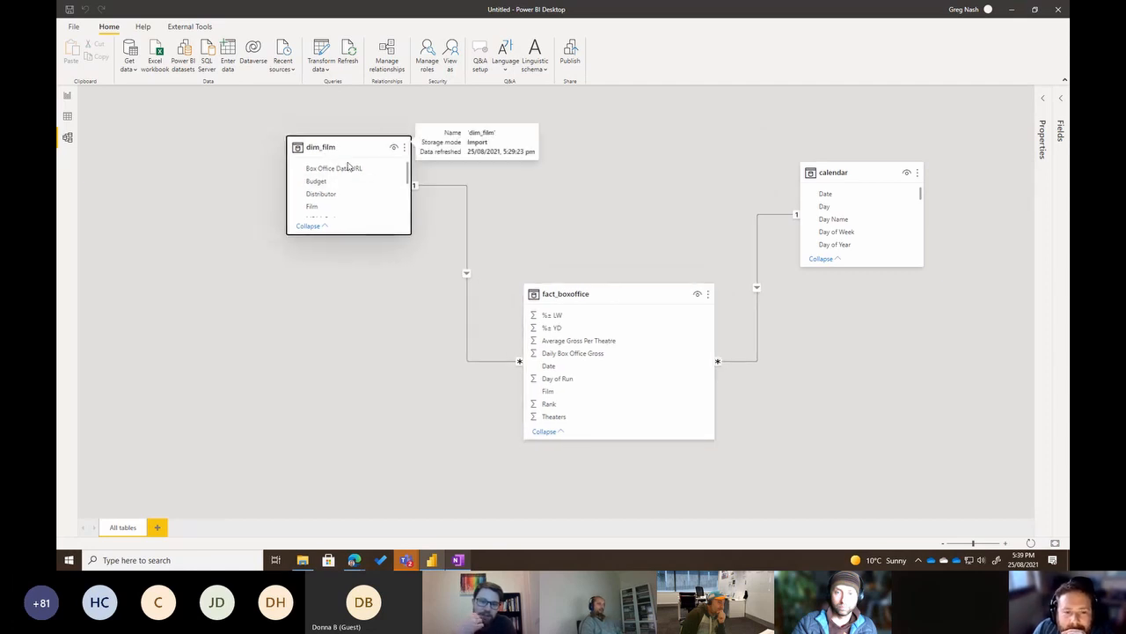
drag(563, 284, 554, 274)
drag(833, 165, 830, 147)
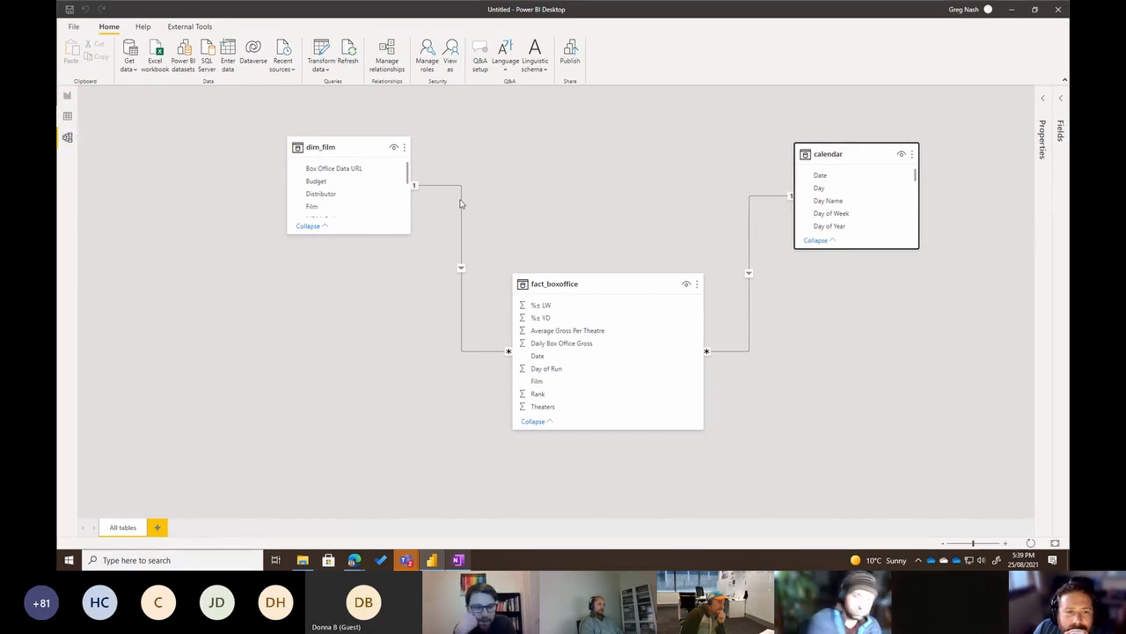
click(404, 309)
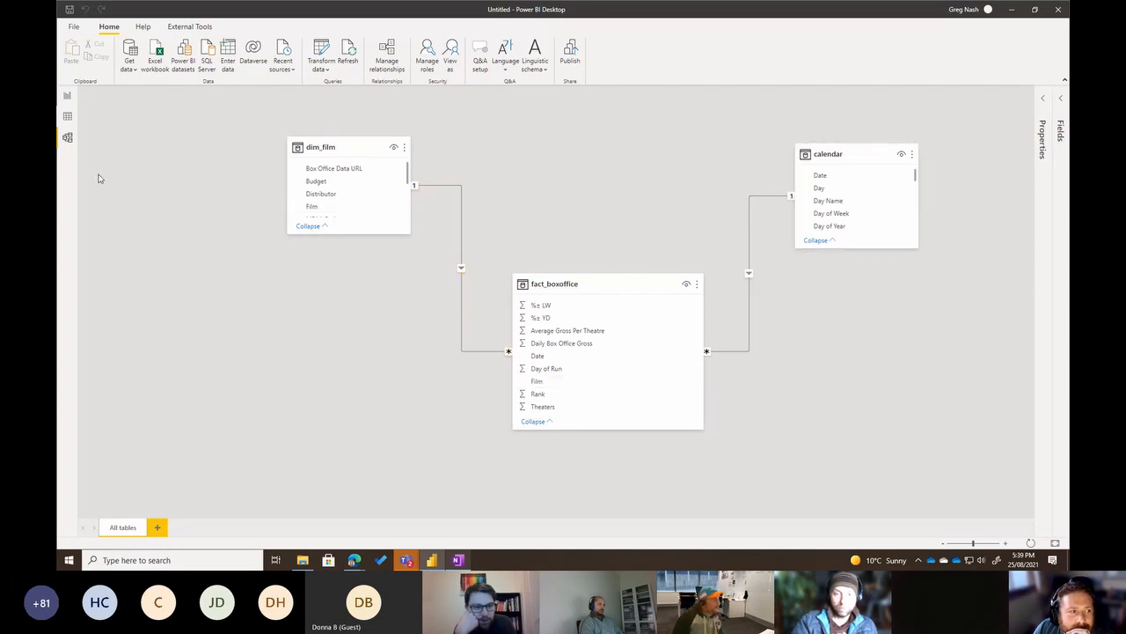
- Return to the report page, review the fields of fact_boxoffice and dim_film, and add an empty table visual
click(67, 98)
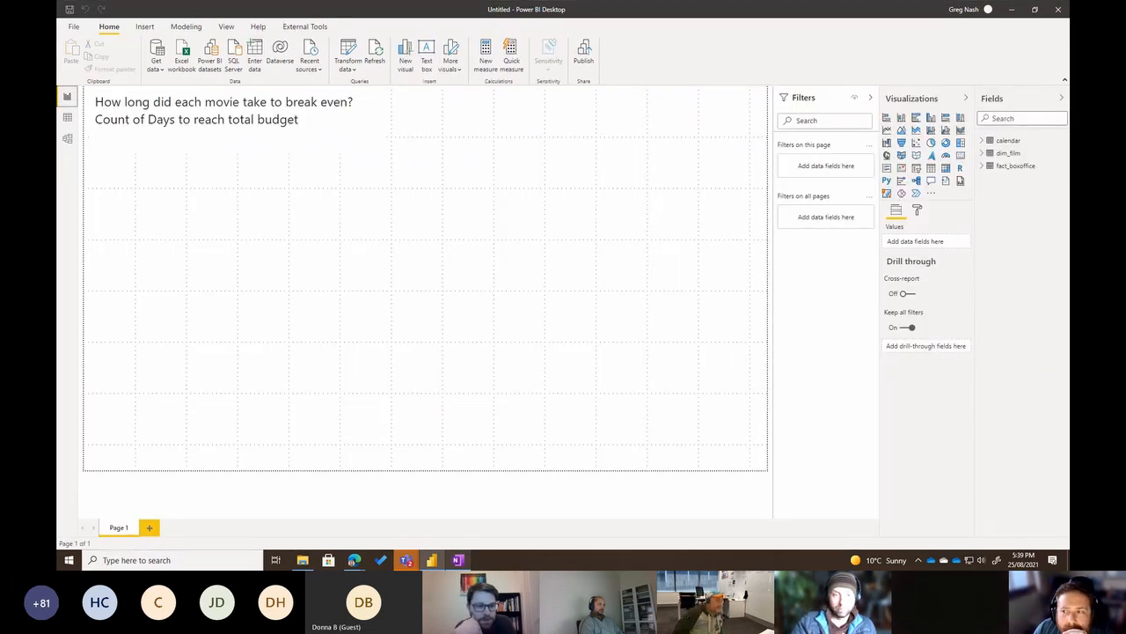
click(982, 166)
click(982, 154)
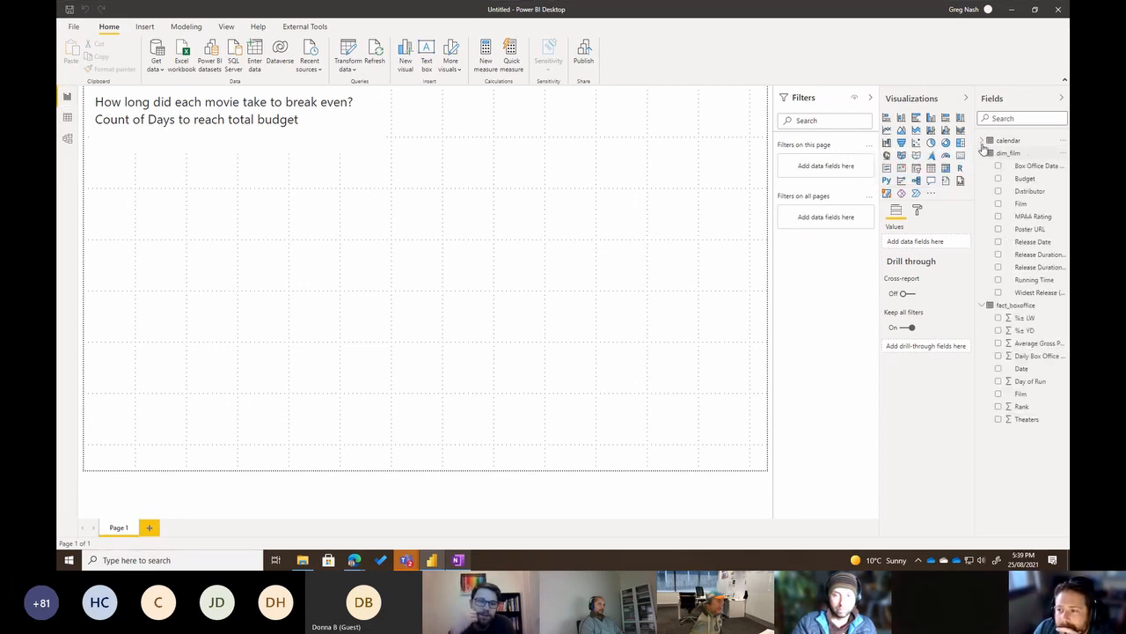
click(982, 153)
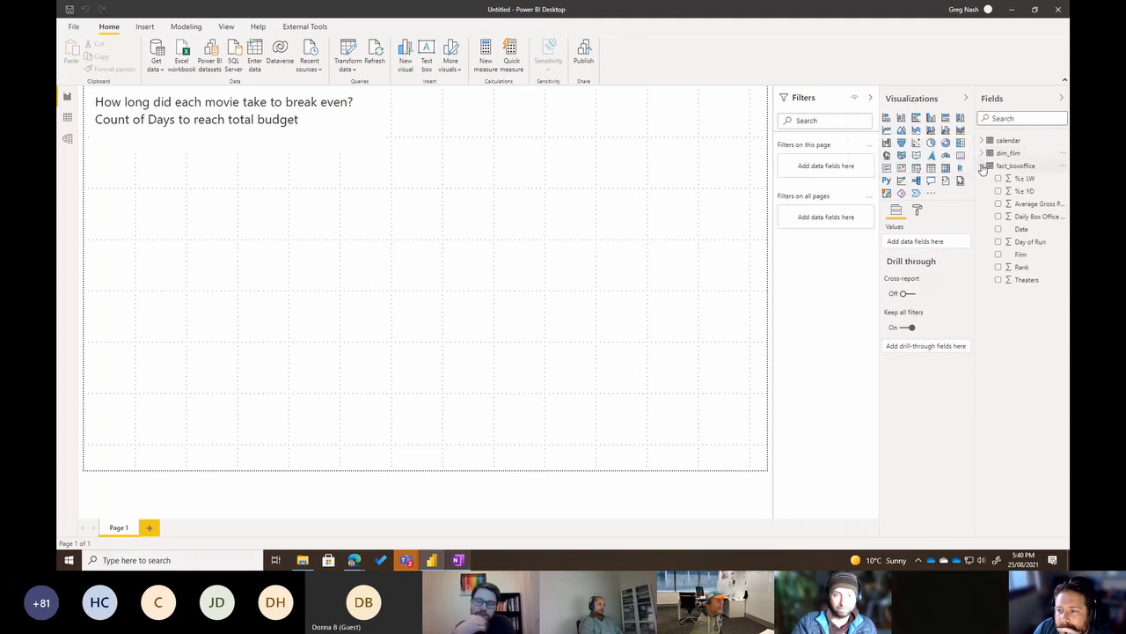
click(982, 165)
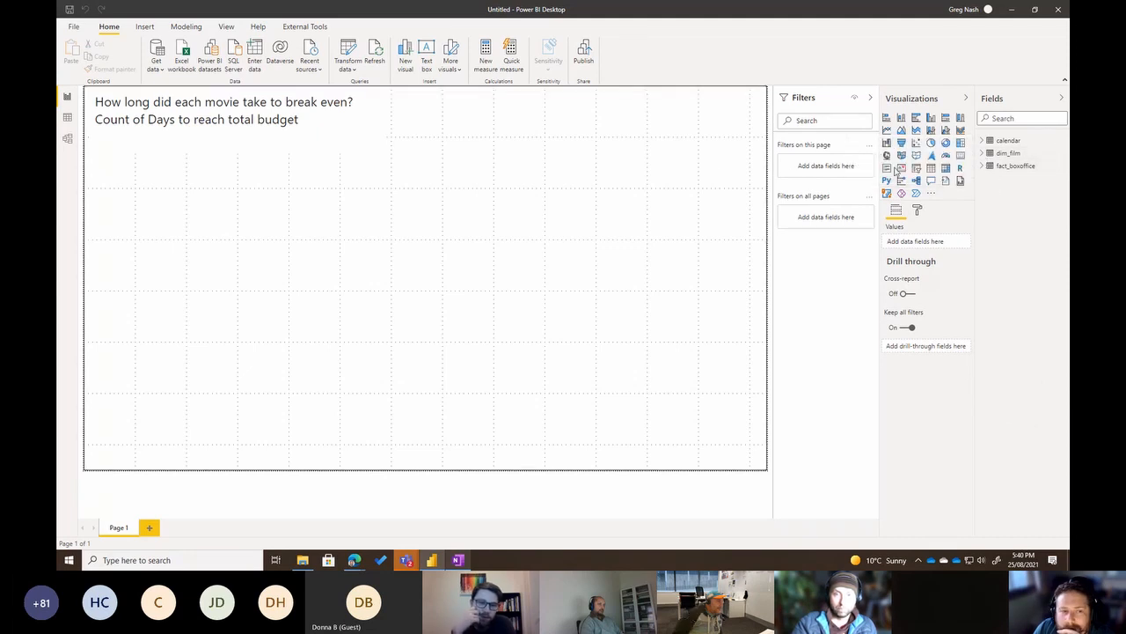
click(931, 167)
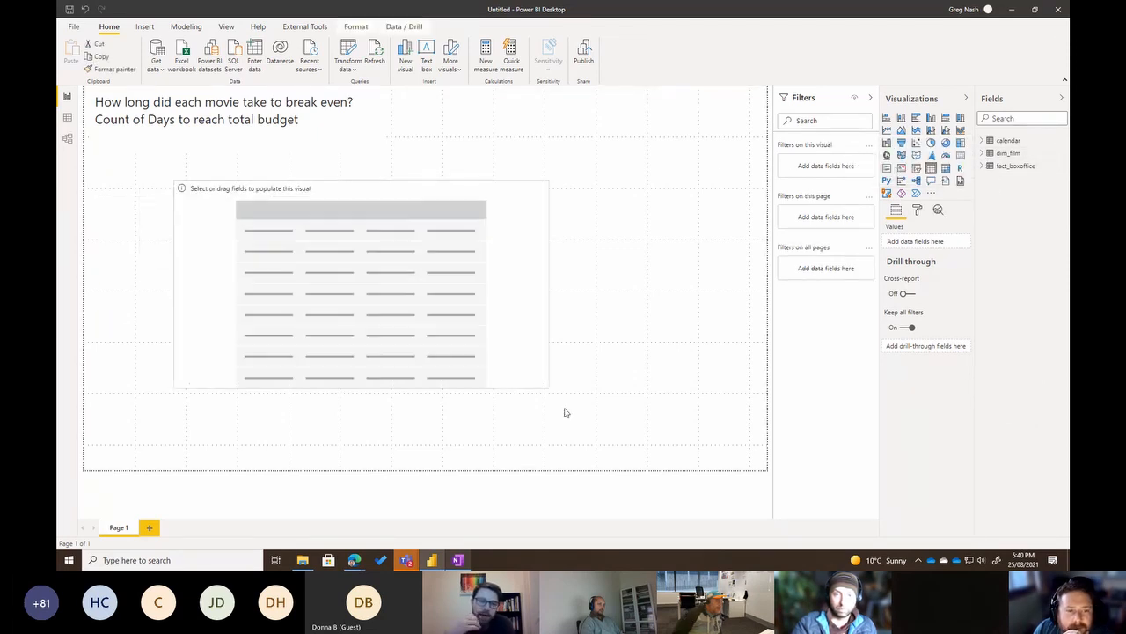
- Add Box Office Data URL, Budget, Distributor, Film and MPAA Rating from dim_film to the table visual
click(981, 154)
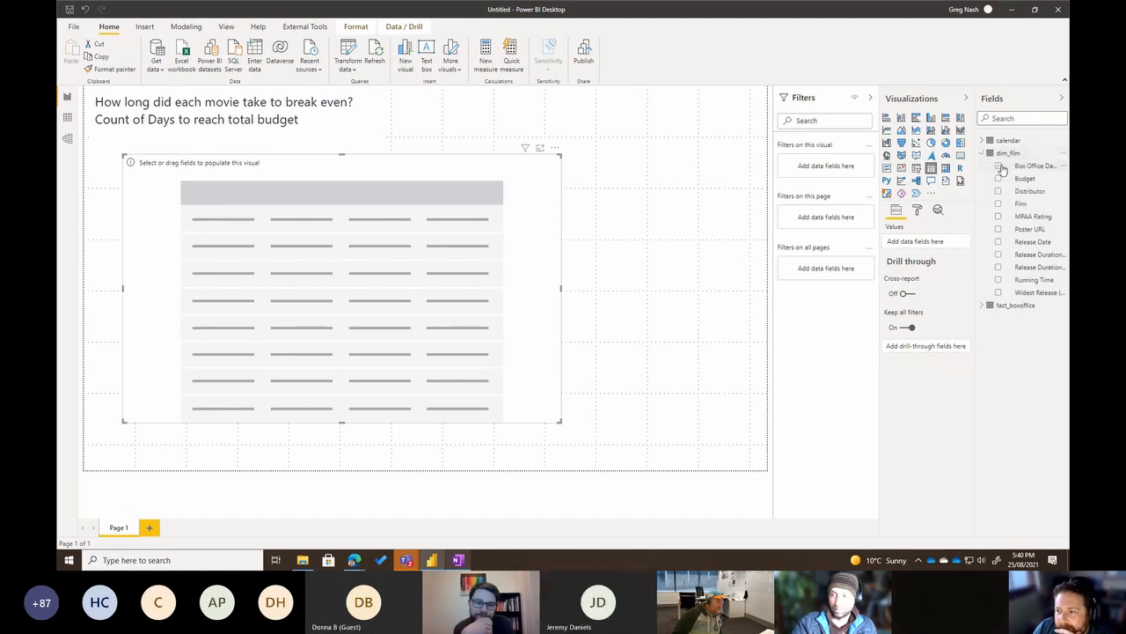
click(998, 166)
click(998, 178)
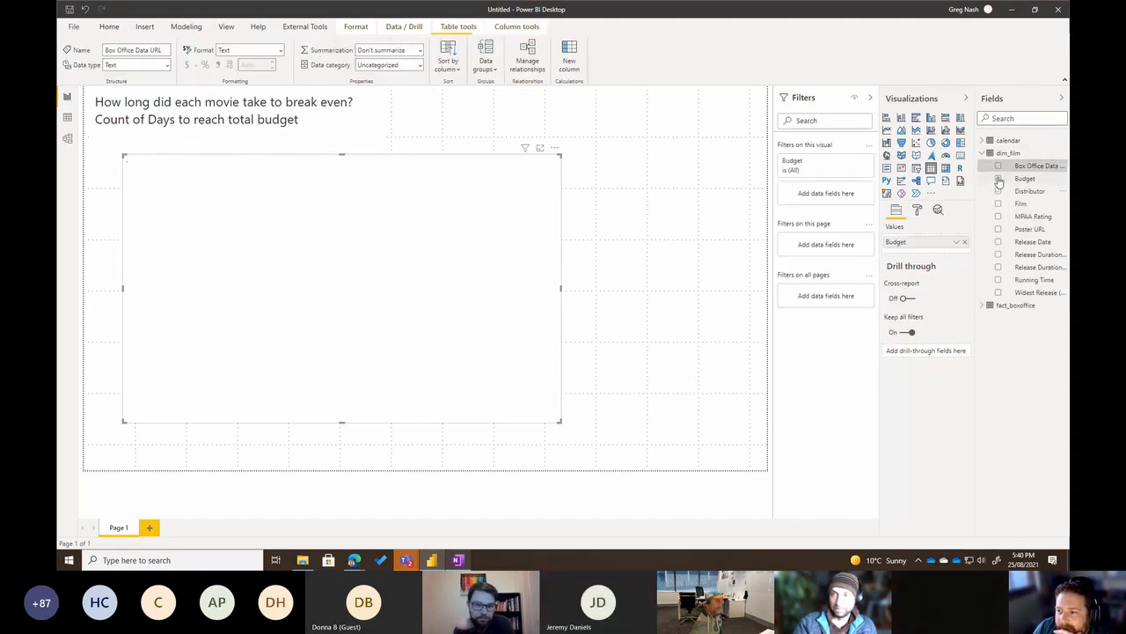
click(998, 191)
click(997, 204)
click(997, 215)
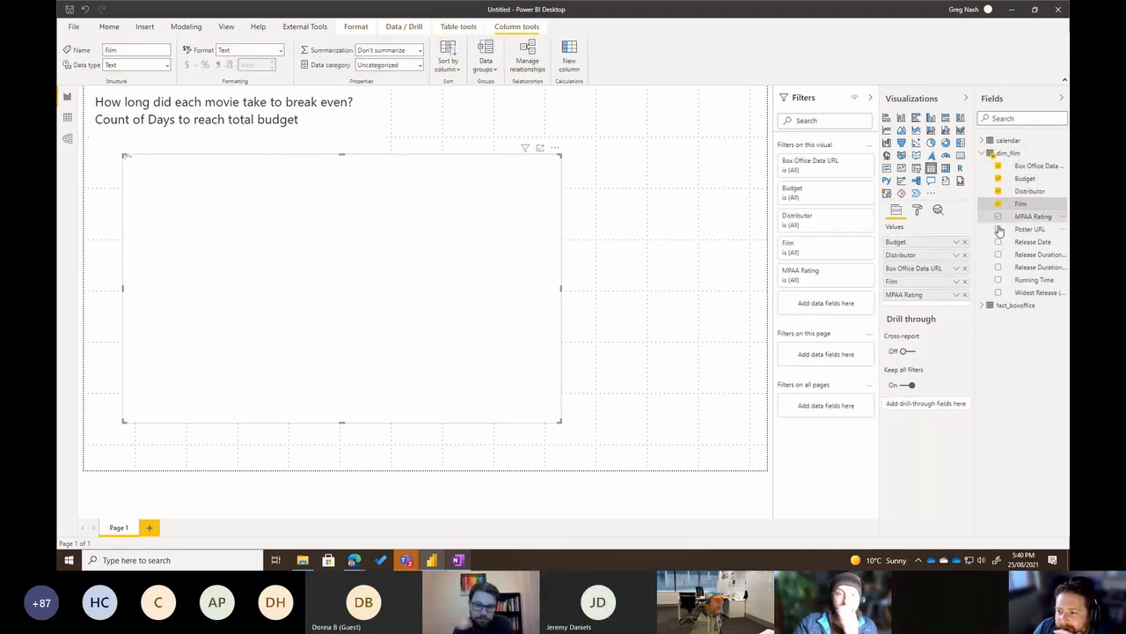
- Add the remaining dim_film fields, from Poster URL through Widest Release, to the table and enlarge it toward the page's lower-right corner
click(998, 229)
click(997, 242)
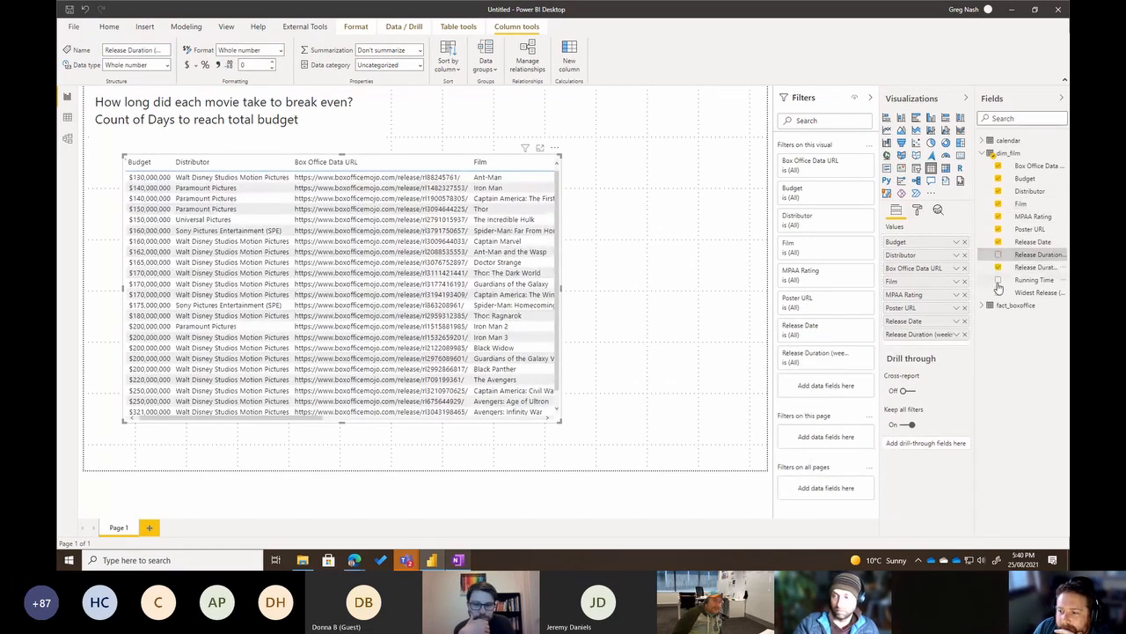
click(997, 266)
click(998, 292)
click(997, 280)
click(998, 254)
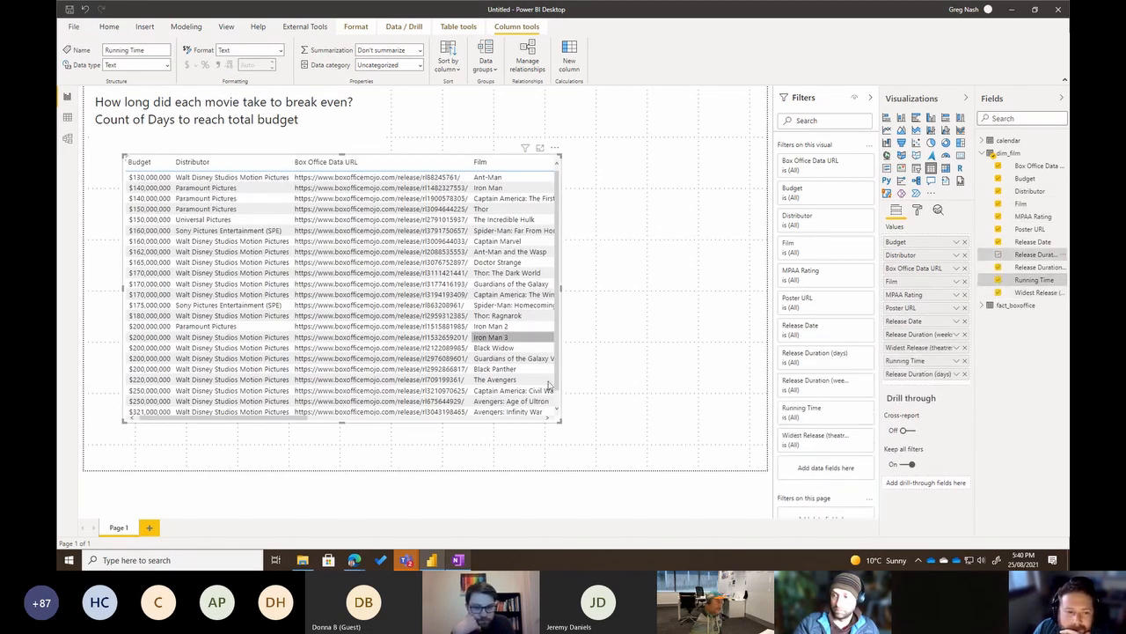
drag(560, 421, 716, 460)
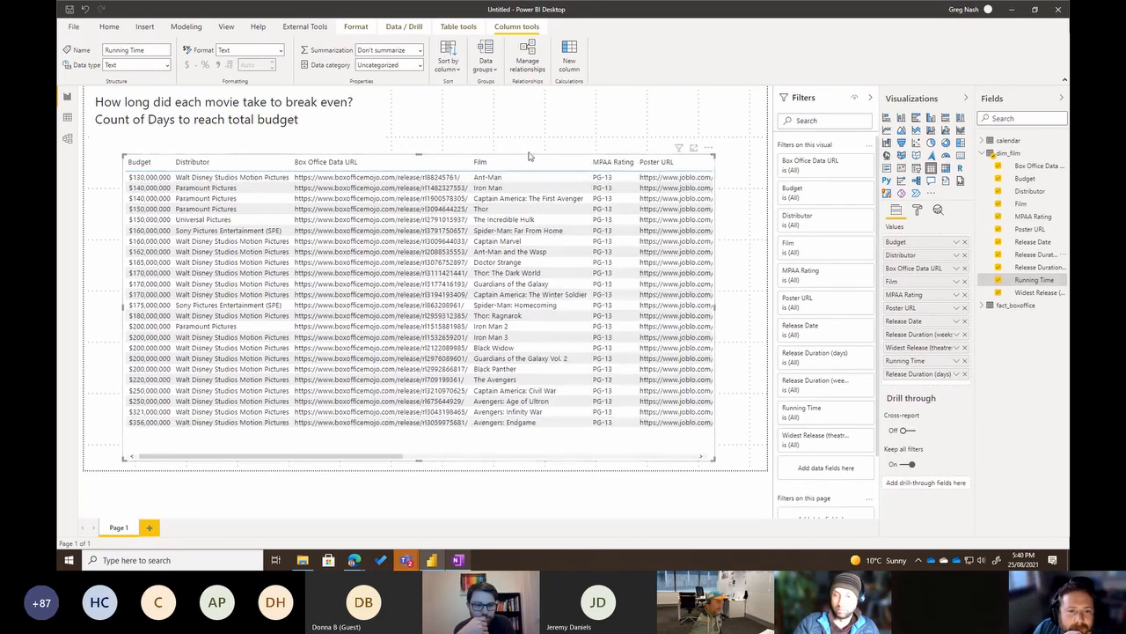
- Move the film table to the page's left edge and remove Poster URL and Box Office Data URL from it
drag(571, 158, 532, 162)
click(997, 229)
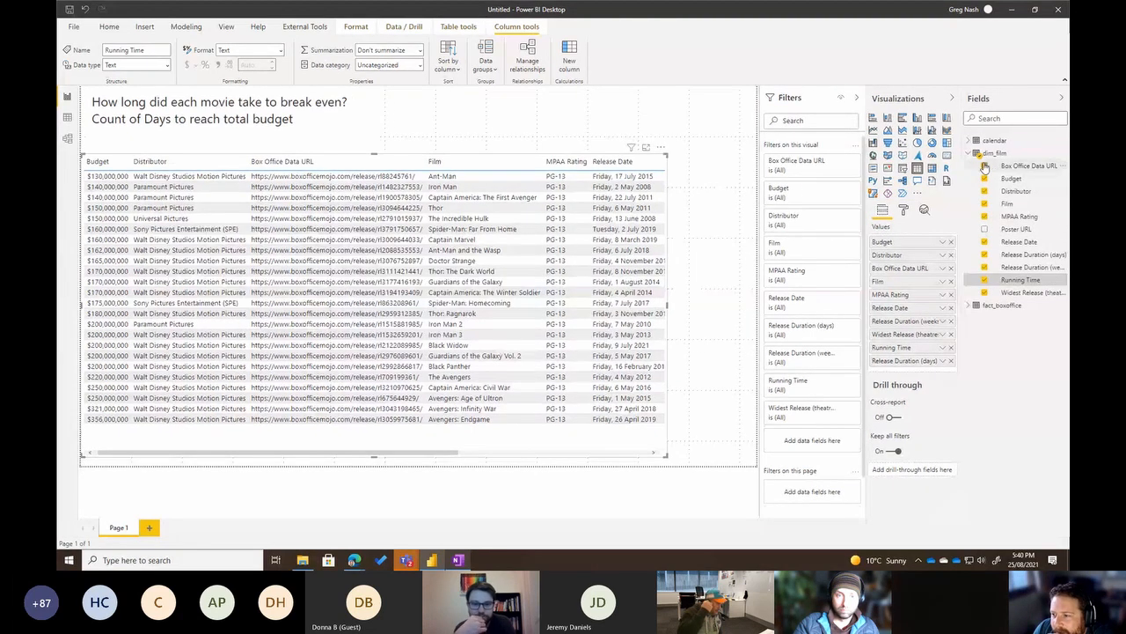
click(984, 166)
- Set the data category of dim_film's Poster URL column to Image URL
click(1014, 229)
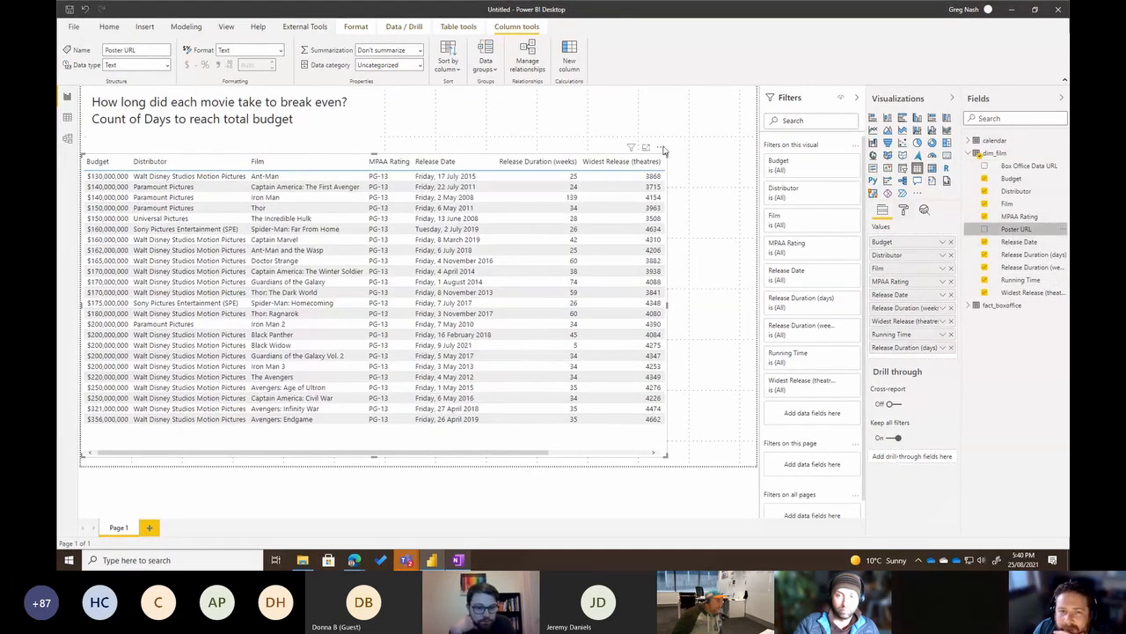
click(404, 65)
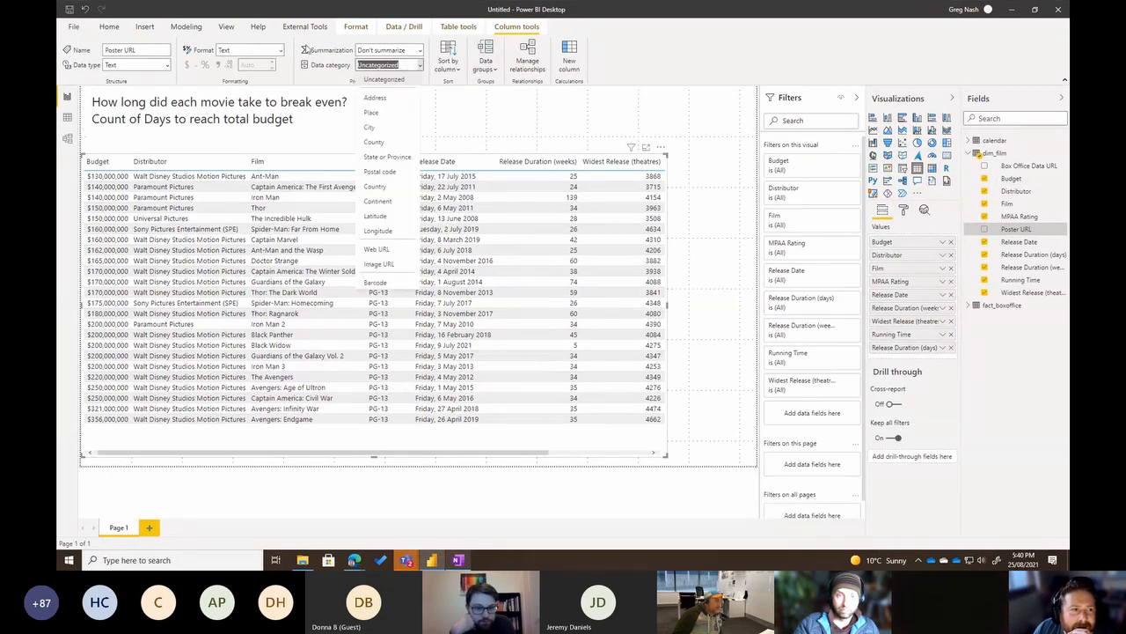
click(137, 27)
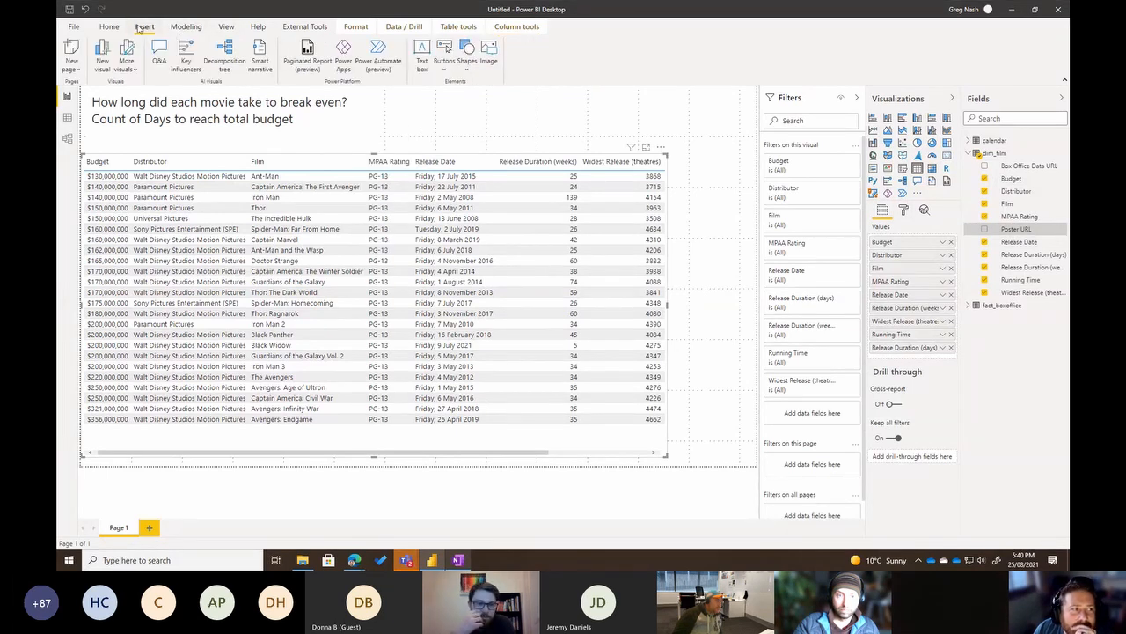
click(109, 27)
click(226, 27)
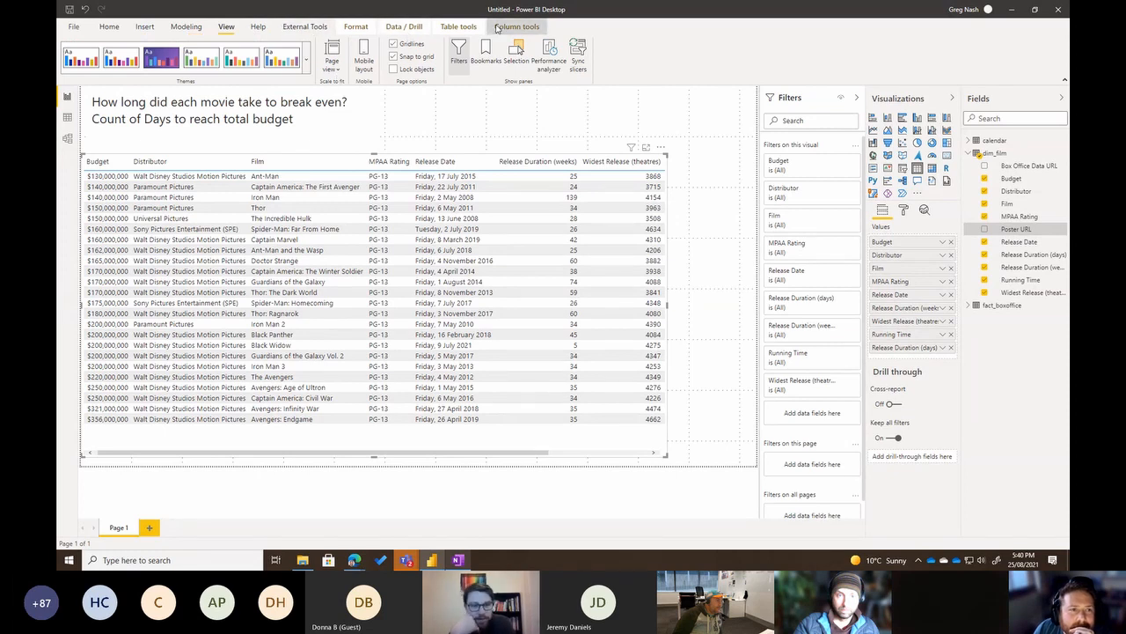
click(517, 27)
click(397, 61)
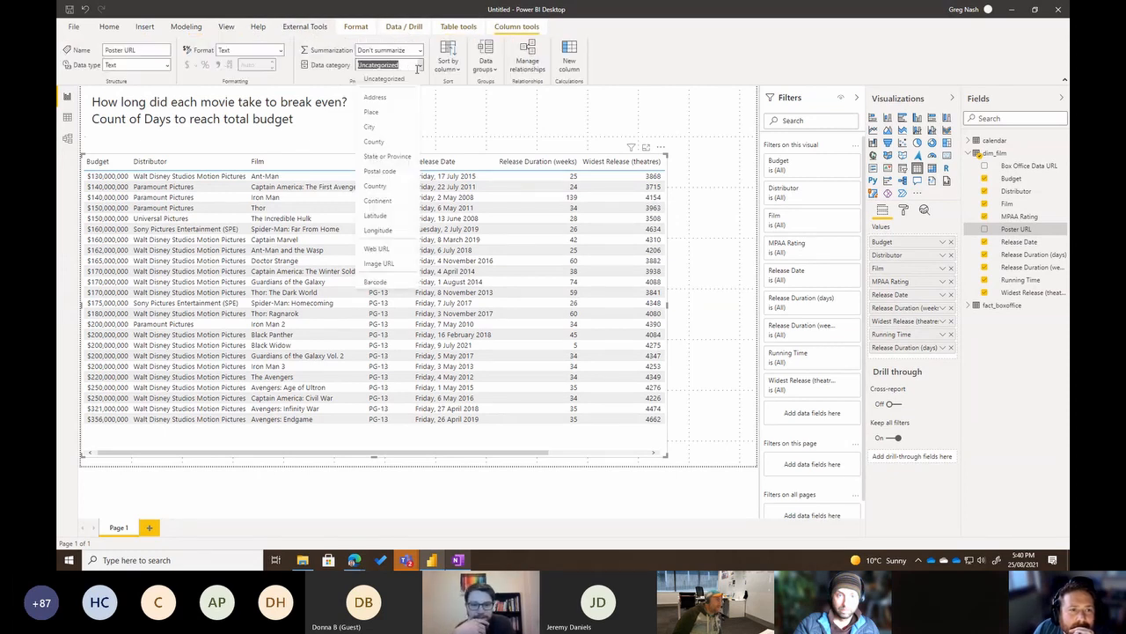
click(393, 262)
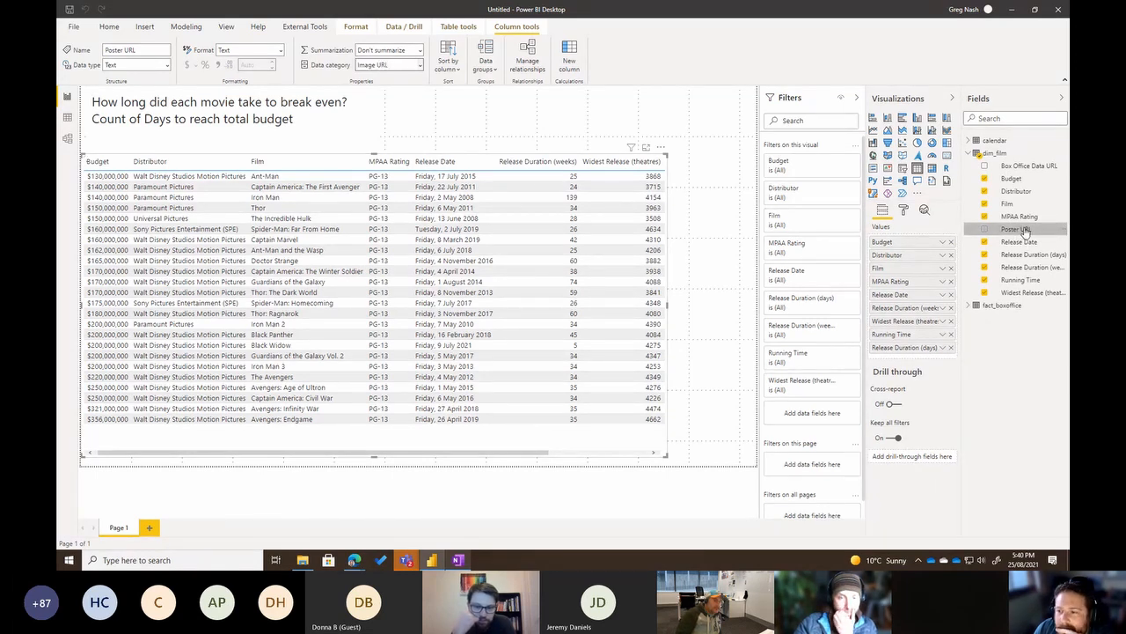
- Add Poster URL as the film table's first column and size that column slightly wider than the poster images
drag(1025, 230, 906, 239)
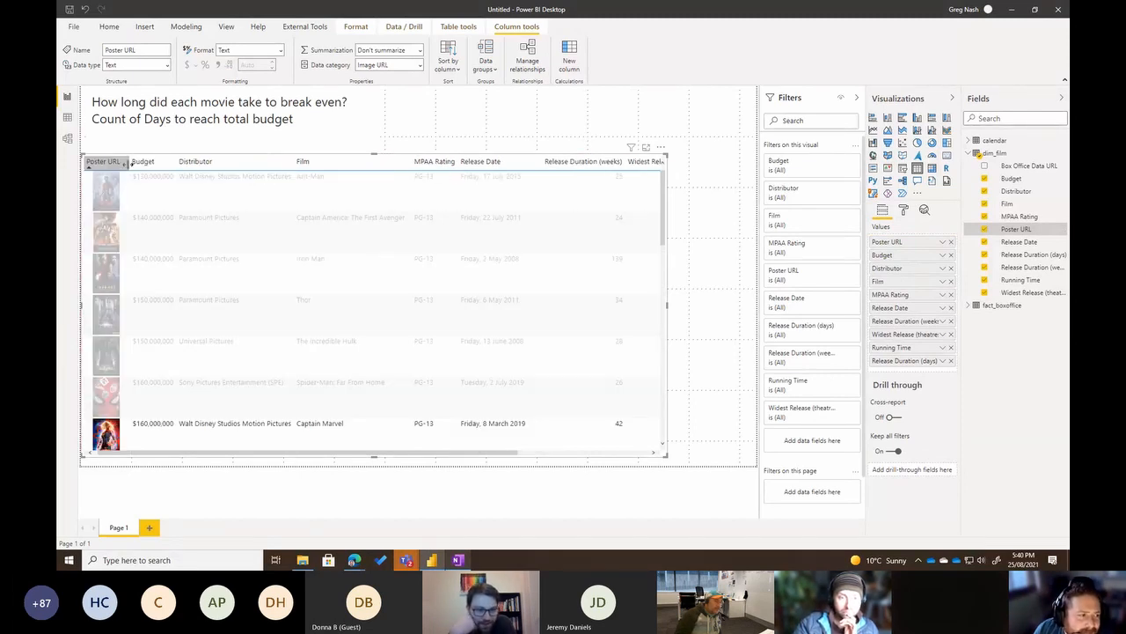
drag(126, 162, 240, 162)
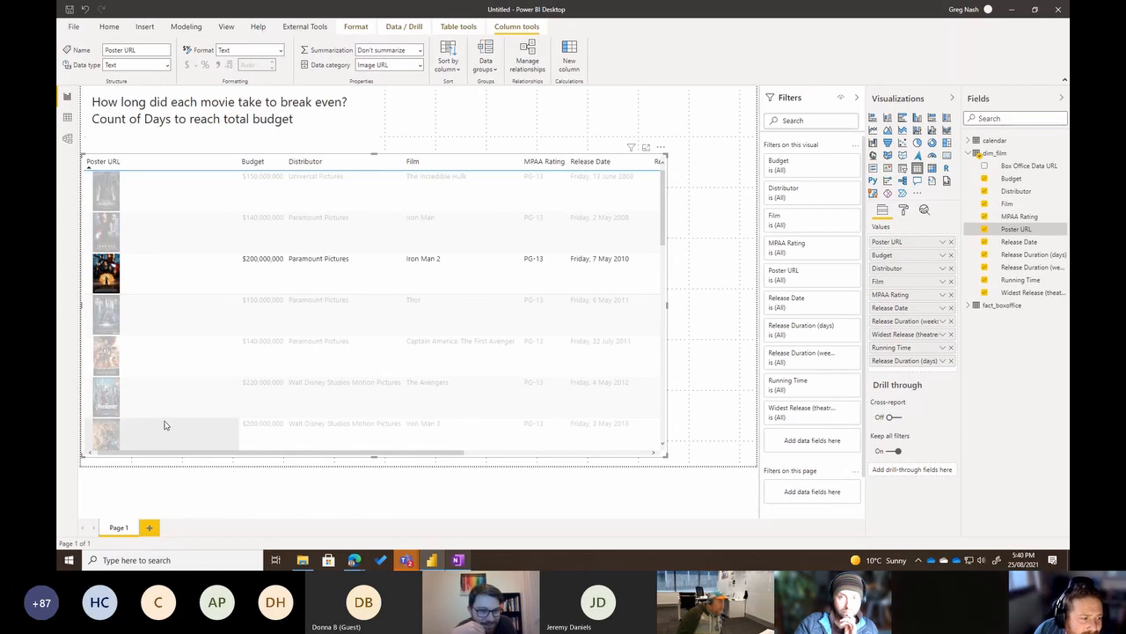
click(164, 271)
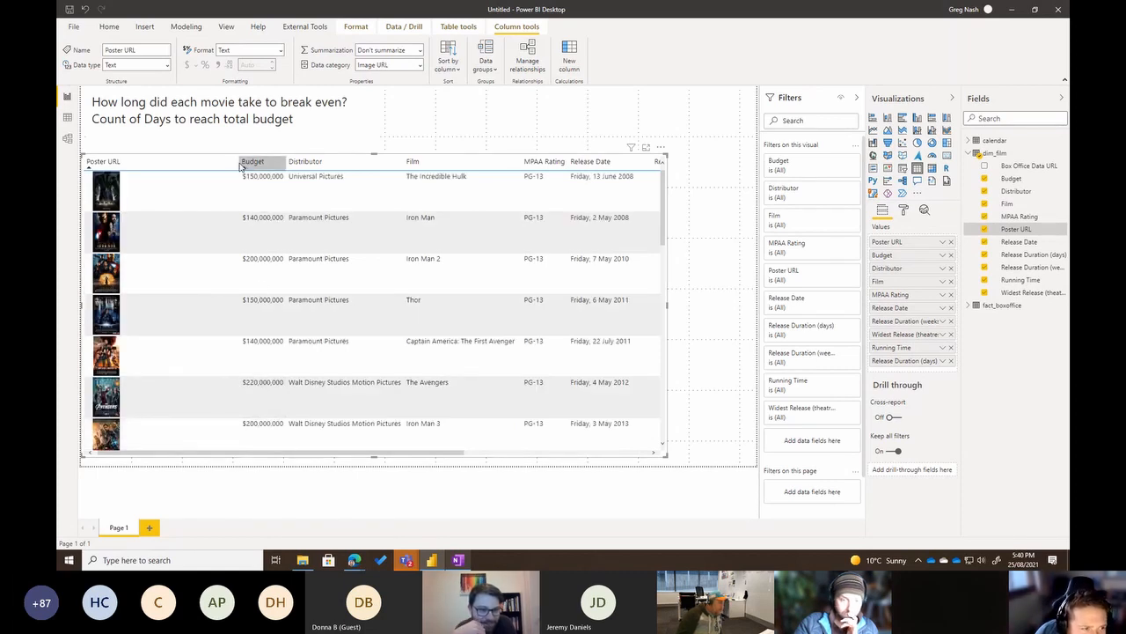
drag(240, 165, 134, 164)
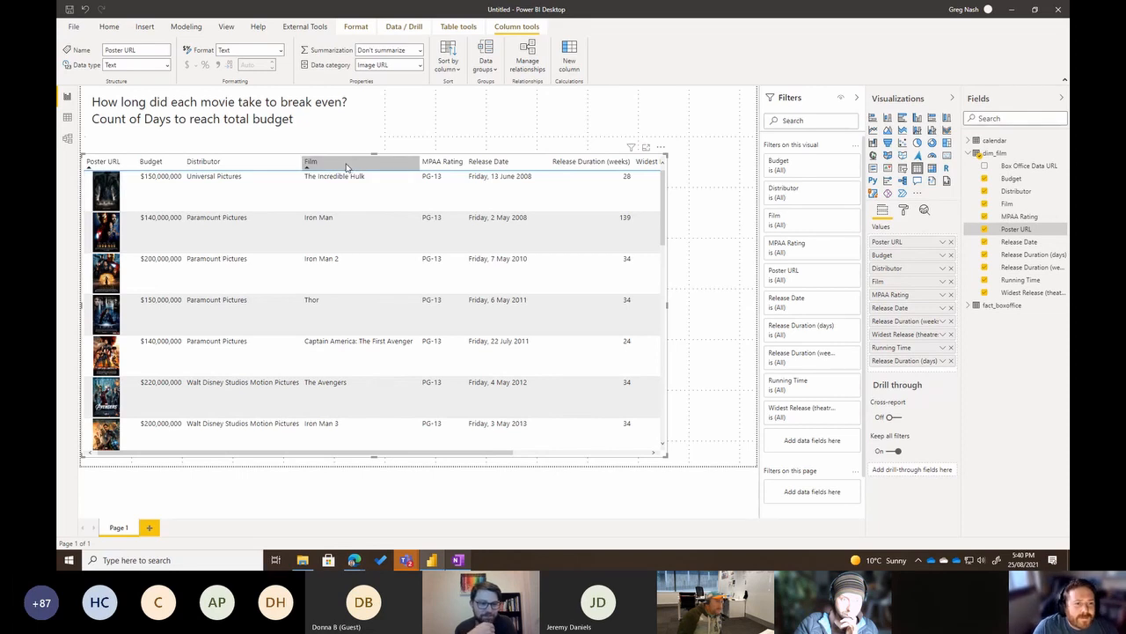
- Sort the film table by Budget in descending order and narrow the visual to about two thirds of the page width
click(152, 163)
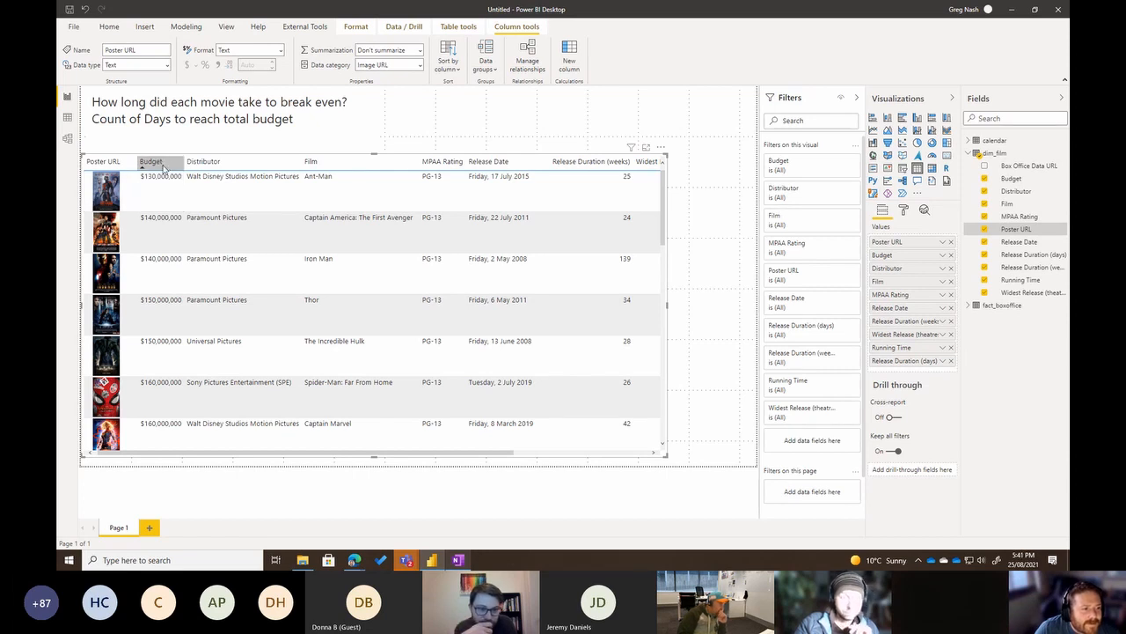
click(163, 167)
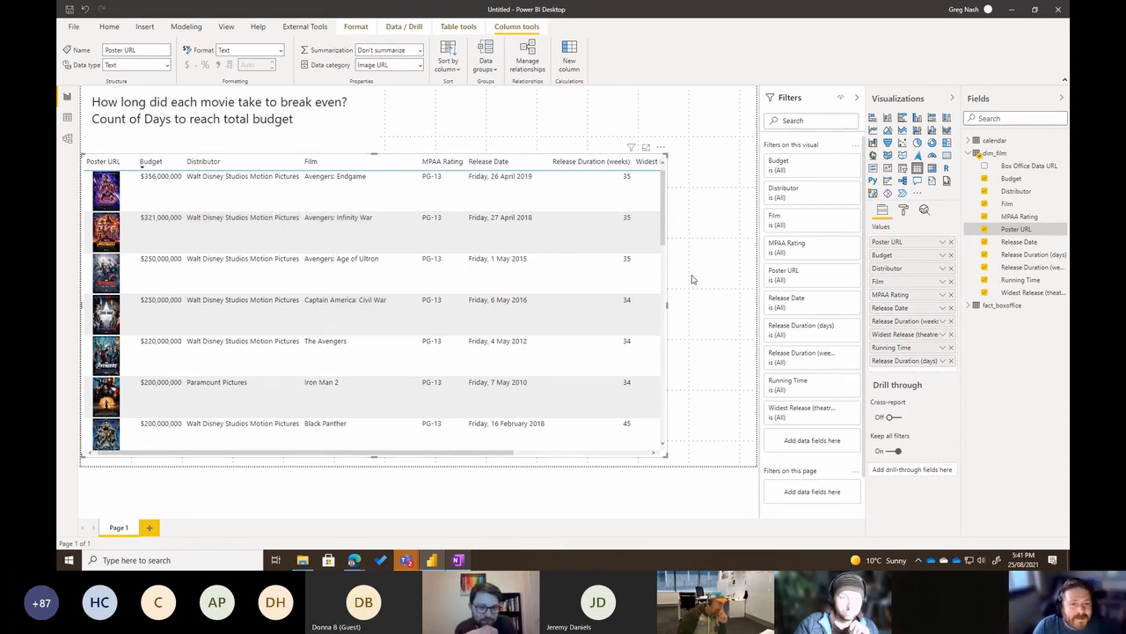
drag(655, 312, 517, 327)
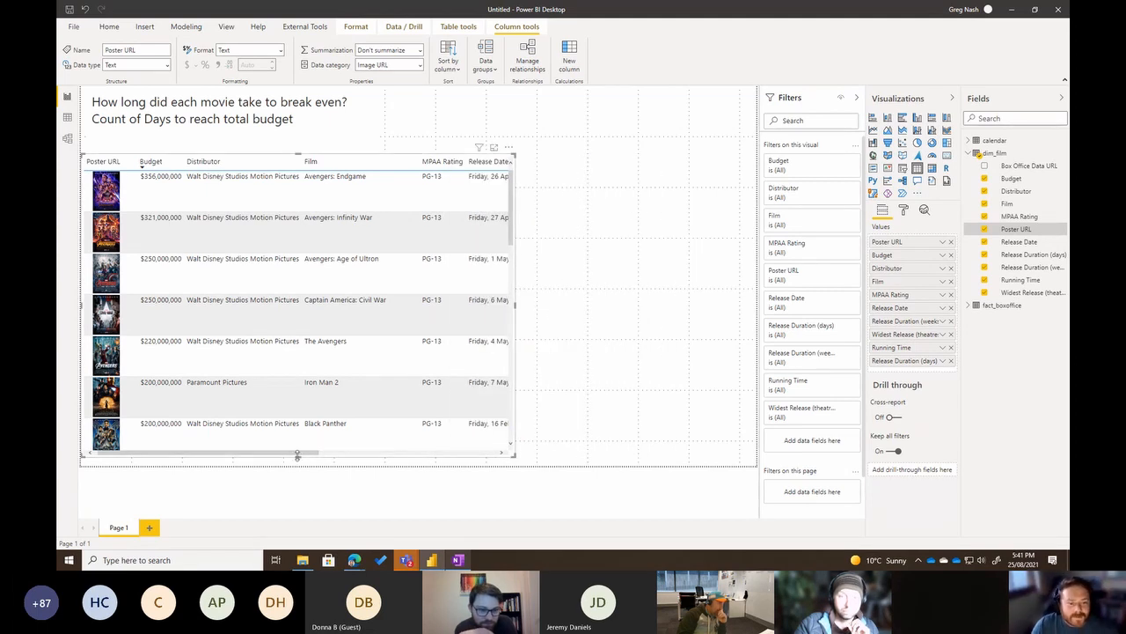
mouse_move(296, 455)
mouse_down()
mouse_move(458, 462)
mouse_move(290, 454)
mouse_up()
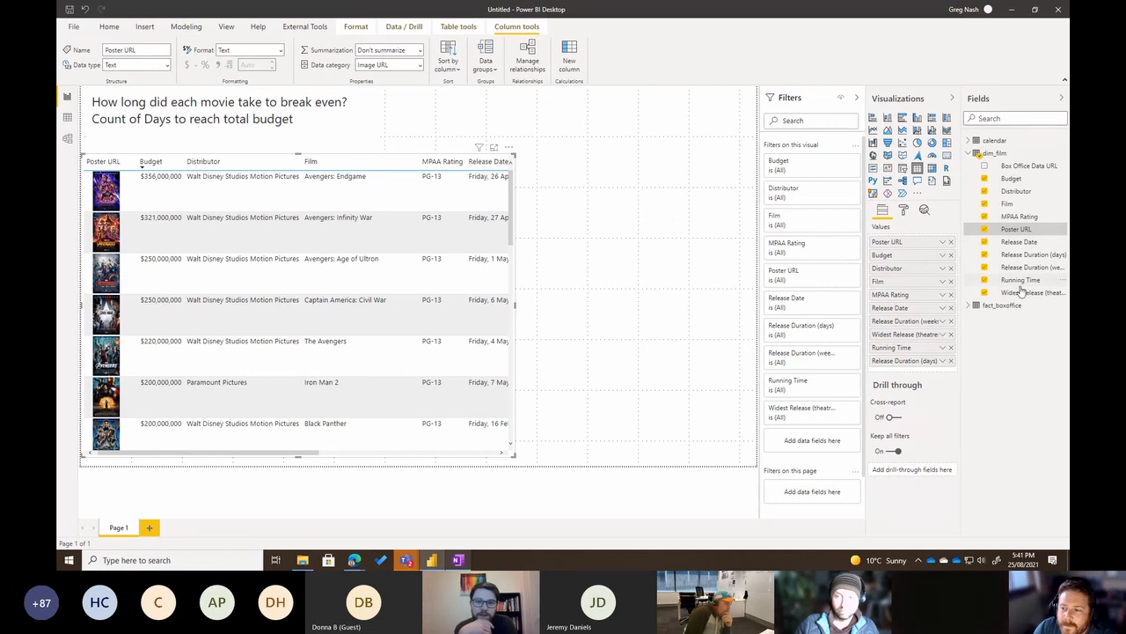
drag(961, 256, 925, 264)
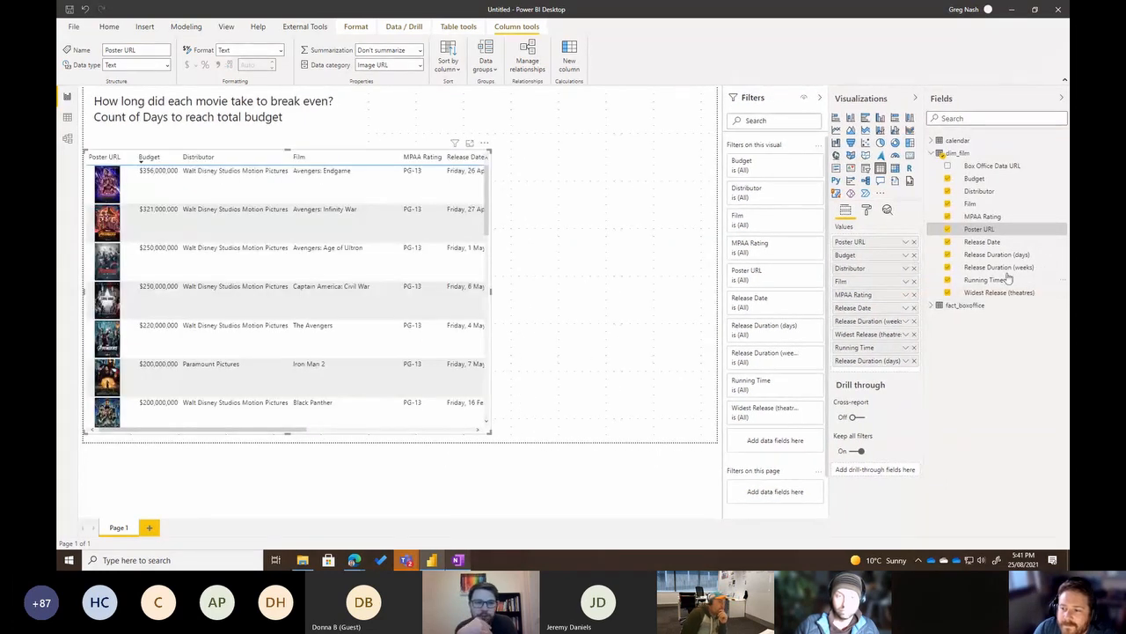
- Try a separate table of Release Duration (days) beside the film table, cross-filter it by selecting films, and delete it
drag(1004, 261, 608, 239)
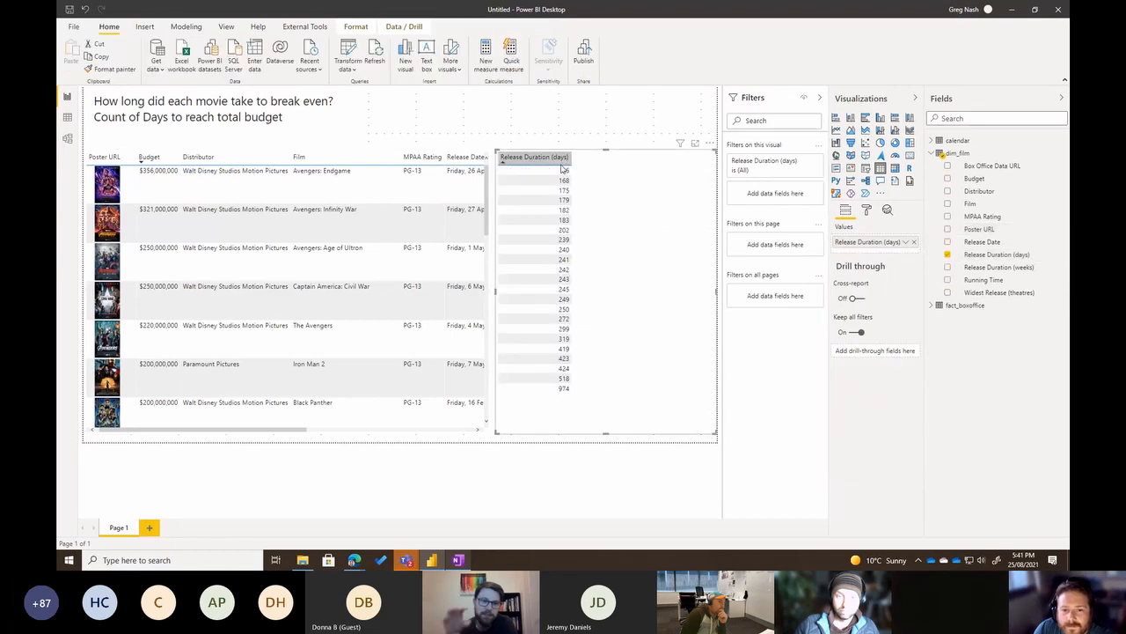
click(247, 201)
click(234, 234)
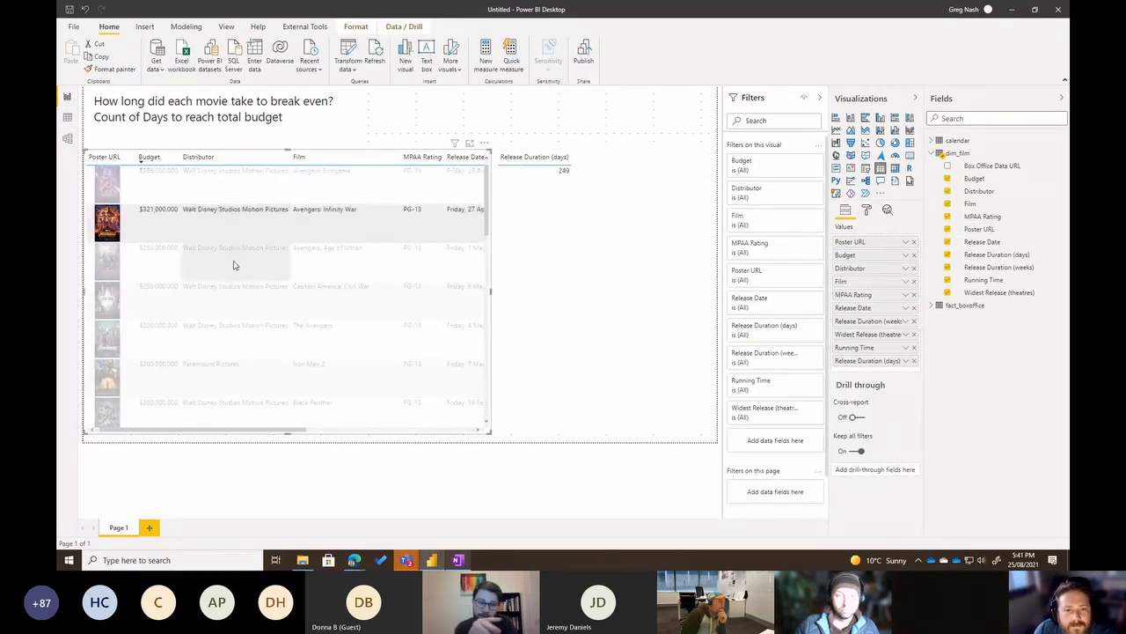
click(234, 261)
click(535, 319)
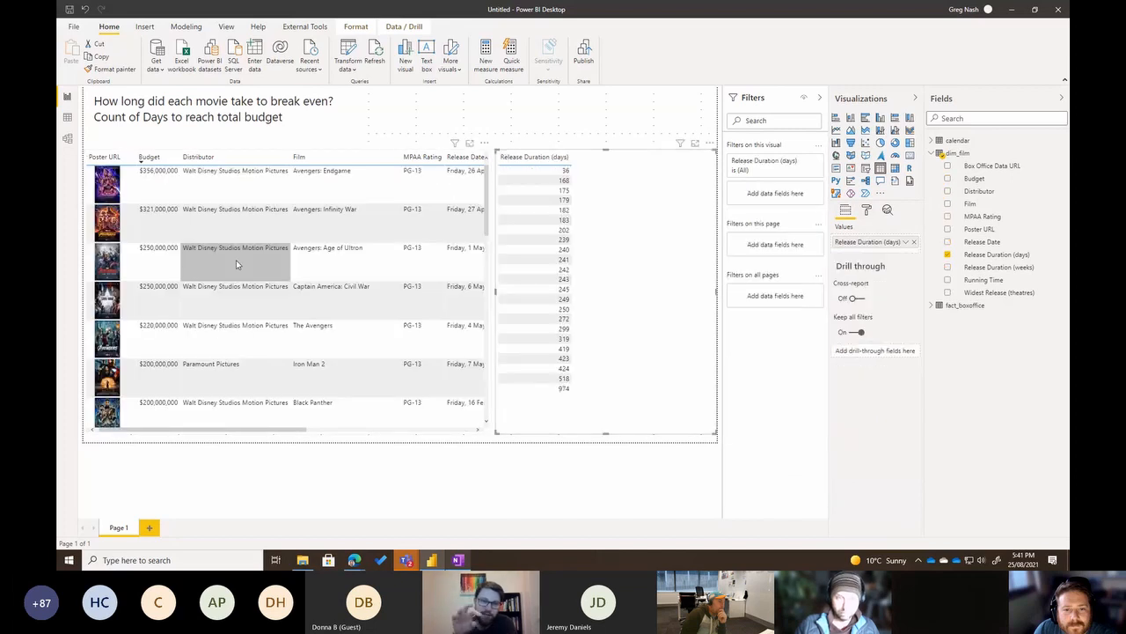
key(Delete)
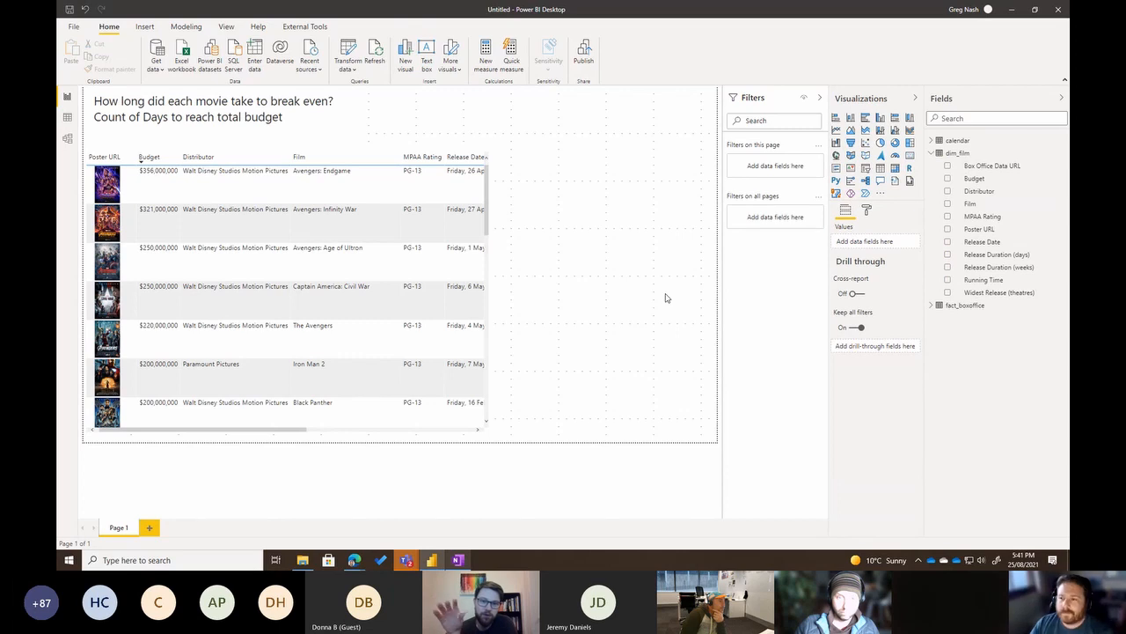
- Create a calculated column in the calendar table with the formula Days = COUNTROWS('calendar')
click(932, 155)
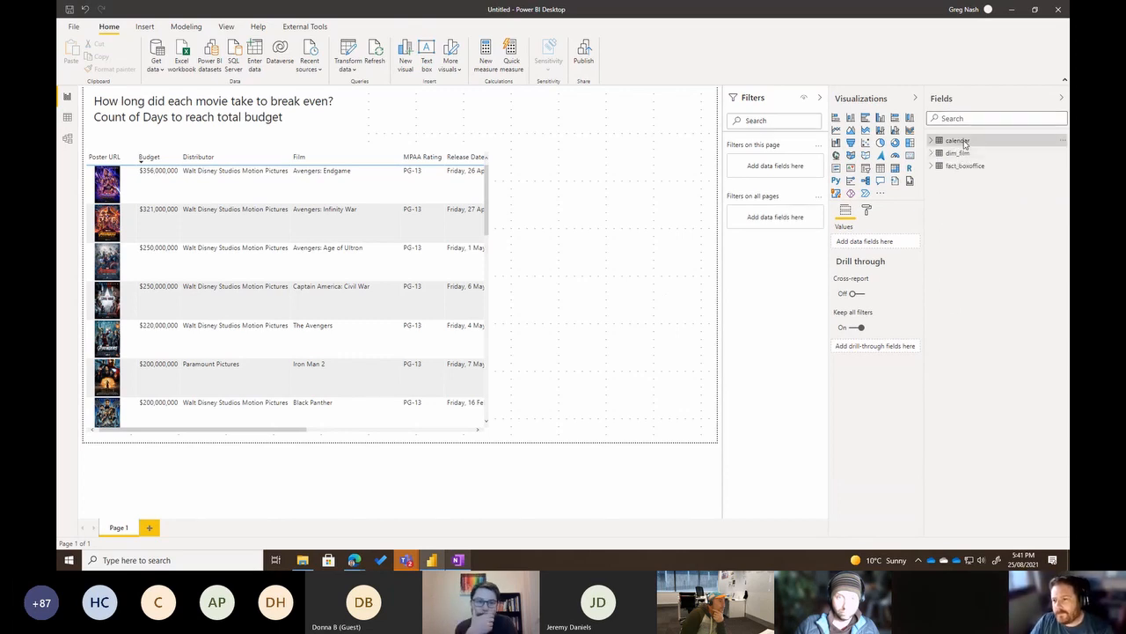
right_click(964, 142)
click(986, 161)
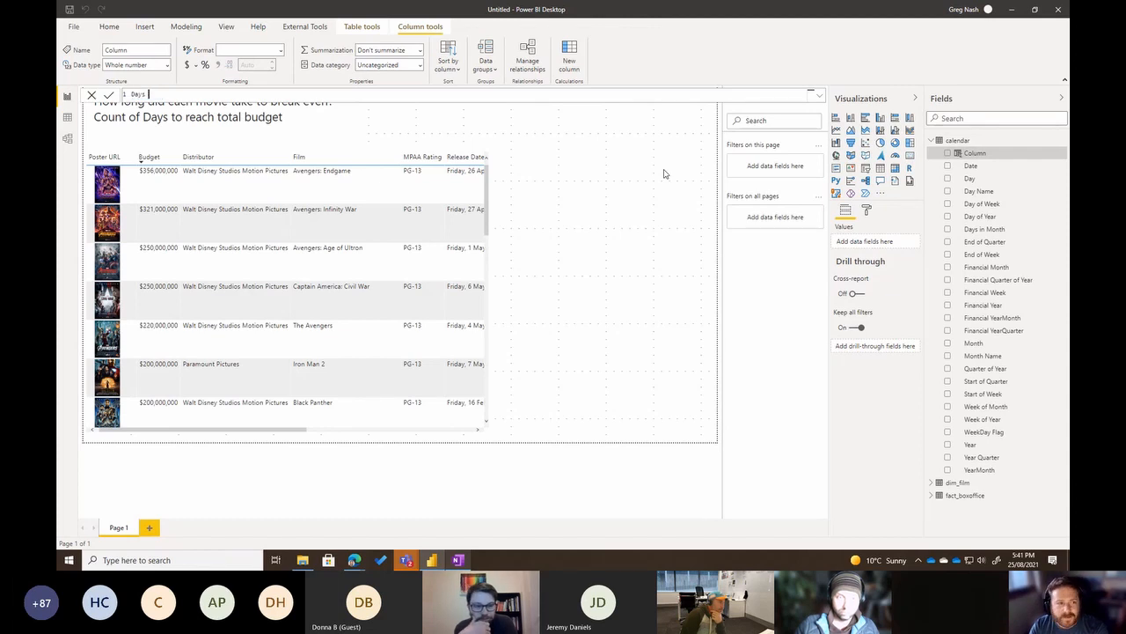
text(Days = )
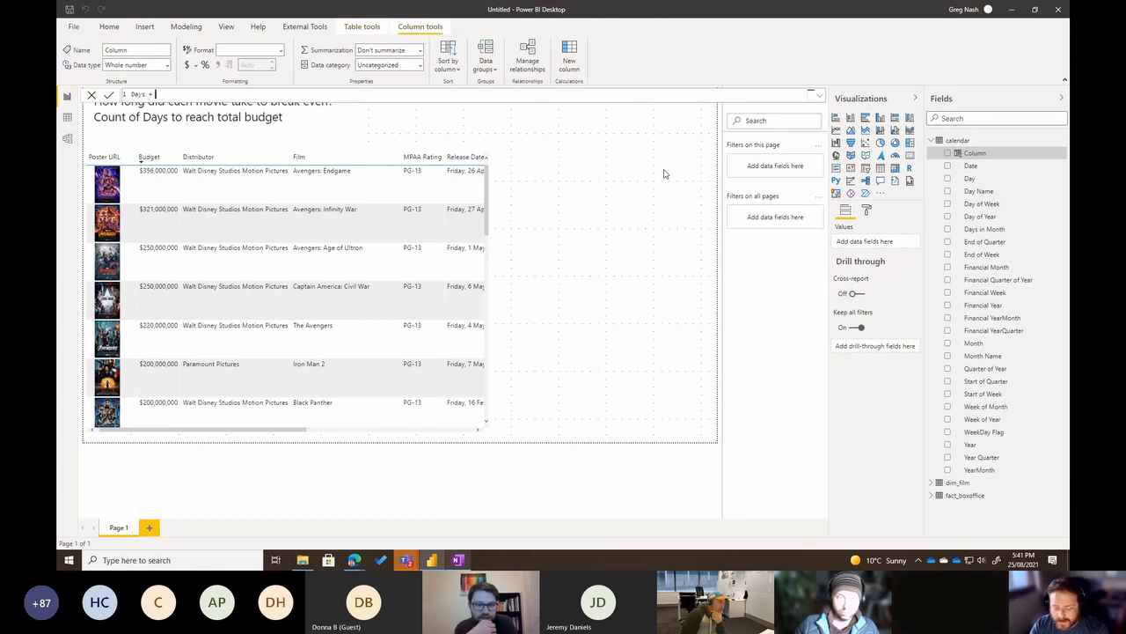
text(count)
key(BackSpace)
key(BackSpace)
key(BackSpace)
key(BackSpace)
key(BackSpace)
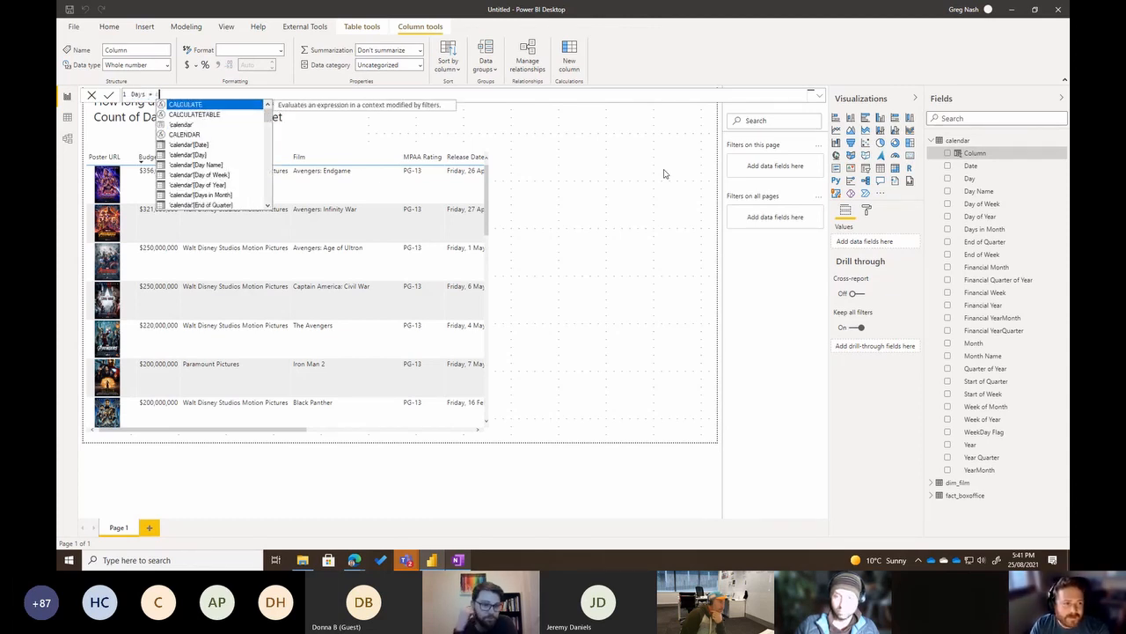
text(OUNT)
key(Down)
key(Down)
key(Down)
key(Down)
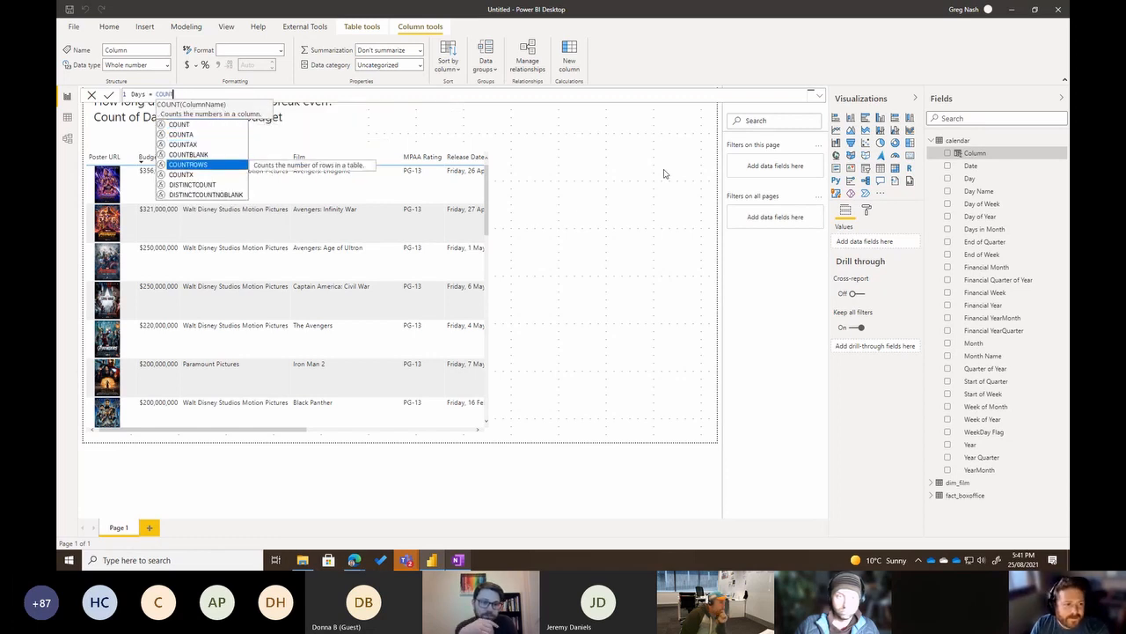
key(Tab)
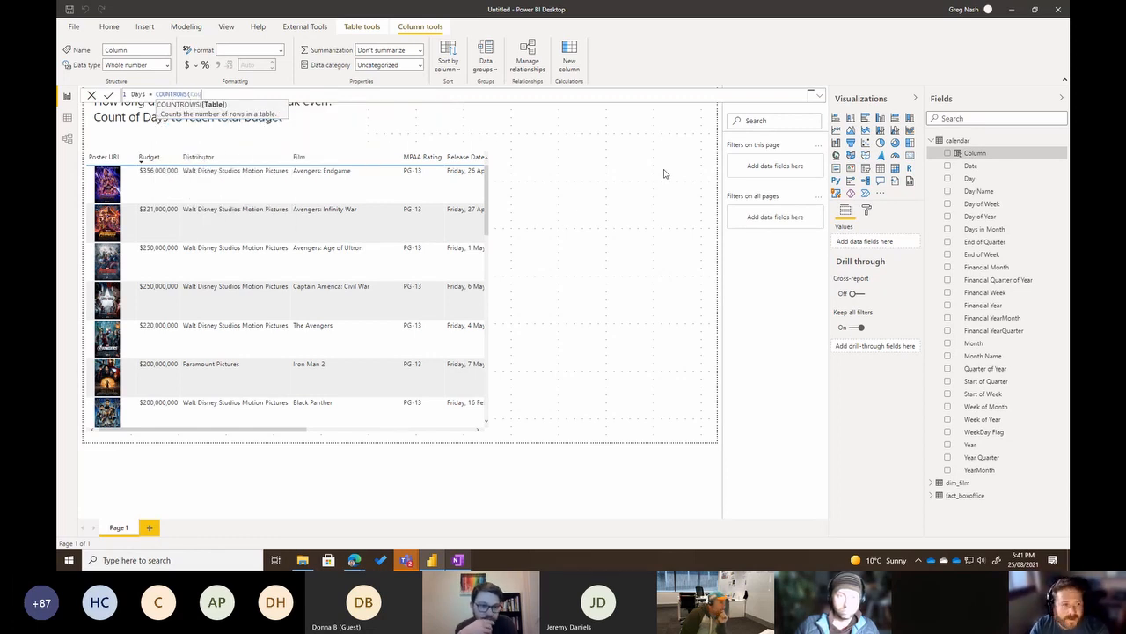
text(c)
key(Down)
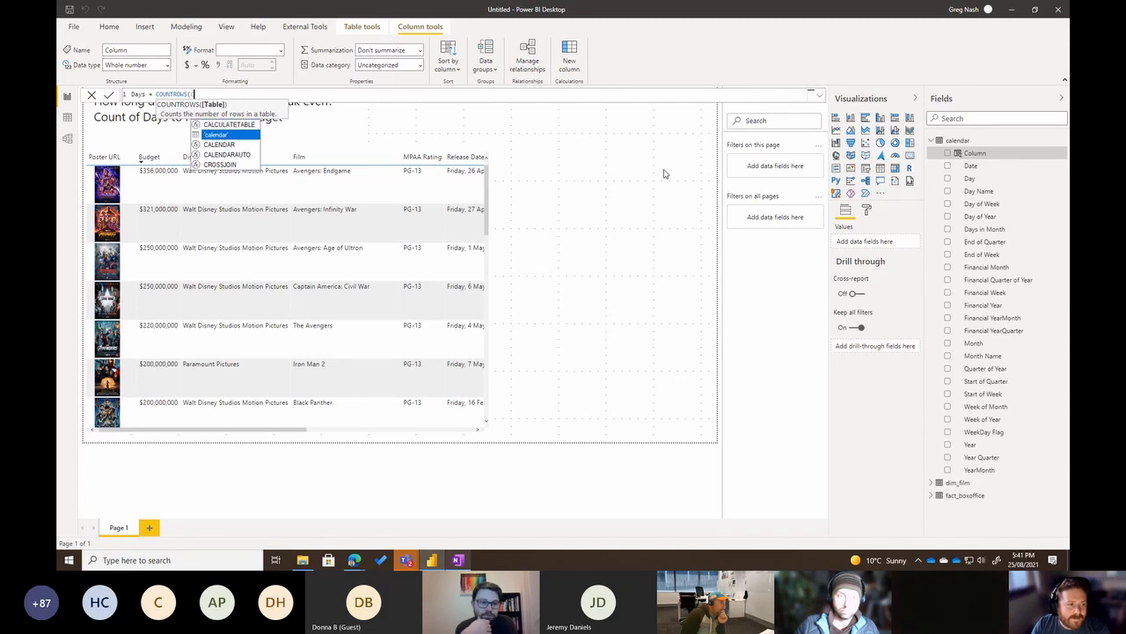
key(Tab)
text())
key(Return)
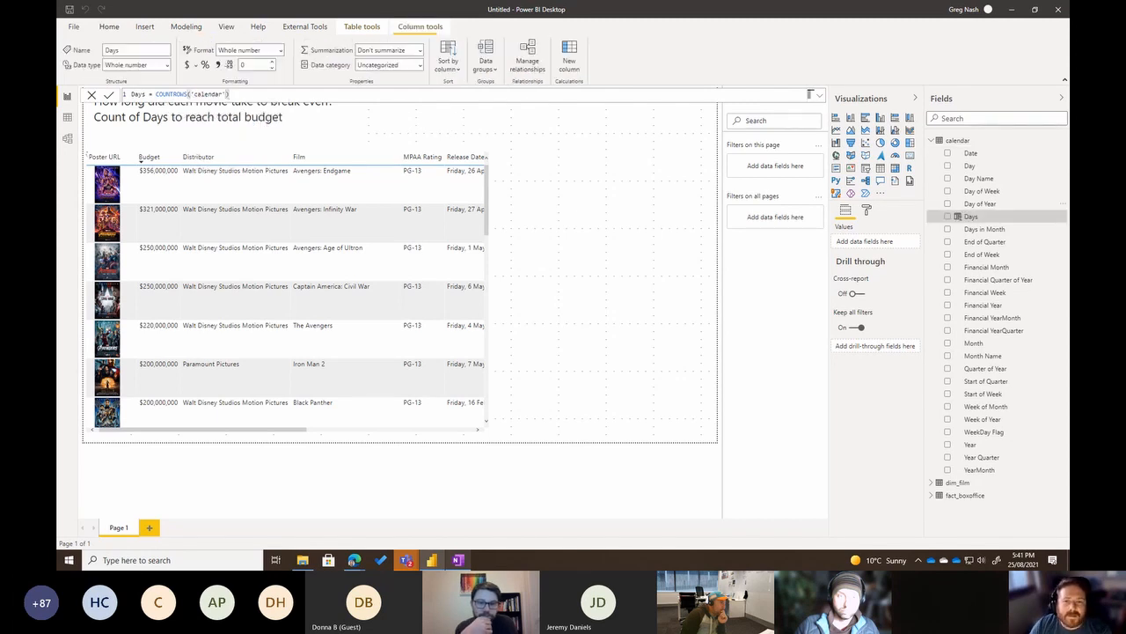
- Try showing the calendar table's Days column in a new table visual and delete that visual
click(984, 217)
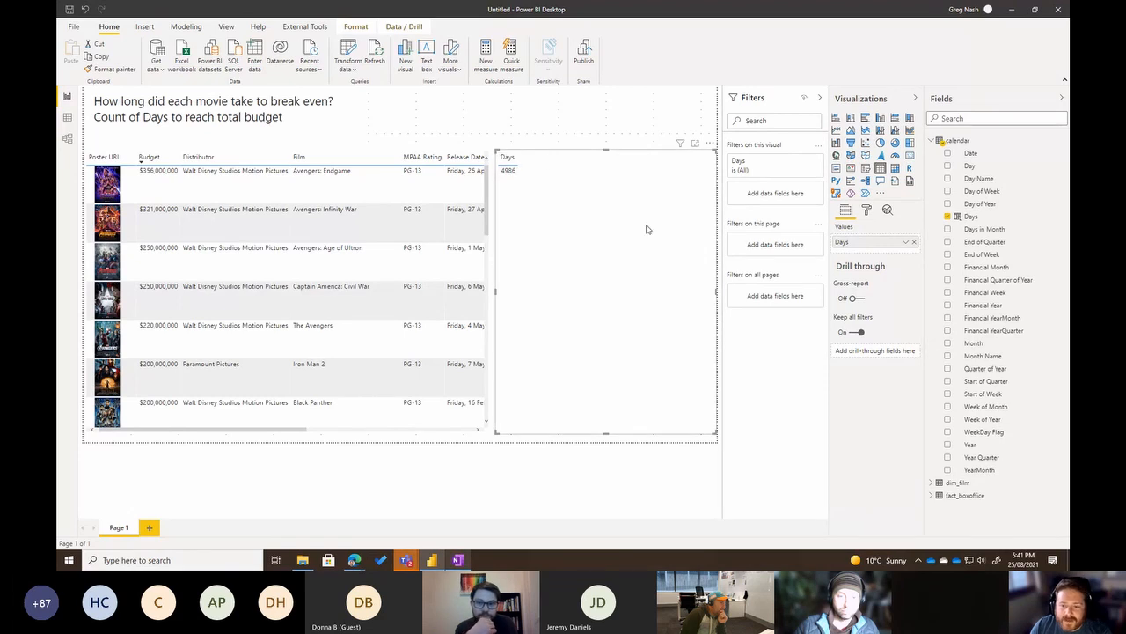
key(Delete)
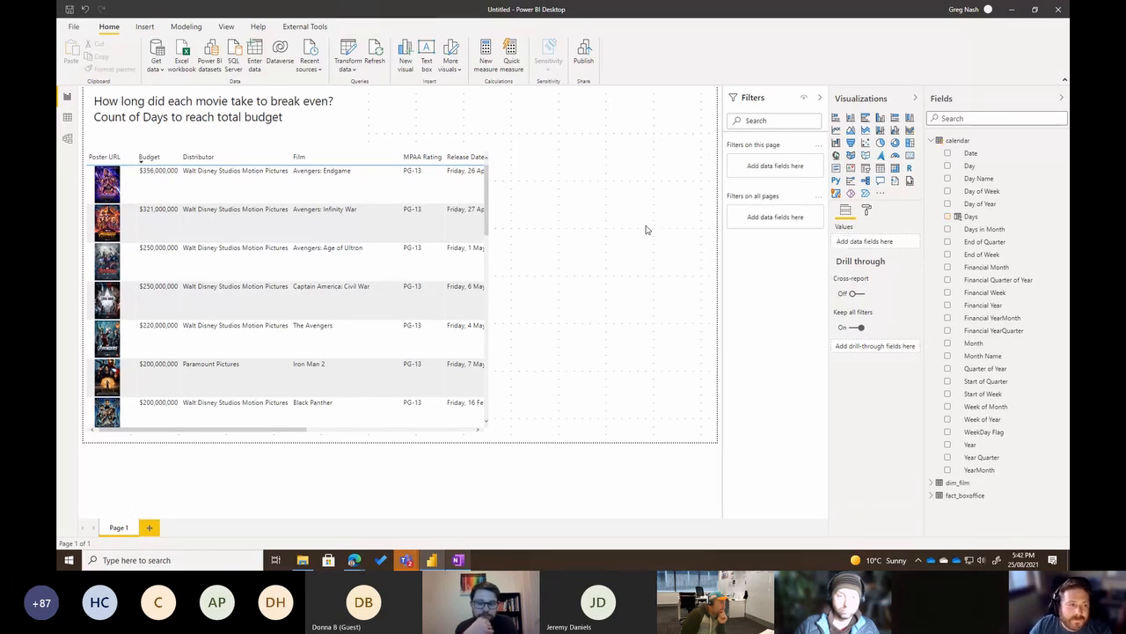
- Widen the movie table on the report page so that the full Release Date column fits
click(491, 293)
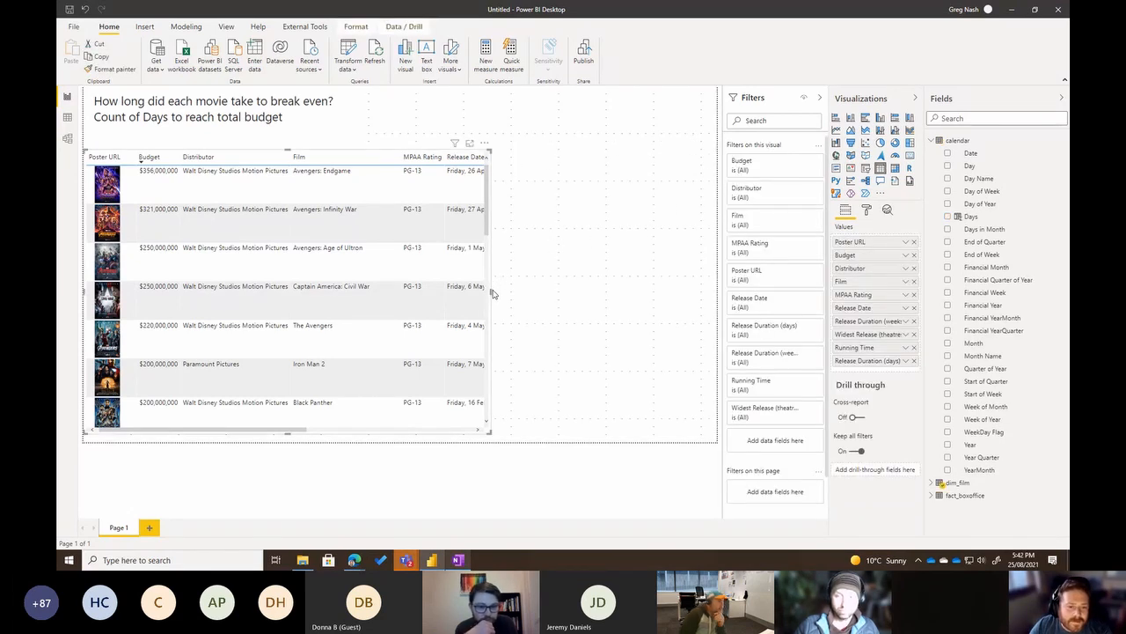
drag(492, 292, 656, 303)
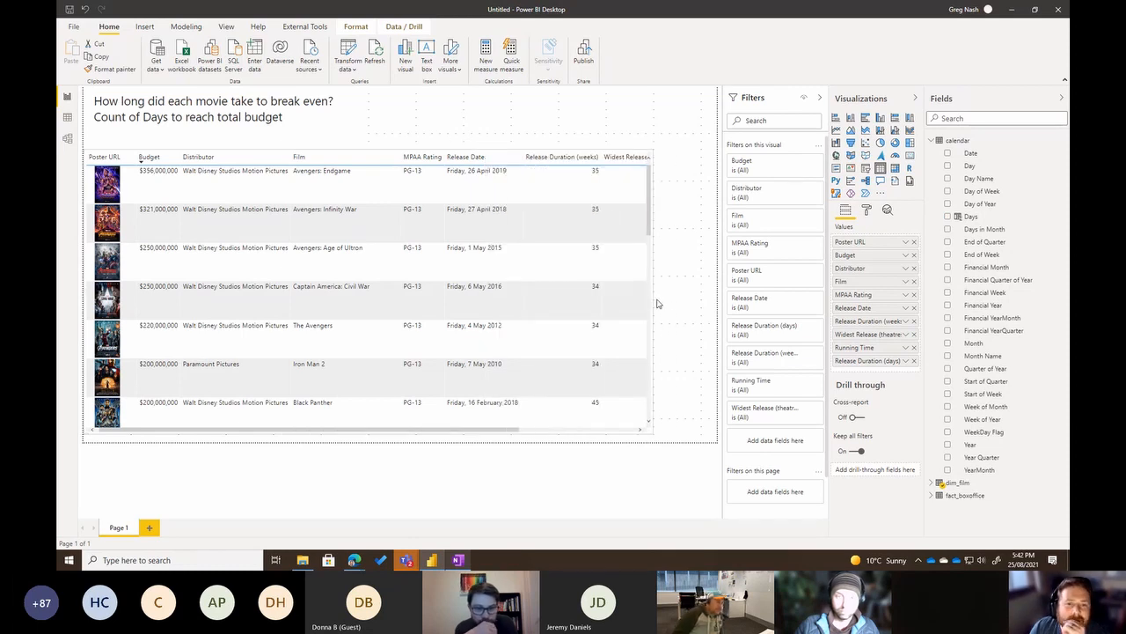
drag(500, 431, 558, 431)
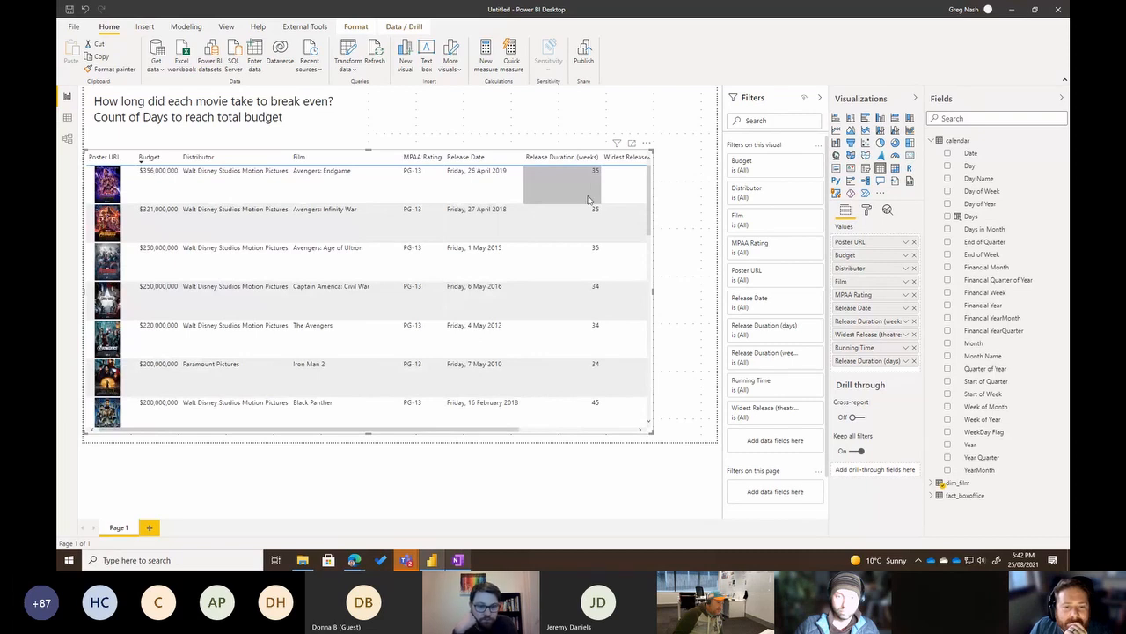
drag(501, 430, 616, 343)
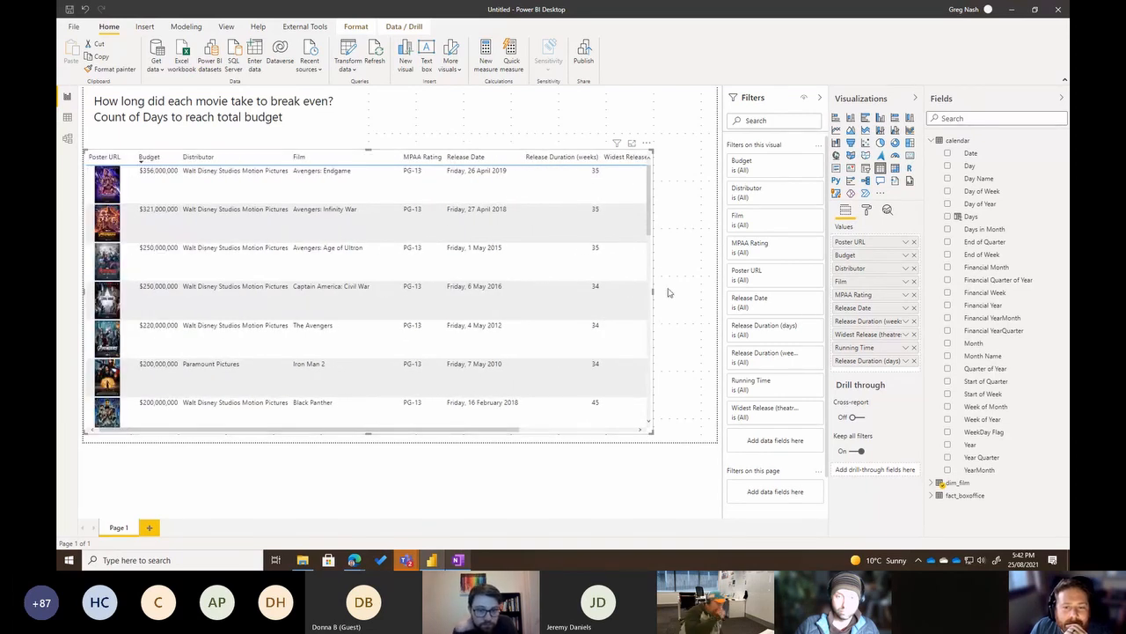
- In the model, set the cross filter direction of the fact_boxoffice to calendar relationship to Both, and return to the report
click(68, 138)
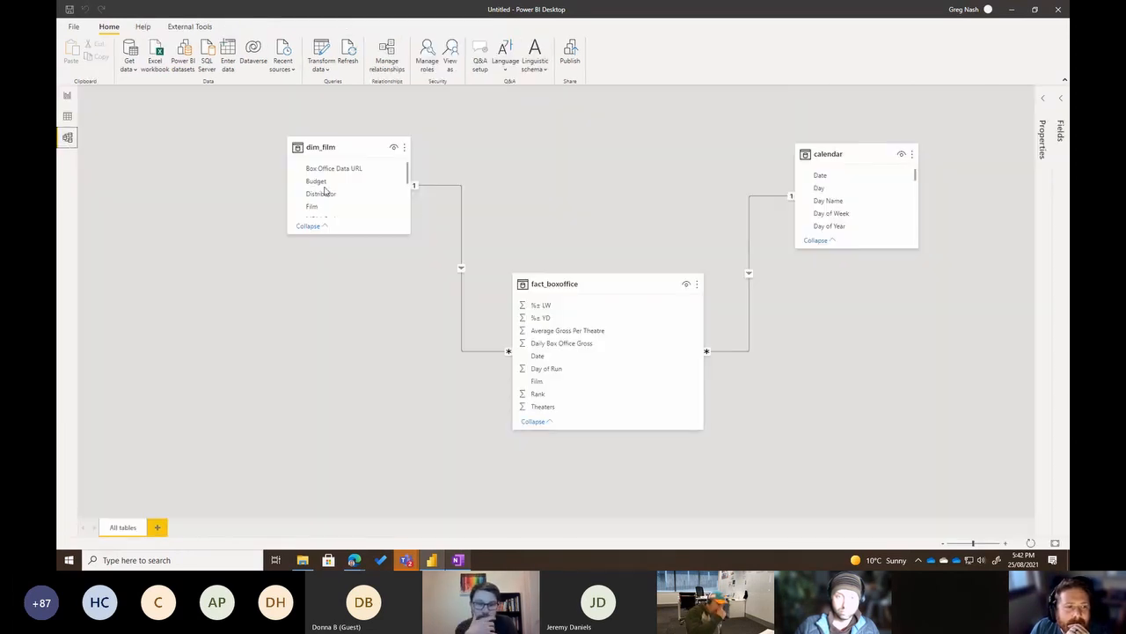
double_click(749, 276)
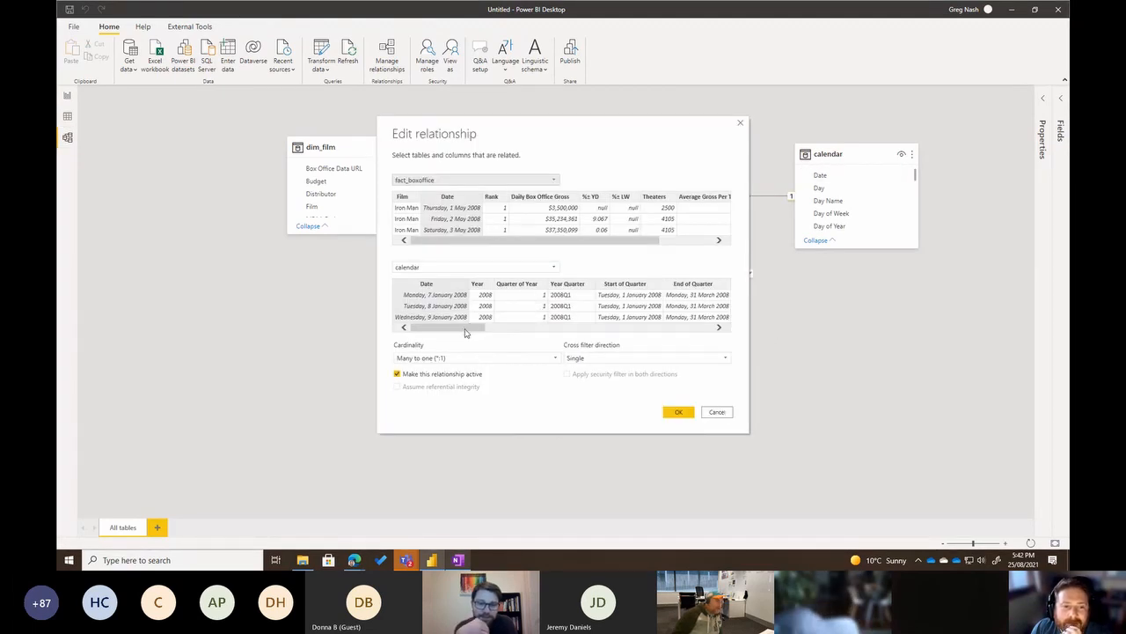
click(665, 357)
click(636, 380)
click(679, 411)
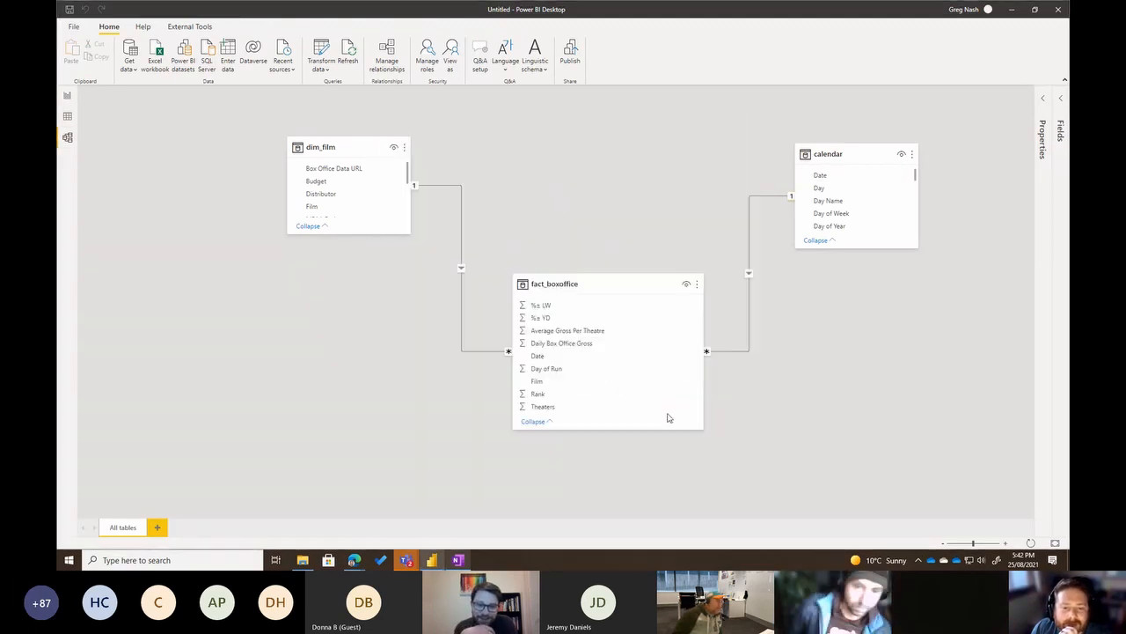
click(66, 95)
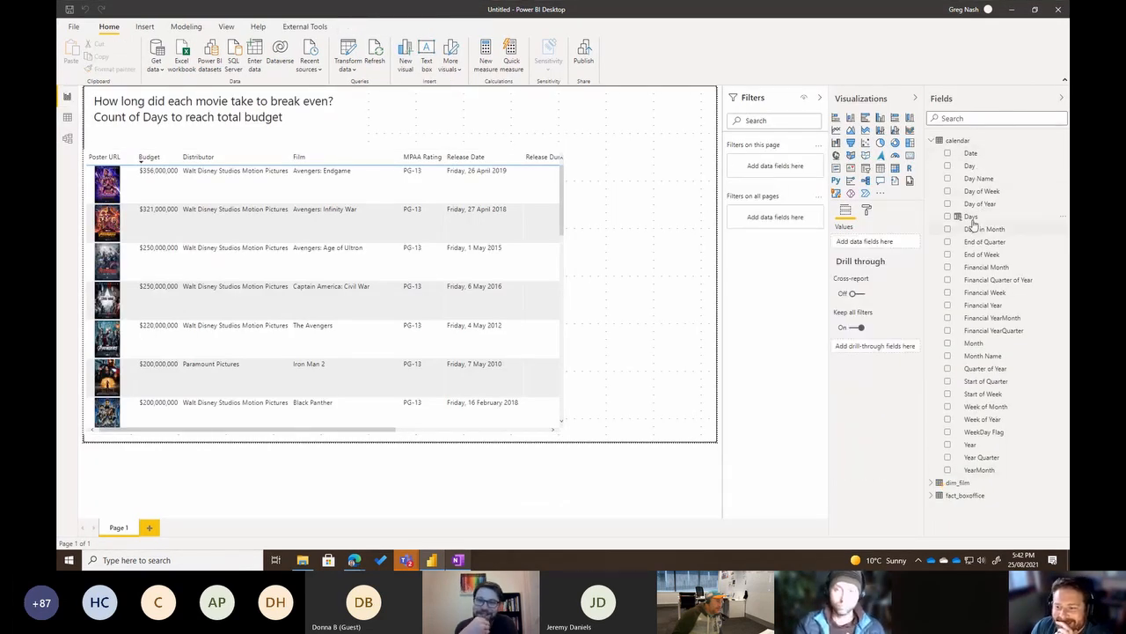
- Delete the calculated column Days from the calendar table
click(979, 218)
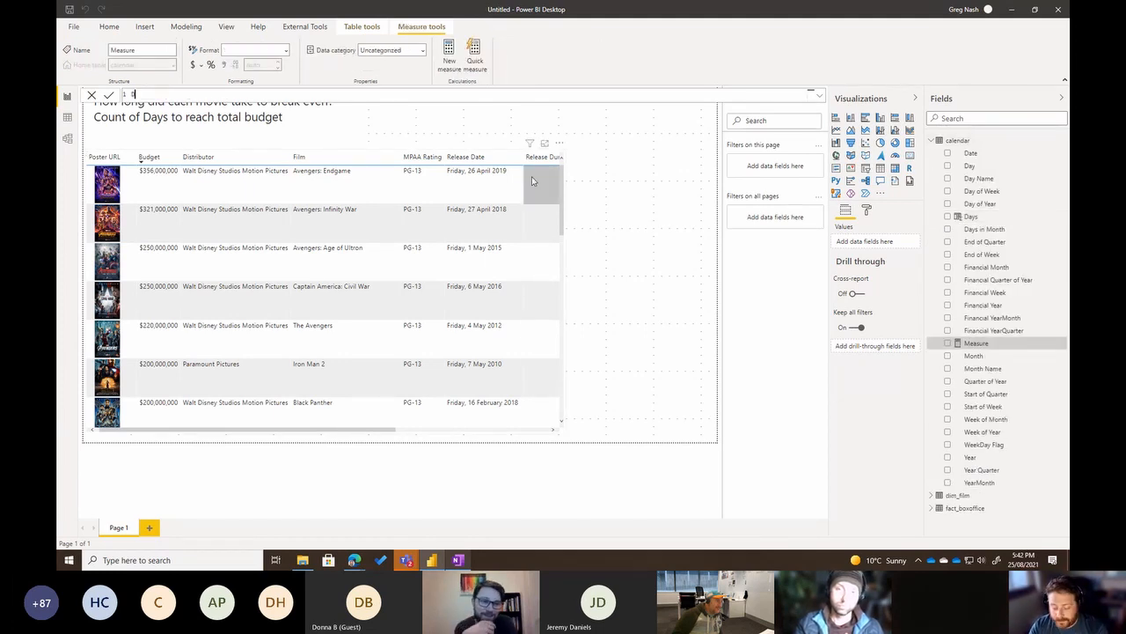
key(Escape)
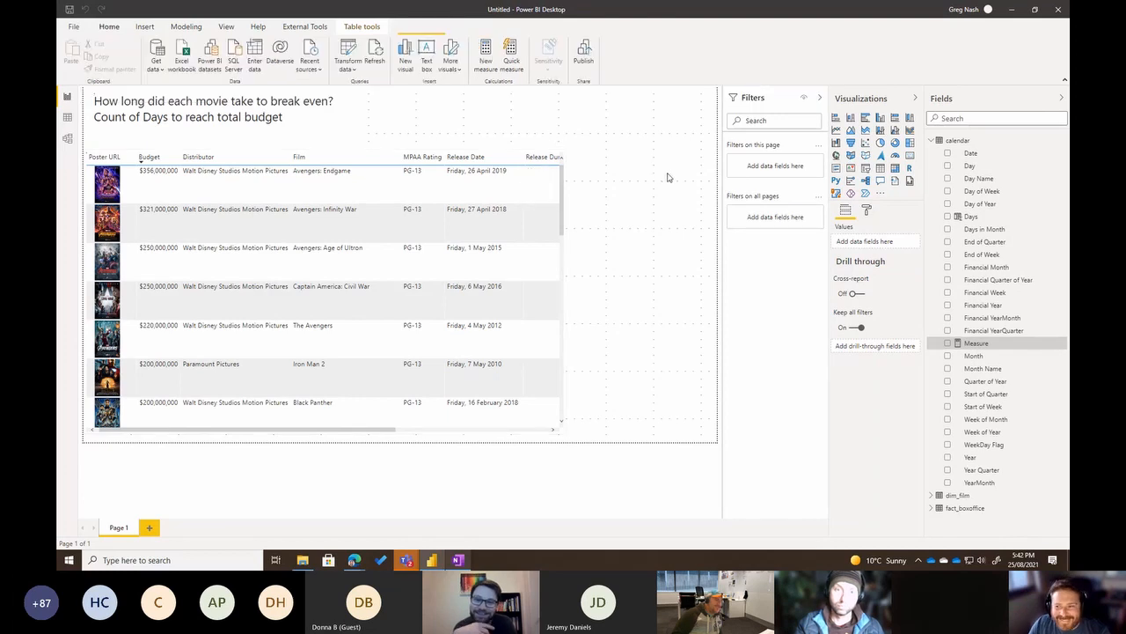
click(1064, 218)
click(1064, 220)
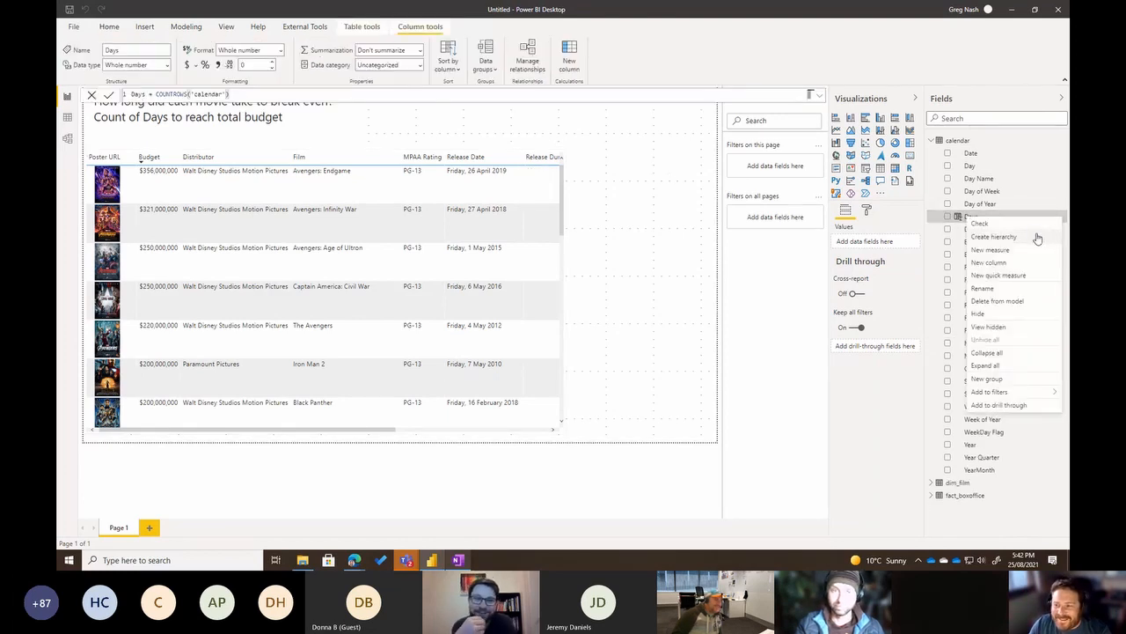
click(1012, 301)
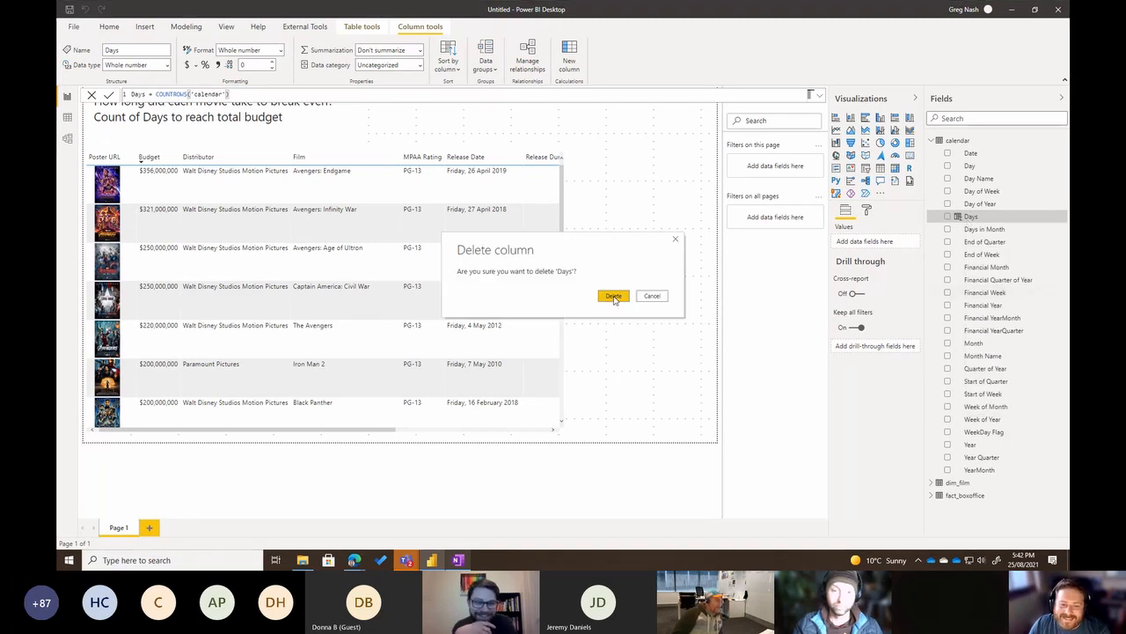
key(Return)
- Create a measure in the calendar table: Days = COUNTROWS('calendar')
click(960, 140)
click(1063, 140)
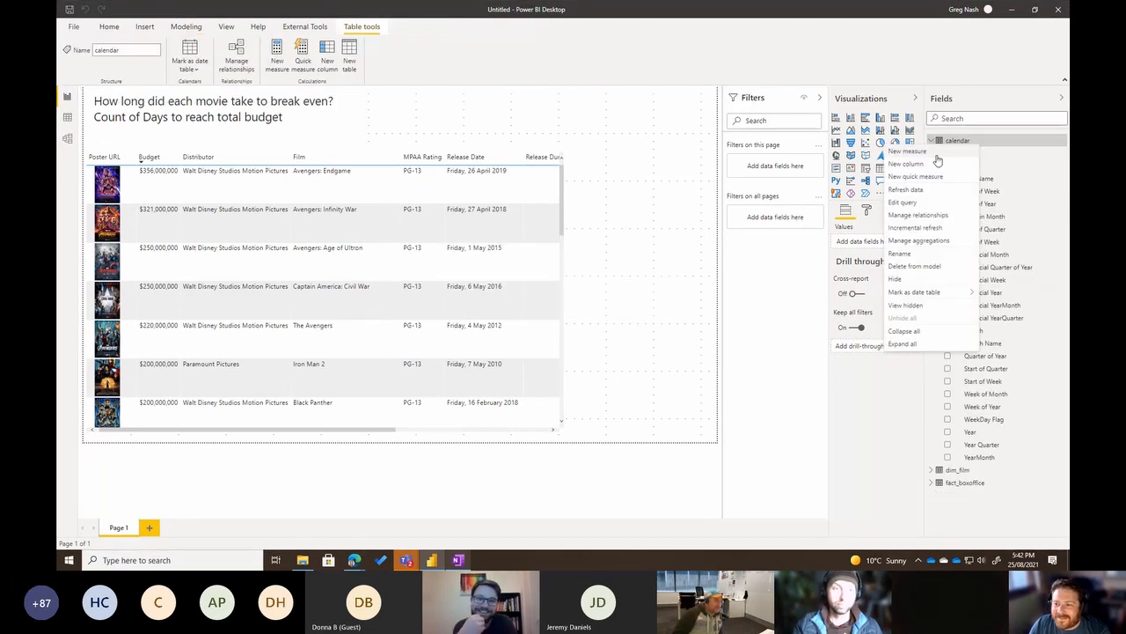
click(915, 151)
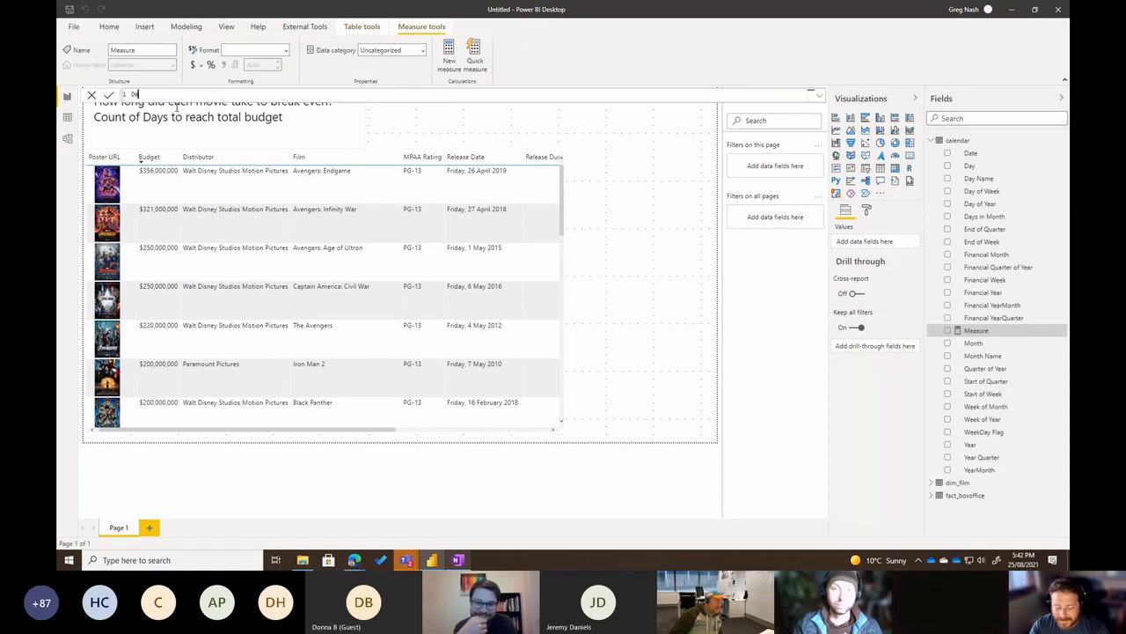
text(COUNT)
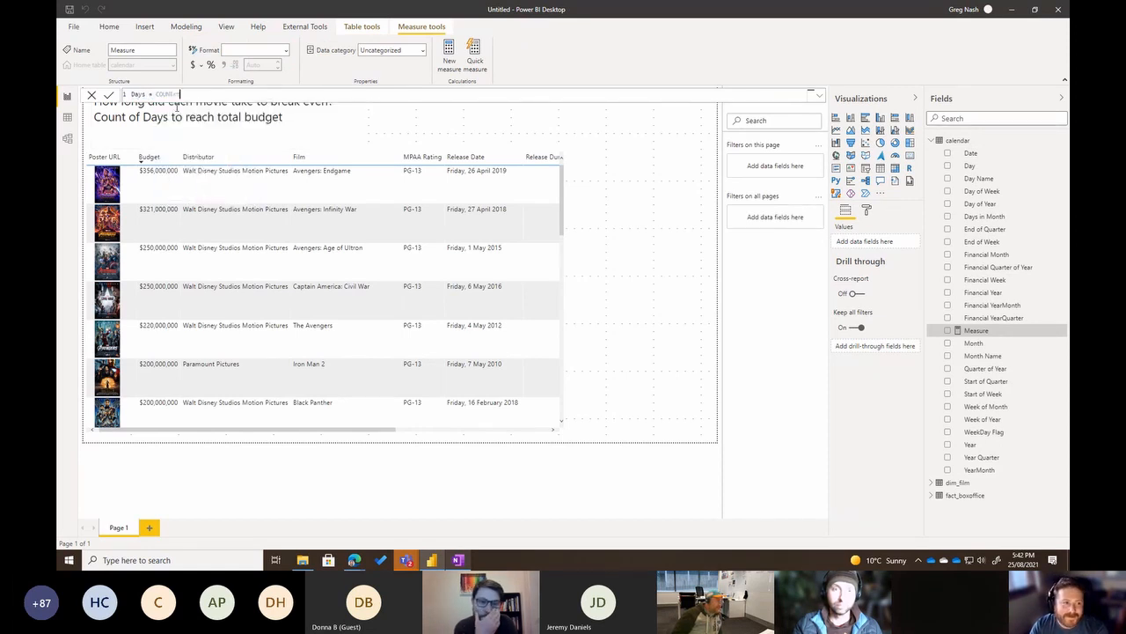
key(Down)
key(Down)
key(Down)
key(Down)
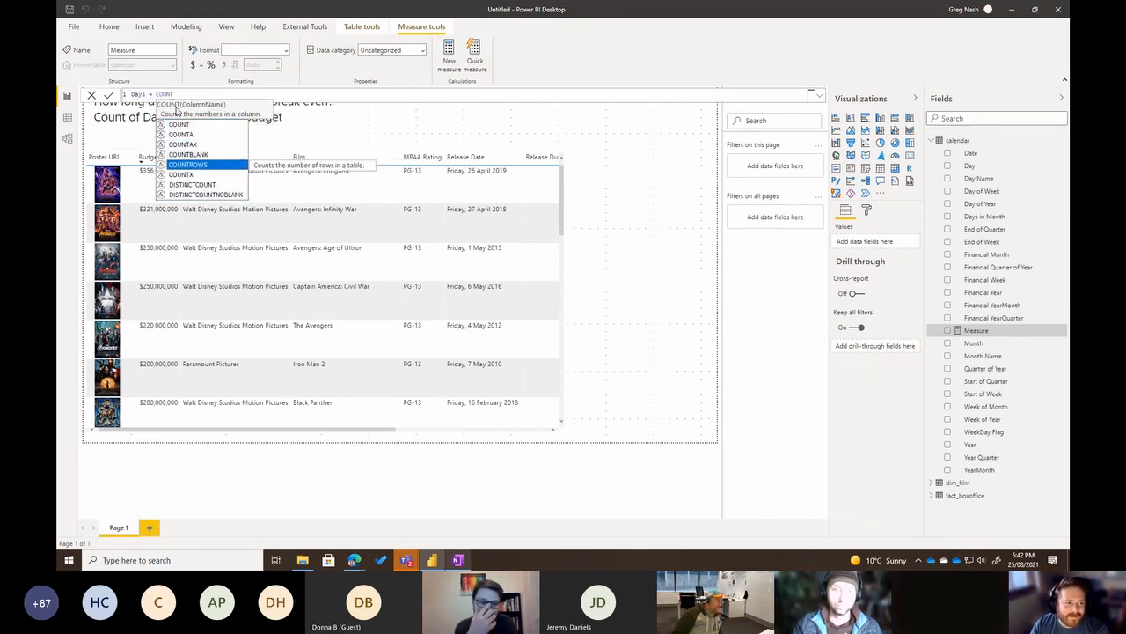
key(Tab)
text(cal)
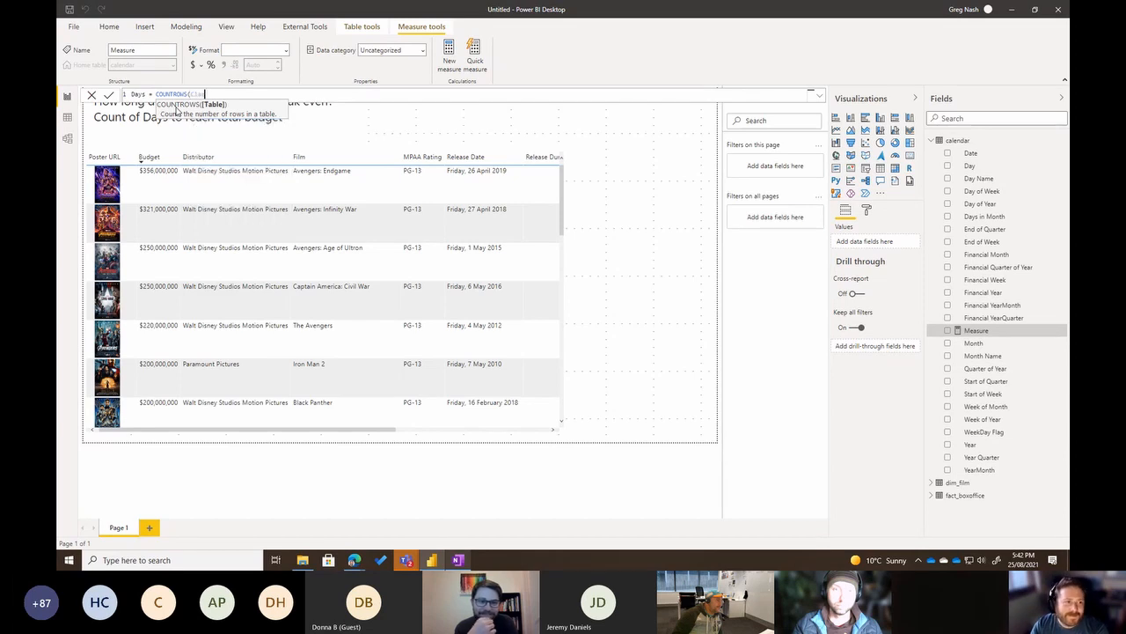
key(BackSpace)
key(BackSpace)
key(Left)
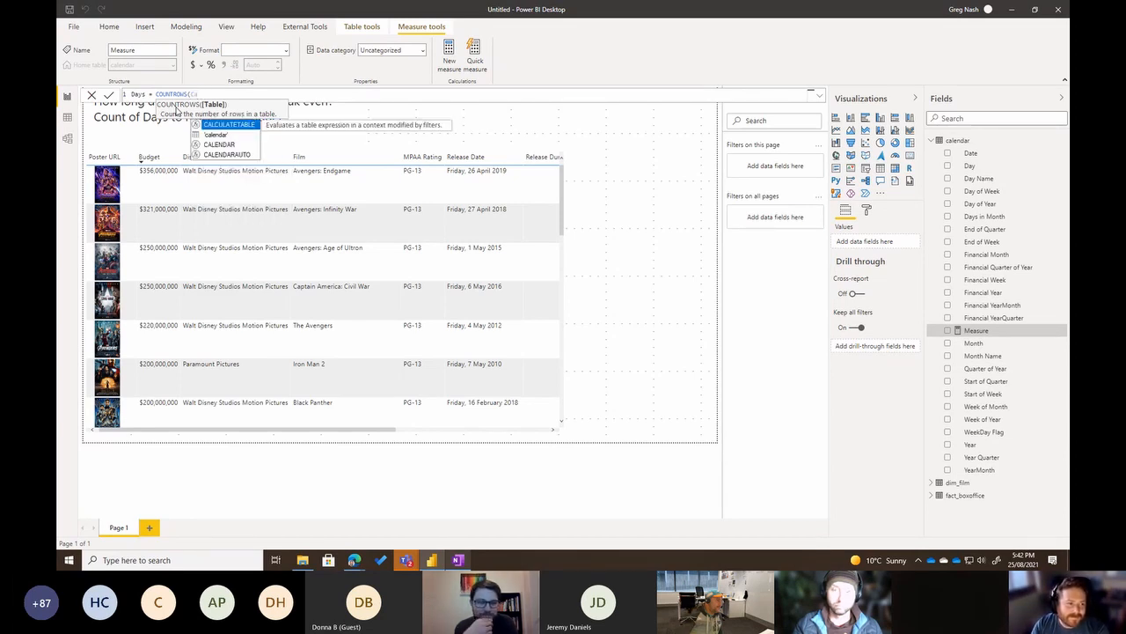
key(Tab)
text())
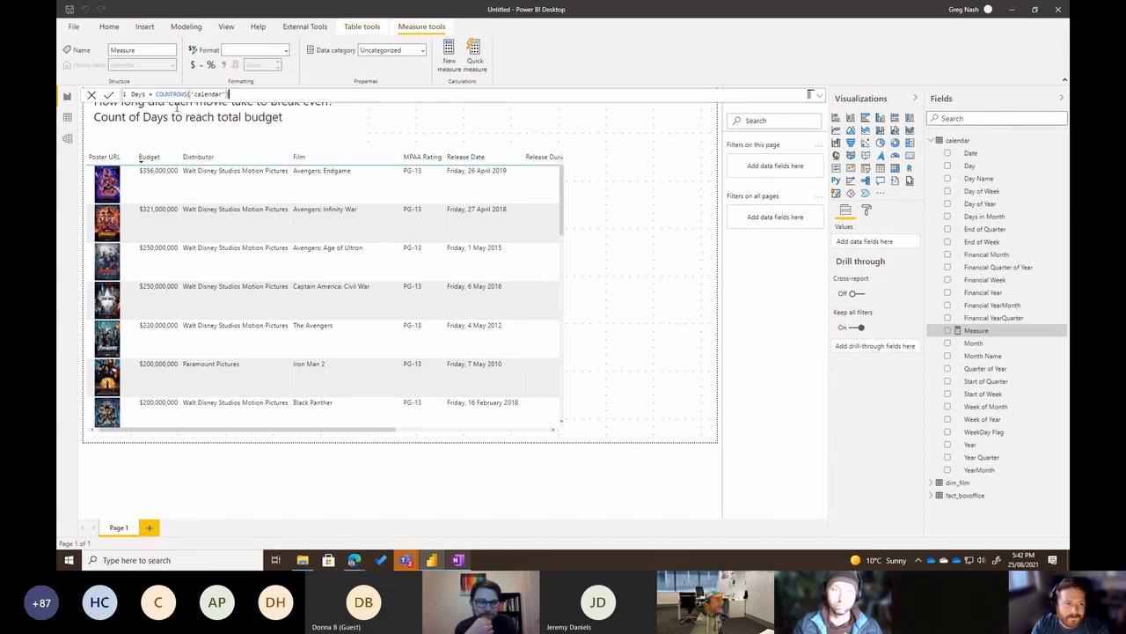
key(Return)
- Show the Days measure in a card visual beside the movie table, reduced to about half the table's height
drag(971, 215, 607, 185)
click(909, 155)
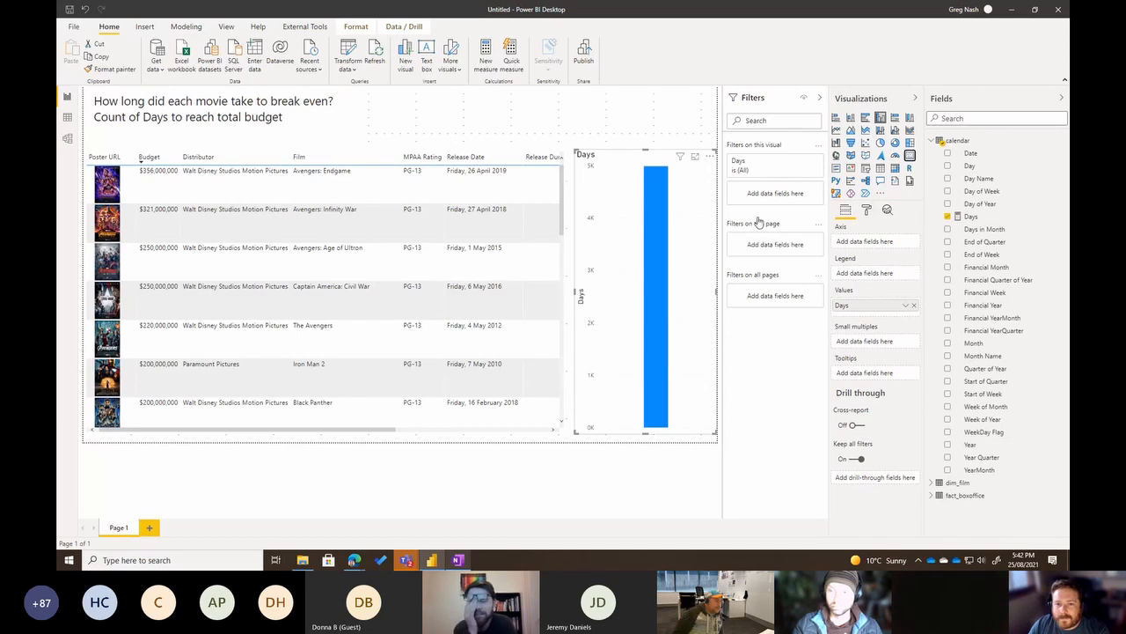
drag(646, 432, 641, 285)
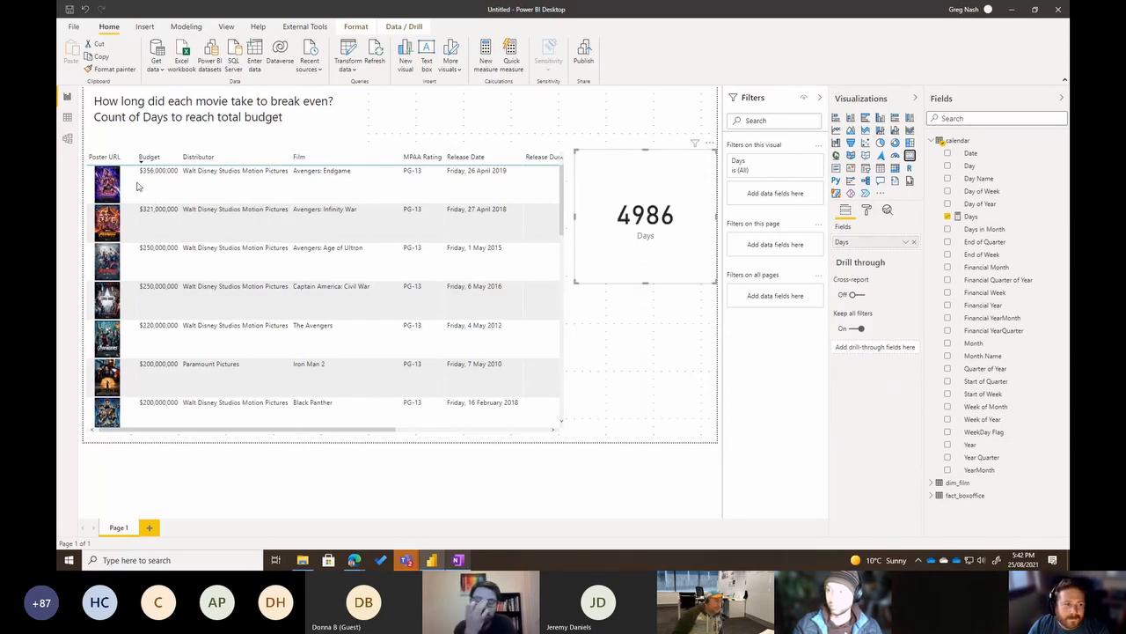
- Filter the Days card by Avengers: Age of Ultron, narrow the movie table slightly and shift the card closer to it
click(242, 189)
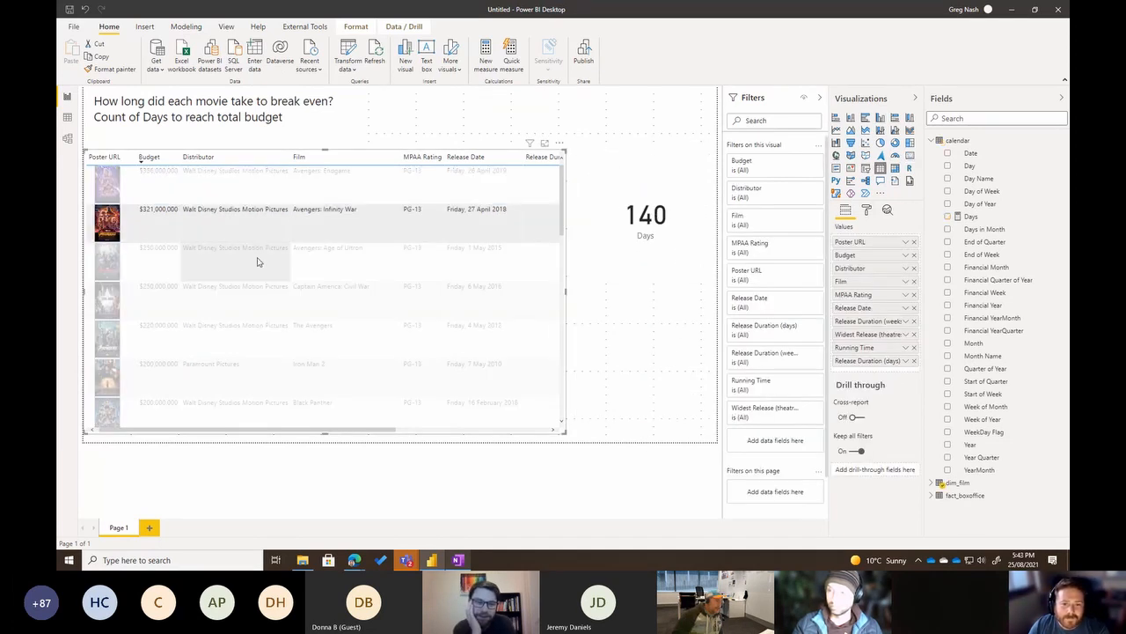
click(256, 259)
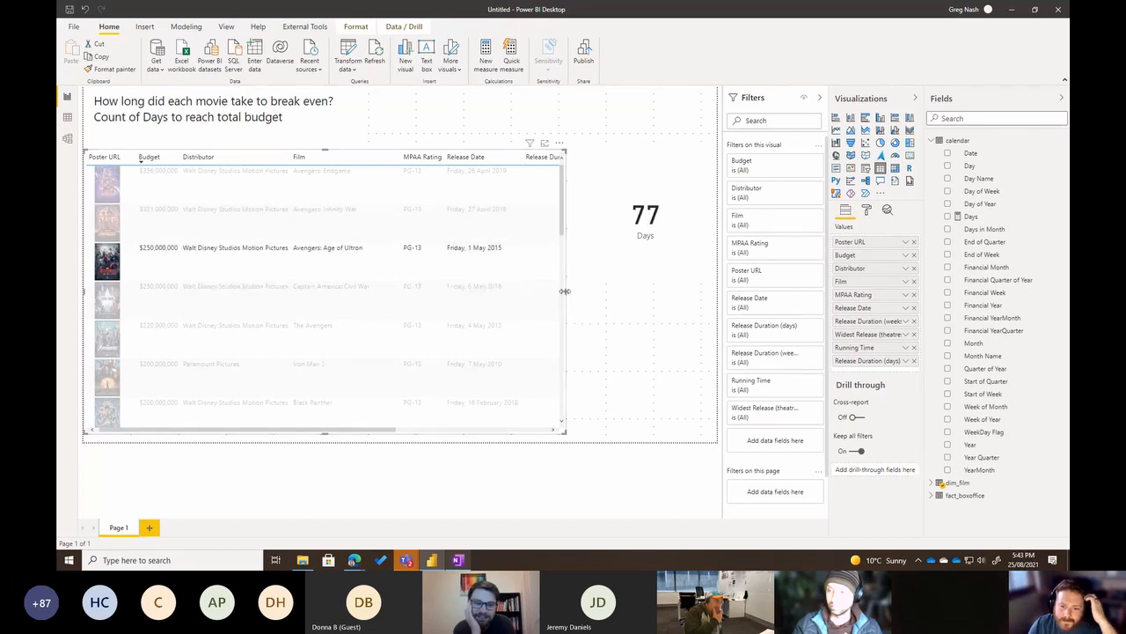
drag(566, 290, 550, 292)
click(641, 282)
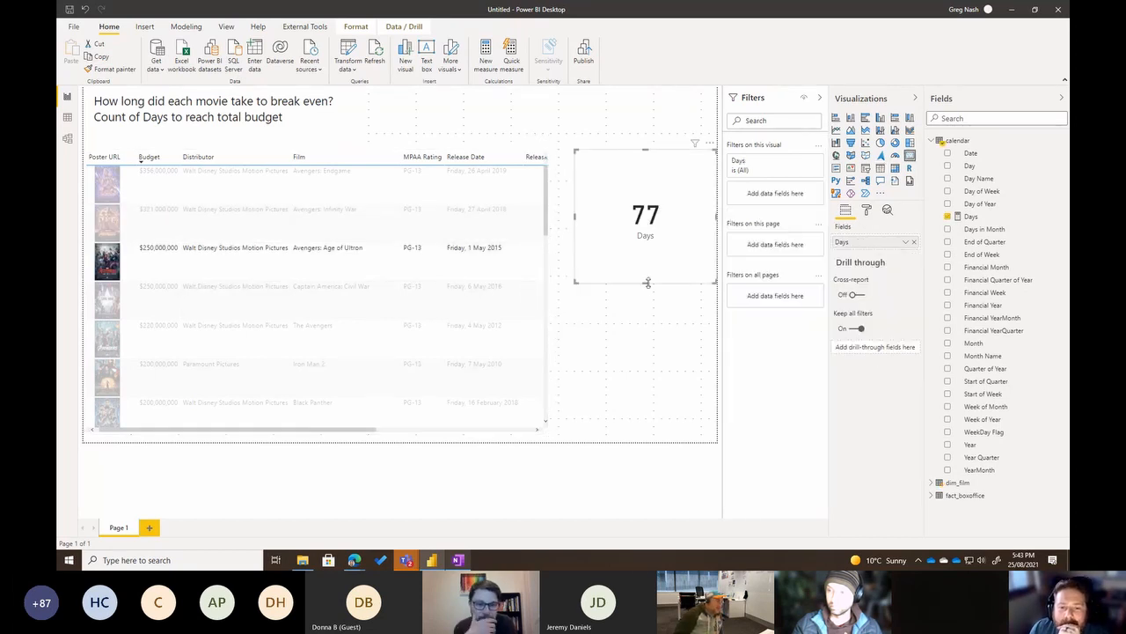
drag(658, 284, 641, 272)
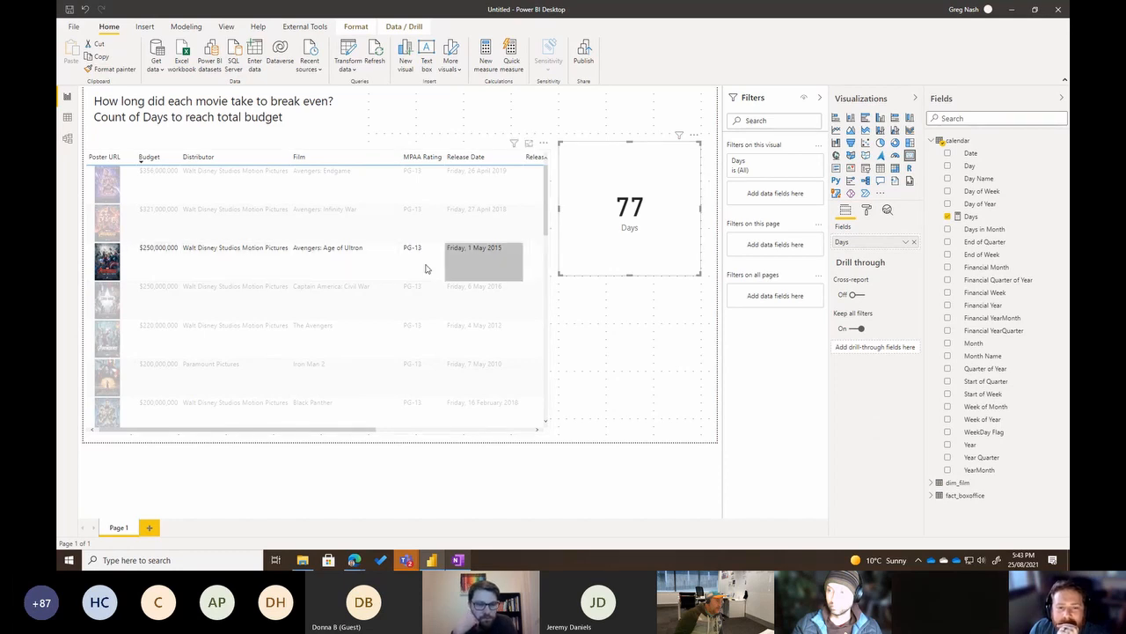
- Filter the Days card by Avengers: Endgame and widen the movie table slightly
click(334, 280)
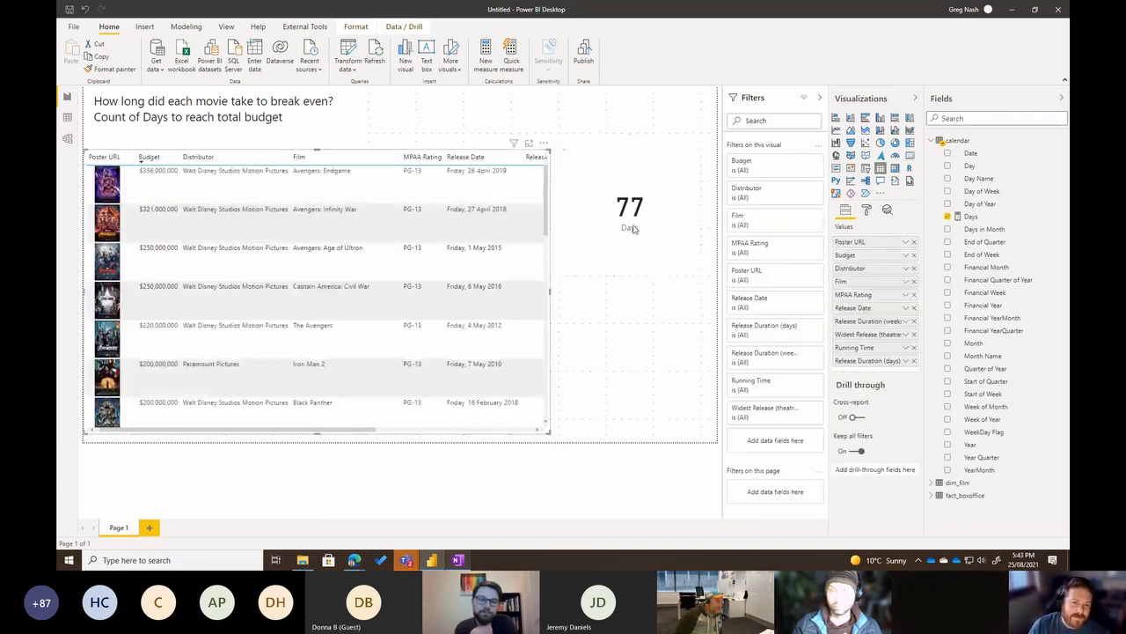
click(310, 179)
drag(550, 292, 566, 295)
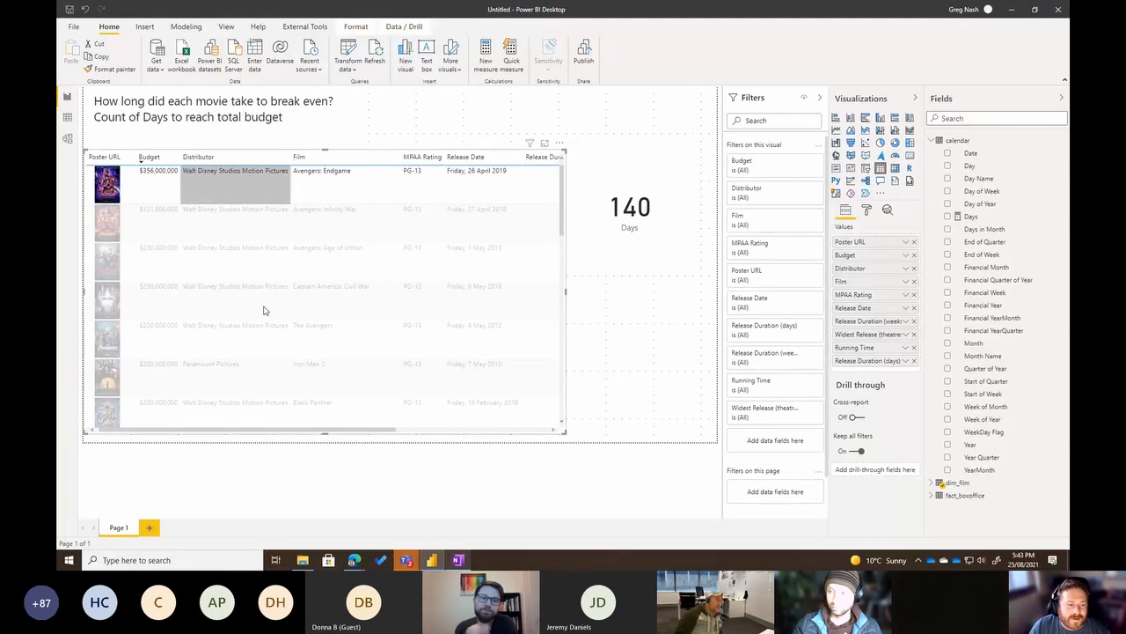
drag(391, 430, 526, 441)
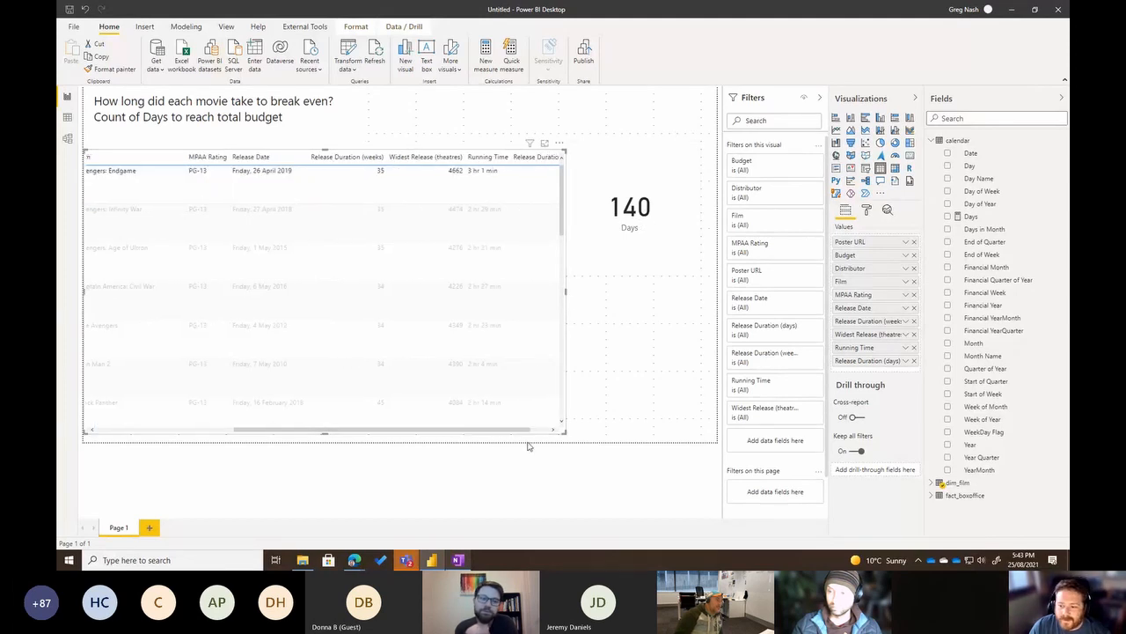
- Place Release Duration (days) from dim_film in a separate visual below the Days card, delete it, and check that column in the movie table
click(933, 483)
scroll(998, 476, down, 3)
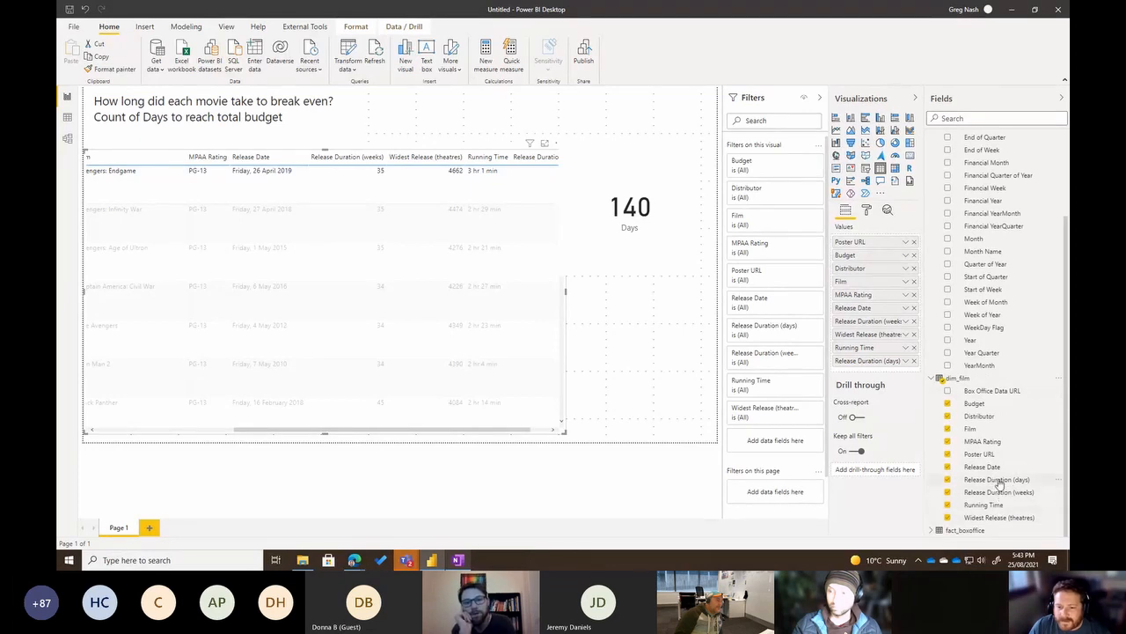
drag(999, 483, 658, 355)
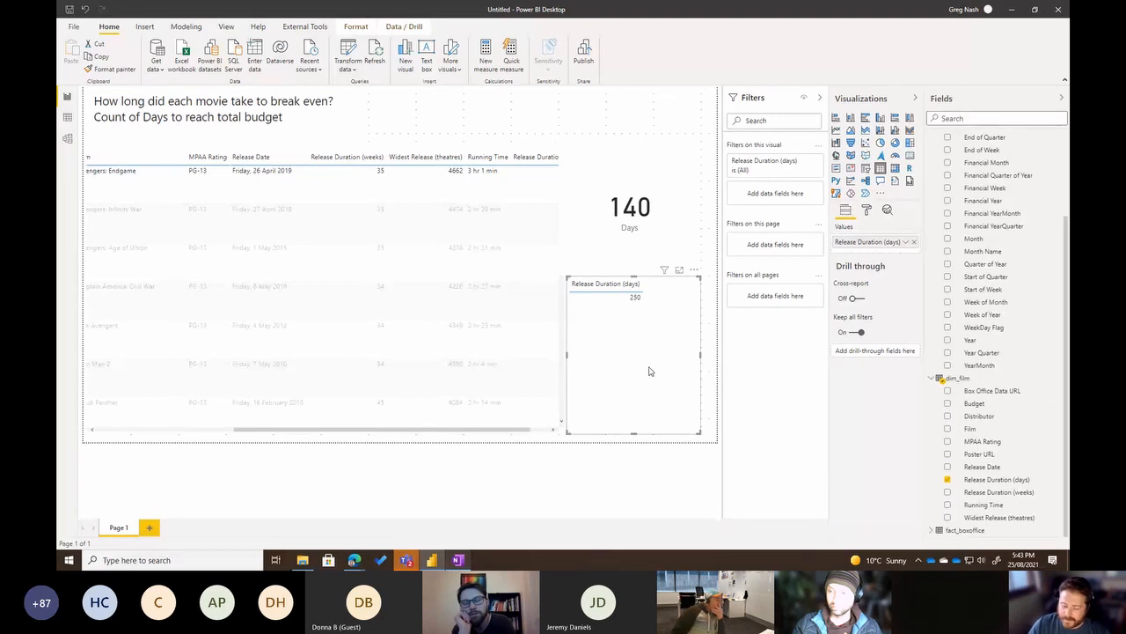
key(Delete)
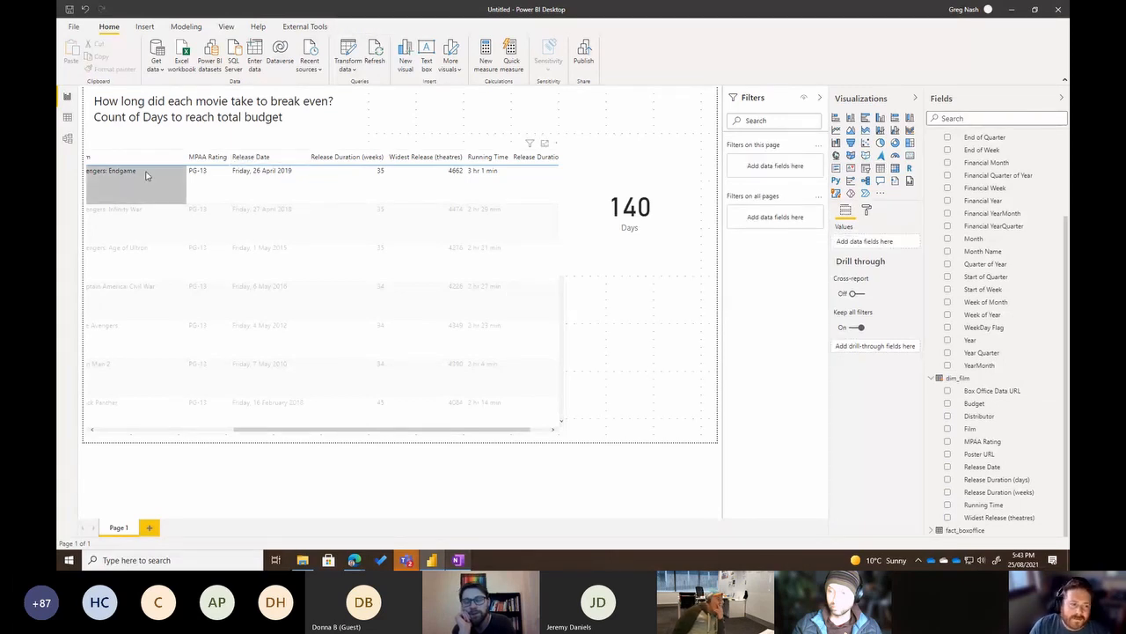
click(505, 427)
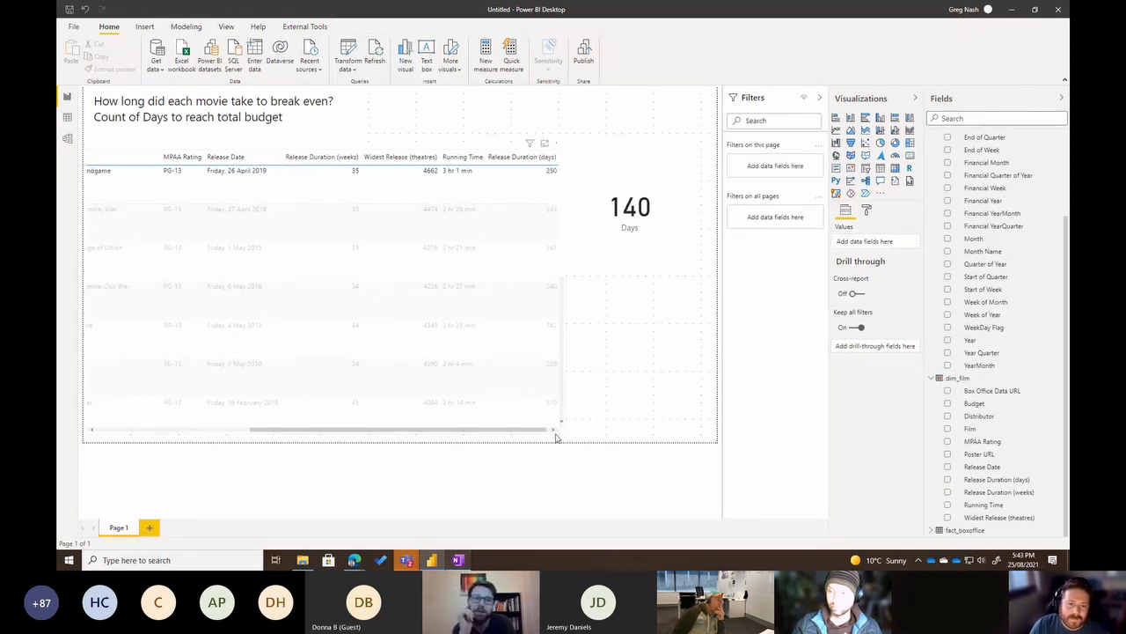
click(629, 340)
- Create a new measure in the calendar table and name it MinDate
scroll(1012, 325, up, 3)
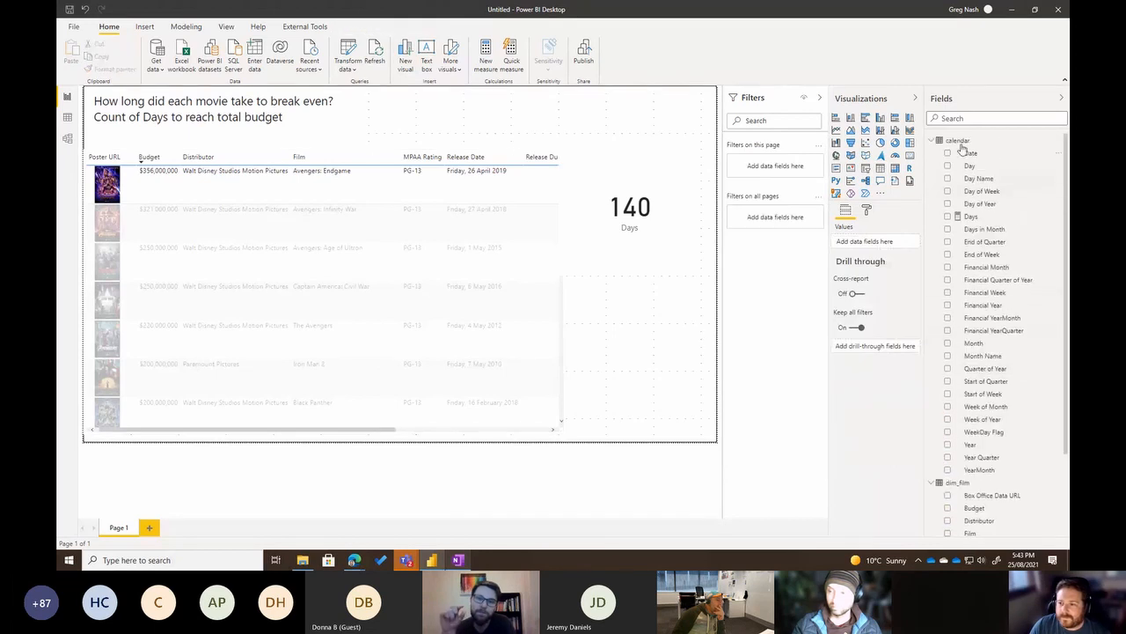
right_click(958, 143)
click(964, 154)
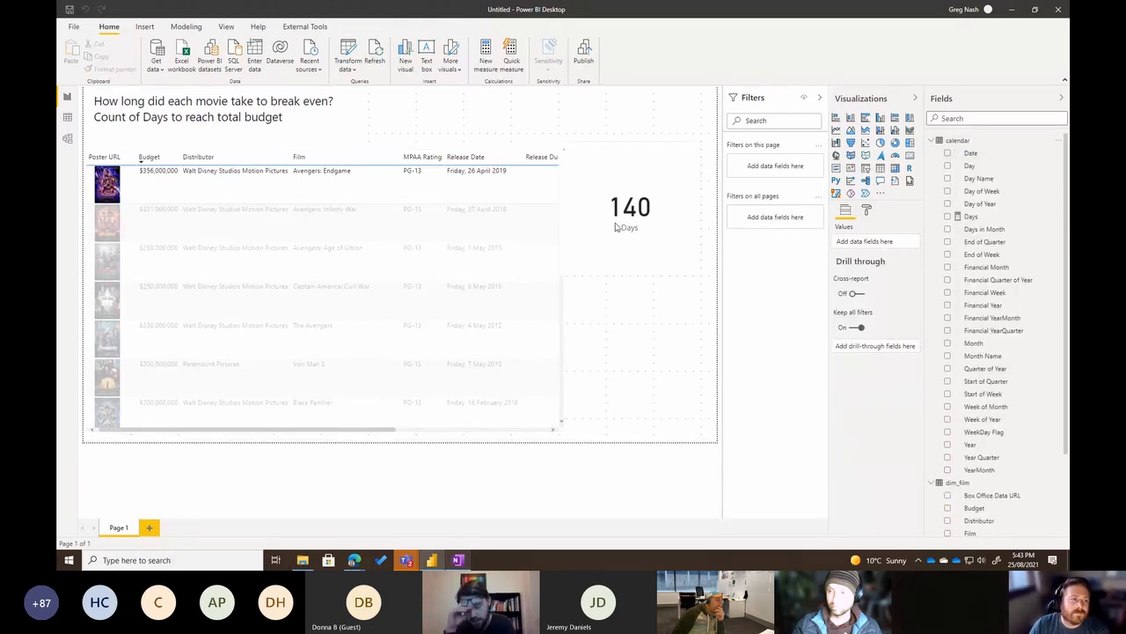
click(819, 95)
scroll(389, 166, up, 3)
scroll(387, 191, up, 3)
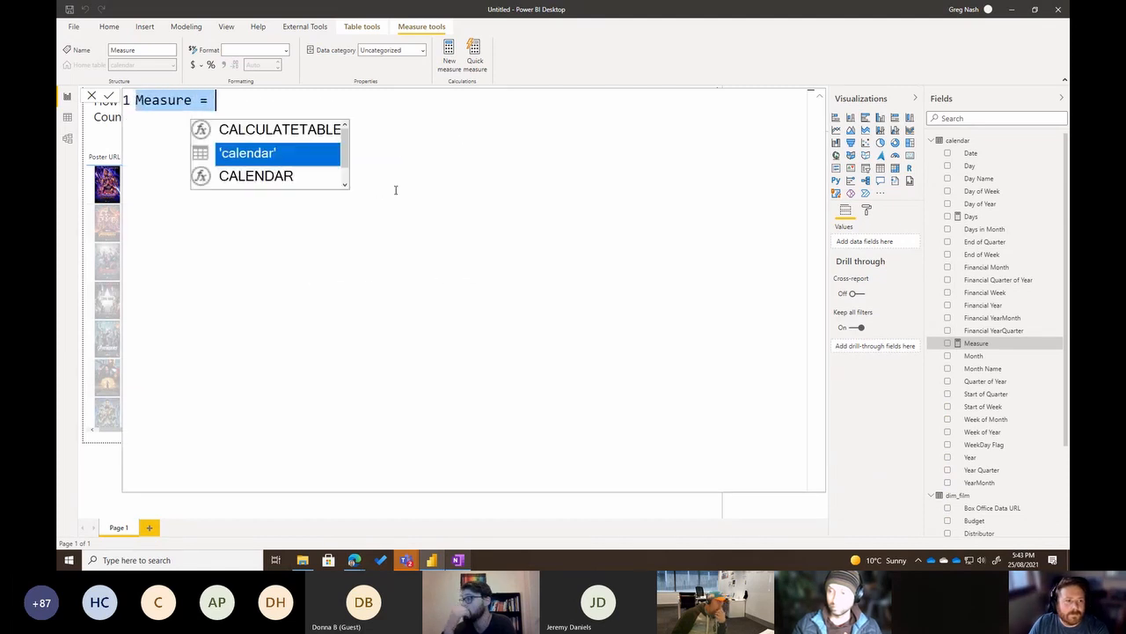
click(479, 183)
key(BackSpace)
key(BackSpace)
key(BackSpace)
key(BackSpace)
key(BackSpace)
key(BackSpace)
key(BackSpace)
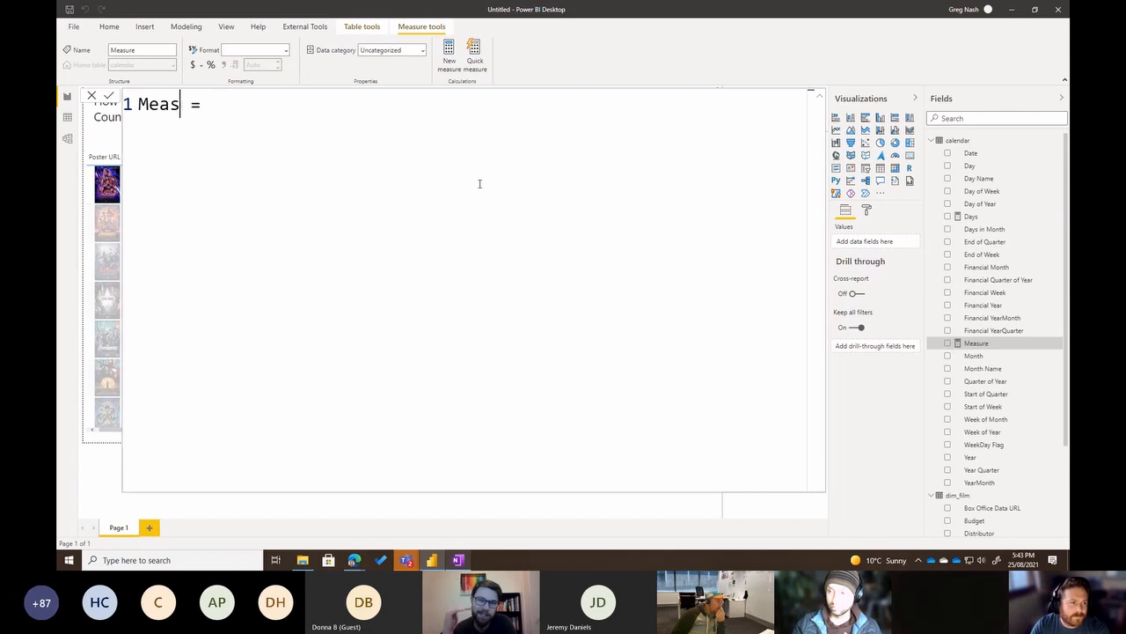
text(Min)
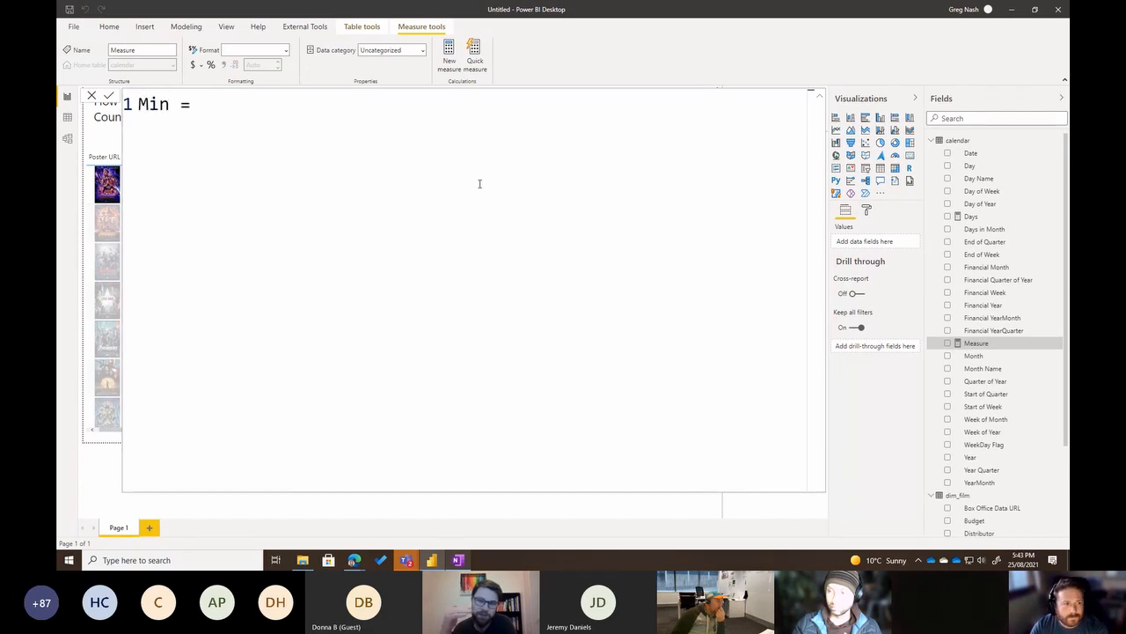
text(Date)
key(End)
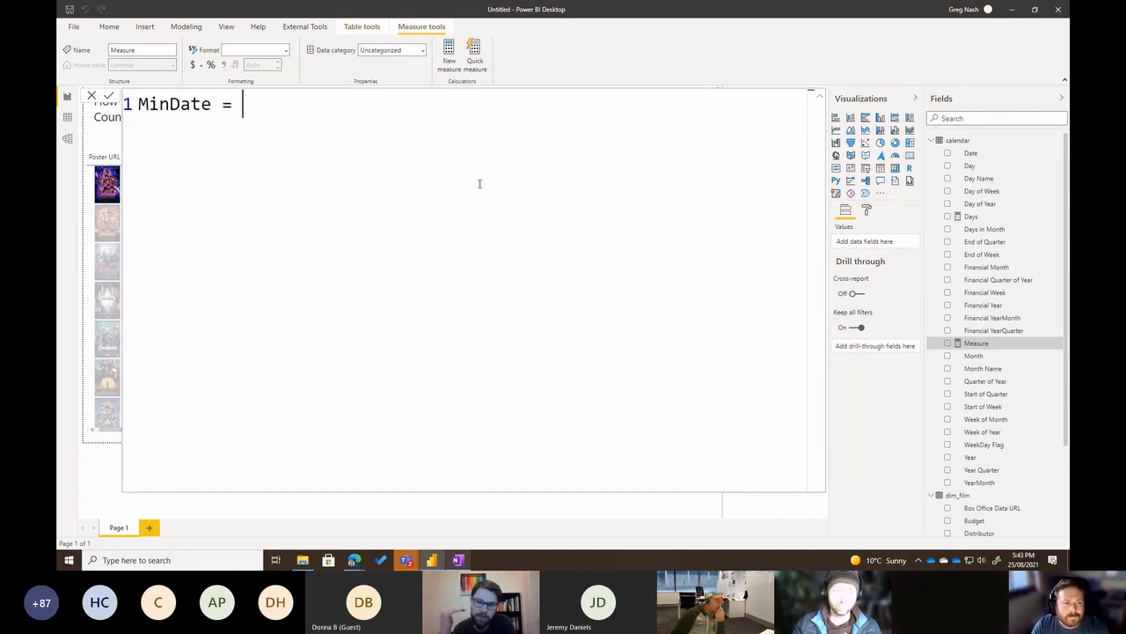
- Define the MinDate measure as MIN('calendar'[Date]) and commit the formula
text(MIN(Date)
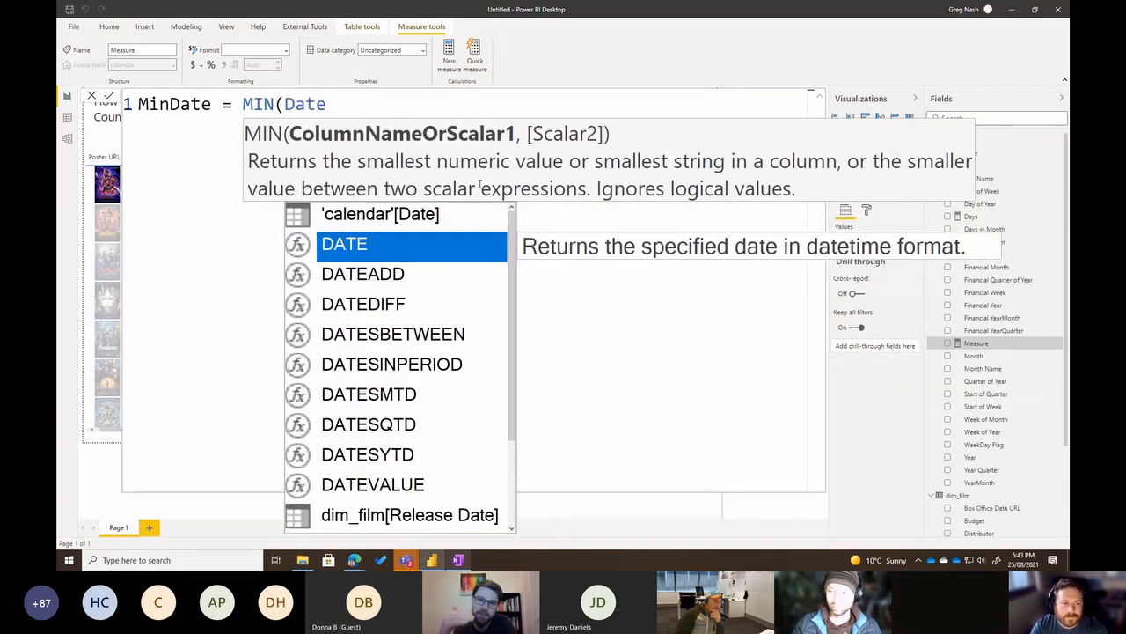
key(Up)
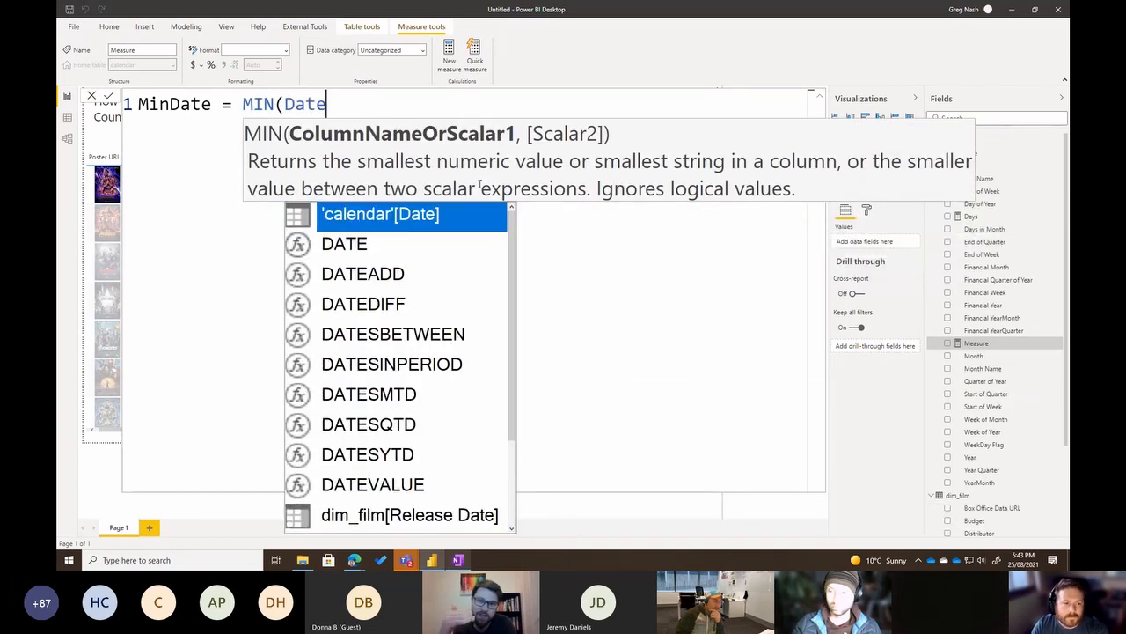
key(Tab)
text())
key(Return)
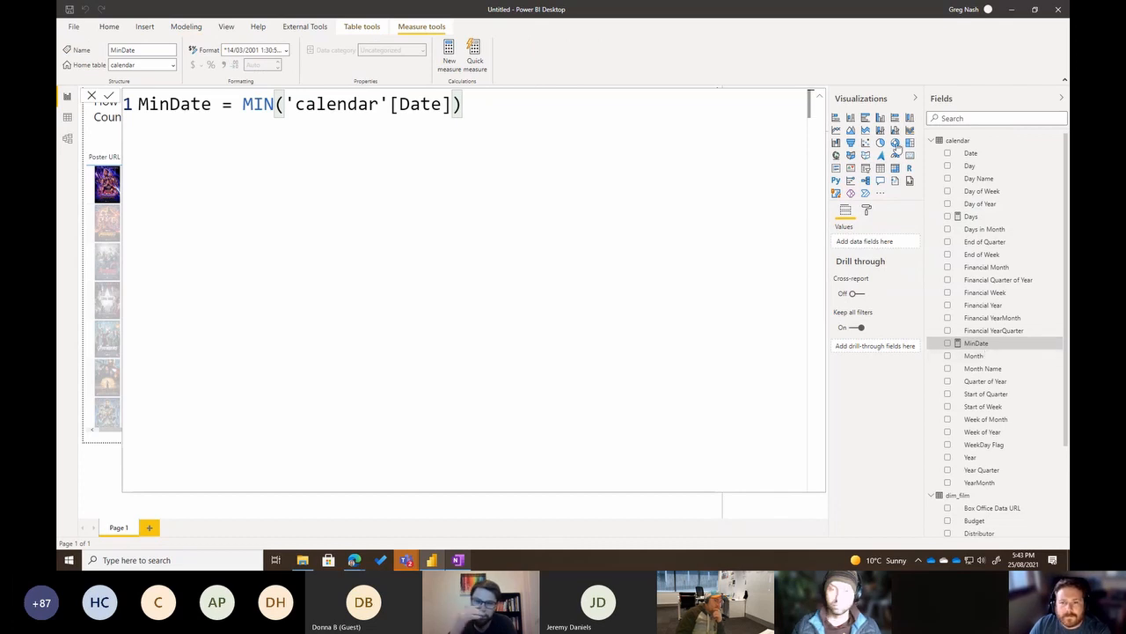
- Replace Days with the MinDate measure in the card beside the movie table
click(820, 98)
click(691, 268)
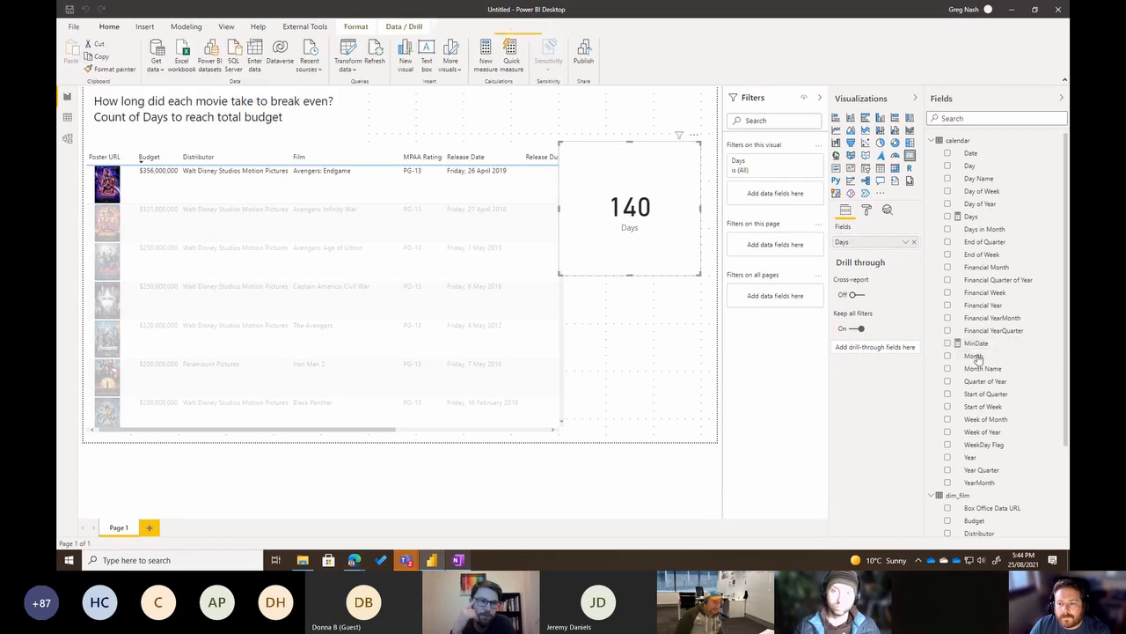
drag(976, 342, 860, 243)
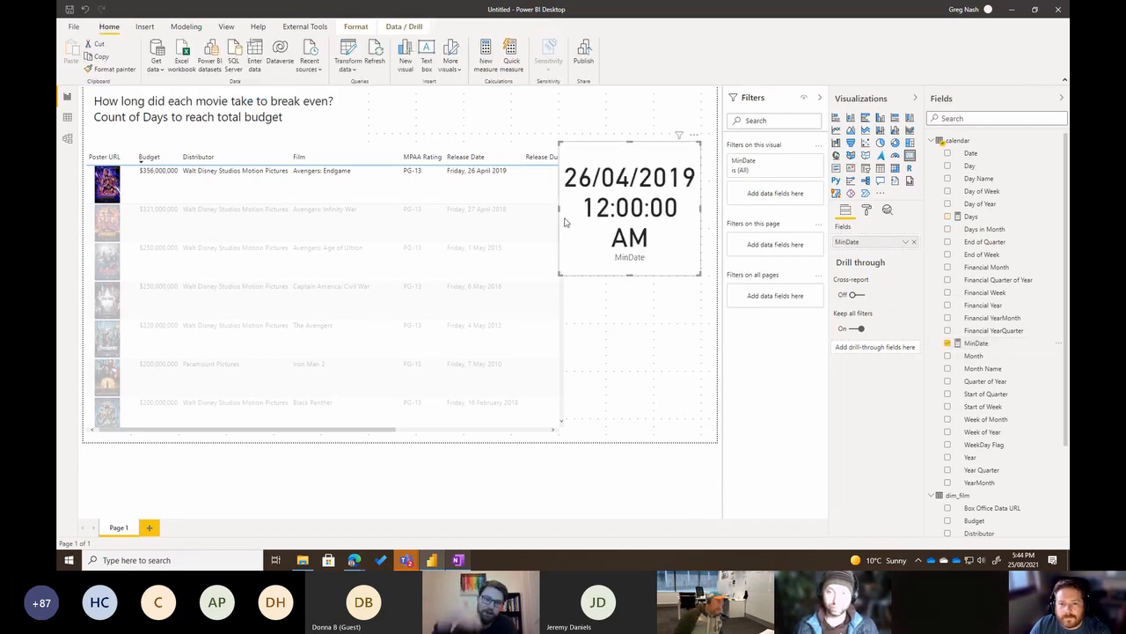
- Compare the MinDate card with the release dates by selecting the movies from Avengers: Endgame through Iron Man 2 one at a time
click(181, 218)
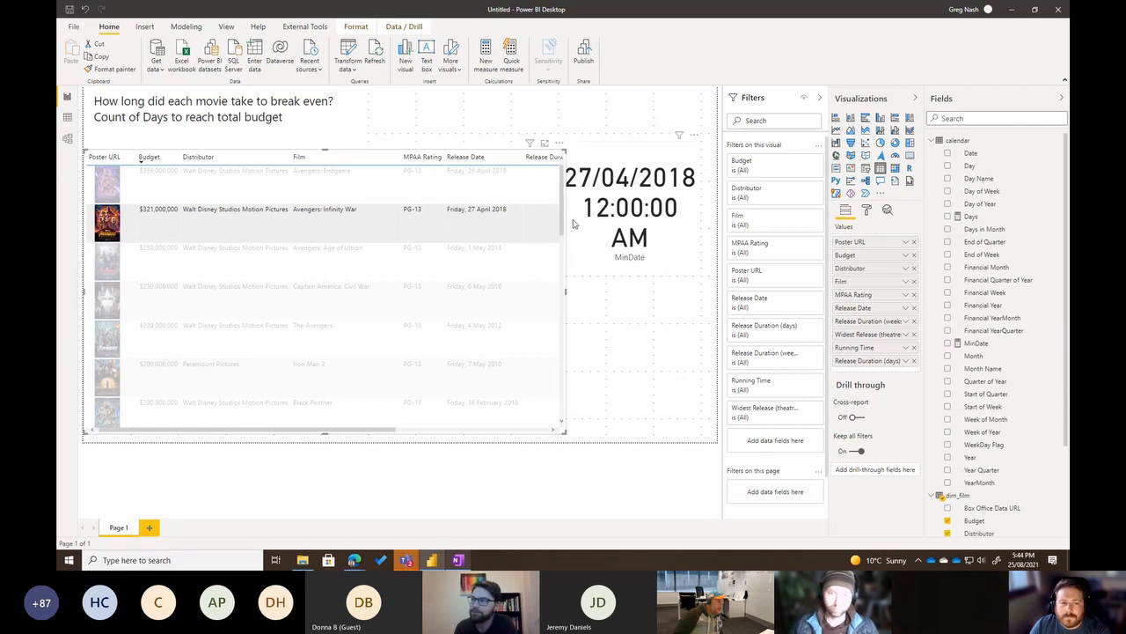
click(191, 187)
click(254, 223)
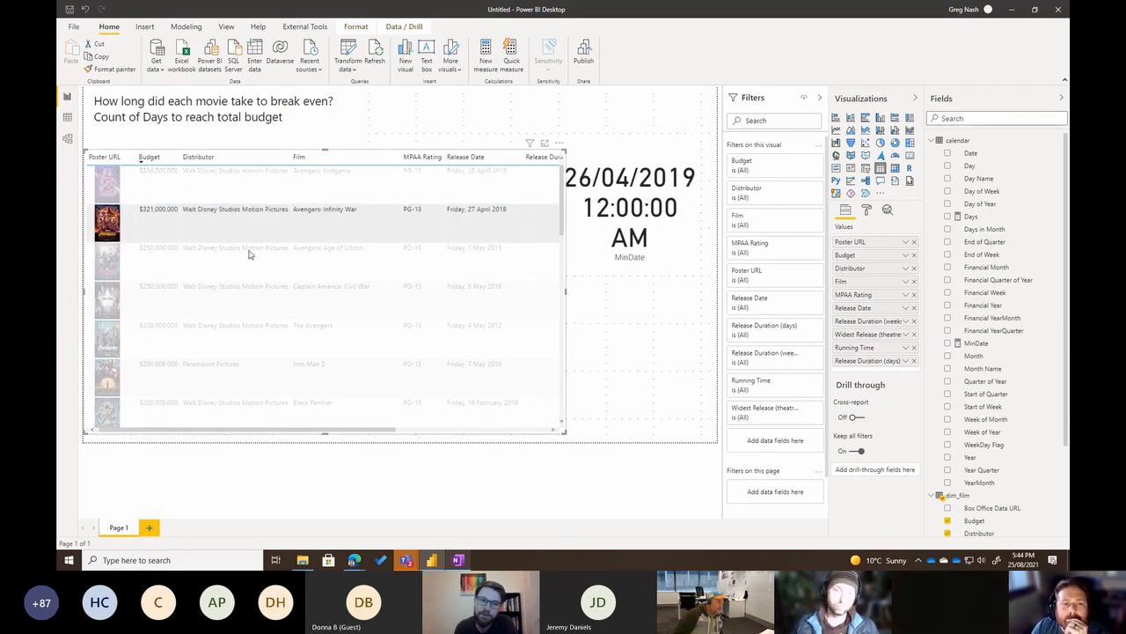
click(264, 264)
click(281, 315)
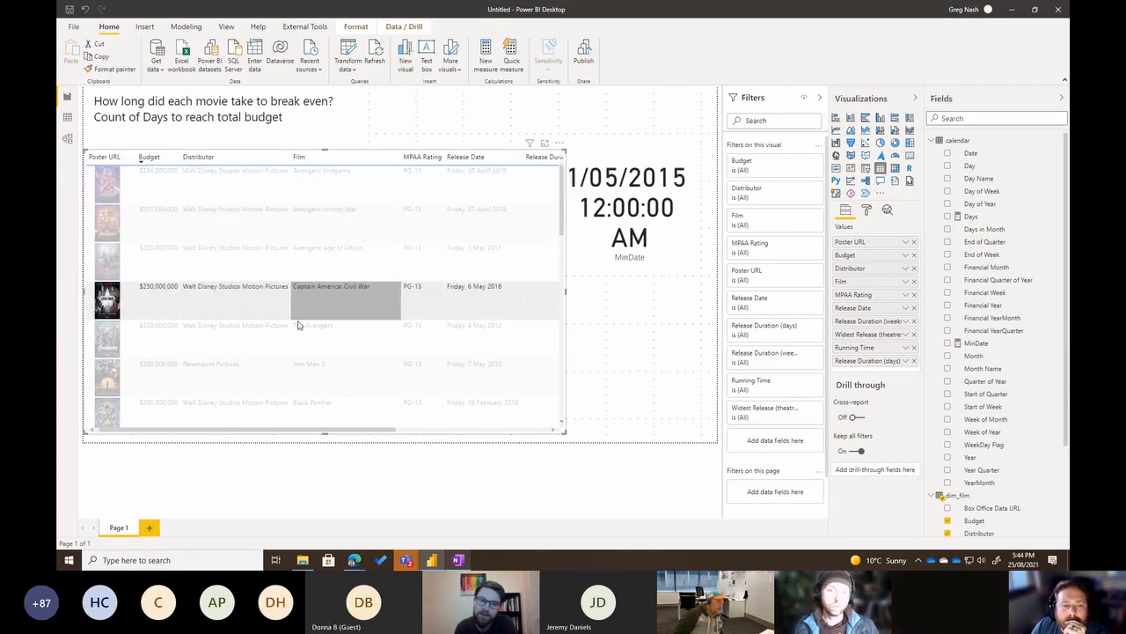
click(243, 341)
click(253, 369)
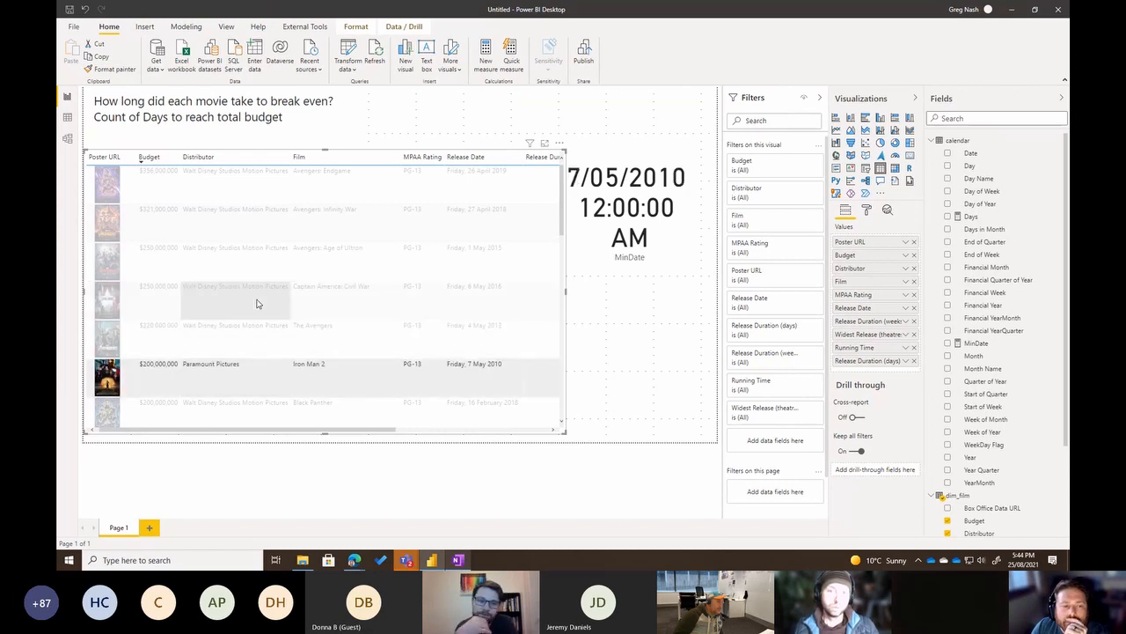
click(251, 343)
click(254, 308)
click(256, 259)
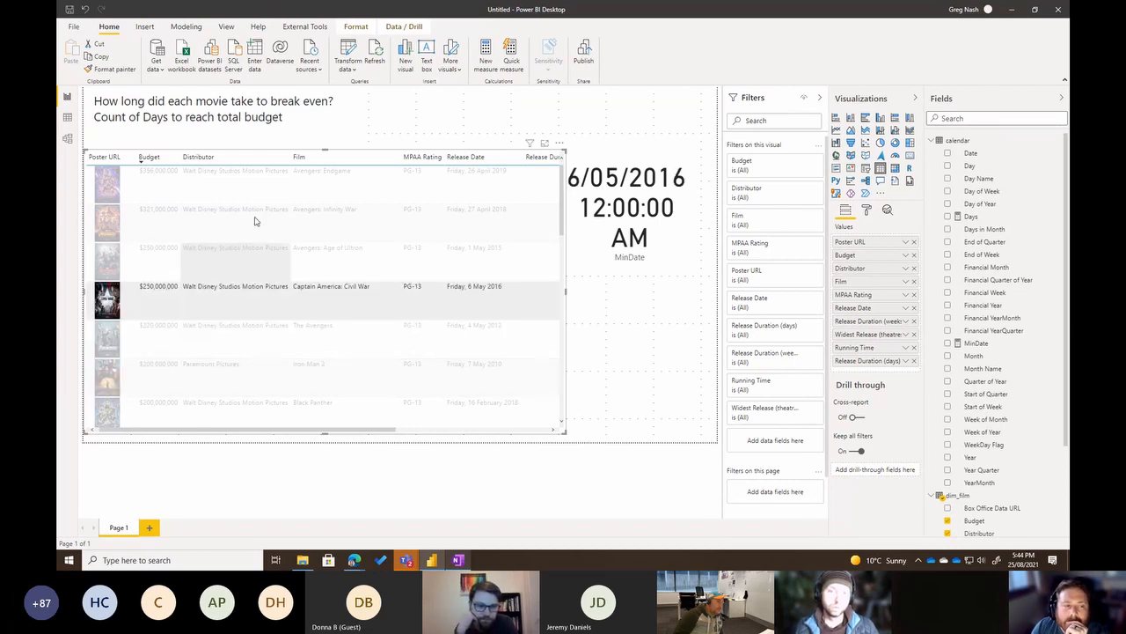
click(257, 222)
click(258, 191)
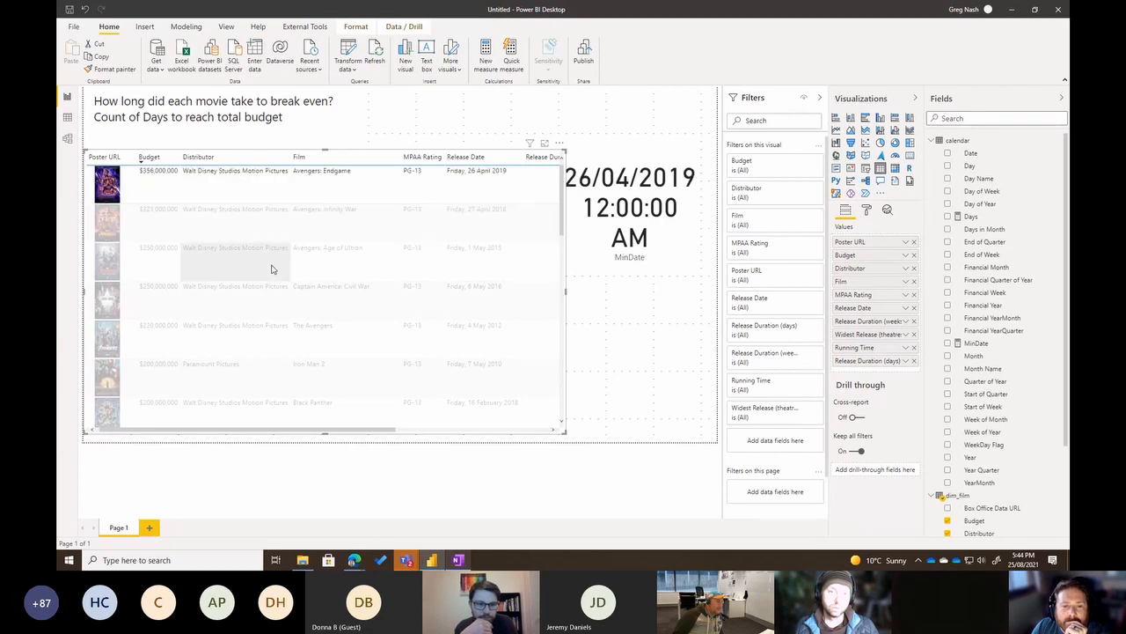
click(448, 226)
- Format the MinDate measure as dd-mmm-yy and reduce its card to about half its height
click(666, 269)
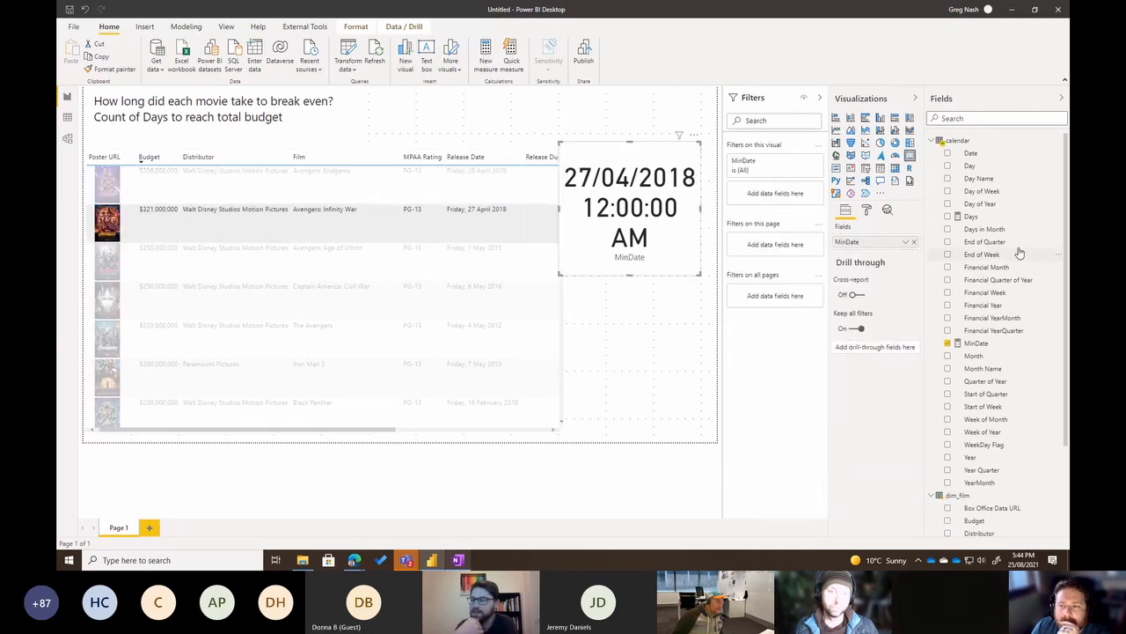
click(985, 344)
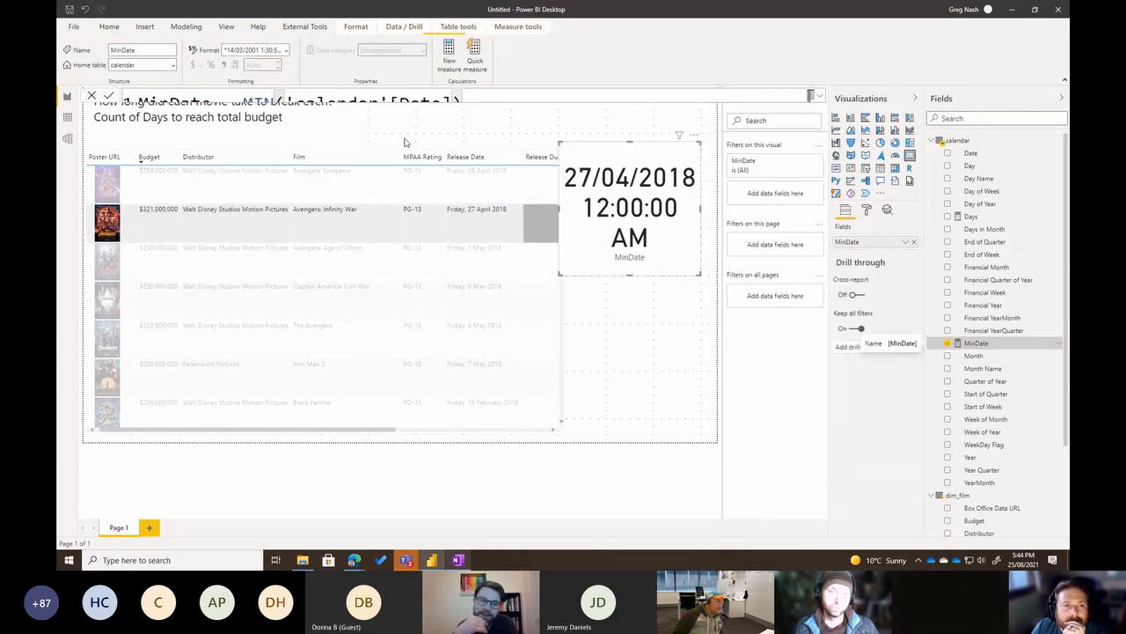
click(286, 50)
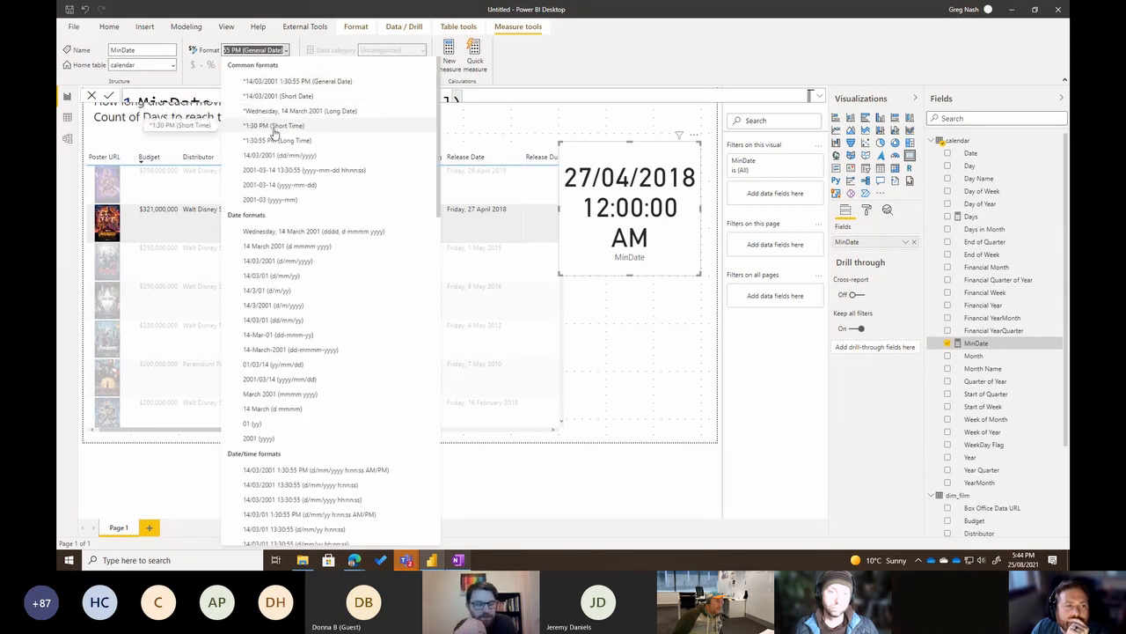
click(330, 337)
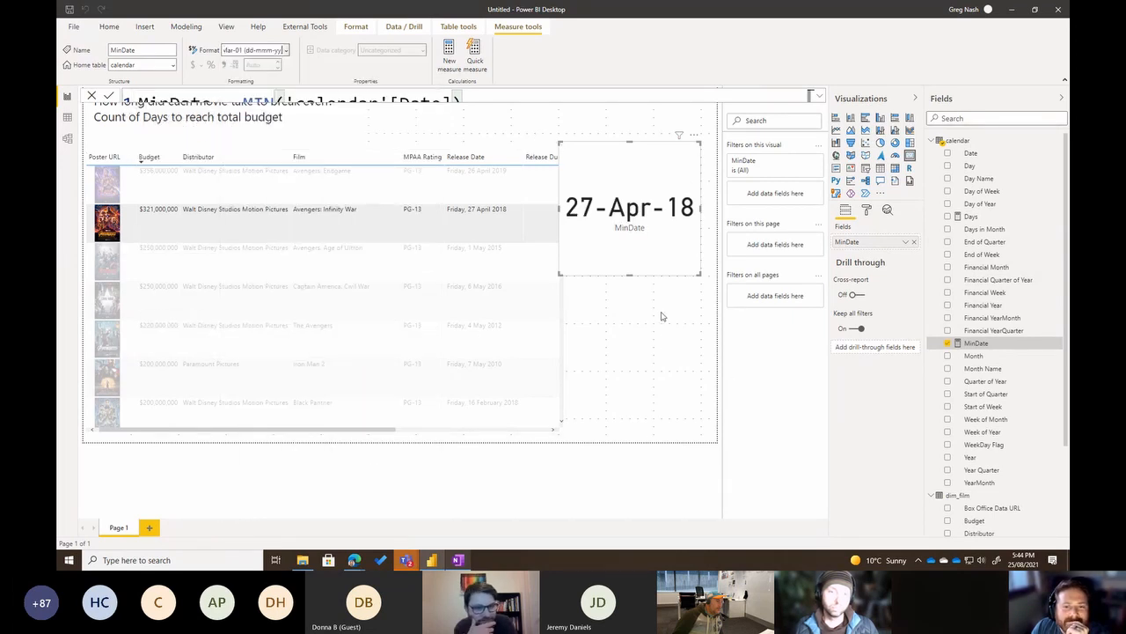
drag(642, 239, 649, 215)
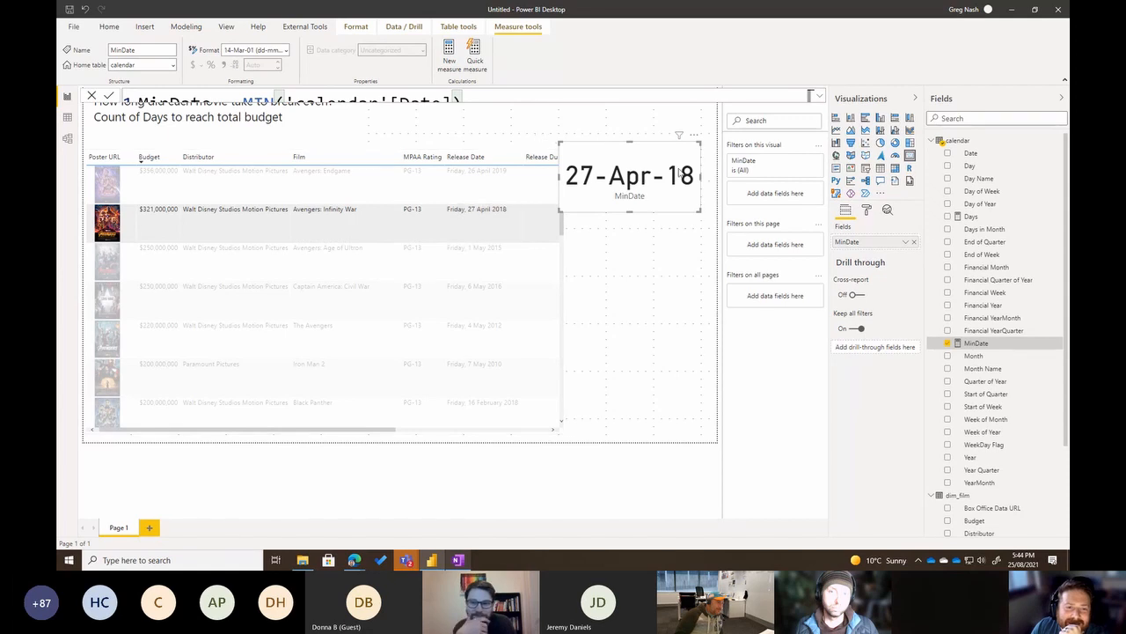
- Check the reformatted MinDate card for Avengers: Endgame, Avengers: Age of Ultron and Captain America: Civil War
click(281, 176)
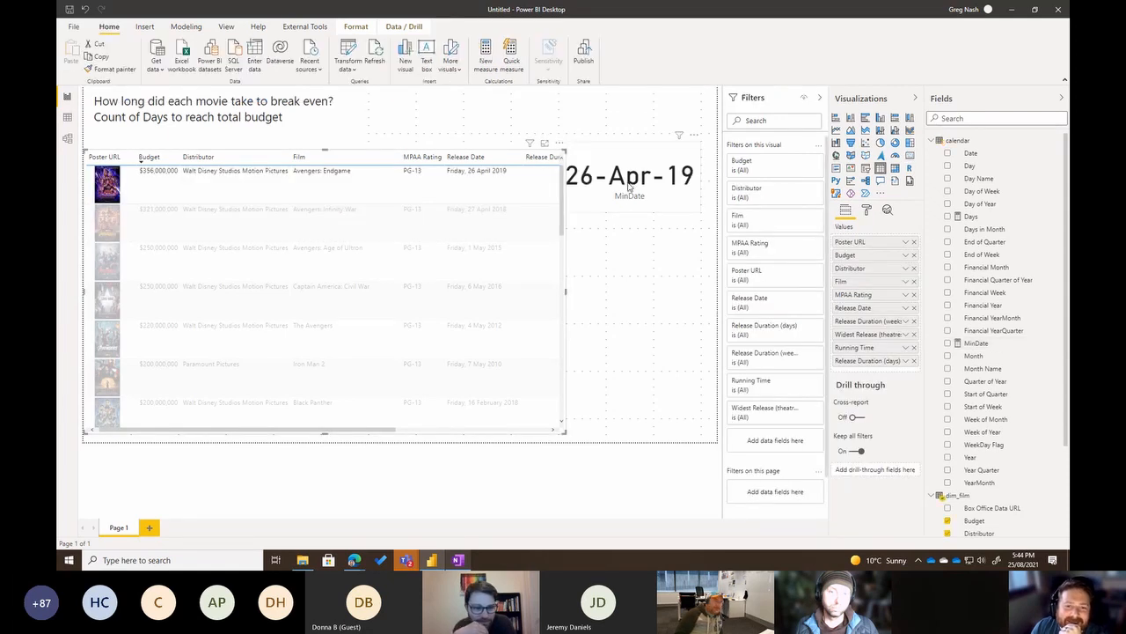
click(304, 269)
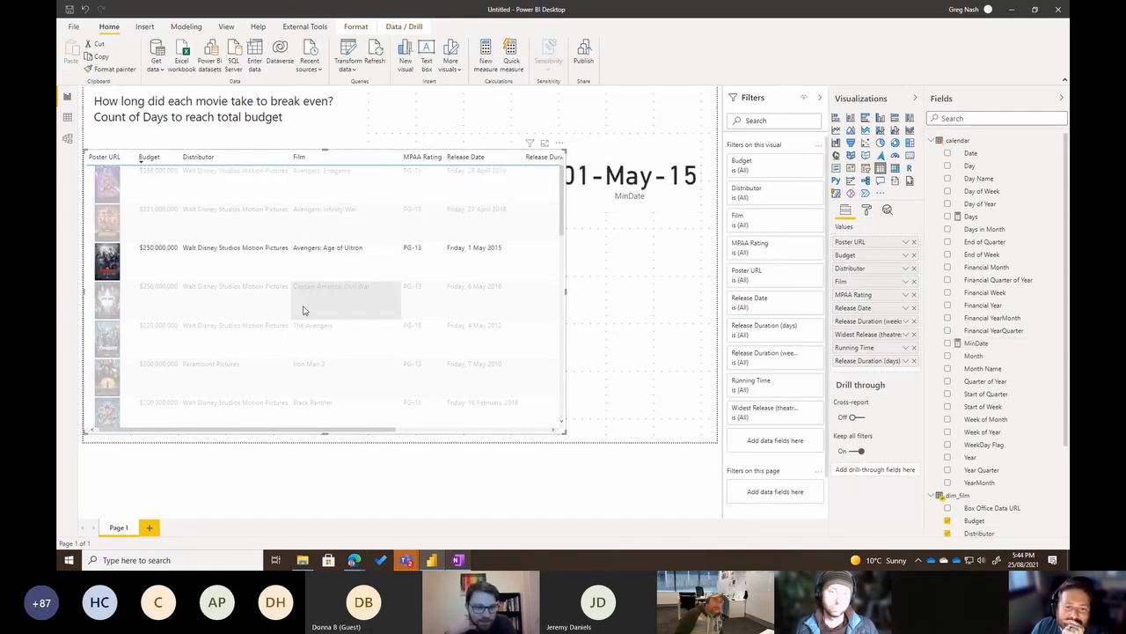
click(255, 302)
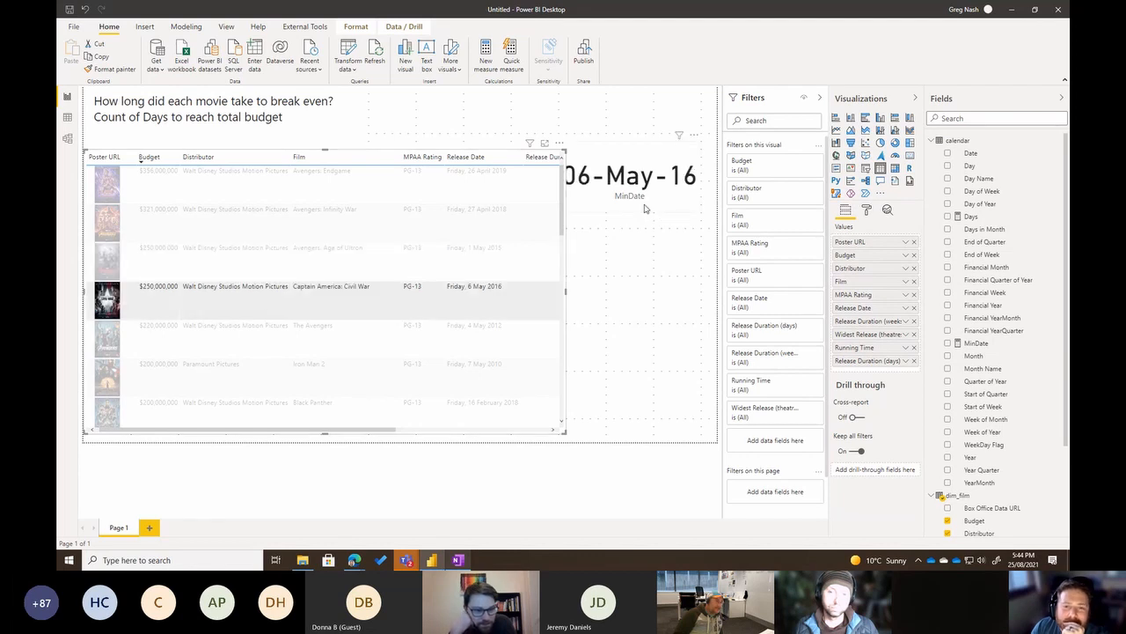
- Create a MaxDate measure in the calendar table defined as MAX('calendar'[Date])
right_click(969, 148)
key(Escape)
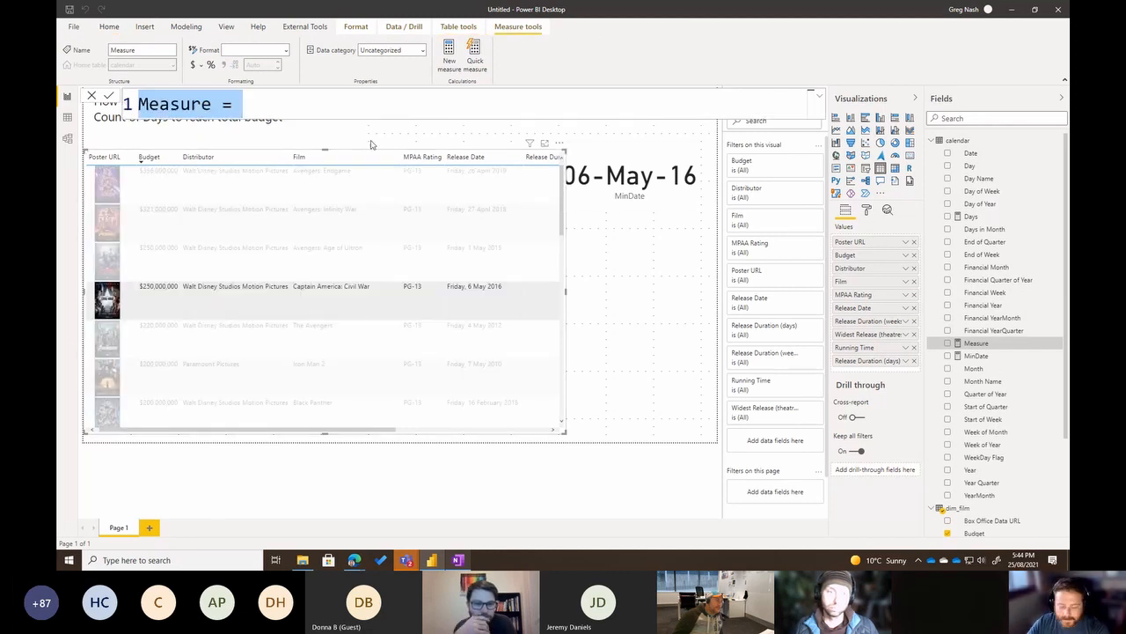
text(MaxDate = )
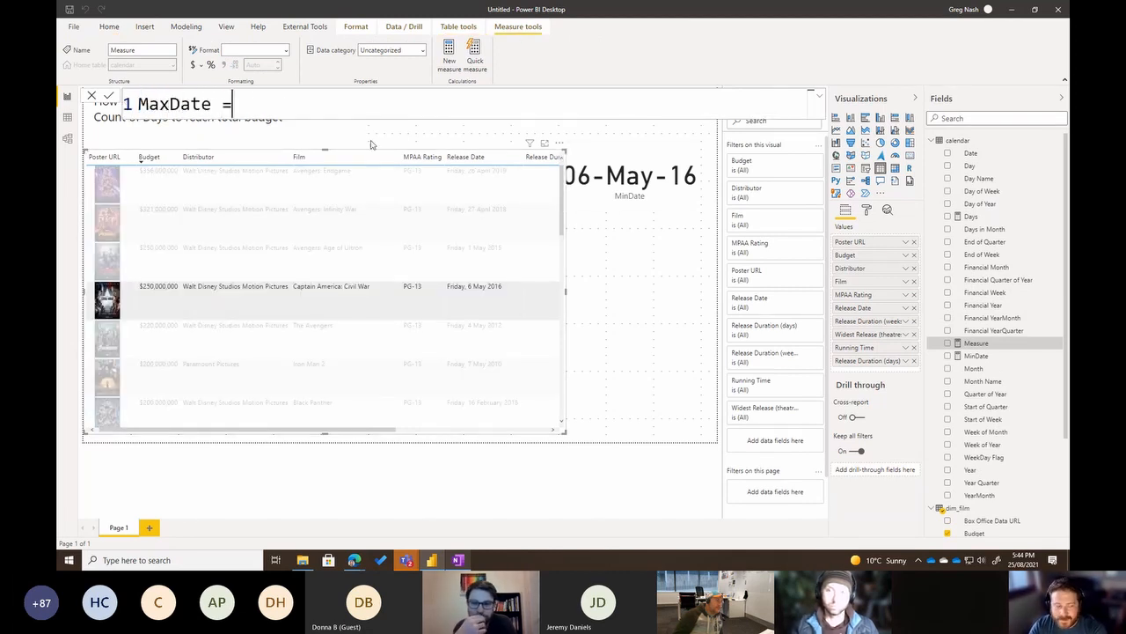
text(MAX()
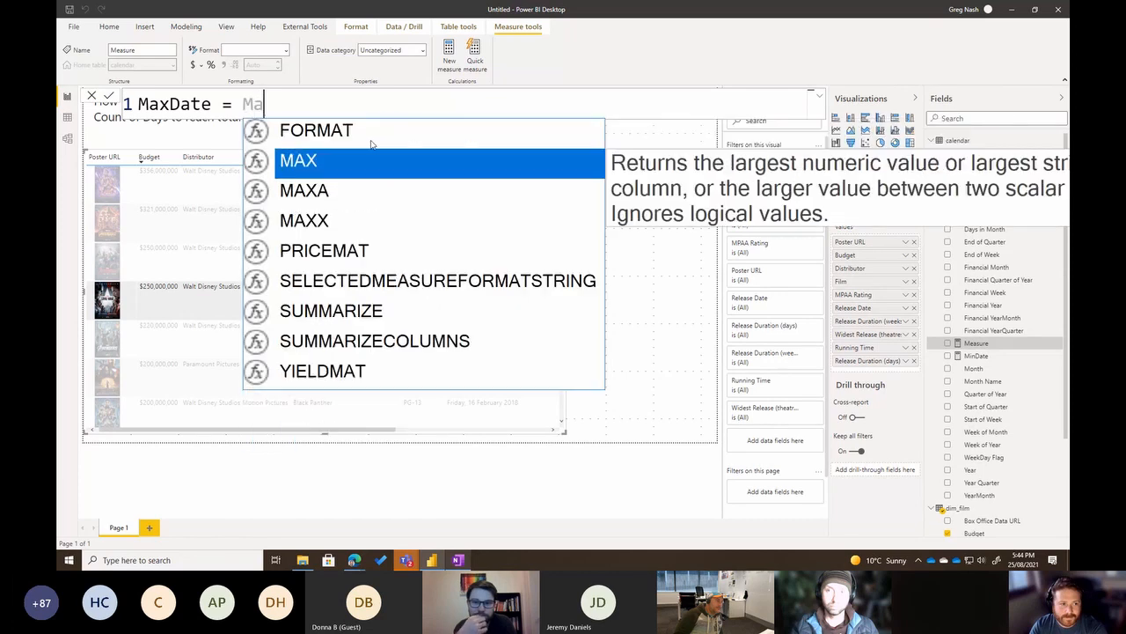
text(Deate)
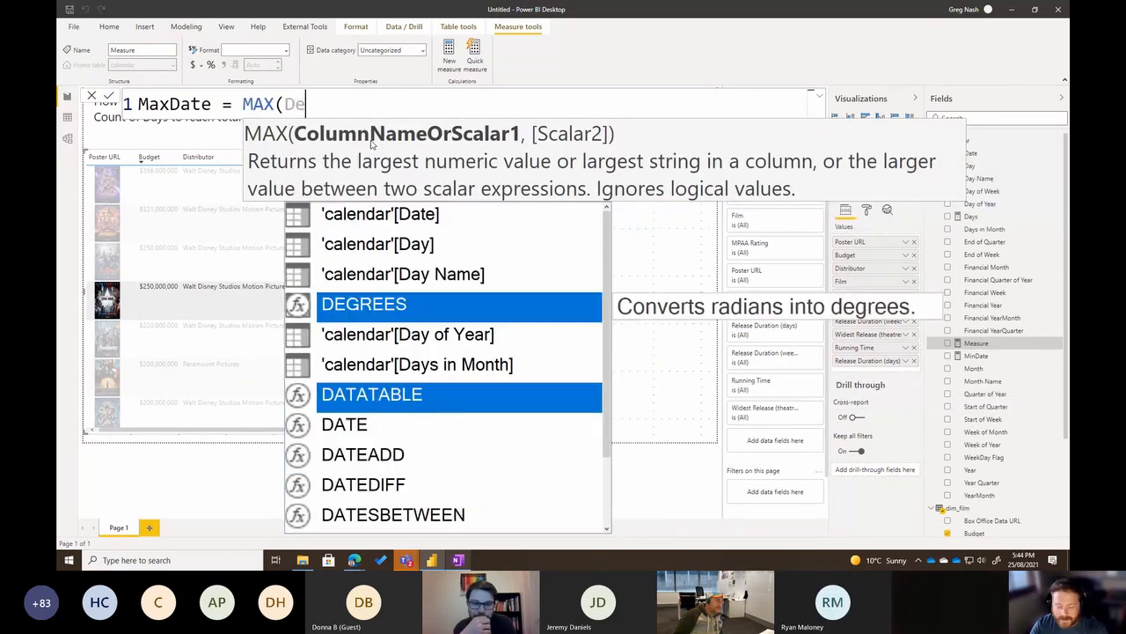
key(BackSpace)
key(BackSpace)
text(ate)
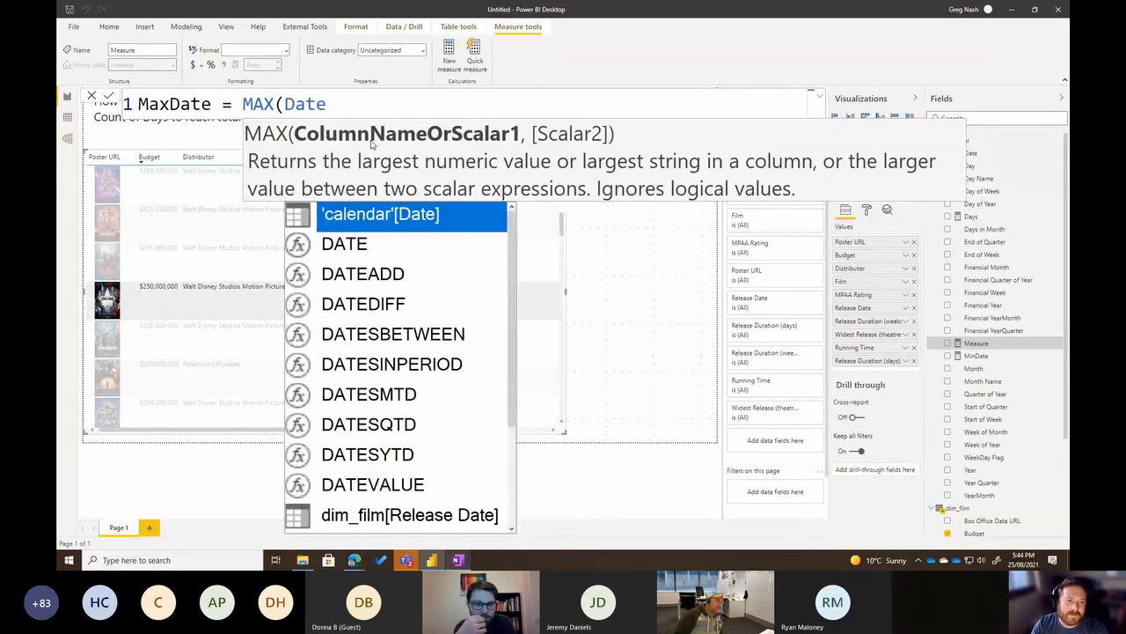
key(Tab)
text())
key(Return)
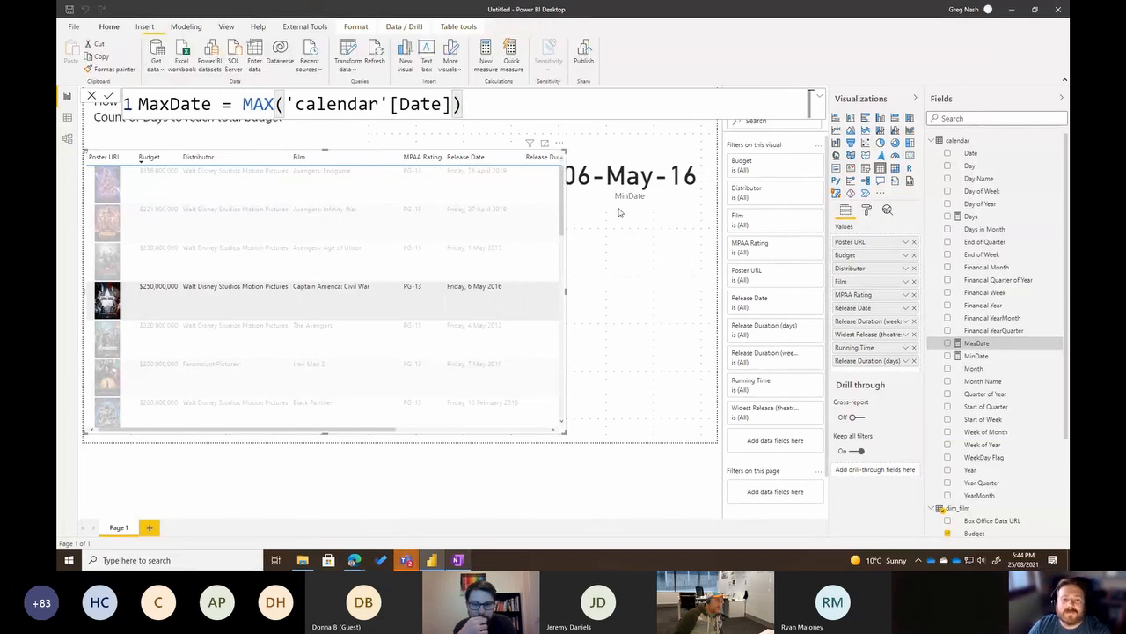
- Show the MaxDate measure in a new card below the MinDate card and shorten it to a little over half its height
click(996, 343)
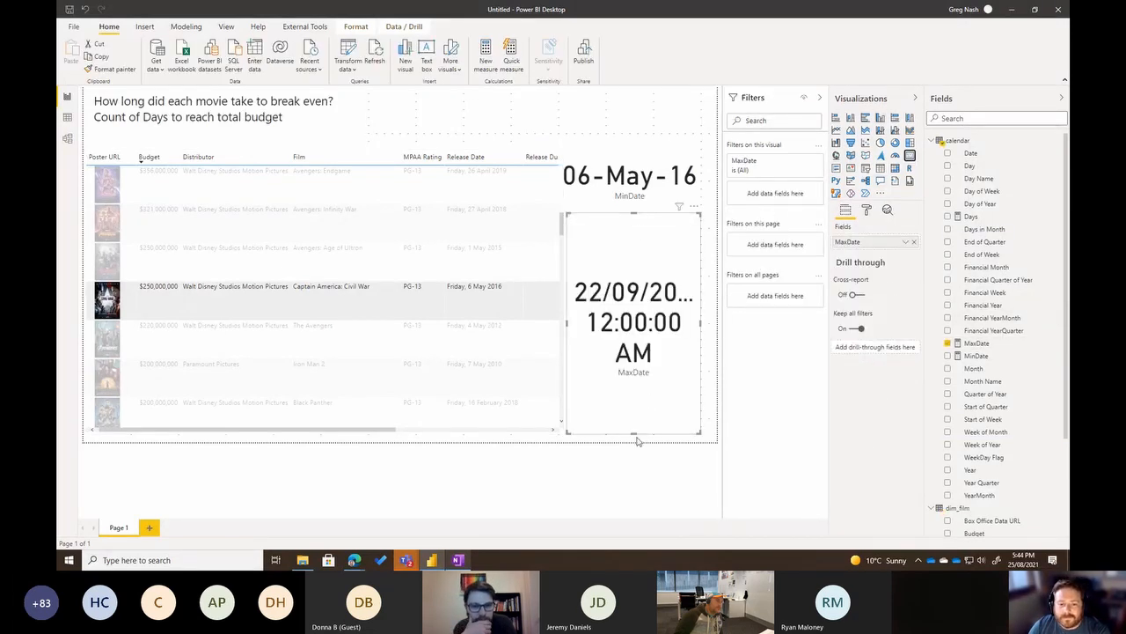
drag(635, 432, 635, 338)
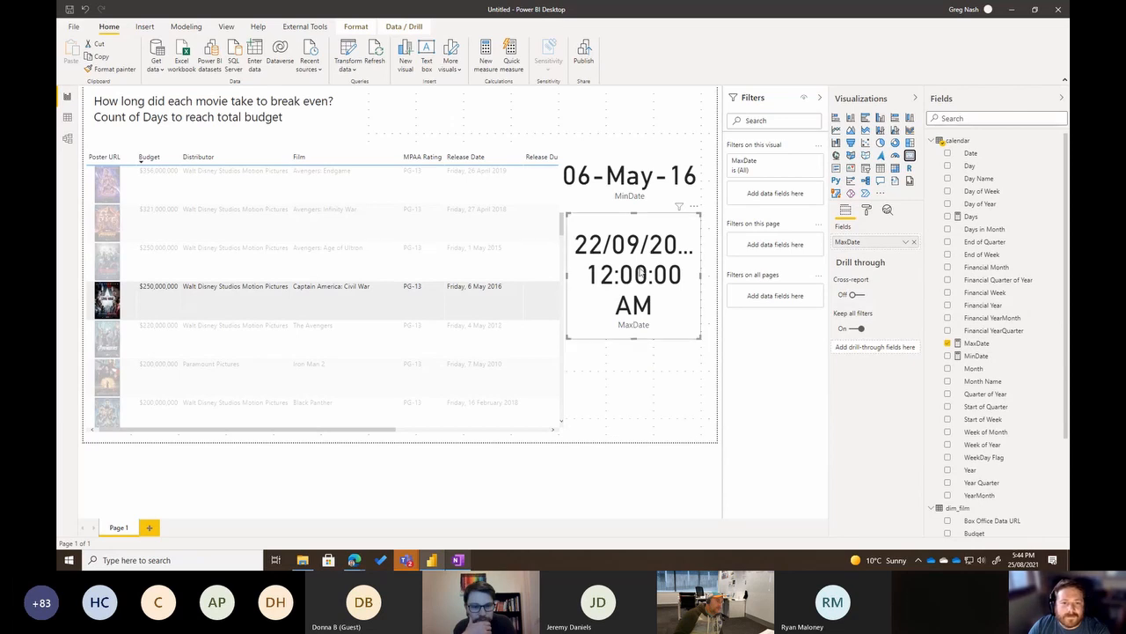
- Format the MaxDate measure as dd-mmm-yy, then shorten its card and widen it slightly to line up with the MinDate card
click(186, 26)
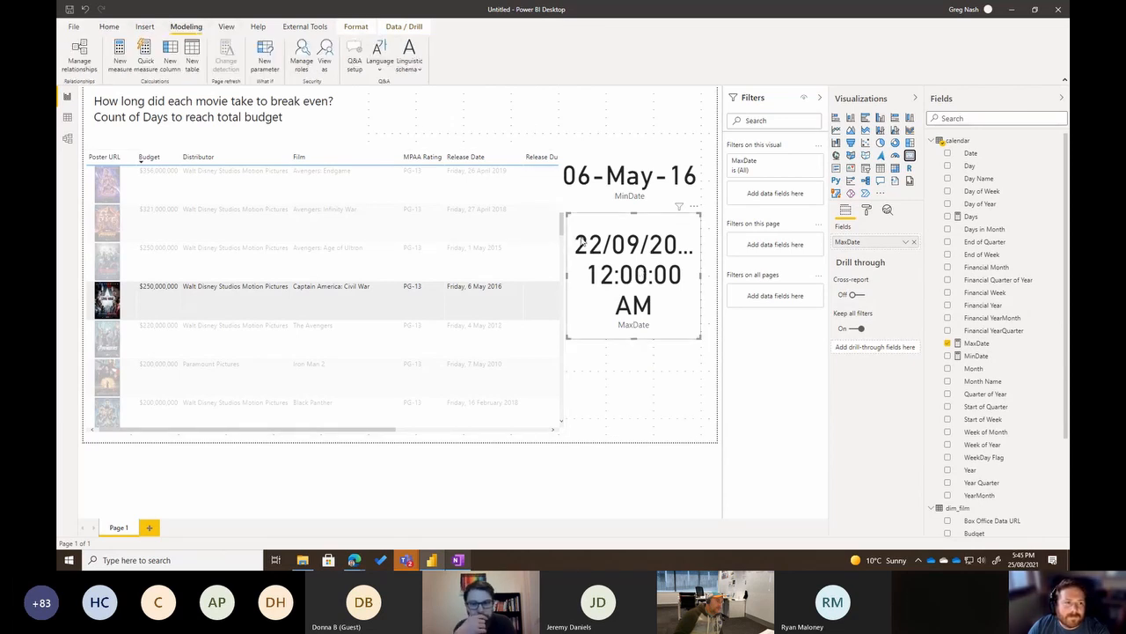
click(355, 26)
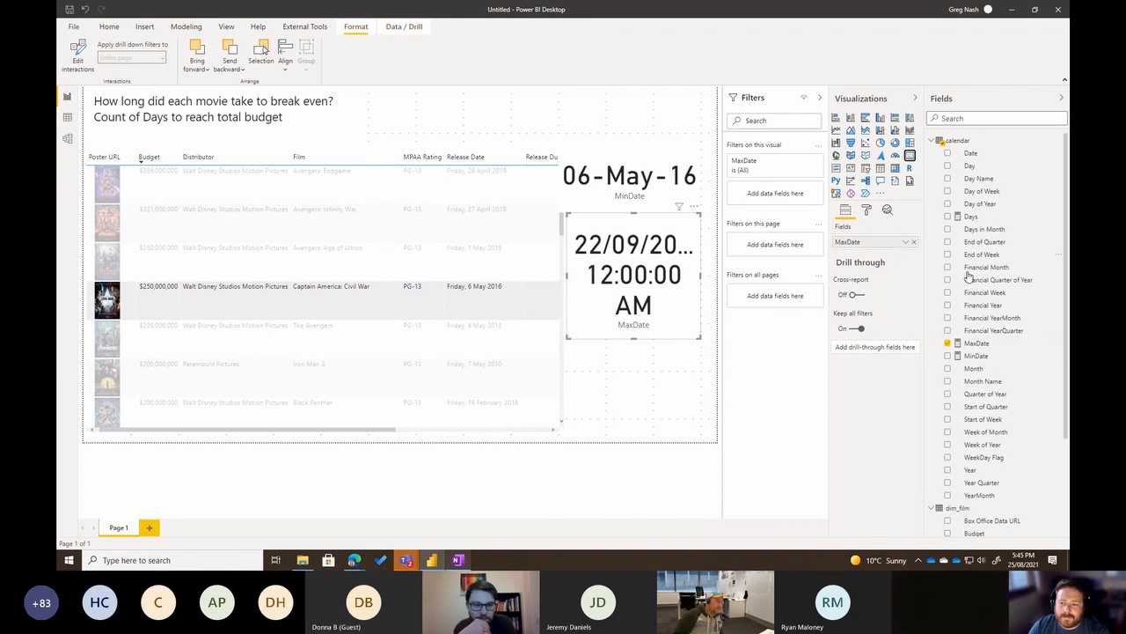
click(992, 357)
click(990, 343)
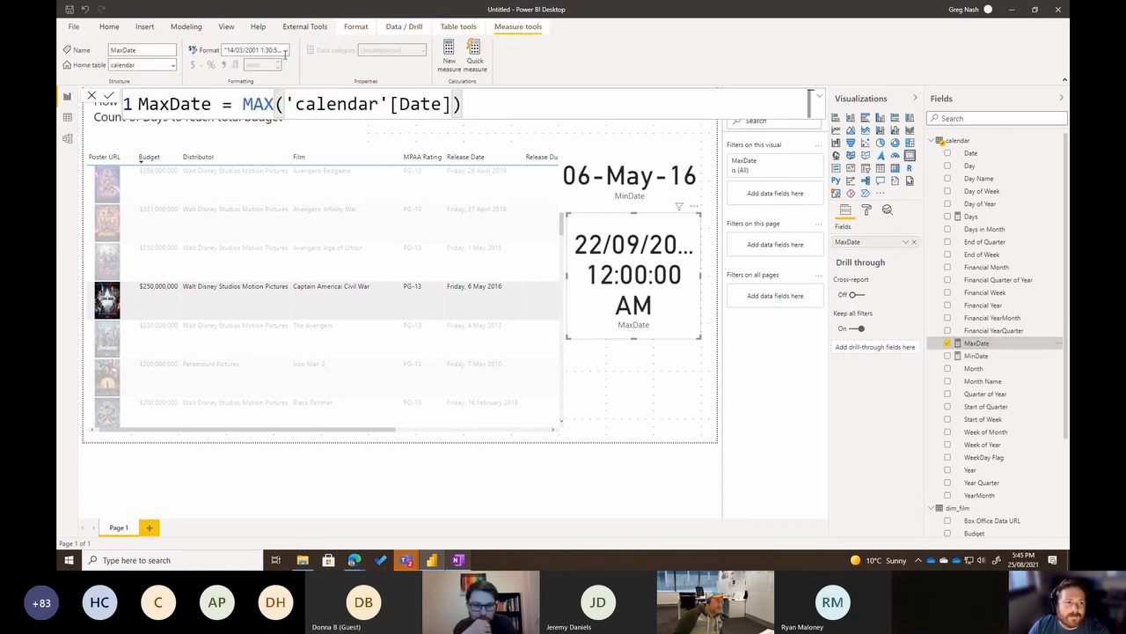
click(286, 55)
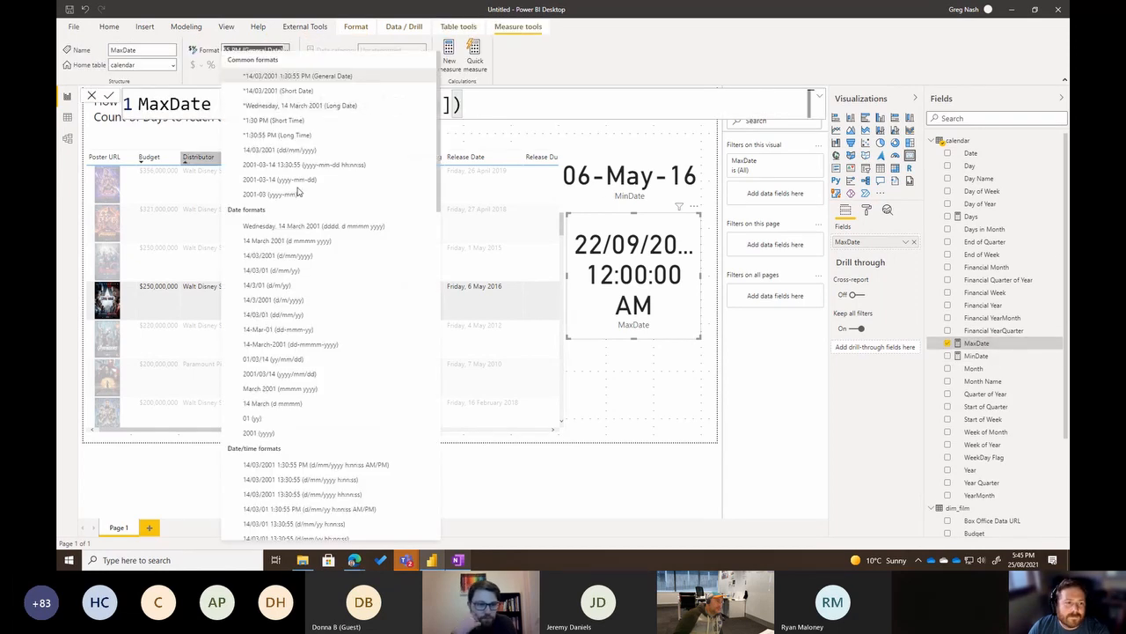
click(314, 352)
drag(567, 338, 545, 307)
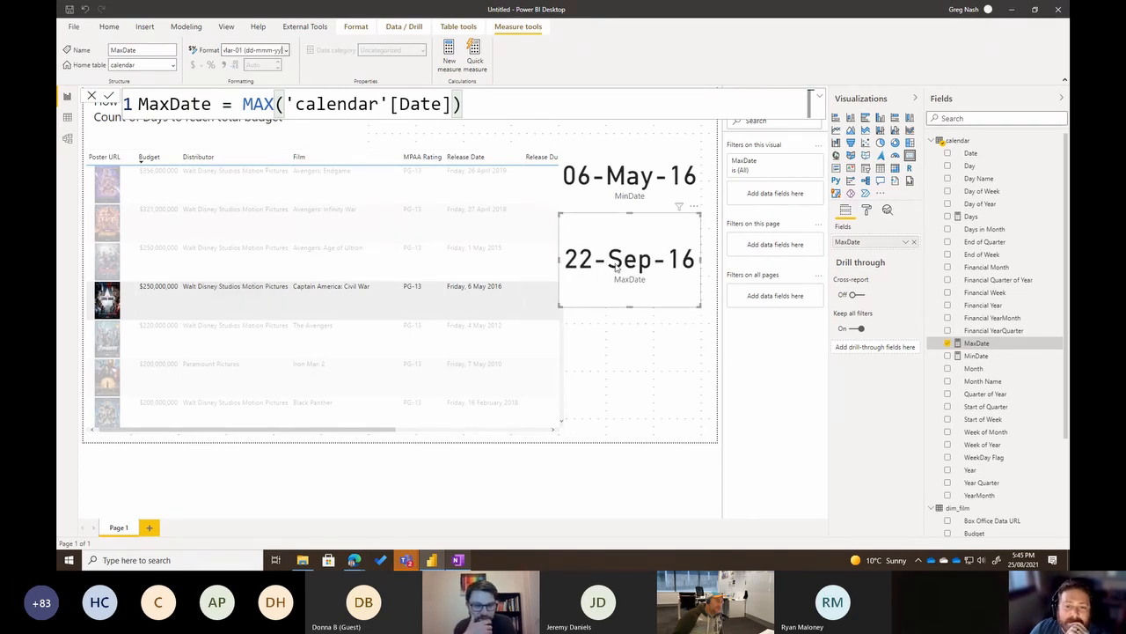
- Bring up the Release Duration (days) column for Captain America: Civil War and narrow the film table slightly
drag(374, 432, 555, 437)
click(323, 299)
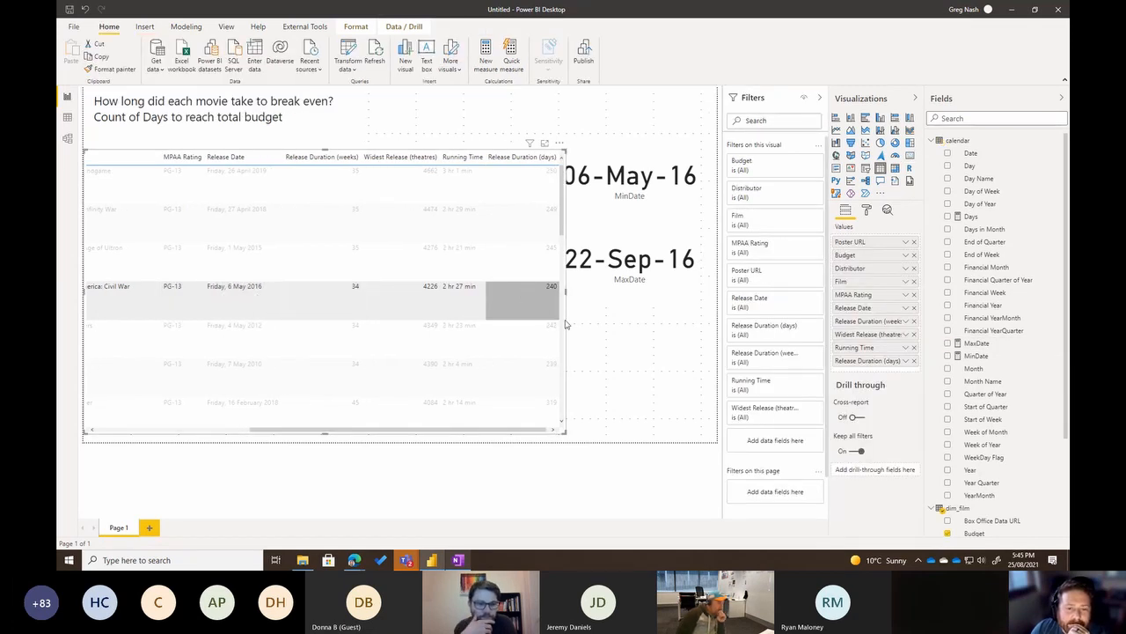
drag(564, 291, 535, 297)
- Start a new measure in the calendar table named Total Days using the DATEDIFF function
click(580, 342)
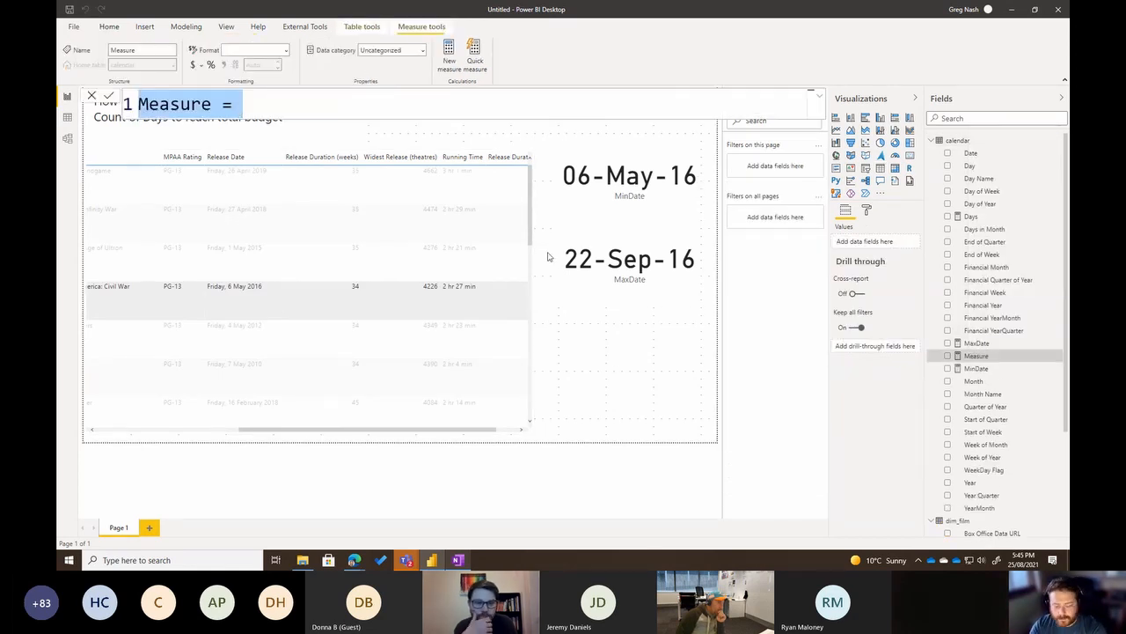
text(Total Day)
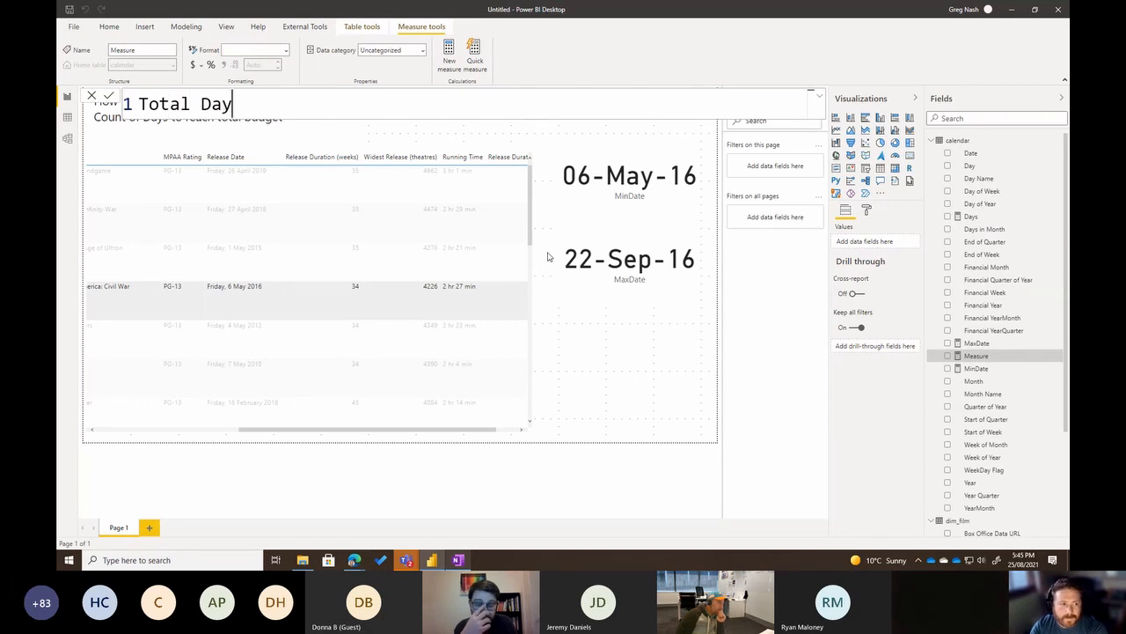
text(s = )
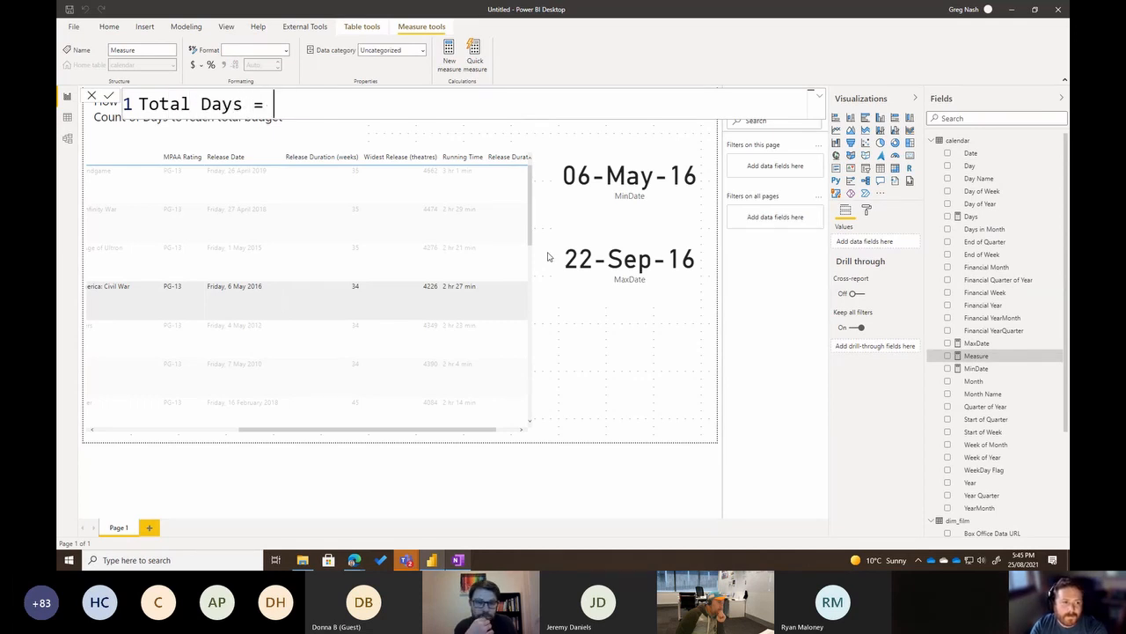
text(Date)
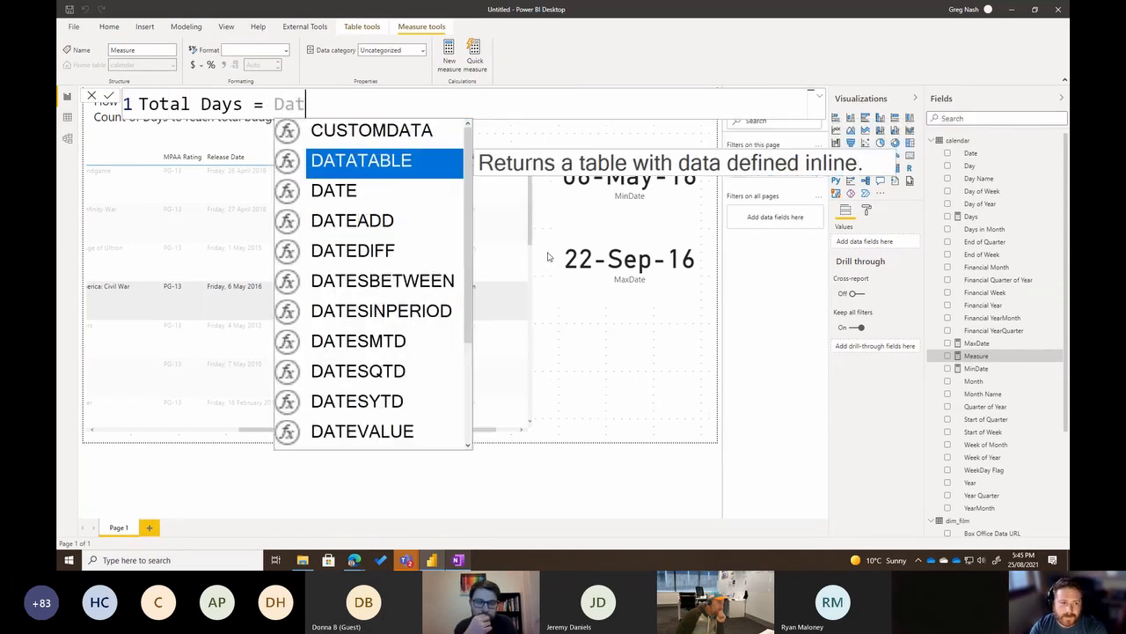
key(Down)
key(Down)
key(Tab)
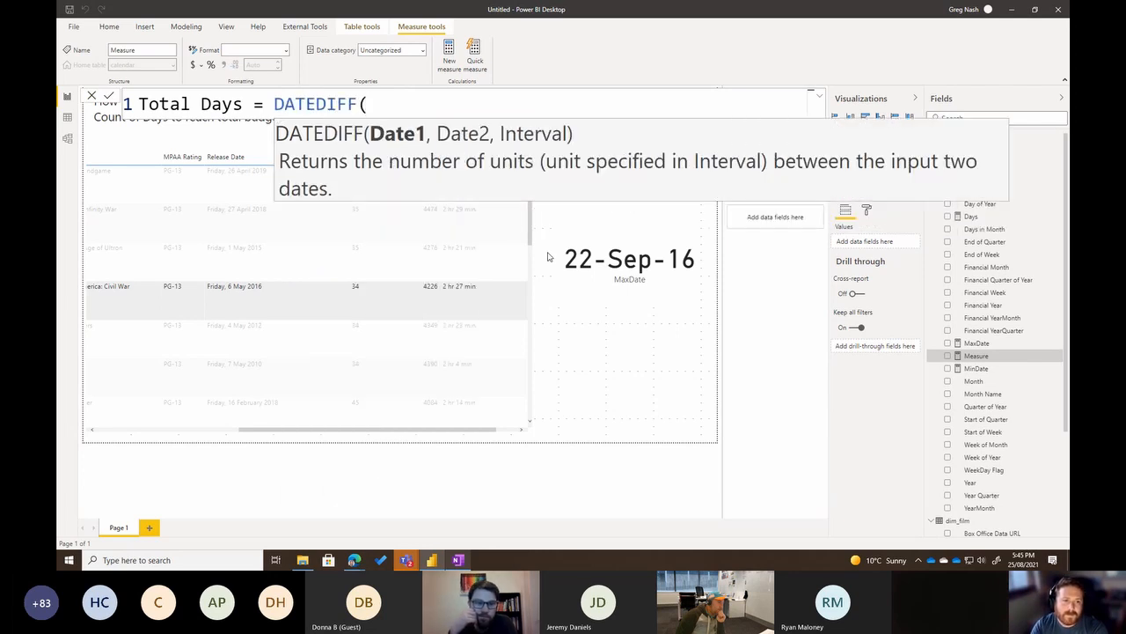
- Complete the Total Days formula with the arguments [MinDate], [MaxDate] and DAY, and commit the measure
text(Min)
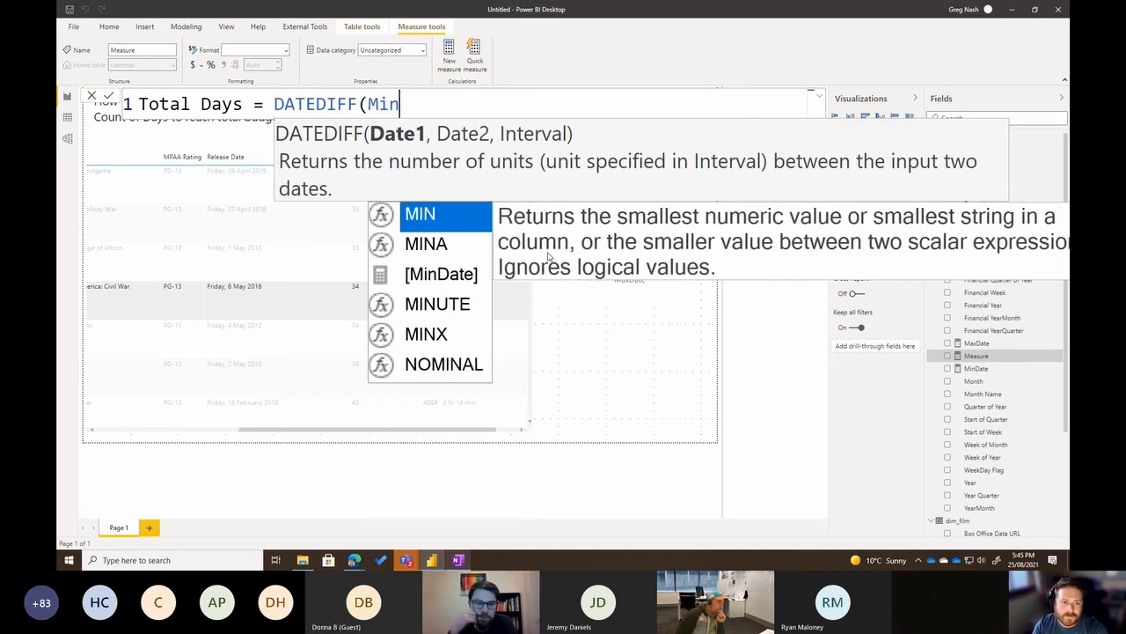
key(Down)
key(Down)
key(Tab)
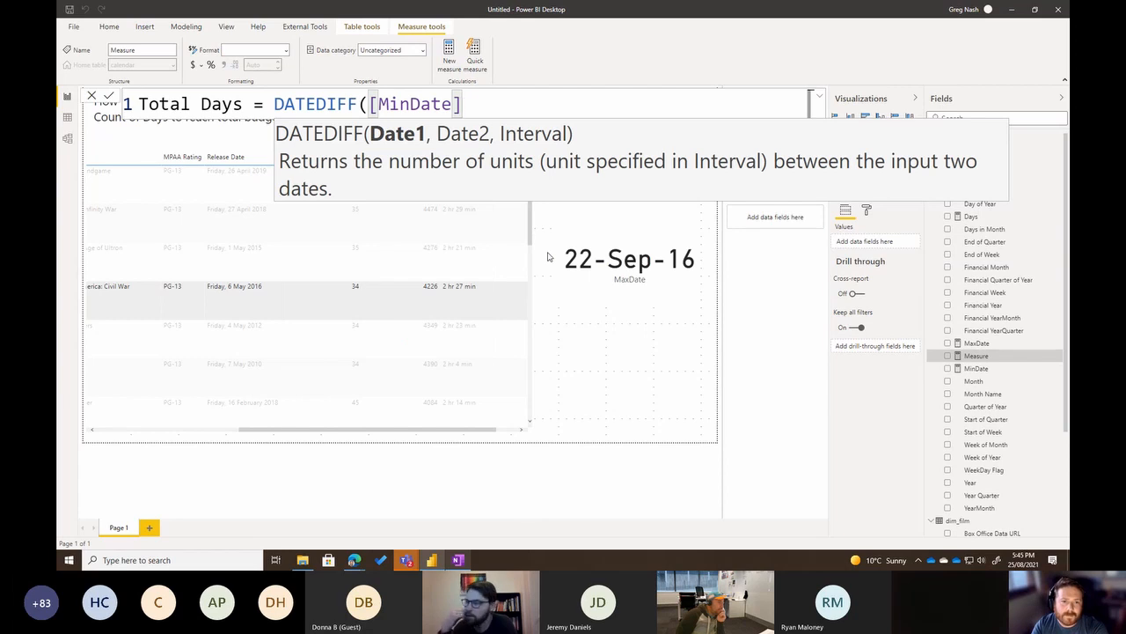
text(,[)
text(Max)
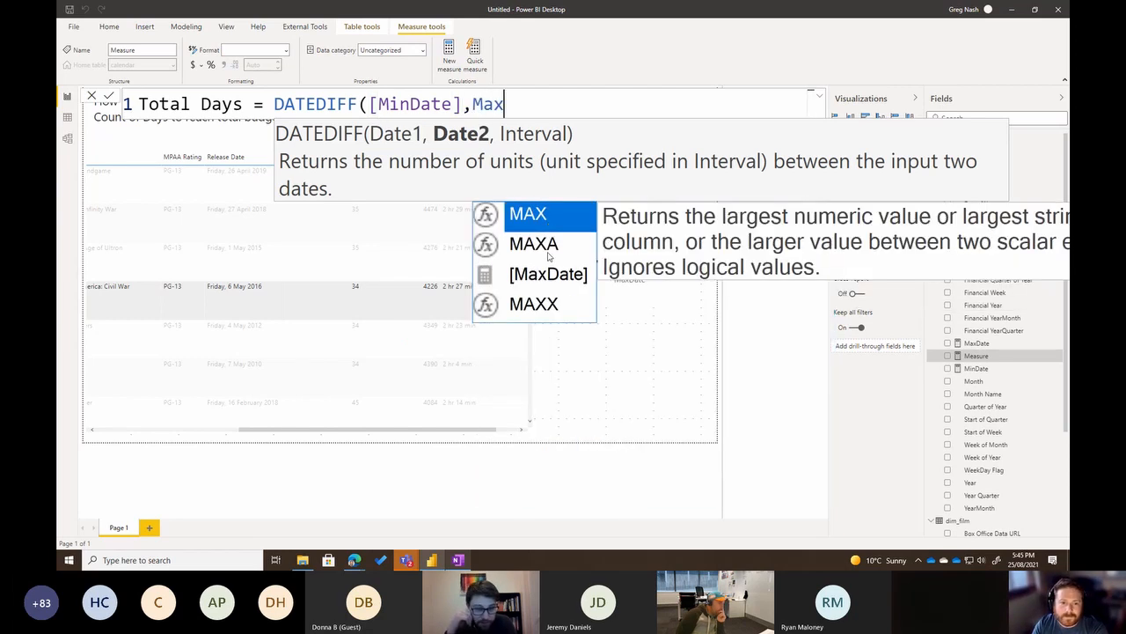
key(Down)
key(Down)
key(Tab)
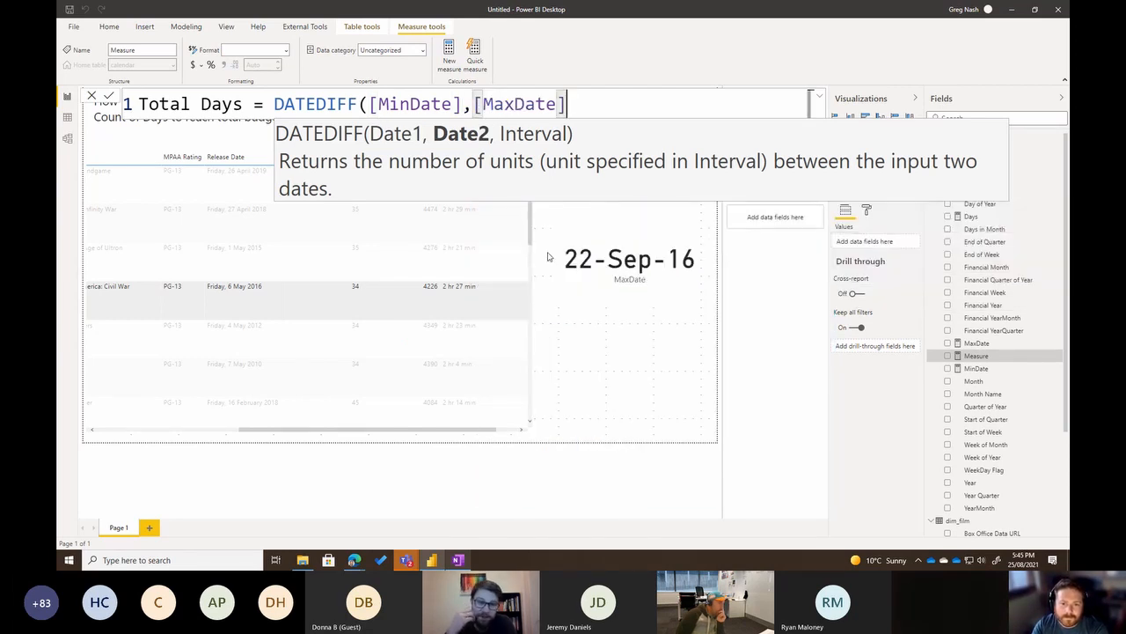
text(,DAY))
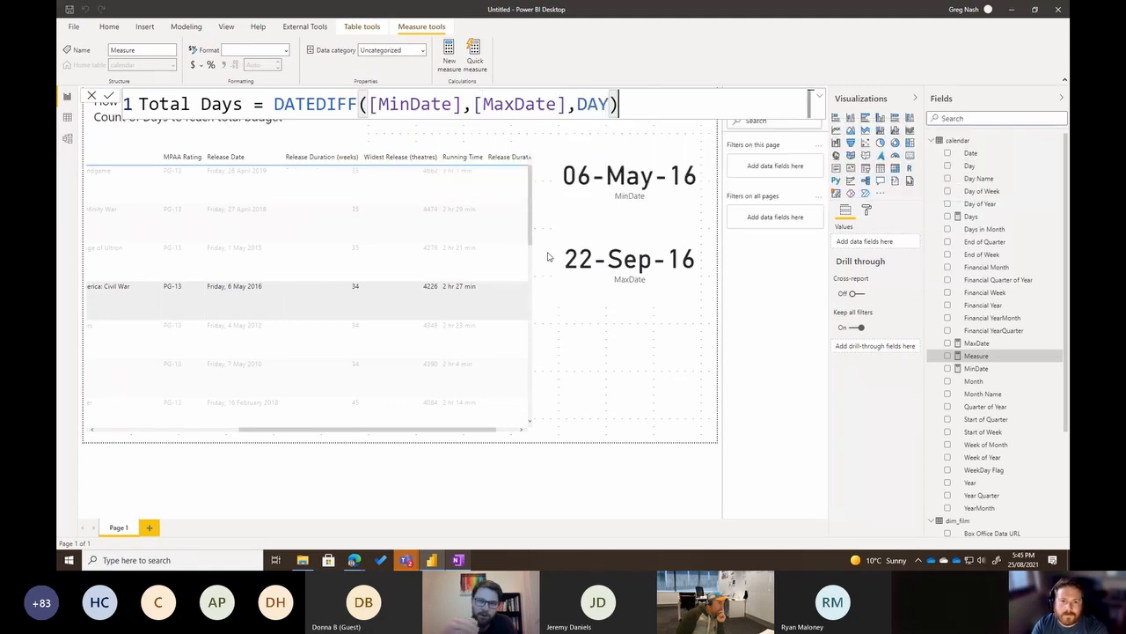
key(Return)
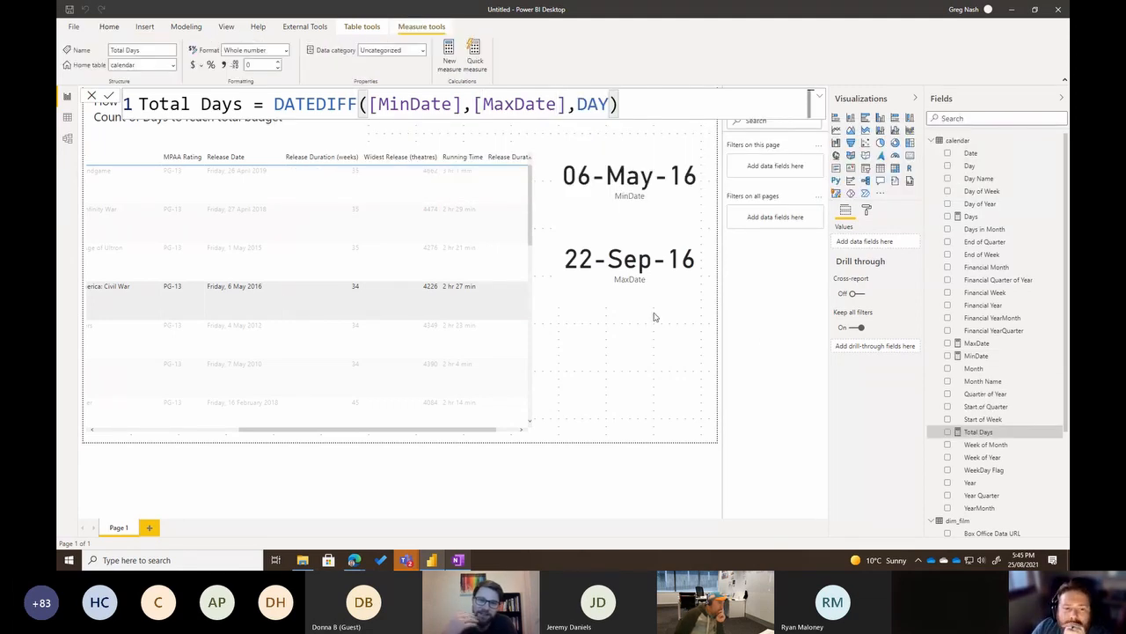
- Show the Total Days measure in a new card below the MaxDate card
drag(975, 431, 634, 369)
click(910, 156)
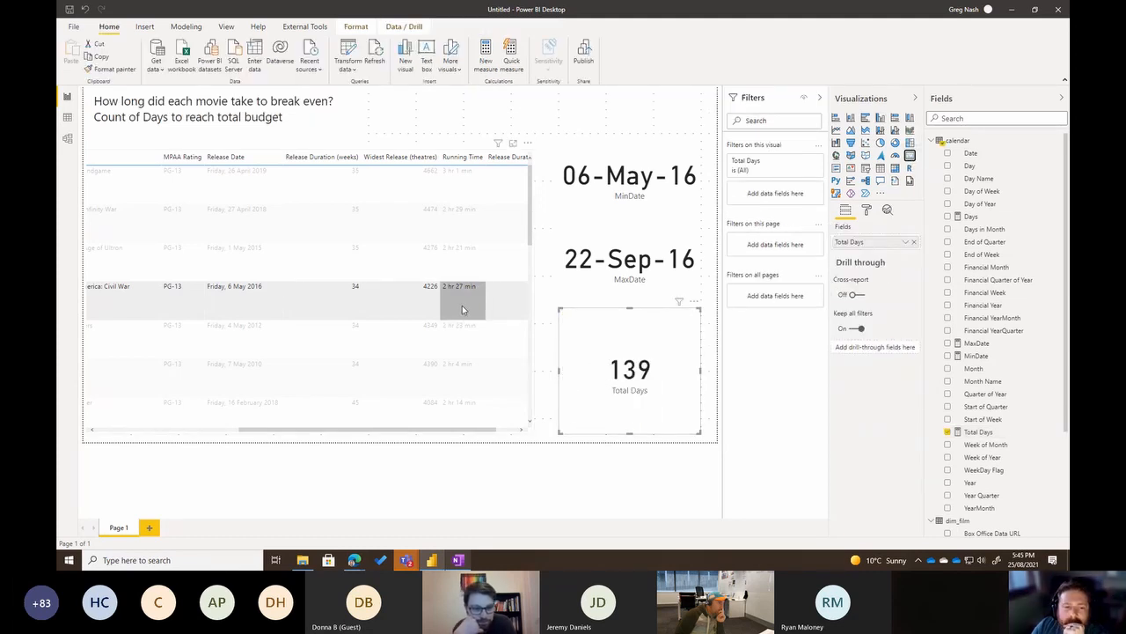
- Compare the date and Total Days cards with the release durations of Captain America: Civil War, Avengers: Age of Ultron and Avengers: Infinity War
scroll(462, 309, right, 2)
click(509, 304)
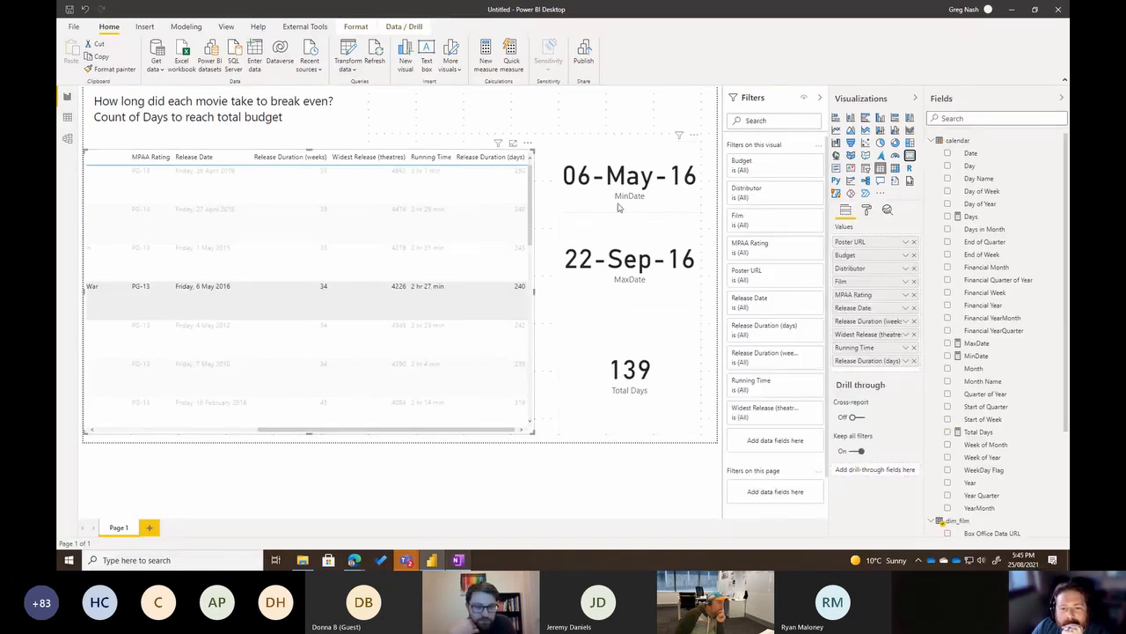
click(257, 255)
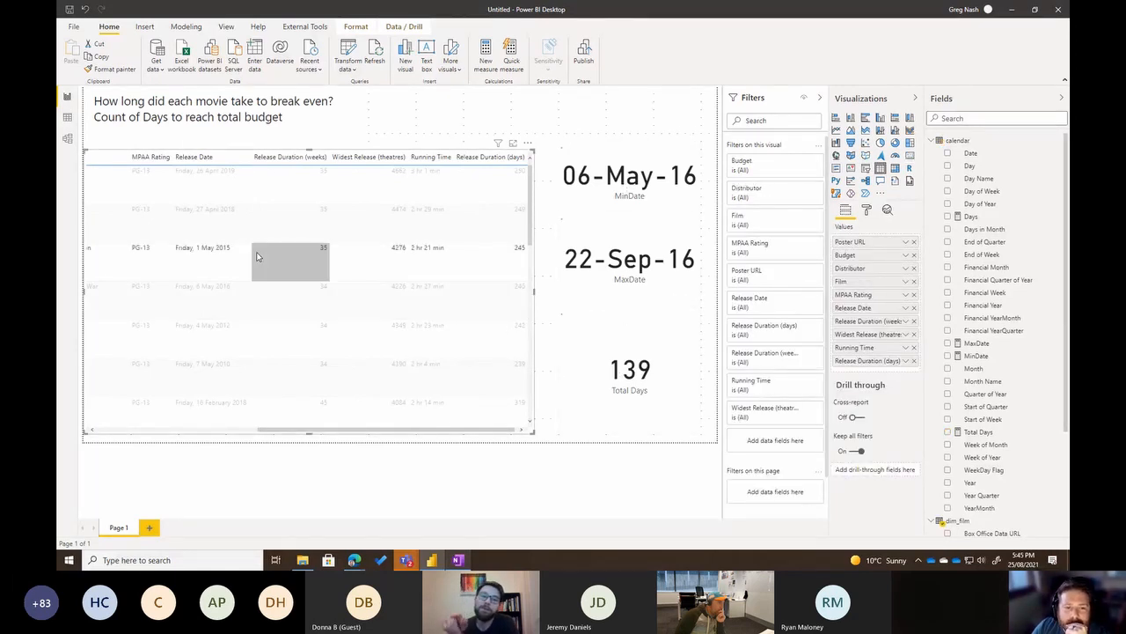
click(242, 208)
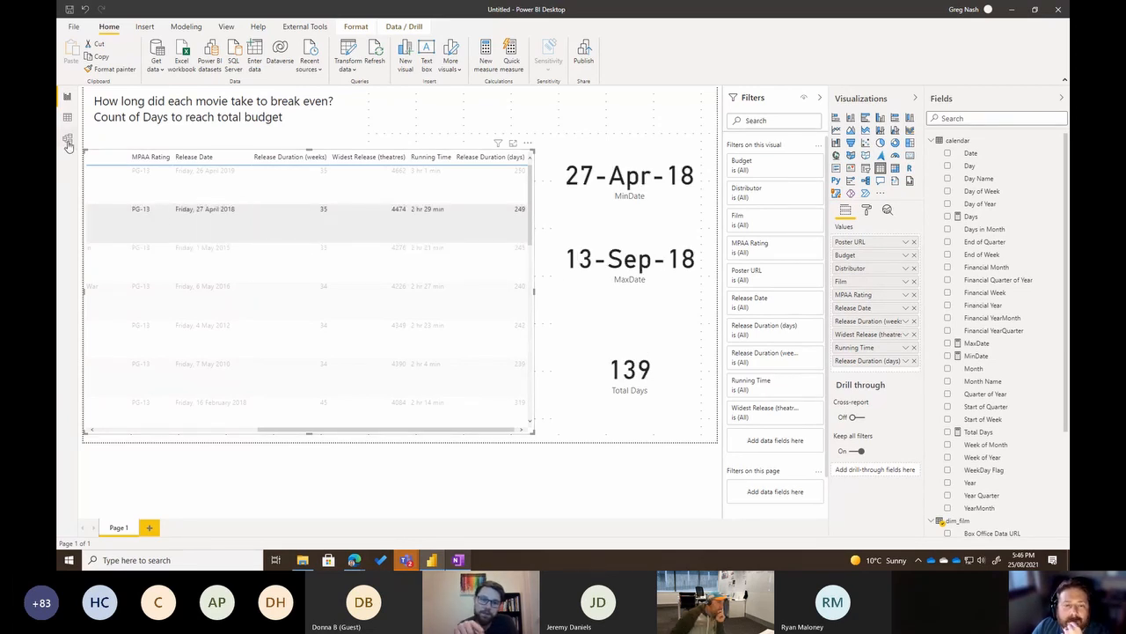
drag(398, 431, 544, 431)
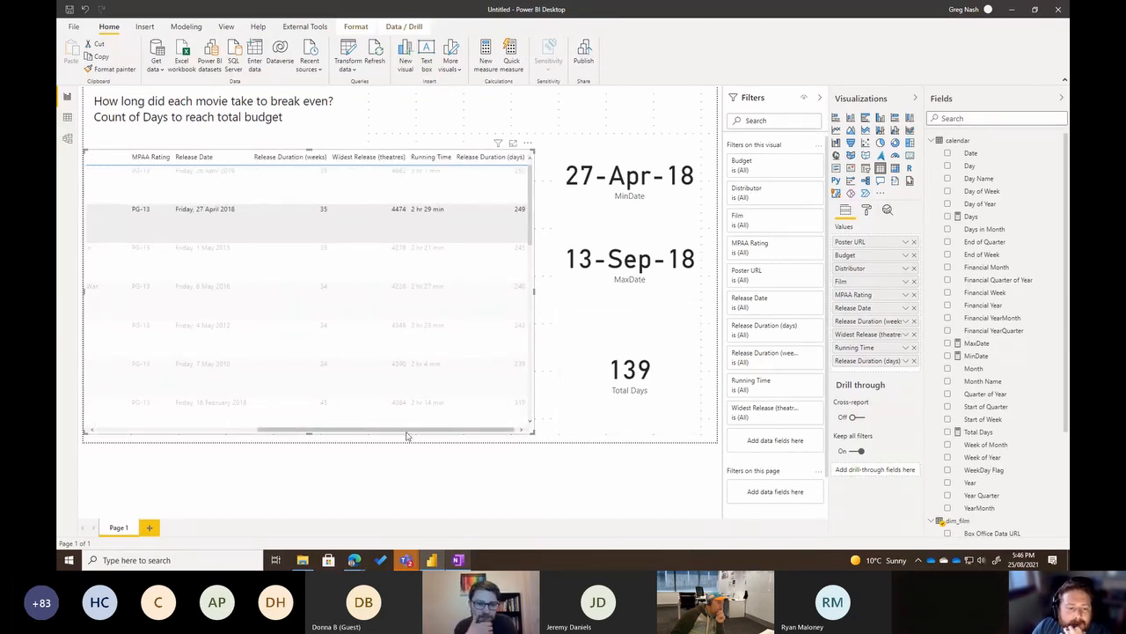
drag(407, 432, 271, 432)
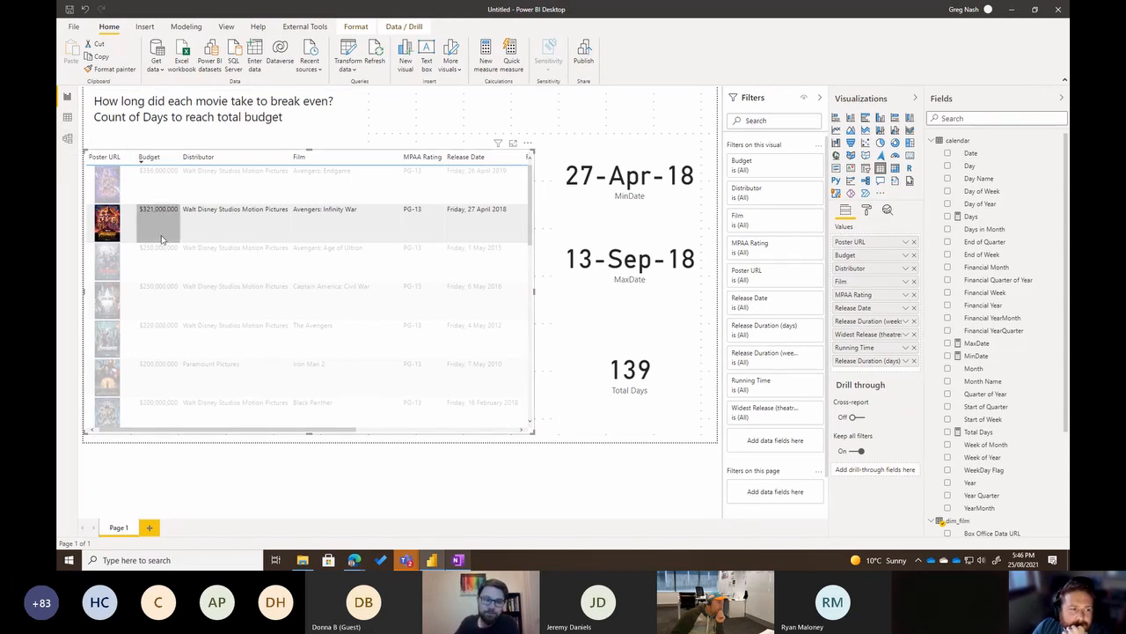
- Clear the Avengers: Infinity War selection, then extend the film table slightly upward and trim its width
click(231, 235)
mouse_move(315, 433)
mouse_down()
mouse_move(489, 433)
mouse_move(312, 433)
mouse_up()
mouse_move(530, 151)
mouse_down()
mouse_move(449, 153)
mouse_move(526, 141)
mouse_up()
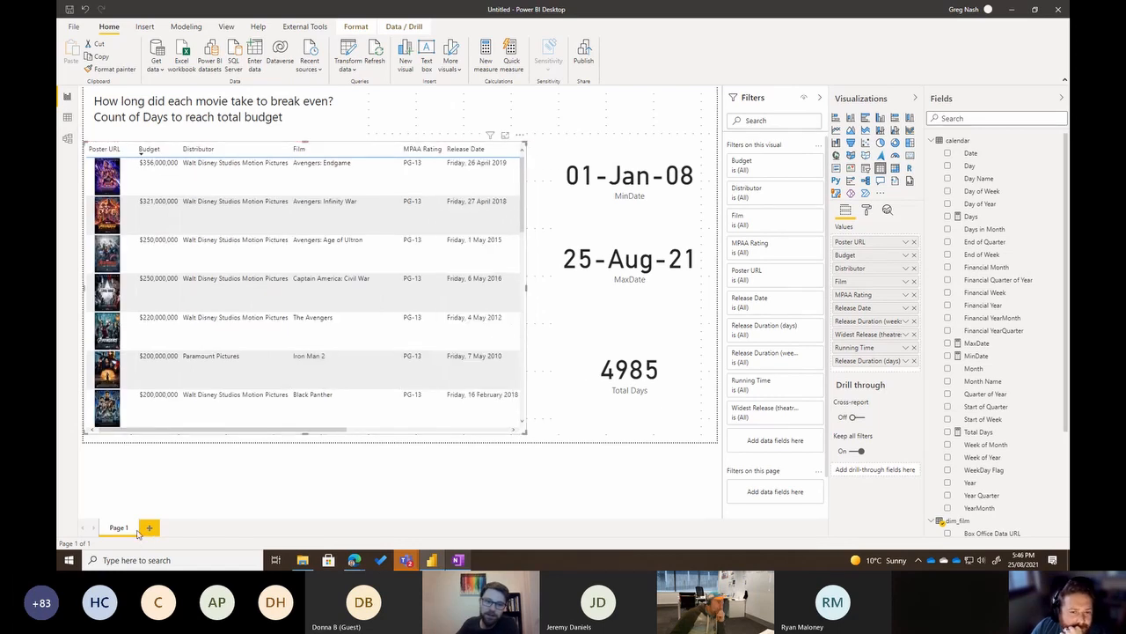
click(557, 359)
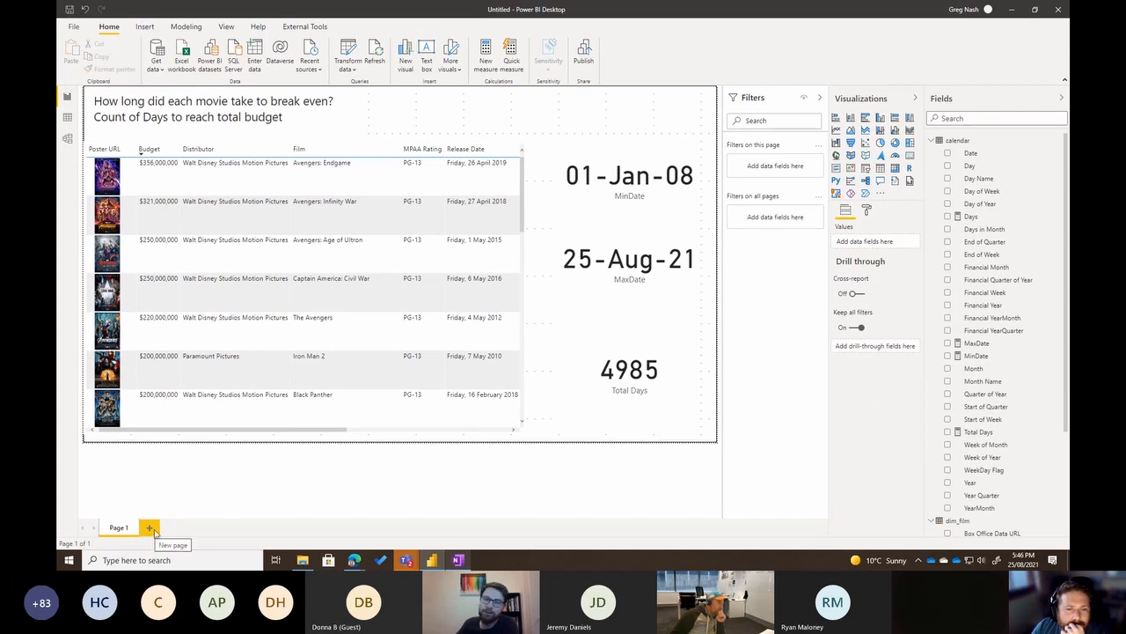
- Delete the MinDate, MaxDate and Total Days cards from the report page
click(640, 159)
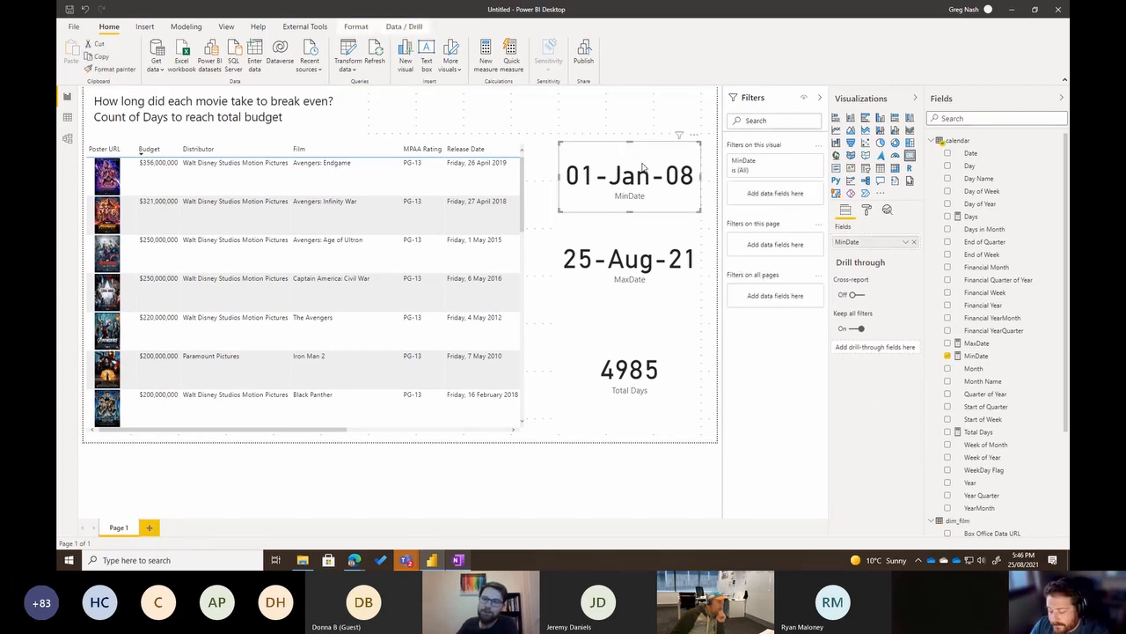
key(Delete)
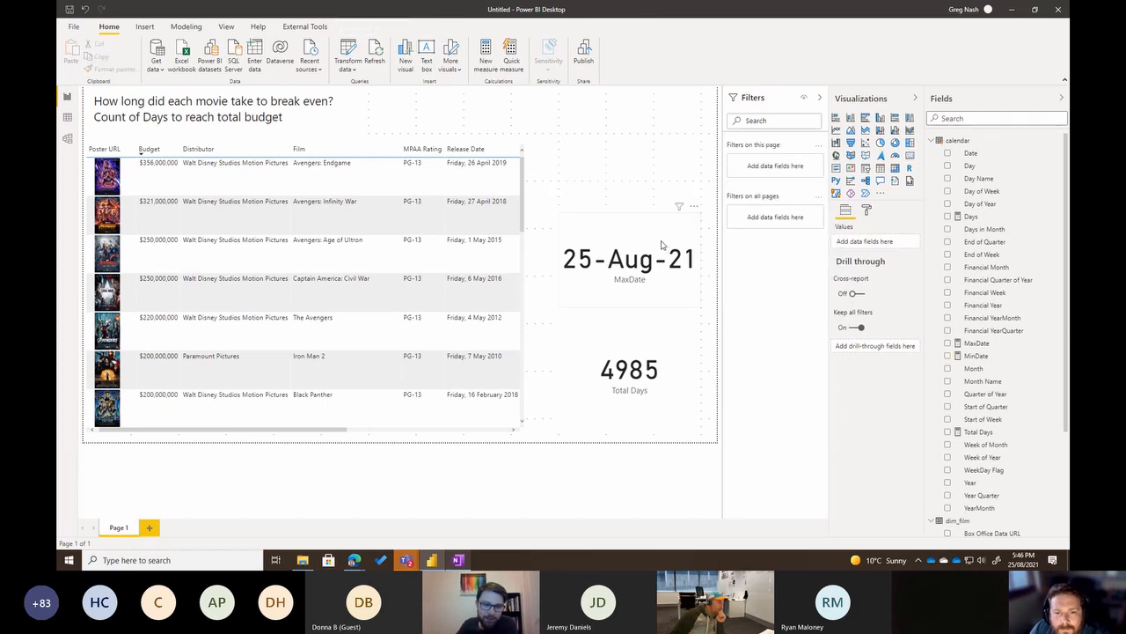
click(664, 246)
key(Delete)
click(640, 356)
key(Delete)
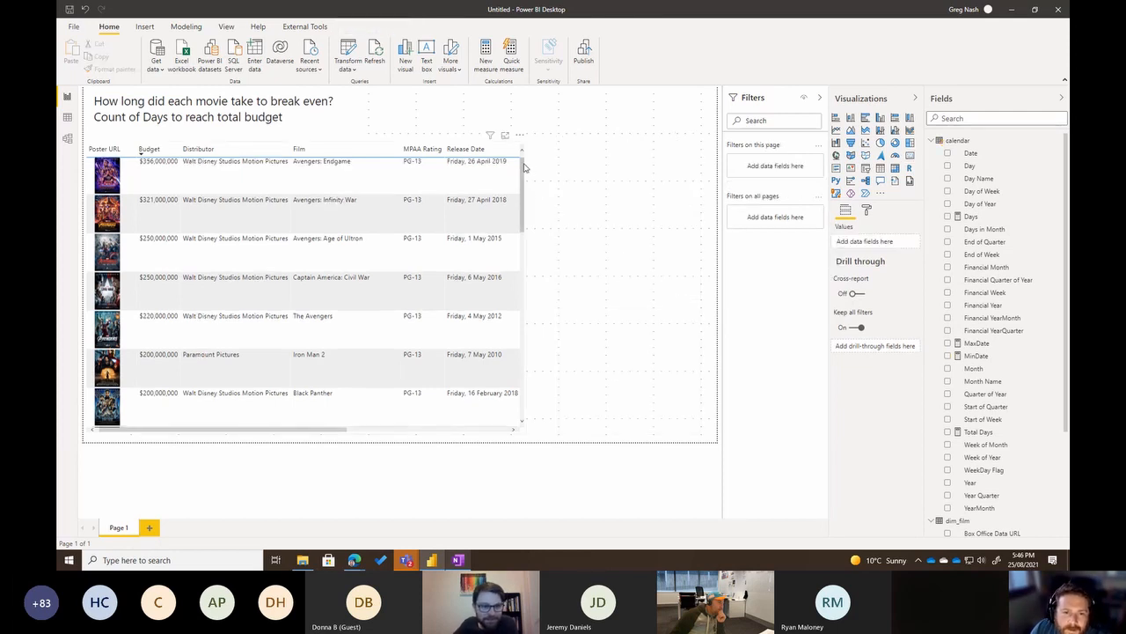
- Shift the film table slightly right and narrow it so that it ends at the MPAA Rating column
click(526, 164)
drag(524, 141, 543, 147)
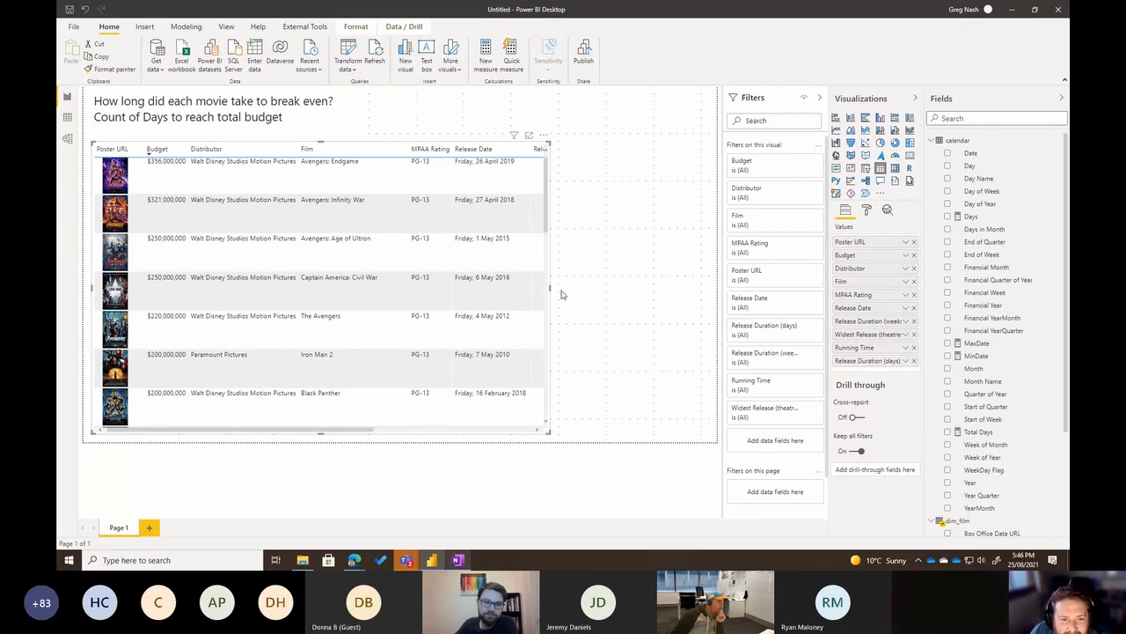
drag(562, 294, 450, 290)
click(616, 272)
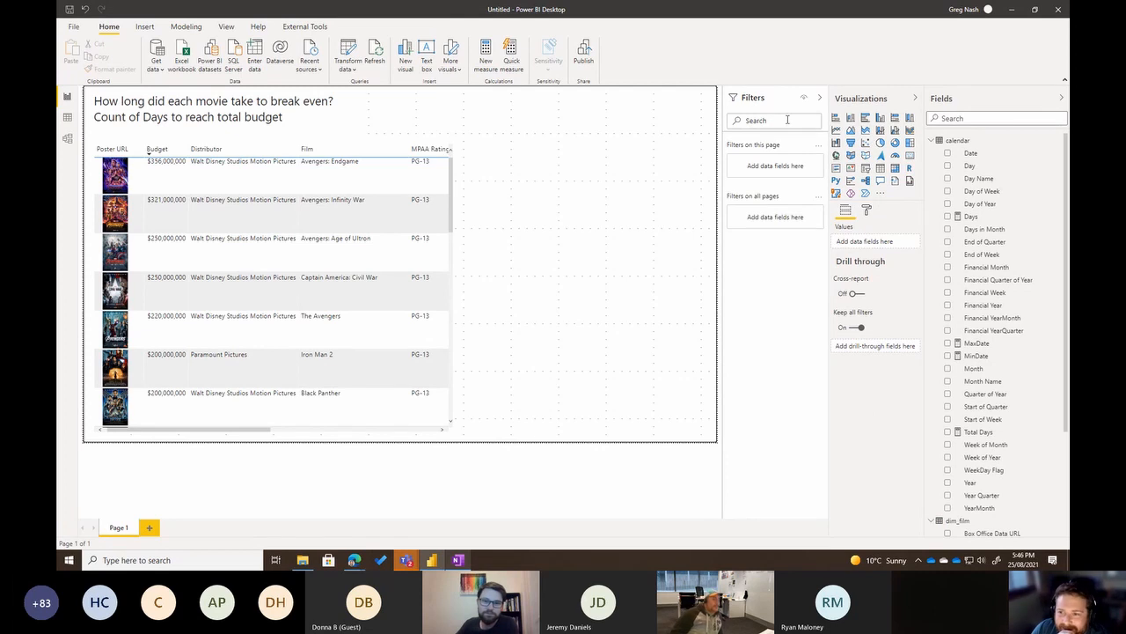
- Add a stacked column chart beside the film table, at under half its default height, with the calendar Date on its axis
click(851, 117)
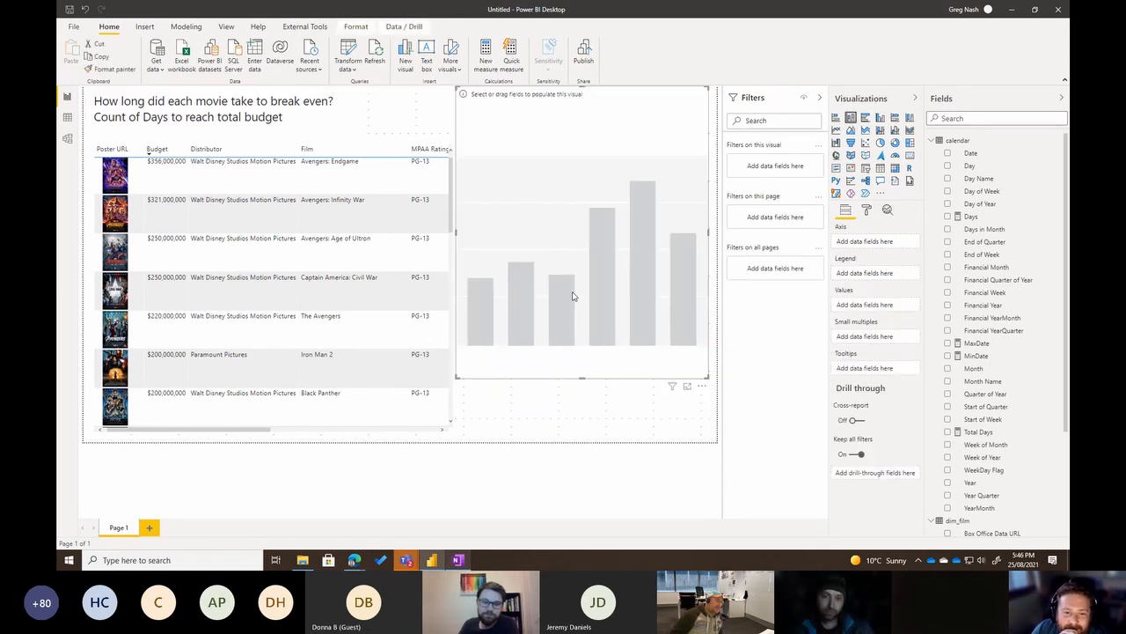
drag(572, 297, 604, 192)
drag(975, 154, 645, 192)
- Create a new measure in the fact_boxoffice table, name it Total Box Office and begin its formula with SUM
click(931, 141)
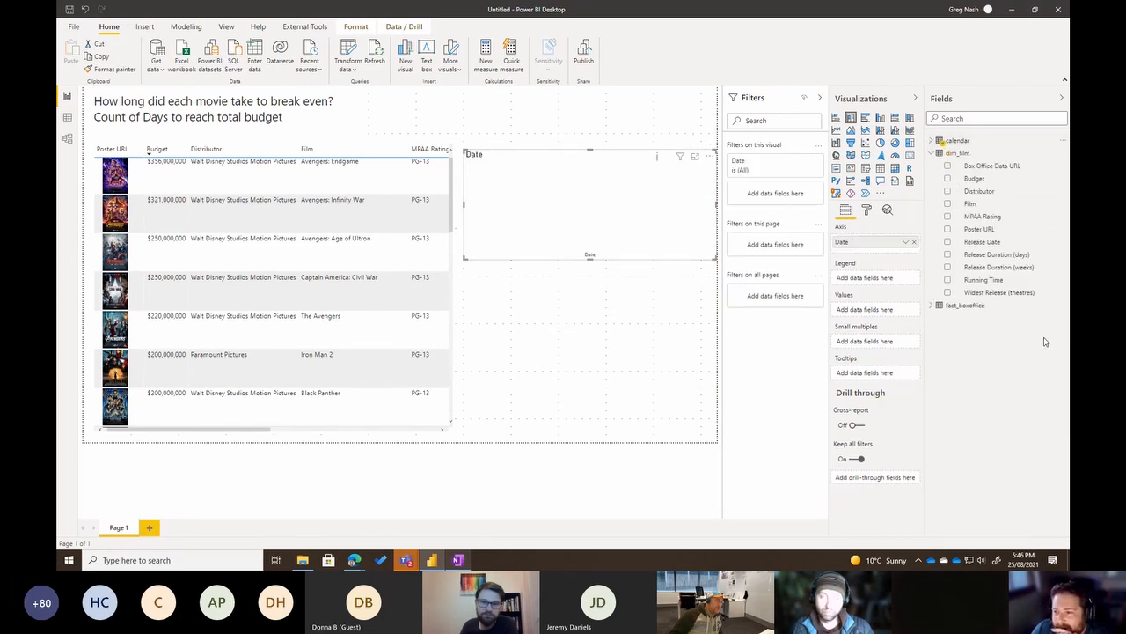
click(933, 305)
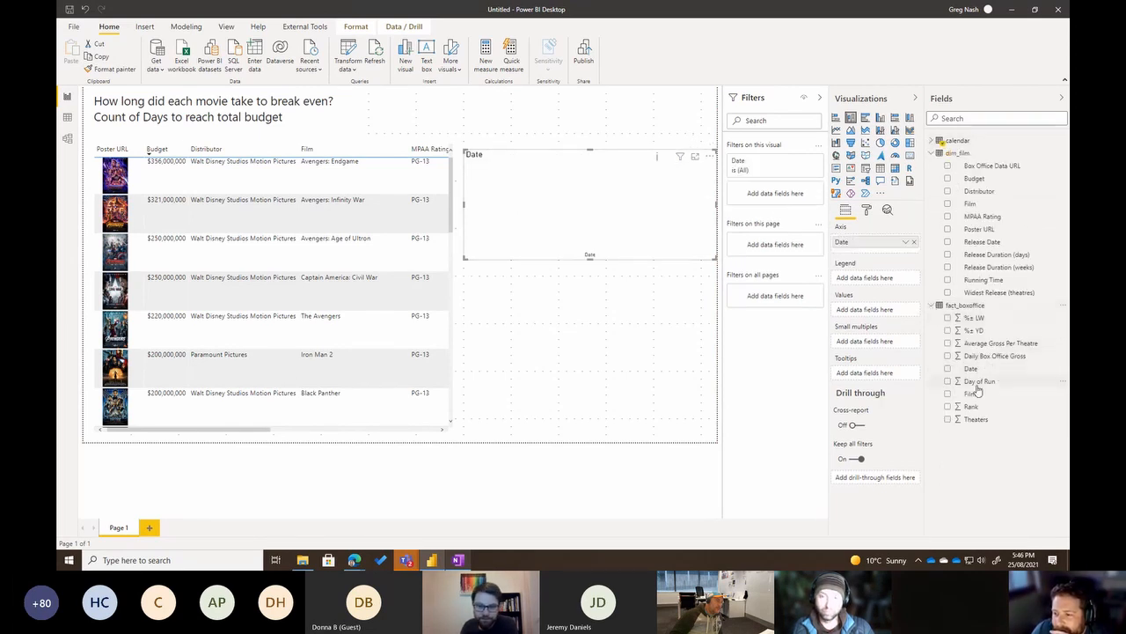
right_click(971, 308)
click(978, 321)
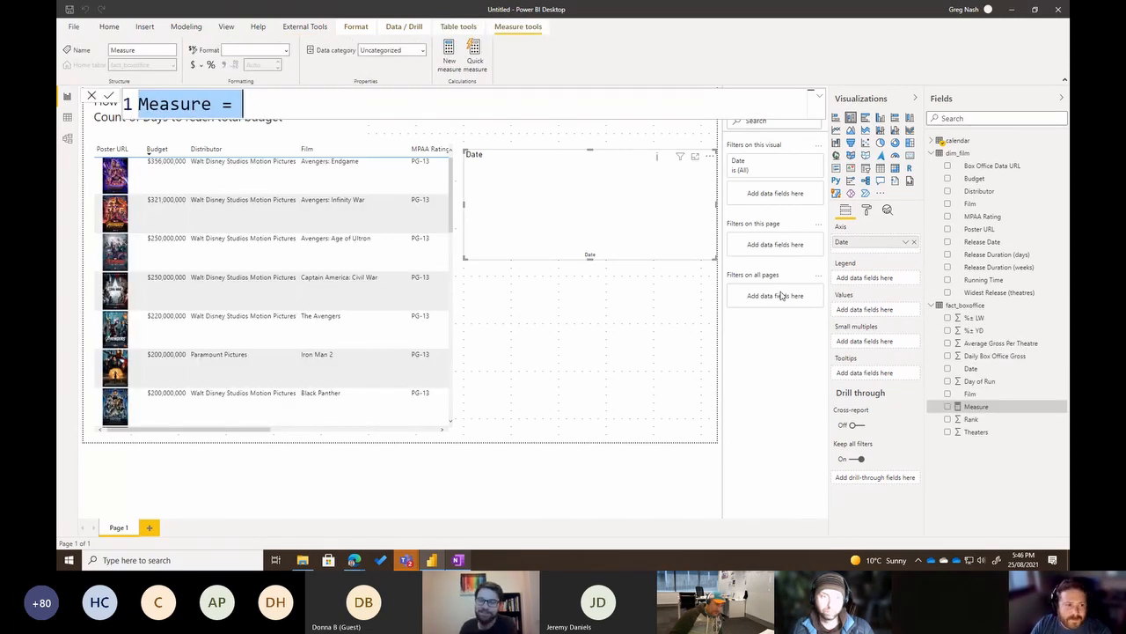
key(Right)
drag(213, 103, 134, 105)
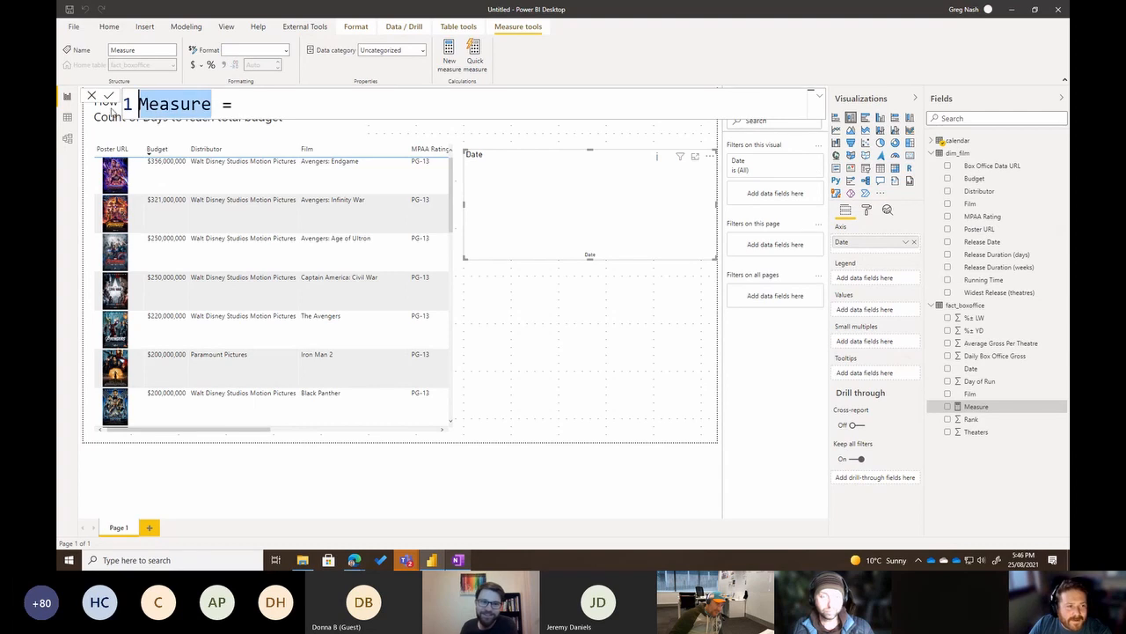
text(Total)
text( BOX)
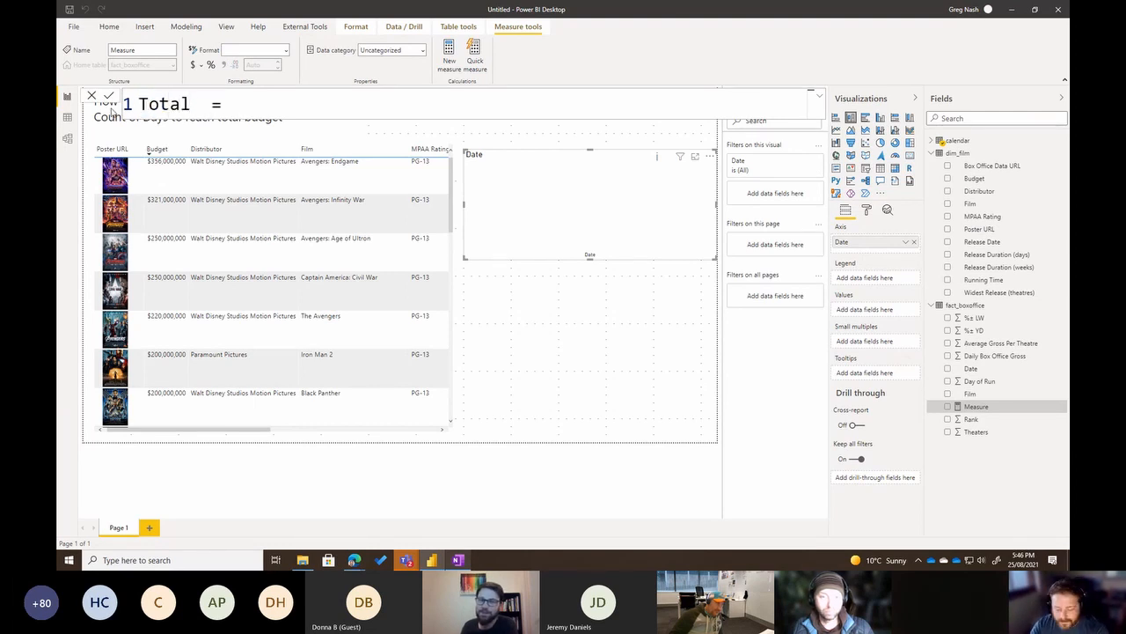
text( Office)
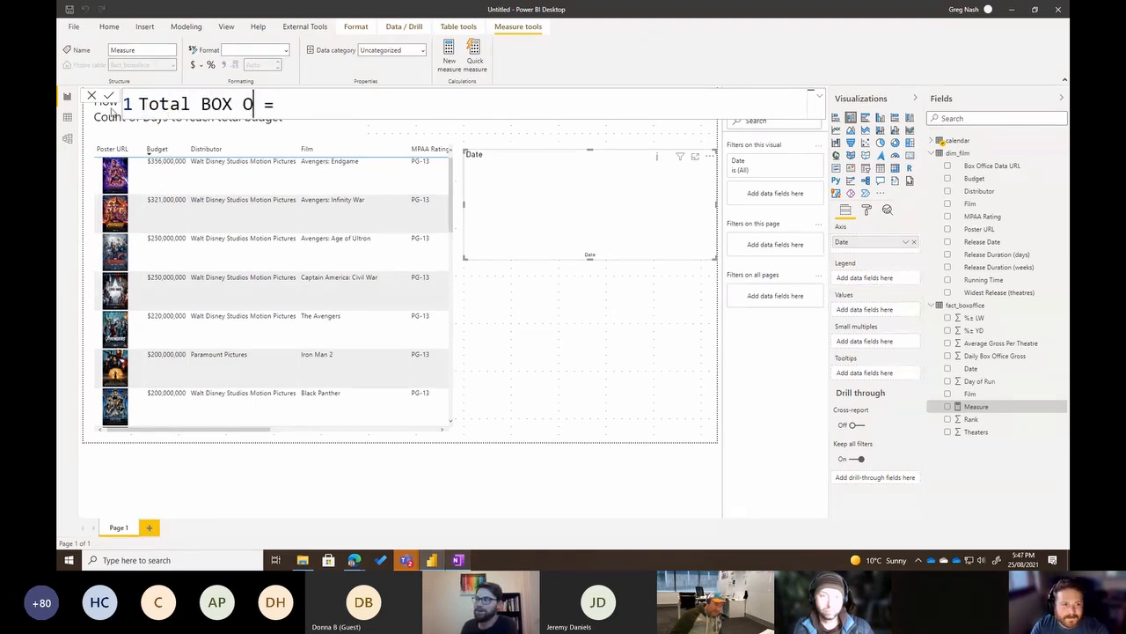
key(Left)
key(Left)
key(Left)
key(Left)
key(Left)
key(Left)
key(Left)
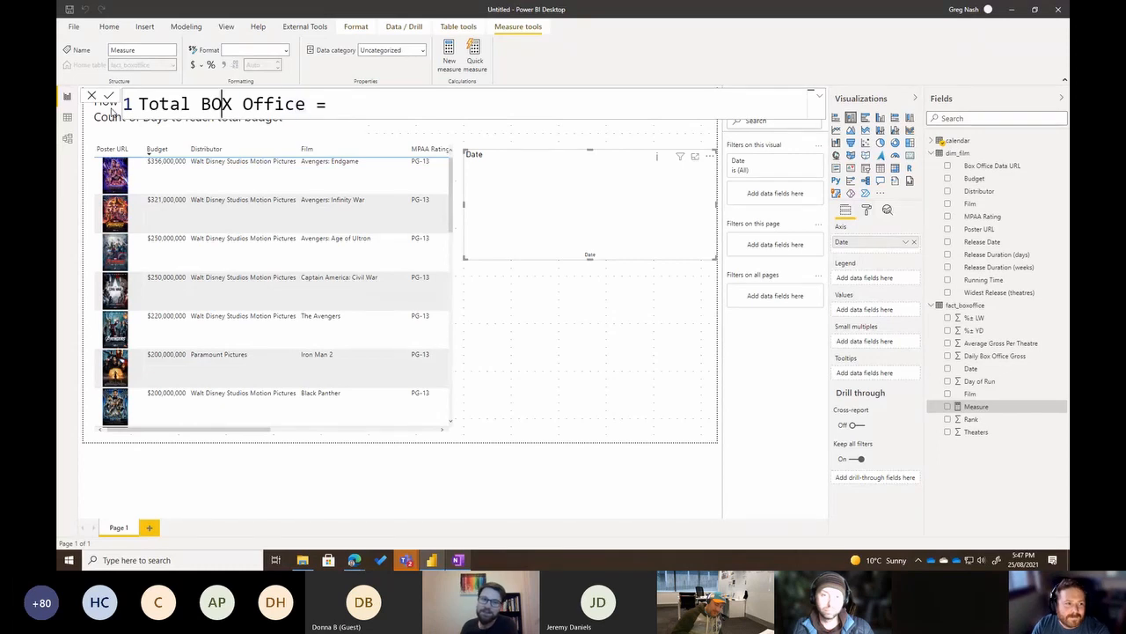
key(BackSpace)
key(BackSpace)
text(ox)
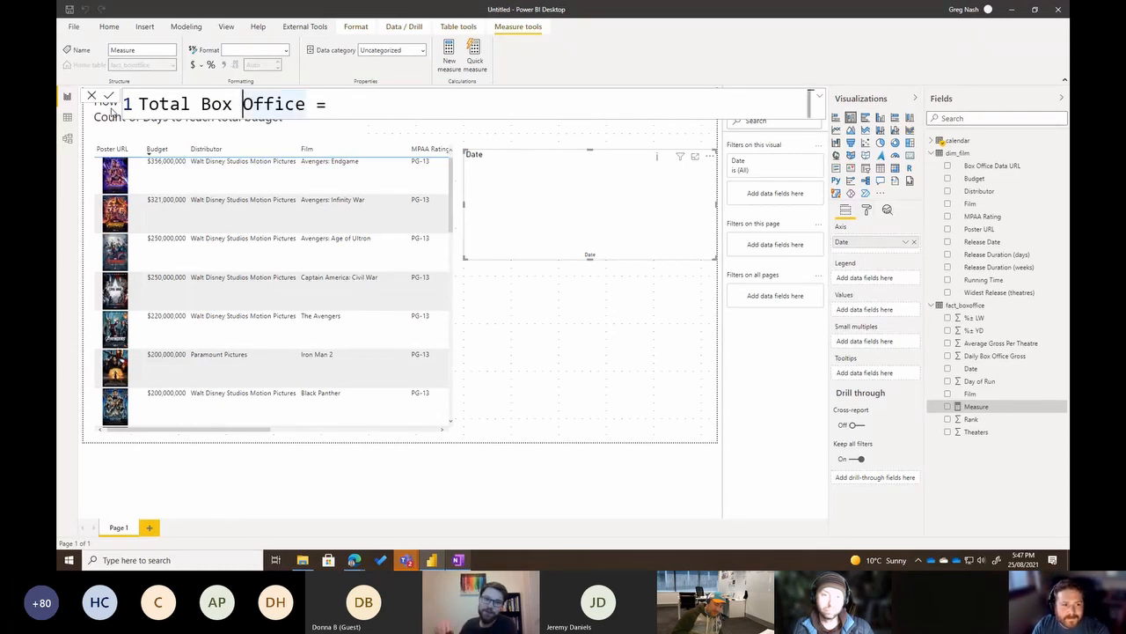
key(End)
text(SUM()
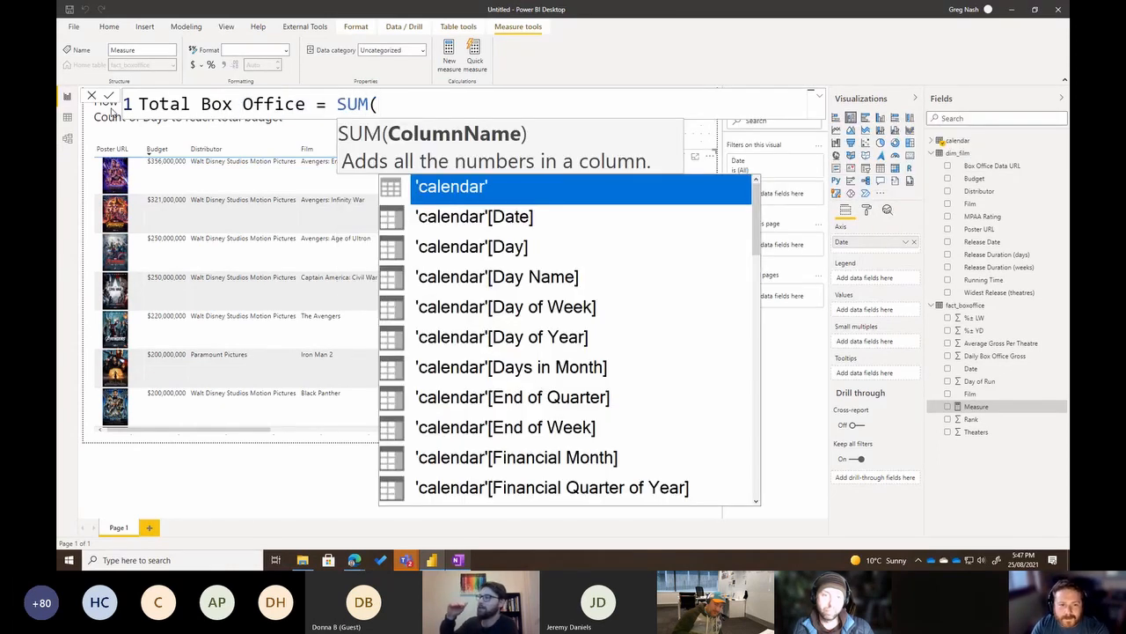
text(Fil)
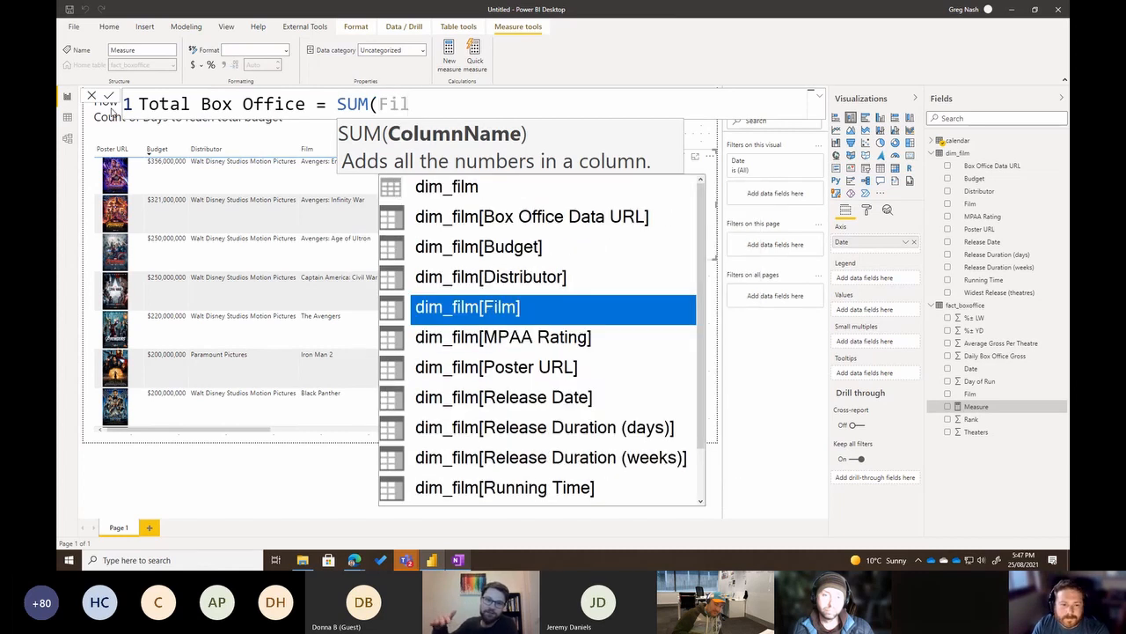
key(Down)
key(Down)
key(Down)
key(Down)
key(Down)
key(Down)
key(Down)
key(Down)
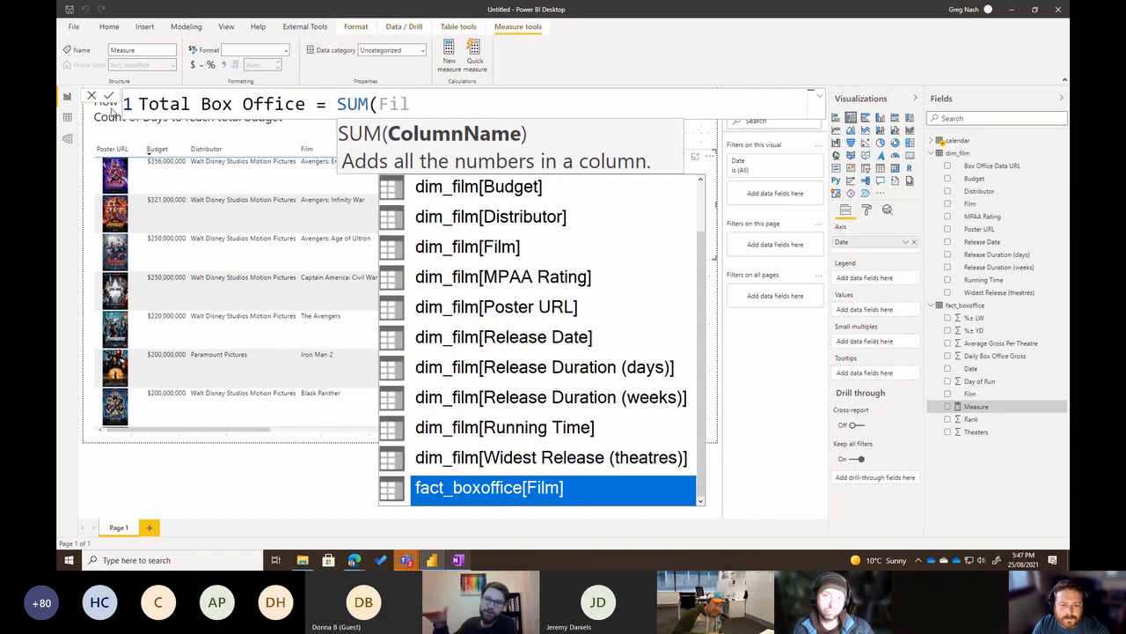
key(Up)
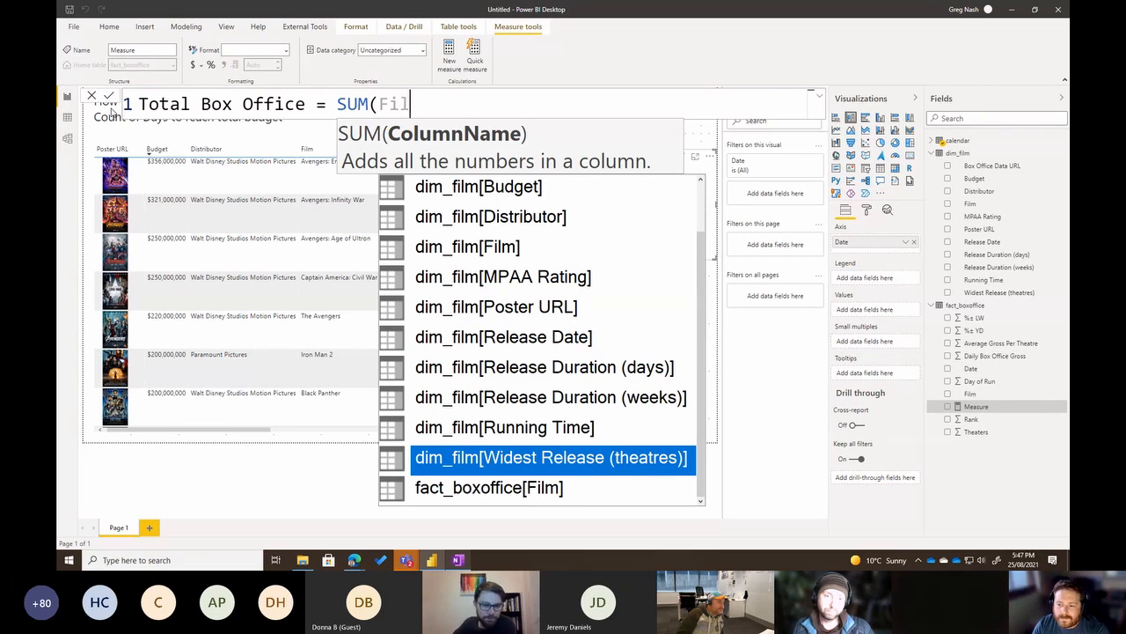
key(Up)
key(Up)
key(Up)
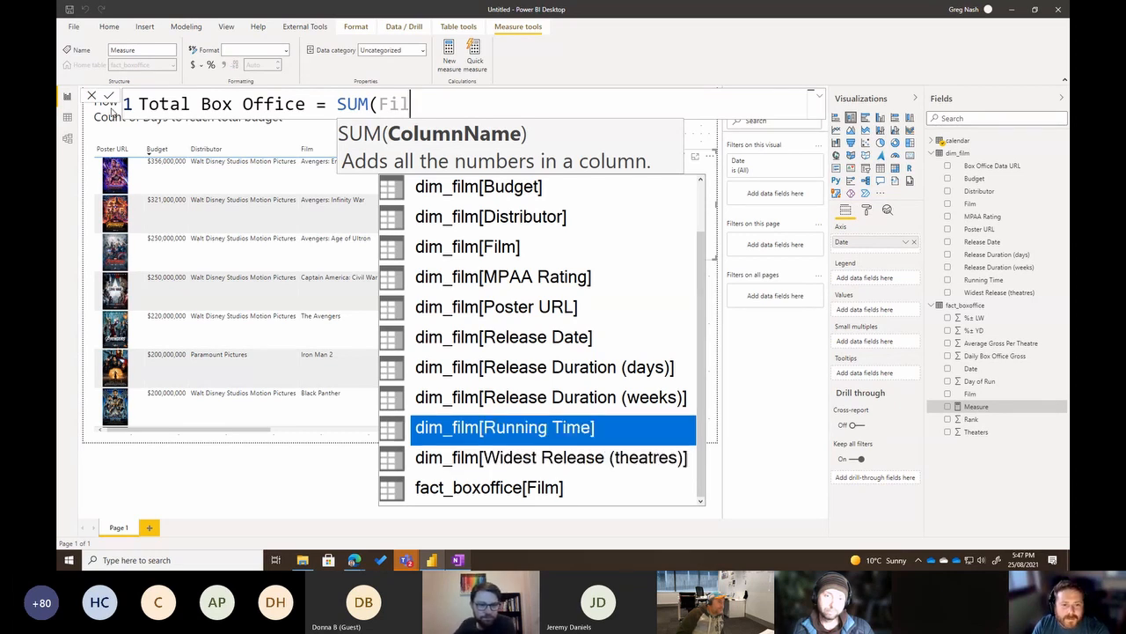
key(BackSpace)
key(BackSpace)
key(BackSpace)
- Complete the measure so that it sums fact_boxoffice[Daily Box Office Gross], and commit the formula
text(Gros)
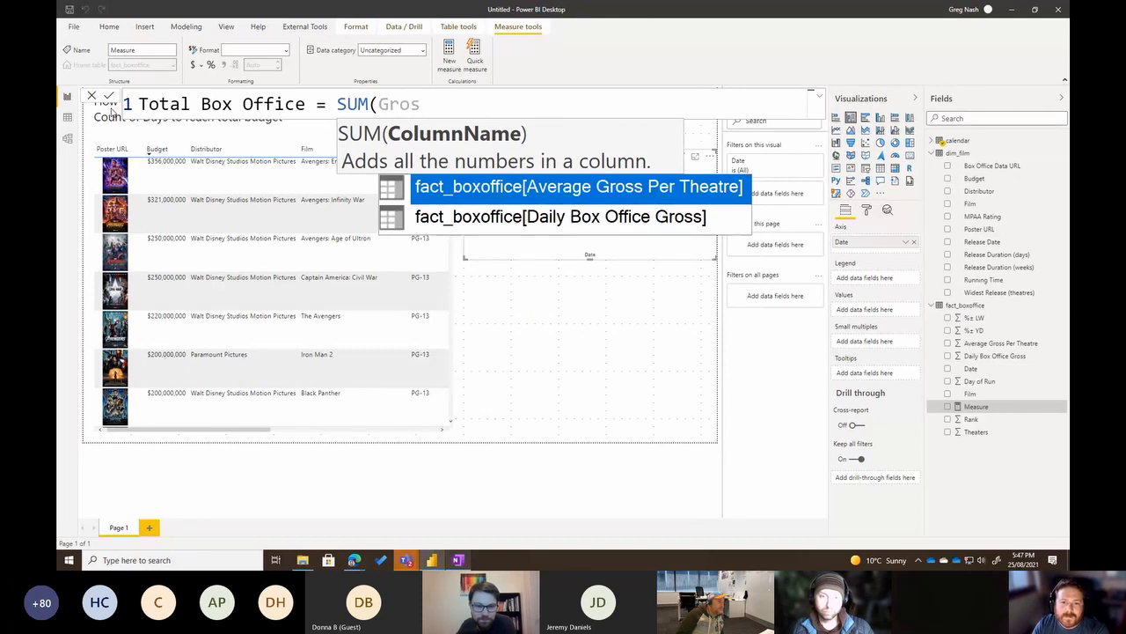
key(Down)
key(Tab)
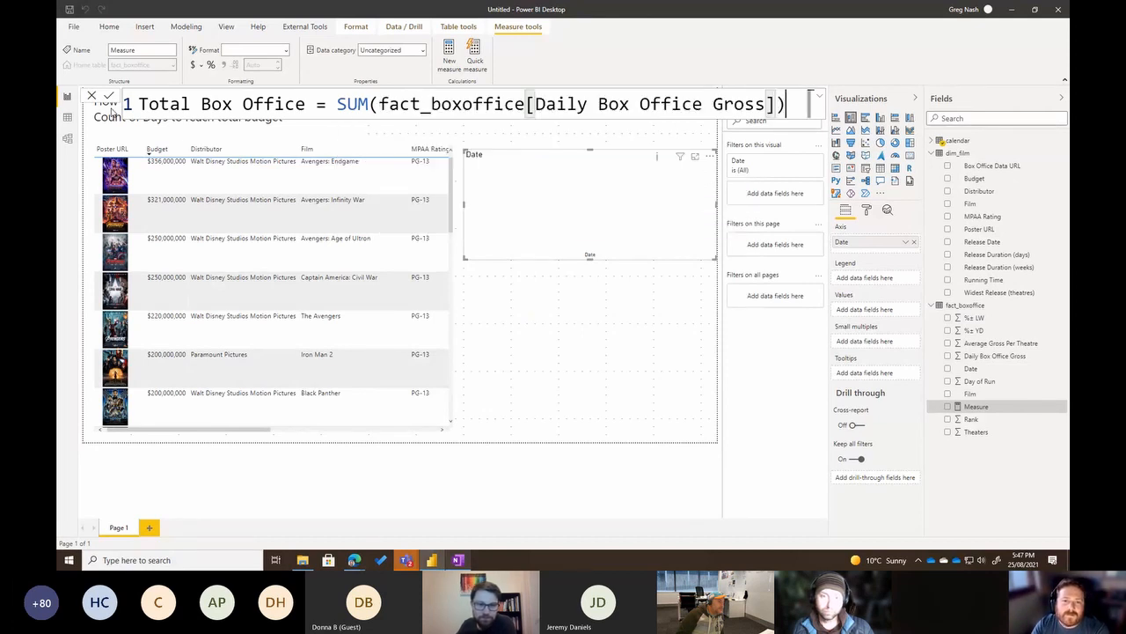
text())
click(108, 96)
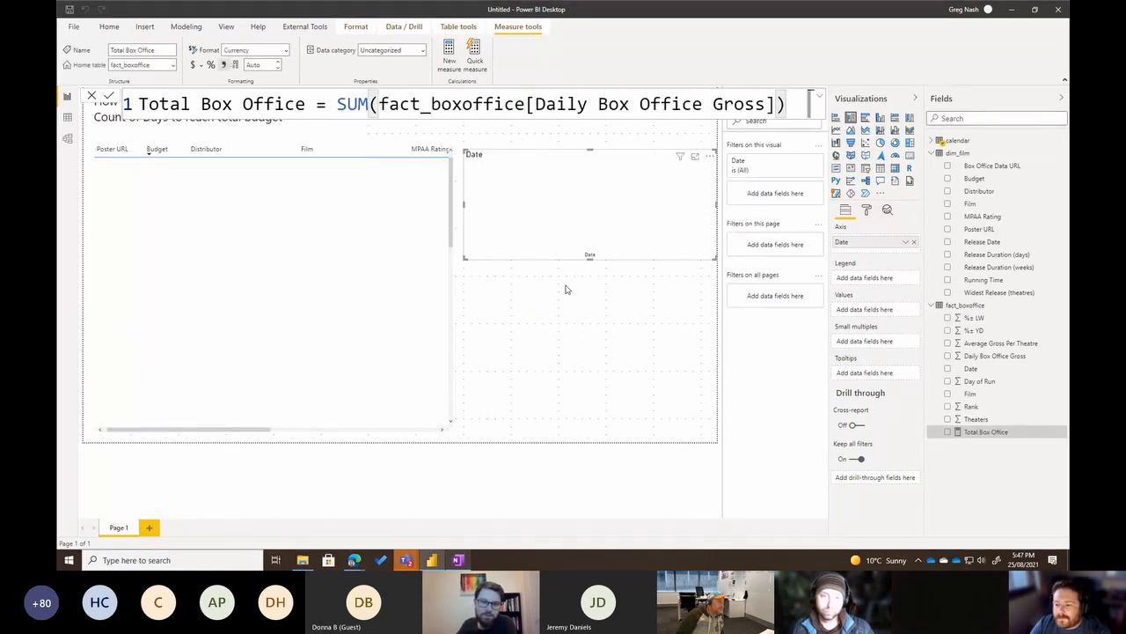
- Plot the Total Box Office measure as the column chart's values and adjust the chart's height
drag(985, 432, 588, 328)
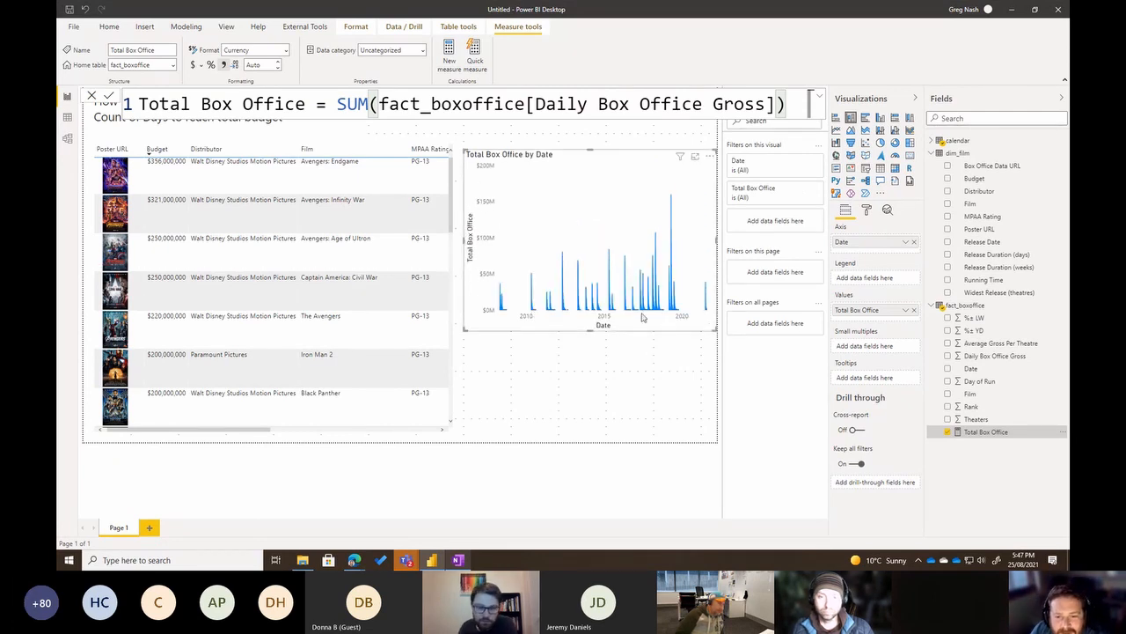
mouse_move(590, 330)
mouse_down()
mouse_move(592, 376)
mouse_move(597, 316)
mouse_up()
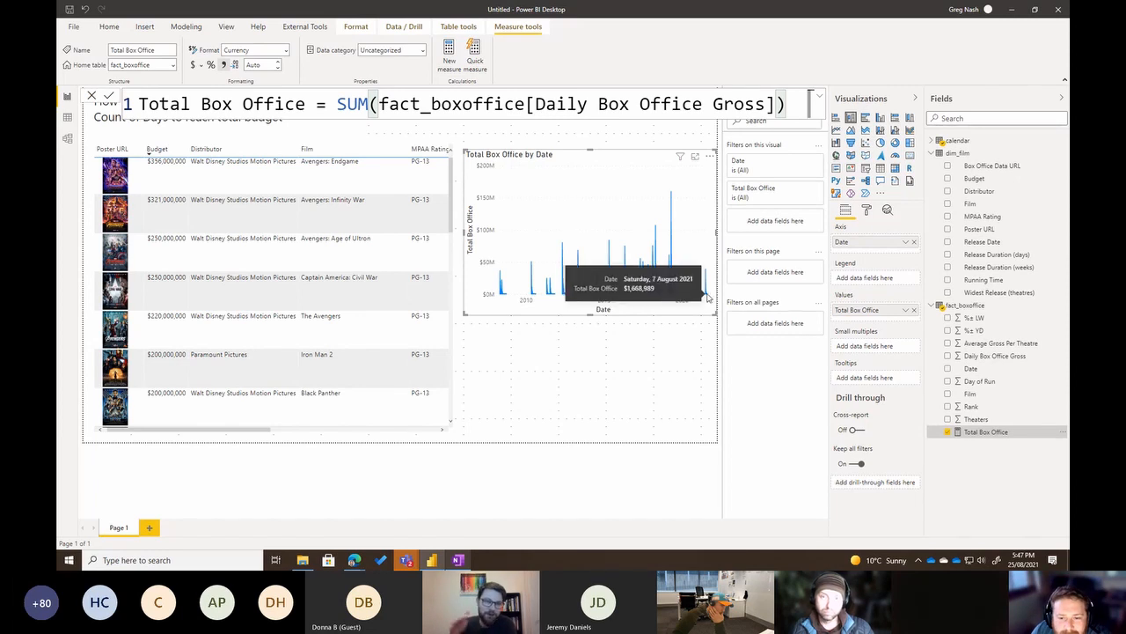
click(669, 349)
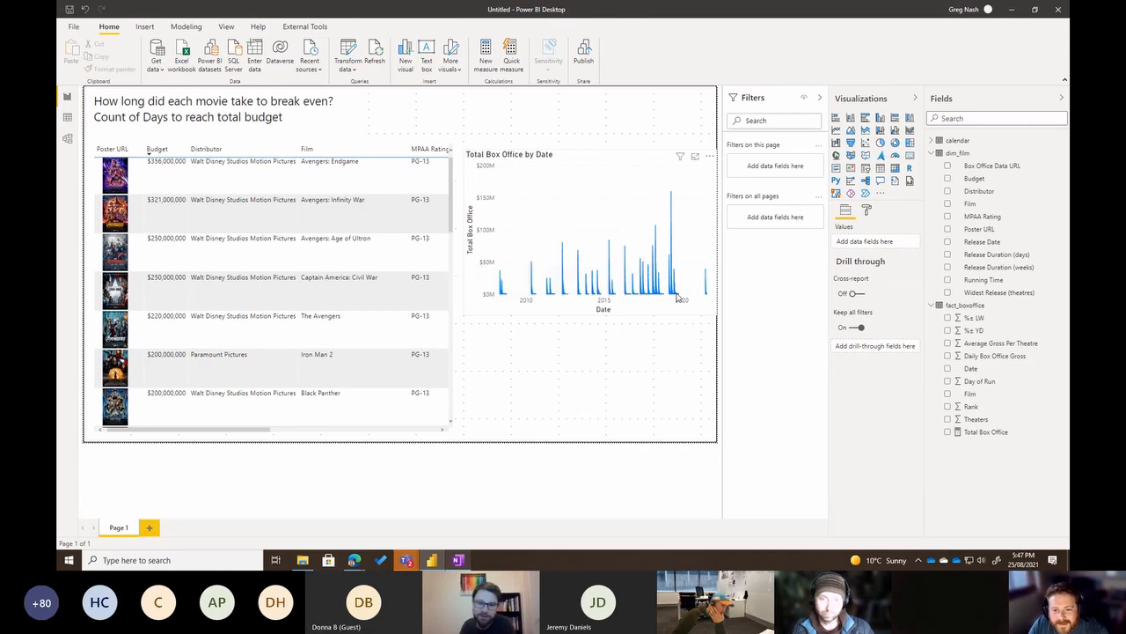
- Enlarge the box office chart to about twice its width, overlapping the film table, and align it with the page's far edge
click(569, 167)
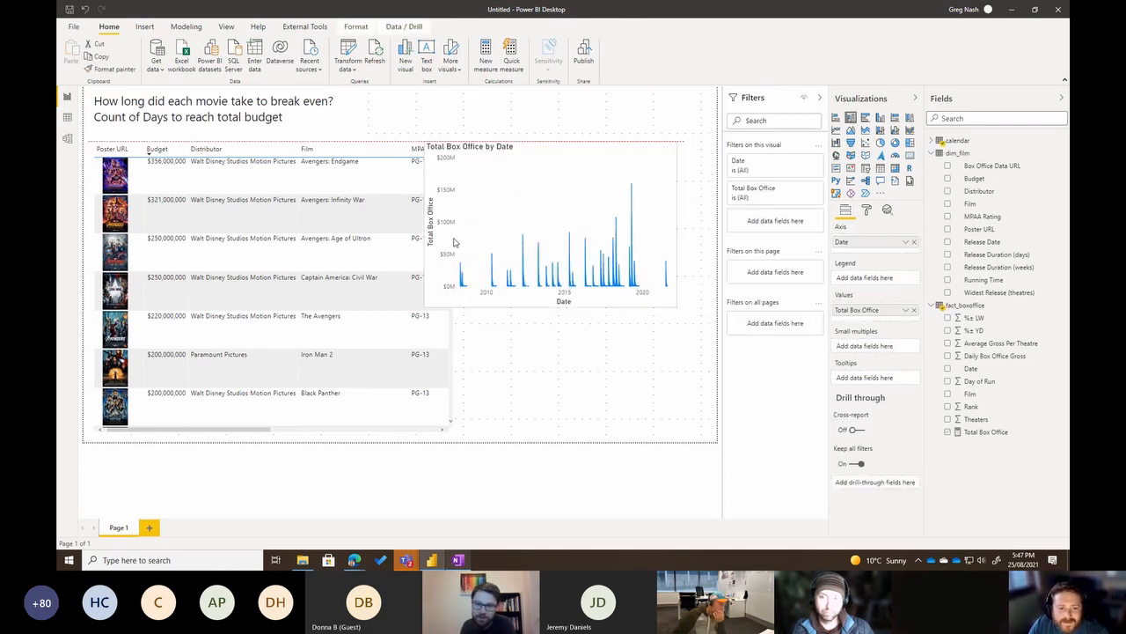
drag(460, 313, 180, 338)
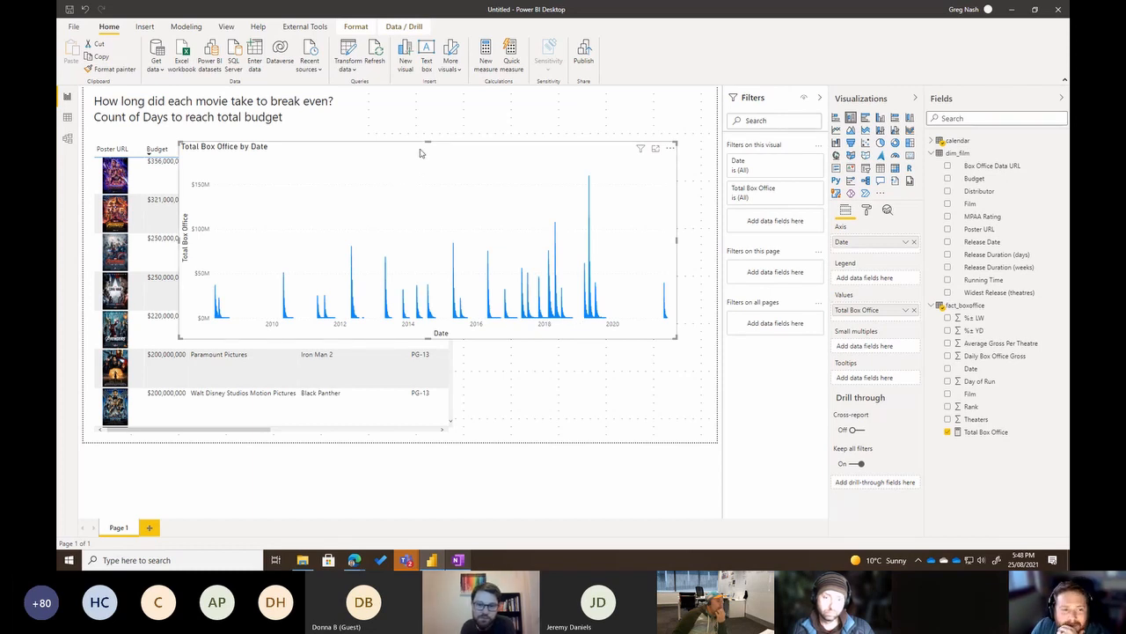
drag(420, 153, 463, 138)
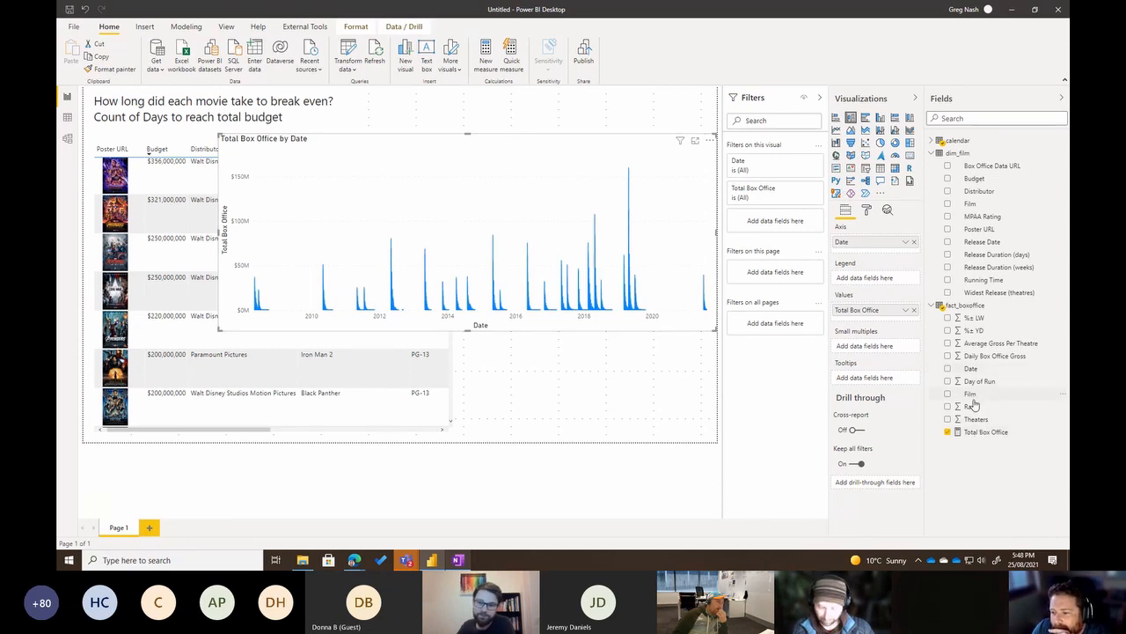
- Add Film from fact_boxoffice to the chart's tooltips and legend, and highlight the dark purple Avengers series
drag(972, 396, 844, 378)
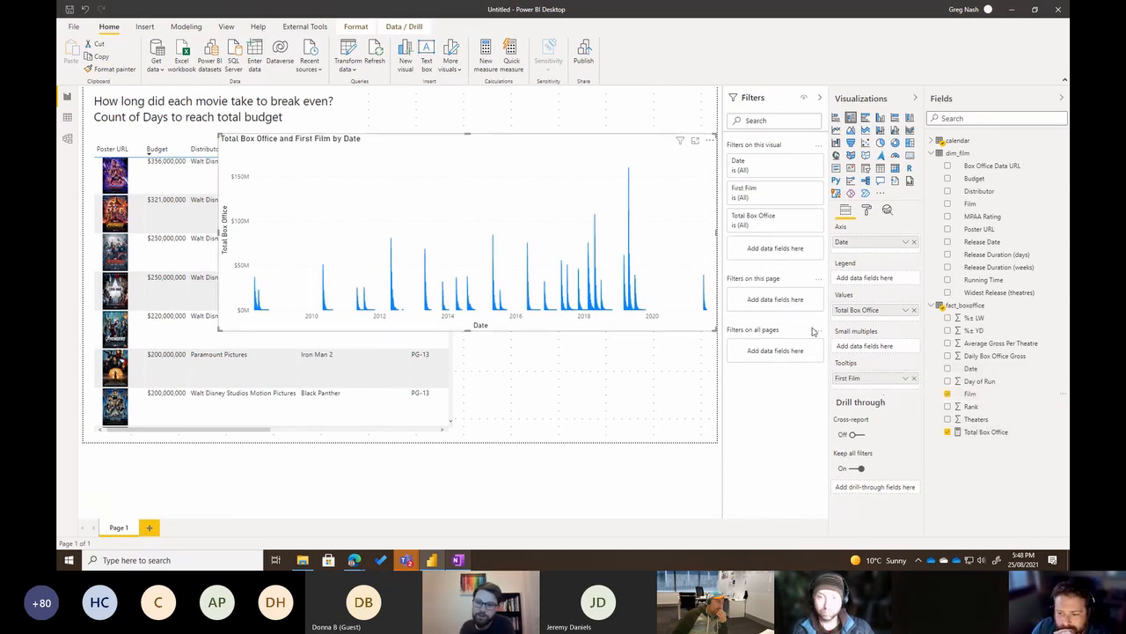
drag(971, 396, 873, 280)
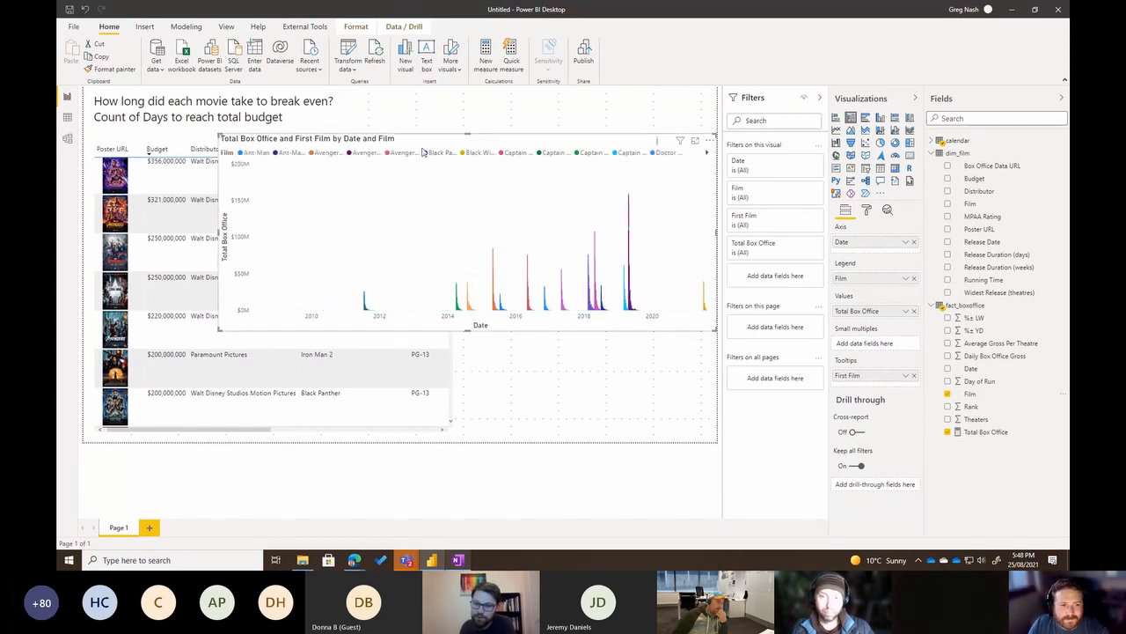
click(356, 155)
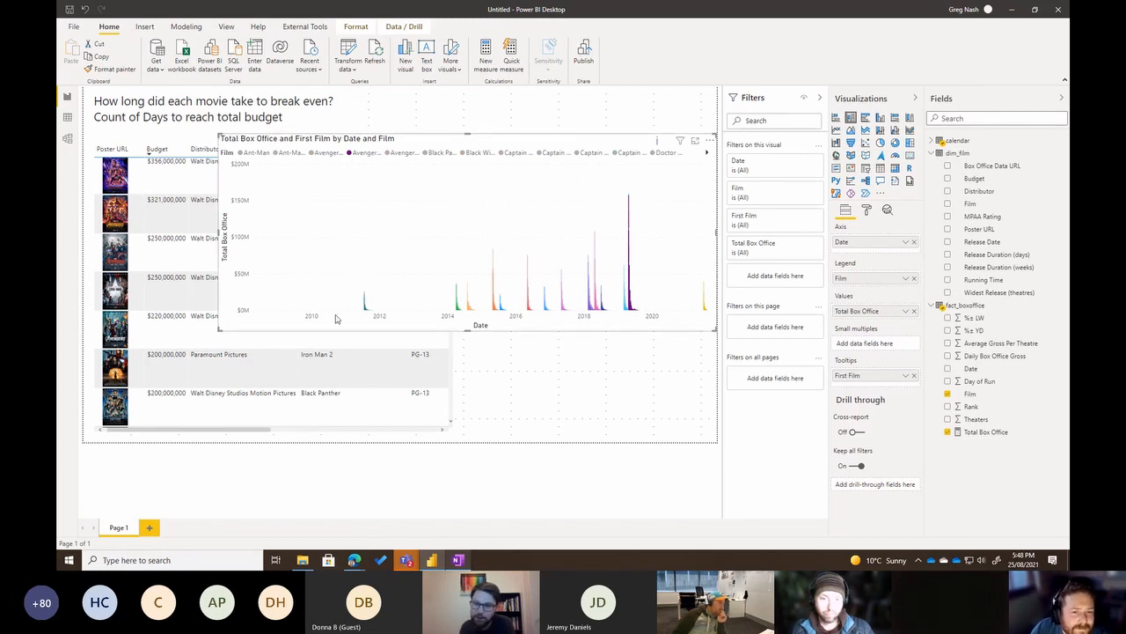
- Make the box office chart taller and narrow it to about two thirds of its width, uncovering the Film column
drag(468, 343, 467, 379)
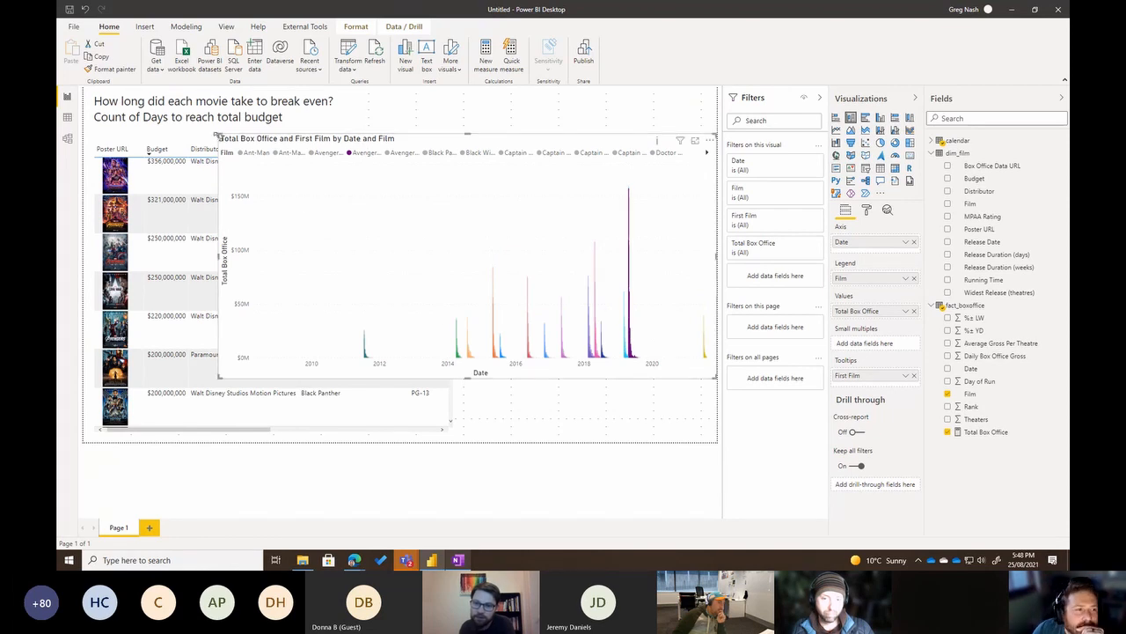
drag(289, 148, 384, 131)
- Review the relationships between the model tables and the rows of calendar, dim_film and fact_boxoffice, and return to the report page
click(68, 139)
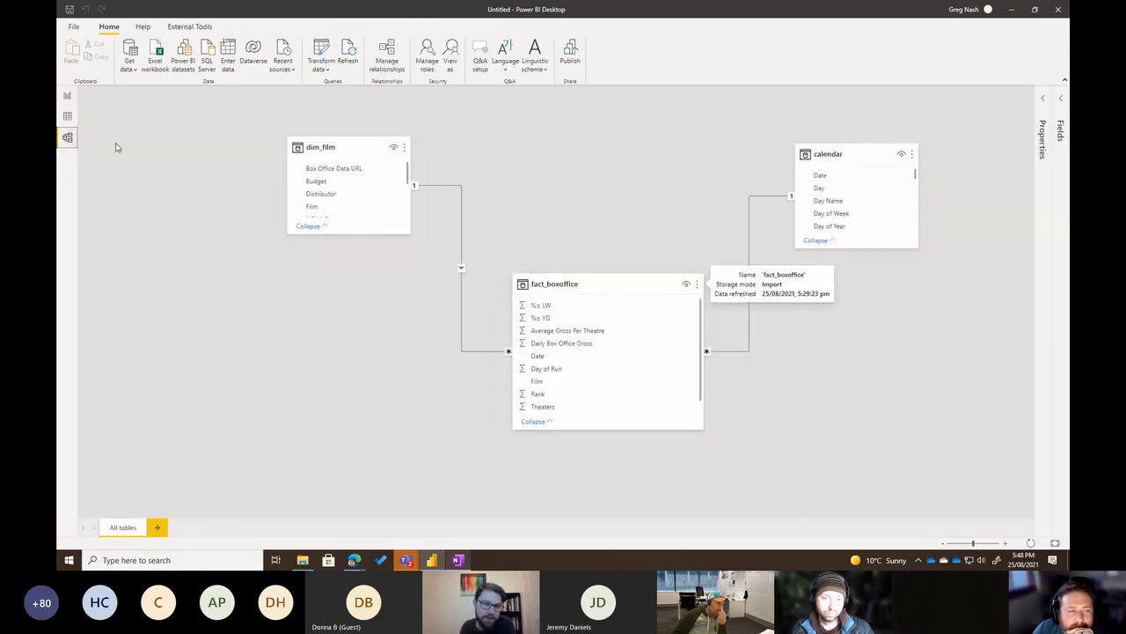
click(67, 116)
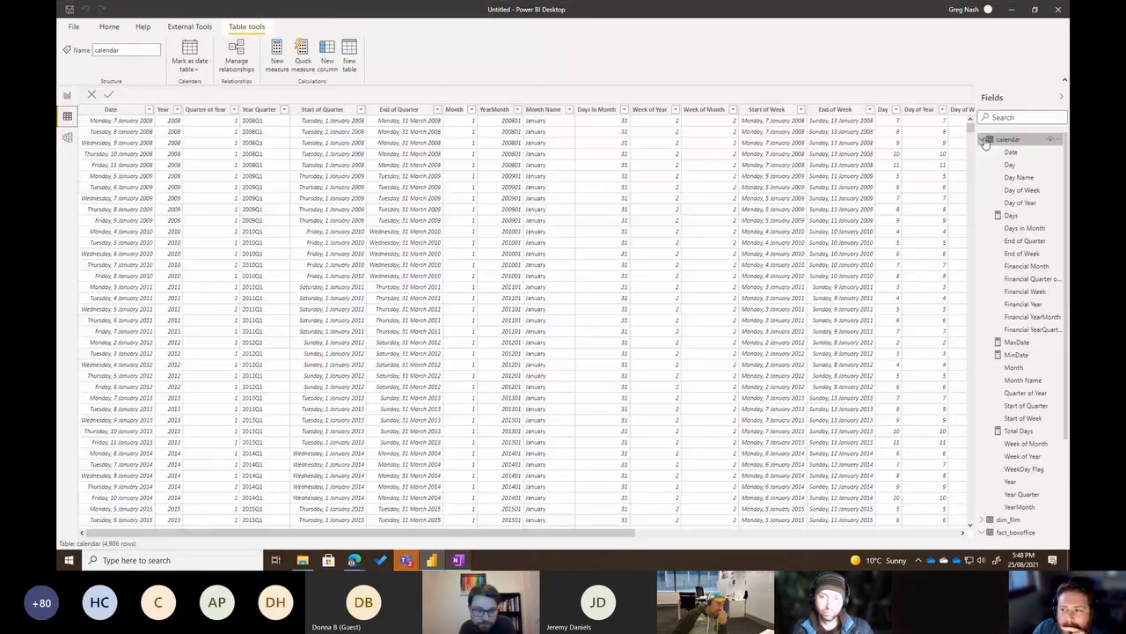
click(985, 139)
click(1008, 151)
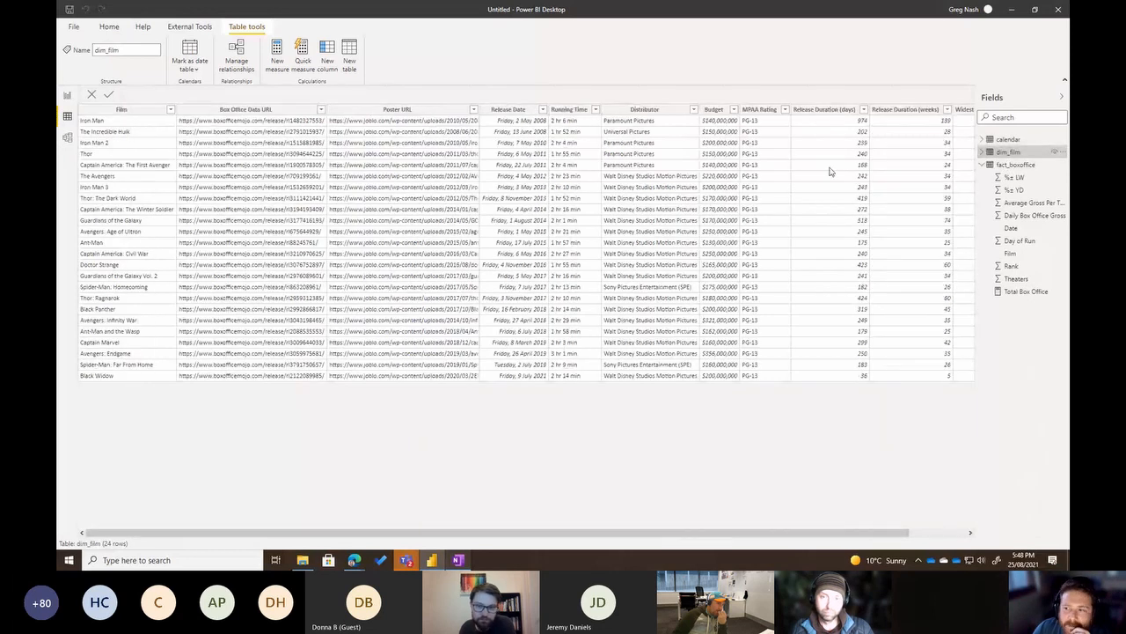
click(1015, 165)
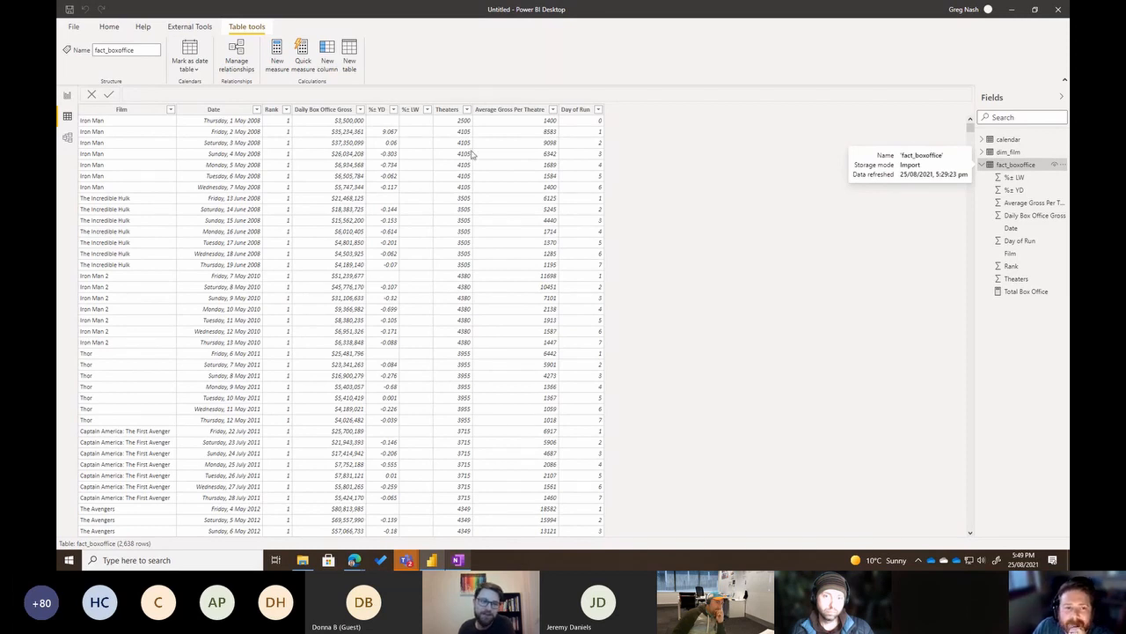
click(67, 97)
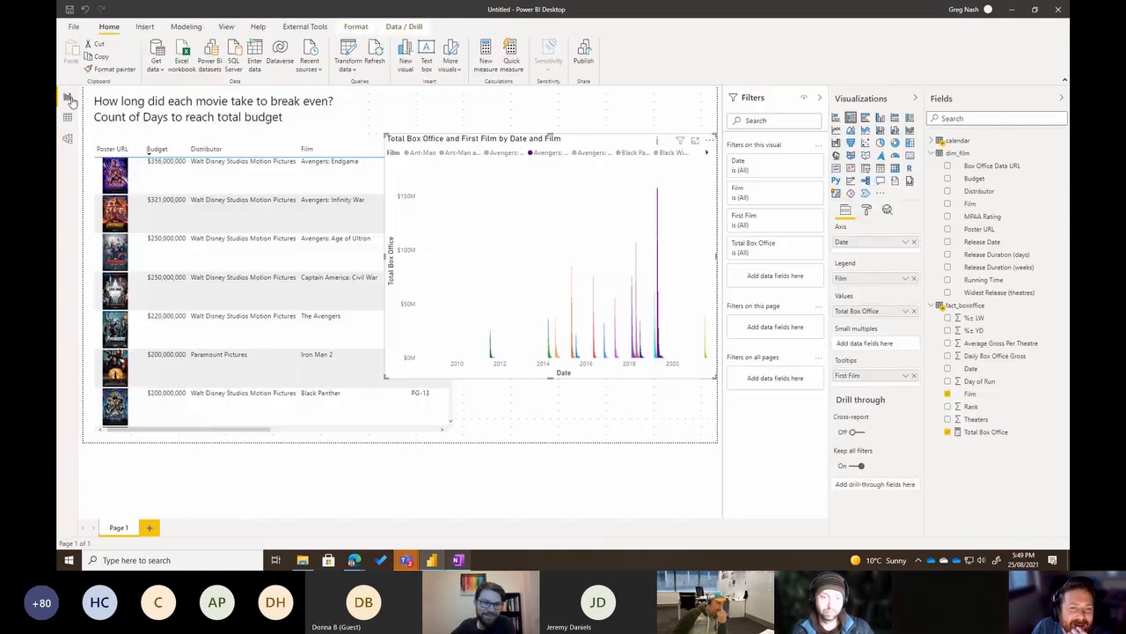
- Move the box office chart up and over the film table to free the space beside it
click(551, 131)
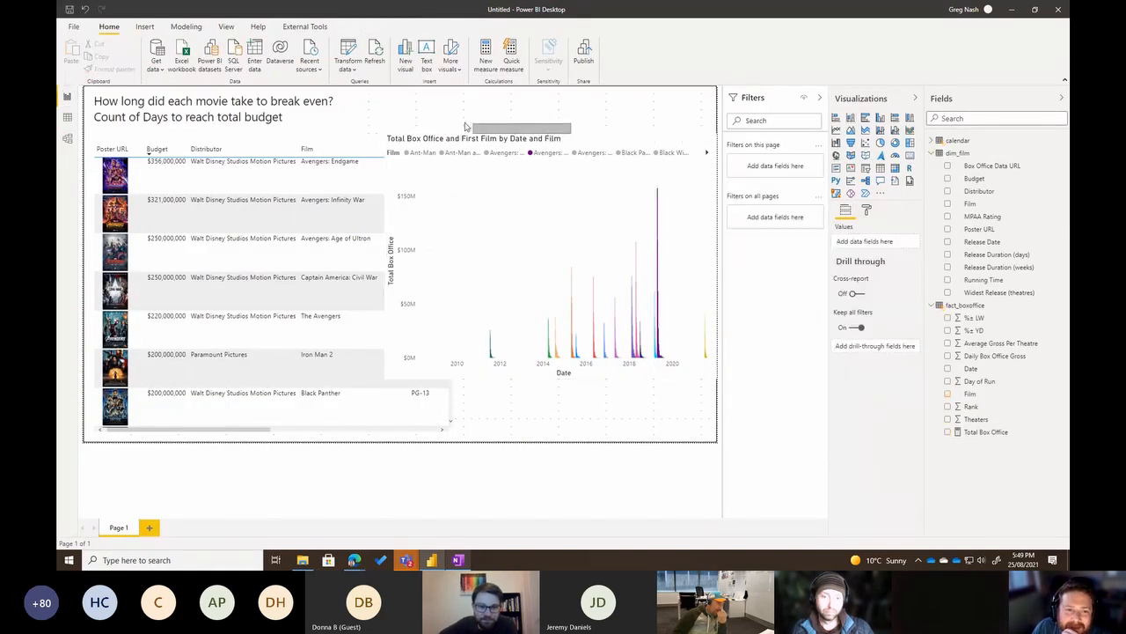
click(587, 140)
drag(588, 139, 415, 115)
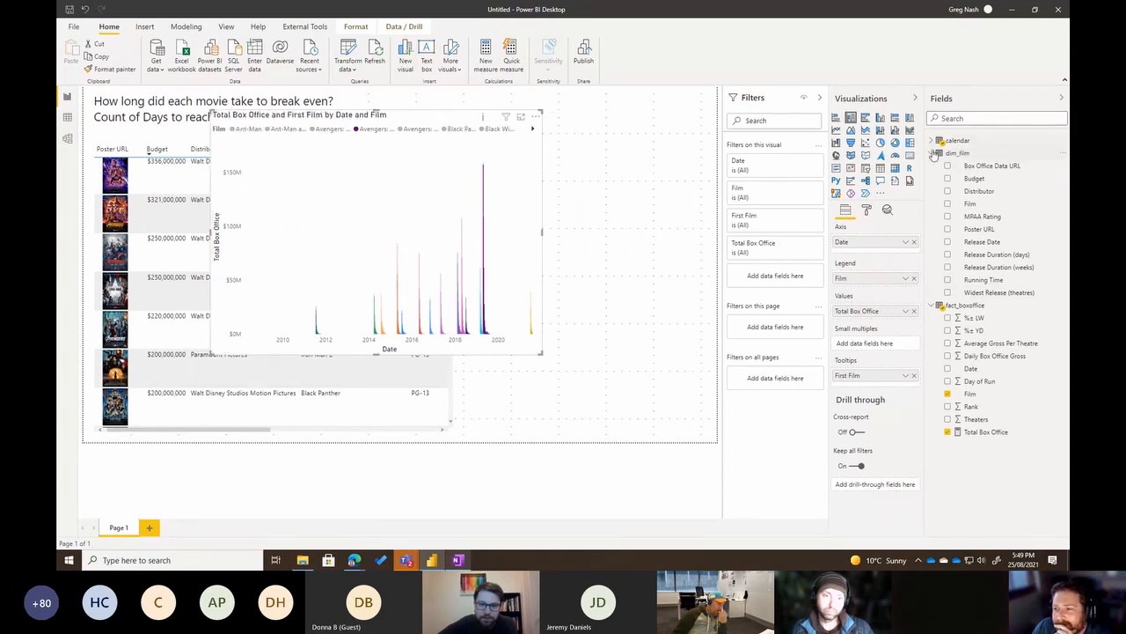
- Create a new measure in fact_boxoffice named Cumulative Box Office and begin its formula with CALCULATE
right_click(968, 305)
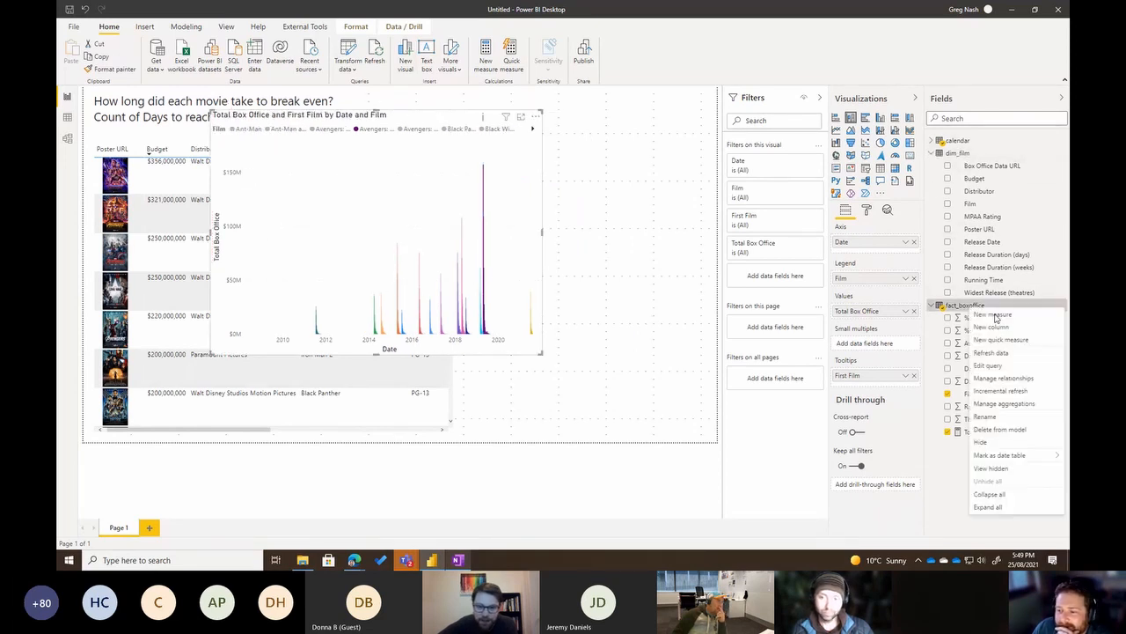
click(998, 318)
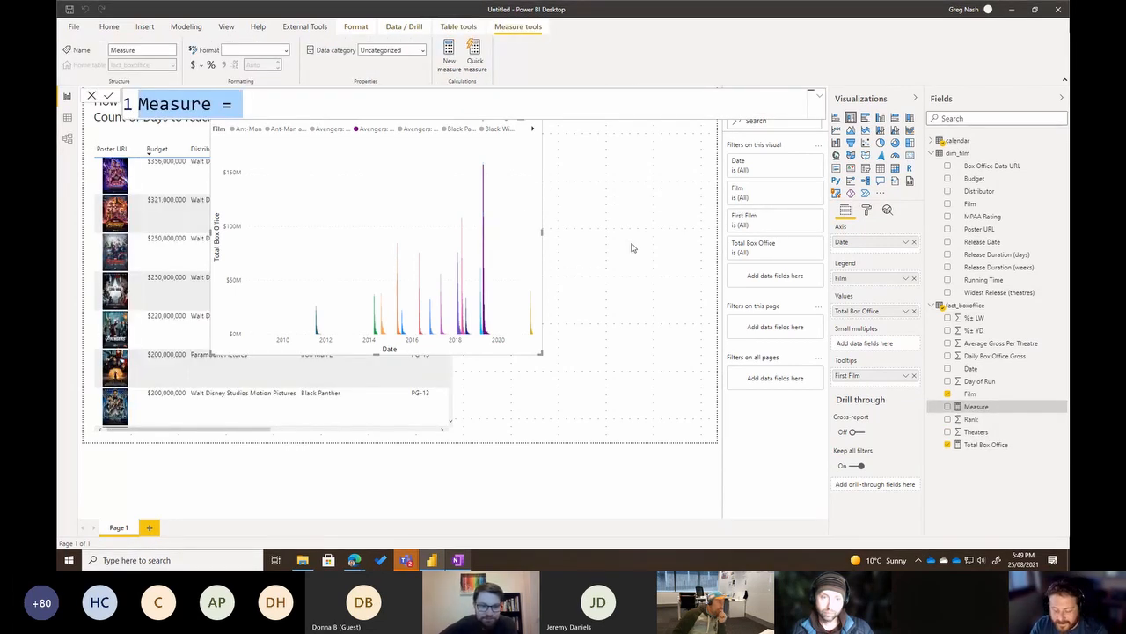
text(Cumulative )
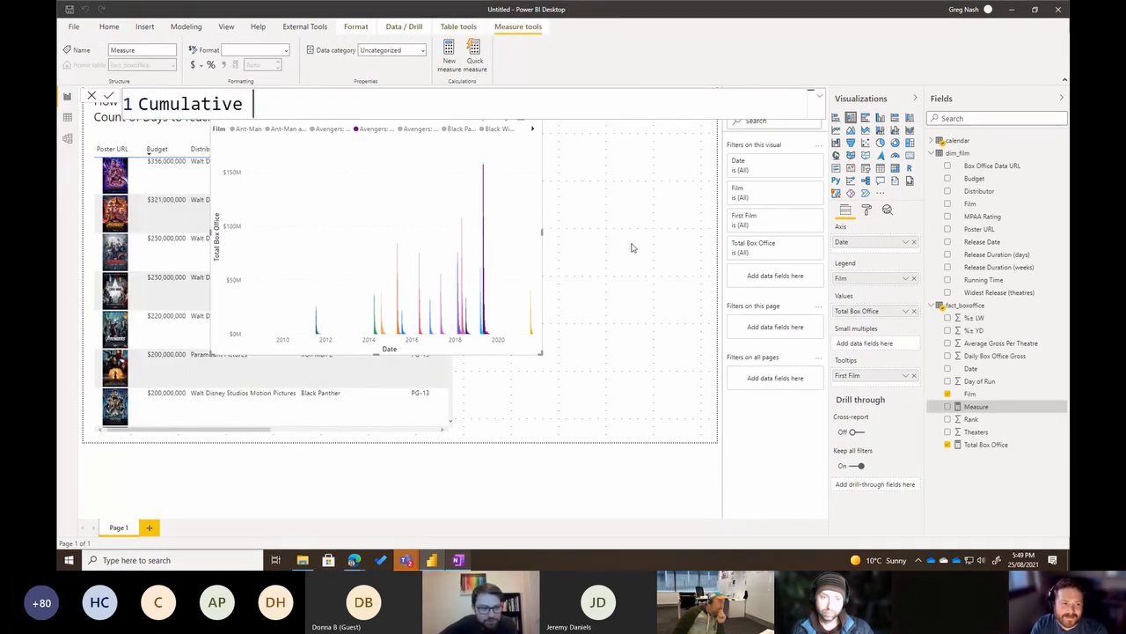
text(Box OF)
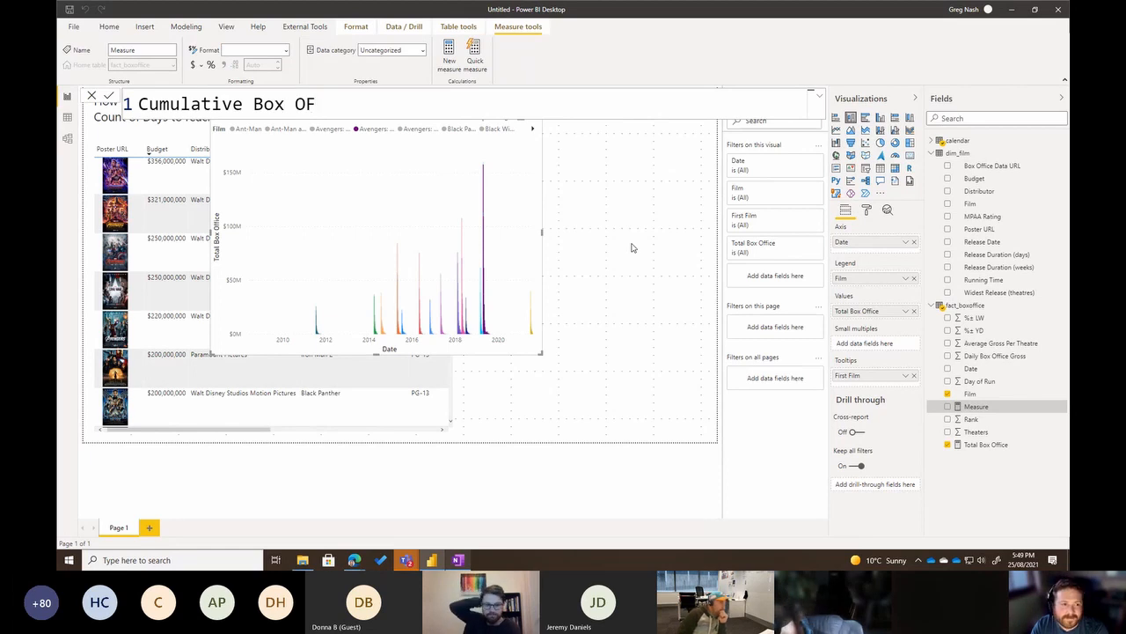
key(BackSpace)
text(ffice ,)
text(= )
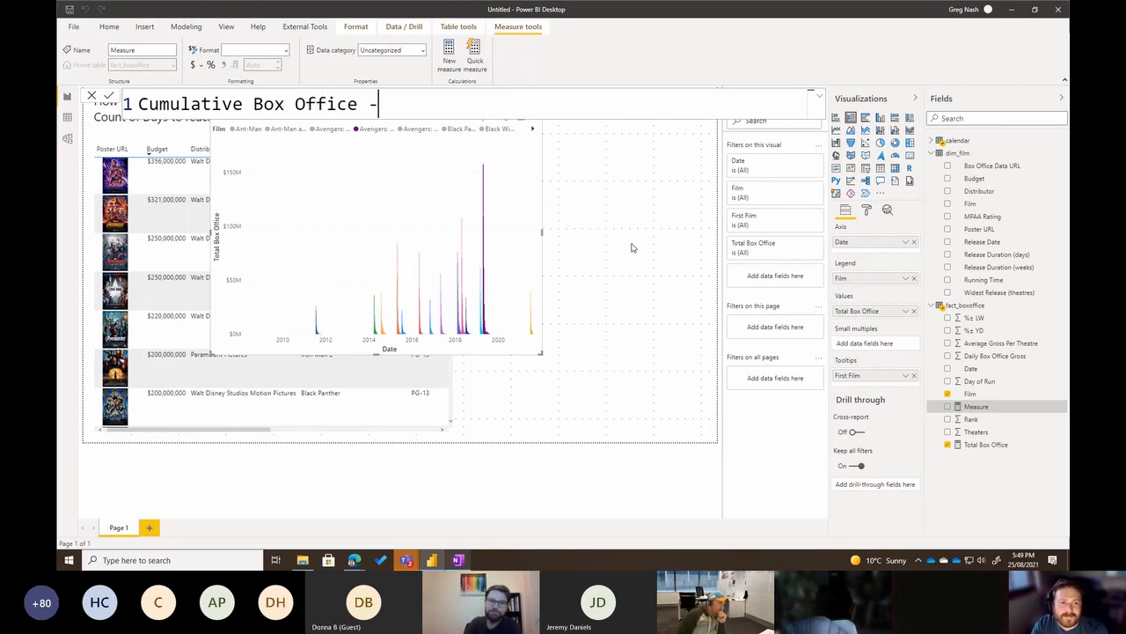
text(CALC)
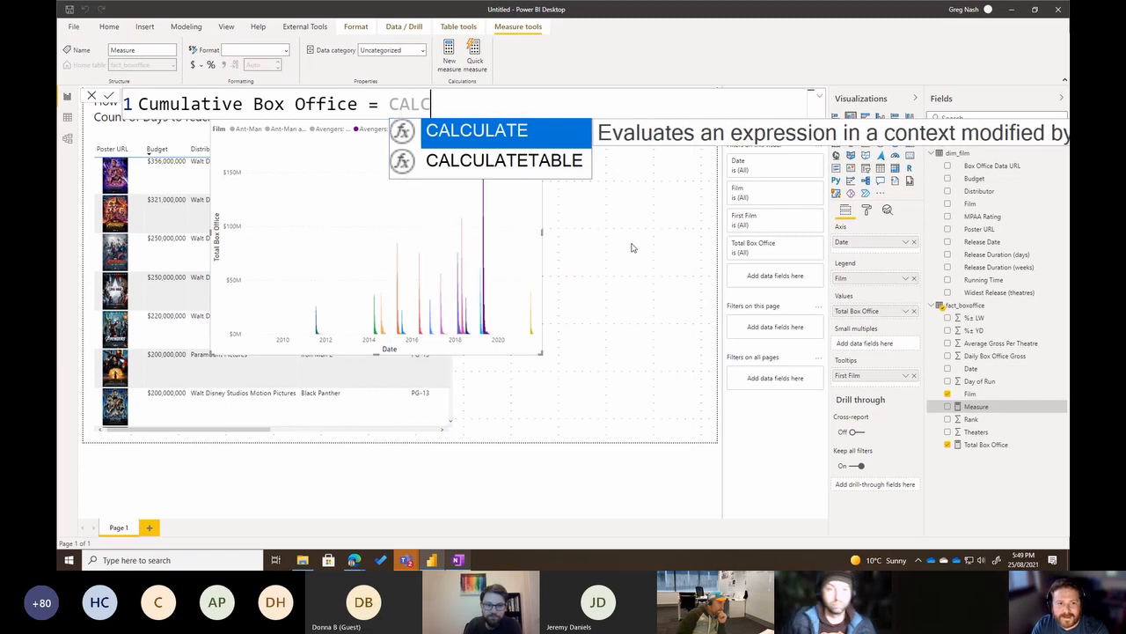
key(Tab)
text(Sy)
key(BackSpace)
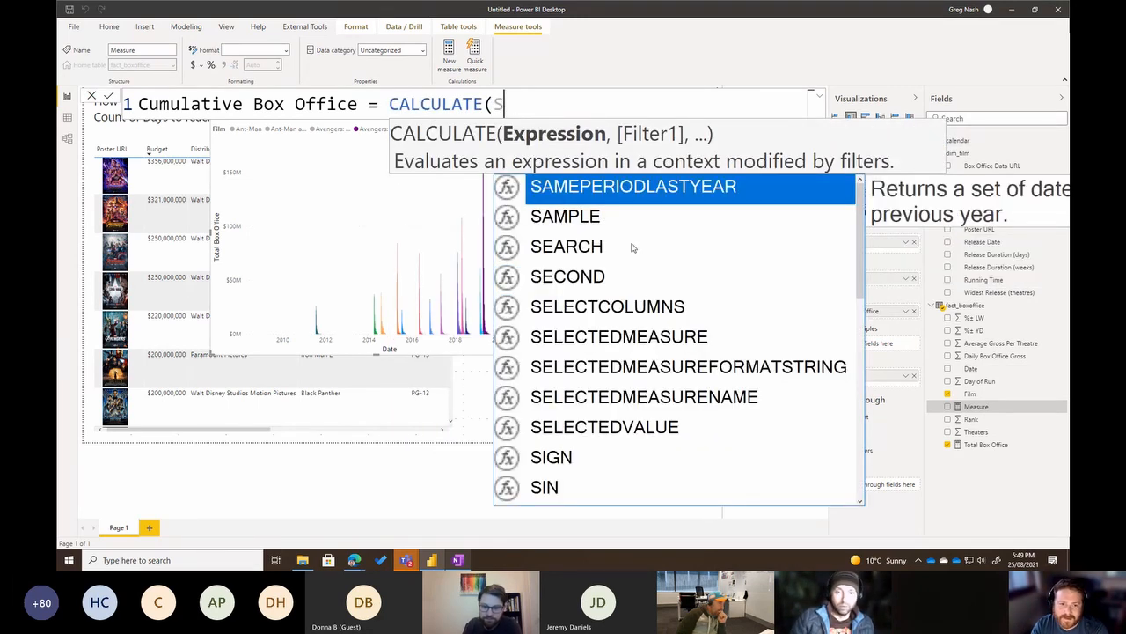
text(UM)
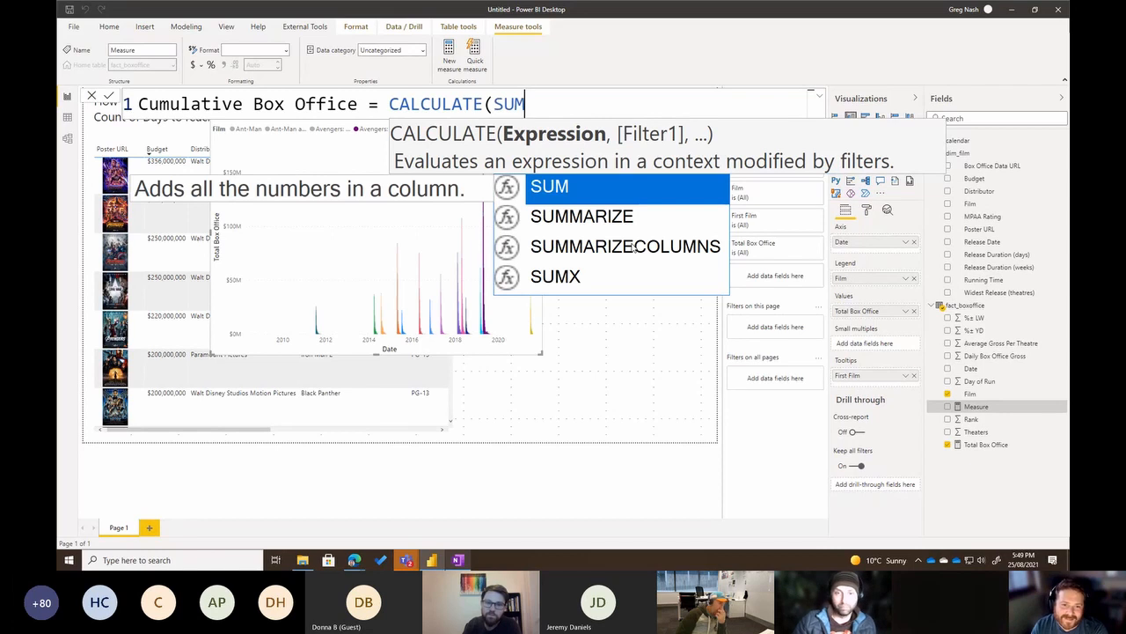
key(Down)
key(Down)
key(Up)
key(Up)
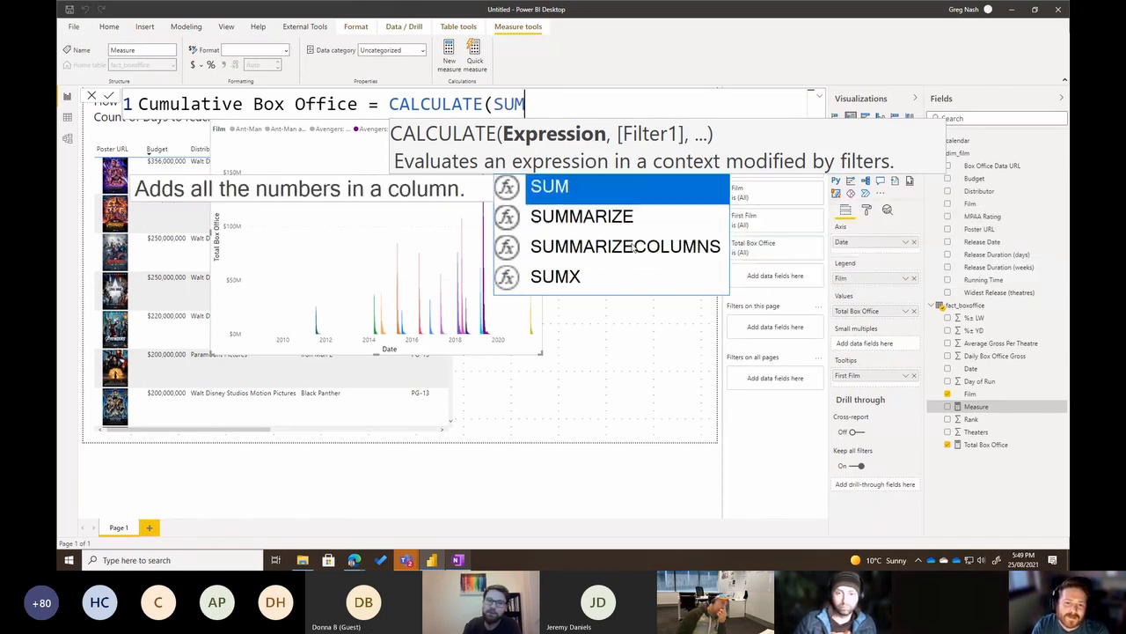
text((Gr)
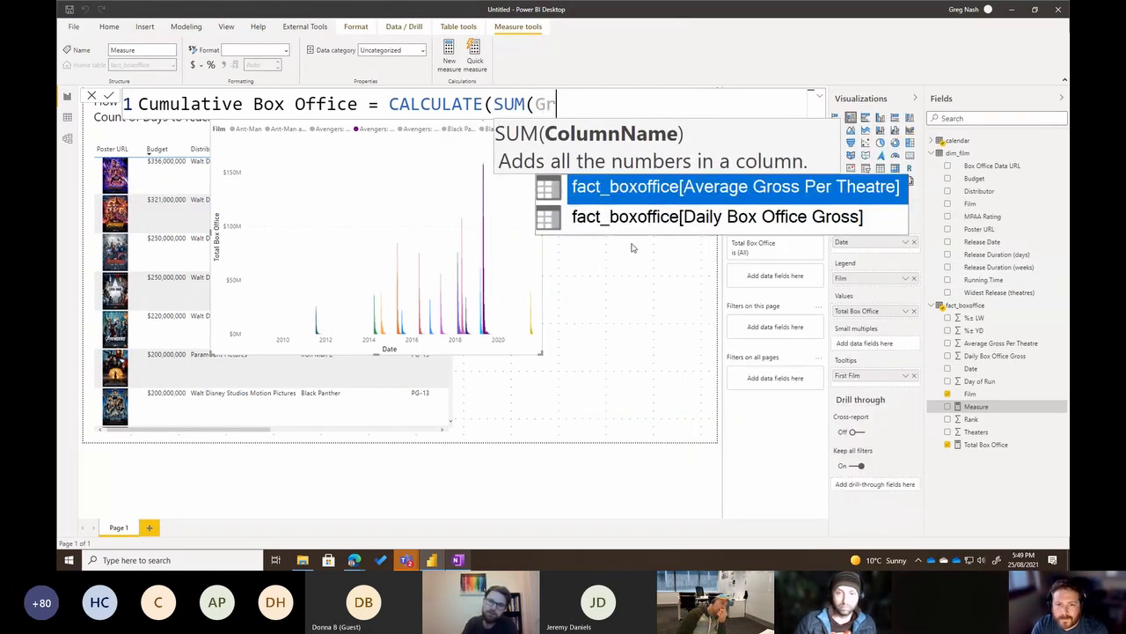
key(BackSpace)
key(BackSpace)
key(BackSpace)
key(BackSpace)
key(BackSpace)
key(BackSpace)
- Use the [Total Box Office] measure as the expression of the CALCULATE function
text(To)
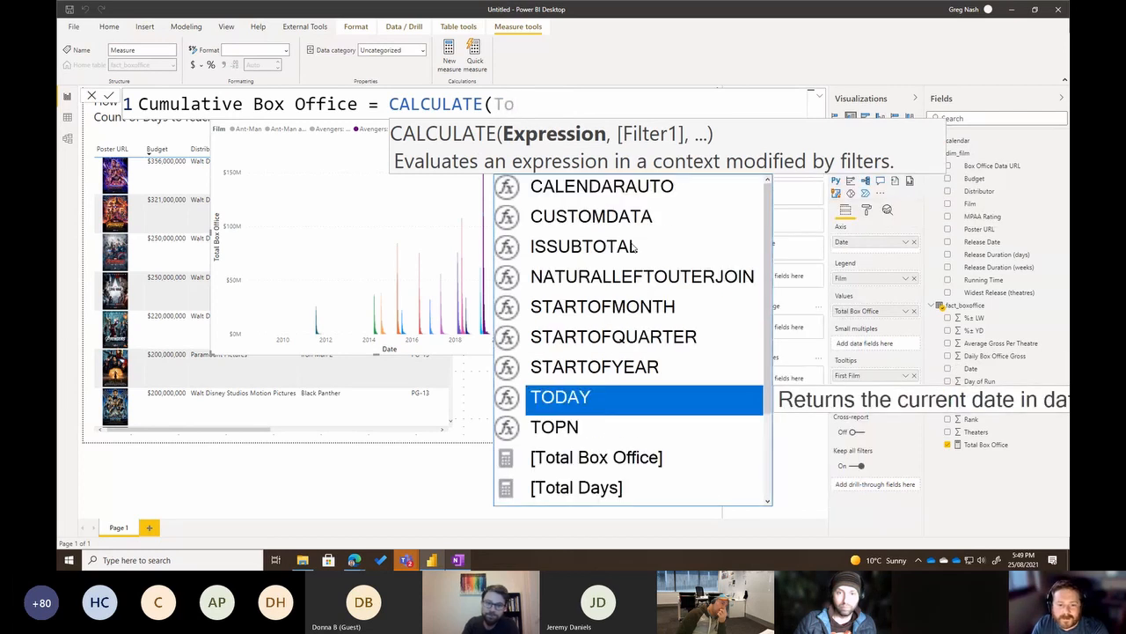
key(Down)
key(Down)
key(Tab)
text(,)
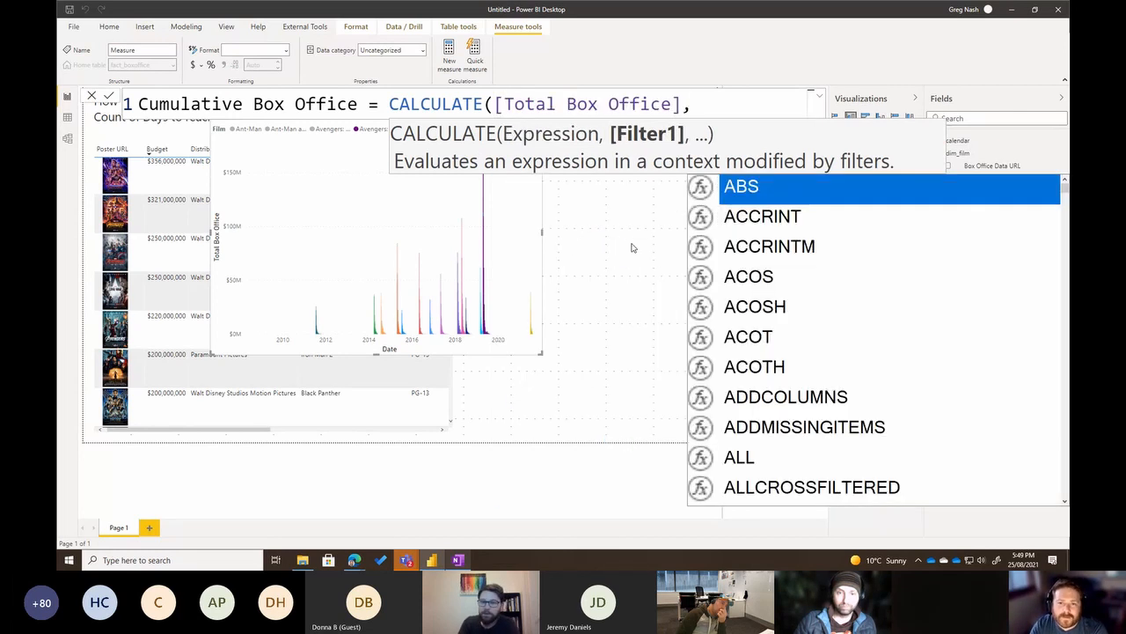
- Add a DATESBETWEEN filter to the CALCULATE formula with 'calendar'[Date] as its dates column
text(Date)
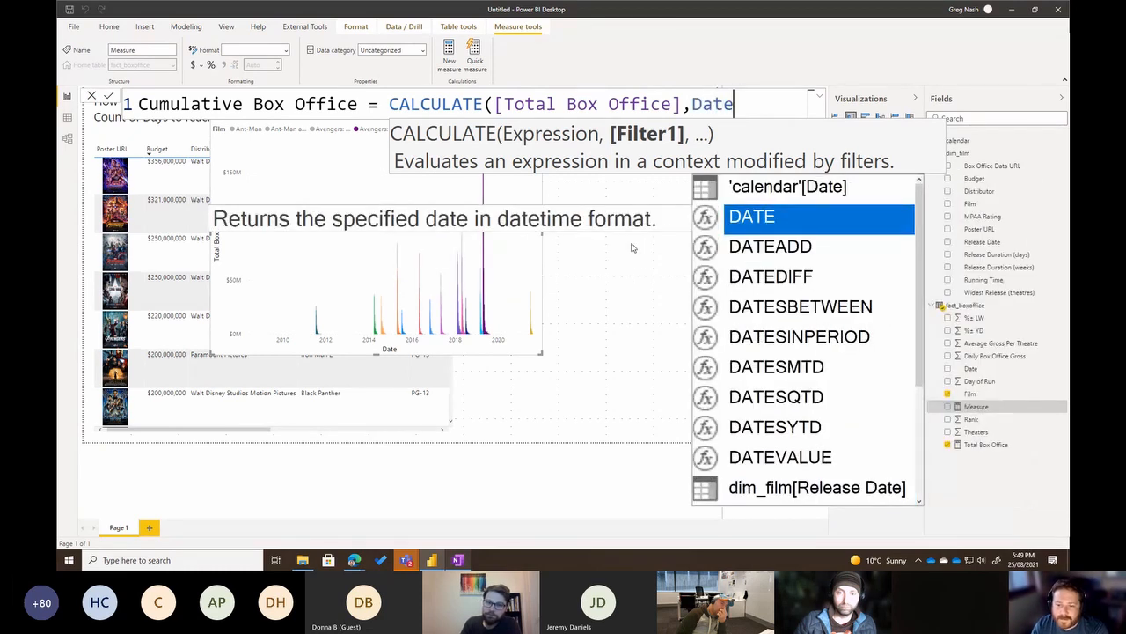
key(Down)
key(Down)
key(Down)
key(Down)
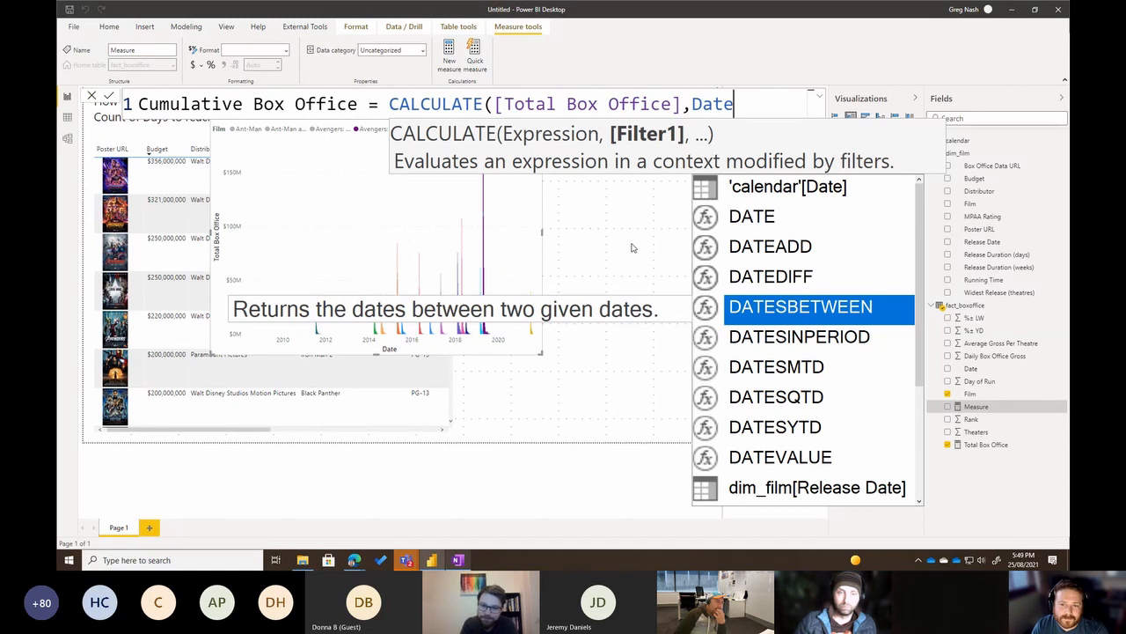
key(Tab)
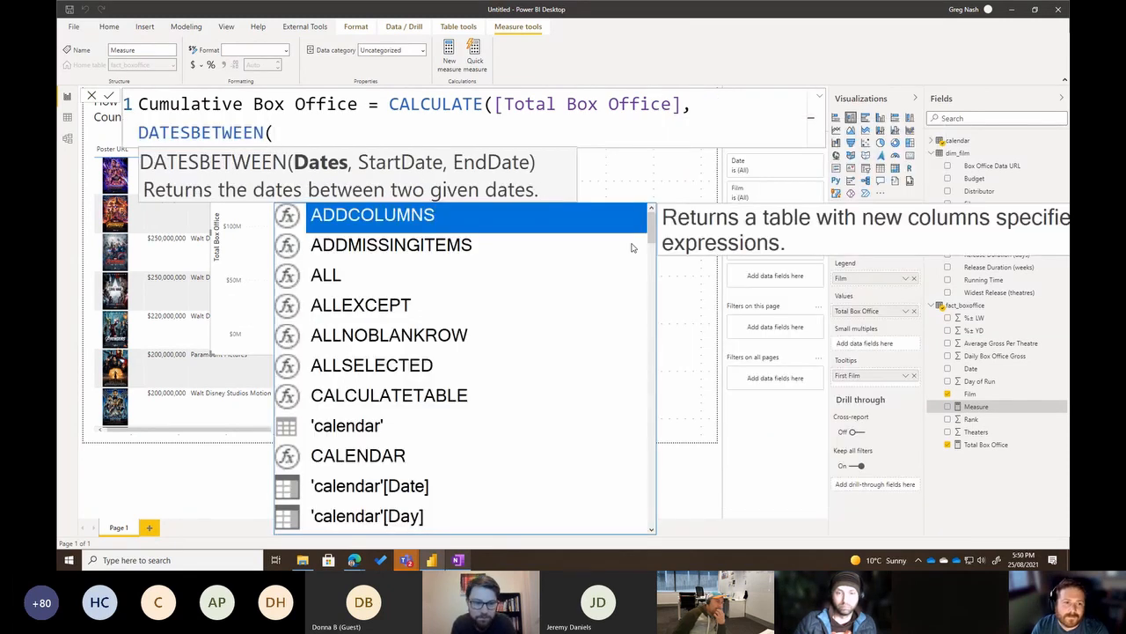
text(Cale)
key(Down)
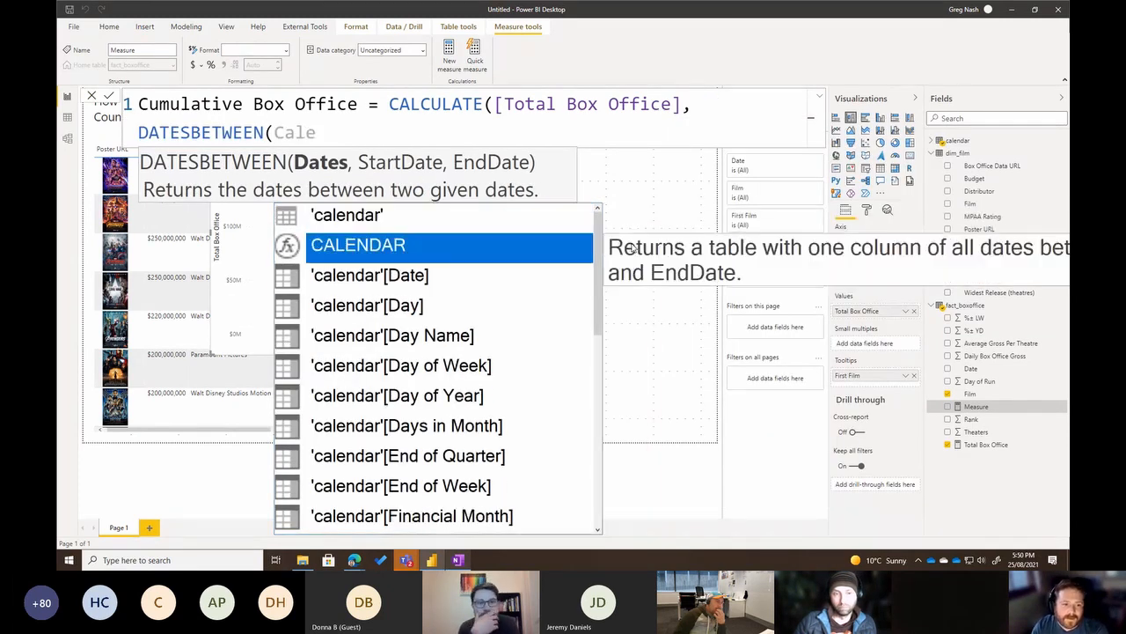
key(Down)
key(Tab)
text(,)
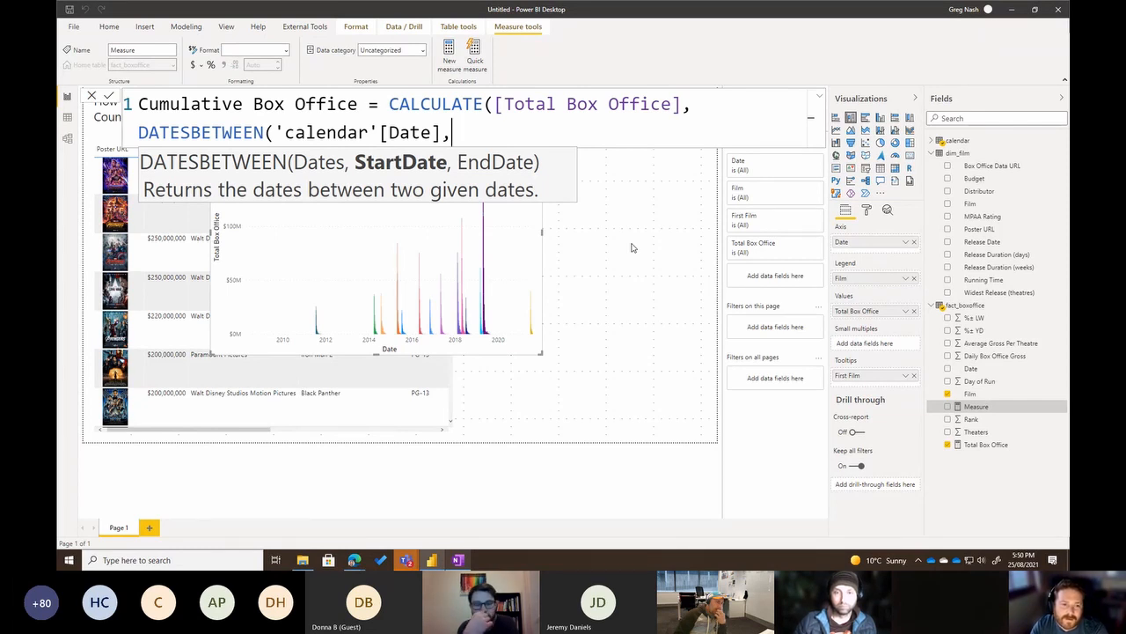
text(Min)
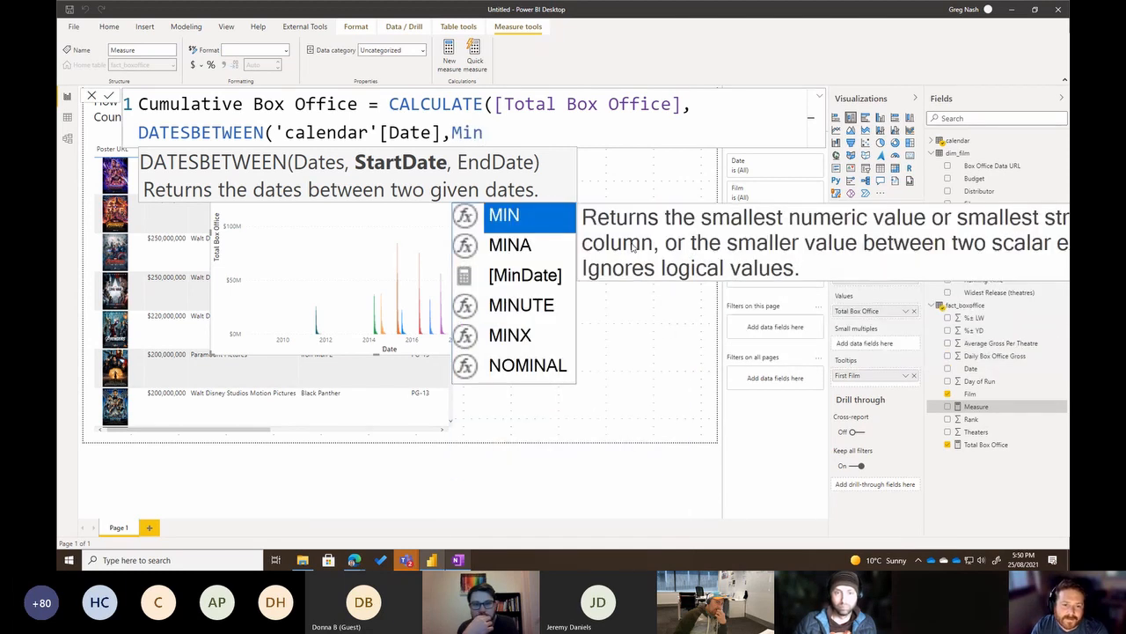
key(Down)
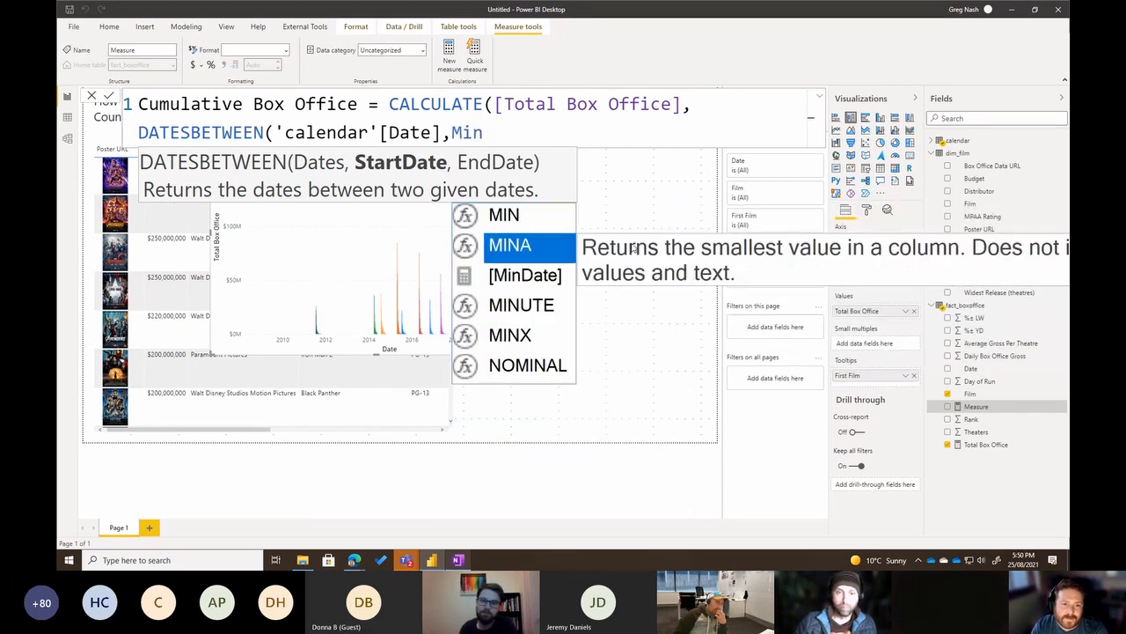
key(BackSpace)
key(BackSpace)
key(BackSpace)
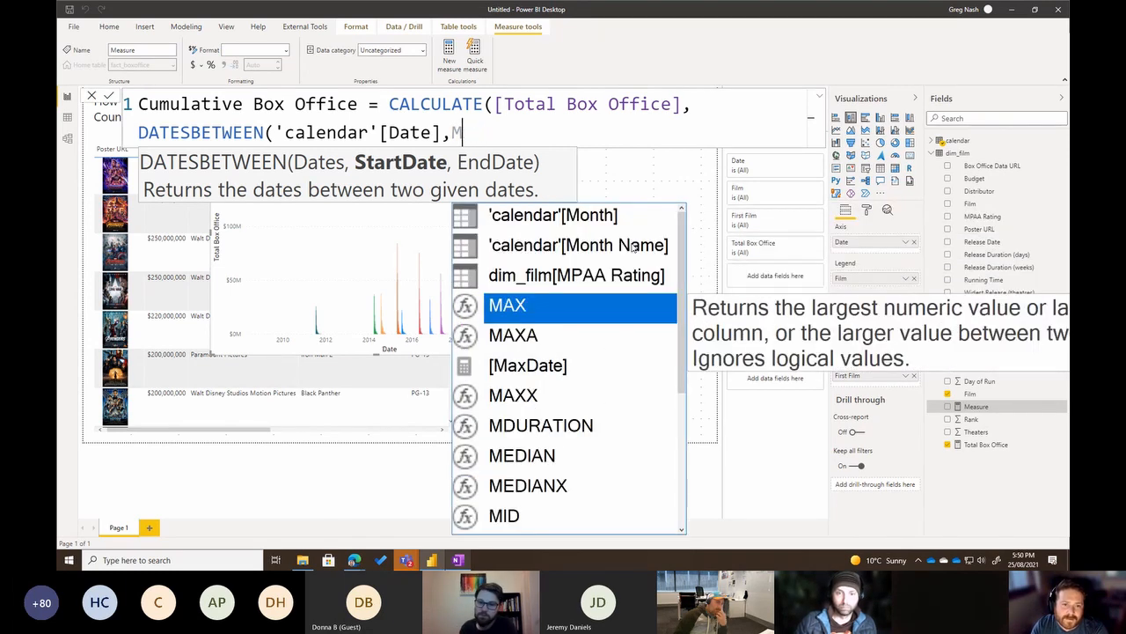
- Set the DATESBETWEEN start date to MIN('calendar'[Date])
text(MIN)
key(Escape)
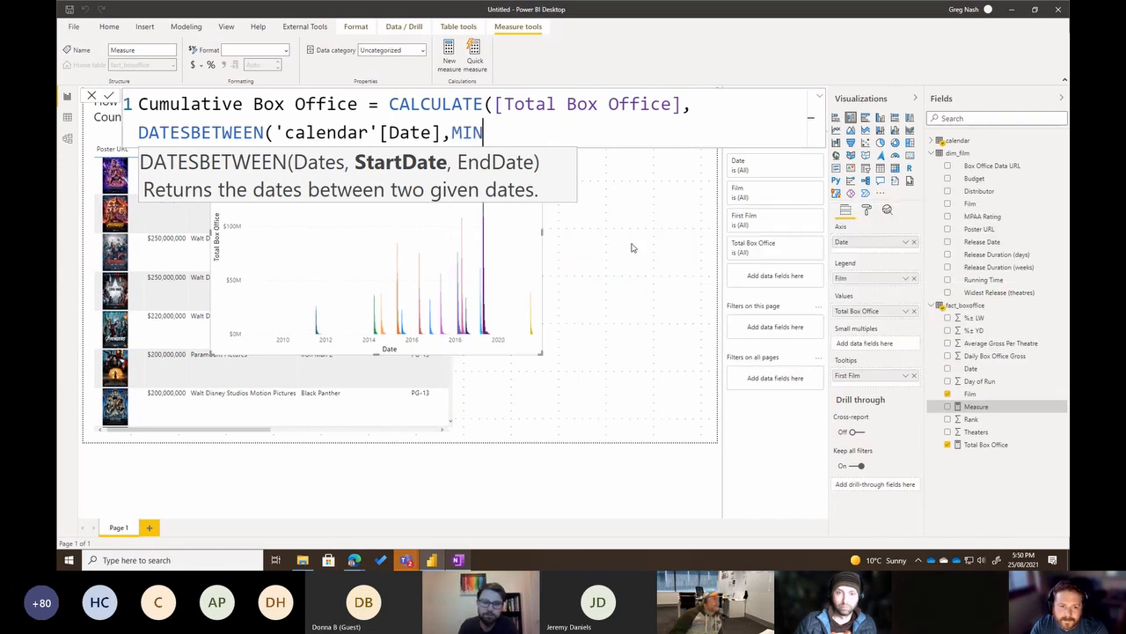
text((Ca)
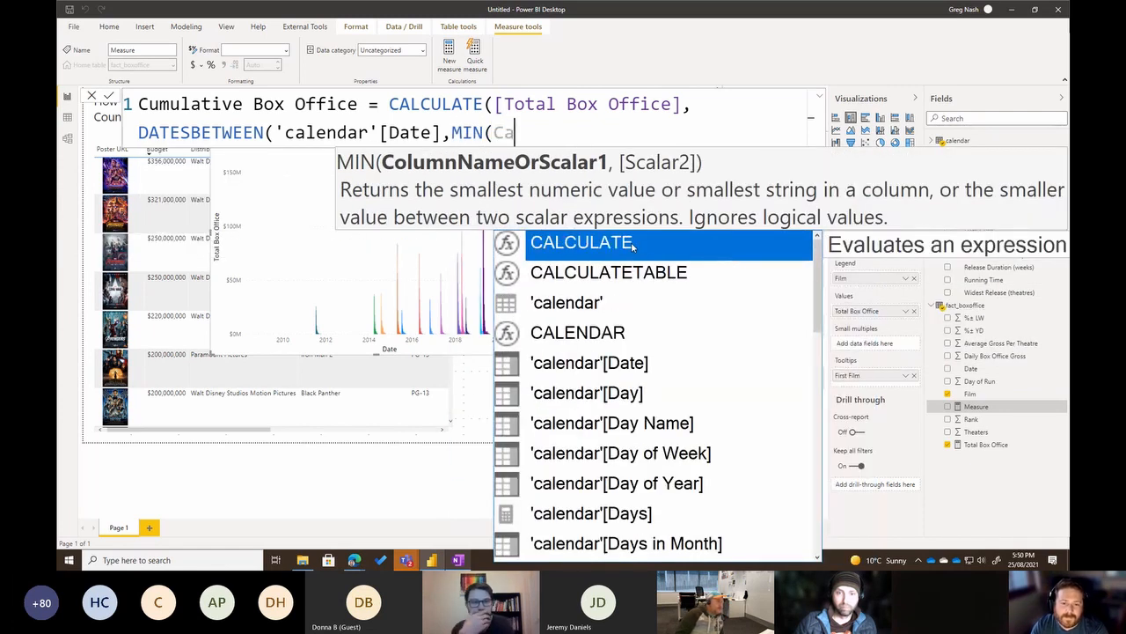
key(Down)
key(Down)
key(Down)
key(Down)
key(Tab)
text()),)
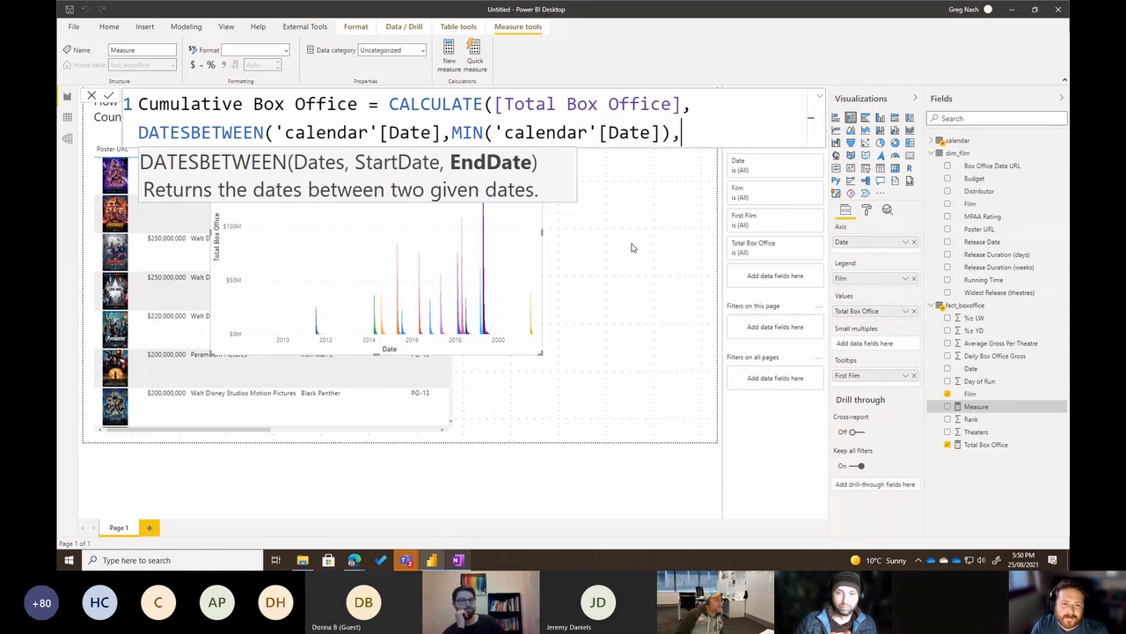
- Set the DATESBETWEEN end date to MAX('calendar'[Date]), close the formula's brackets and commit the measure
text(MAX)
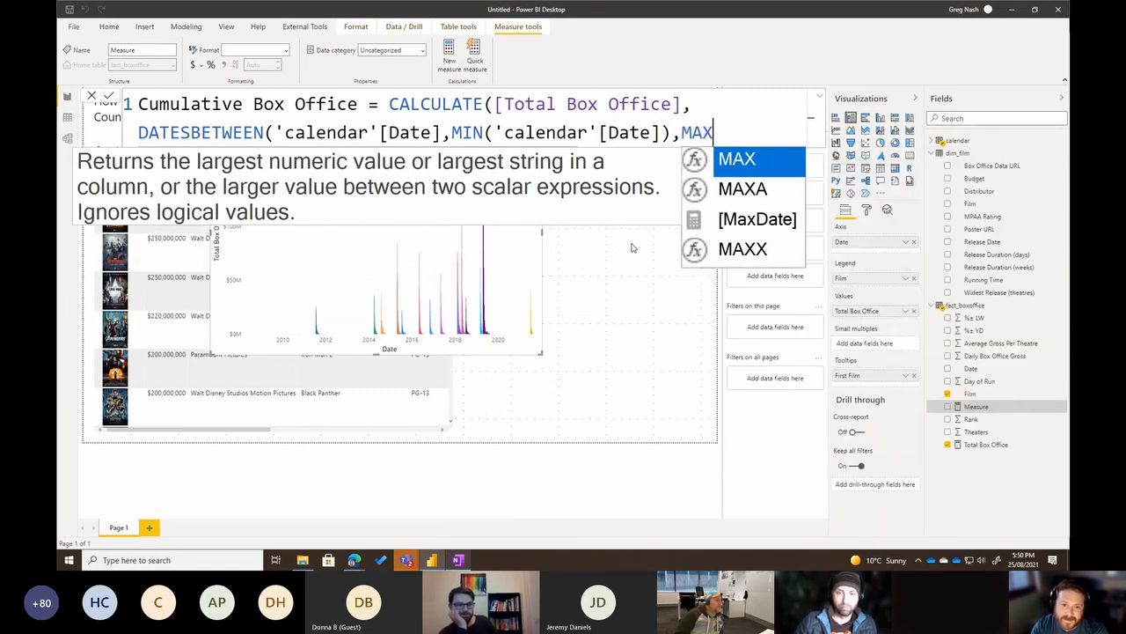
text((C)
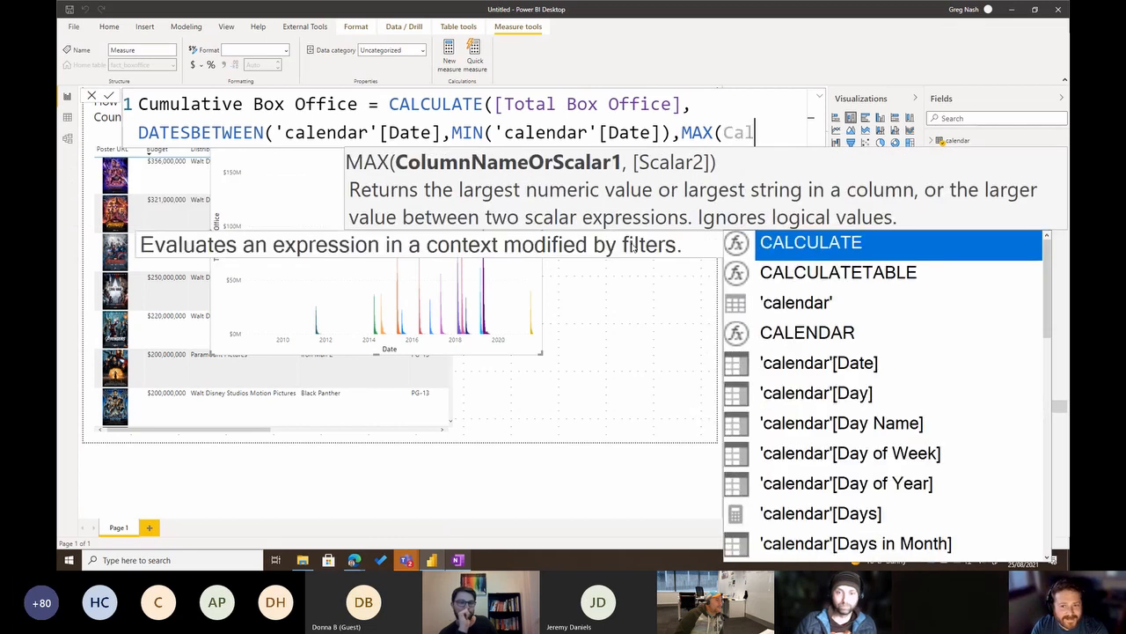
text(al)
key(Down)
key(Down)
key(Down)
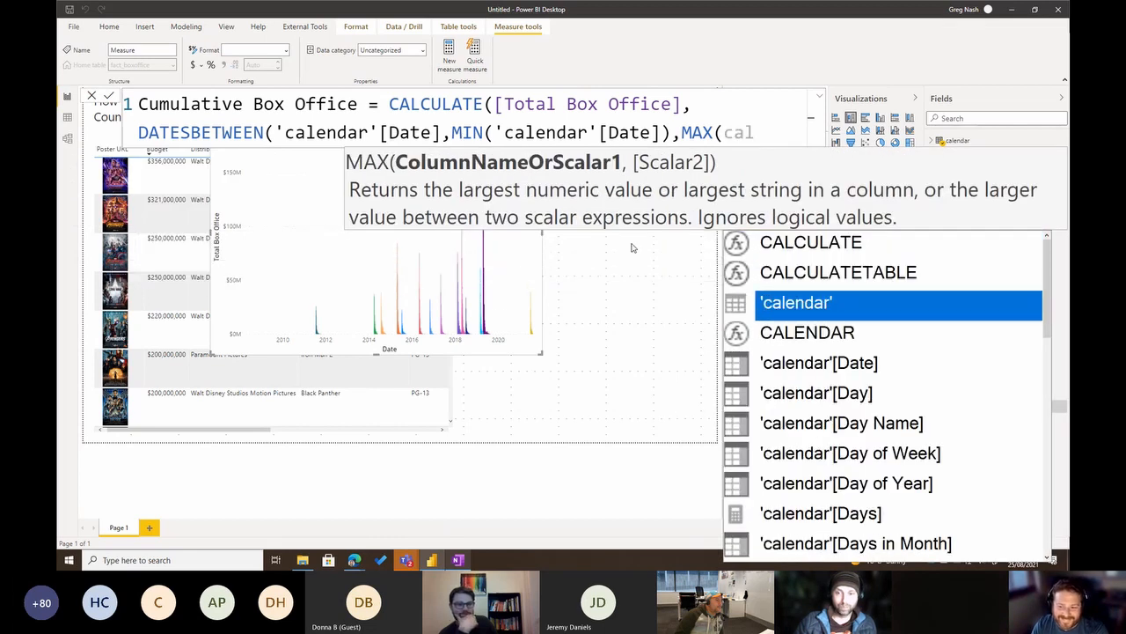
key(Down)
key(Tab)
text())
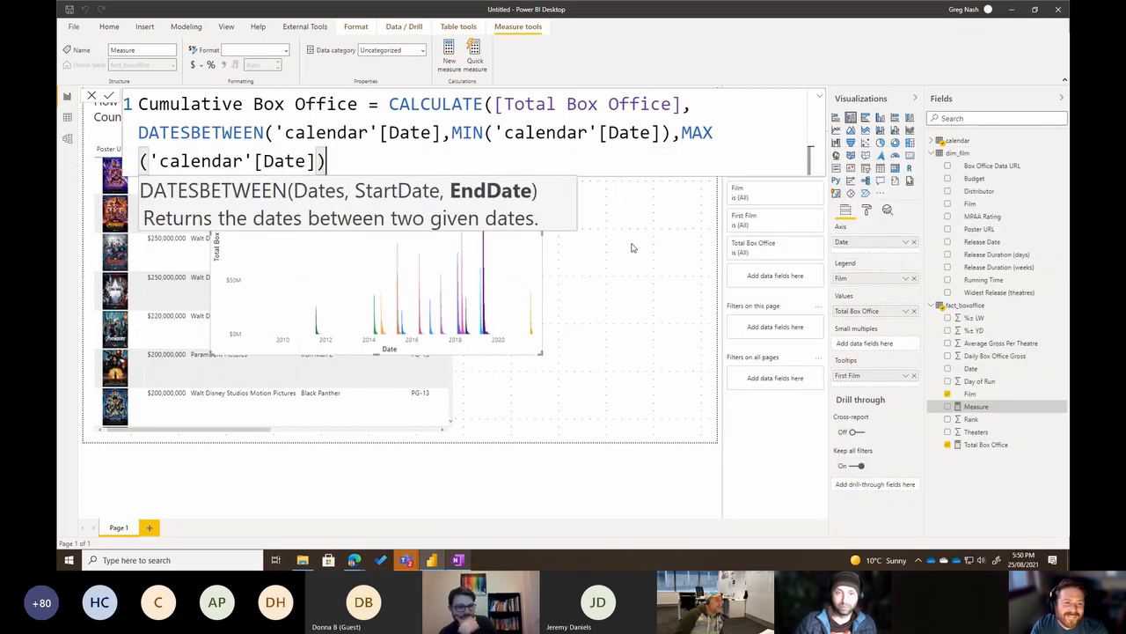
text())
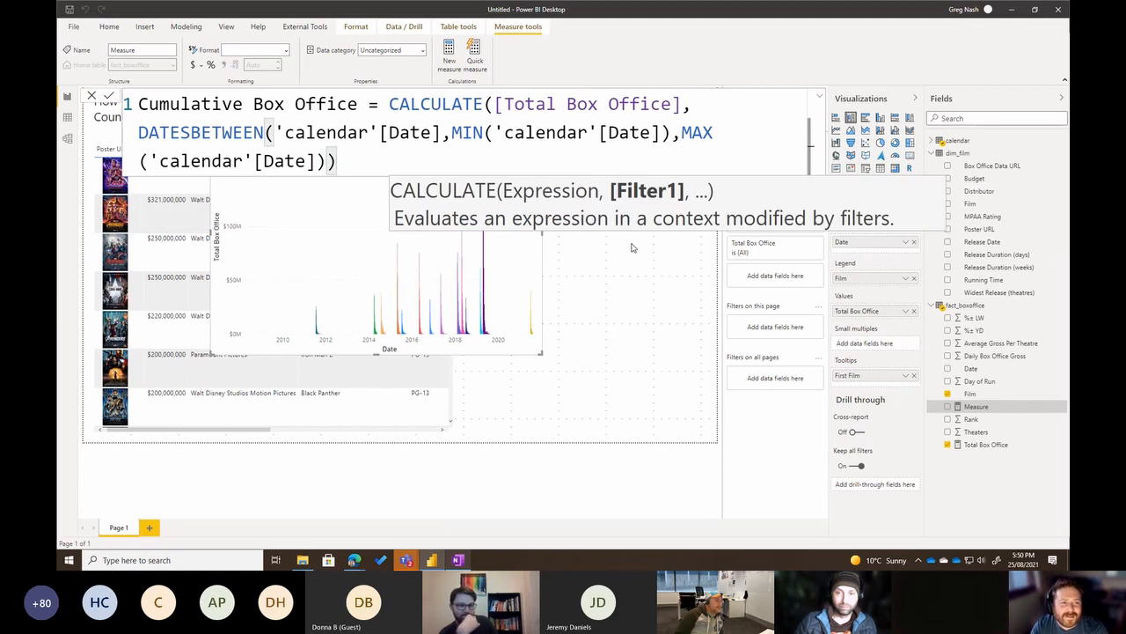
key(Return)
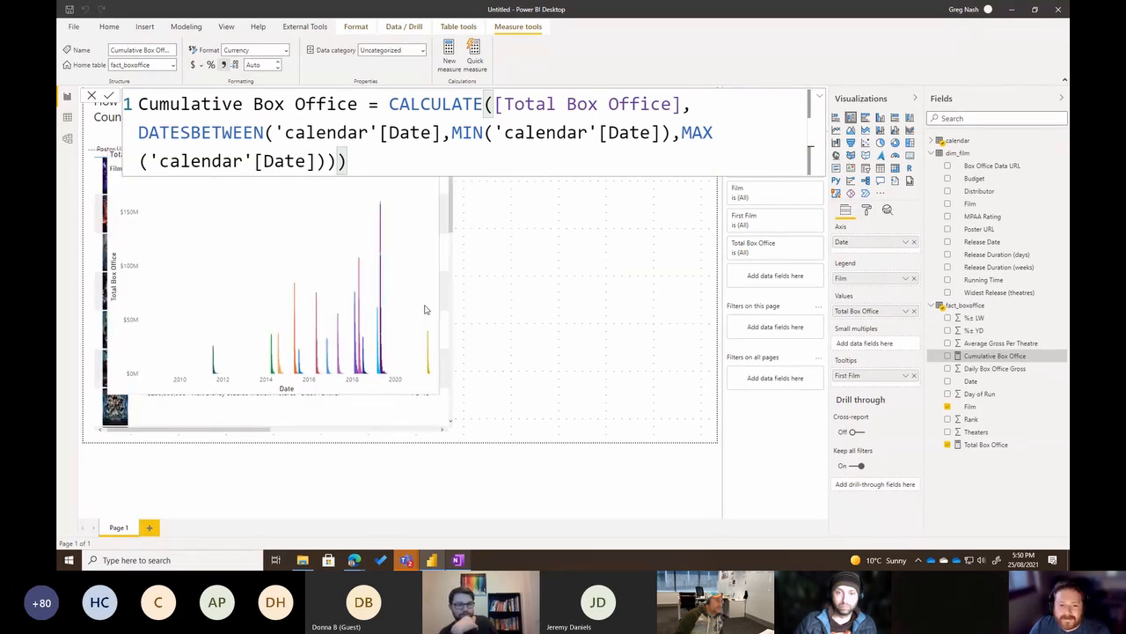
- Insert a line chart beside the box office chart, with calendar Date on the axis and Cumulative Box Office as values
click(620, 309)
click(837, 131)
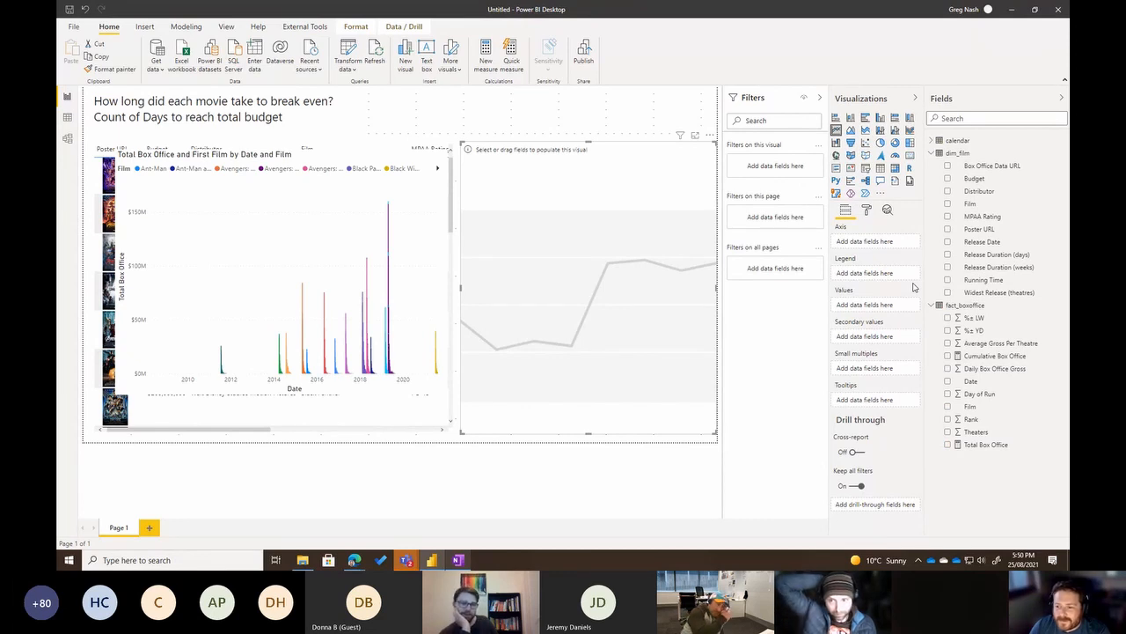
click(934, 140)
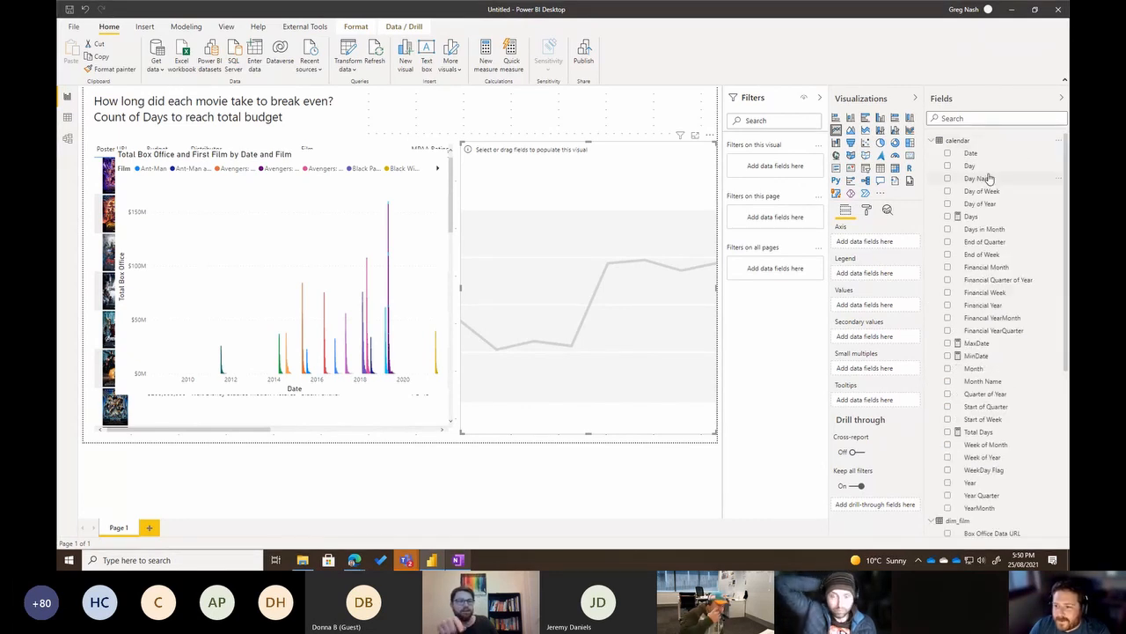
drag(971, 153, 871, 241)
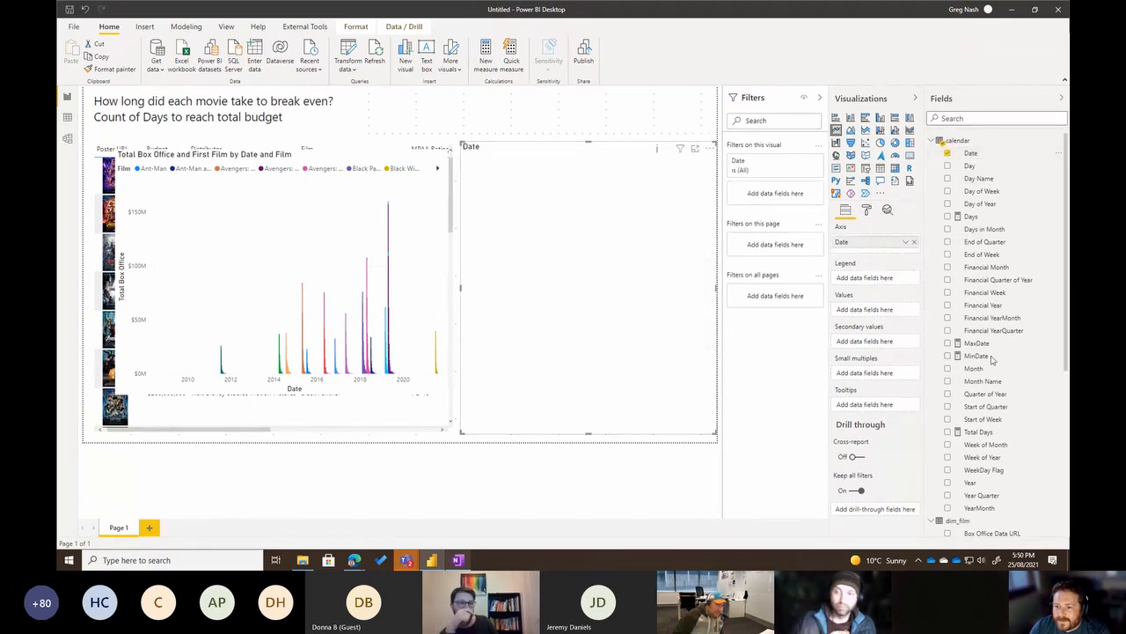
click(934, 139)
drag(994, 355, 633, 299)
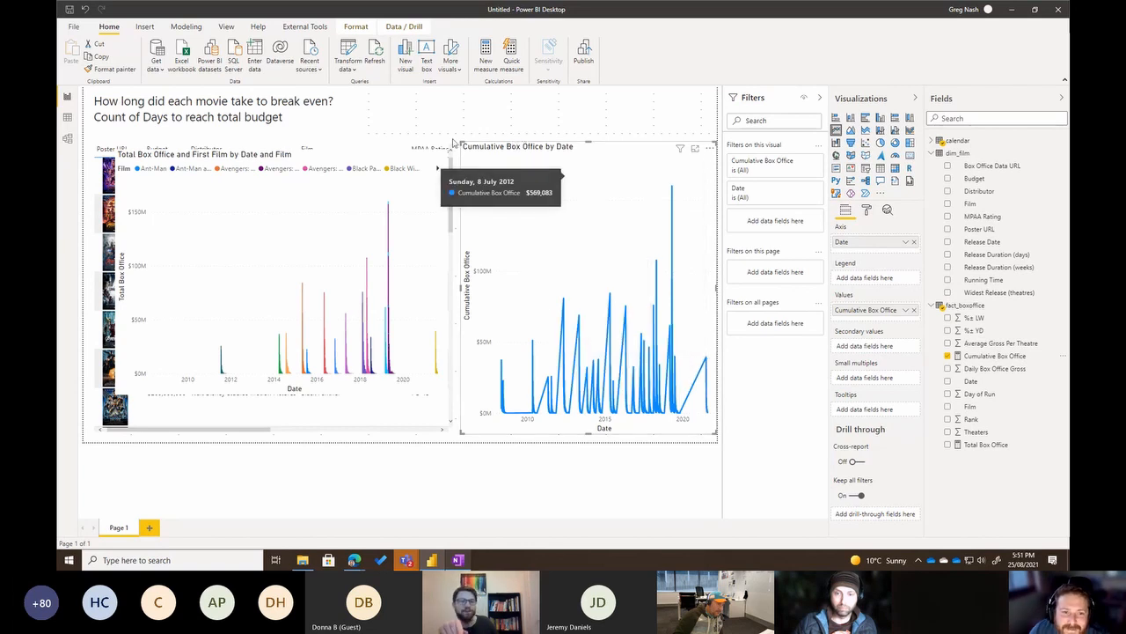
- Widen the Cumulative Box Office chart across nearly the full page and change it to a stacked column chart
drag(459, 142, 103, 164)
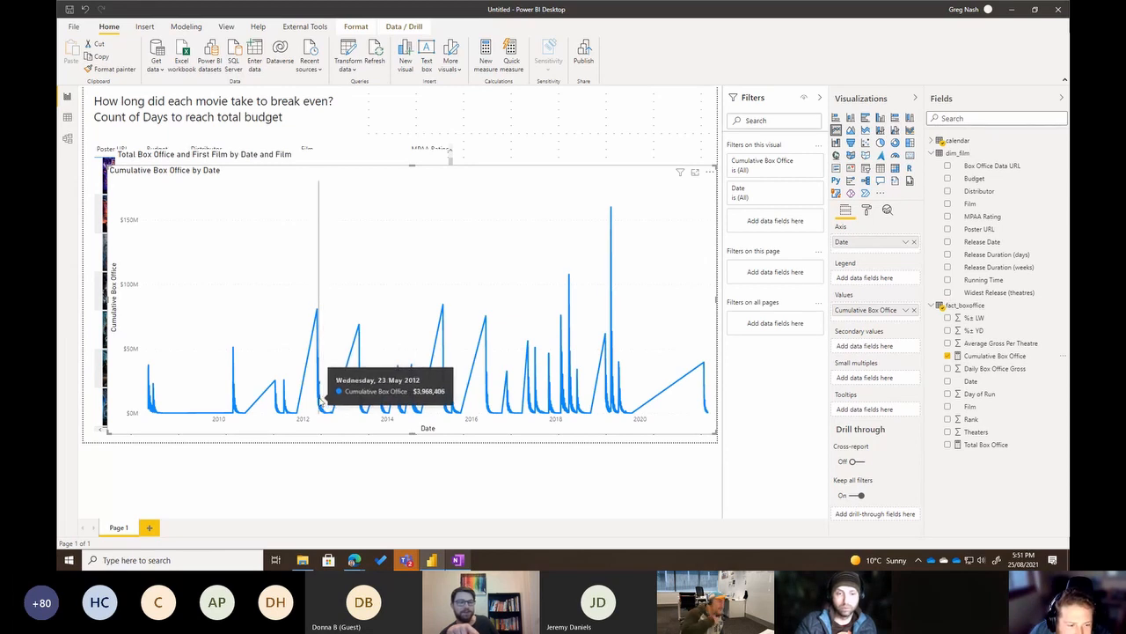
click(850, 118)
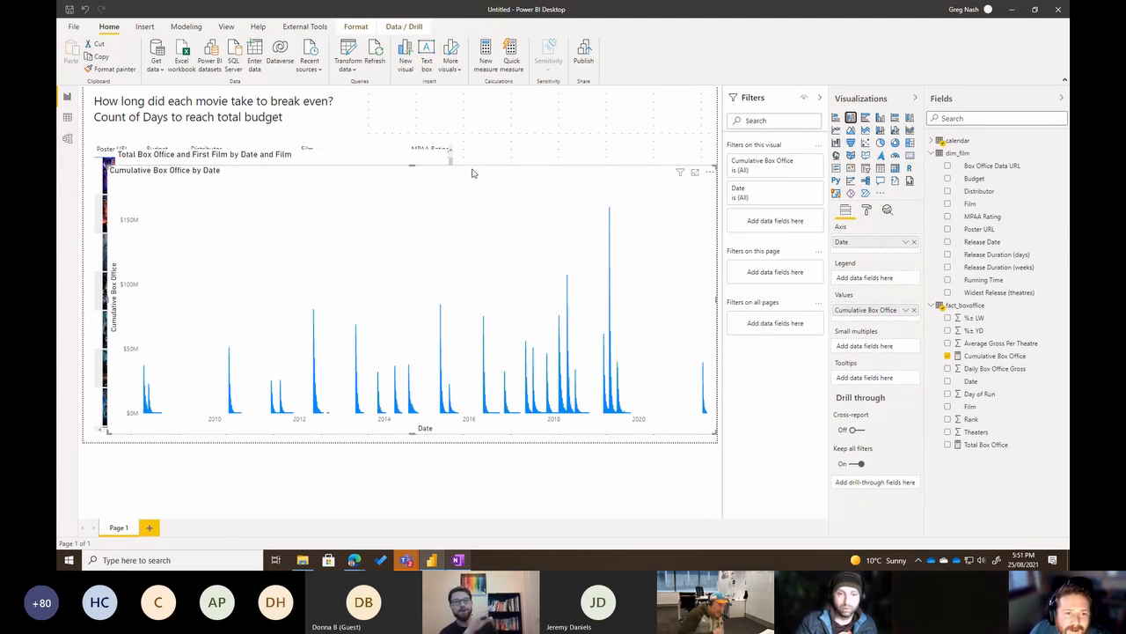
- Narrow the Cumulative Box Office chart so it sits beside the Total Box Office chart, and open the Cumulative Box Office measure's formula
drag(108, 176, 418, 181)
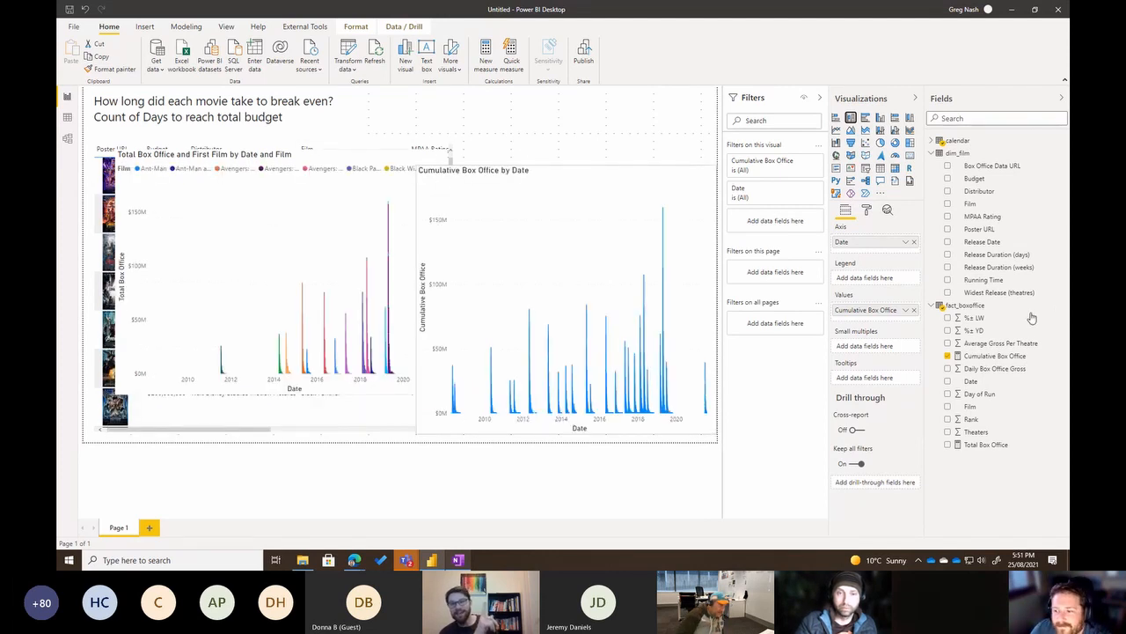
click(979, 356)
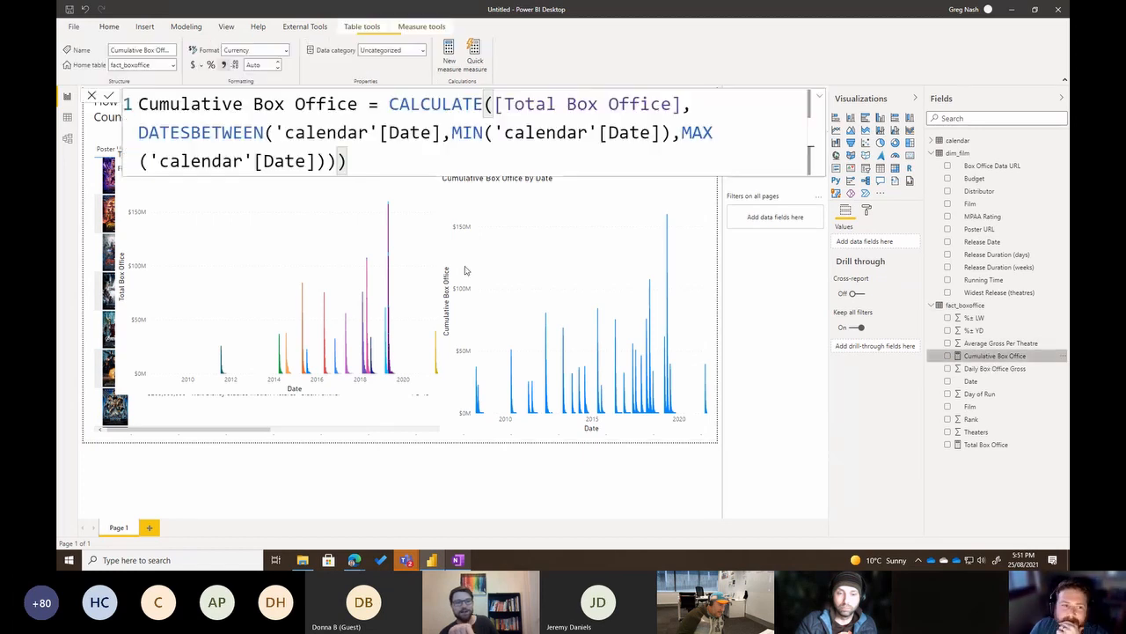
- Try to declare a CurrentDate variable in front of CALCULATE in the Cumulative Box Office formula
click(425, 104)
text(VAR)
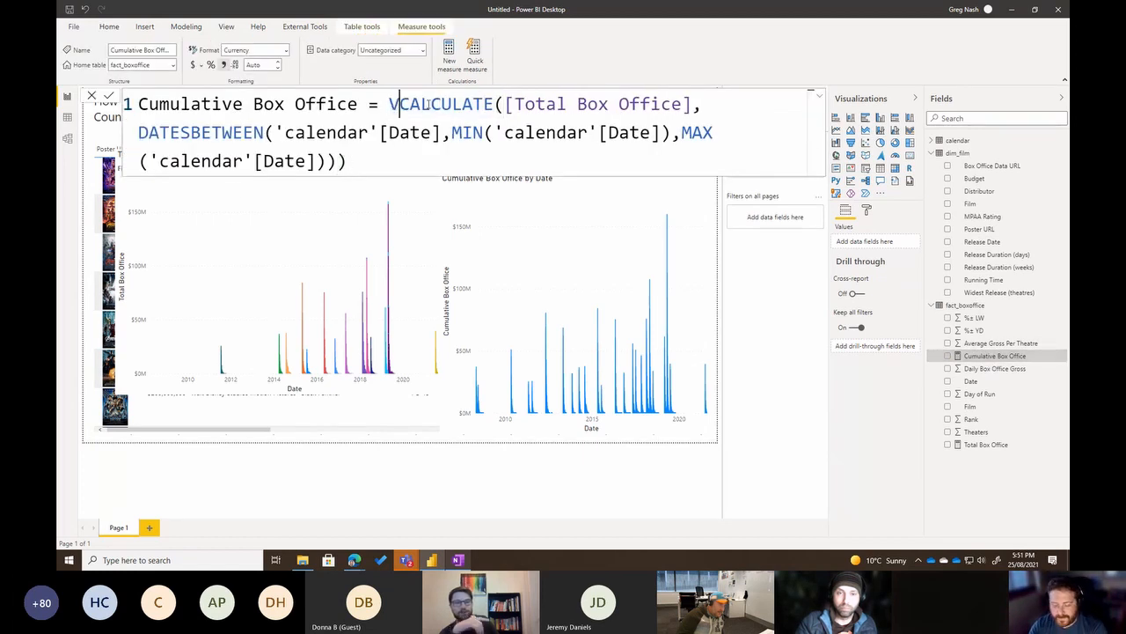
text( Curre)
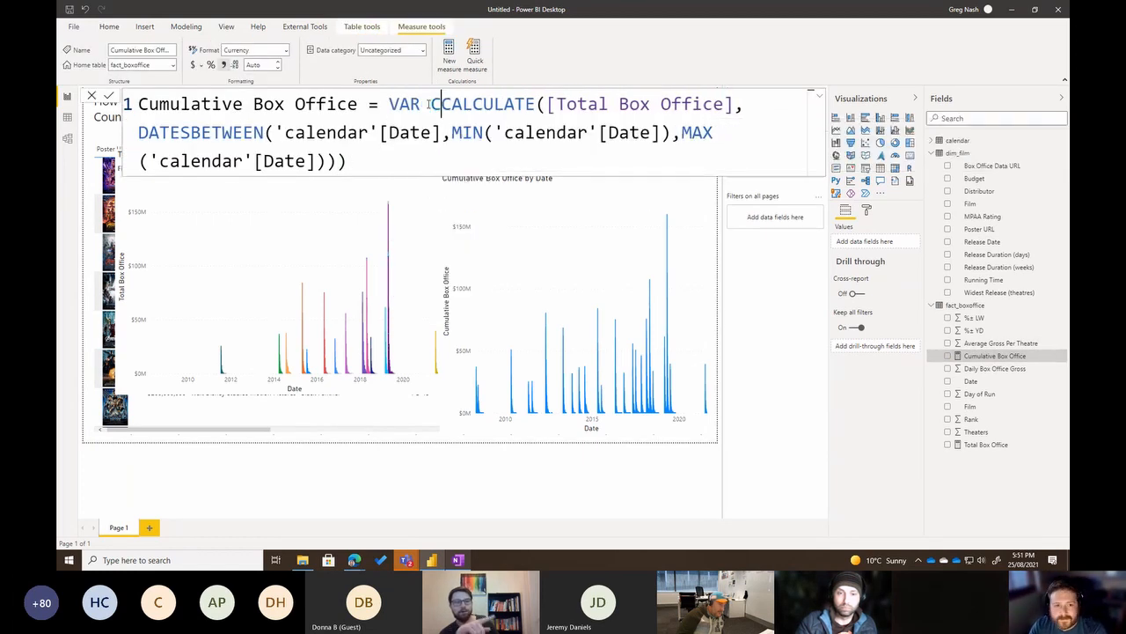
text(nt)
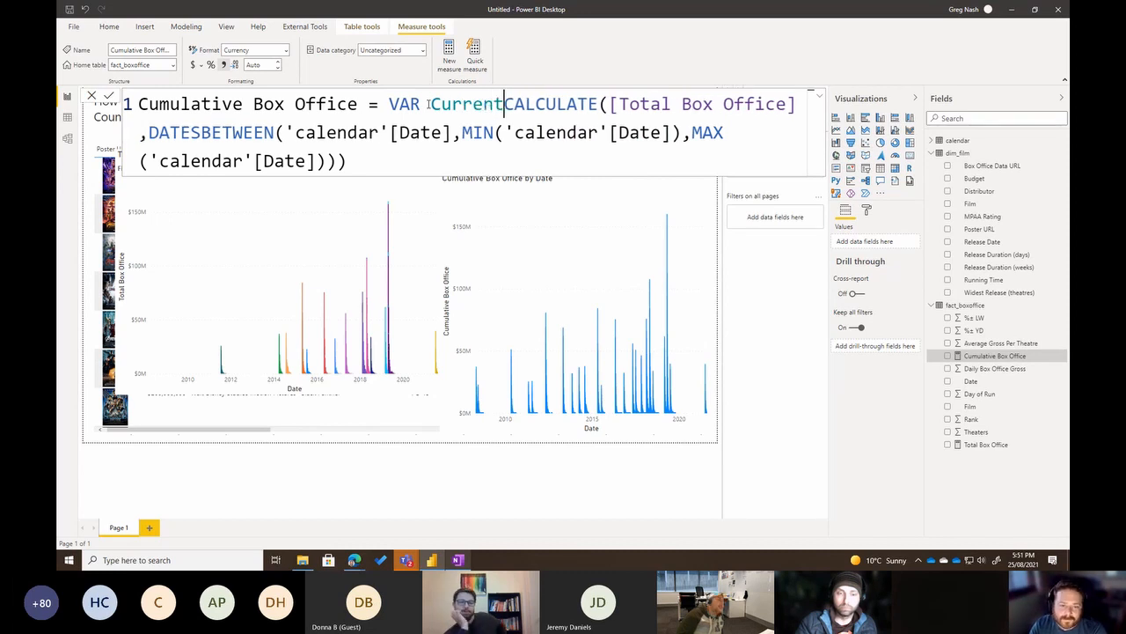
text(Date = )
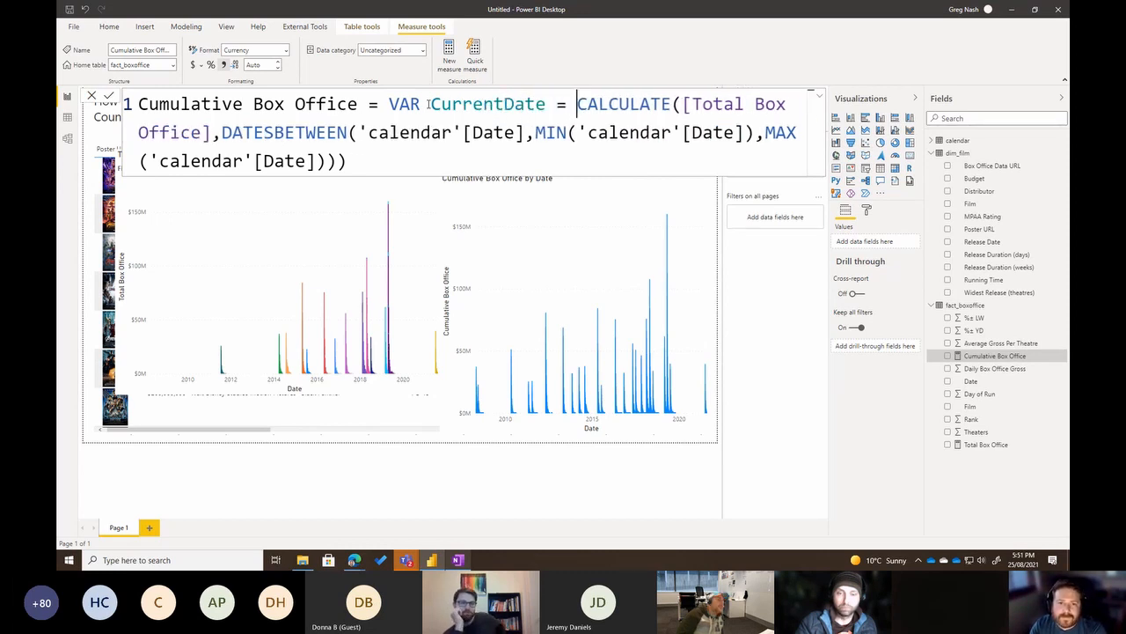
text(Min)
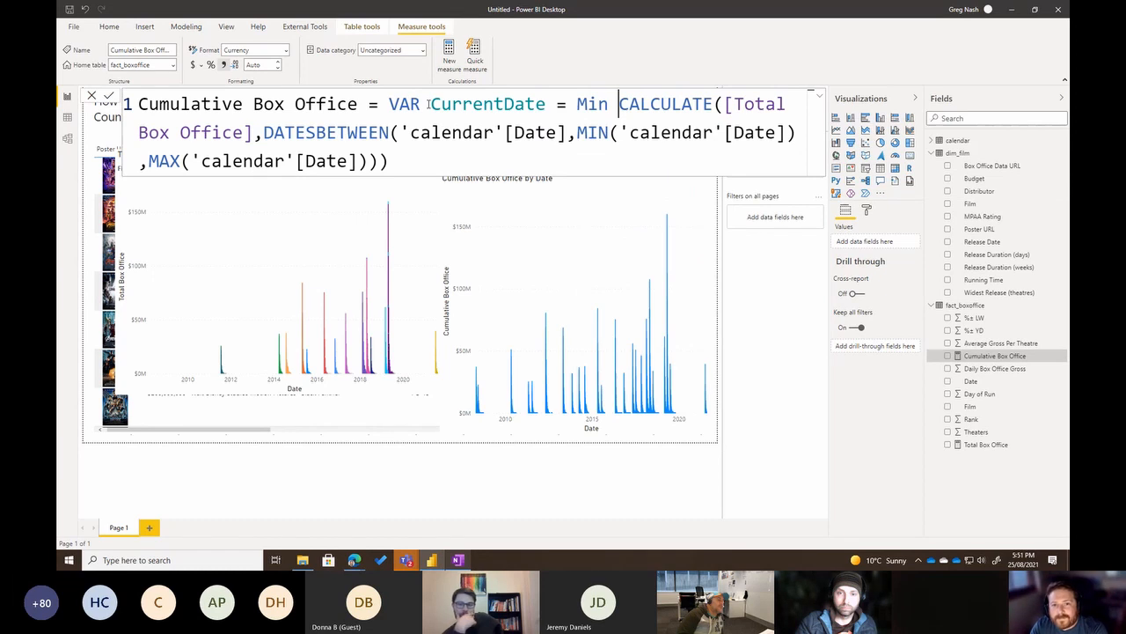
key(BackSpace)
key(BackSpace)
key(BackSpace)
key(BackSpace)
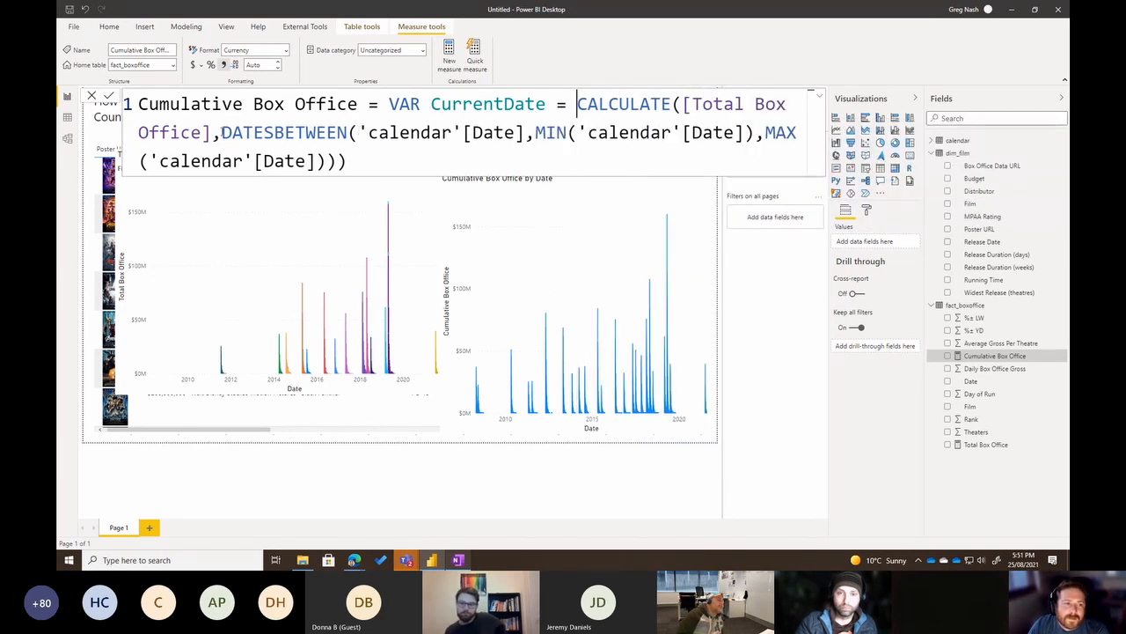
- Add ALL('calendar') as a filter argument of CALCULATE, ahead of DATESBETWEEN
click(221, 132)
text(ALL(Ca)
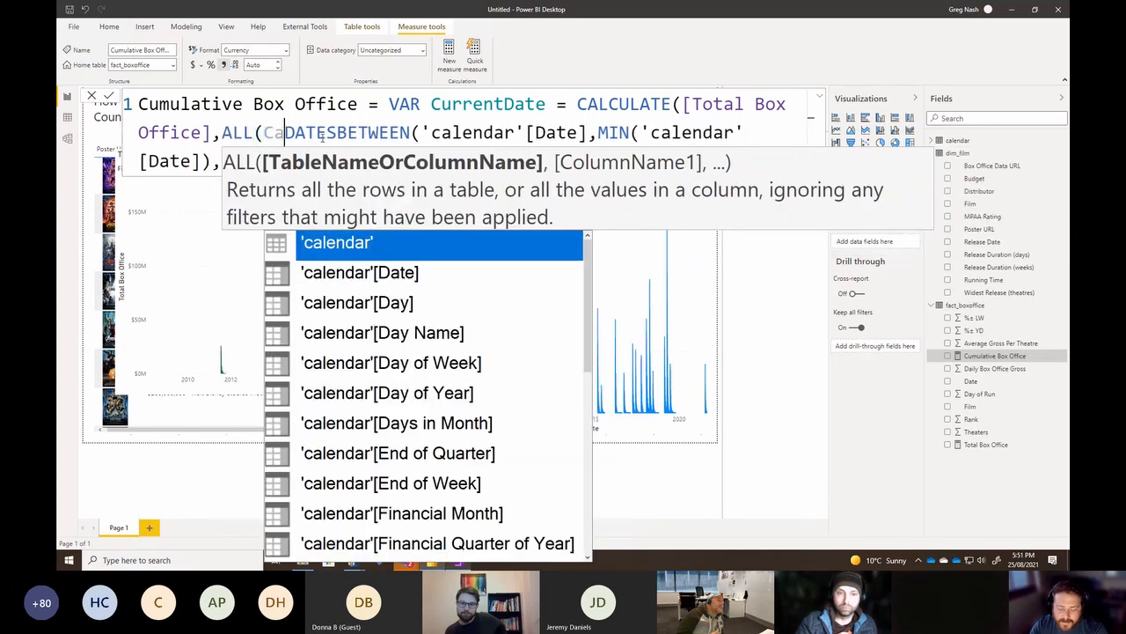
text(lenda)
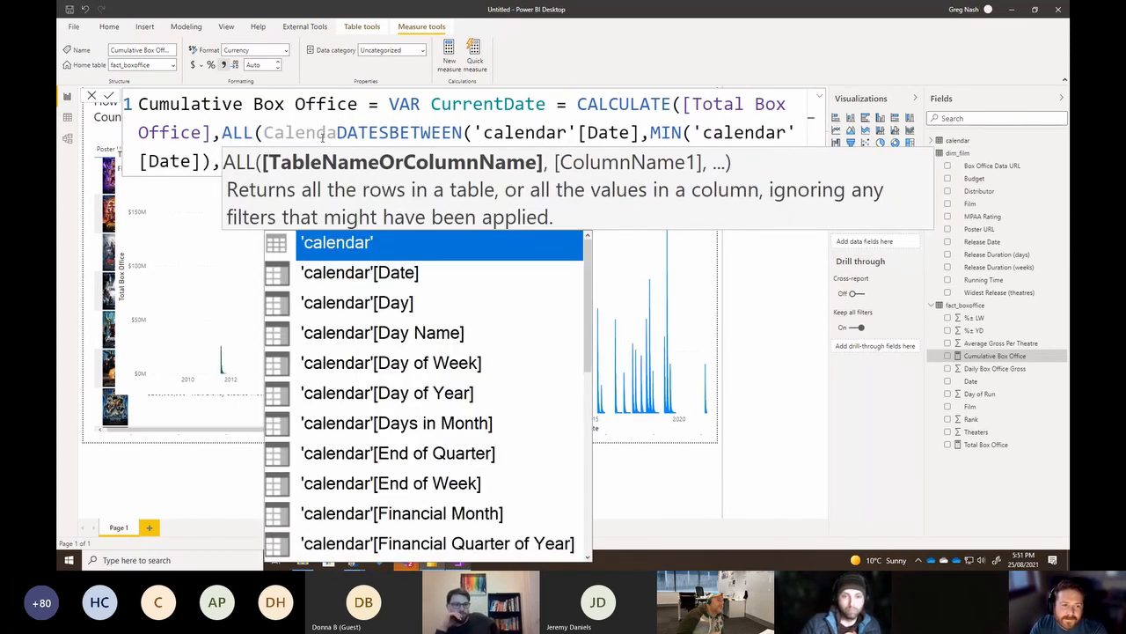
key(Tab)
text(),)
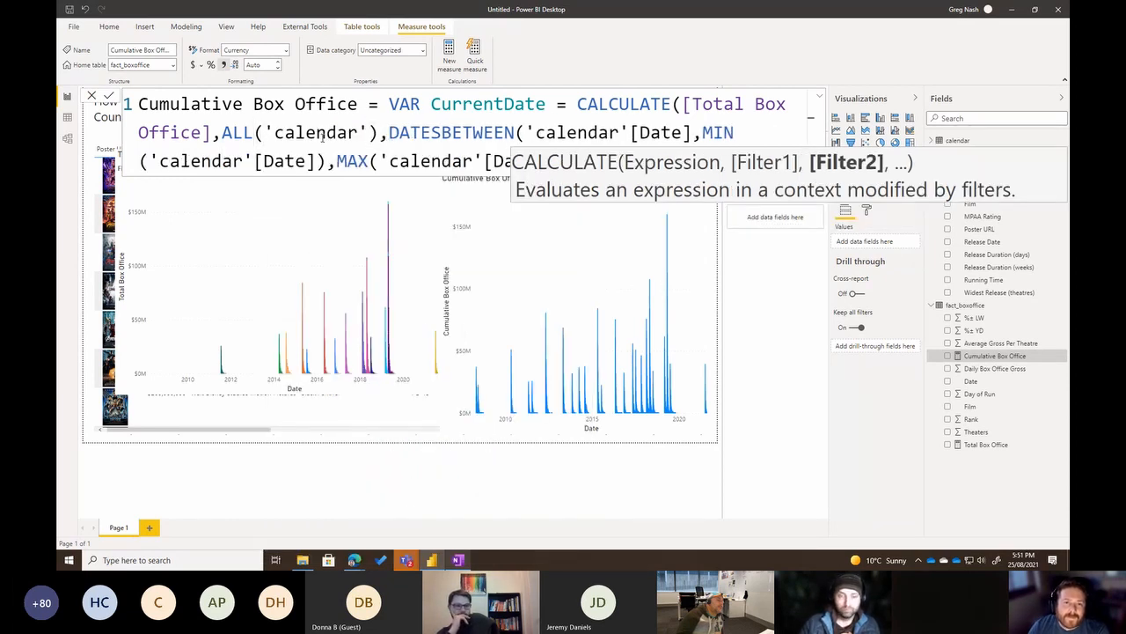
- Remove the VAR CurrentDate declaration from the formula and commit the Cumulative Box Office measure
click(567, 104)
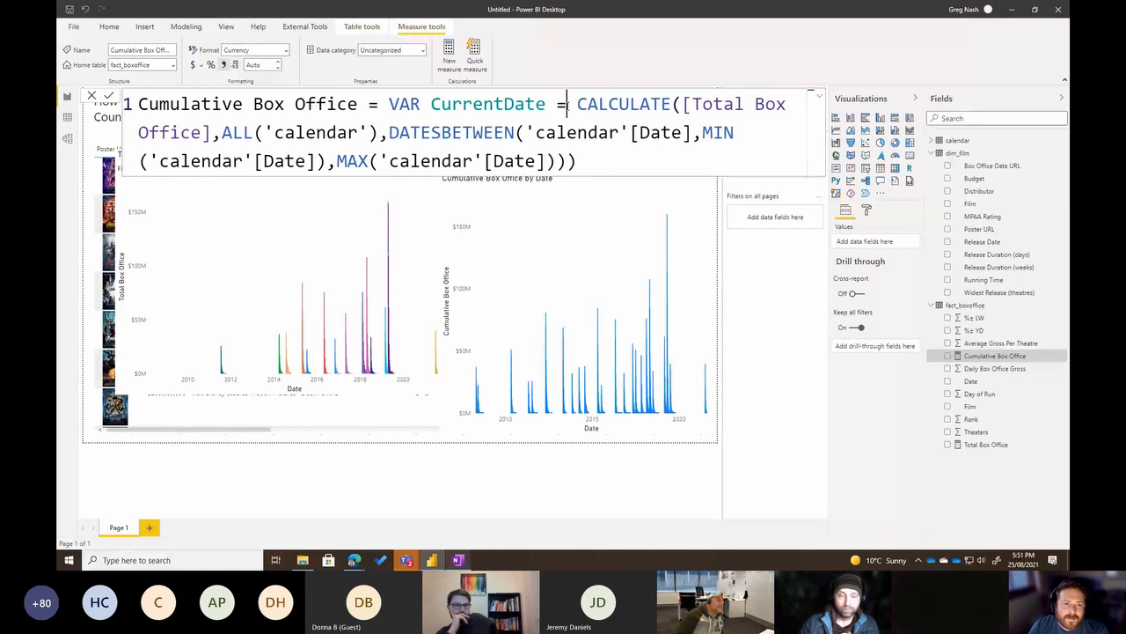
drag(568, 103, 389, 104)
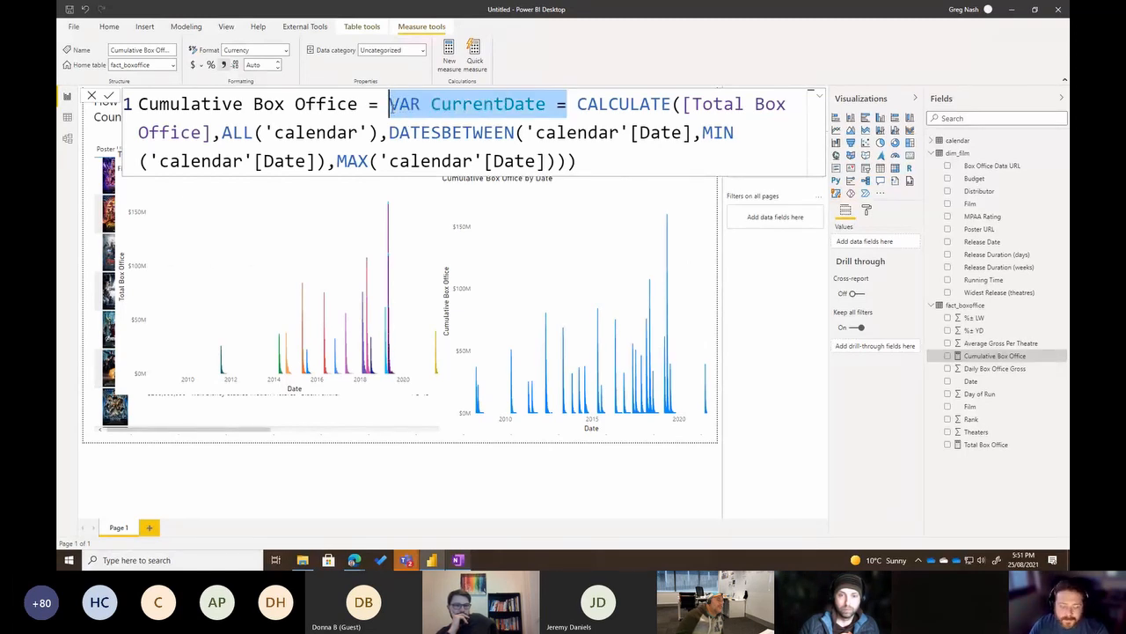
key(BackSpace)
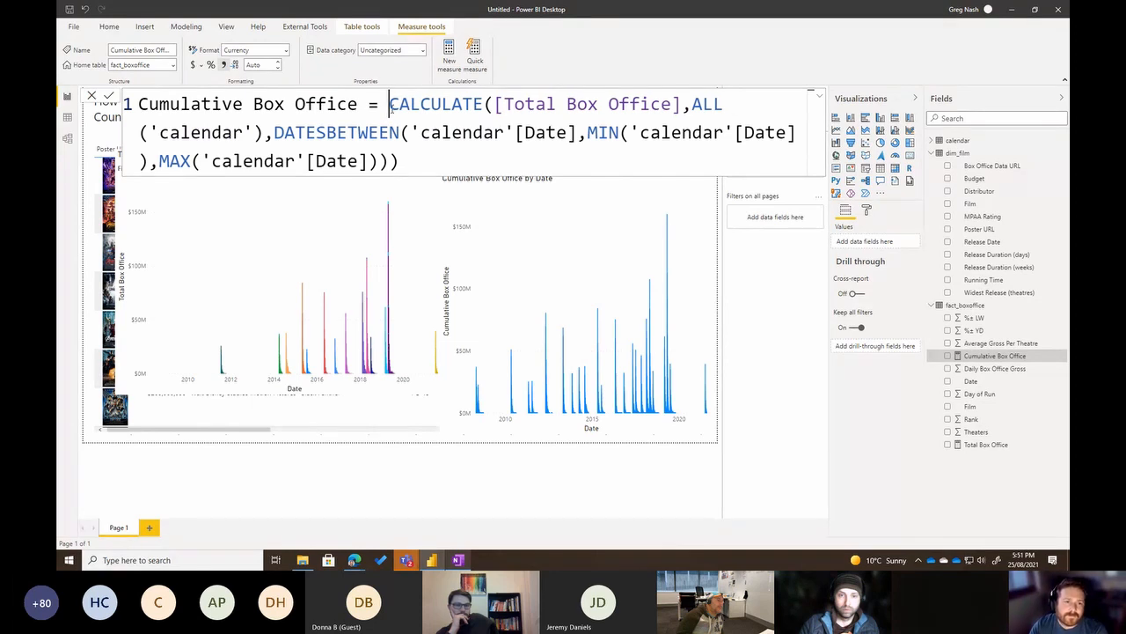
key(Down)
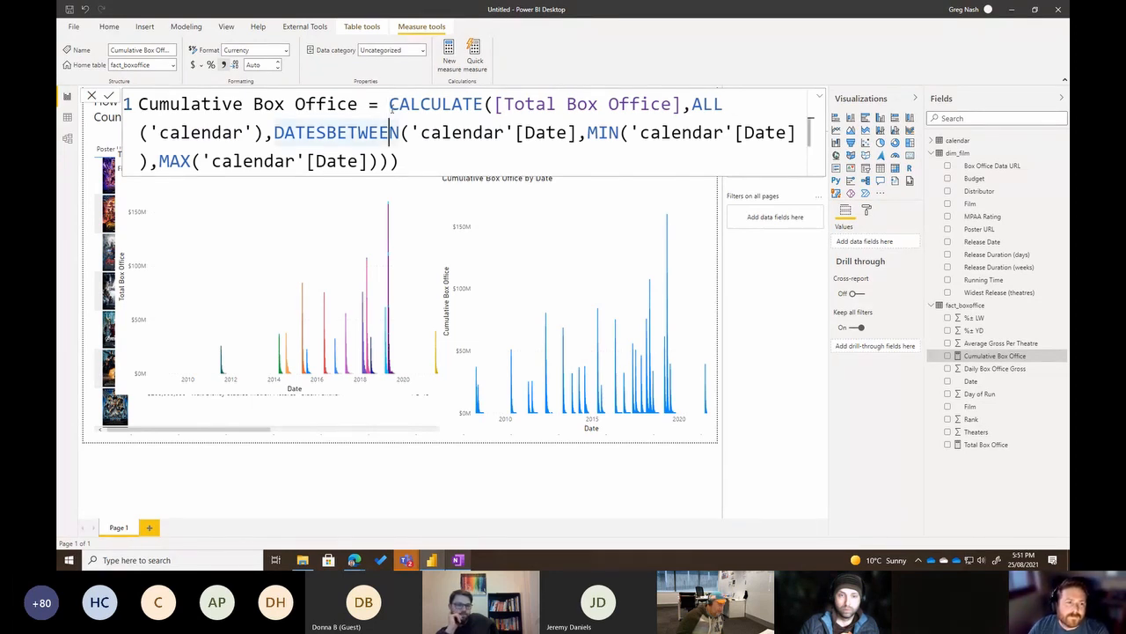
key(Down)
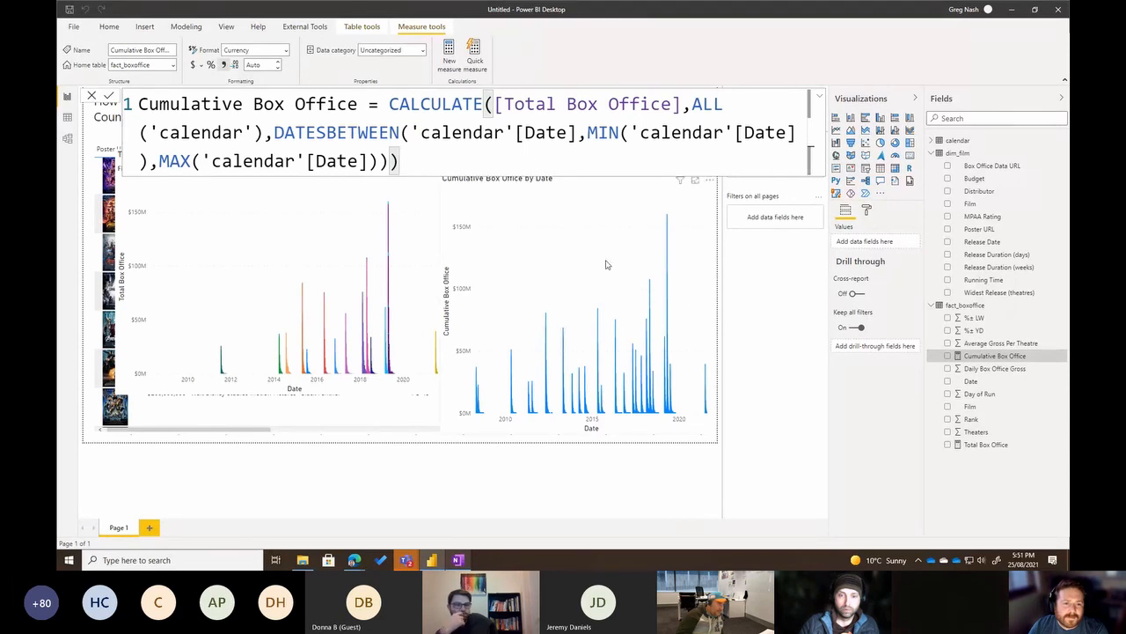
click(455, 257)
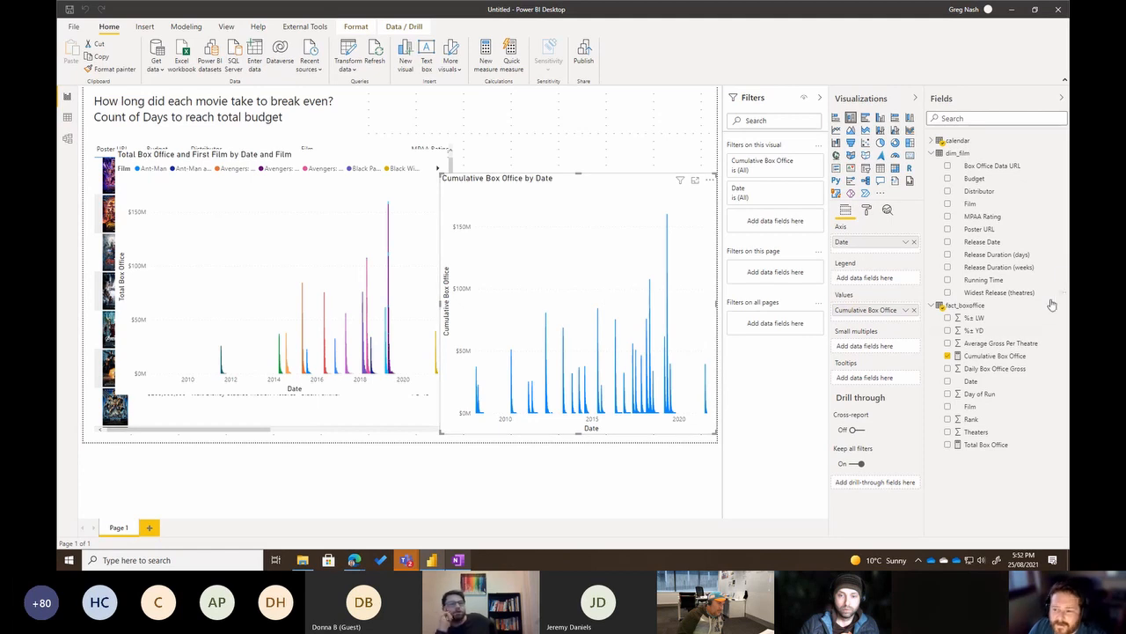
- Replace the DATESBETWEEN expression in the Cumulative Box Office formula with a FILTER over ALL('calendar'[Date])
click(989, 355)
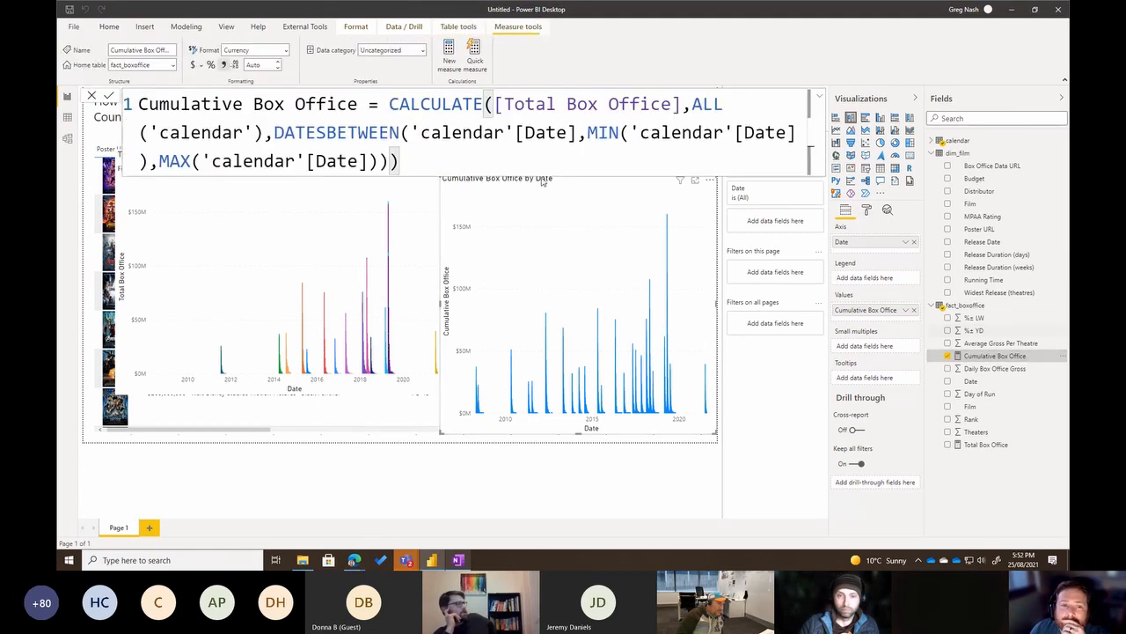
click(391, 103)
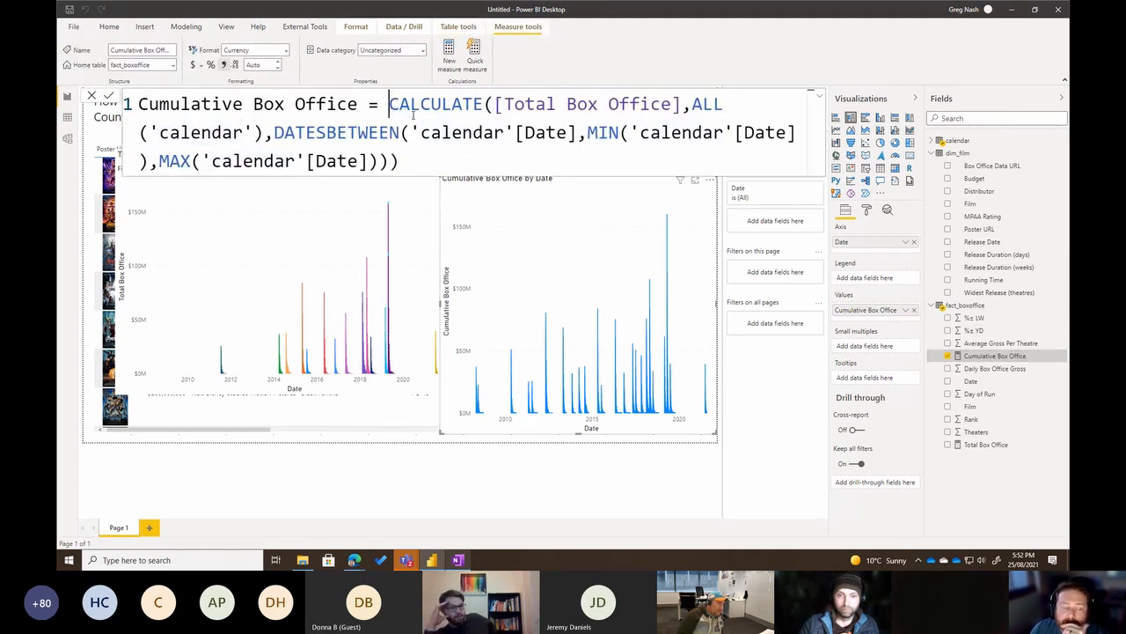
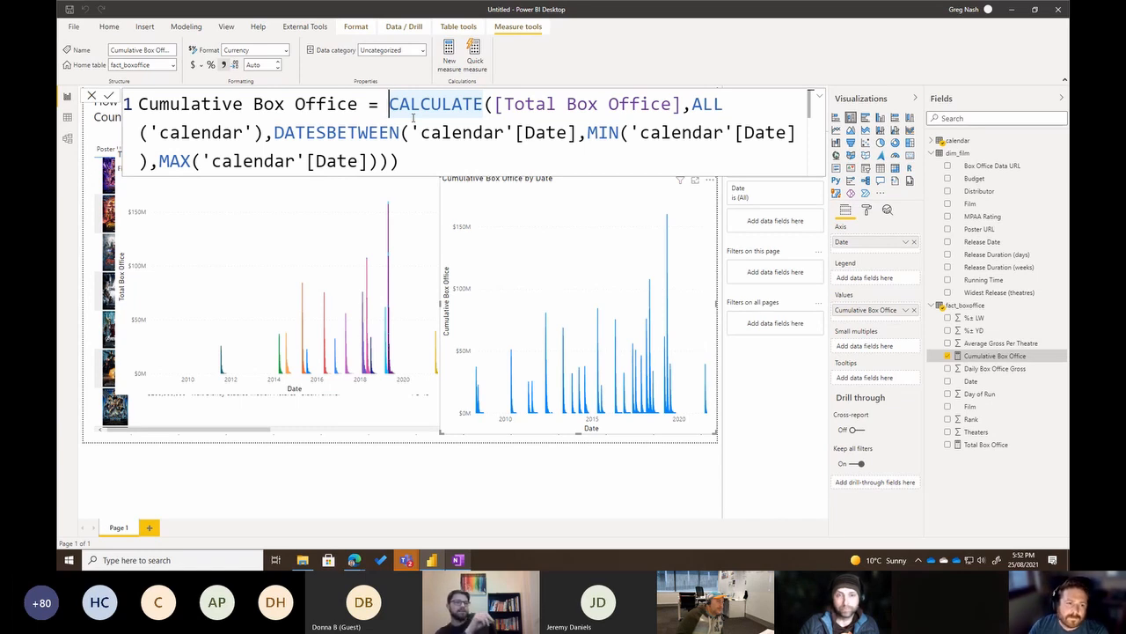
drag(407, 160, 284, 132)
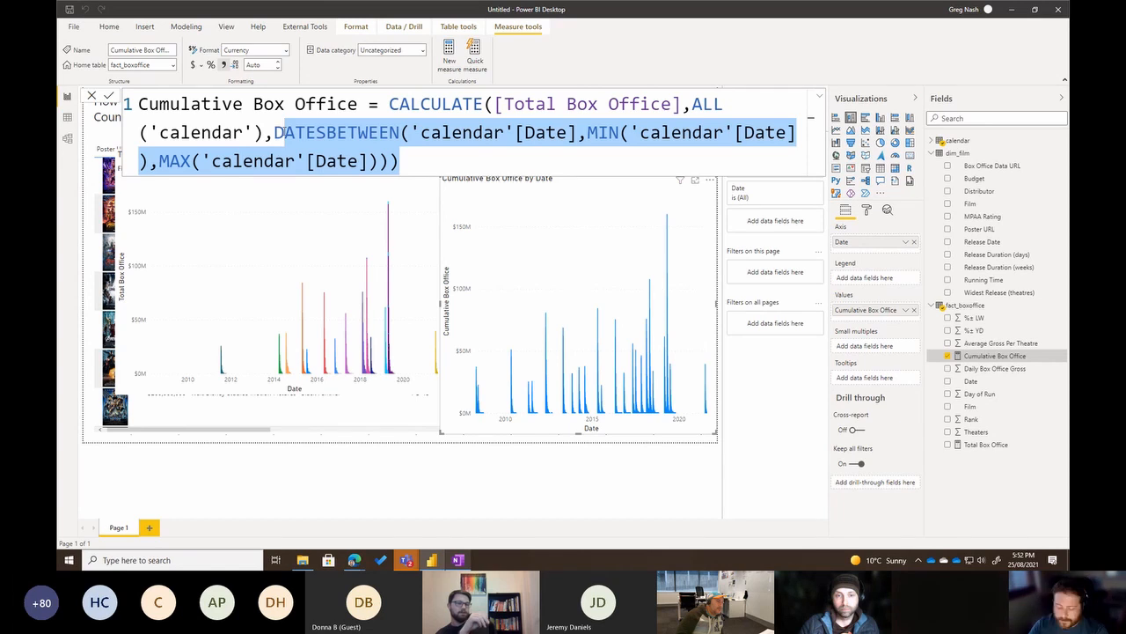
text(FILTER(AL)
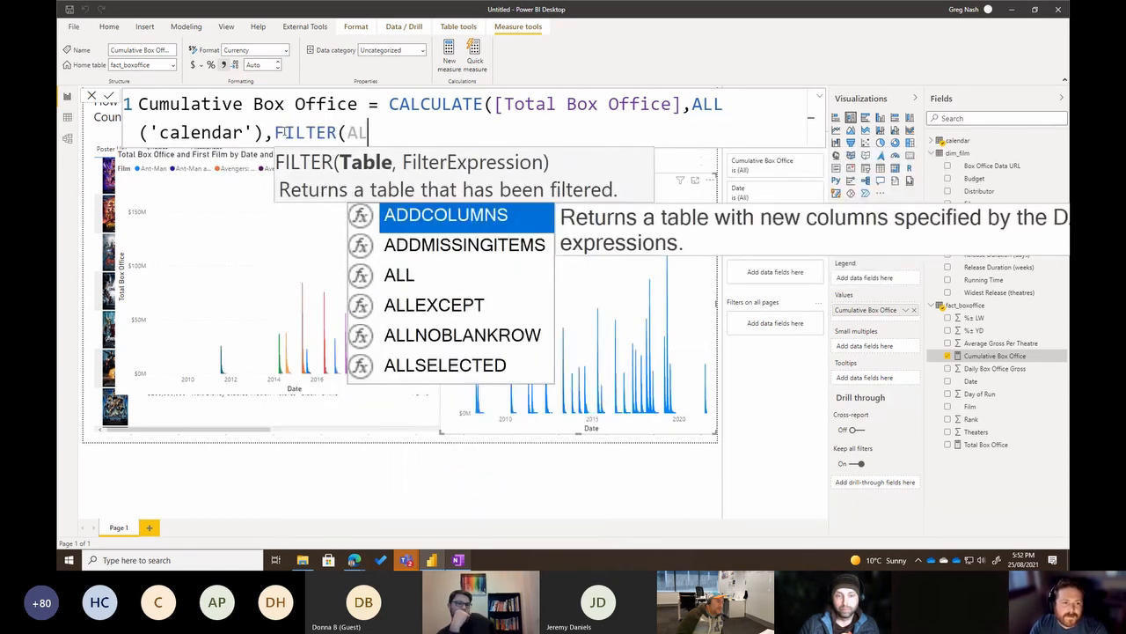
text(L(FD)
key(BackSpace)
key(BackSpace)
text('calendar'[Date])
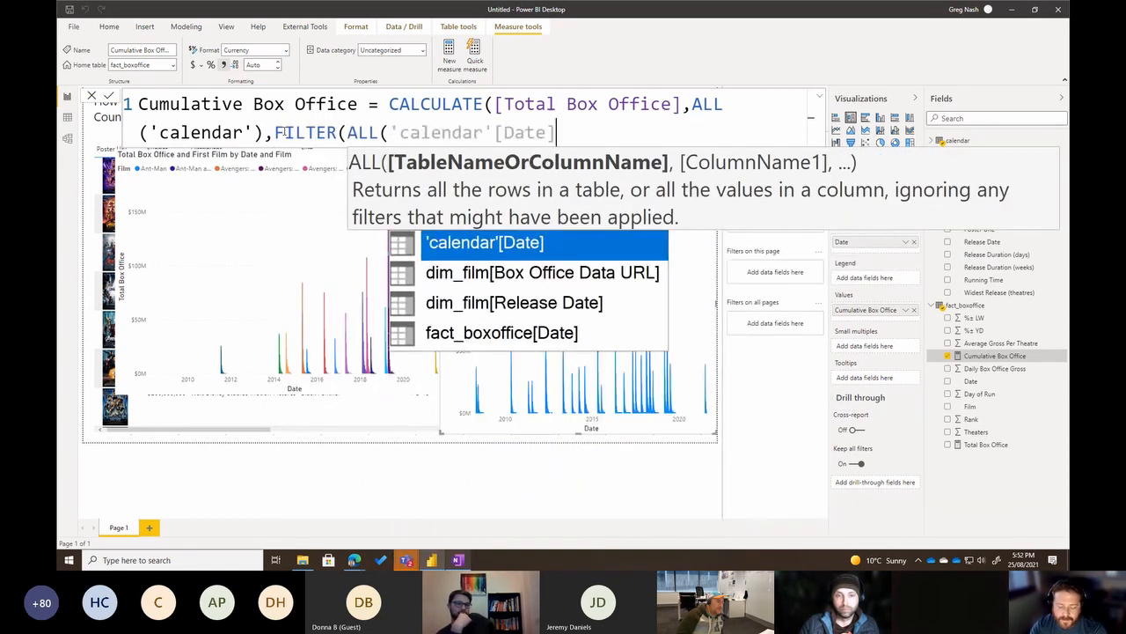
text())
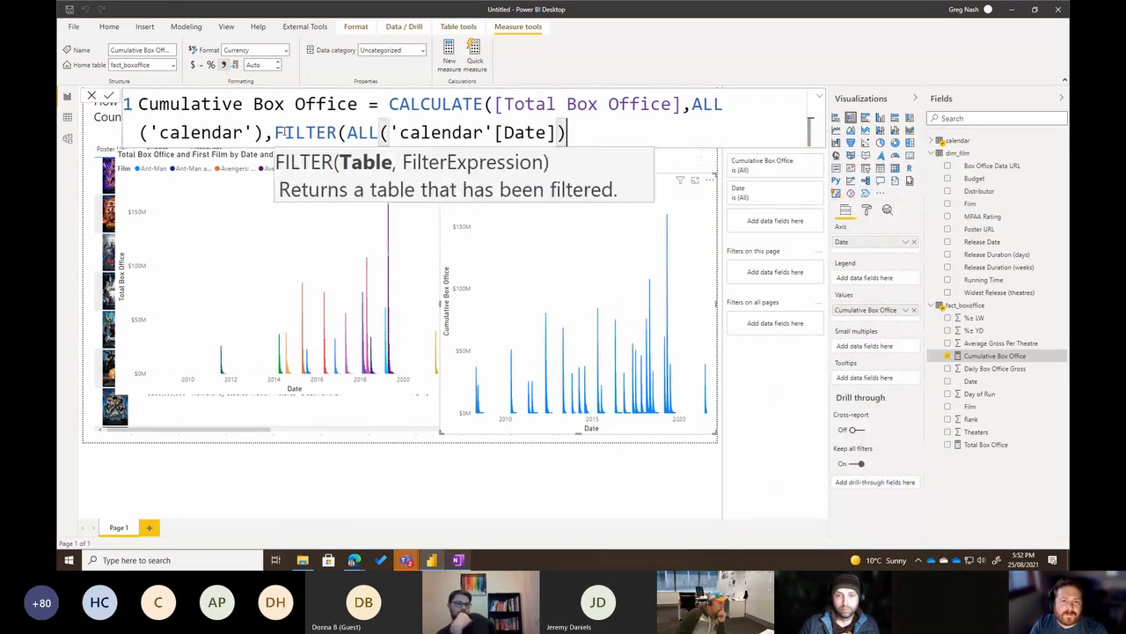
text(,)
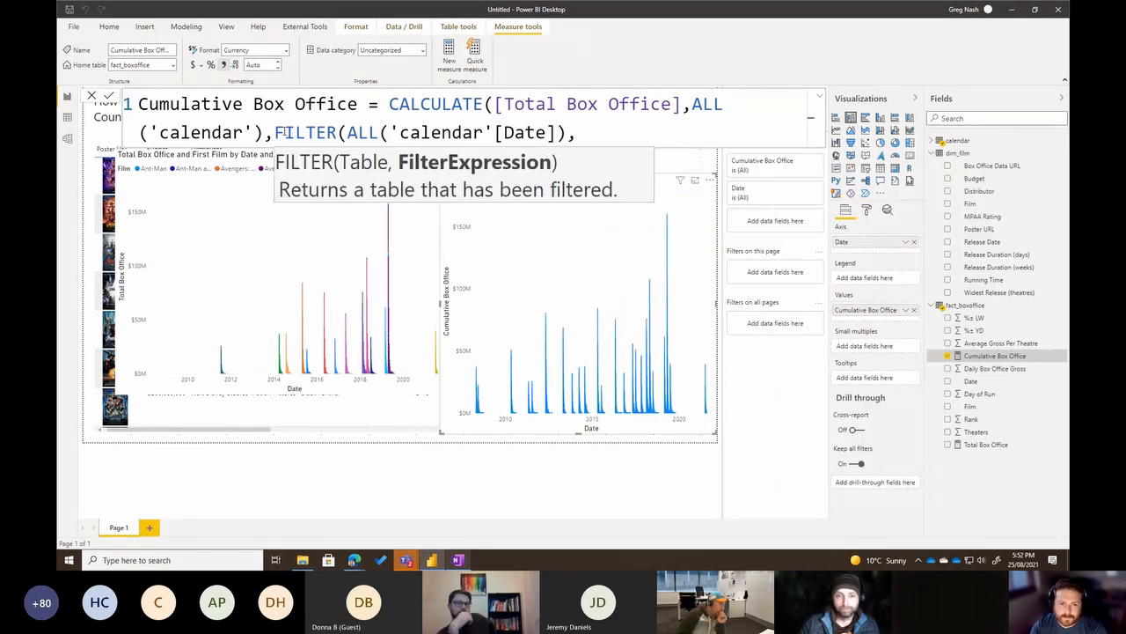
- Begin the FILTER condition with 'calendar'[Date] and a less-than-or-equal (<=) comparison
text(Date)
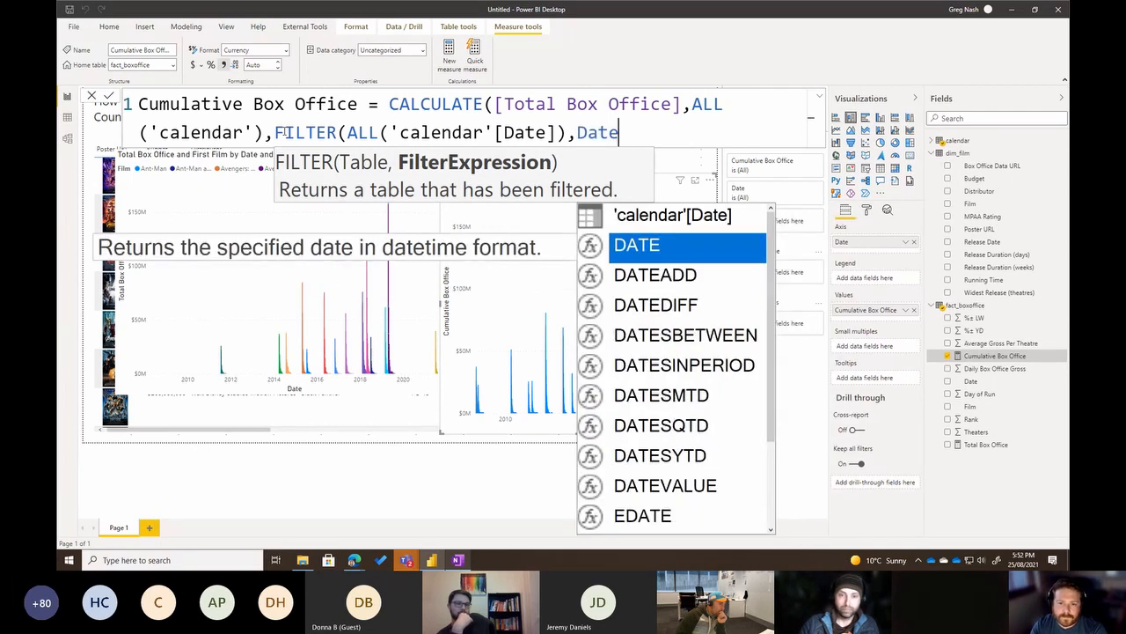
key(Up)
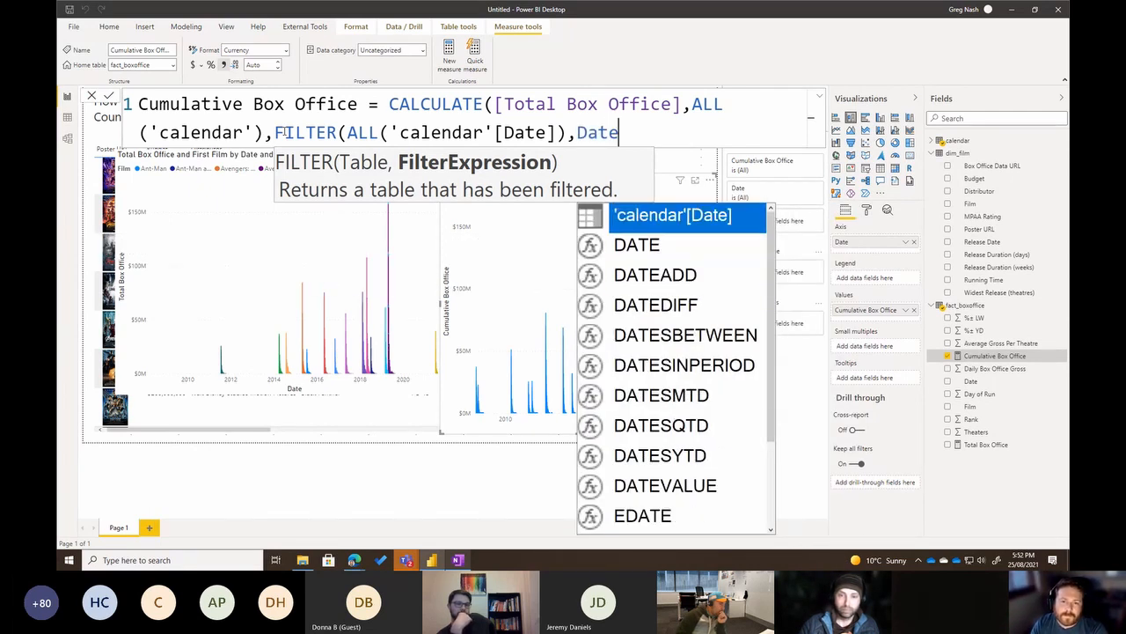
key(Tab)
text(>=)
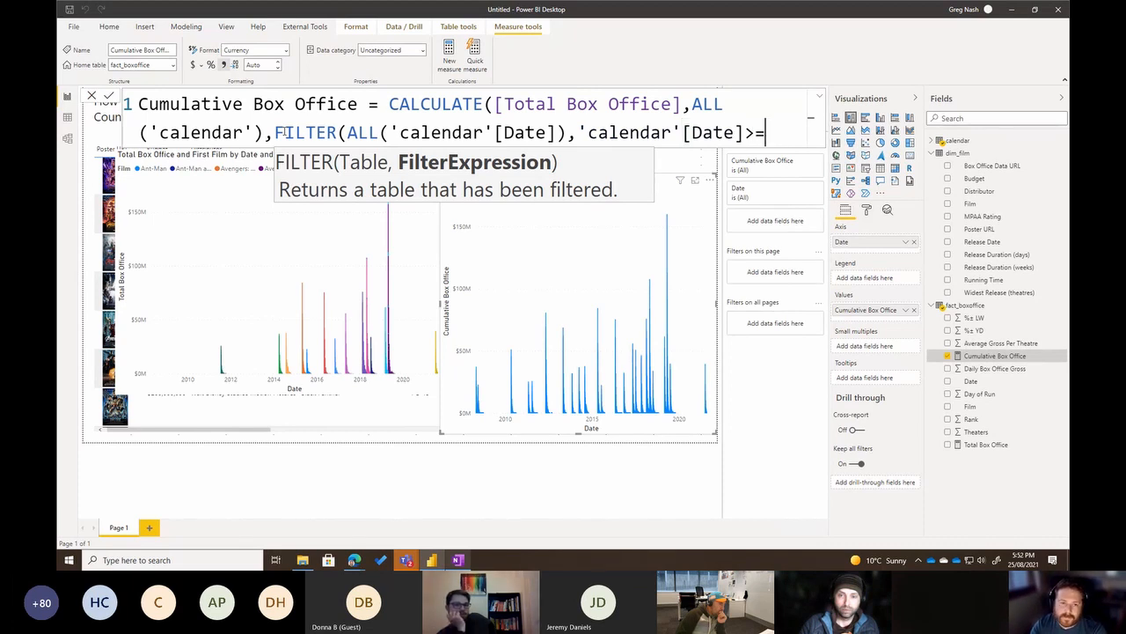
key(BackSpace)
key(BackSpace)
text(<)
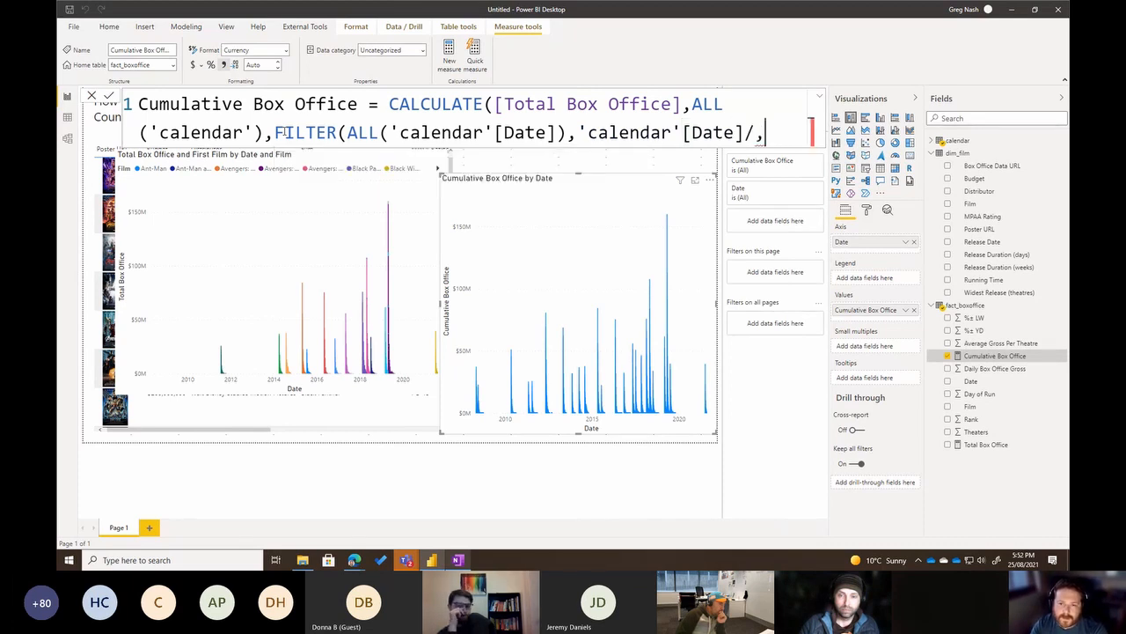
key(BackSpace)
text(<=)
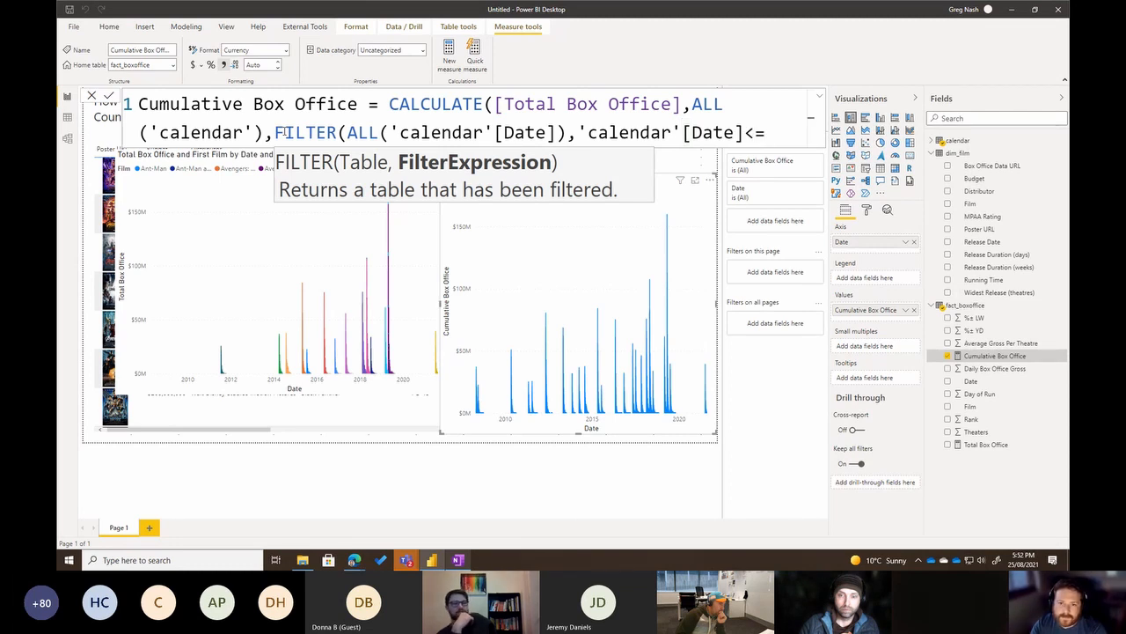
text(Cu)
key(BackSpace)
key(BackSpace)
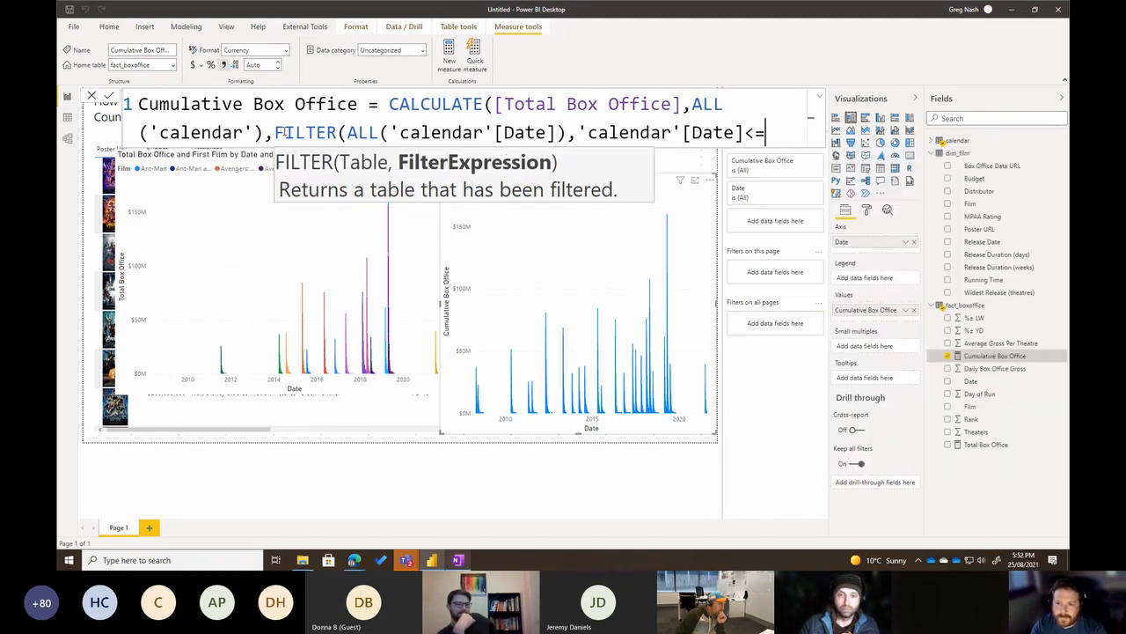
text(SEL)
key(BackSpace)
text(E)
key(BackSpace)
text(LE)
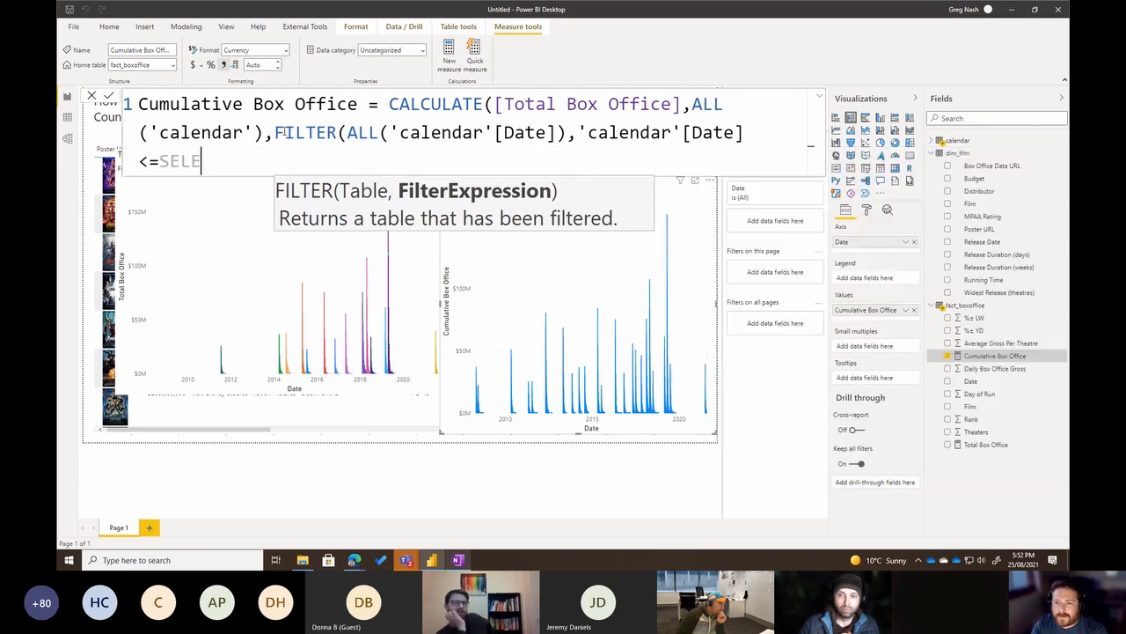
key(BackSpace)
key(BackSpace)
key(BackSpace)
key(BackSpace)
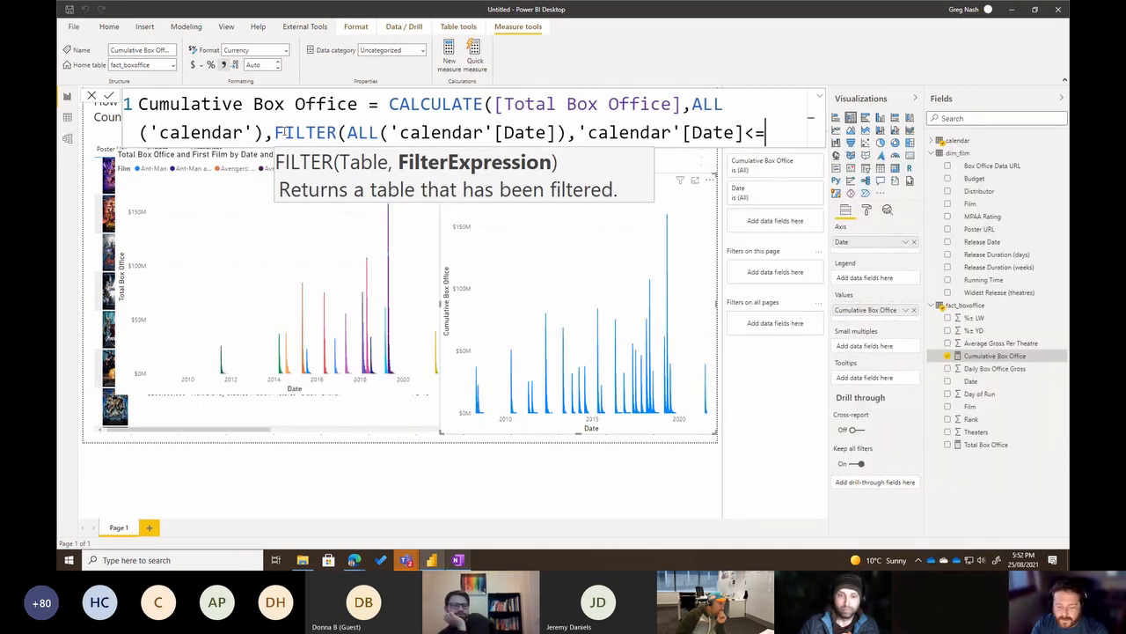
- Compare the date against CurrentDate in the FILTER condition and close the FILTER bracket
text(Curret)
text(nt)
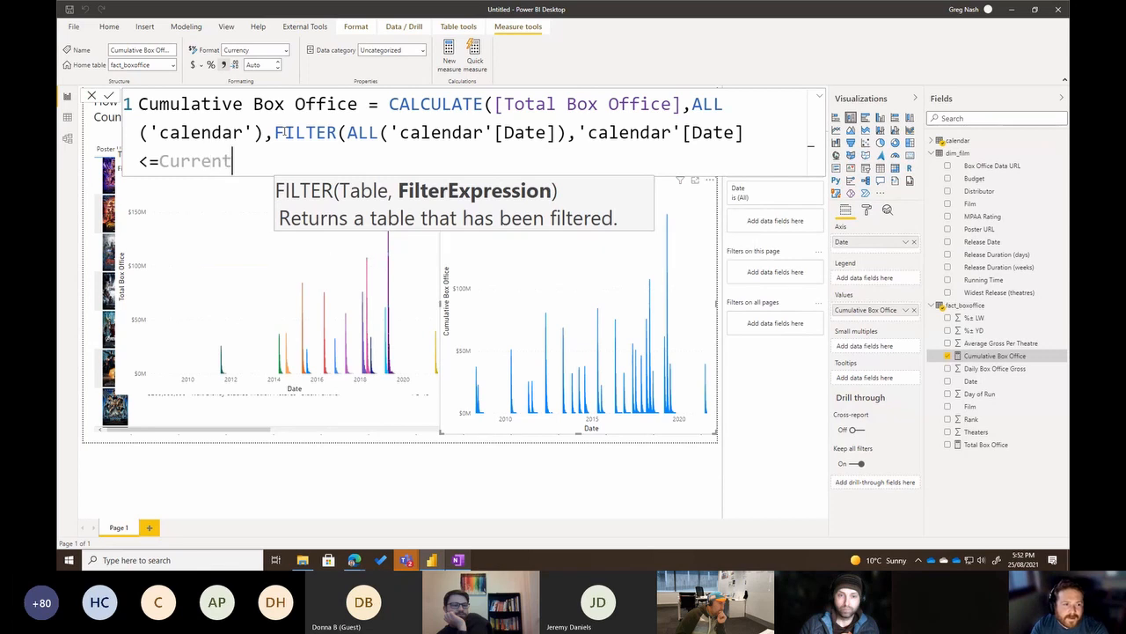
text(Fa)
key(BackSpace)
key(BackSpace)
text(Date)
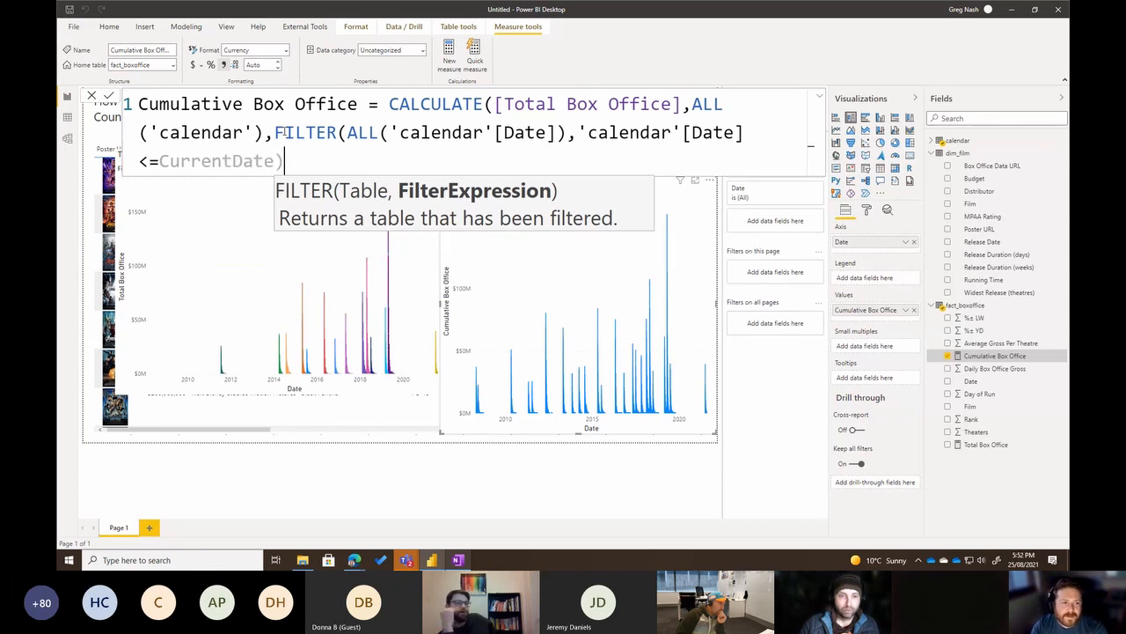
- Close the remaining formula brackets and start a VAR CurrentDate declaration directly before CALCULATE
text()))
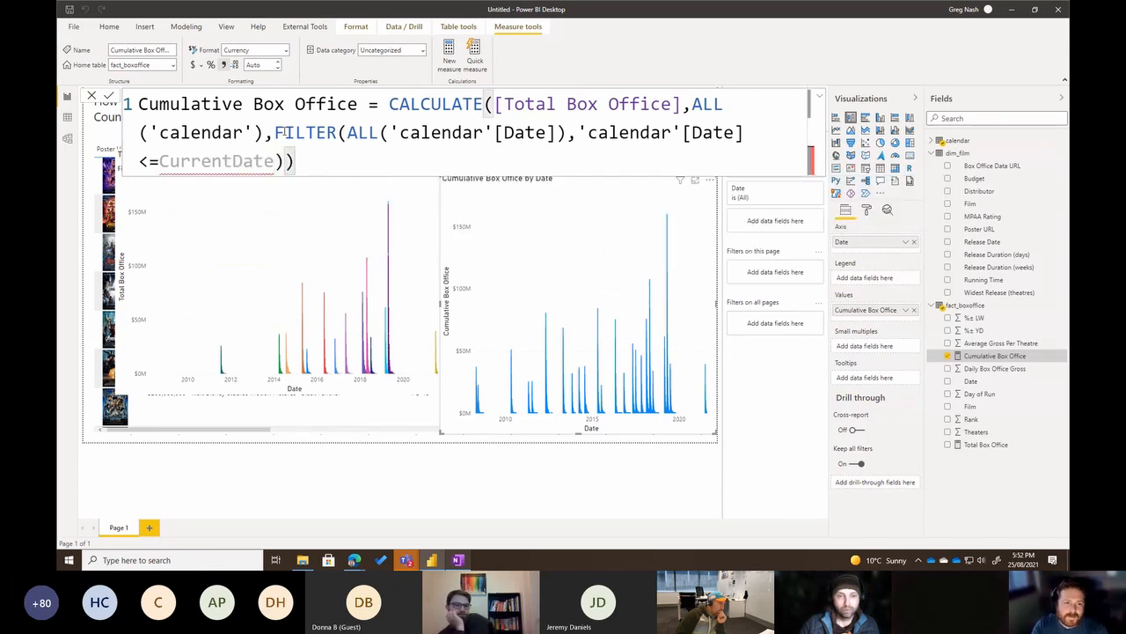
key(Up)
key(Up)
key(Right)
key(Right)
key(Right)
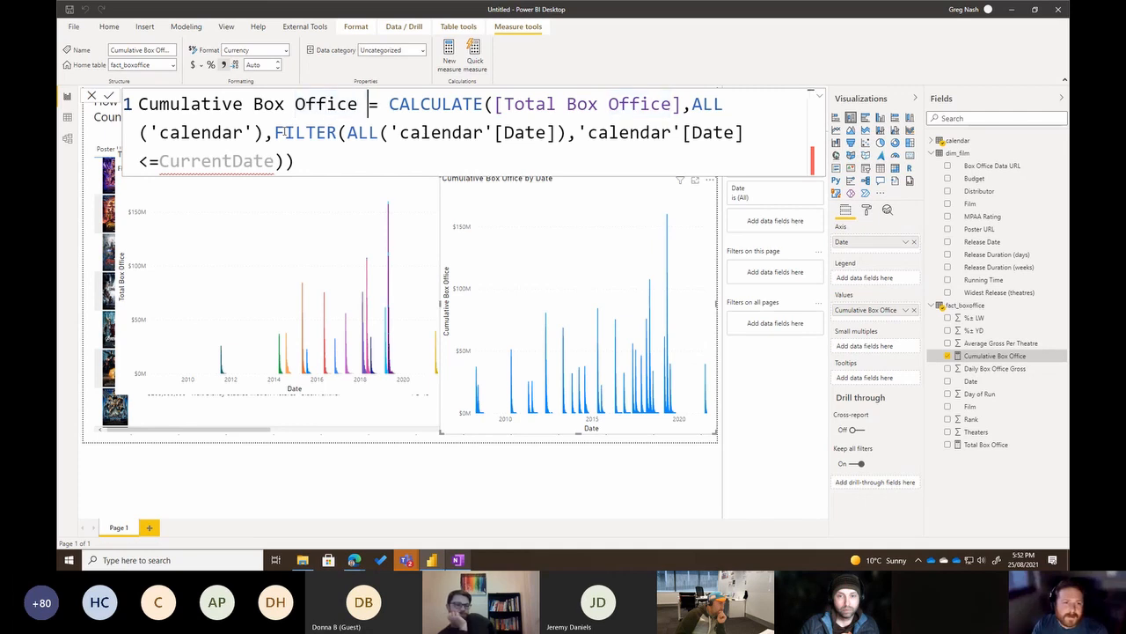
text(VAR C)
text(urrent)
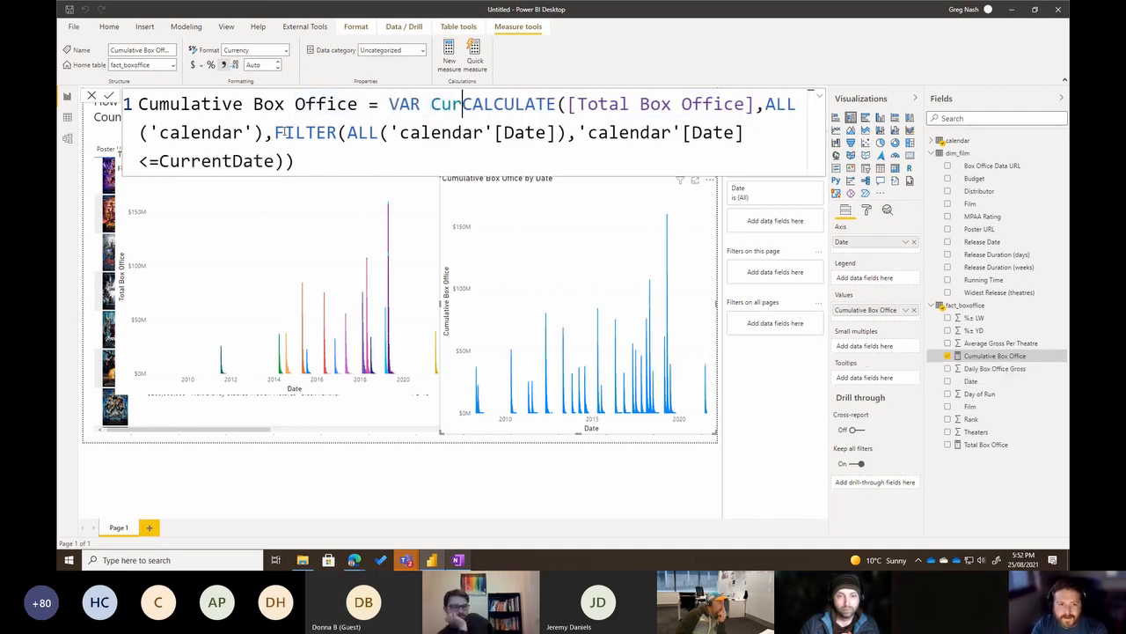
text(Date = )
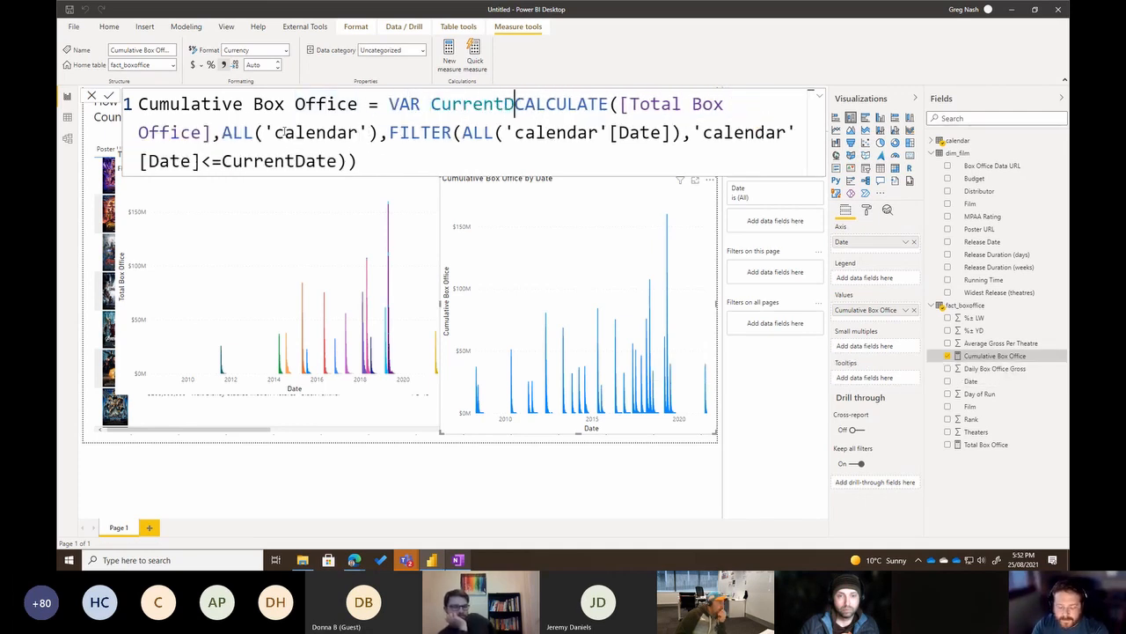
- Define CurrentDate as SELECTEDVALUE('calendar'[Date]) and add RETURN before the CALCULATE expression
text(SEL)
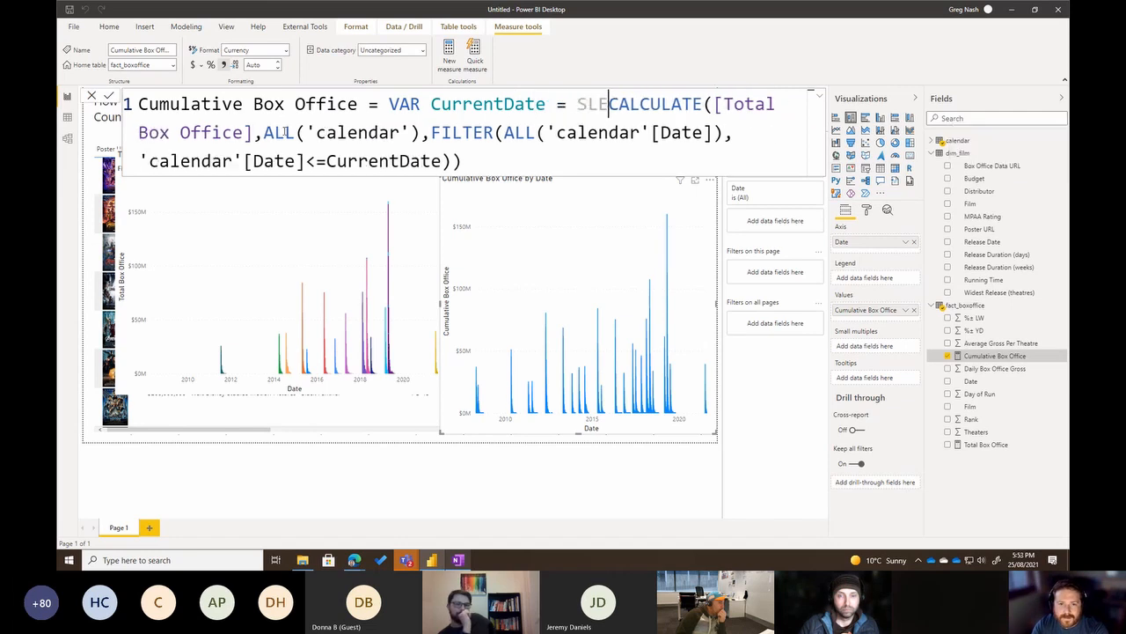
key(BackSpace)
key(BackSpace)
text(SELEC)
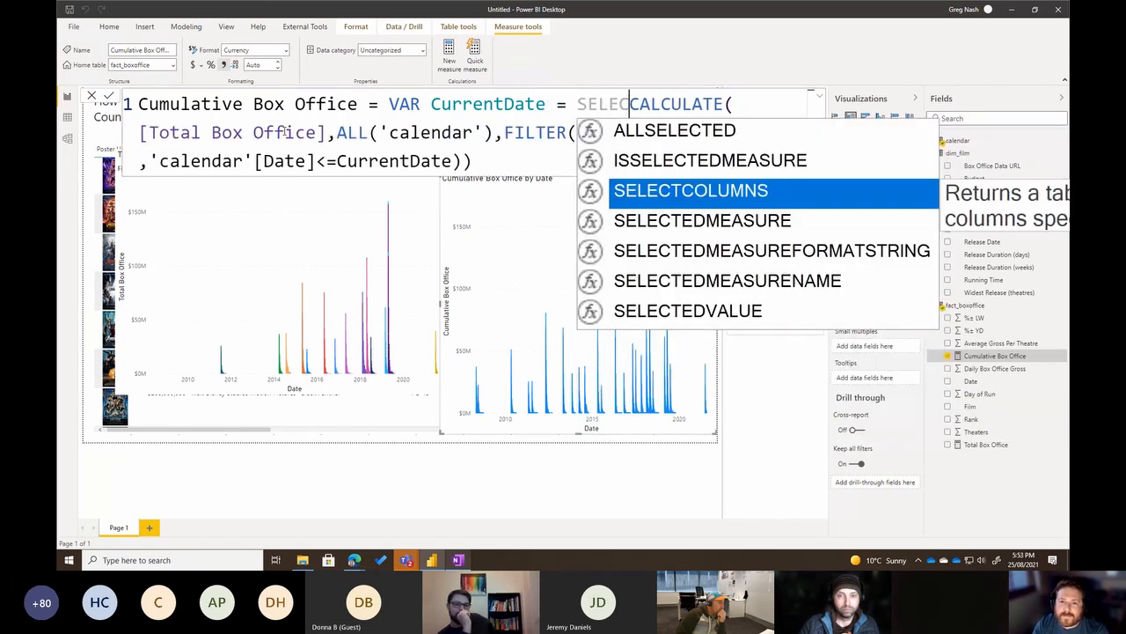
key(Down)
key(Down)
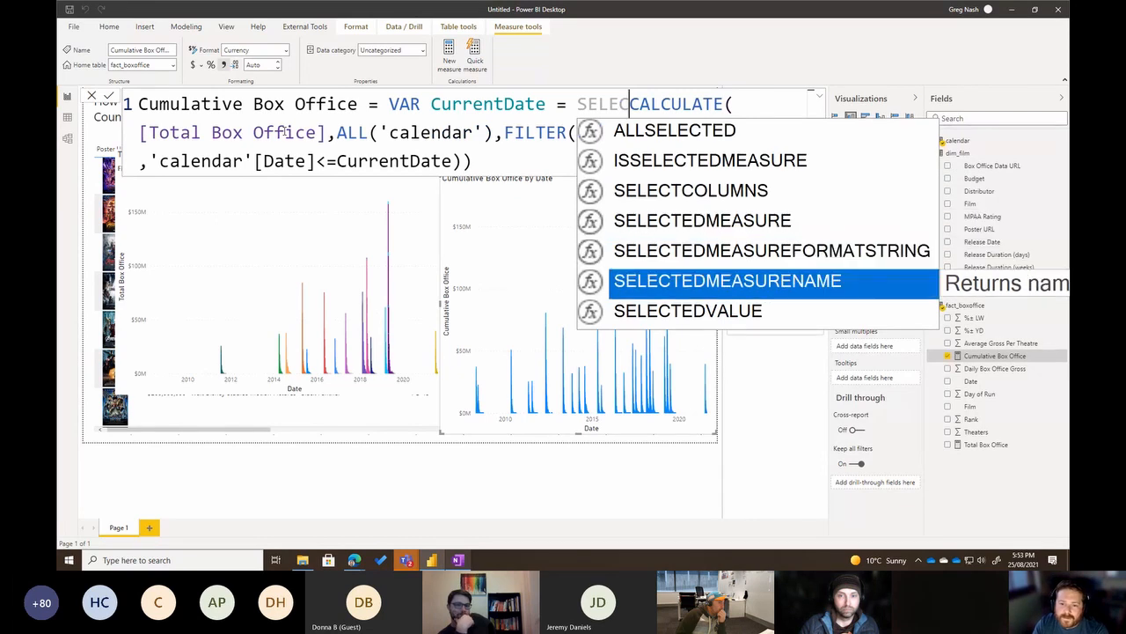
key(Down)
key(Tab)
text((Ca)
key(Down)
key(Tab)
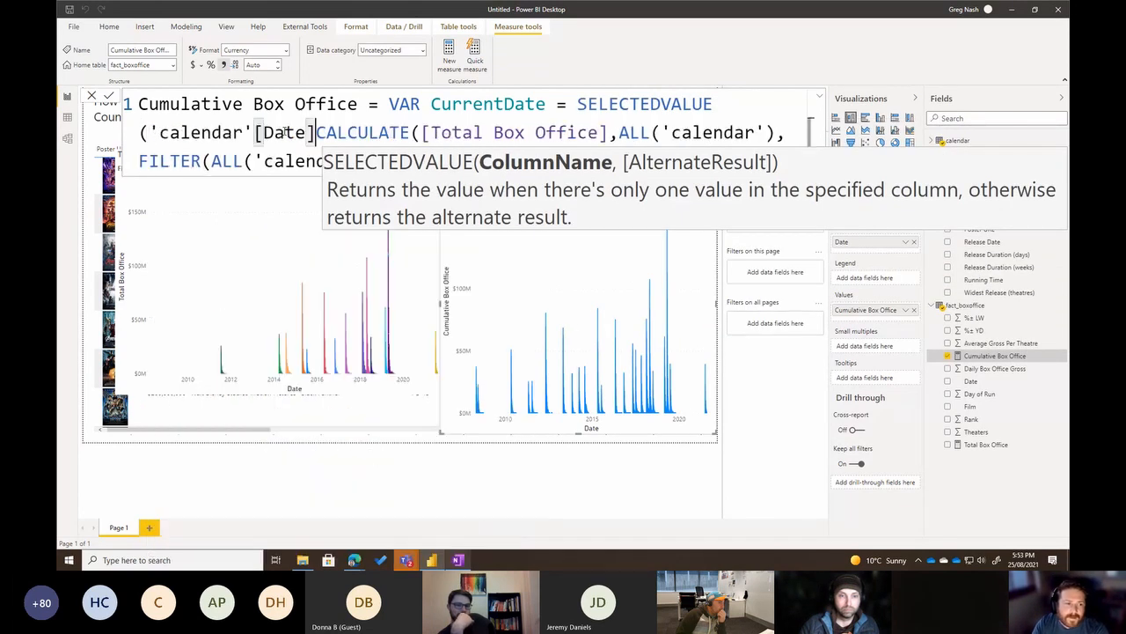
text())
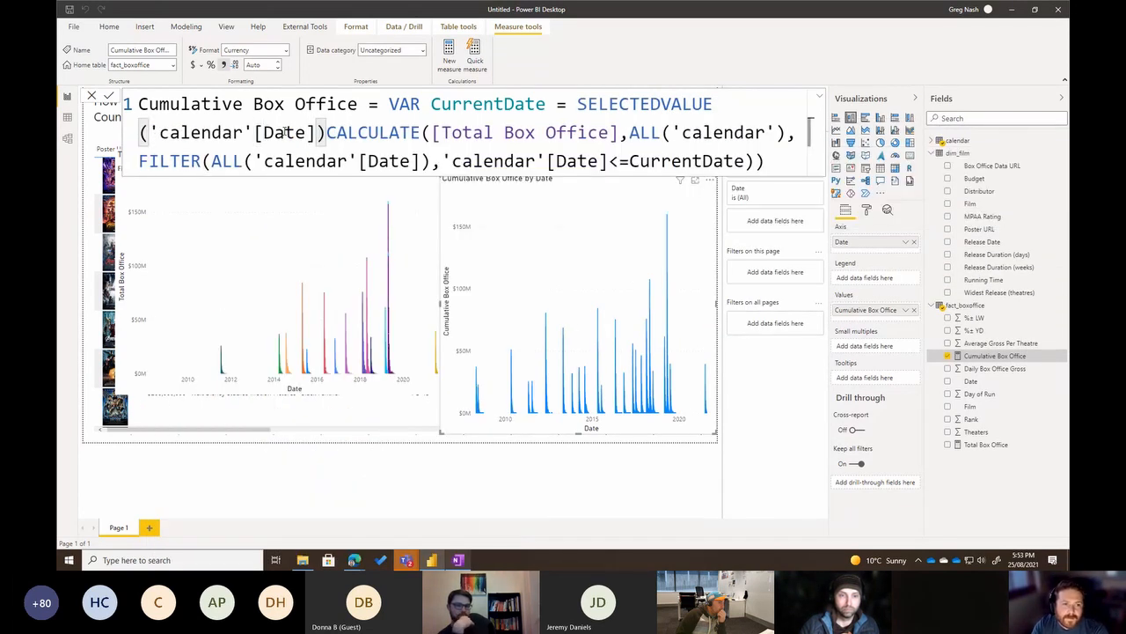
text( RETURN)
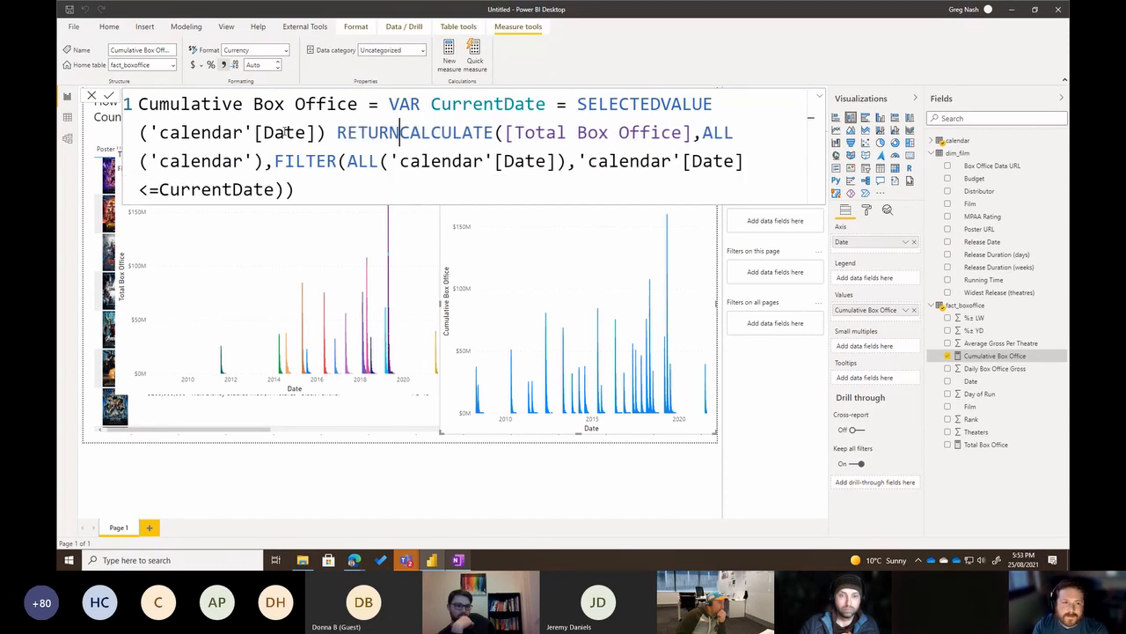
- Copy the whole formula, switch to the Edge browser, search for "dax formatter" in a new tab and open daxformatter.com
key(ctrl+a)
key(ctrl+c)
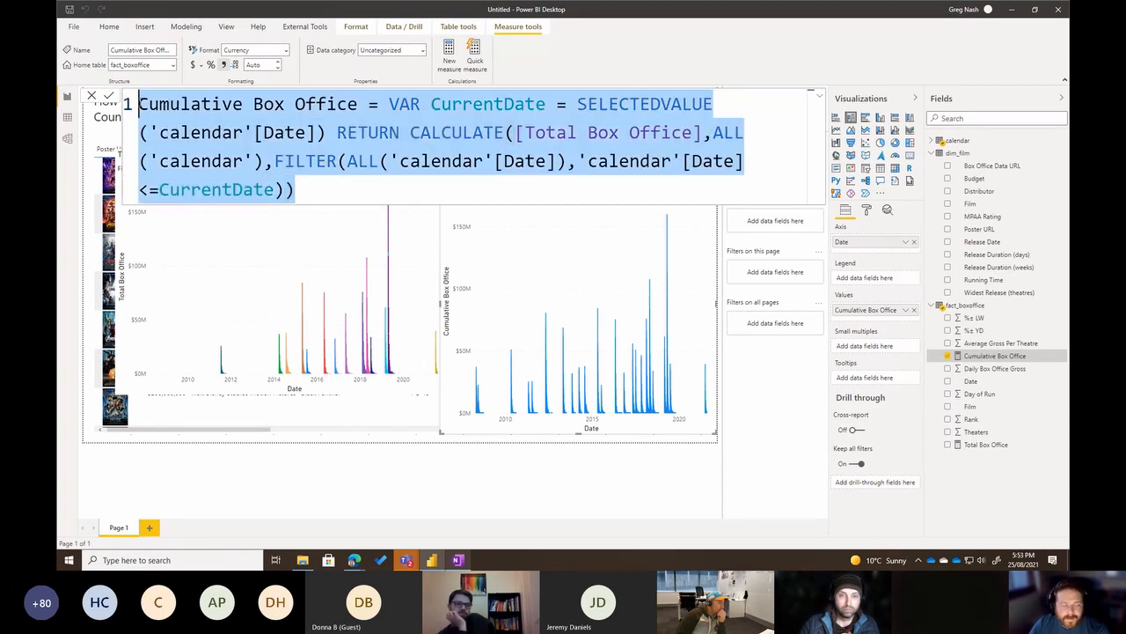
key(alt+Tab)
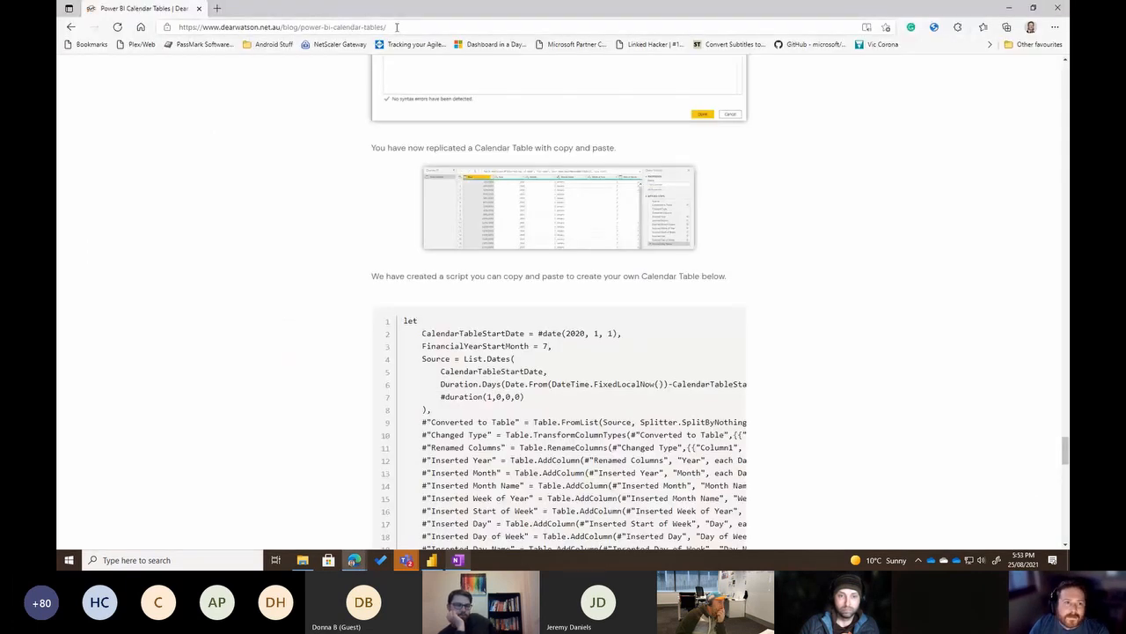
click(217, 9)
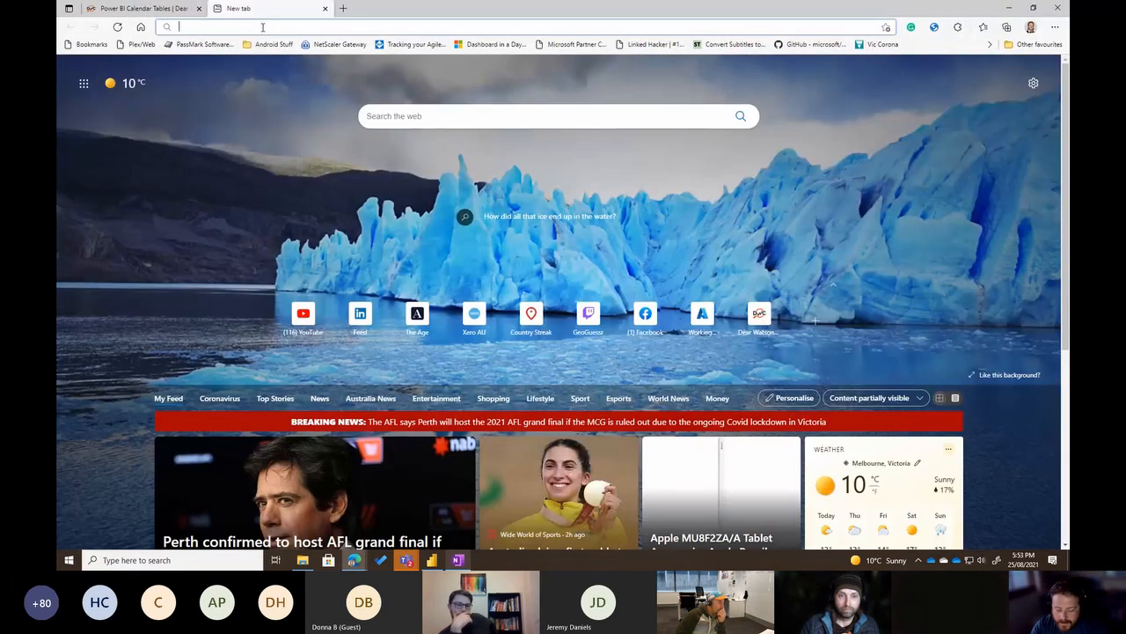
text(dax forma)
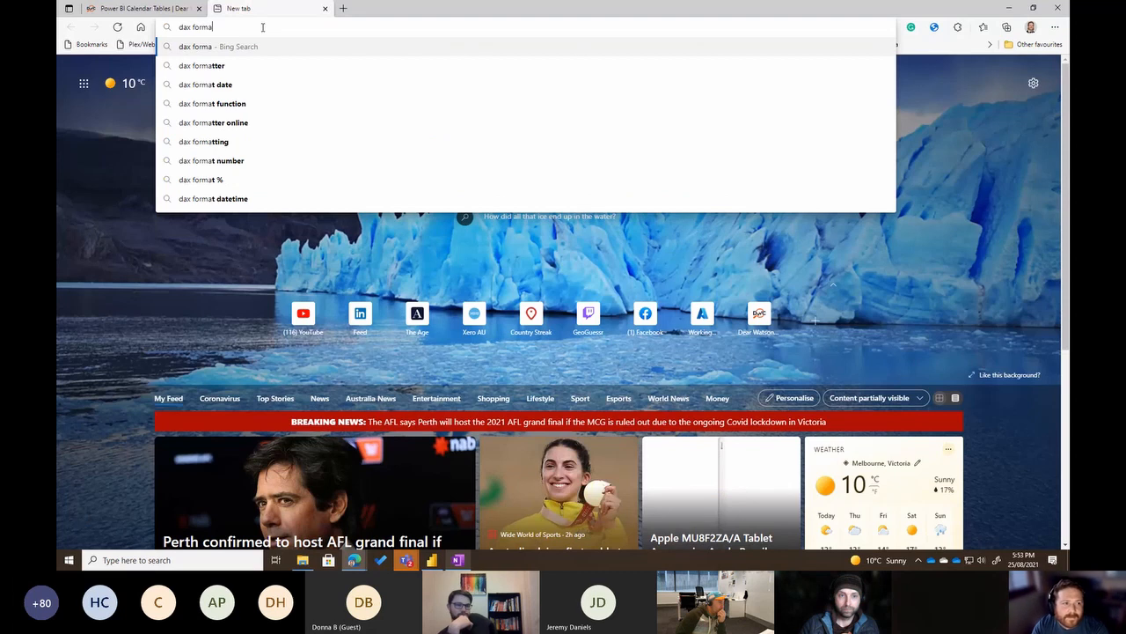
text(tter)
key(Return)
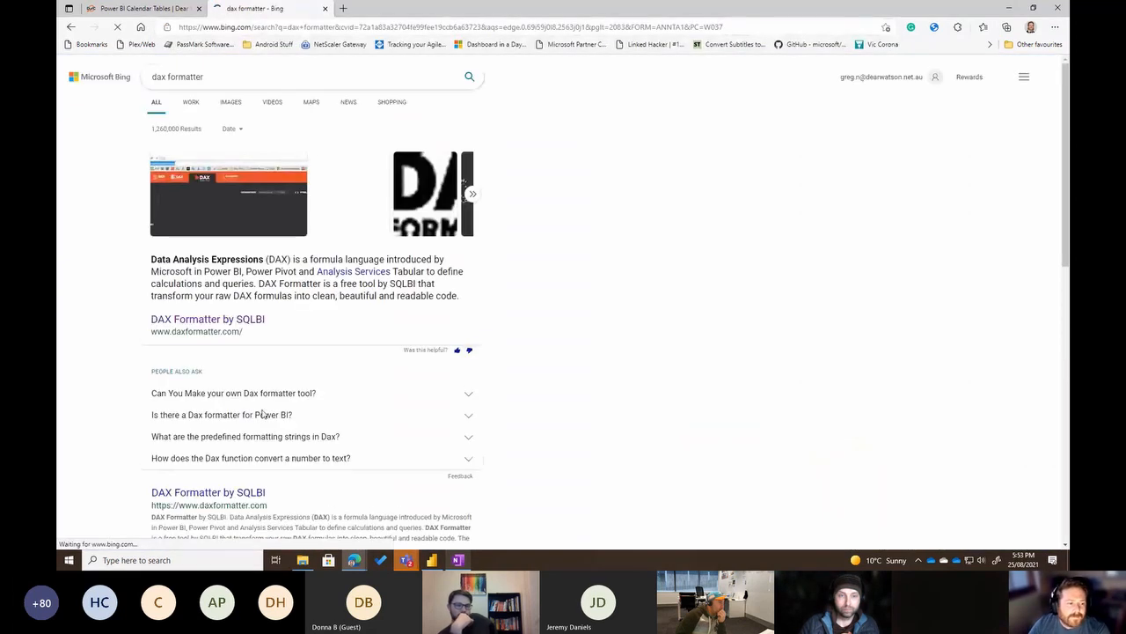
click(247, 491)
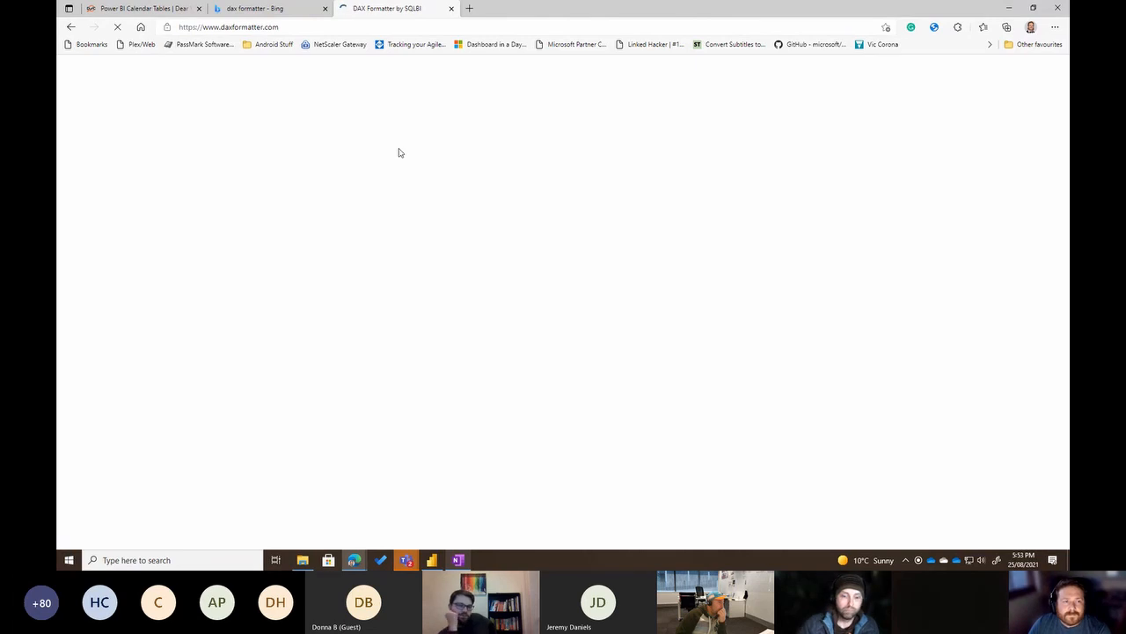
- Format the copied formula in DAX Formatter and replace the measure's formula in Power BI Desktop with the formatted code
key(ctrl+v)
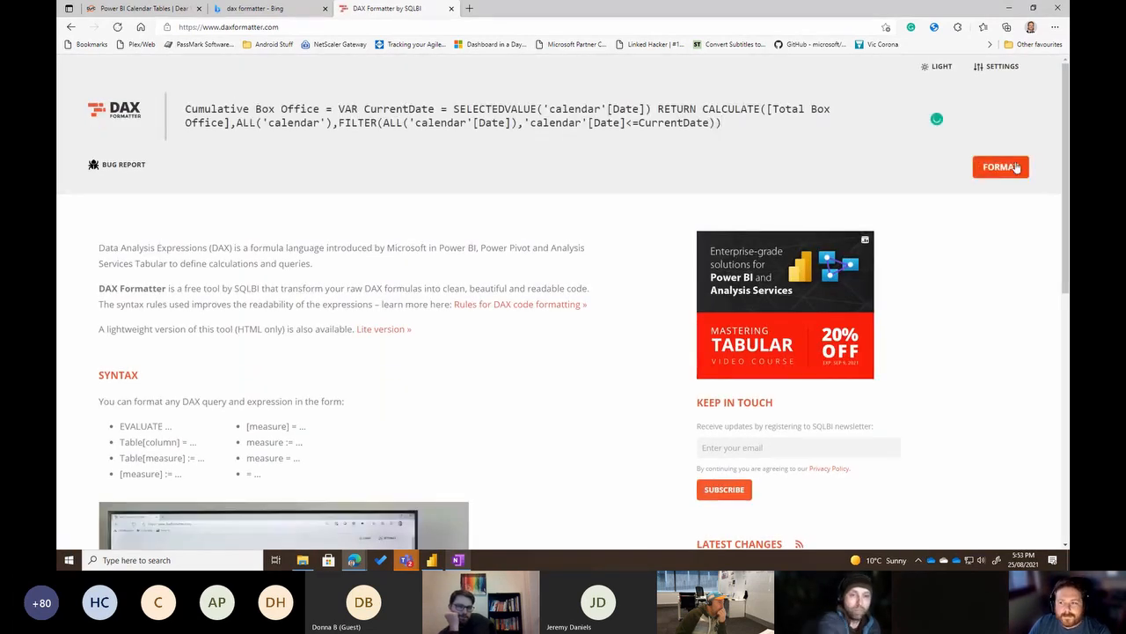
click(1000, 167)
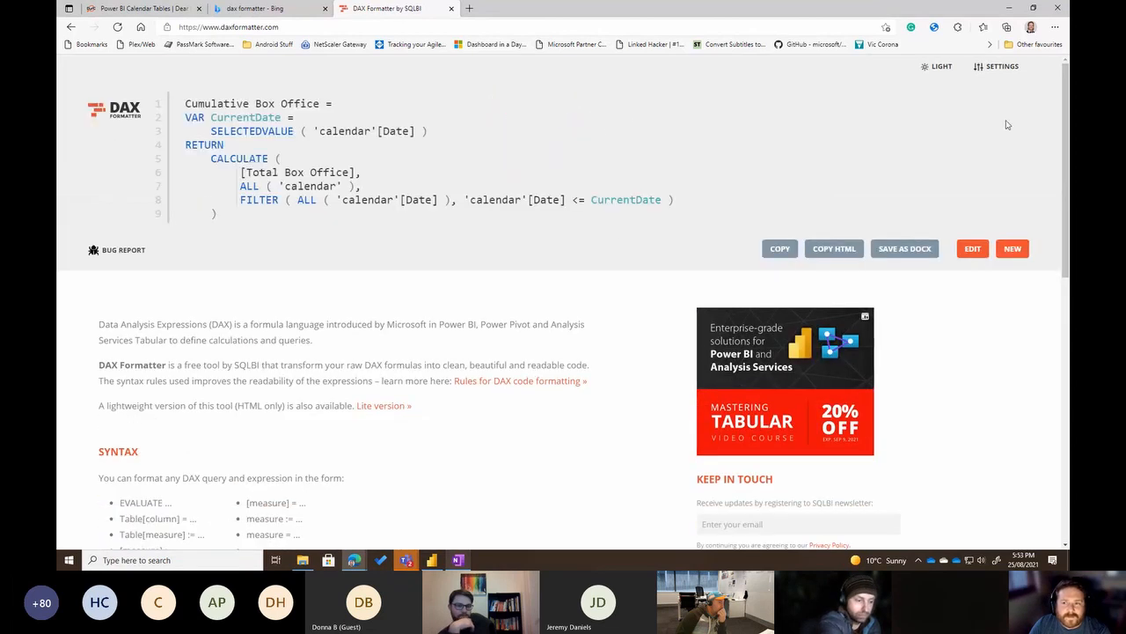
click(780, 248)
click(431, 561)
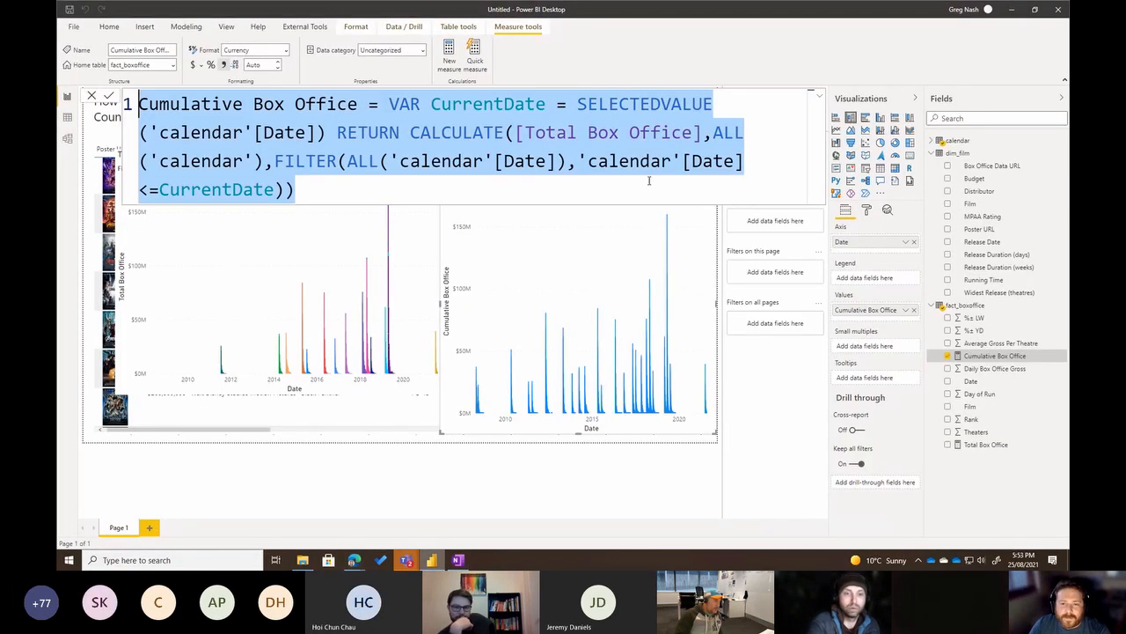
click(650, 181)
key(ctrl+a)
key(ctrl+v)
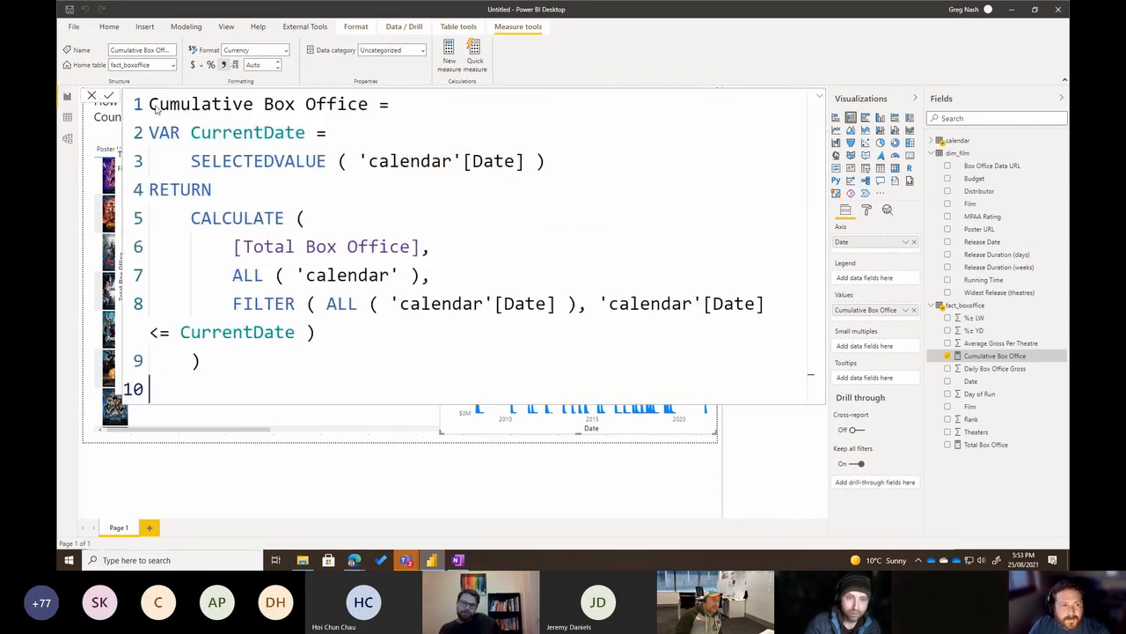
- Review the CurrentDate variable declaration and the start of the CALCULATE expression in the formatted formula
click(272, 178)
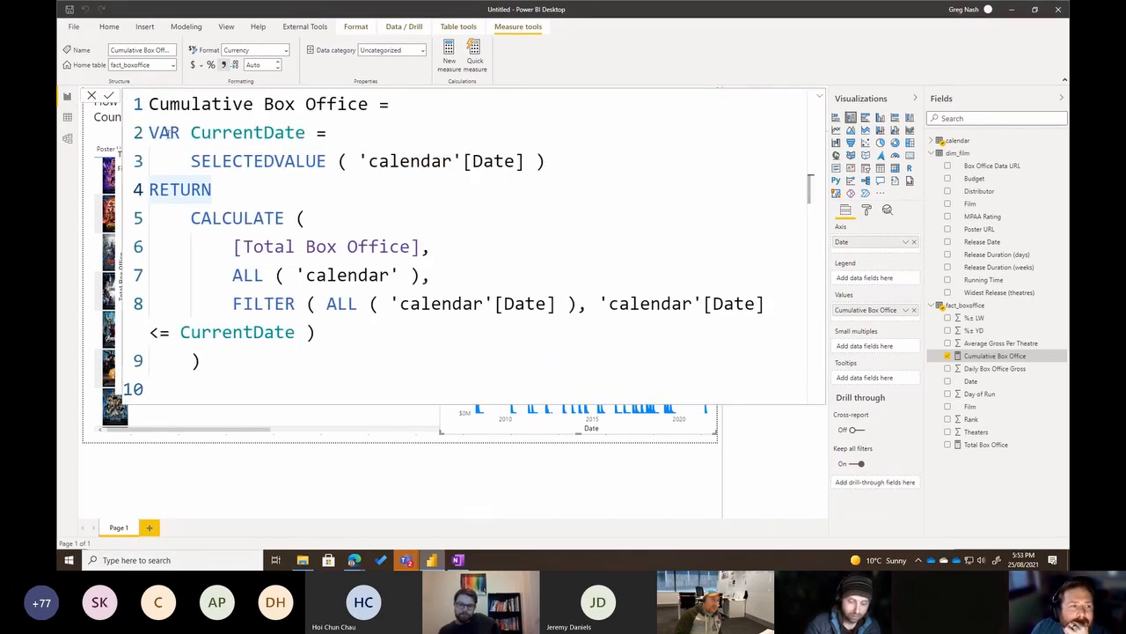
drag(149, 132, 630, 160)
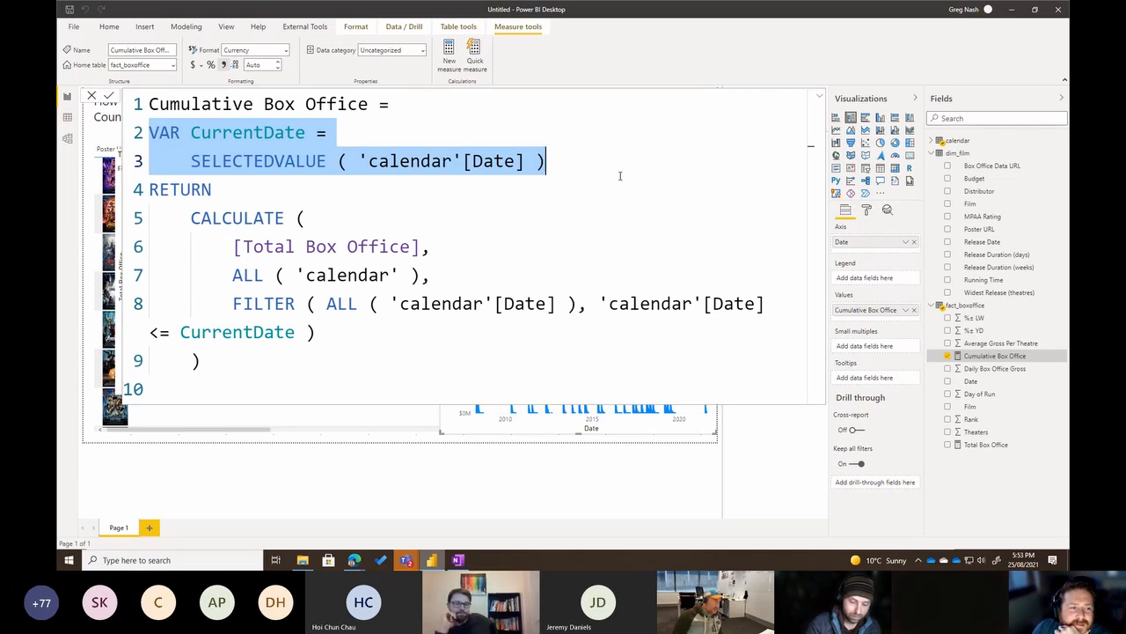
click(371, 190)
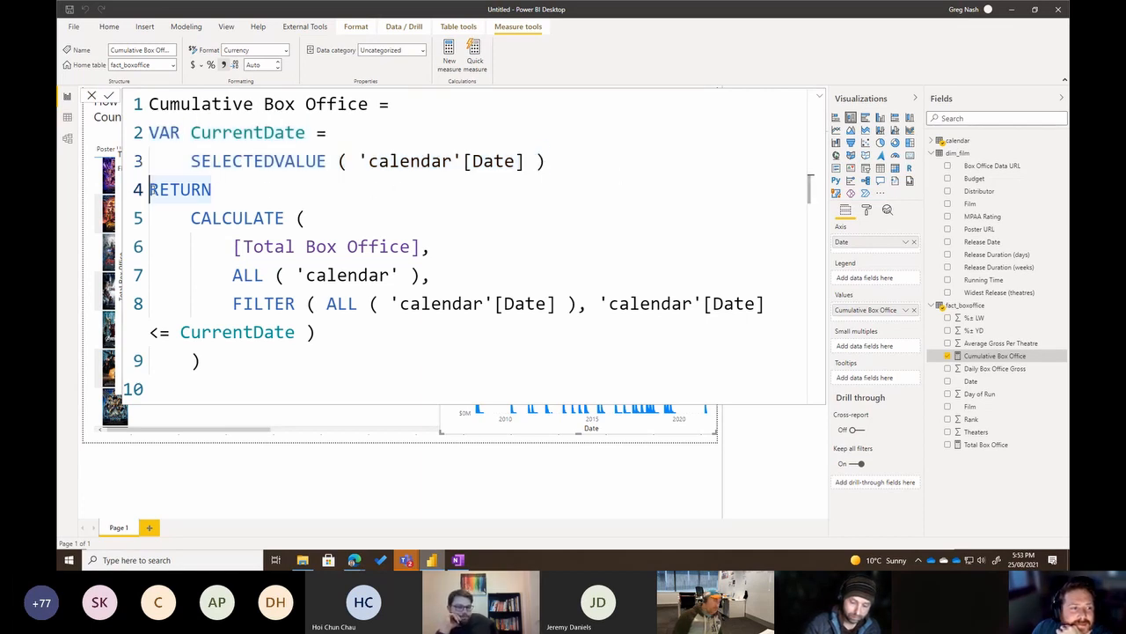
drag(191, 217, 358, 247)
click(454, 249)
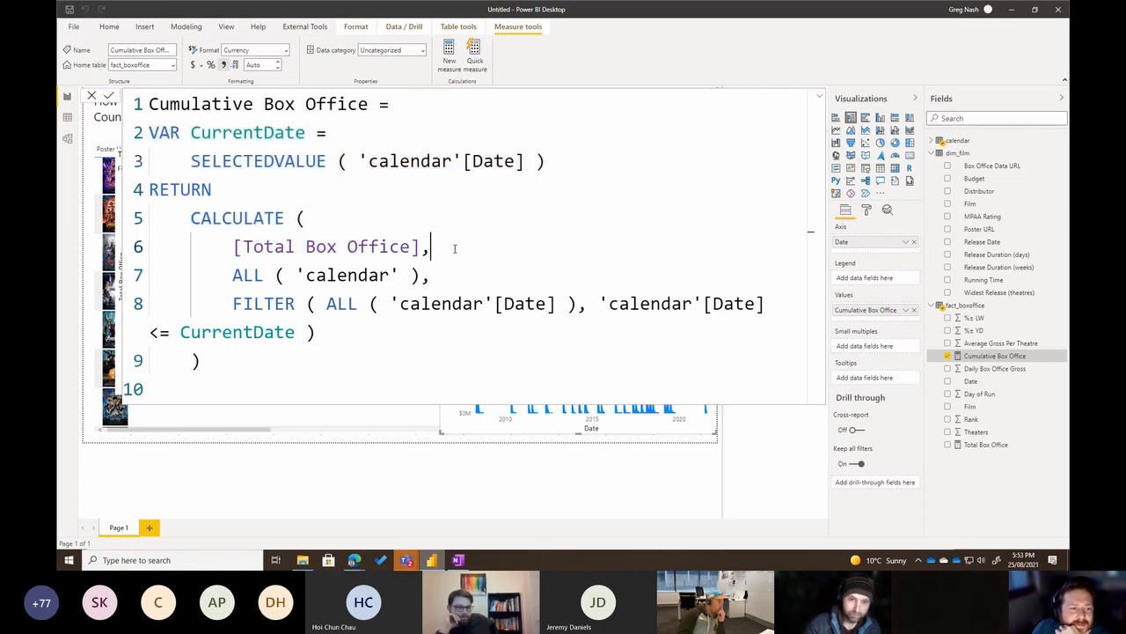
- Remove the ALL ( 'calendar' ) argument and its line from the CALCULATE expression
mouse_move(230, 275)
mouse_down()
mouse_move(472, 270)
mouse_move(485, 259)
mouse_move(211, 276)
mouse_move(227, 276)
mouse_up()
key(Delete)
key(Delete)
key(Delete)
key(Delete)
key(Delete)
key(Delete)
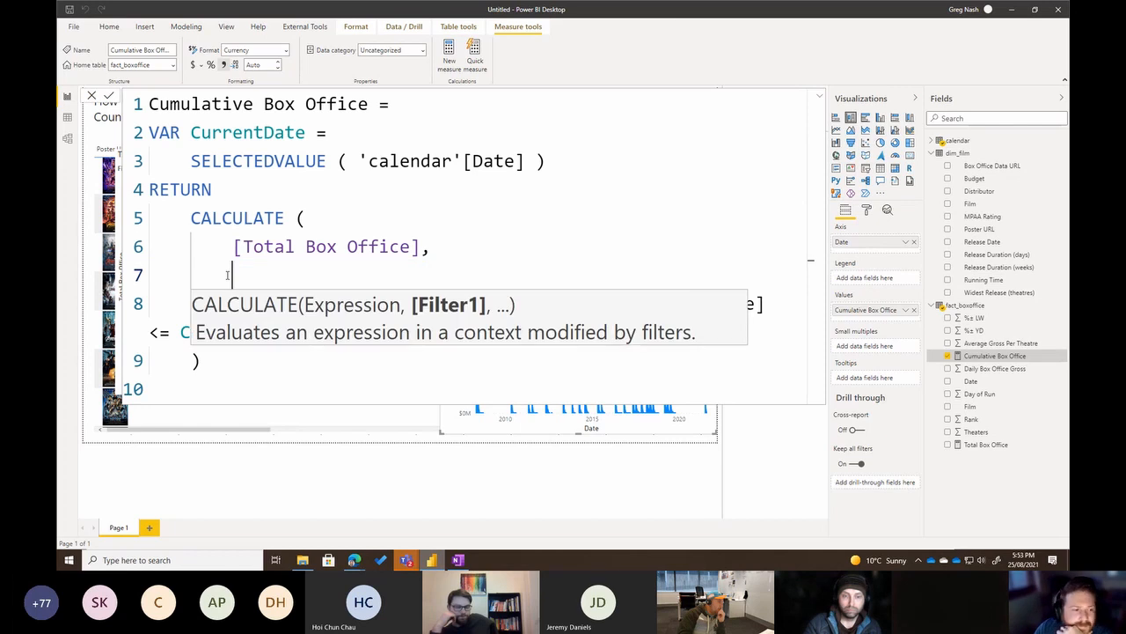
key(Delete)
key(Delete)
key(Delete)
key(Delete)
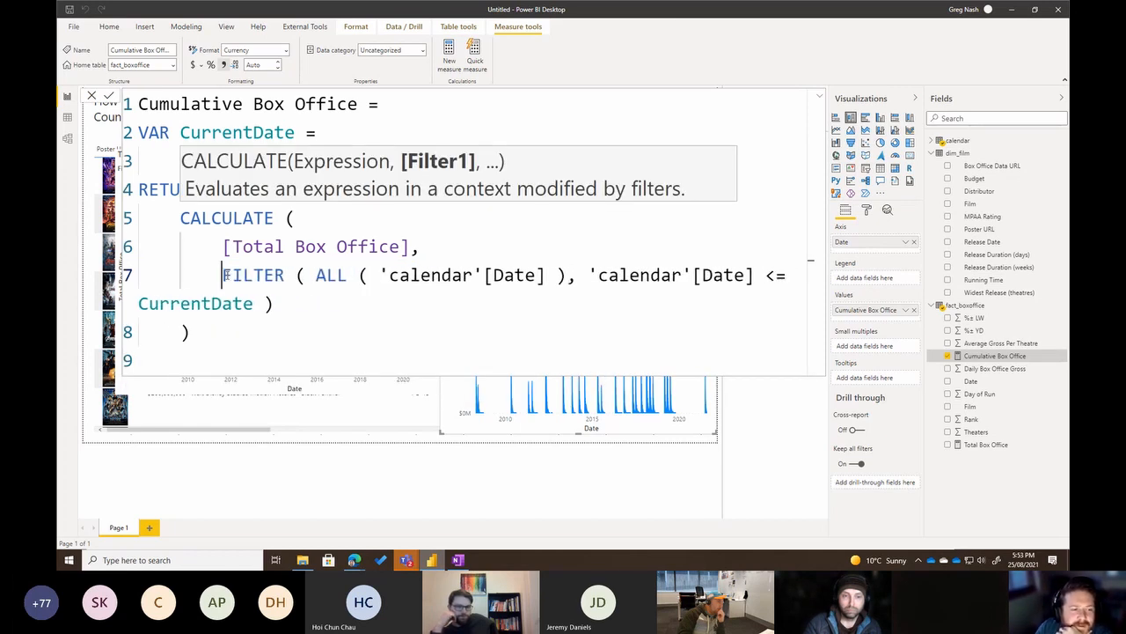
- Examine the ALL ( 'calendar'[Date] ) table argument and the date comparison inside the FILTER function
click(297, 299)
key(Home)
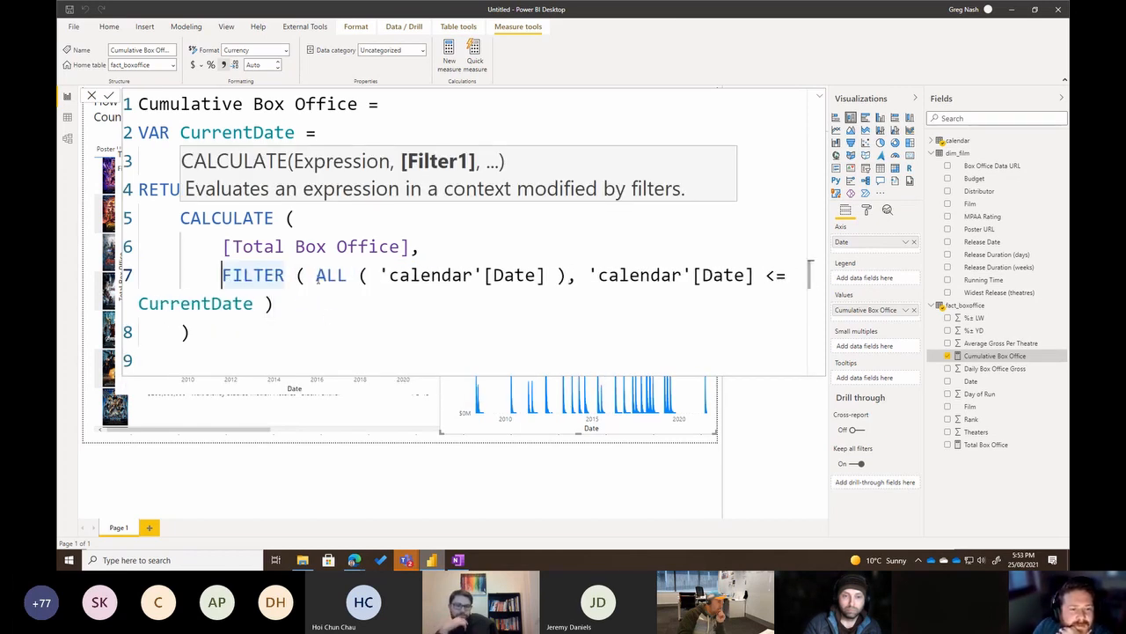
key(ctrl+Right)
key(ctrl+Right)
key(ctrl+Right)
key(ctrl+Right)
key(ctrl+Right)
key(ctrl+Right)
key(ctrl+Right)
key(ctrl+Right)
key(ctrl+Right)
key(ctrl+Right)
key(ctrl+Right)
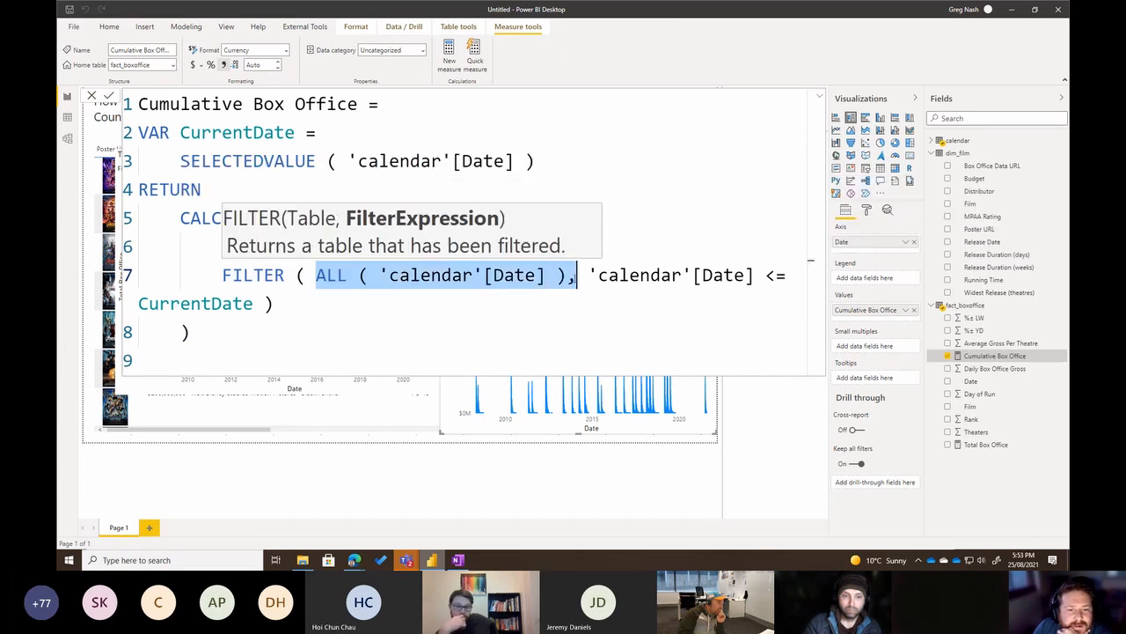
shift+click(794, 276)
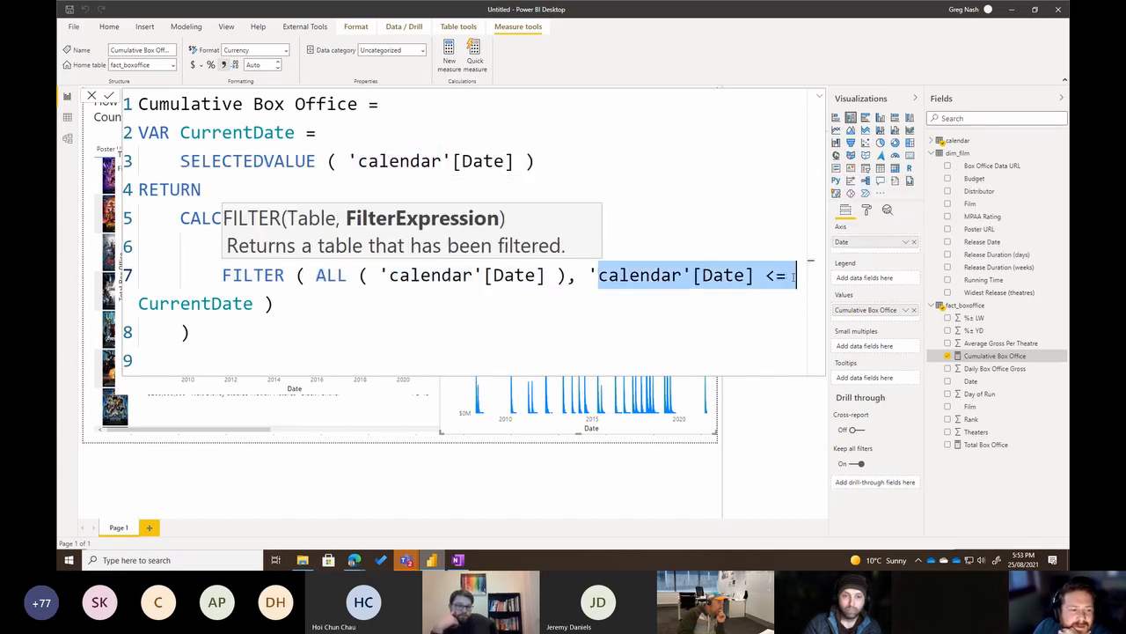
- Commit the edited Cumulative Box Office measure and close the formula editor
click(234, 335)
key(Return)
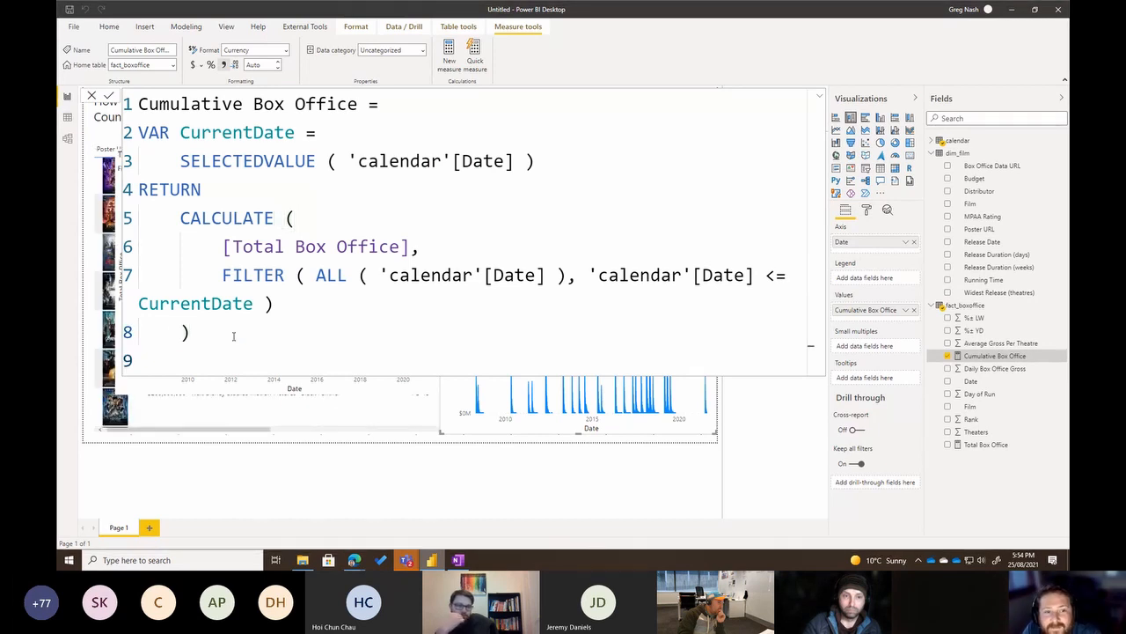
click(696, 444)
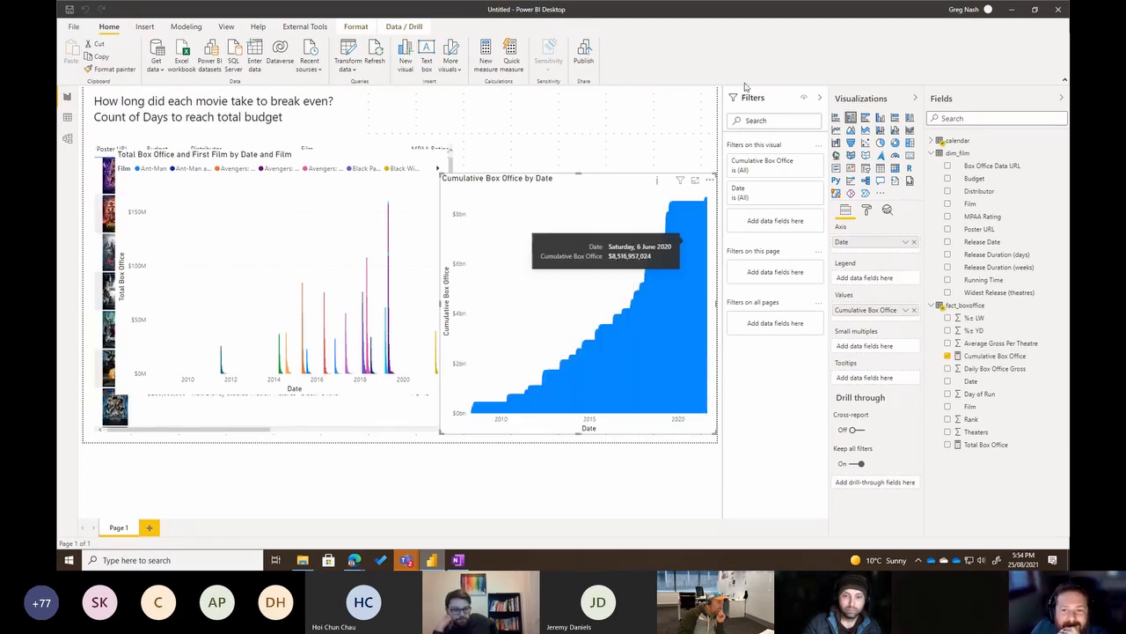
- Move the Cumulative Box Office by Date chart up the page and shrink it from its upper-left corner
drag(540, 231, 541, 176)
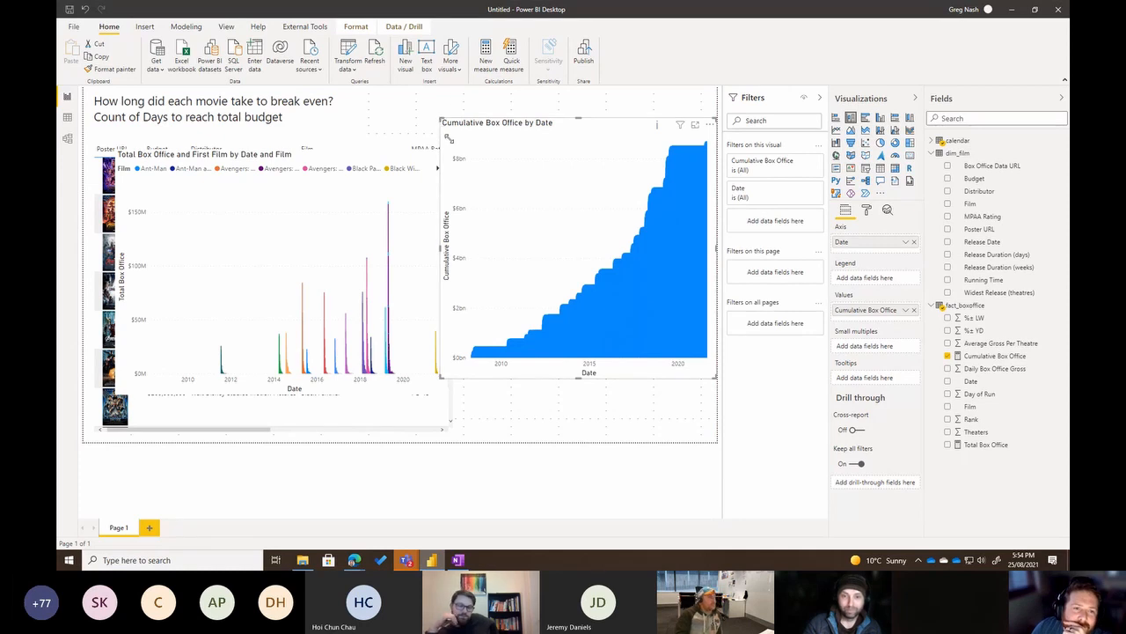
drag(449, 138, 476, 198)
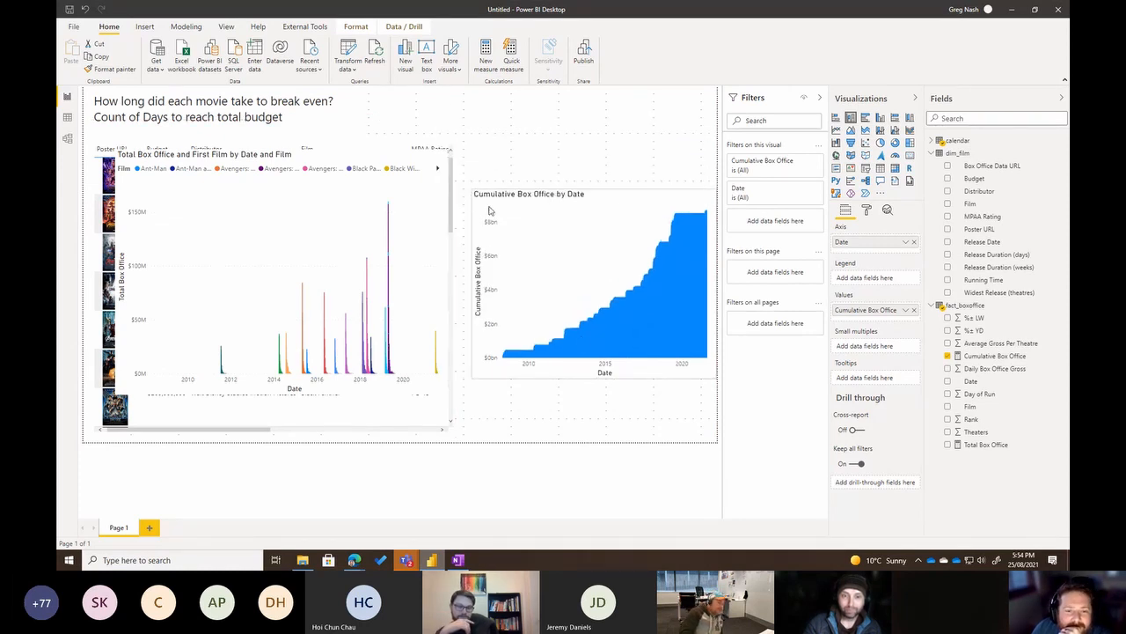
- Select the Avengers: Endgame row in the movie table and narrow the table to free space beside it
click(101, 176)
click(106, 193)
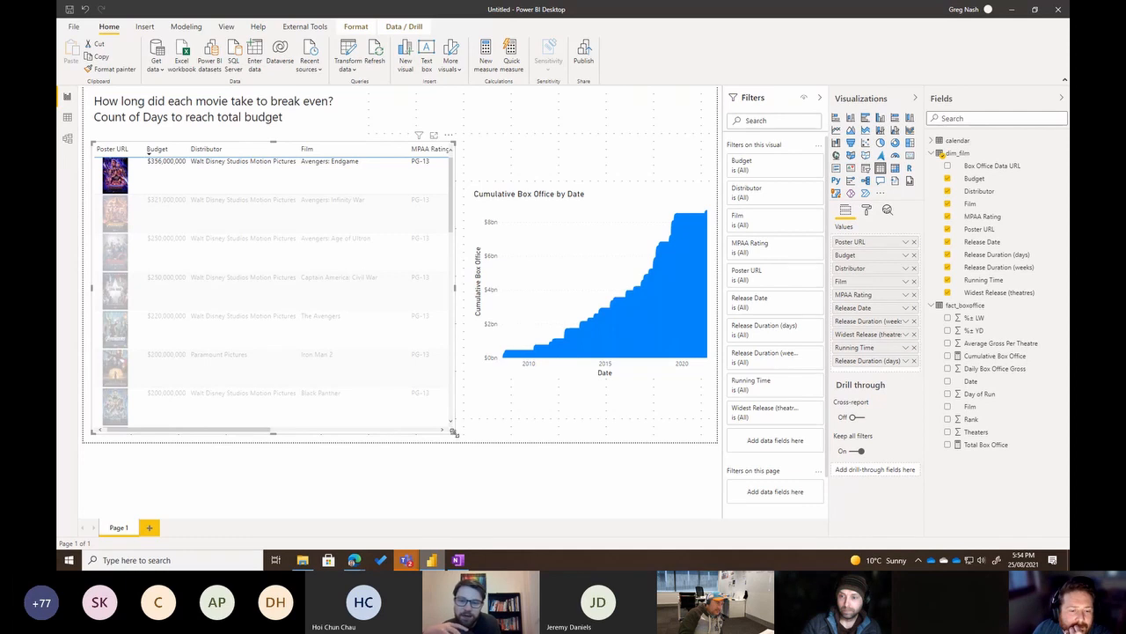
drag(454, 431, 344, 424)
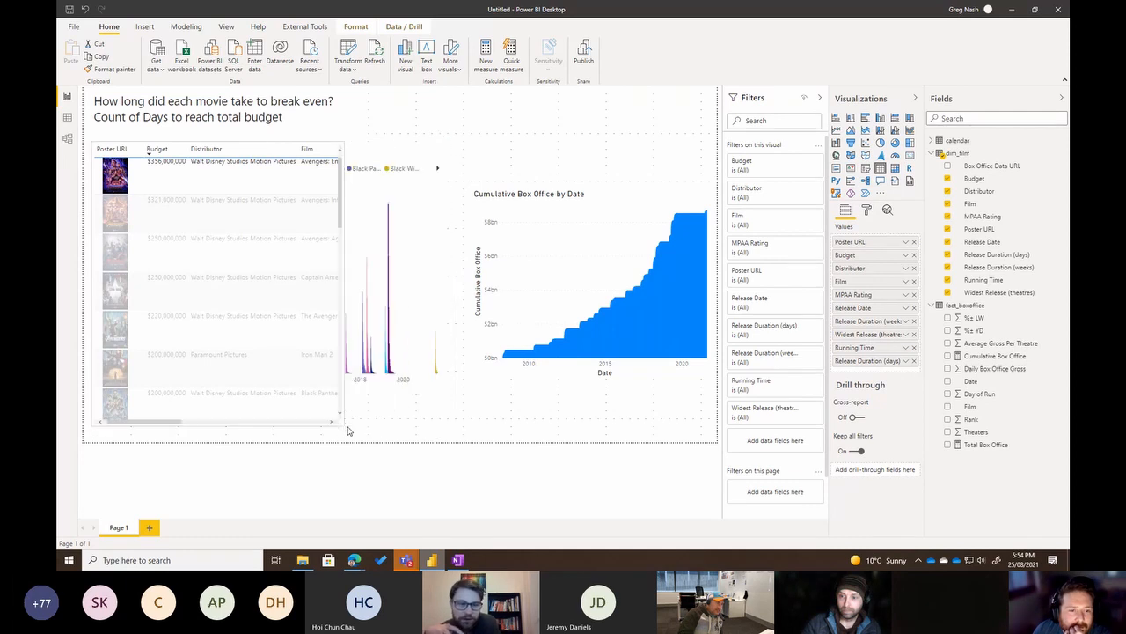
- Move the Total Box Office and First Film chart down and across, closer to the Cumulative Box Office chart
click(436, 394)
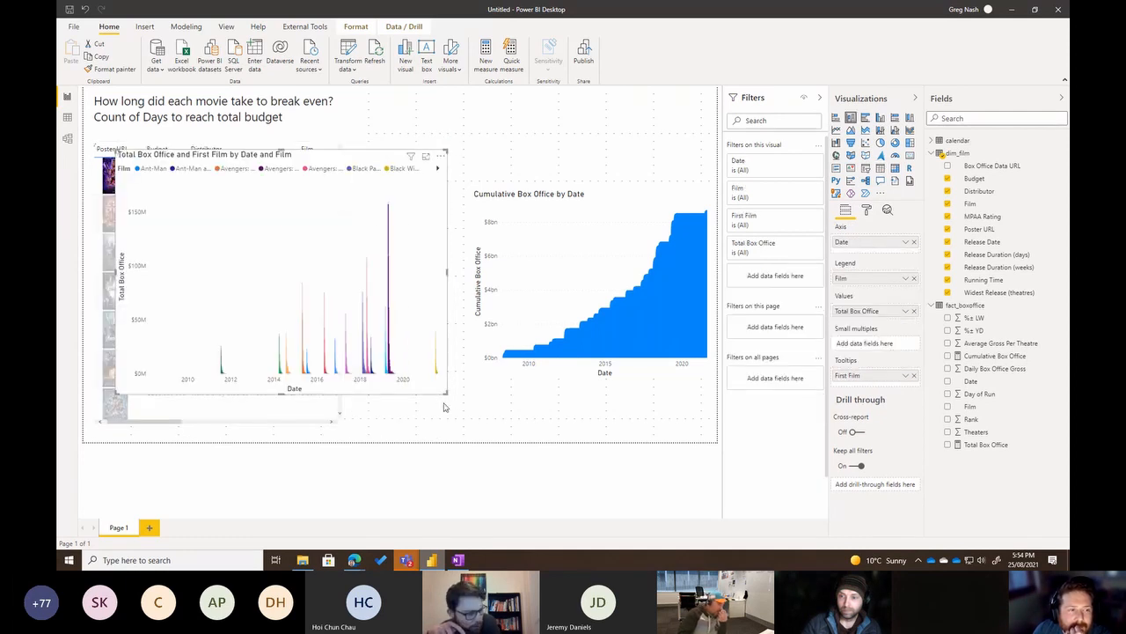
click(425, 396)
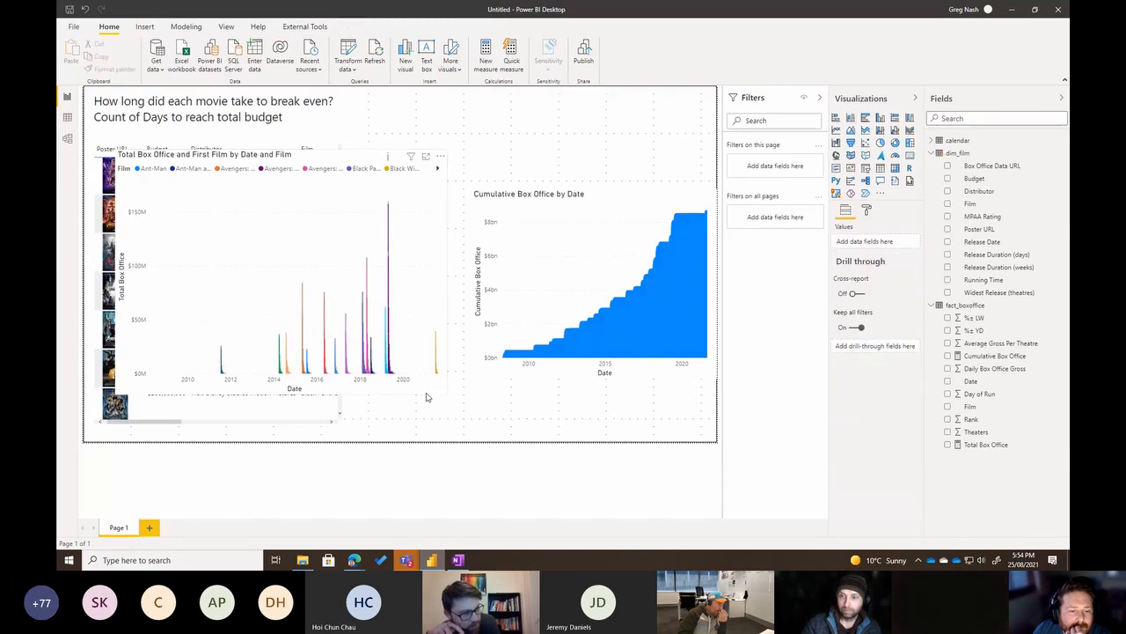
drag(426, 397, 450, 426)
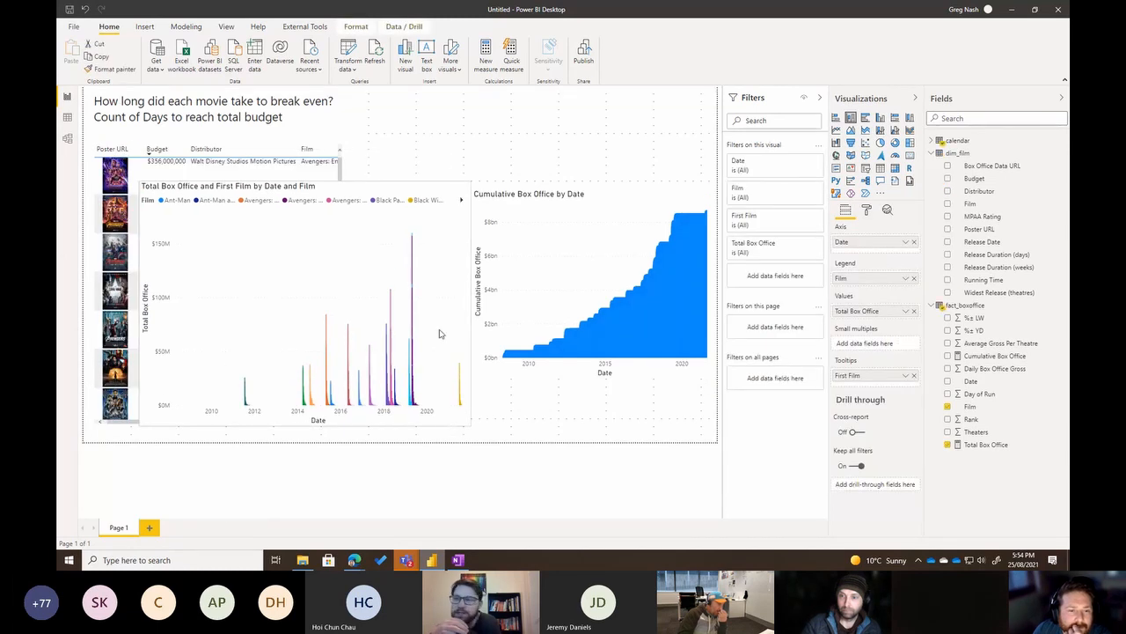
- Select movies one after another in the table down to Iron Man 2, checking the Cumulative Box Office chart each time
click(123, 181)
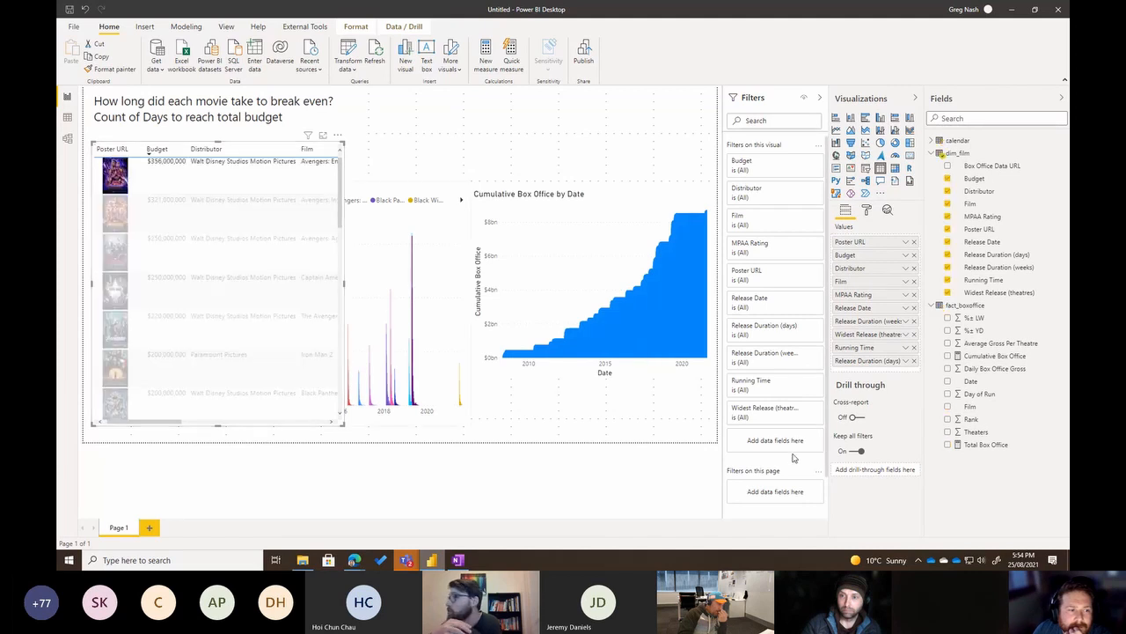
click(122, 215)
key(Down)
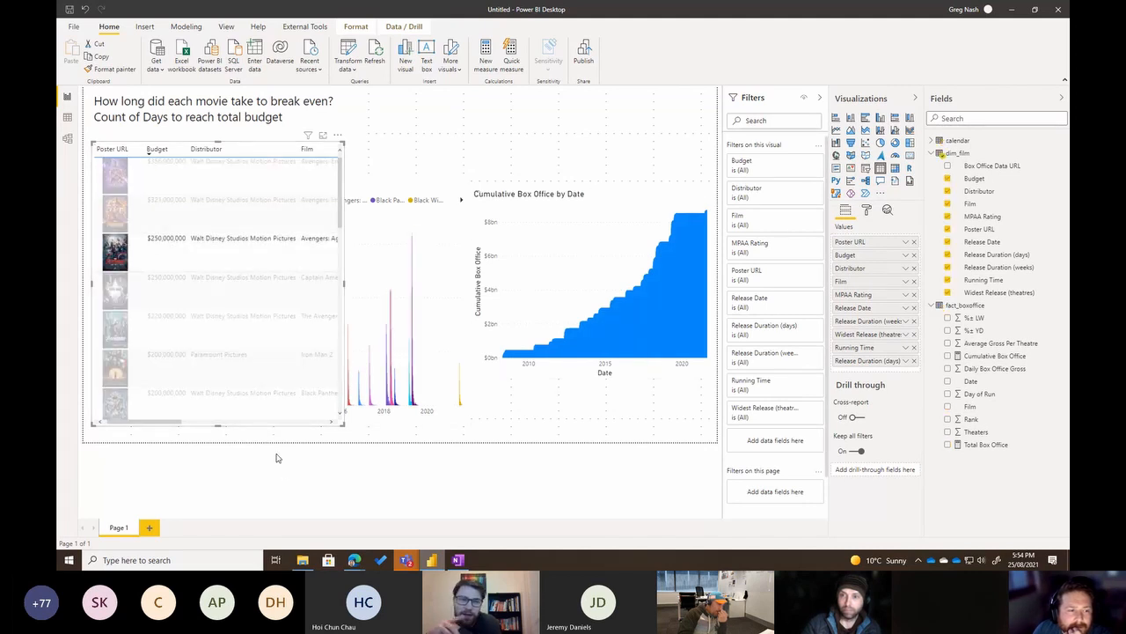
key(Down)
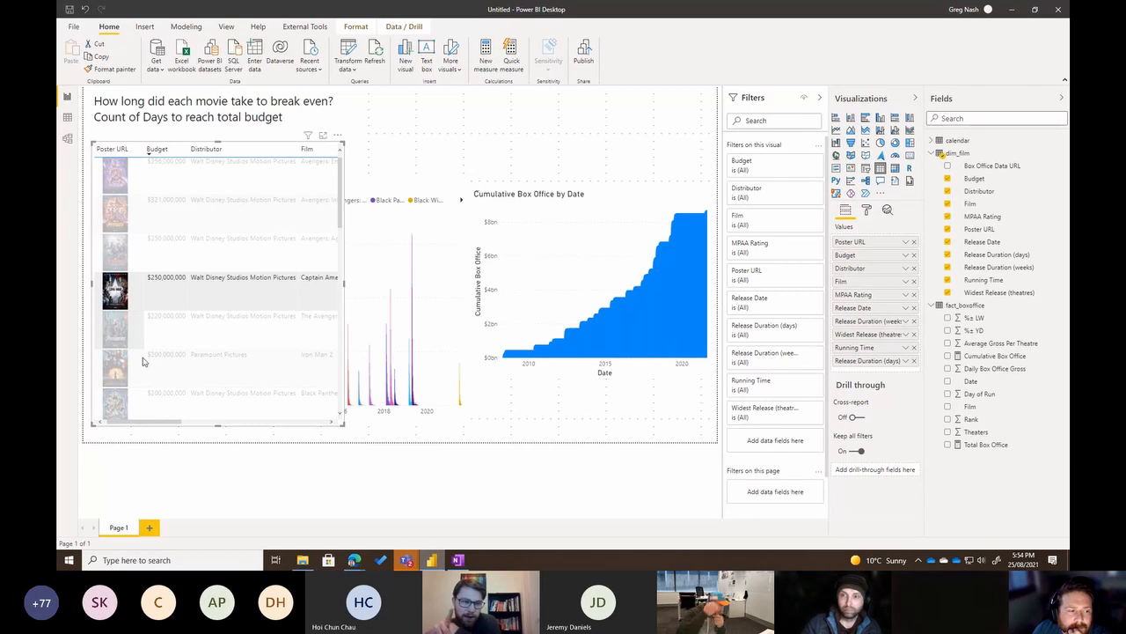
key(Down)
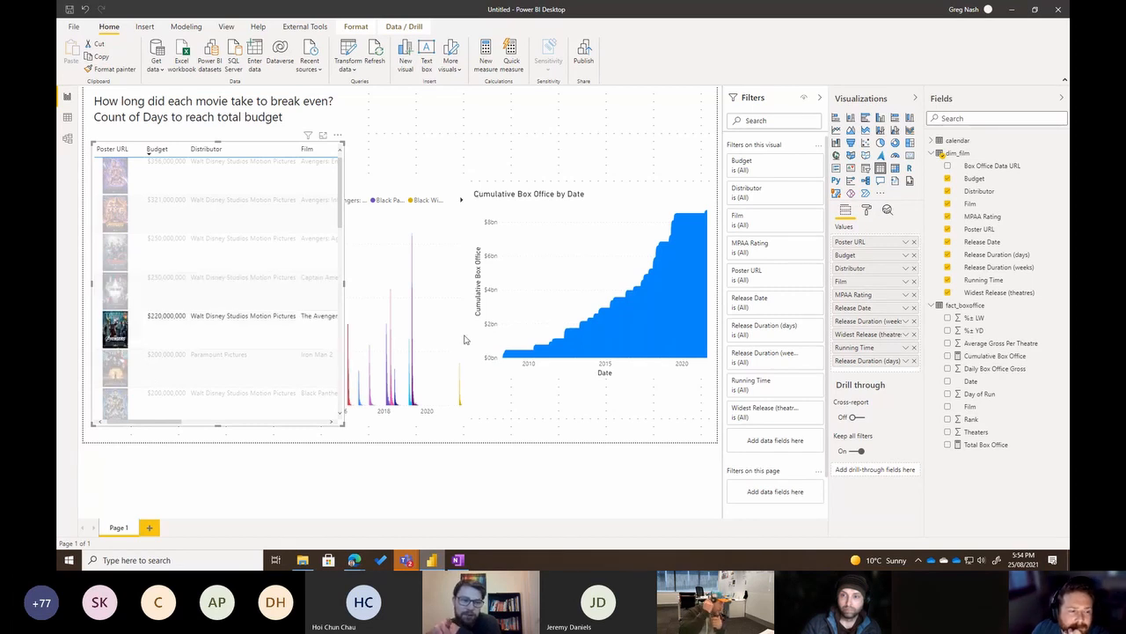
key(Down)
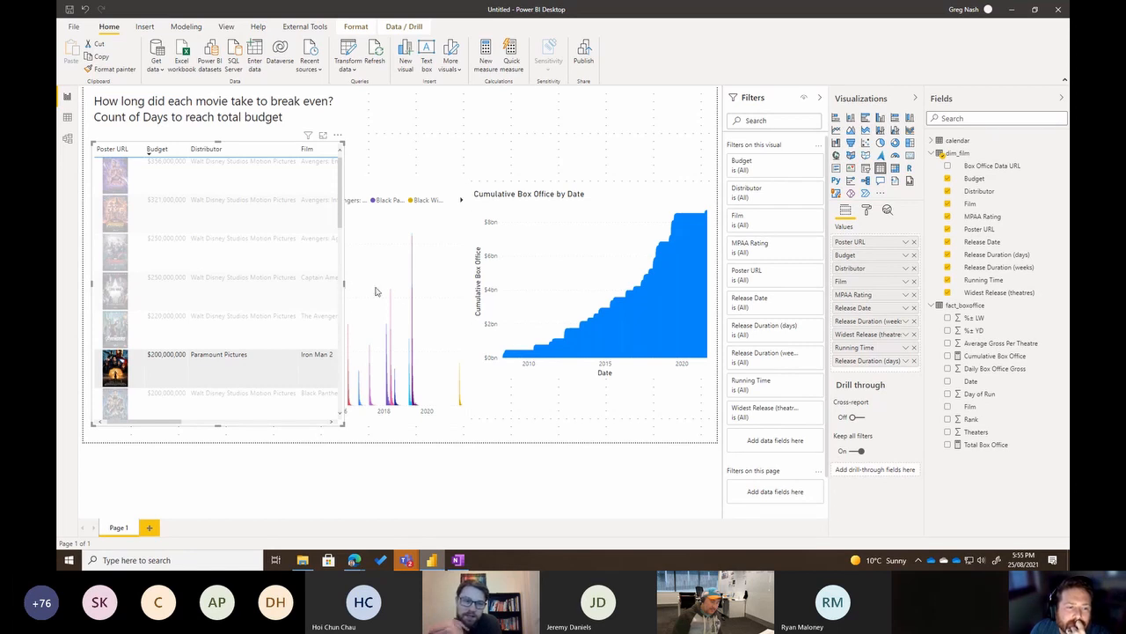
- Widen the movie table to fit the full Film column and the start of the MPAA Rating column
drag(375, 291, 414, 291)
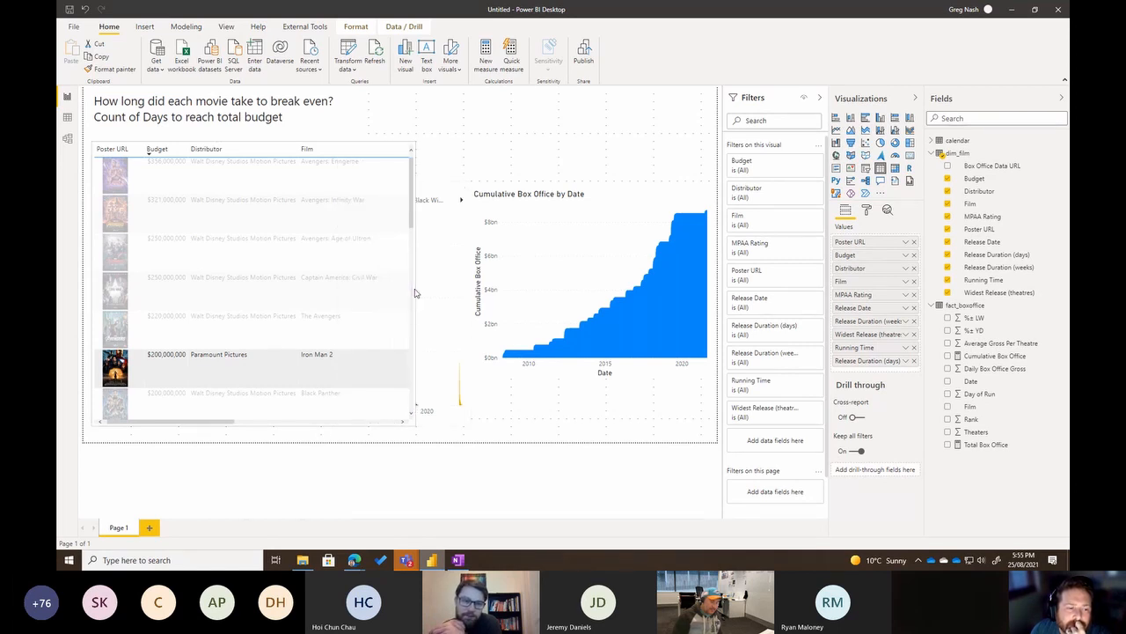
drag(219, 424, 175, 425)
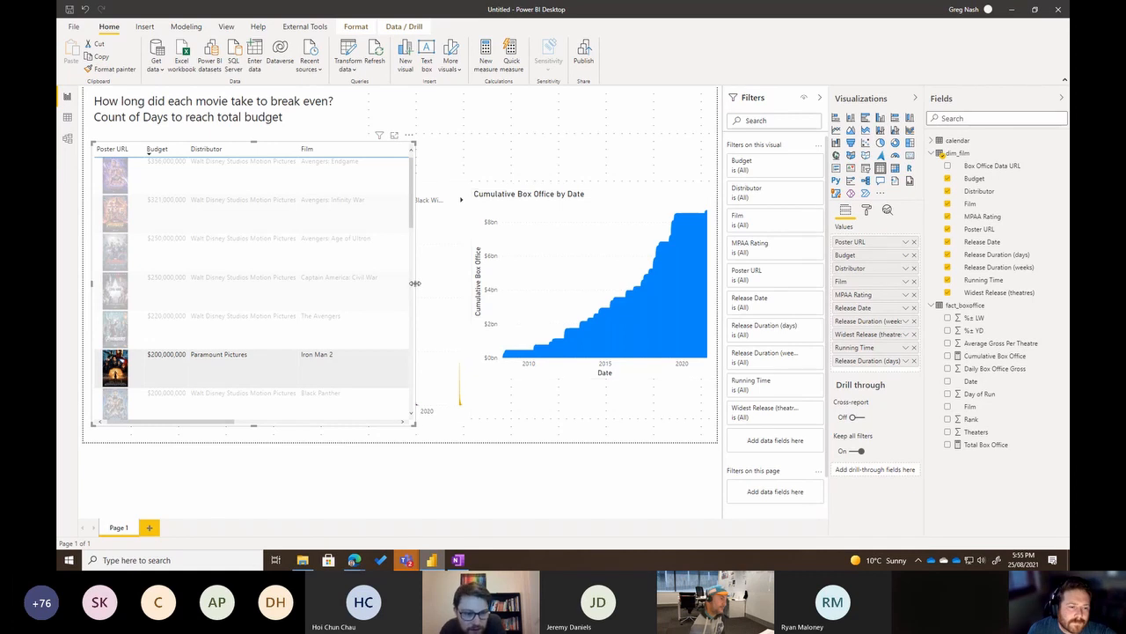
drag(415, 283, 439, 284)
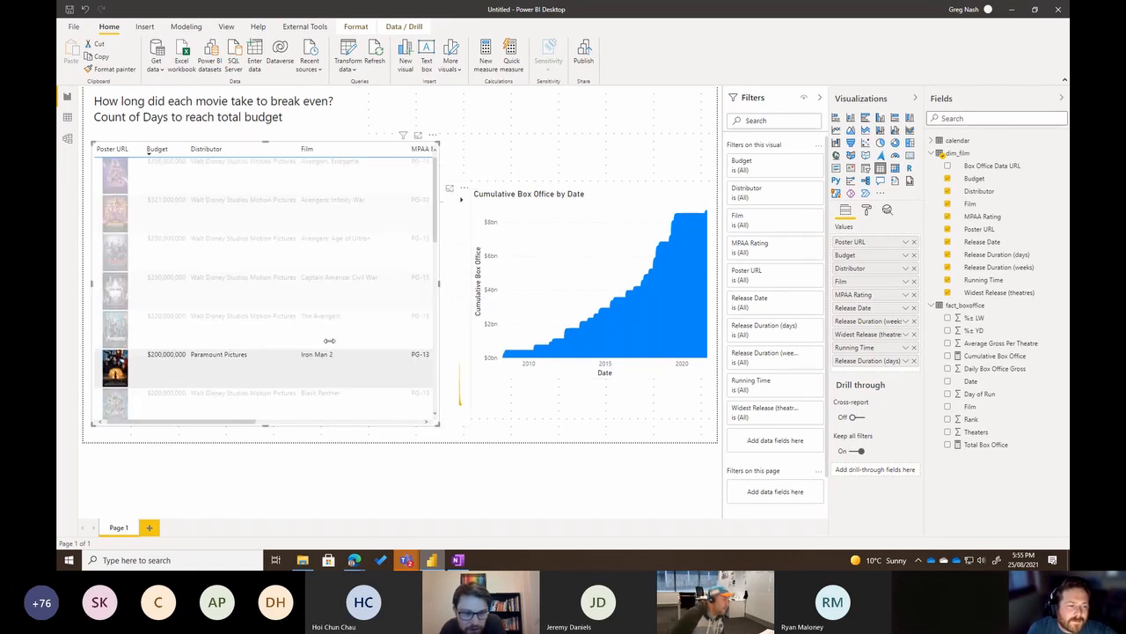
- Select The Avengers and Avengers: Age of Ultron in the table, and check the filters affecting the Cumulative Box Office chart
click(115, 329)
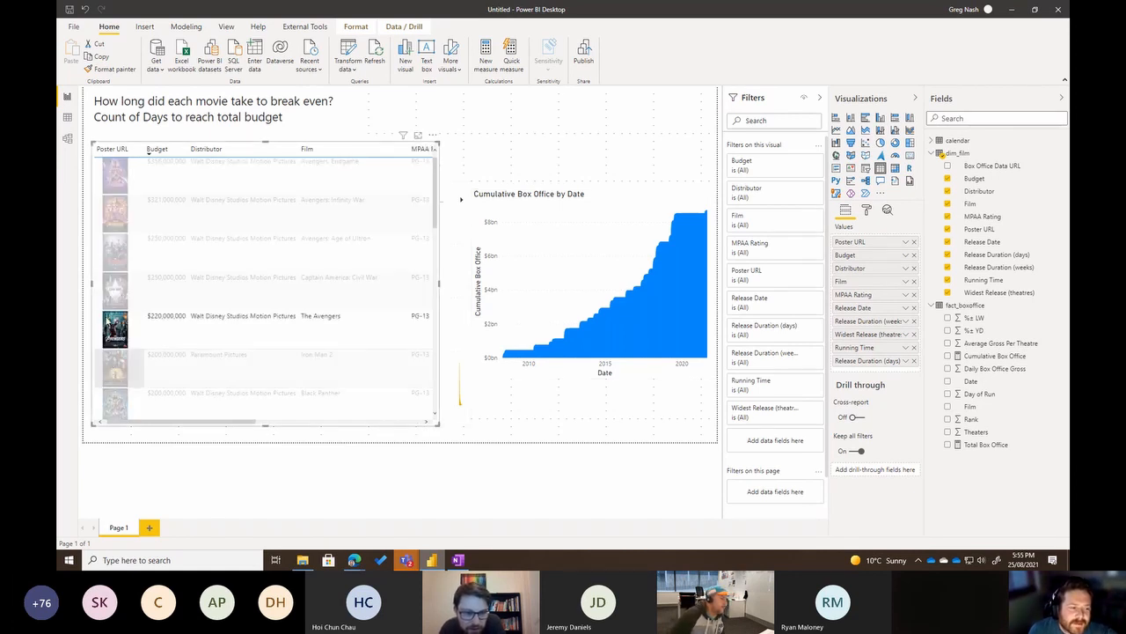
click(113, 275)
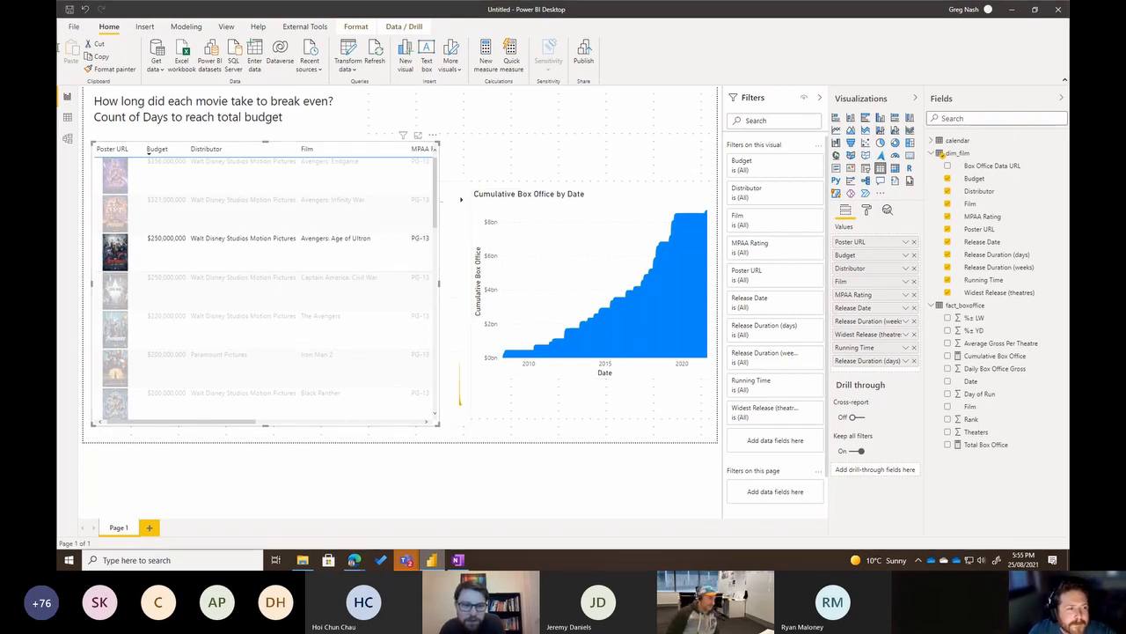
click(611, 202)
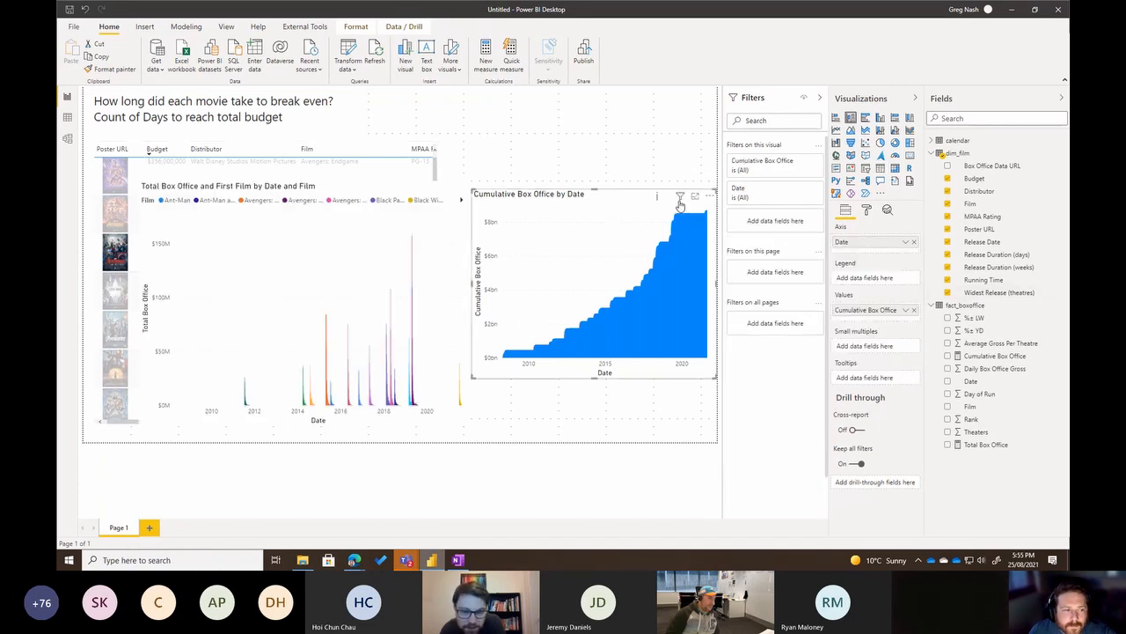
mouse_move(680, 198)
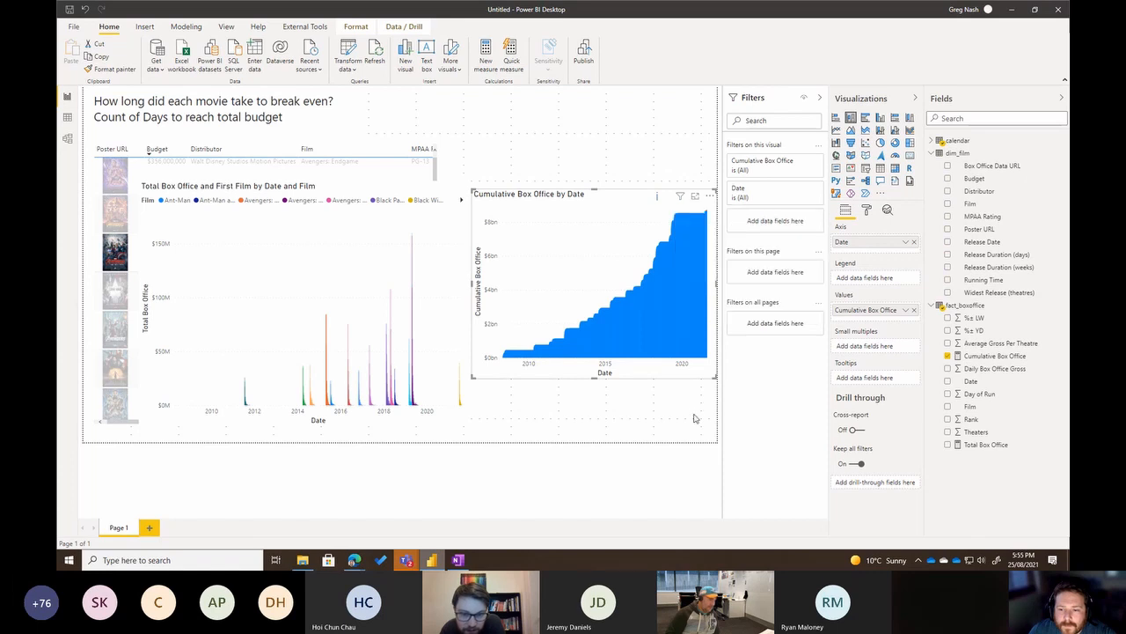
click(673, 394)
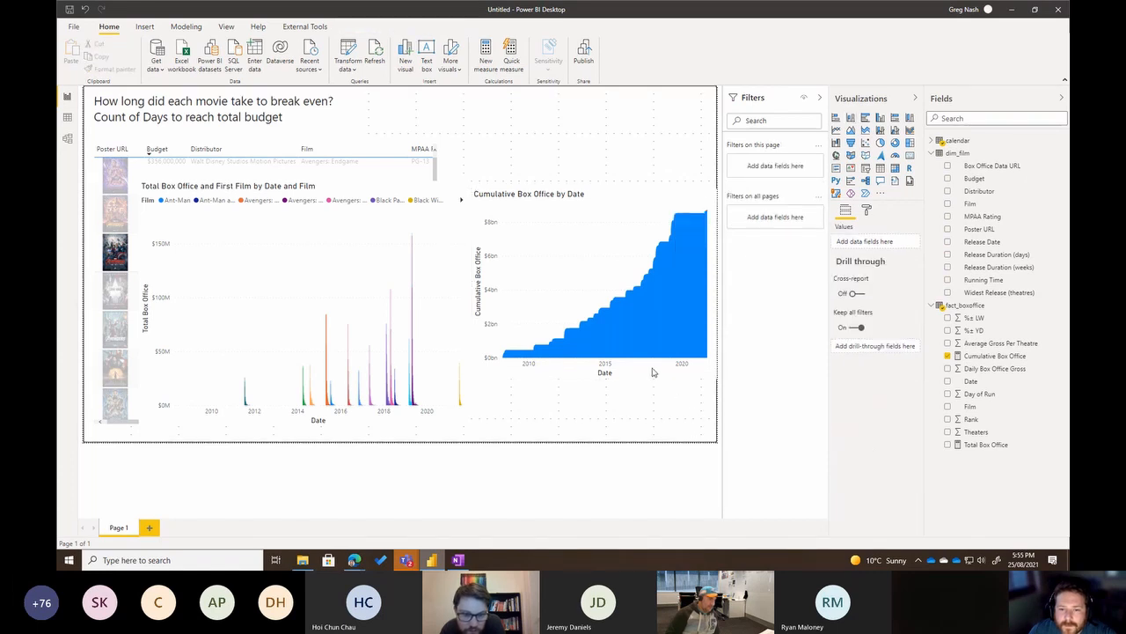
- Open the Cumulative Box Office measure's formula and examine its ALL ( 'calendar'[Date] ) argument
click(560, 234)
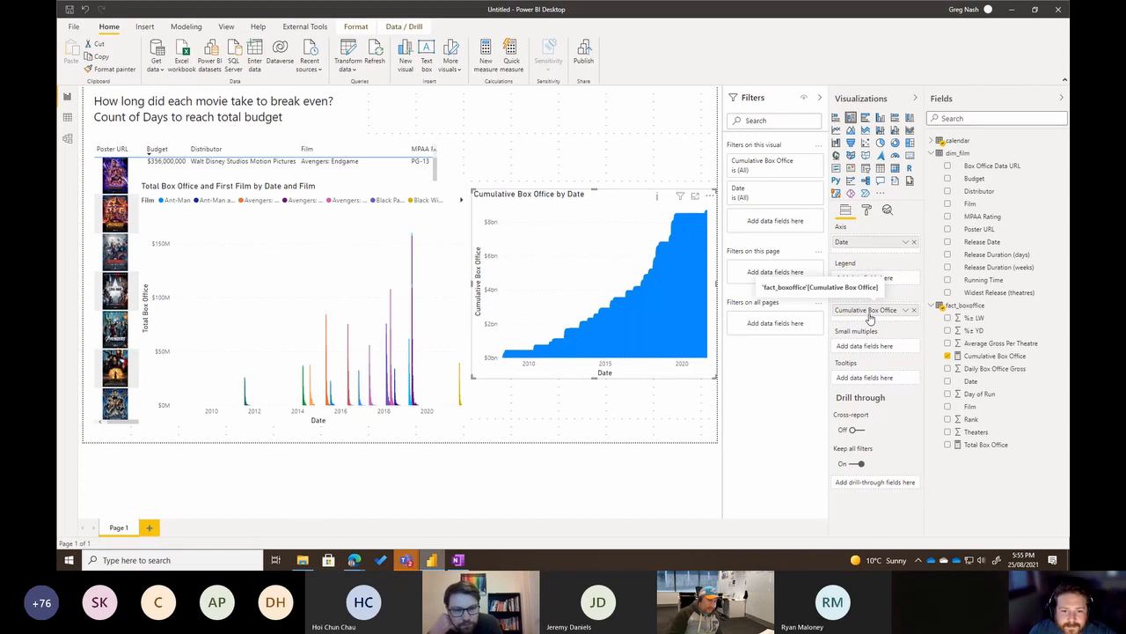
click(1063, 356)
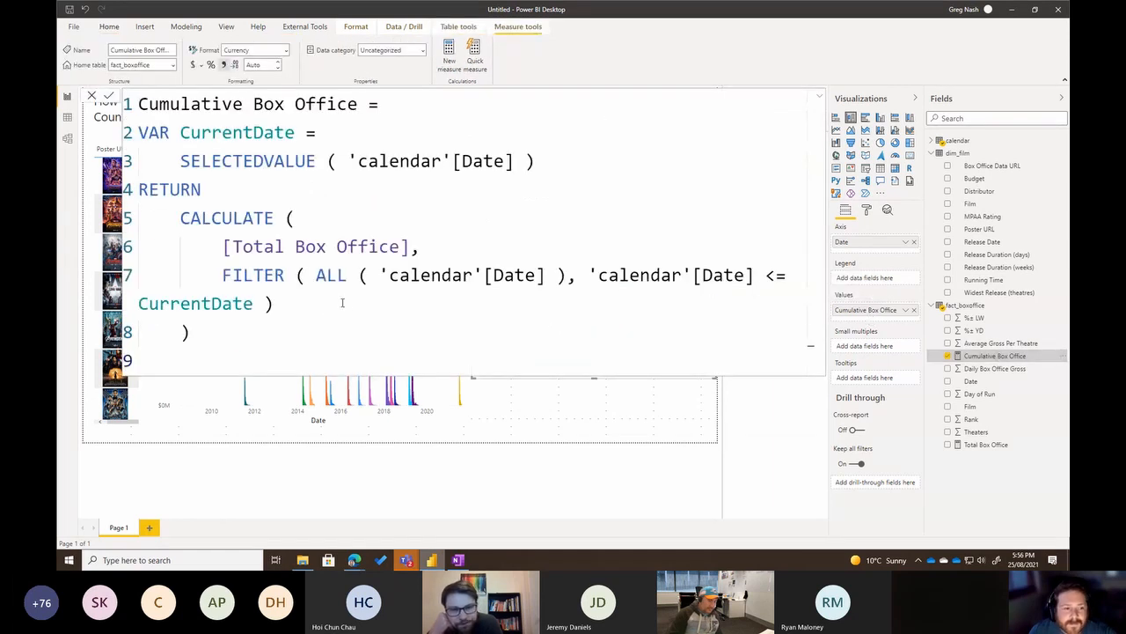
drag(566, 275, 316, 275)
click(441, 336)
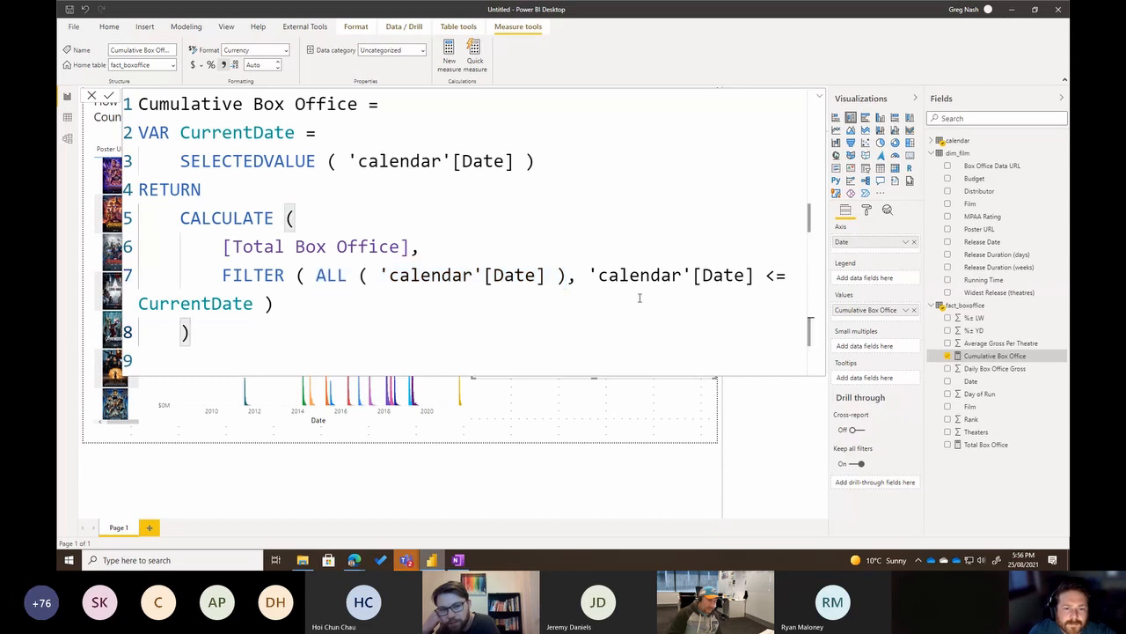
- Collapse the Visualizations pane and switch to the data model diagram
click(914, 98)
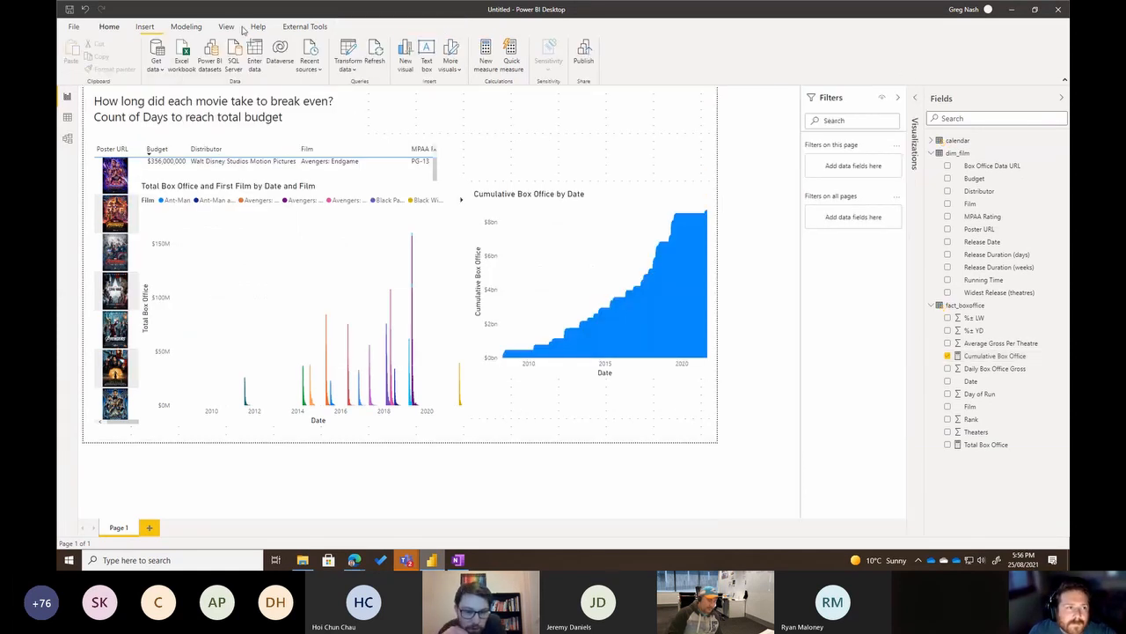
click(227, 27)
click(186, 27)
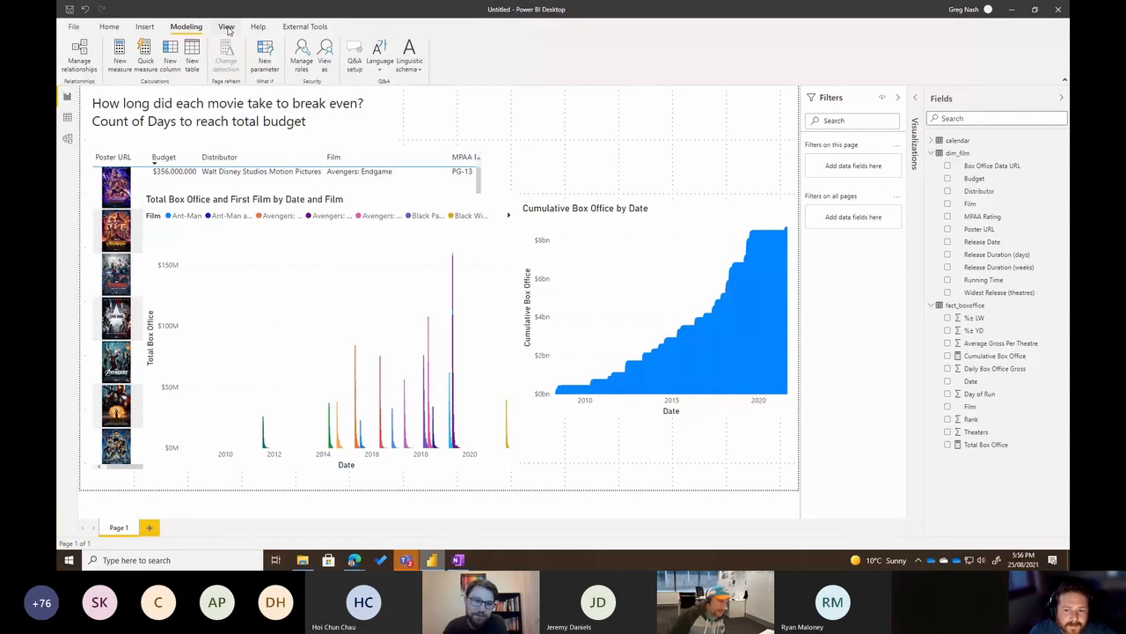
click(67, 138)
- Set the cross filter direction of the relationship between calendar and fact_boxoffice to Single
right_click(748, 274)
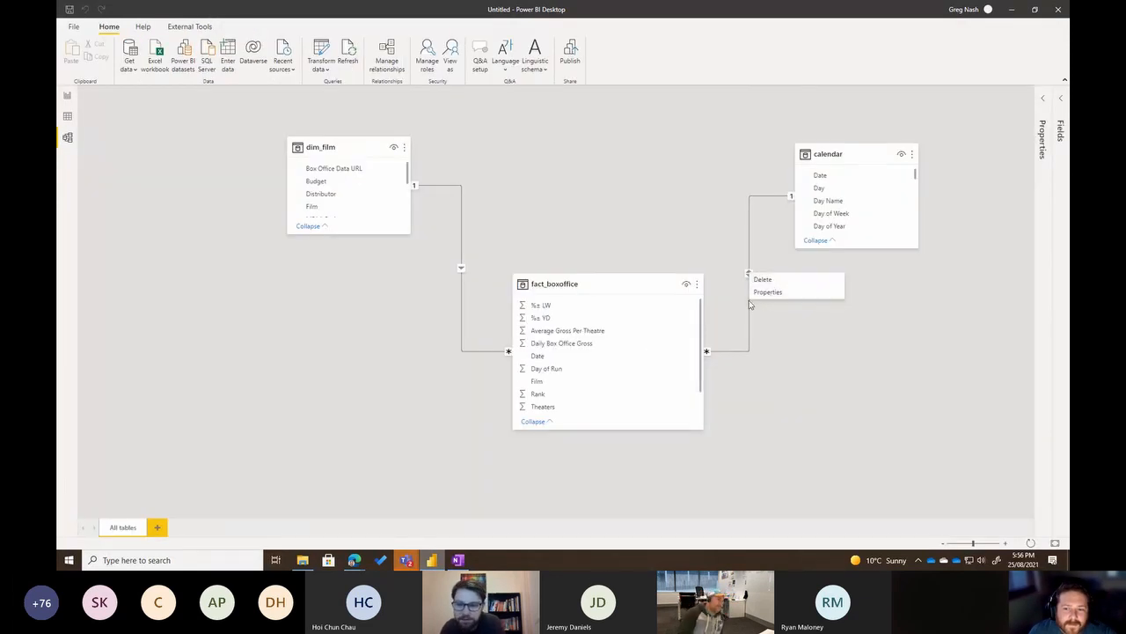
click(748, 274)
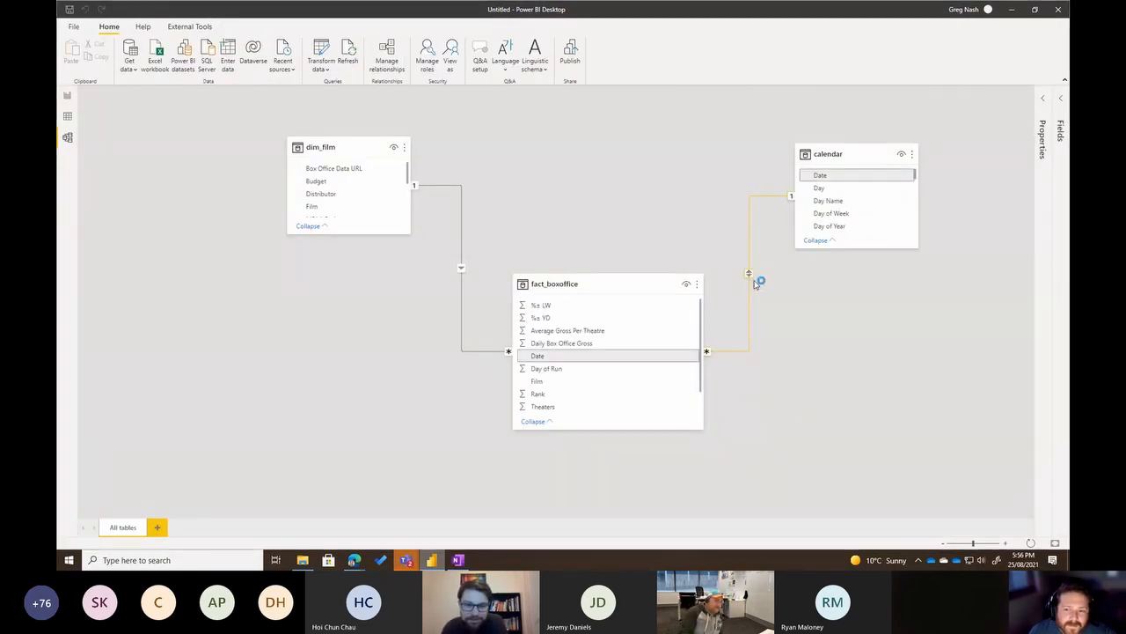
double_click(749, 274)
click(642, 357)
click(626, 370)
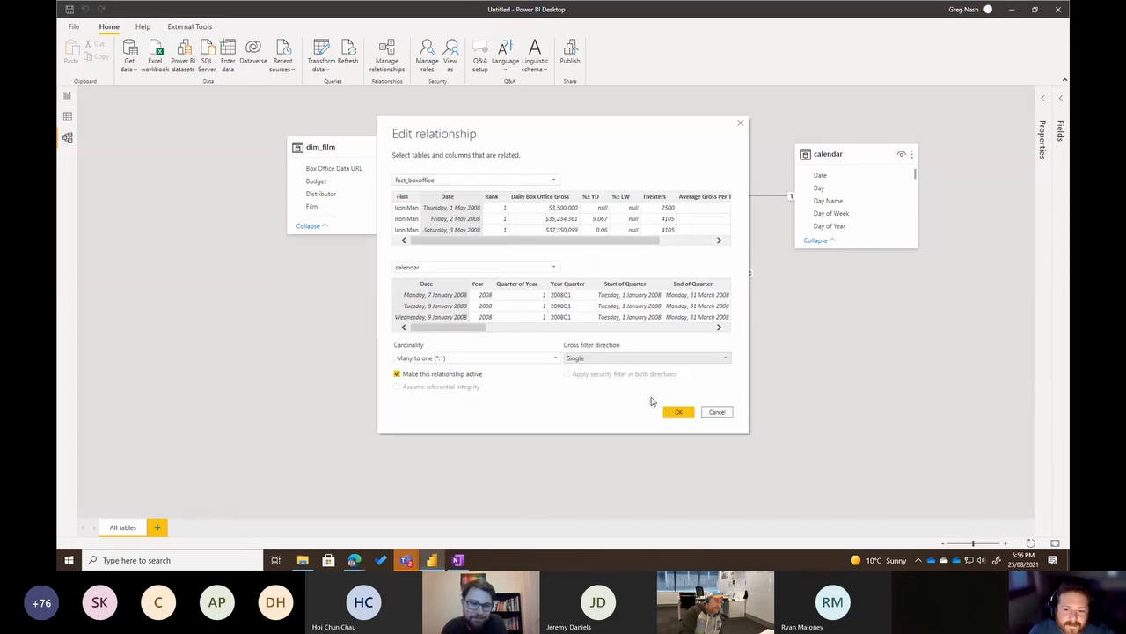
click(679, 411)
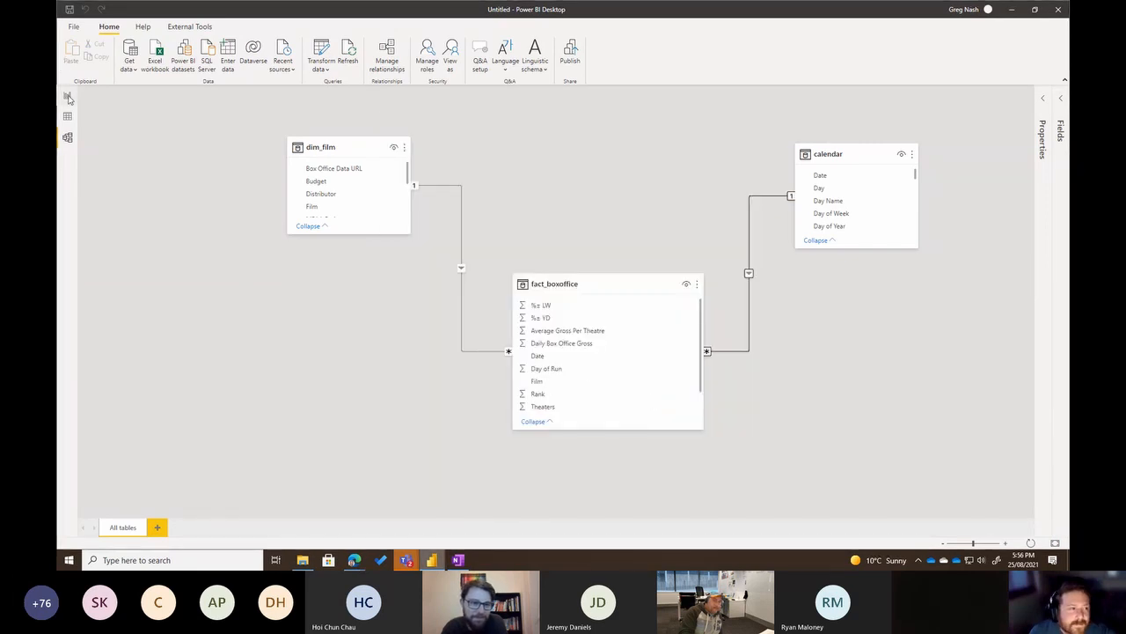
- Return to the report and select several movies in the table, ending on The Avengers, to retest filtering of the cumulative chart
click(68, 98)
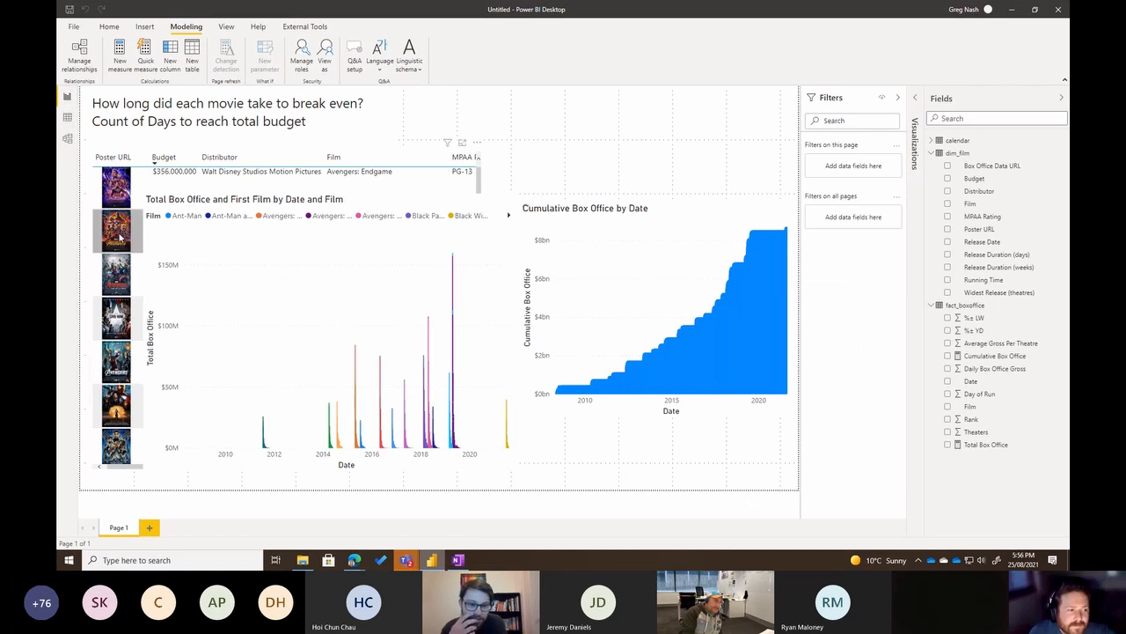
click(118, 257)
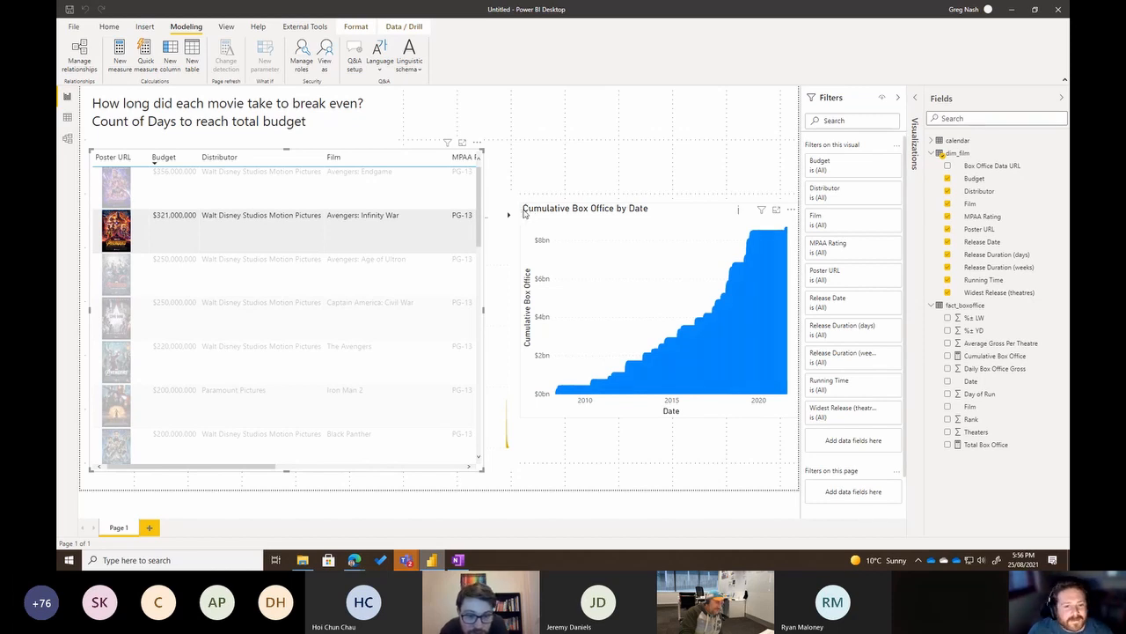
click(229, 283)
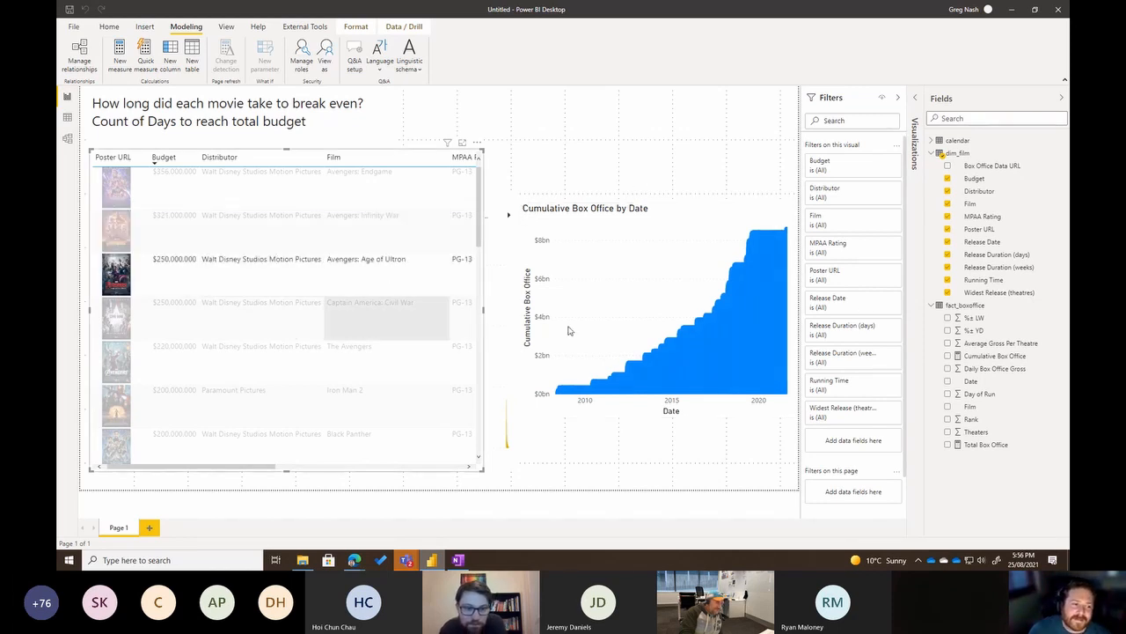
click(387, 302)
click(396, 339)
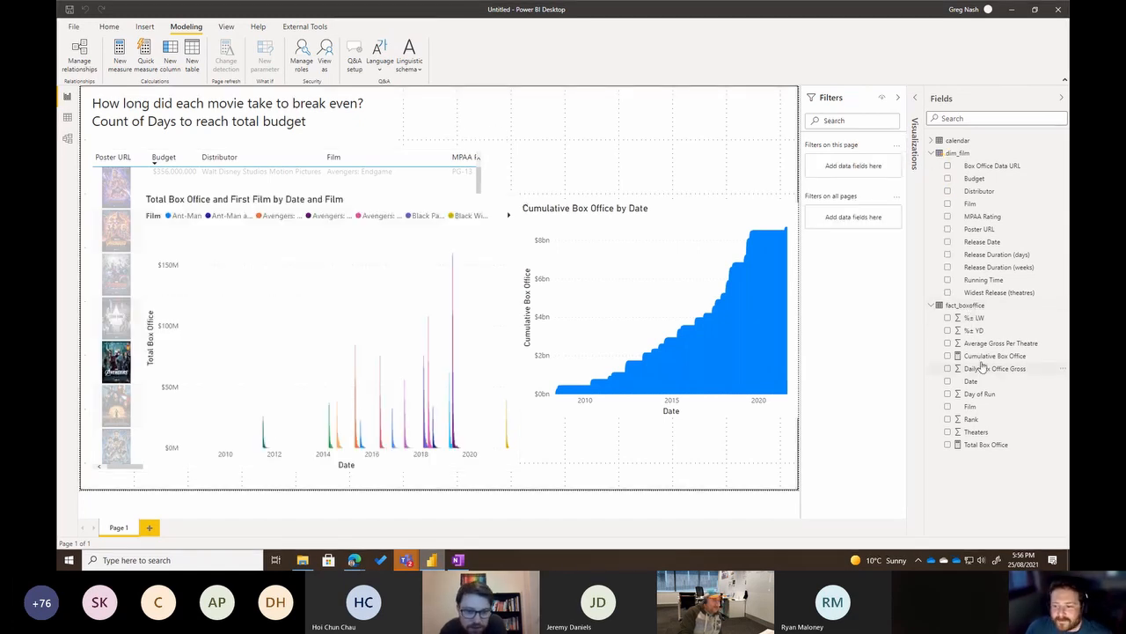
- Review the Cumulative Box Office measure's formula again, close it, and select the Cumulative Box Office by Date chart
click(986, 356)
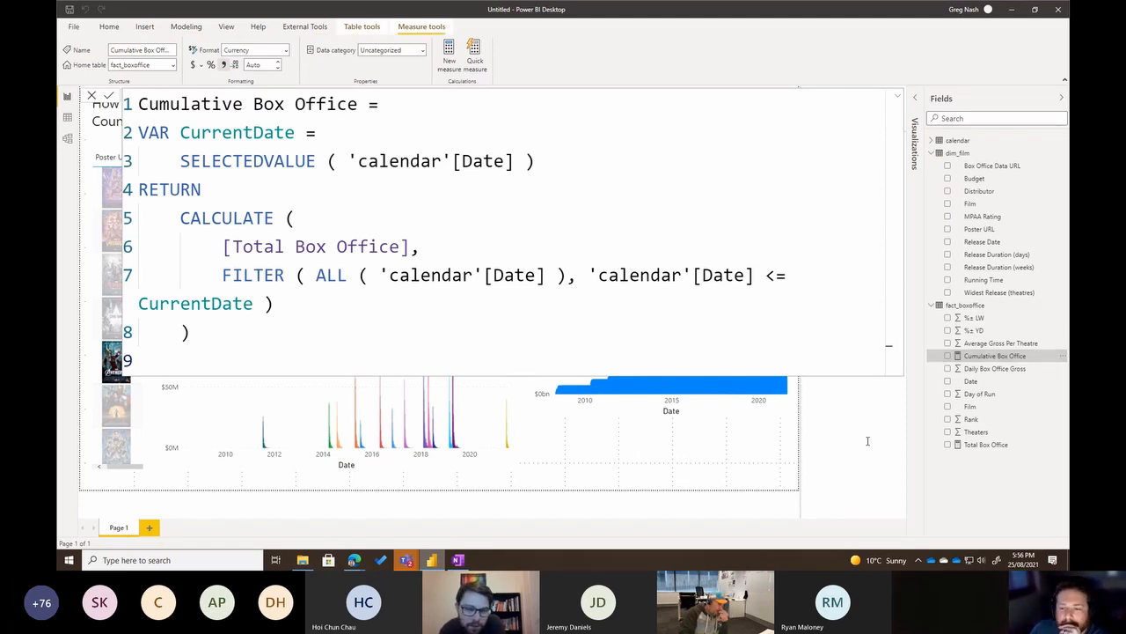
click(727, 410)
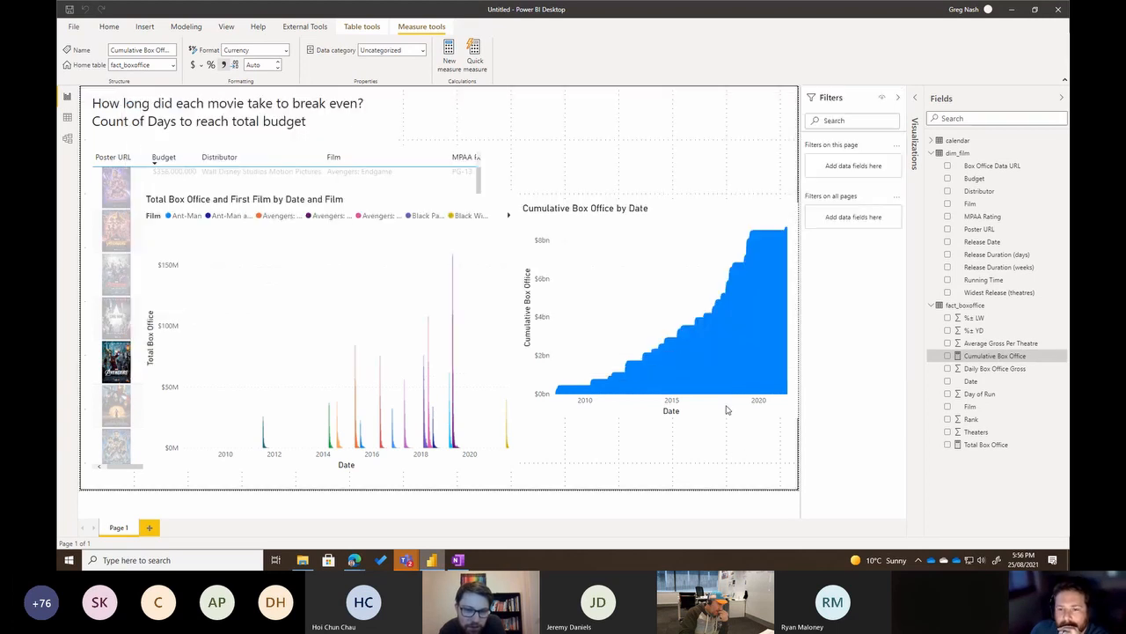
click(656, 213)
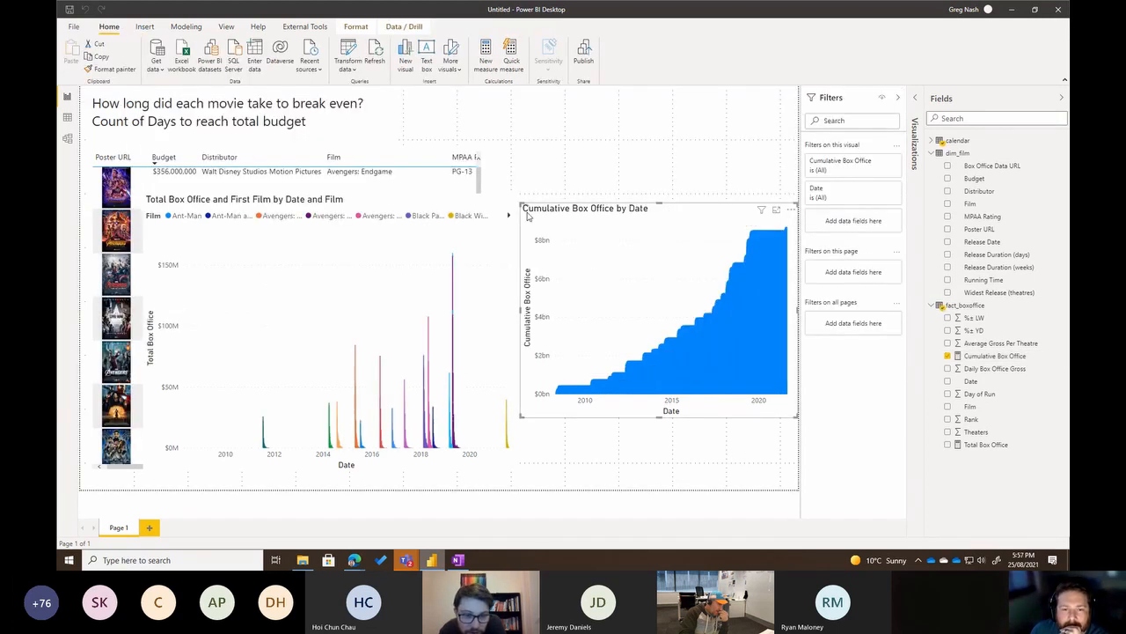
- Open the Performance analyzer, start a recording and refresh all visuals on the page
click(226, 27)
click(551, 60)
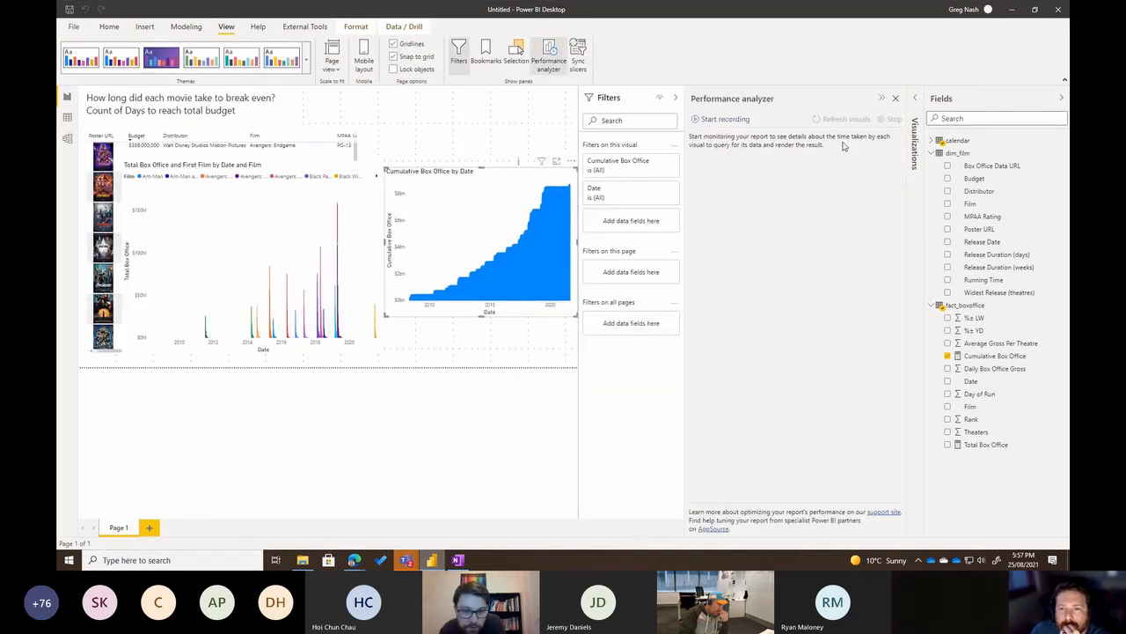
click(722, 124)
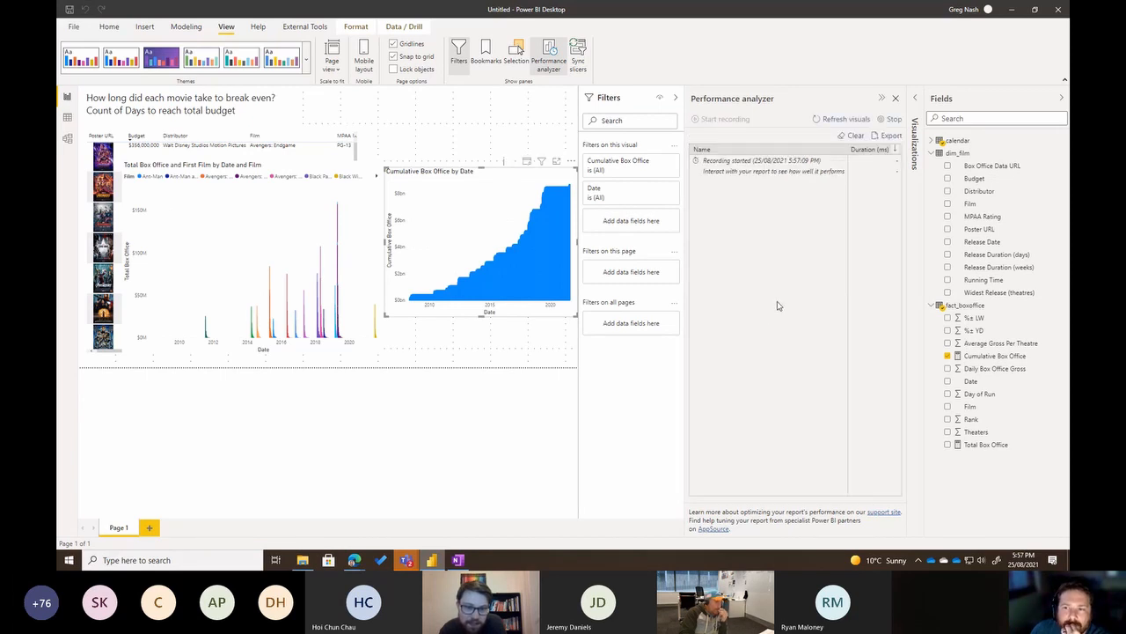
click(846, 121)
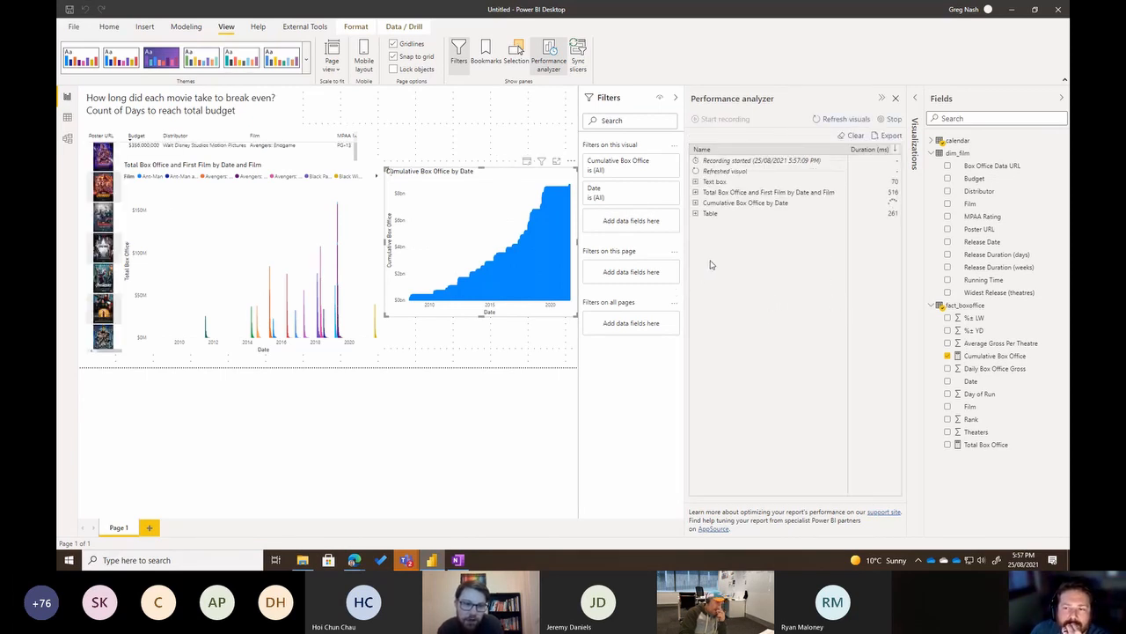
- Copy the DAX query of the Cumulative Box Office by Date visual from its performance results and paste it into a new Notepad document
click(695, 203)
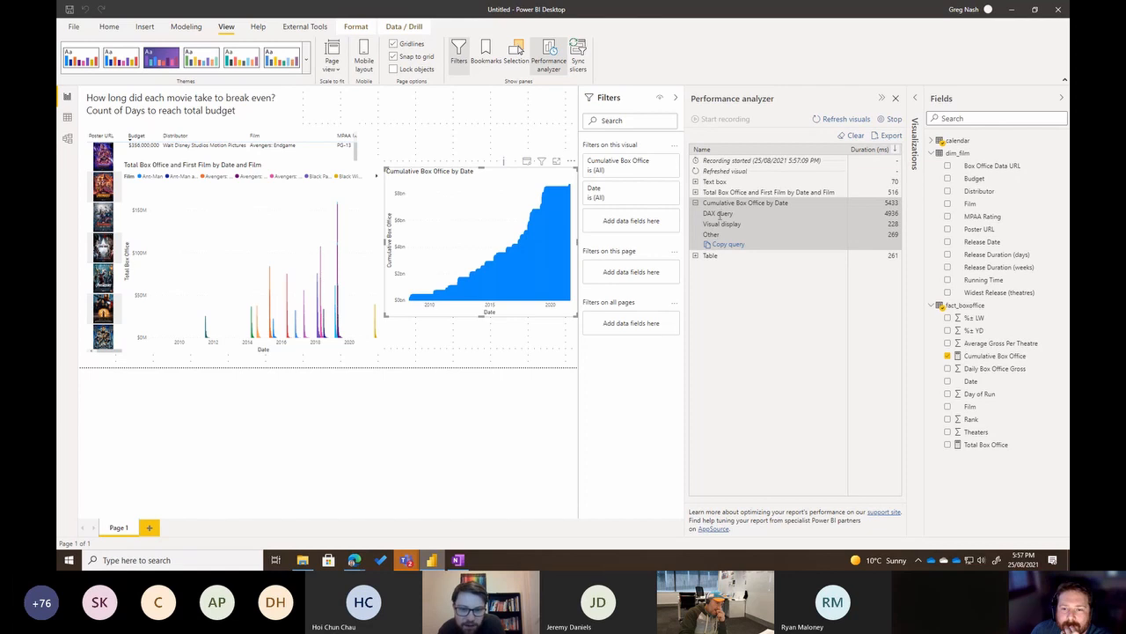
click(727, 244)
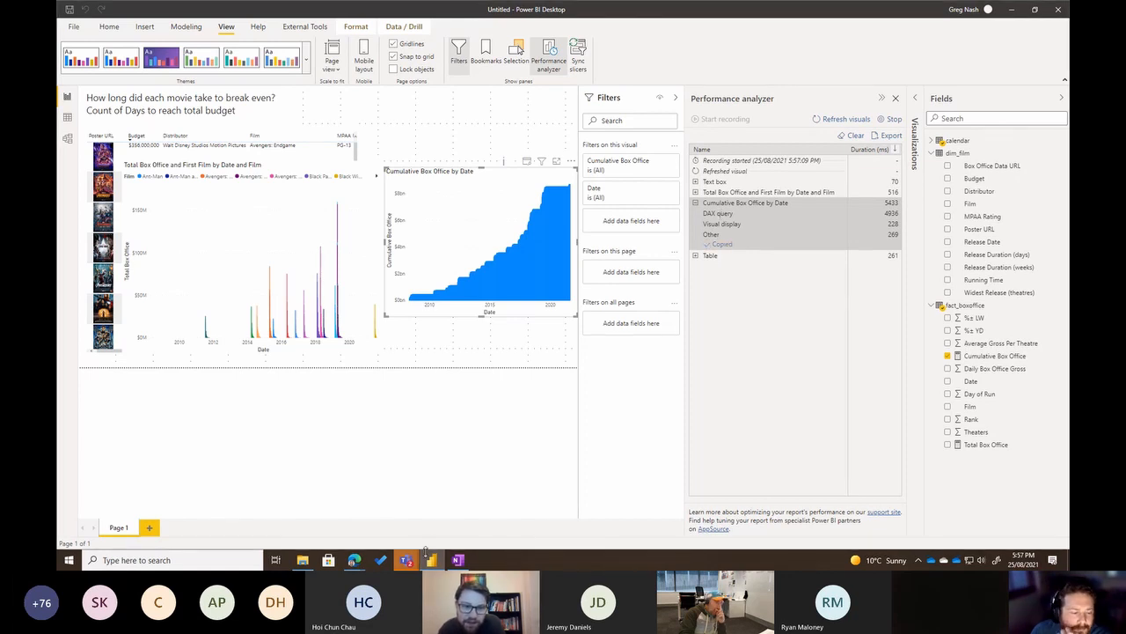
click(63, 565)
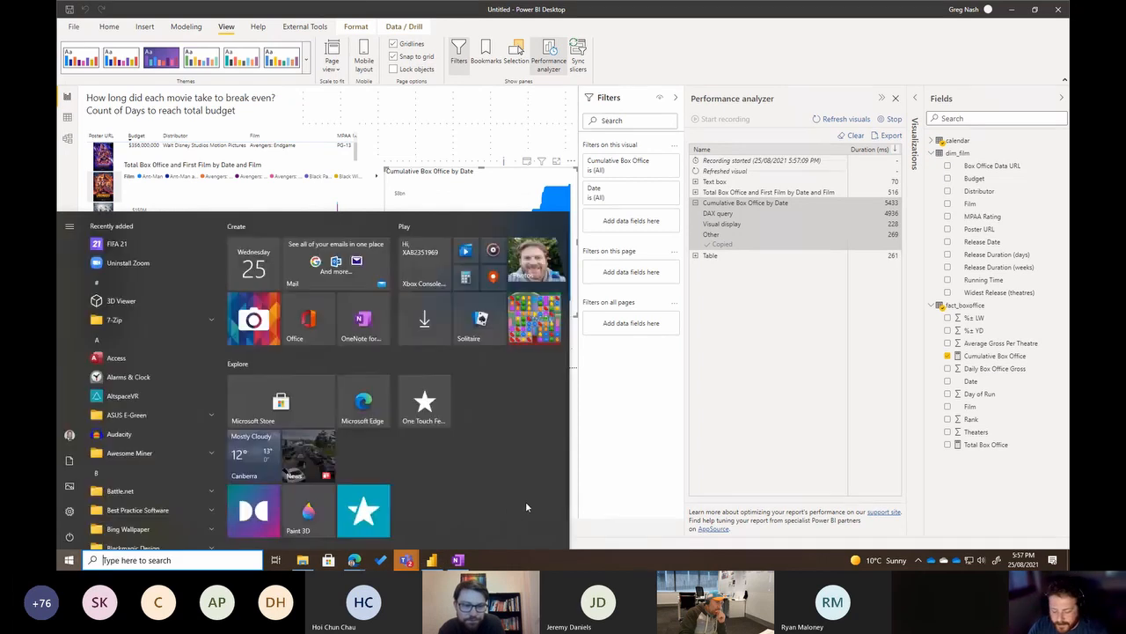
text(note)
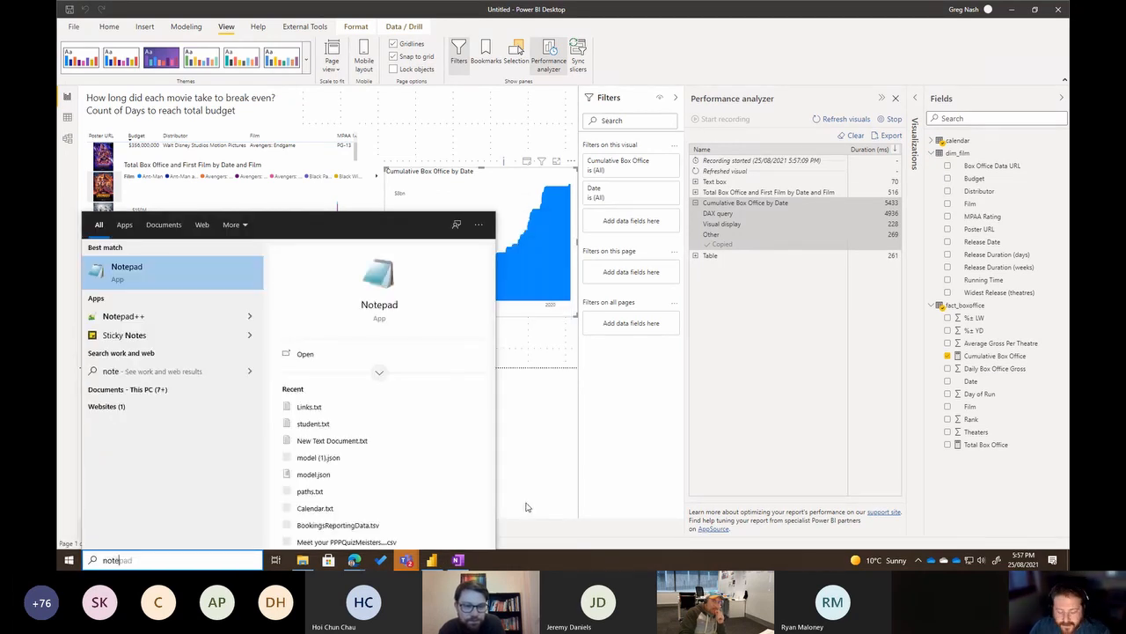
key(Return)
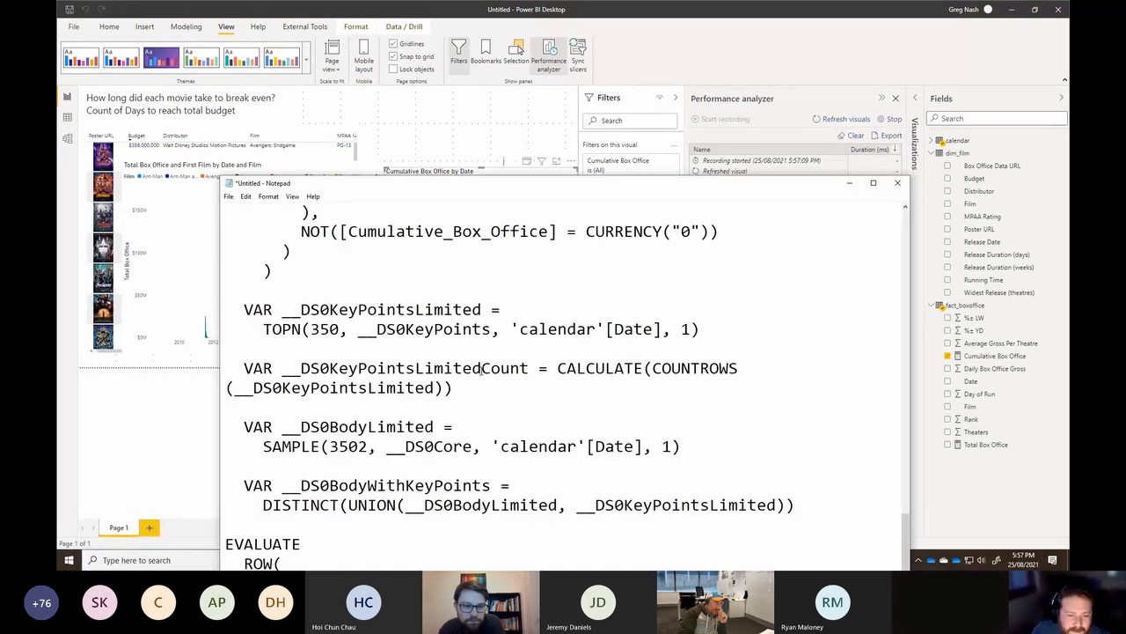
- Read through the pasted DAX query in Notepad, shrinking the text and moving the window aside to check it for a film filter
scroll(482, 370, up, 15)
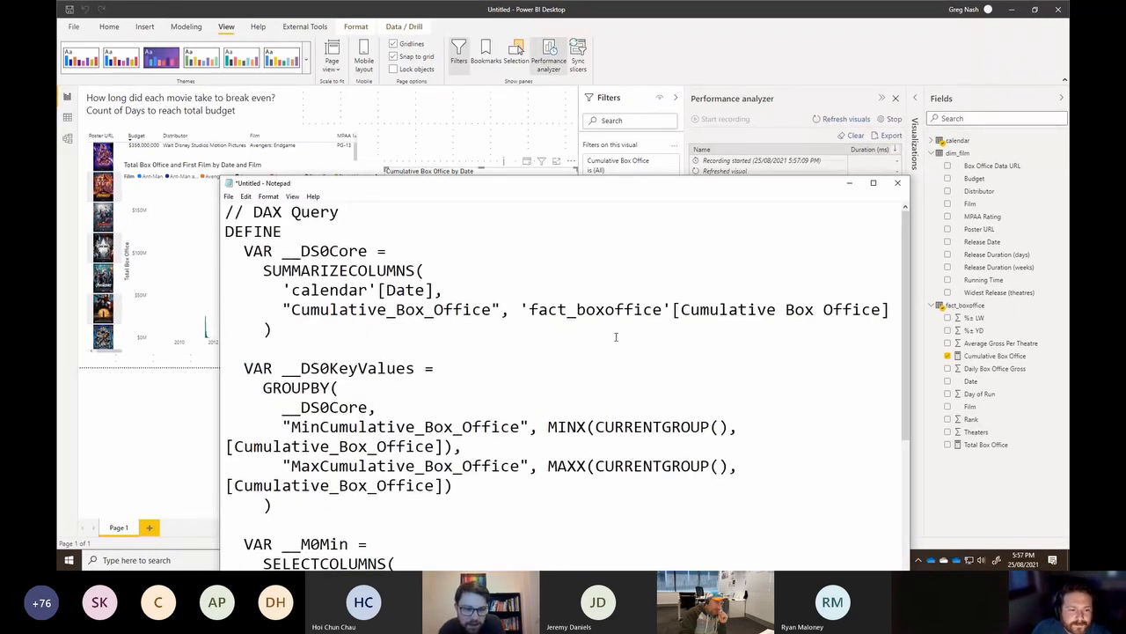
scroll(616, 337, down, 1)
scroll(619, 339, down, 1)
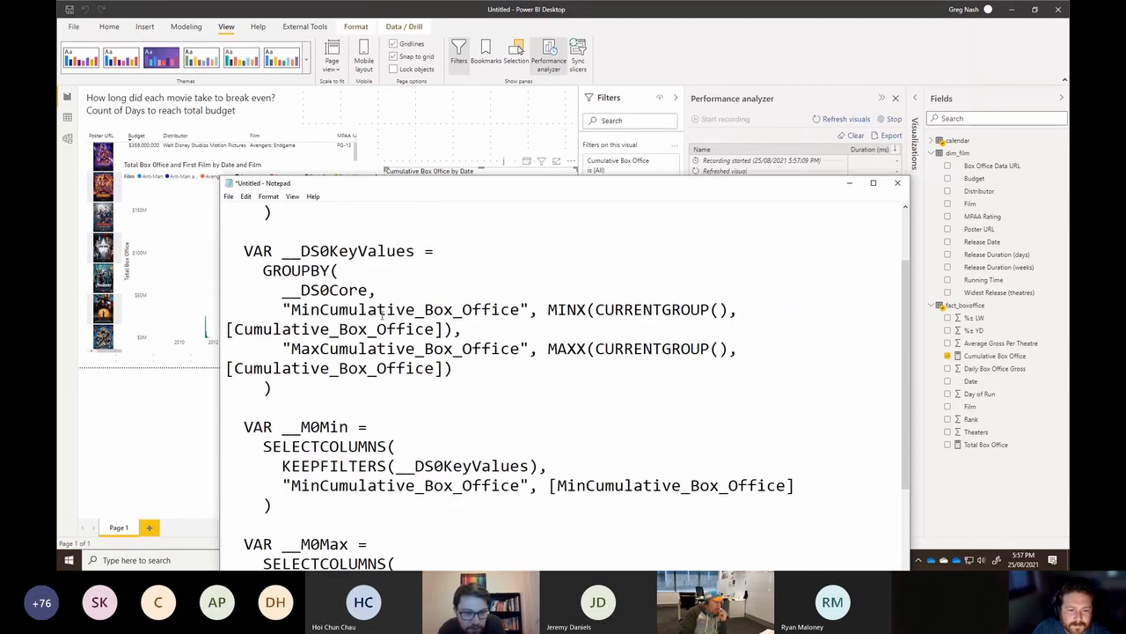
scroll(772, 357, down, 6)
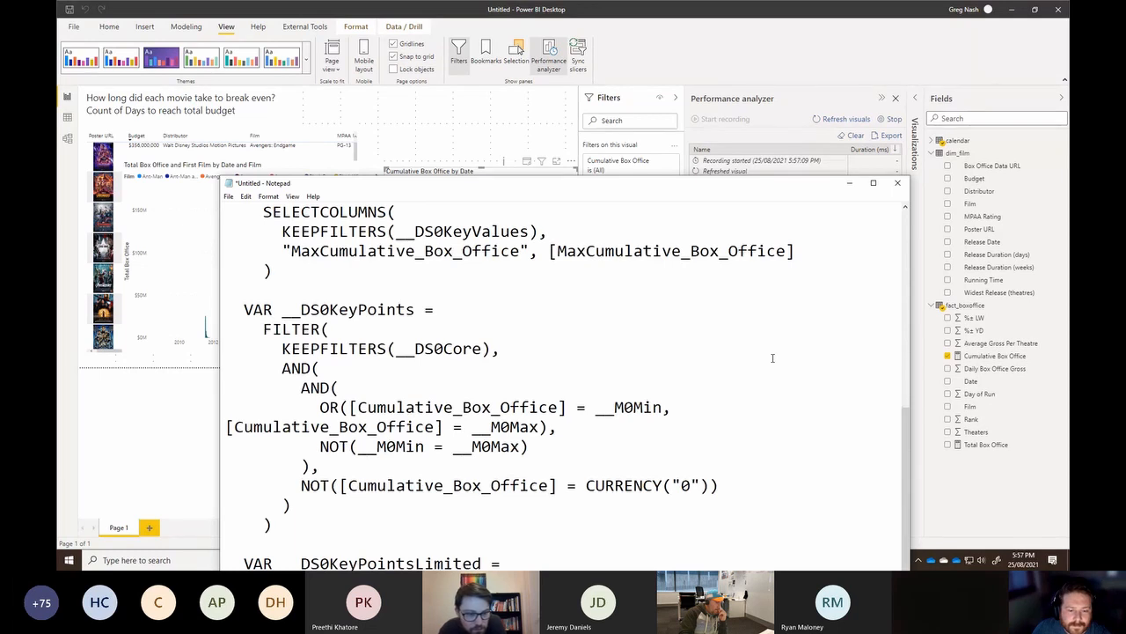
scroll(773, 357, down, 5)
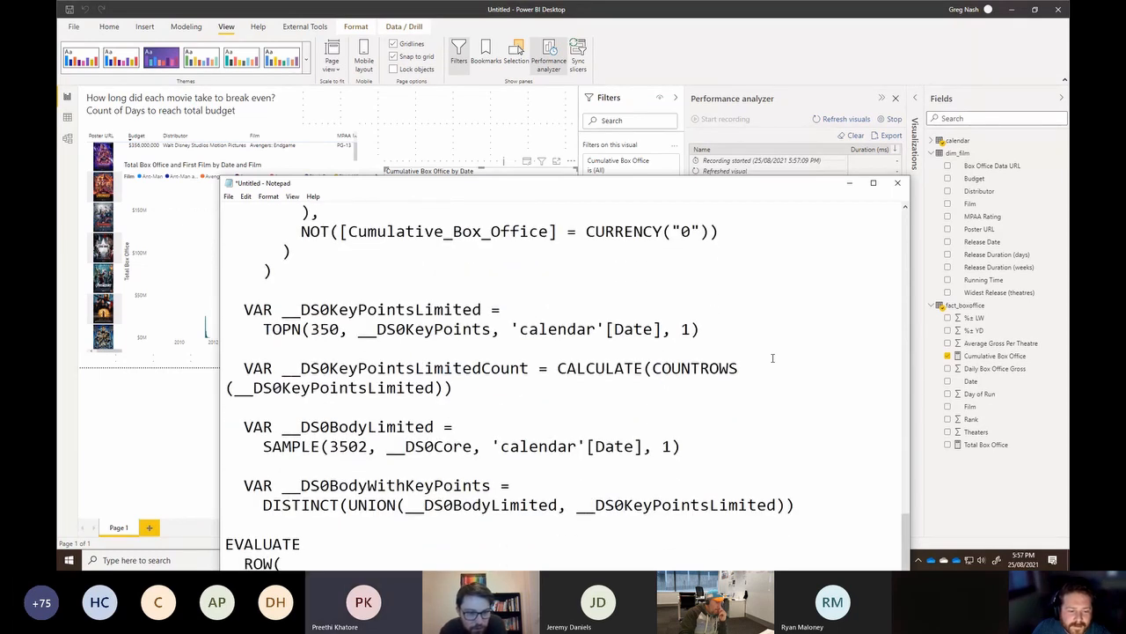
drag(616, 181, 1068, 181)
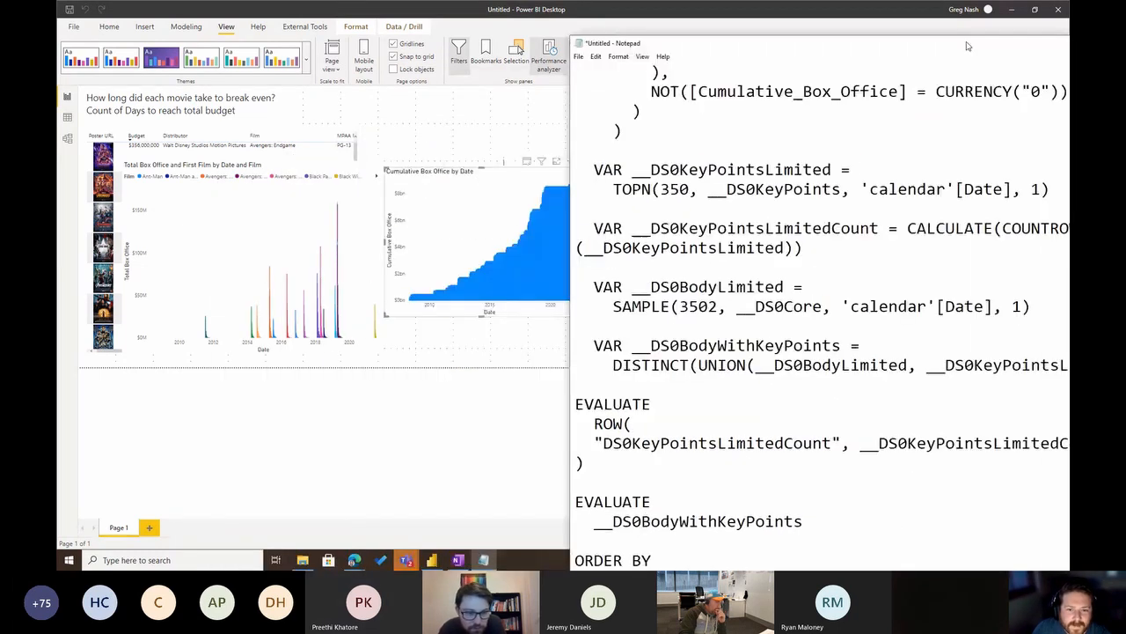
scroll(758, 275, down, 10)
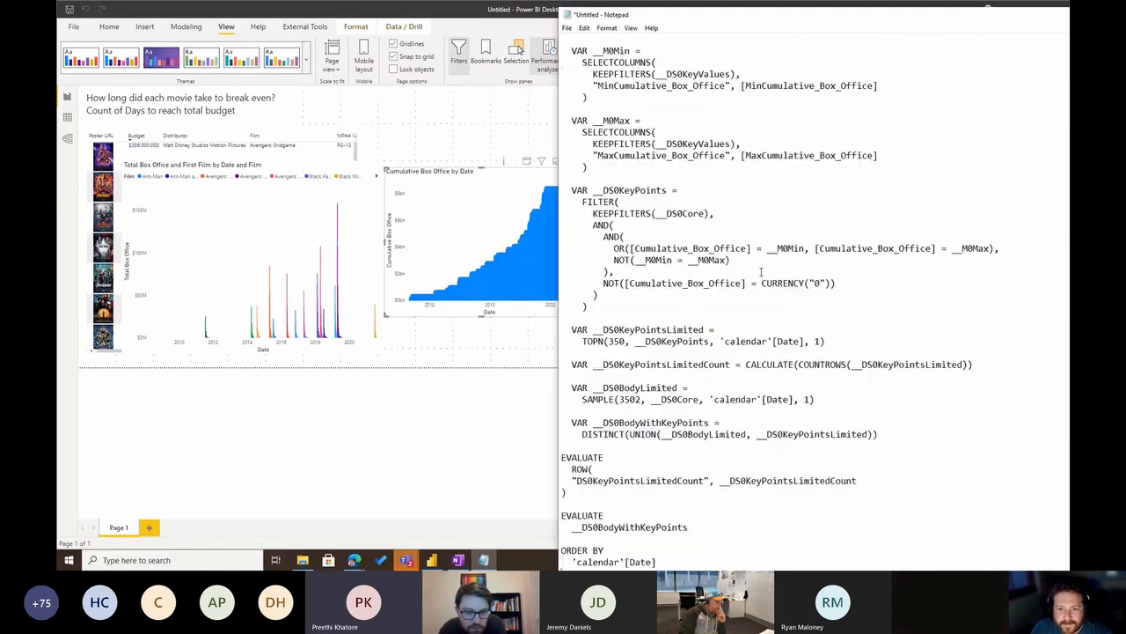
scroll(756, 273, up, 8)
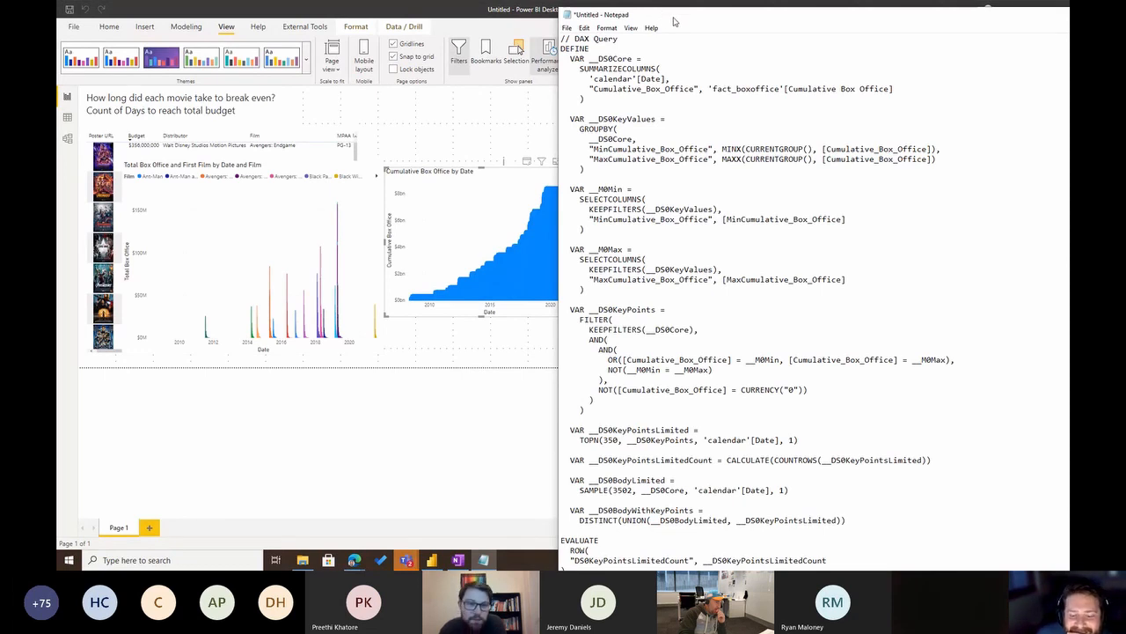
drag(676, 22, 714, 15)
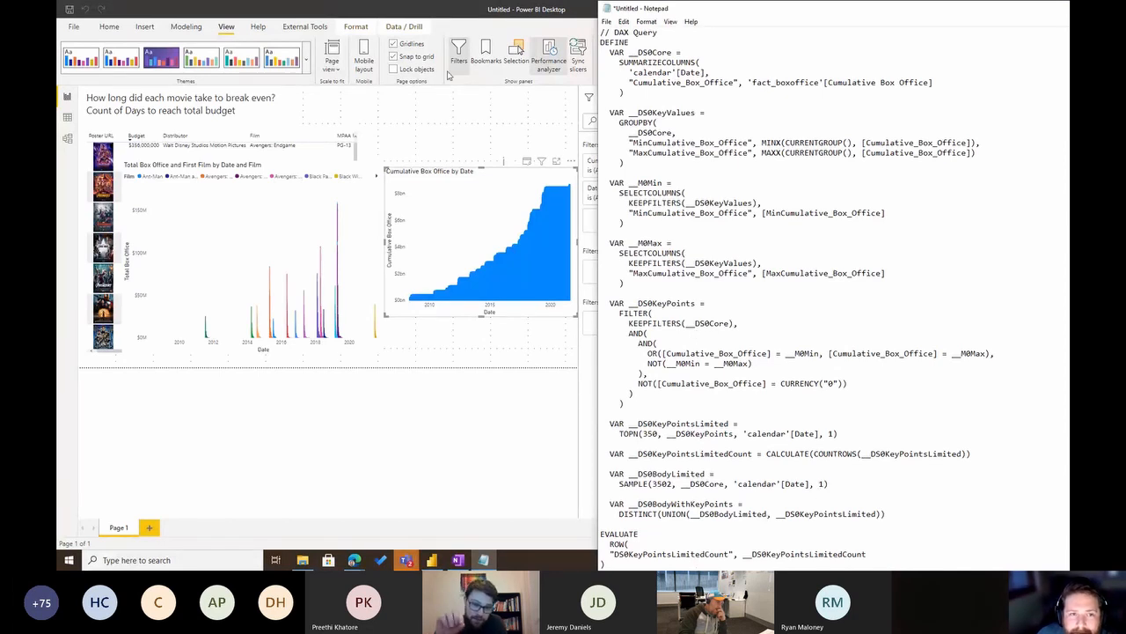
- Return to the report, read the information notice on the Cumulative Box Office by Date chart and close it
click(449, 75)
click(498, 168)
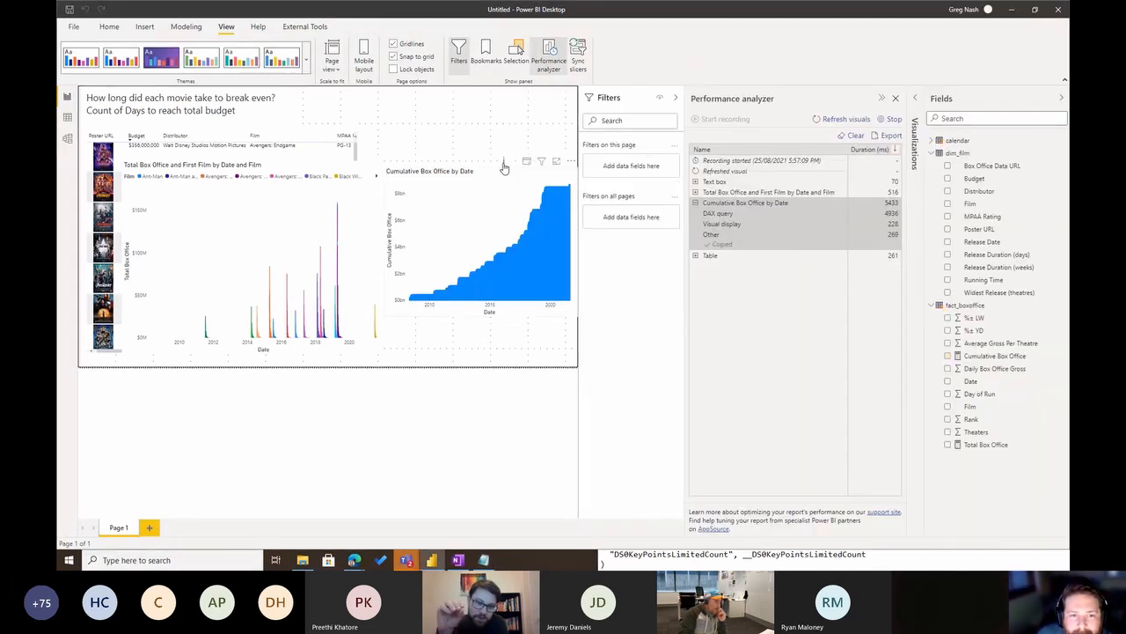
click(504, 165)
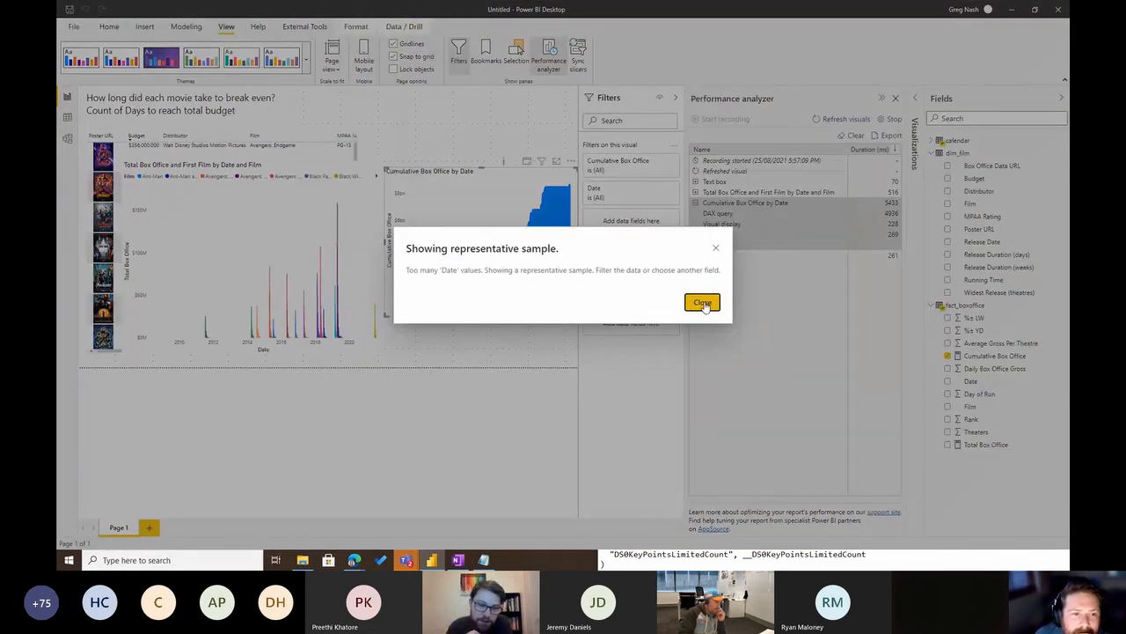
click(703, 304)
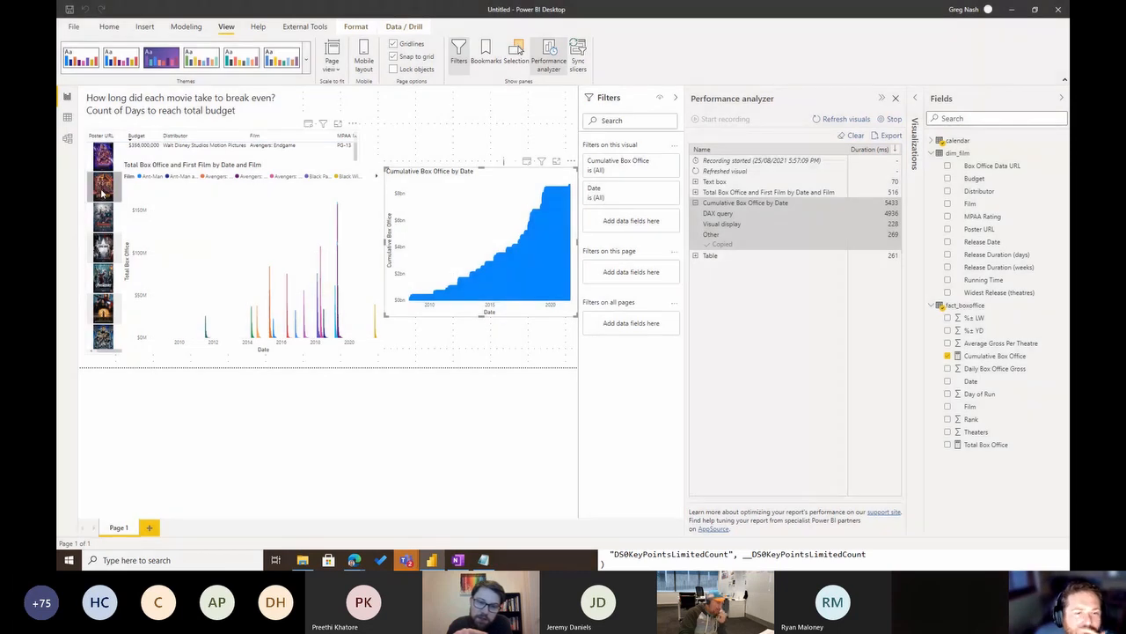
- Select Avengers: Infinity War in the table and inspect which filters affect the Cumulative Box Office by Date chart
click(102, 192)
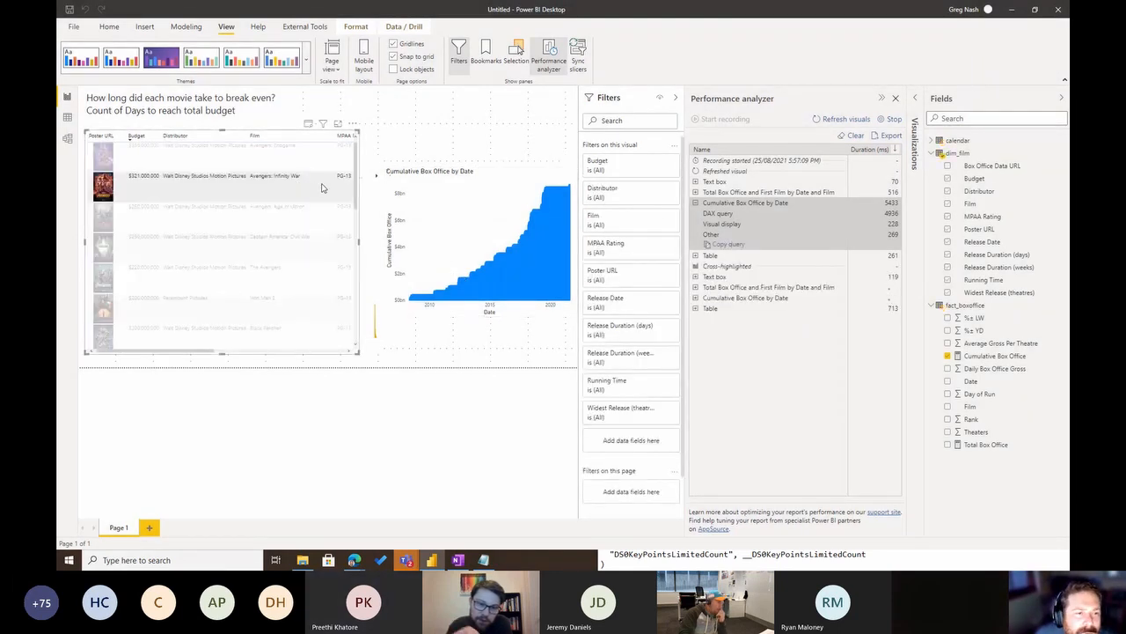
click(539, 168)
mouse_move(541, 168)
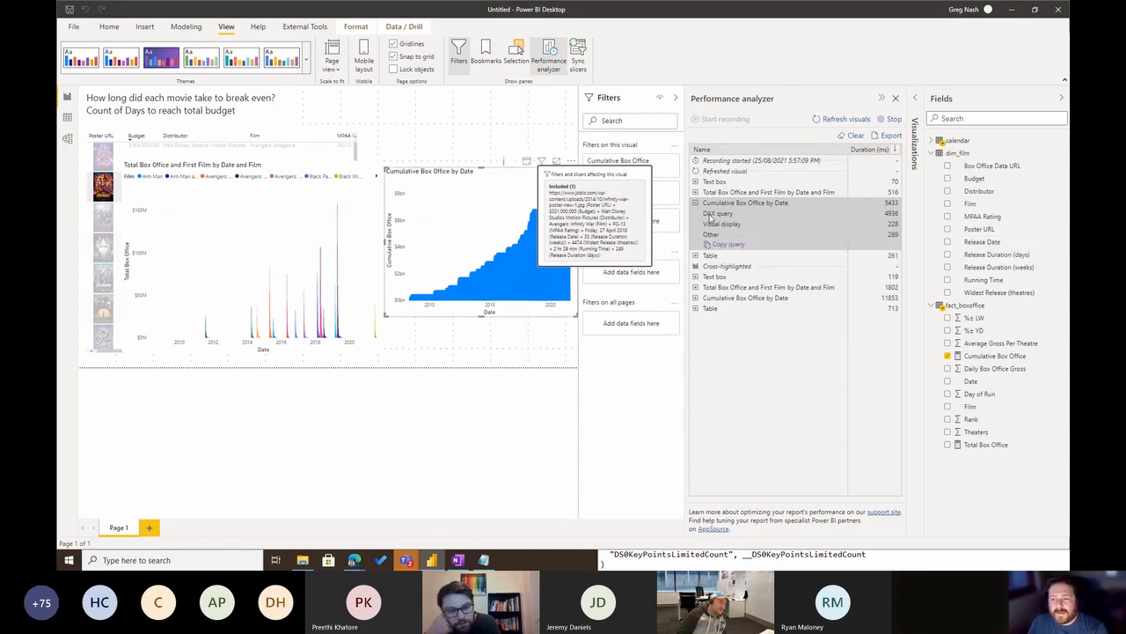
- Move the Cumulative Box Office by Date chart up over the table's edge, enlarge it, and clear the movie selection
right_click(971, 308)
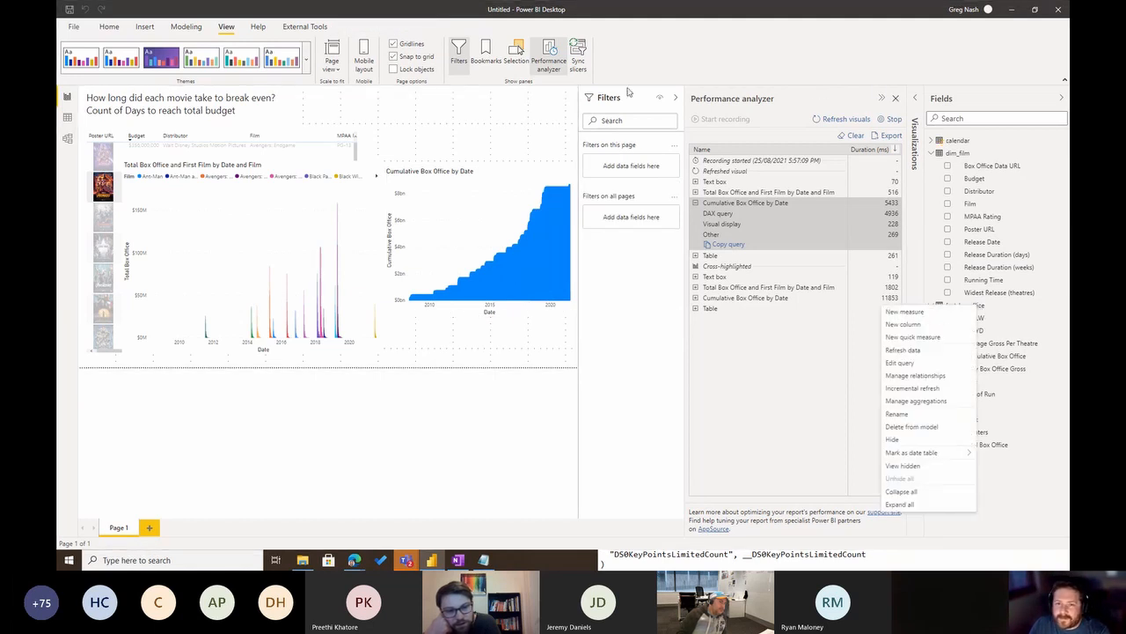
click(482, 181)
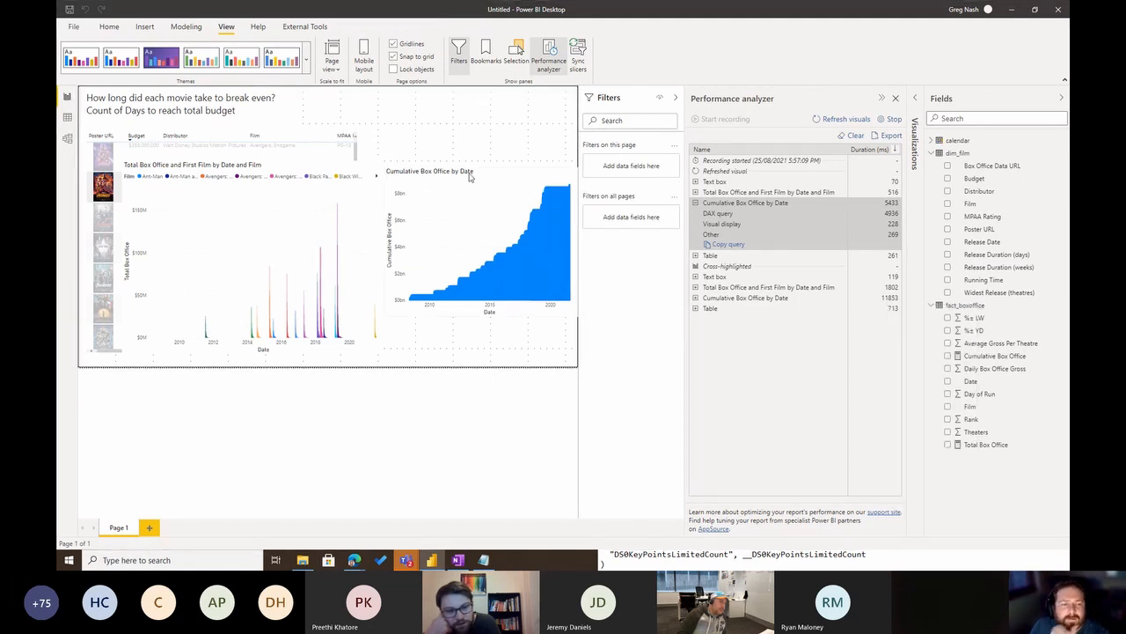
drag(415, 165, 395, 161)
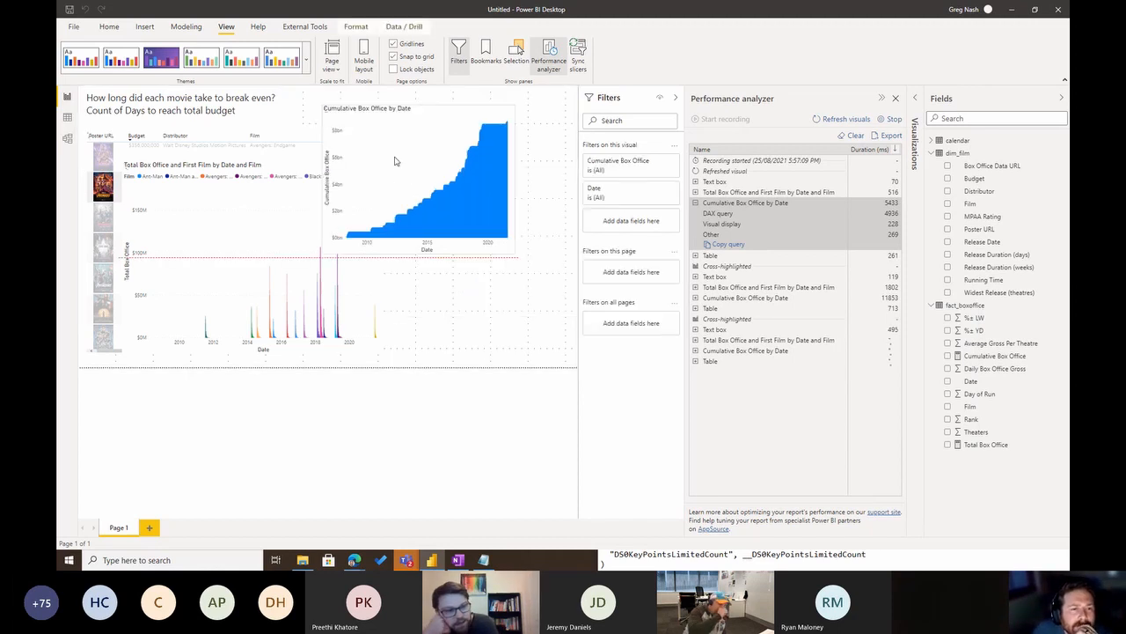
drag(516, 253, 521, 262)
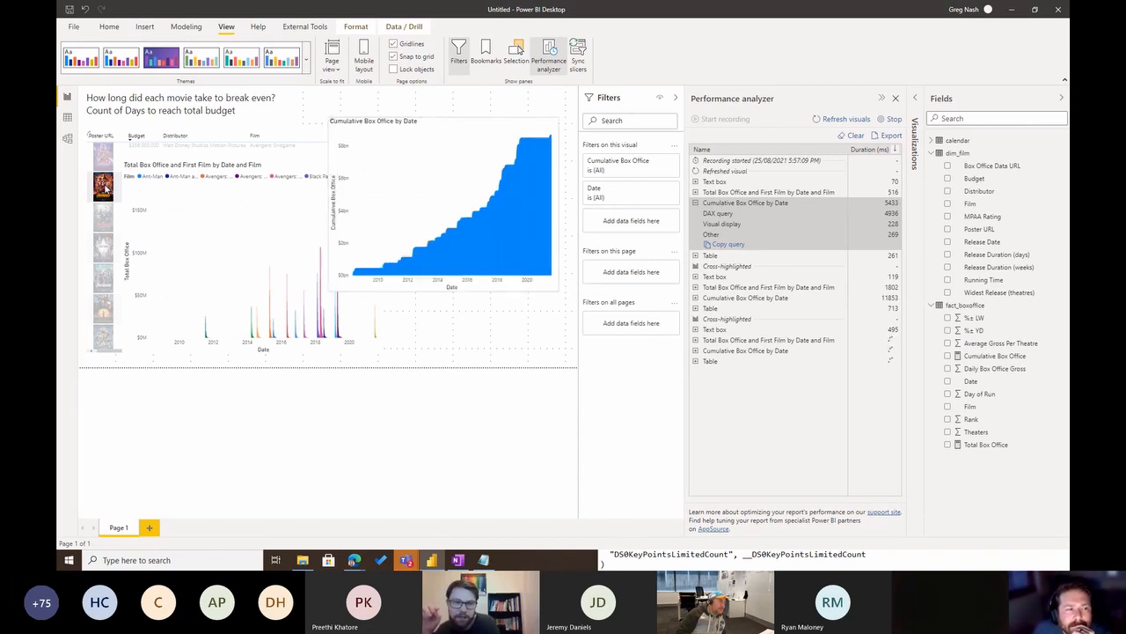
click(520, 391)
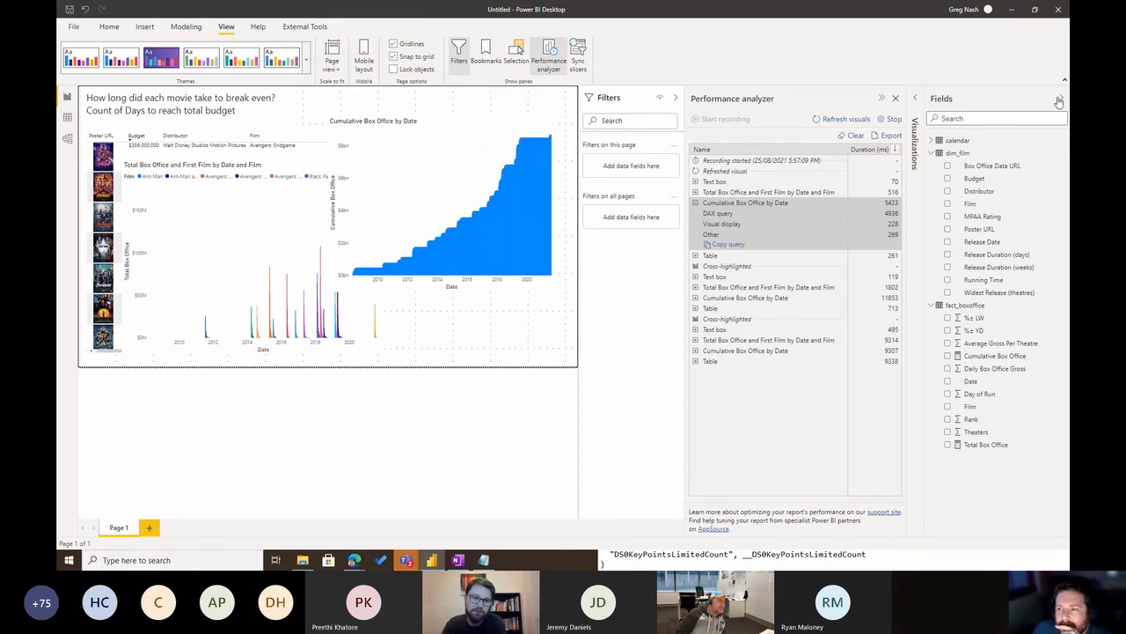
- Add a slicer on the Film field of dim_film above the cumulative chart
click(931, 153)
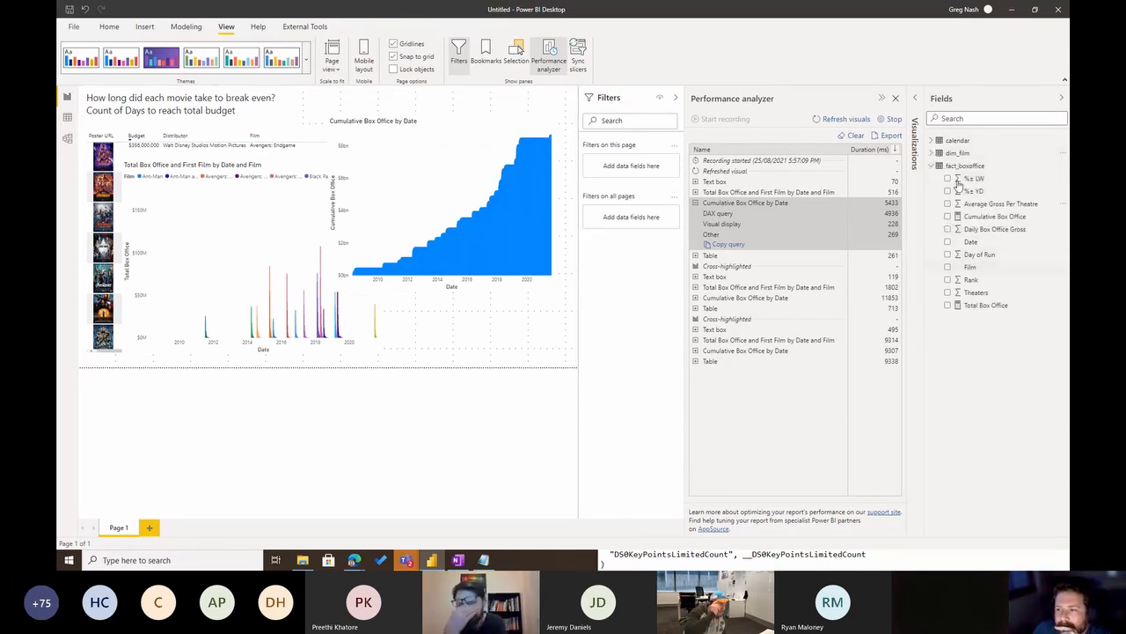
click(931, 153)
drag(946, 207, 567, 111)
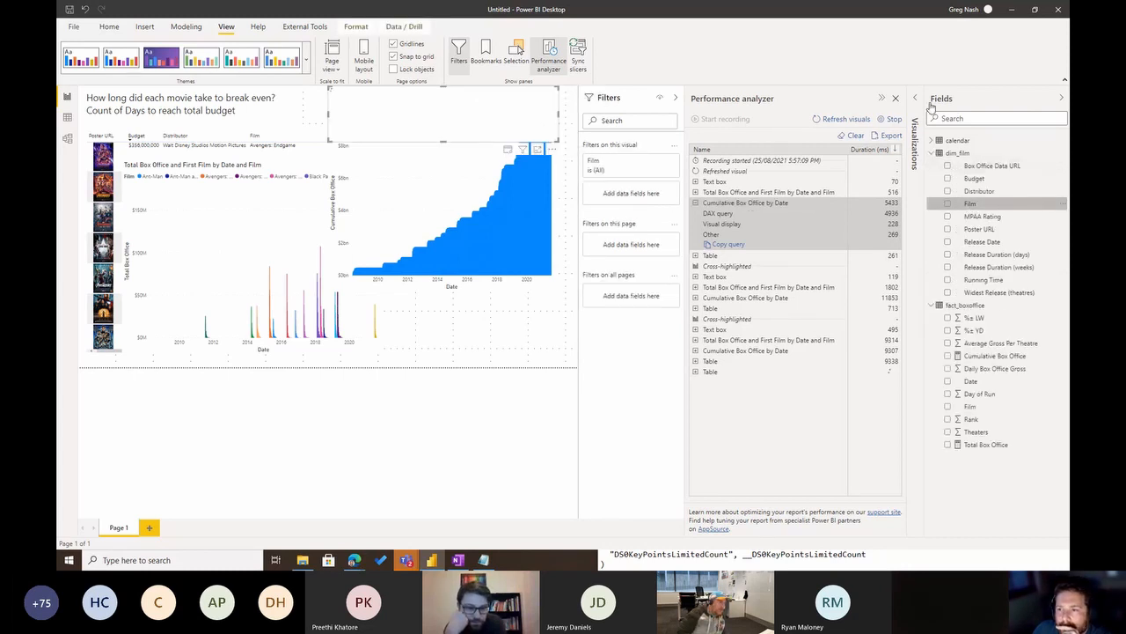
click(915, 151)
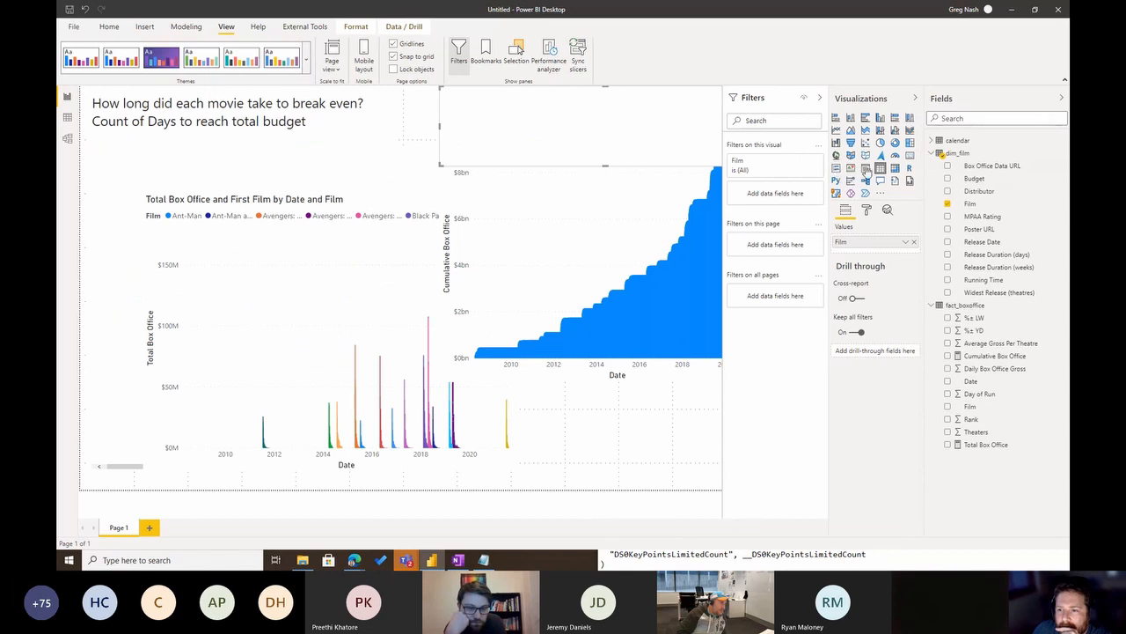
click(865, 169)
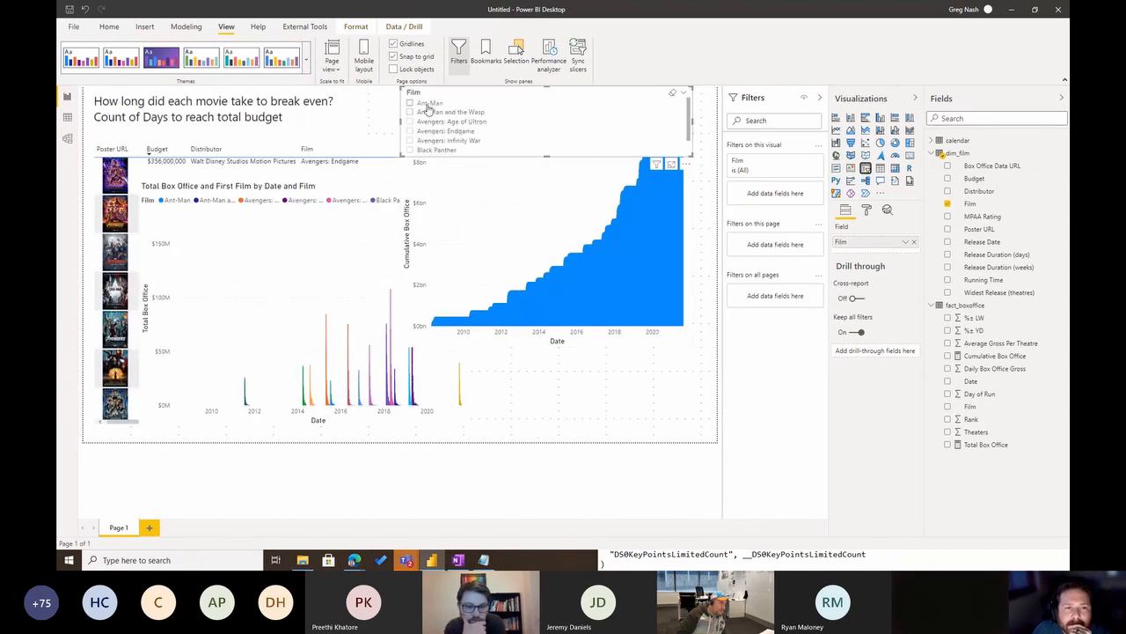
- Test the Film slicer on the cumulative chart with Ant-Man, with Ant-Man and the Wasp, and with Ant-Man again
click(428, 103)
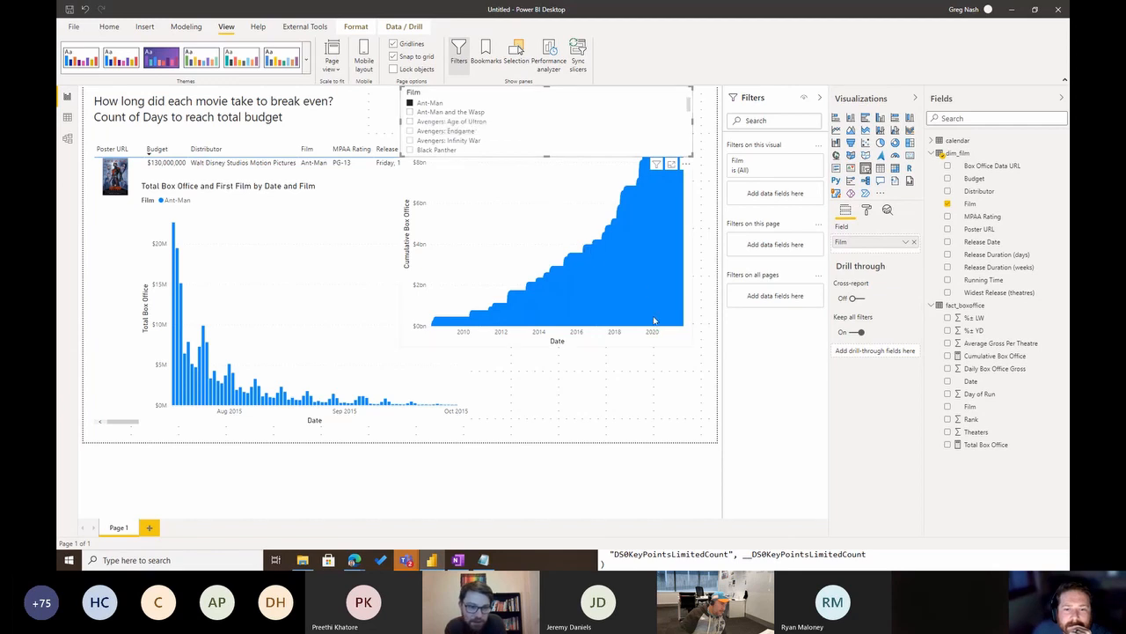
click(449, 113)
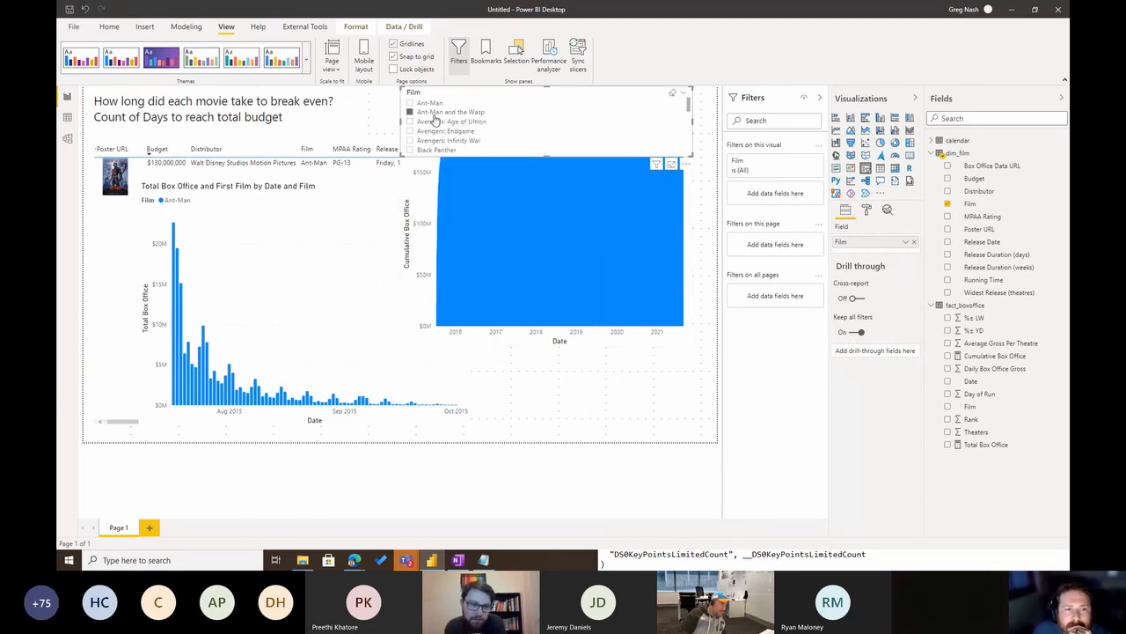
click(667, 342)
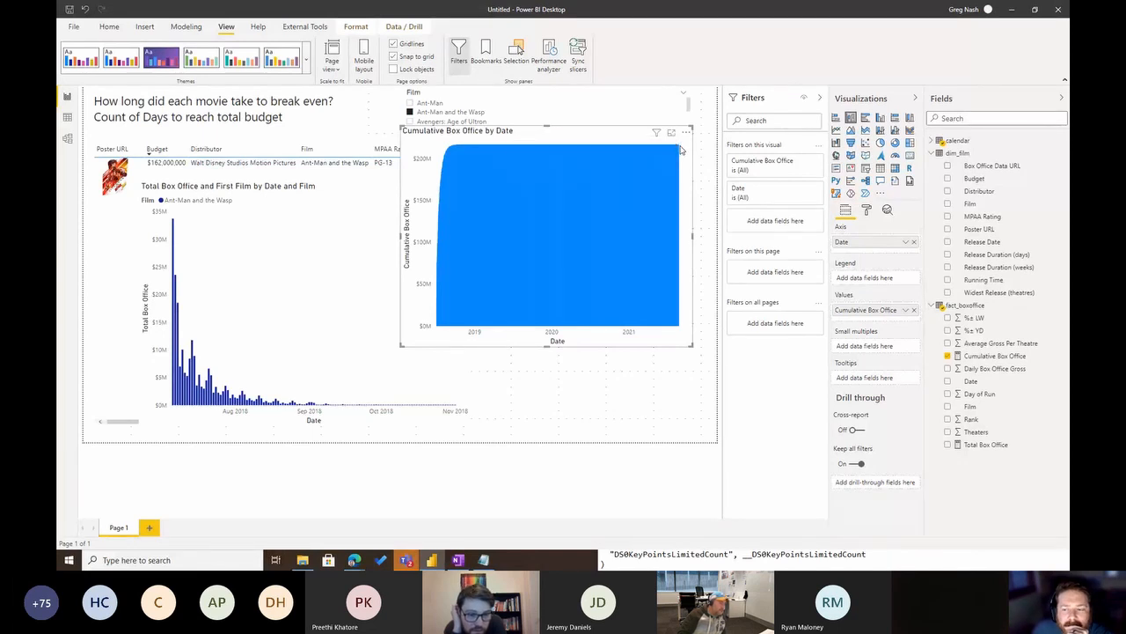
click(430, 103)
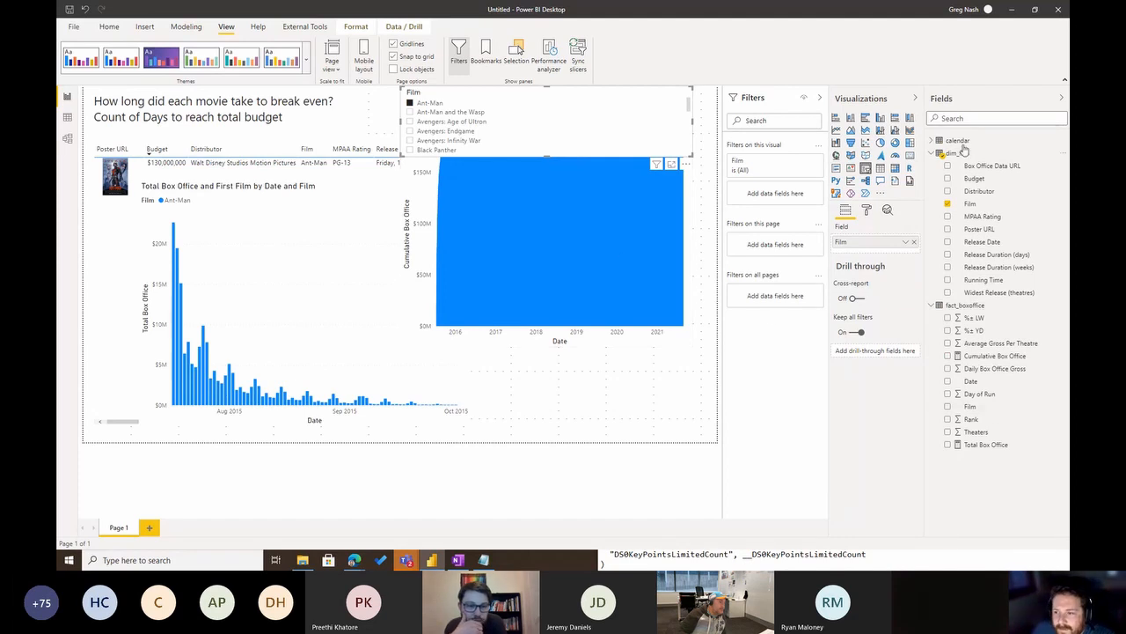
- Open the Cumulative Box Office measure's formula and examine where the CurrentDate variable is defined and used
click(979, 359)
click(453, 188)
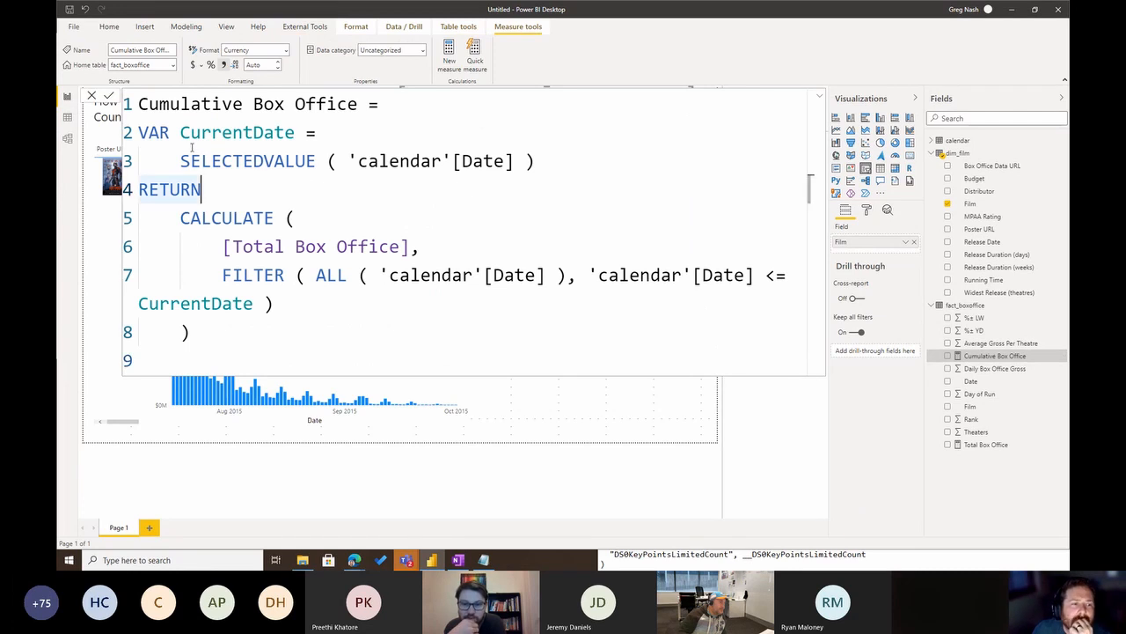
click(255, 304)
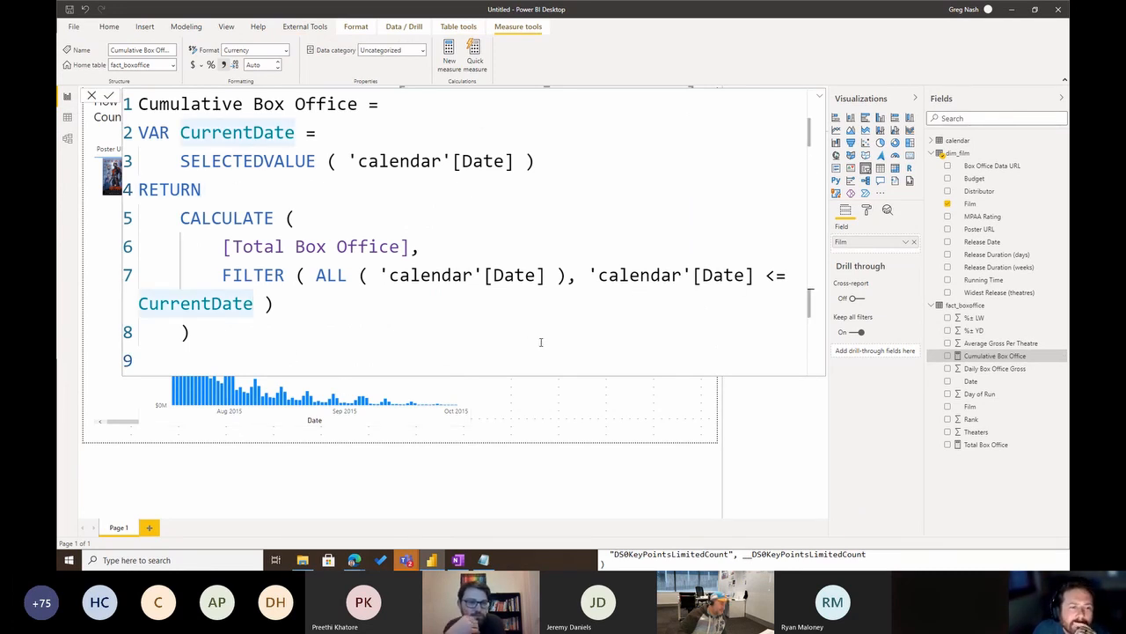
click(235, 132)
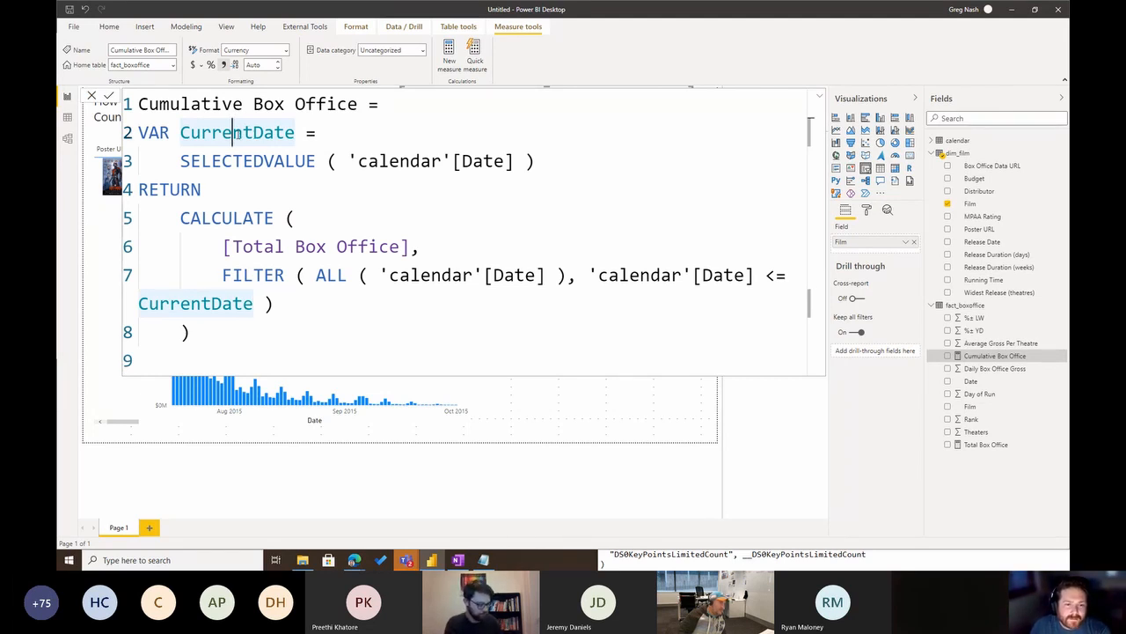
click(256, 304)
text(@@)
key(BackSpace)
key(BackSpace)
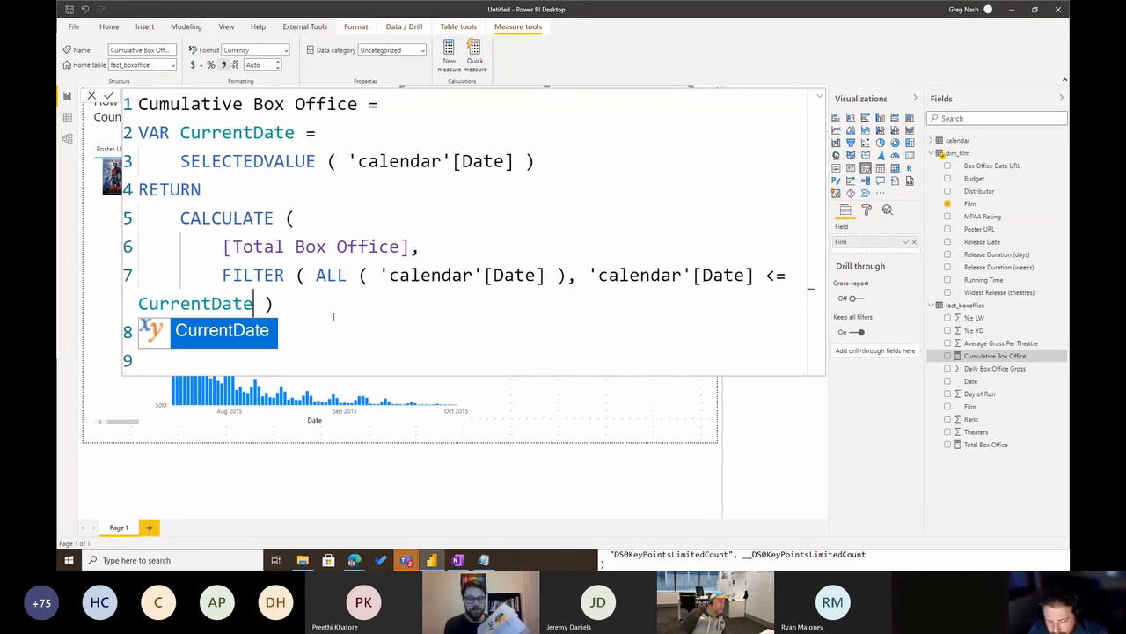
- Extend the FILTER condition in the Cumulative Box Office formula after CurrentDate with && and a second reference to 'calendar'[Date]
text(&&)
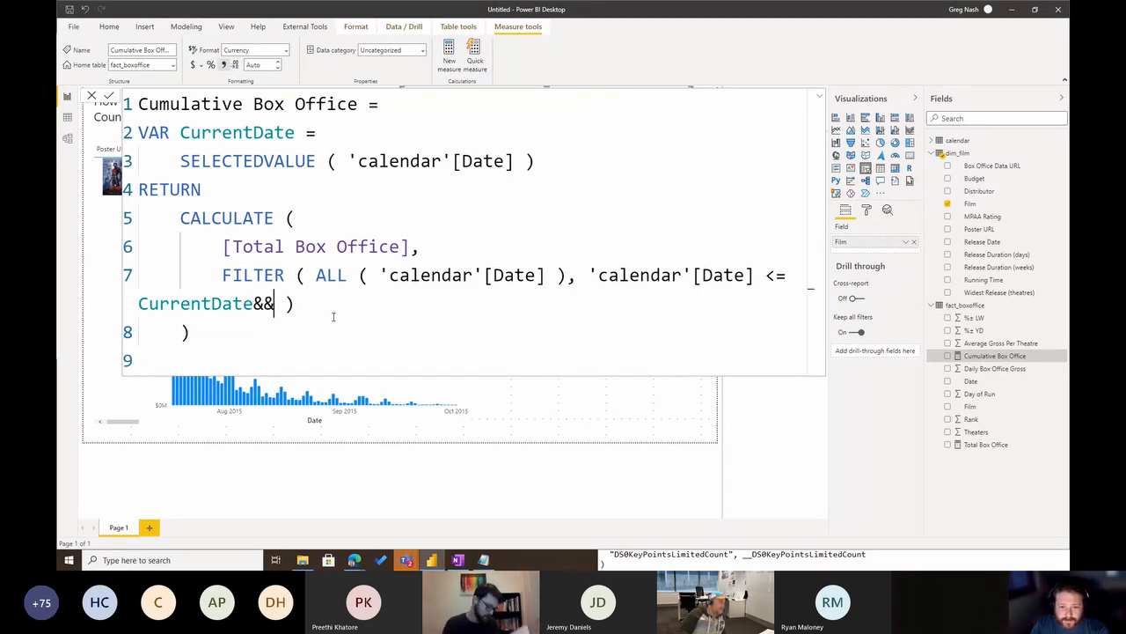
text(Cal)
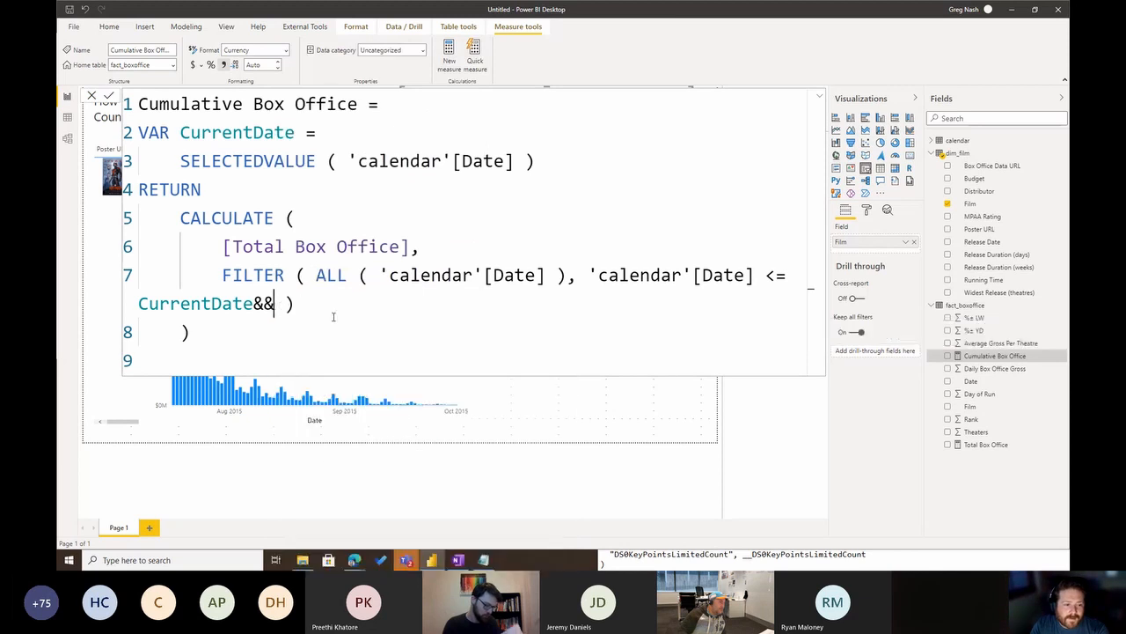
key(BackSpace)
key(BackSpace)
key(BackSpace)
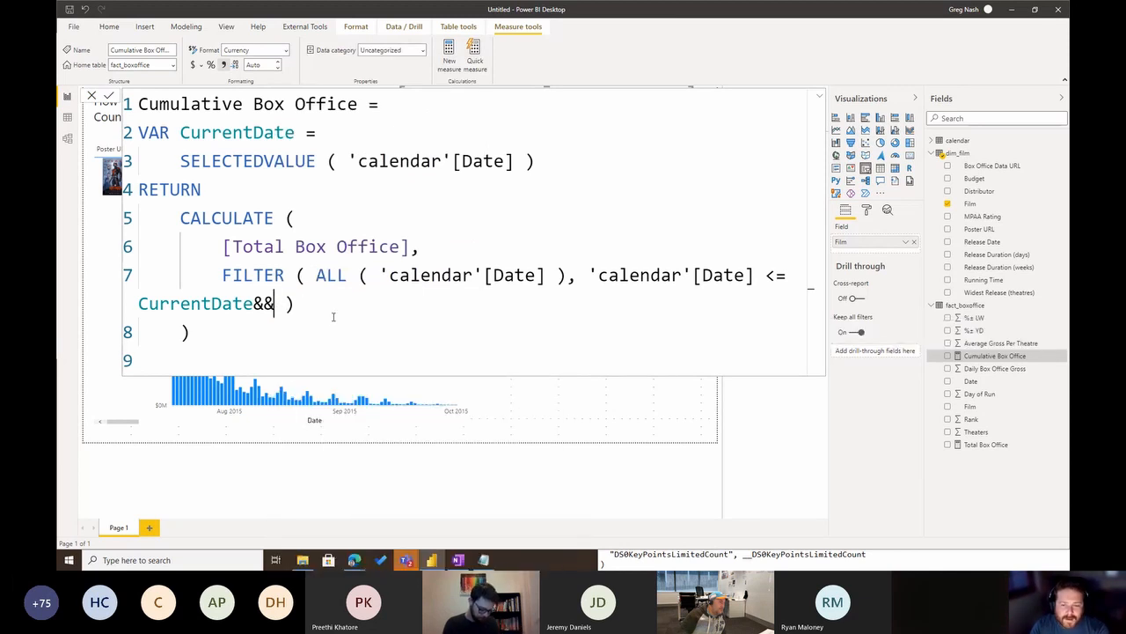
text(Date)
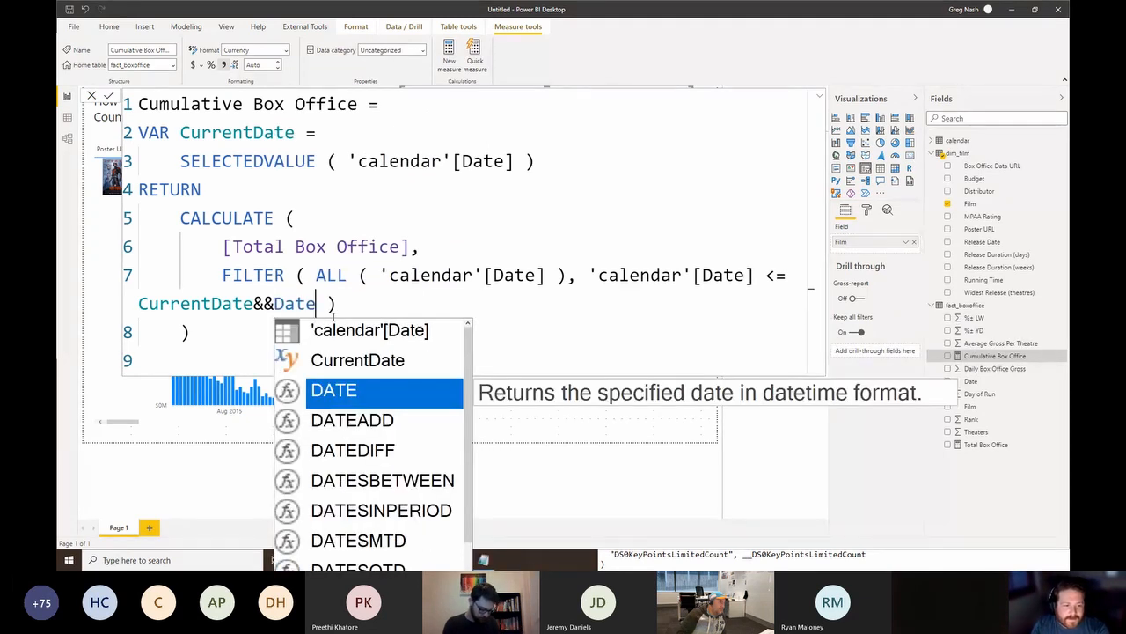
key(Up)
key(Up)
key(Tab)
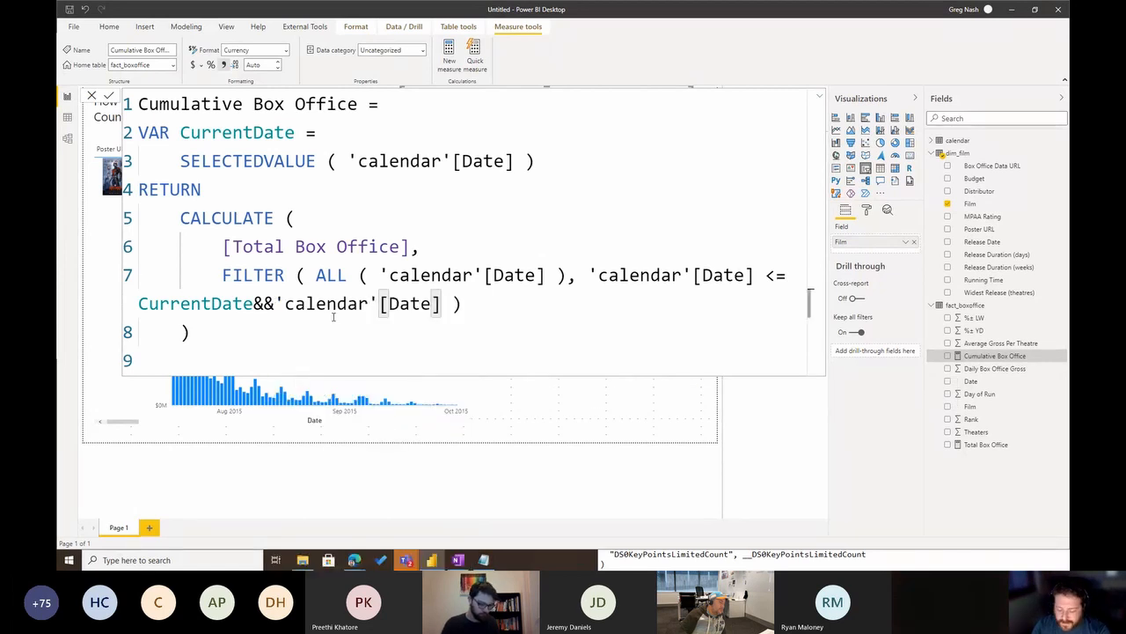
- Complete the second FILTER condition as less than [MaxDate] and apply the Cumulative Box Office formula
text(<[)
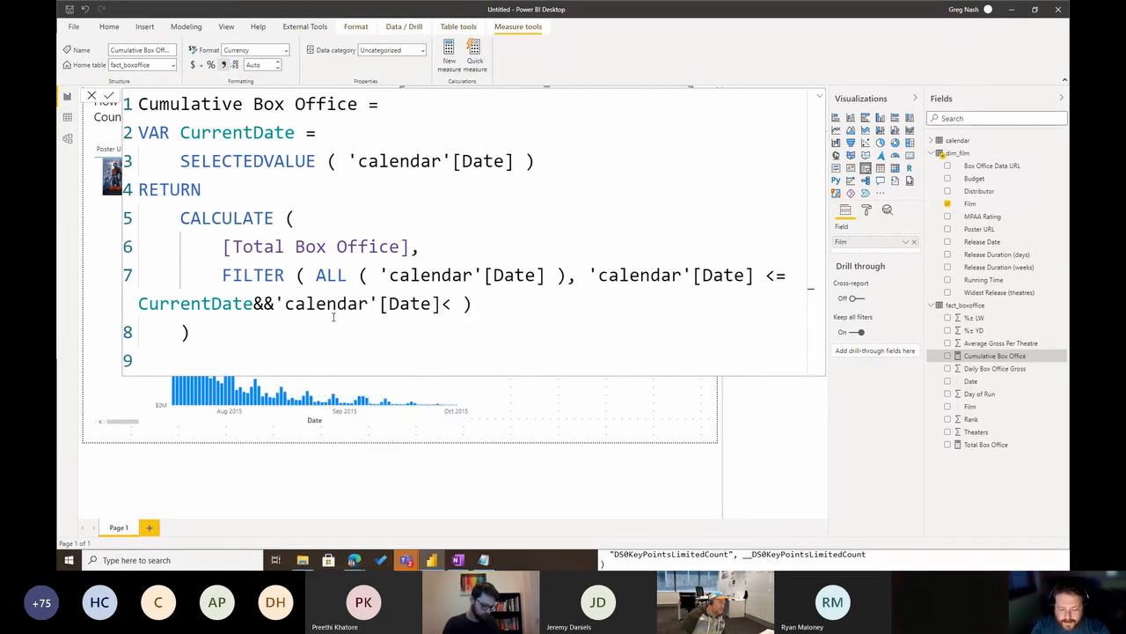
text(Ma)
key(Down)
key(Down)
key(Tab)
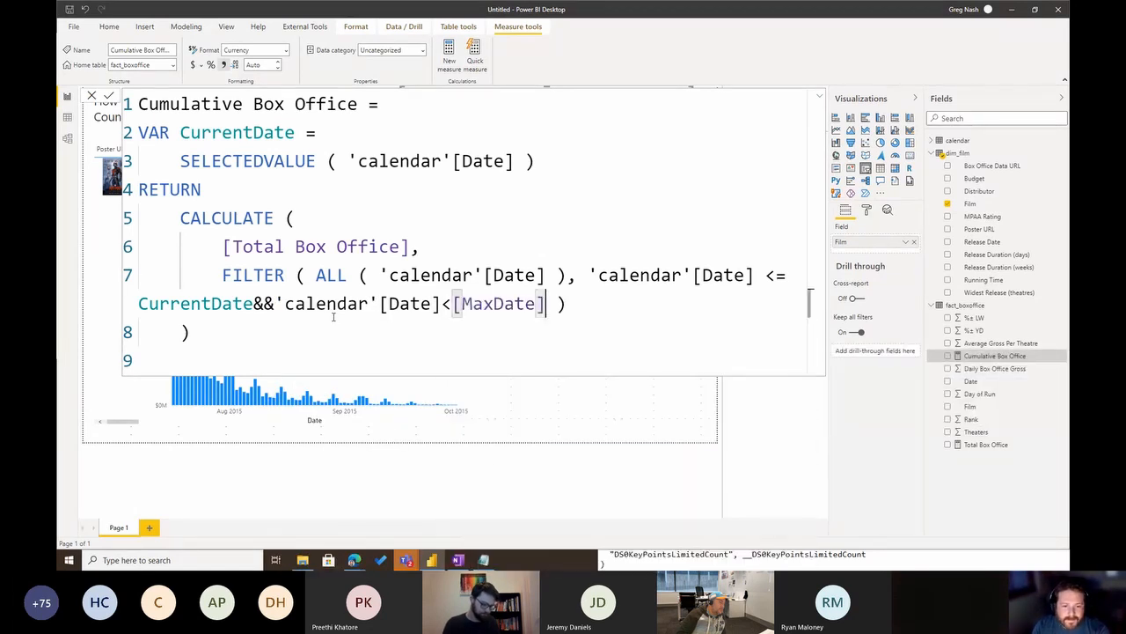
key(Right)
key(Right)
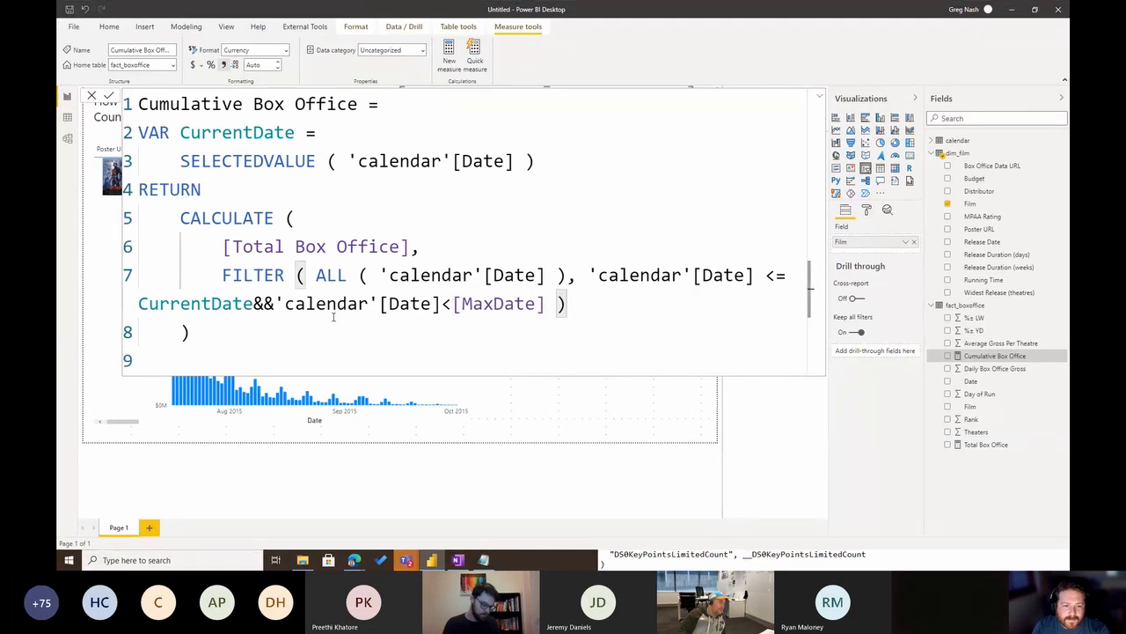
click(409, 358)
click(630, 423)
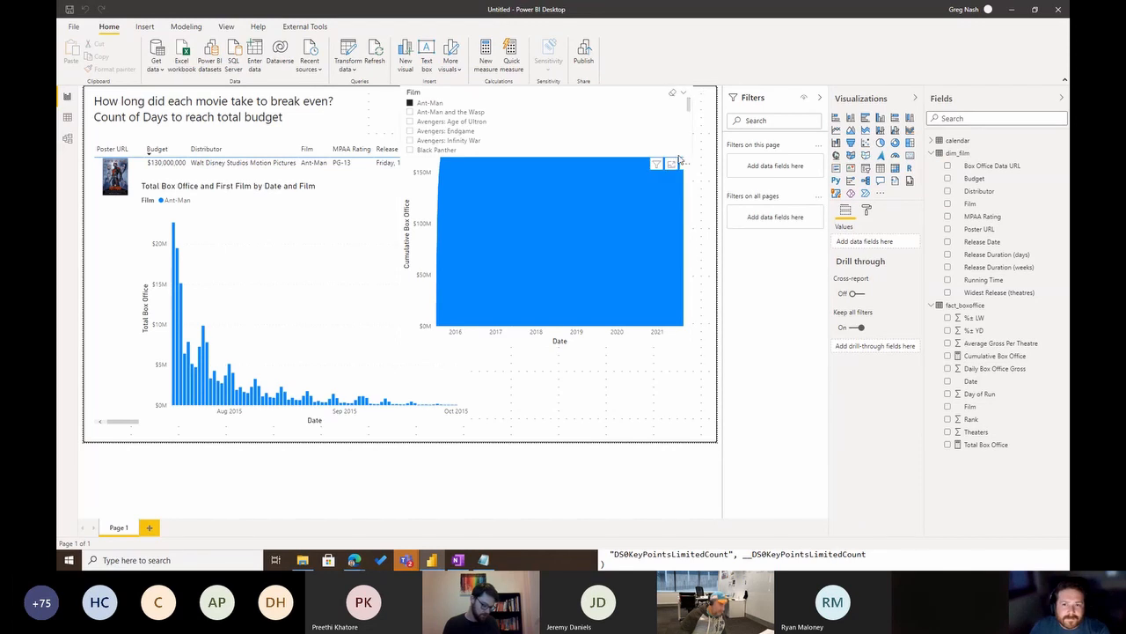
- Shorten the Film slicer so it ends above the cumulative chart's title, and select Avengers: Age of Ultron in it
drag(687, 160, 691, 123)
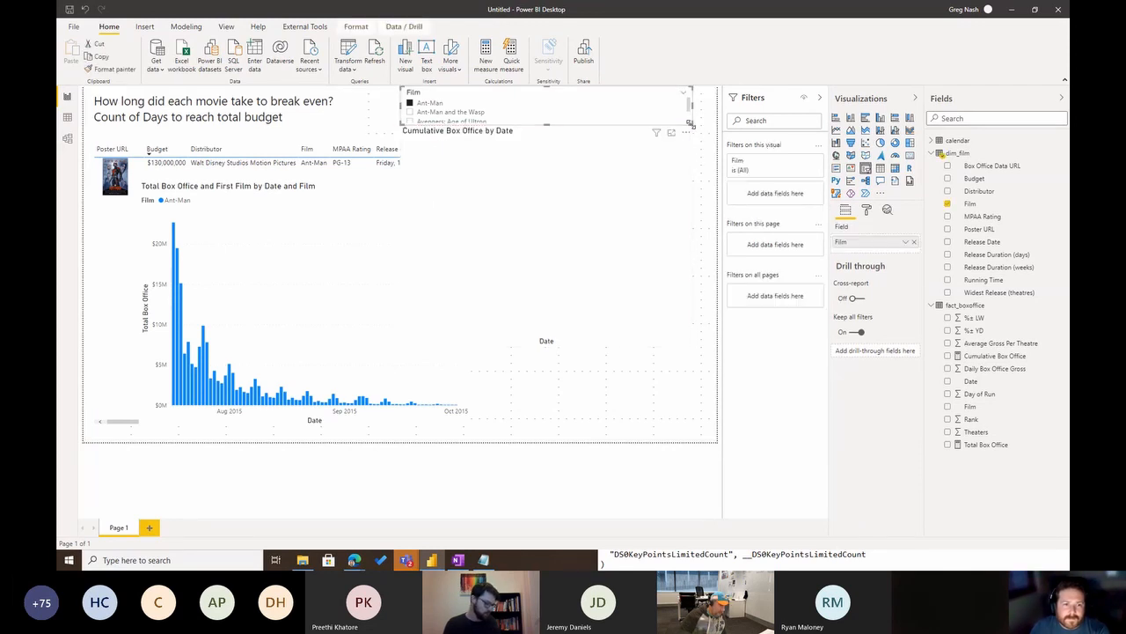
click(449, 122)
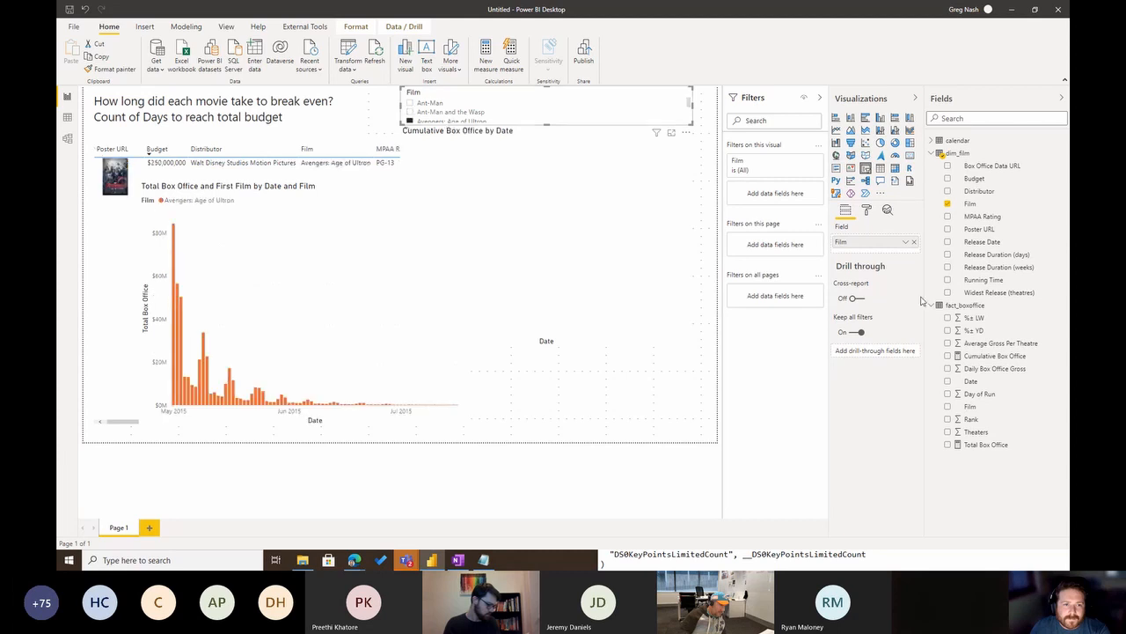
- Reopen the Cumulative Box Office formula and replace [MaxDate] in the FILTER condition with LastDateVal
click(978, 355)
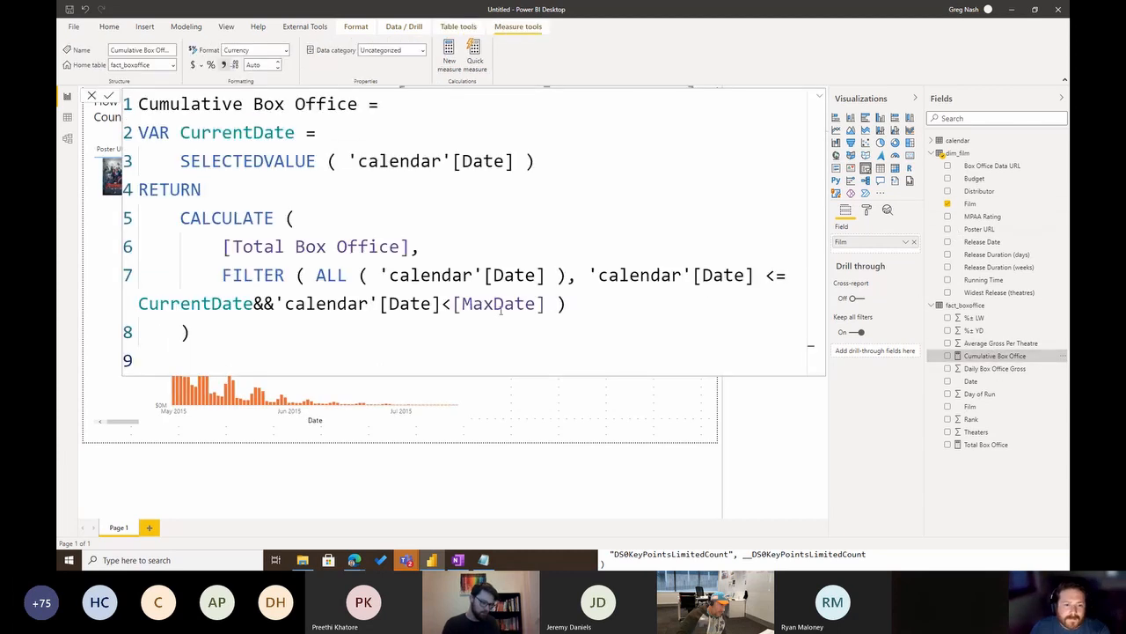
drag(547, 305, 454, 304)
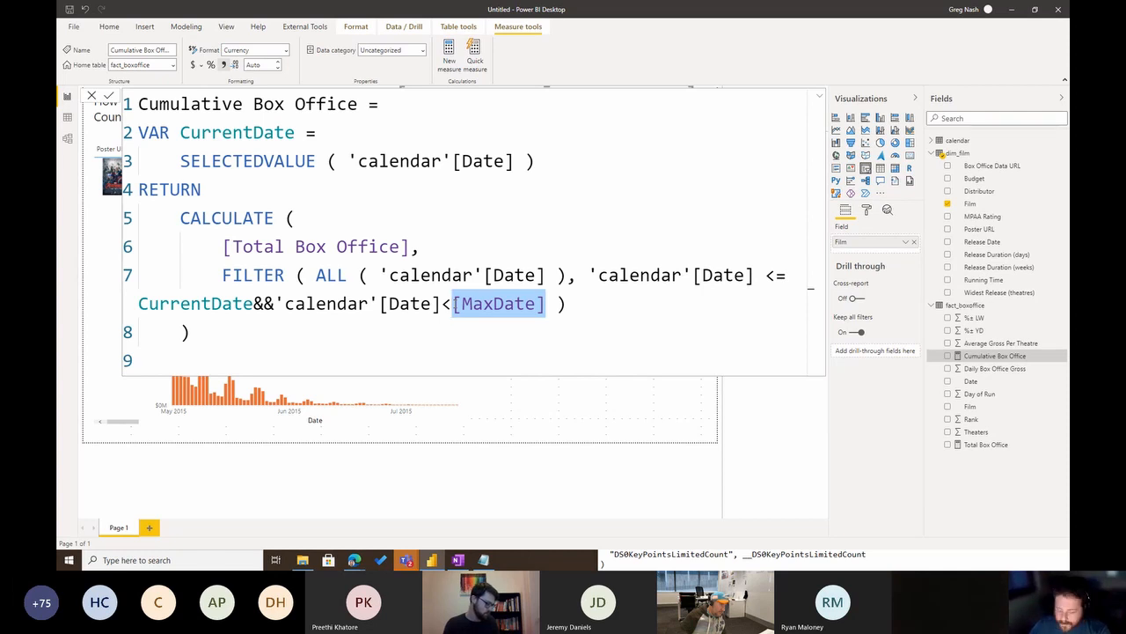
text(Ma)
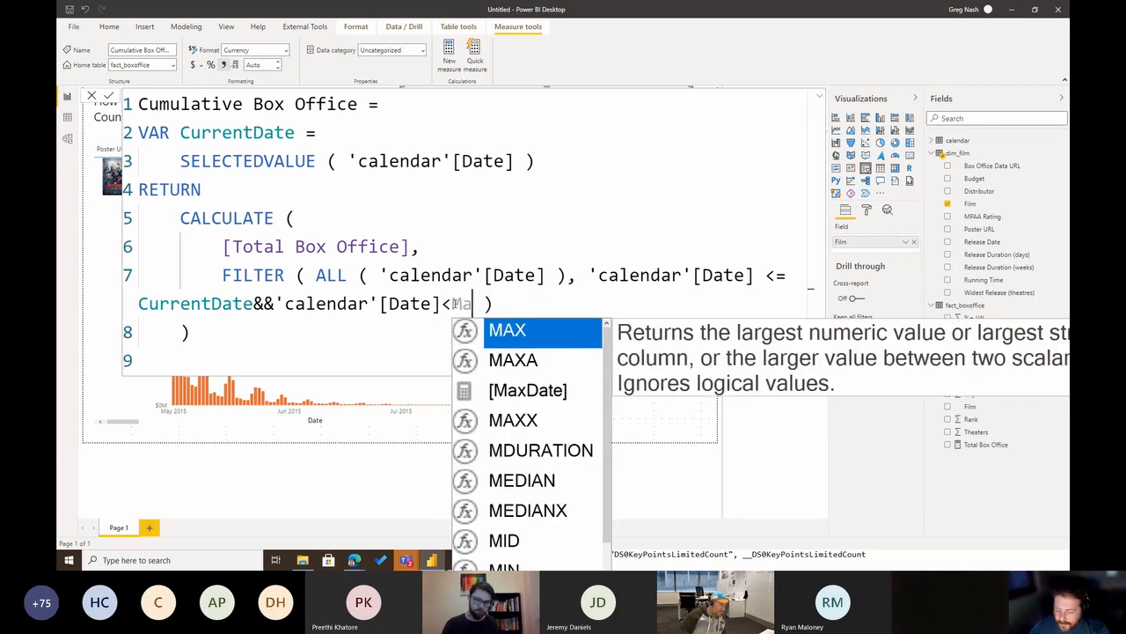
key(BackSpace)
key(BackSpace)
text(Last)
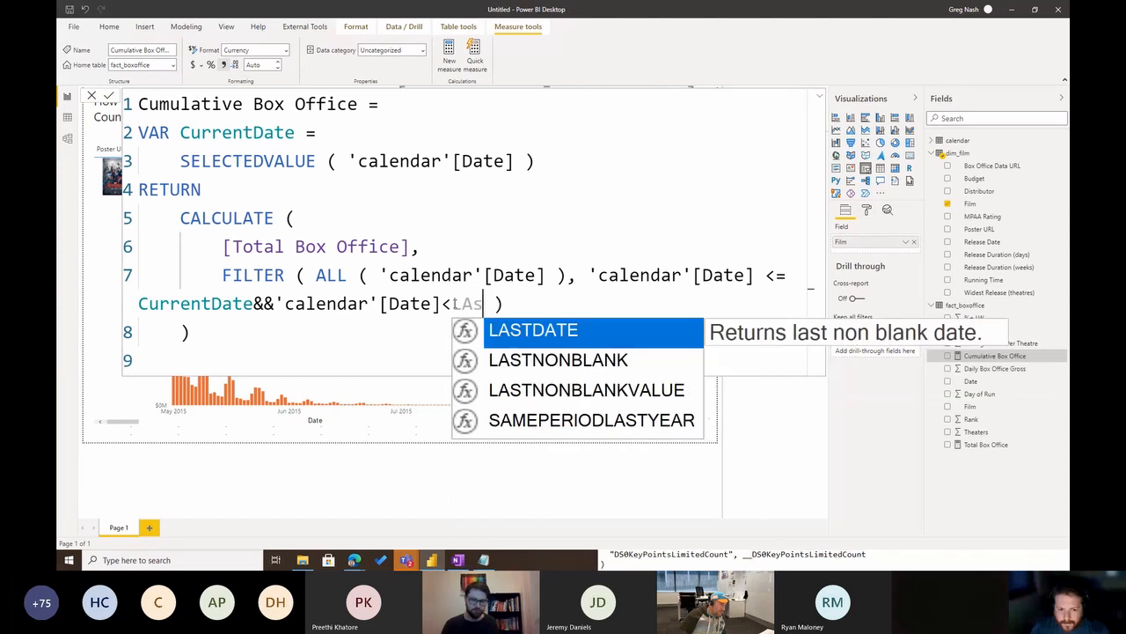
text(Date)
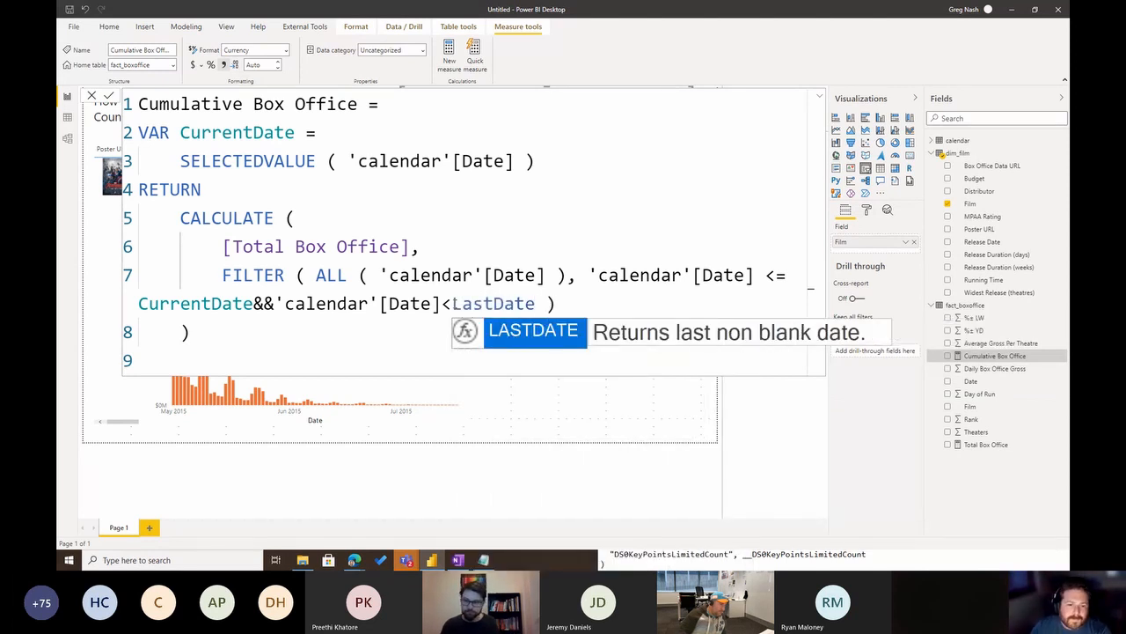
key(BackSpace)
key(BackSpace)
key(BackSpace)
key(BackSpace)
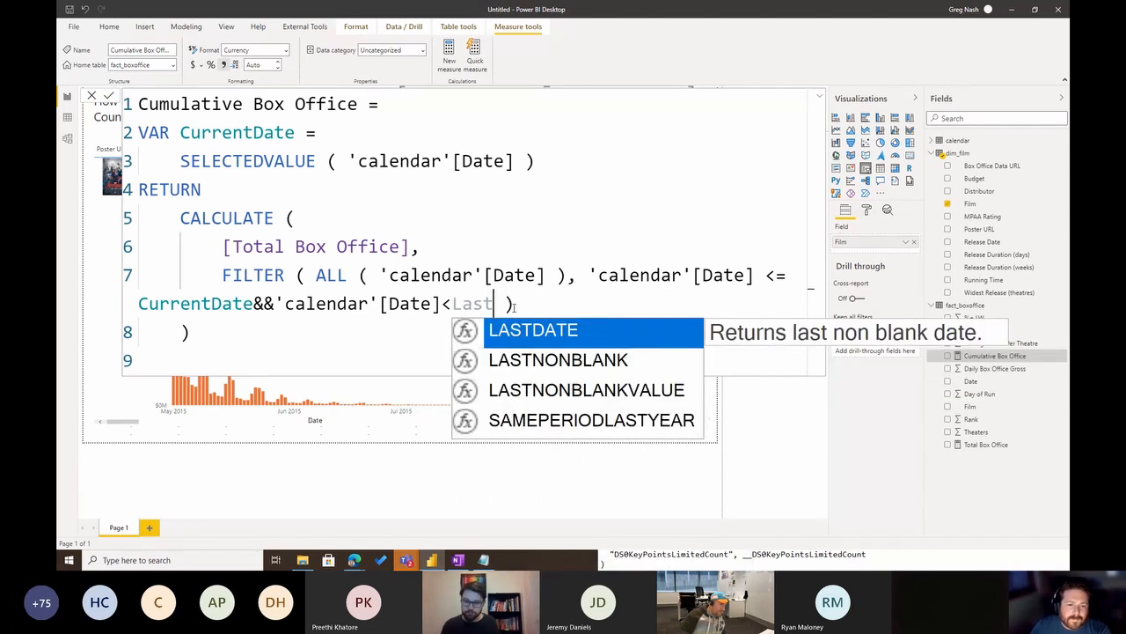
text(DateVal)
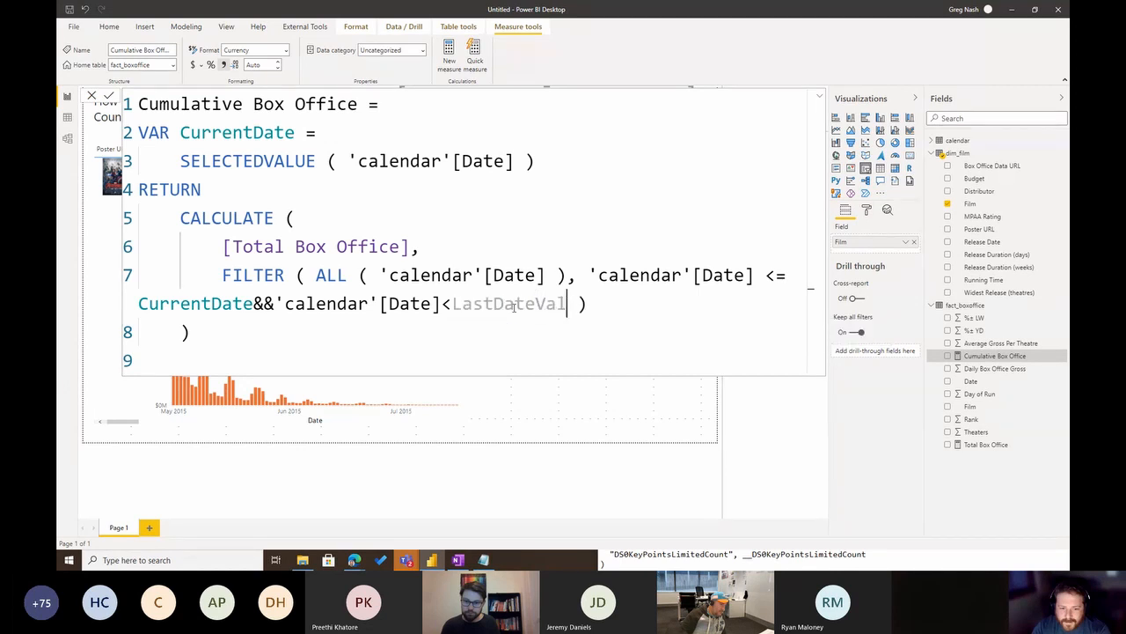
- Start a declaration of a LastDateVal variable ahead of the CurrentDate variable in the Cumulative Box Office formula
click(177, 132)
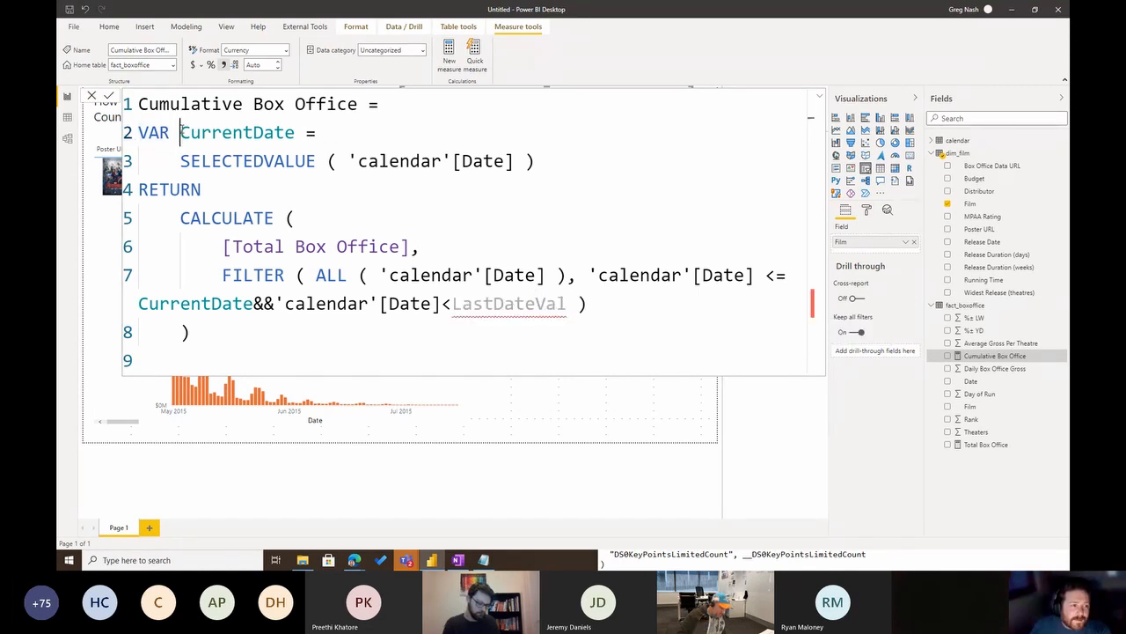
click(139, 132)
text(VAR )
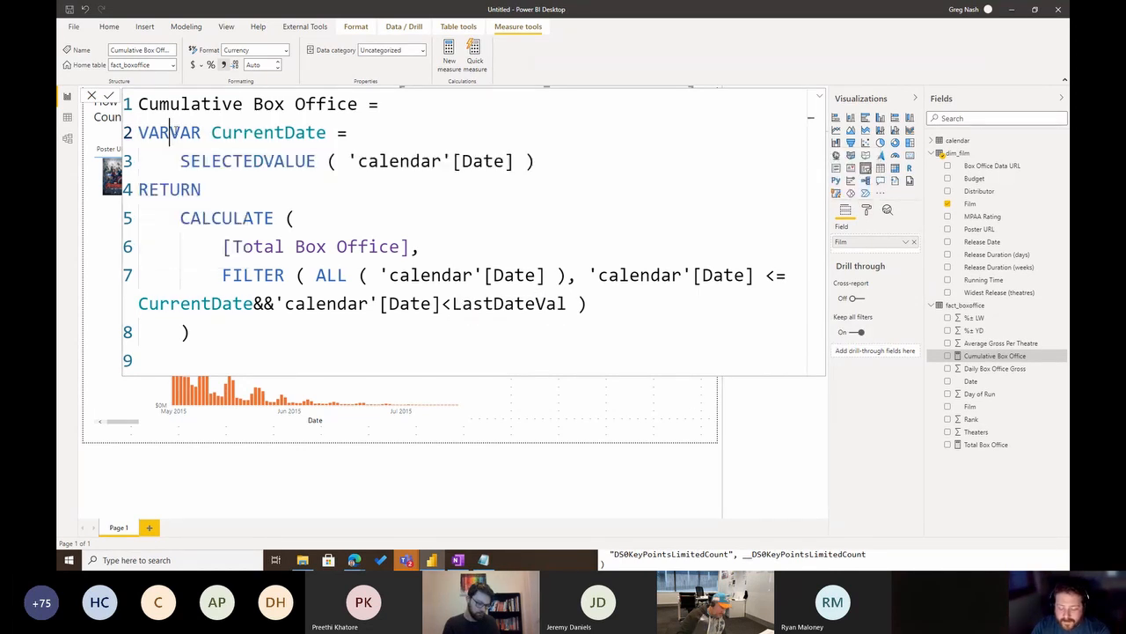
text(Last Dat)
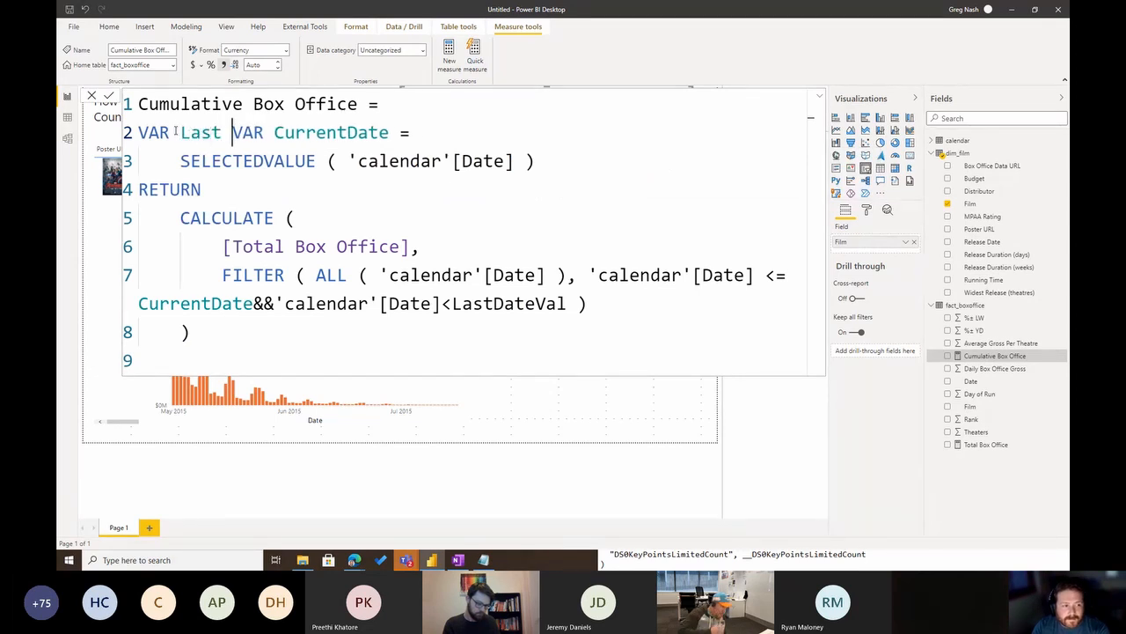
key(BackSpace)
key(BackSpace)
key(BackSpace)
key(BackSpace)
text(DateCa)
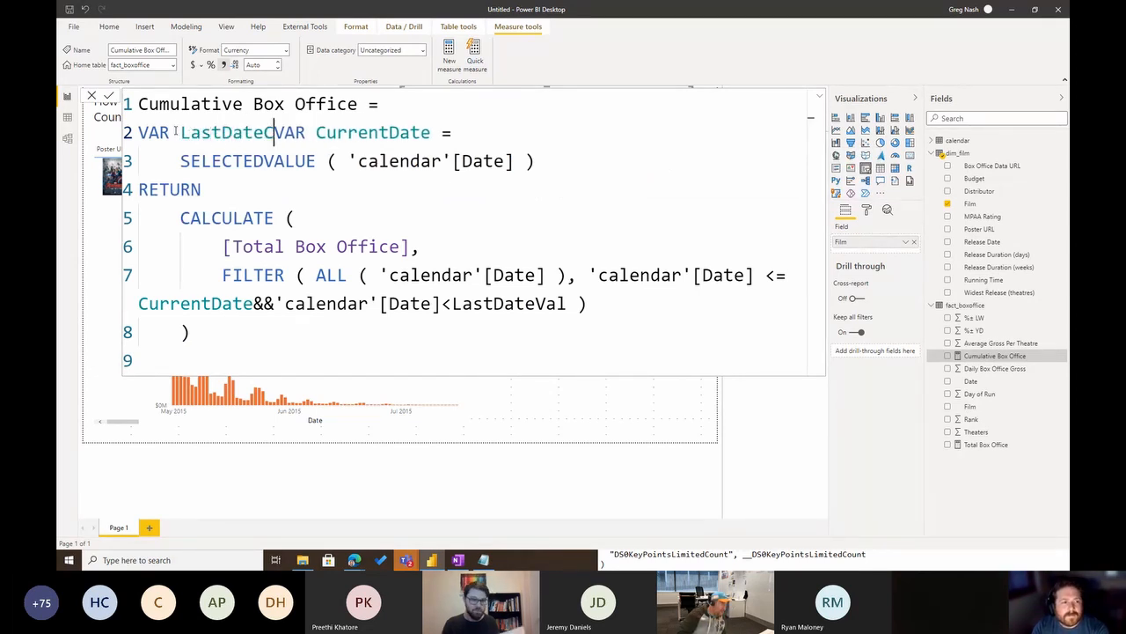
key(BackSpace)
key(BackSpace)
text(Val =)
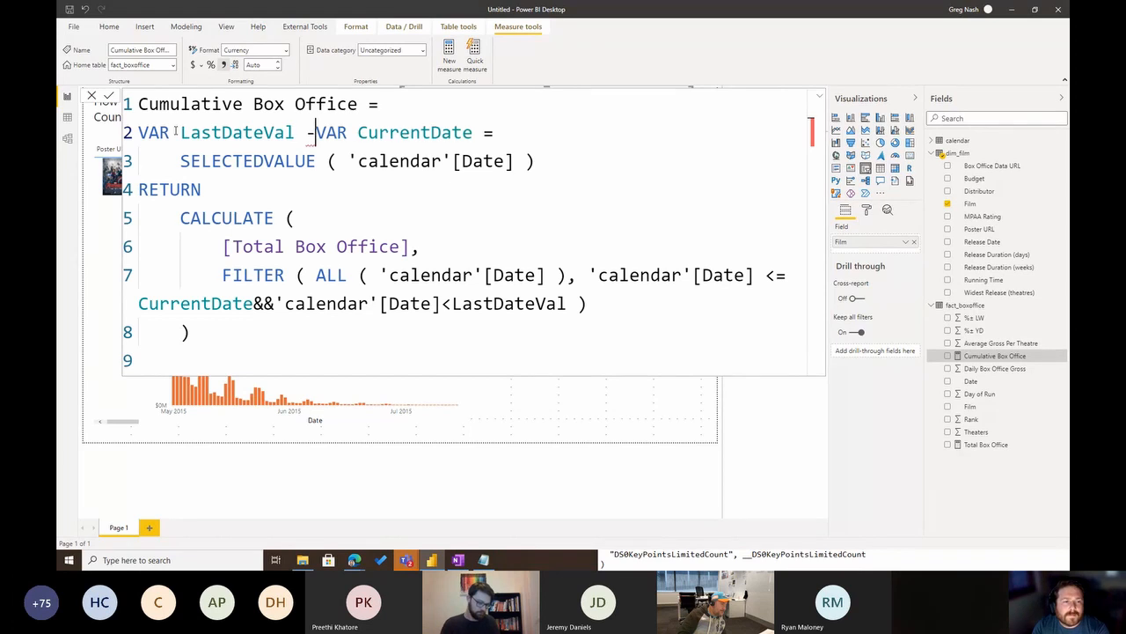
- Define LastDateVal as MAX('calendar'[Date]) and put the CurrentDate declaration on its own line below it
text( MAX()
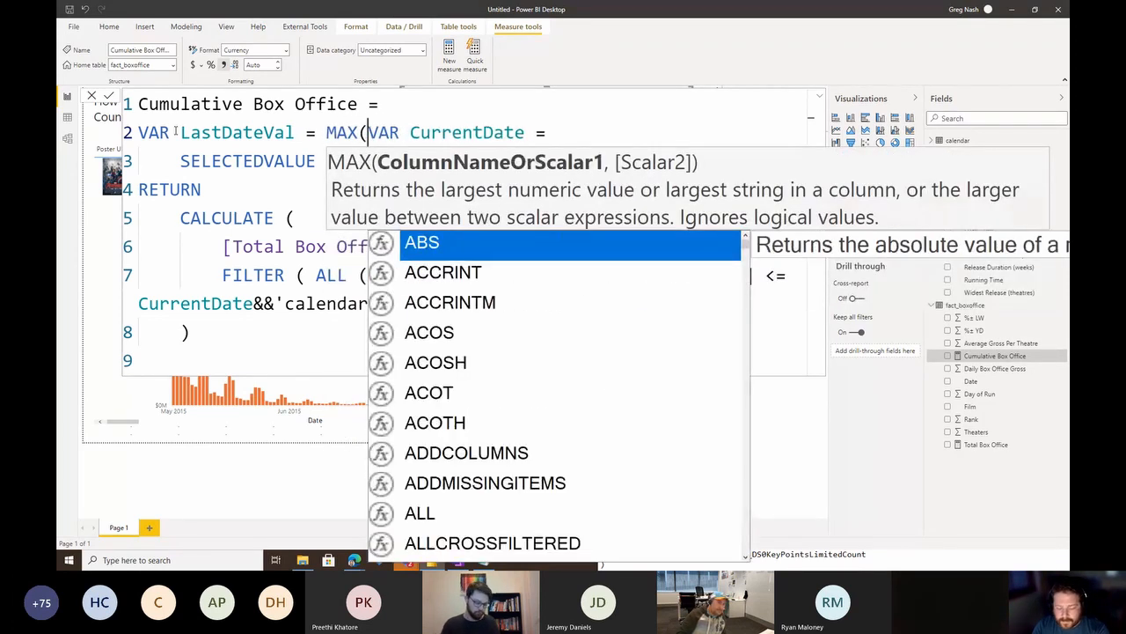
text(Caled)
key(BackSpace)
text(nd)
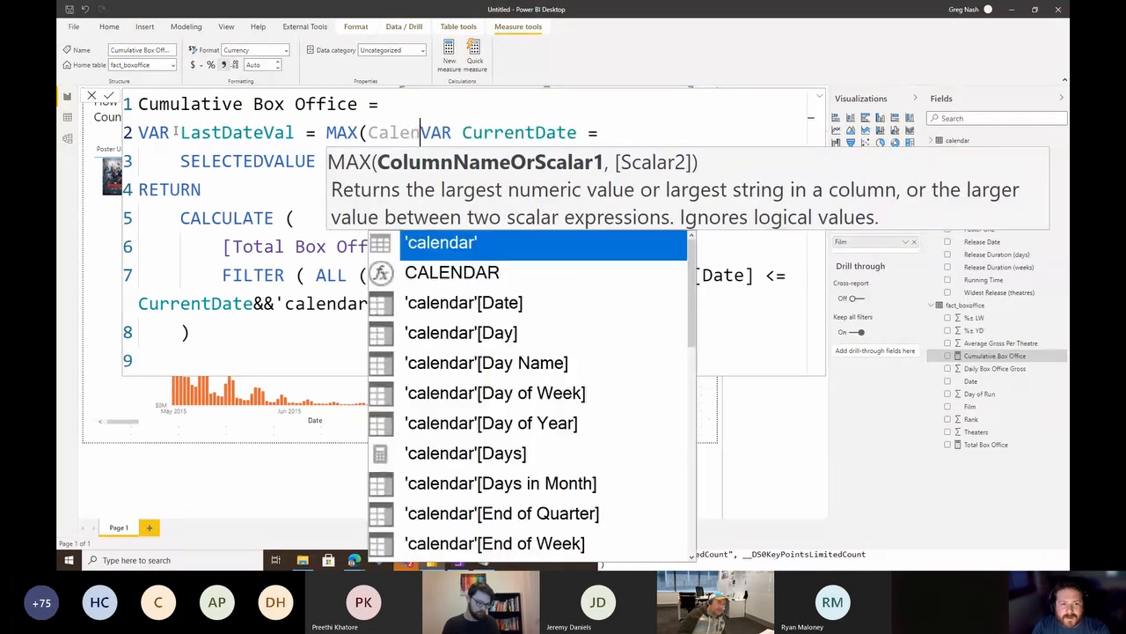
key(Down)
key(Down)
key(Tab)
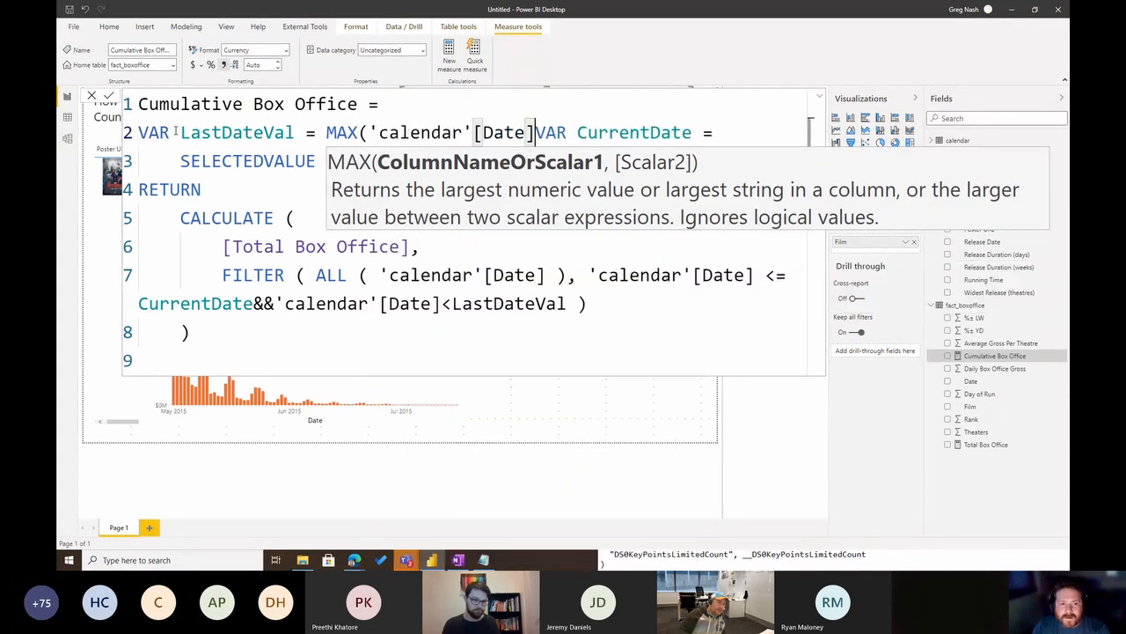
text(()
key(BackSpace)
text())
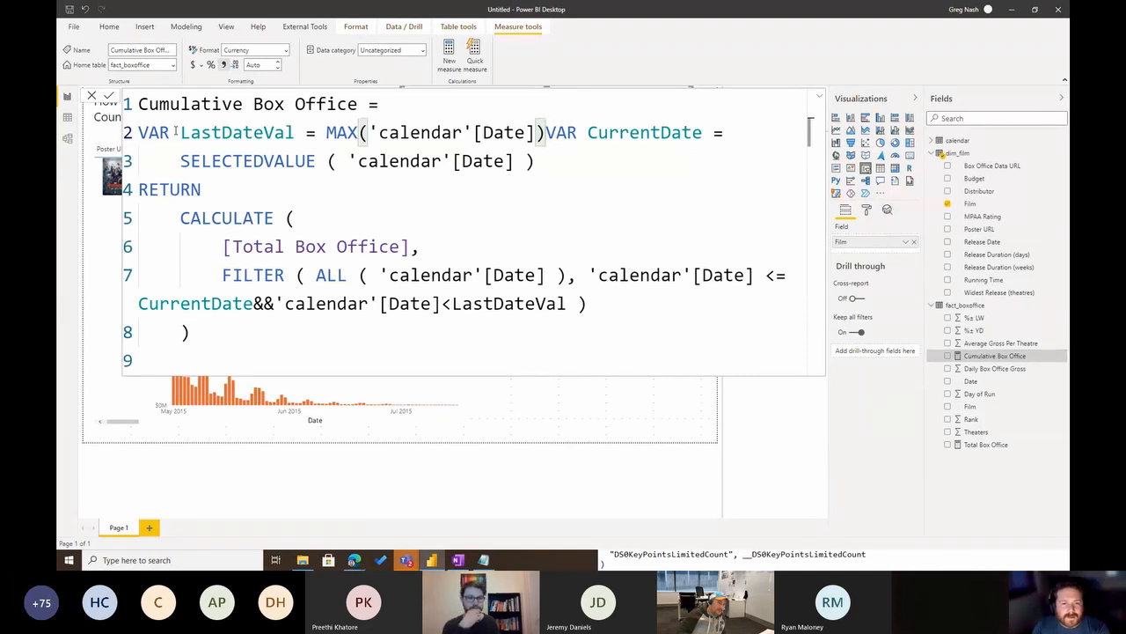
key(shift+Return)
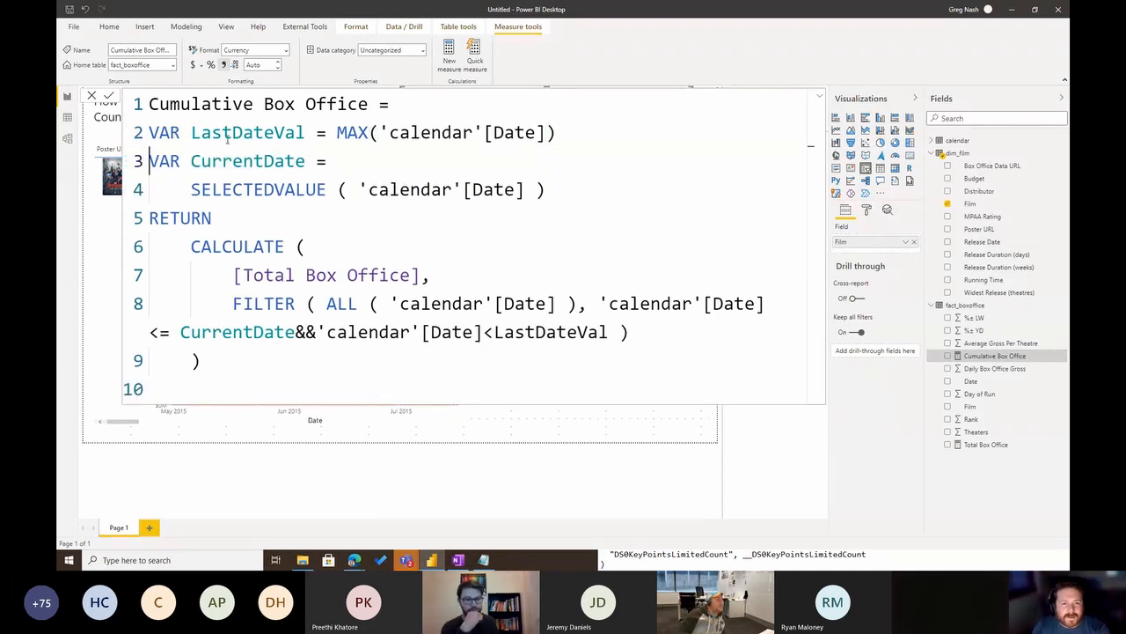
- Review the LastDateVal definition and its use in the FILTER condition, and apply the revised Cumulative Box Office formula
double_click(352, 133)
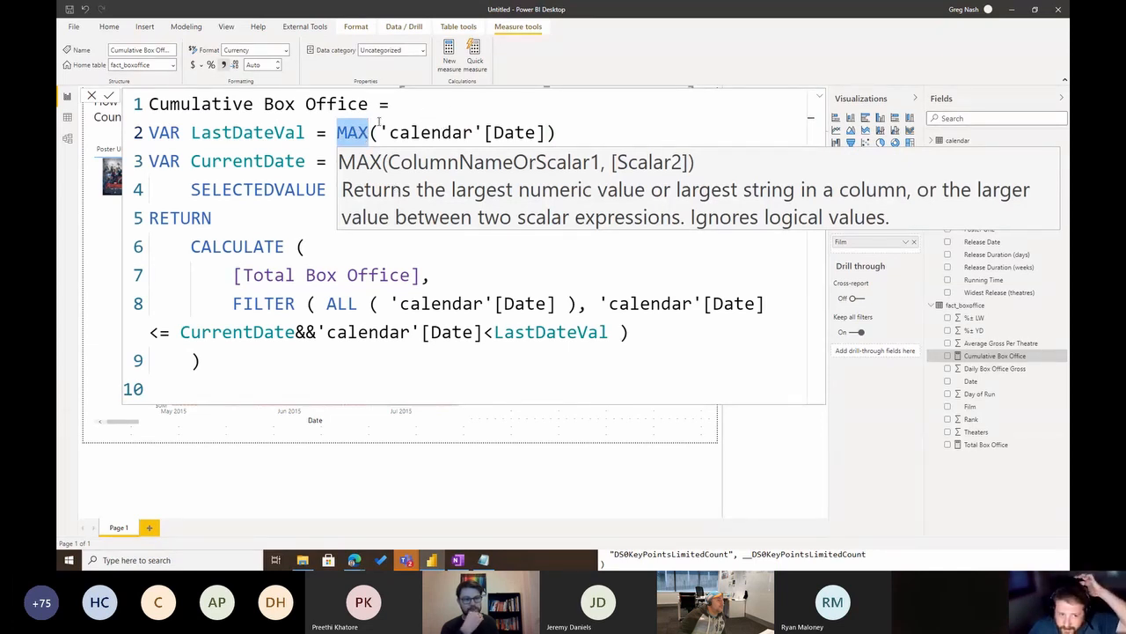
click(559, 138)
click(643, 331)
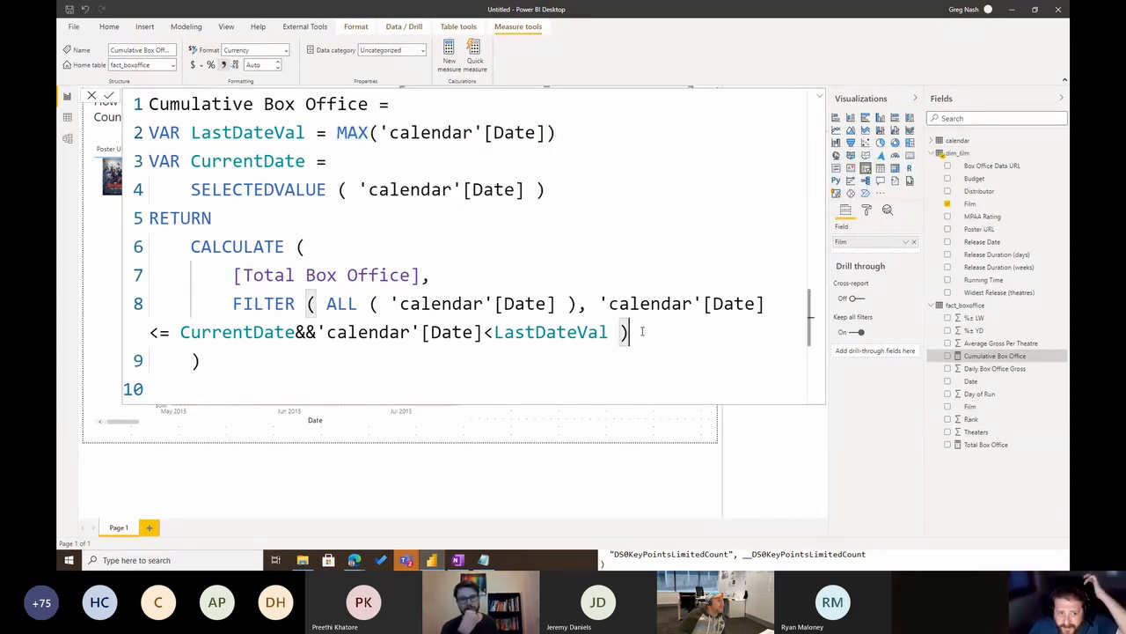
click(609, 327)
click(438, 159)
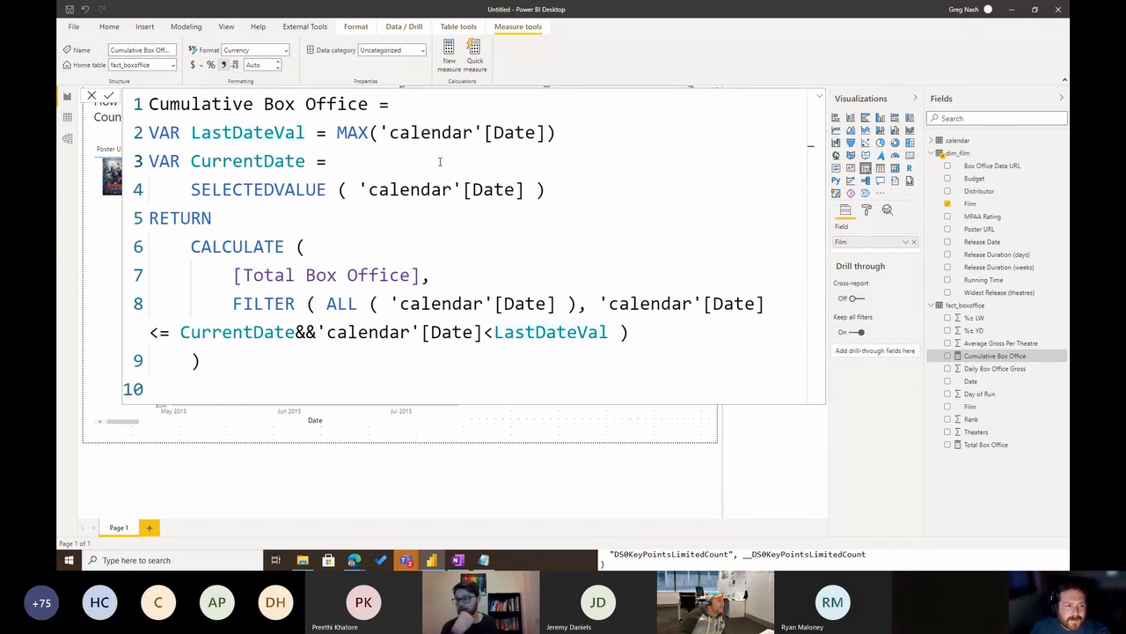
click(636, 340)
click(435, 354)
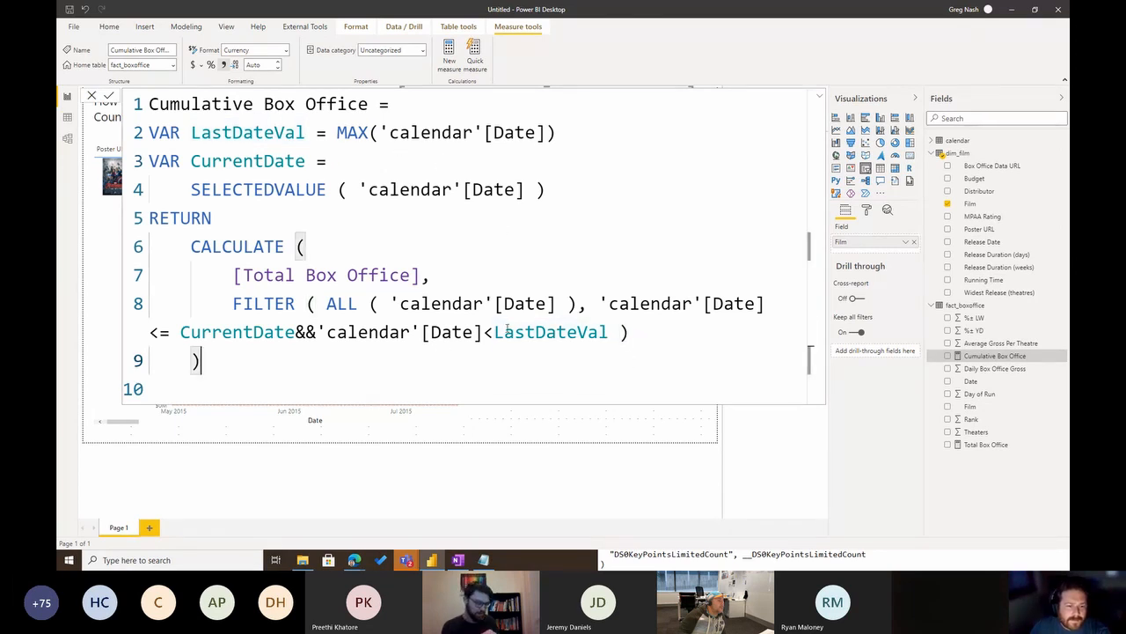
click(494, 332)
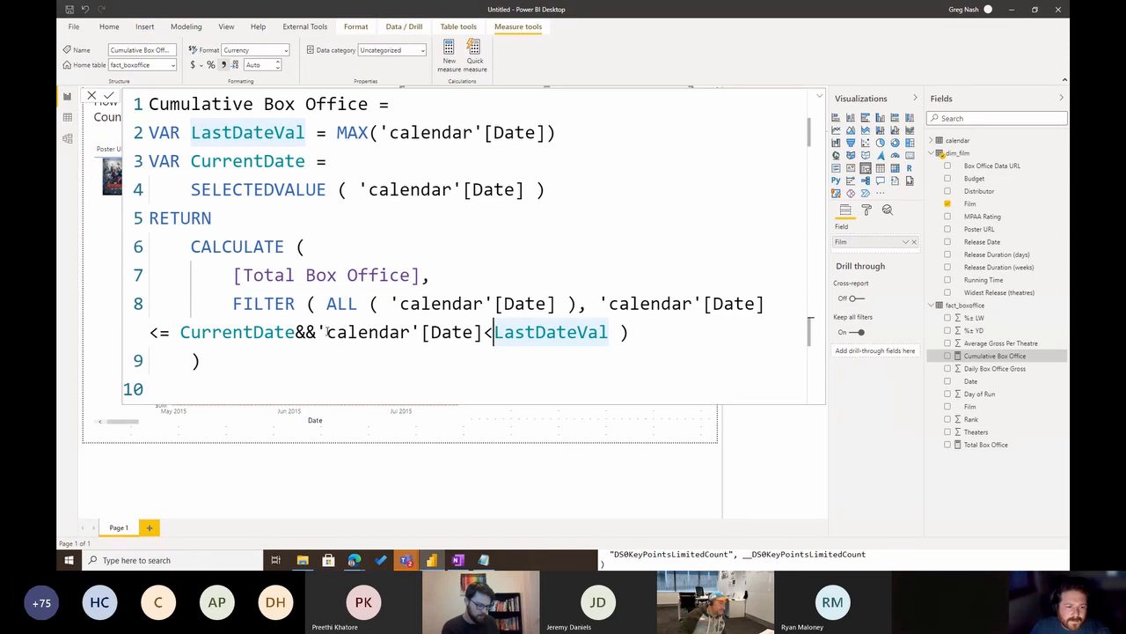
click(619, 331)
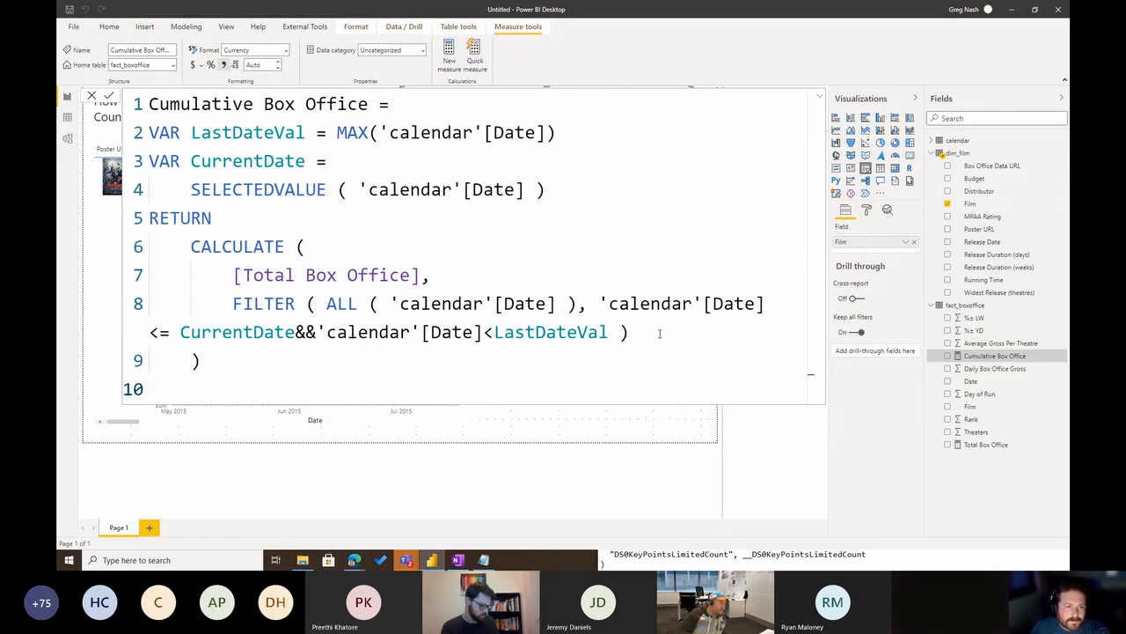
click(701, 440)
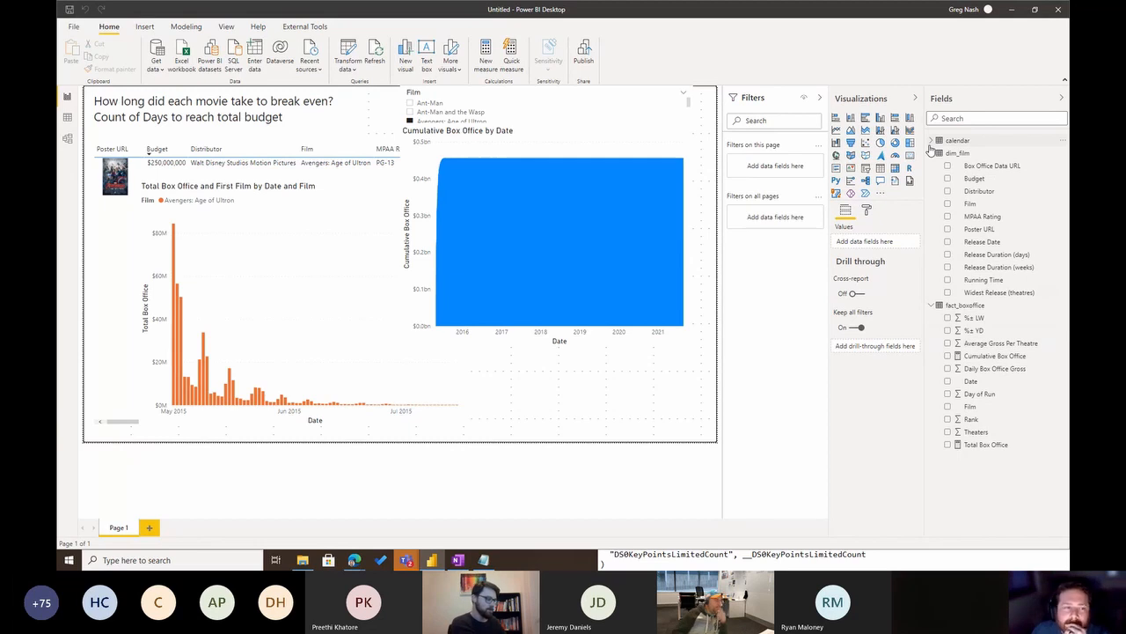
- Change the cross filter direction of the relationship between fact_boxoffice and calendar, and apply it
click(68, 138)
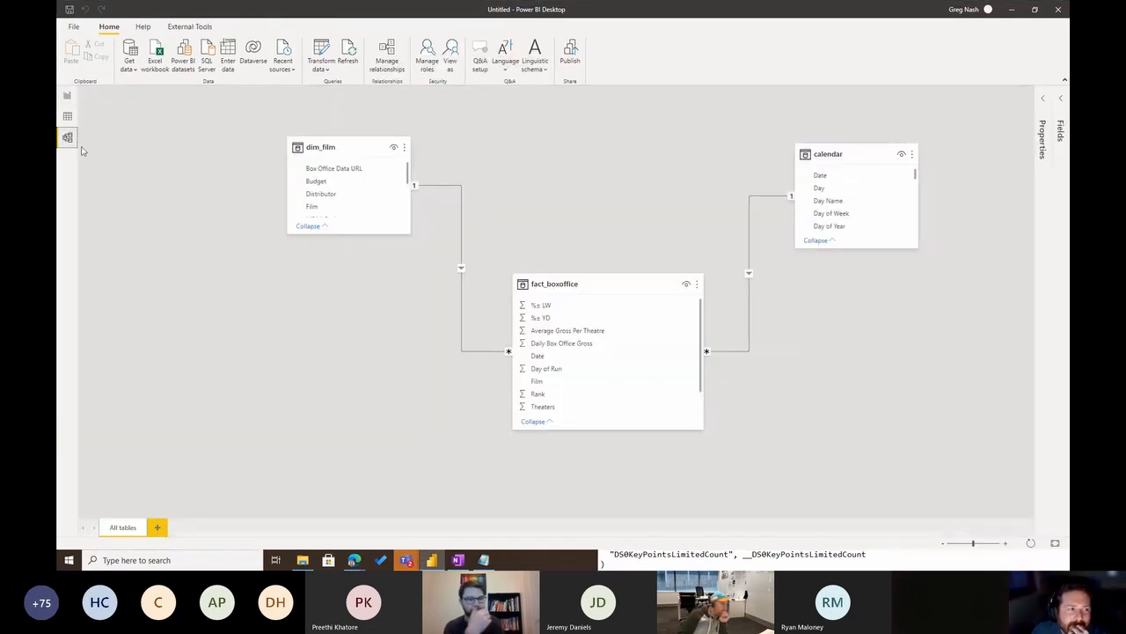
double_click(748, 275)
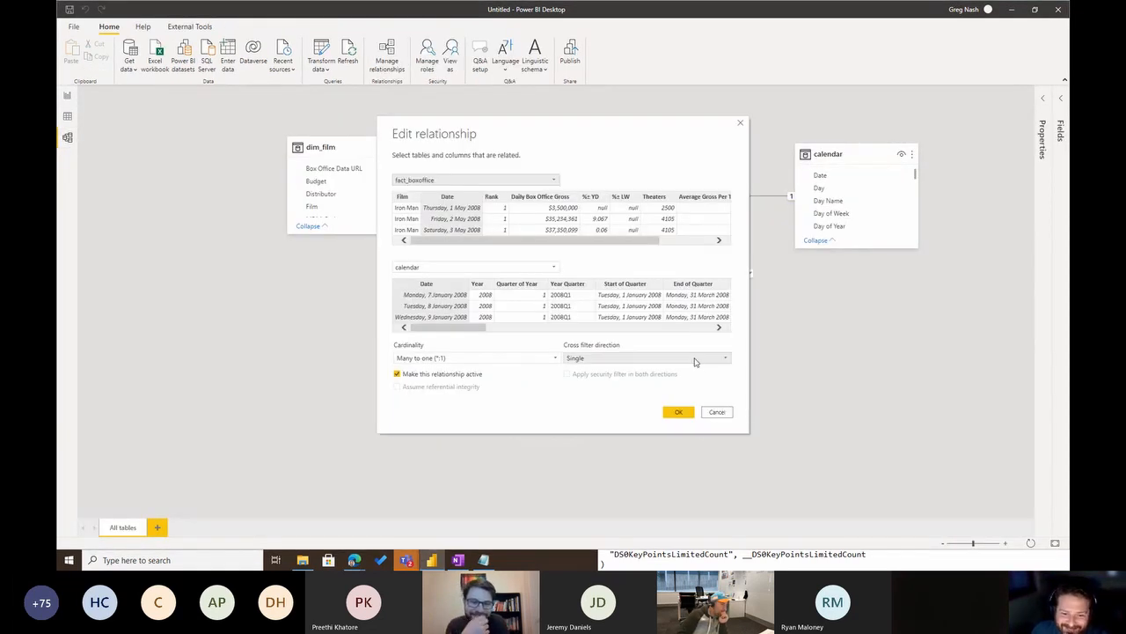
click(694, 359)
click(670, 412)
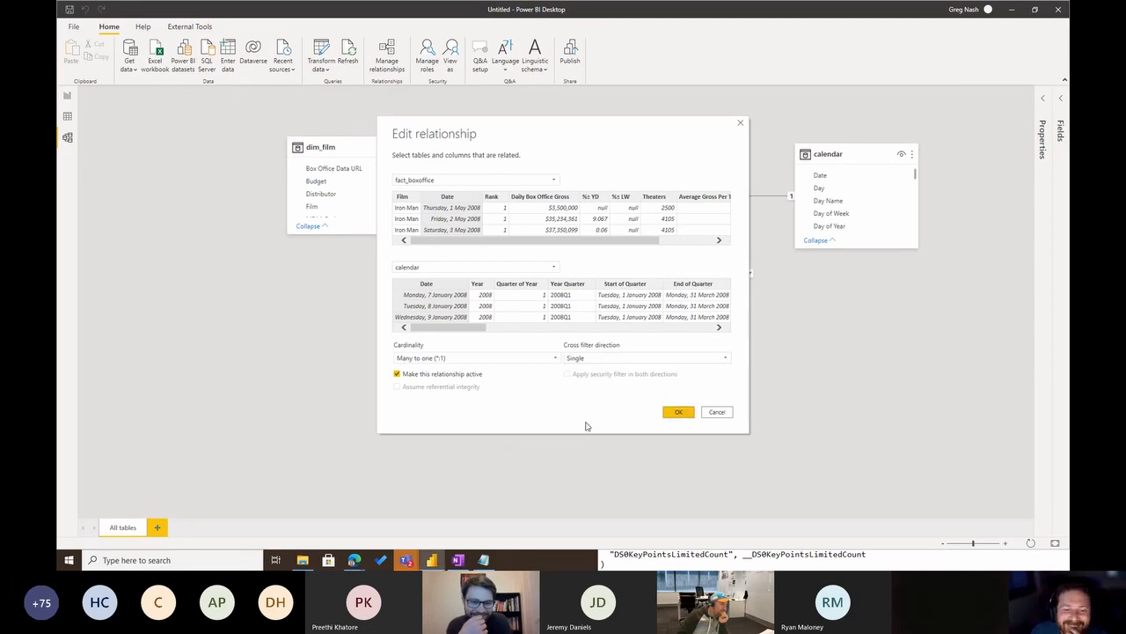
click(599, 356)
click(616, 380)
click(678, 412)
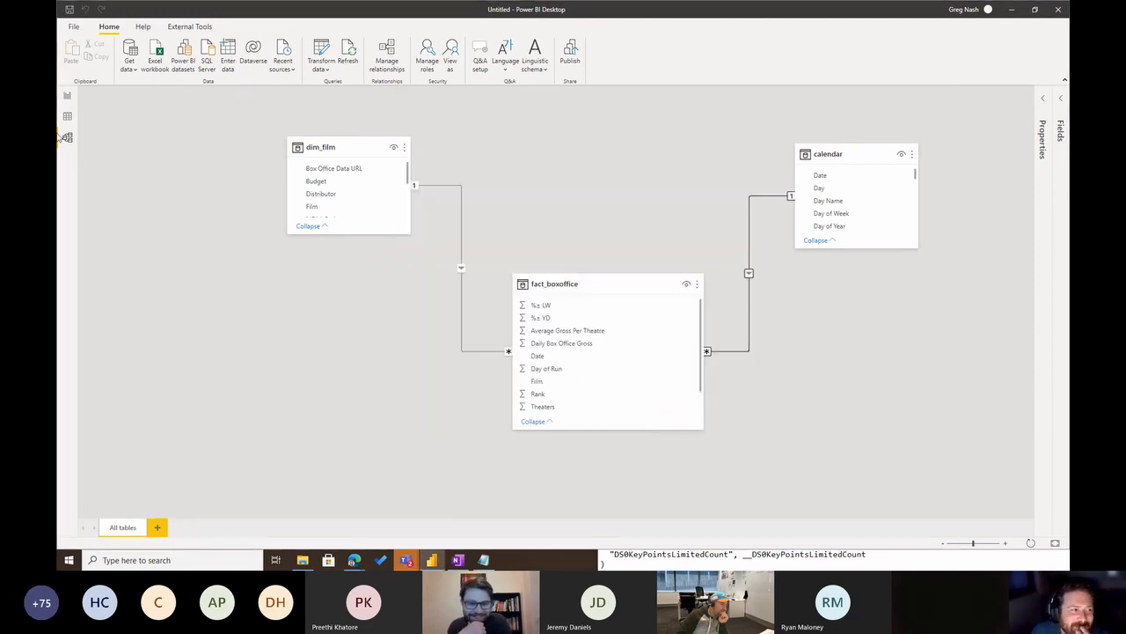
- Return to the report page and move the Cumulative Box Office by Date chart down, clear of the Film slicer
click(67, 95)
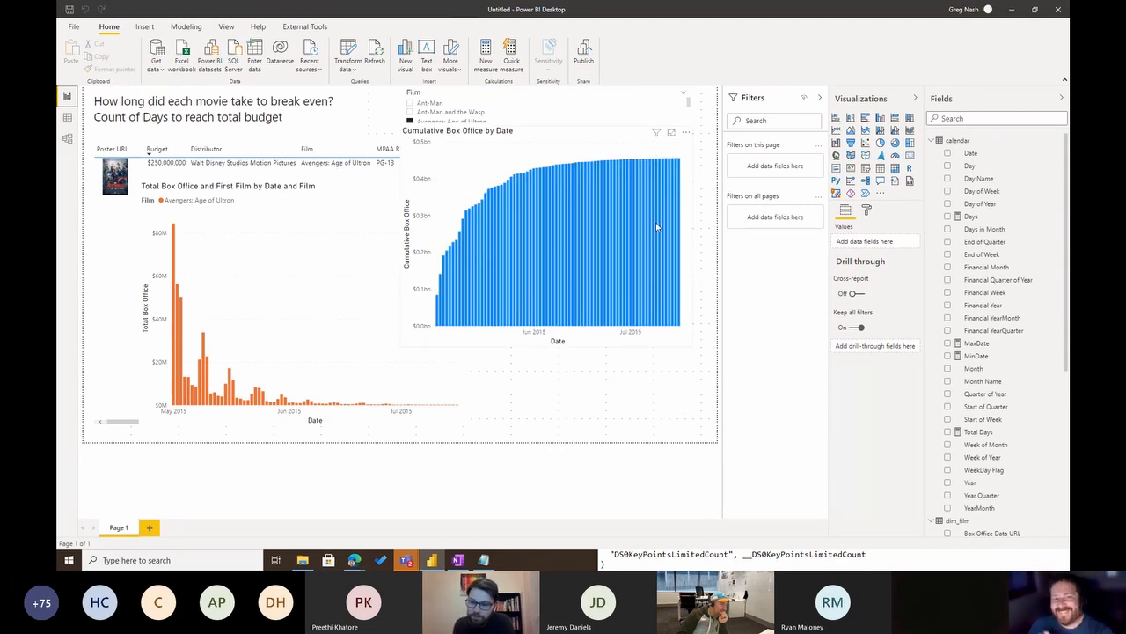
mouse_move(594, 221)
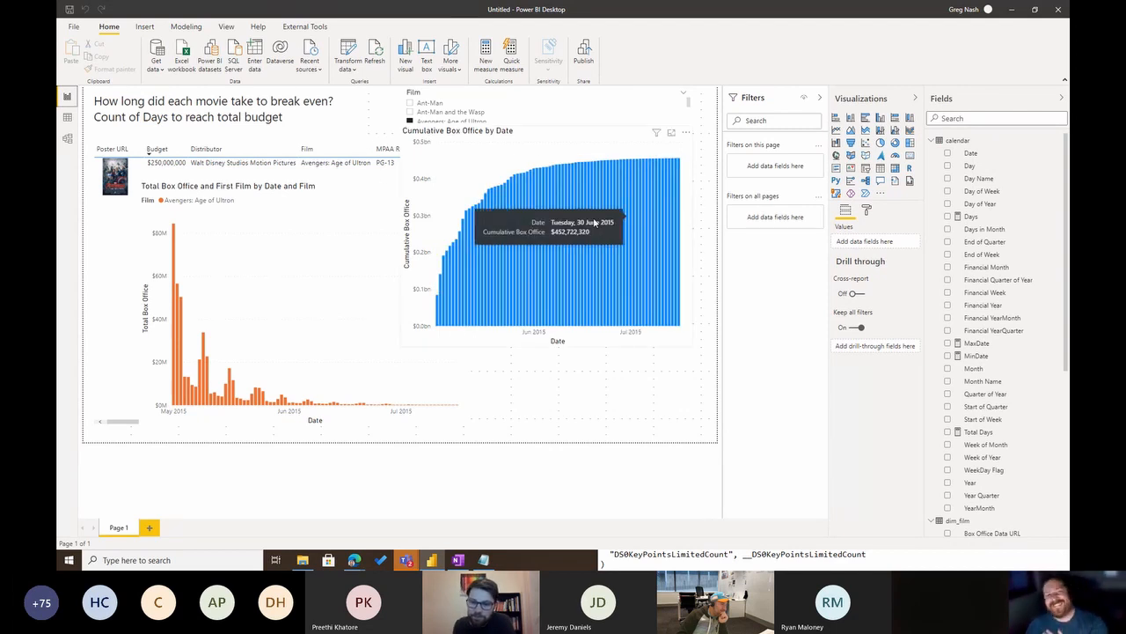
click(539, 129)
drag(529, 117, 532, 194)
click(531, 134)
- Make the Film slicer taller and narrower, filtering to Ant-Man and the Wasp, Ant-Man and Black Panther in turn, and select the cumulative chart
click(422, 104)
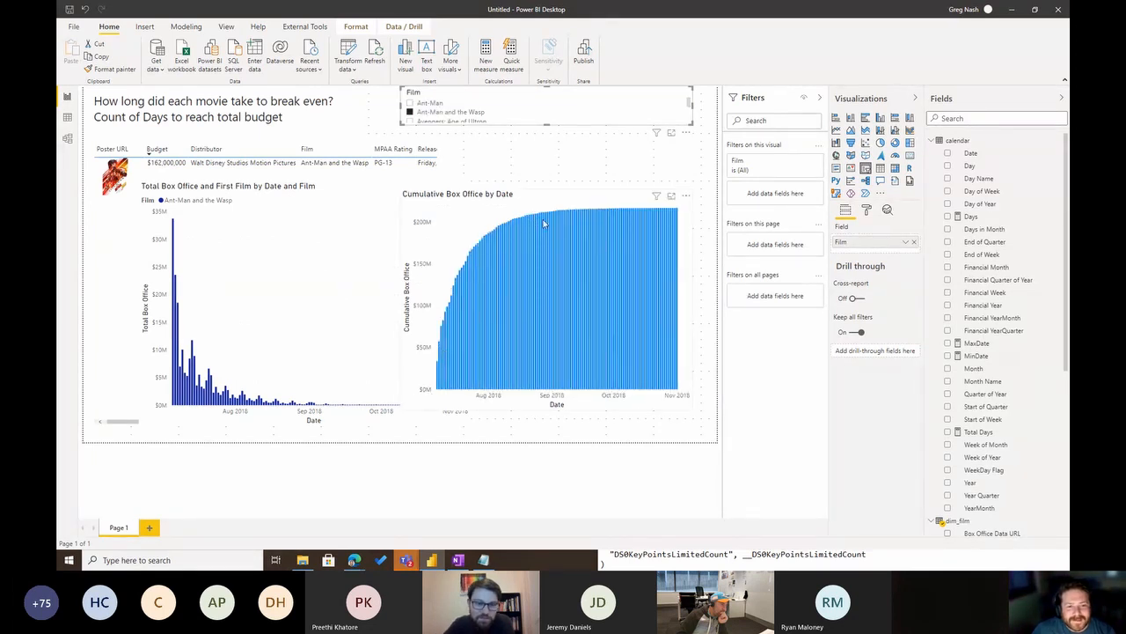
click(427, 103)
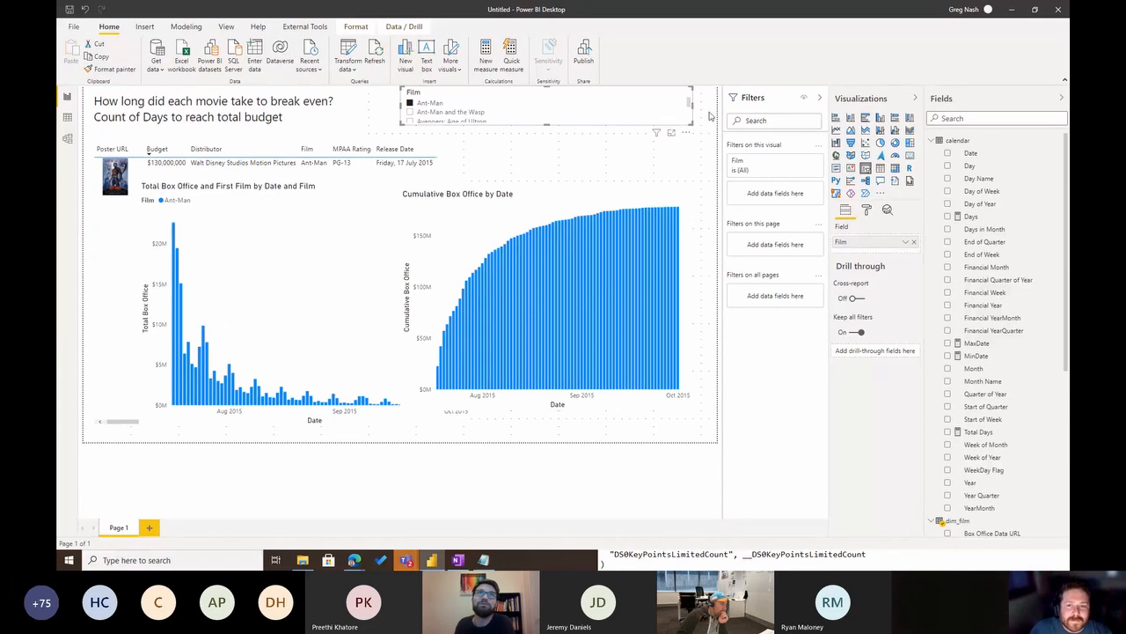
drag(692, 125, 510, 212)
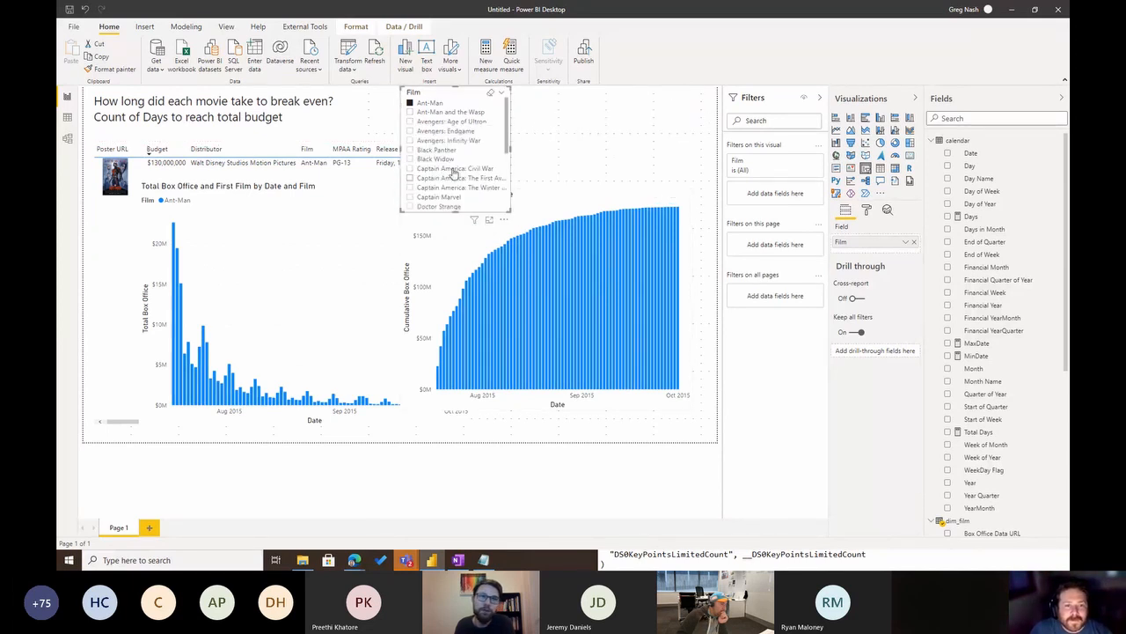
click(440, 152)
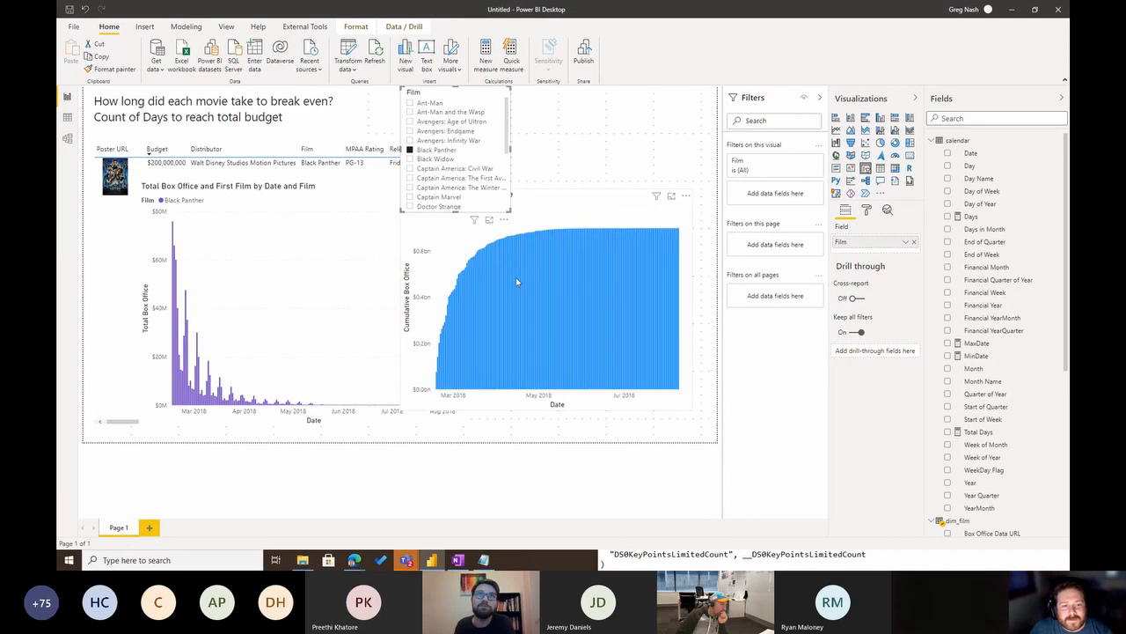
click(598, 199)
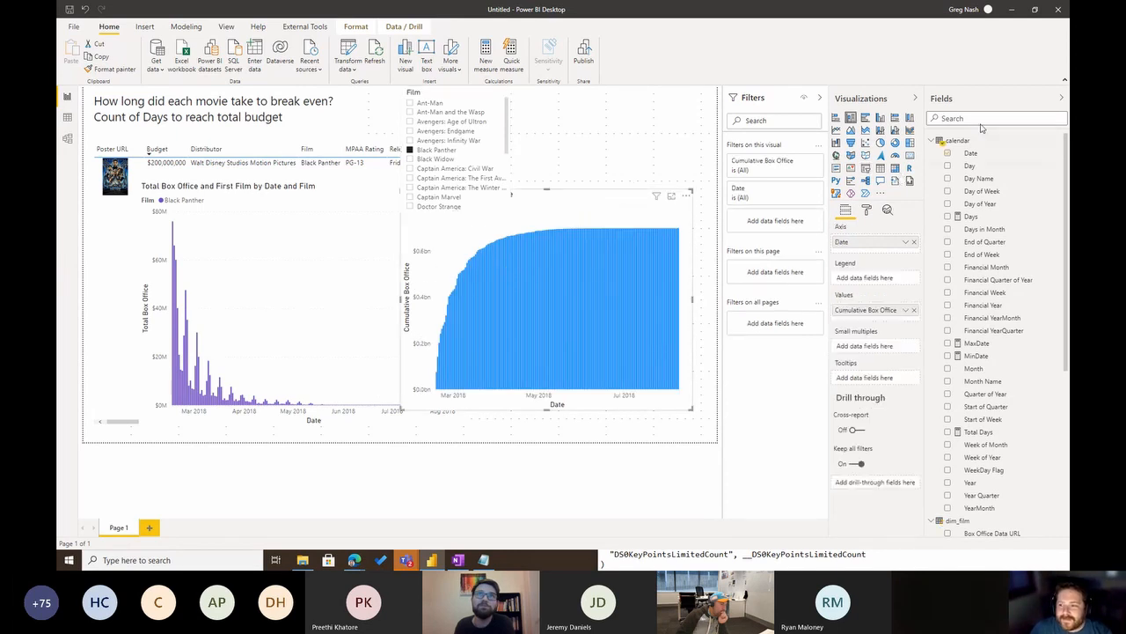
scroll(1021, 451, down, 2)
right_click(957, 416)
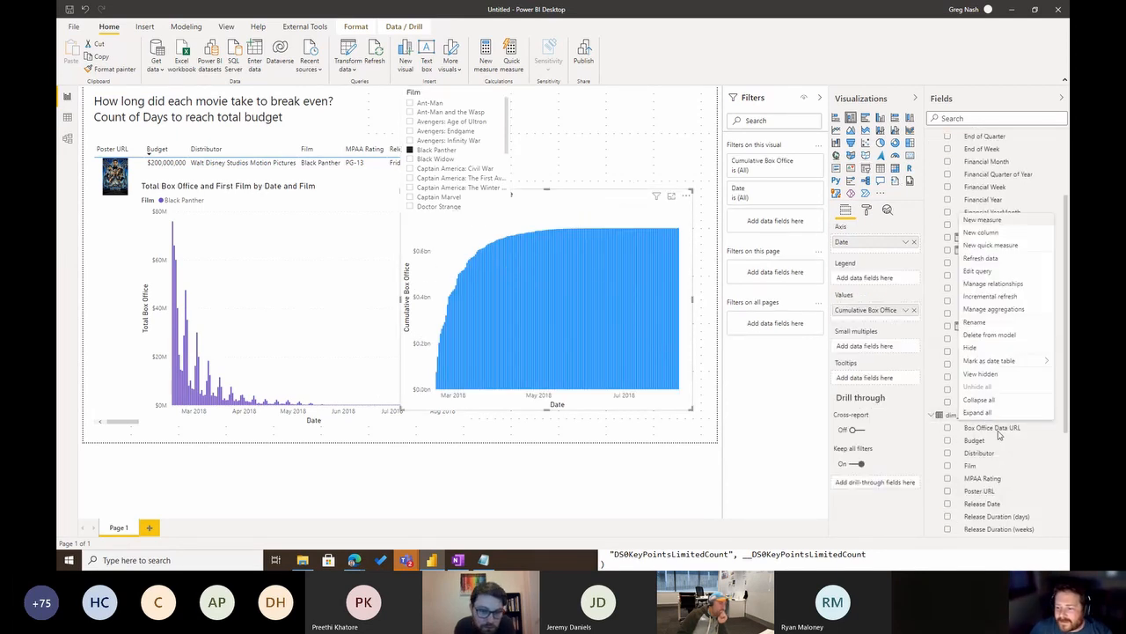
right_click(948, 416)
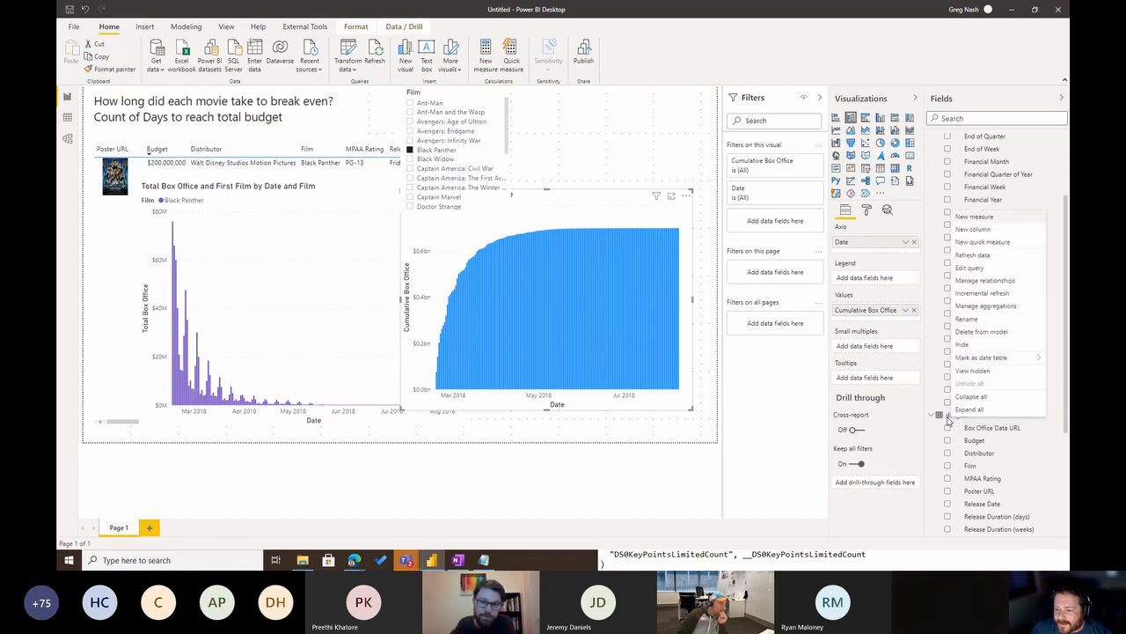
click(974, 217)
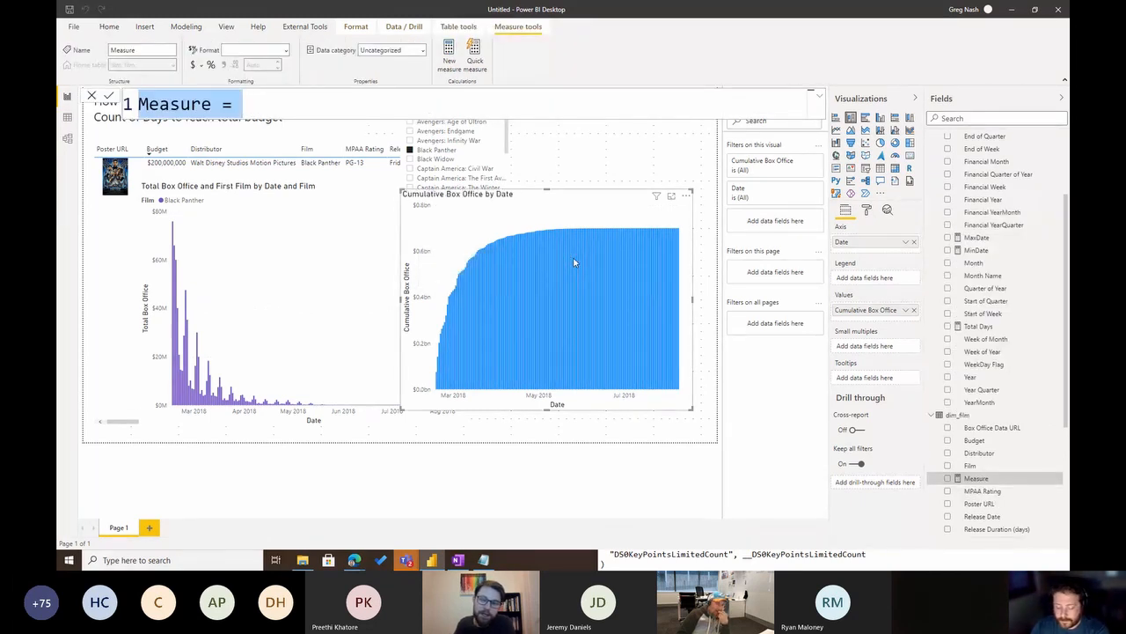
text(Budget = C)
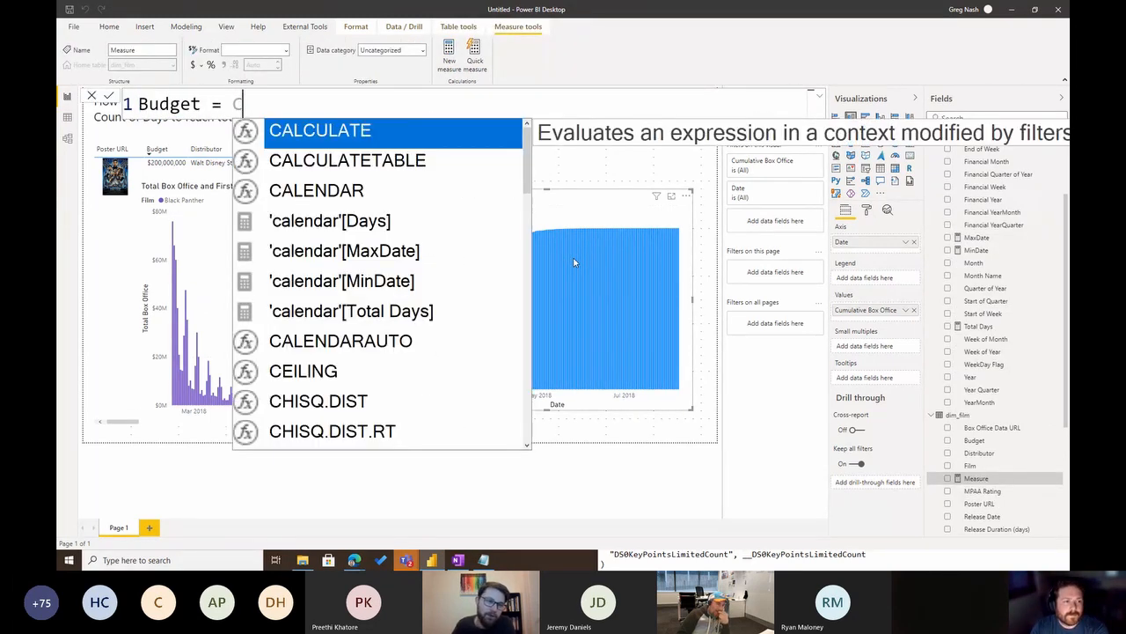
key(Escape)
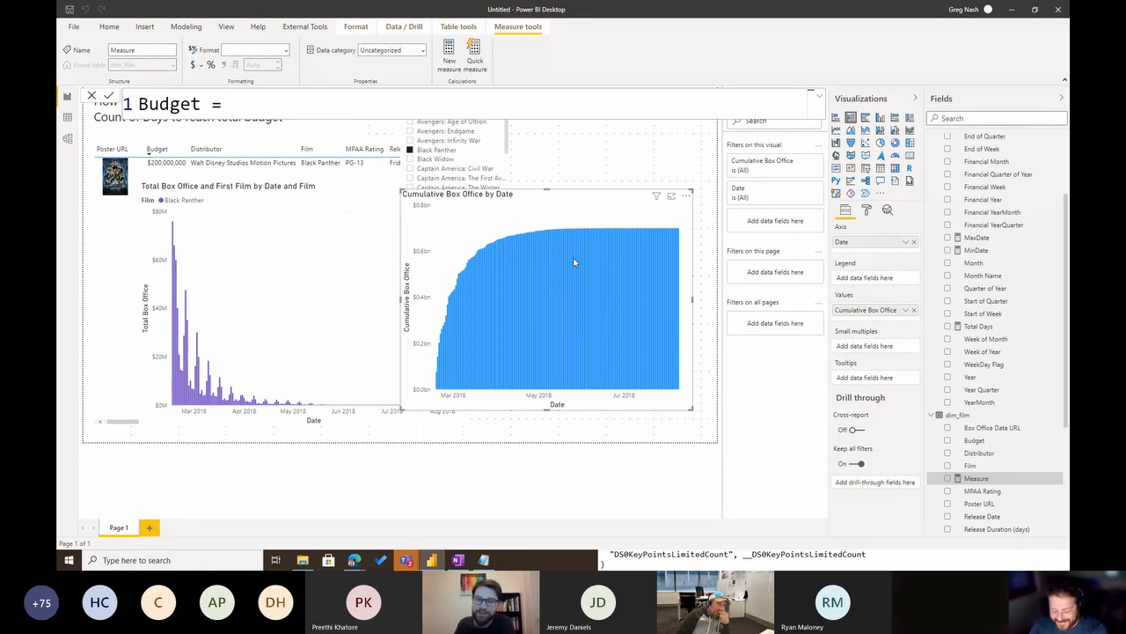
text(RELATED()
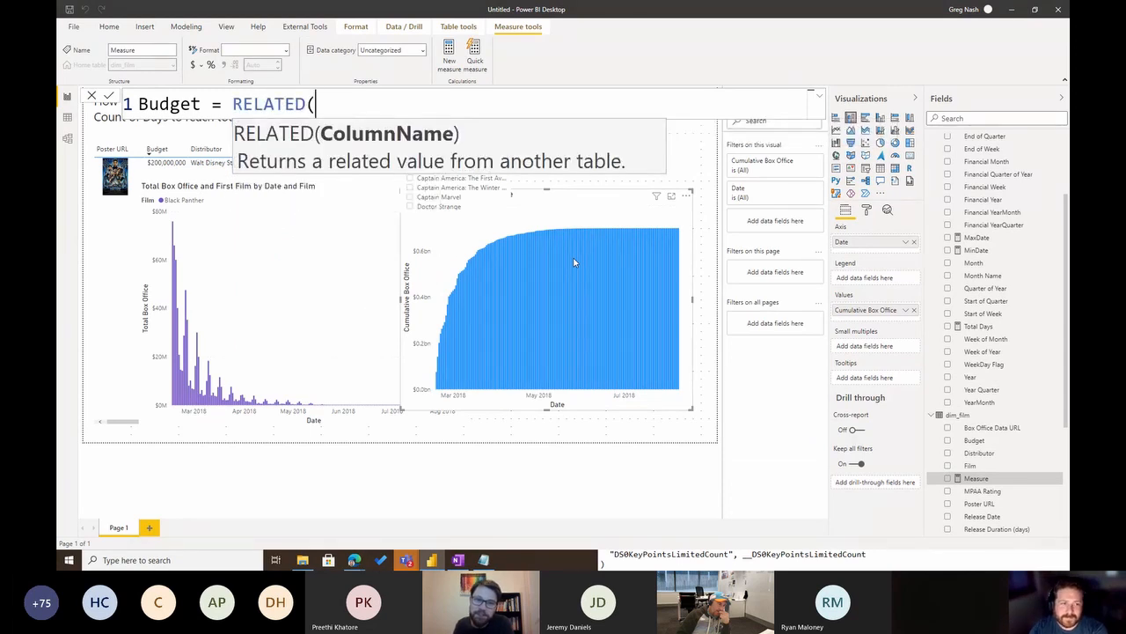
key(BackSpace)
key(BackSpace)
key(BackSpace)
key(BackSpace)
key(BackSpace)
key(BackSpace)
key(BackSpace)
key(BackSpace)
key(BackSpace)
key(BackSpace)
key(BackSpace)
key(BackSpace)
key(BackSpace)
key(BackSpace)
key(BackSpace)
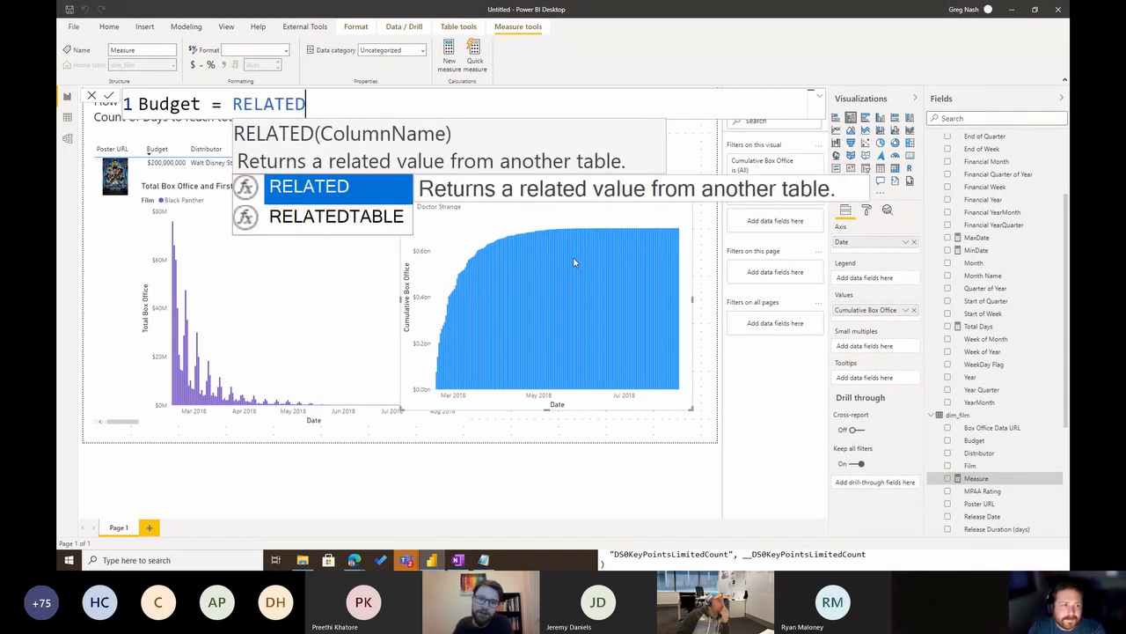
key(BackSpace)
key(BackSpace)
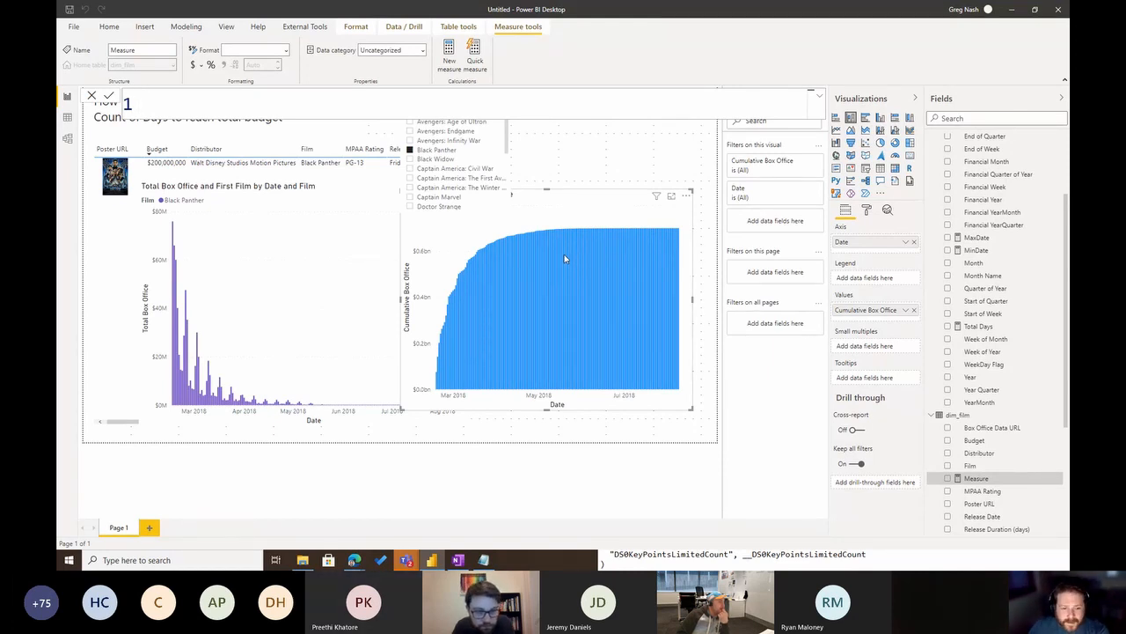
key(Escape)
- Start a new measure in the dim_film table with Budget as the name in its formula
click(961, 416)
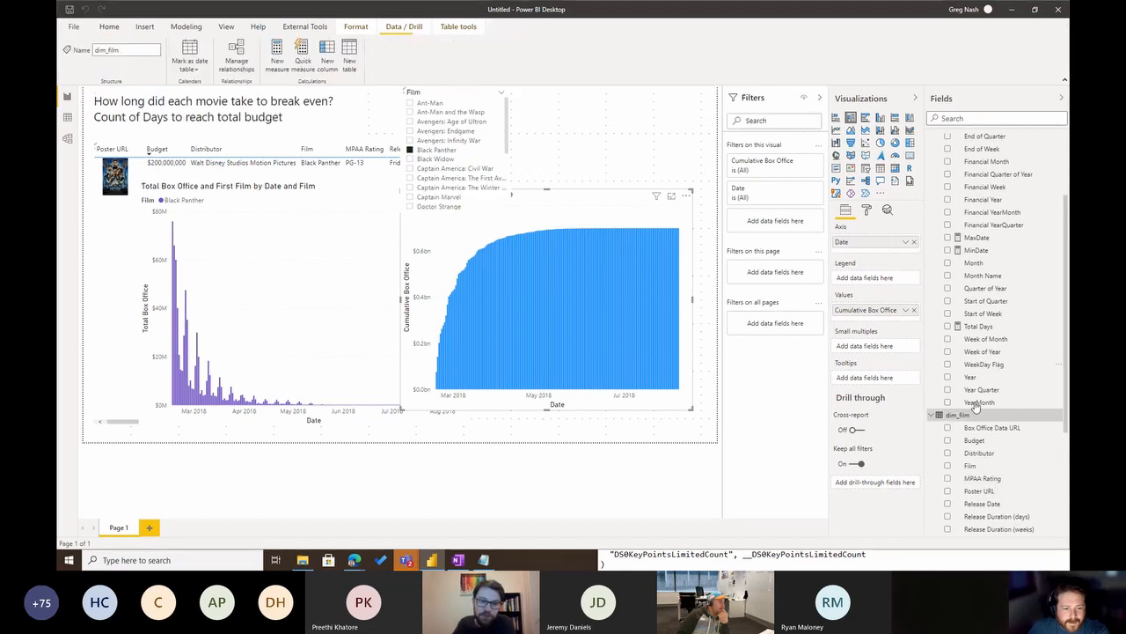
right_click(968, 417)
click(992, 215)
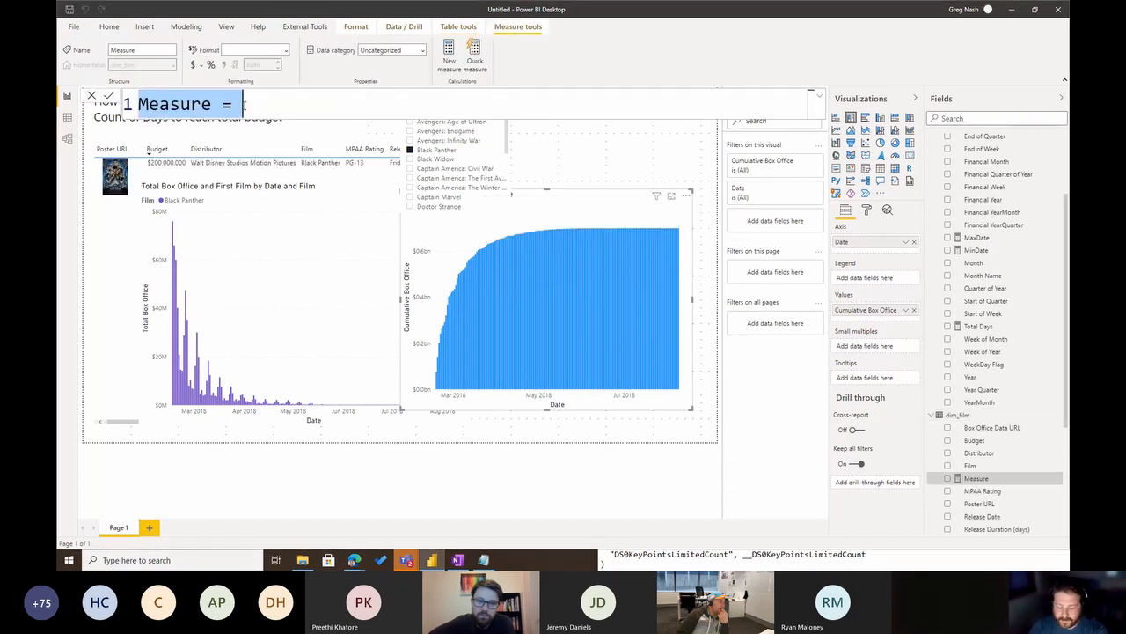
text(Bud)
key(BackSpace)
key(BackSpace)
text(ud)
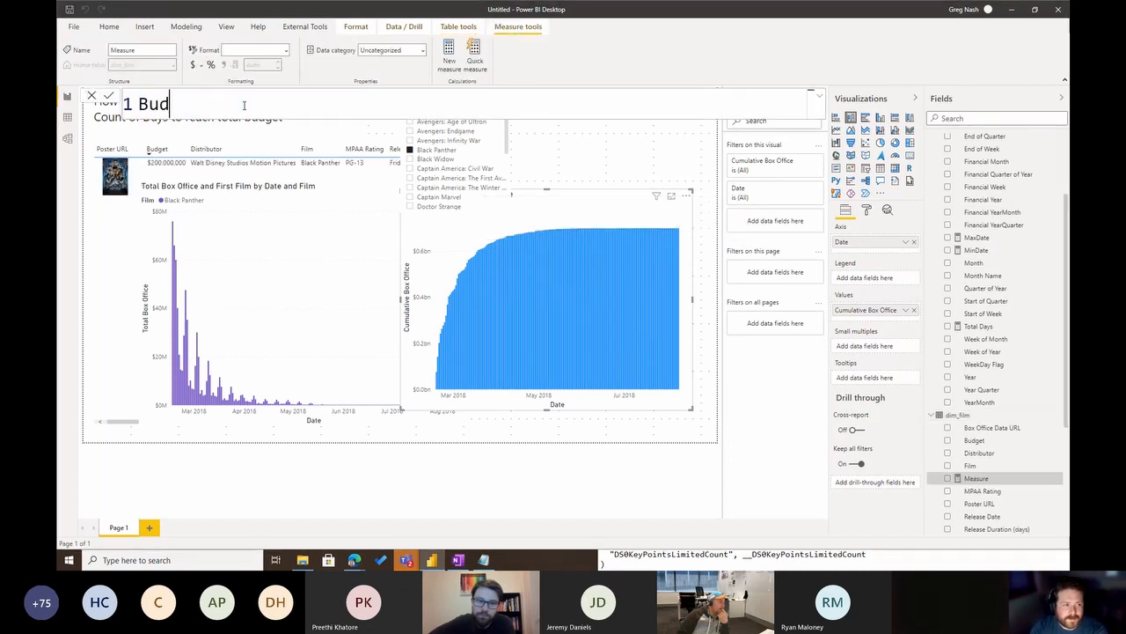
text(get = )
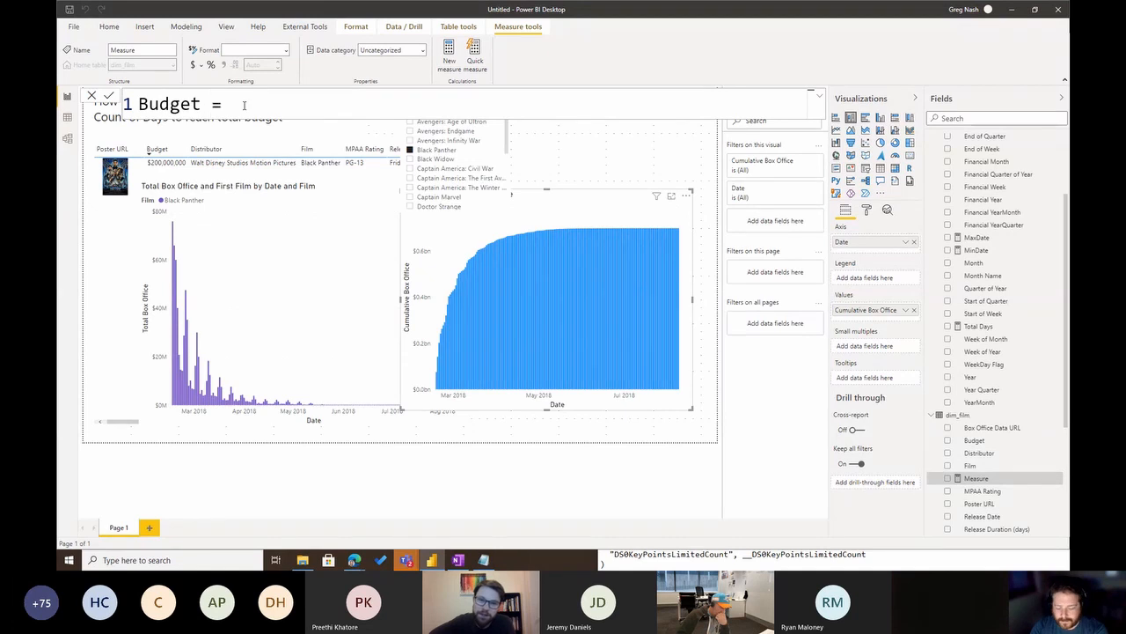
text(MAX()
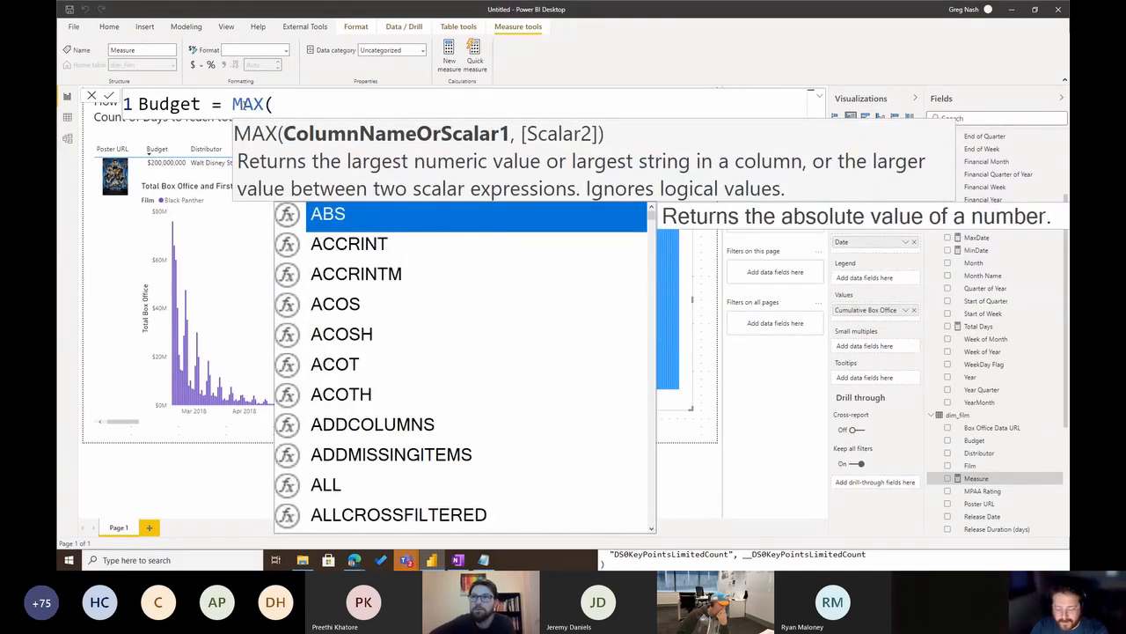
text(Bud)
key(Tab)
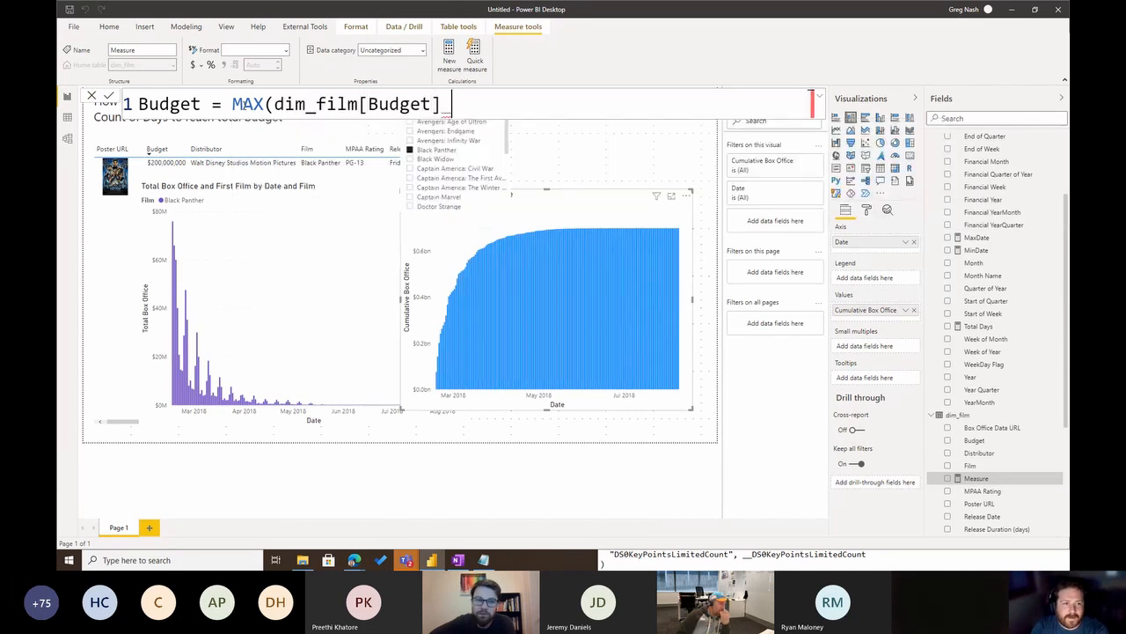
text())
key(BackSpace)
key(BackSpace)
key(BackSpace)
key(BackSpace)
key(BackSpace)
key(BackSpace)
key(BackSpace)
key(BackSpace)
key(BackSpace)
key(BackSpace)
key(BackSpace)
key(BackSpace)
key(BackSpace)
key(BackSpace)
key(BackSpace)
key(BackSpace)
key(BackSpace)
key(BackSpace)
key(BackSpace)
key(BackSpace)
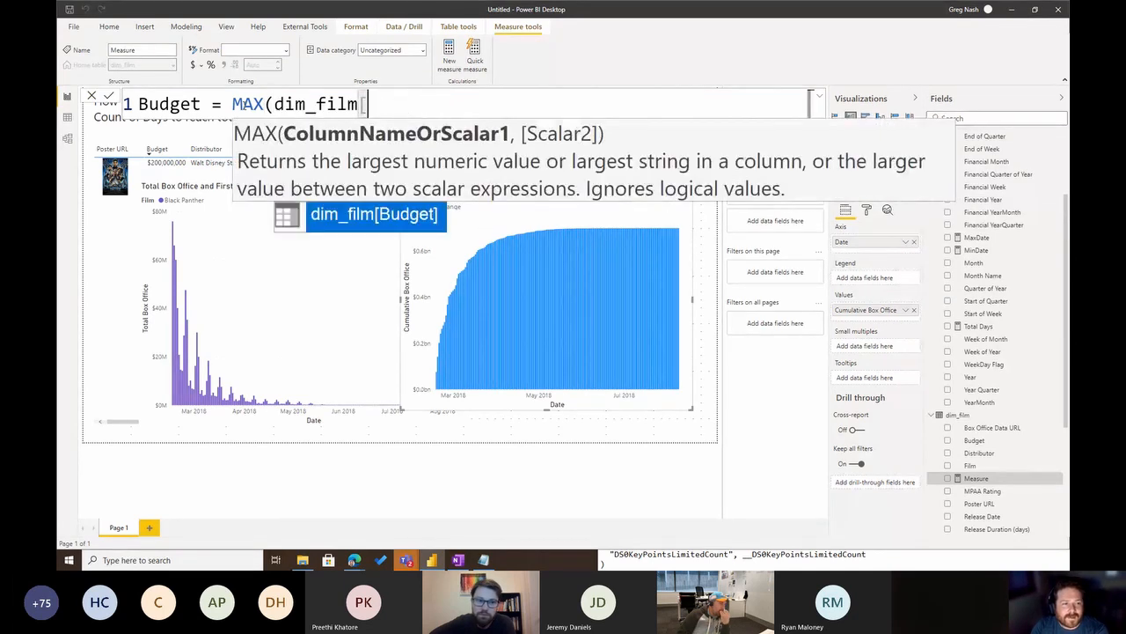
- Define the new measure as SUM(dim_film[Budget]), name it Total Budget and apply the formula
text(S)
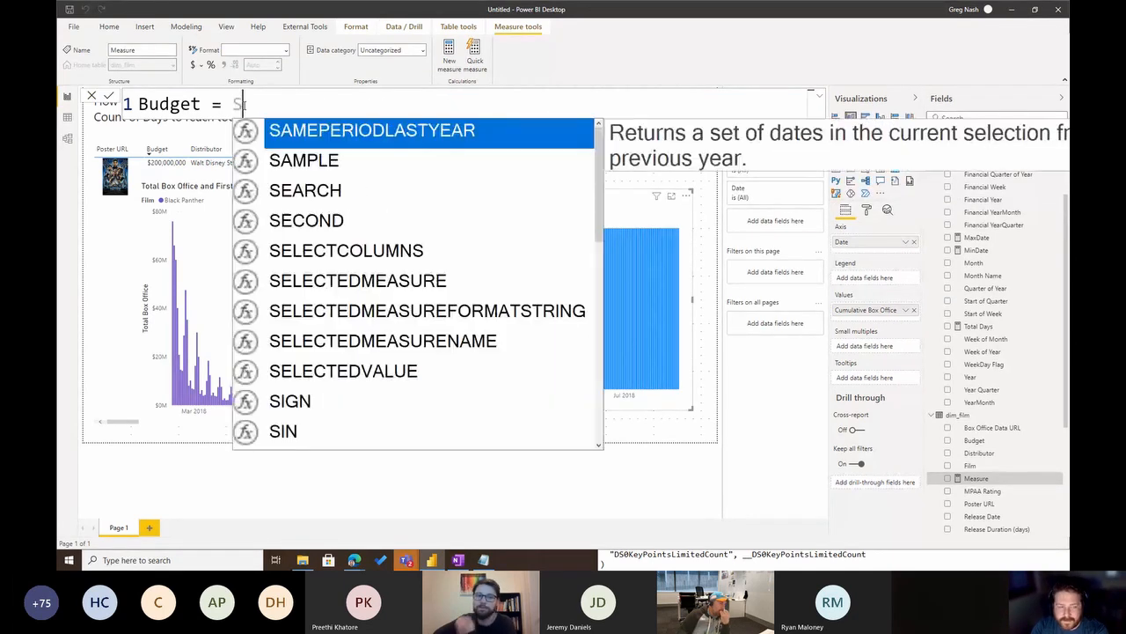
text(UM()
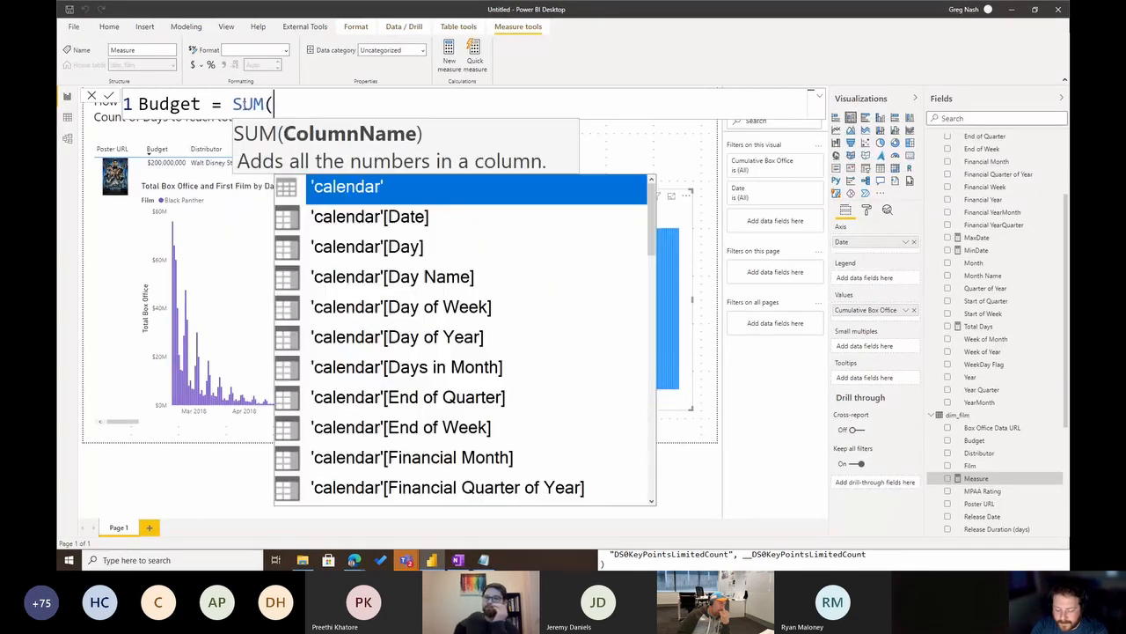
text(Budg)
key(Tab)
text())
key(Return)
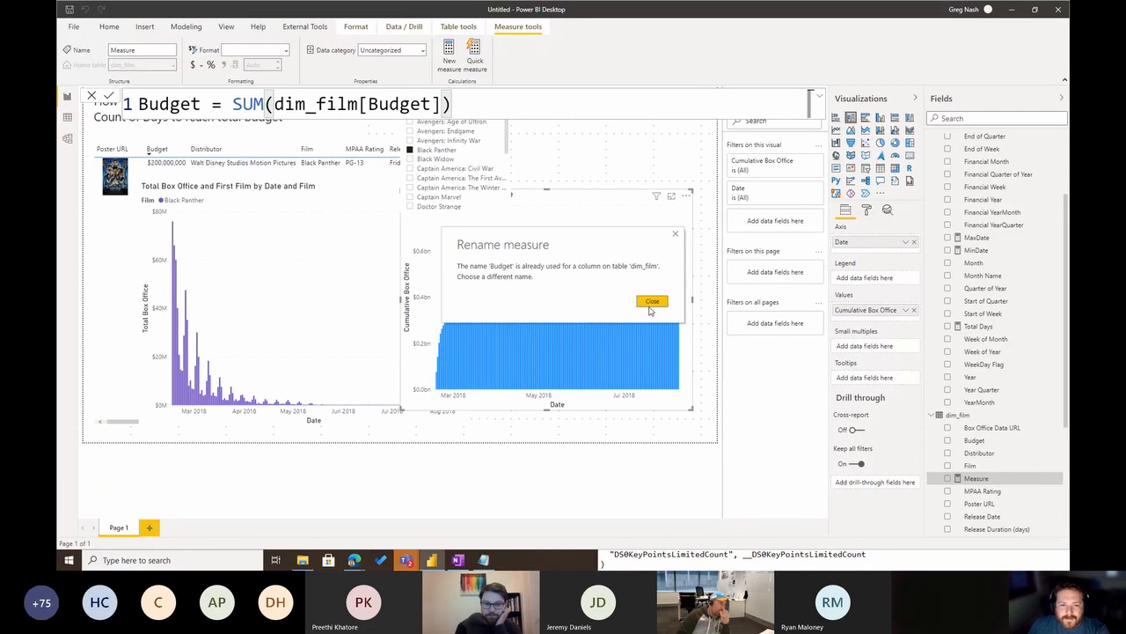
click(650, 304)
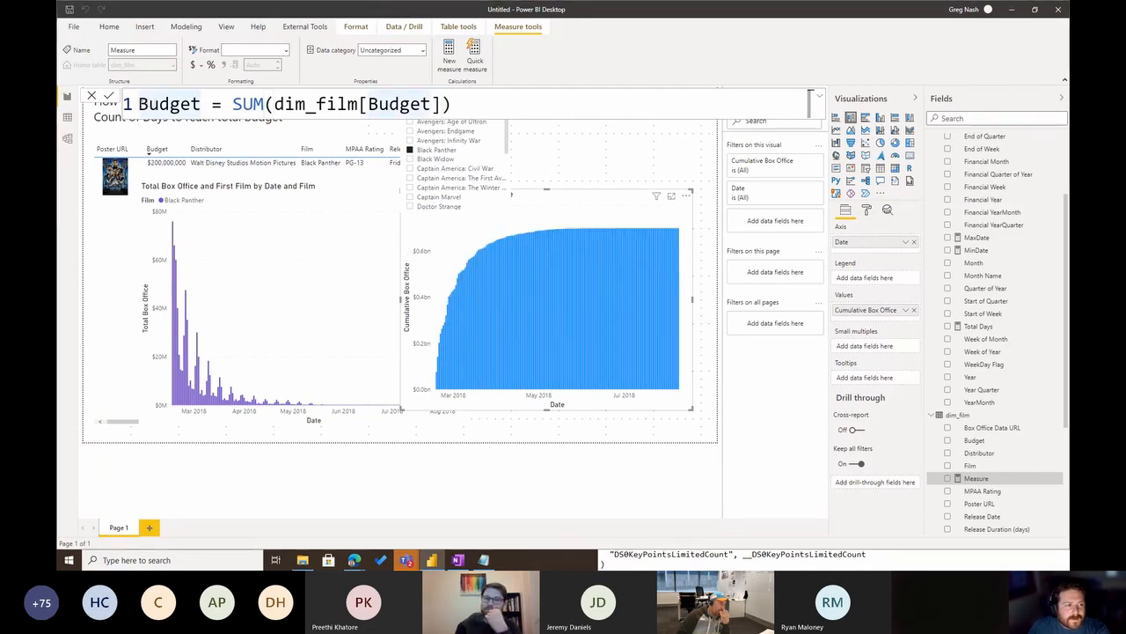
text(Total)
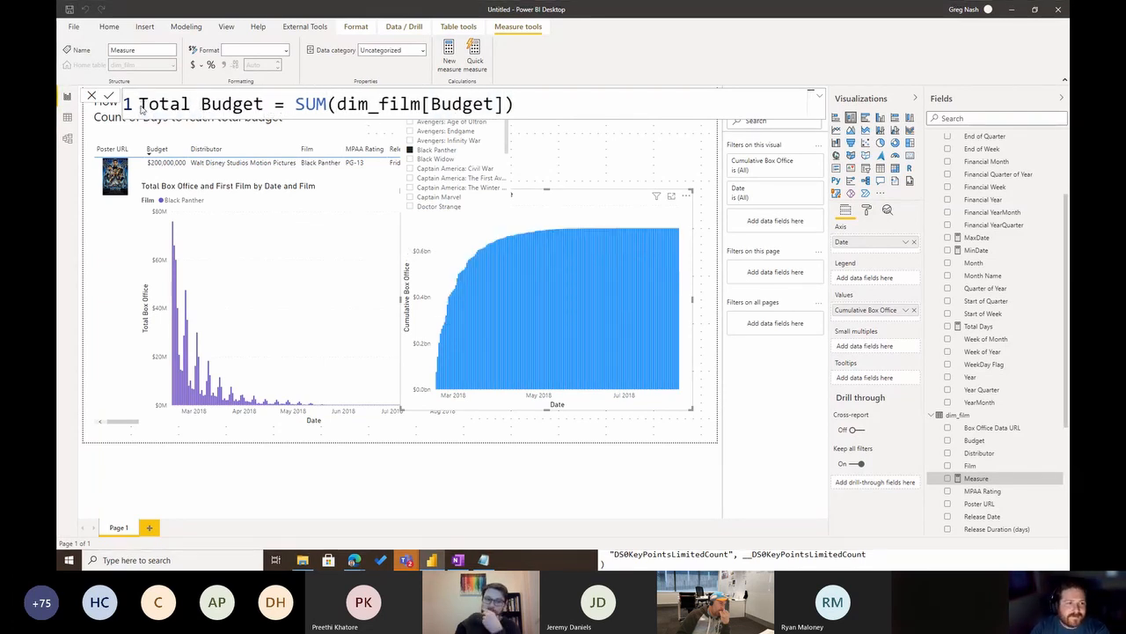
key(Return)
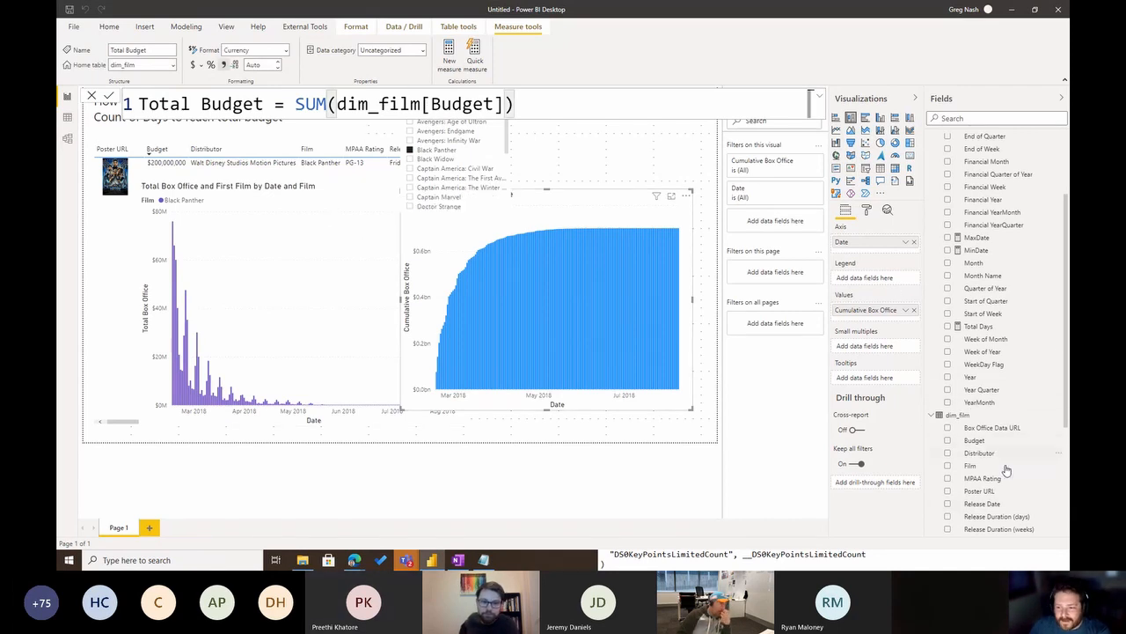
- Add a constant line to the Cumulative Box Office by Date chart
scroll(1000, 331, down, 3)
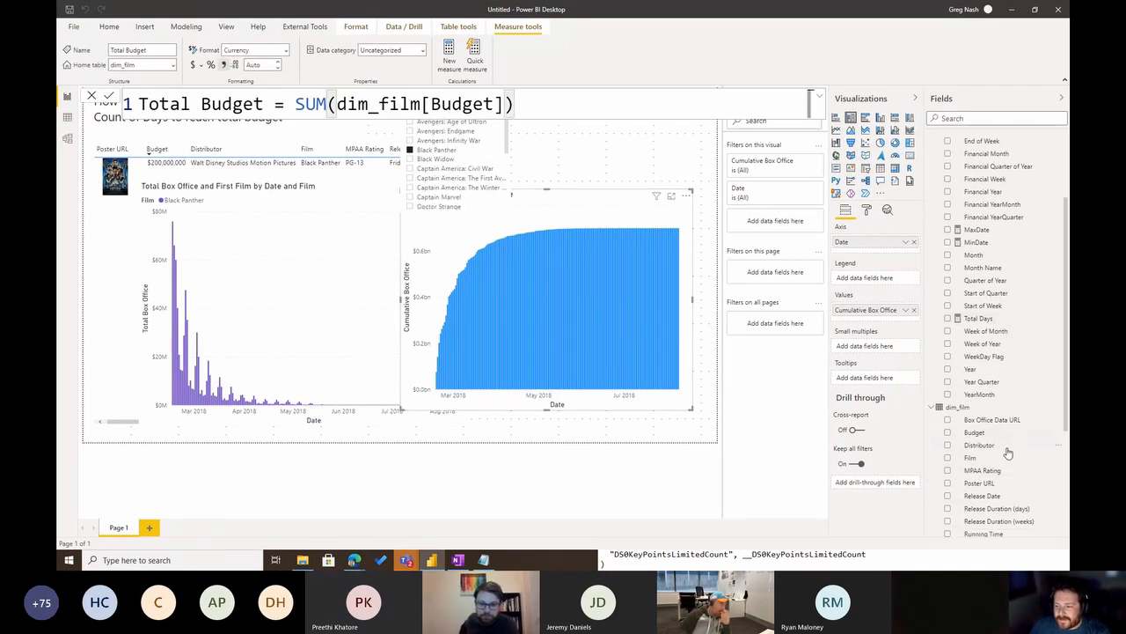
mouse_move(995, 450)
mouse_down()
mouse_move(570, 303)
mouse_move(725, 319)
mouse_move(908, 293)
mouse_move(1038, 472)
mouse_move(1029, 450)
mouse_move(1007, 451)
mouse_up()
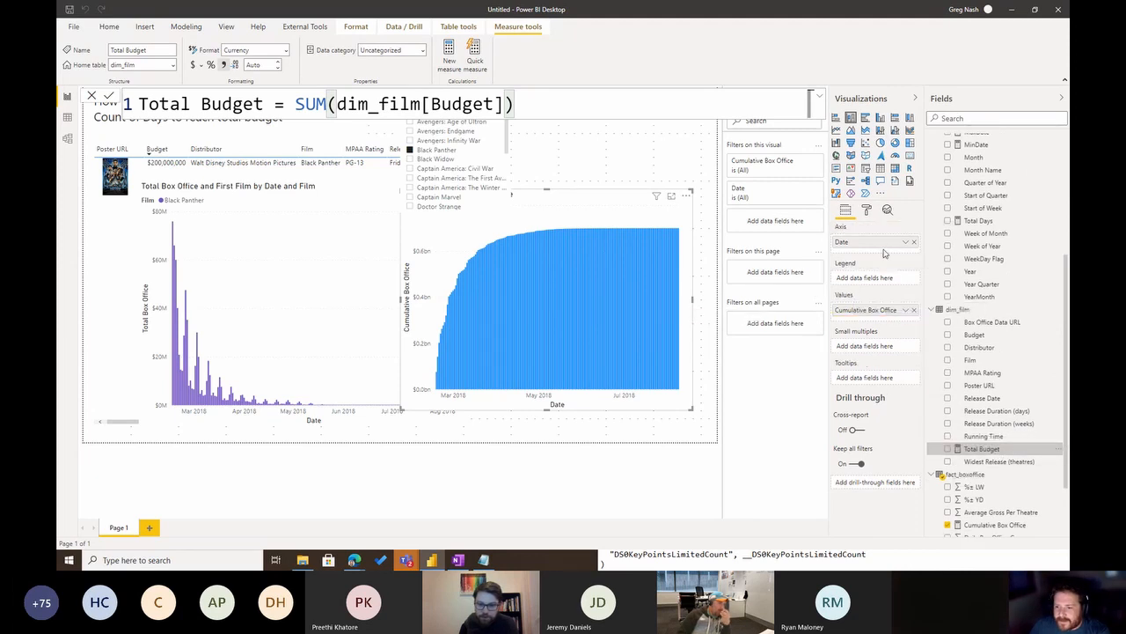
click(887, 211)
click(843, 257)
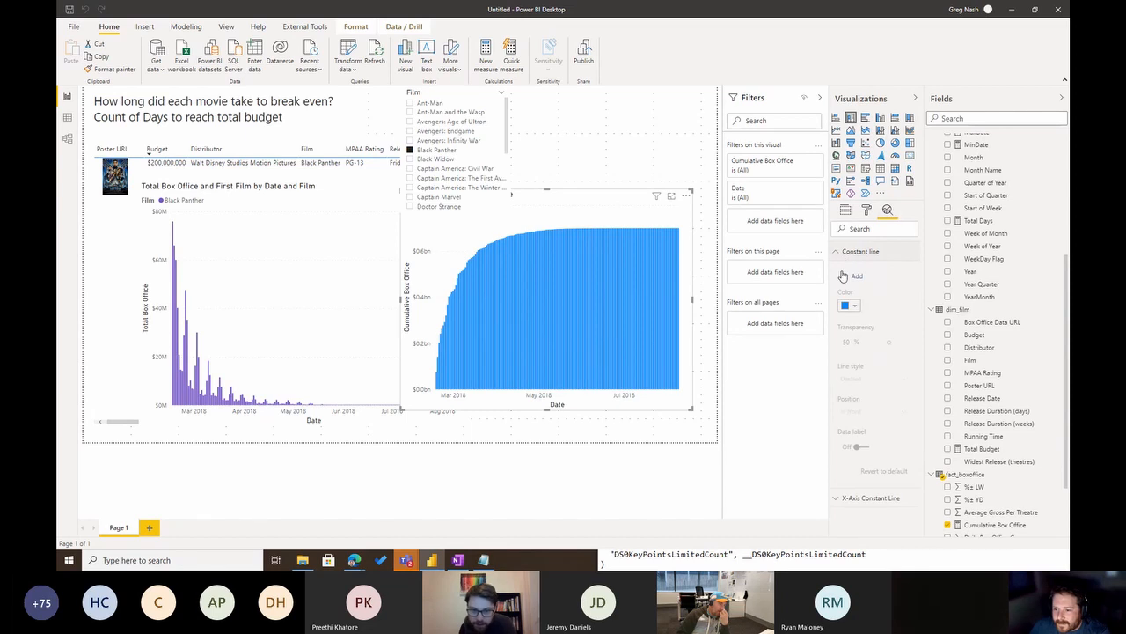
click(845, 275)
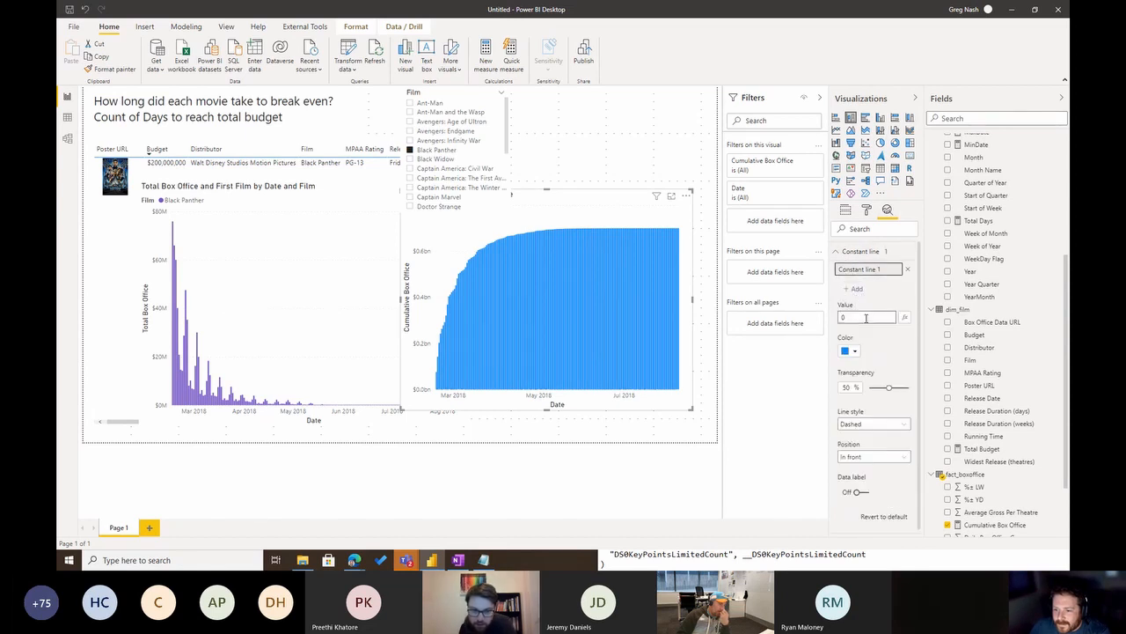
- Base the constant line's value on the Total Budget field from dim_film in the cumulative box office chart
scroll(883, 378, down, 1)
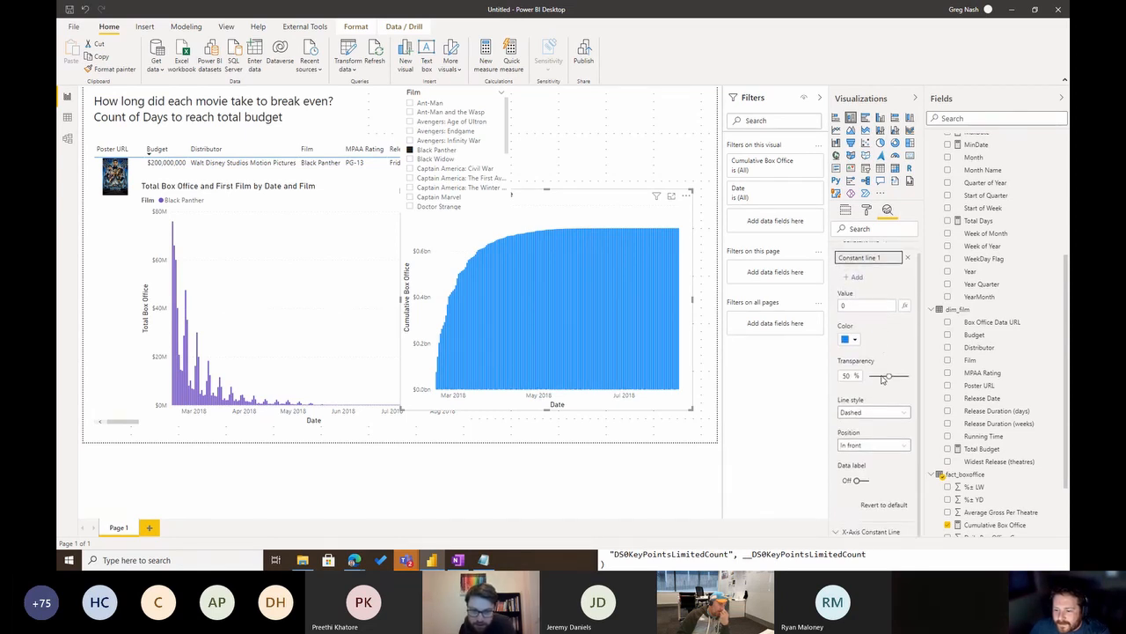
scroll(880, 365, up, 1)
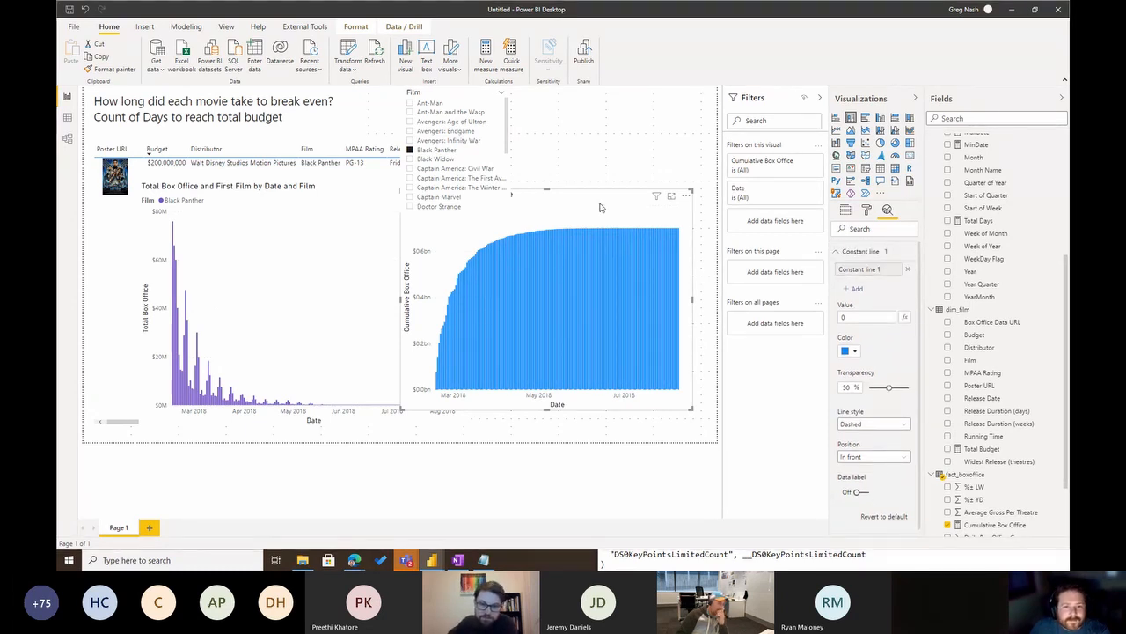
click(904, 318)
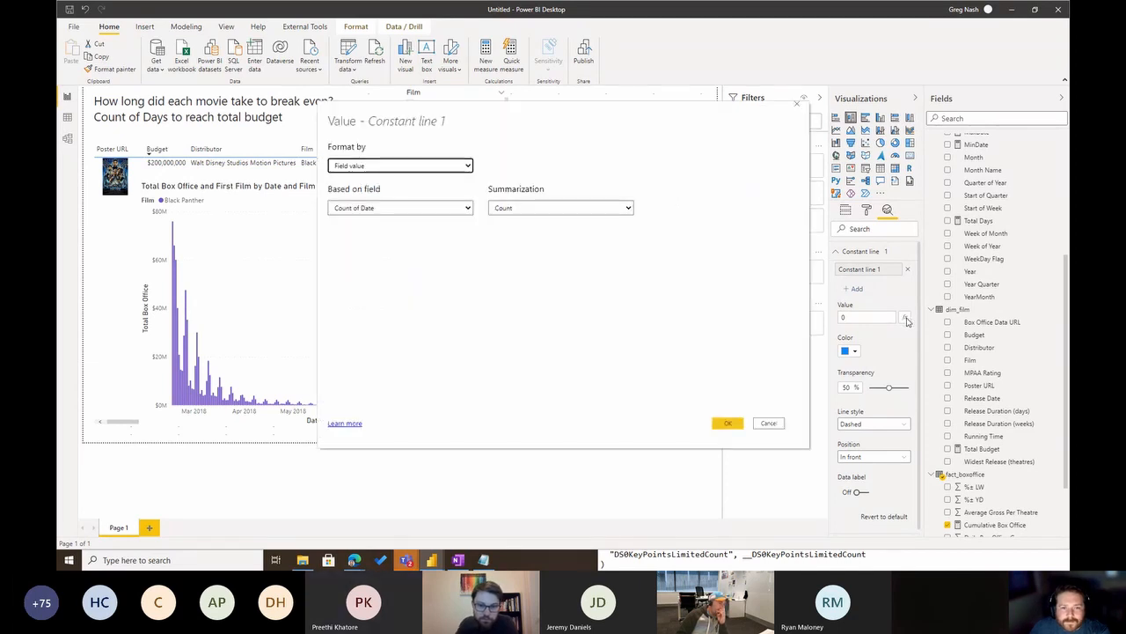
click(385, 166)
click(384, 172)
click(383, 208)
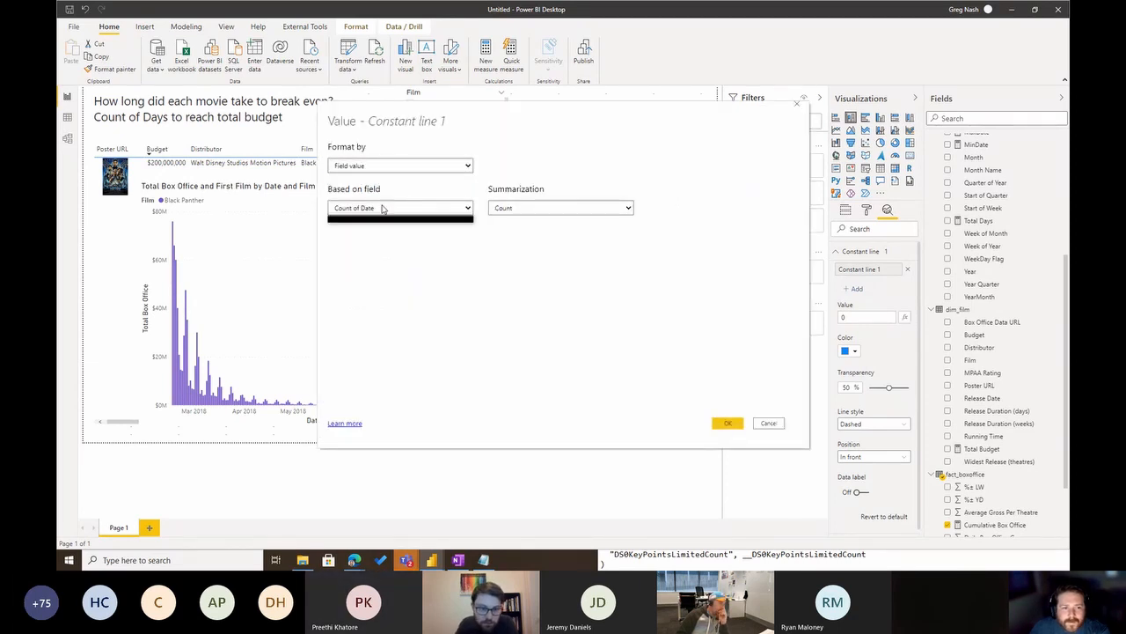
click(342, 263)
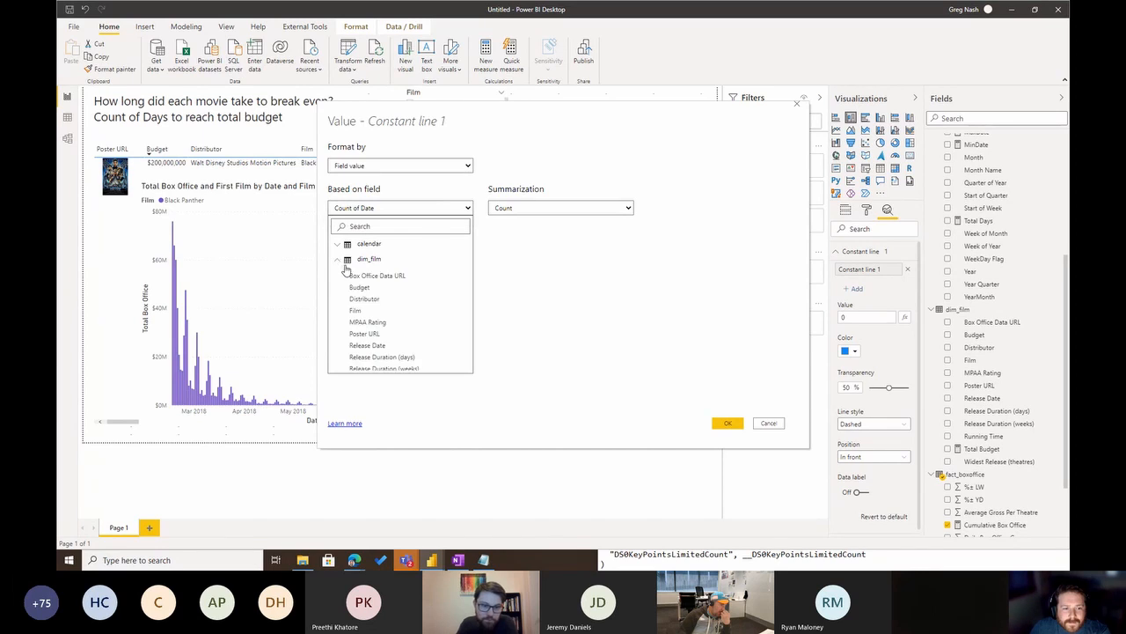
scroll(346, 321, down, 2)
click(345, 334)
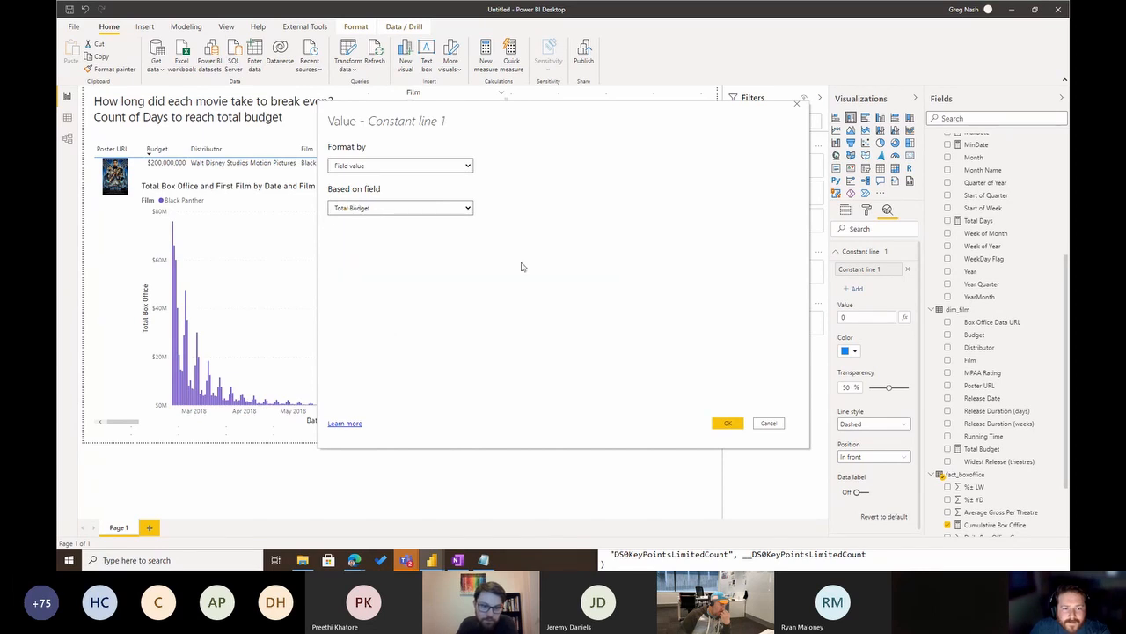
click(727, 423)
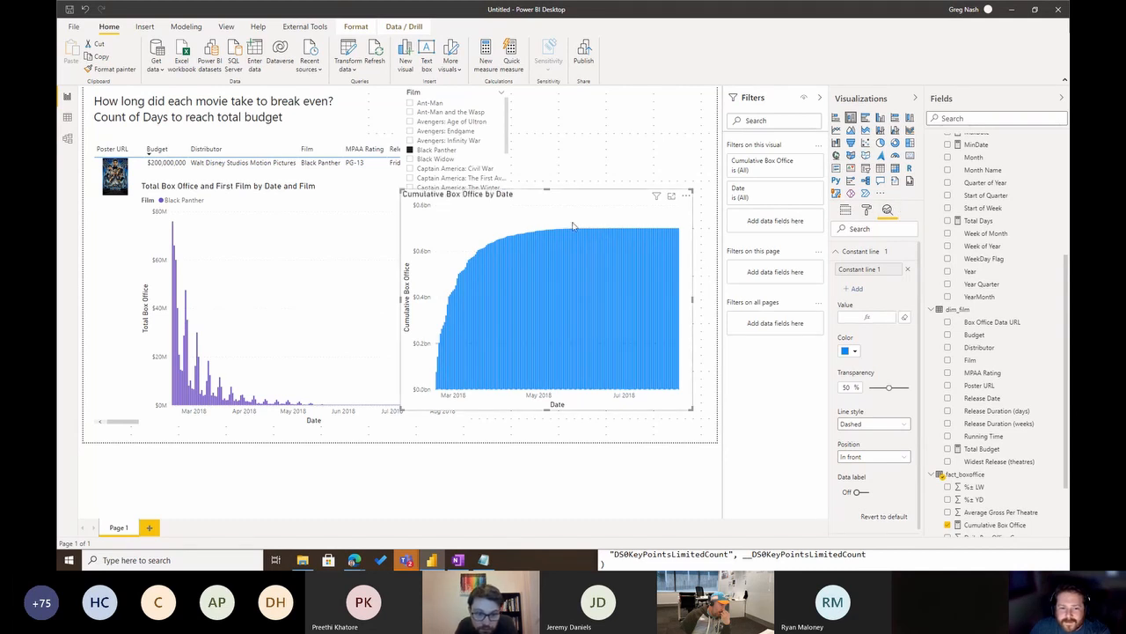
- Set the constant line's color to black and its transparency to 2%
click(850, 350)
click(870, 372)
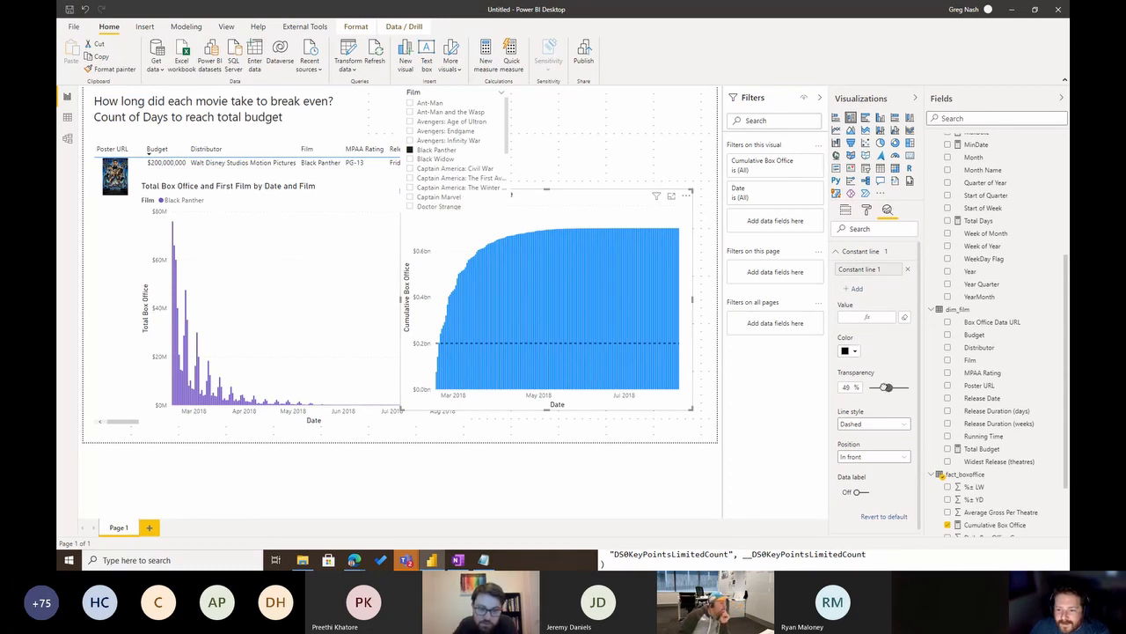
drag(888, 387, 869, 387)
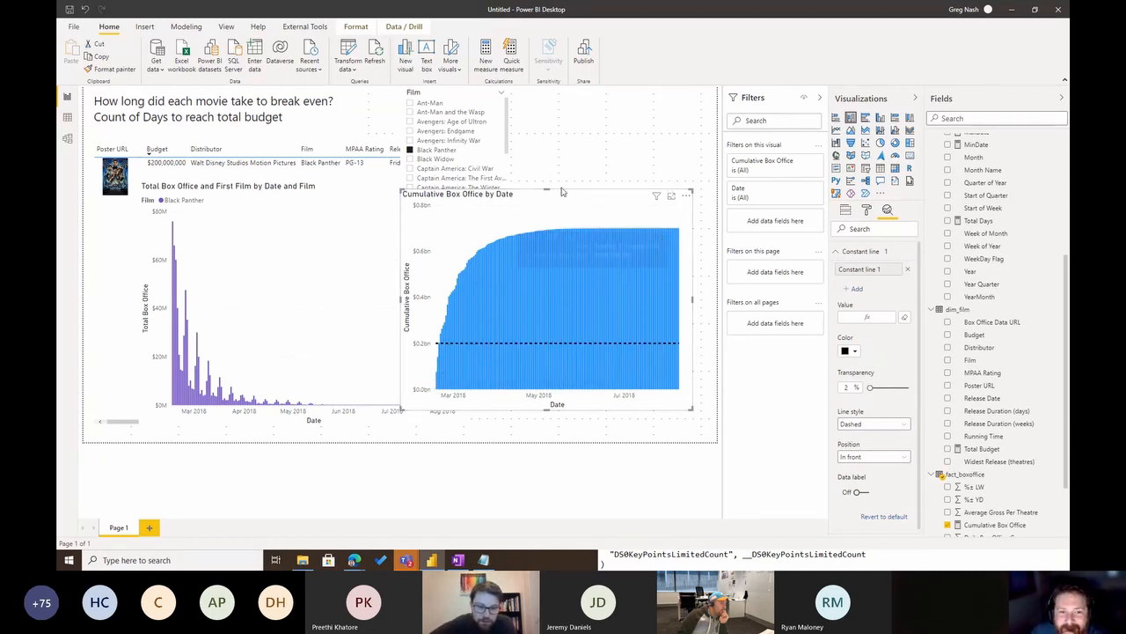
- Make the Film slicer wider and shorter so it clears the cumulative chart, and filter the report to Ant-Man
click(510, 168)
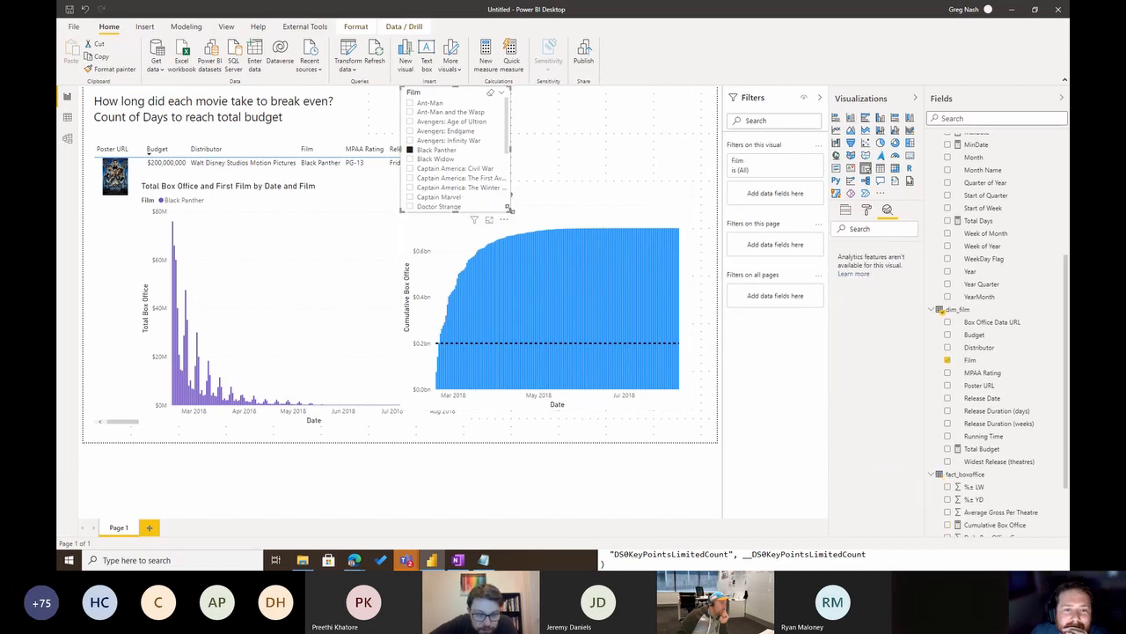
drag(512, 209, 613, 165)
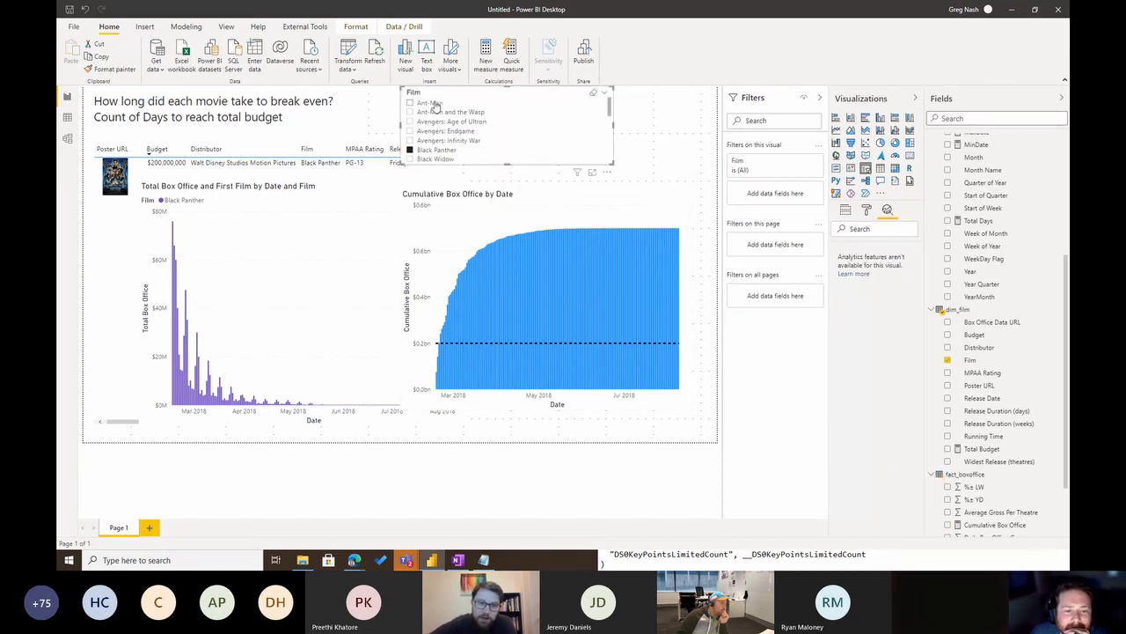
click(434, 105)
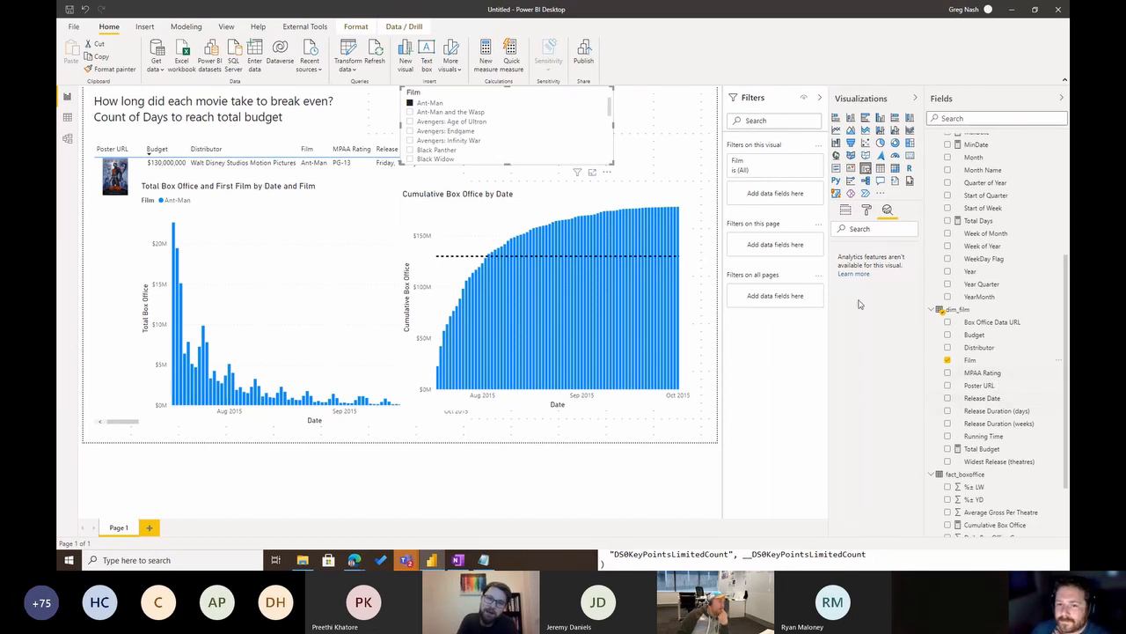
- Add a Day of Run slicer from fact_boxoffice above the cumulative chart and widen it toward the Film slicer
click(605, 196)
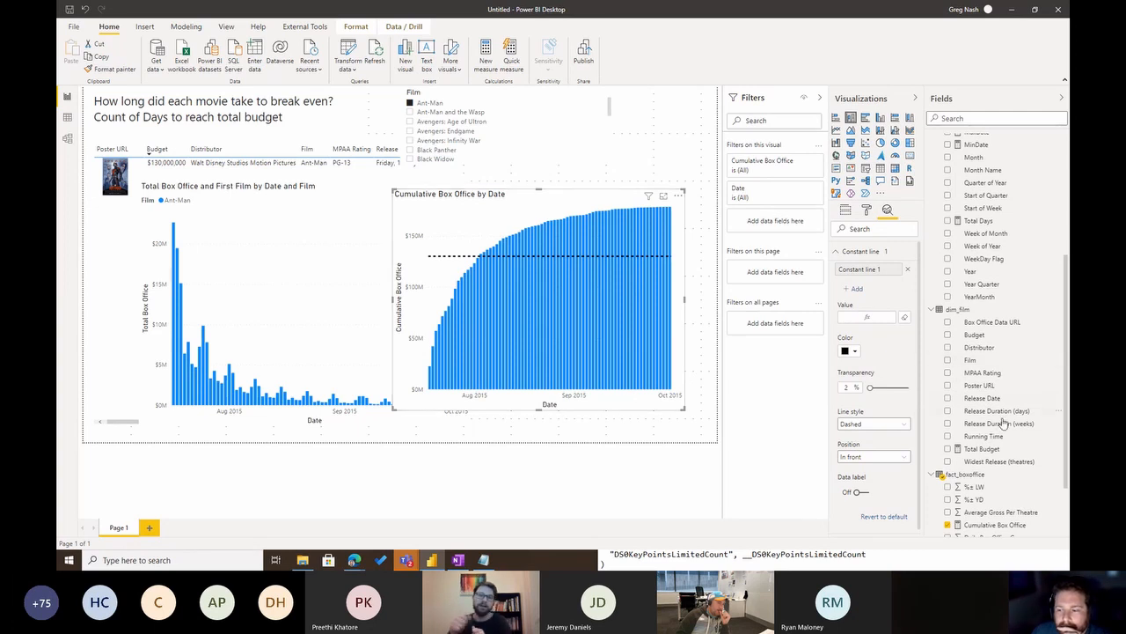
scroll(1008, 387, down, 1)
scroll(1024, 431, down, 1)
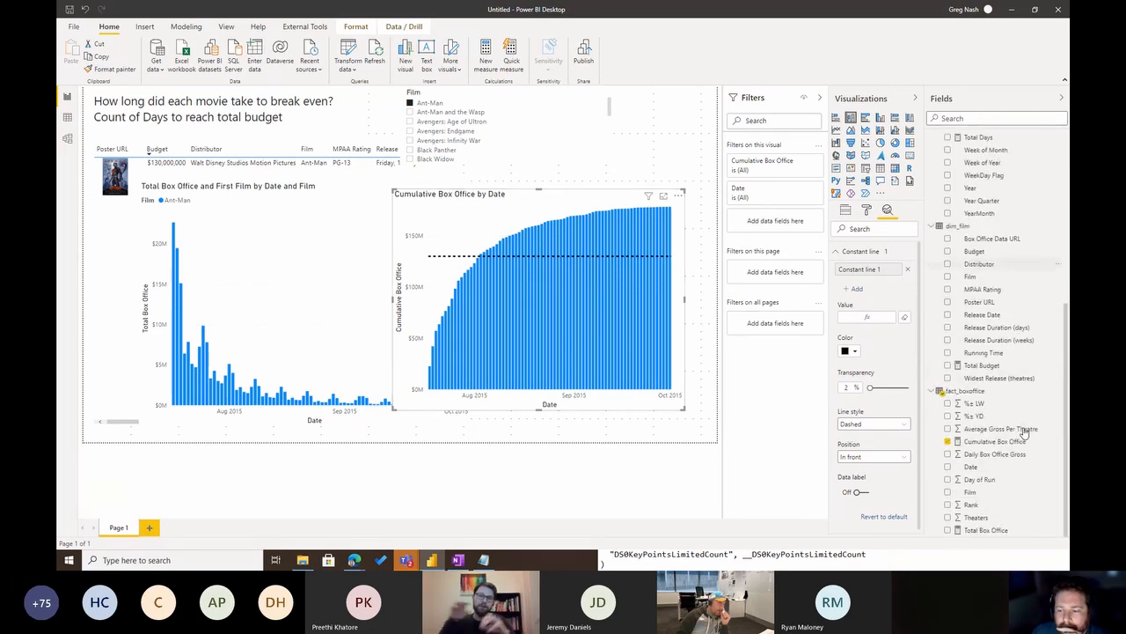
click(997, 481)
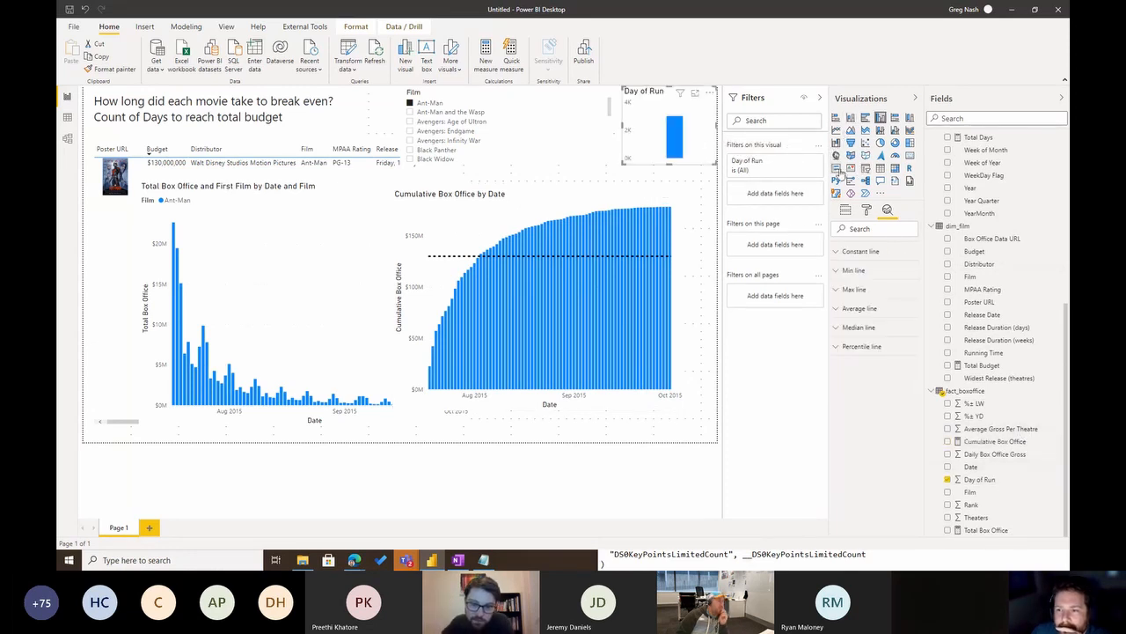
click(866, 168)
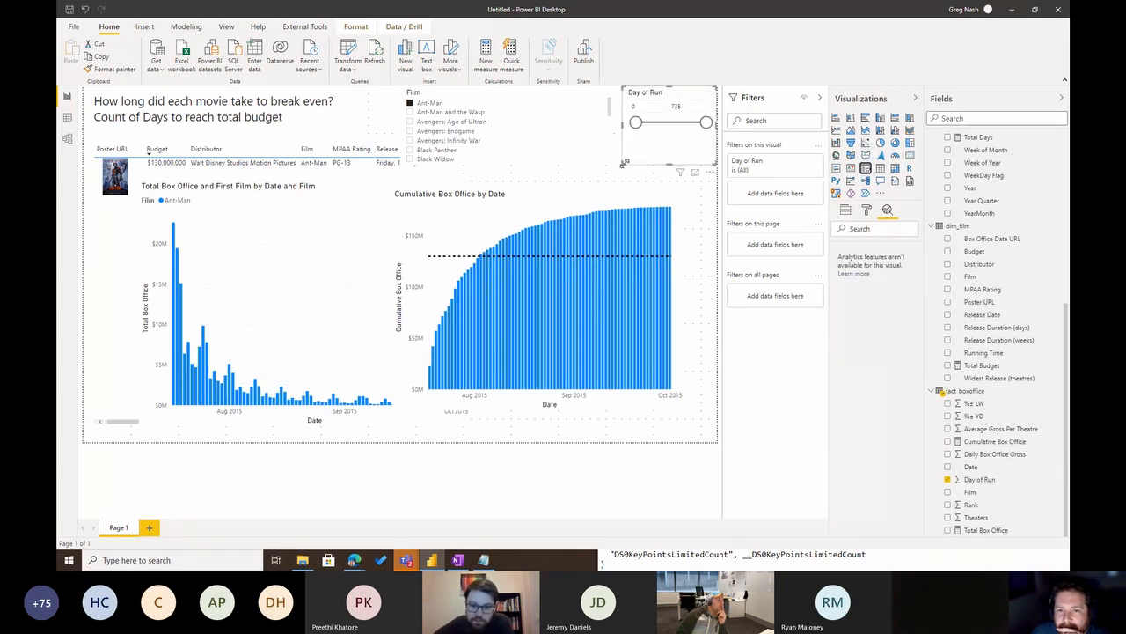
drag(624, 162, 542, 165)
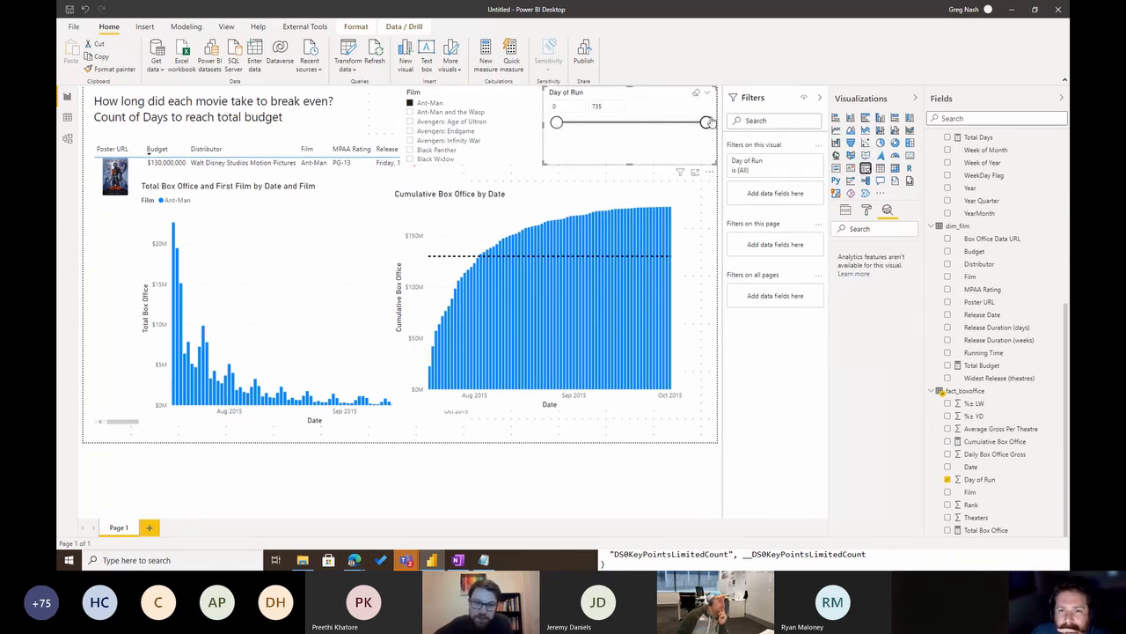
- Limit the Day of Run slicer's range to an upper value of 15
drag(706, 123, 587, 128)
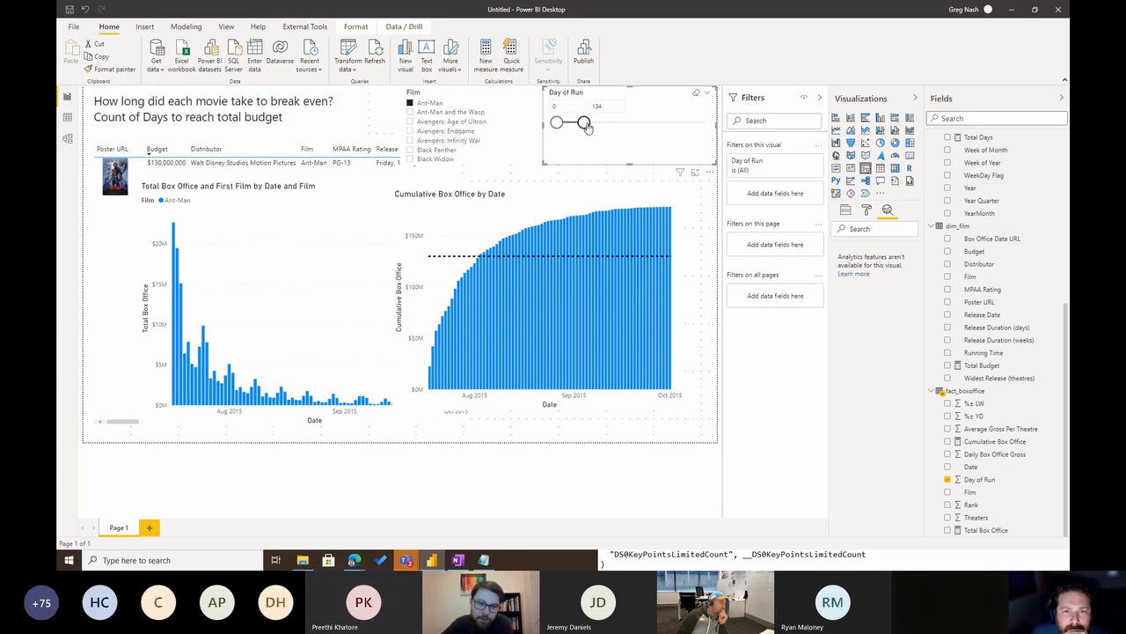
drag(587, 127, 572, 126)
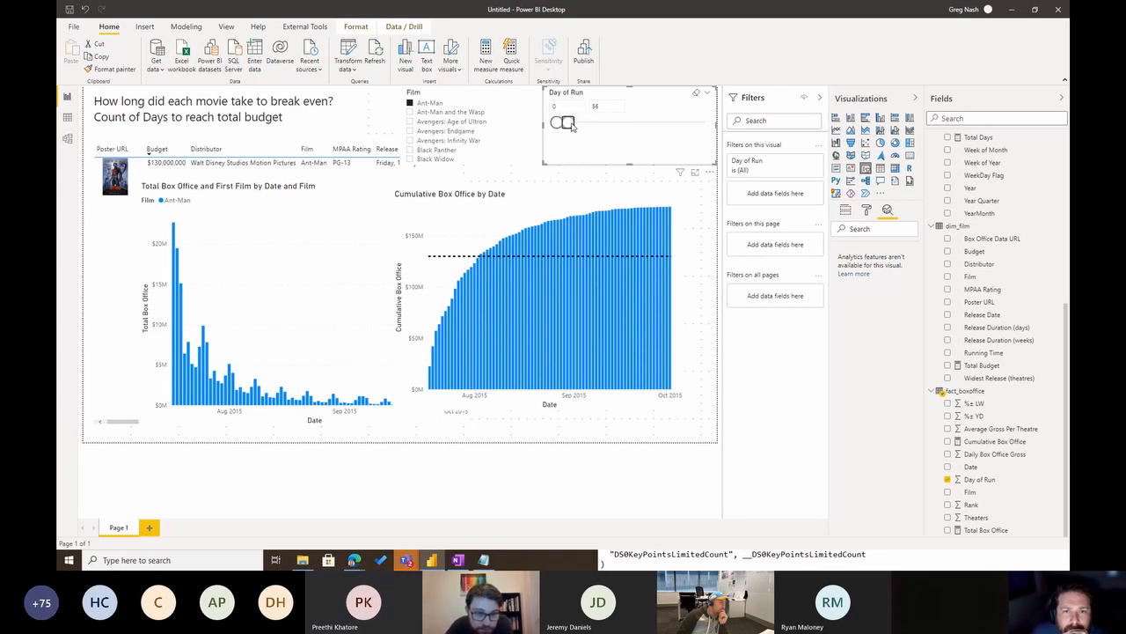
double_click(613, 104)
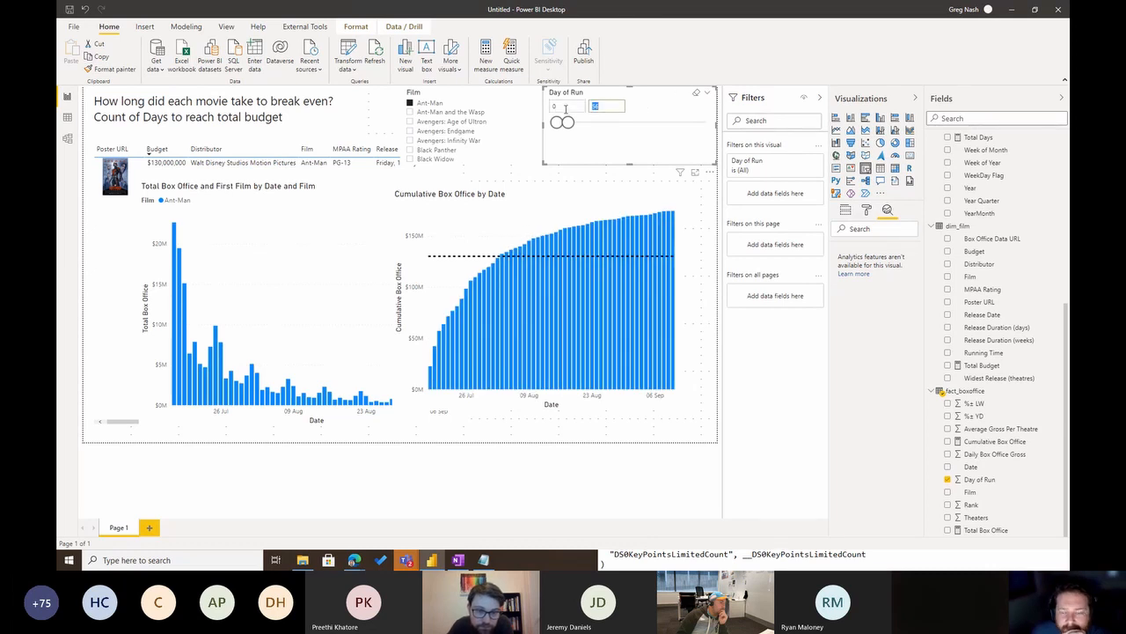
text(15)
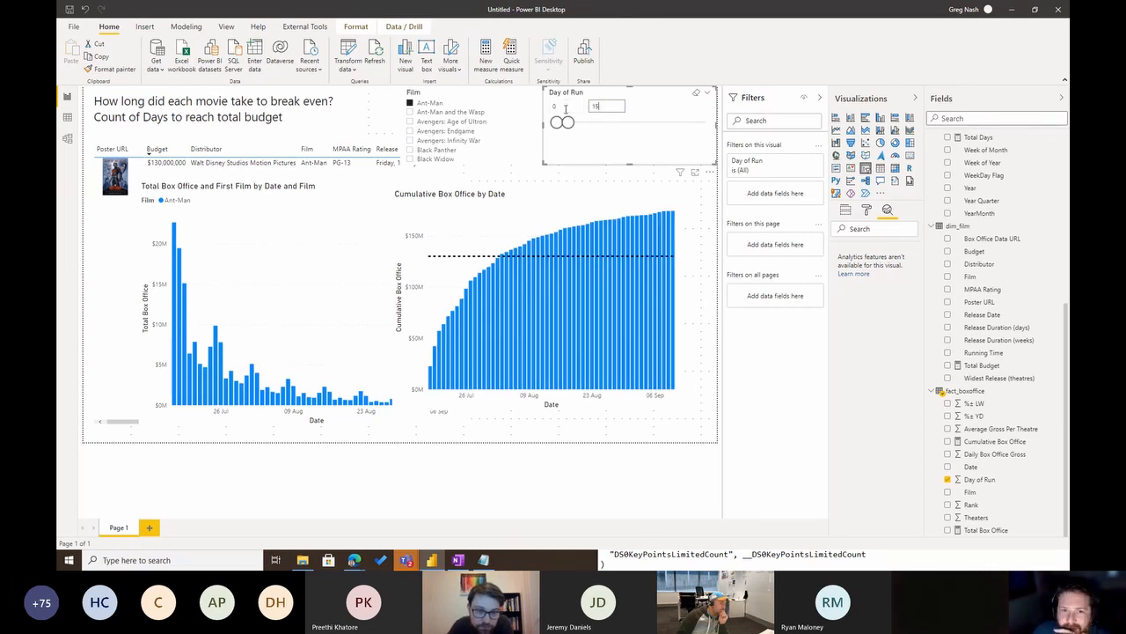
key(Return)
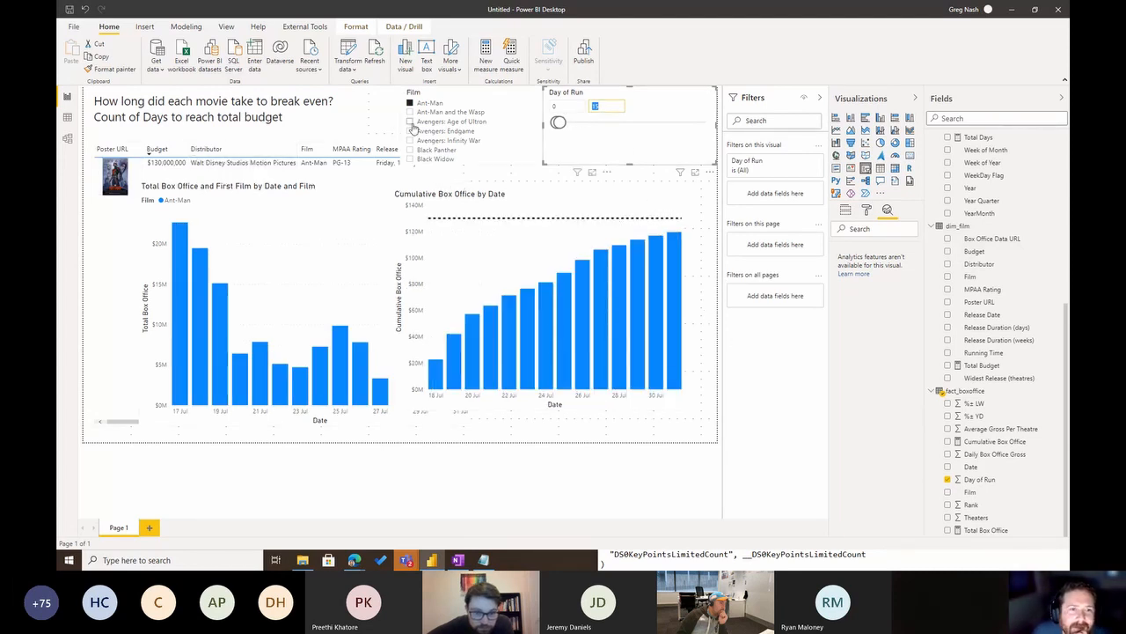
- Compare cumulative box office with the budget line for each film from Ant-Man and the Wasp through Black Widow, one at a time
click(442, 112)
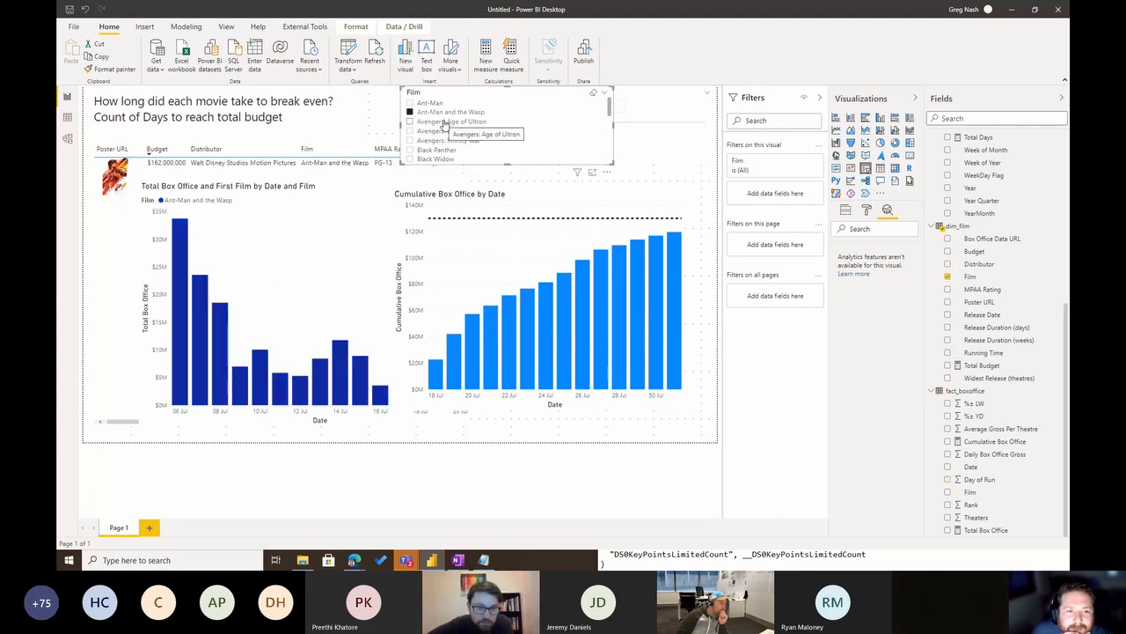
click(445, 122)
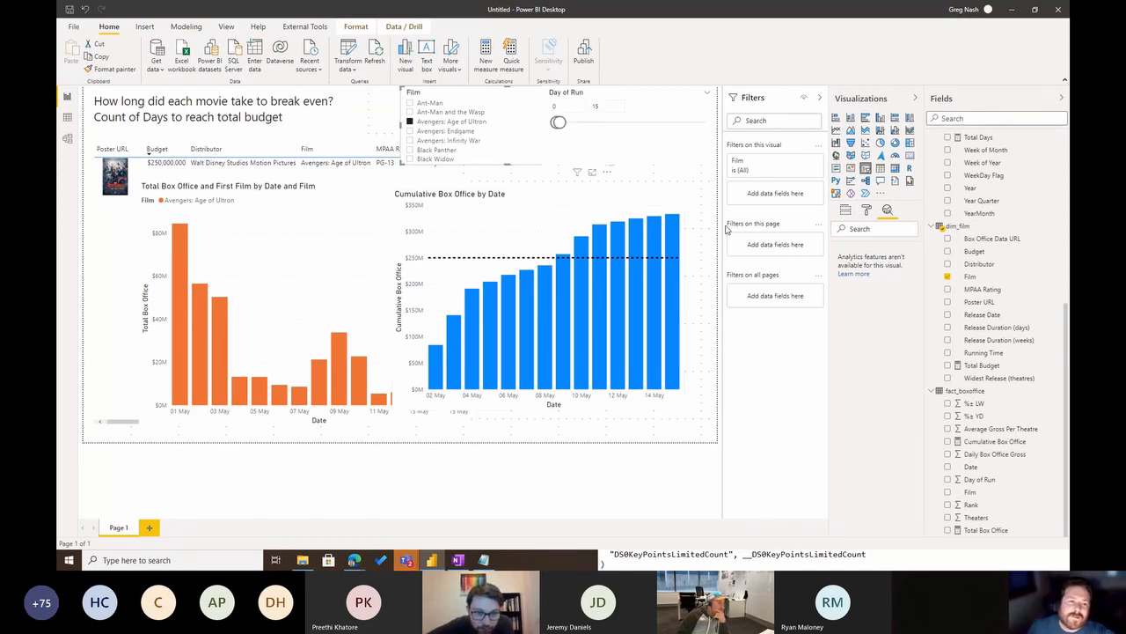
click(443, 131)
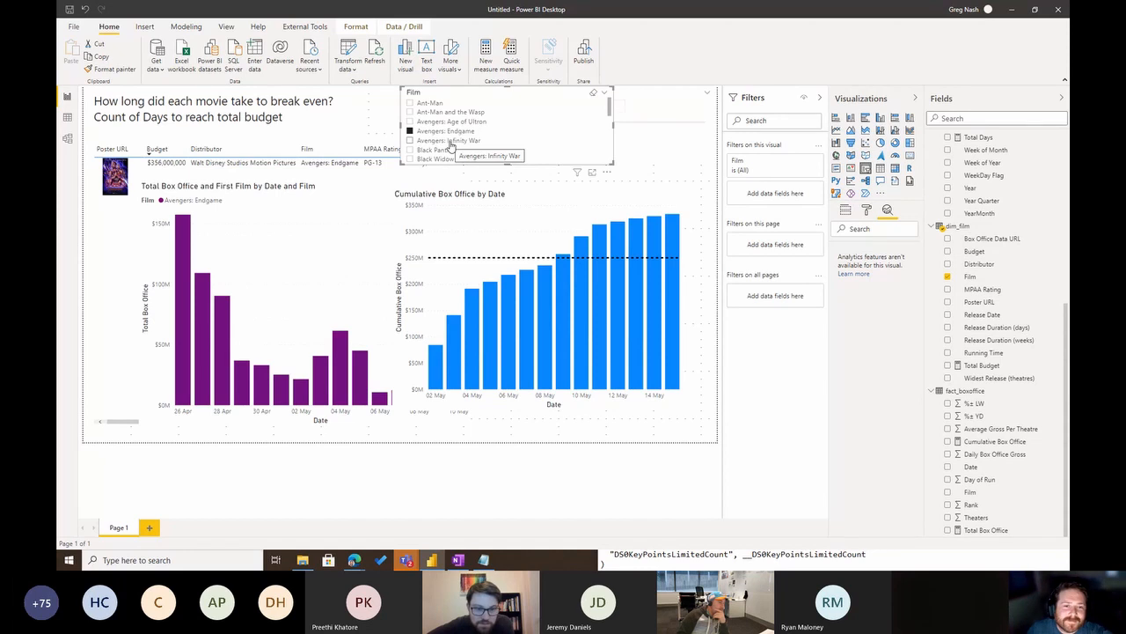
click(449, 141)
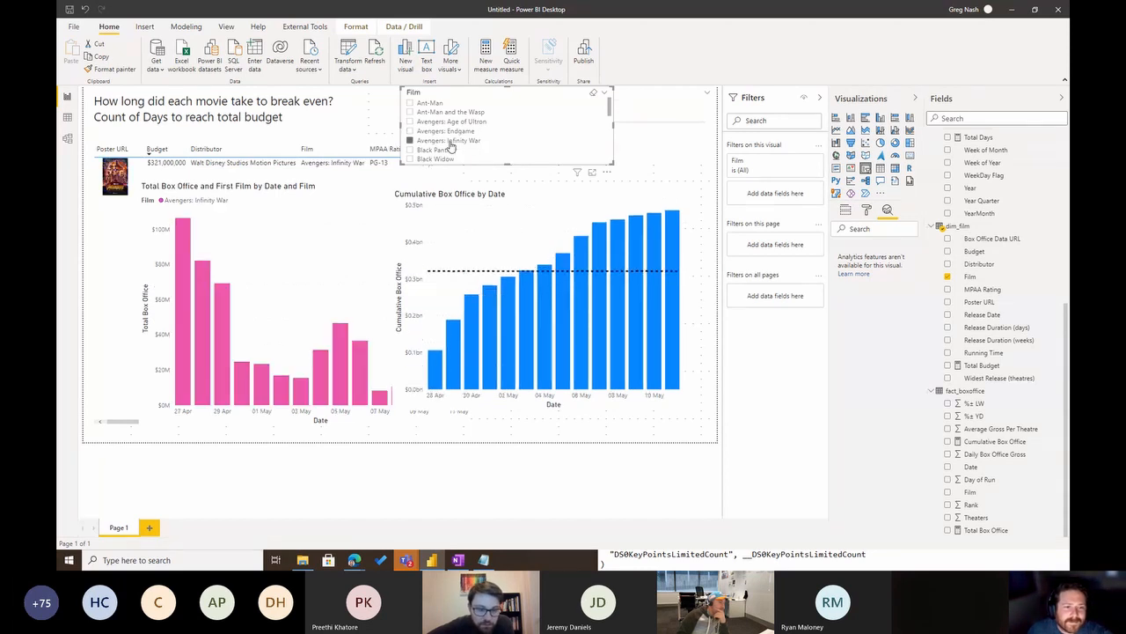
click(446, 152)
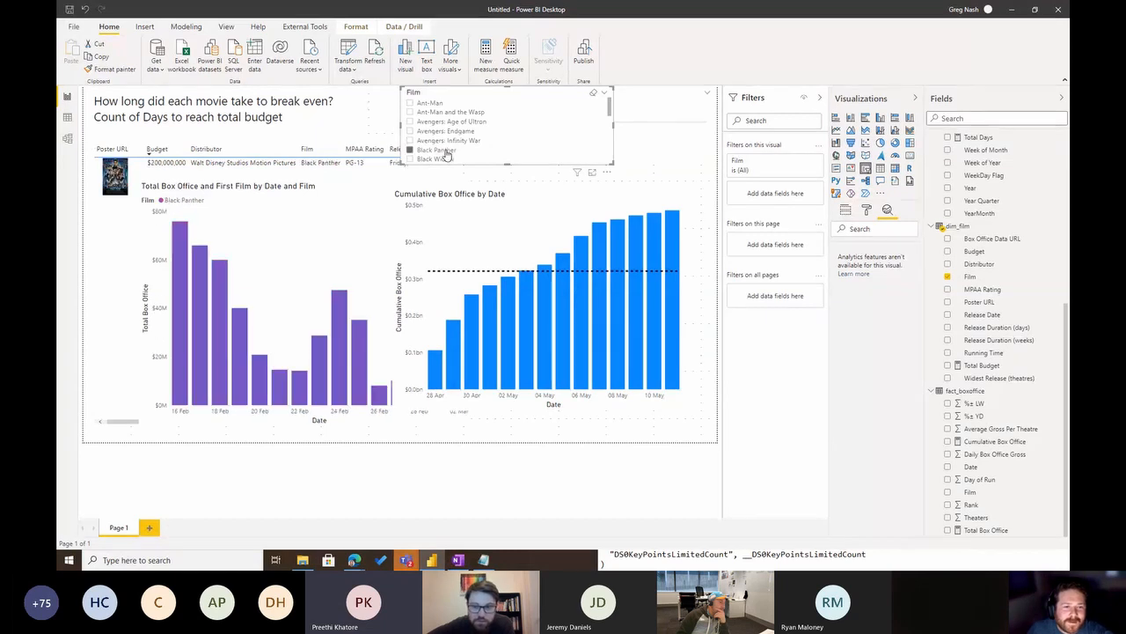
click(443, 160)
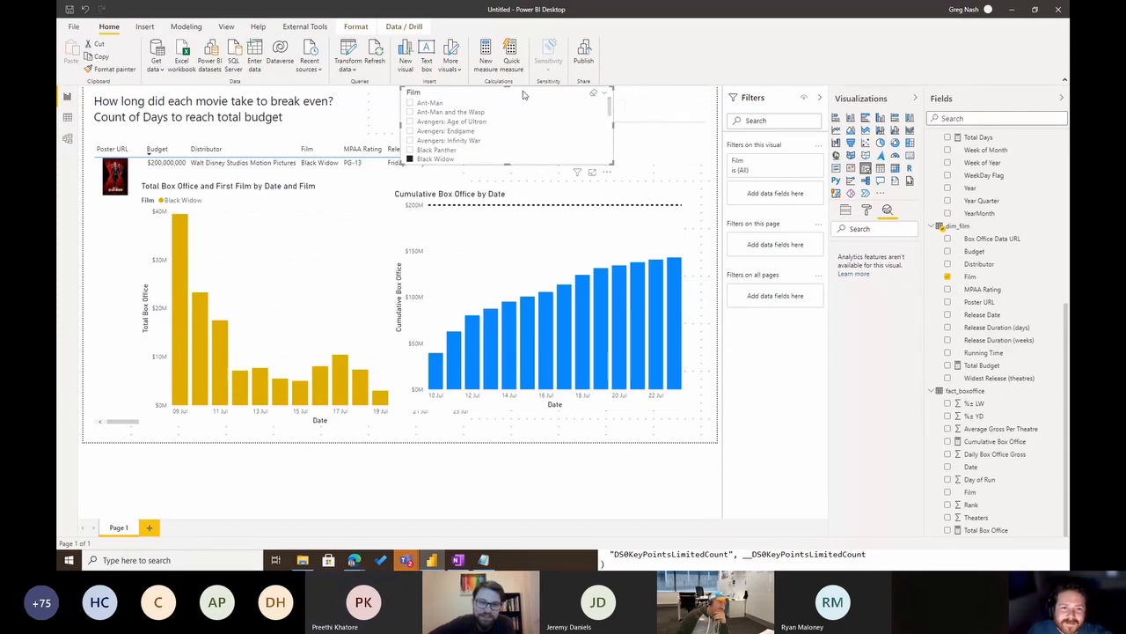
- Move the Film slicer over the report title's end and raise the Day of Run slicer's upper value to 455
drag(545, 104, 417, 112)
drag(590, 128, 597, 129)
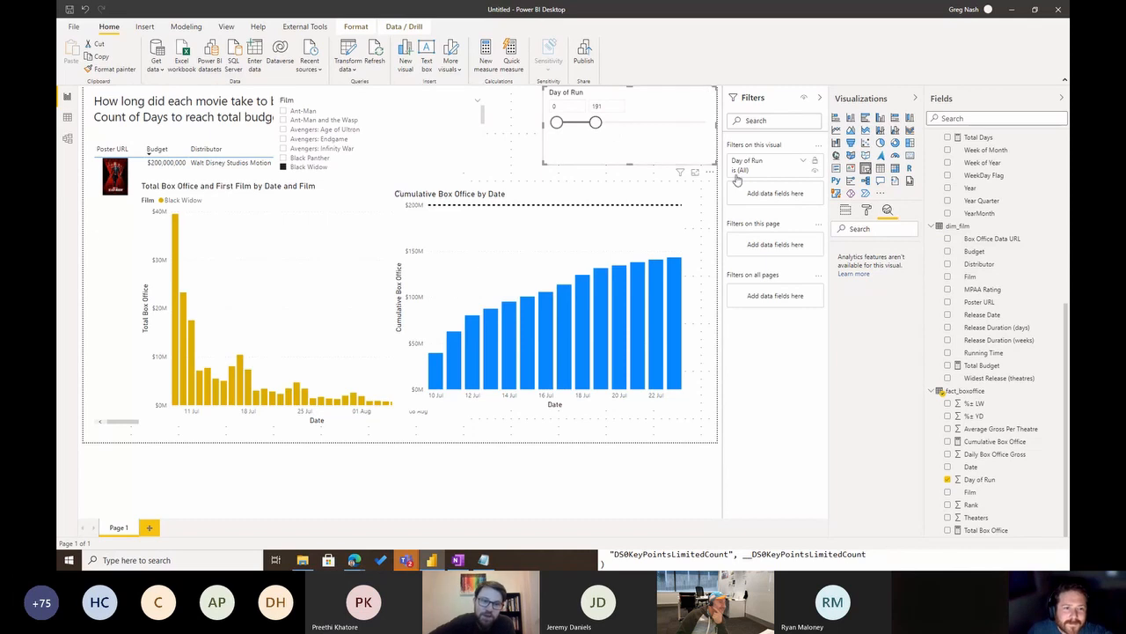
drag(596, 123, 669, 132)
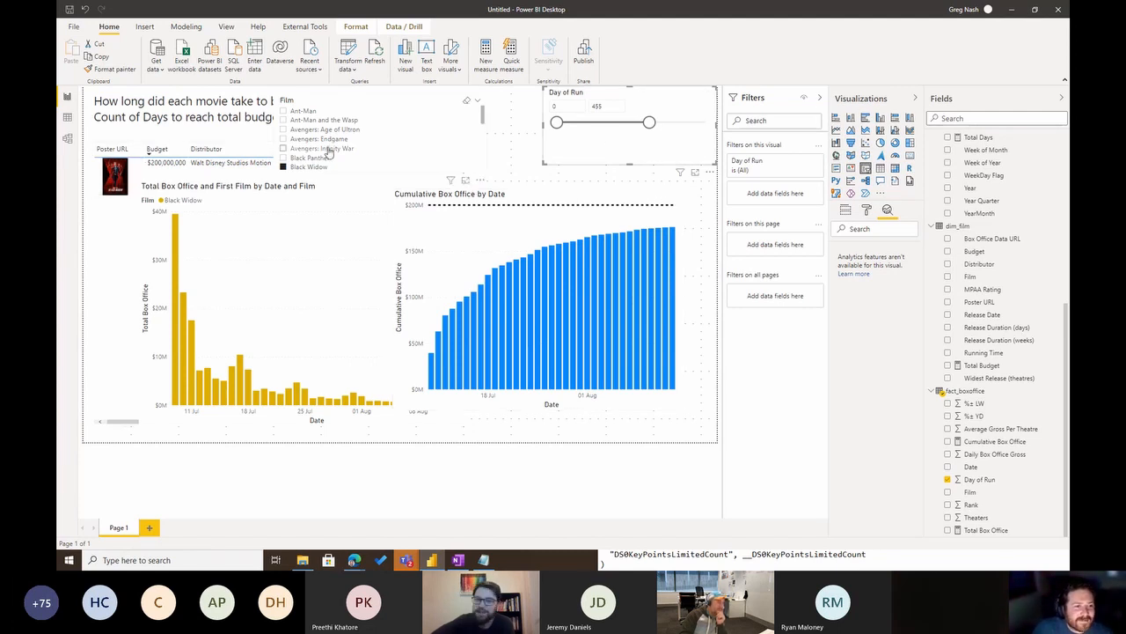
- Browse the Film slicer's list, filter the report to Black Panther, and examine where its cumulative box office crosses the budget line
scroll(327, 153, down, 5)
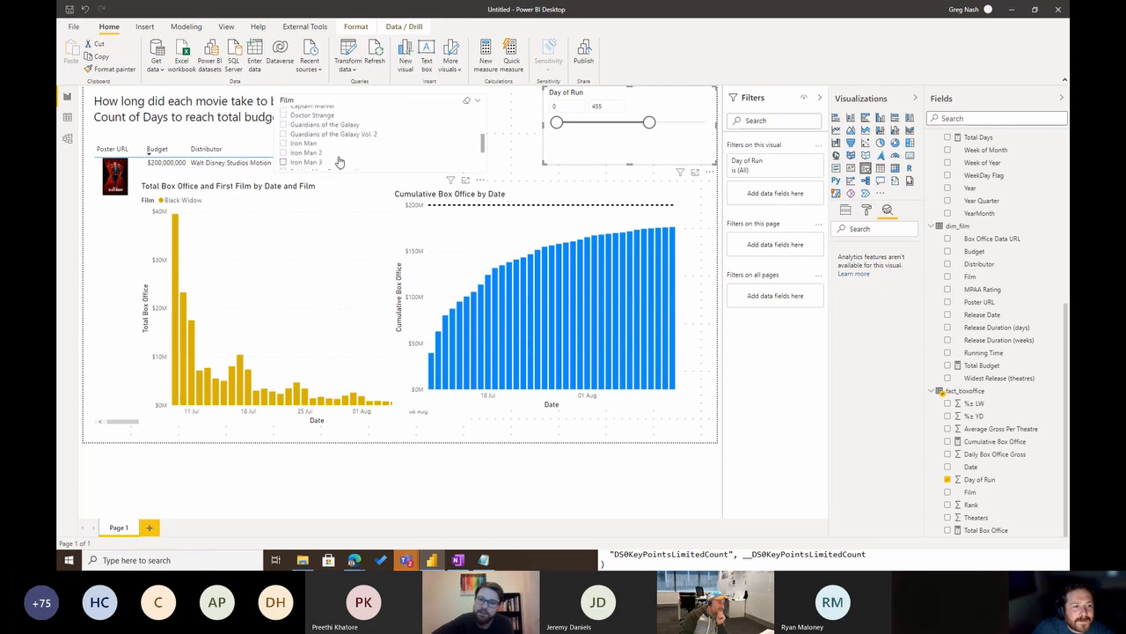
scroll(339, 162, down, 5)
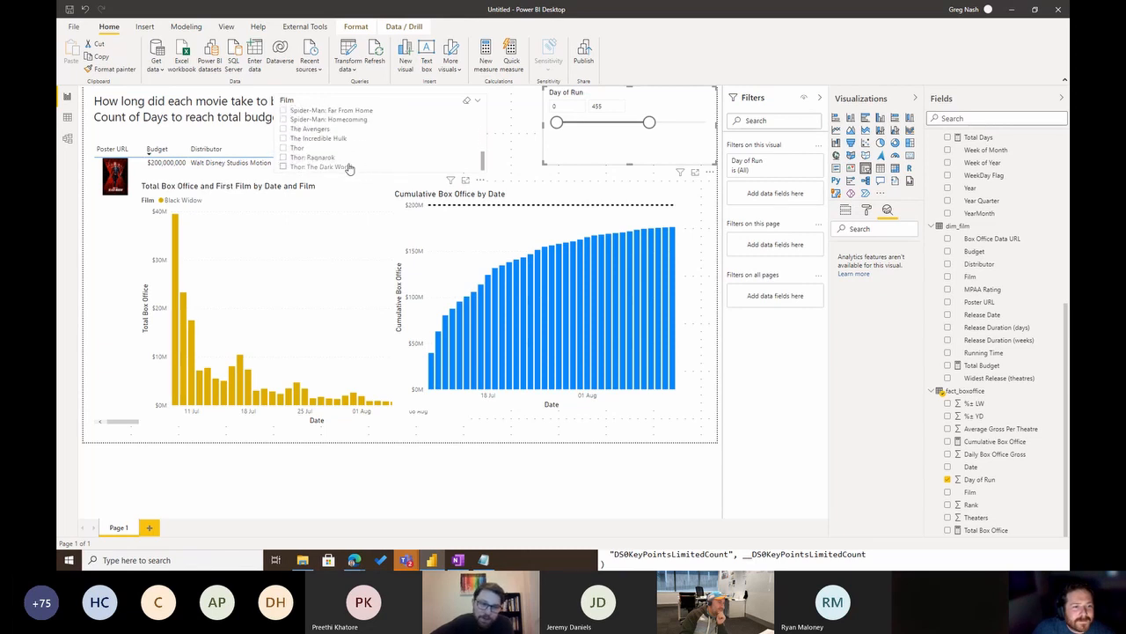
scroll(360, 162, up, 2)
scroll(385, 155, up, 5)
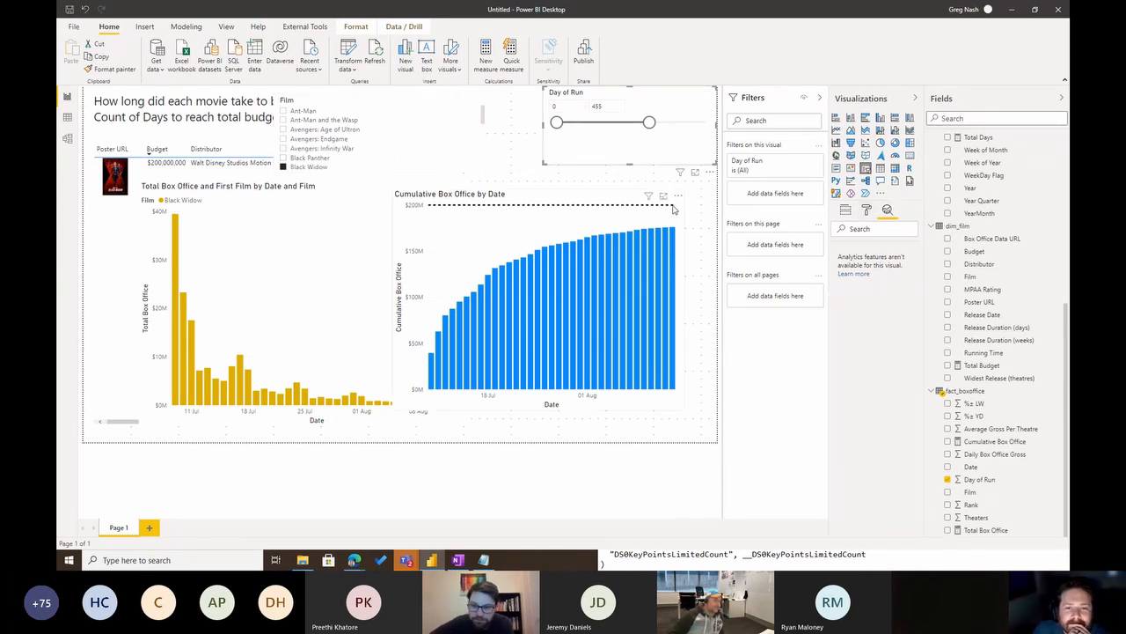
click(317, 159)
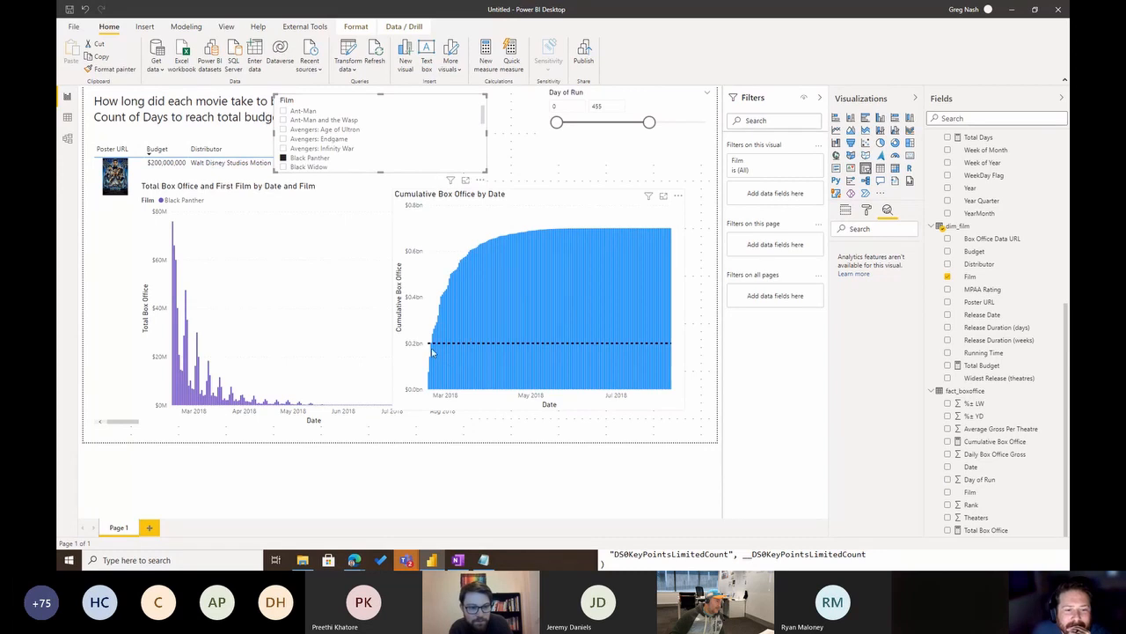
mouse_move(432, 346)
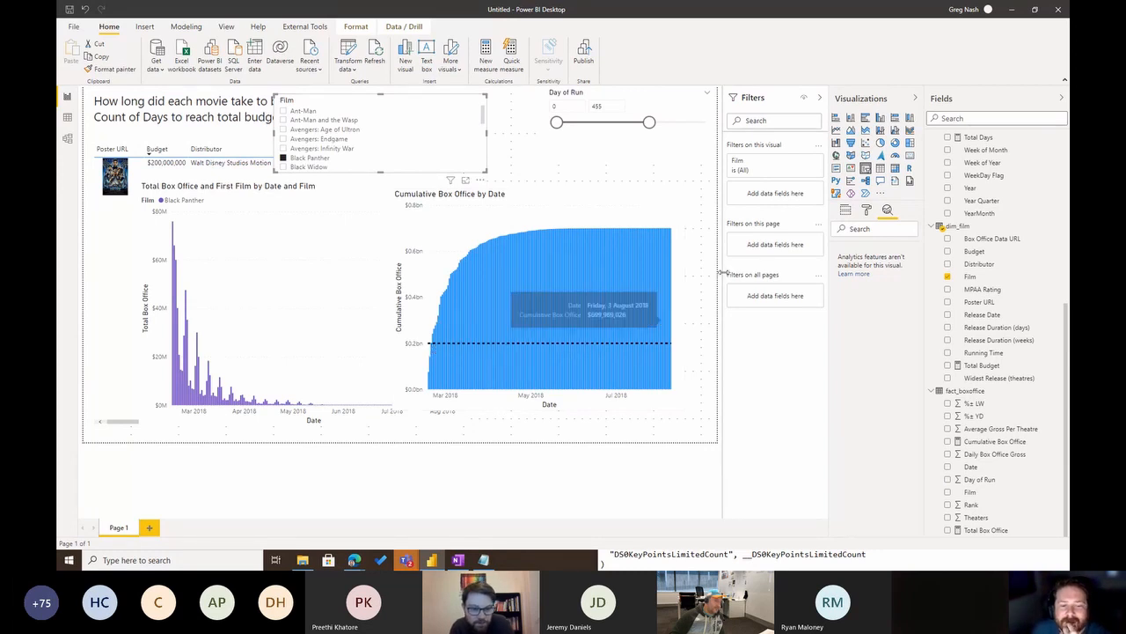
- Shrink and reposition the two box office charts so they sit side by side, and shift the Film slicer off the report title
click(543, 191)
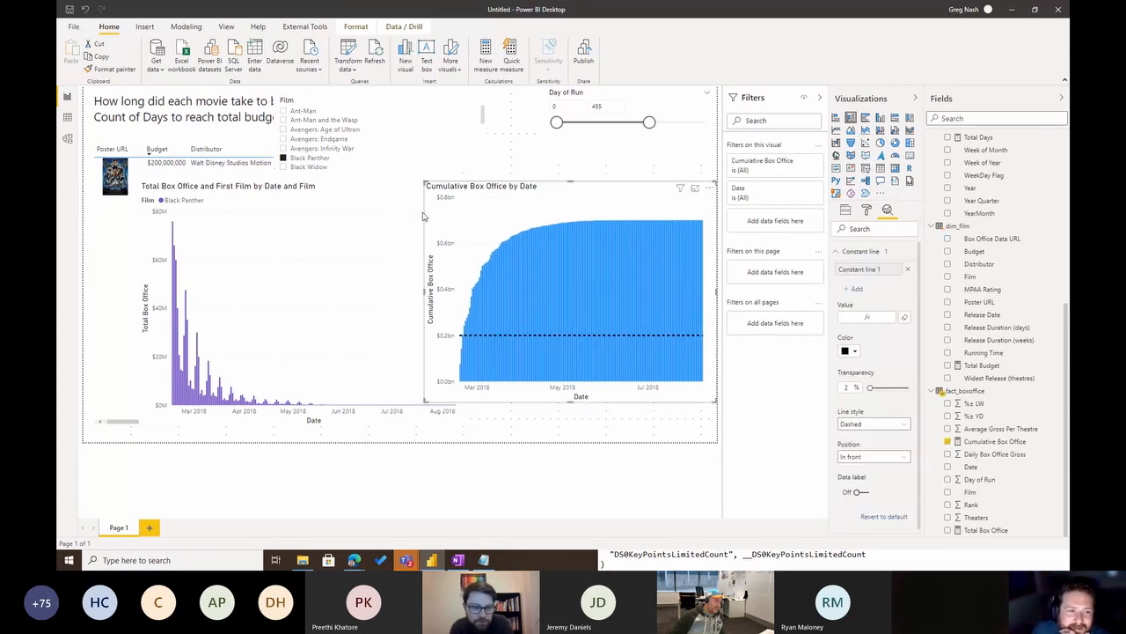
click(330, 191)
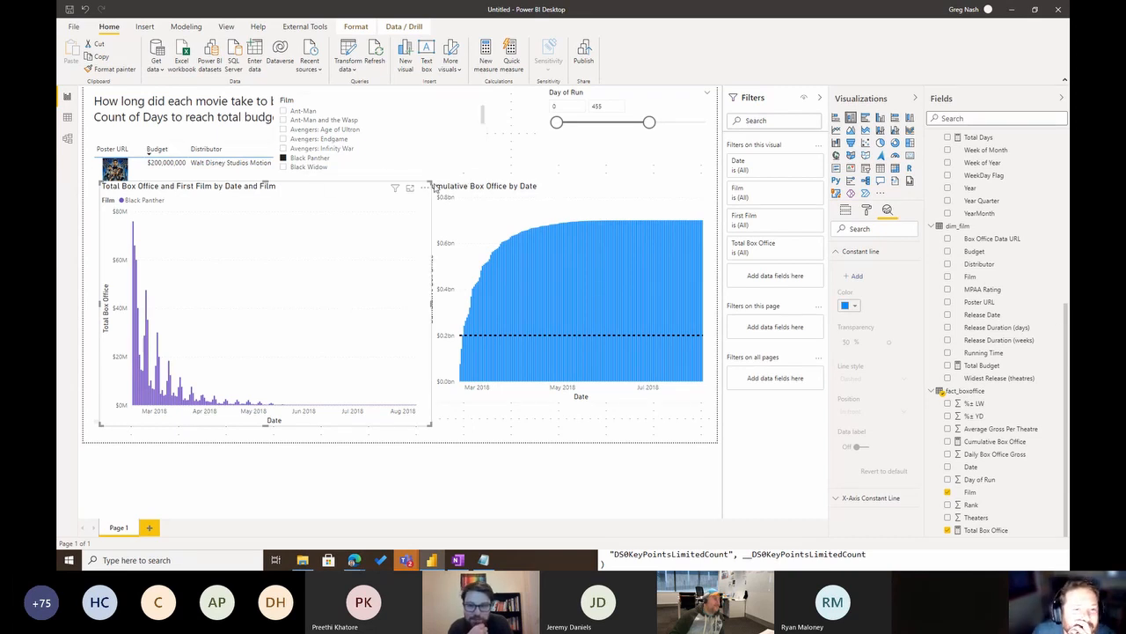
drag(433, 189, 359, 246)
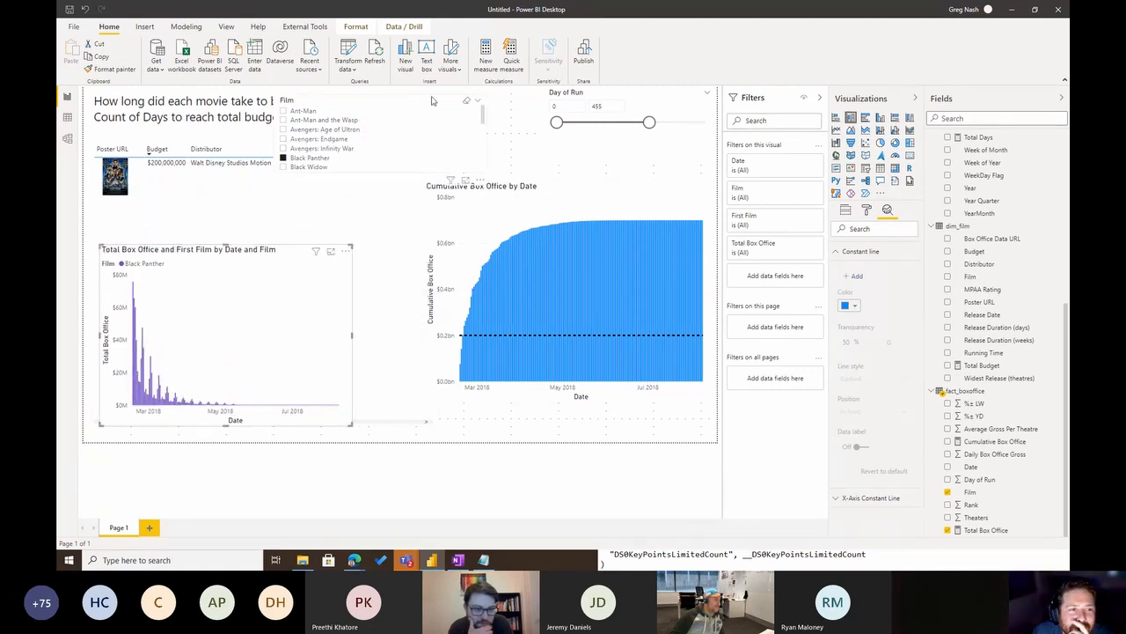
drag(433, 100, 446, 101)
- Compare the charts for Avengers: Endgame, for all films together, and for Black Panther using the Film slicer
click(358, 142)
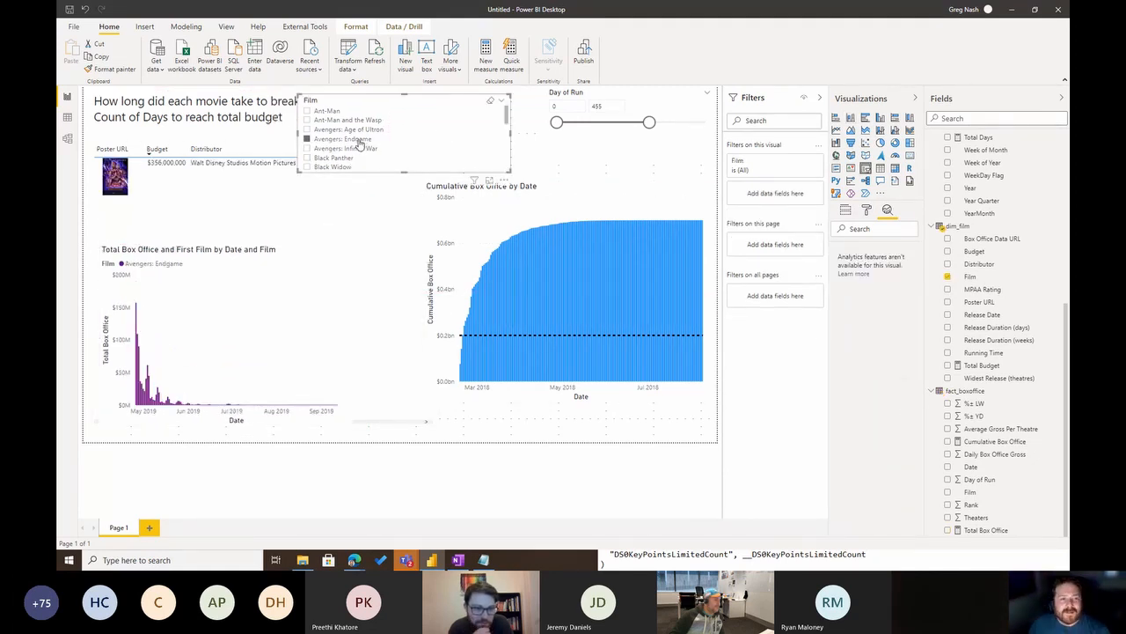
click(358, 140)
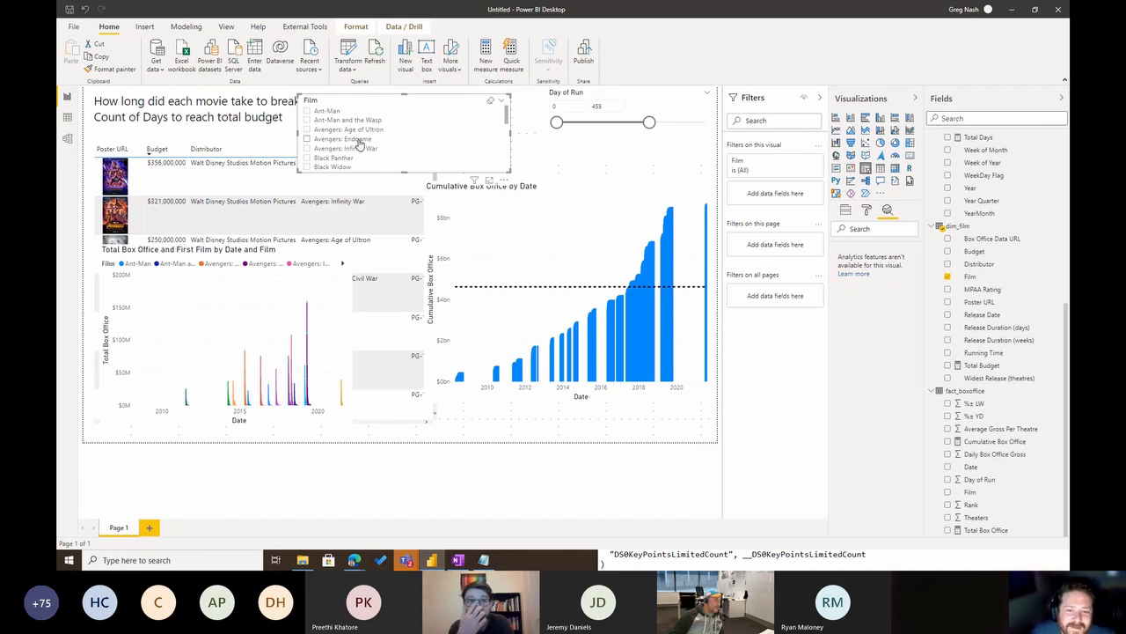
click(645, 236)
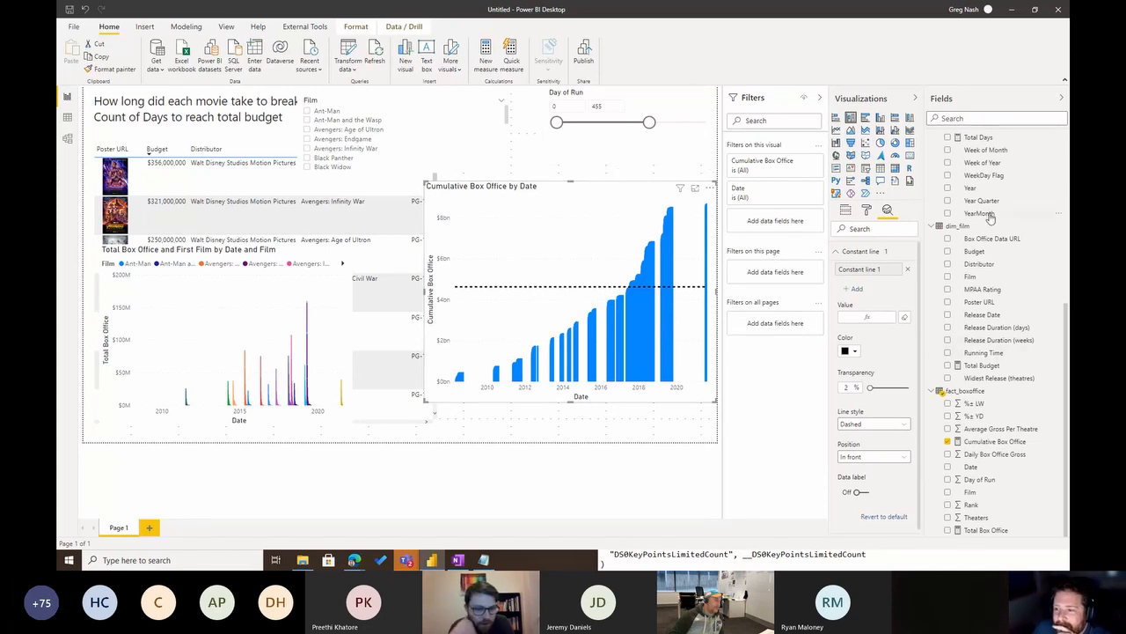
scroll(1012, 405, up, 6)
scroll(1009, 395, down, 5)
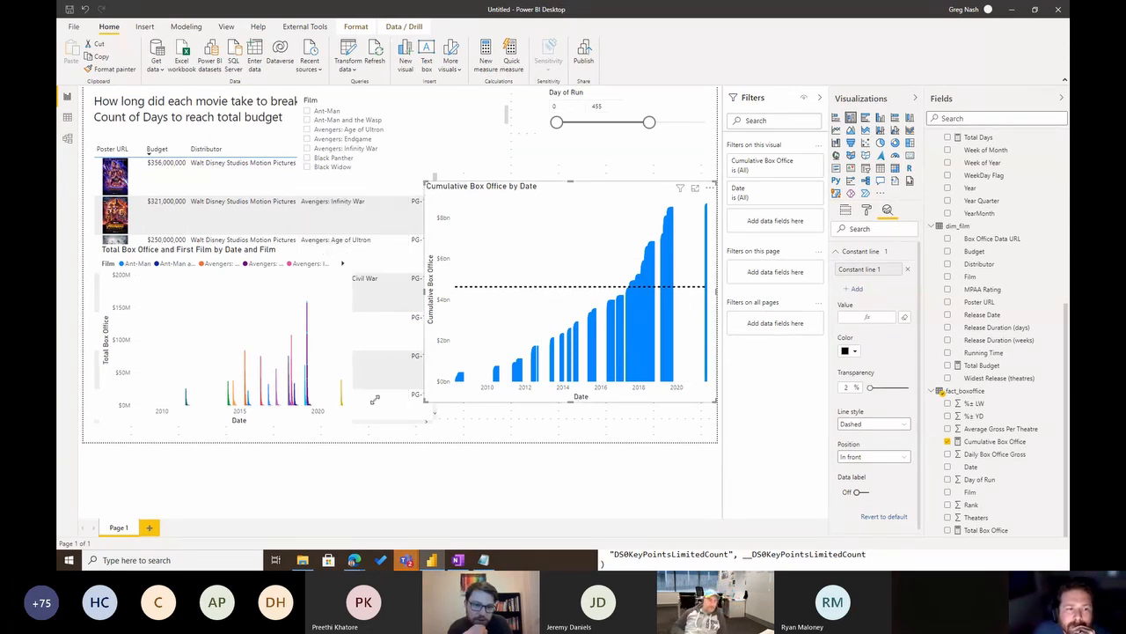
click(334, 158)
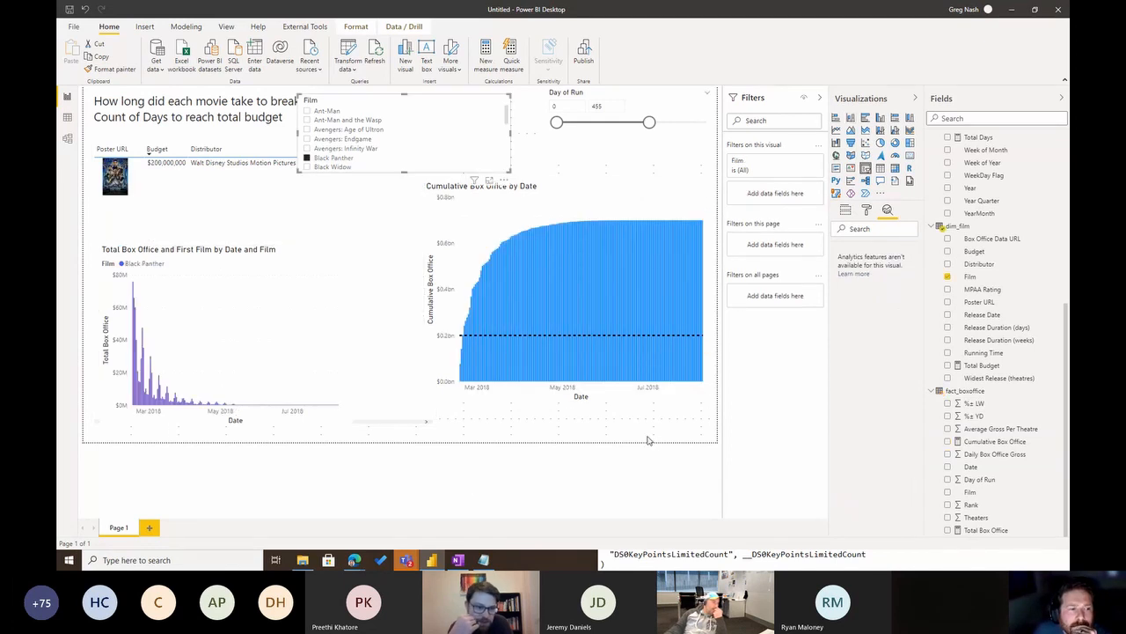
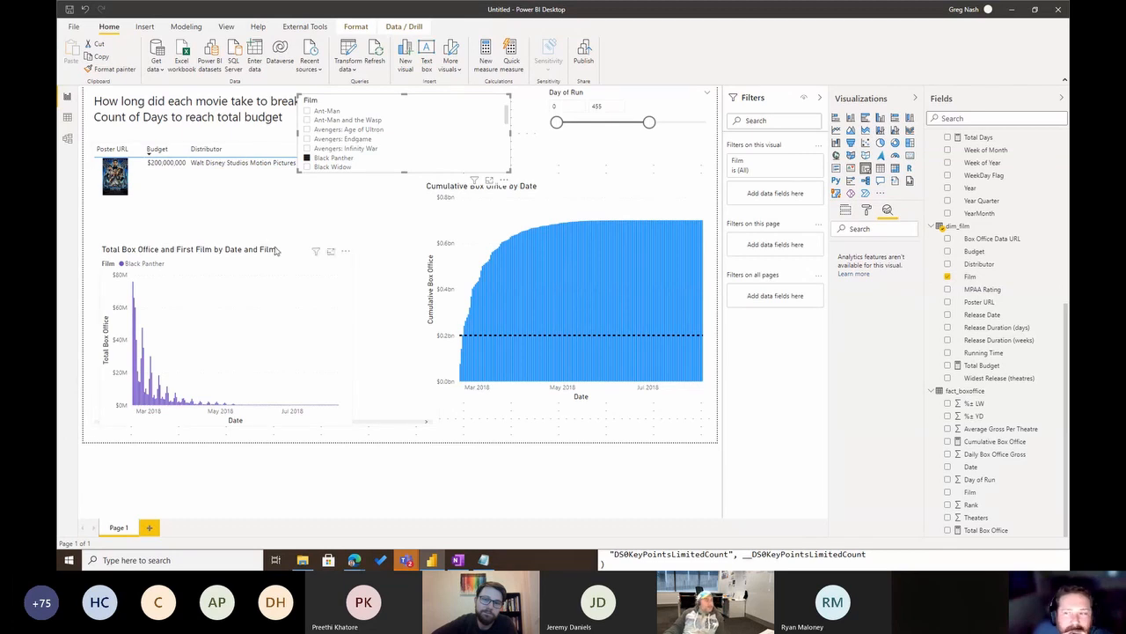
scroll(986, 352, up, 3)
scroll(991, 286, up, 3)
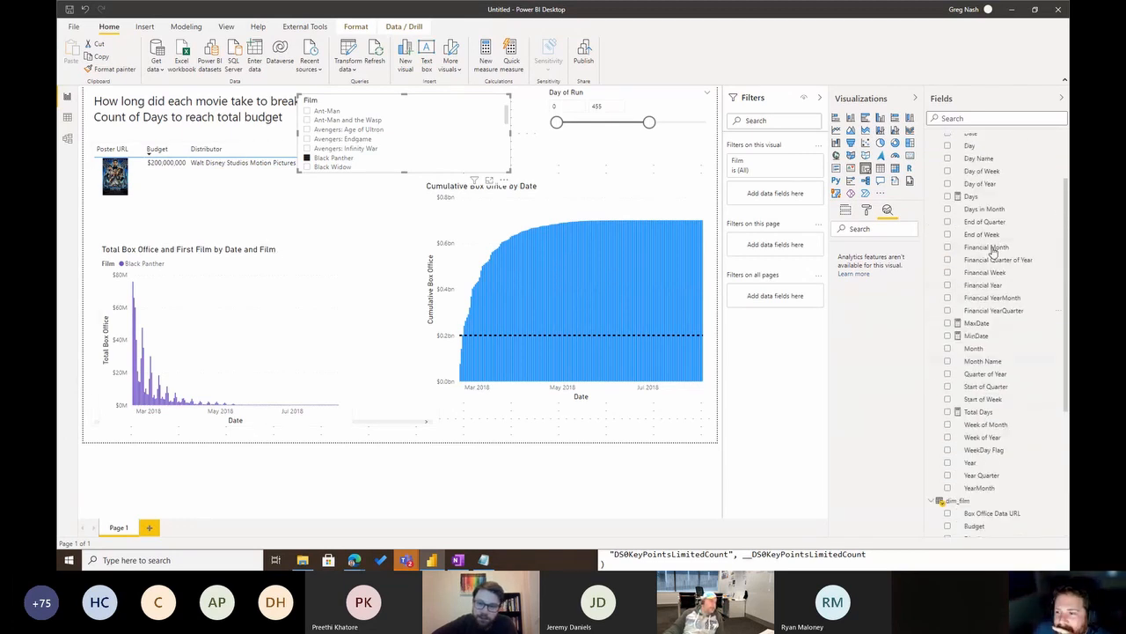
click(931, 140)
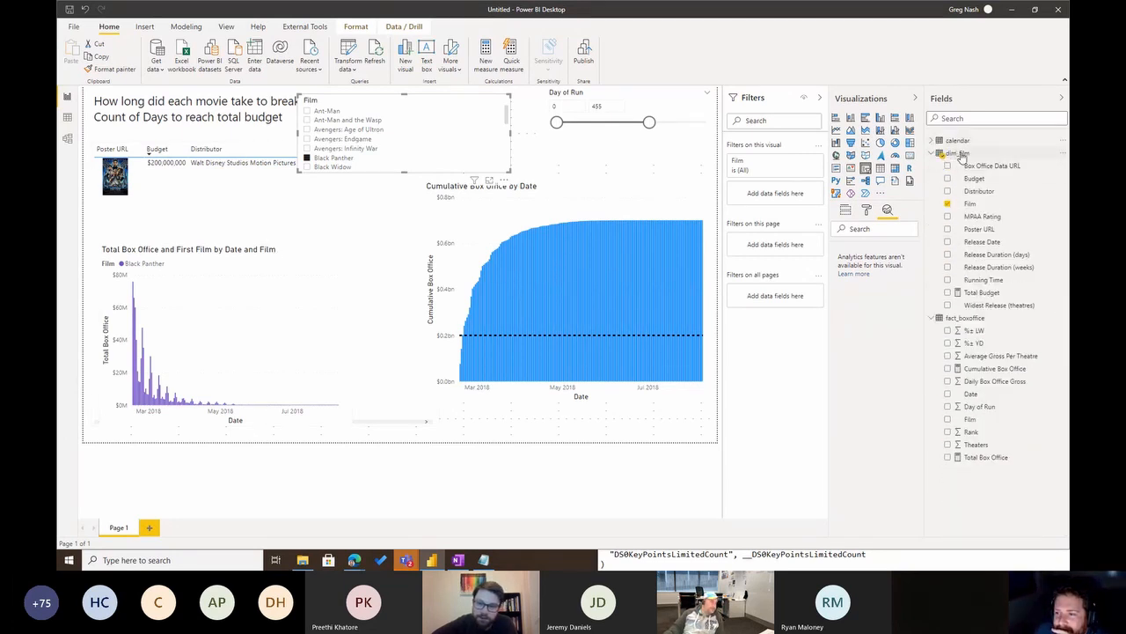
right_click(957, 153)
click(984, 162)
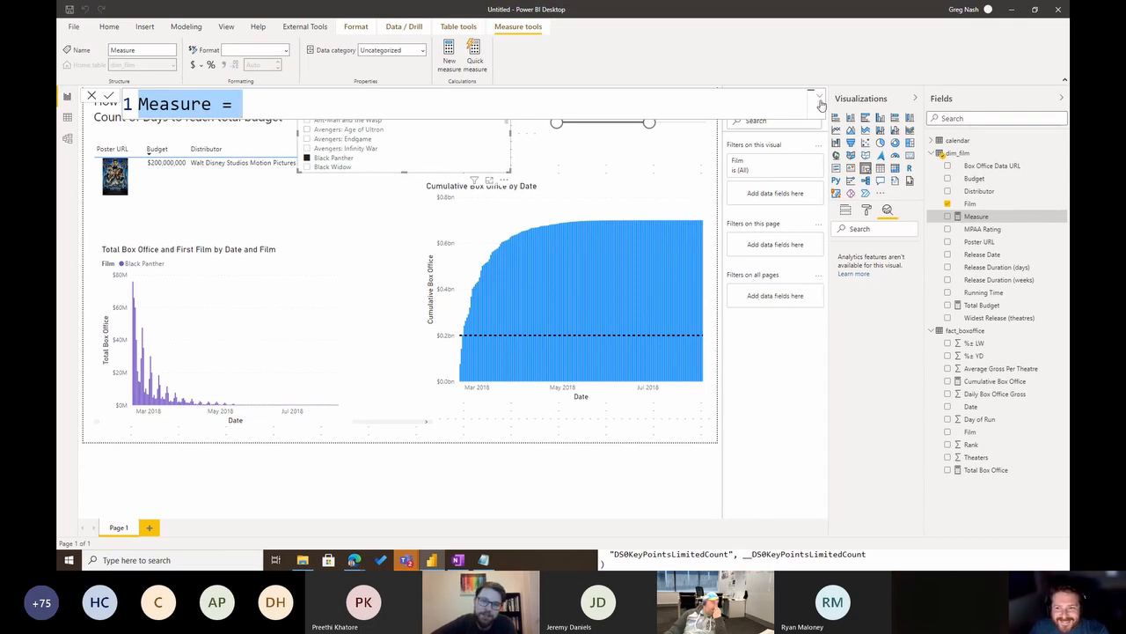
click(358, 101)
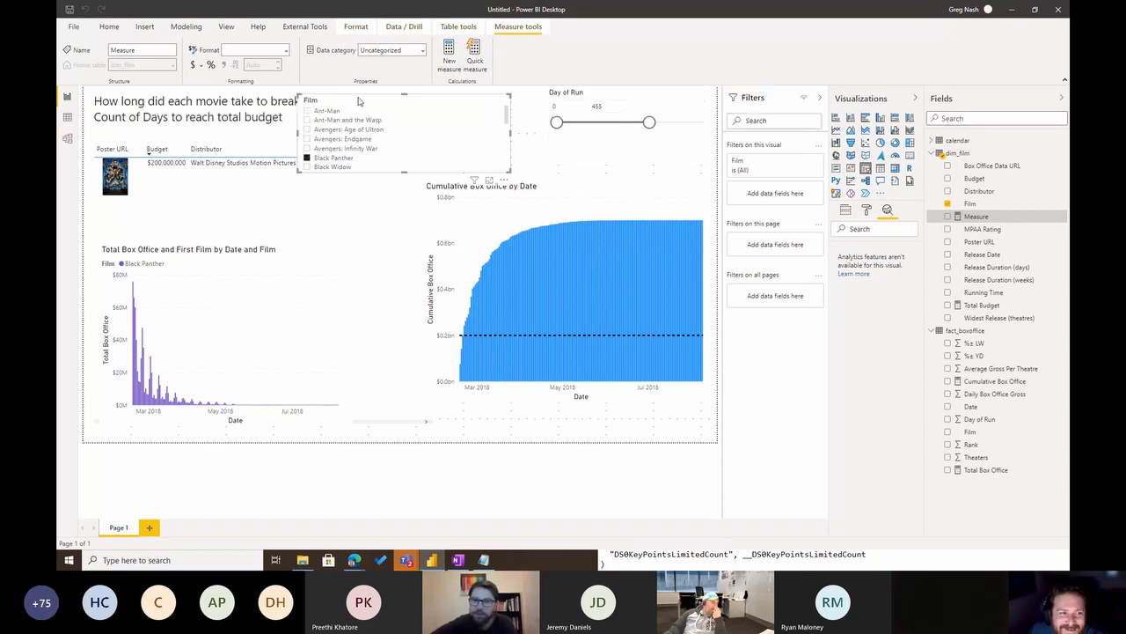
click(958, 153)
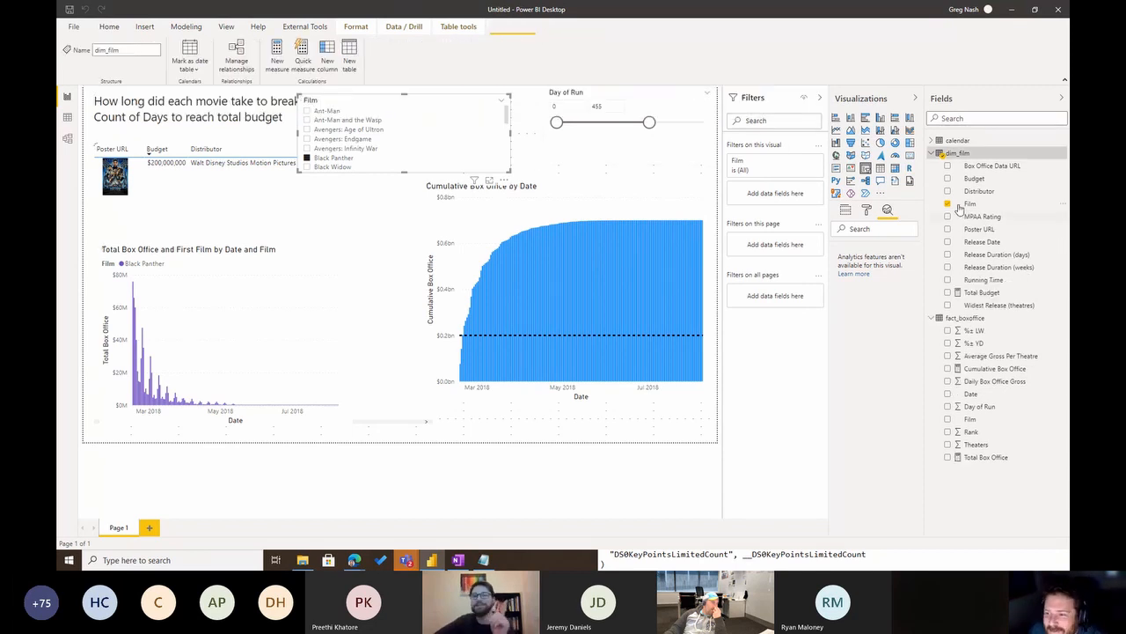
click(978, 318)
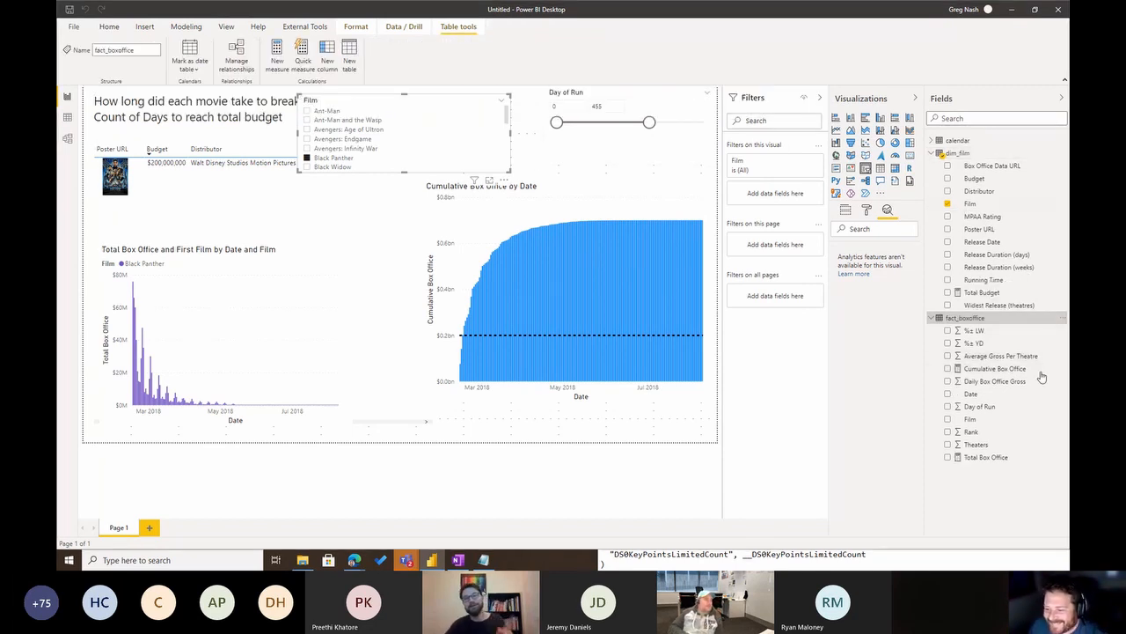
- Start a new quick measure from Total Box Office and examine the calculations offered, from category aggregates to time intelligence and text
click(983, 459)
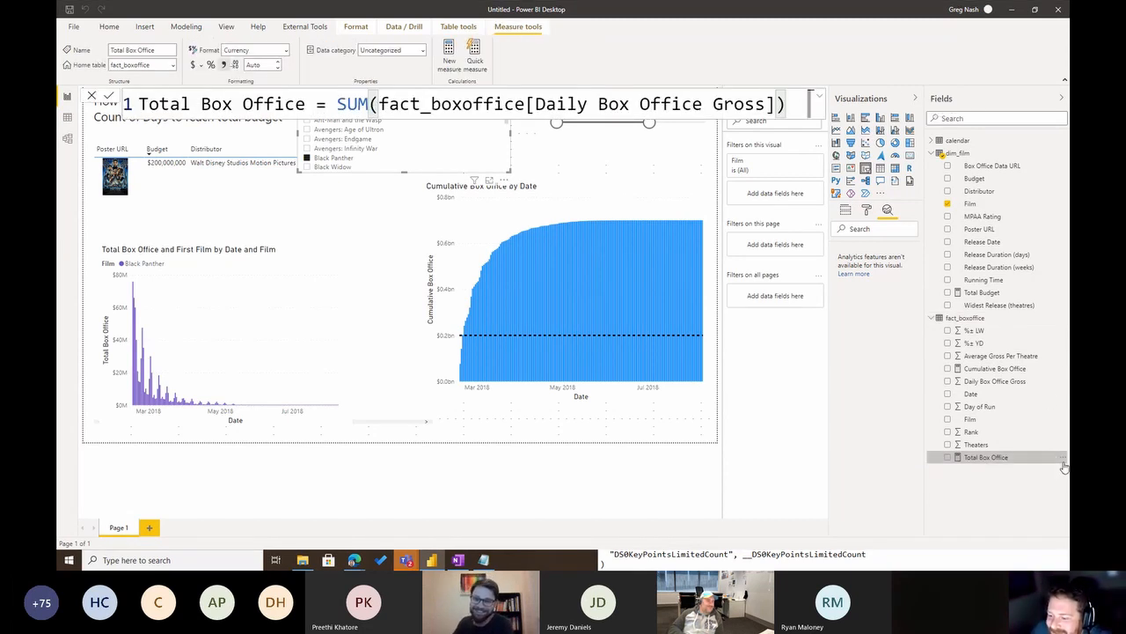
click(1064, 461)
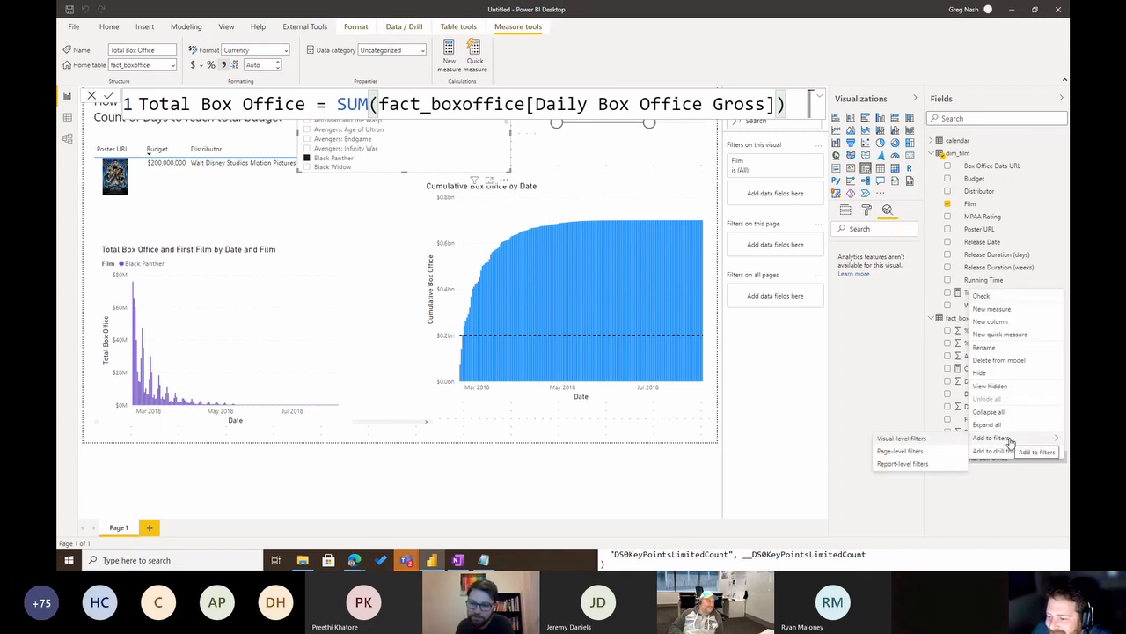
click(996, 336)
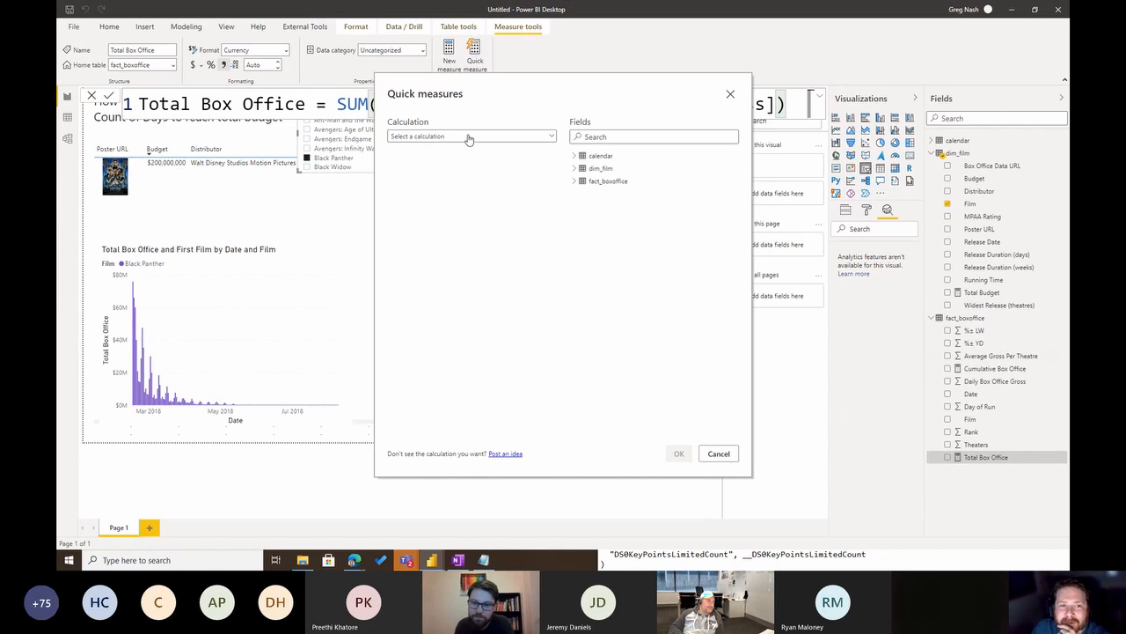
click(467, 138)
scroll(480, 234, down, 2)
scroll(481, 233, down, 3)
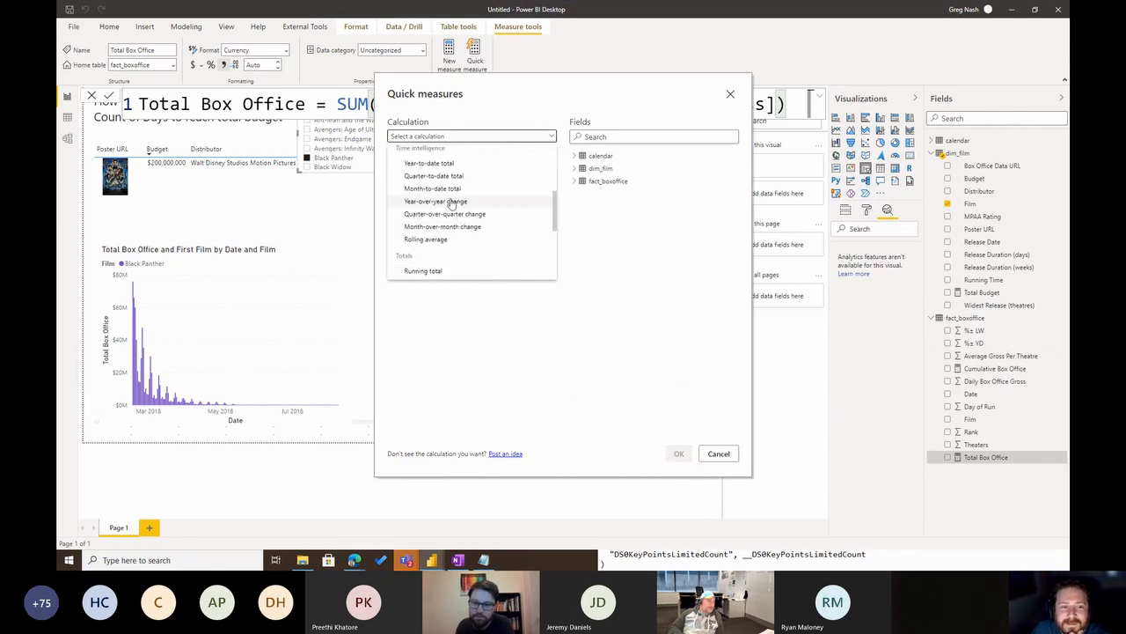
scroll(450, 224, down, 2)
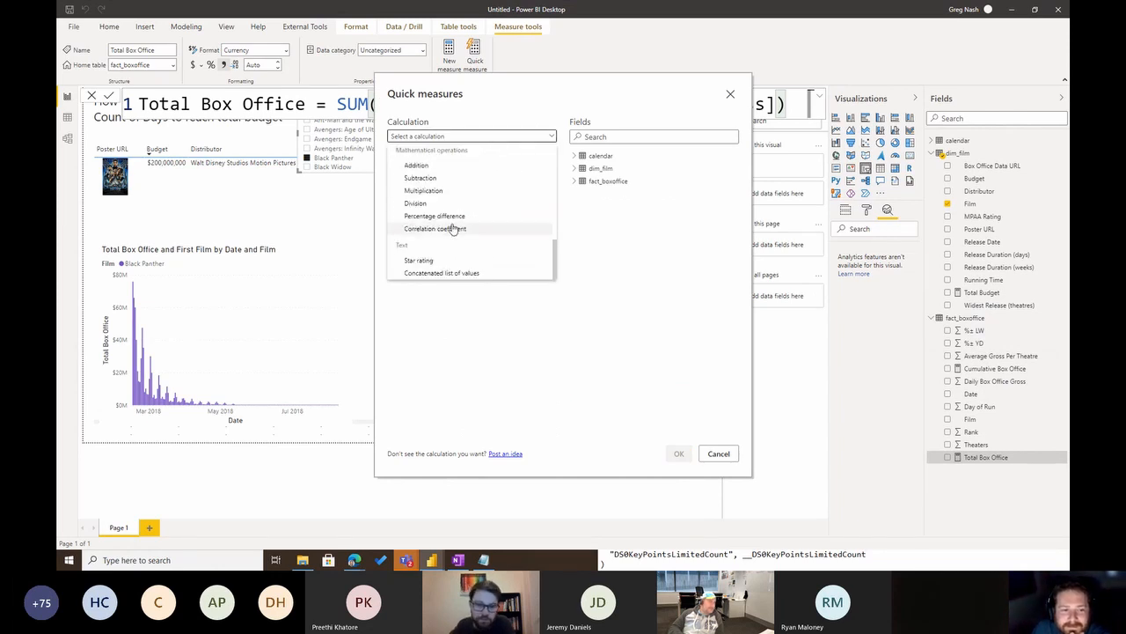
scroll(463, 257, up, 5)
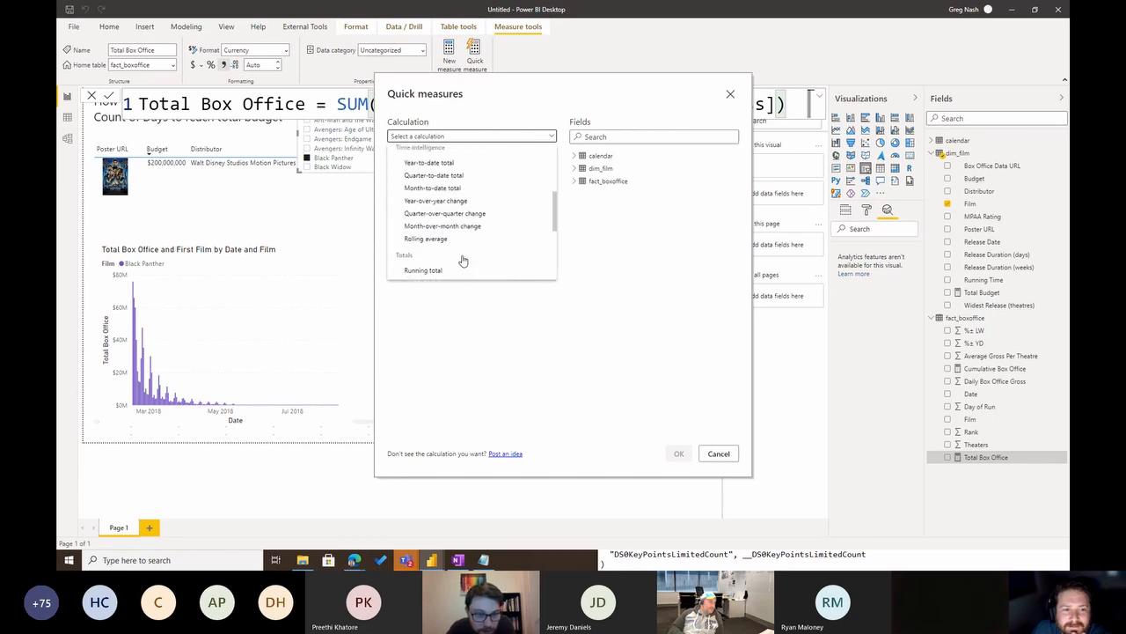
scroll(463, 257, up, 3)
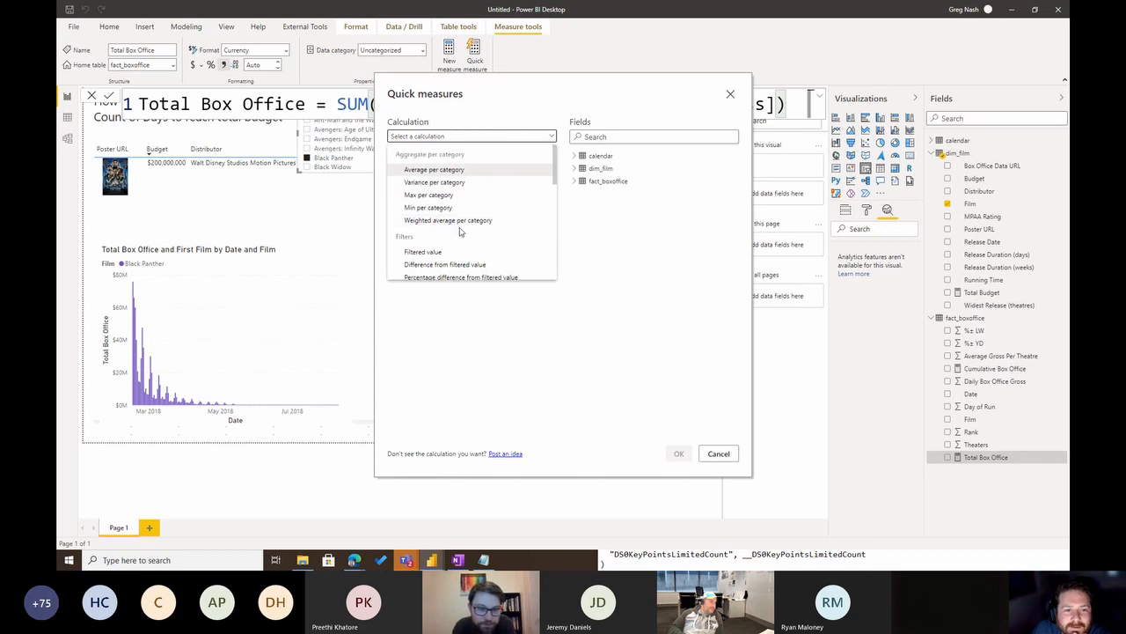
scroll(447, 229, down, 2)
scroll(460, 232, down, 3)
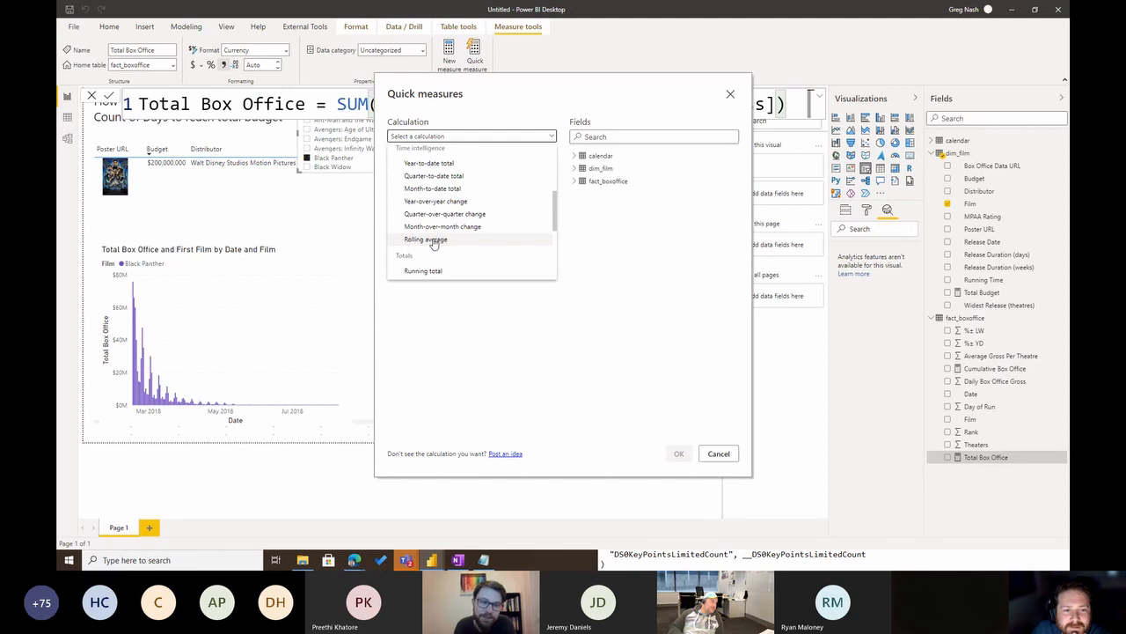
- Try to set up a rolling average of Total Box Office over the calendar table's Date, and discard the quick measure
click(433, 240)
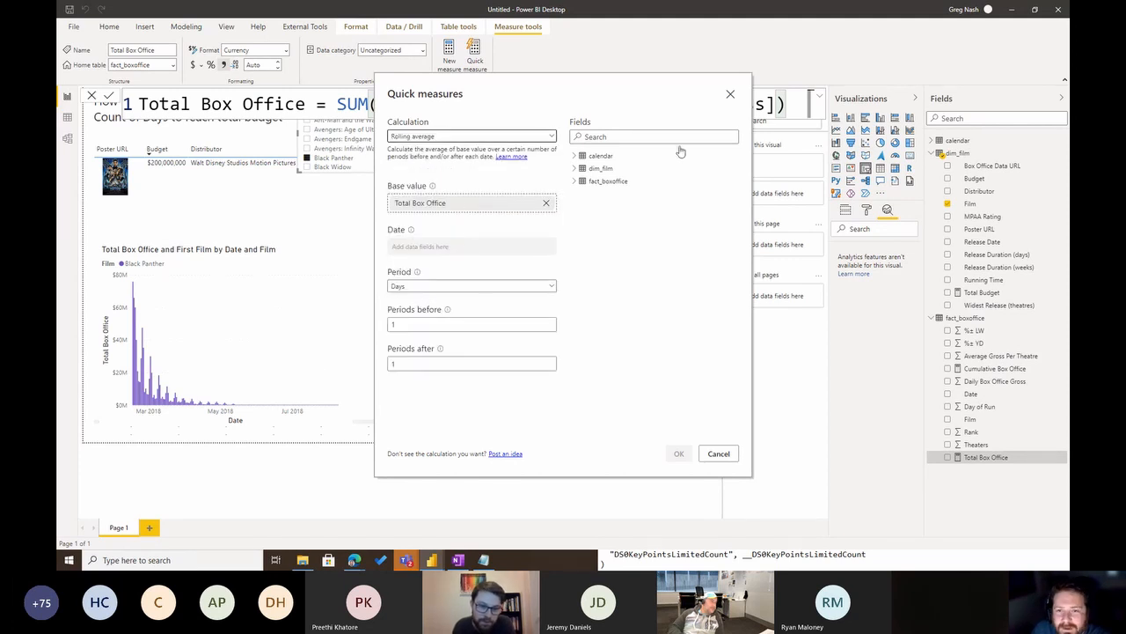
click(577, 156)
drag(636, 168, 445, 253)
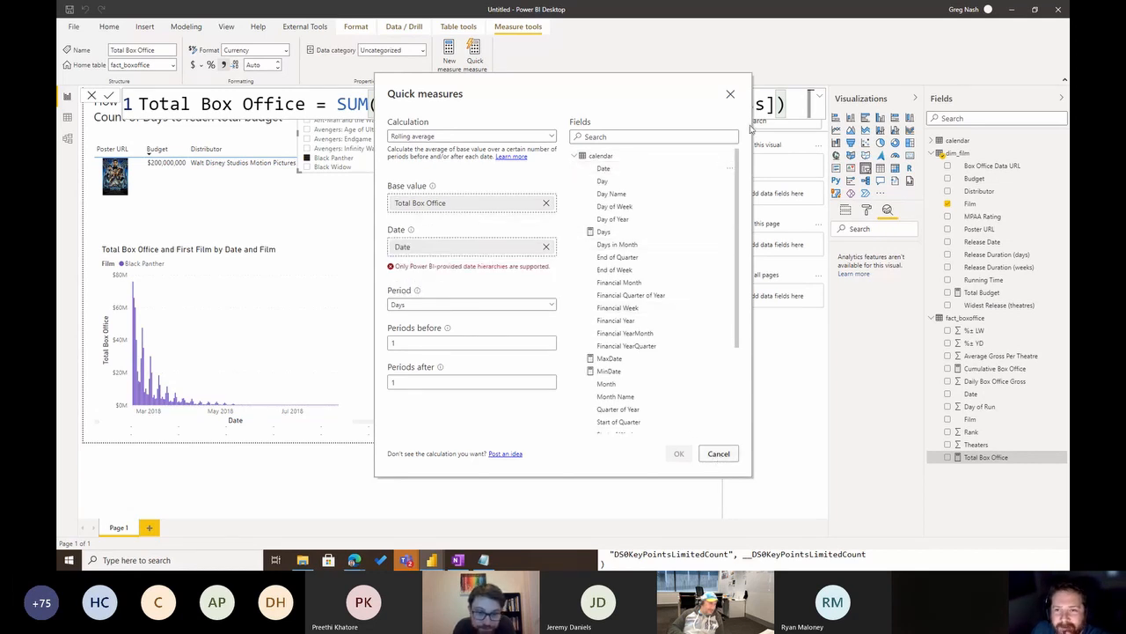
click(731, 93)
click(74, 26)
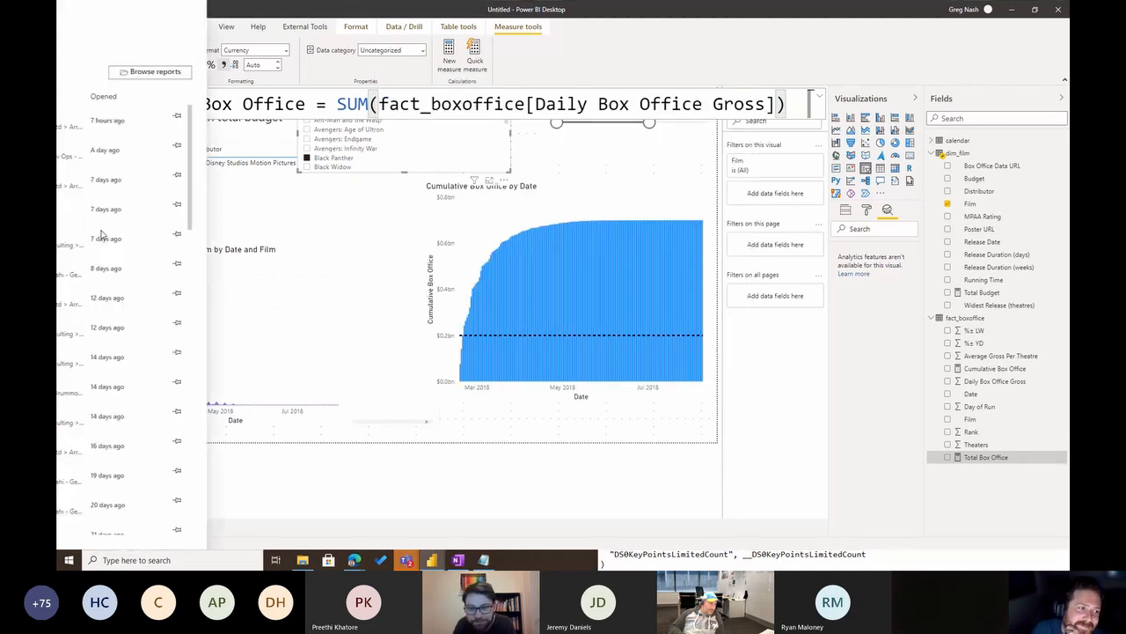
click(99, 193)
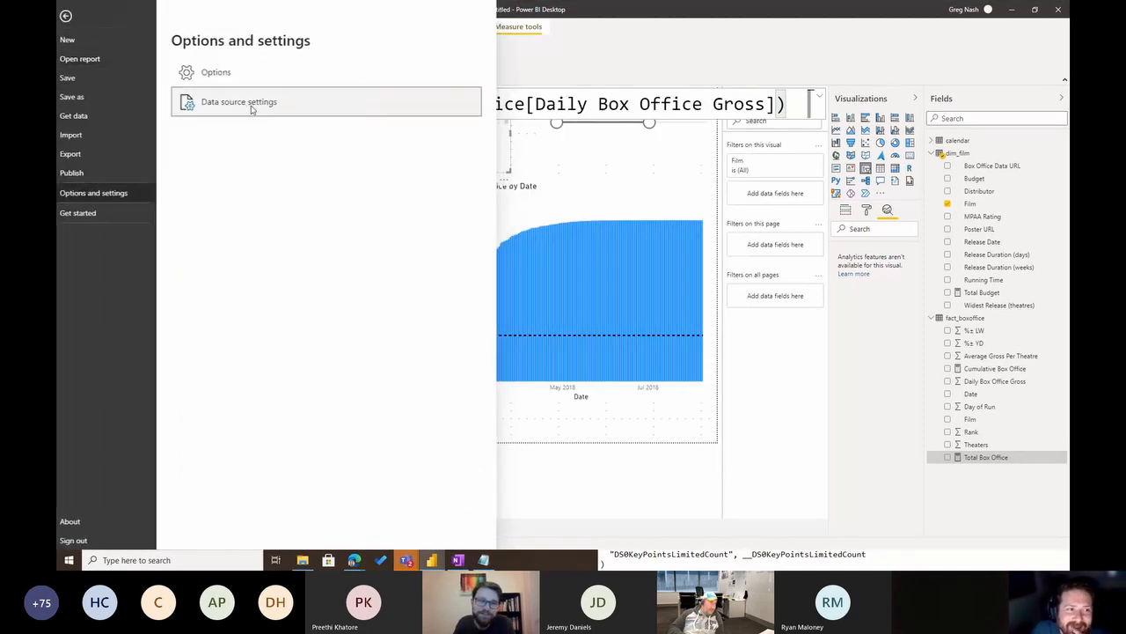
click(252, 111)
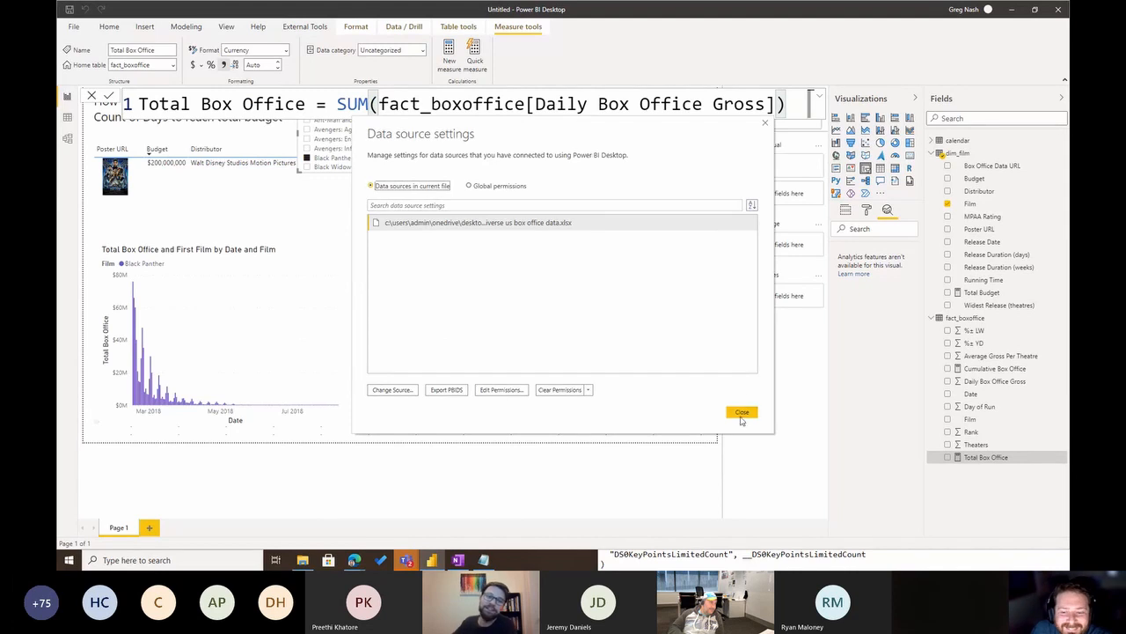
click(742, 412)
- Enable Auto date/time in the current file's data load options and expand the calendar Date field's Date Hierarchy
click(73, 27)
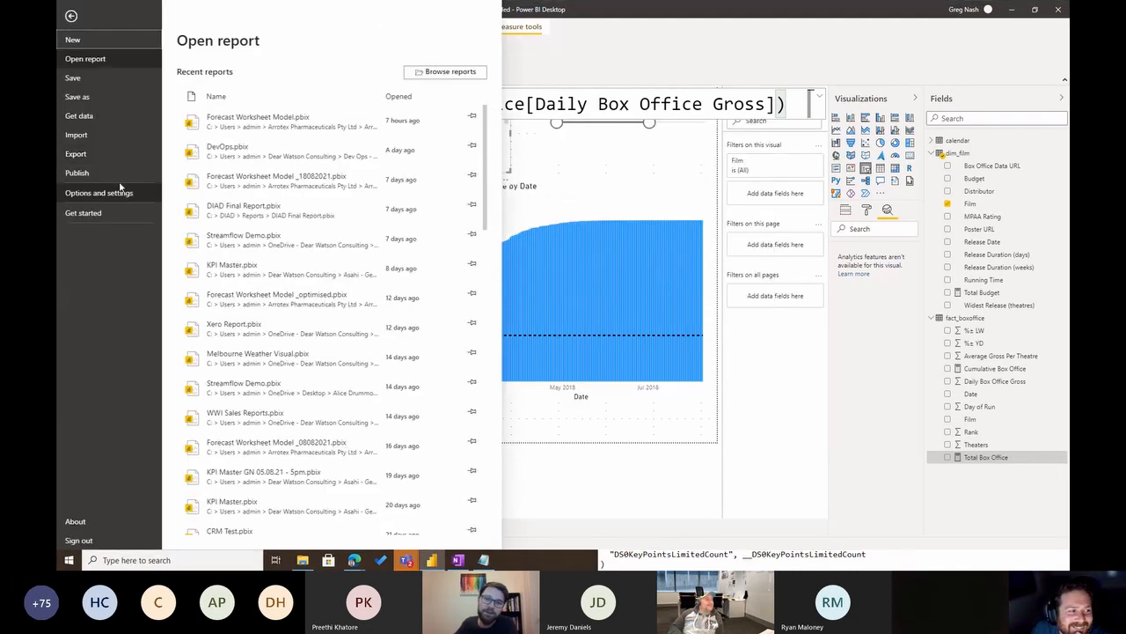
click(106, 193)
click(221, 72)
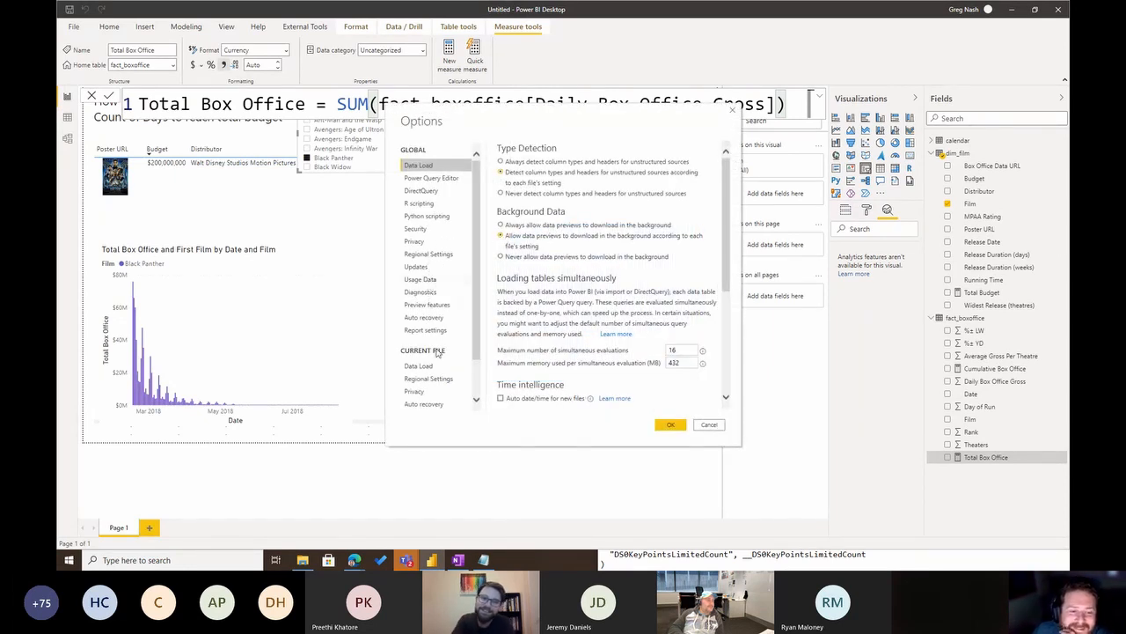
scroll(431, 370, down, 2)
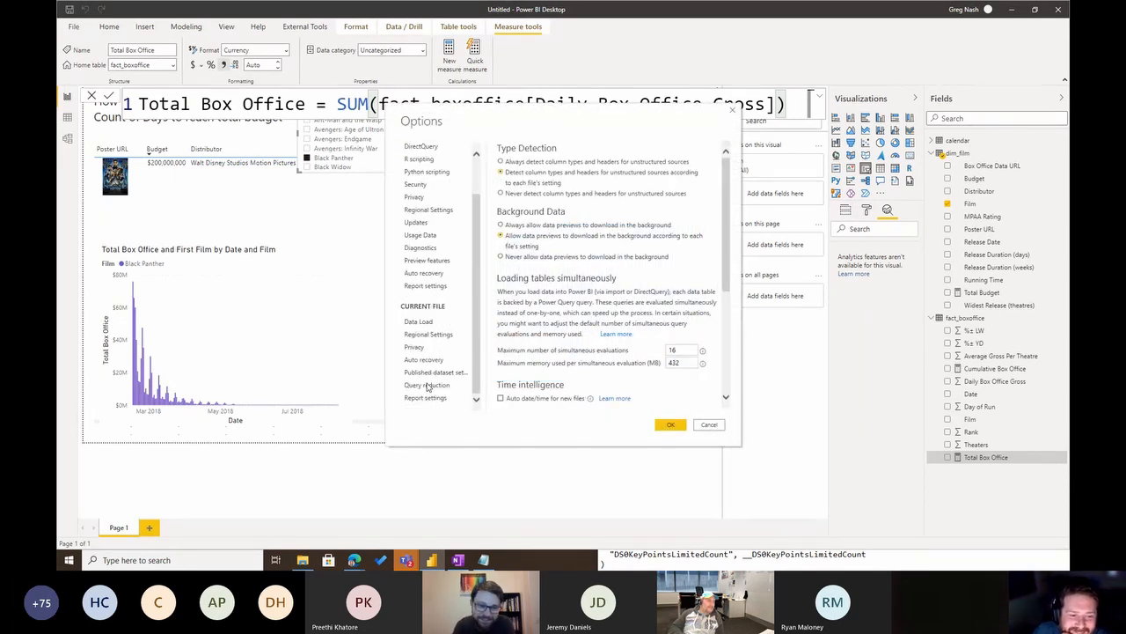
click(426, 323)
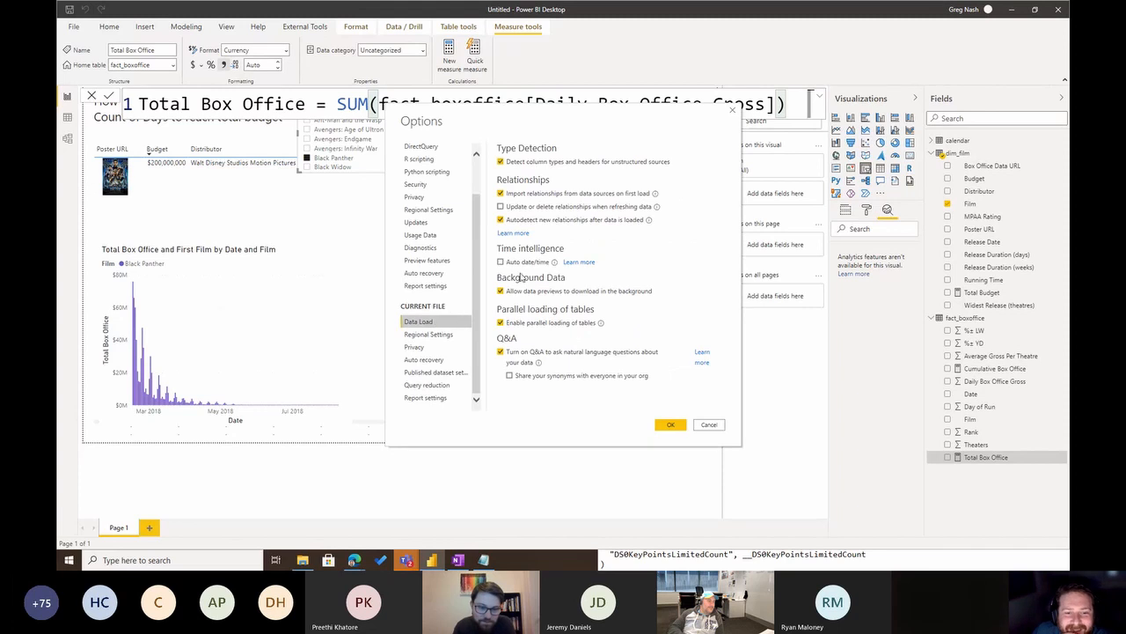
click(673, 425)
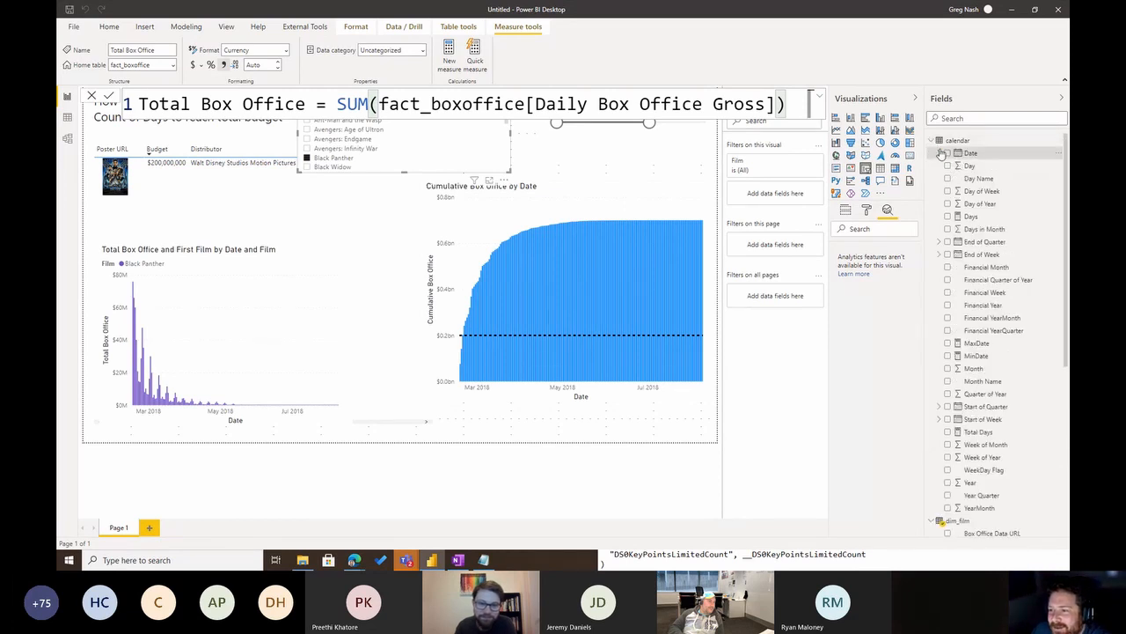
click(939, 154)
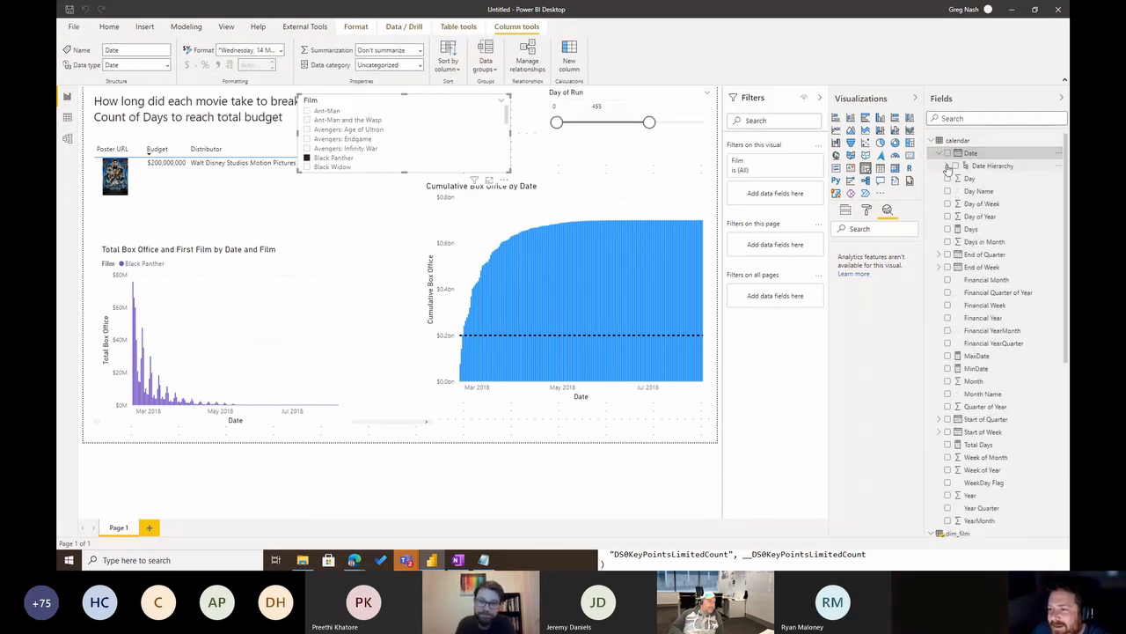
click(947, 165)
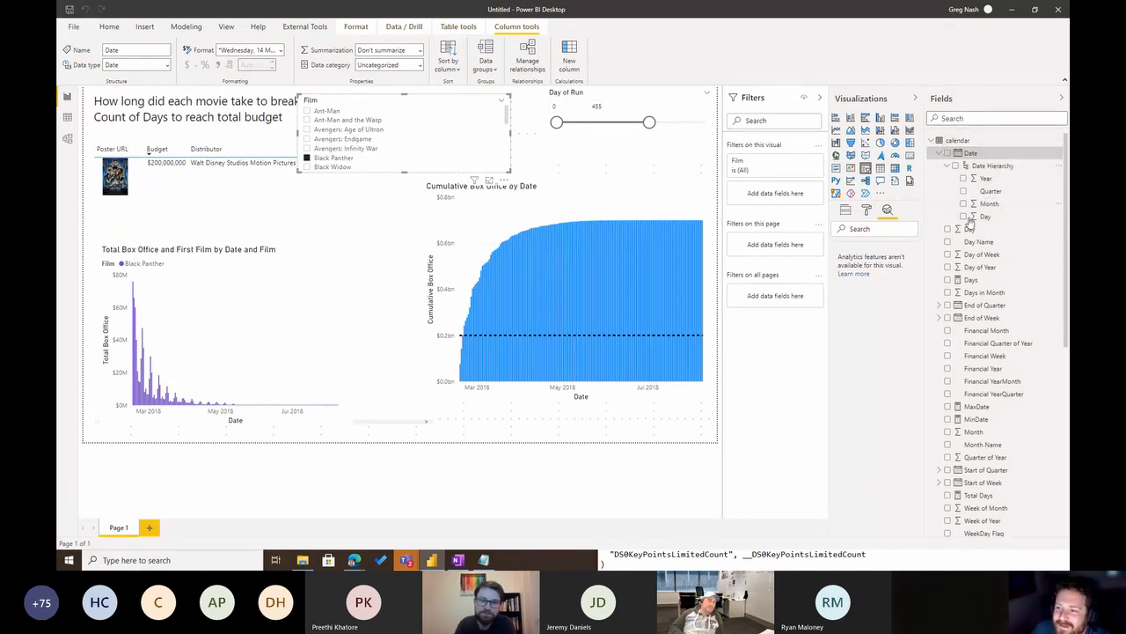
- Start a new quick measure from Total Box Office as a rolling average, using the calendar table's Date as the date field
click(942, 153)
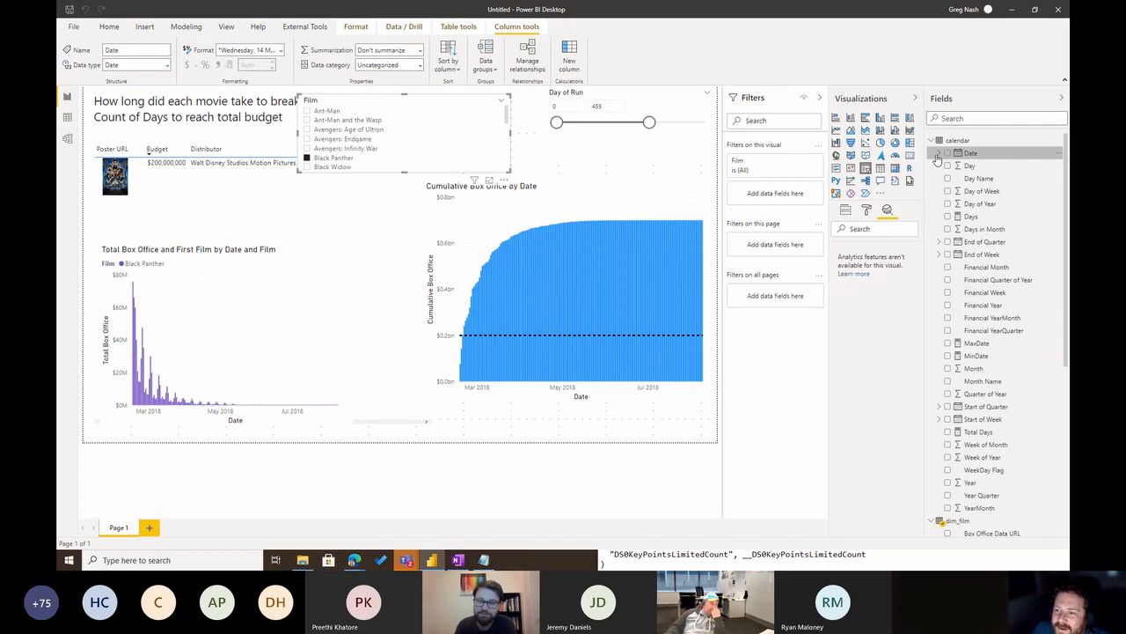
click(939, 153)
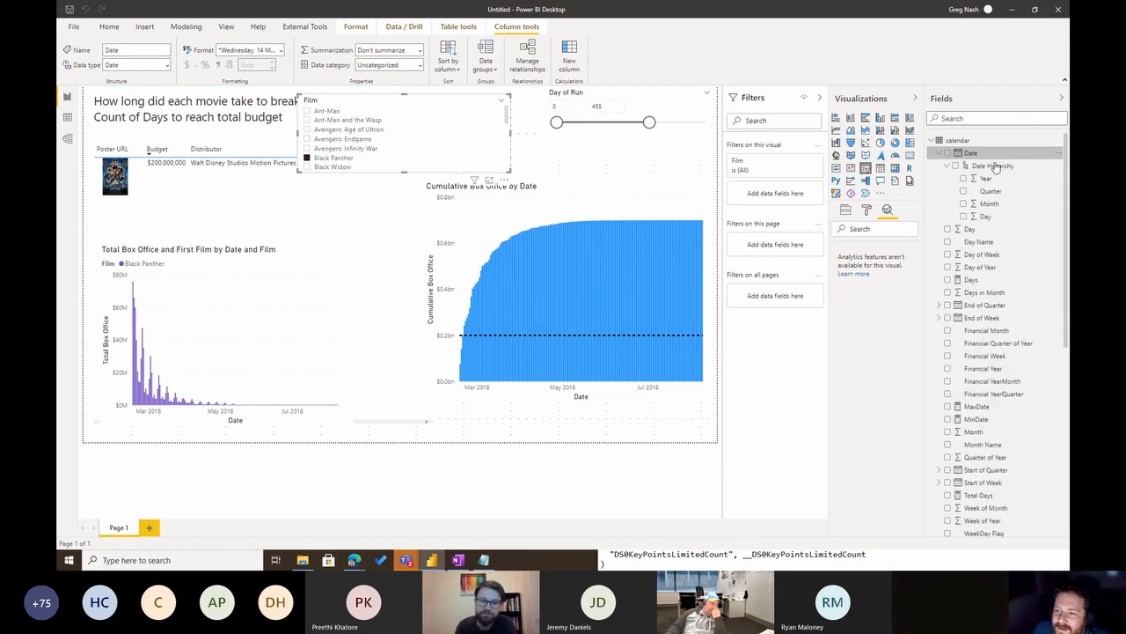
click(944, 140)
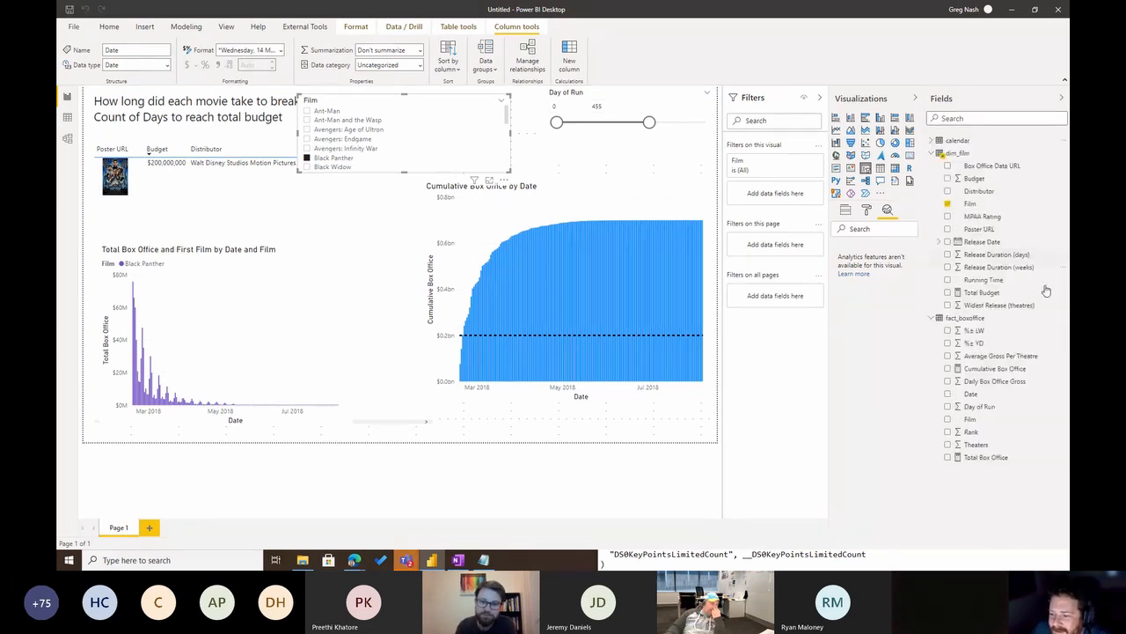
right_click(1065, 462)
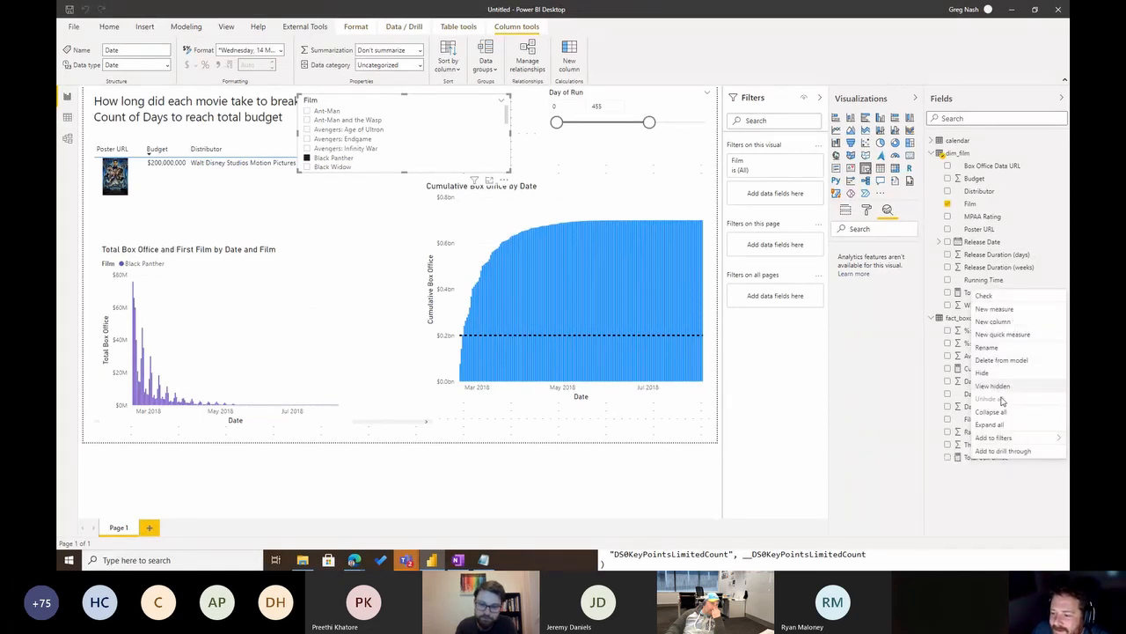
click(999, 335)
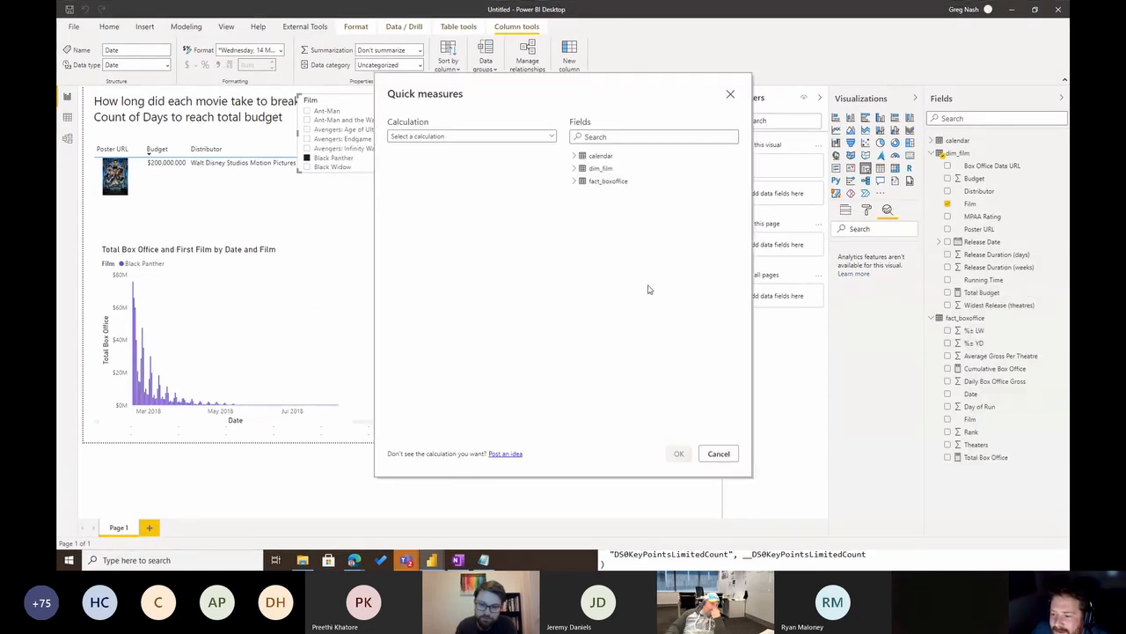
click(442, 137)
scroll(448, 235, down, 5)
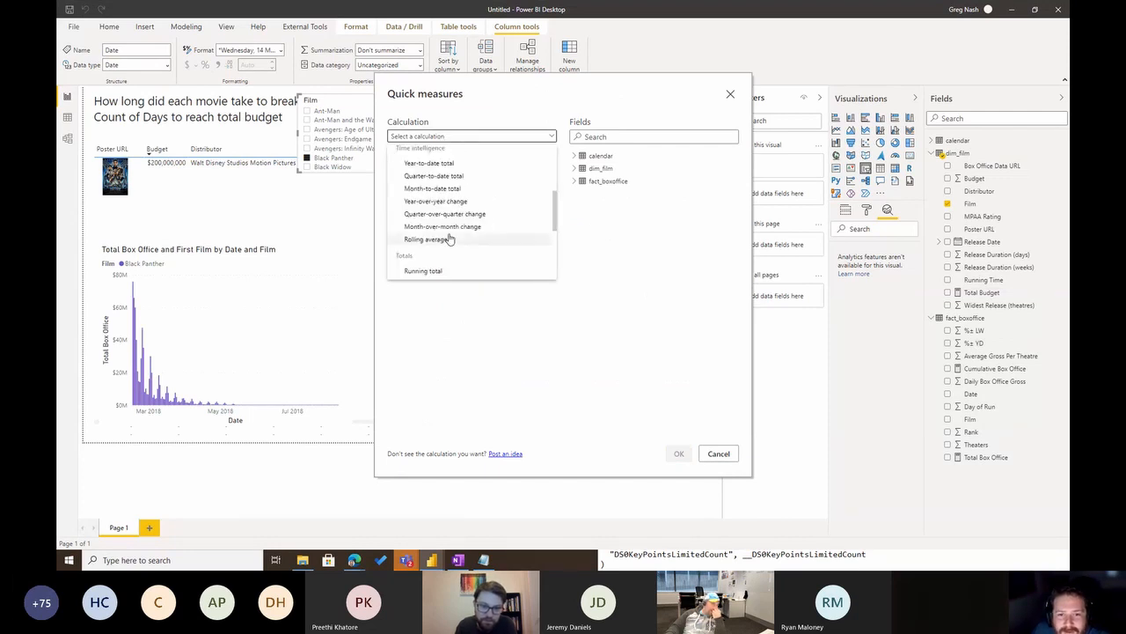
click(448, 238)
drag(603, 168, 454, 249)
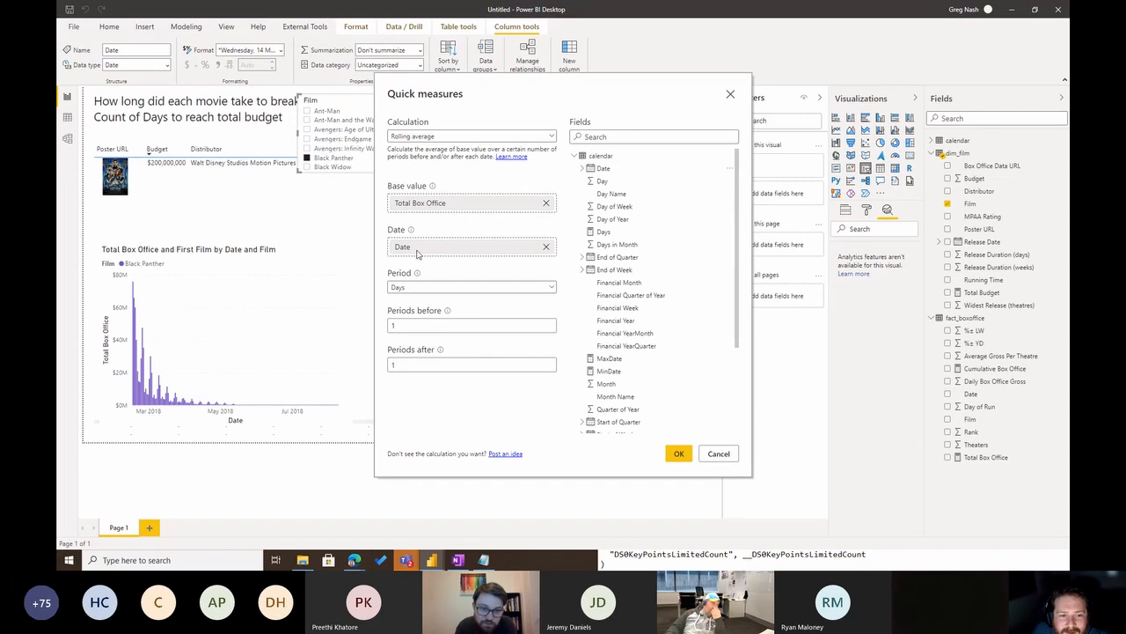
- Set the rolling average to a period of days with 6 periods before and 0 after, and create the measure
click(412, 289)
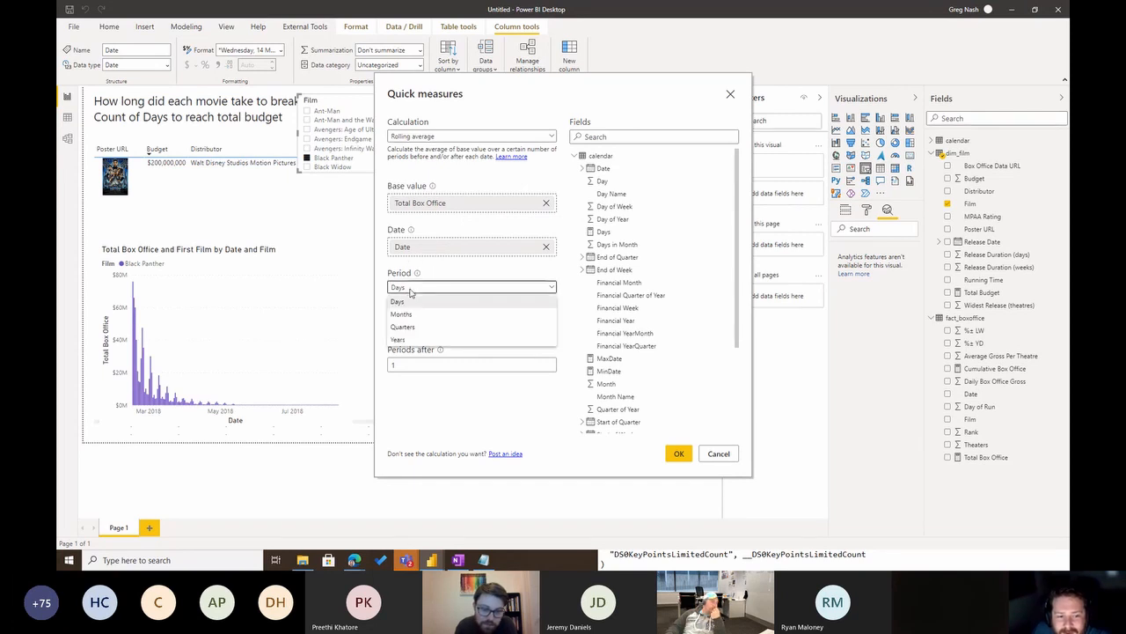
click(430, 276)
click(409, 323)
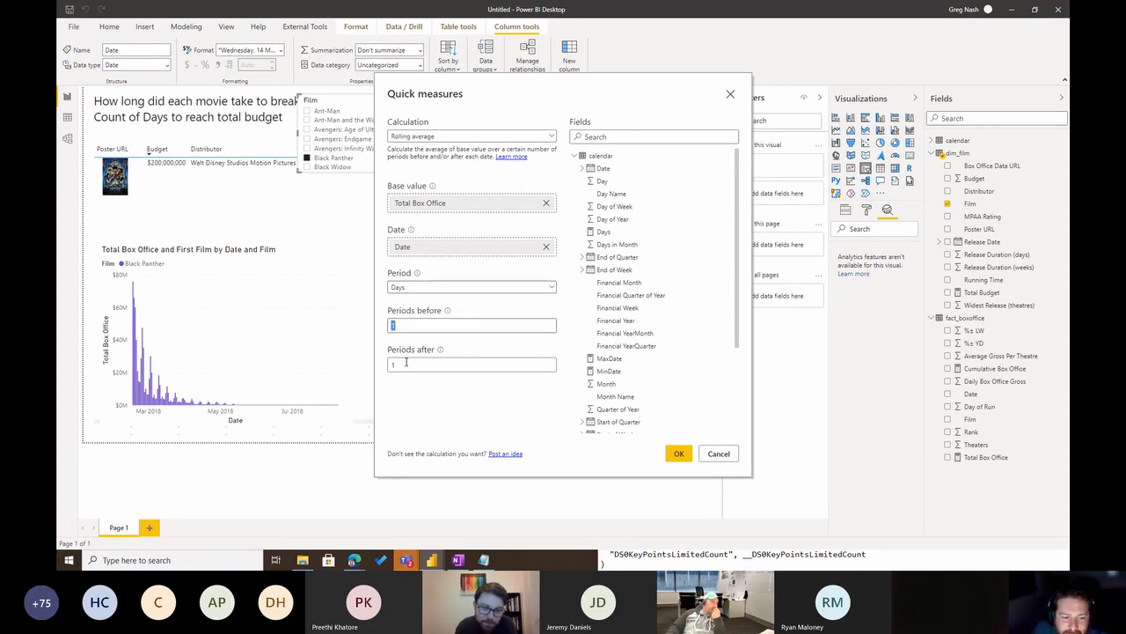
click(405, 364)
key(shift+Tab)
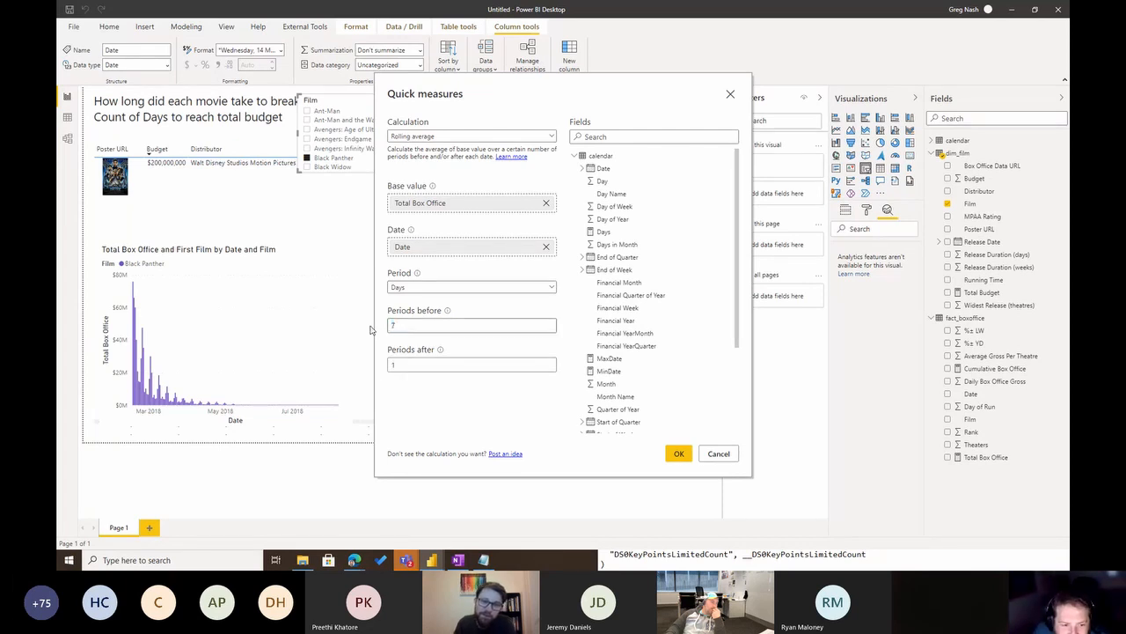
text(7)
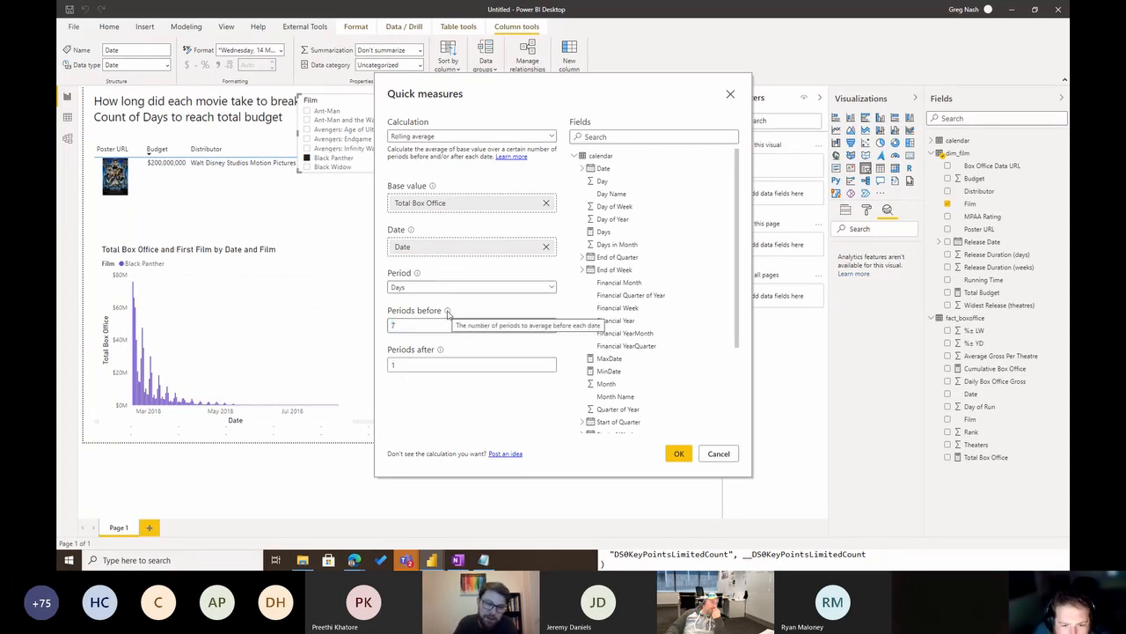
drag(415, 325, 377, 370)
text(0)
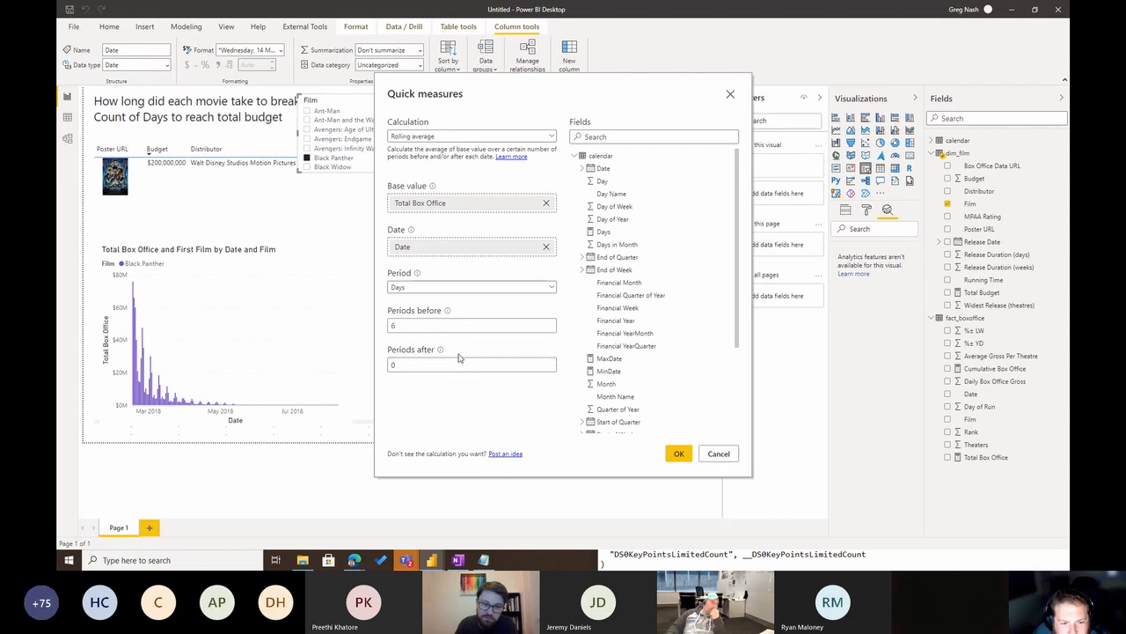
mouse_move(442, 352)
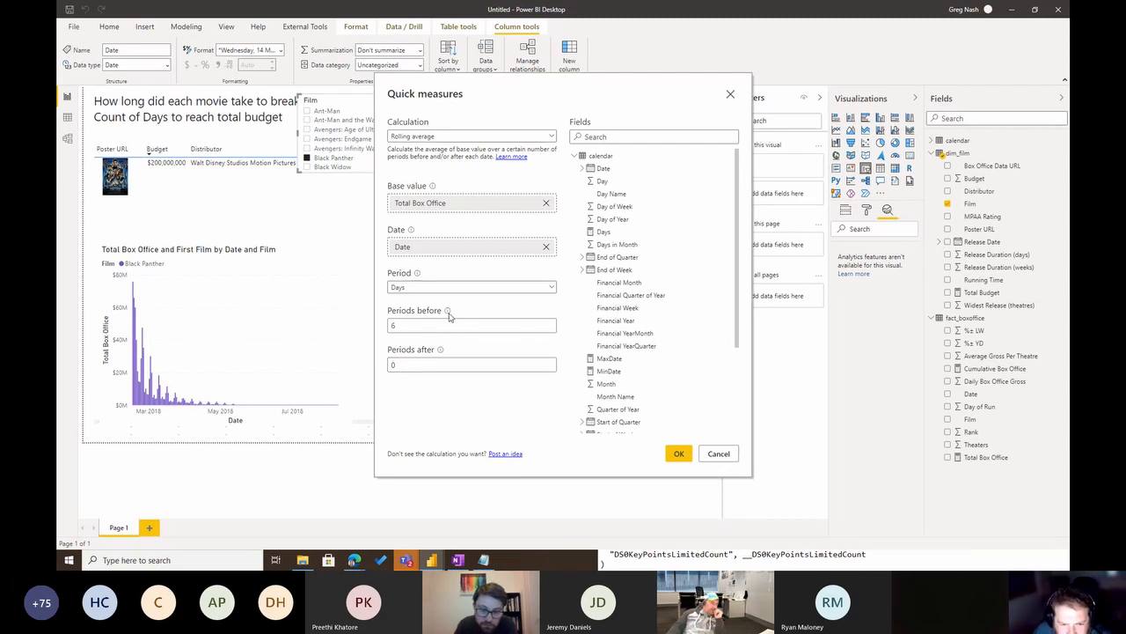
mouse_move(448, 312)
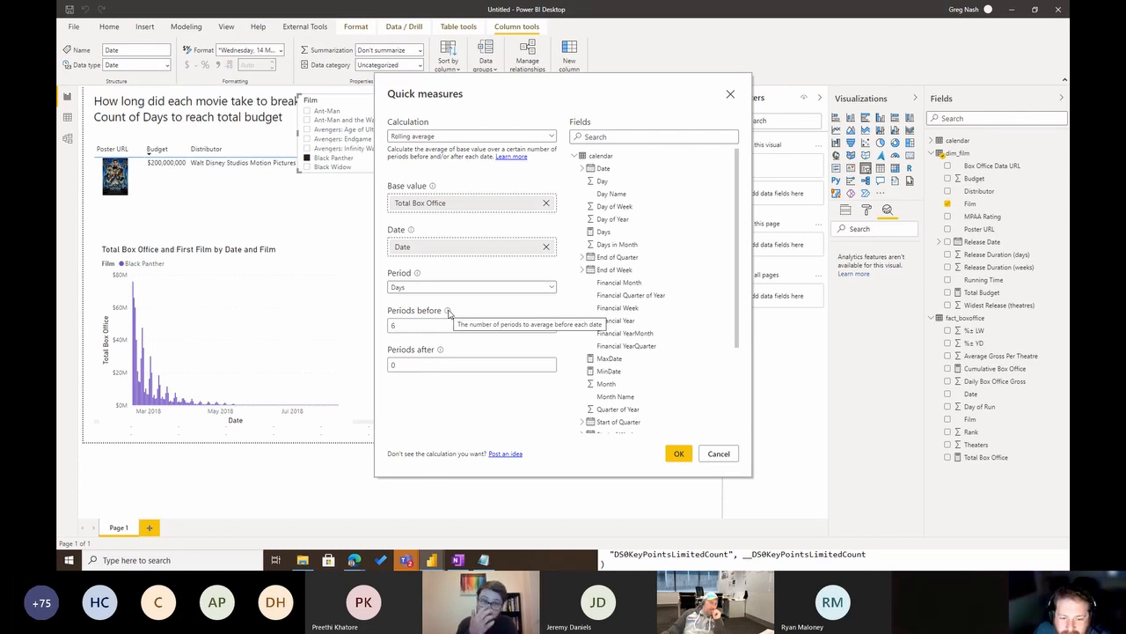
click(678, 454)
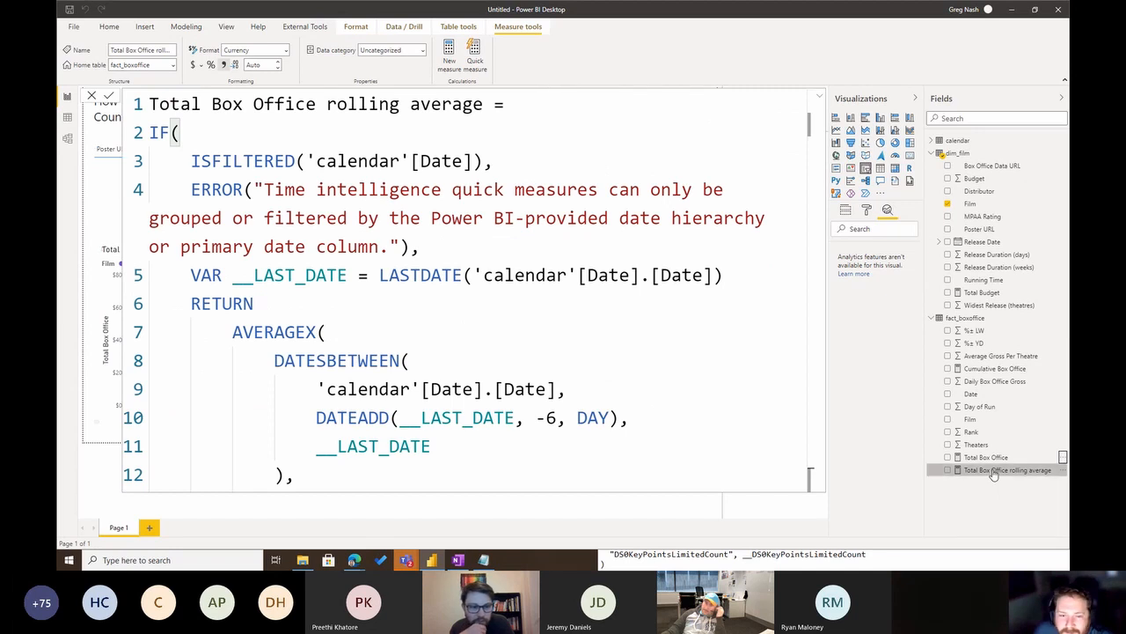
- Examine the rolling average formula's ISFILTERED check, its ERROR text and the __LAST_DATE variable built with LASTDATE
scroll(540, 308, down, 1)
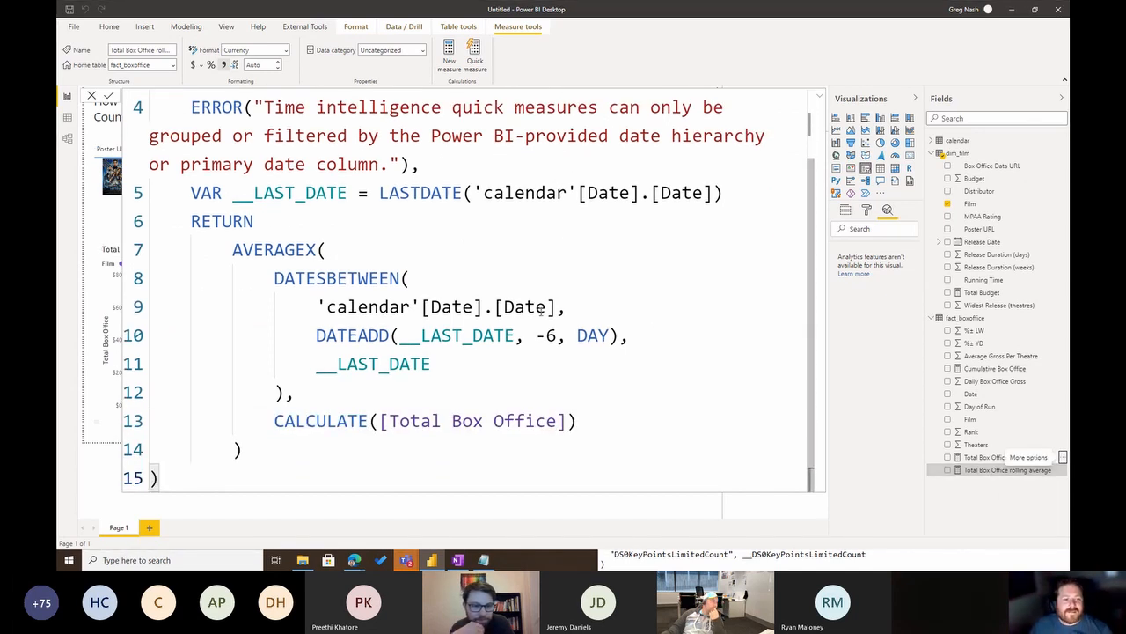
scroll(532, 321, up, 1)
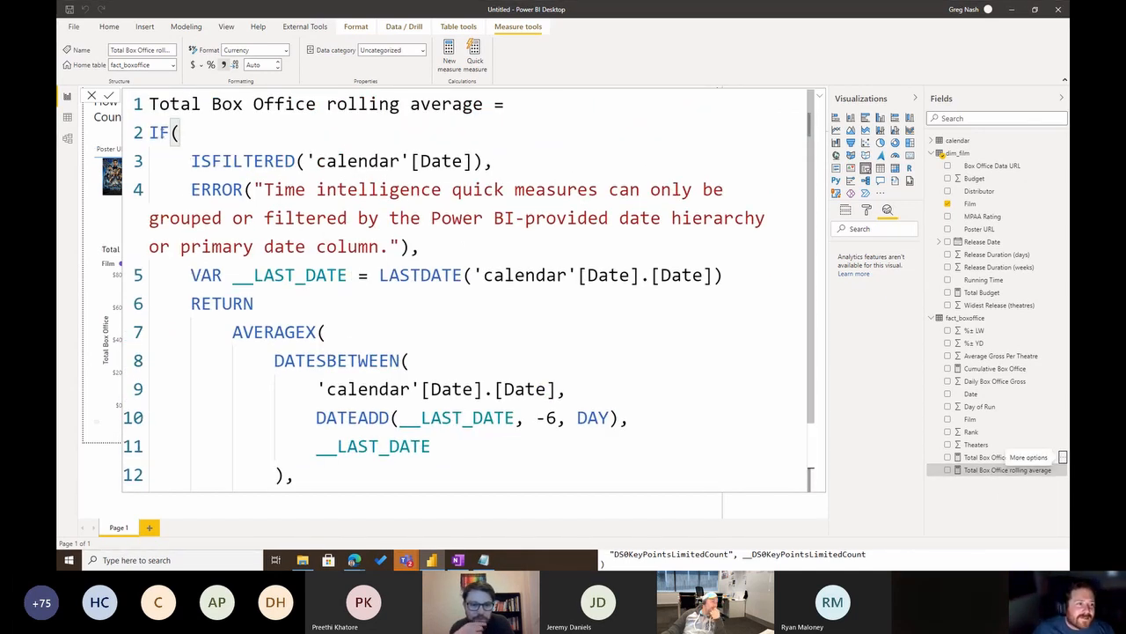
drag(419, 247, 202, 189)
click(459, 246)
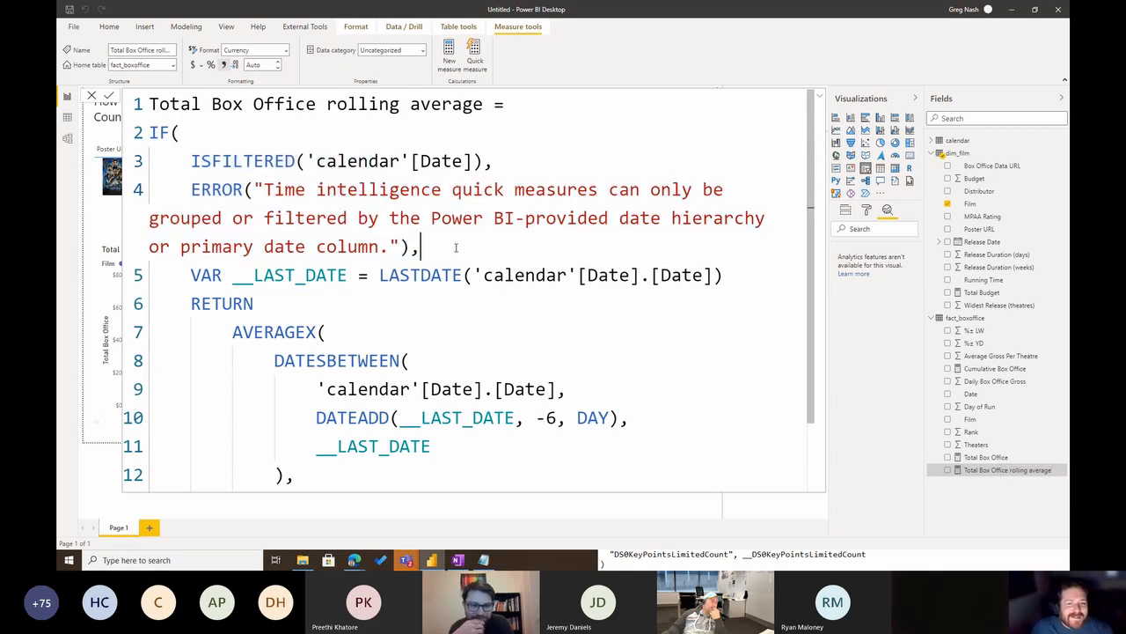
drag(458, 248, 191, 189)
click(626, 258)
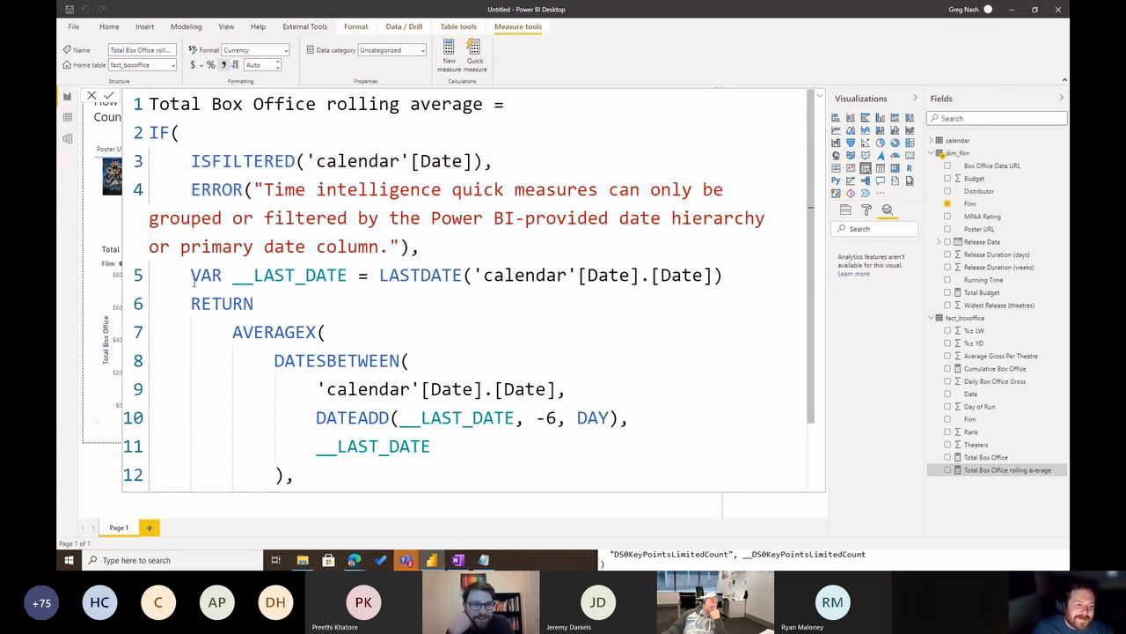
drag(192, 276, 588, 278)
click(441, 276)
click(720, 299)
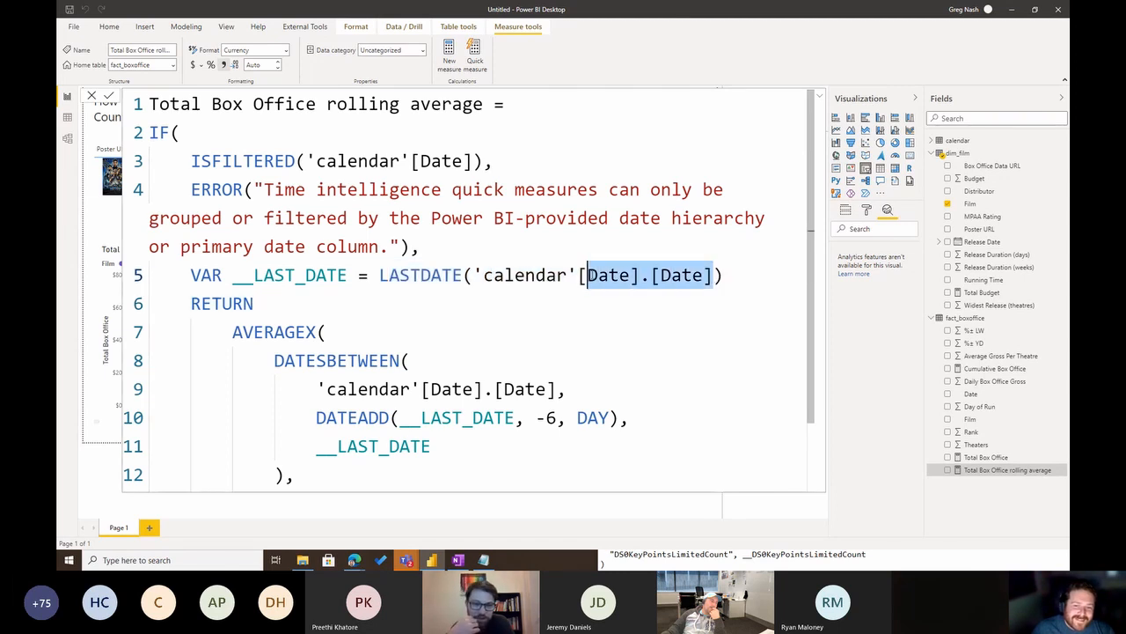
click(635, 298)
- Examine the AVERAGEX expression after RETURN and where the formula uses the __LAST_DATE variable
scroll(475, 335, down, 1)
drag(229, 287, 383, 289)
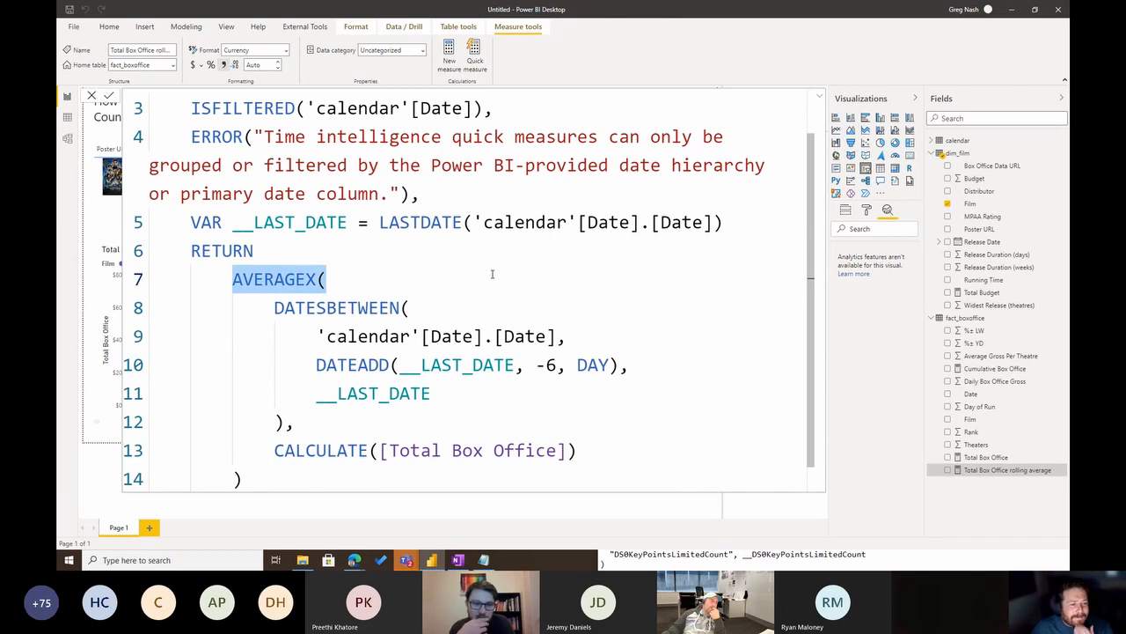
scroll(506, 282, down, 1)
key(Home)
key(shift+Down)
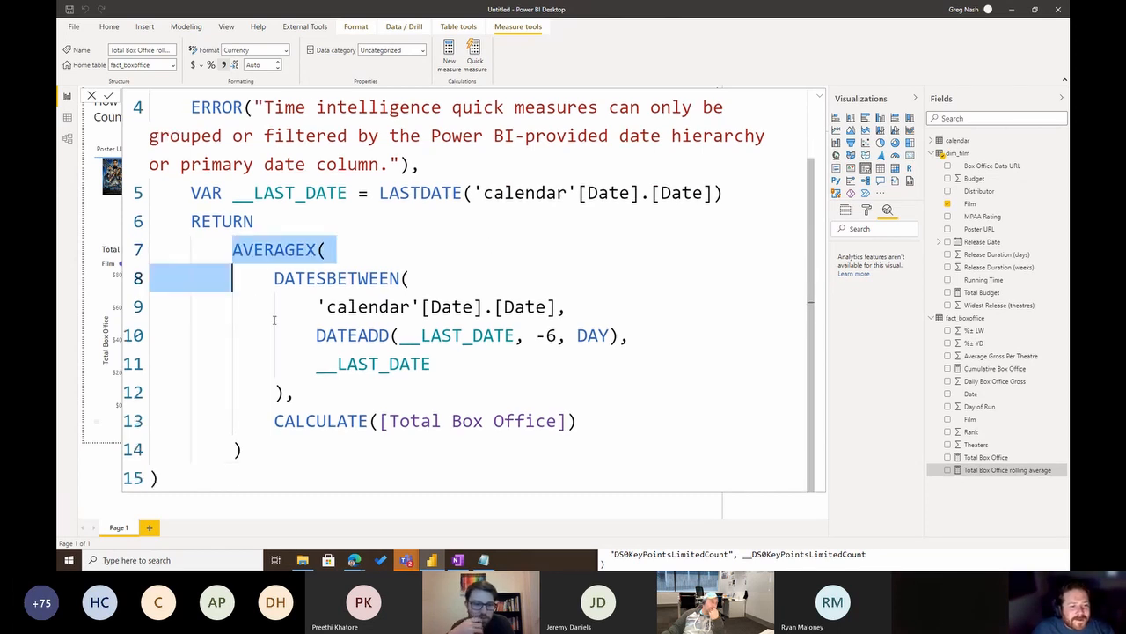
drag(274, 320, 624, 427)
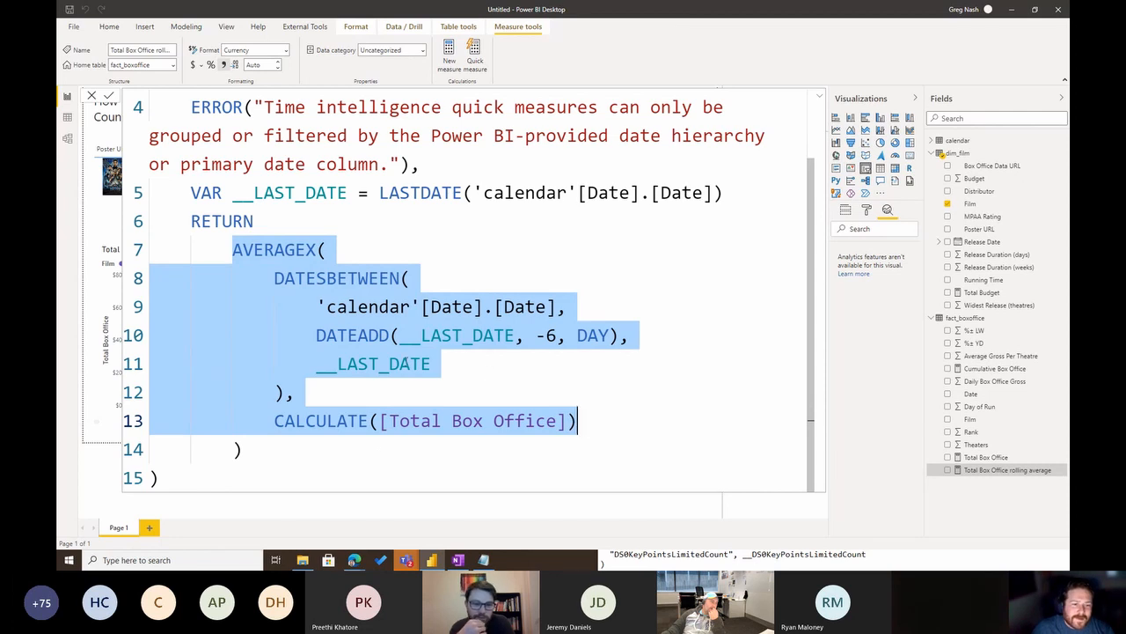
key(Up)
key(Up)
scroll(332, 271, up, 3)
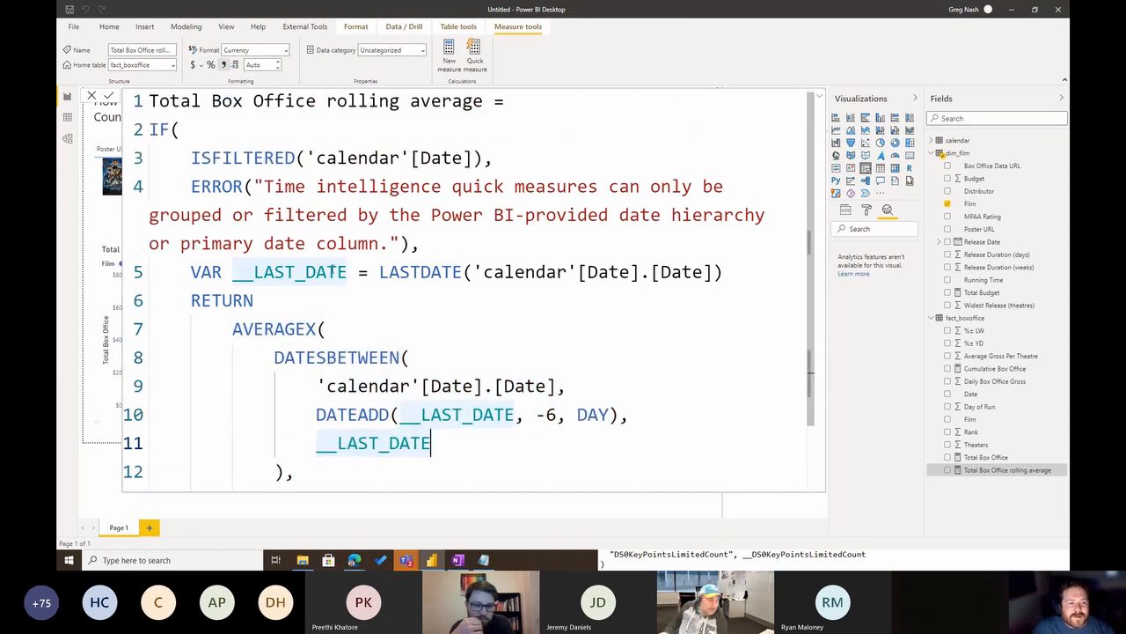
scroll(333, 271, down, 1)
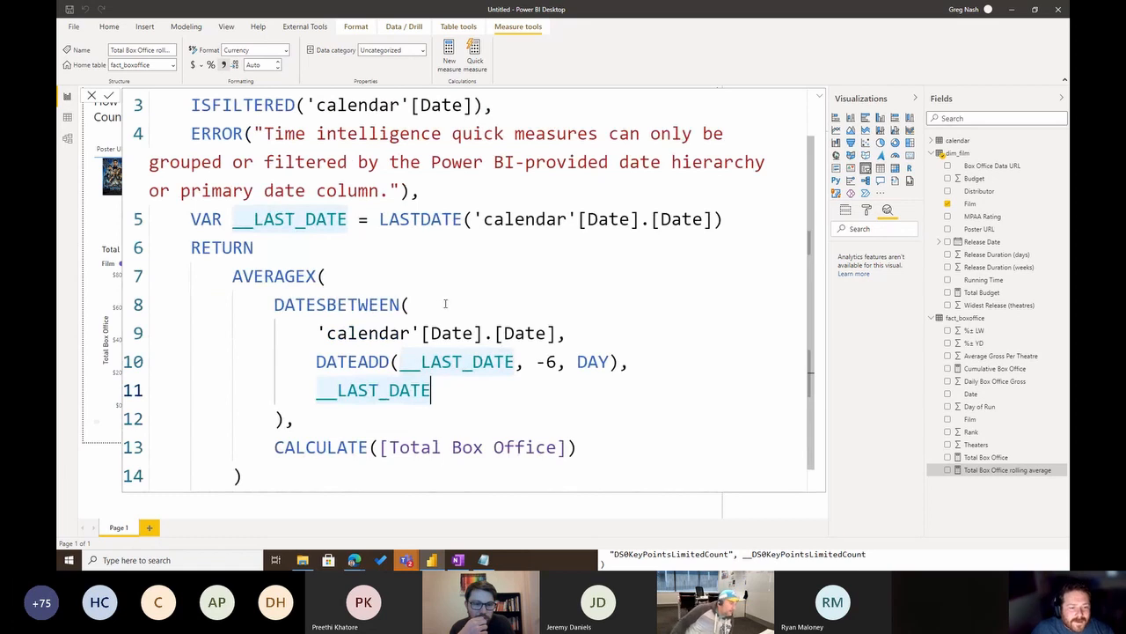
- Examine the DATESBETWEEN arguments: the calendar date column, the DATEADD start date and the __LAST_DATE end date
scroll(445, 304, down, 1)
drag(443, 363, 541, 378)
click(543, 369)
drag(316, 335, 542, 379)
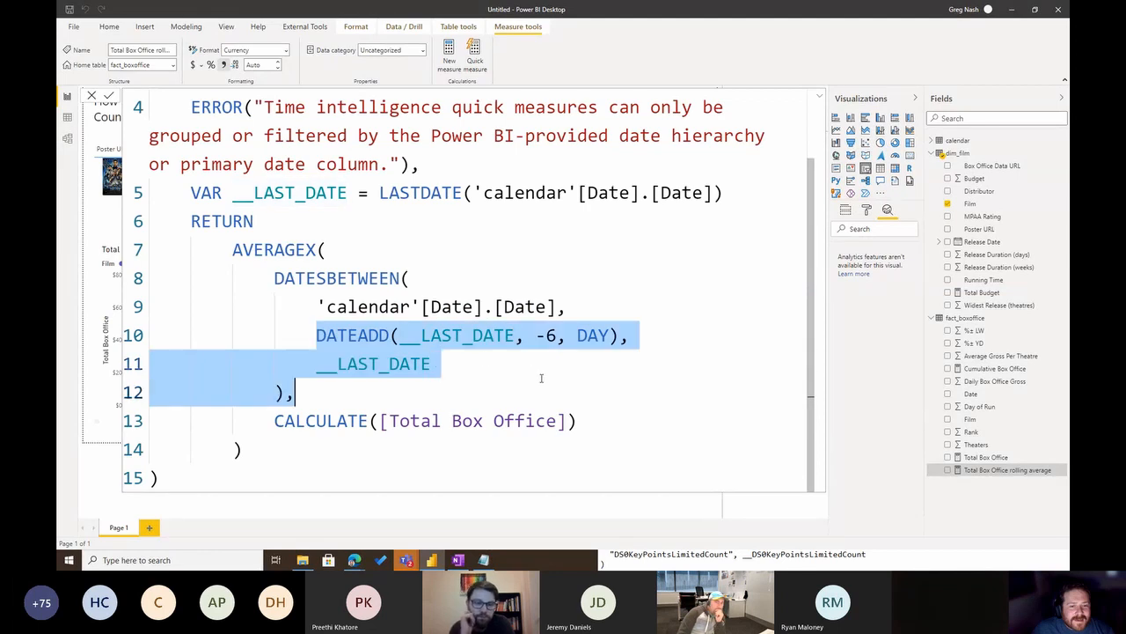
click(357, 306)
drag(326, 306, 614, 307)
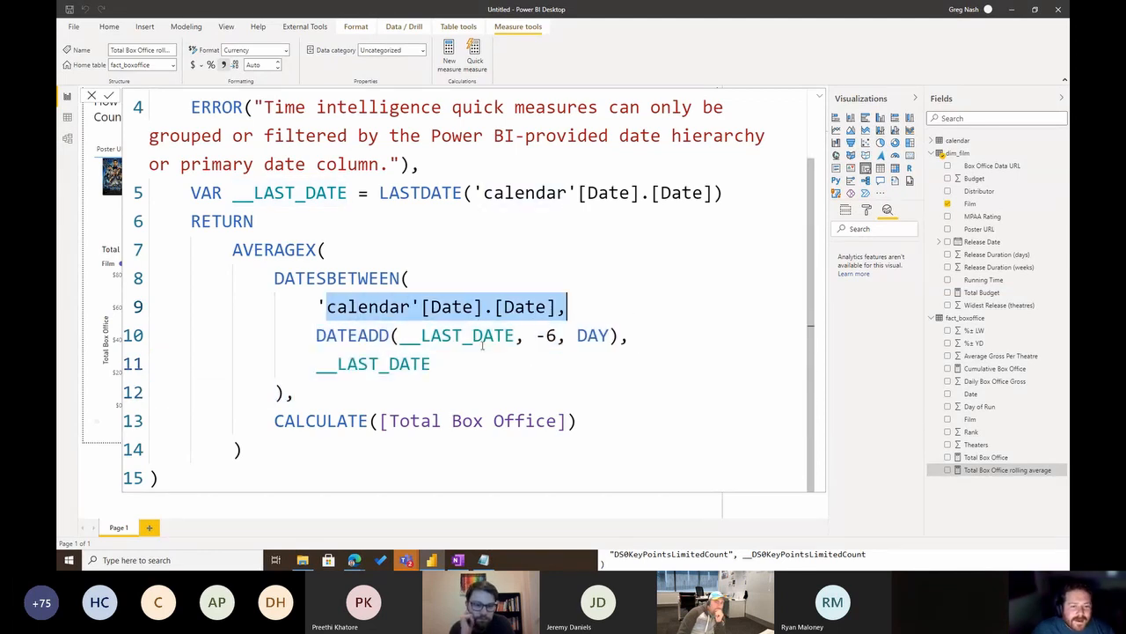
drag(314, 336, 542, 380)
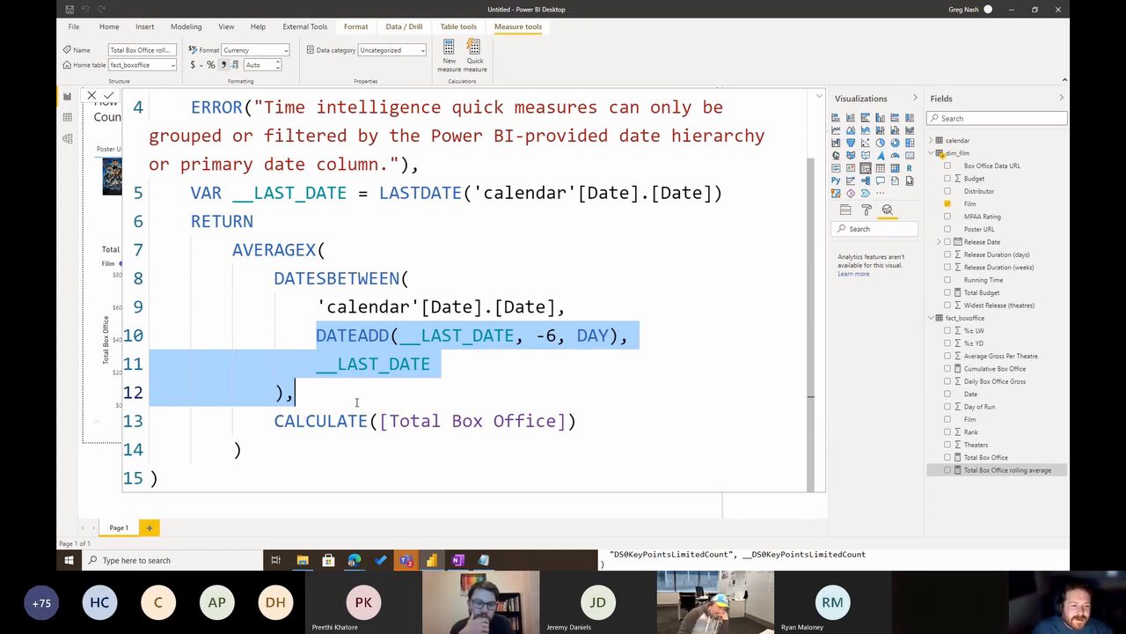
click(356, 402)
drag(591, 425, 291, 322)
click(554, 402)
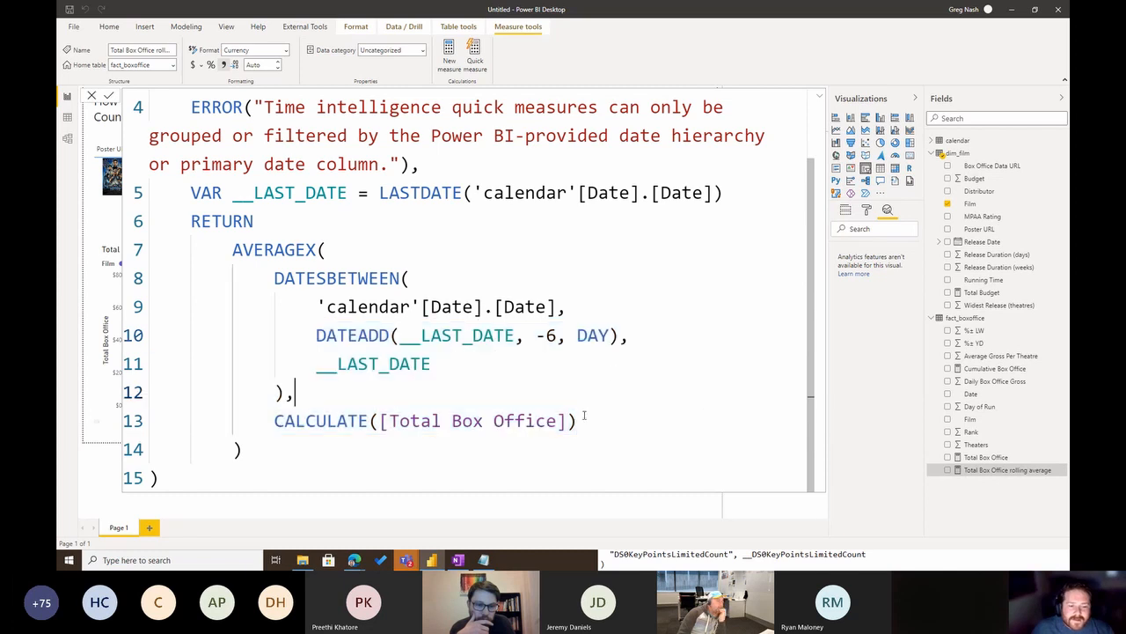
- Examine the CALCULATE([Total Box Office]) expression that AVERAGEX evaluates, through to the formula's closing brackets
click(390, 447)
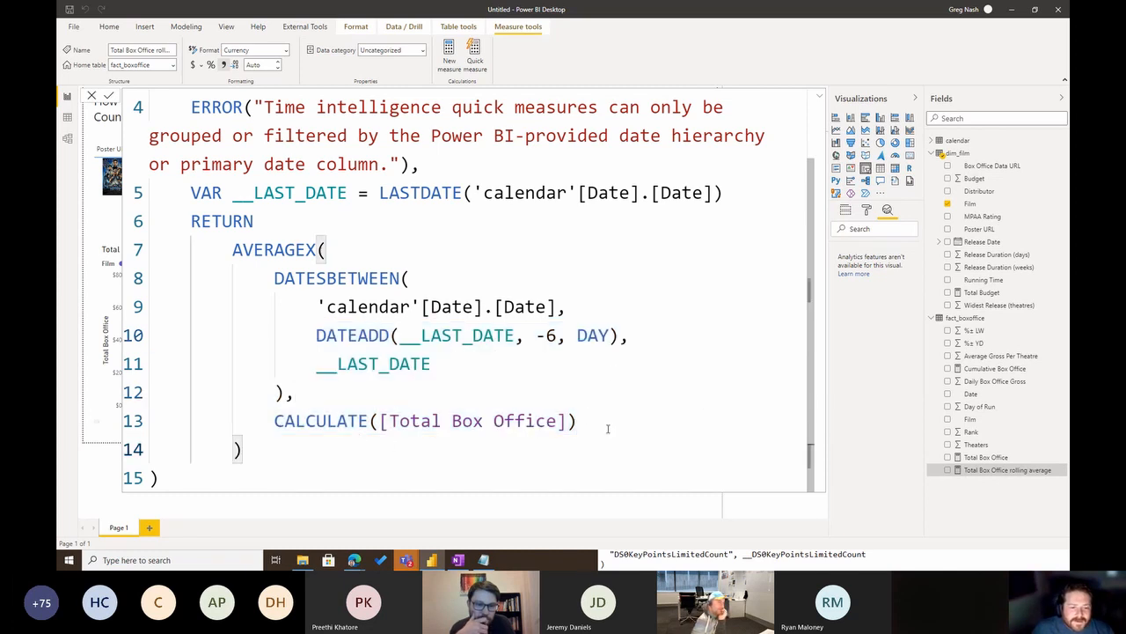
drag(607, 428, 275, 421)
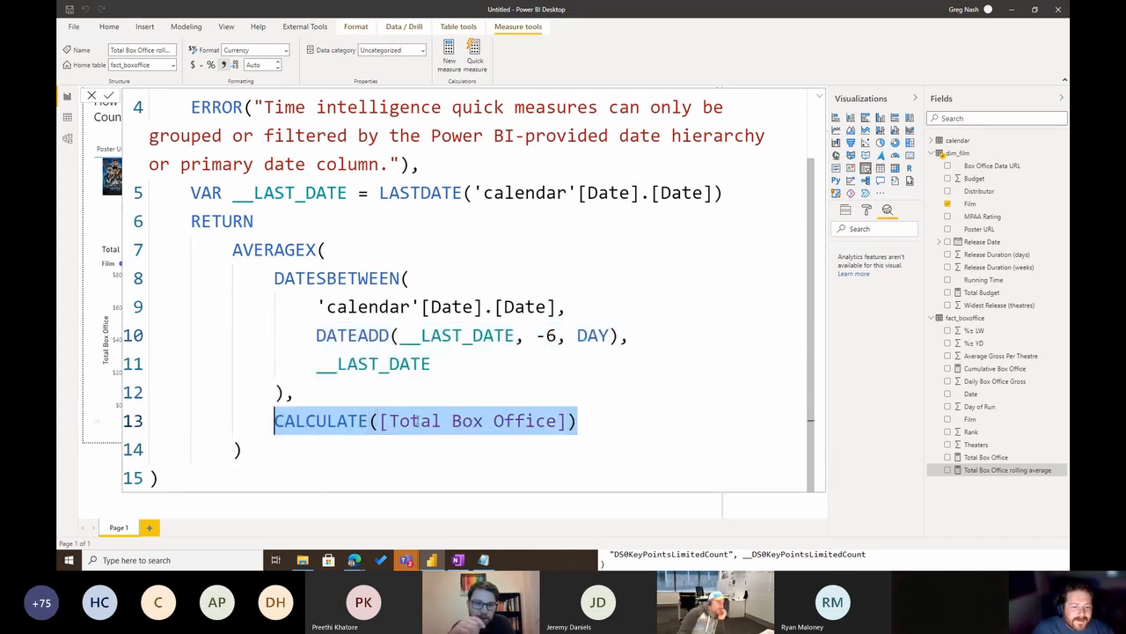
click(577, 421)
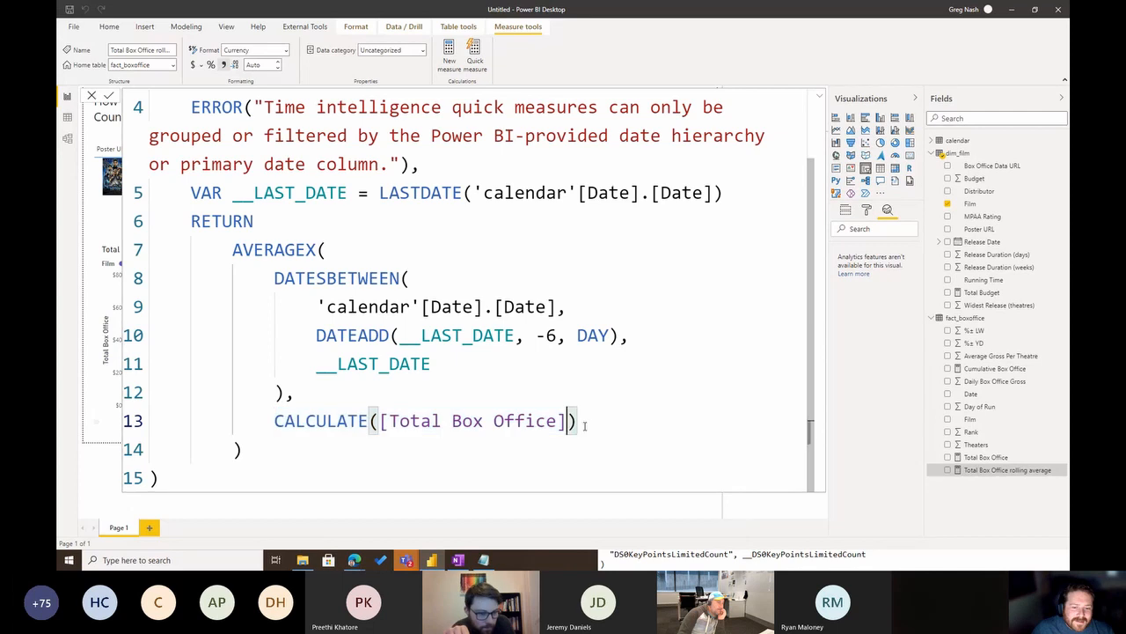
double_click(378, 421)
drag(379, 421, 557, 421)
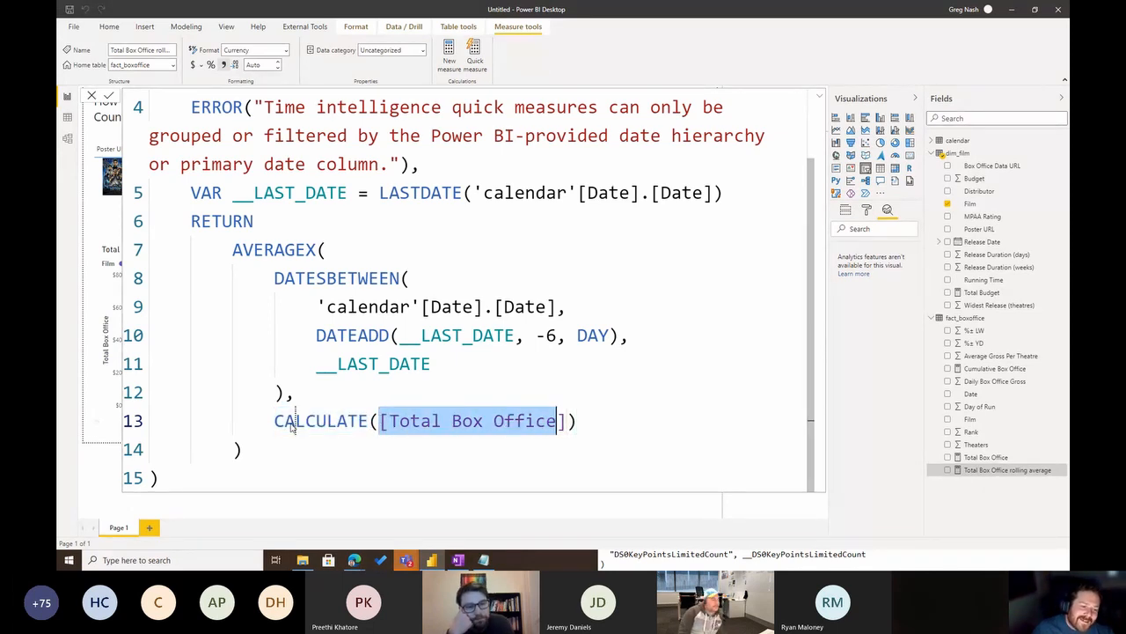
click(605, 421)
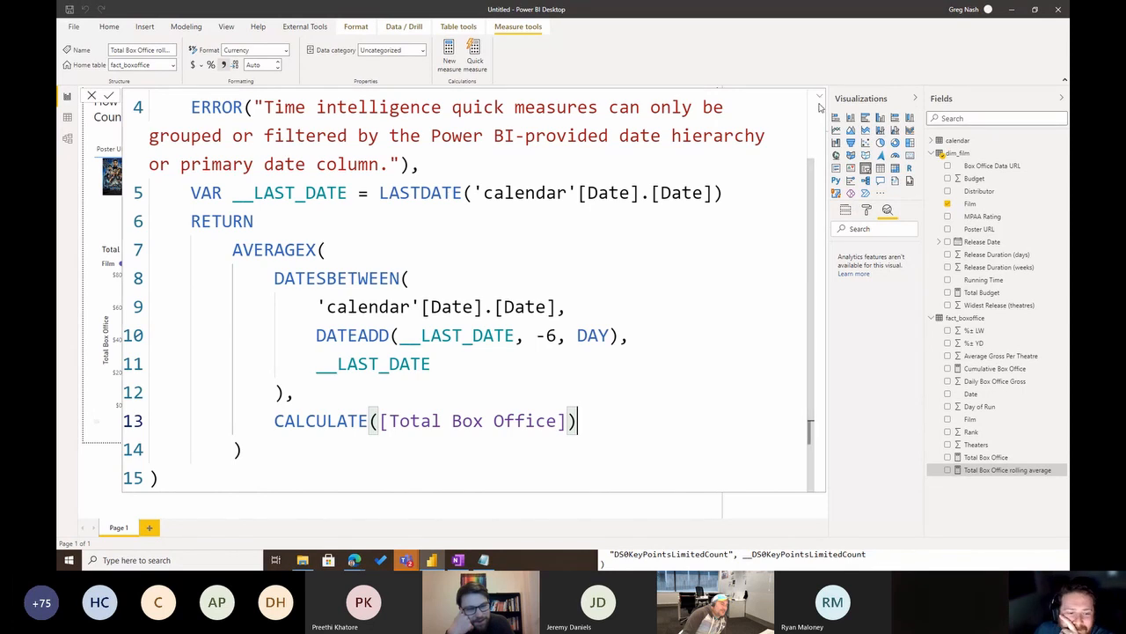
click(367, 449)
click(290, 477)
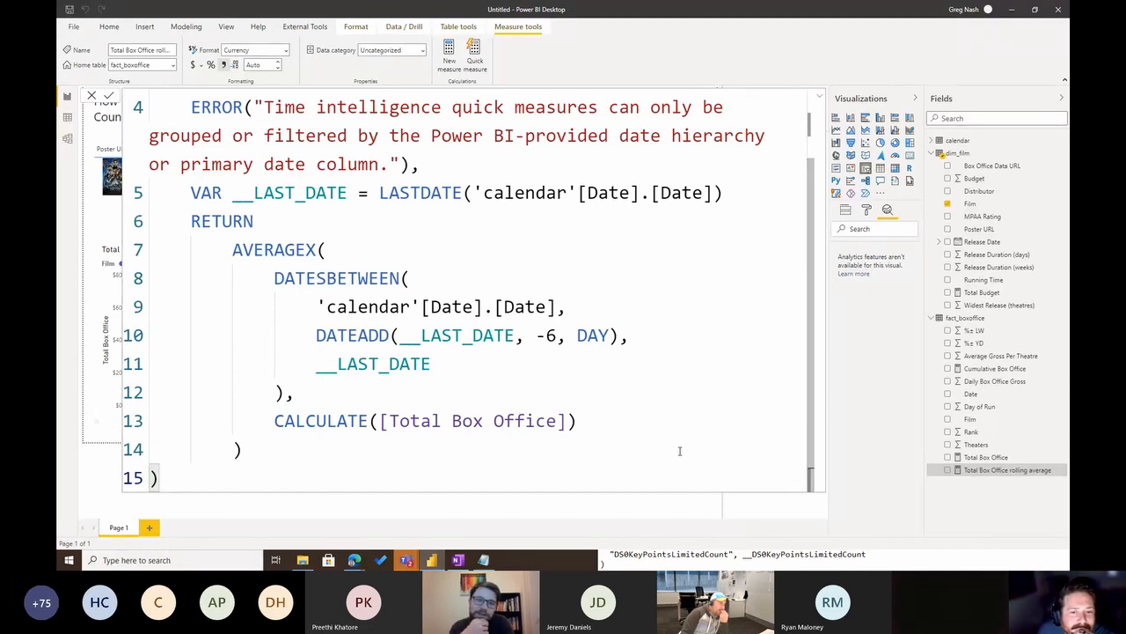
- Try removing the .[Date] suffix from the calendar date column in the rolling average formula's LASTDATE and DATESBETWEEN functions
drag(712, 193, 645, 197)
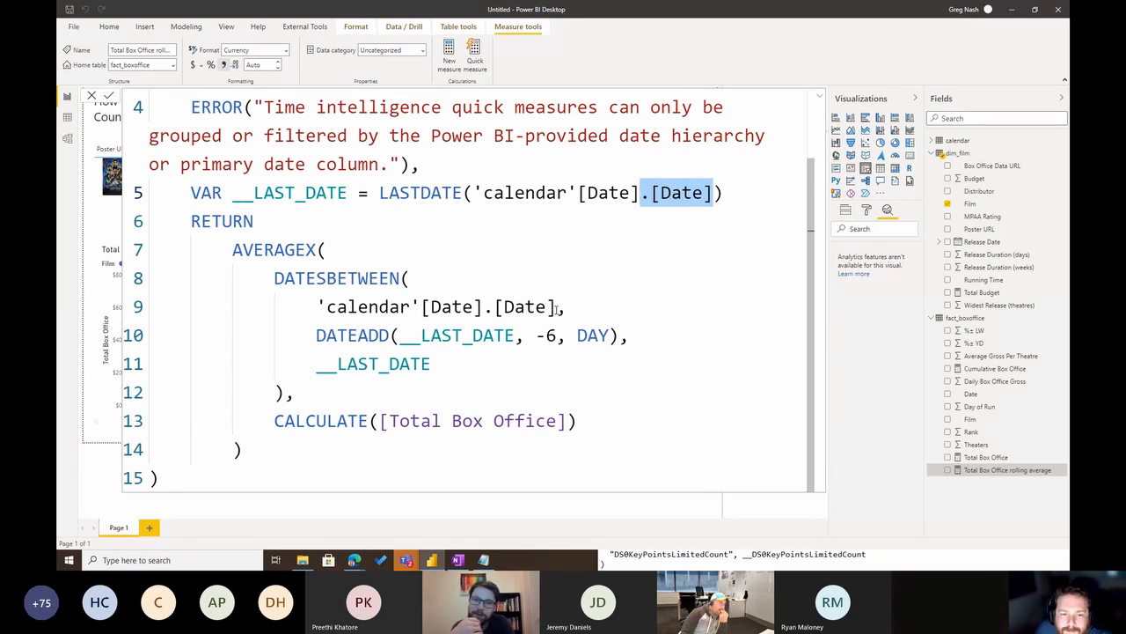
key(BackSpace)
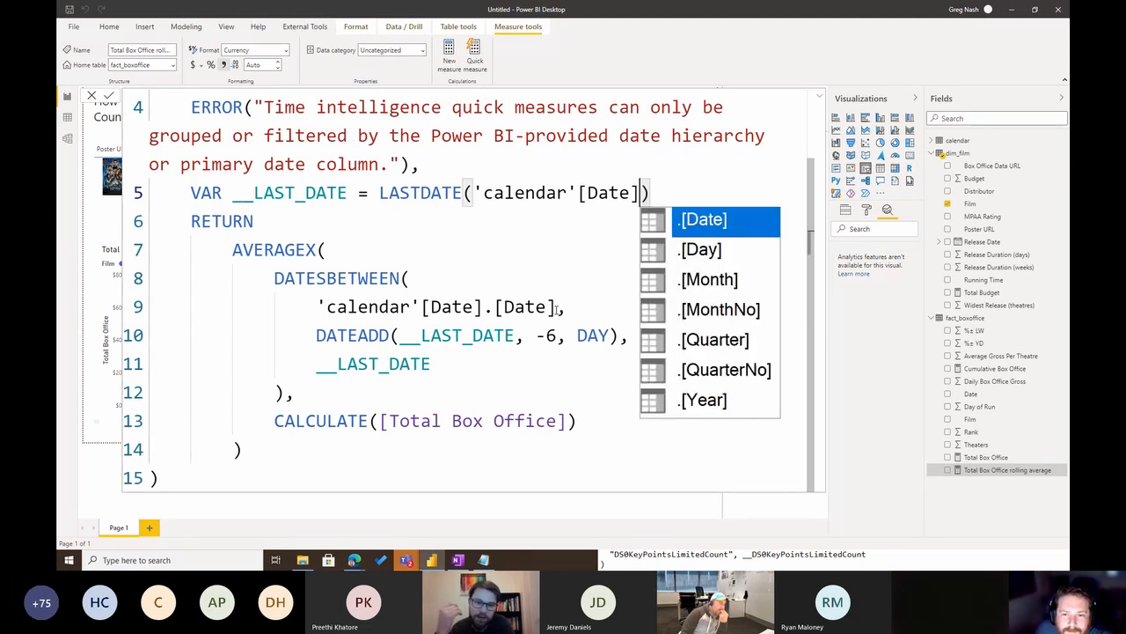
drag(557, 306, 515, 306)
key(BackSpace)
key(BackSpace)
key(BackSpace)
key(BackSpace)
click(723, 376)
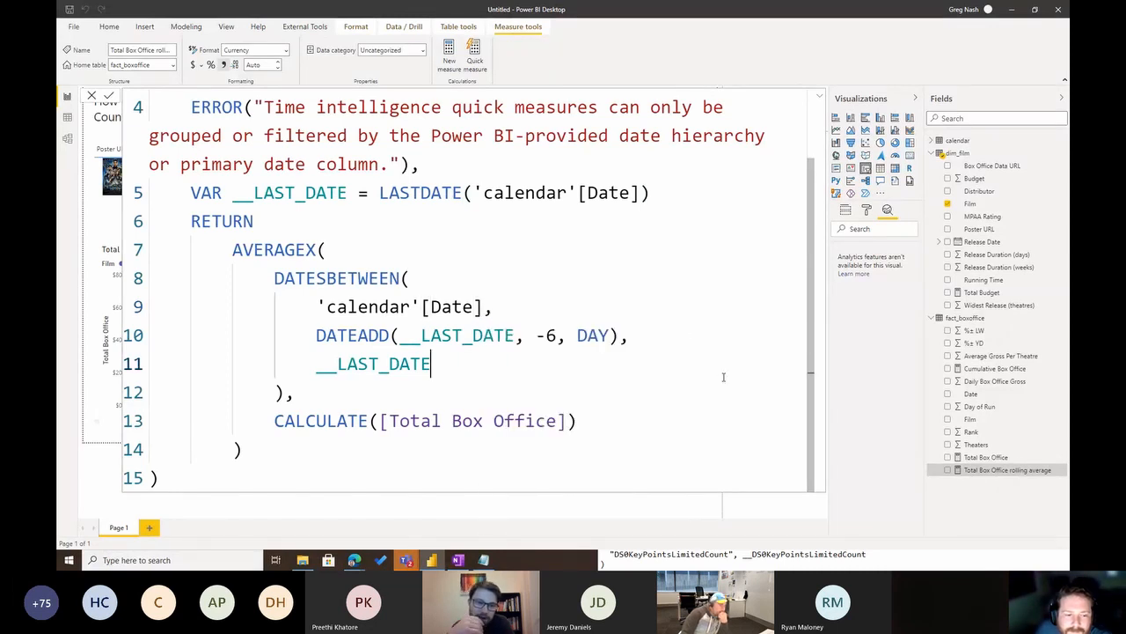
click(651, 475)
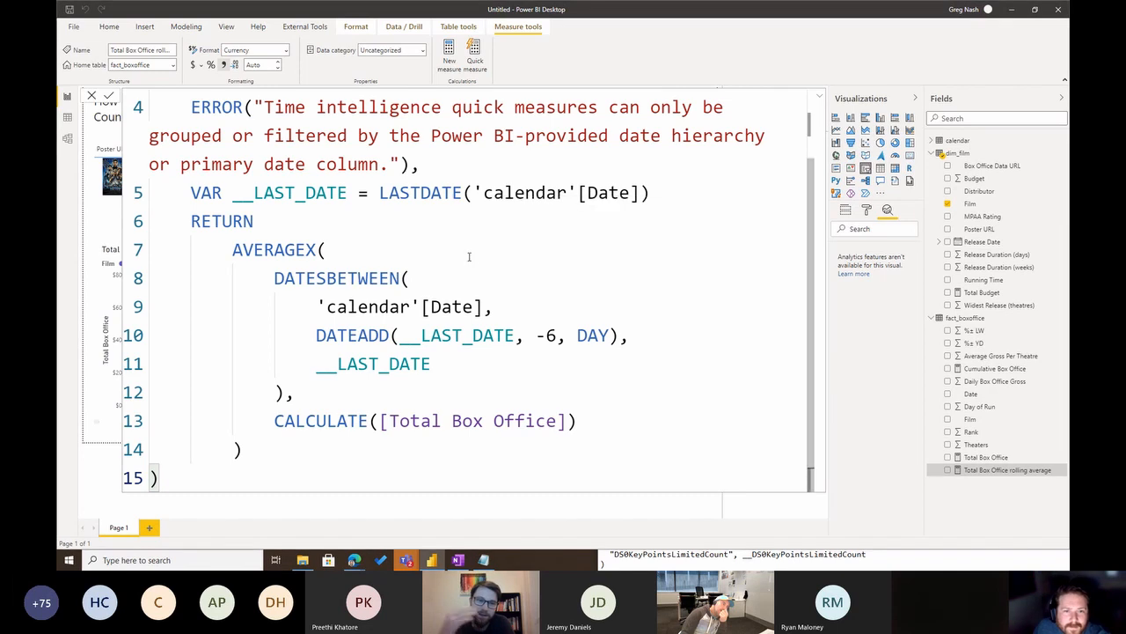
scroll(516, 284, up, 2)
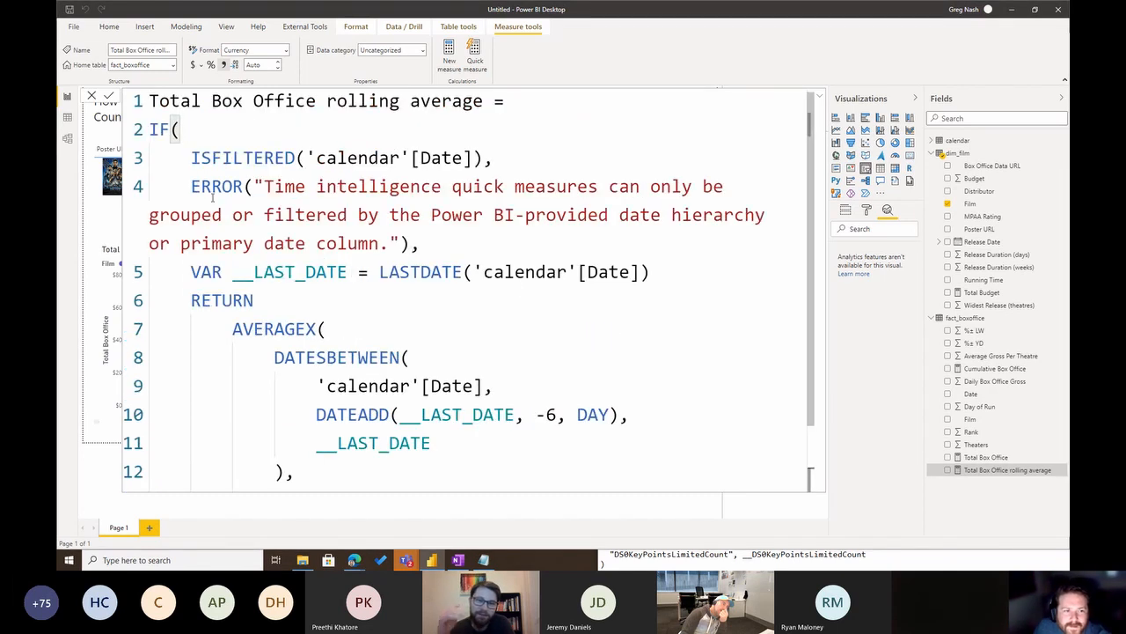
scroll(528, 387, down, 1)
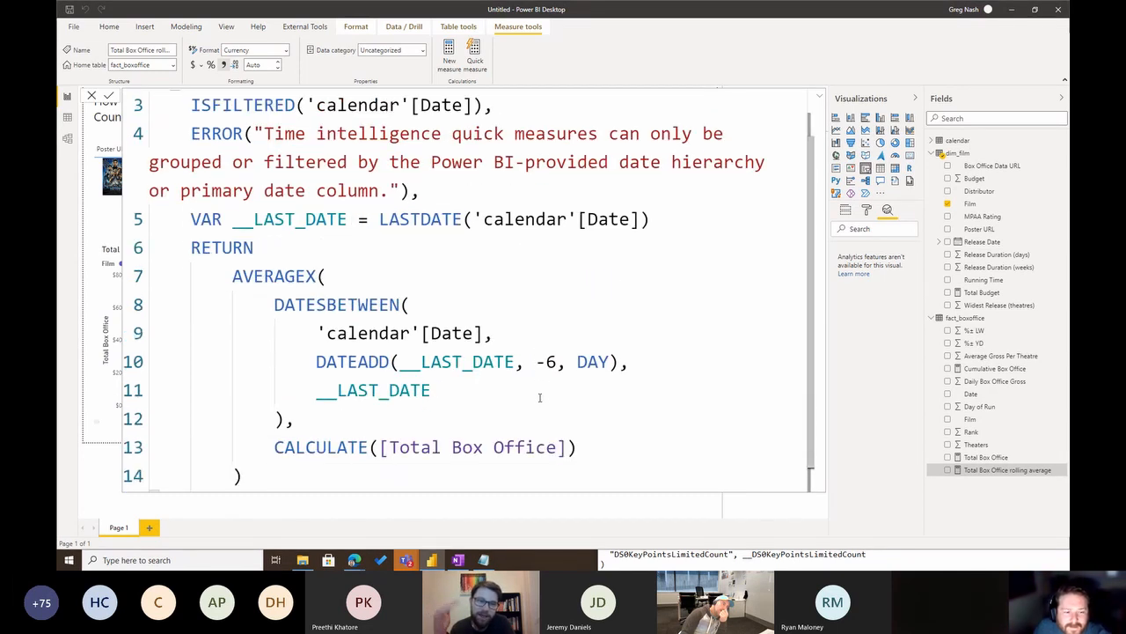
scroll(539, 397, down, 1)
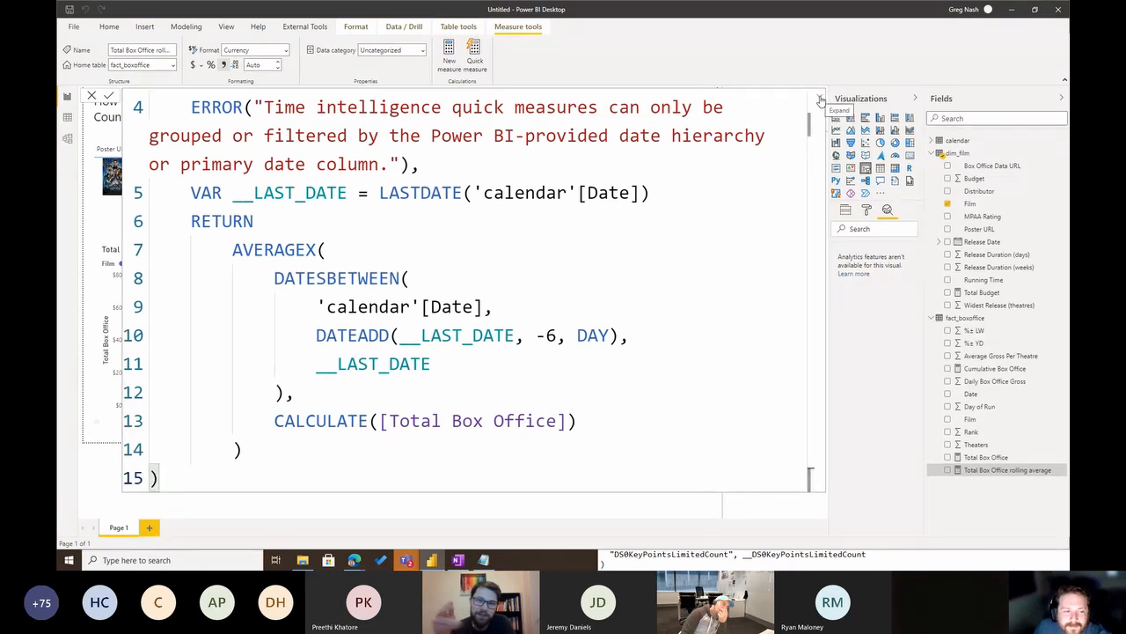
click(819, 98)
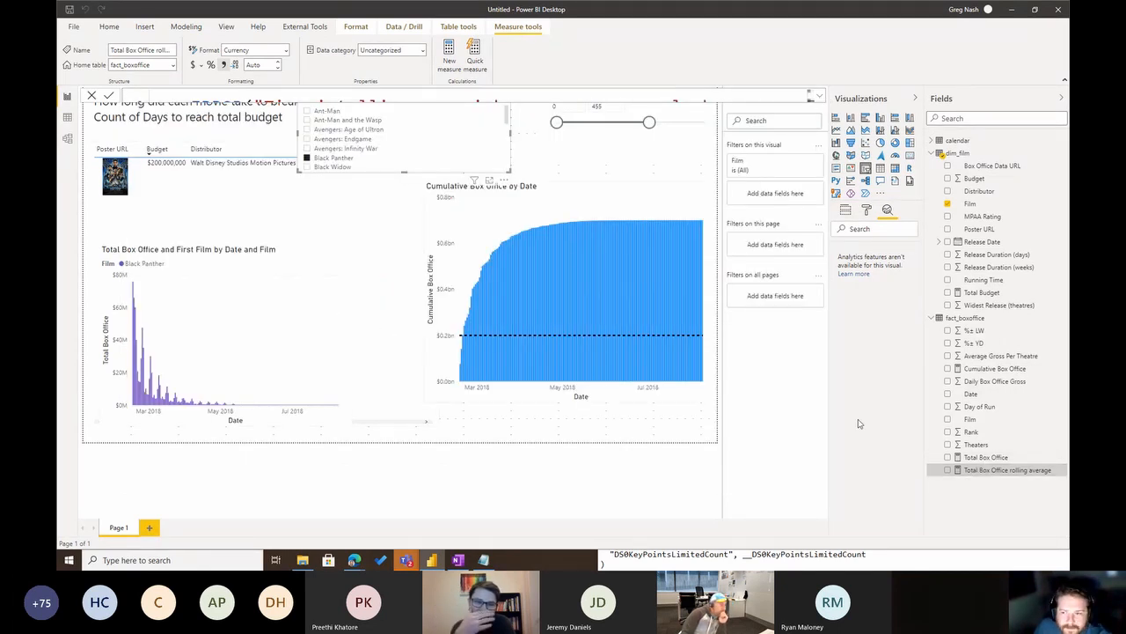
- Move the Total Box Office chart up beneath the film table and widen it toward the Cumulative Box Office chart
click(255, 250)
drag(242, 227, 258, 203)
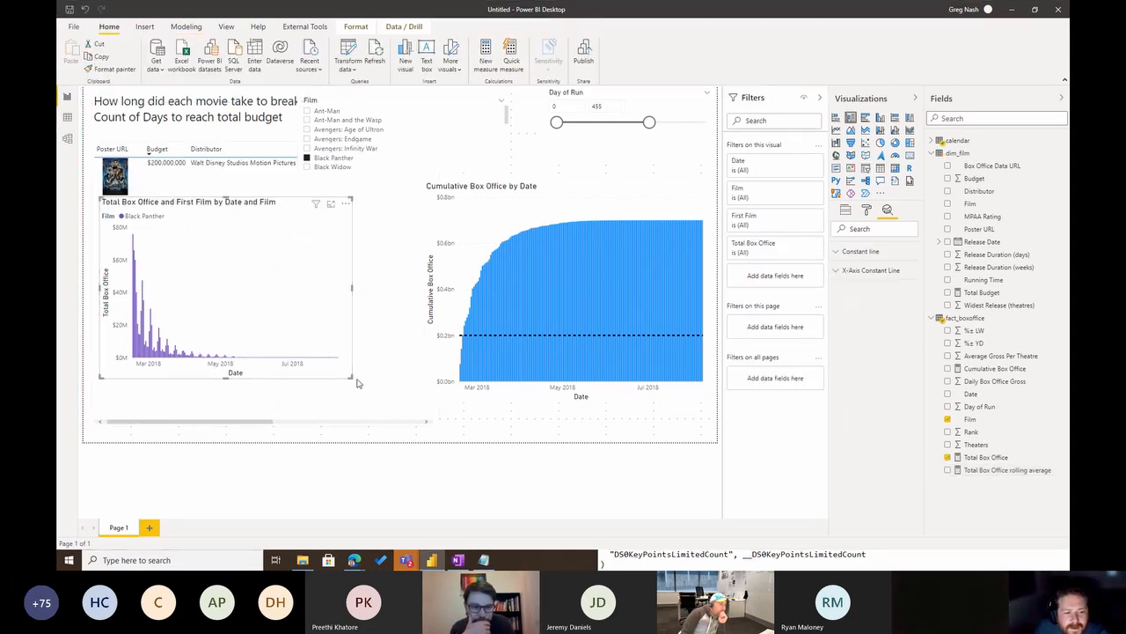
drag(353, 379, 460, 382)
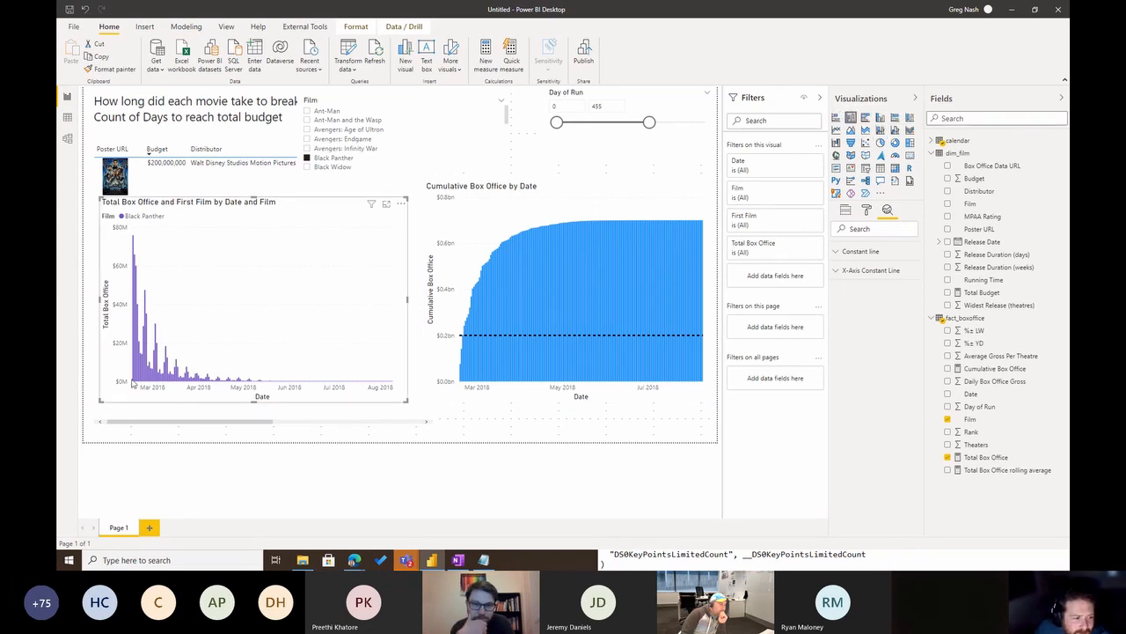
- Convert the Total Box Office chart to a line and clustered column chart with Total Box Office rolling average as line values
click(896, 131)
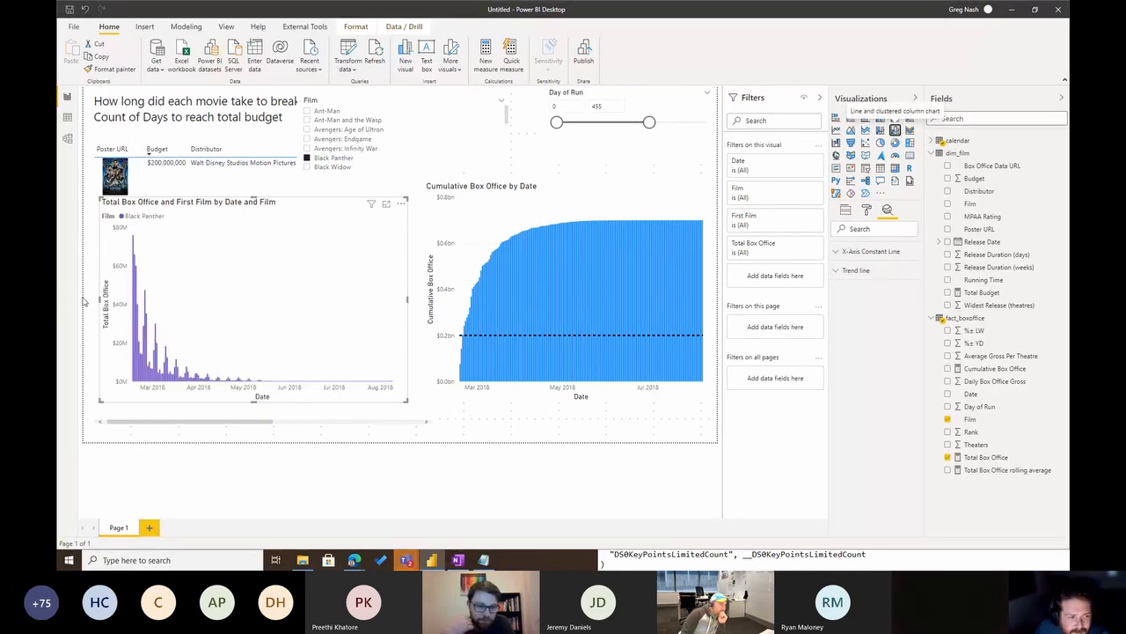
click(849, 211)
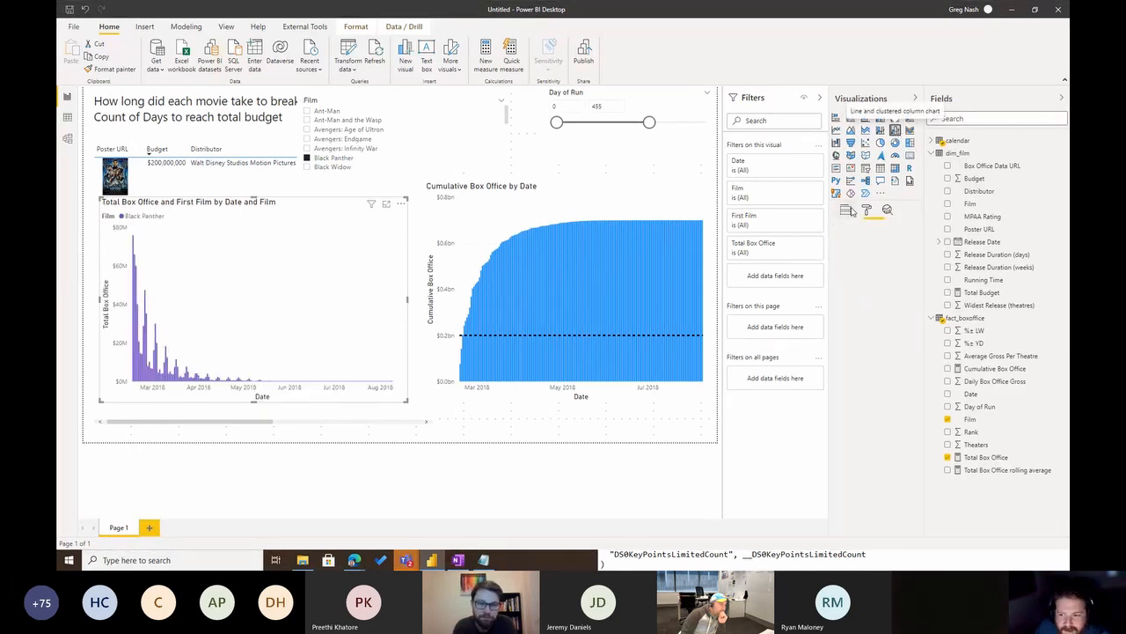
drag(1006, 470, 899, 346)
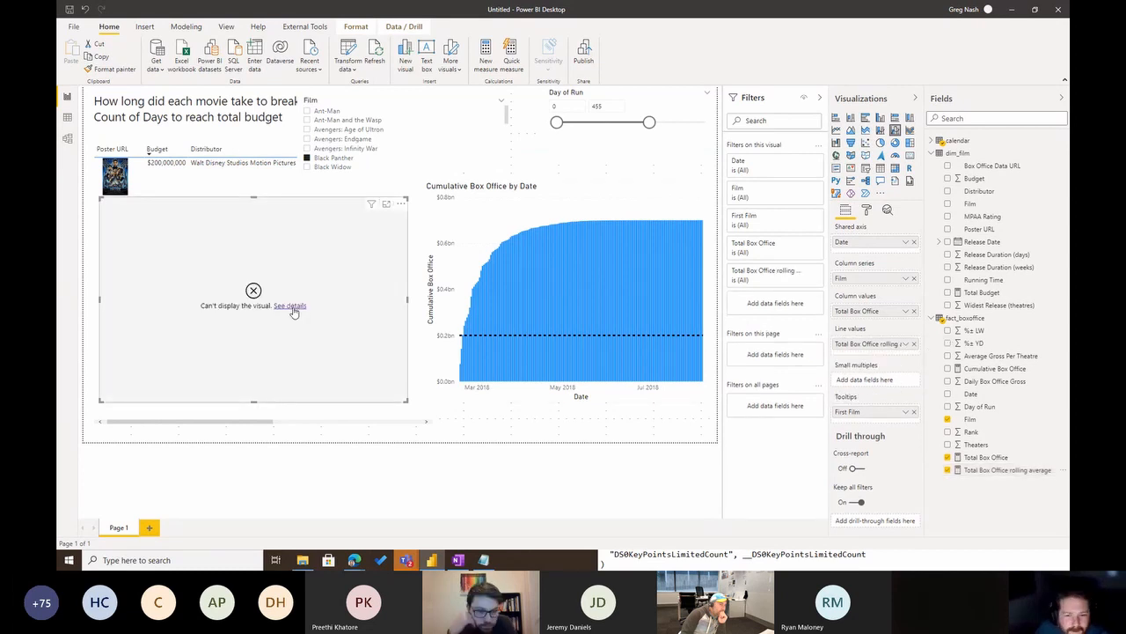
- Read the chart's error details and add .[Date] back to the calendar date column in the measure's LASTDATE and DATESBETWEEN functions
click(290, 306)
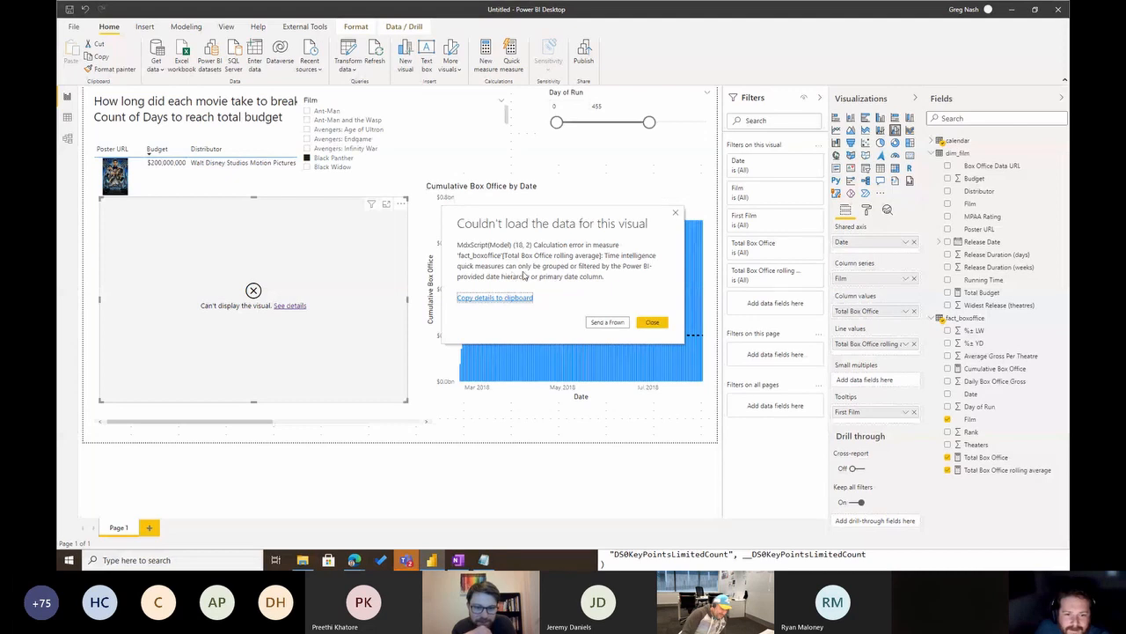
click(657, 325)
click(1012, 472)
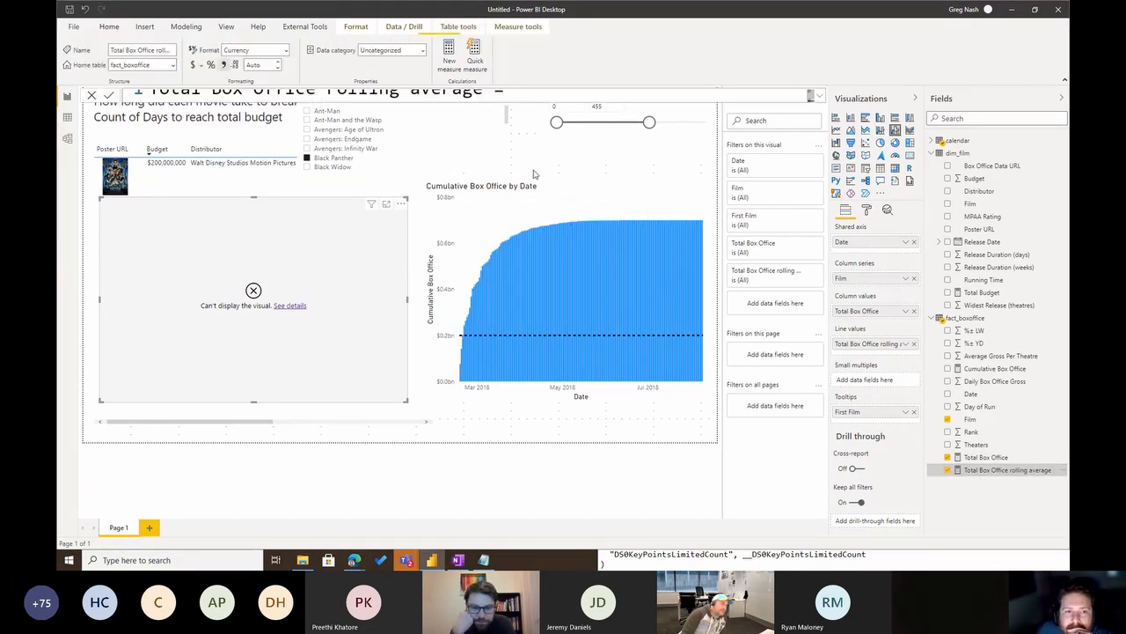
click(819, 95)
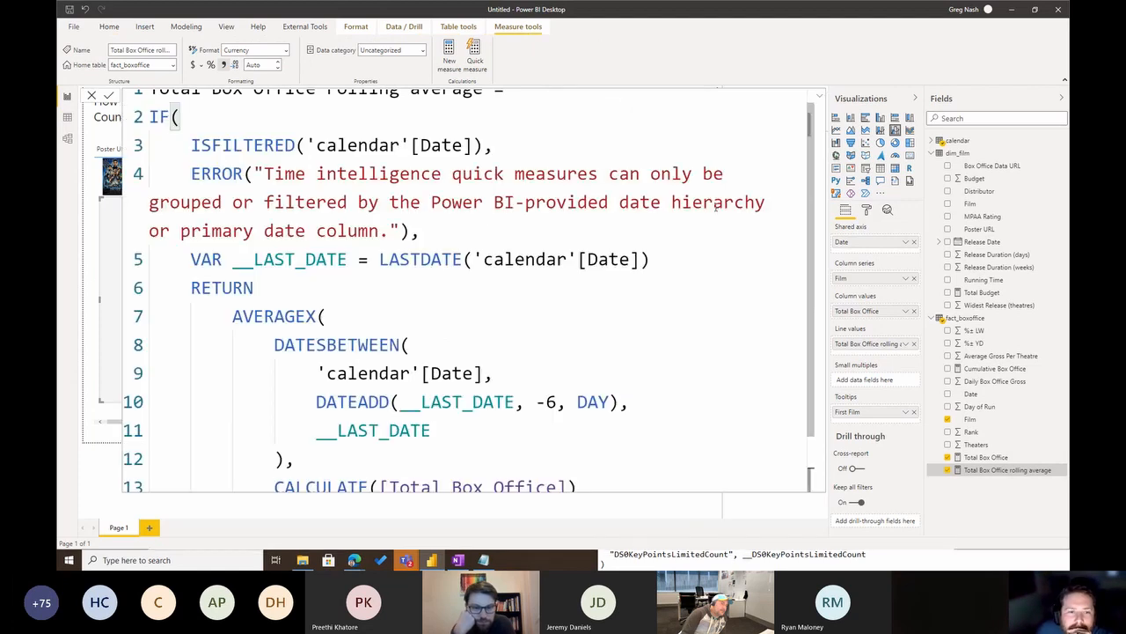
click(639, 264)
text(.)
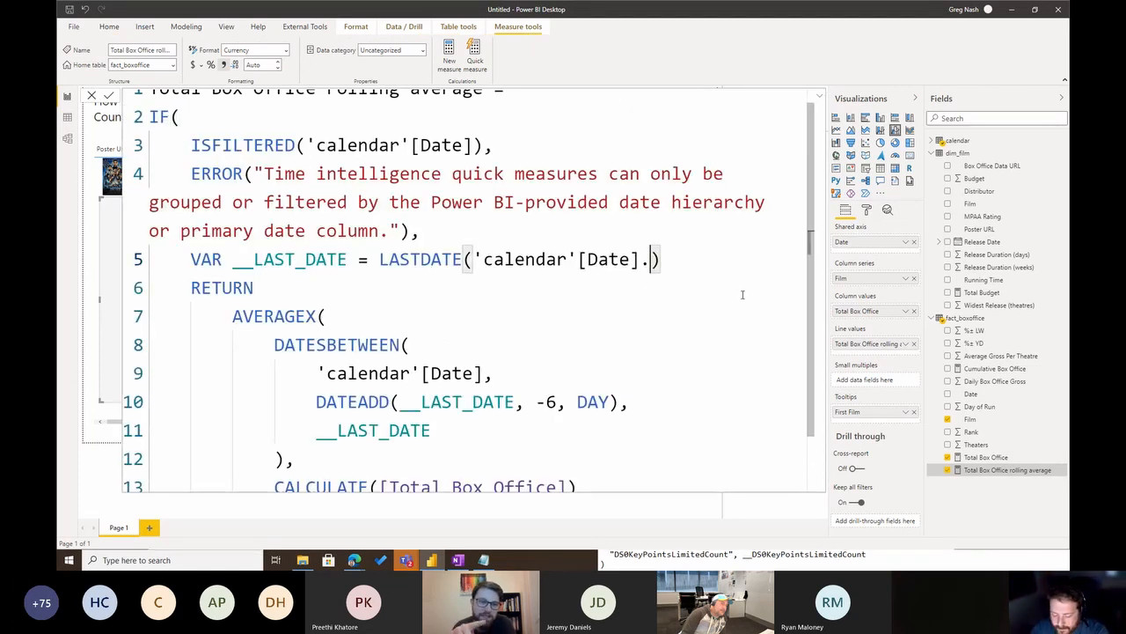
key(Tab)
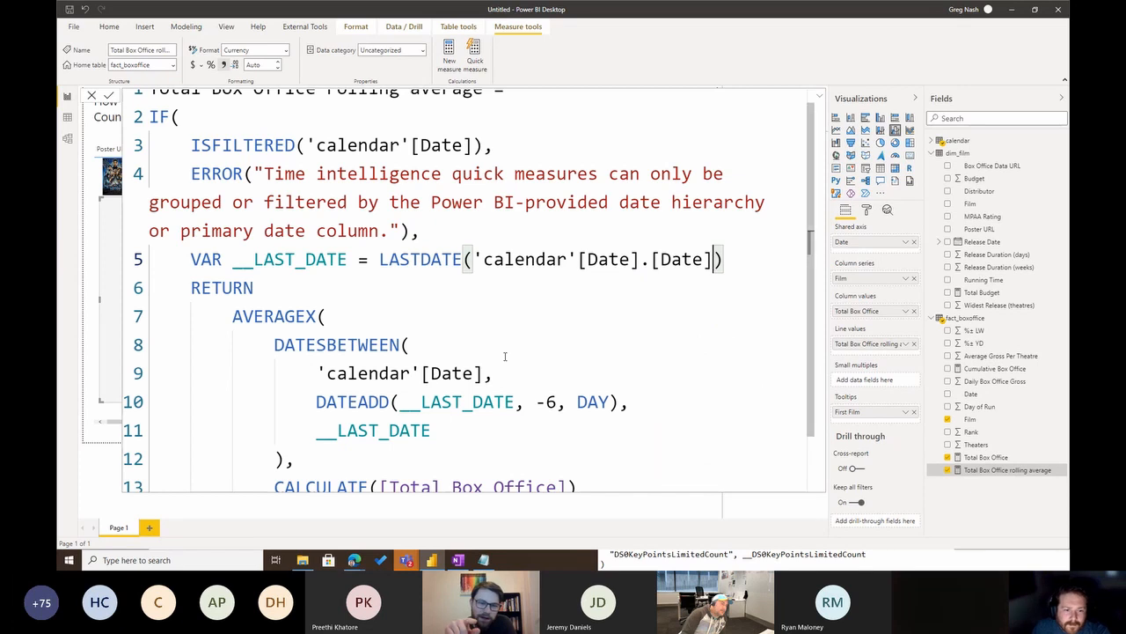
click(490, 375)
text(.)
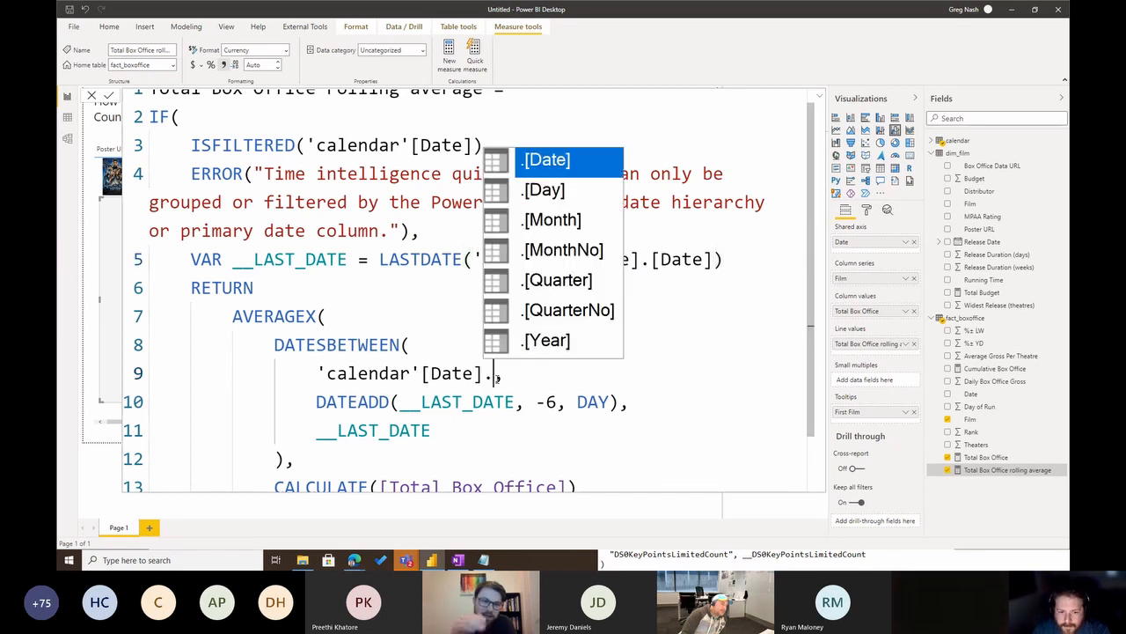
key(Tab)
key(Up)
scroll(669, 395, down, 2)
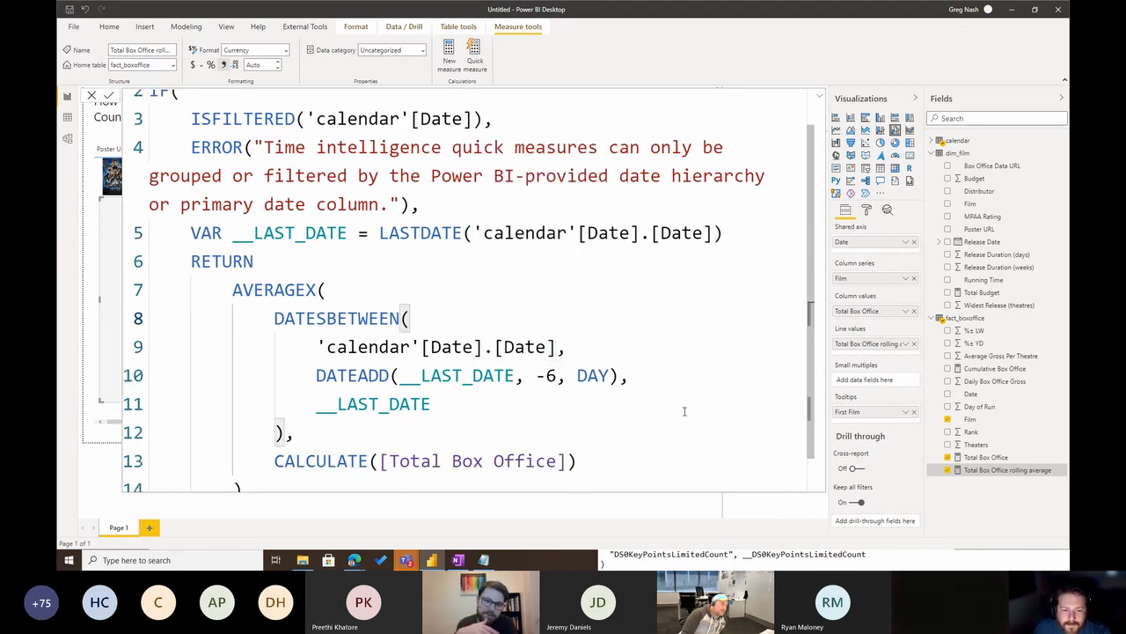
- Remove the IF, ISFILTERED and ERROR wrapper with its closing bracket from the rolling average formula and commit the measure
scroll(321, 350, up, 3)
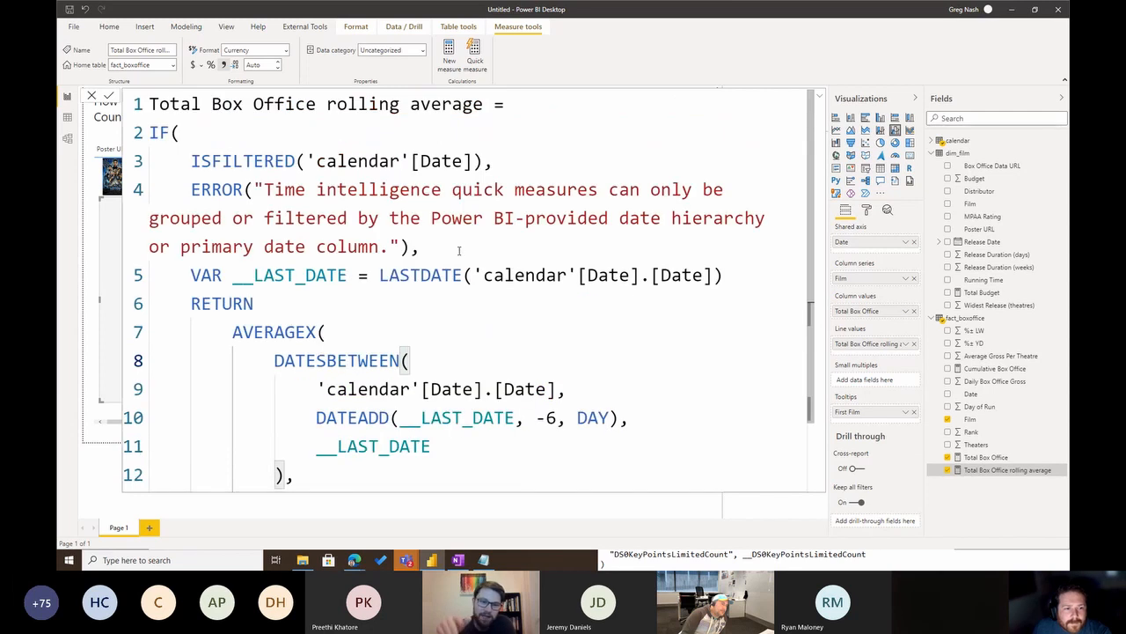
drag(421, 248, 150, 132)
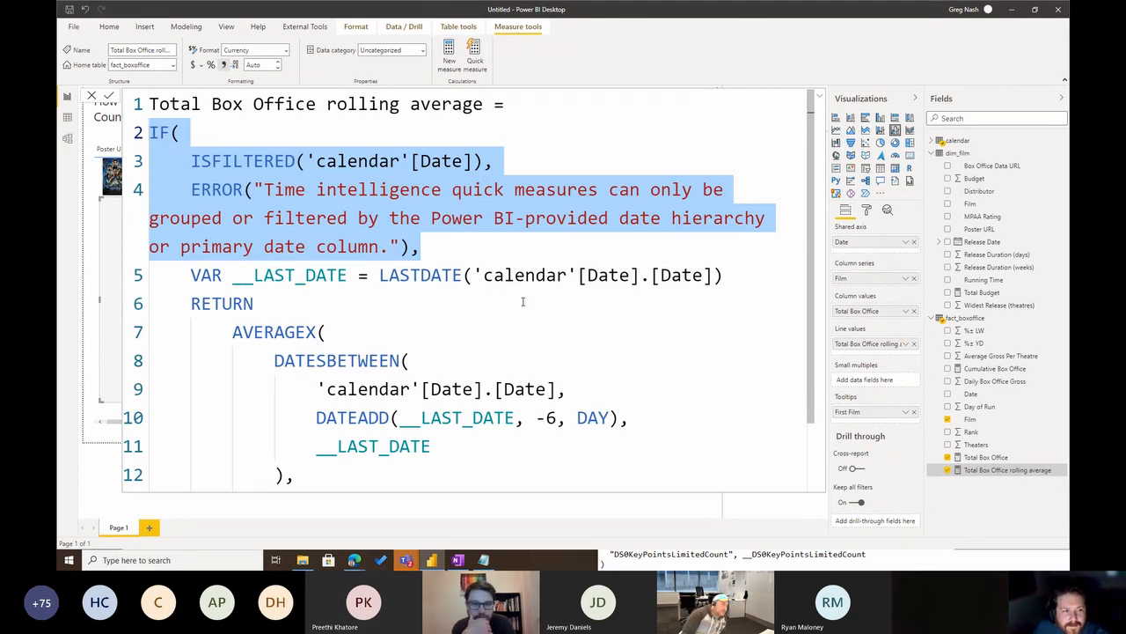
key(Delete)
key(Delete)
key(Delete)
key(Delete)
key(Delete)
key(Delete)
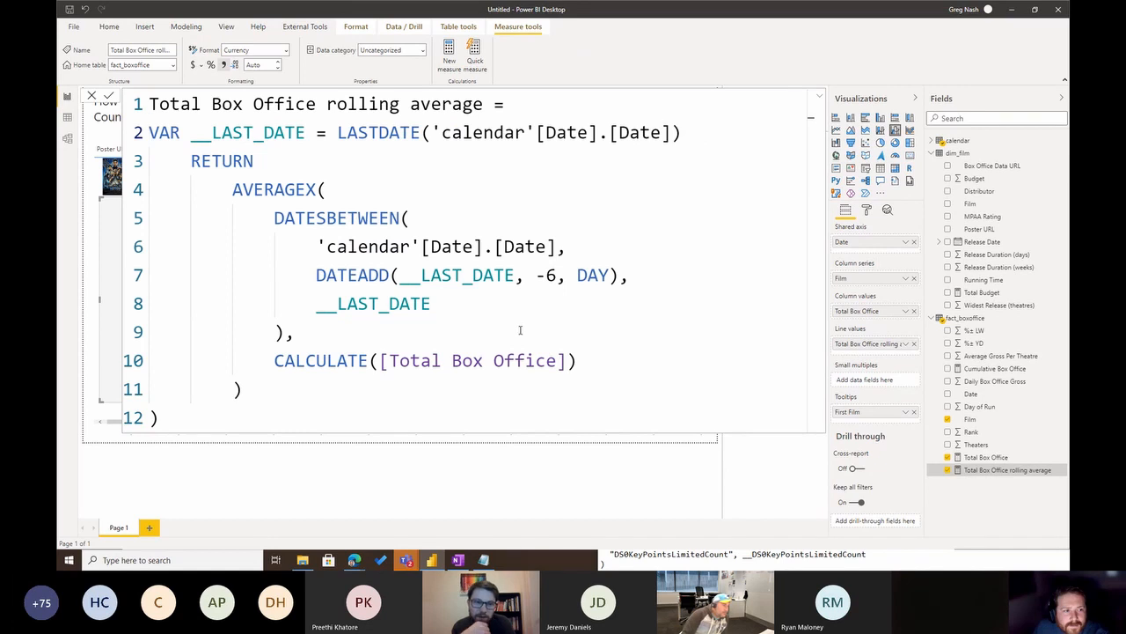
click(233, 425)
key(BackSpace)
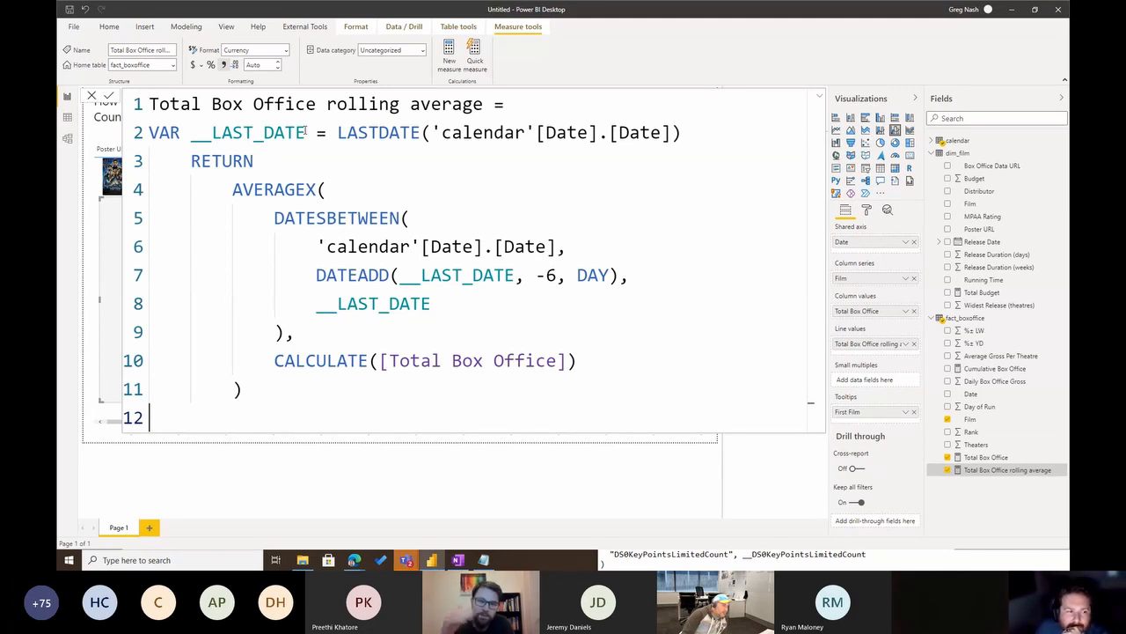
key(Return)
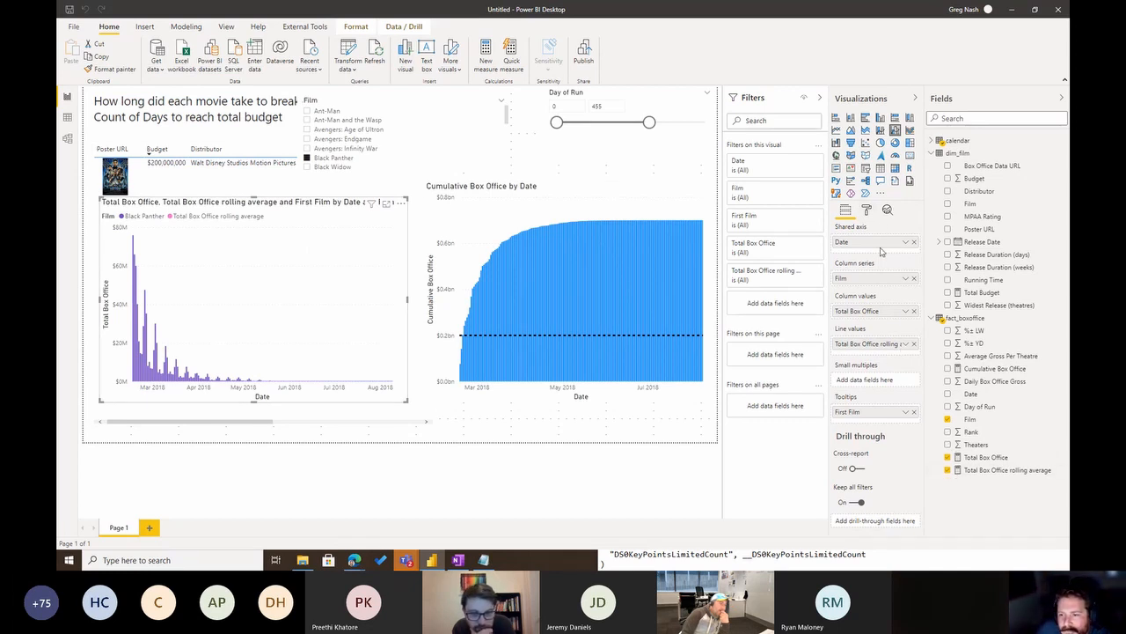
- Filter the report page to the film Avengers: Age of Ultron with the Film slicer
click(332, 121)
click(333, 132)
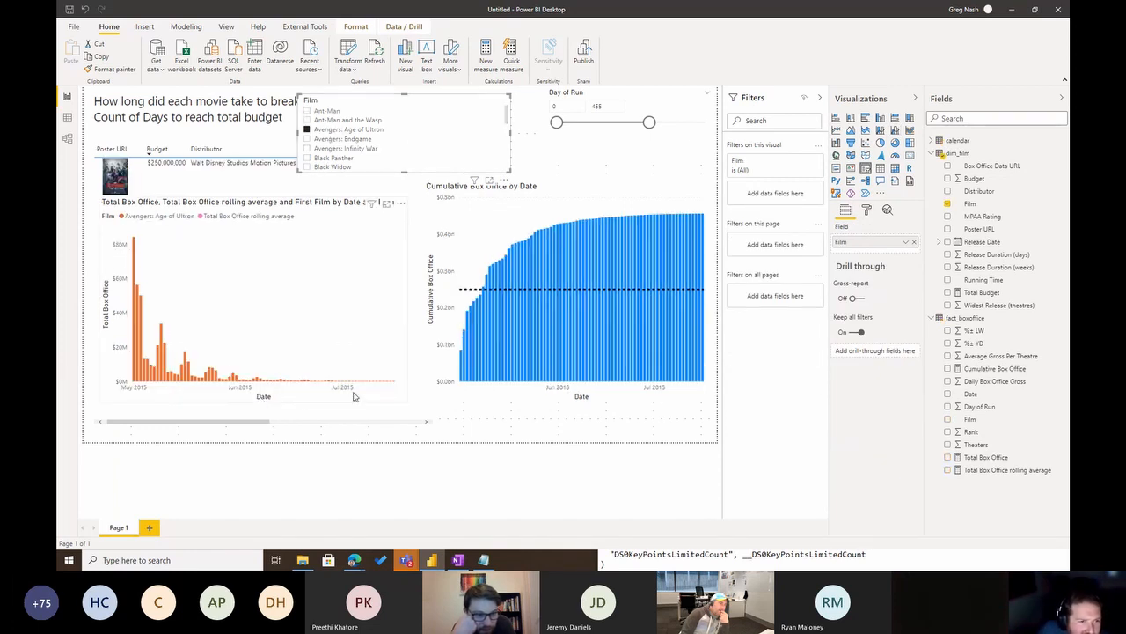
click(866, 210)
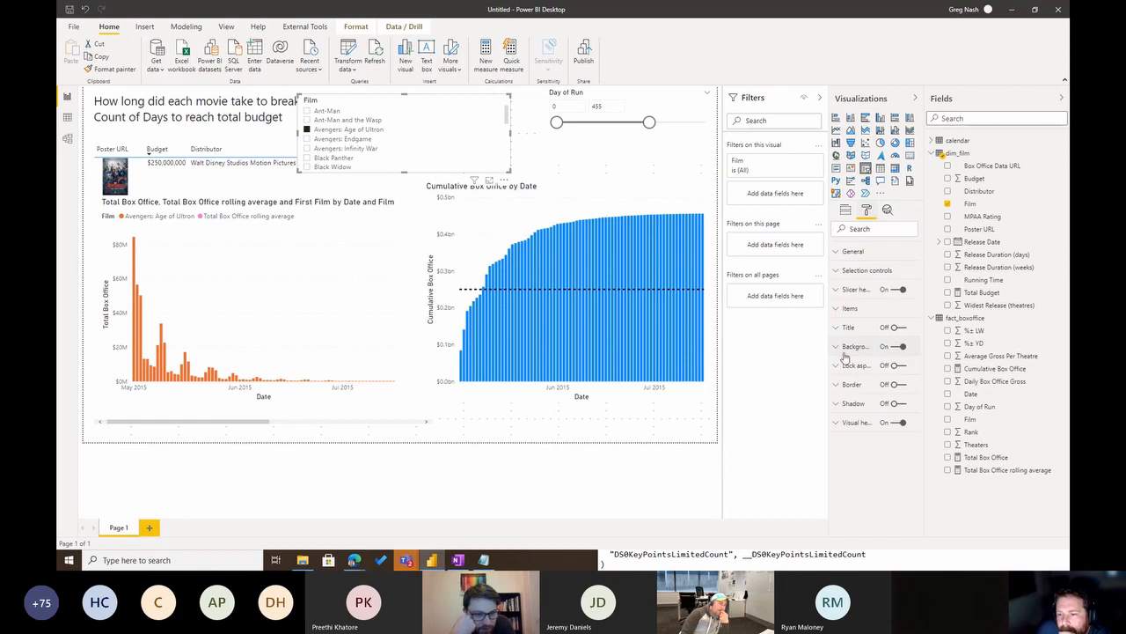
click(844, 254)
- Recheck the rolling average measure's formula and examine the Total Box Office chart for its rolling average line
click(993, 471)
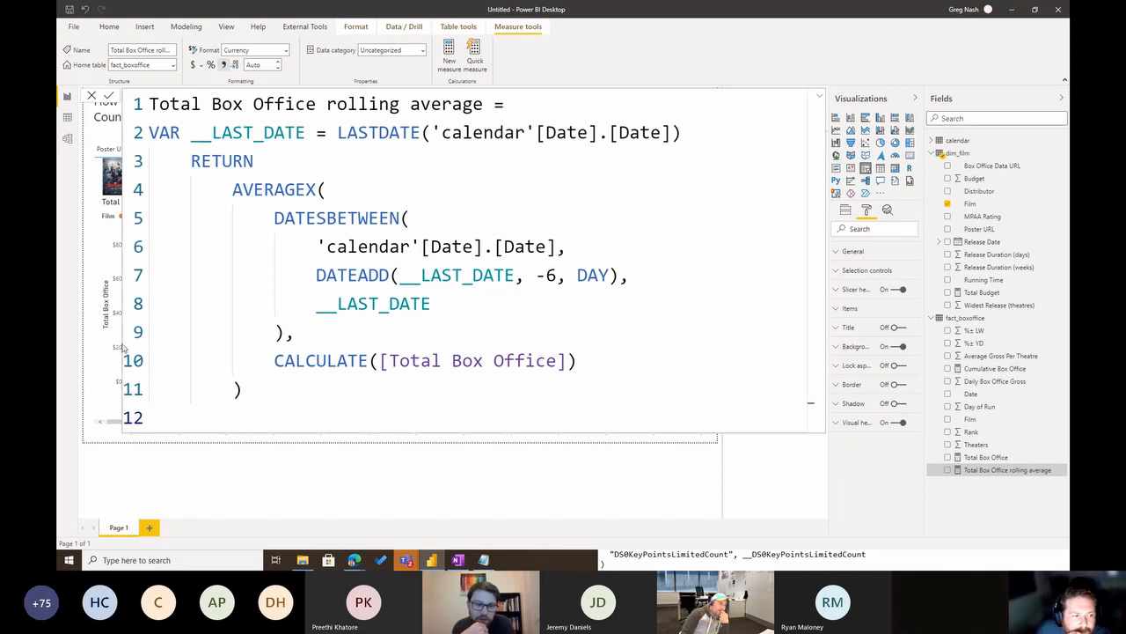
click(819, 100)
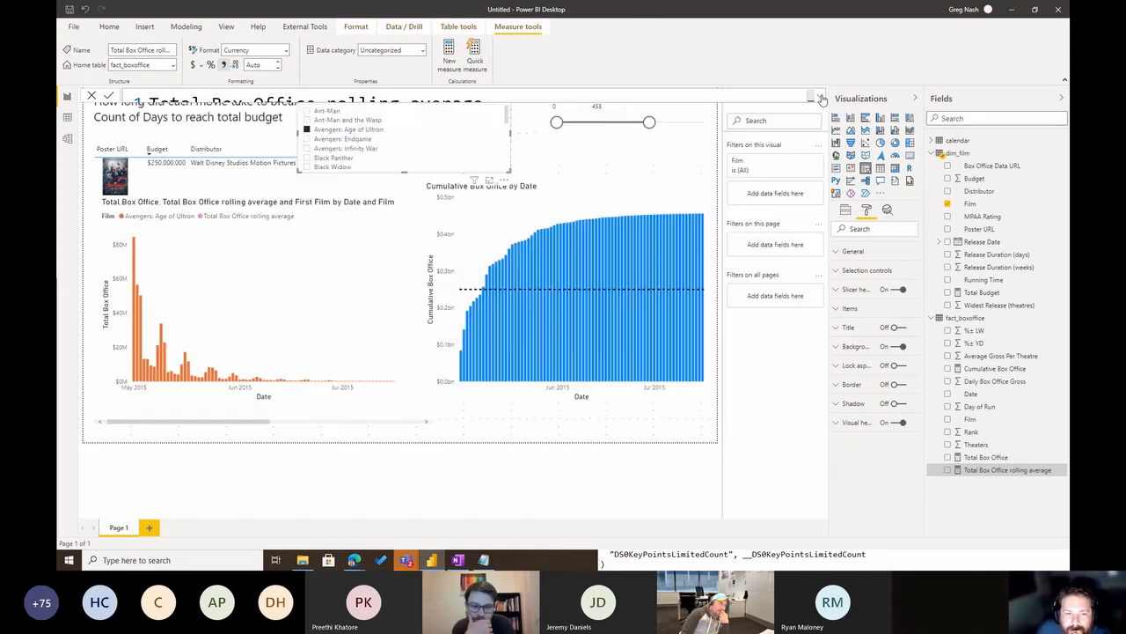
click(393, 335)
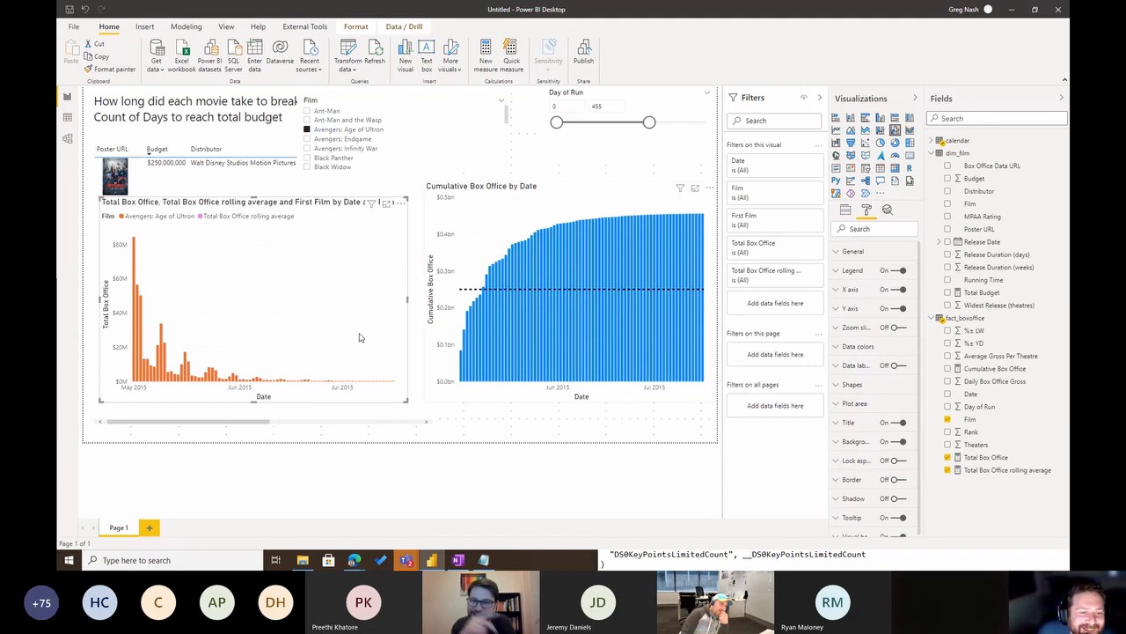
click(201, 419)
click(429, 421)
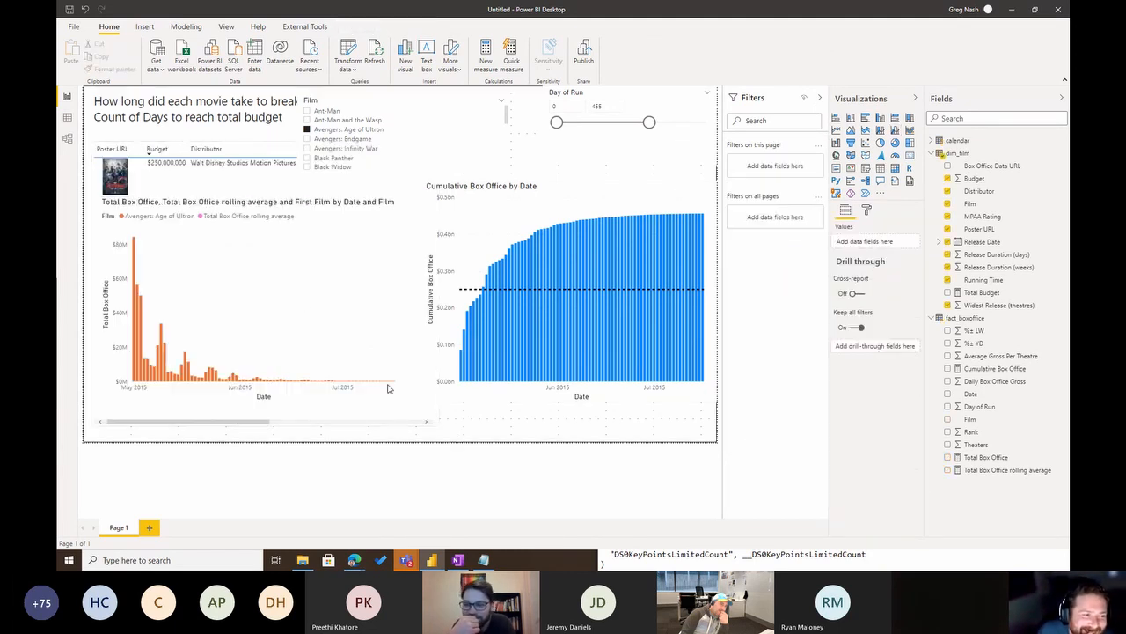
click(992, 469)
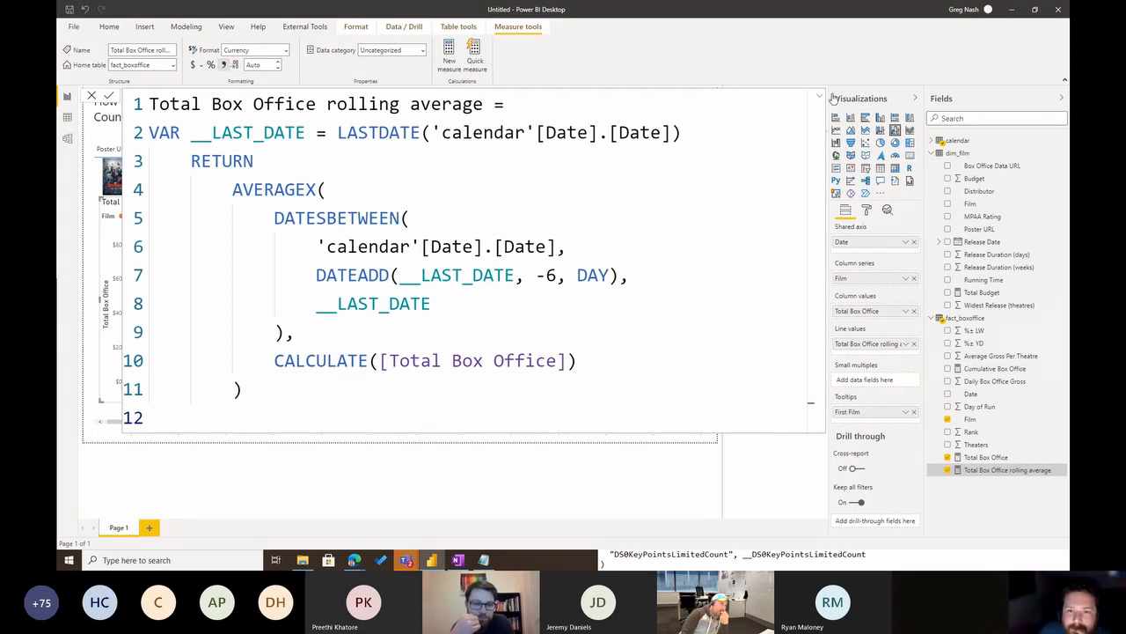
- Add a new report page with a table of the calendar table's Date hierarchy, enlarged to the full page height
click(149, 527)
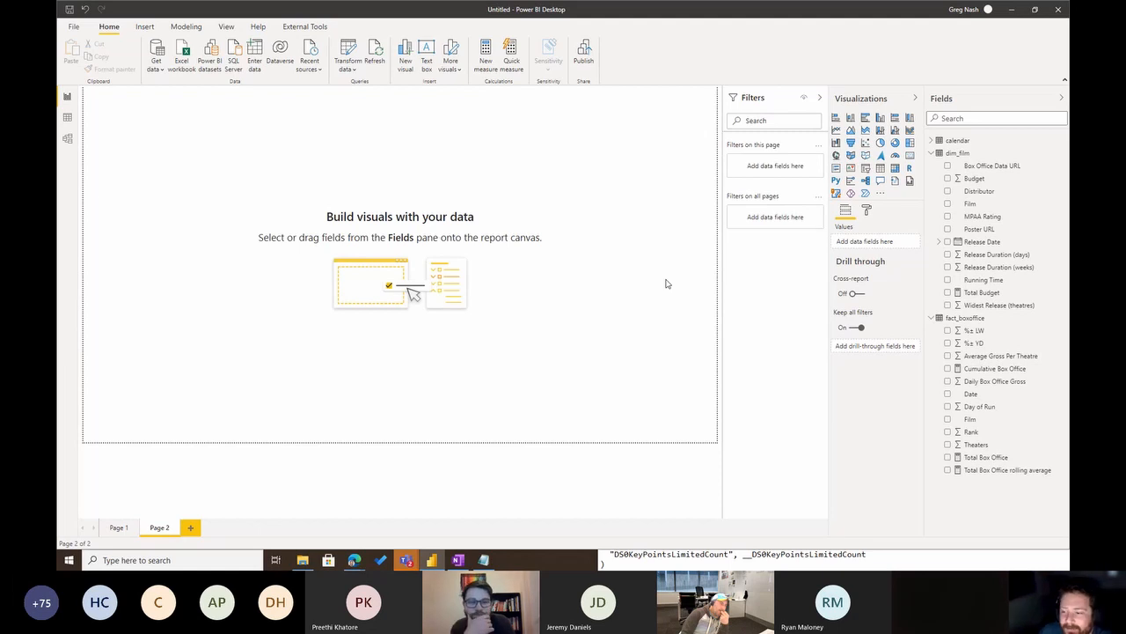
click(880, 167)
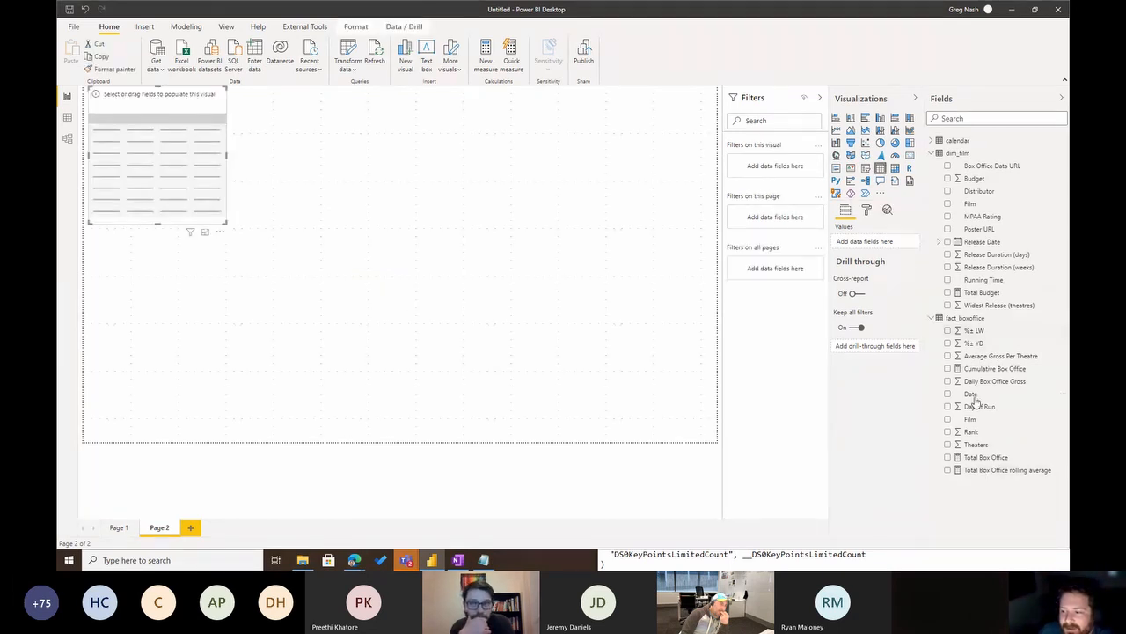
click(957, 139)
click(948, 153)
drag(227, 223, 486, 440)
click(968, 153)
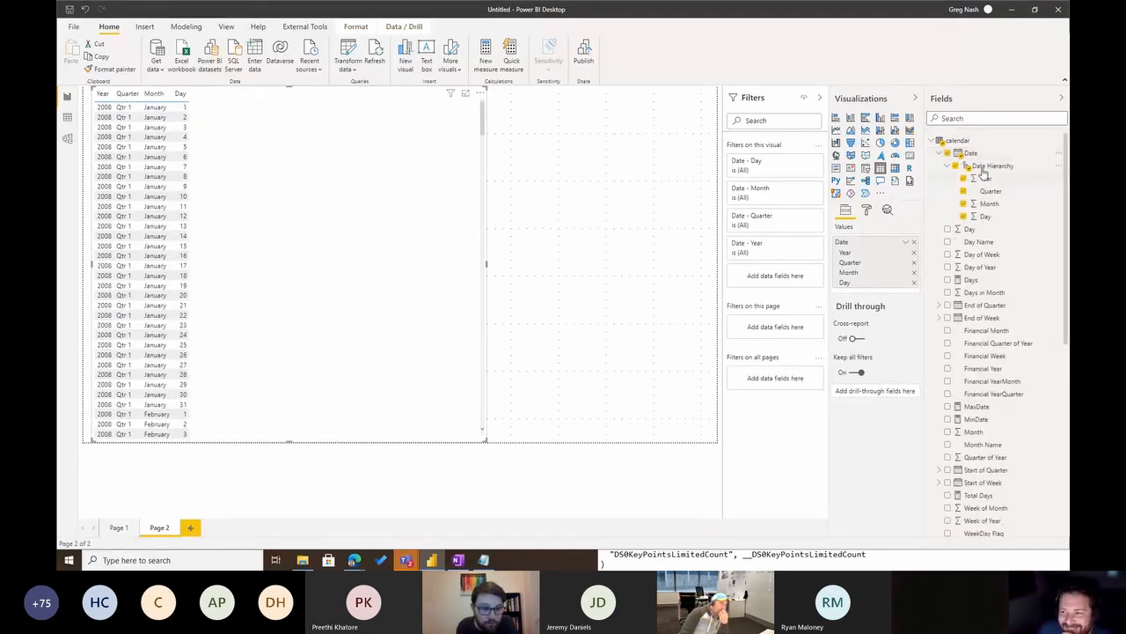
- Switch the table's Date field from the hierarchy to plain dates and add the Total Box Office and Total Box Office rolling average measures
click(906, 242)
click(862, 332)
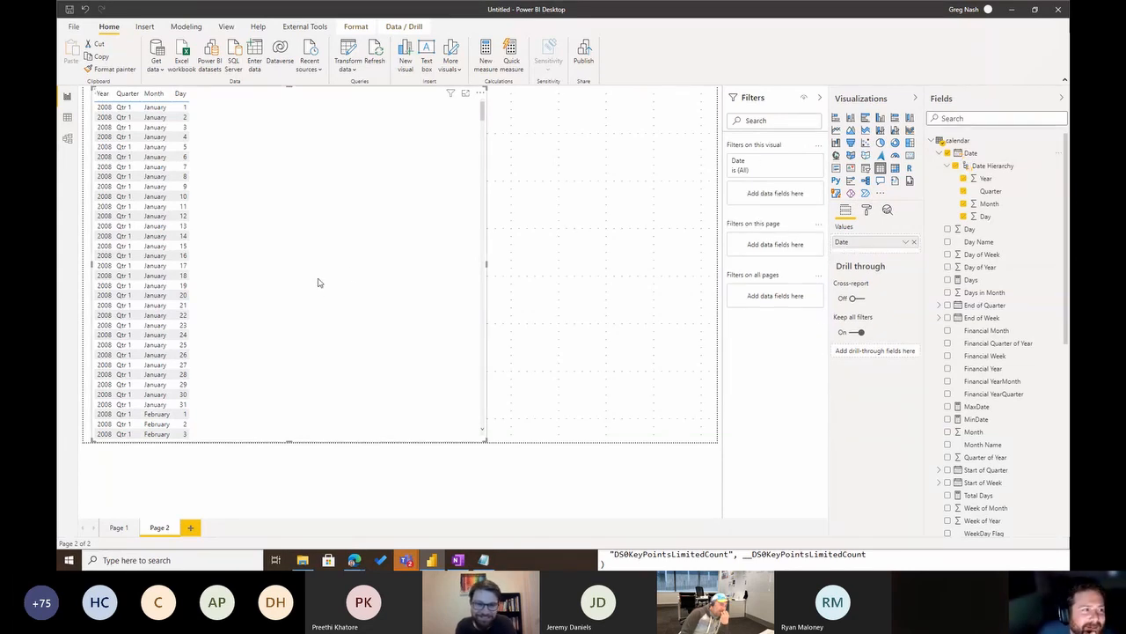
scroll(1003, 466, down, 8)
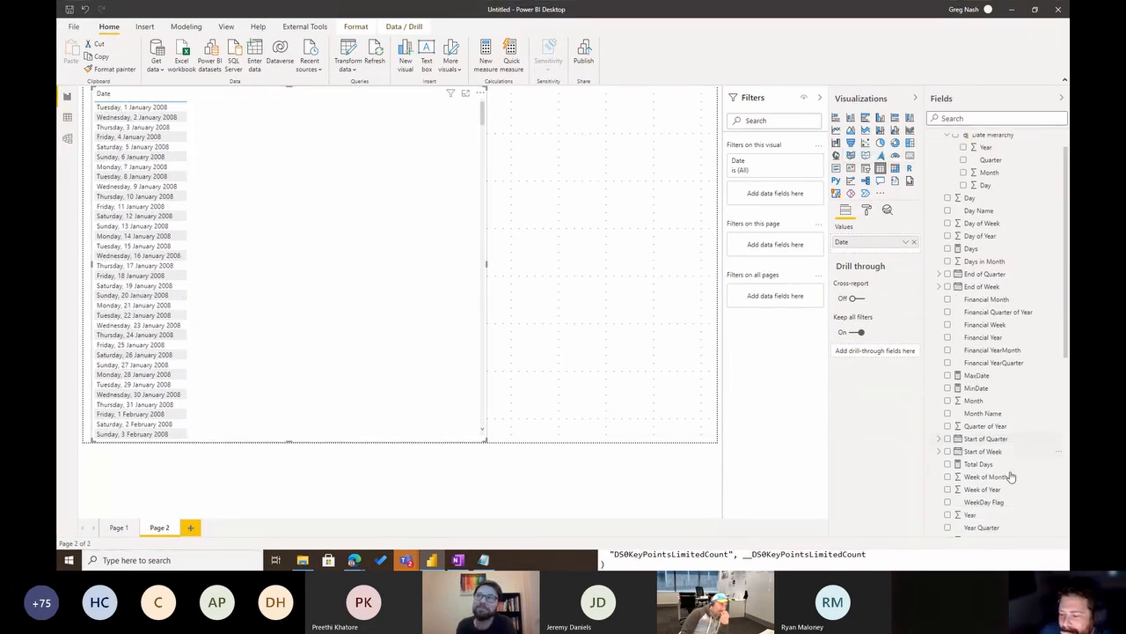
drag(1000, 523, 276, 234)
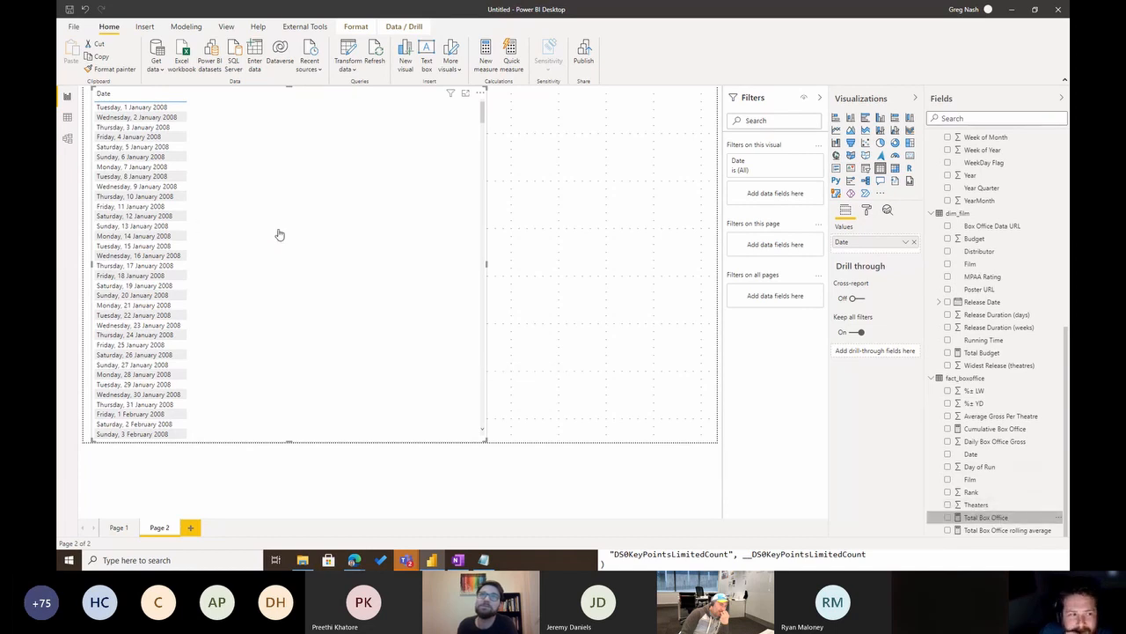
drag(1003, 530, 360, 297)
scroll(379, 278, down, 20)
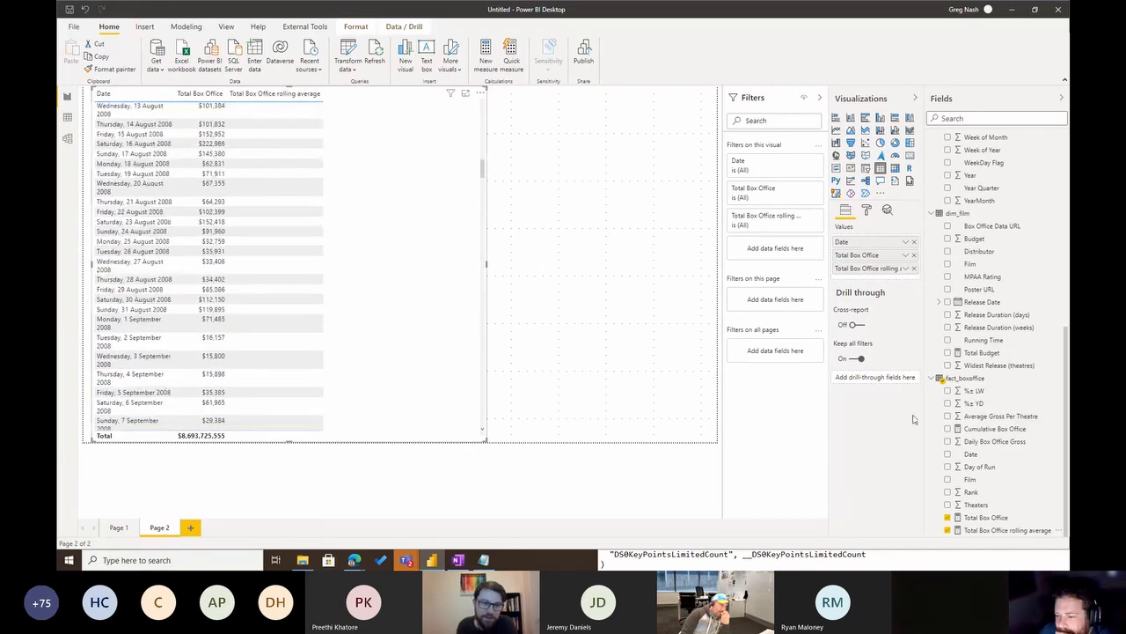
- Add fact_boxoffice's Film field to the table and create a separate Film slicer in the empty space beside it
drag(979, 466, 952, 467)
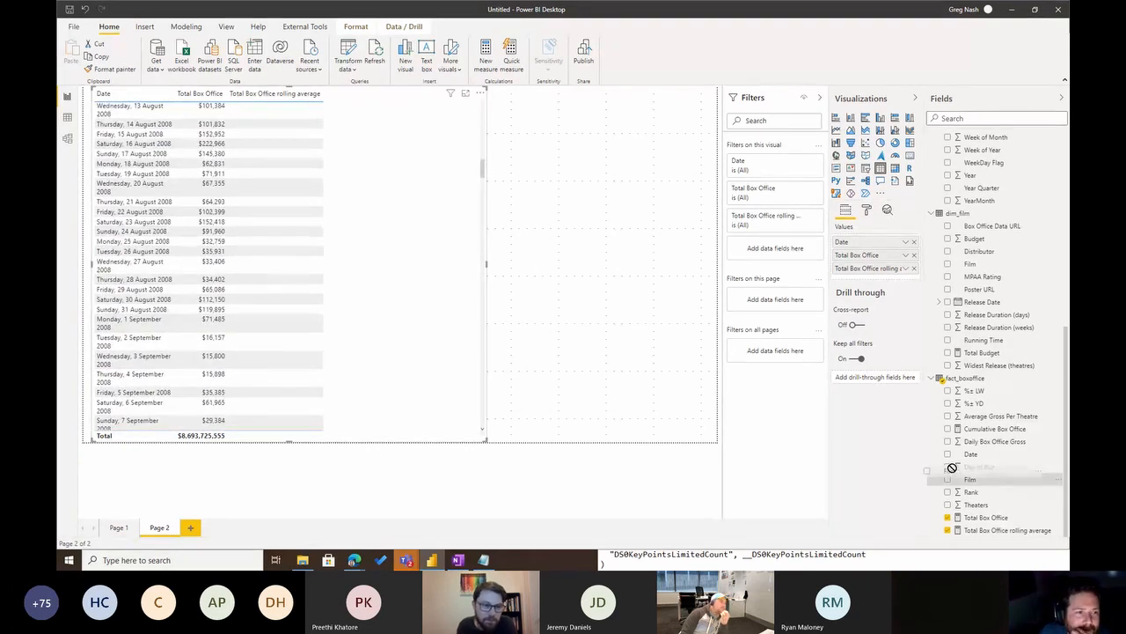
click(948, 479)
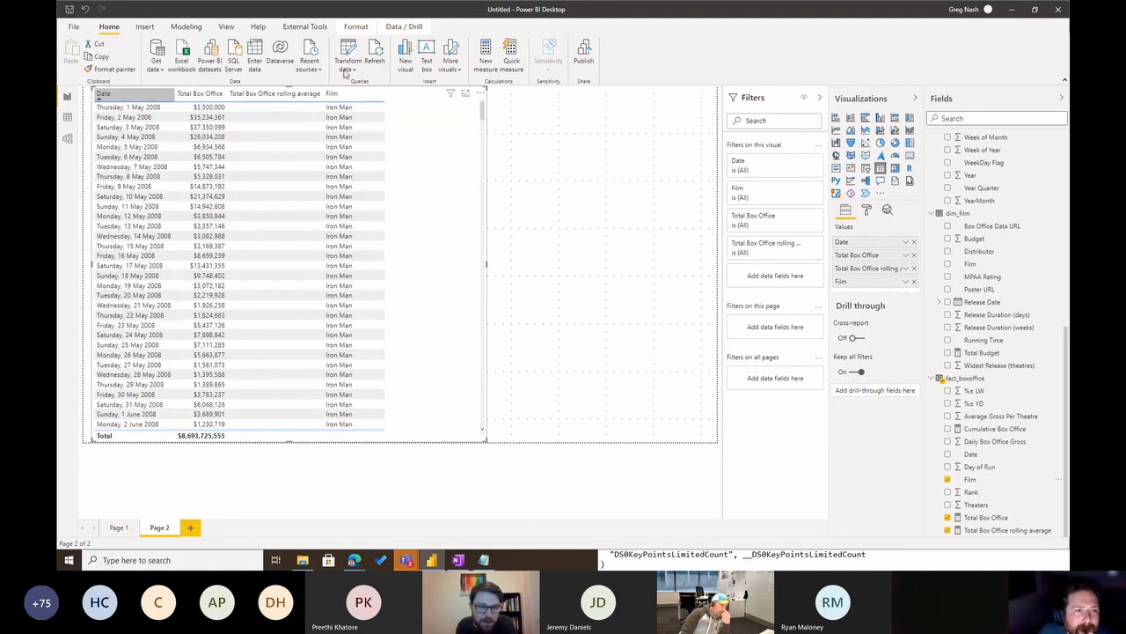
drag(970, 480, 607, 225)
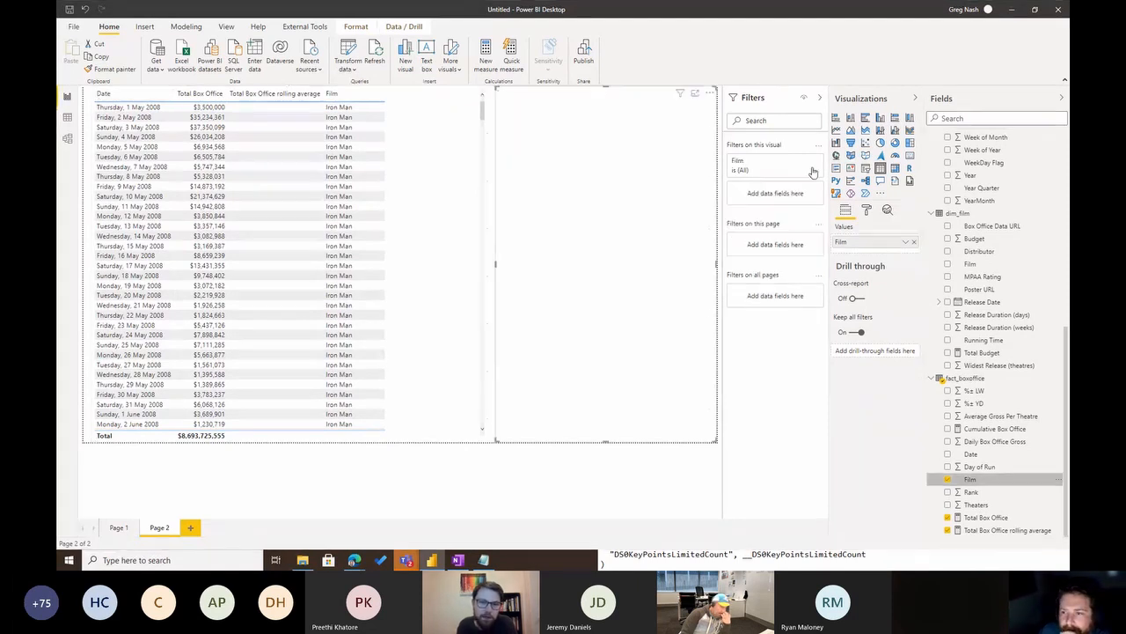
click(866, 168)
click(458, 248)
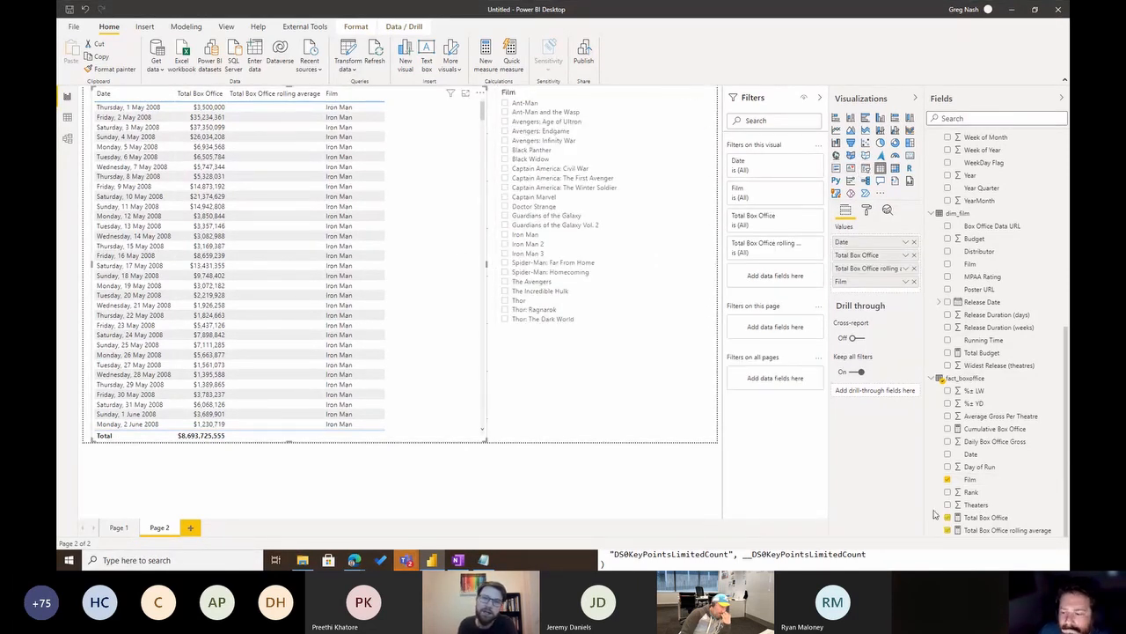
- Remove the .[Date] suffix from 'calendar'[Date] in both the LASTDATE and DATESBETWEEN functions of the rolling average measure
click(1003, 530)
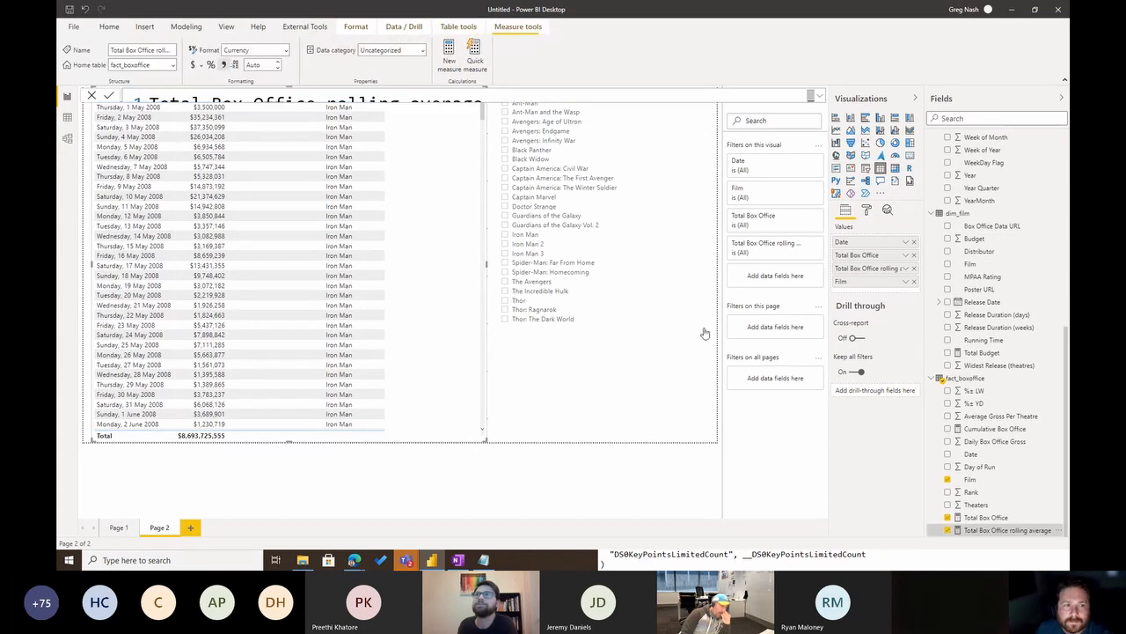
click(818, 95)
click(410, 217)
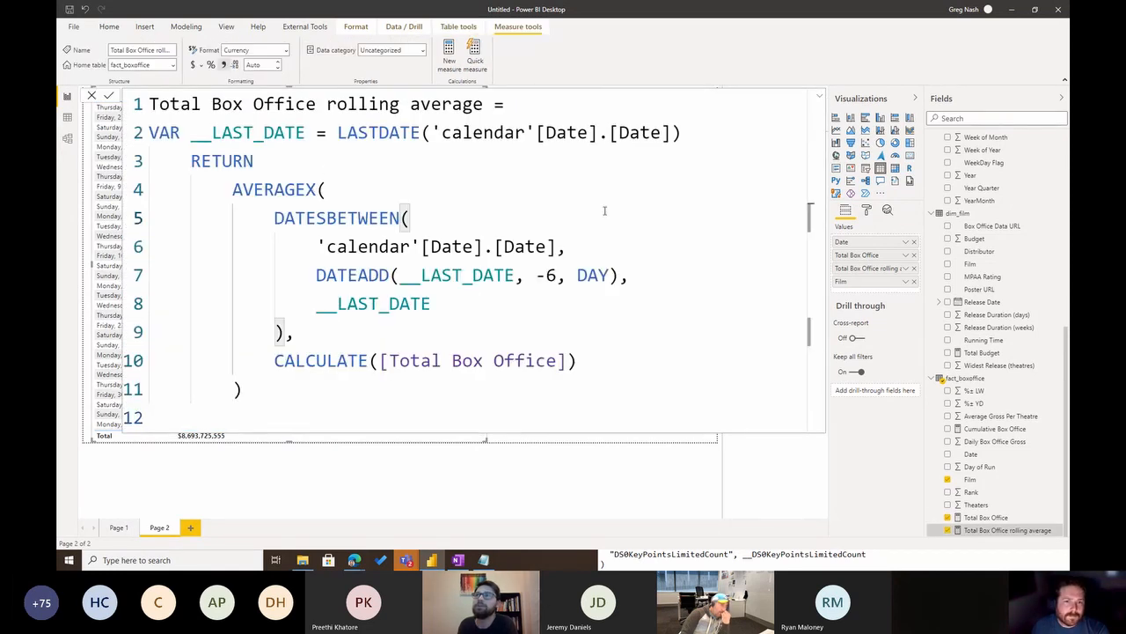
drag(672, 132, 601, 132)
key(BackSpace)
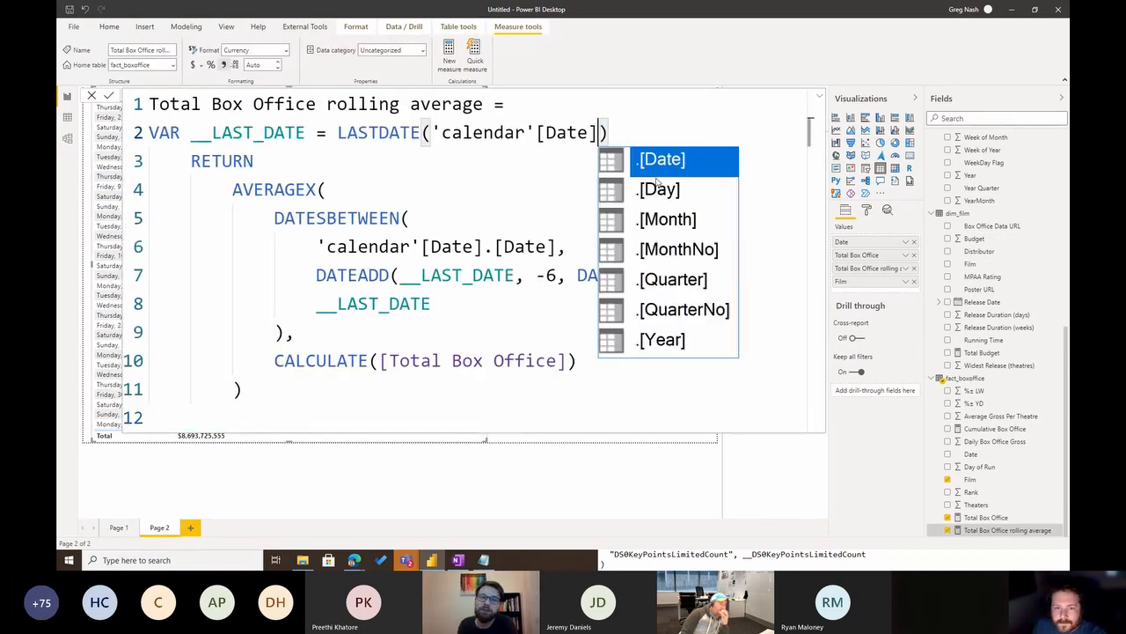
key(Escape)
drag(556, 248, 487, 250)
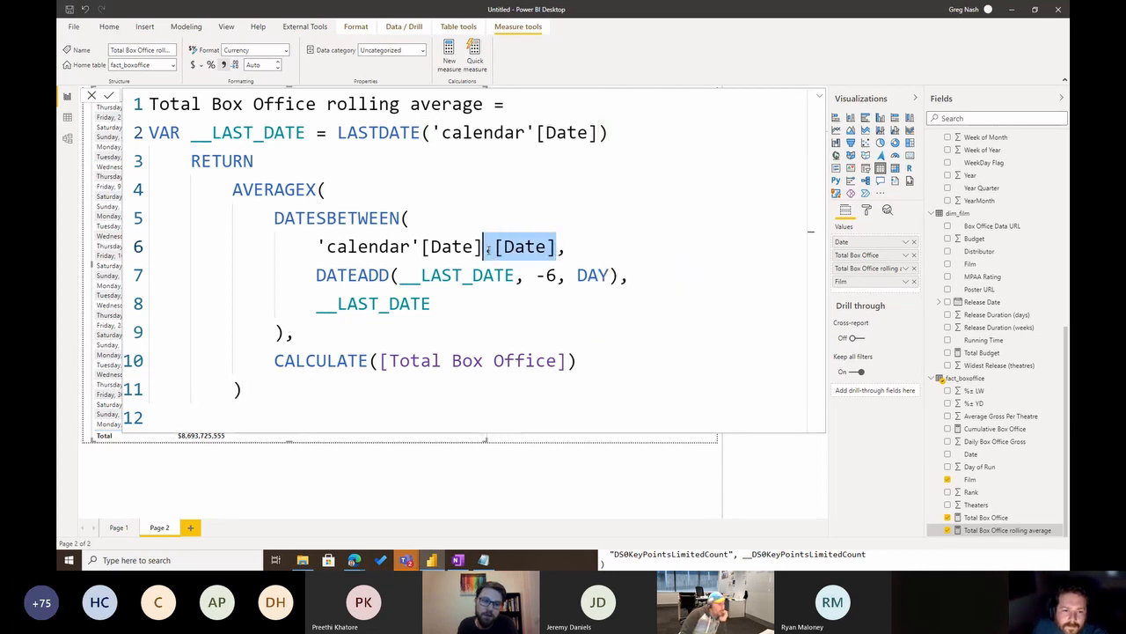
key(BackSpace)
key(Escape)
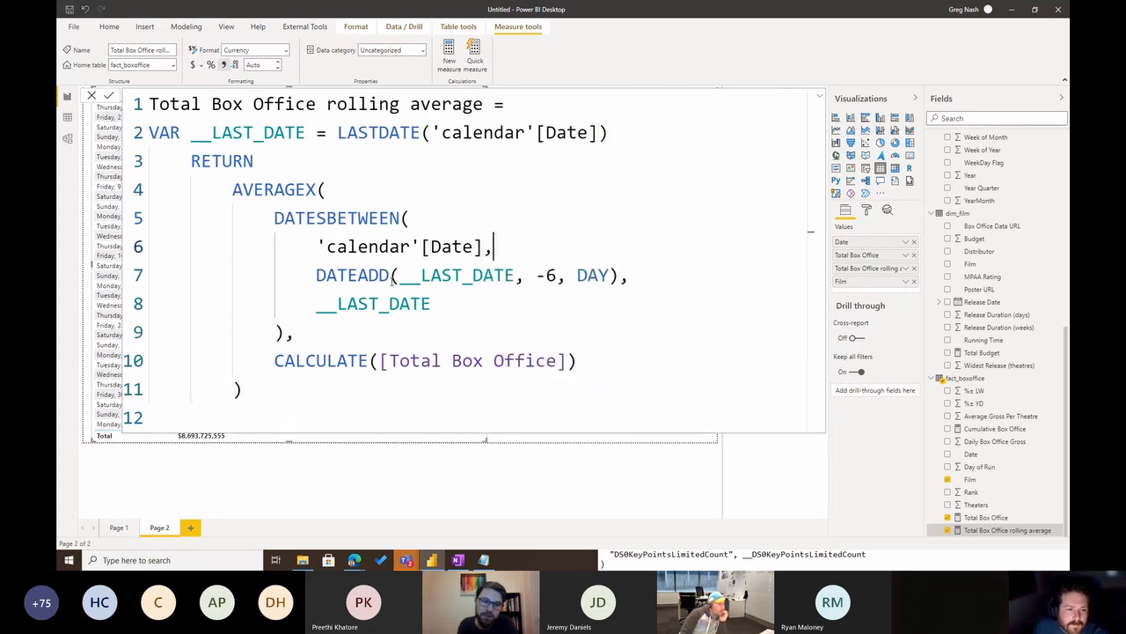
- Commit the rolling average measure and check its column in the table for values across the films' dates
click(275, 218)
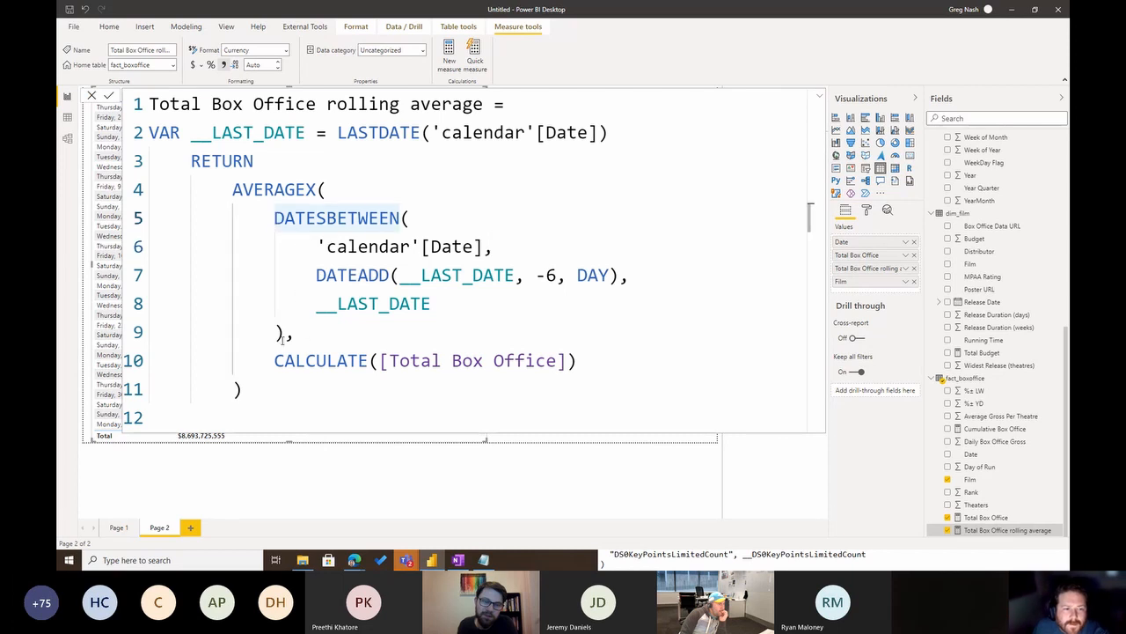
click(325, 253)
click(318, 246)
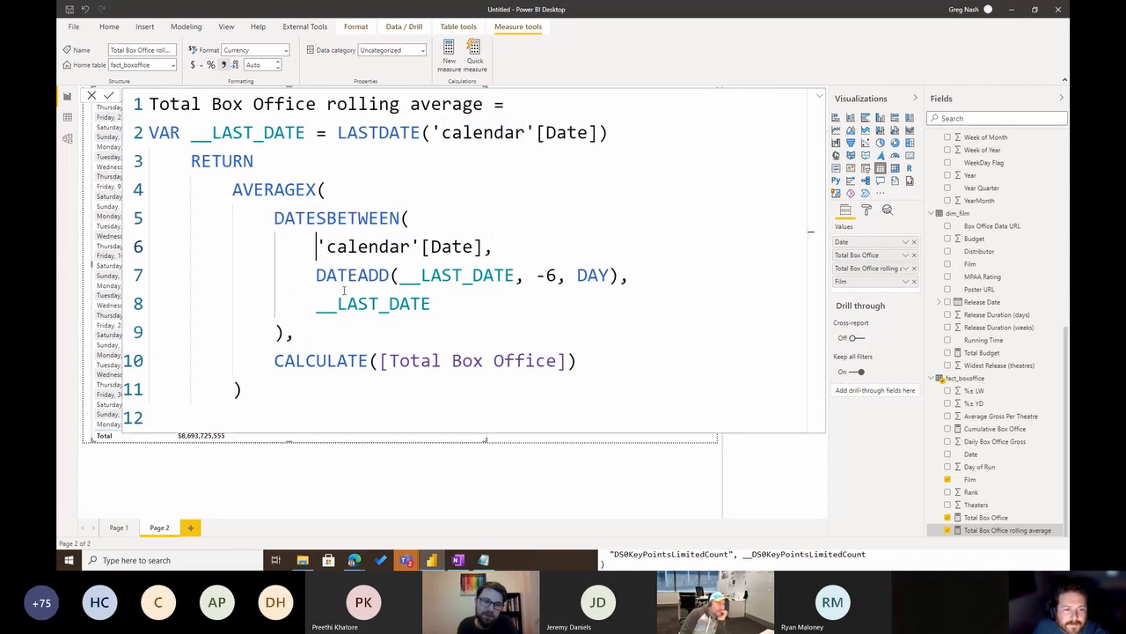
click(272, 425)
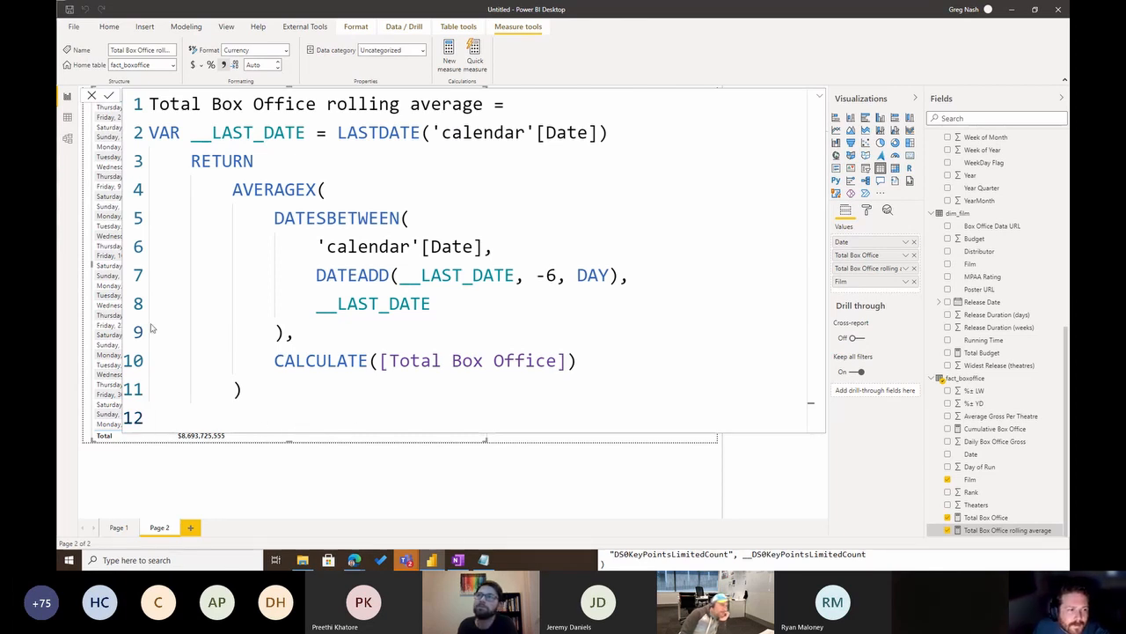
click(92, 247)
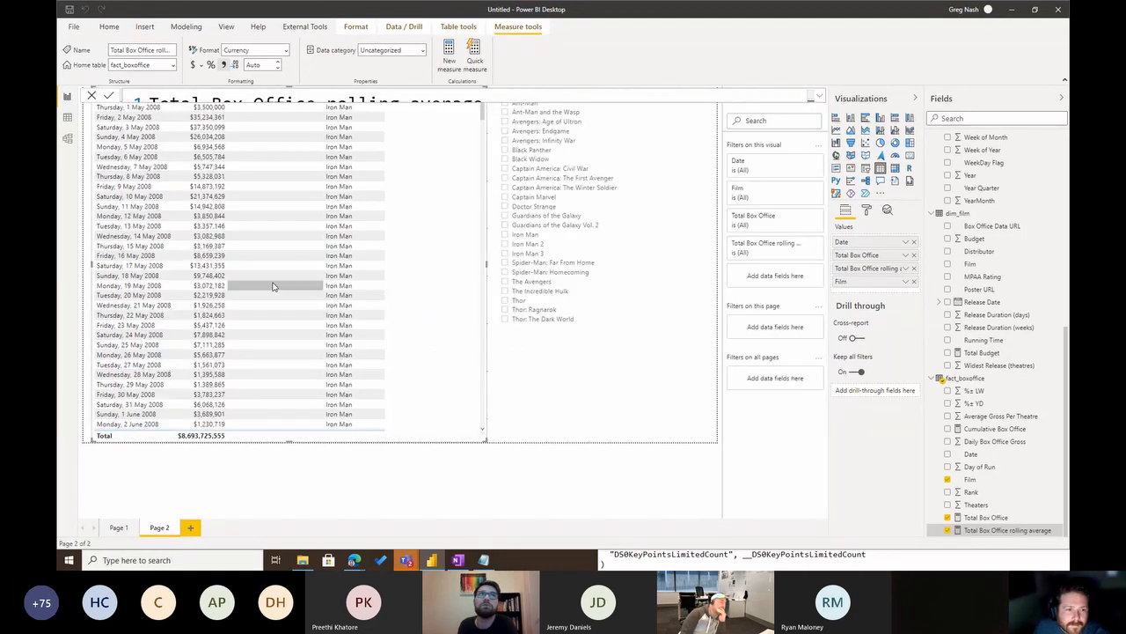
scroll(296, 241, down, 3)
scroll(292, 283, down, 5)
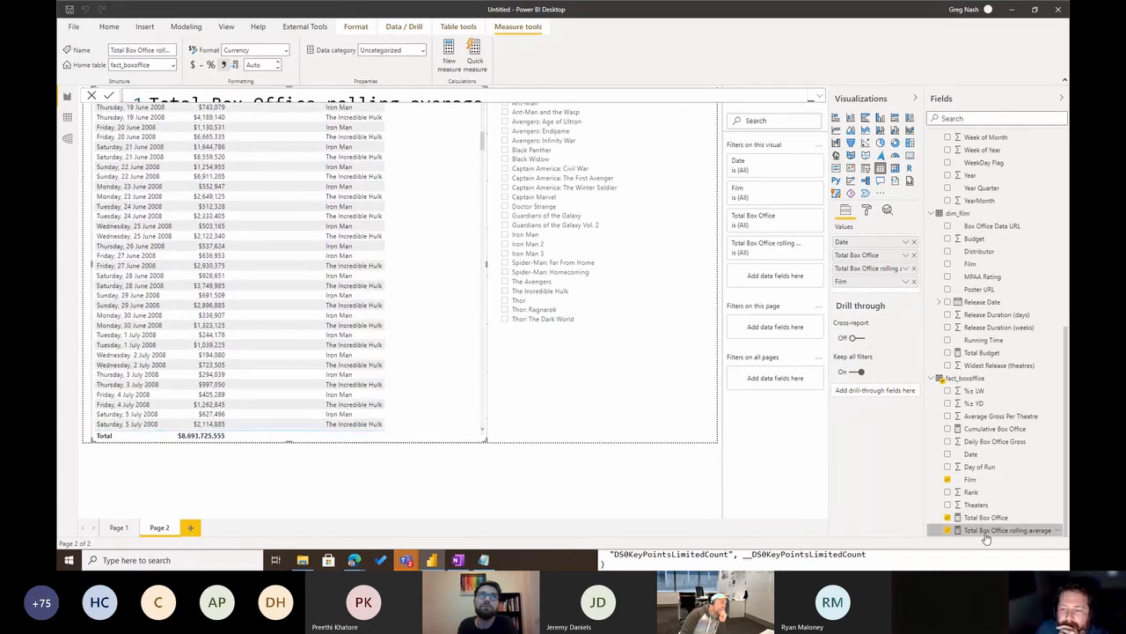
- Reopen the rolling average formula and examine the DATESBETWEEN expression and its calendar date argument
click(819, 97)
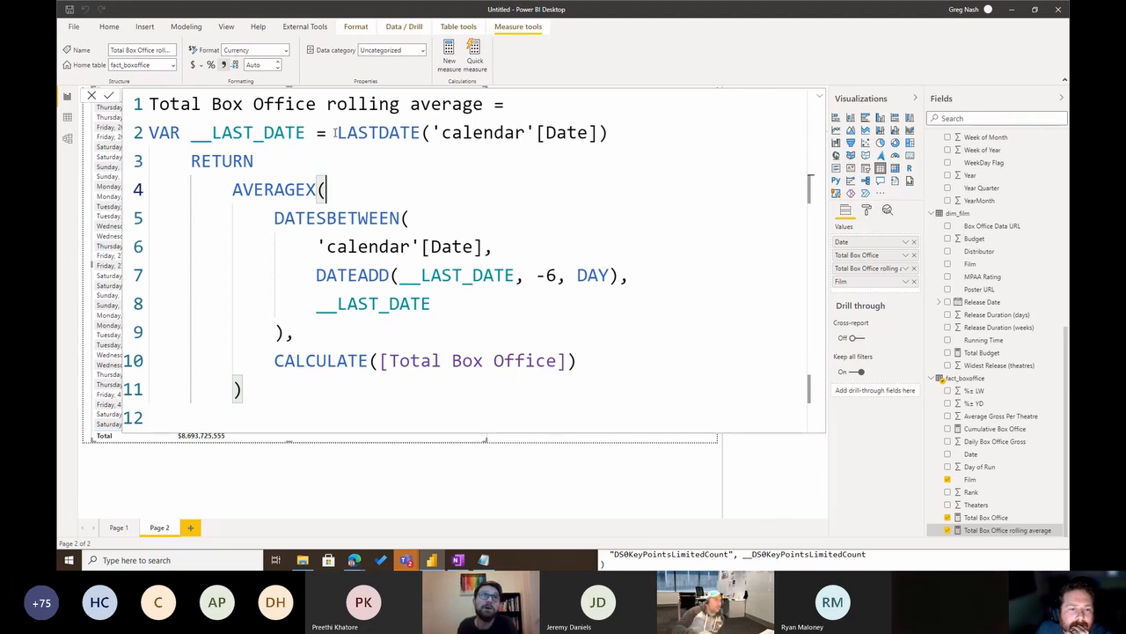
drag(316, 247, 483, 247)
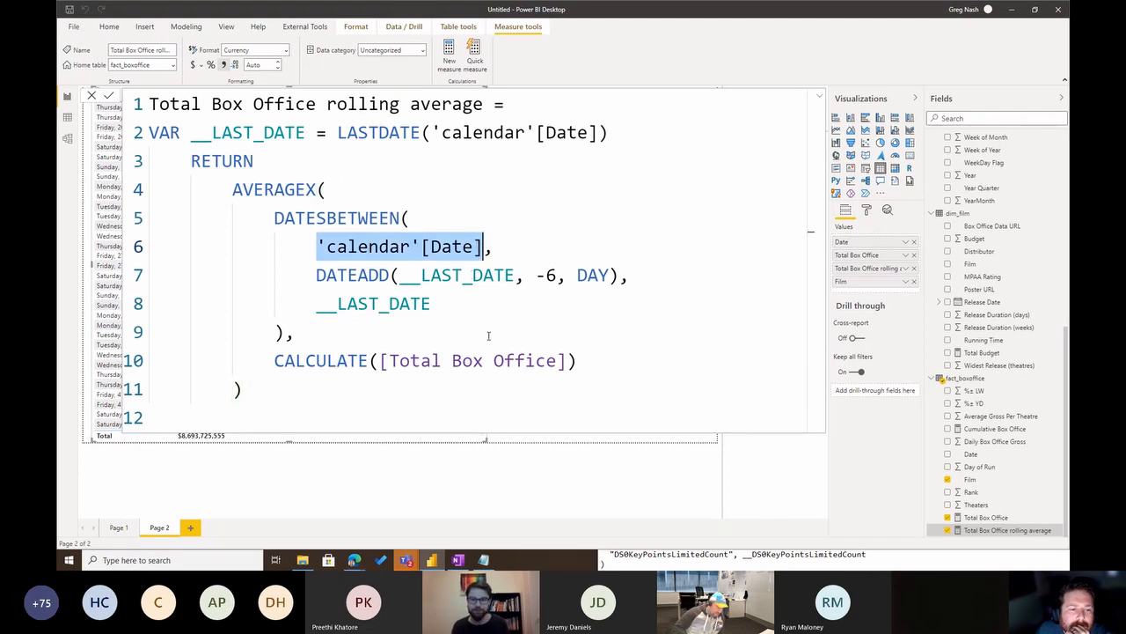
click(473, 334)
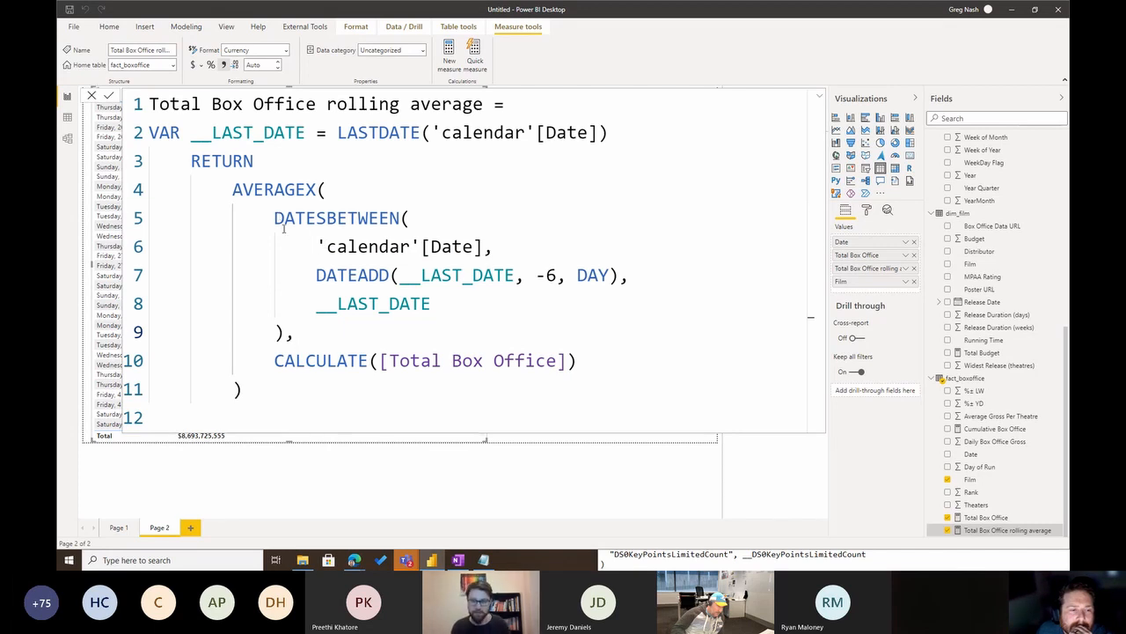
drag(315, 244, 522, 247)
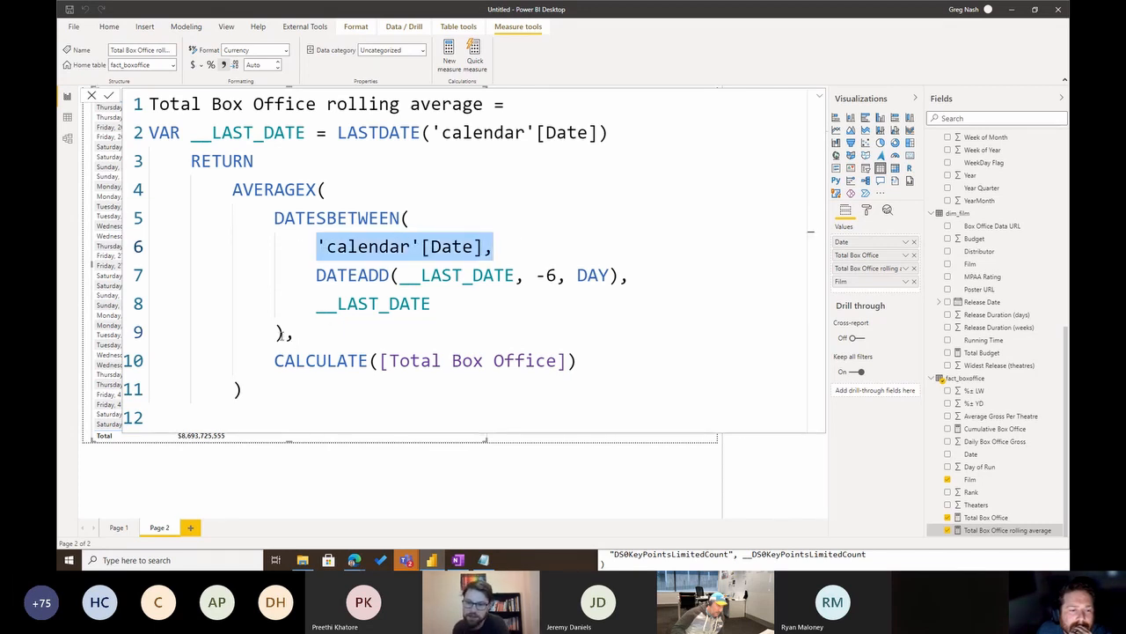
drag(282, 333, 273, 217)
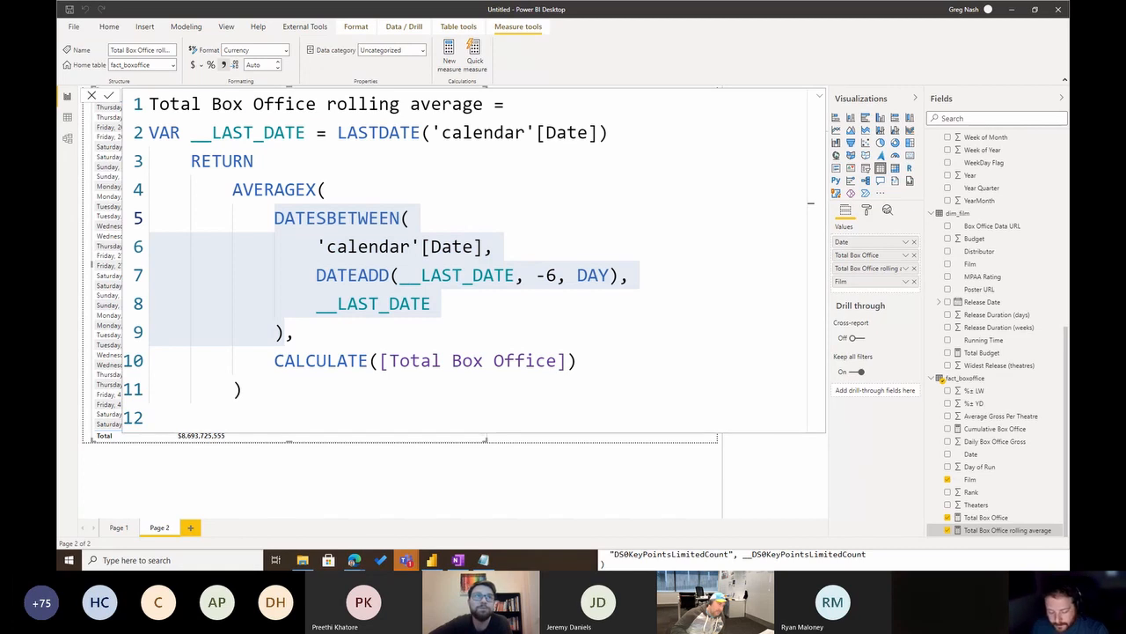
- Replace the DATESBETWEEN expression with DATESINPERIOD ( 'Dim Date'[Date], LASTDATE ( 'Dim Date'[Date] ), -7, DAY )
click(385, 335)
drag(286, 333, 275, 218)
text(DATESINPERIOD ( 'Dim Date'[Date], LASTDATE ( 'Dim Date'[Date] ), -7, DAY ))
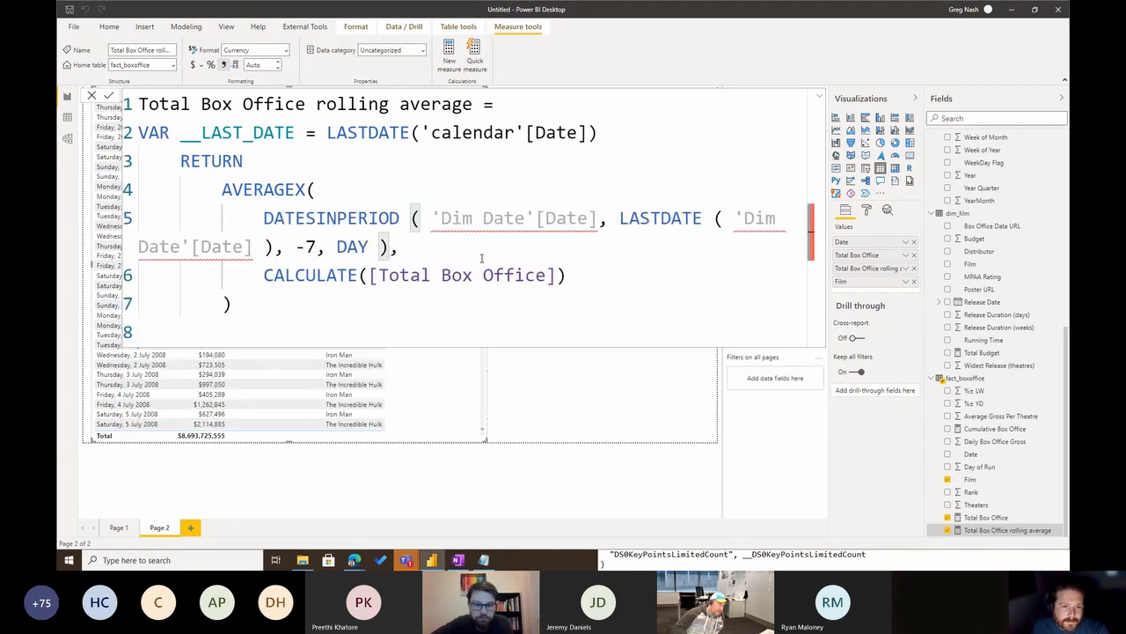
- Change both 'Dim Date' table references in the DATESINPERIOD expression to 'calendar' and commit the measure
drag(525, 218, 439, 217)
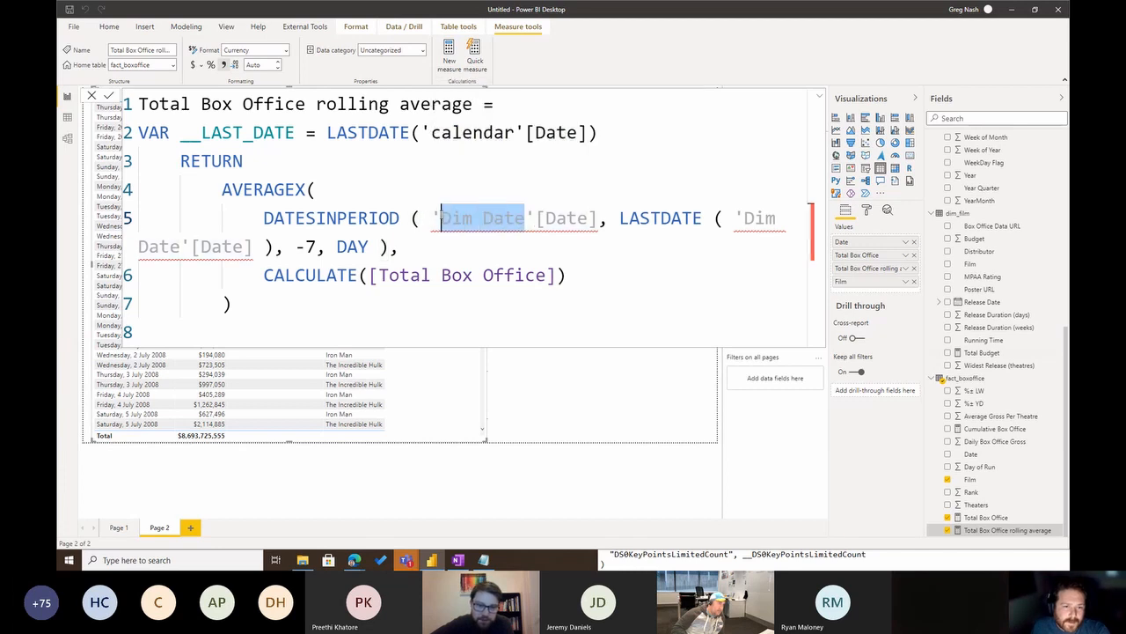
text(cal)
key(Tab)
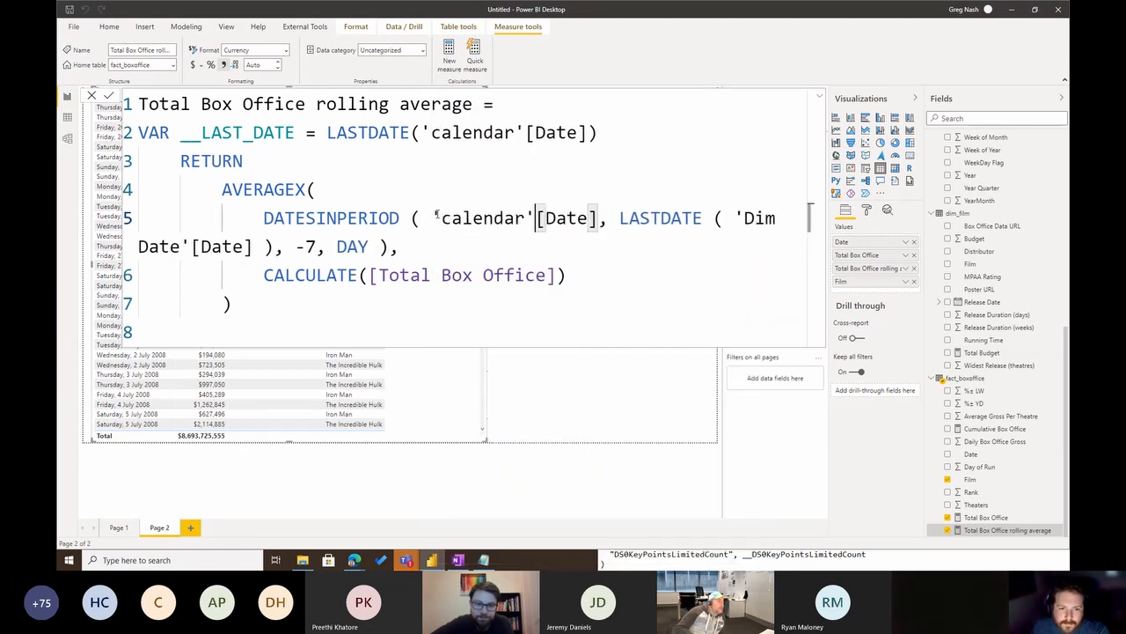
drag(181, 246, 741, 214)
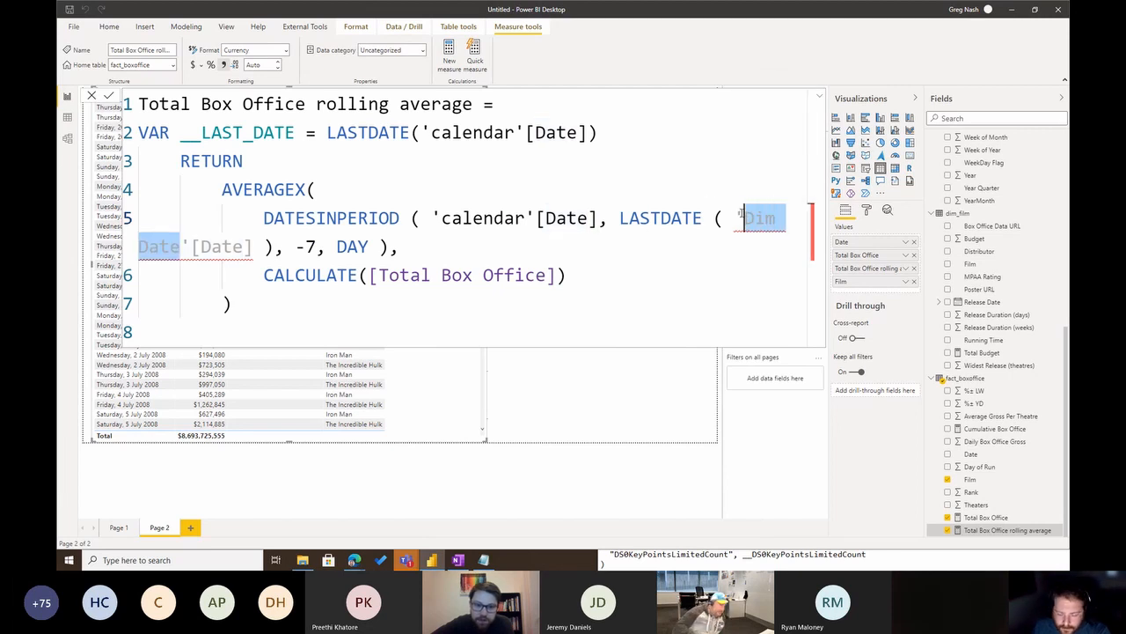
text('cale)
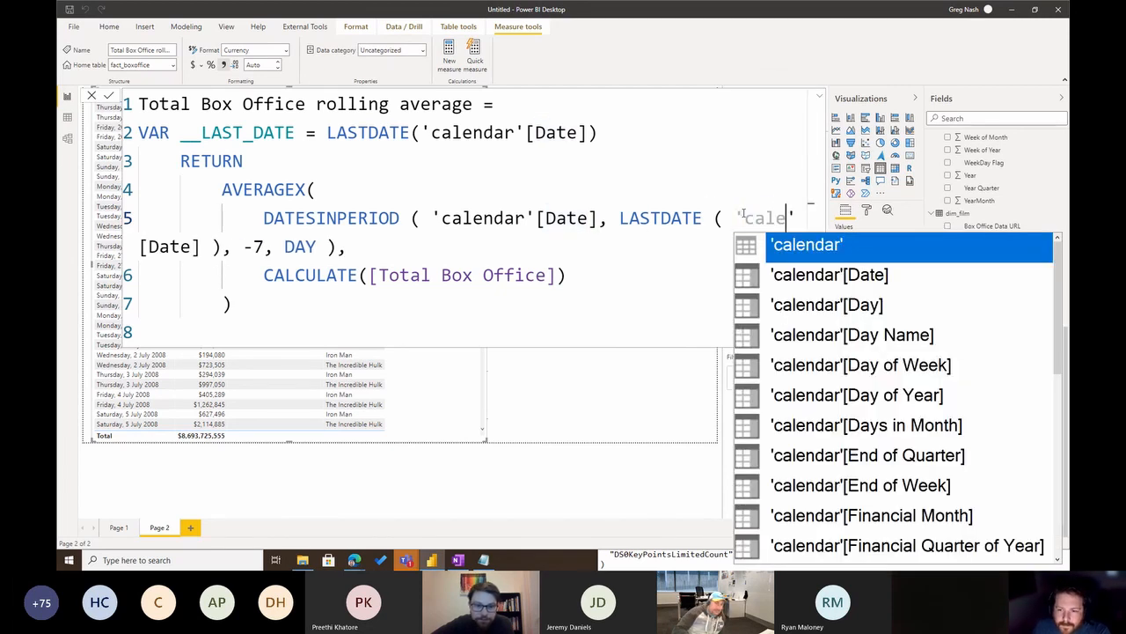
key(Tab)
click(353, 319)
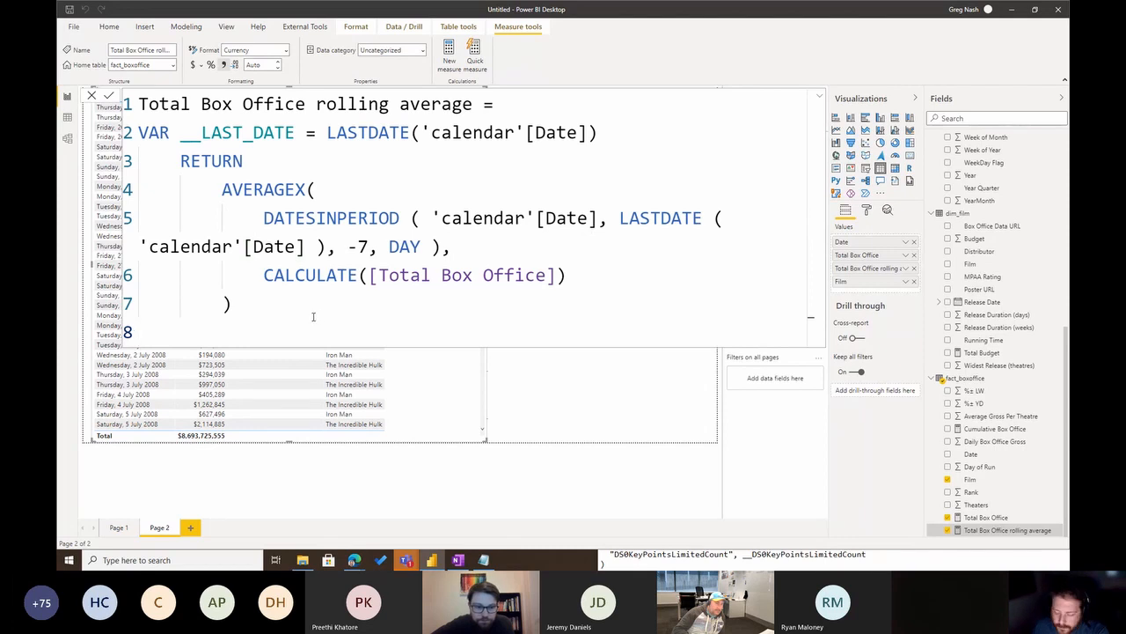
key(Return)
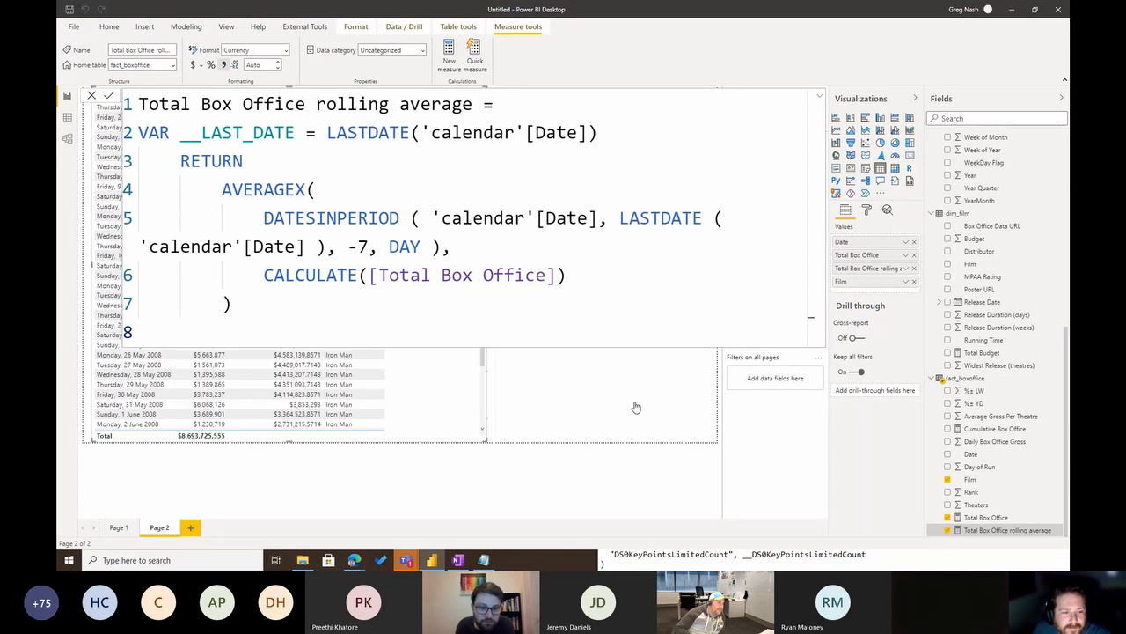
click(818, 93)
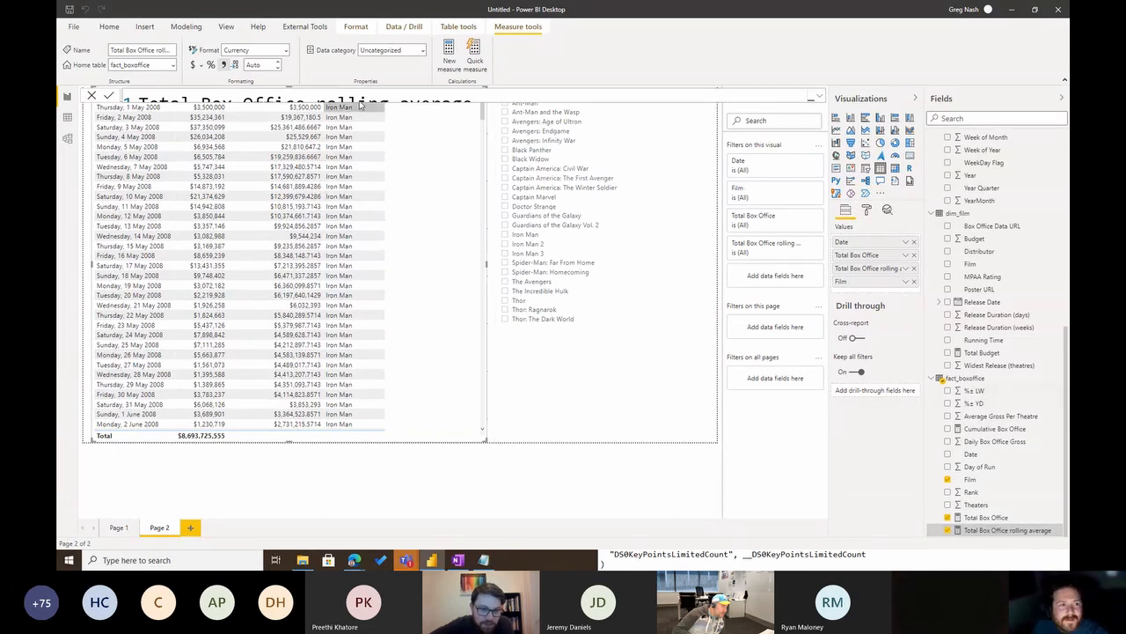
- Format the rolling average measure with 2 decimal places and return to Page 1 of the report
click(278, 67)
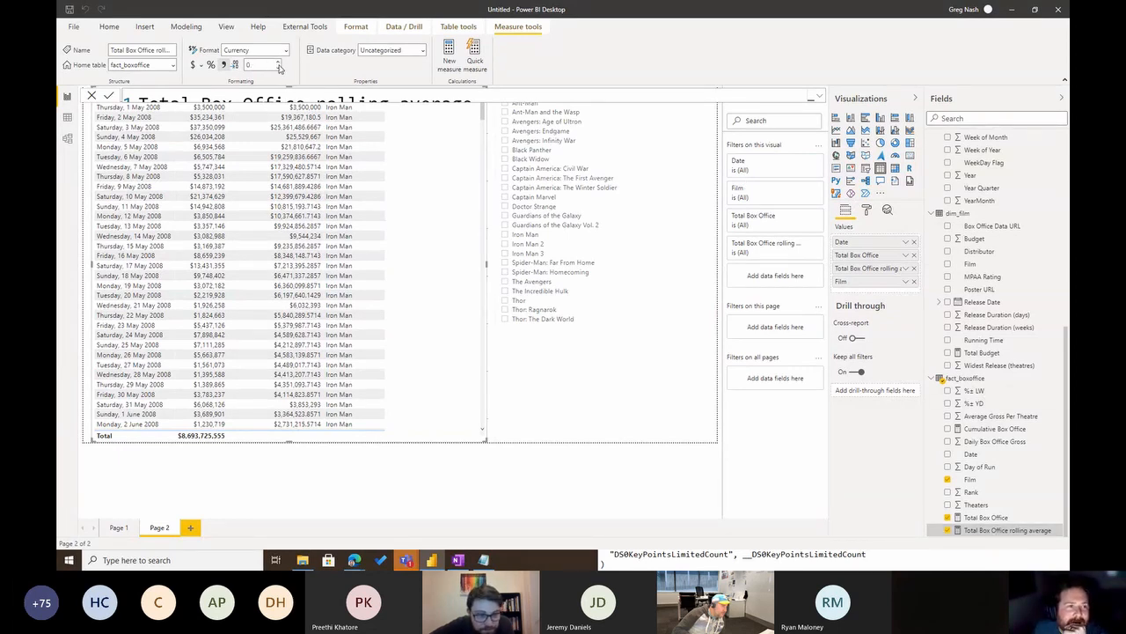
click(278, 63)
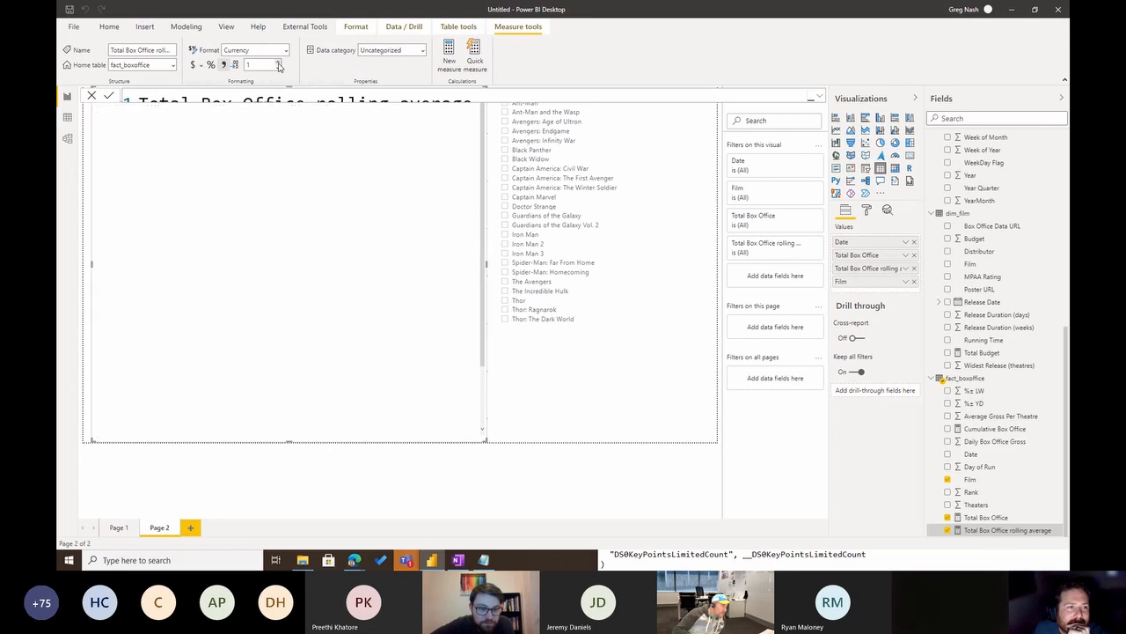
click(278, 63)
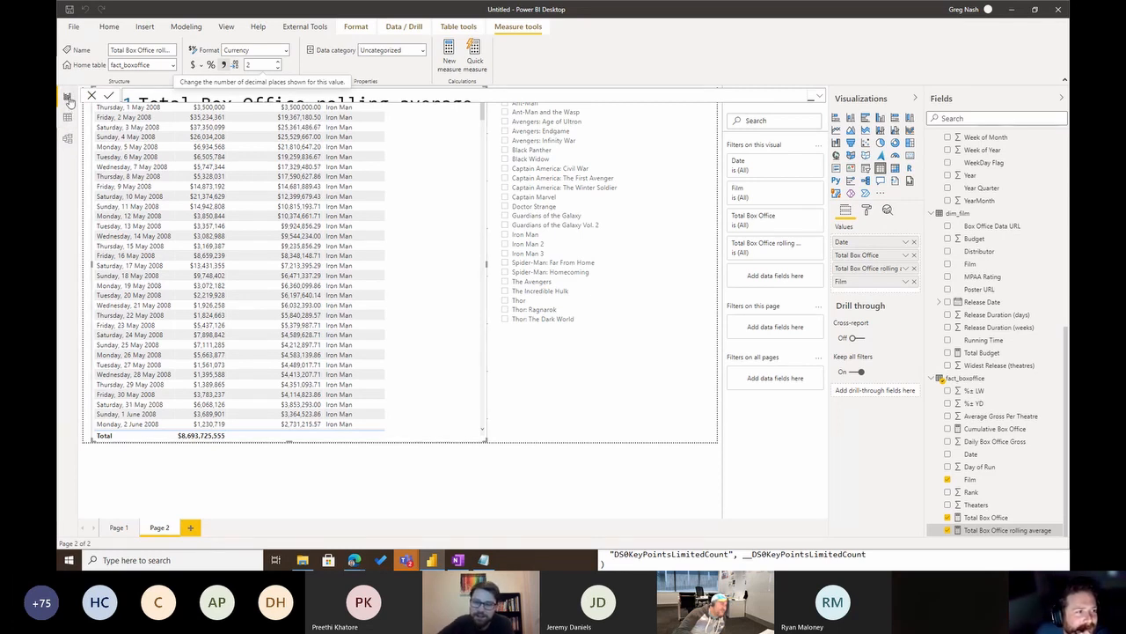
click(119, 527)
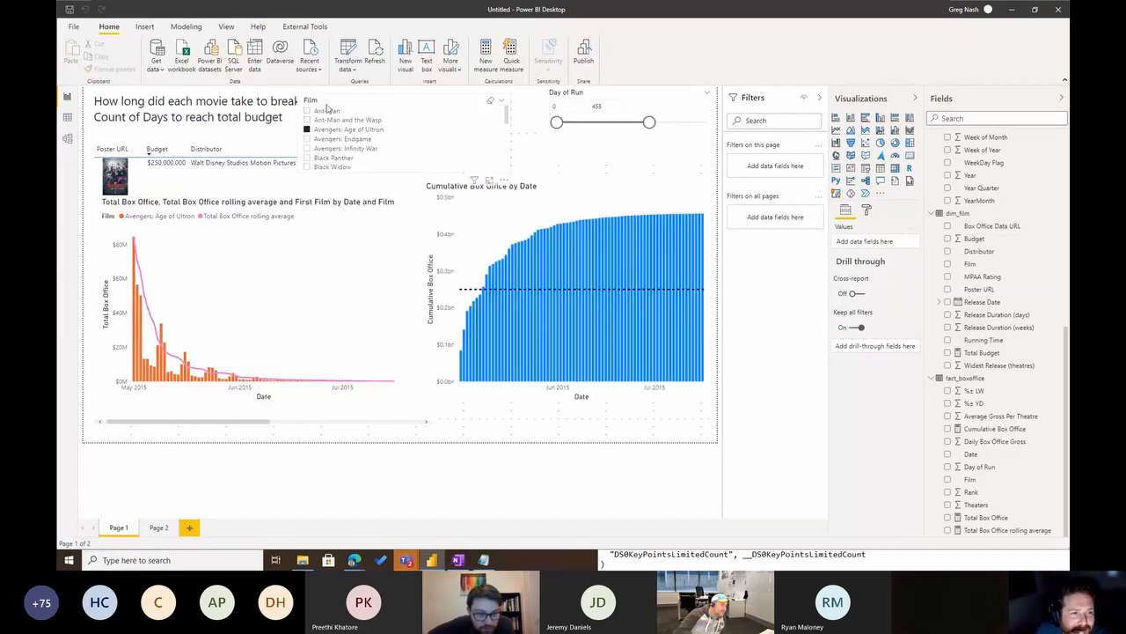
- Filter the report to Ant-Man and recolour the Total Box Office rolling average line black in the combo chart
click(308, 111)
click(322, 268)
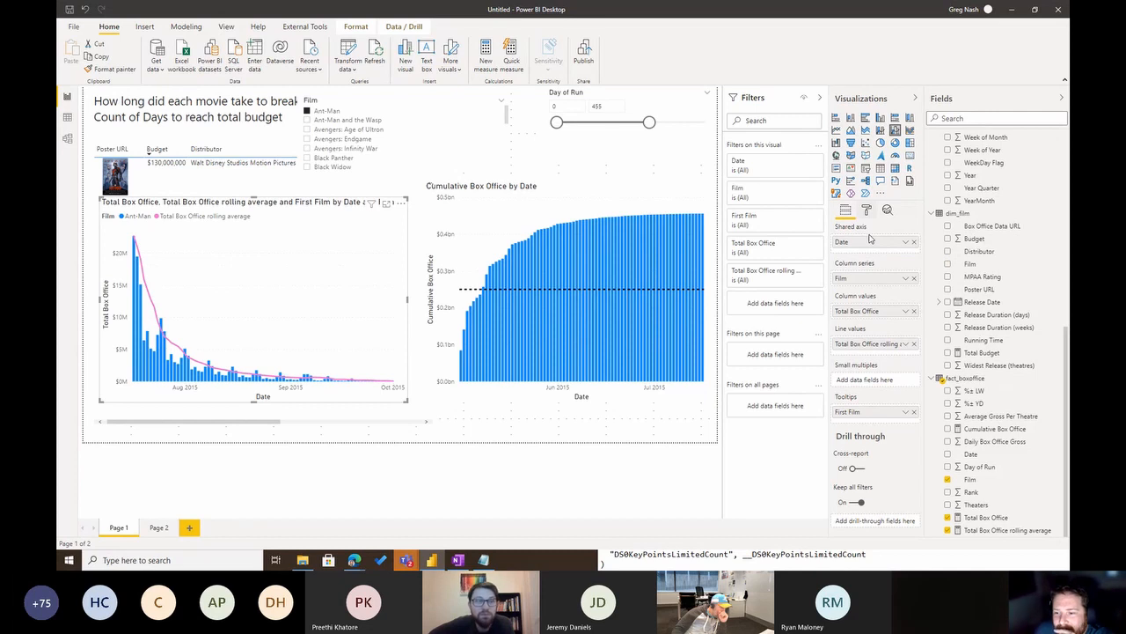
click(867, 210)
click(845, 346)
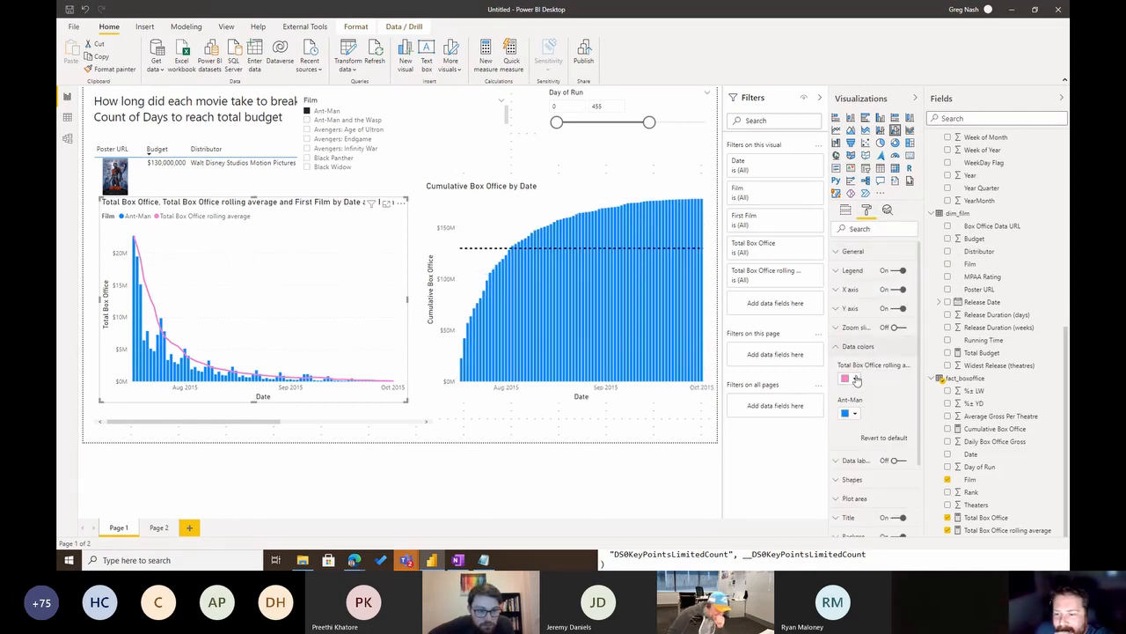
click(856, 379)
click(867, 212)
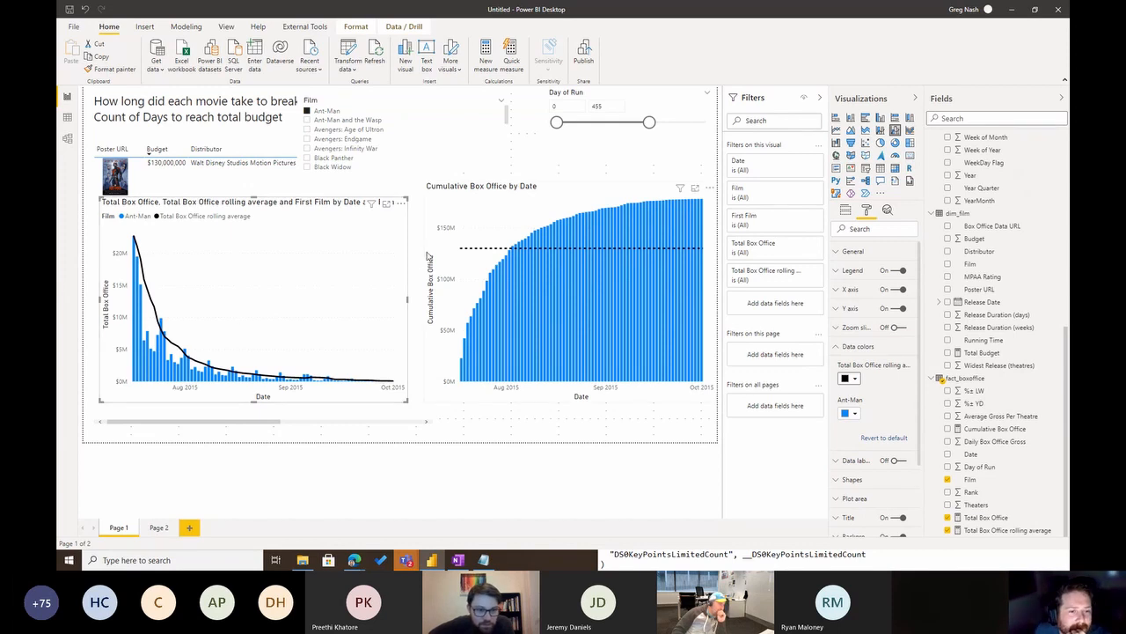
- Shrink the film details table to a short strip and move the combo and cumulative box office charts lower on the page
click(132, 183)
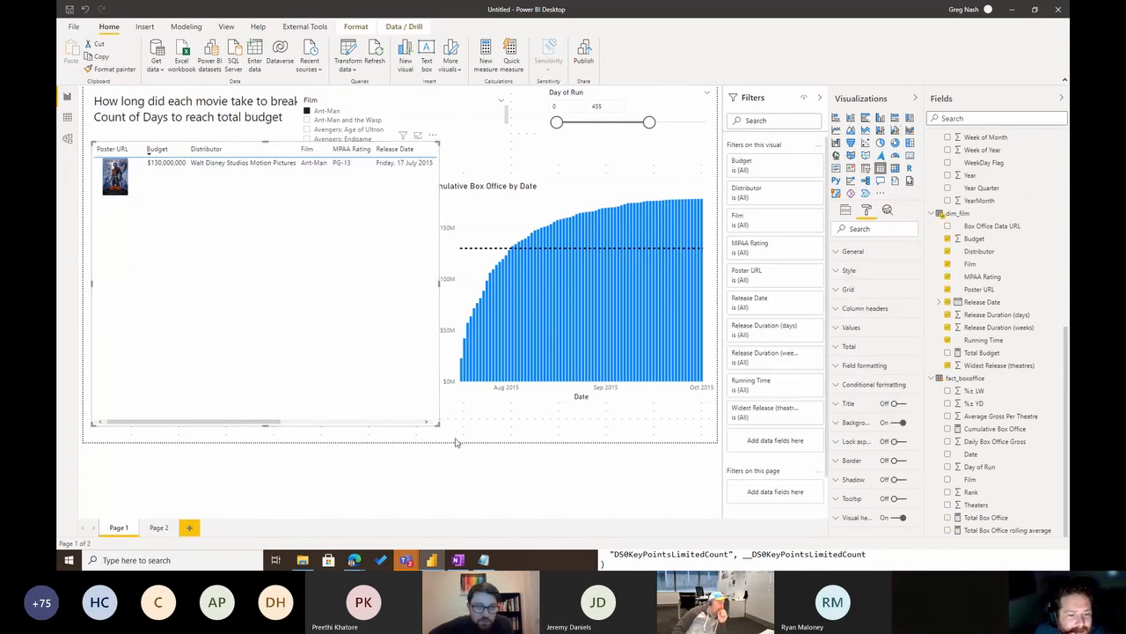
drag(438, 425, 408, 228)
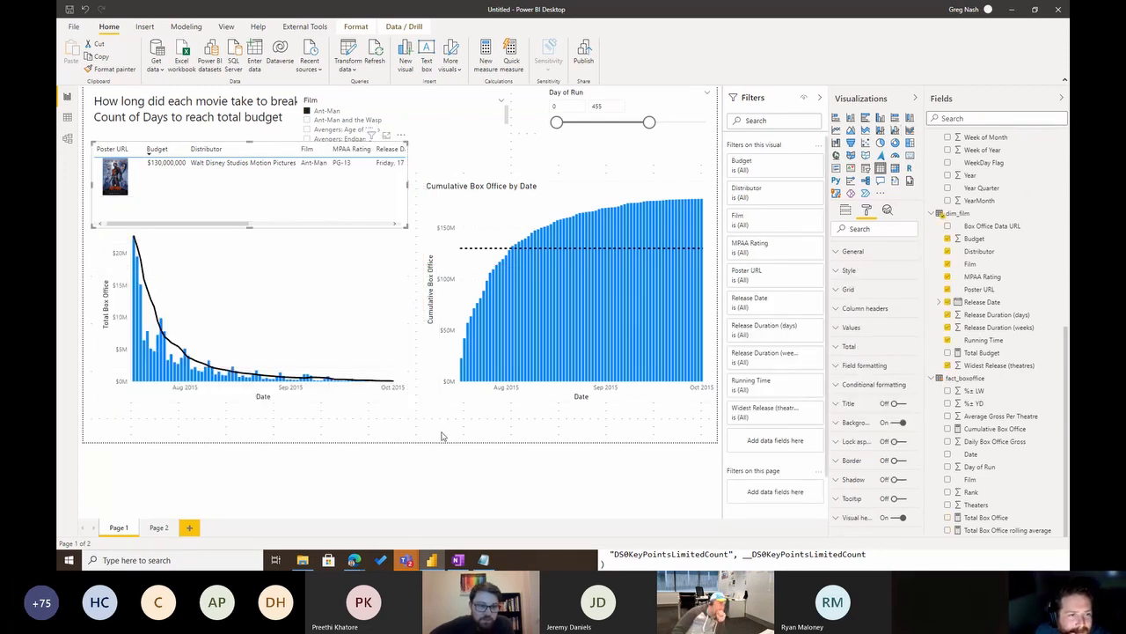
click(443, 436)
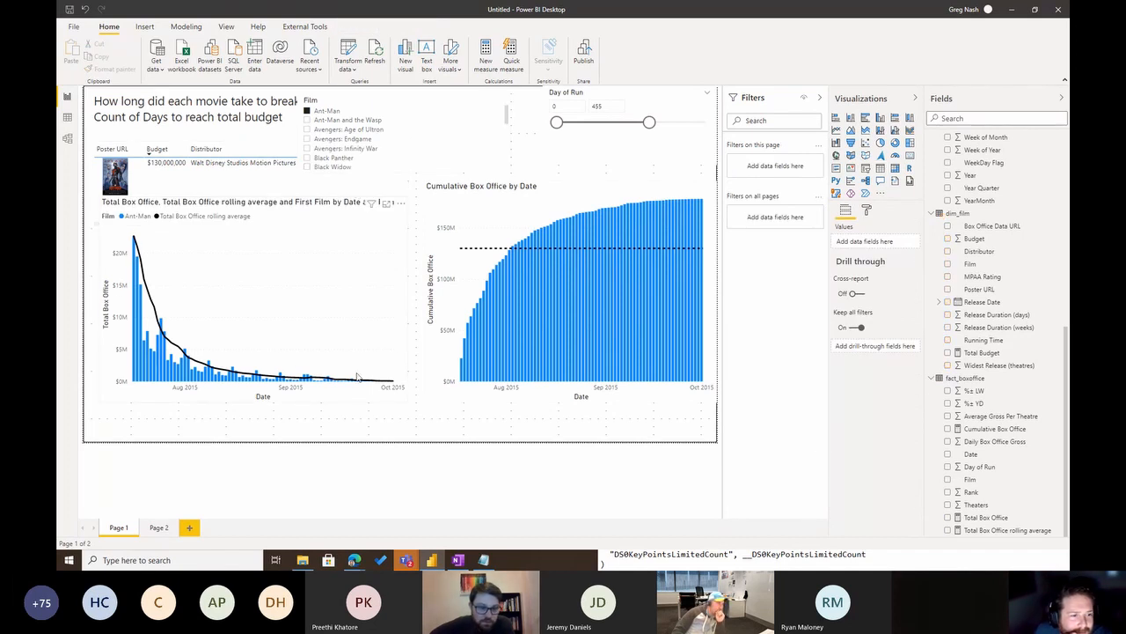
drag(390, 352, 387, 384)
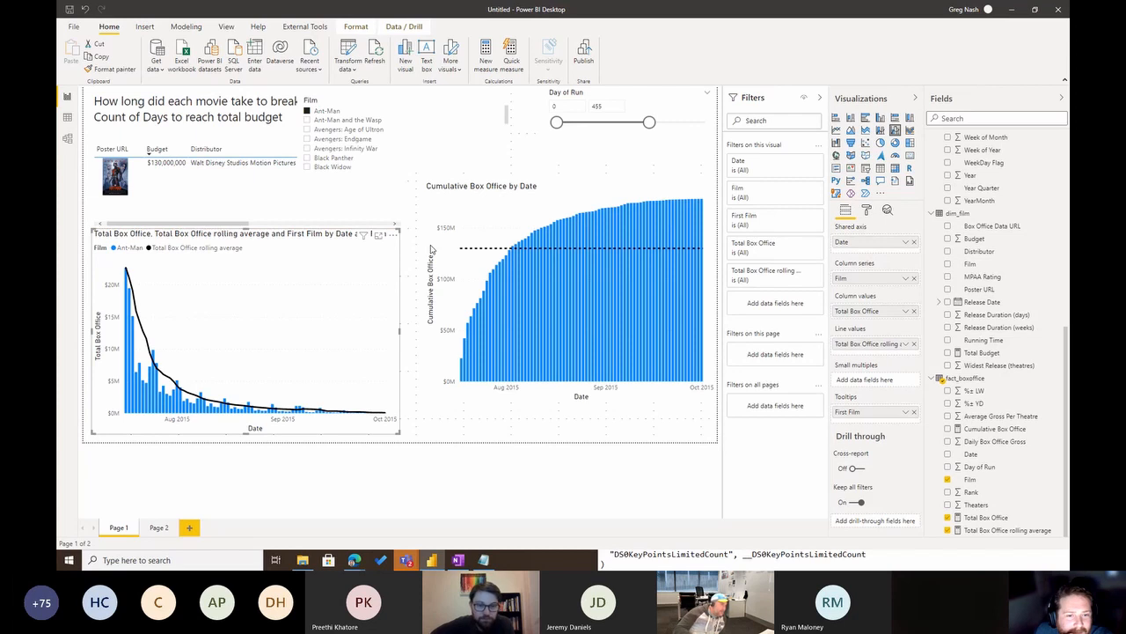
drag(431, 250, 504, 282)
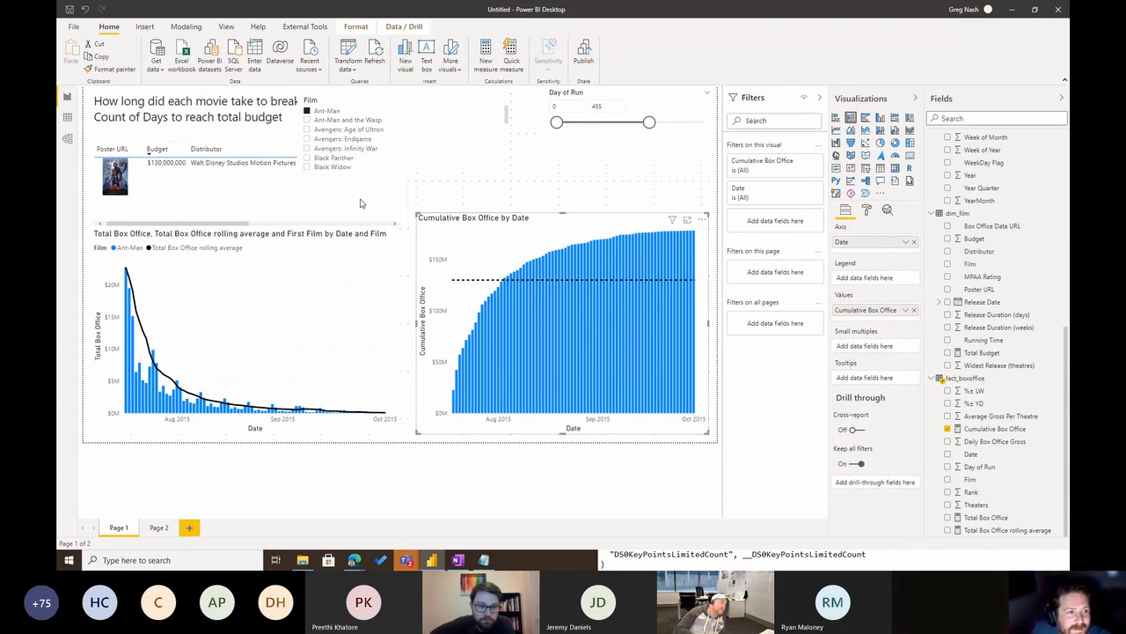
- Move the Film slicer clear of the title and details table, placing it just below the Day of Run slicer
drag(408, 113, 479, 129)
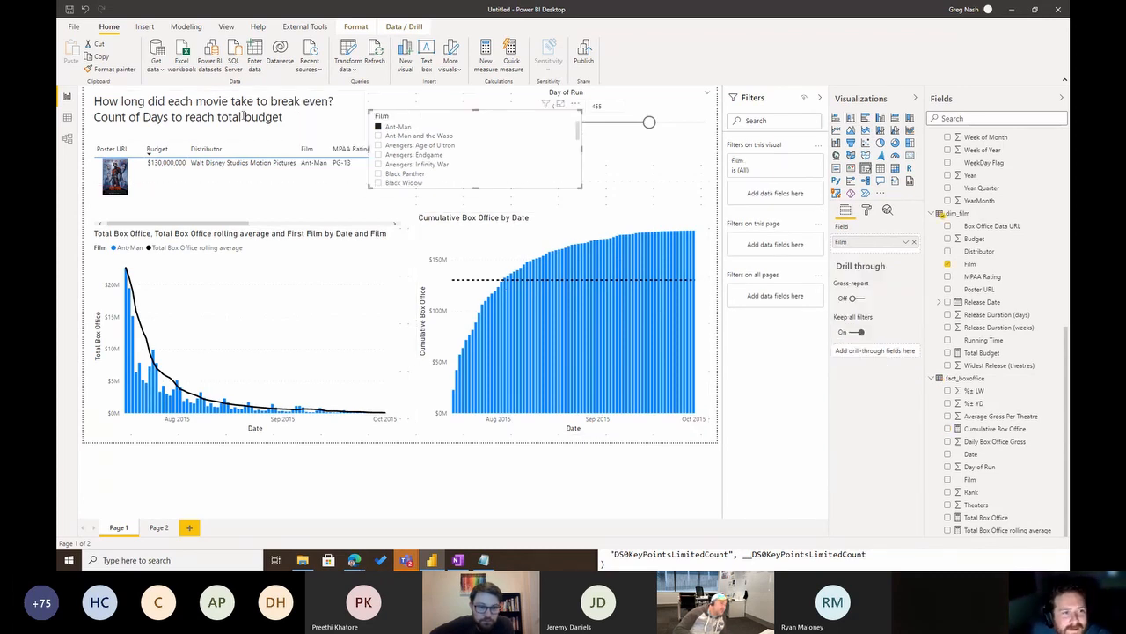
drag(293, 117, 94, 117)
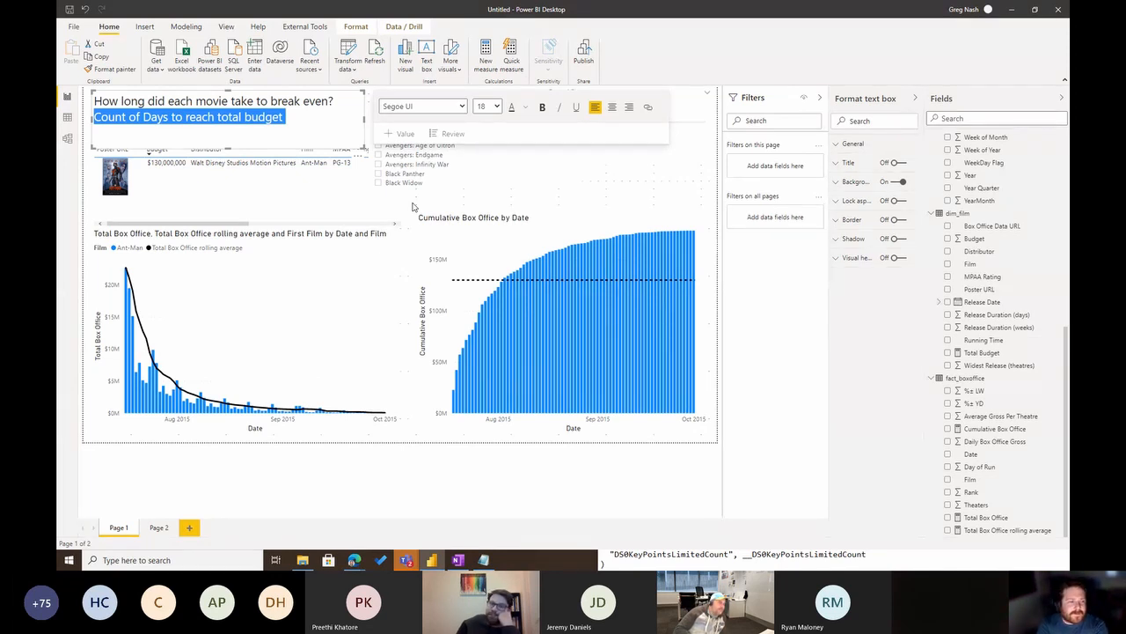
click(589, 207)
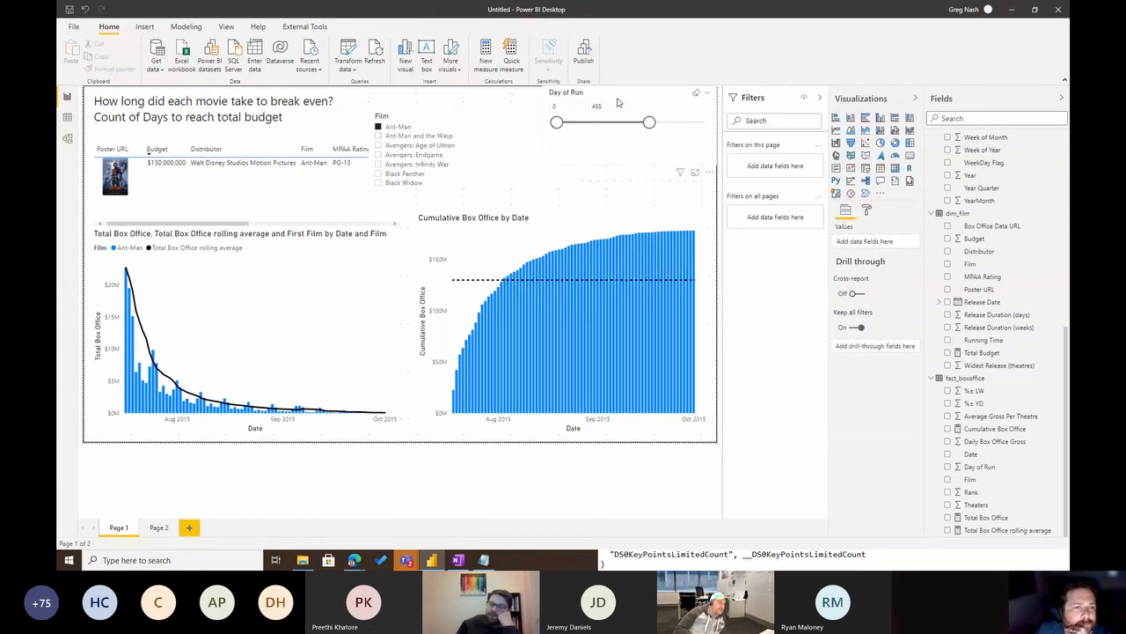
drag(543, 181, 530, 143)
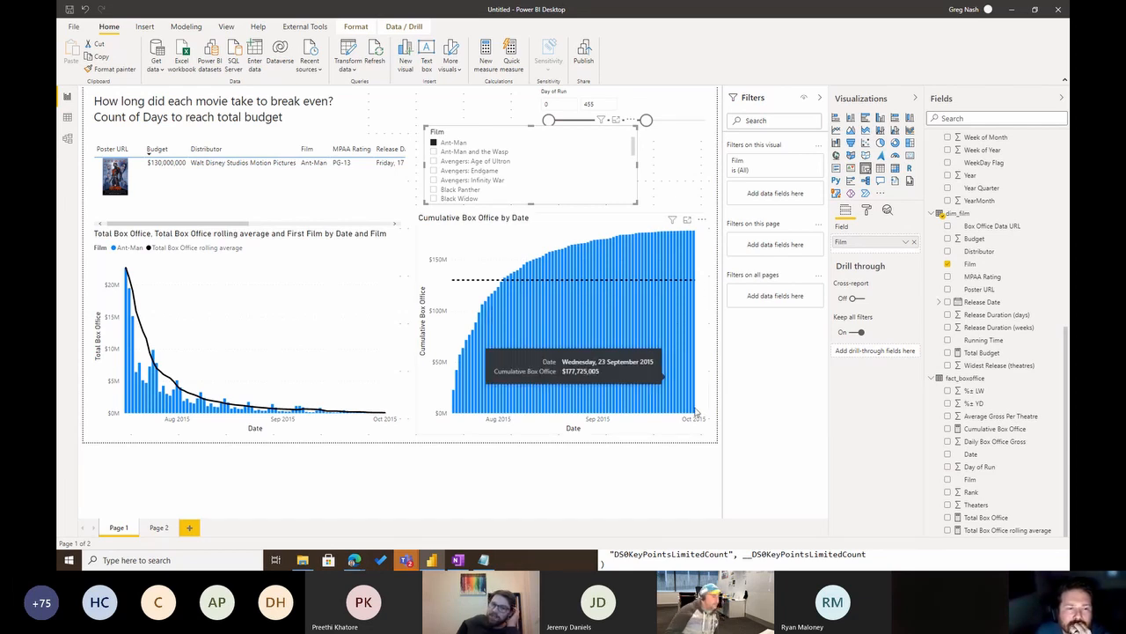
- Add a new measure named isabovebudget to the fact_boxoffice table
right_click(974, 380)
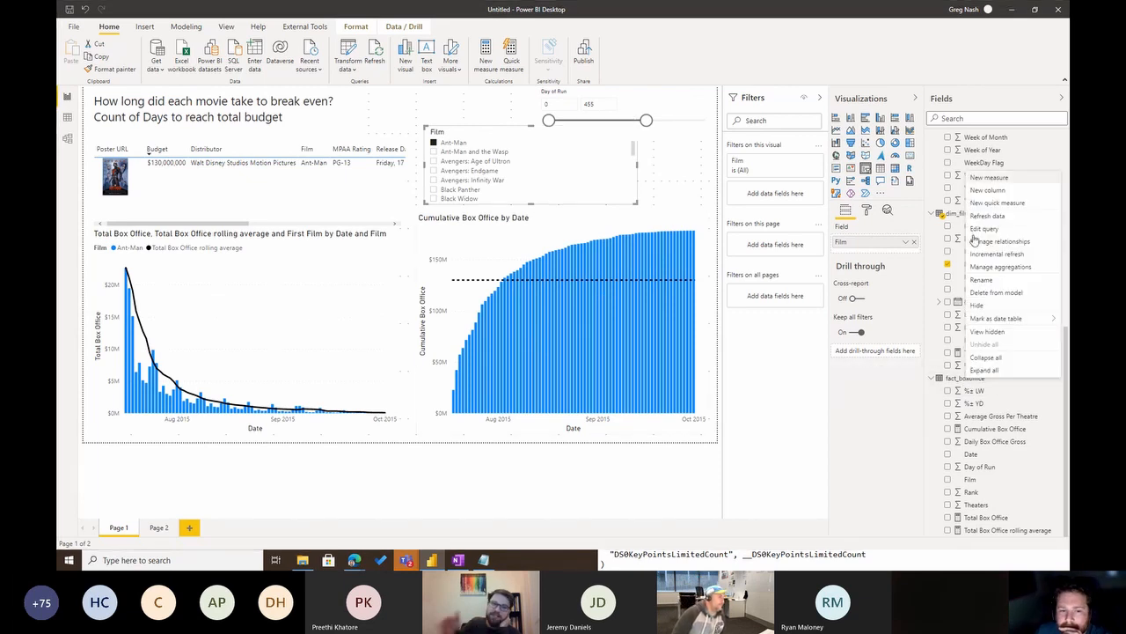
click(989, 177)
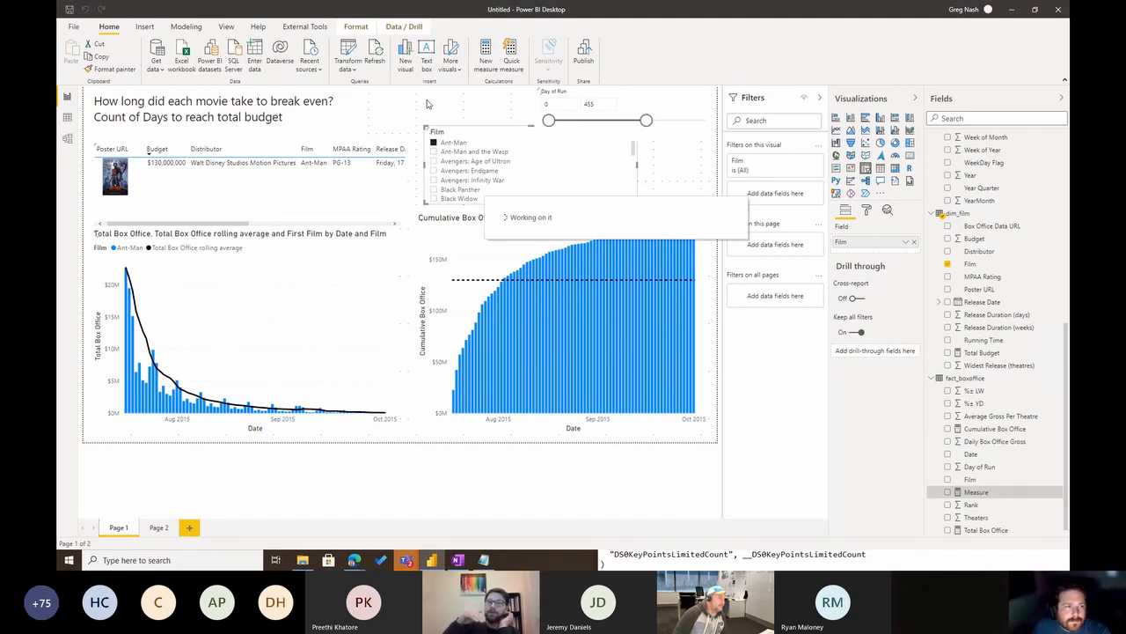
text(Is)
key(BackSpace)
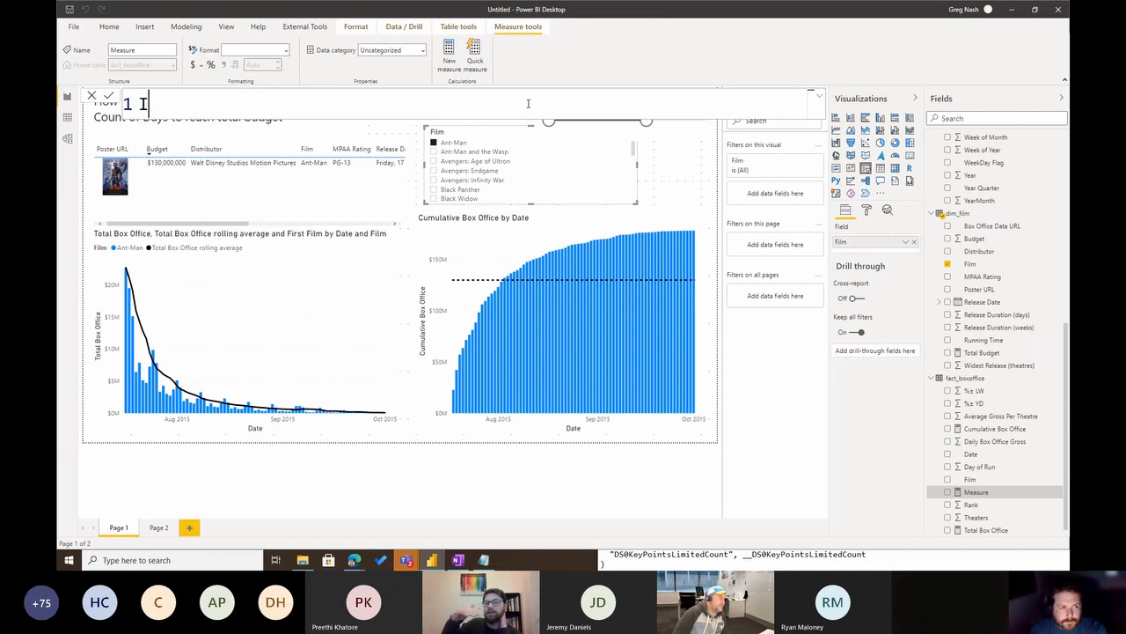
text(s a)
key(BackSpace)
key(BackSpace)
key(BackSpace)
key(BackSpace)
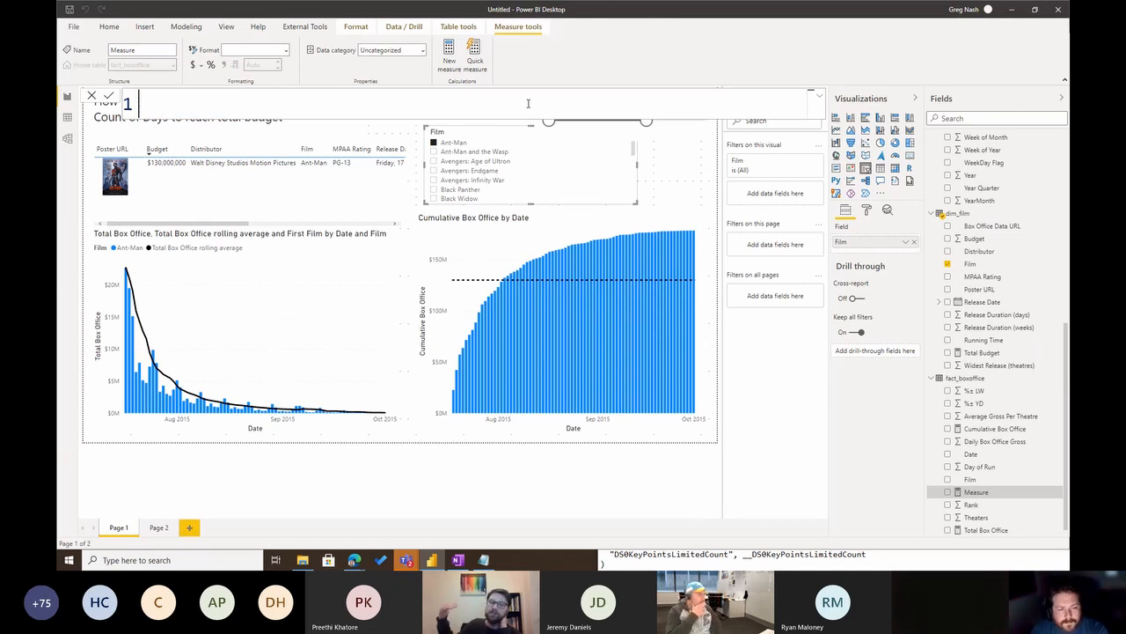
text(Is)
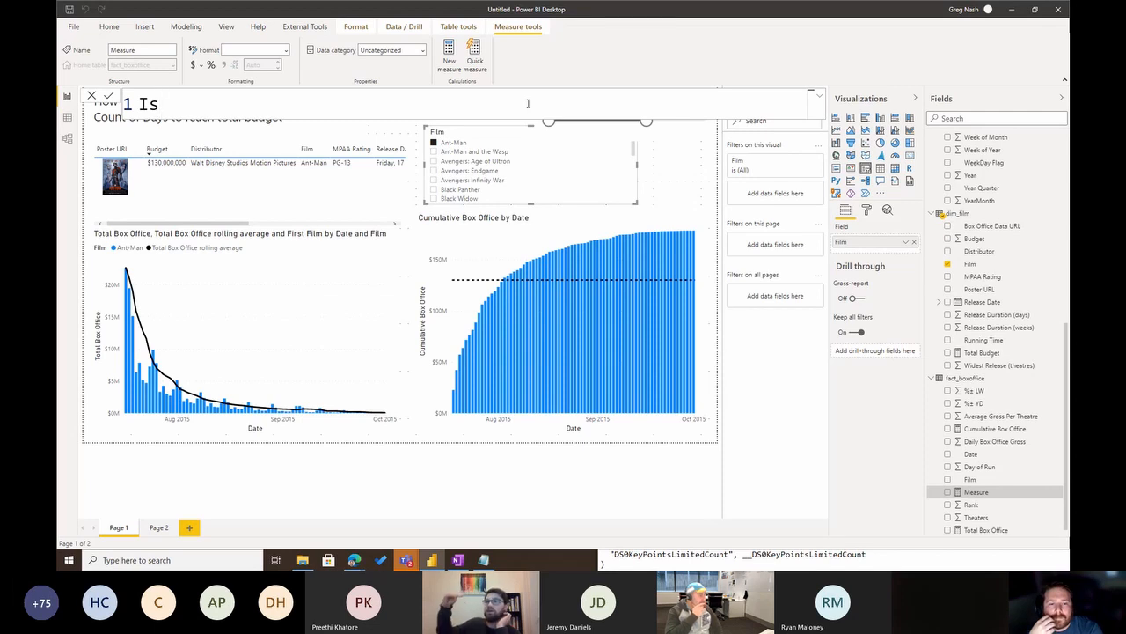
text(above)
key(BackSpace)
key(BackSpace)
key(BackSpace)
key(BackSpace)
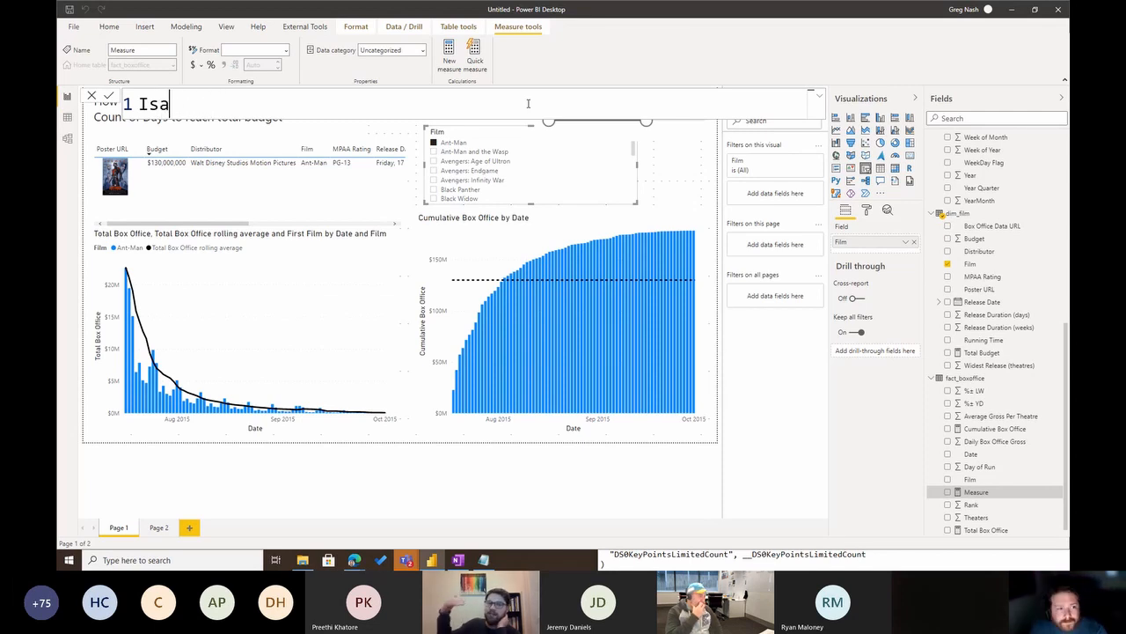
key(BackSpace)
key(BackSpace)
key(BackSpace)
text(isabove)
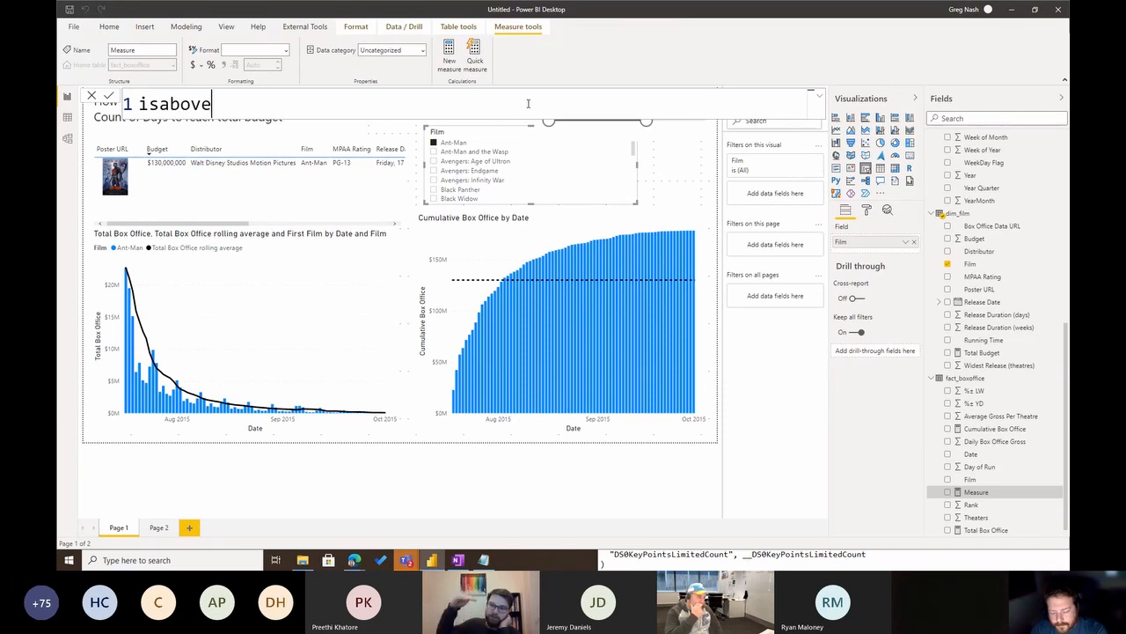
text(budget =)
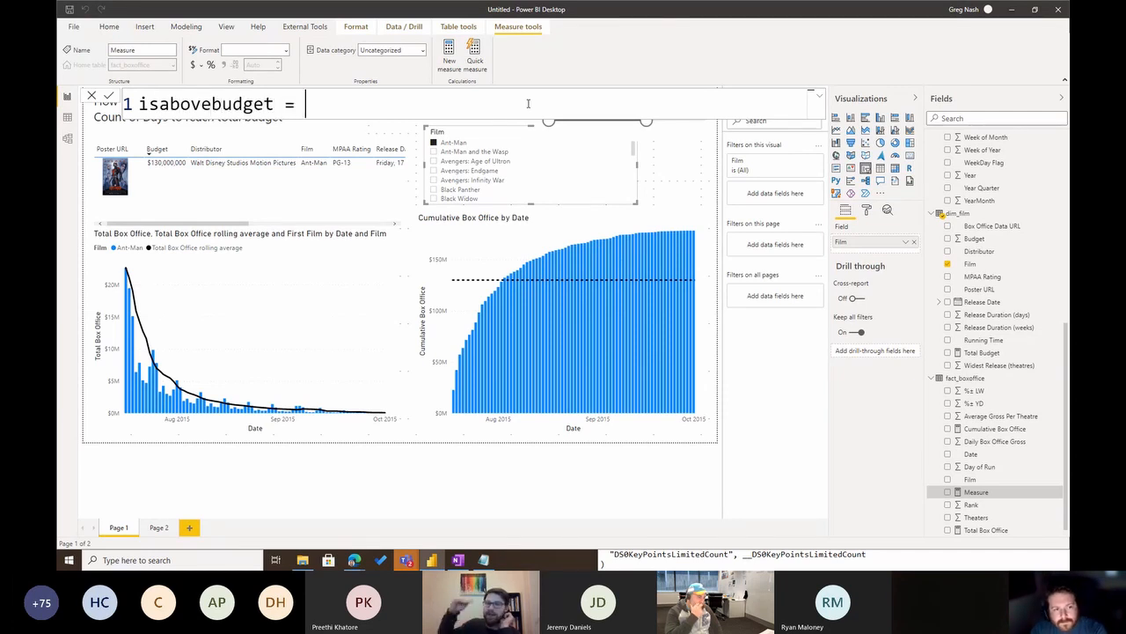
- Define isabovebudget as IF([Cumulative Box Office]>[Total Budget],TRUE(),FALSE()) and commit the measure
text( IF()
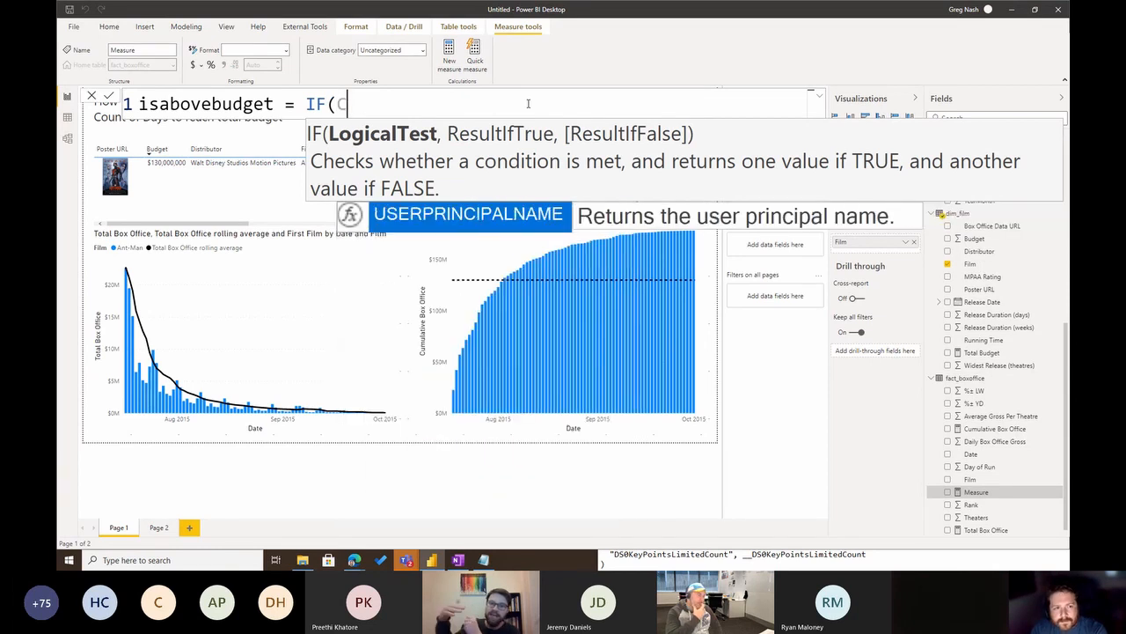
text(CUm)
key(Down)
key(Down)
key(Tab)
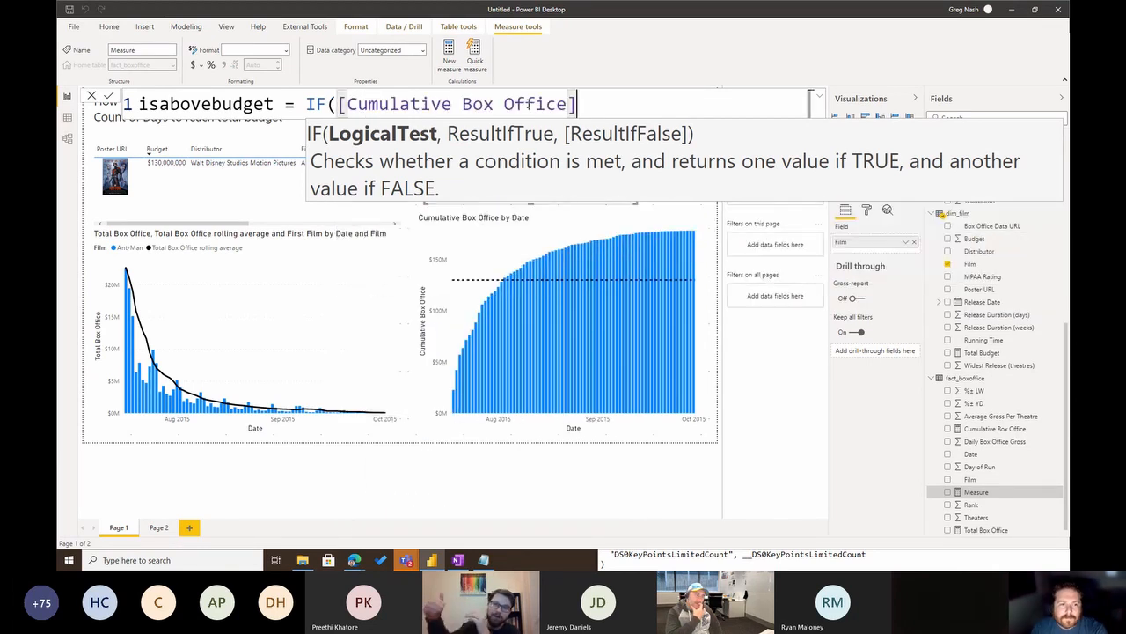
text(>Bu)
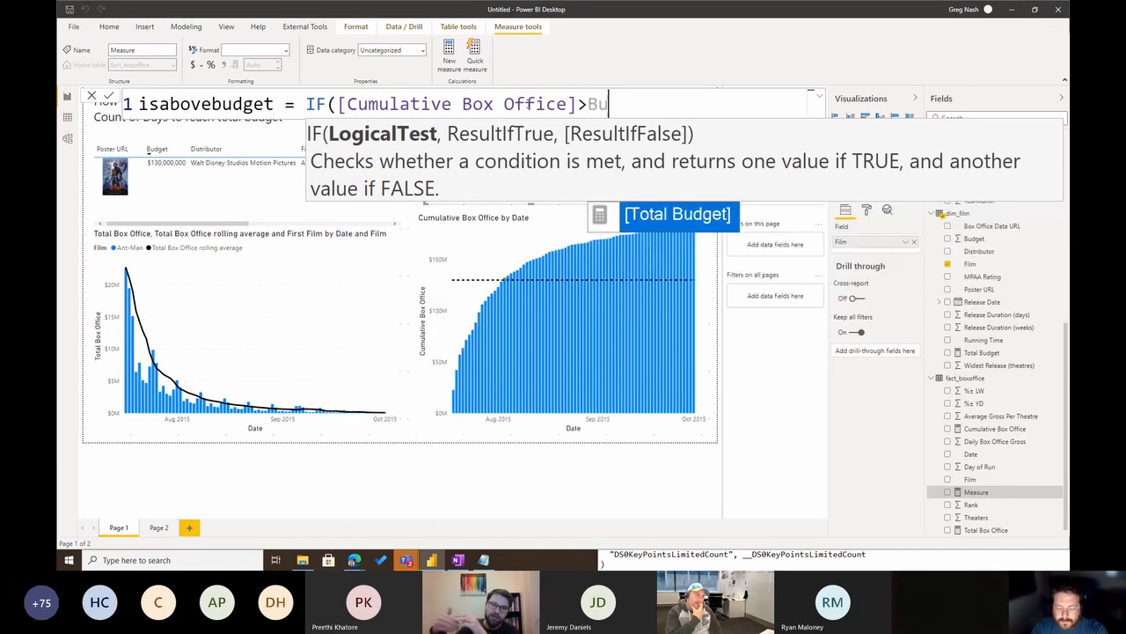
text(d)
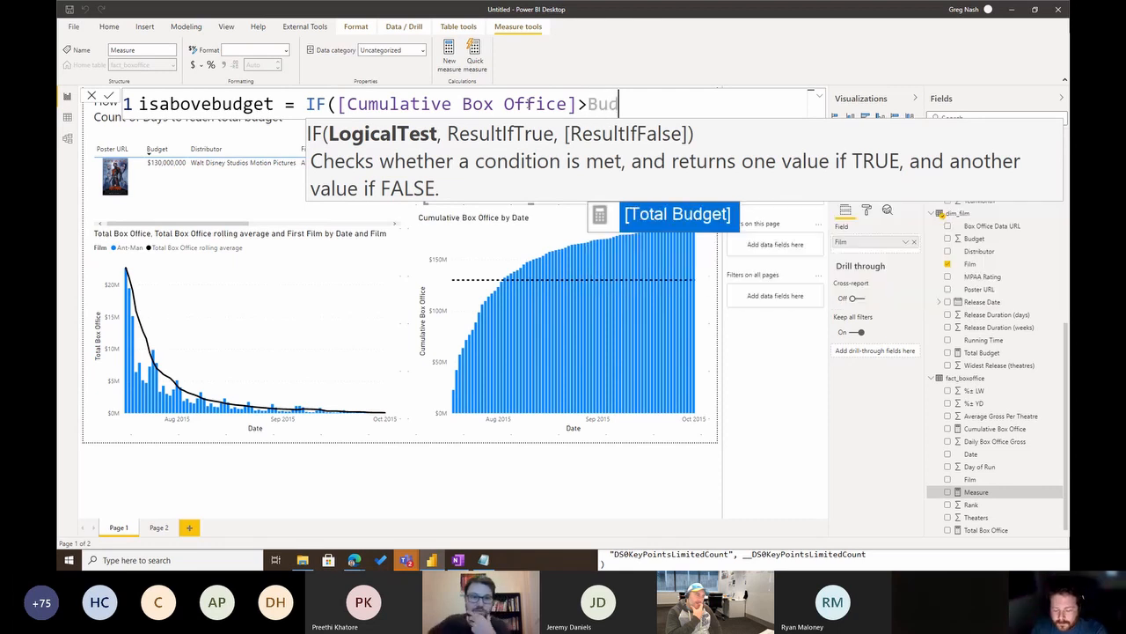
key(Tab)
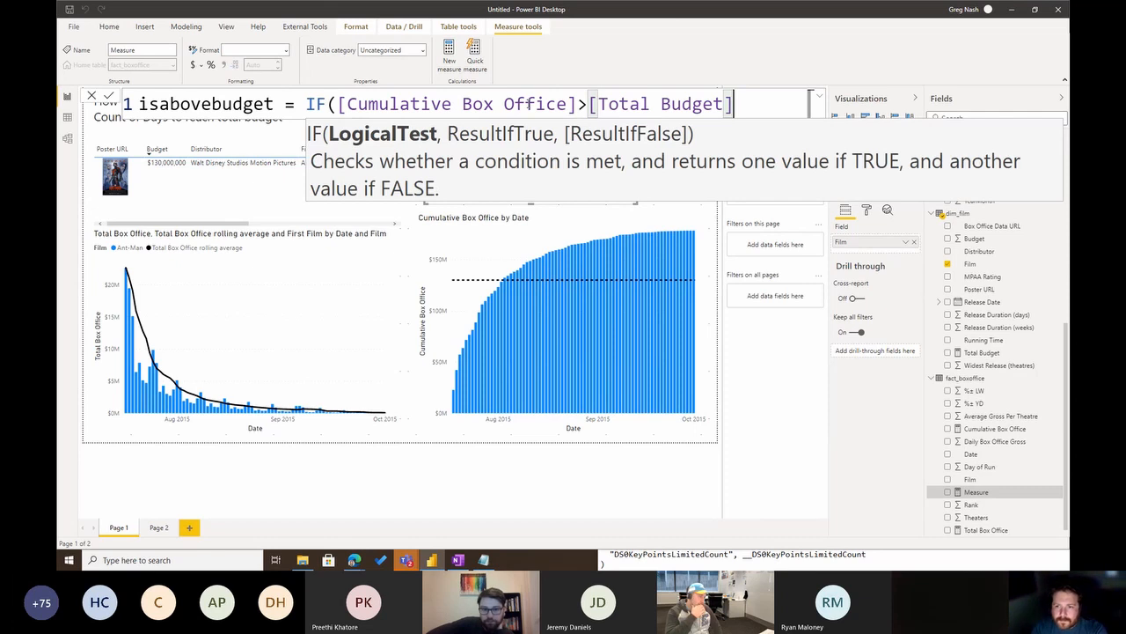
text(,TRUE(),Fal)
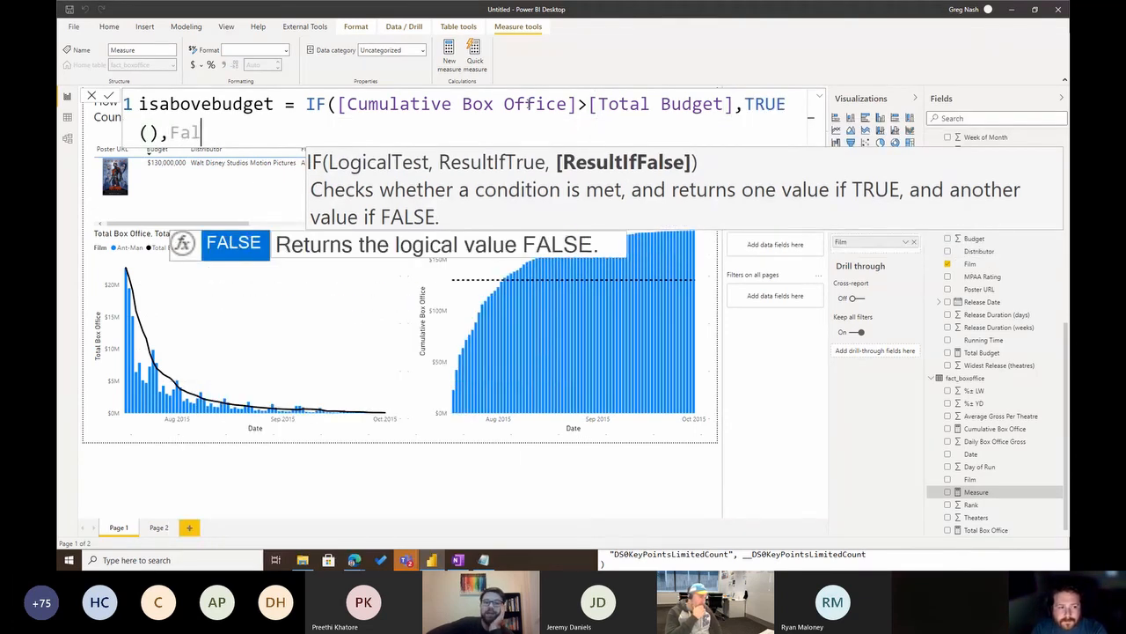
text(se())
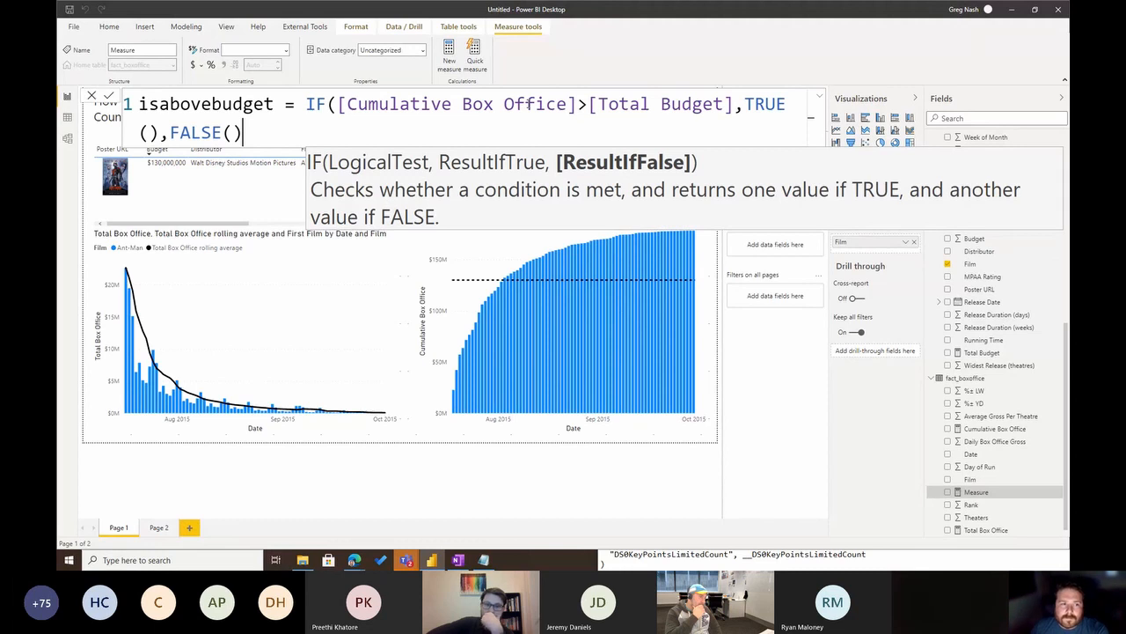
text())
key(Return)
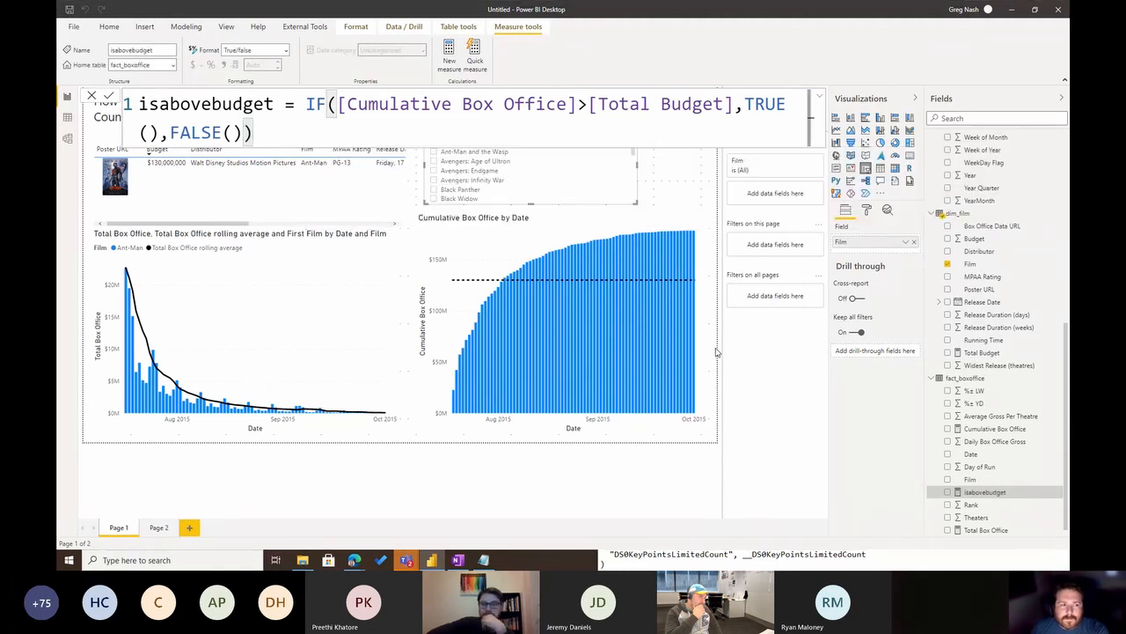
click(717, 352)
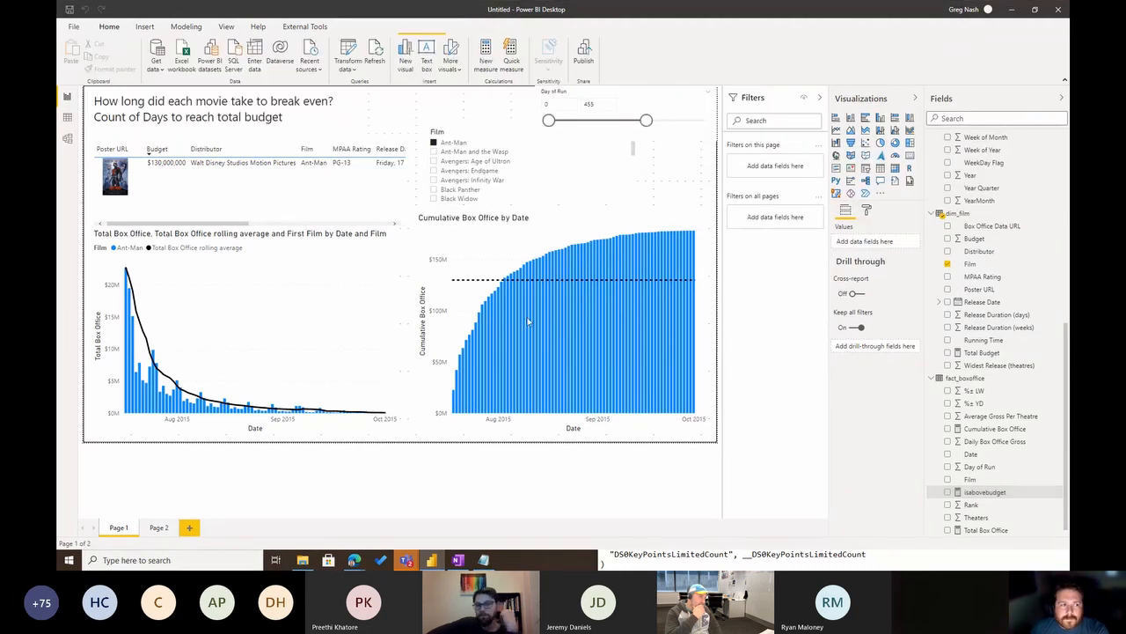
- Create a calculated table named FilmsAboveBudget and start its definition with the SUMMARIZECOLUMNS function
click(186, 27)
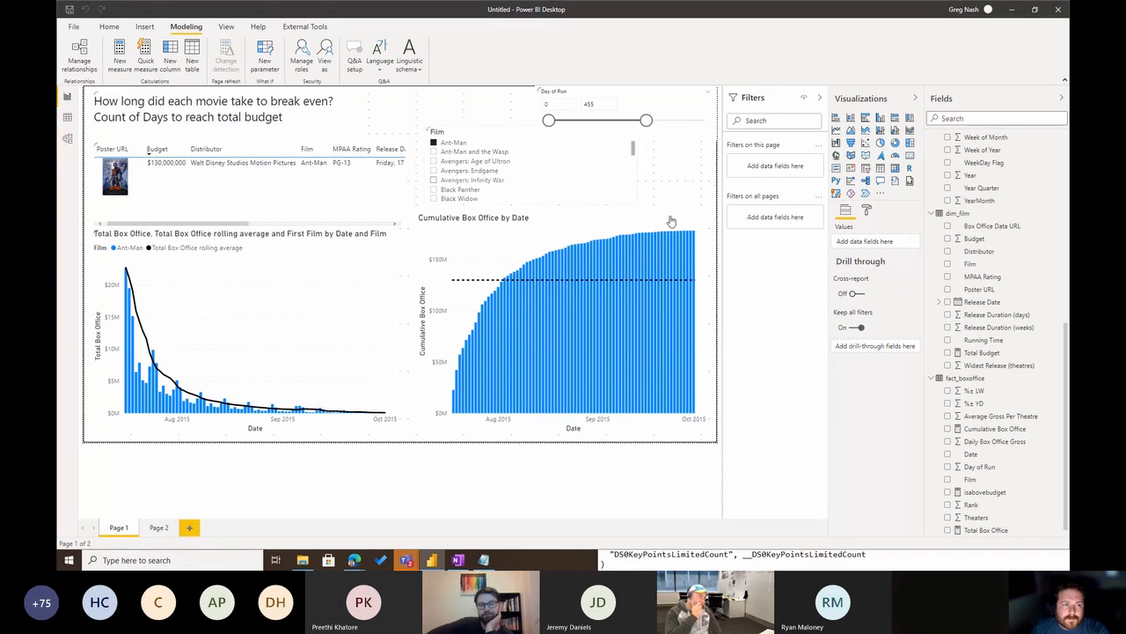
mouse_move(672, 221)
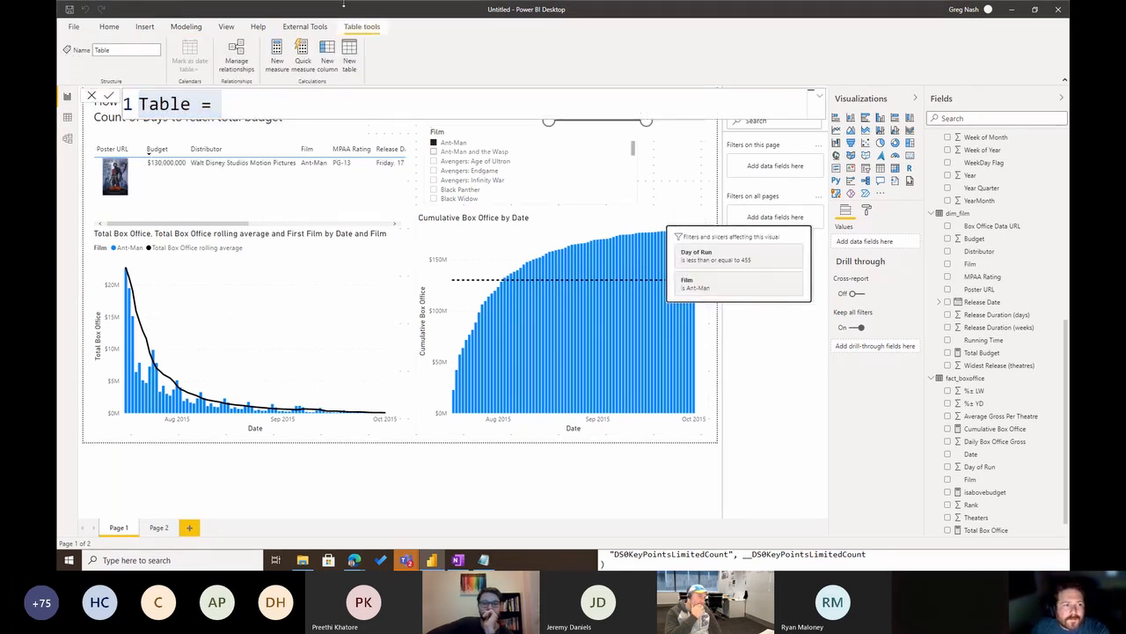
text(Film)
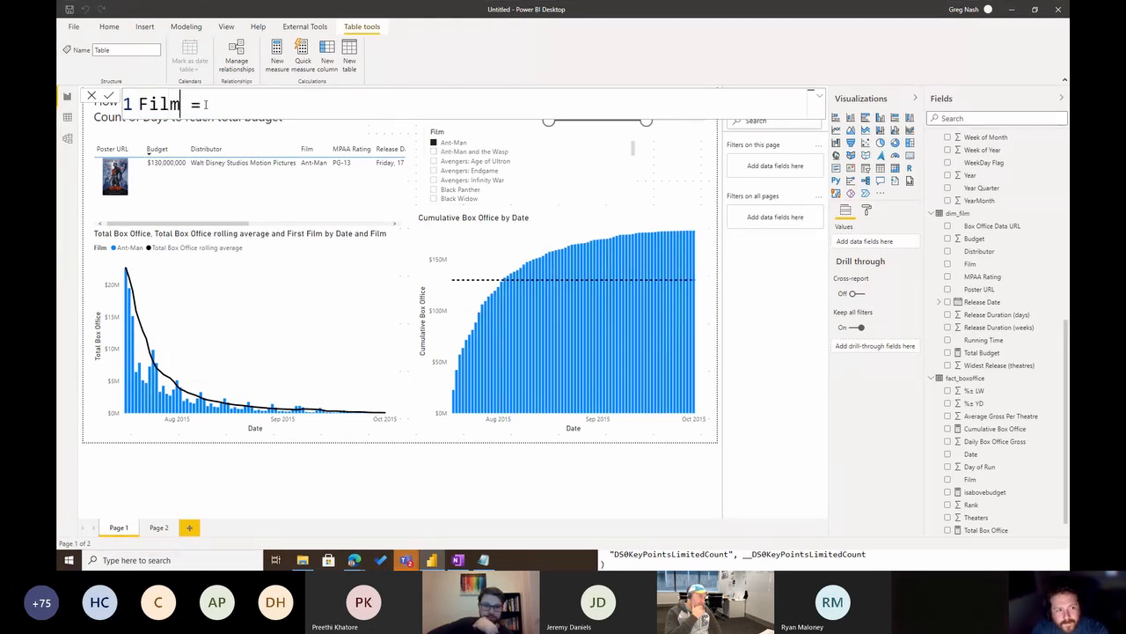
text(sAboveBud)
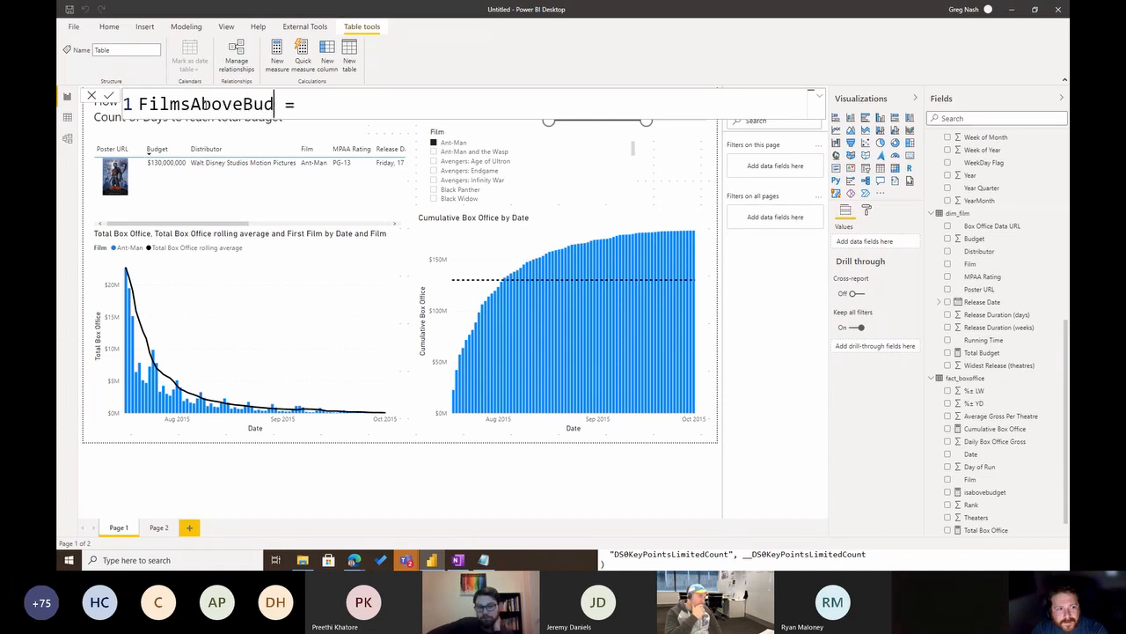
text(get)
key(End)
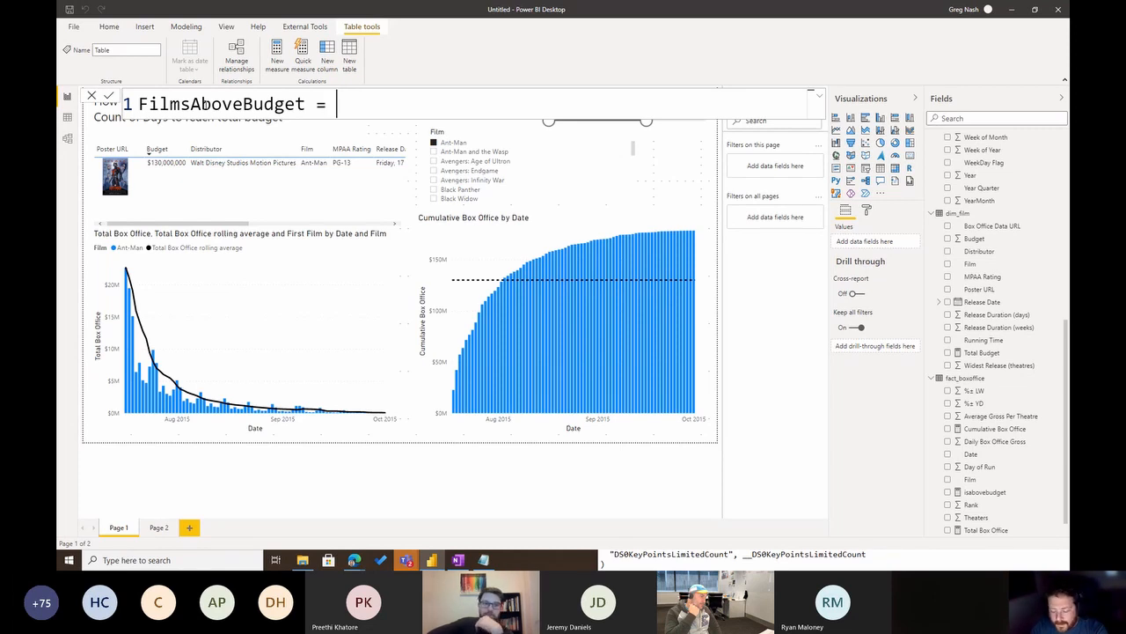
text(SUM)
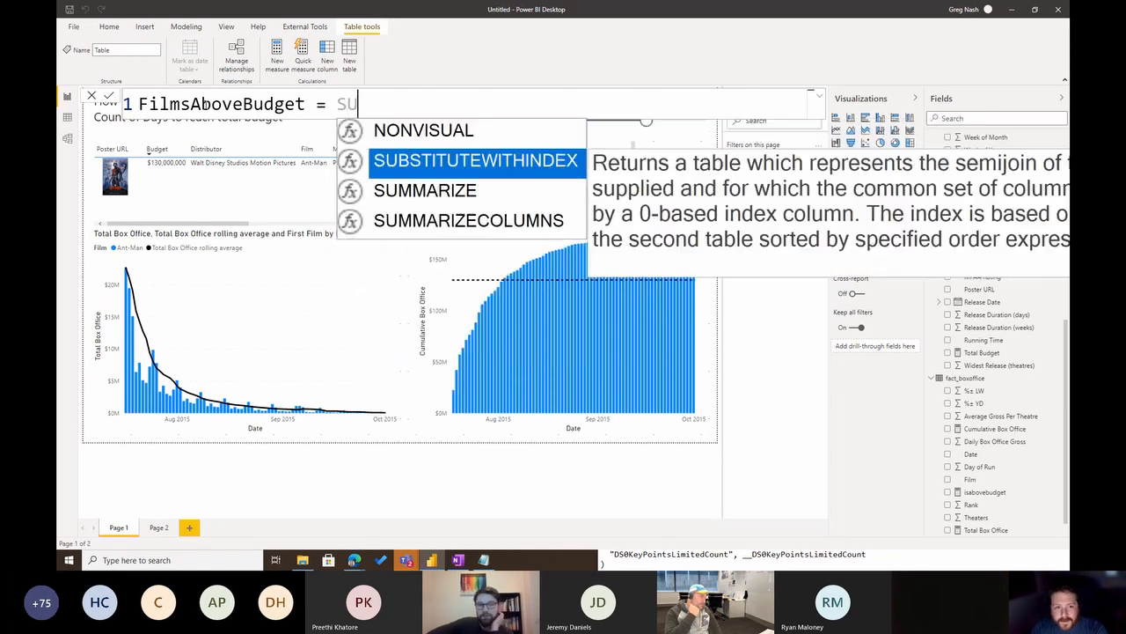
key(Down)
key(Down)
key(Tab)
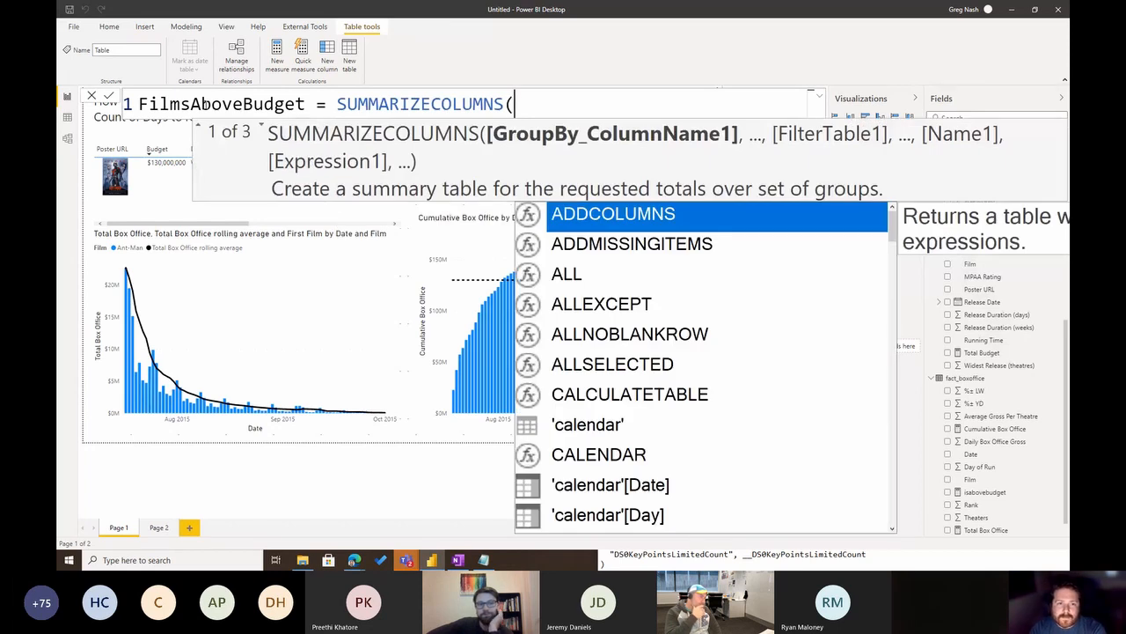
text(Date)
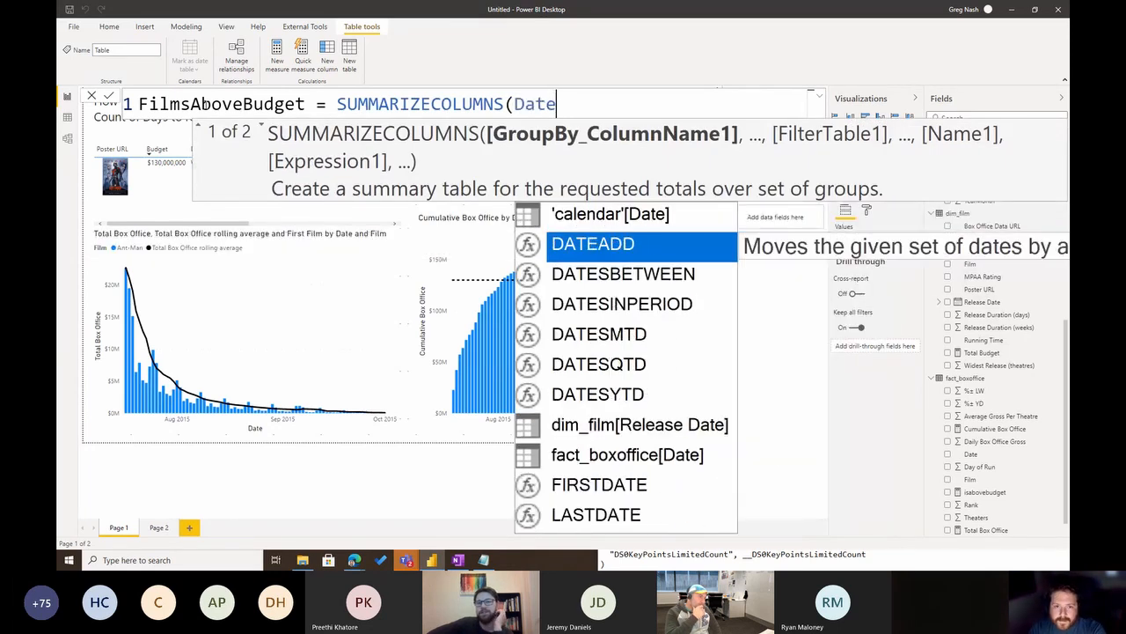
key(Tab)
key(BackSpace)
key(BackSpace)
key(BackSpace)
key(BackSpace)
key(BackSpace)
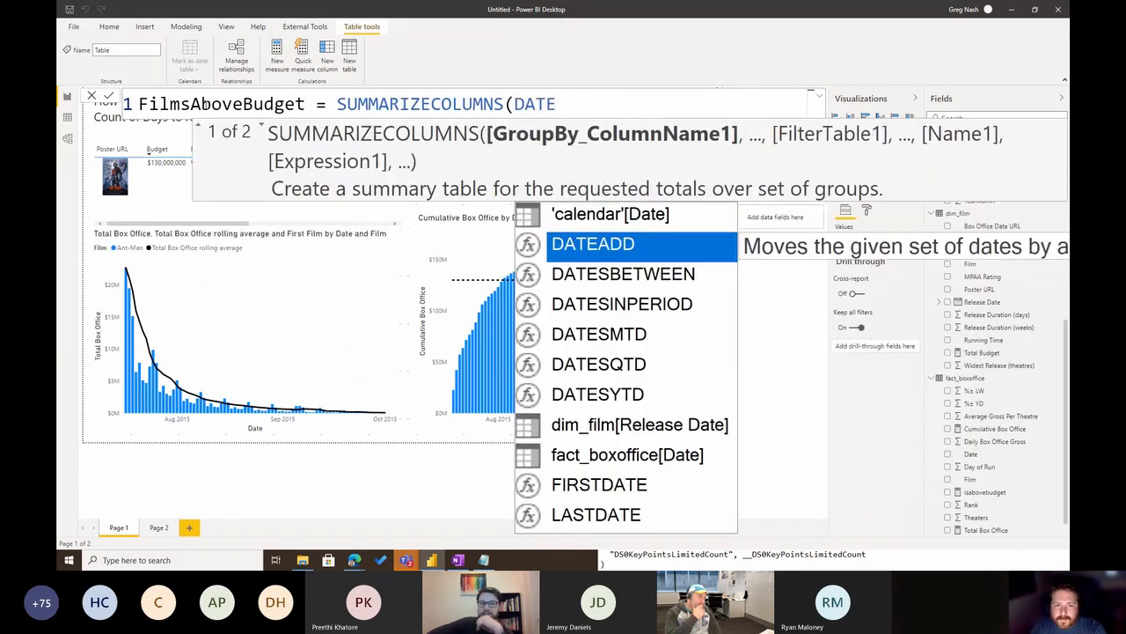
key(BackSpace)
key(BackSpace)
key(BackSpace)
- Enter 'calendar'[Date] and dim_film[Film] as the grouping columns of SUMMARIZECOLUMNS
text(Dat)
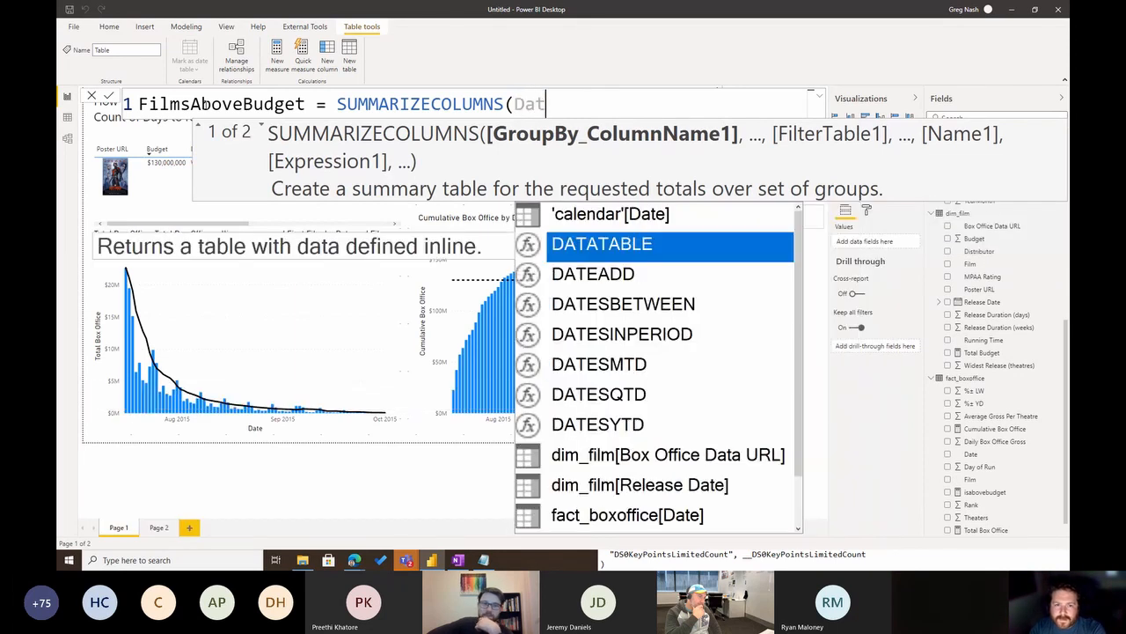
key(Up)
key(Tab)
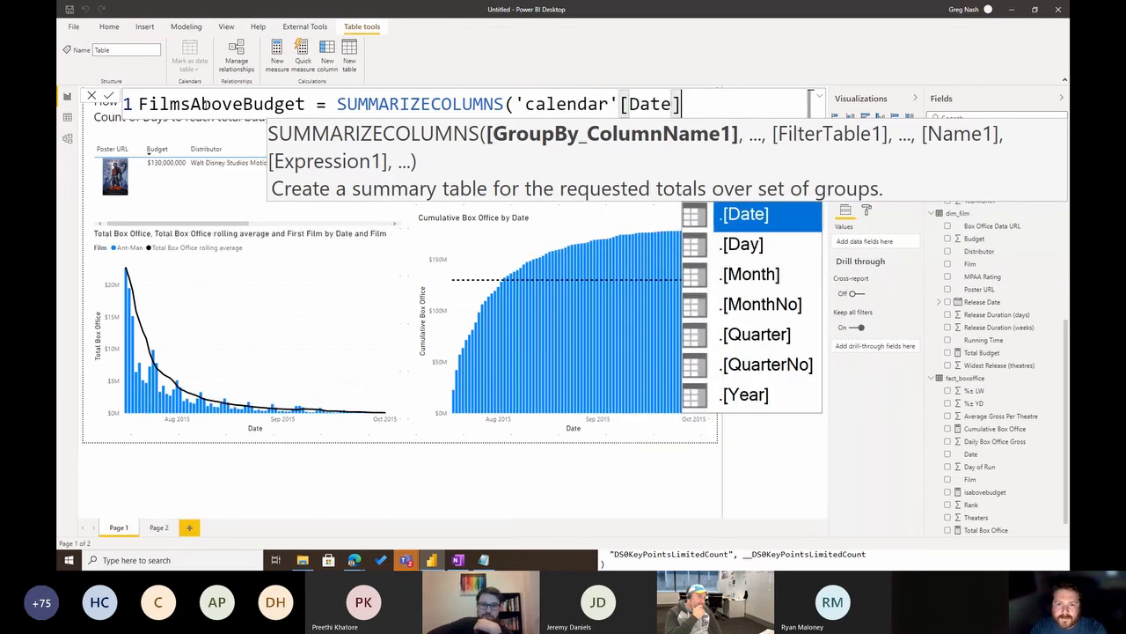
text(,)
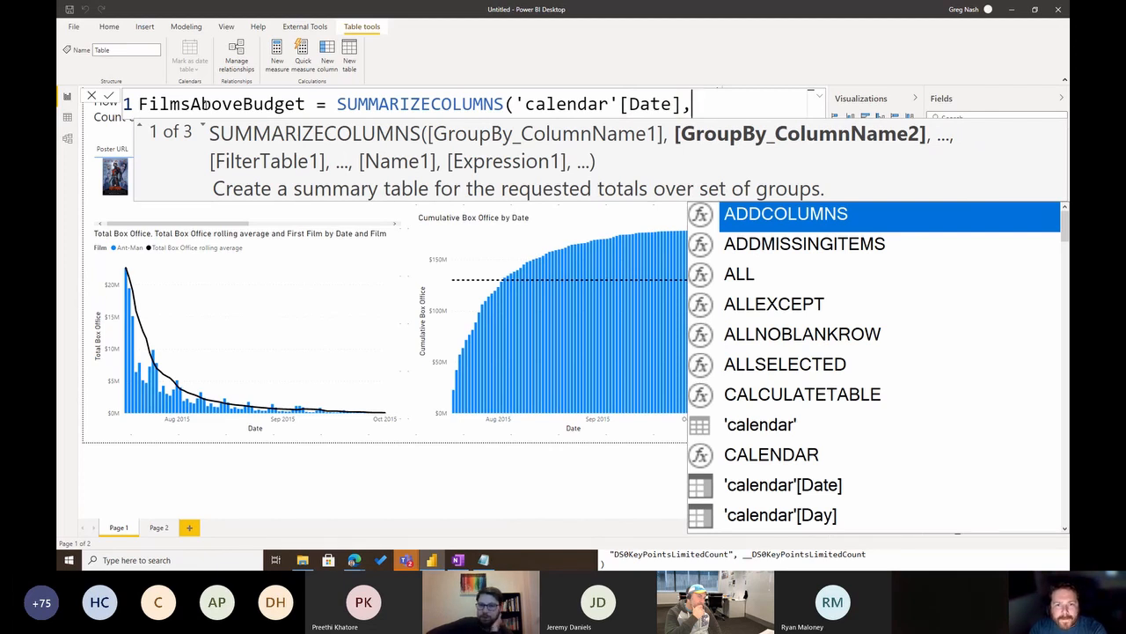
text(Fil)
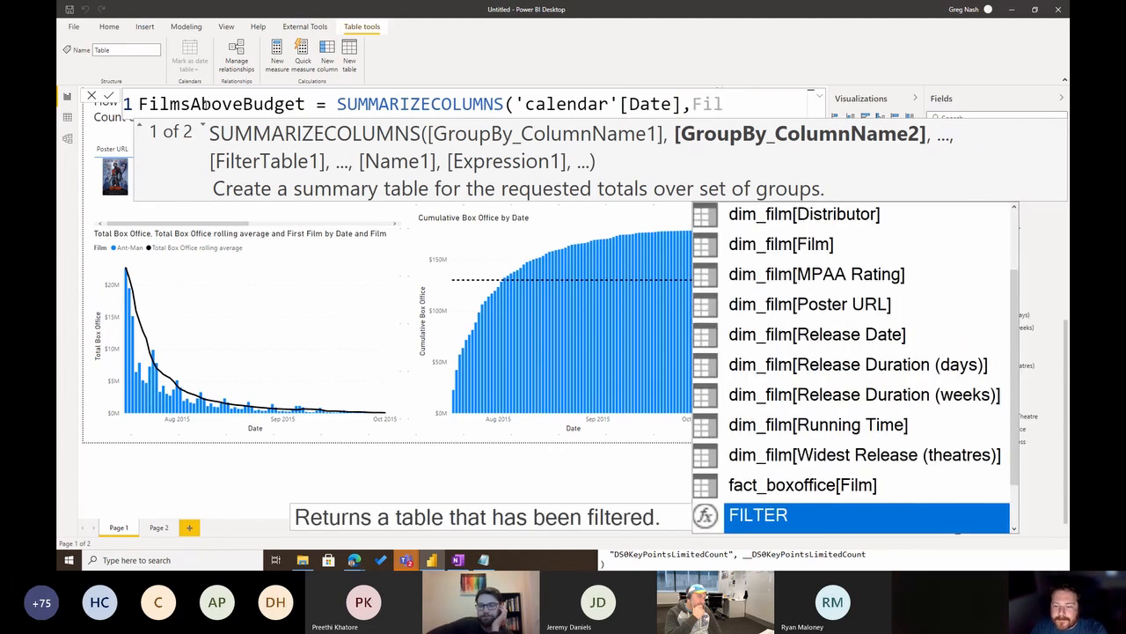
text(m)
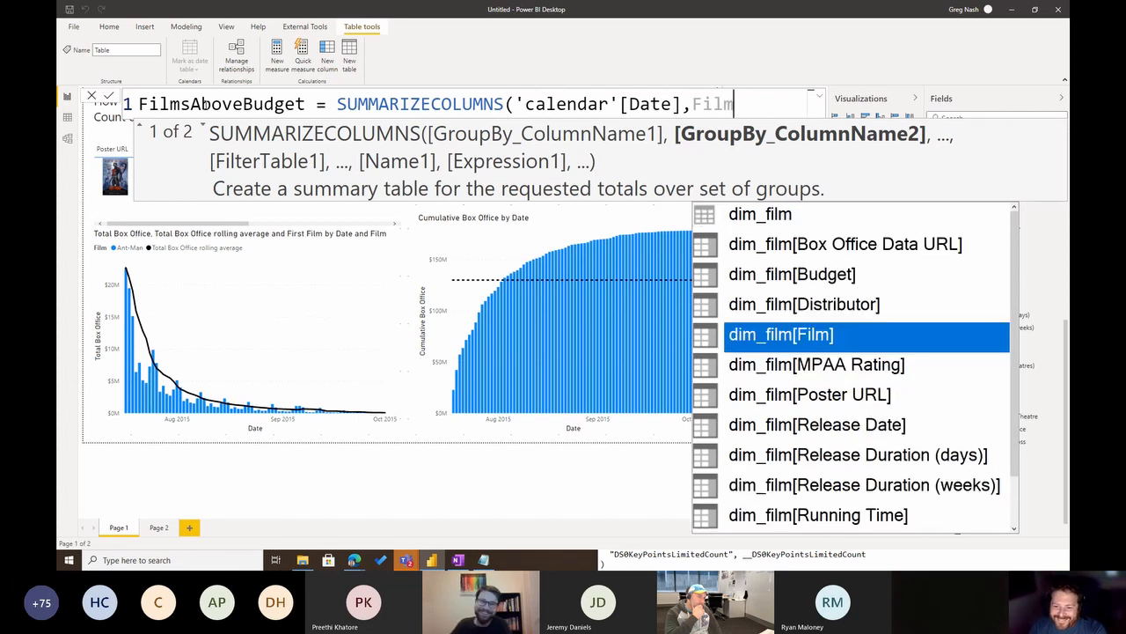
key(Tab)
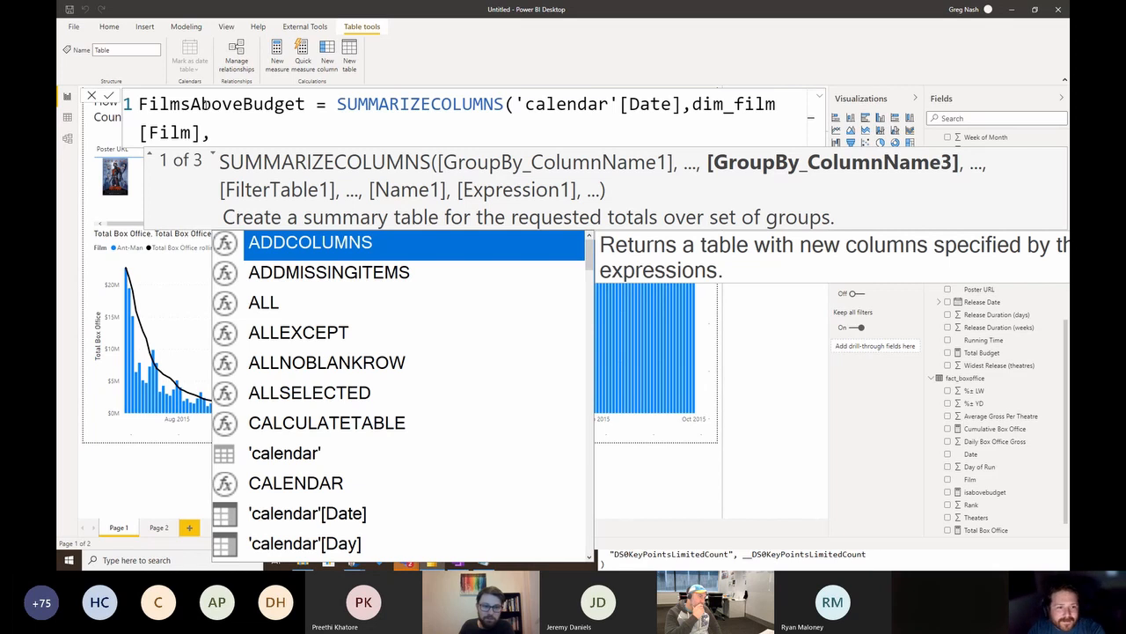
text(,Iu)
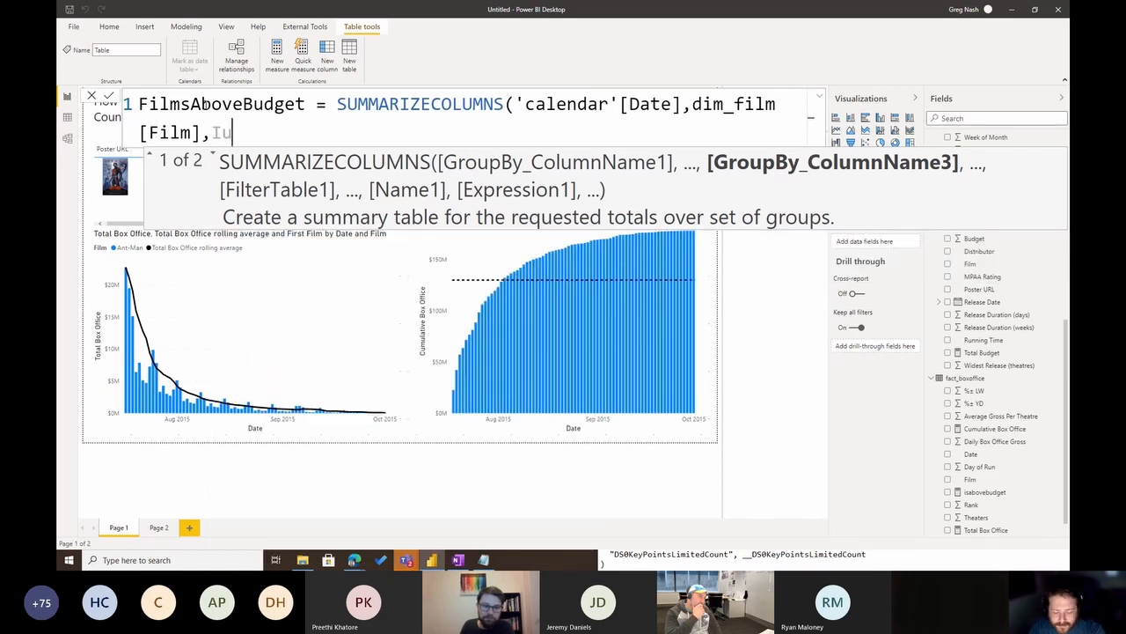
key(BackSpace)
text(ius)
key(BackSpace)
key(BackSpace)
key(BackSpace)
text(s)
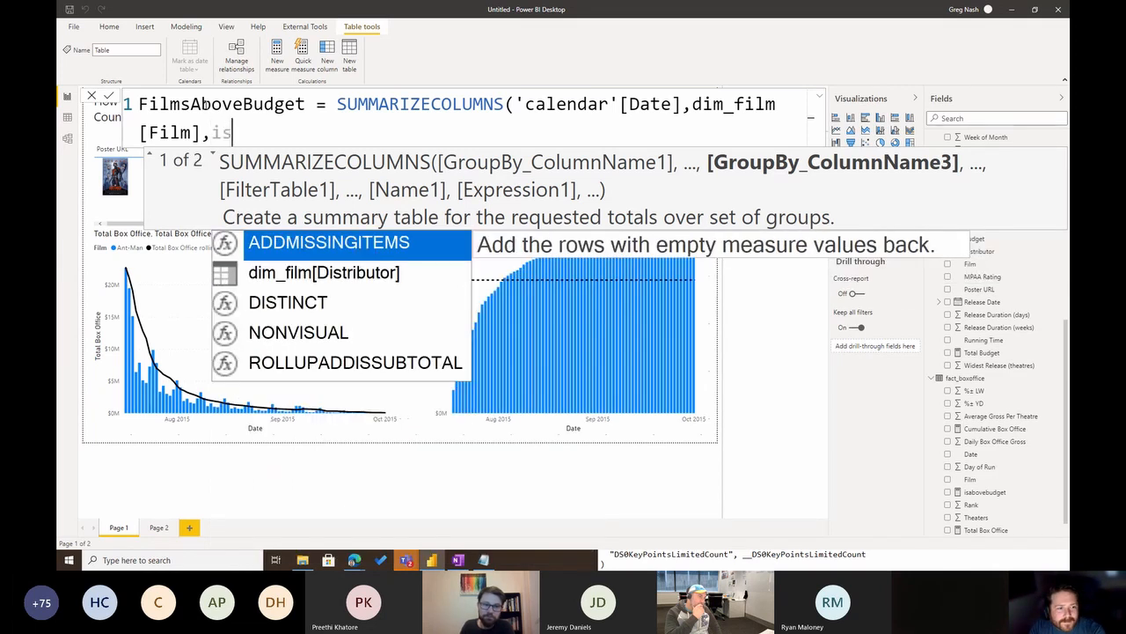
text(abu)
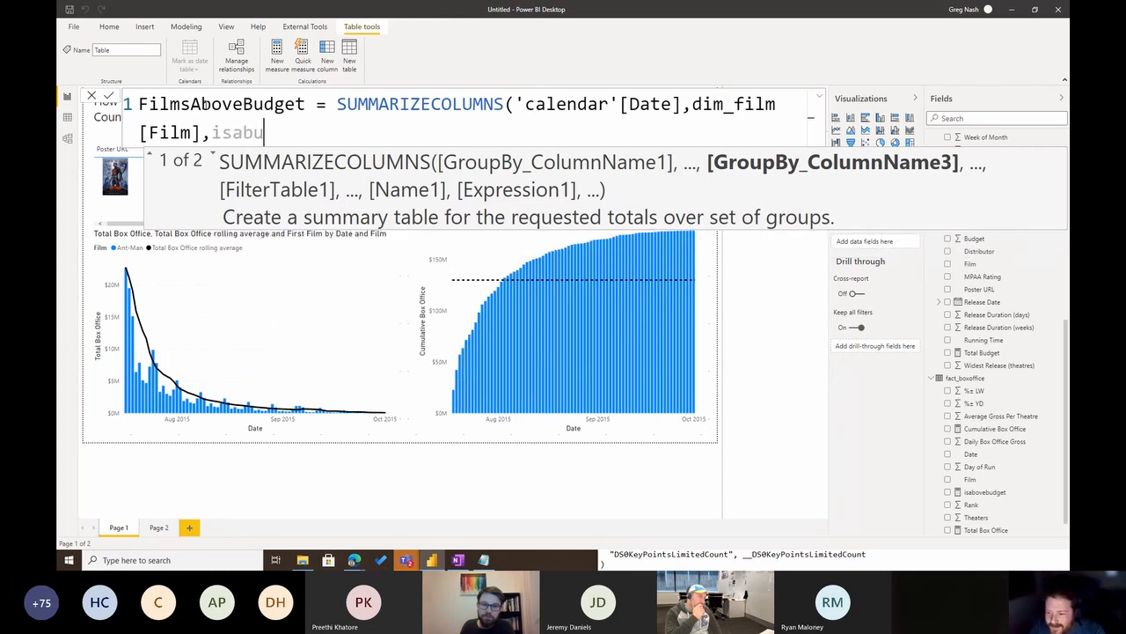
key(BackSpace)
key(BackSpace)
key(BackSpace)
key(BackSpace)
key(BackSpace)
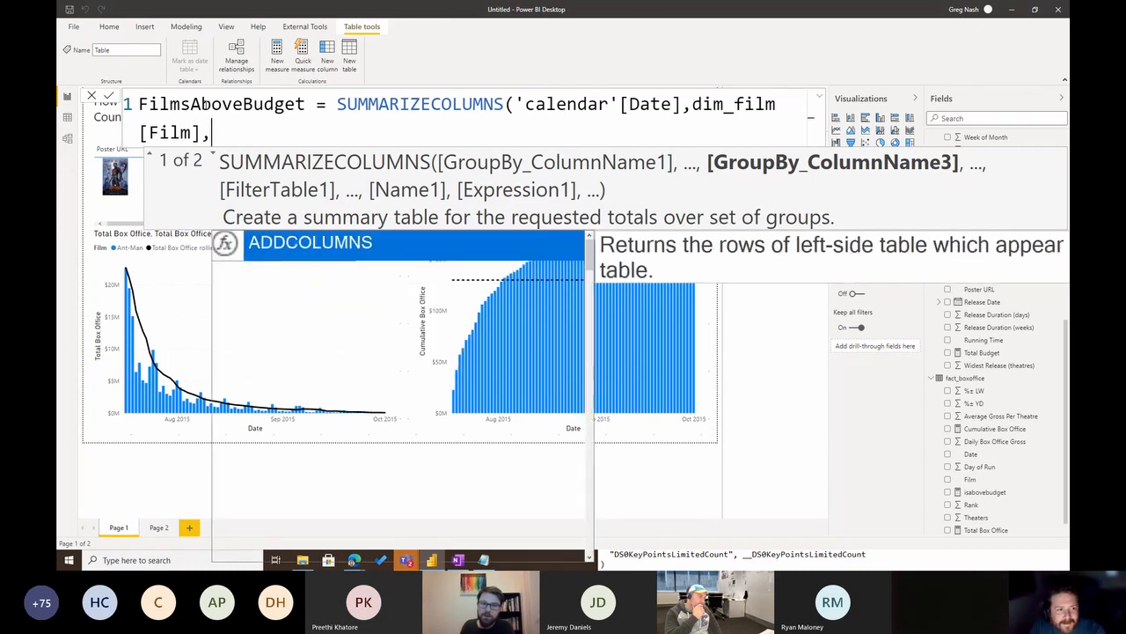
- Add a "Budget" column returning [isabovebudget], close the SUMMARIZECOLUMNS expression and commit the FilmsAboveBudget table
text(")
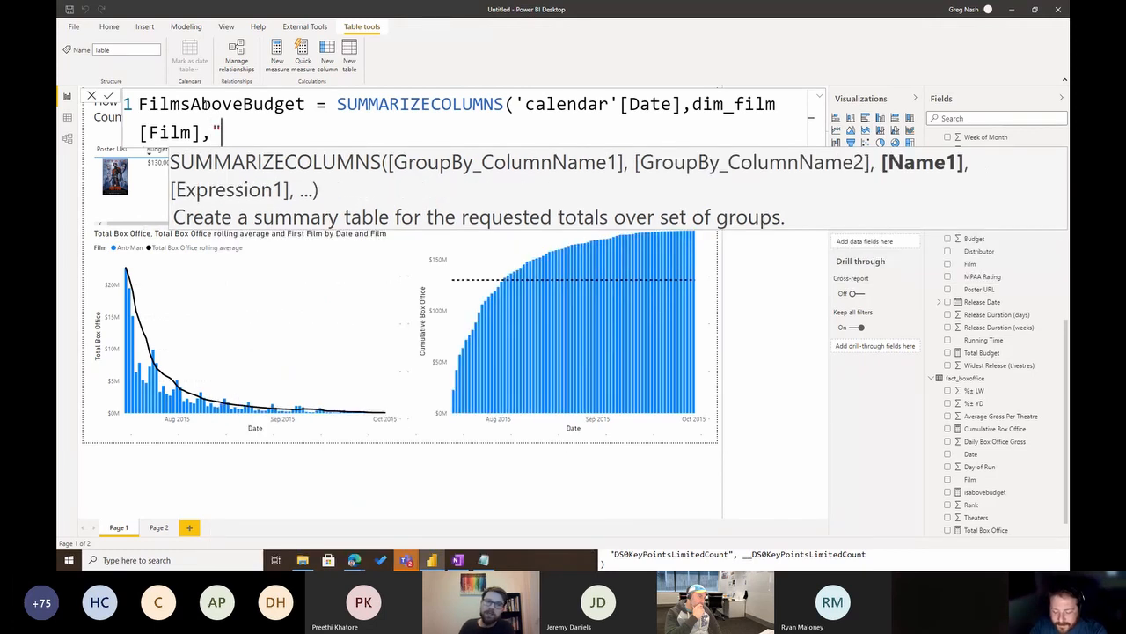
text(Budget",i)
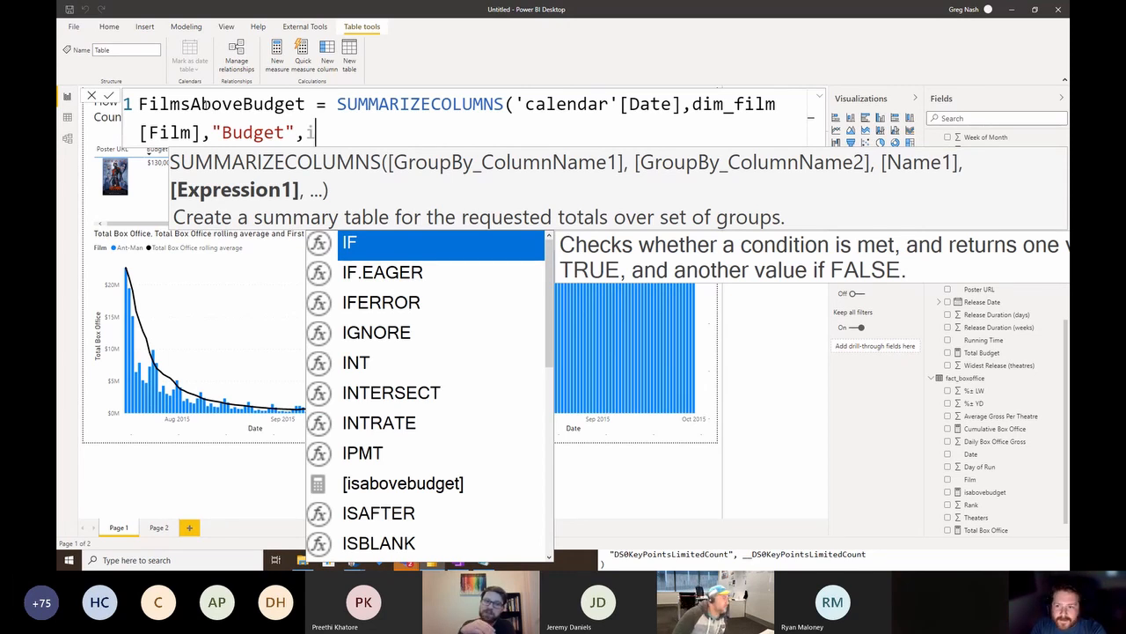
text(sa)
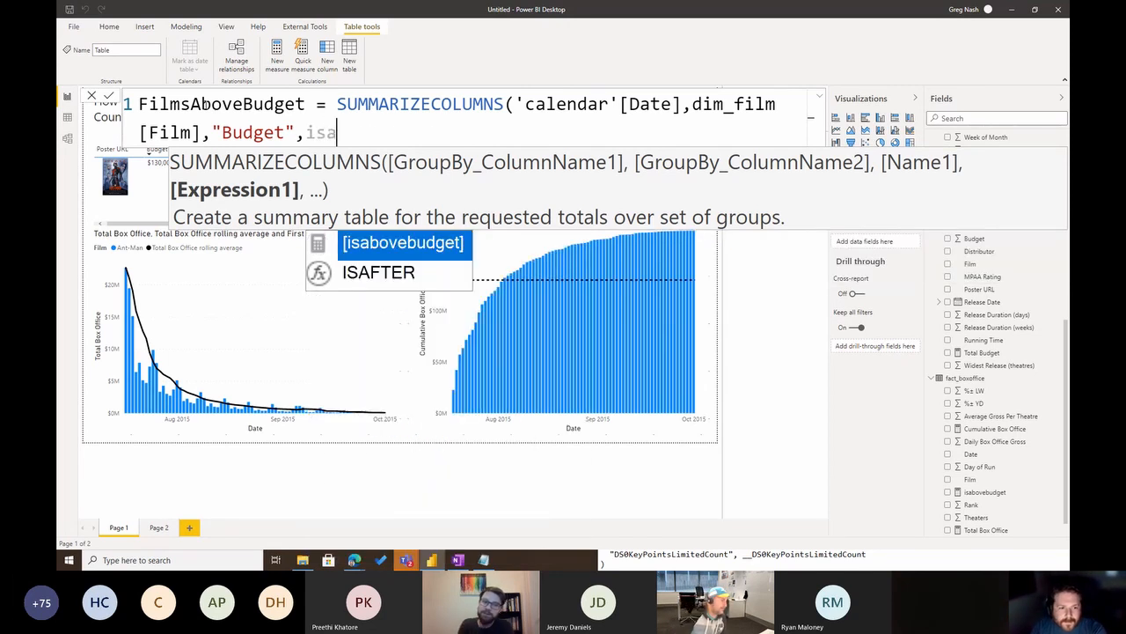
key(Tab)
text())
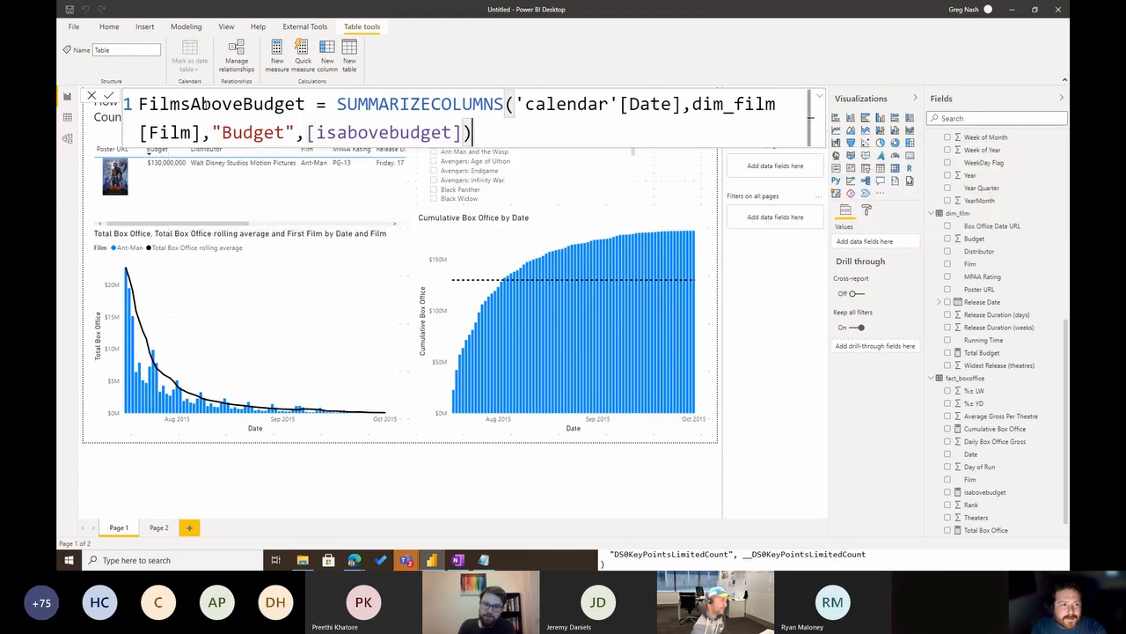
key(Return)
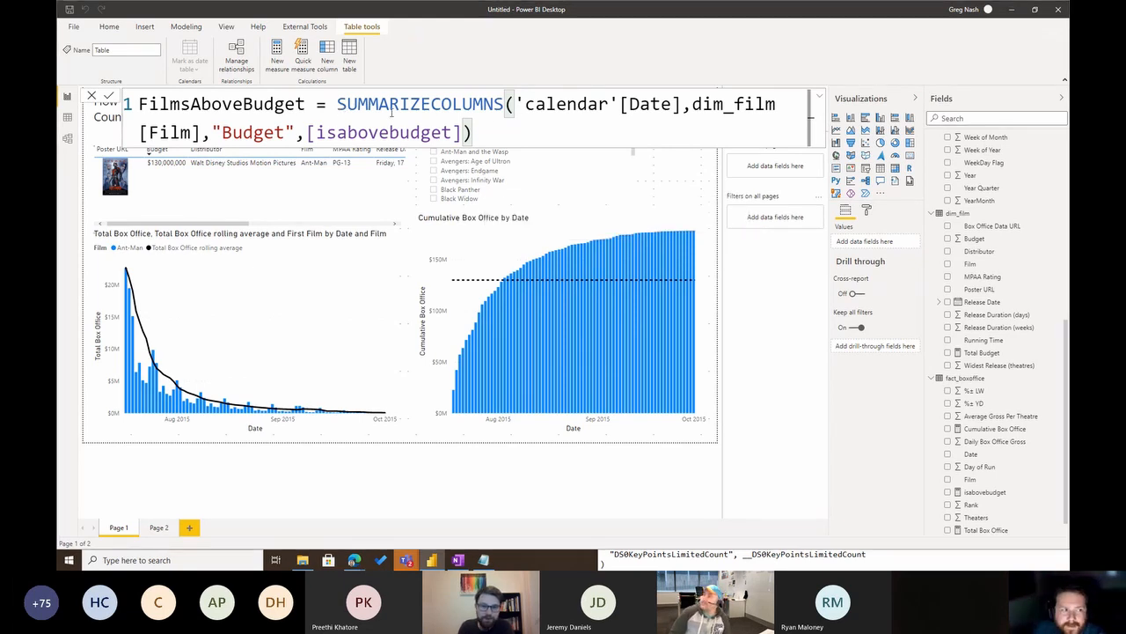
key(Return)
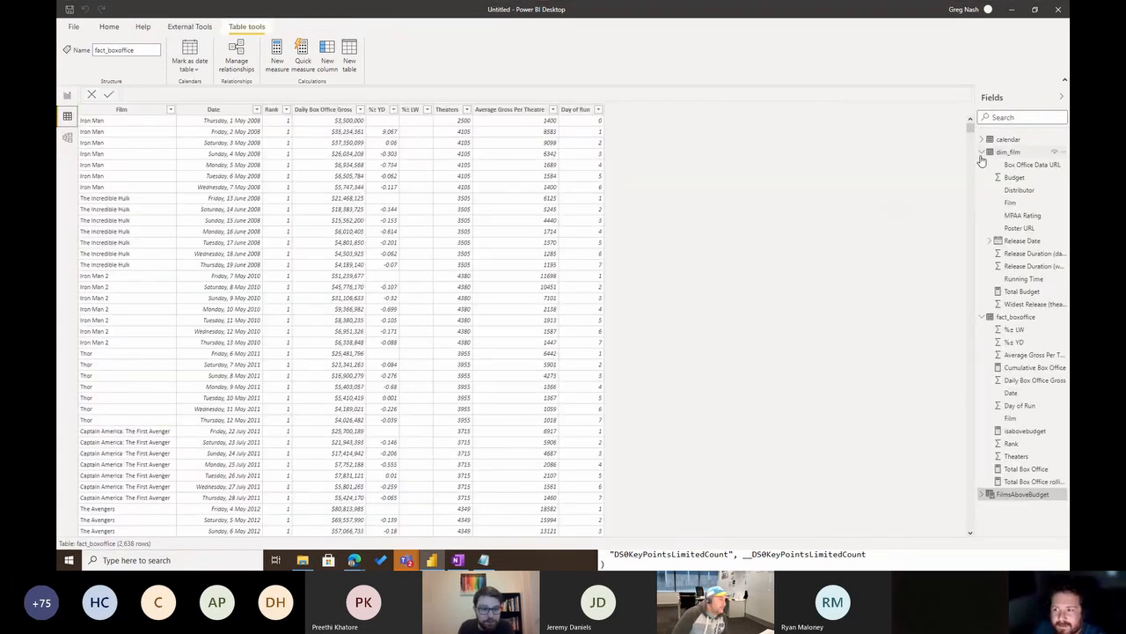
- Show the data of the FilmsAboveBudget table and look through its Date, Film and Budget rows
click(982, 153)
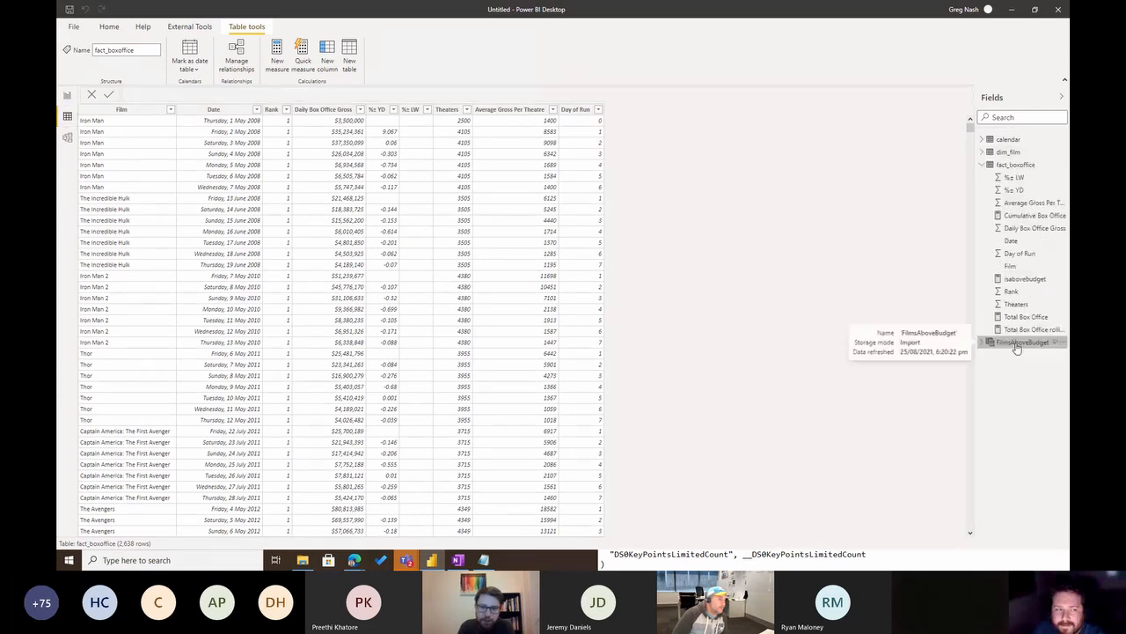
click(1018, 342)
scroll(211, 167, down, 15)
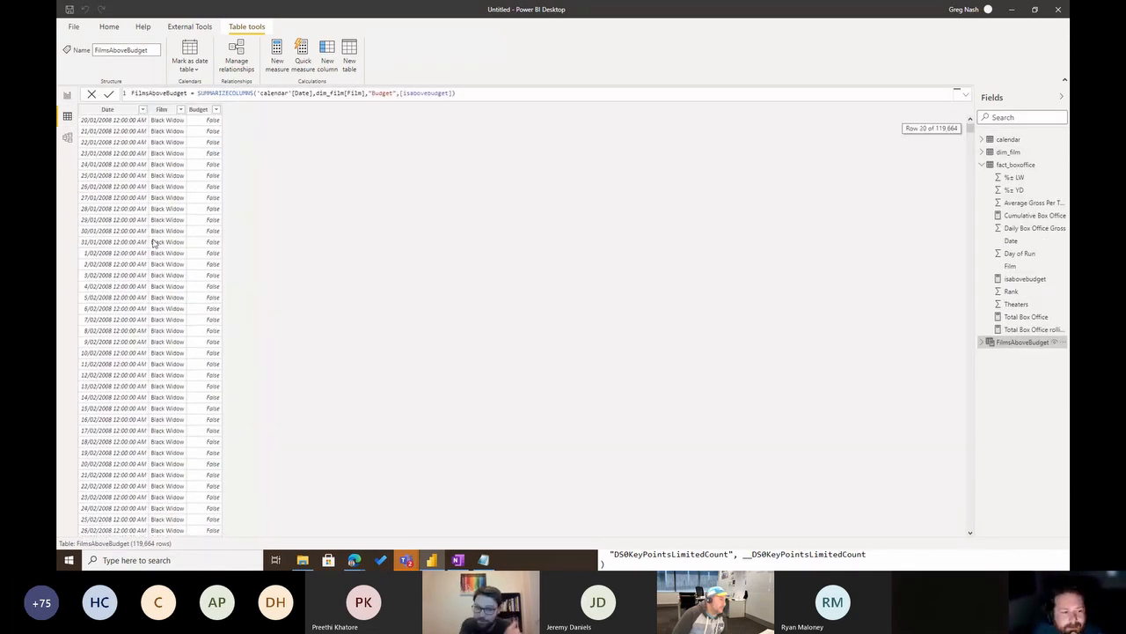
scroll(148, 300, down, 19)
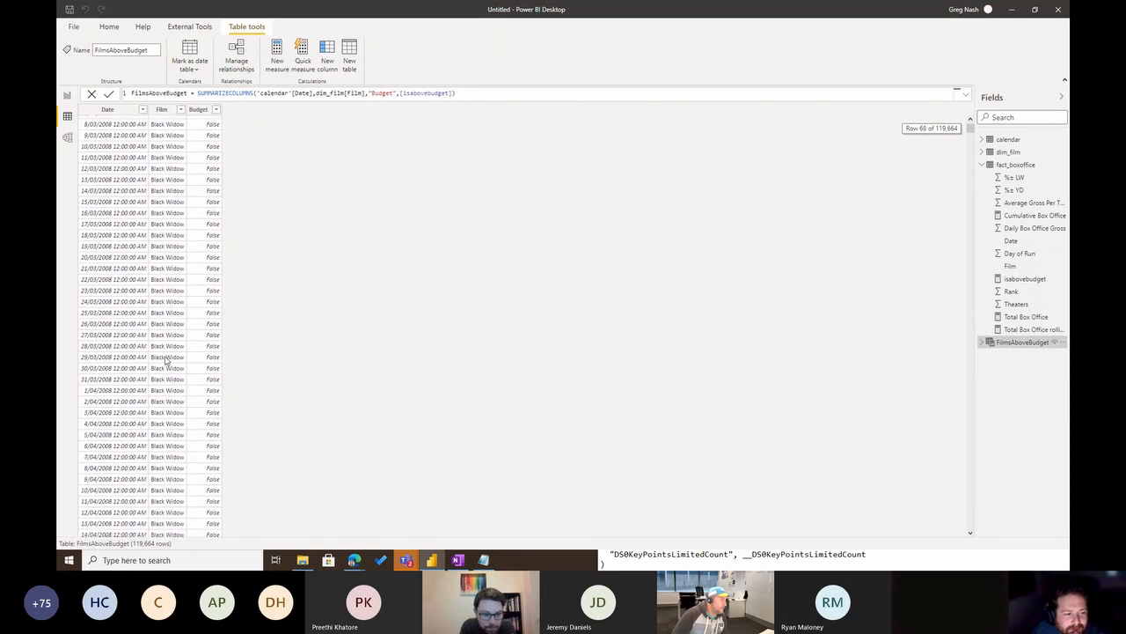
scroll(161, 365, down, 20)
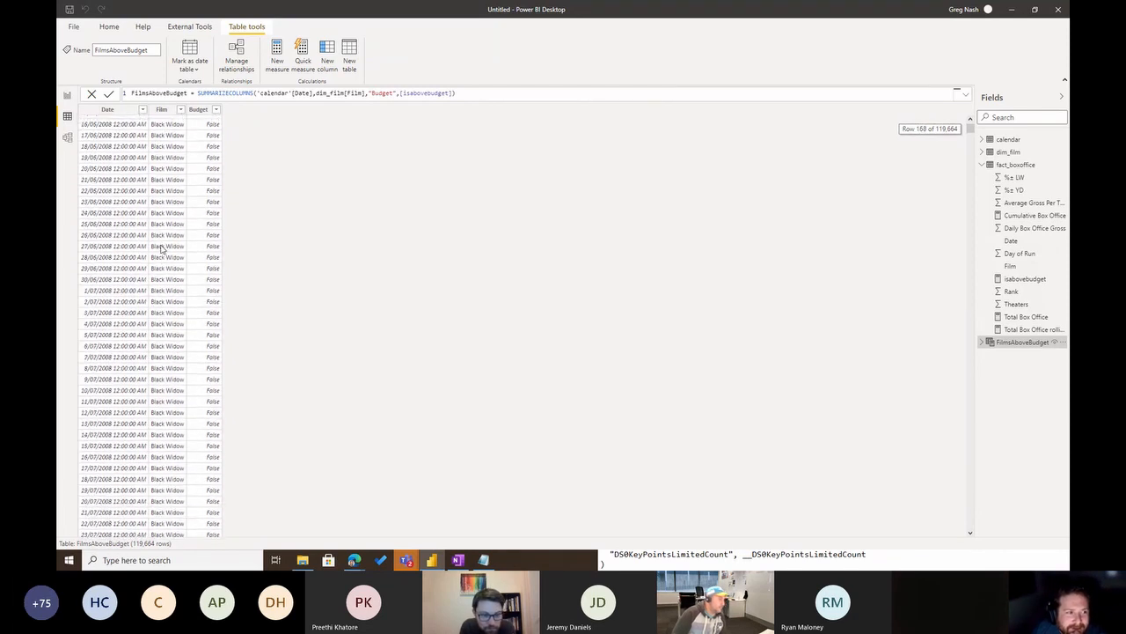
- Filter the Film column of FilmsAboveBudget to Ant-Man only
click(162, 109)
click(180, 109)
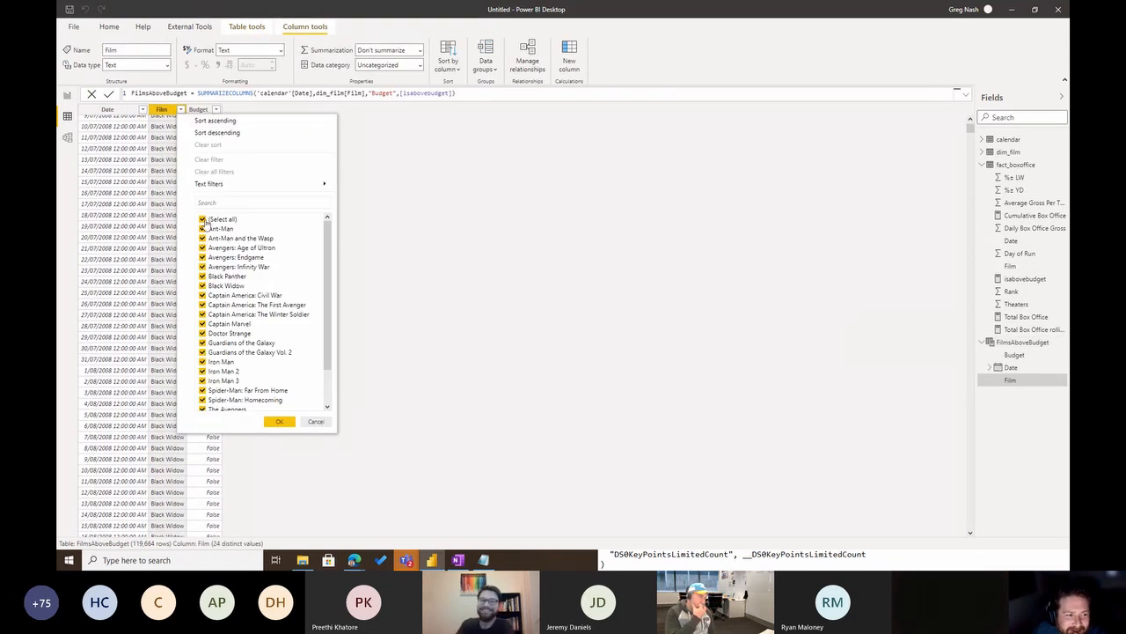
click(202, 218)
click(203, 228)
click(279, 420)
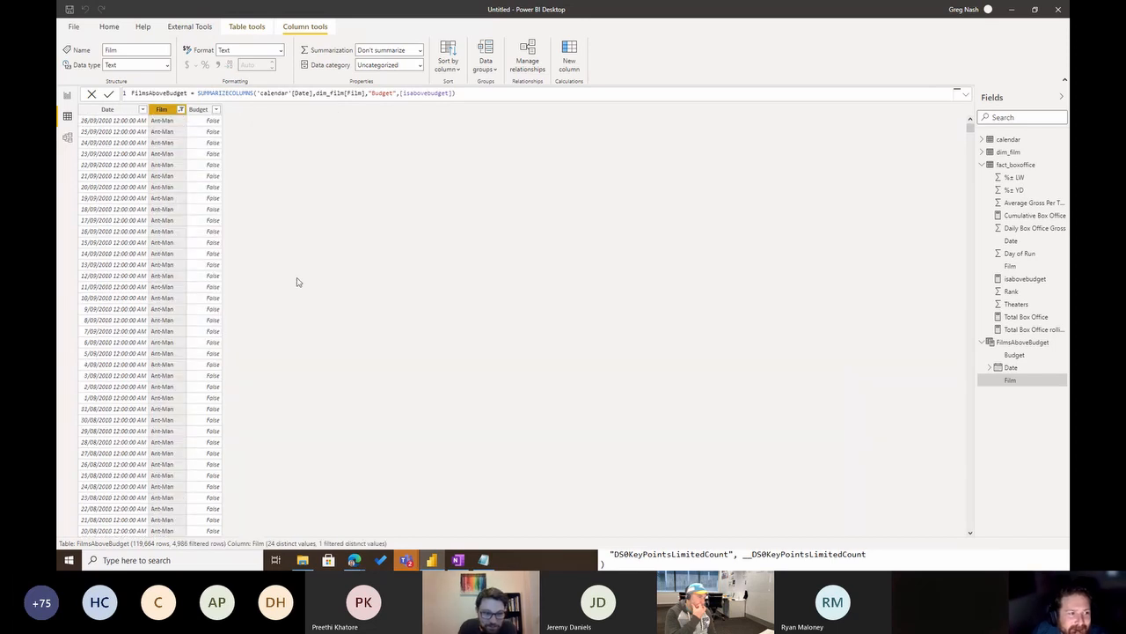
- Examine the Budget values across the dates of the Ant-Man rows in FilmsAboveBudget
scroll(176, 212, down, 13)
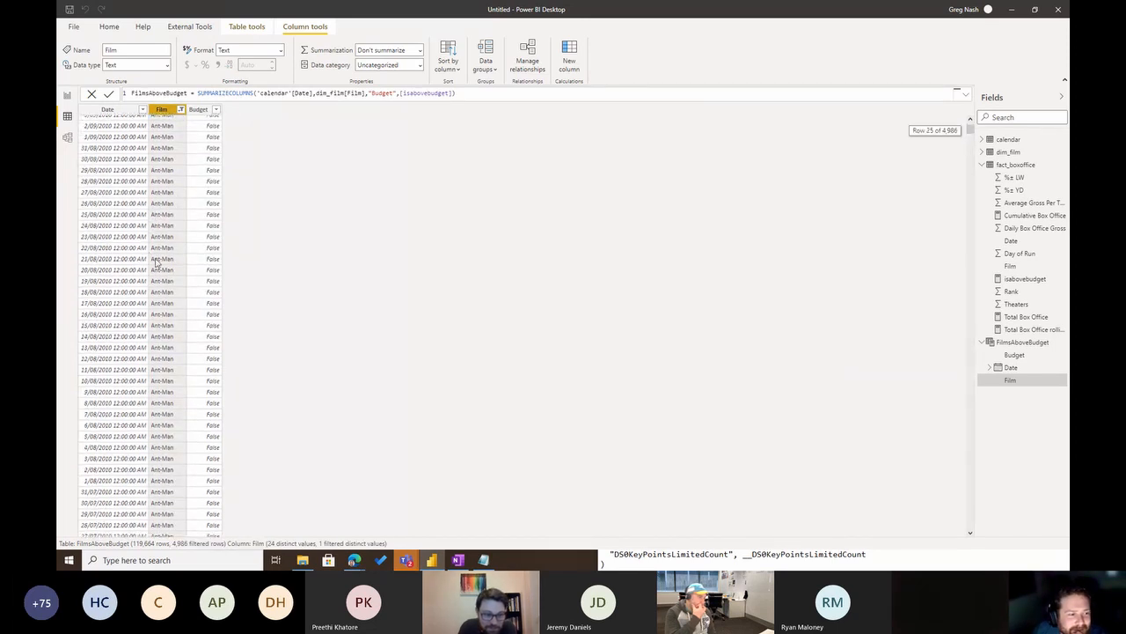
scroll(163, 283, down, 18)
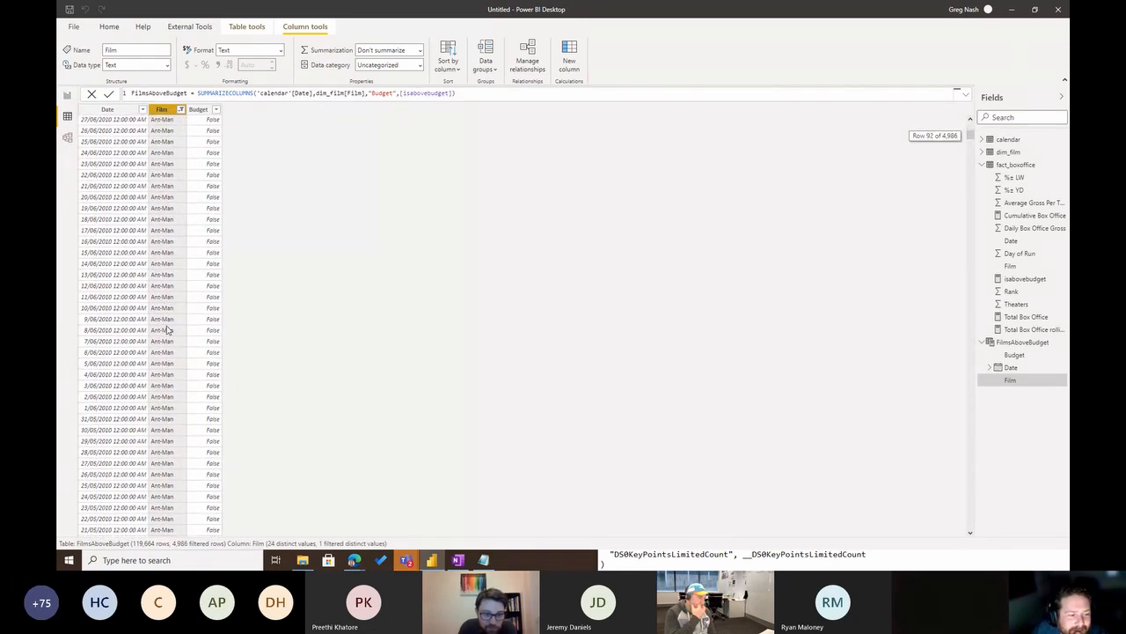
scroll(171, 344, down, 20)
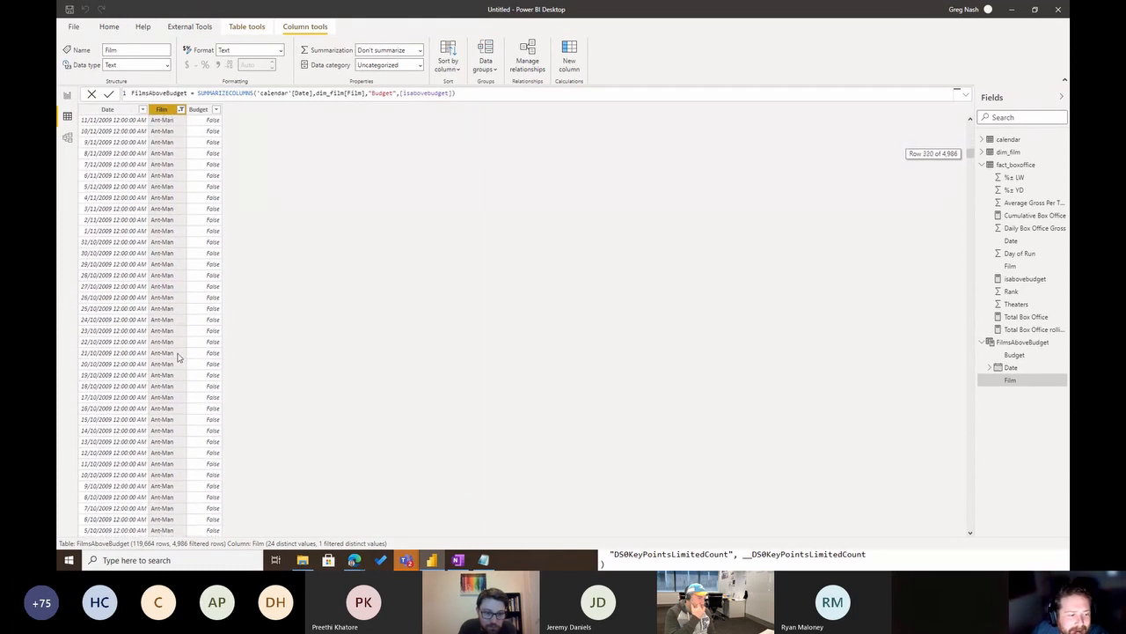
scroll(177, 357, down, 20)
click(209, 193)
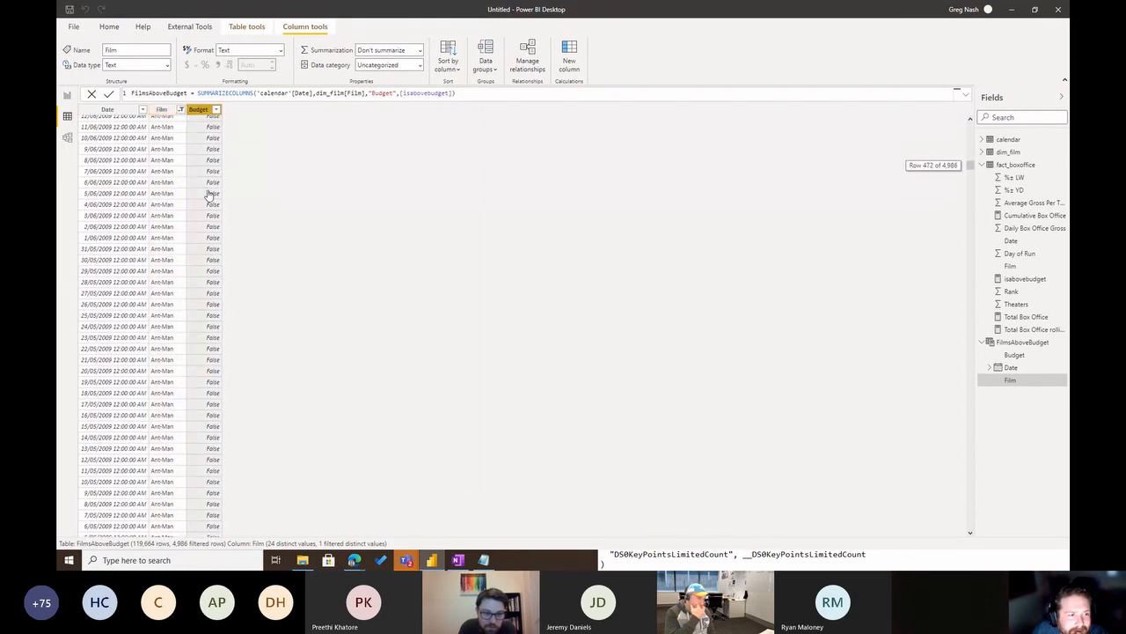
- Filter the Budget column of FilmsAboveBudget to True only
click(215, 109)
click(243, 190)
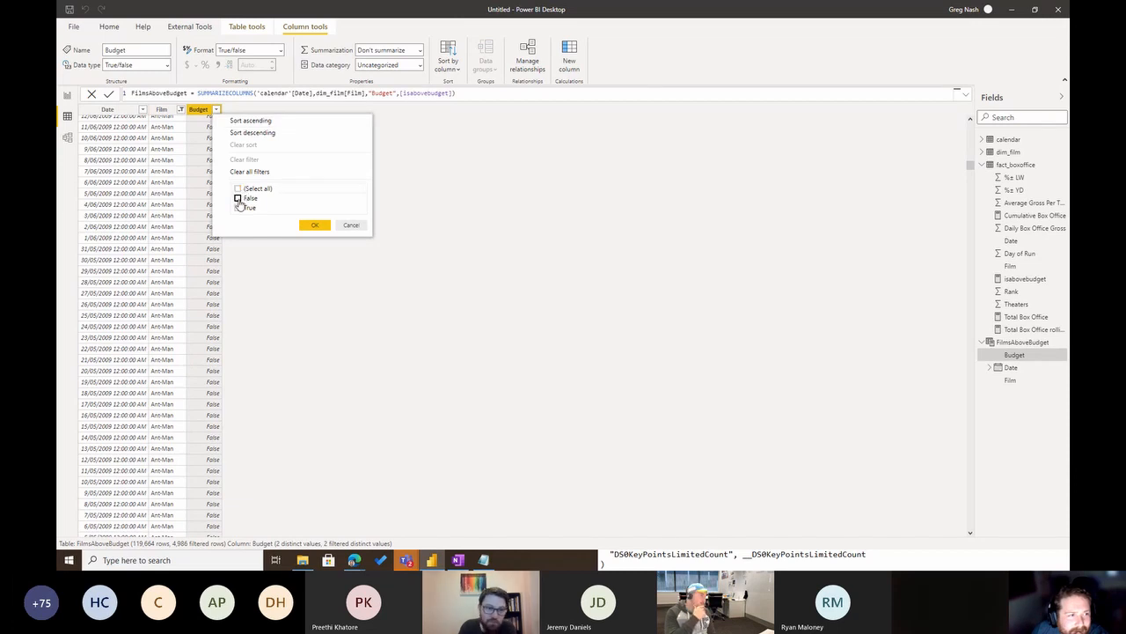
click(239, 206)
key(Return)
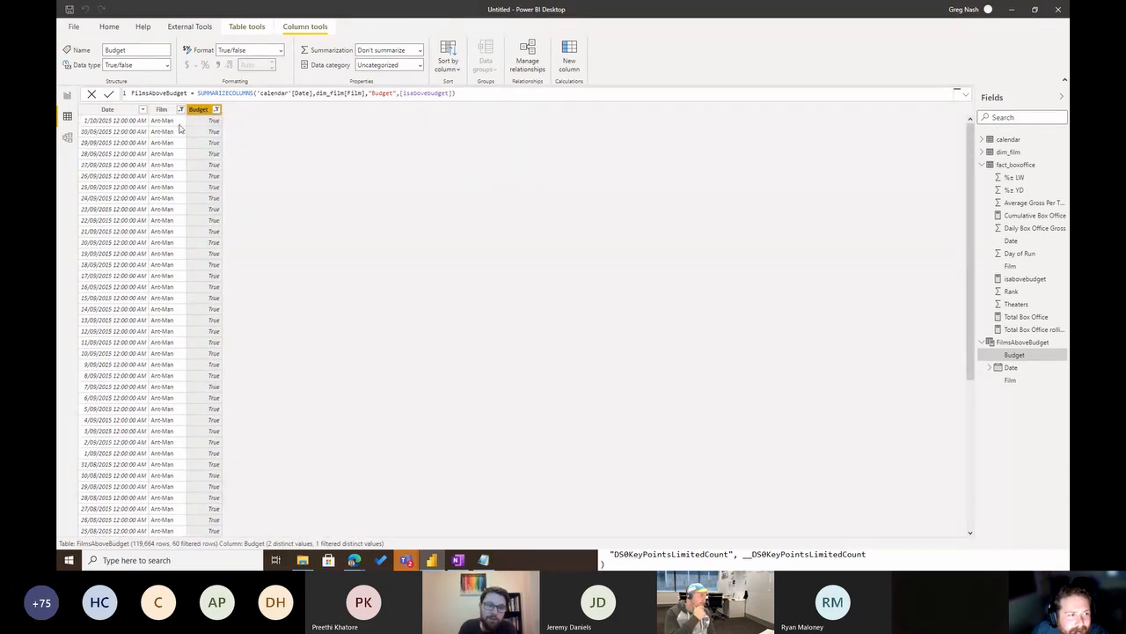
- Sort the filtered Ant-Man rows by Date in ascending order and look through the above-budget dates
click(138, 110)
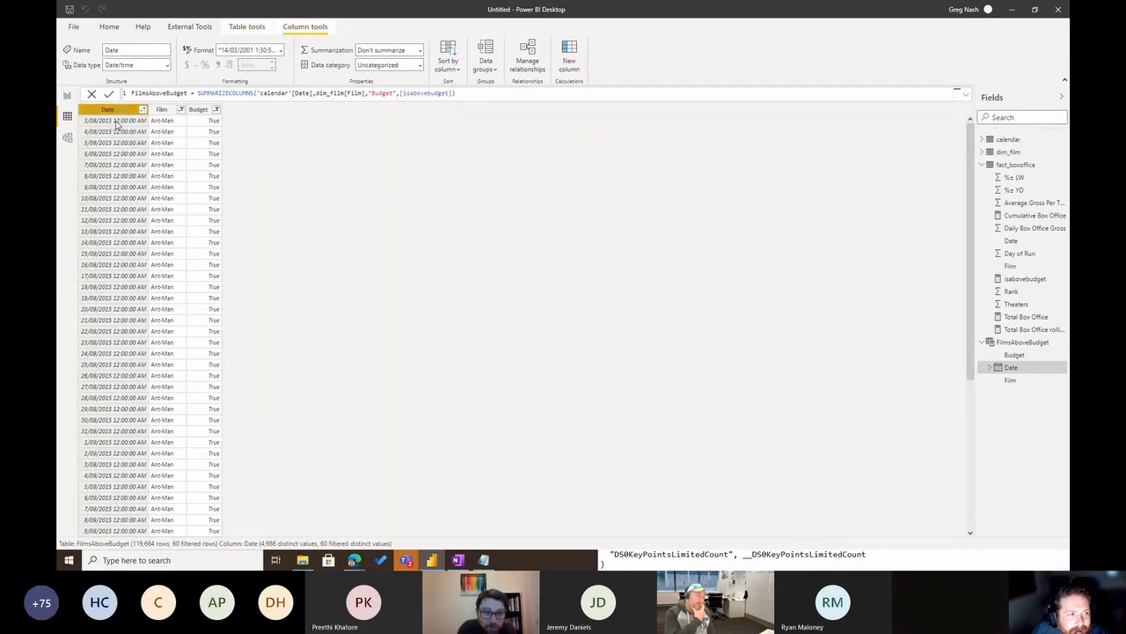
scroll(132, 242, down, 6)
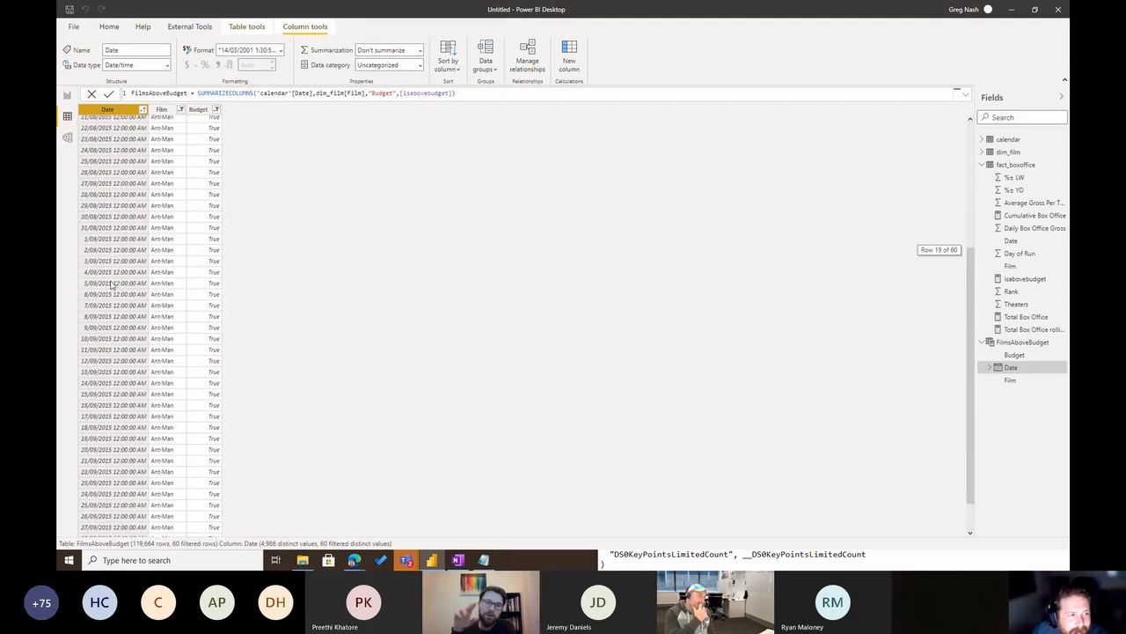
scroll(114, 264, up, 6)
click(180, 109)
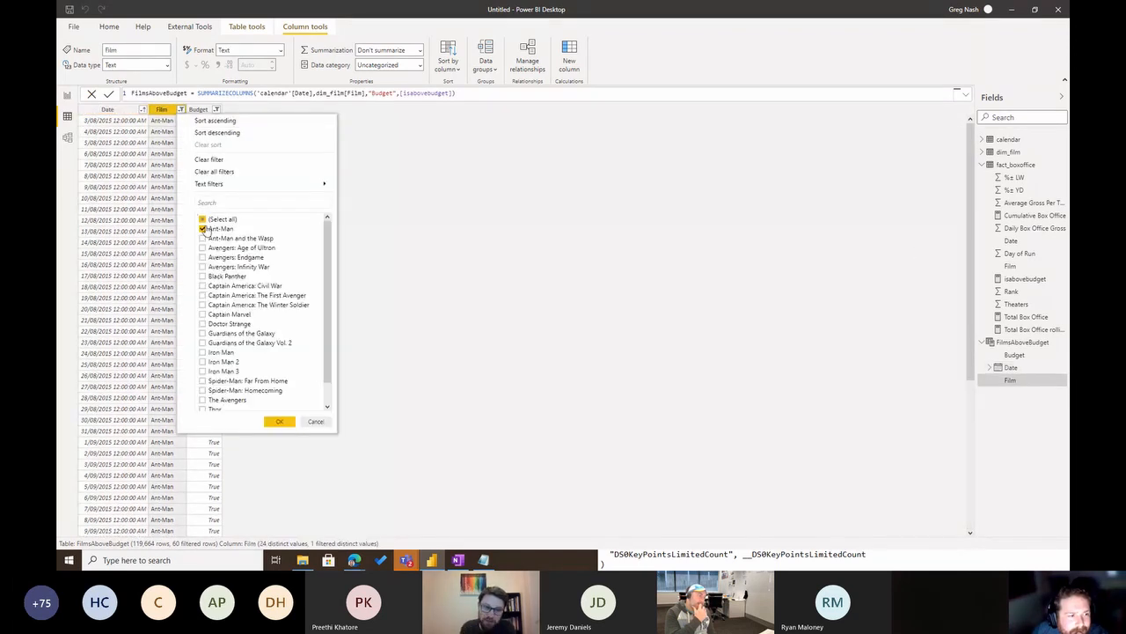
click(377, 103)
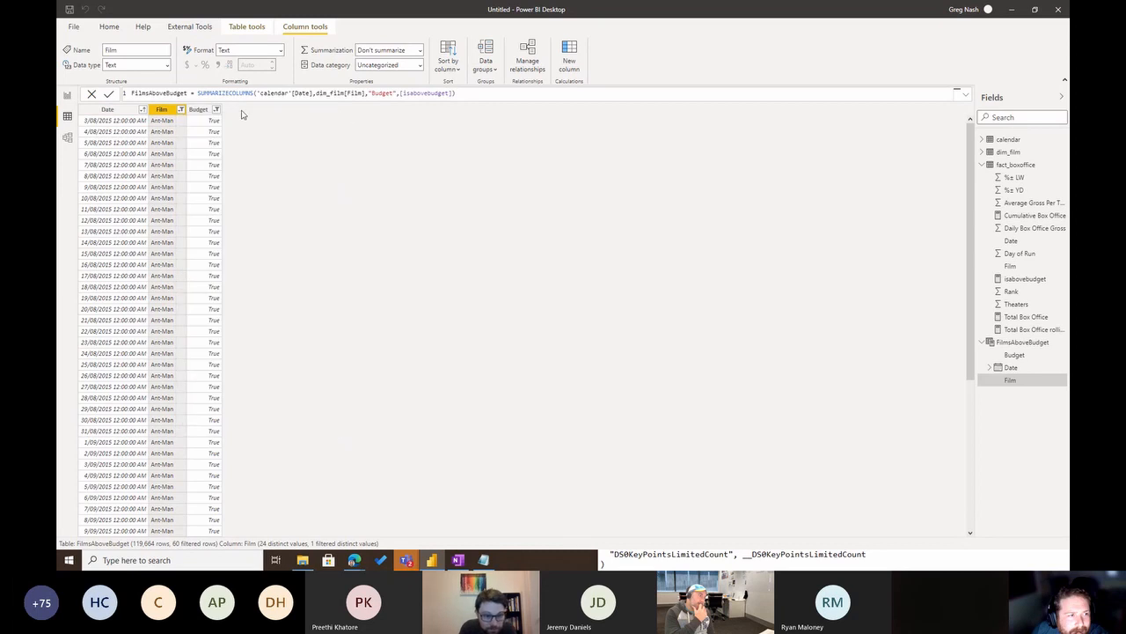
- Switch the Budget filter to False only and look through the dates of the Ant-Man rows
click(217, 109)
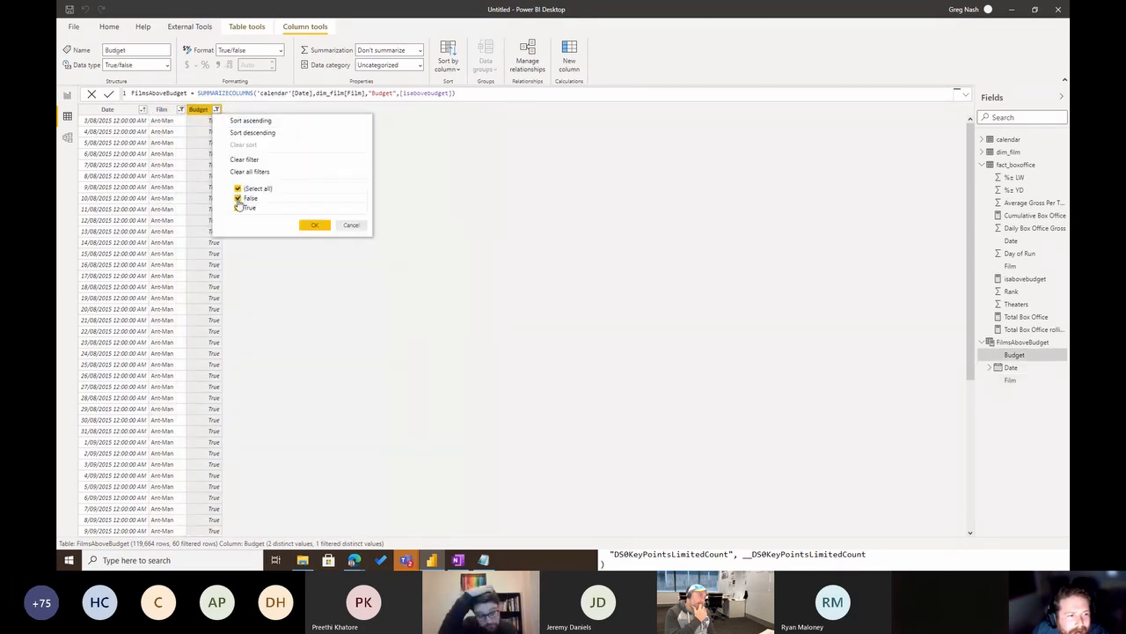
click(238, 207)
click(315, 227)
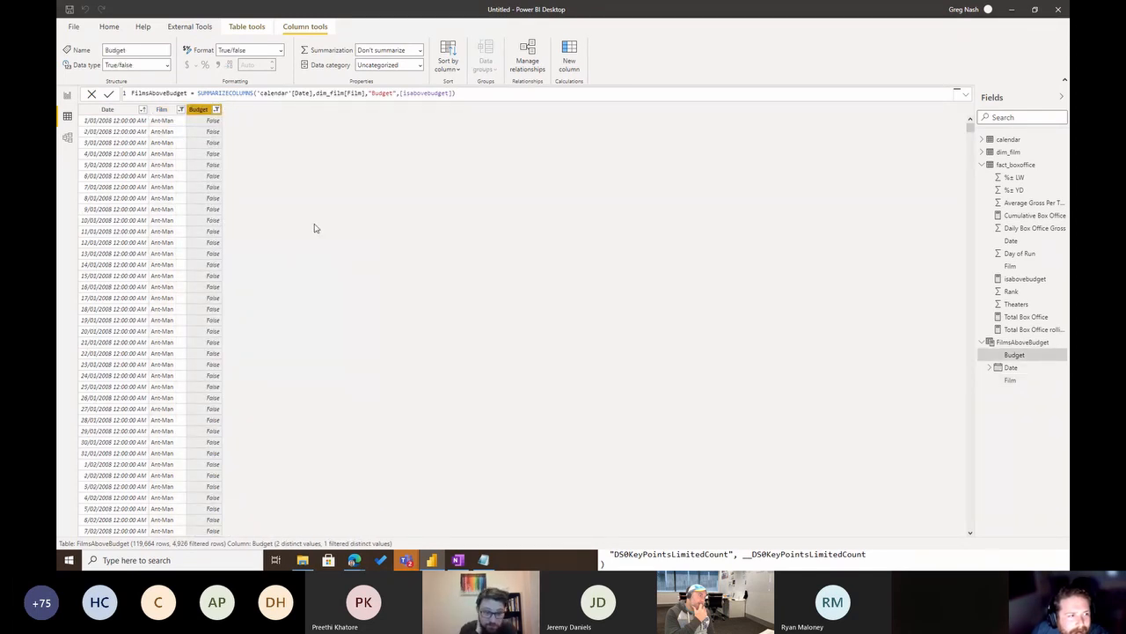
scroll(113, 132, down, 20)
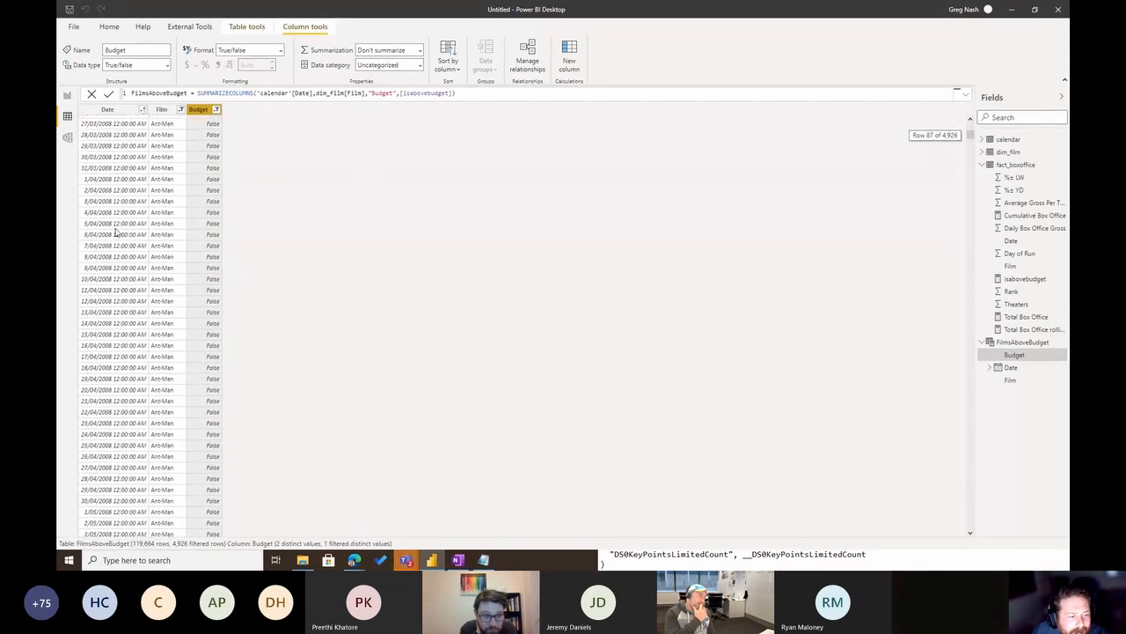
scroll(112, 267, down, 20)
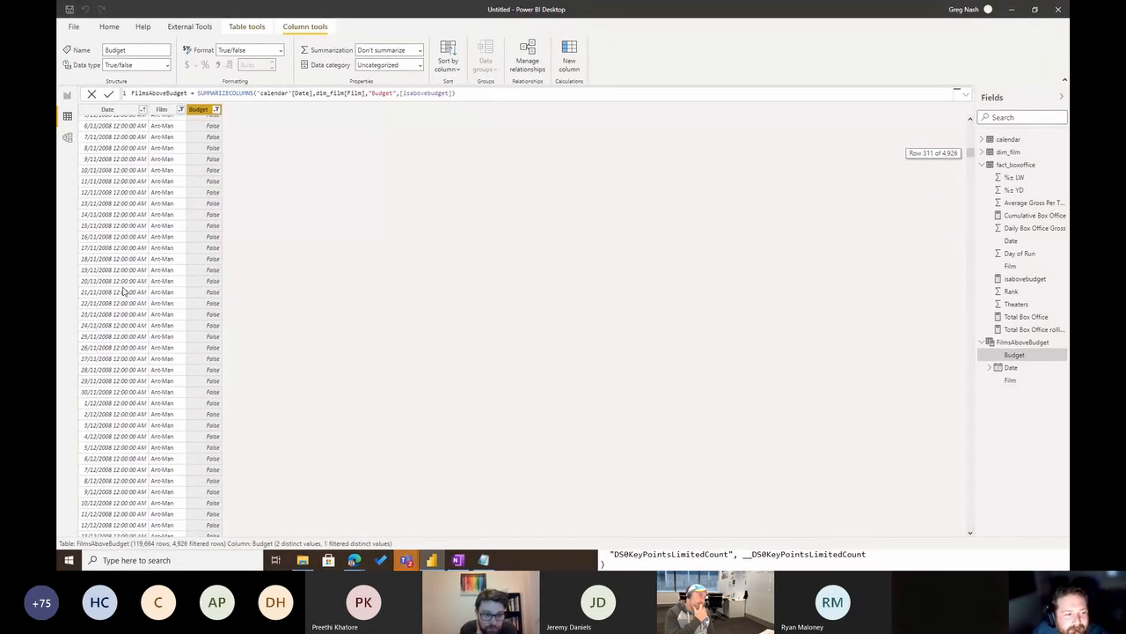
scroll(123, 290, down, 20)
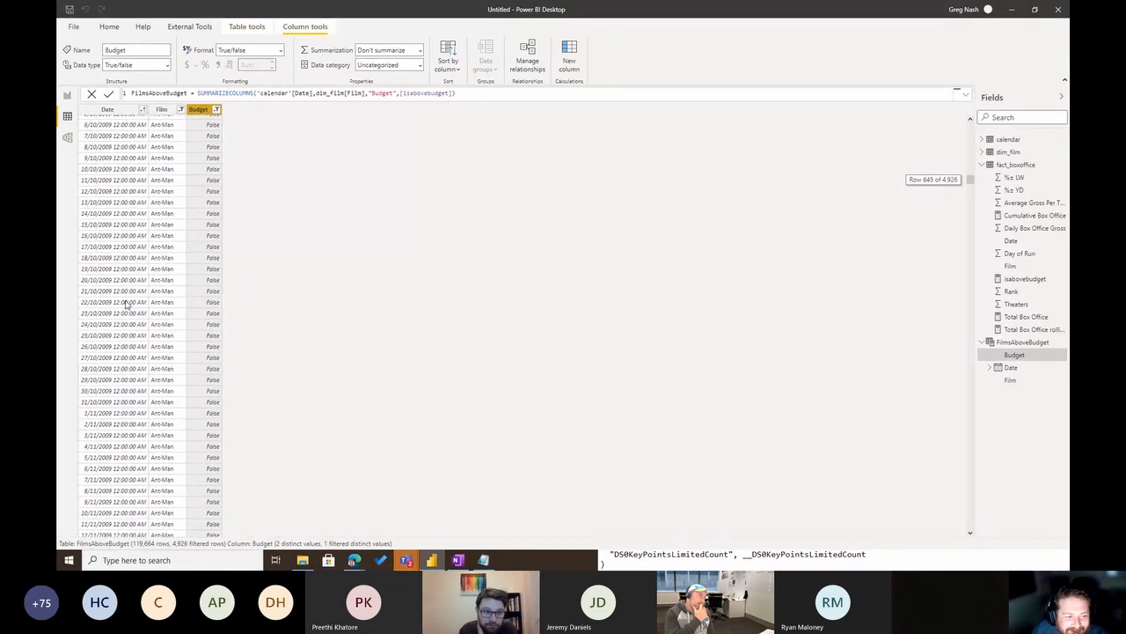
scroll(128, 309, down, 20)
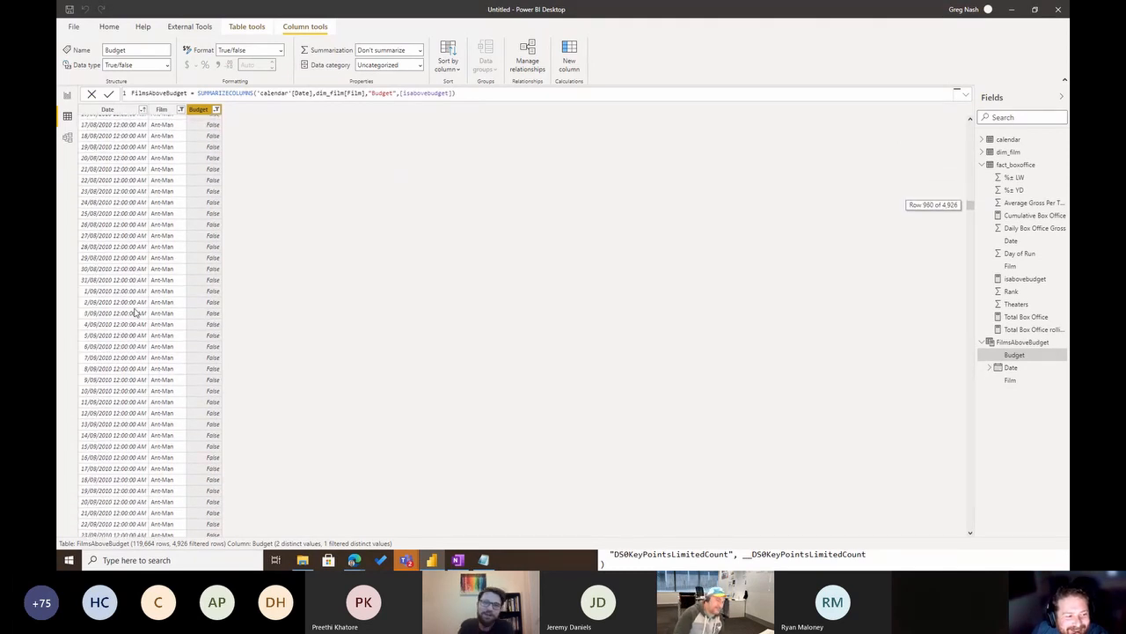
scroll(132, 313, down, 20)
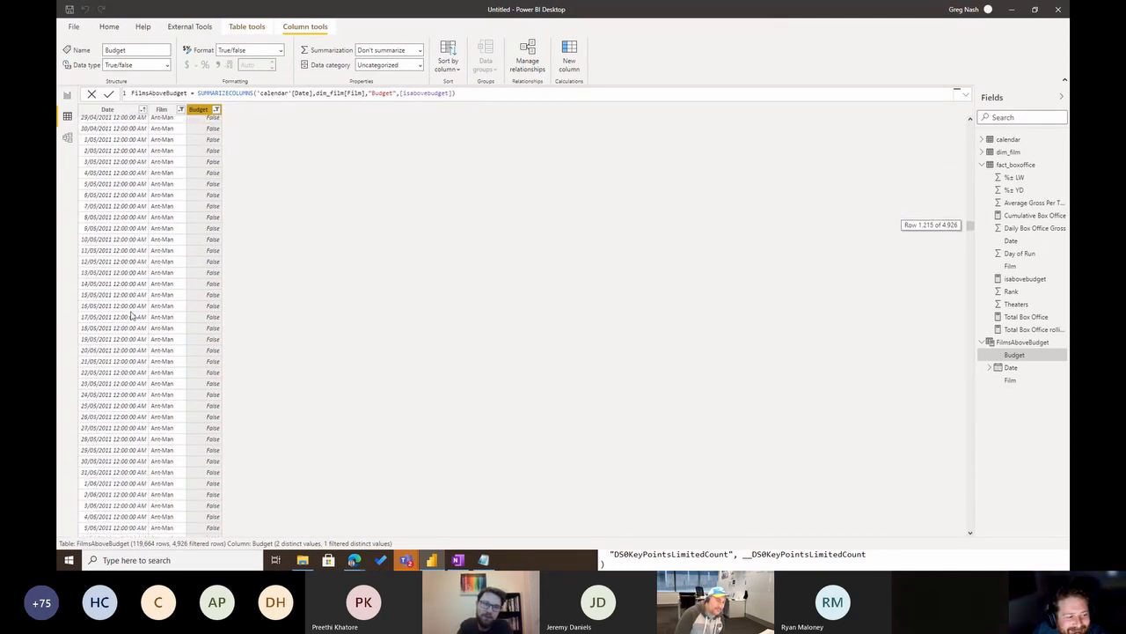
- Change the Film filter of FilmsAboveBudget from Ant-Man to Black Panther only
click(180, 110)
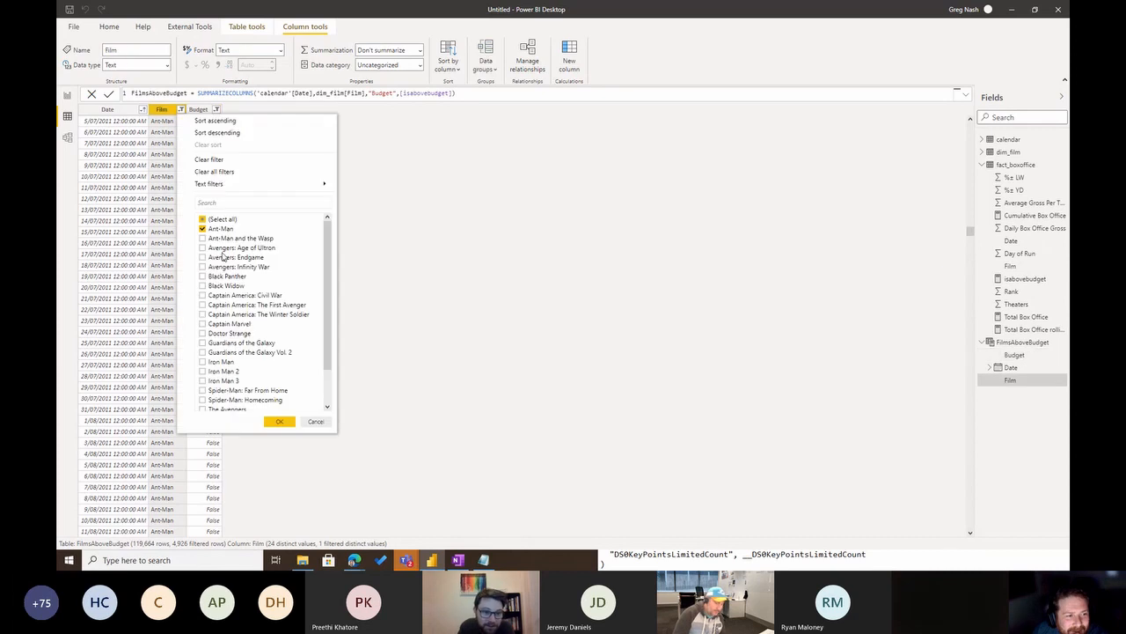
click(202, 229)
scroll(202, 308, down, 2)
scroll(201, 273, up, 2)
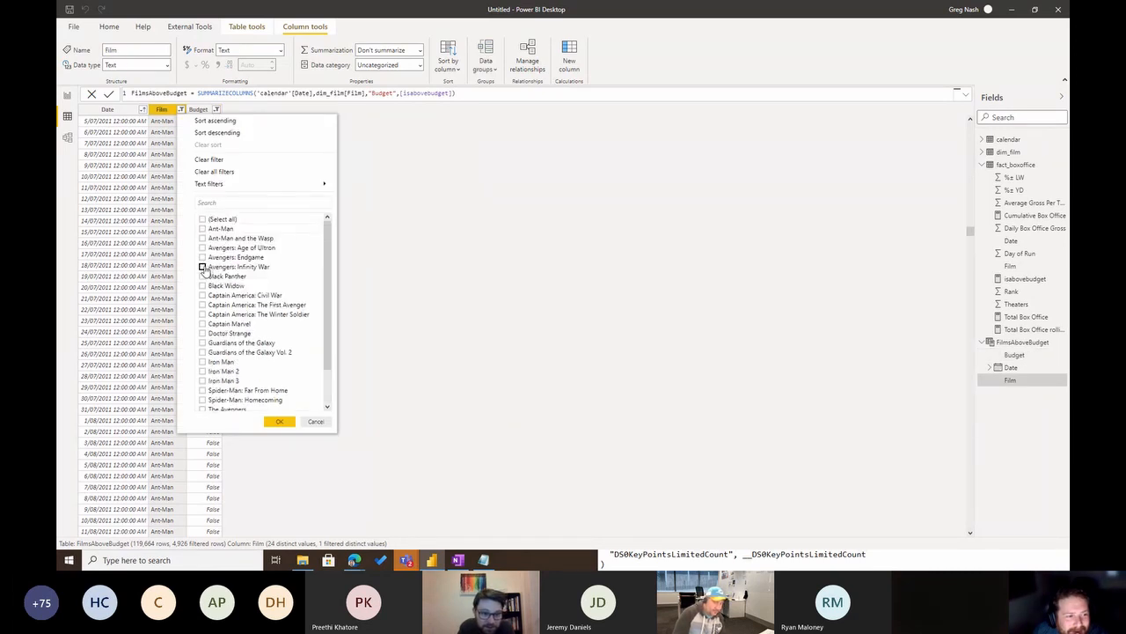
click(202, 276)
click(278, 421)
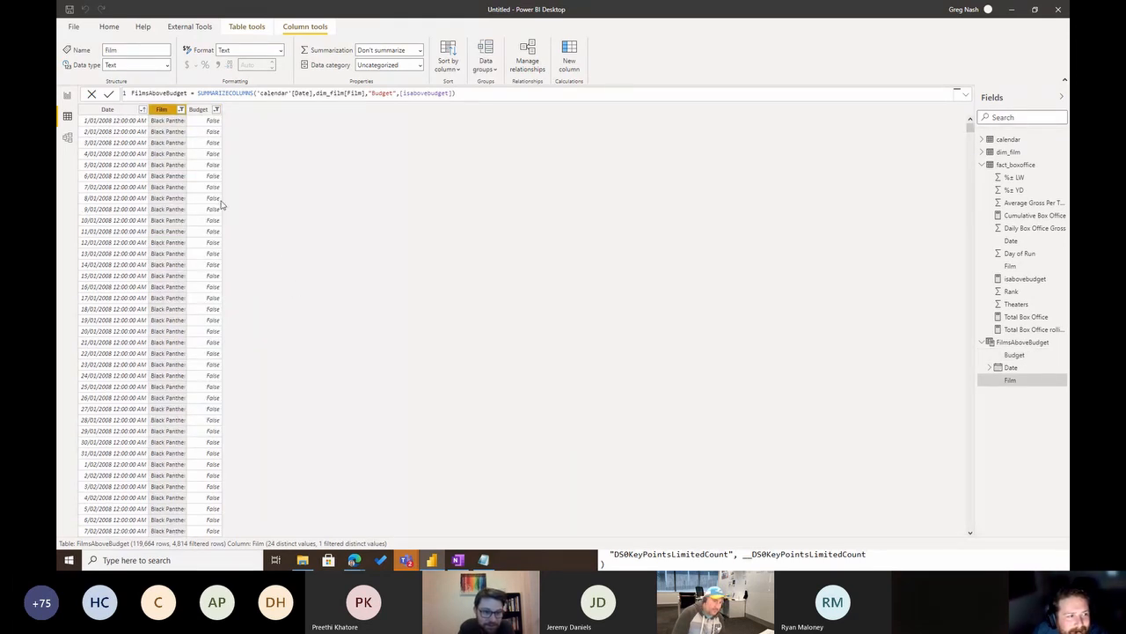
- Examine the Budget values across the dates of the Black Panther rows
scroll(218, 211, down, 15)
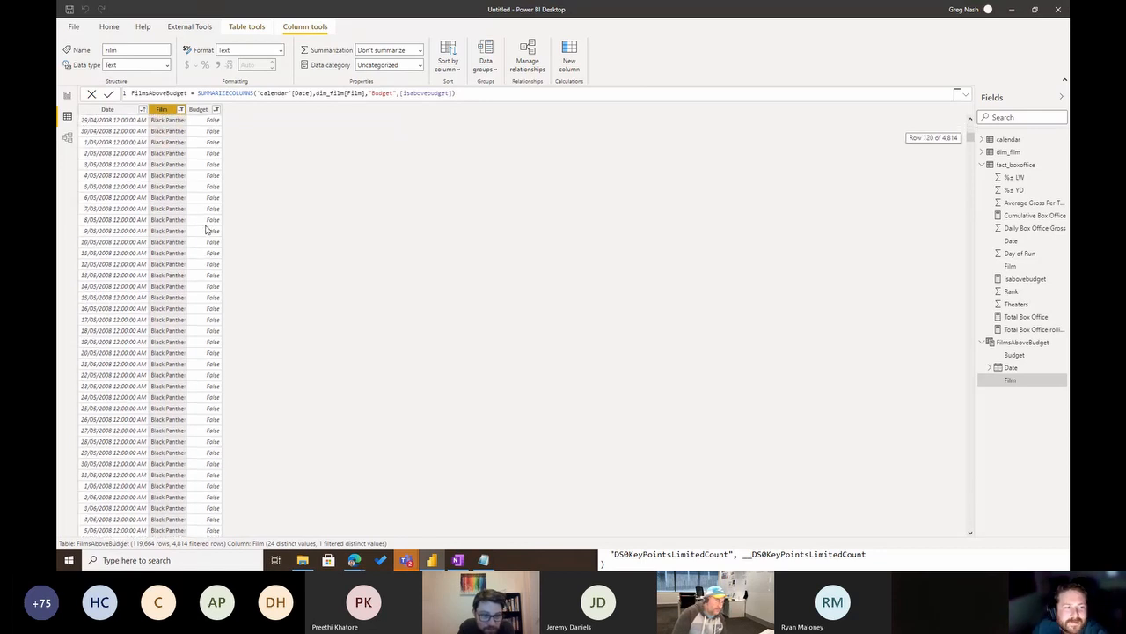
scroll(132, 123, down, 5)
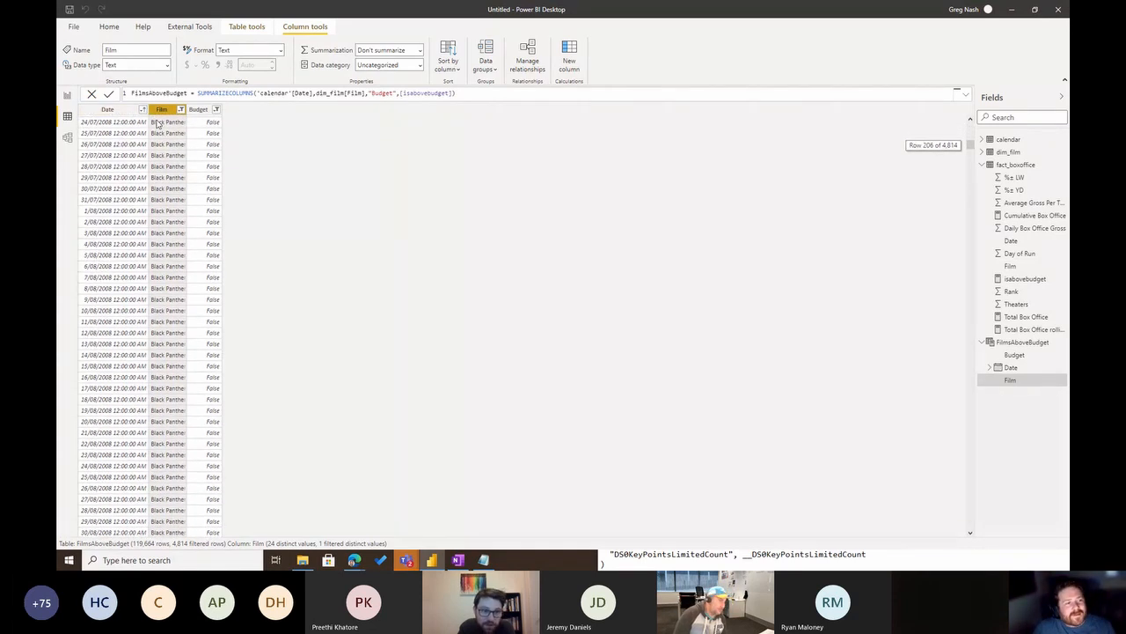
scroll(156, 123, down, 5)
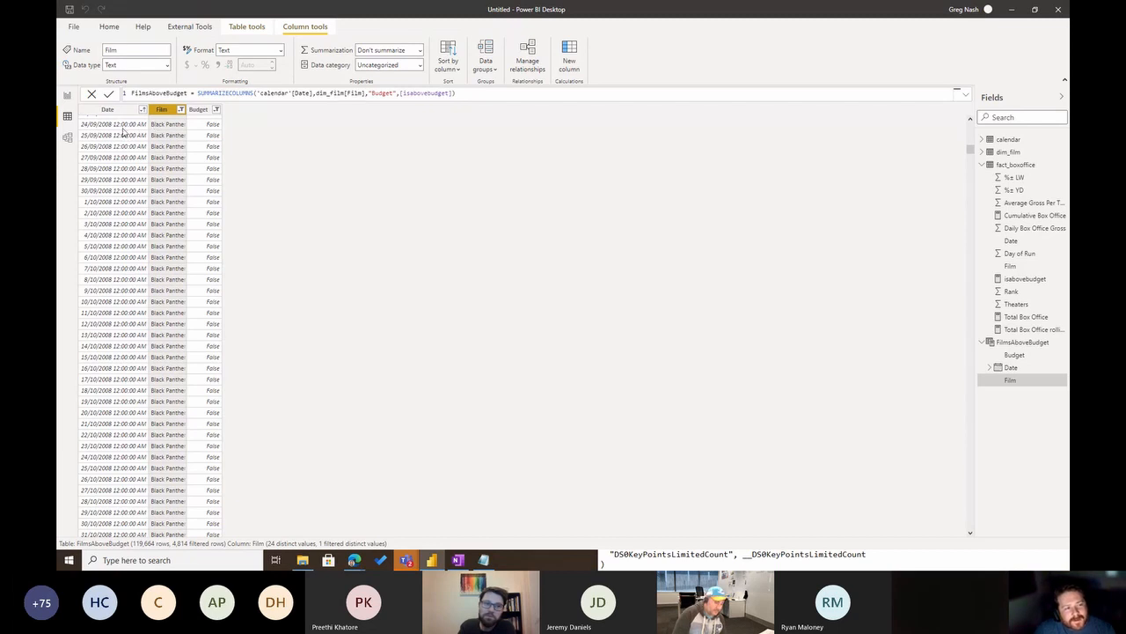
click(181, 109)
click(104, 281)
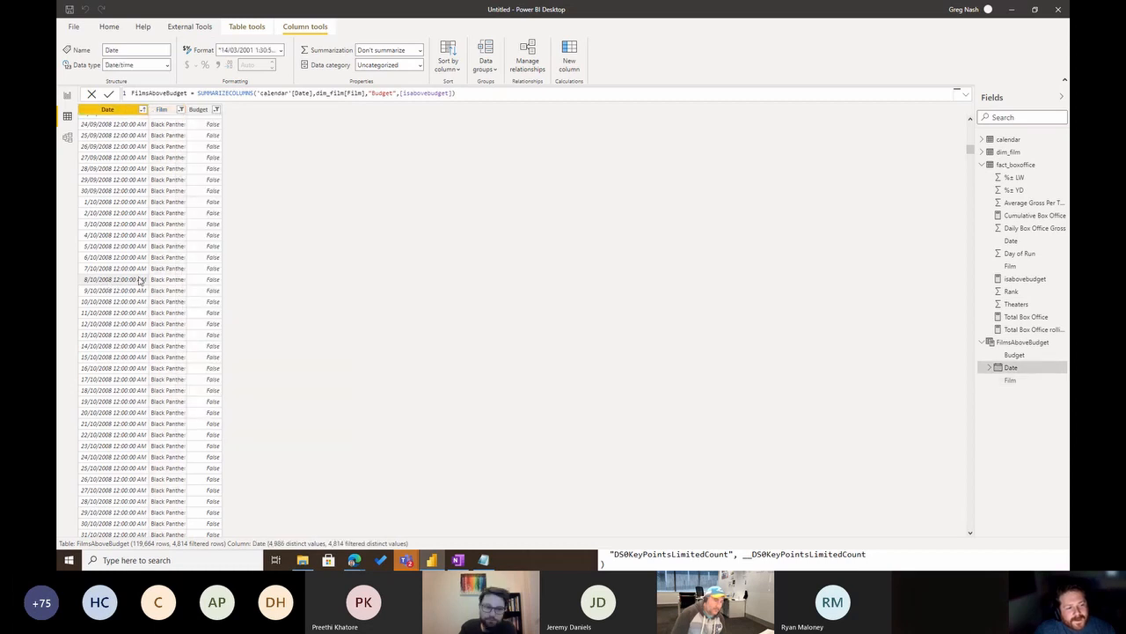
scroll(124, 283, down, 20)
scroll(138, 286, down, 12)
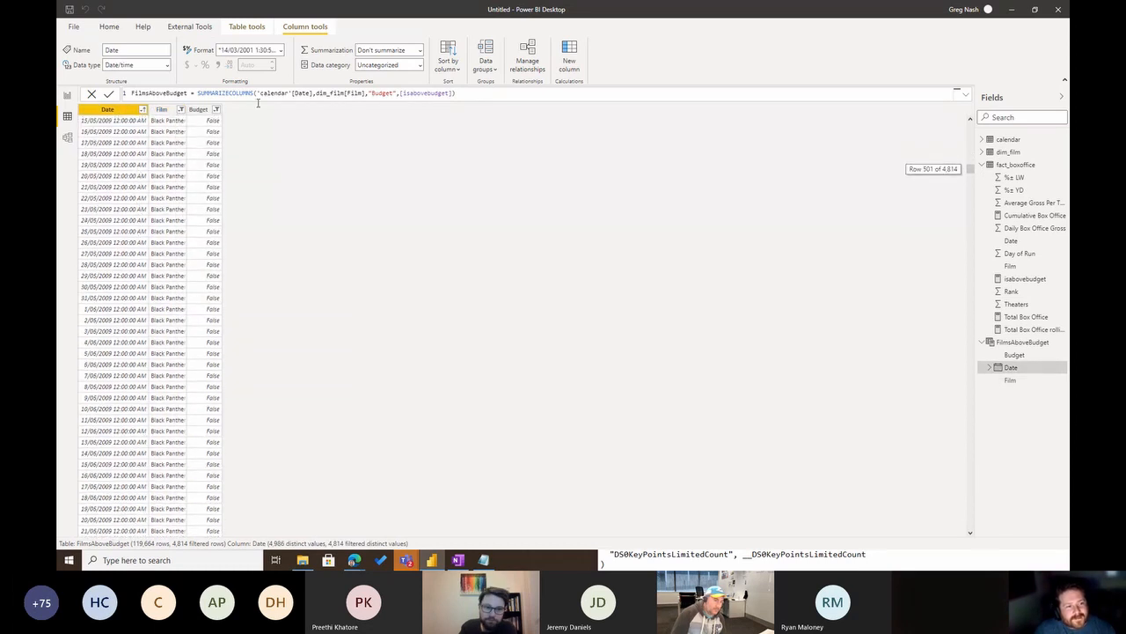
- Filter the Budget column to True only and check the dates on which Black Panther is above budget
click(216, 109)
click(244, 208)
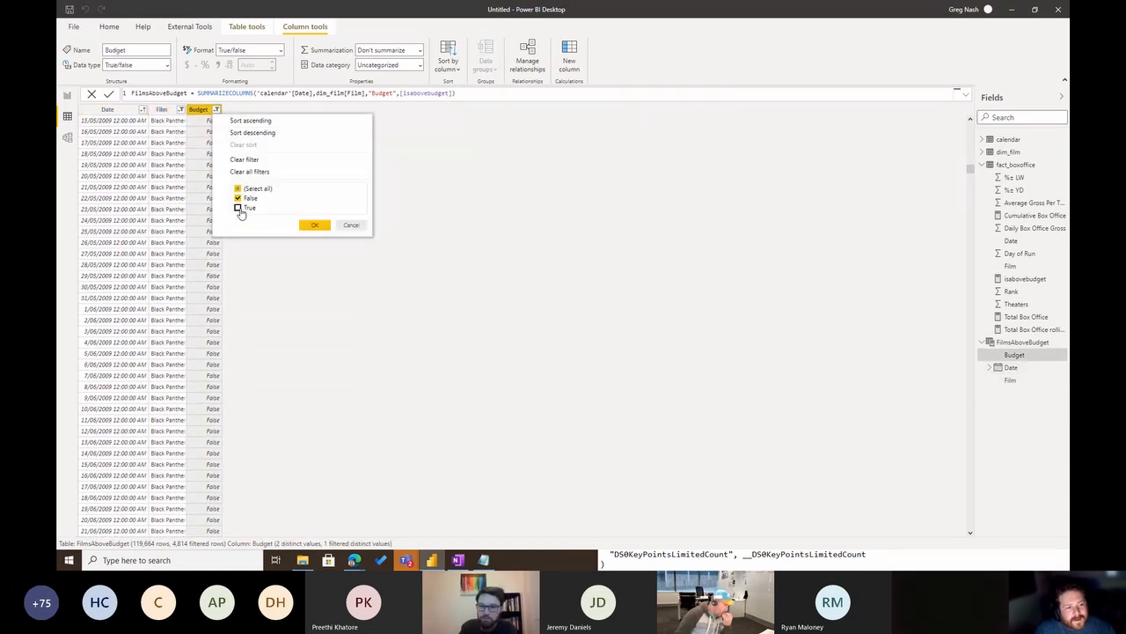
click(241, 198)
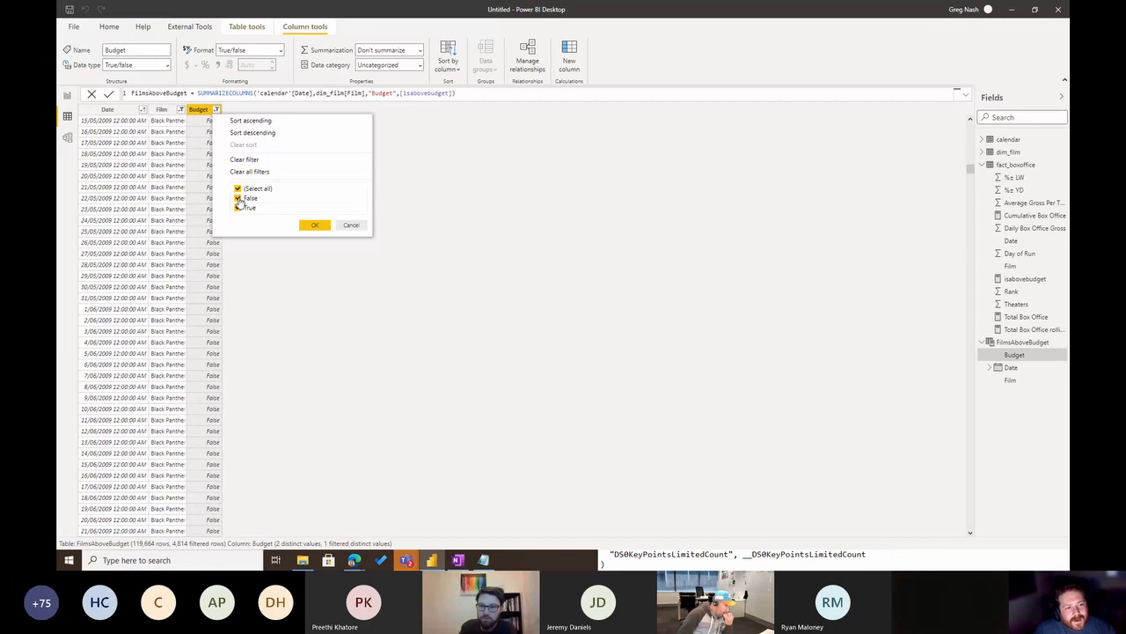
click(312, 226)
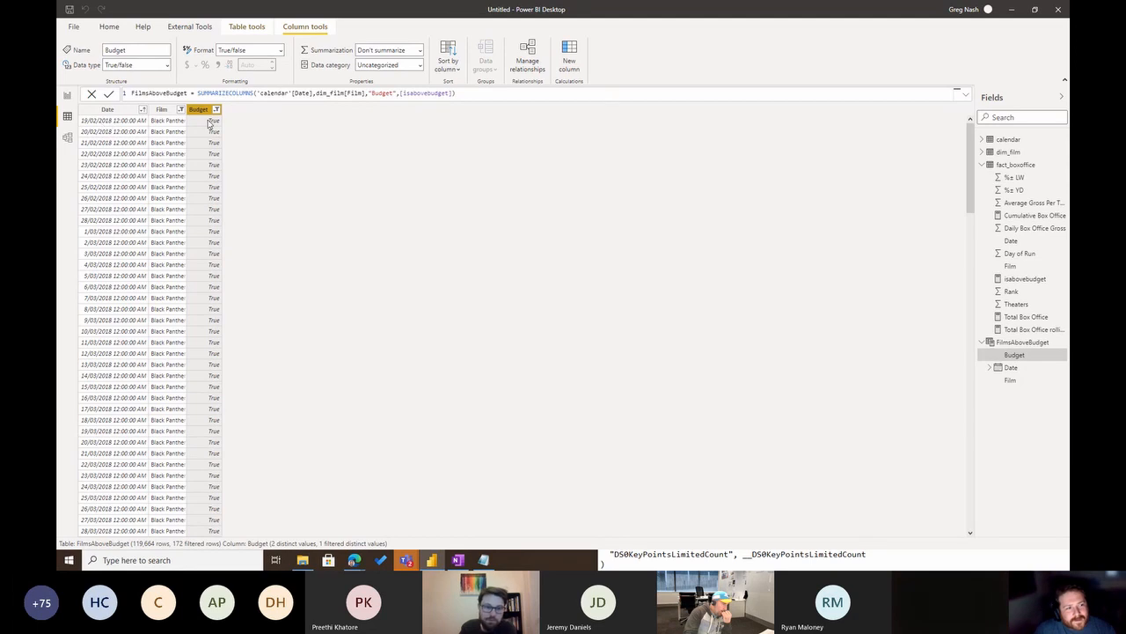
scroll(195, 251, down, 10)
scroll(195, 251, up, 10)
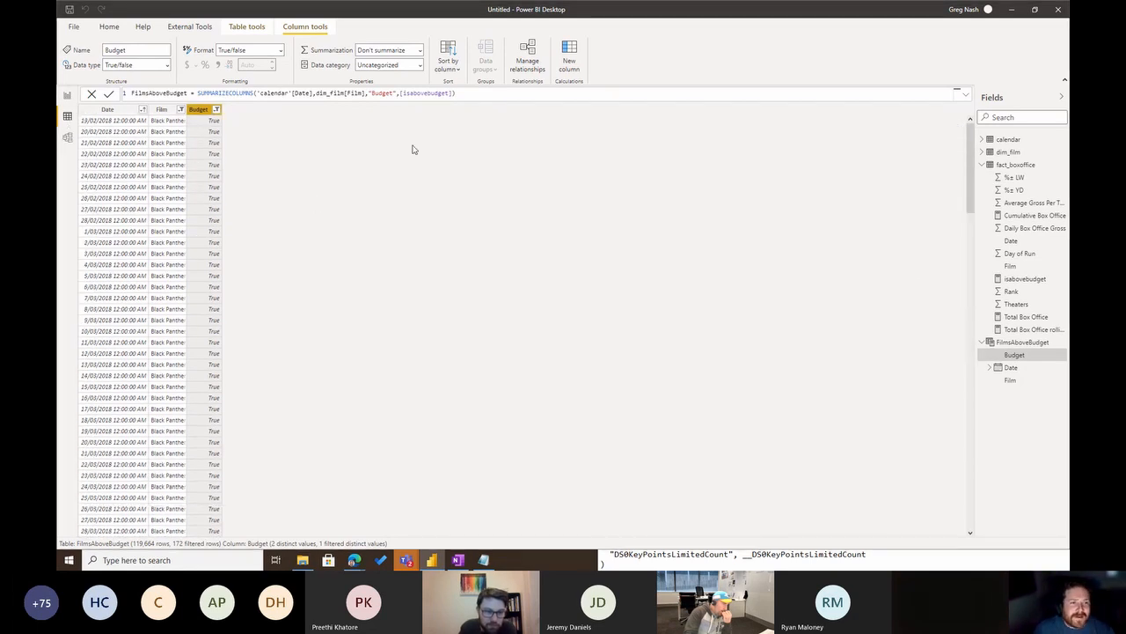
click(184, 153)
click(146, 126)
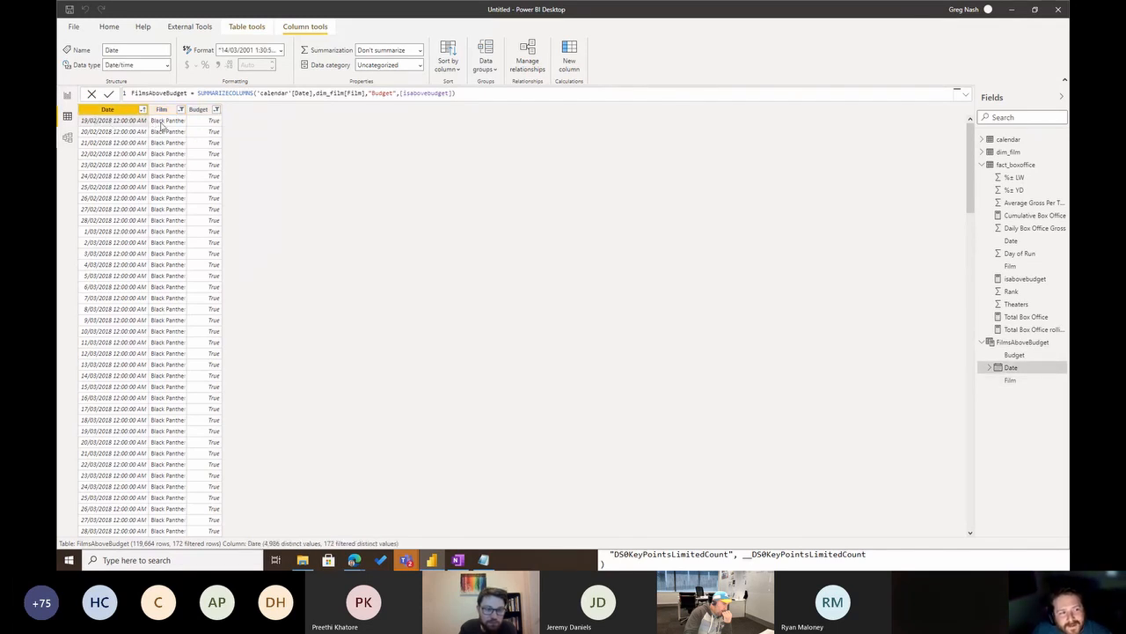
click(217, 109)
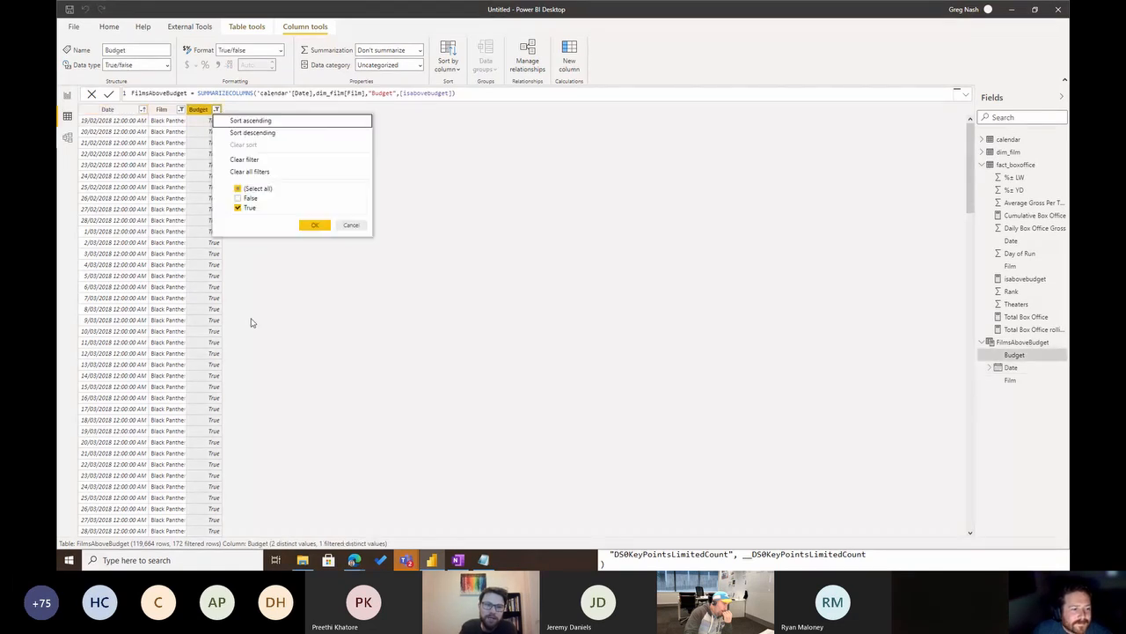
click(248, 208)
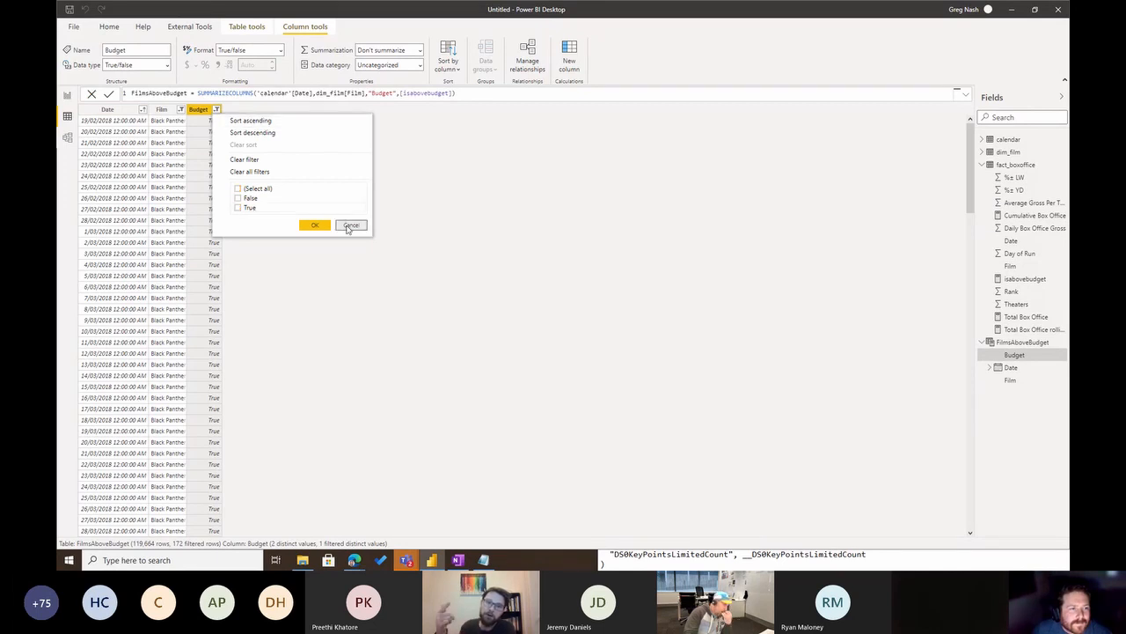
click(350, 225)
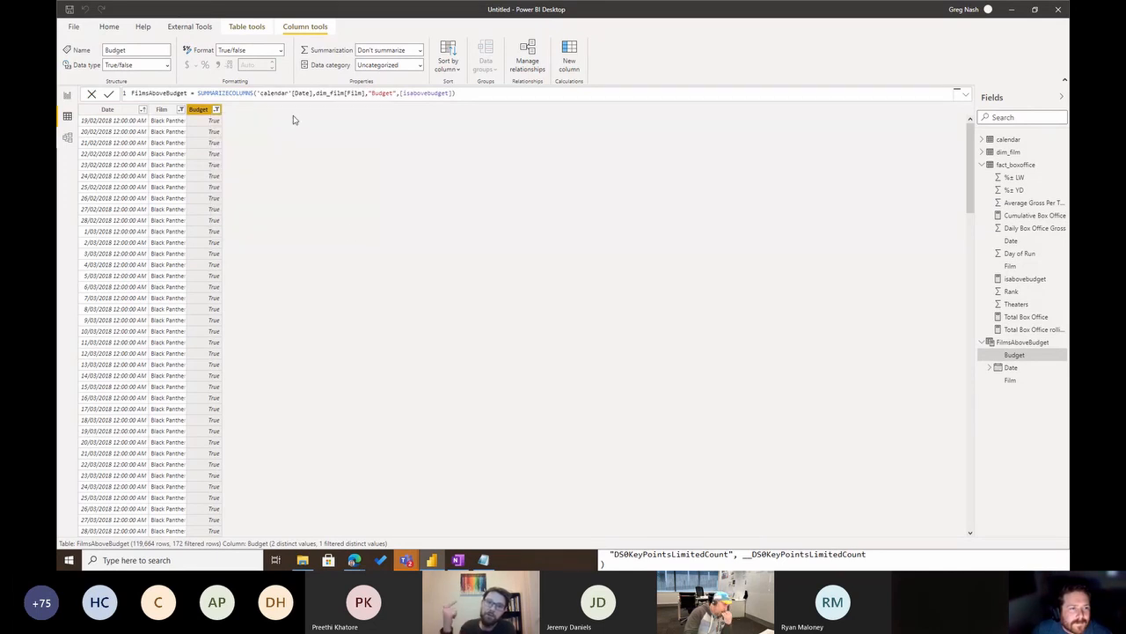
- Add a calculated column isabove = [isabovebudget] to fact_boxoffice and check which values it contains
click(1008, 344)
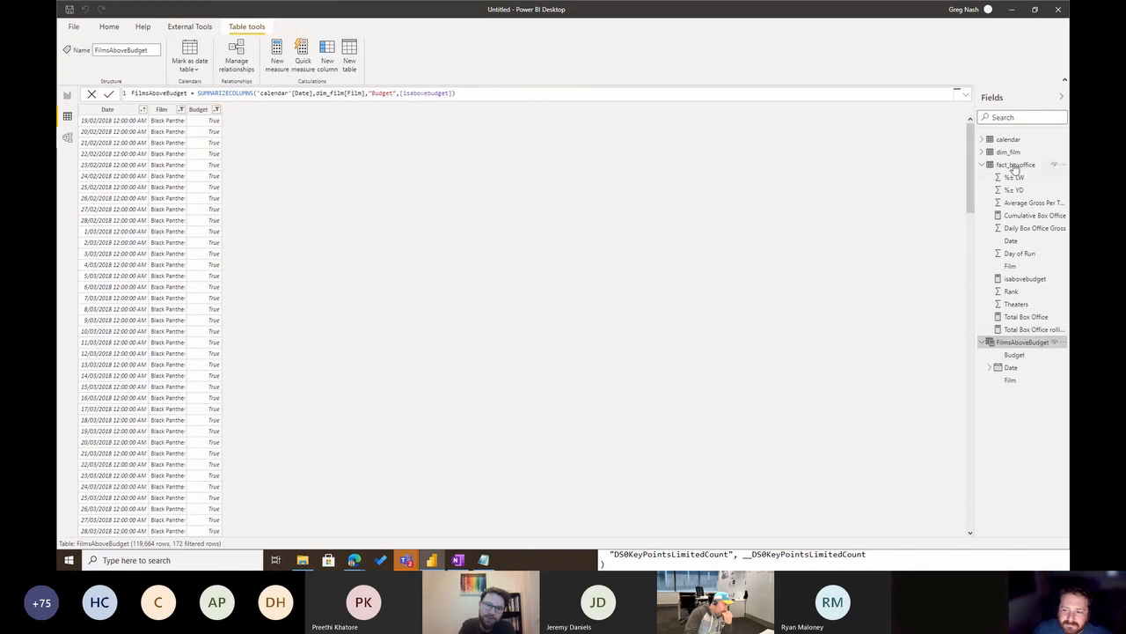
click(1016, 166)
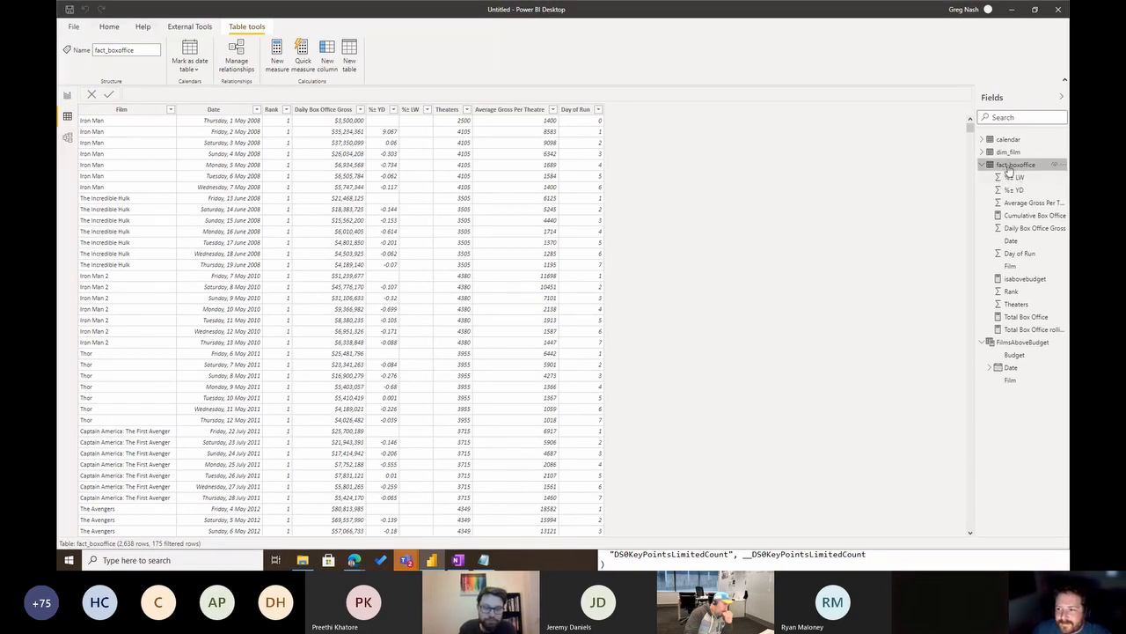
right_click(1009, 169)
click(737, 214)
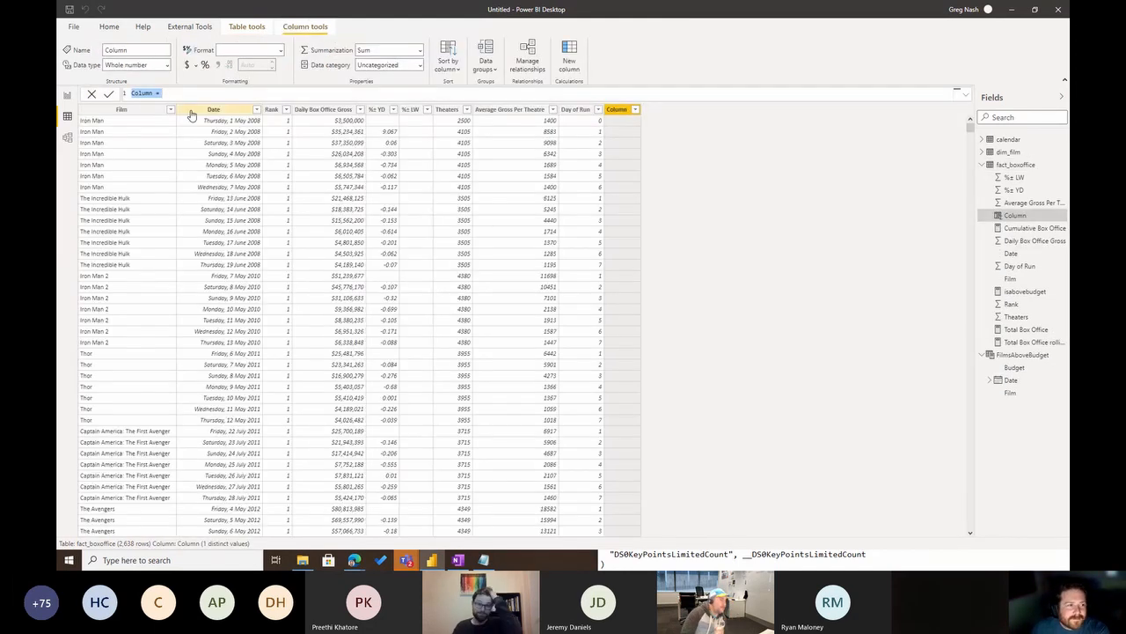
text(isab)
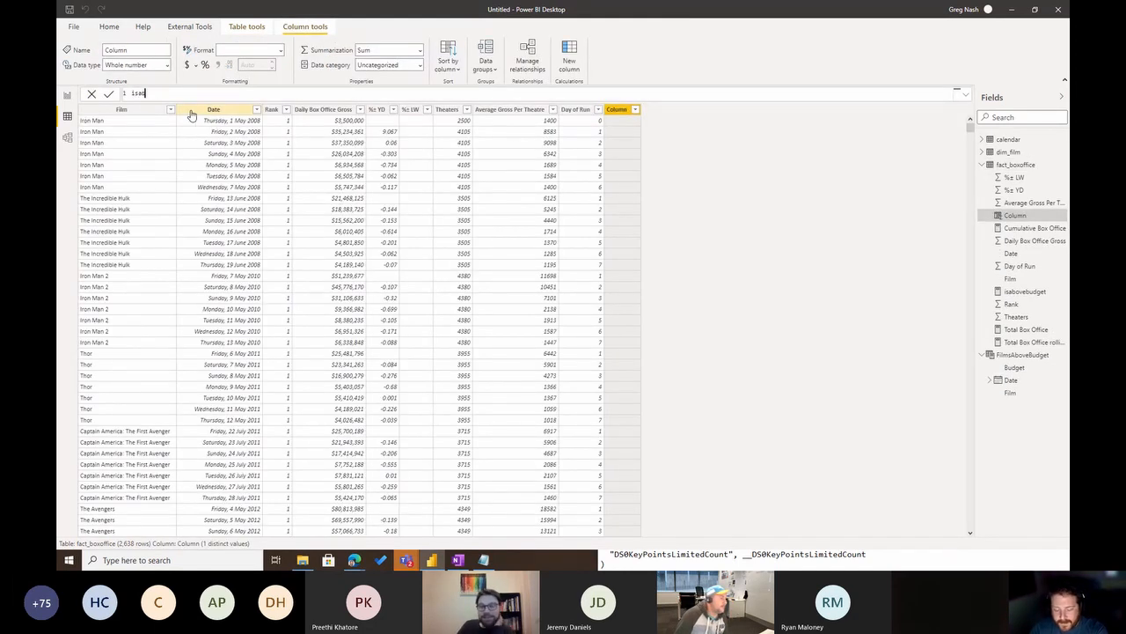
text(ove )
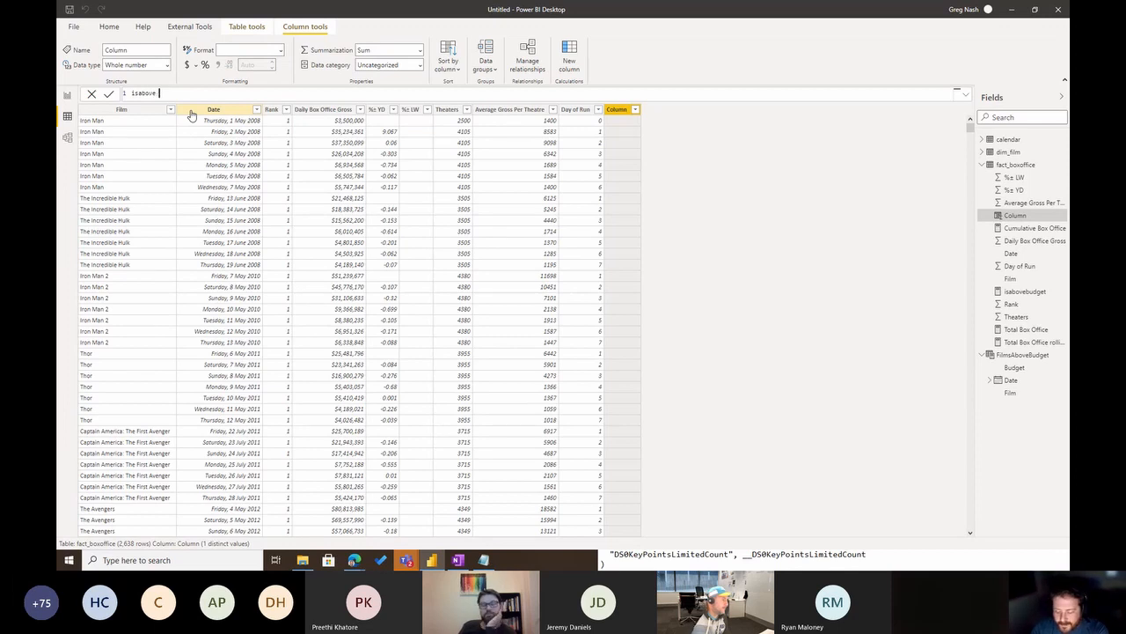
text(= )
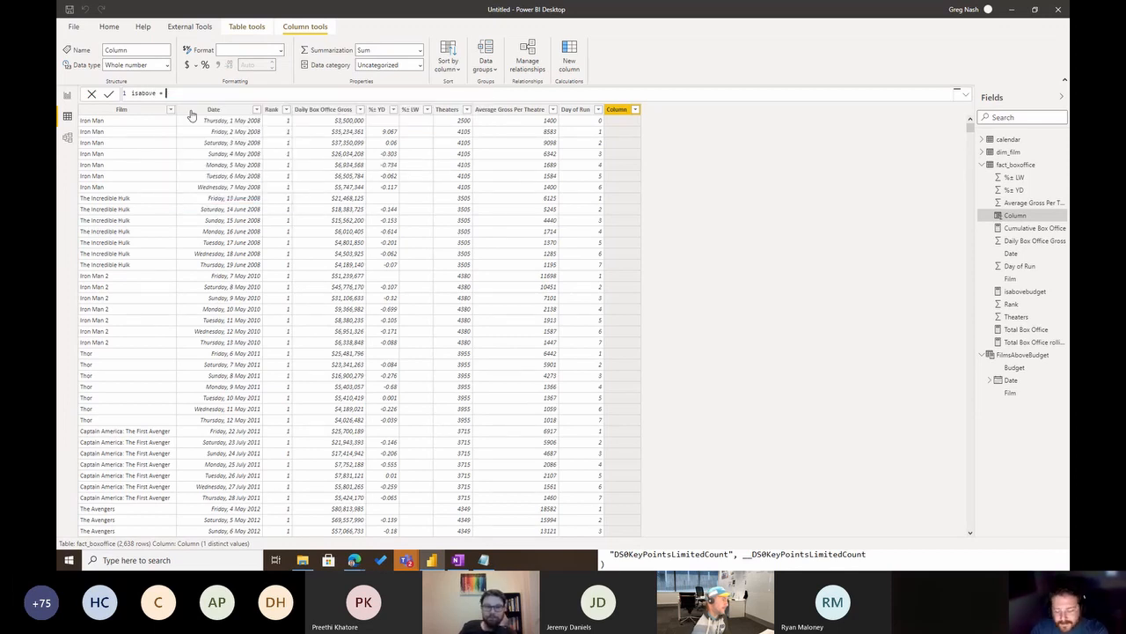
text(is)
key(Tab)
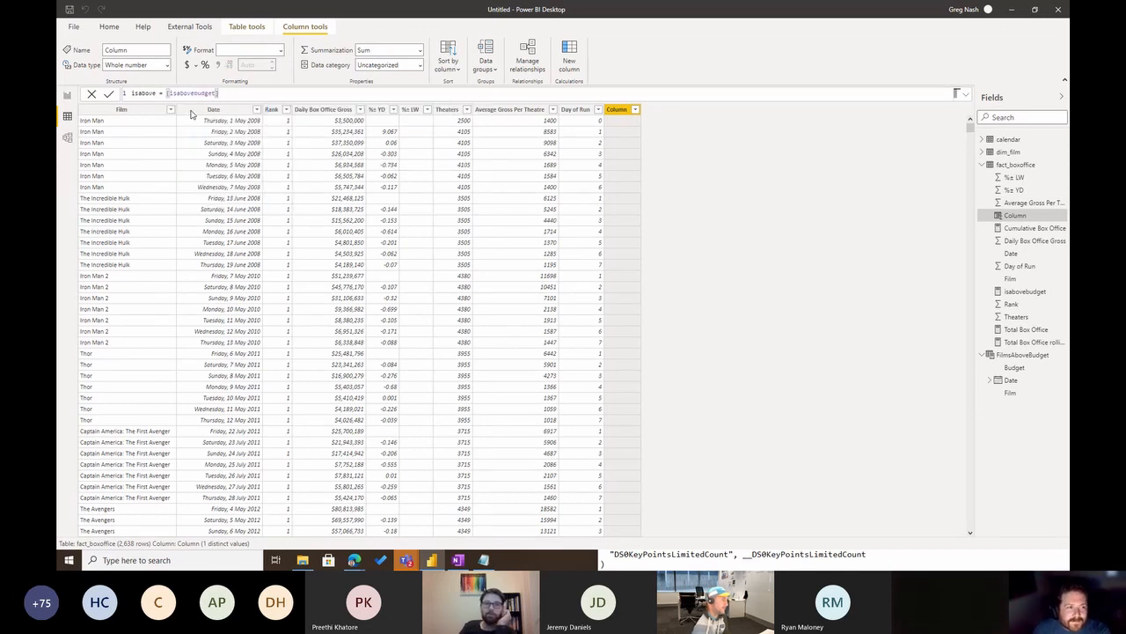
key(Return)
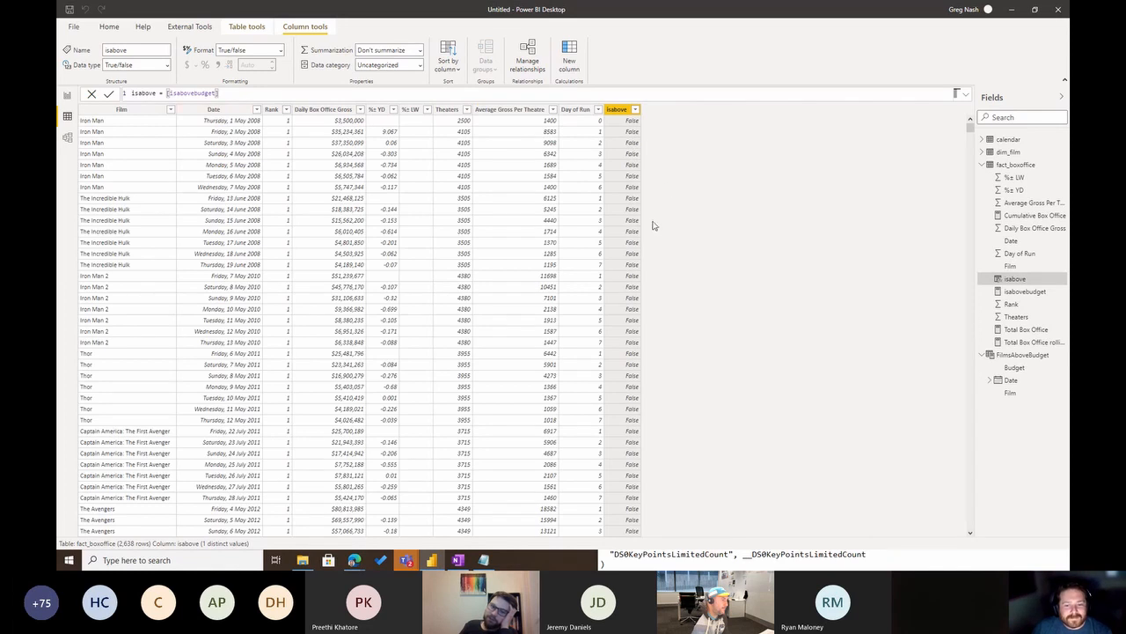
scroll(635, 290, down, 20)
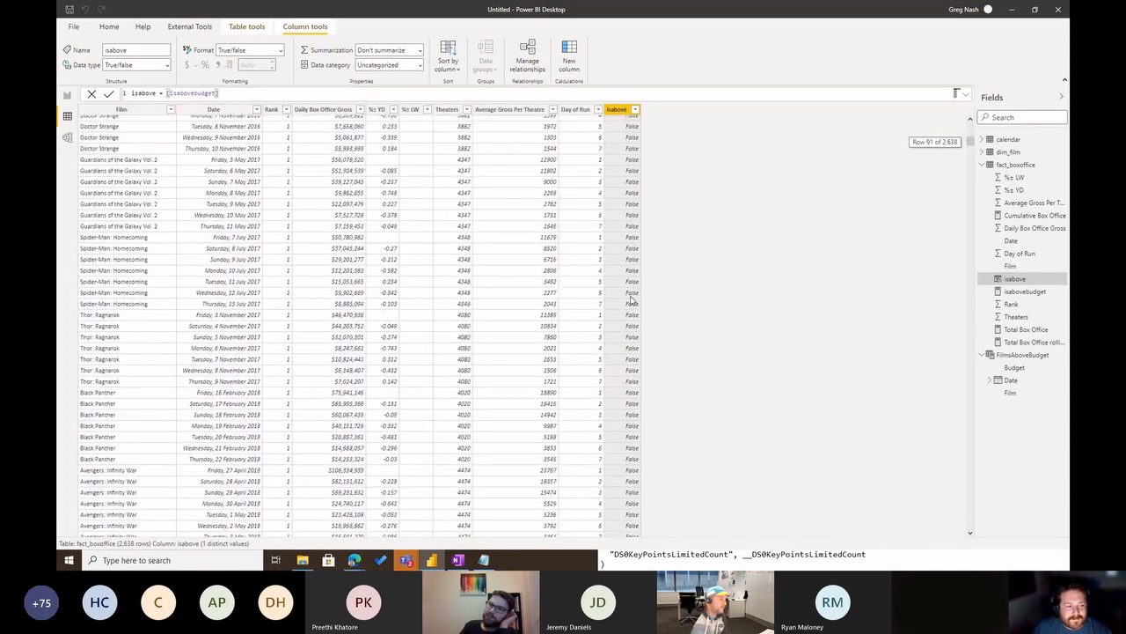
scroll(631, 300, down, 7)
click(635, 109)
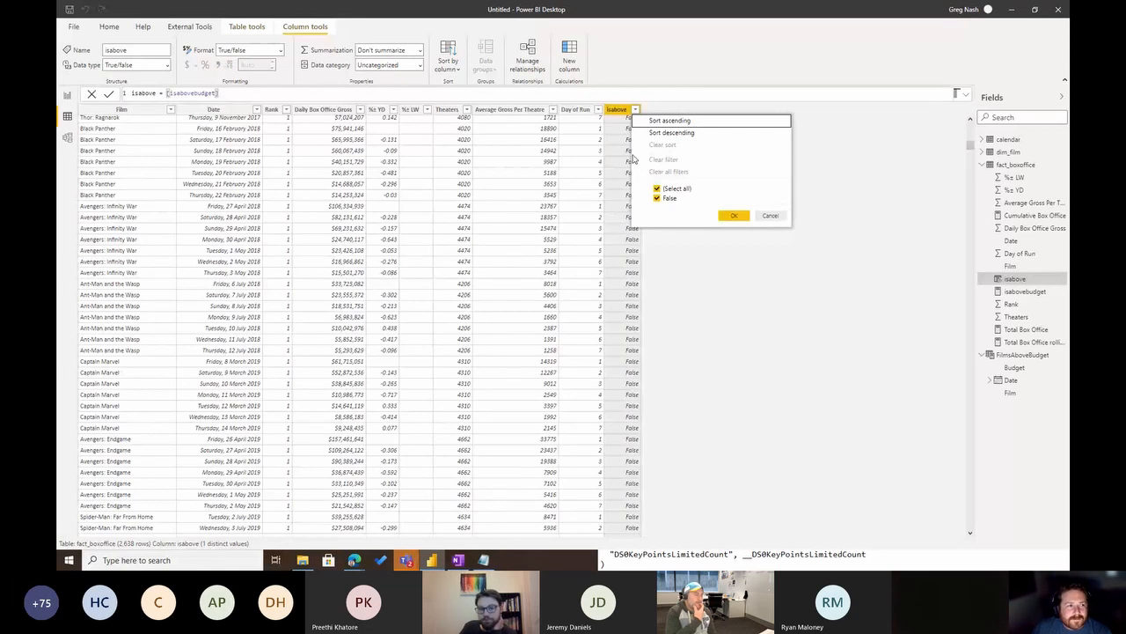
click(634, 157)
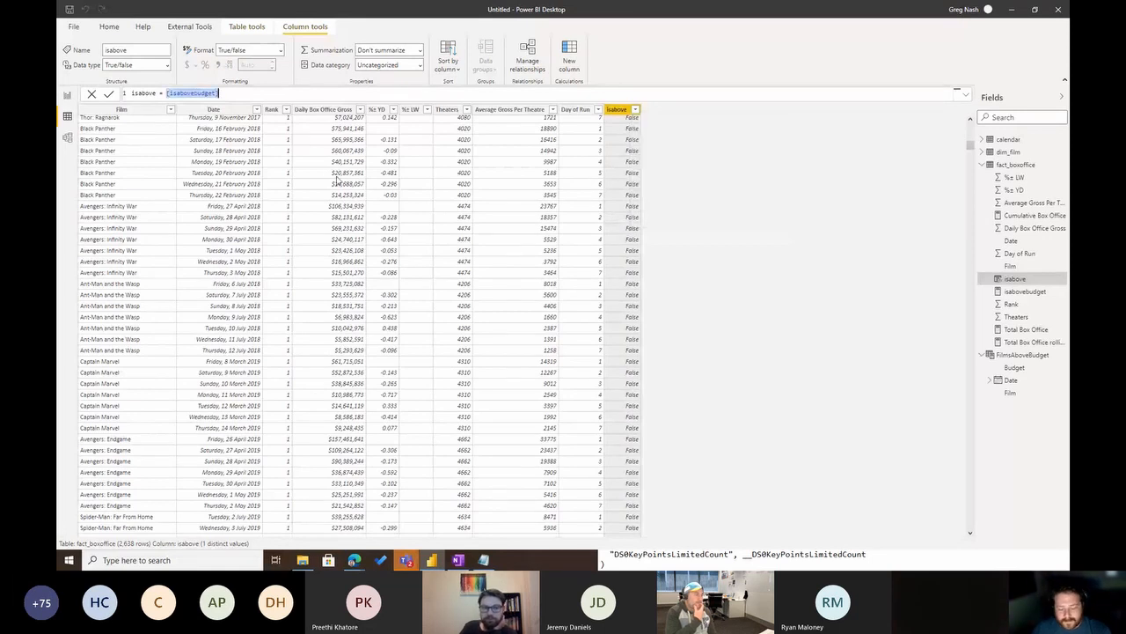
- Replace the isabove column's definition with Budget = RELATED(dim_film[Budget])
text(RELATED()
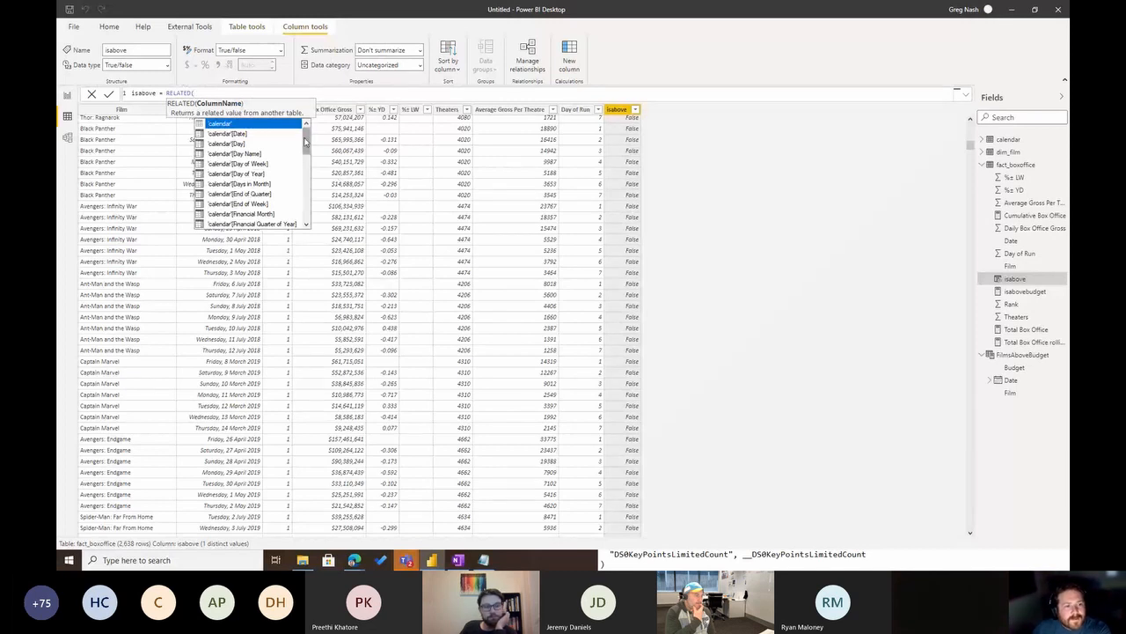
drag(307, 139, 300, 187)
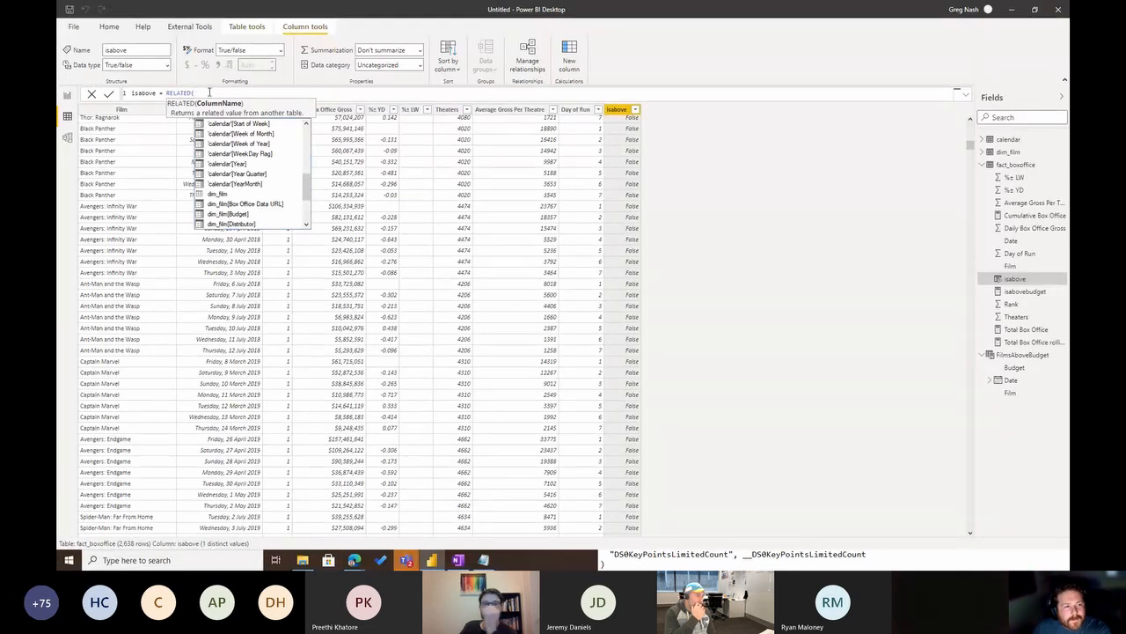
drag(218, 91, 111, 94)
text(Budg)
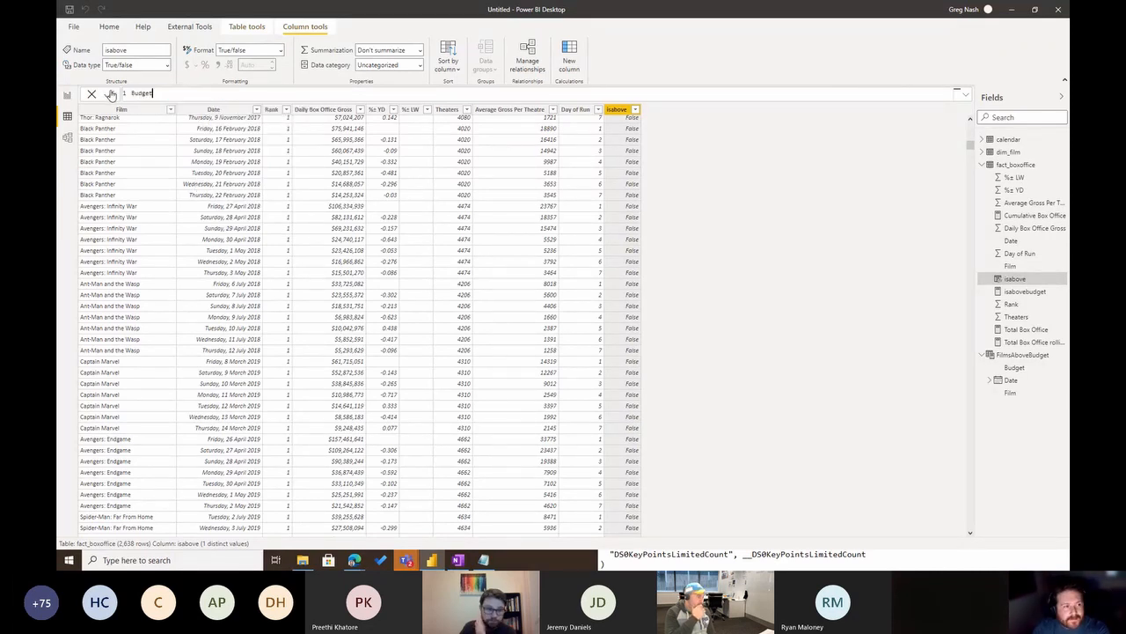
text(et = REL)
key(Tab)
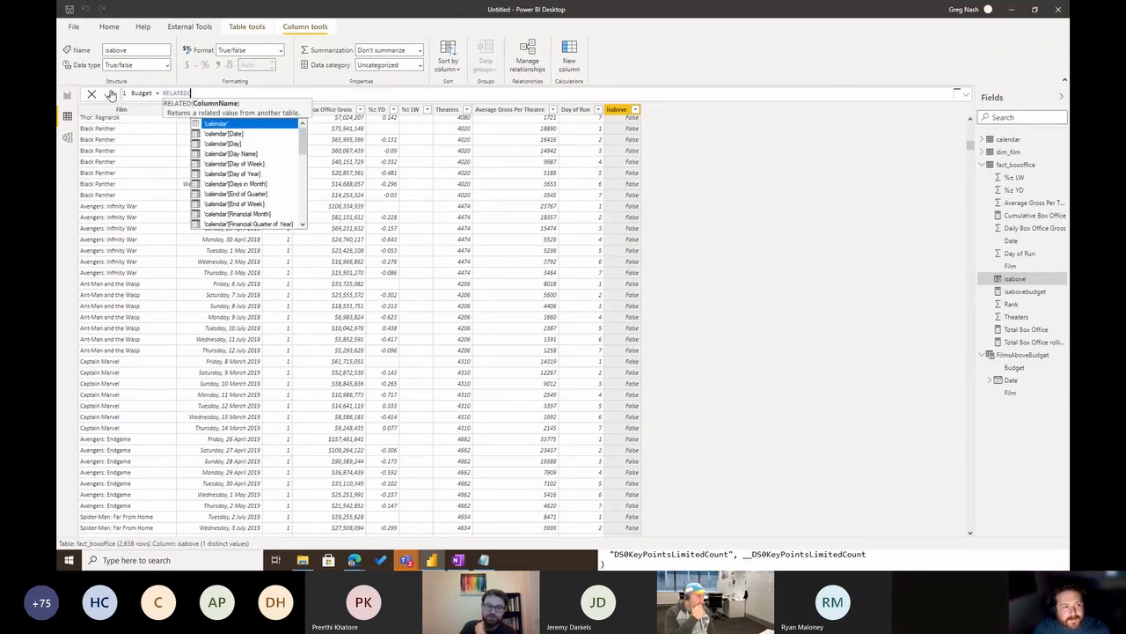
text(dim)
key(Tab)
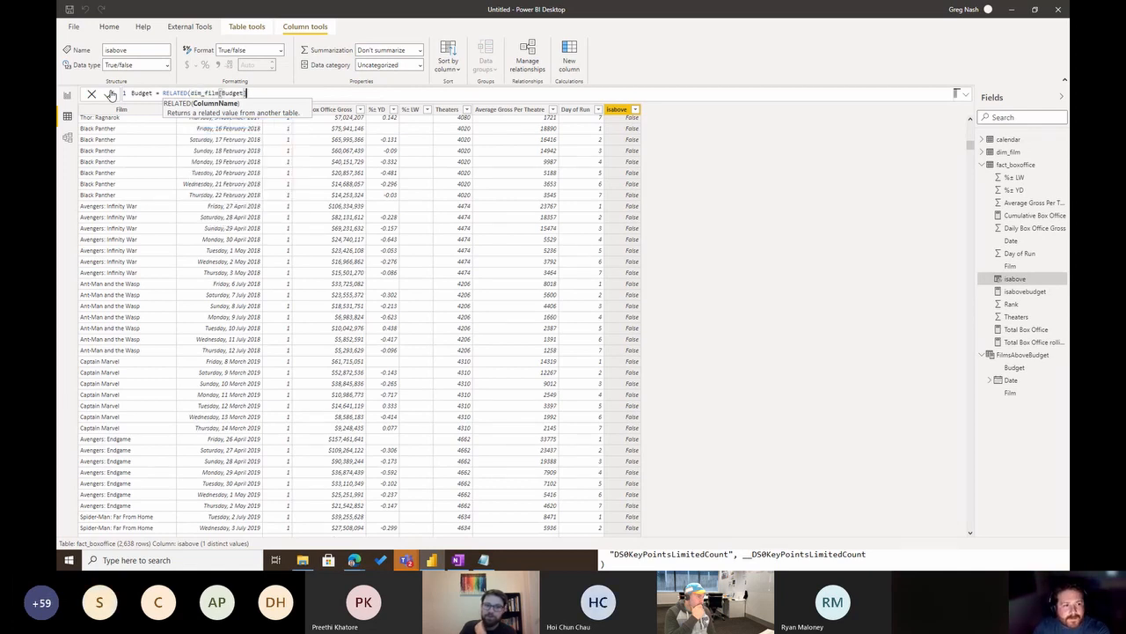
text())
click(108, 93)
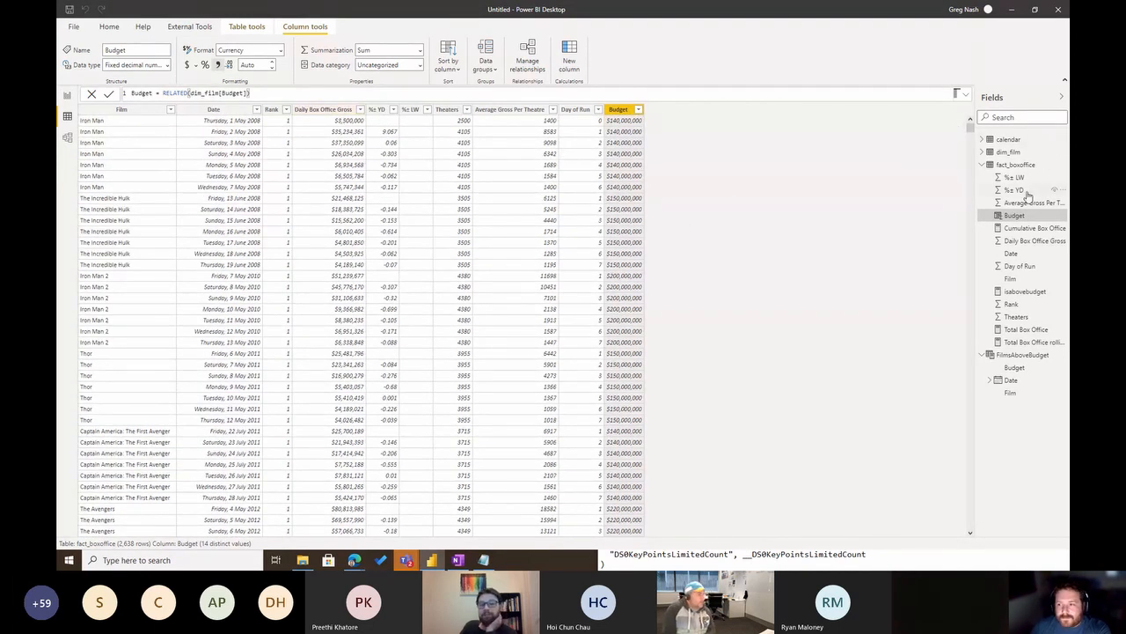
- Try to add a measure to fact_boxoffice defined as Cumulative Box Office = [Cumulative Box Office]
right_click(1012, 166)
click(942, 202)
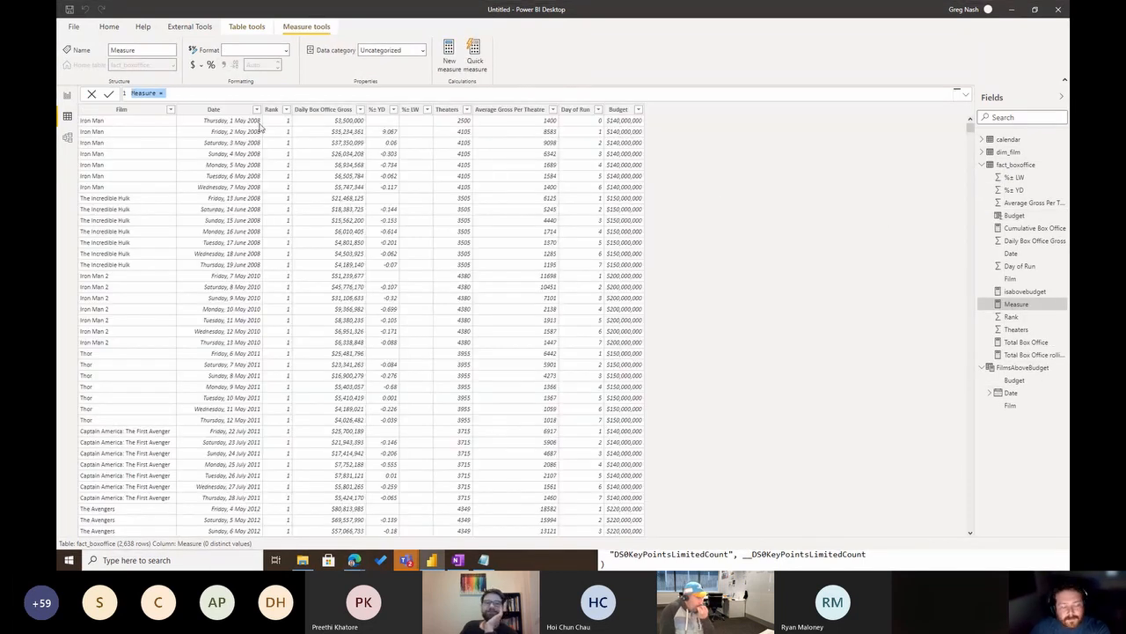
text(Cumulative Box)
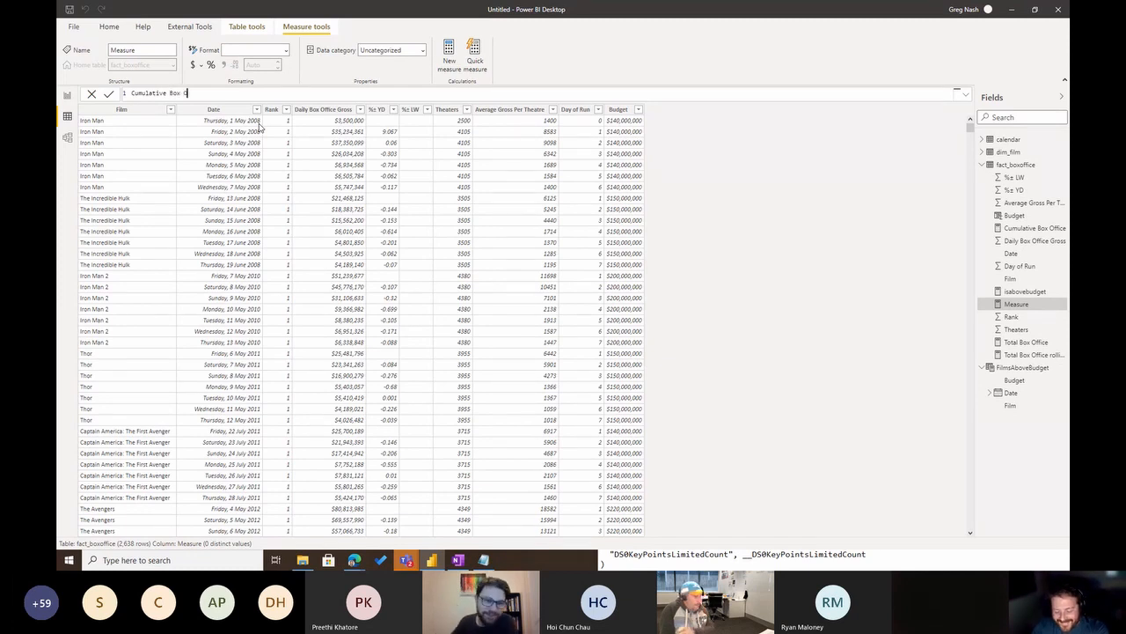
text(Office)
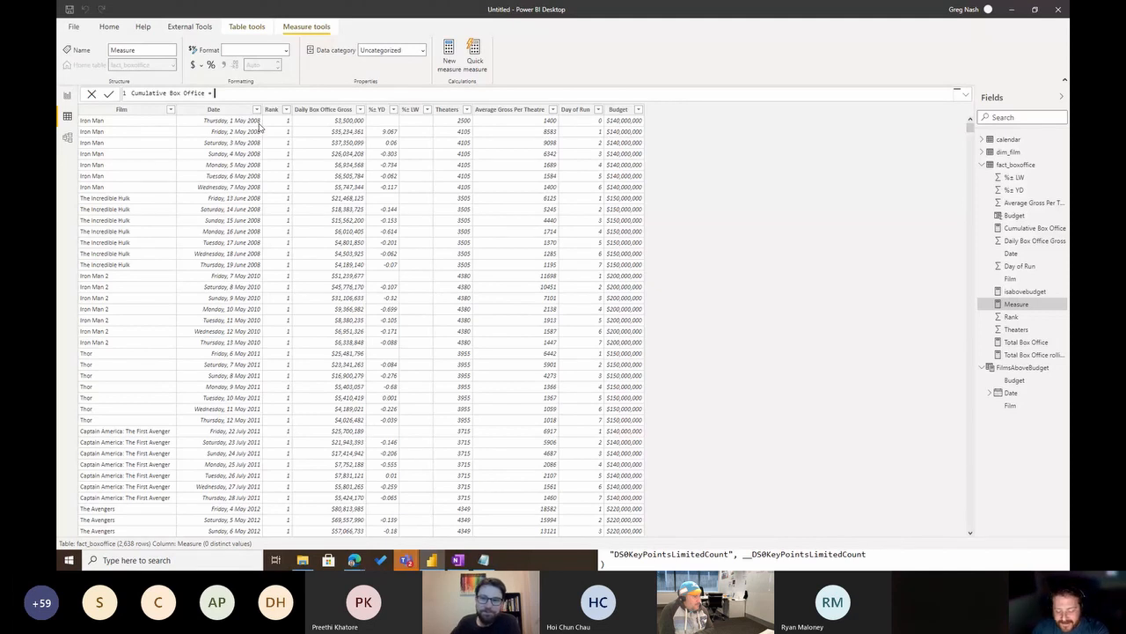
text( = [Cumulative Box Office])
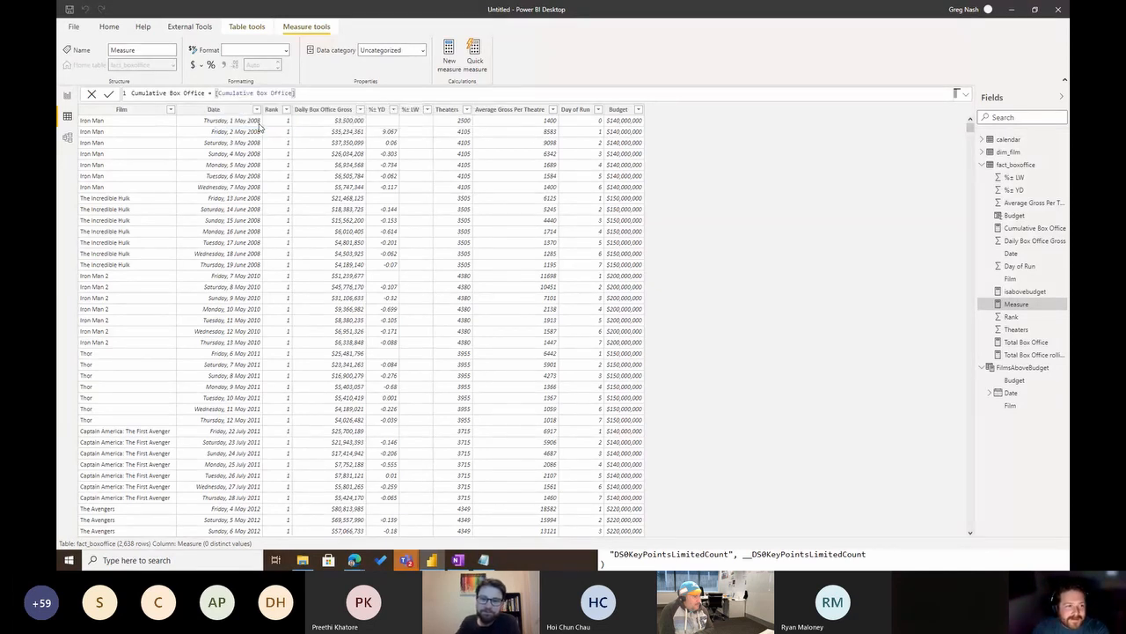
key(Return)
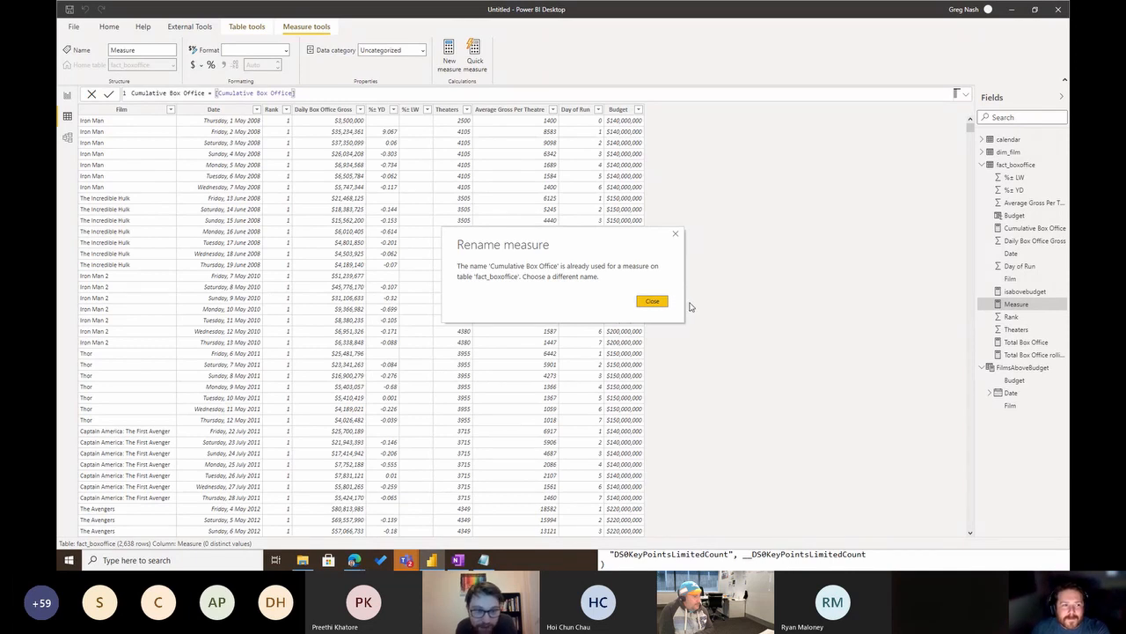
click(652, 302)
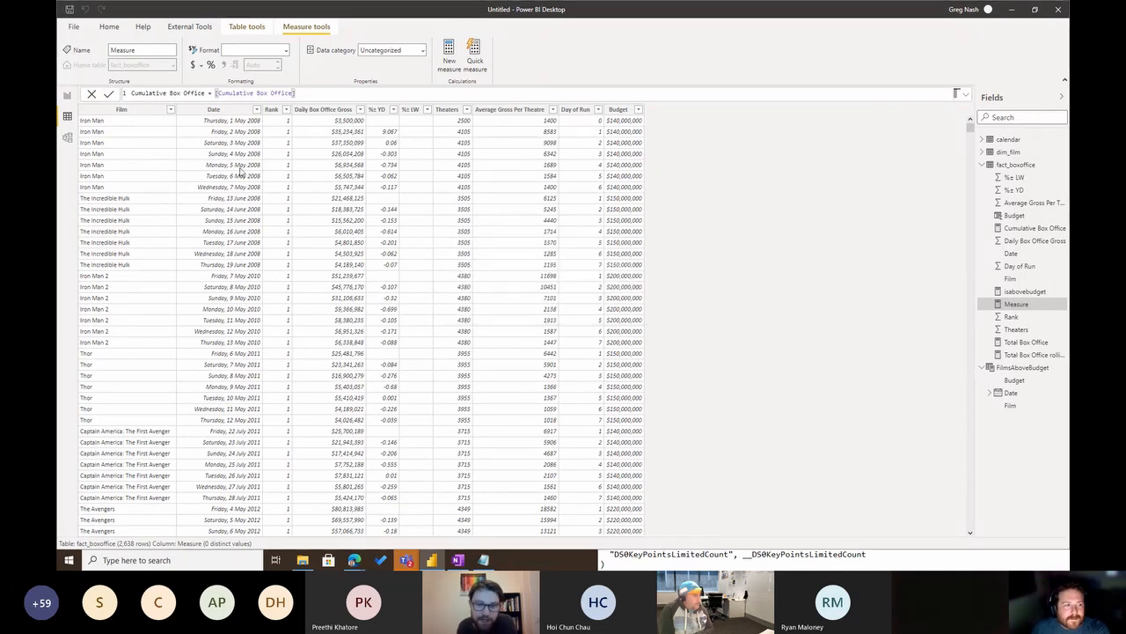
- Shorten the new measure's name to Cumul Box Office in its formula and commit it
mouse_move(166, 92)
mouse_down()
mouse_move(131, 92)
mouse_move(145, 93)
mouse_up()
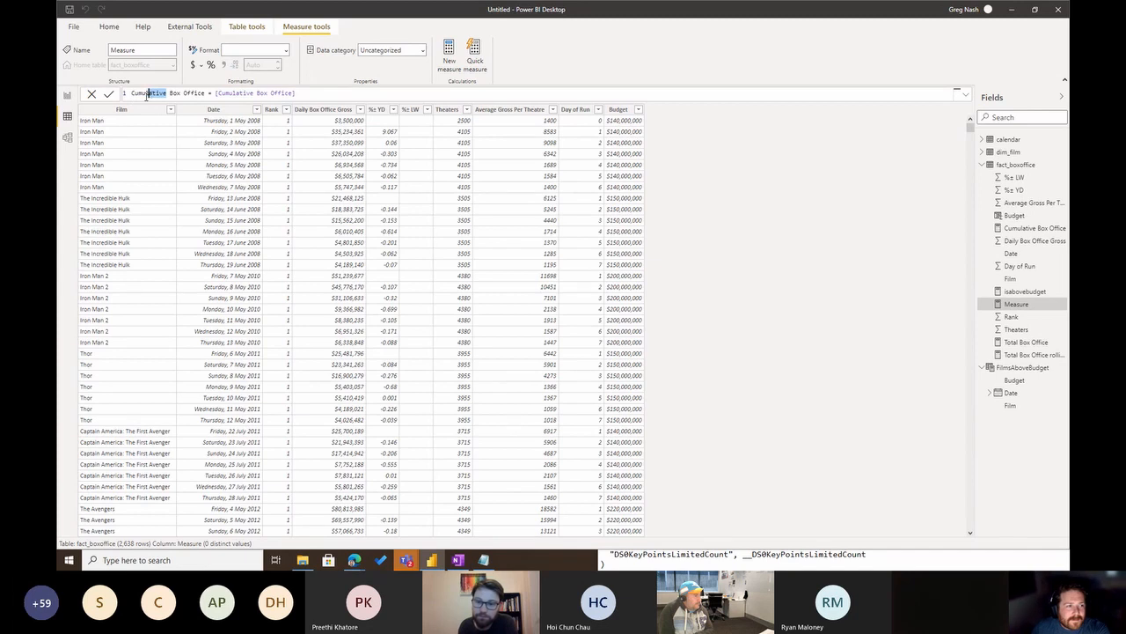
key(BackSpace)
text(l)
key(Return)
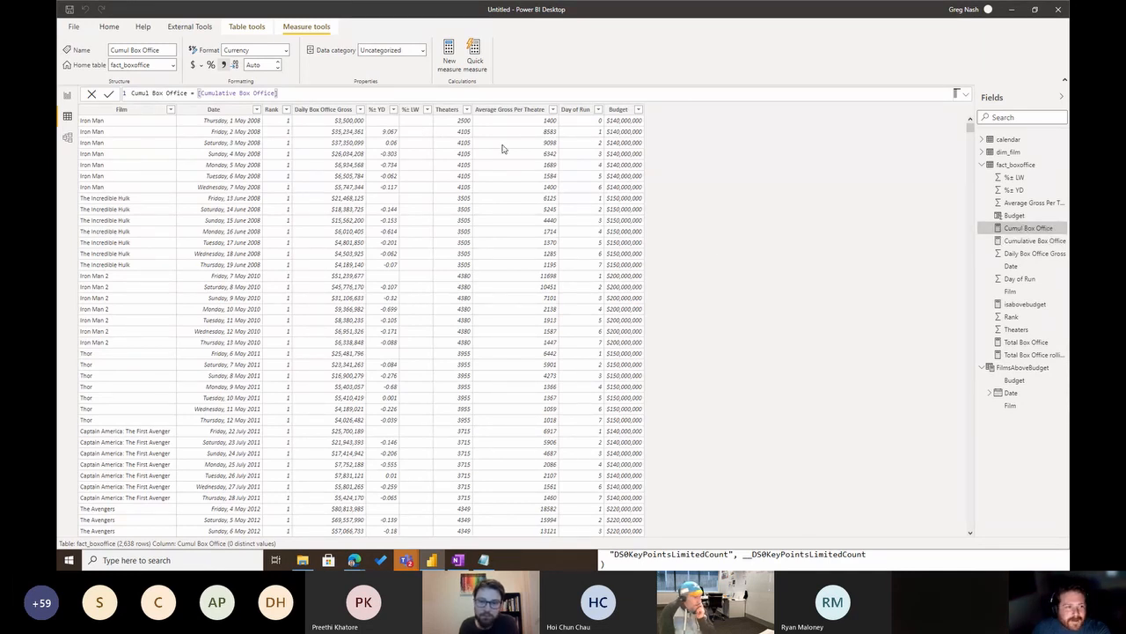
- Copy the full formula of the Cumul Box Office measure and delete the measure from the model
drag(278, 92, 114, 98)
key(ctrl+c)
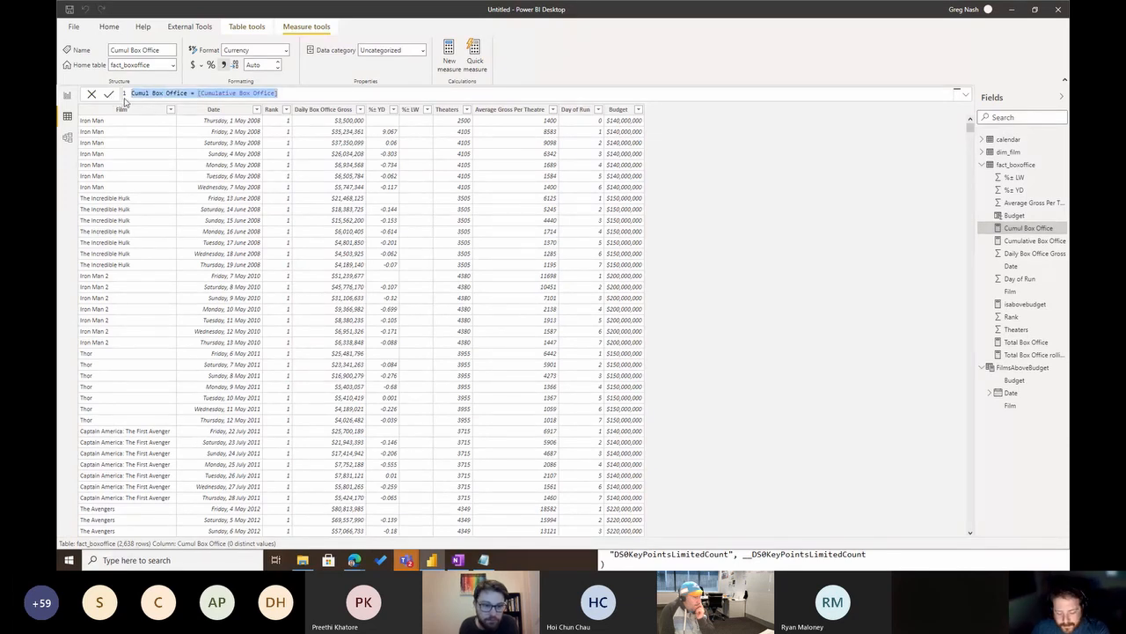
key(BackSpace)
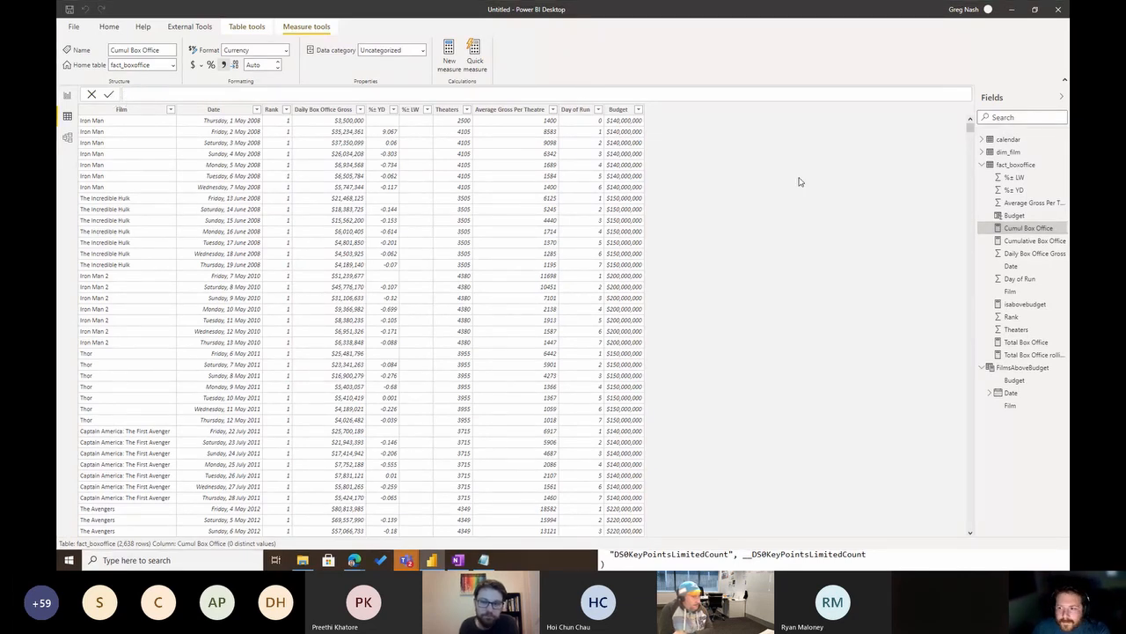
right_click(1039, 232)
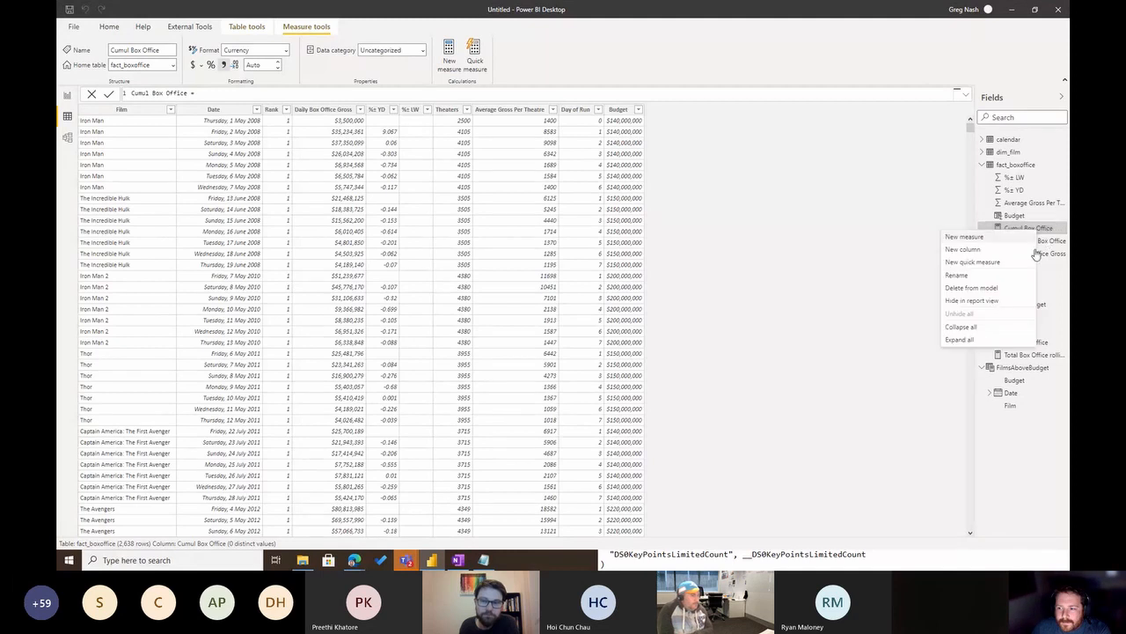
click(971, 288)
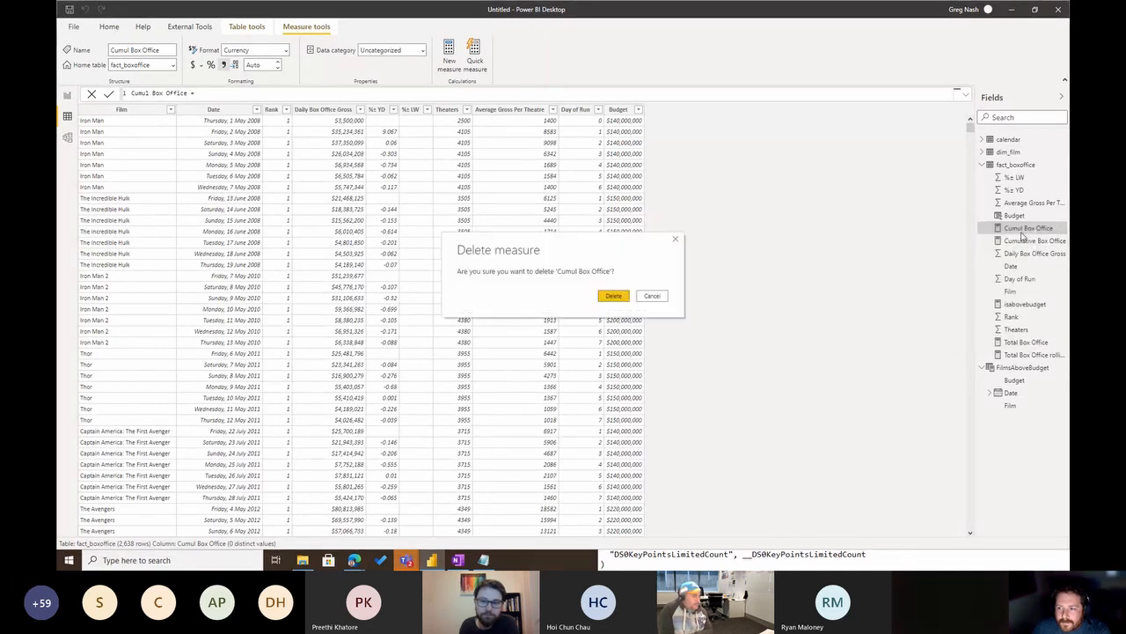
click(615, 297)
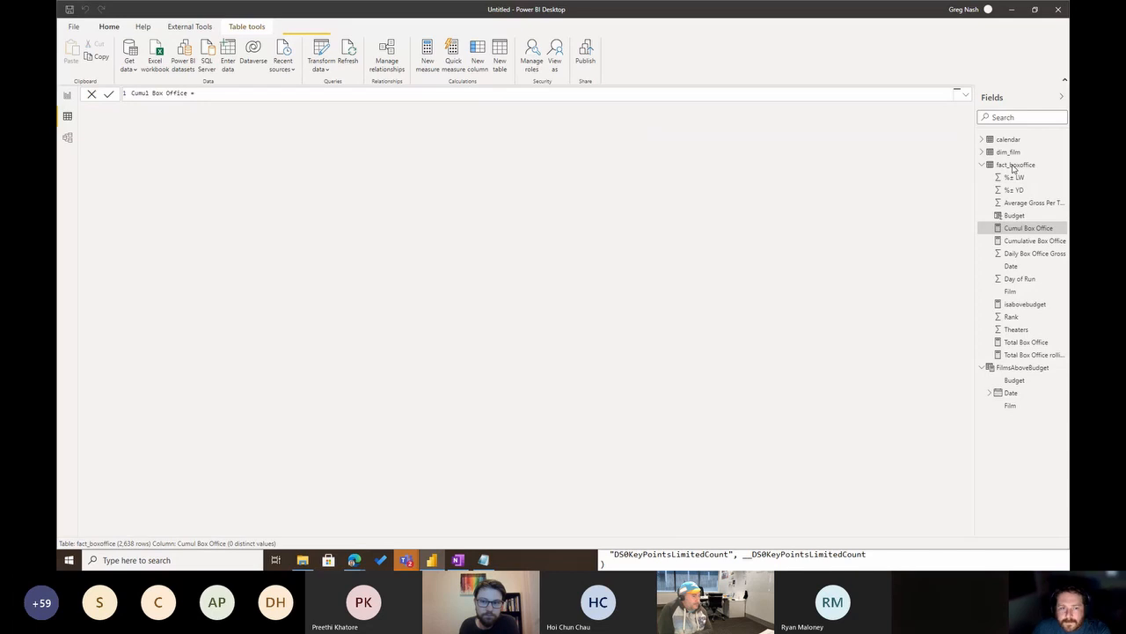
- Add a calculated column Cumul Box Office = [Cumulative Box Office] to fact_boxoffice using the copied formula, and look through its rows
click(1012, 167)
click(329, 57)
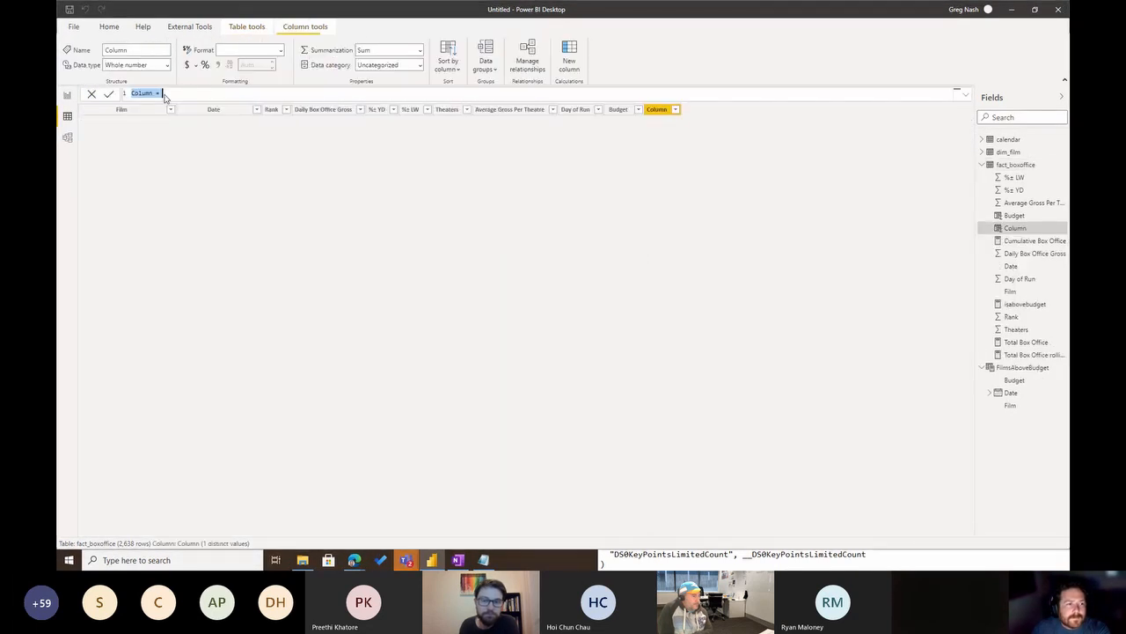
key(ctrl+v)
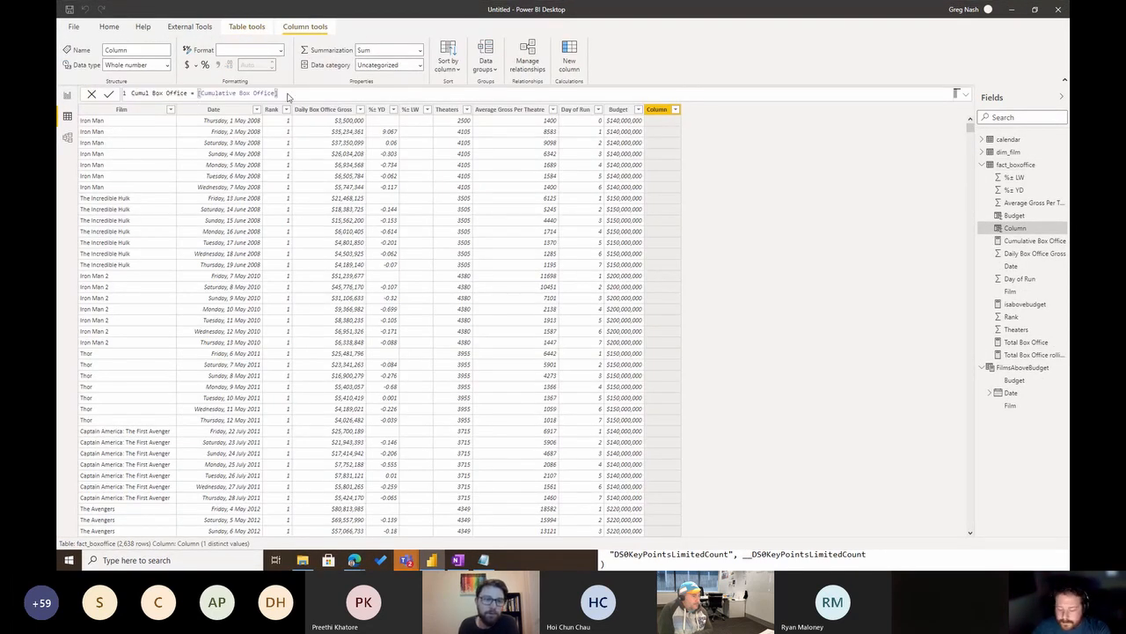
key(Return)
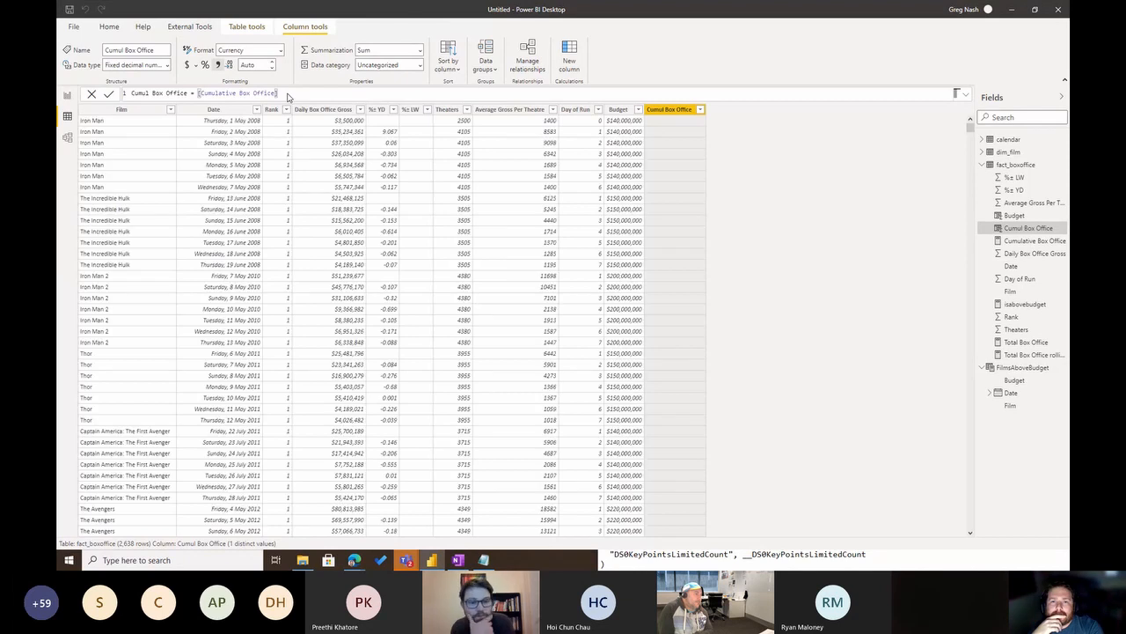
scroll(666, 264, down, 20)
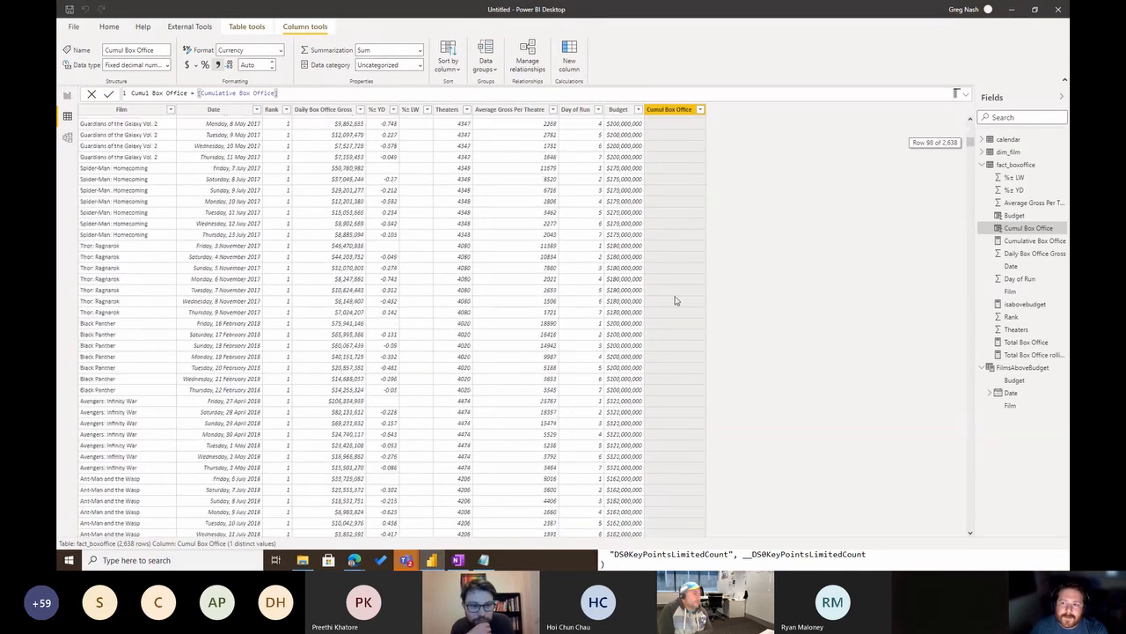
drag(971, 143, 935, 166)
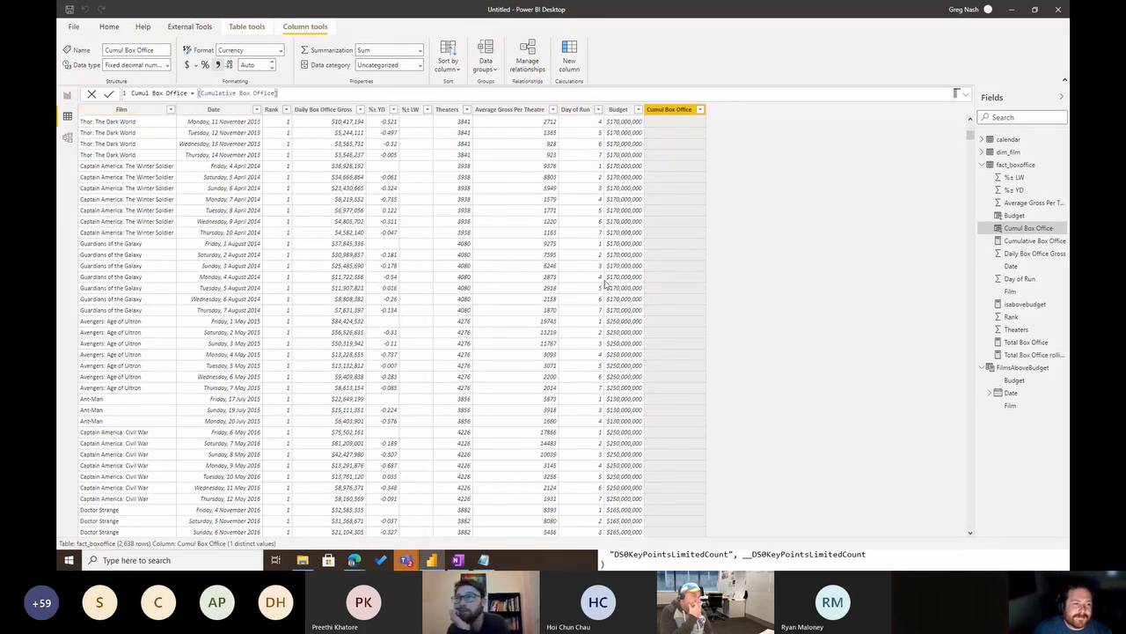
- Wrap [Cumulative Box Office] in CALCULATE in the Cumul Box Office column's formula, commit it, and look through the column's rows
scroll(606, 281, up, 15)
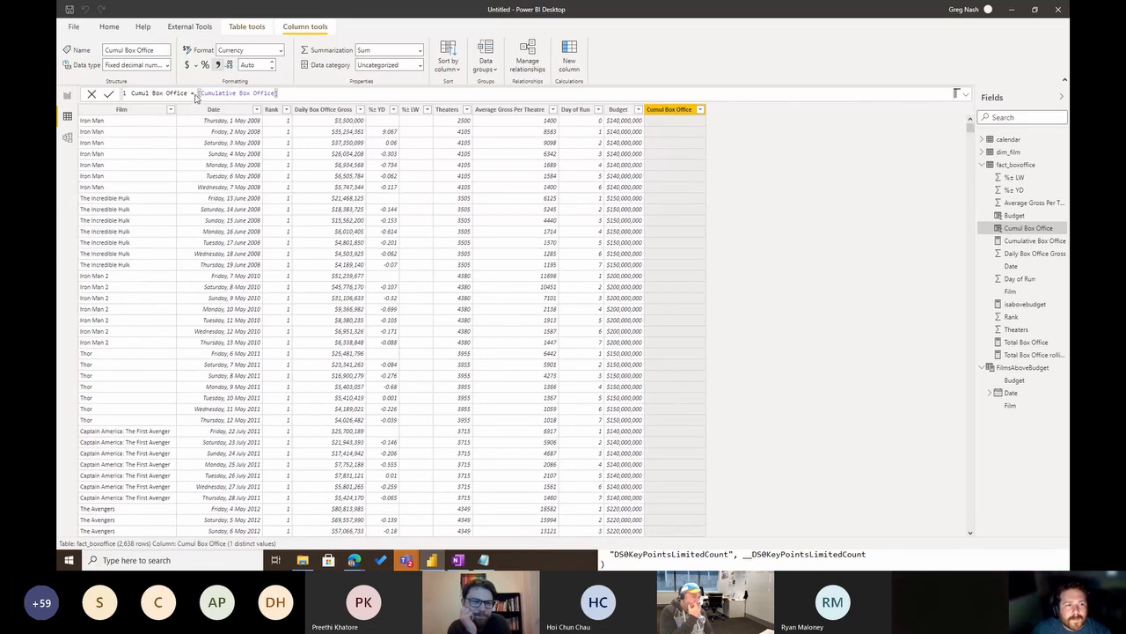
click(204, 95)
text(CALCULATE()
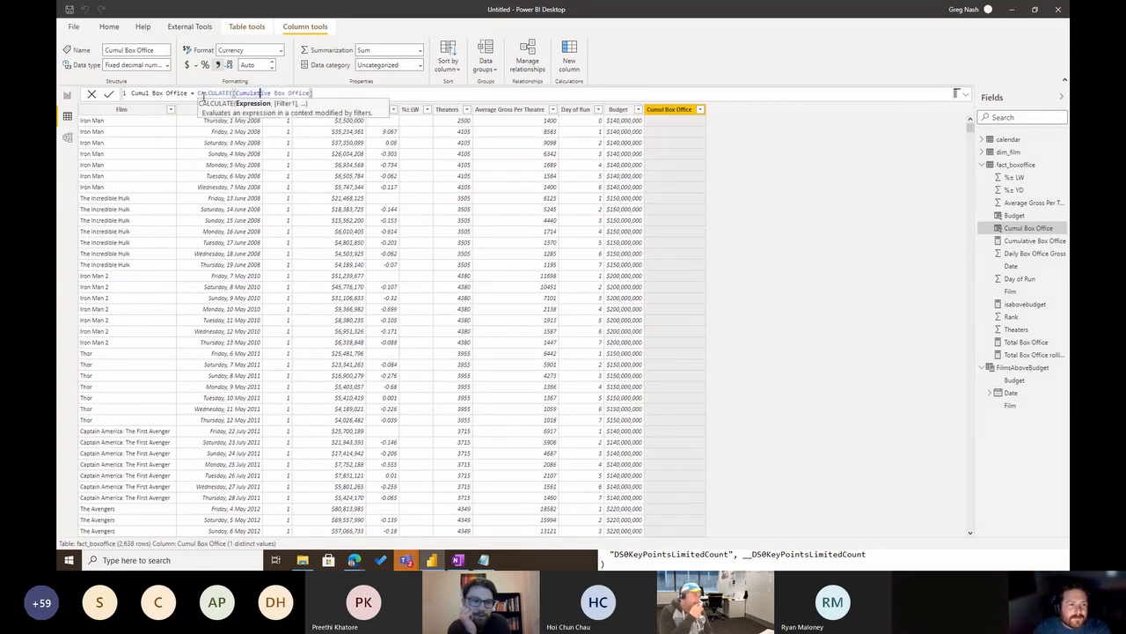
key(End)
text())
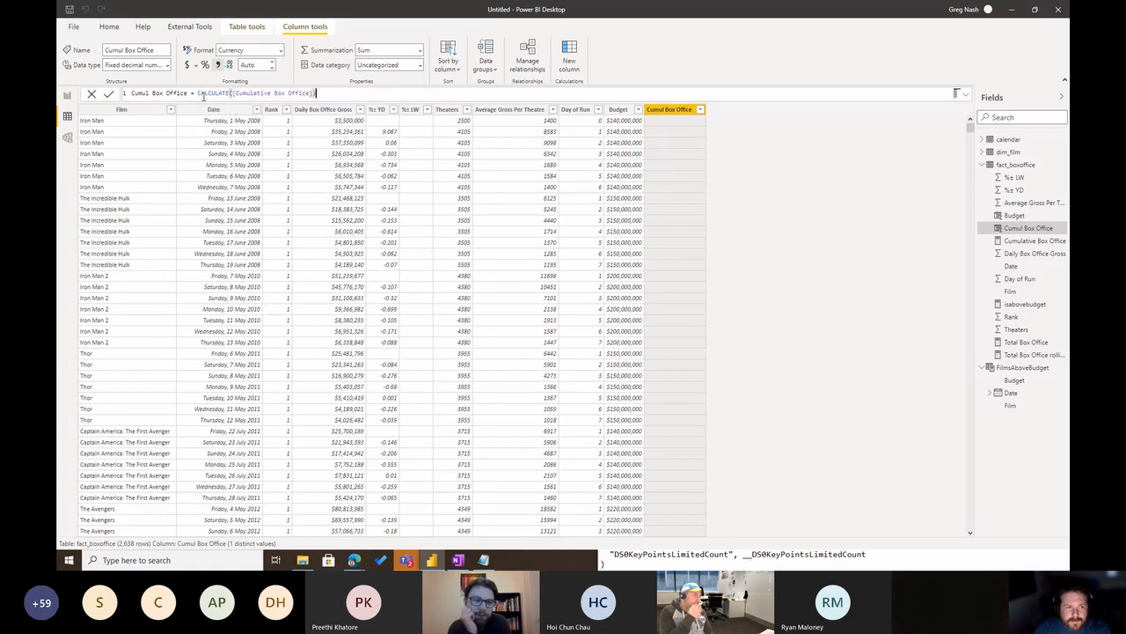
key(Return)
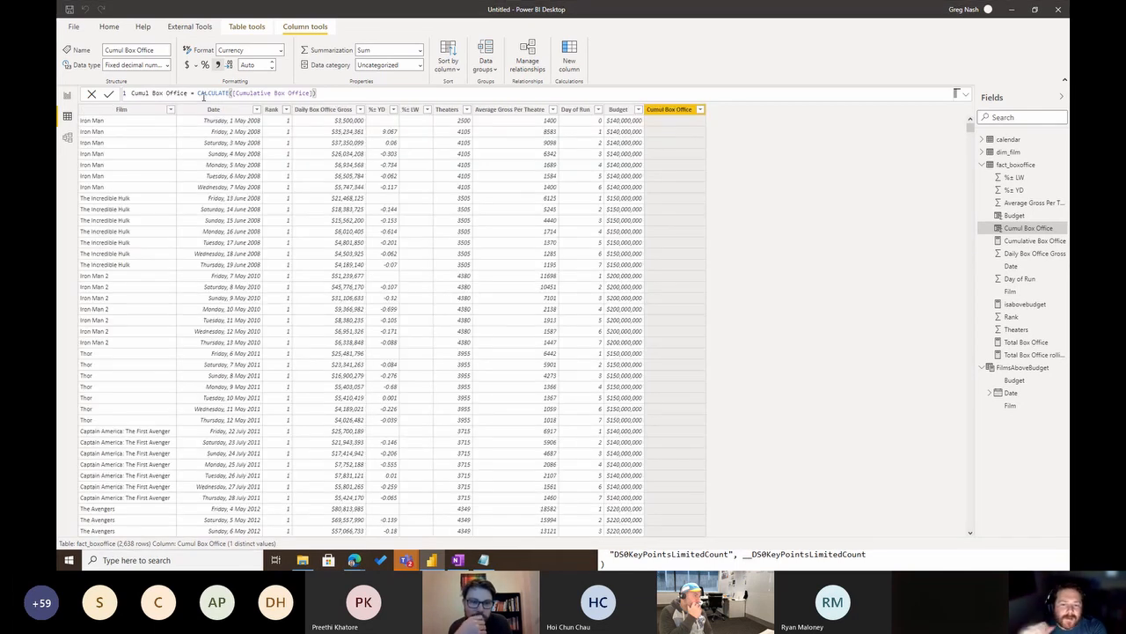
scroll(587, 177, down, 20)
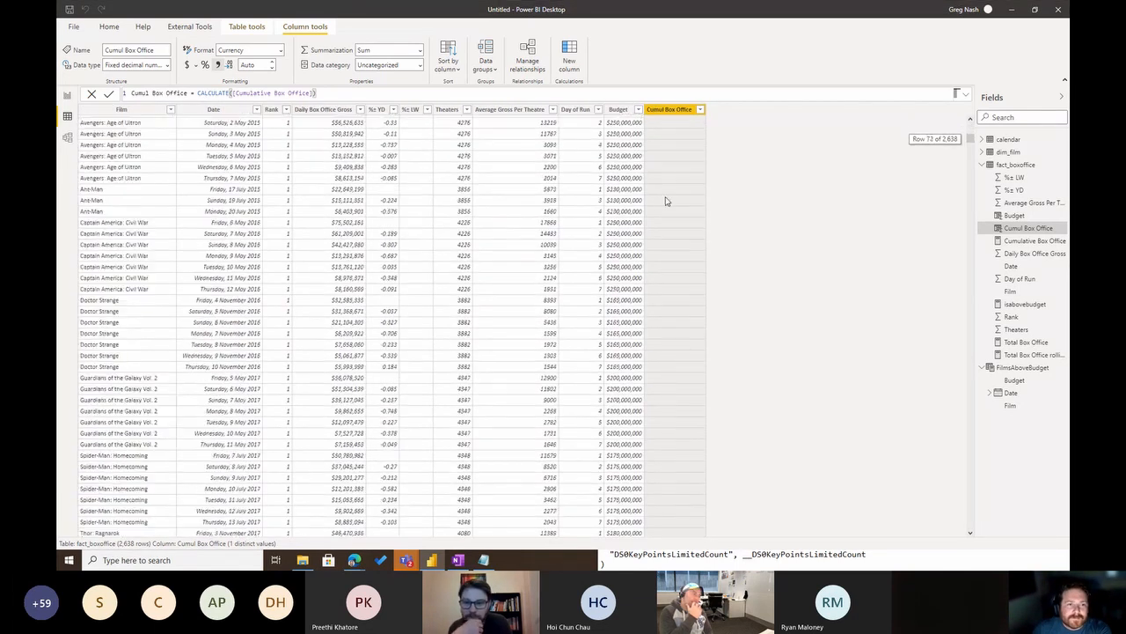
scroll(668, 205, down, 13)
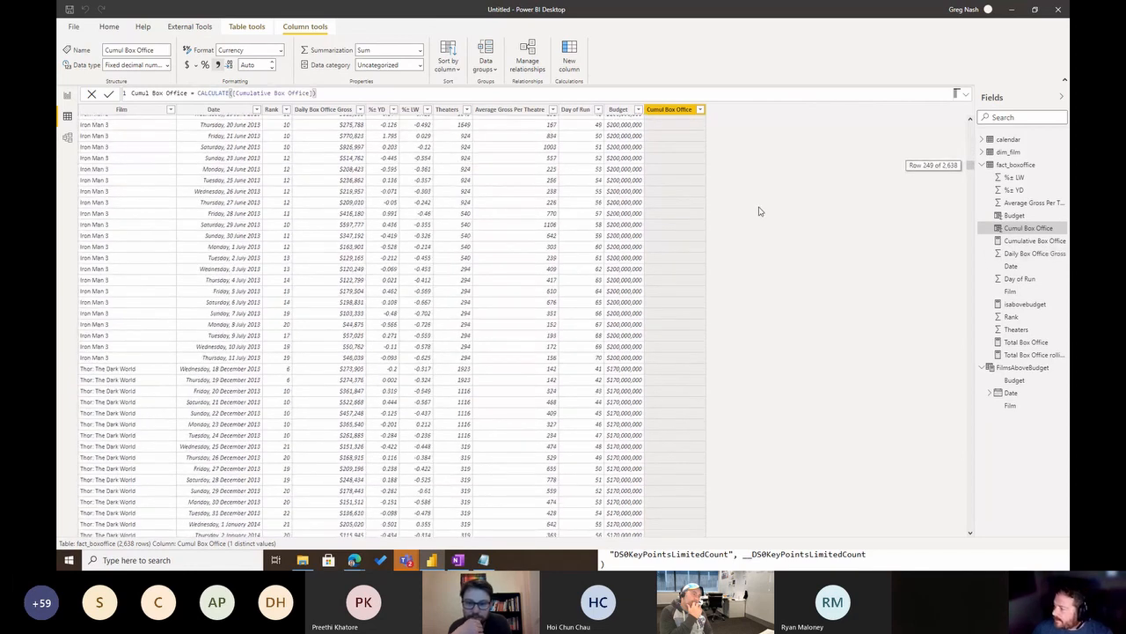
scroll(765, 246, up, 2)
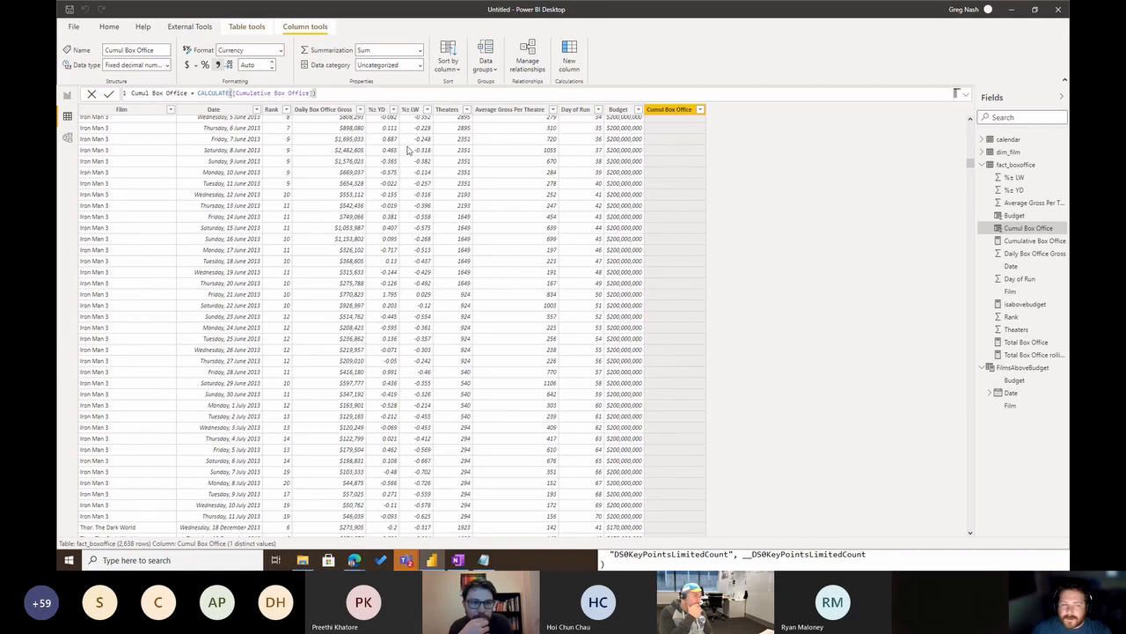
scroll(410, 151, up, 6)
- Collapse the expanded FilmsAboveBudget formula over report Page 1 and shorten the film details table
click(67, 97)
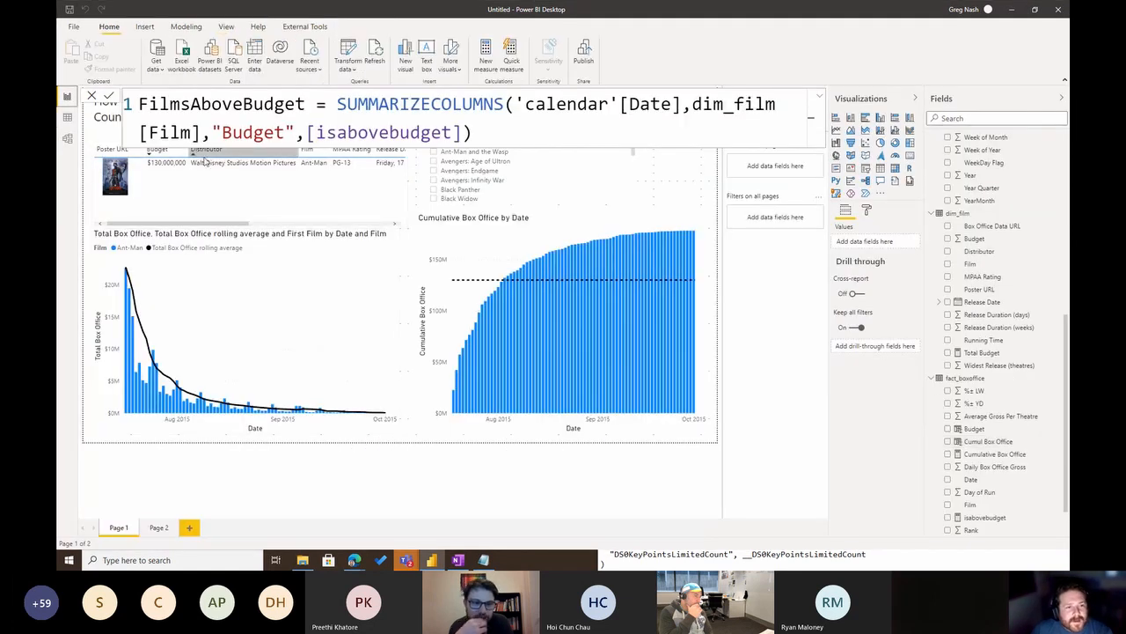
click(820, 98)
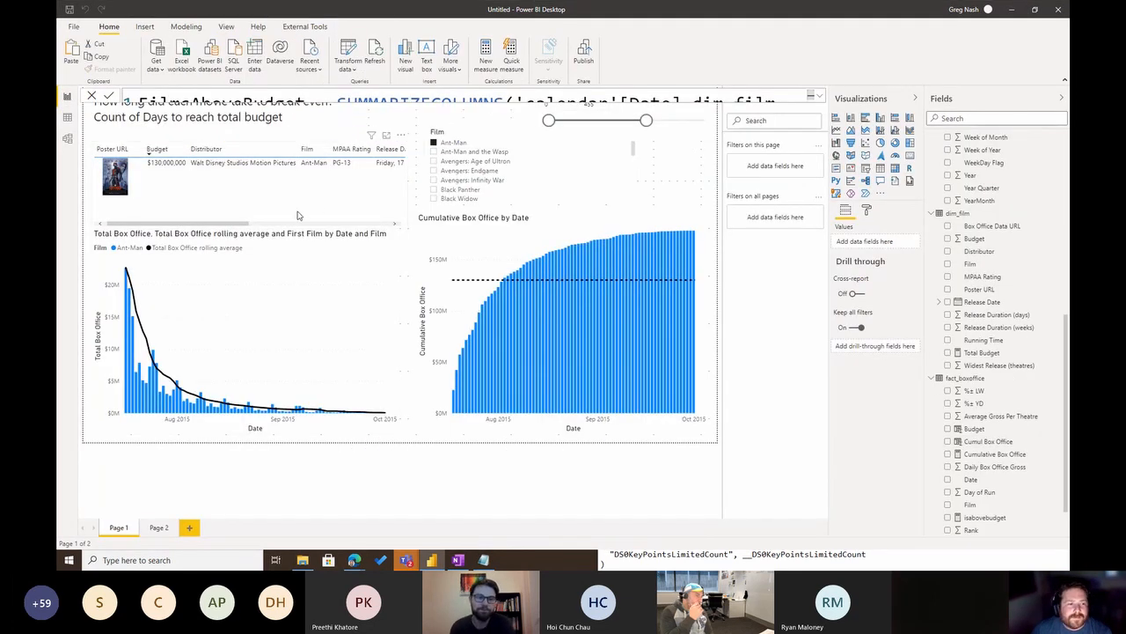
click(405, 224)
drag(249, 227, 249, 196)
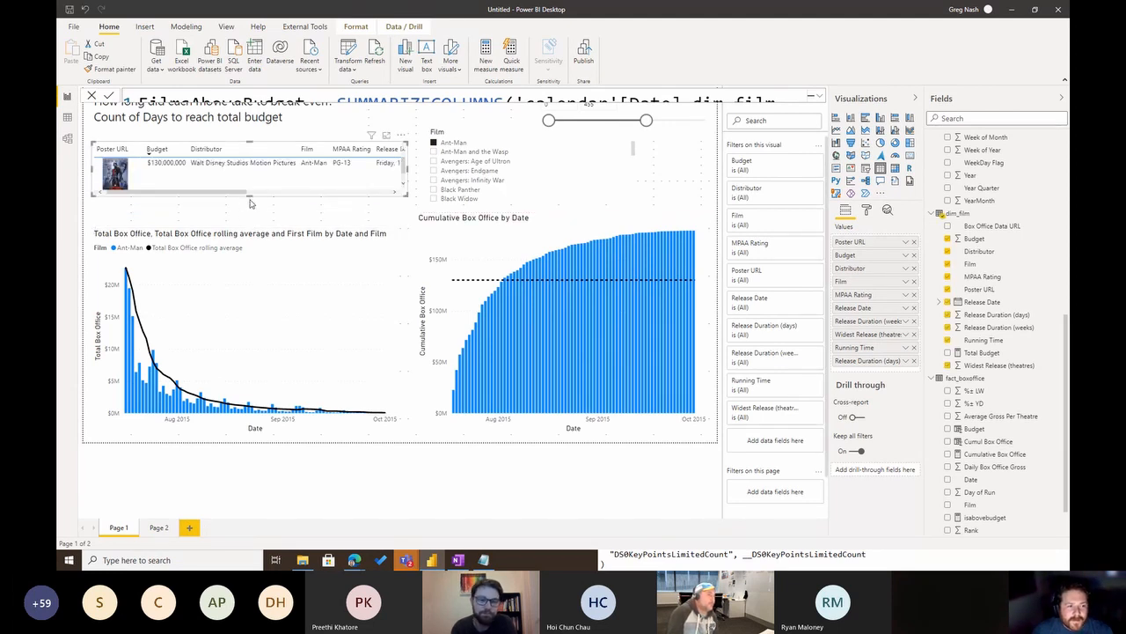
- Examine the Day of Run, %± LW and Cumul Box Office columns in the fact_boxoffice rows
click(68, 116)
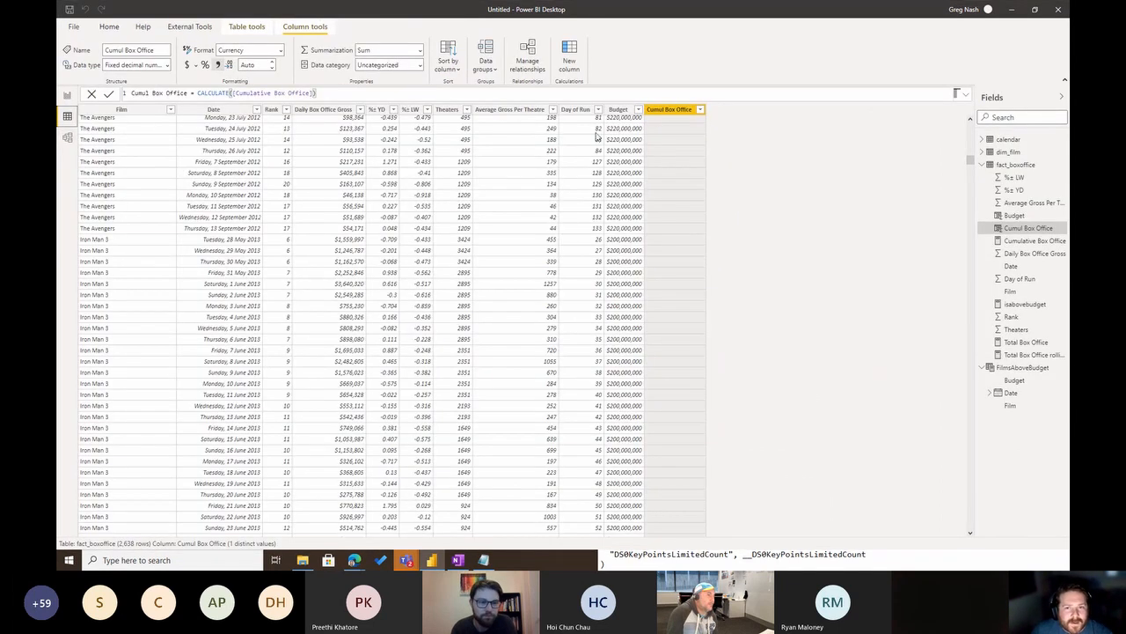
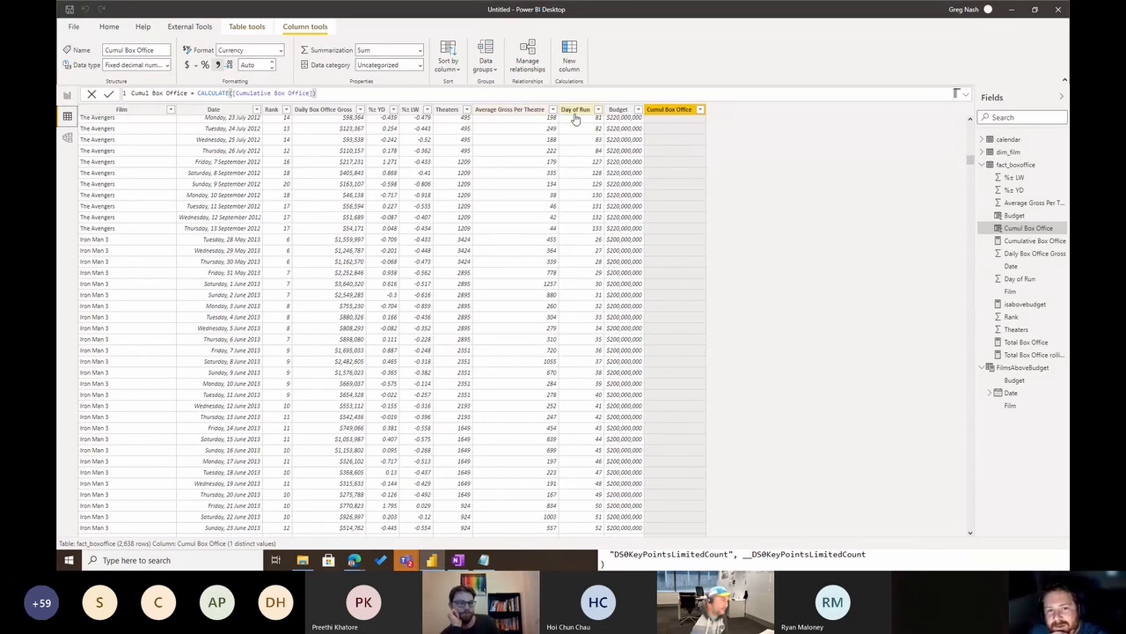
click(593, 161)
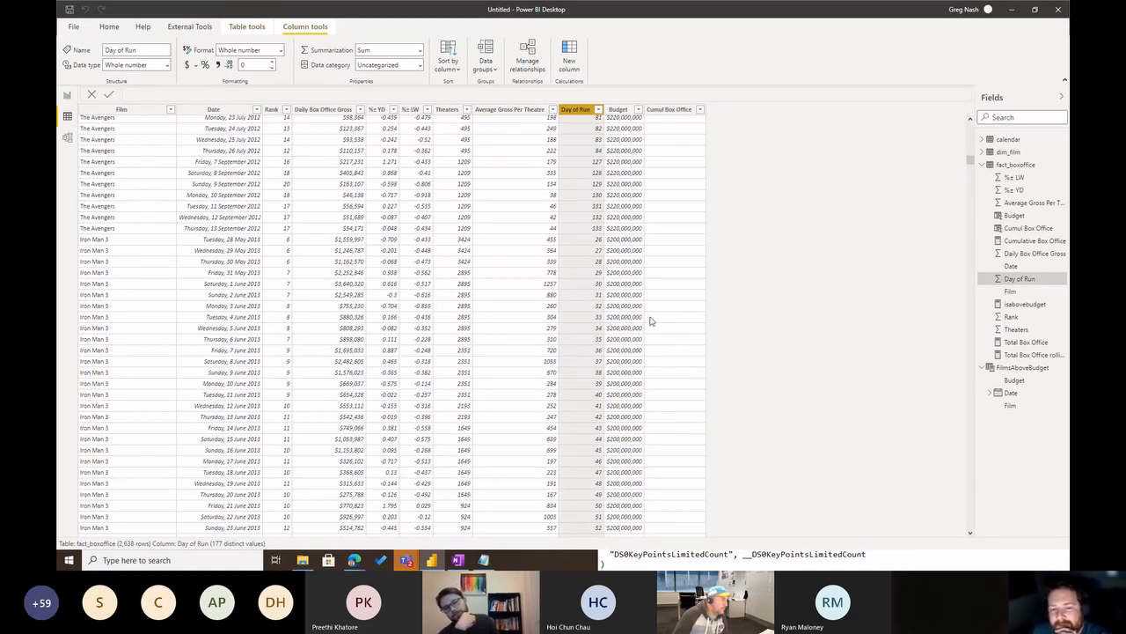
scroll(686, 347, down, 5)
scroll(616, 322, up, 3)
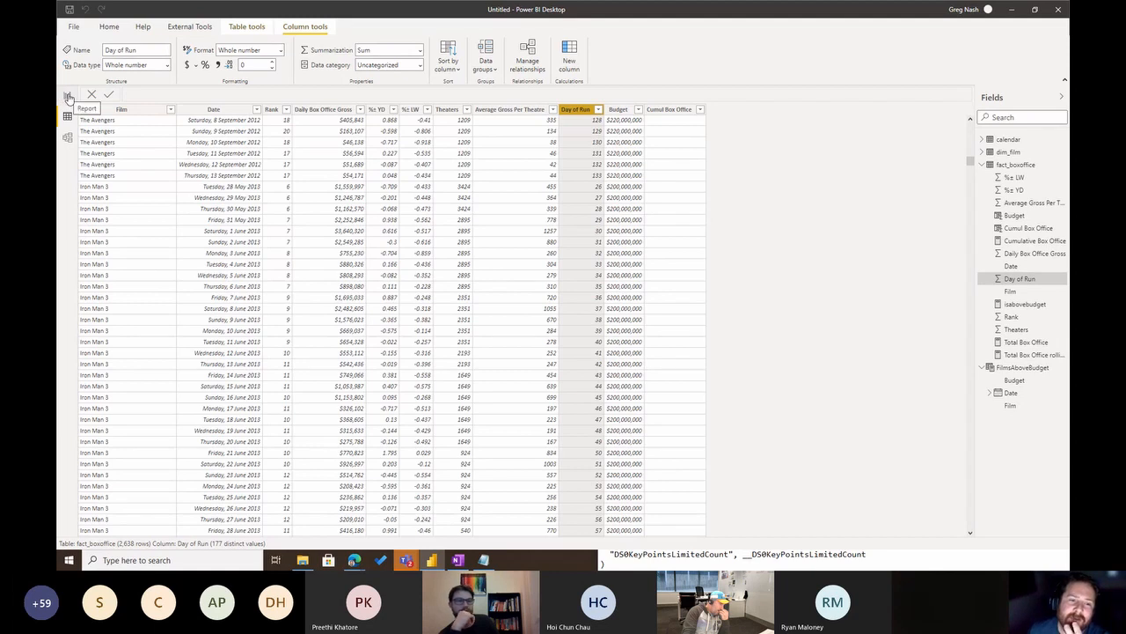
click(687, 266)
click(426, 266)
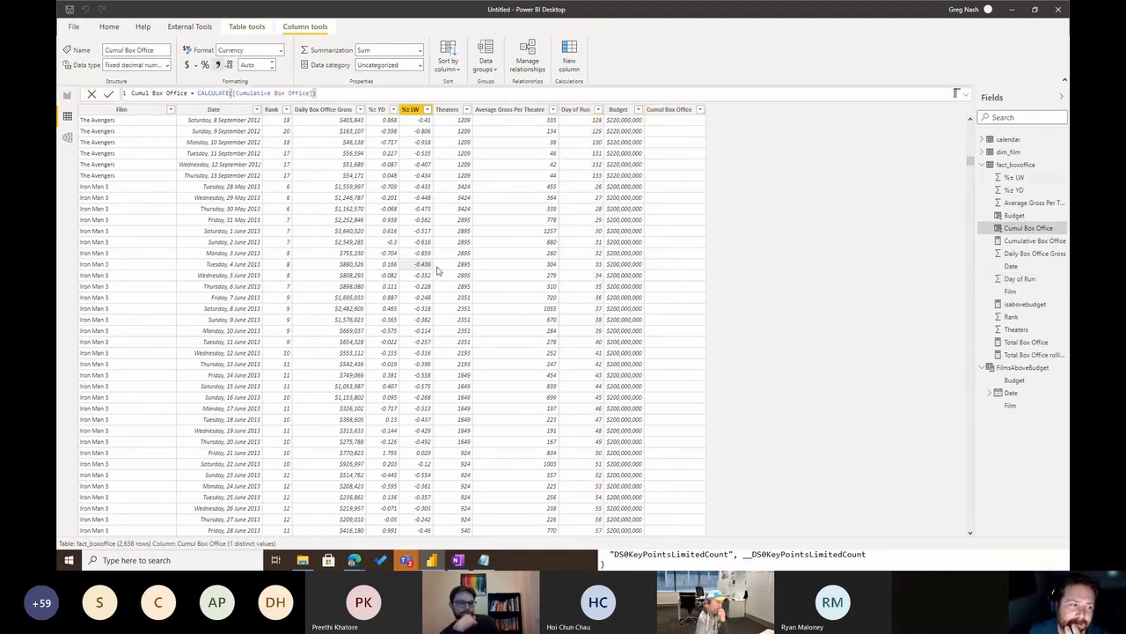
click(600, 265)
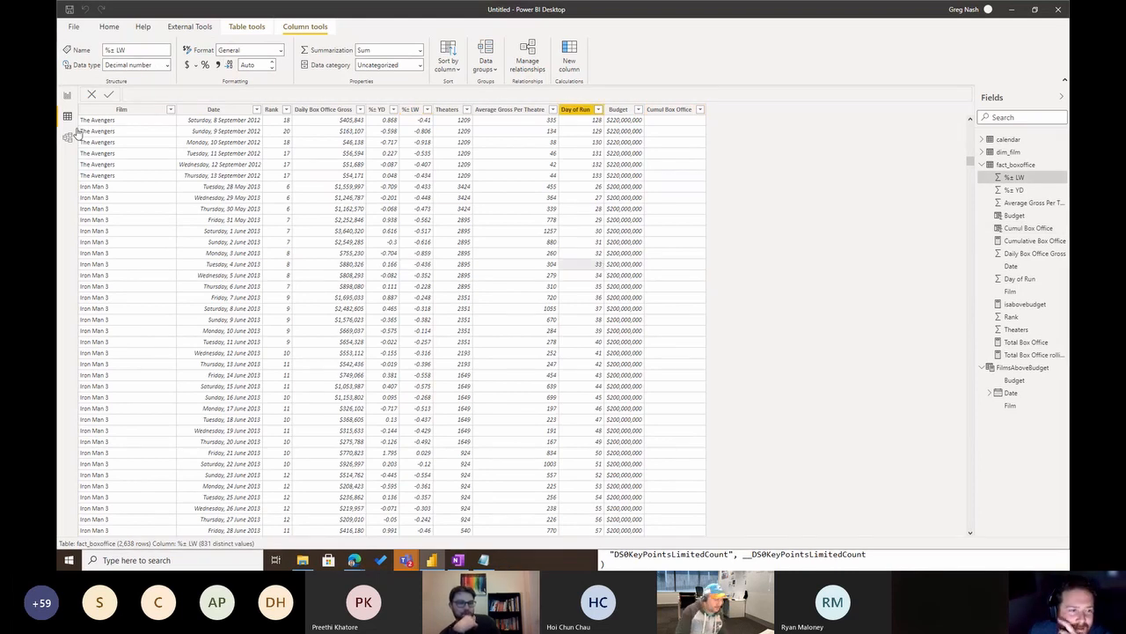
- Widen and heighten the film details table on report Page 1 and reposition it above the Total Box Office chart
click(67, 95)
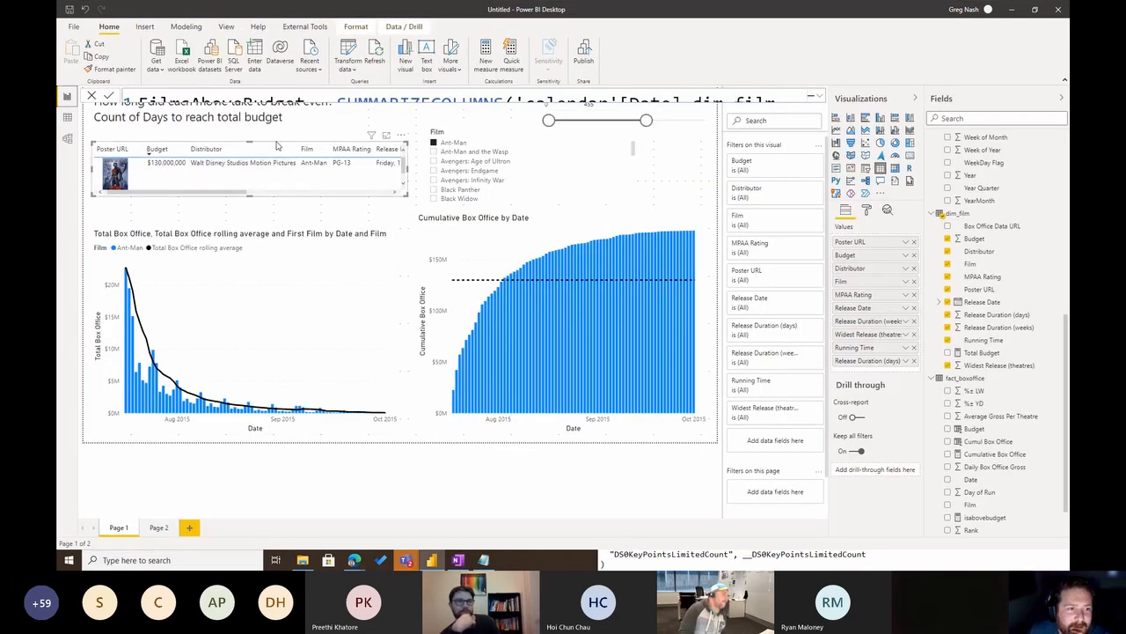
click(819, 103)
click(818, 103)
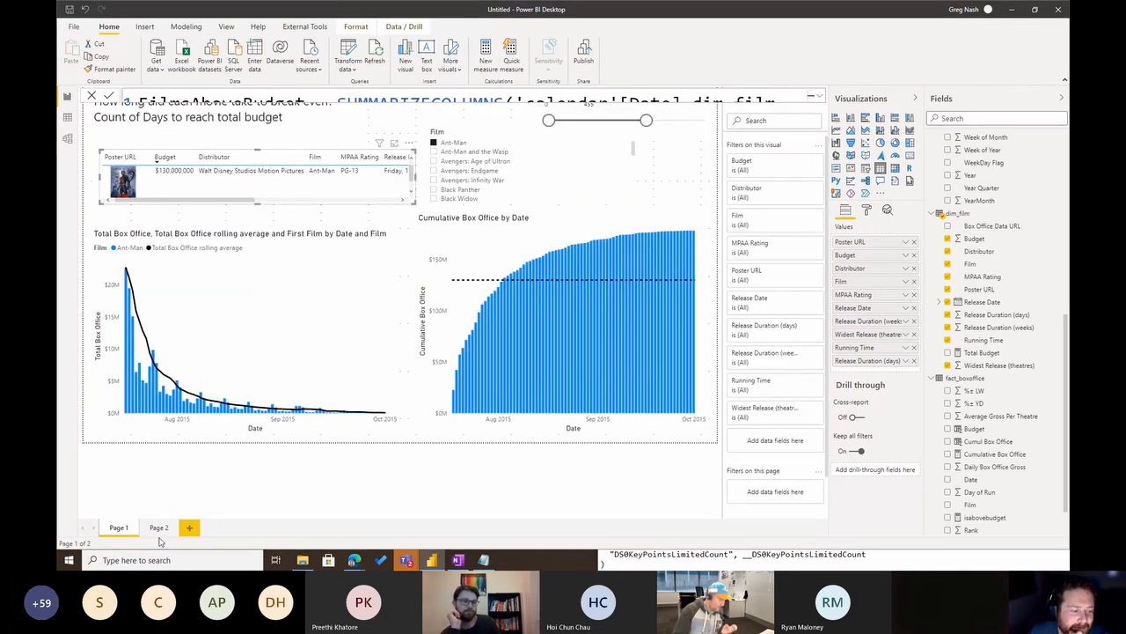
drag(413, 200, 420, 202)
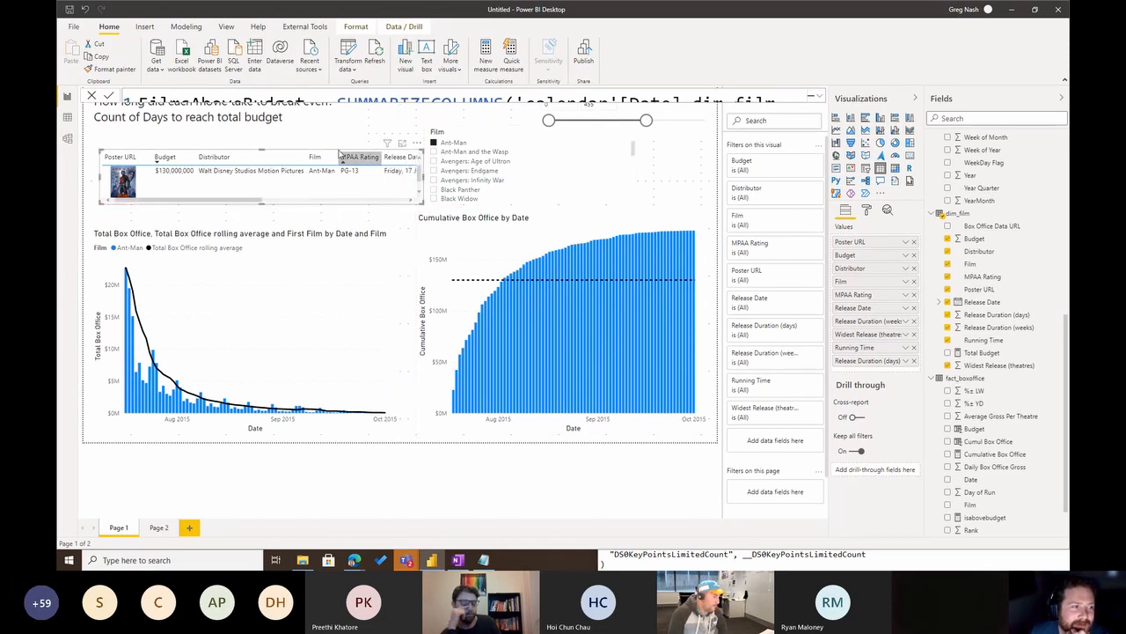
drag(339, 153, 330, 137)
drag(253, 187, 253, 219)
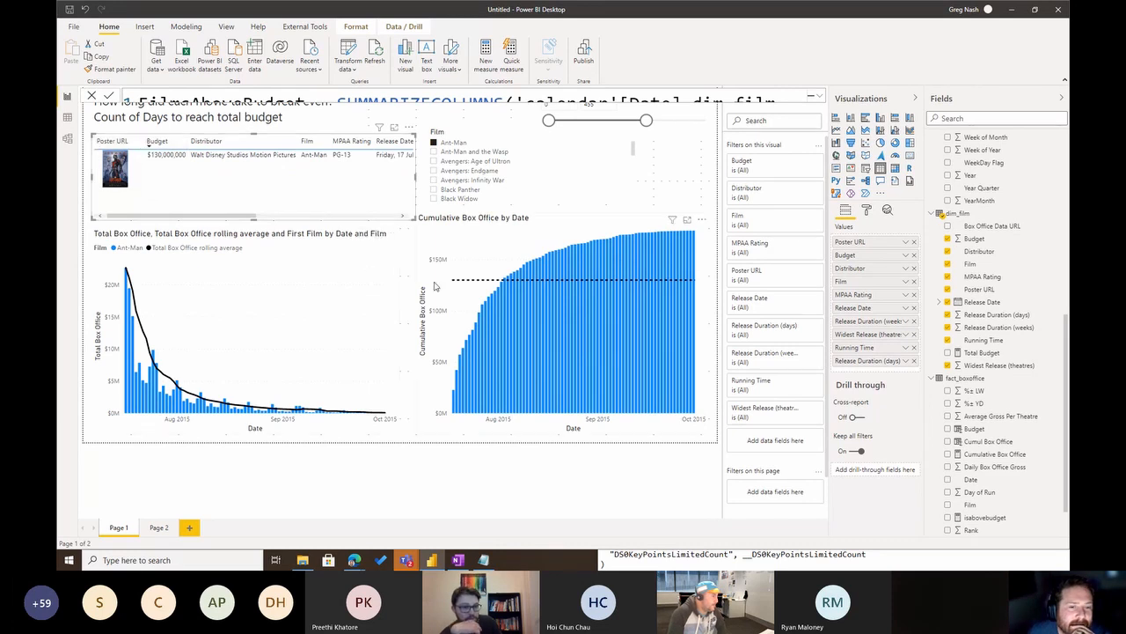
click(378, 331)
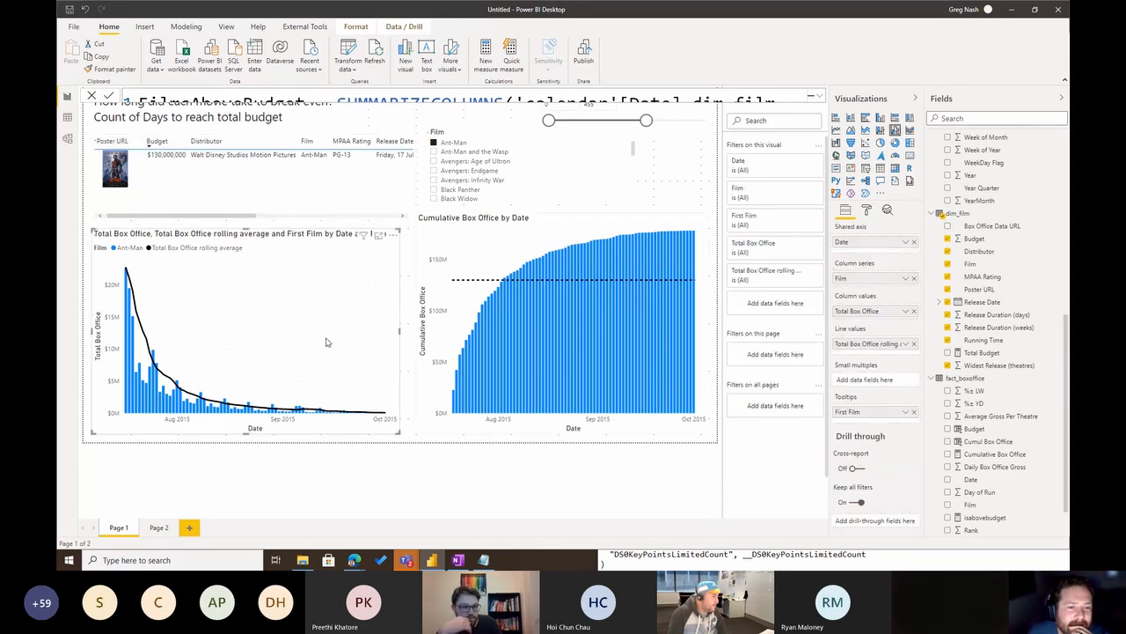
click(295, 139)
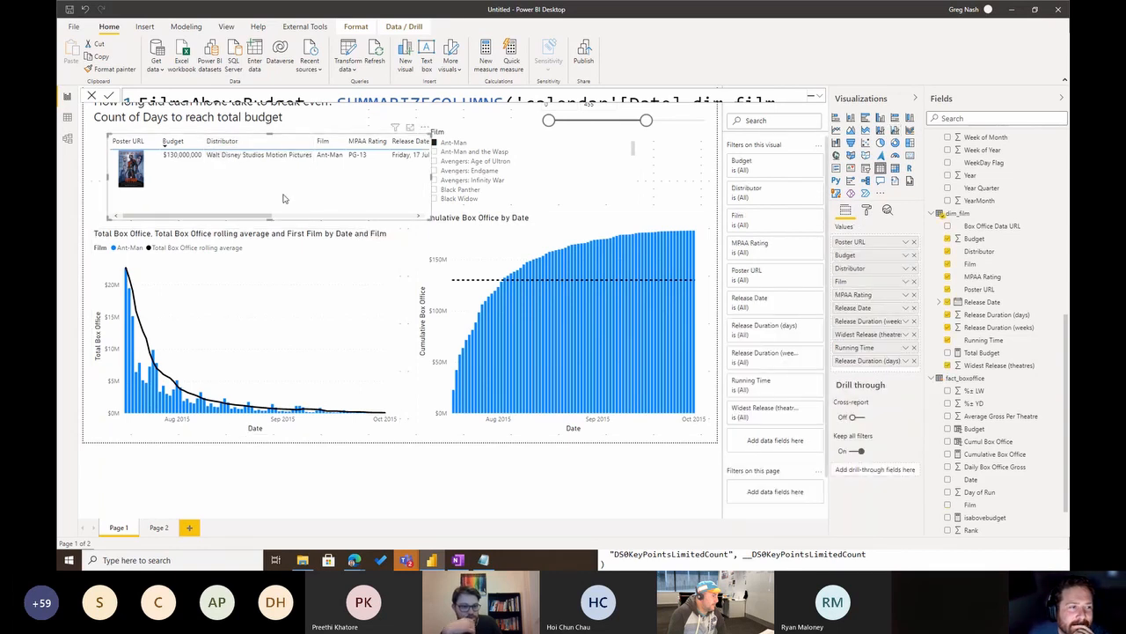
- Remove the release duration, running time, widest release, release date and MPAA rating fields from the film table and place Film after Poster URL
click(913, 360)
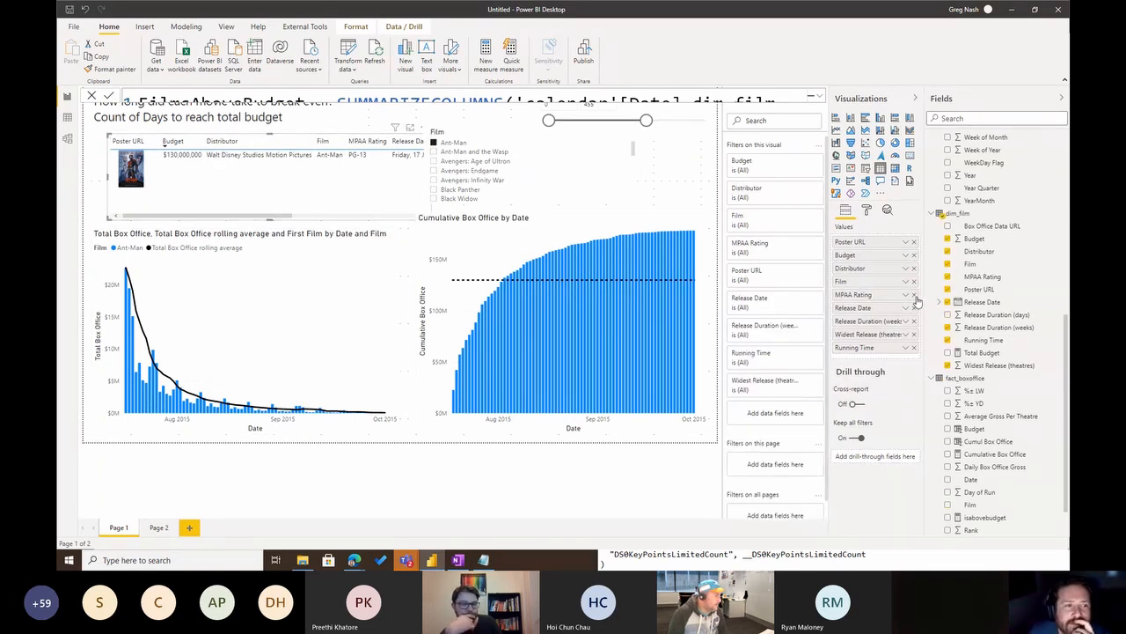
click(914, 346)
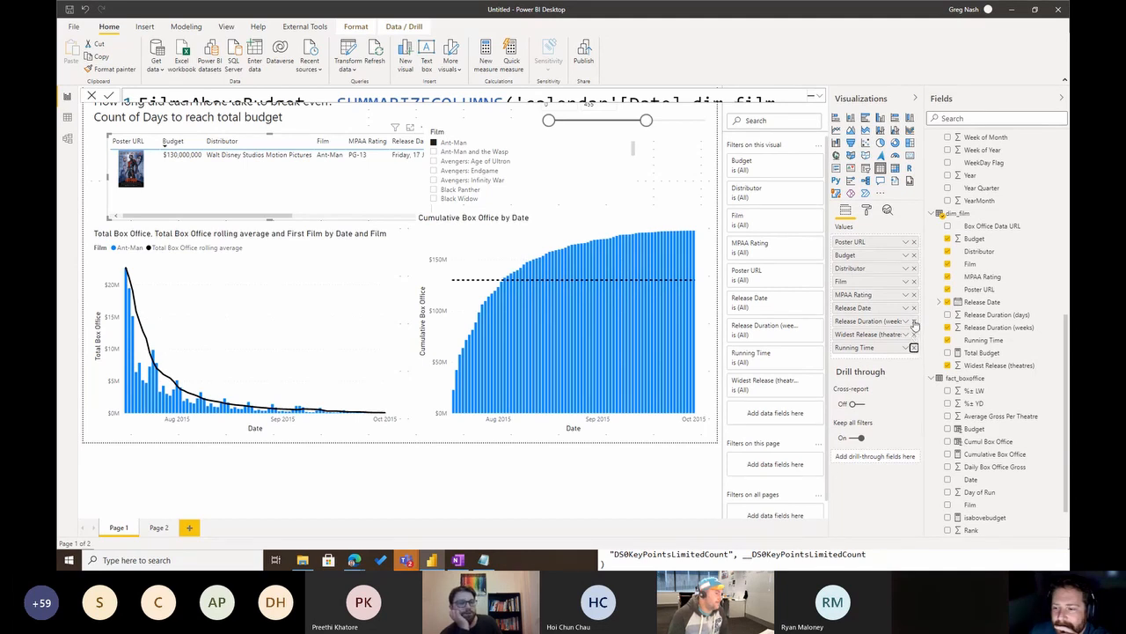
click(914, 334)
click(914, 320)
click(914, 307)
click(913, 294)
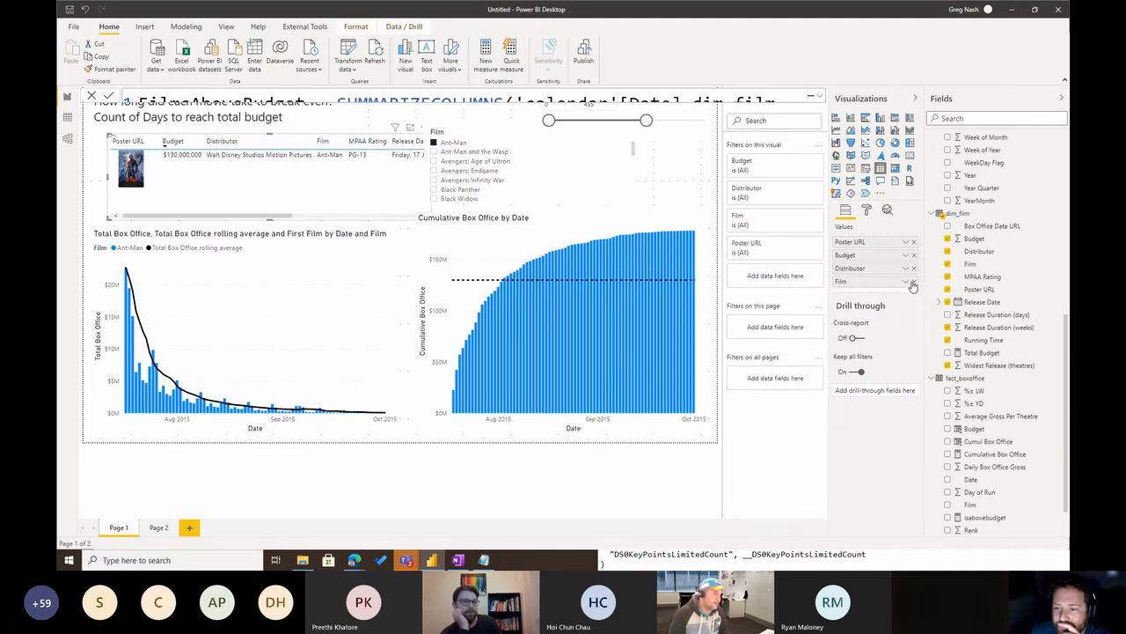
drag(875, 282, 873, 254)
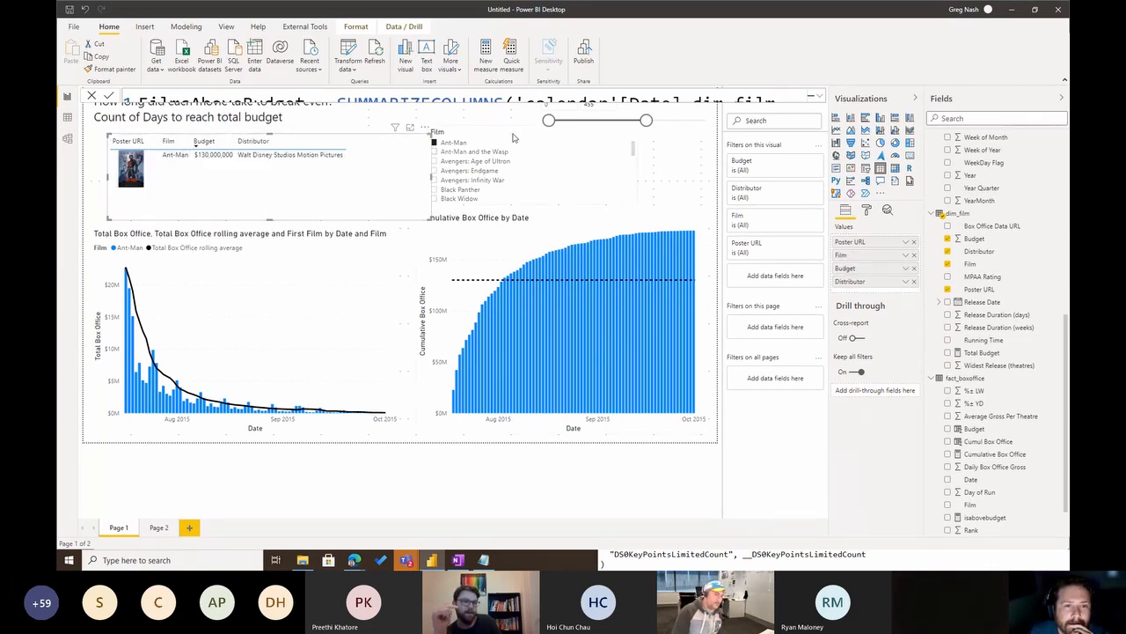
- Turn on single select for the Film slicer and reshape it into a tall list along the report page's left edge
click(513, 137)
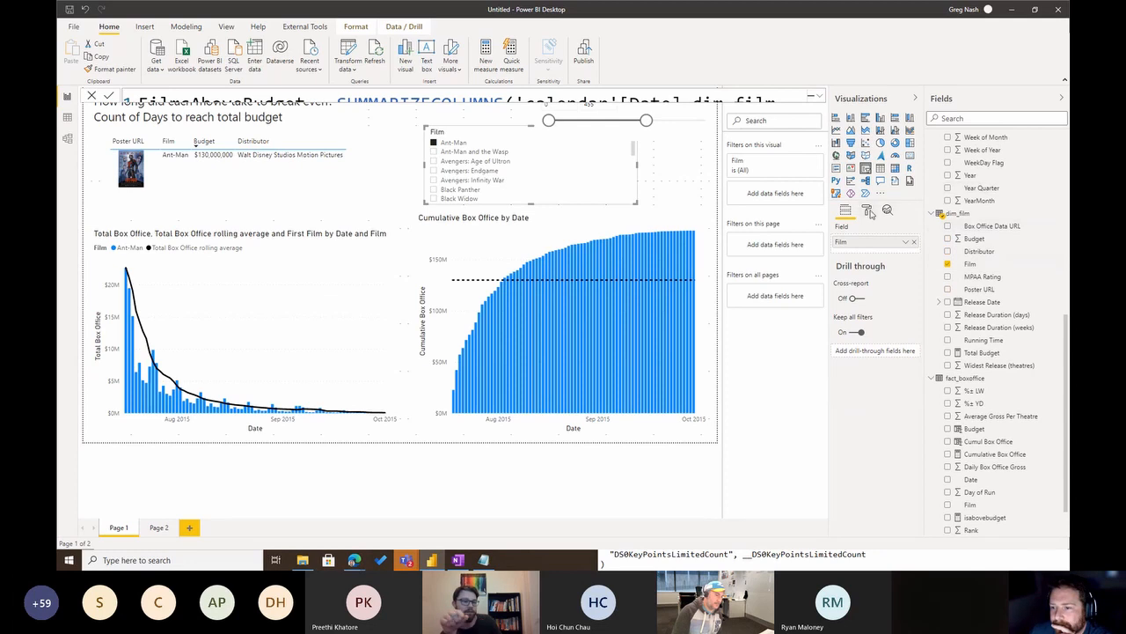
click(867, 211)
click(867, 270)
click(858, 304)
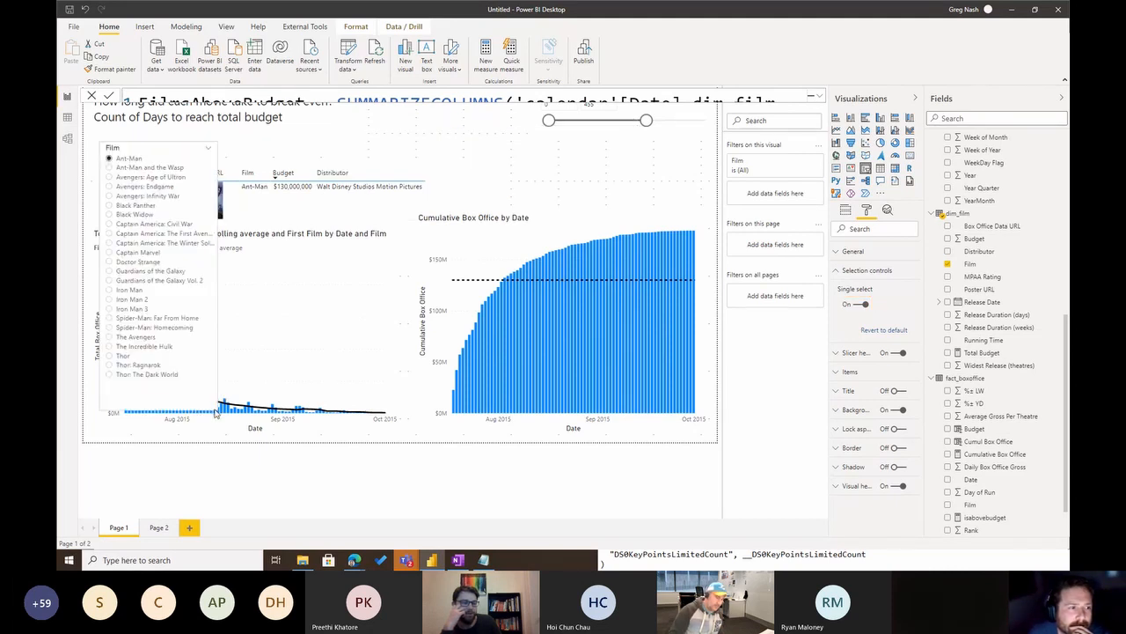
- Move the film details table and the Total Box Office chart to the right of the Film slicer
drag(289, 172, 350, 140)
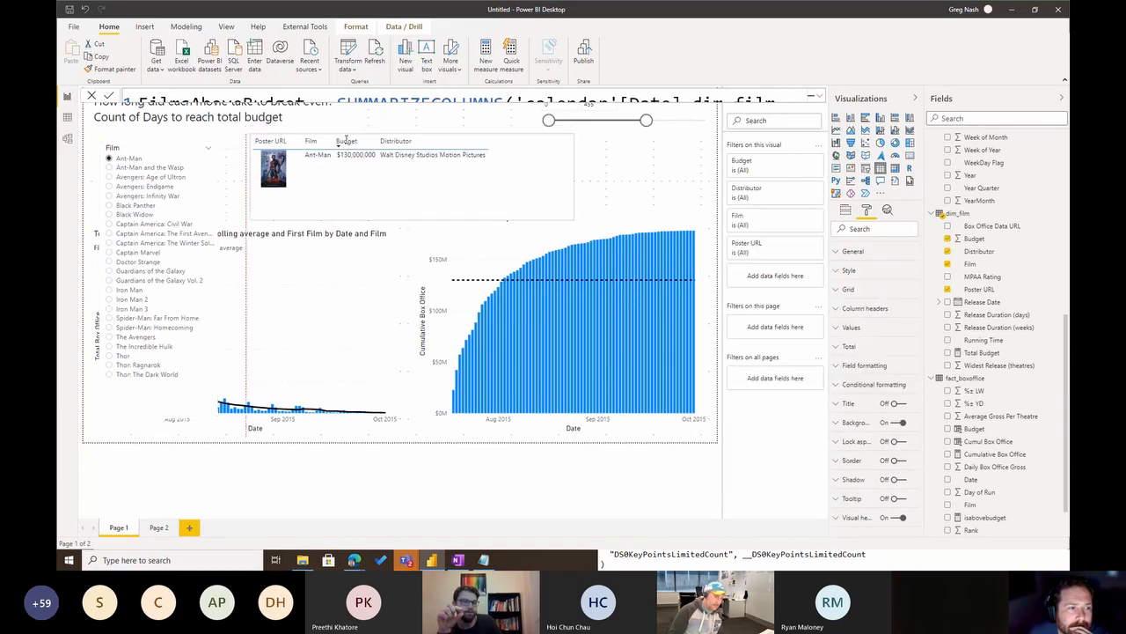
click(333, 277)
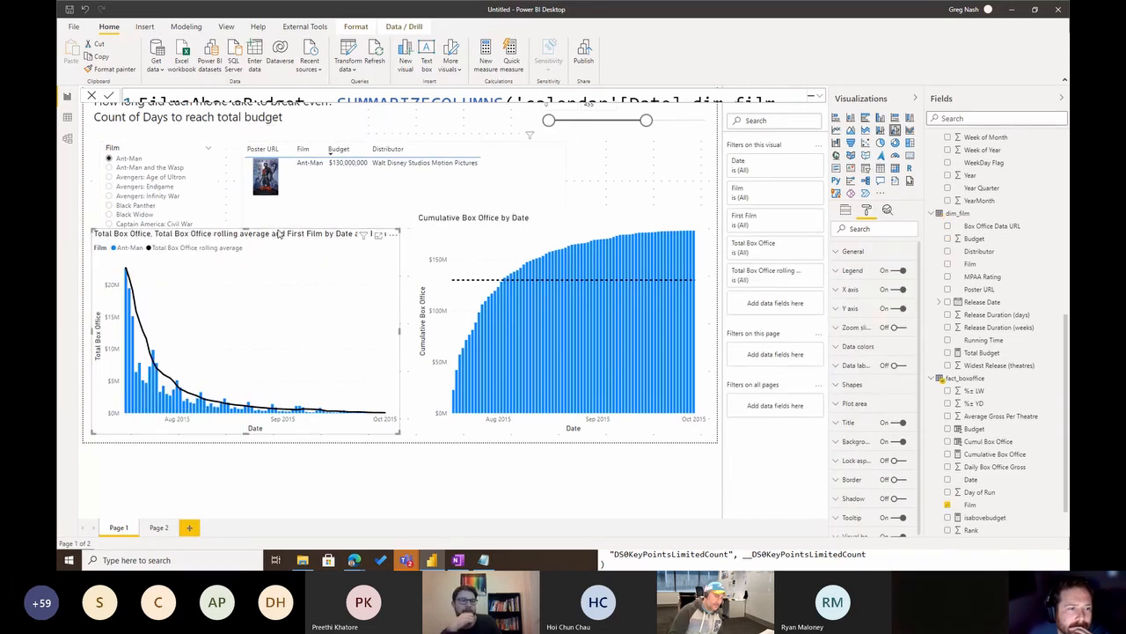
drag(280, 231, 412, 239)
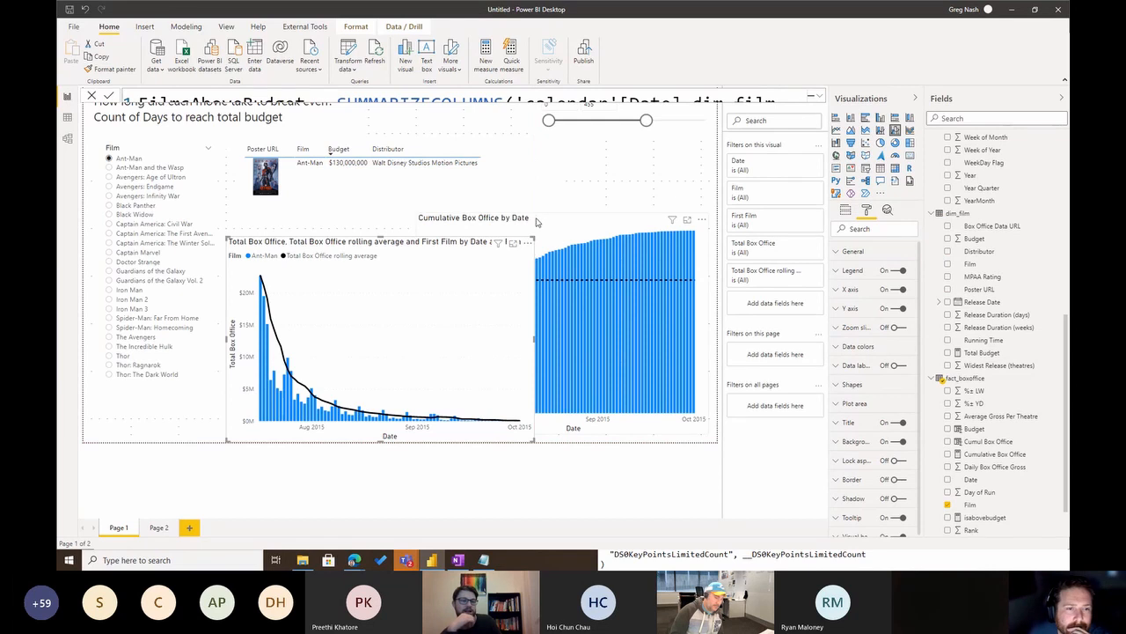
- Set the image height in the film details table's grid formatting to 150
click(301, 190)
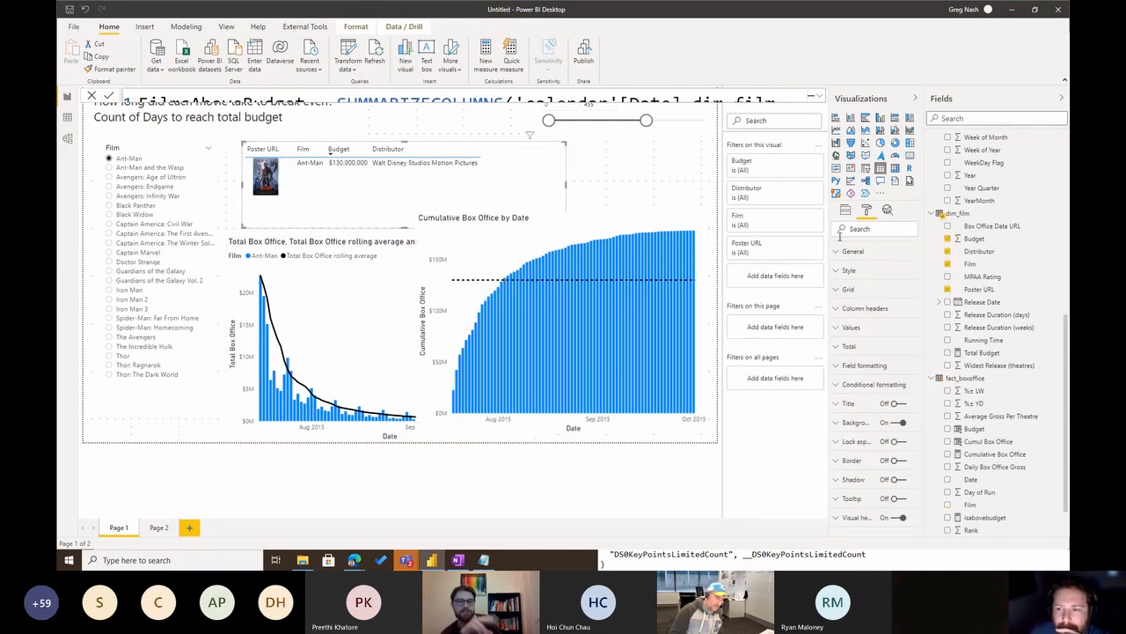
click(840, 289)
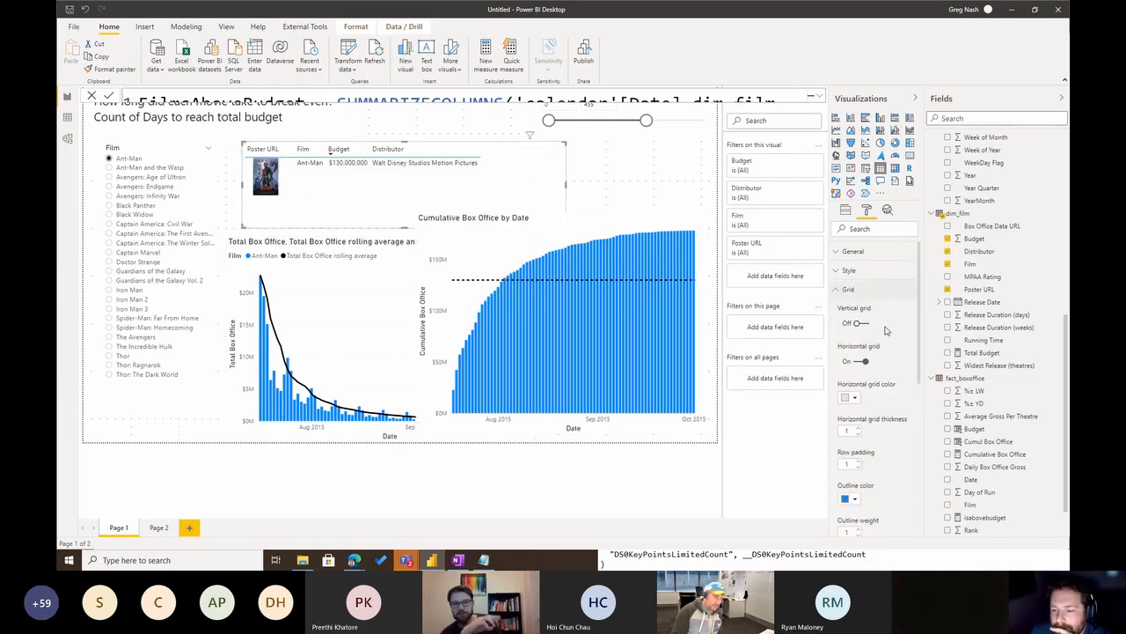
scroll(874, 393, down, 3)
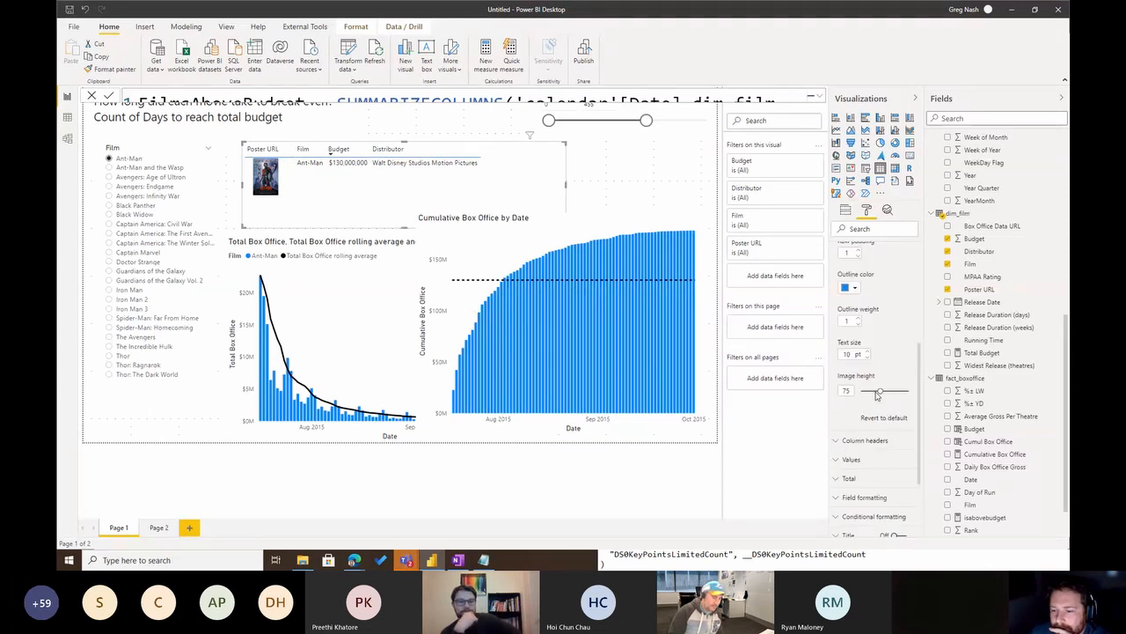
drag(877, 392, 912, 390)
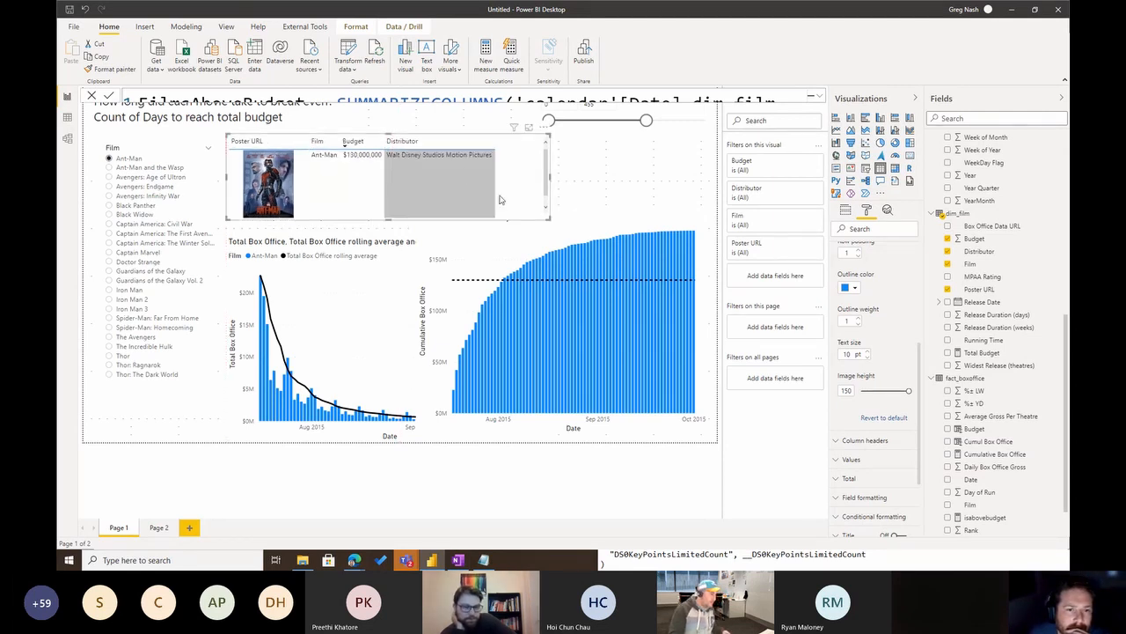
- Widen the film details table to the report page's right edge and move the Total Box Office chart up beneath it
drag(549, 218, 709, 220)
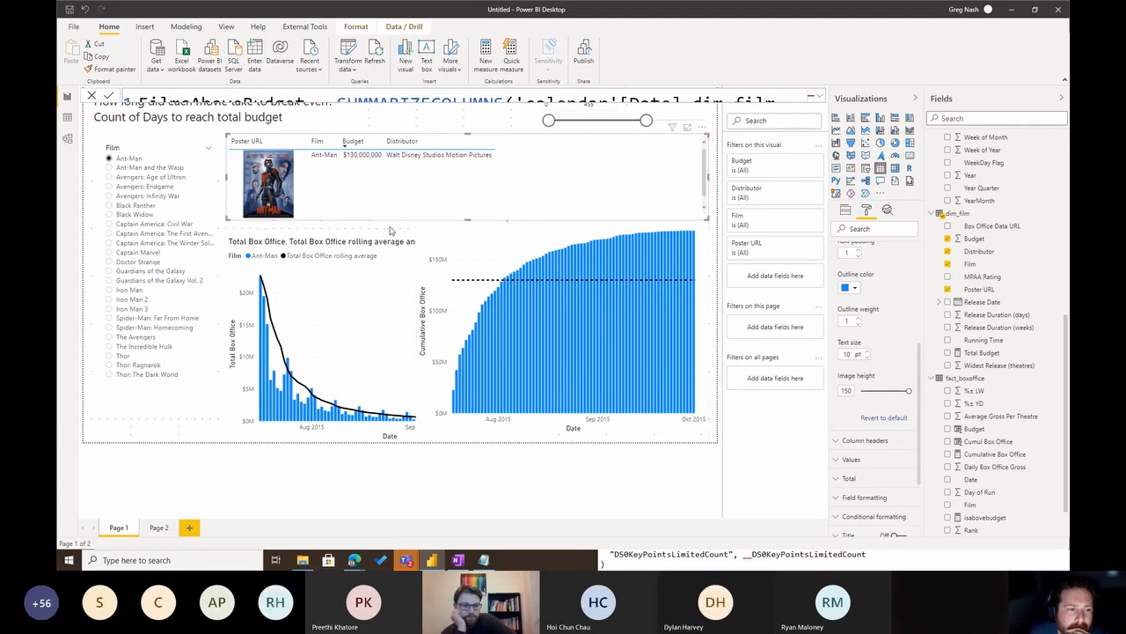
click(350, 230)
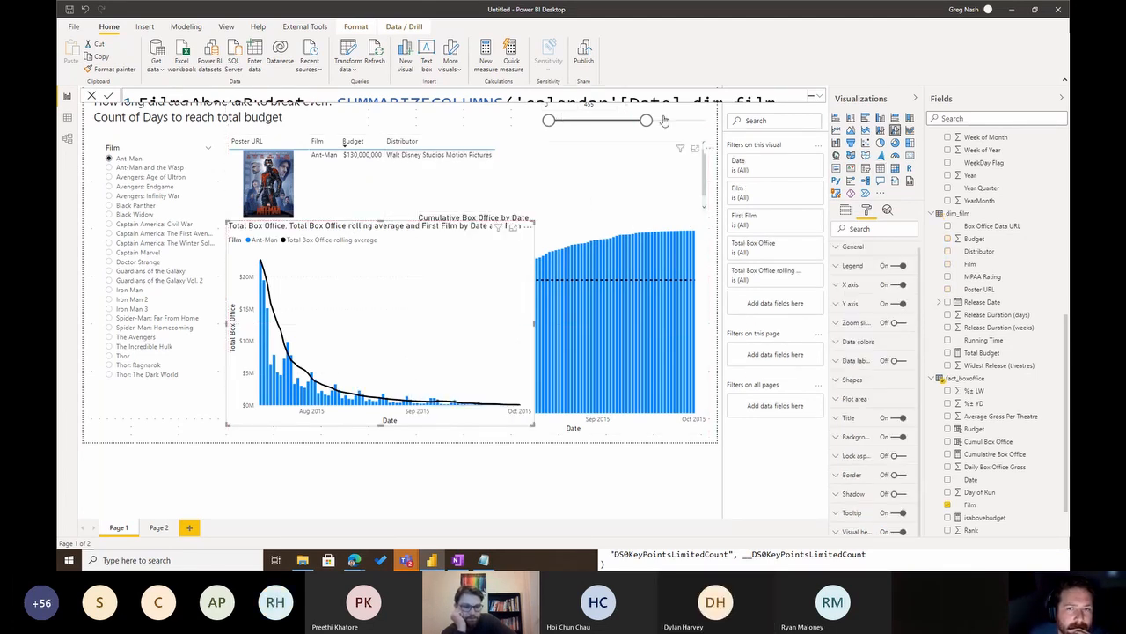
- Shrink the formula bar's text so that it covers less of the report page, keeping the Total Box Office chart selected
scroll(363, 122, down, 5)
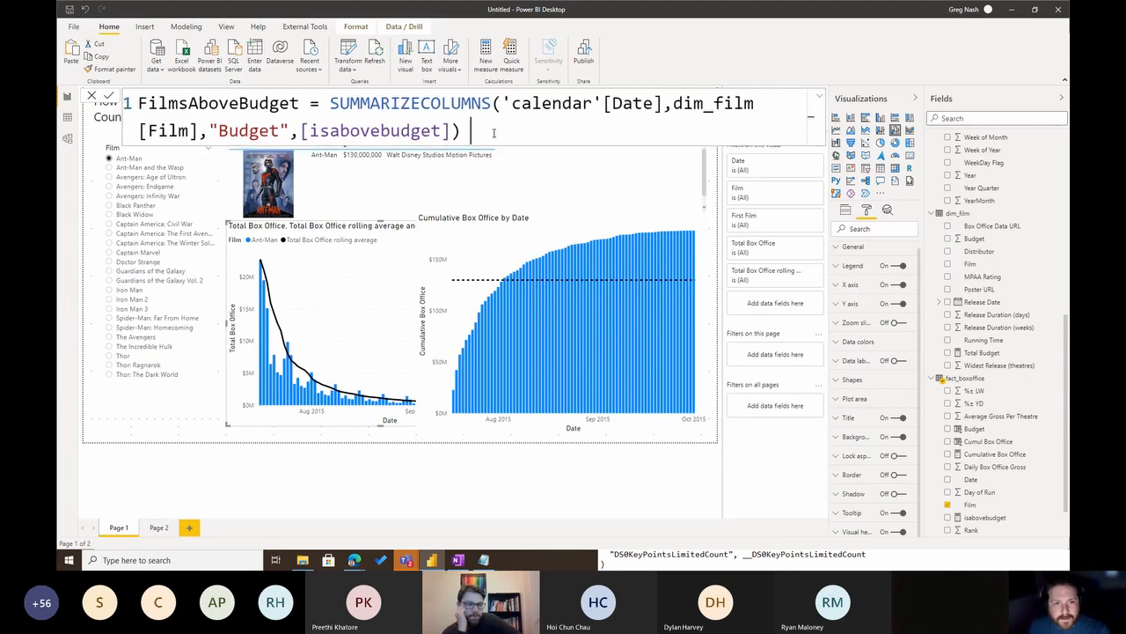
scroll(284, 94, down, 4)
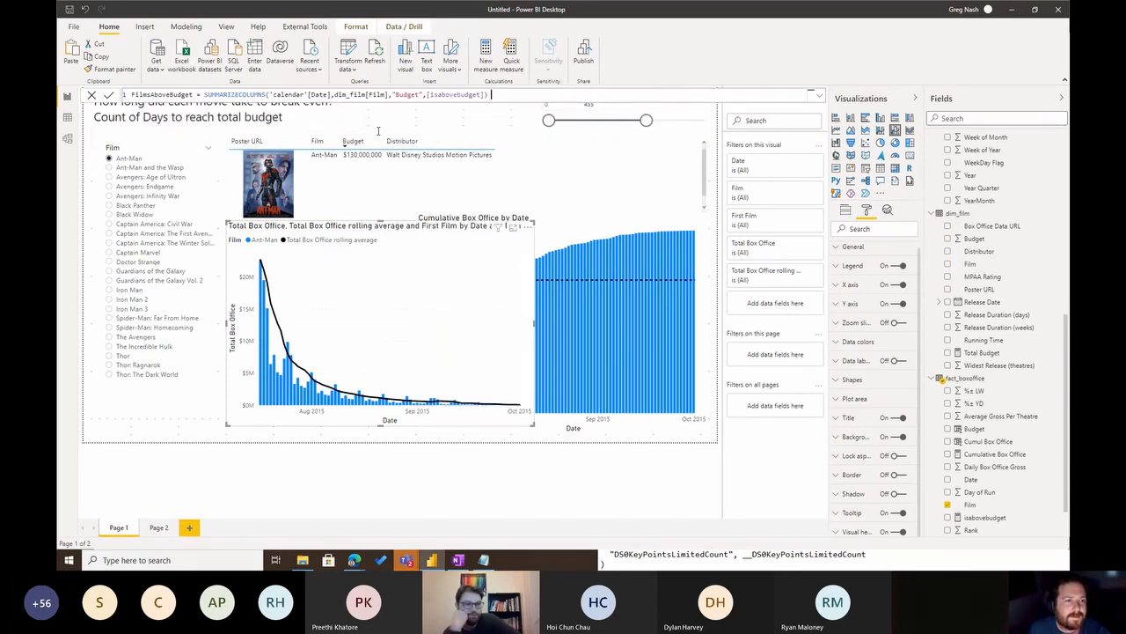
click(349, 115)
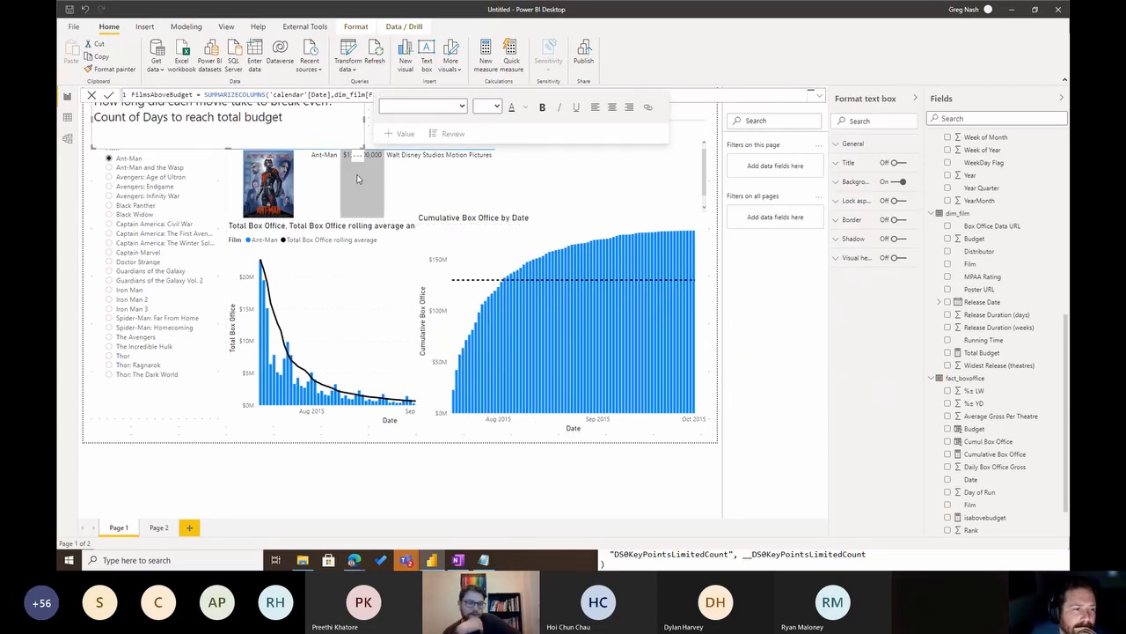
click(334, 227)
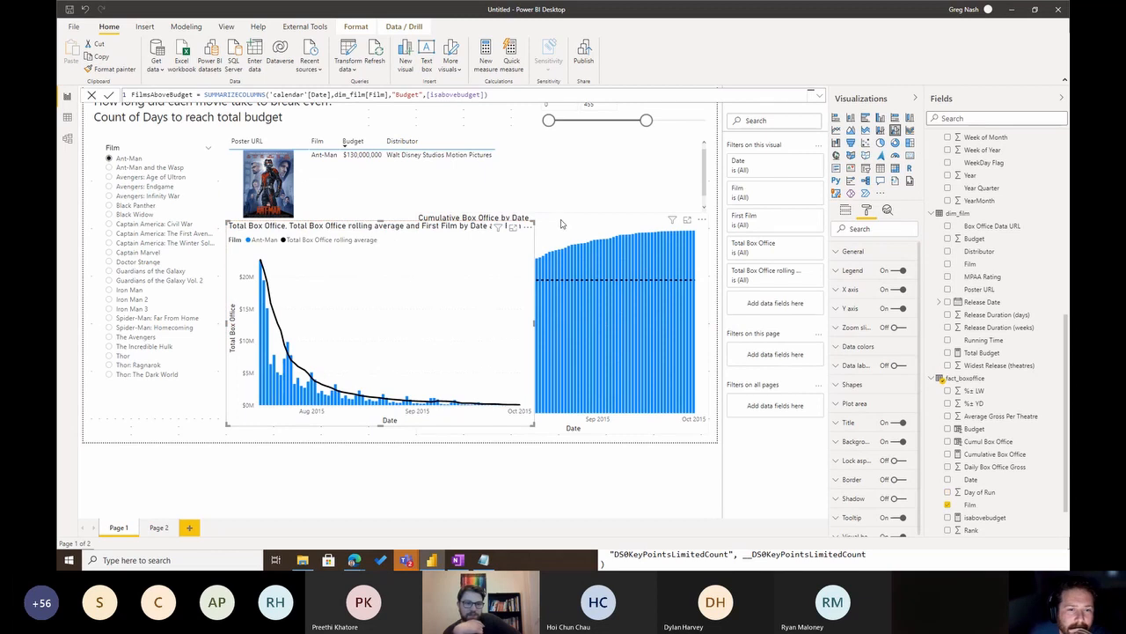
- Nudge the film details table and the Film slicer so they sit side by side with their tops aligned below the page title
click(560, 224)
click(515, 169)
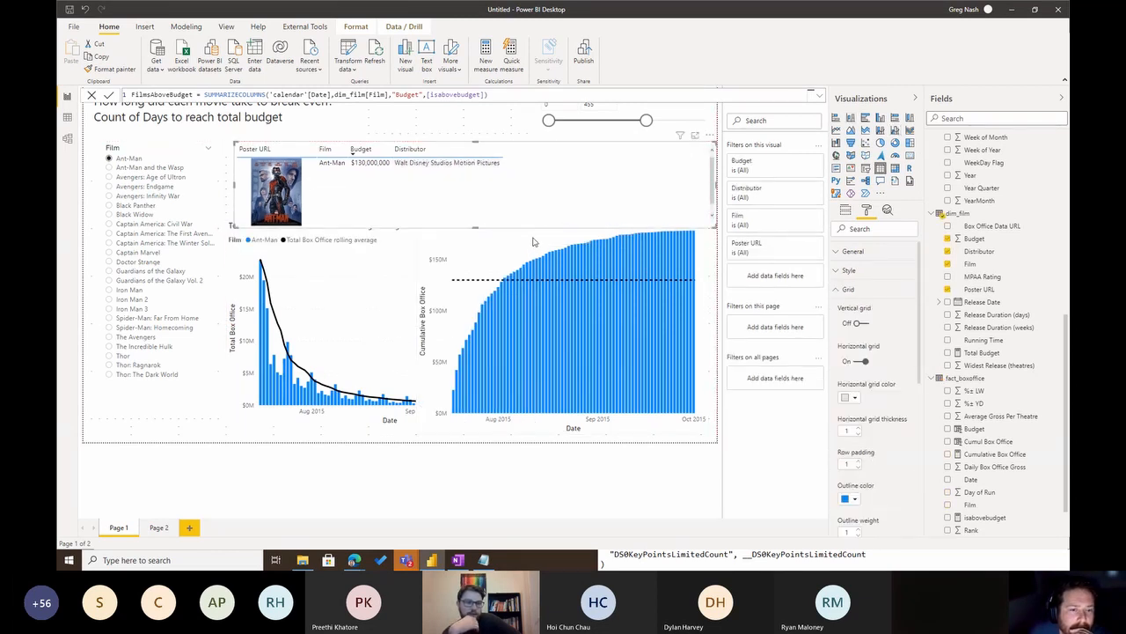
click(149, 147)
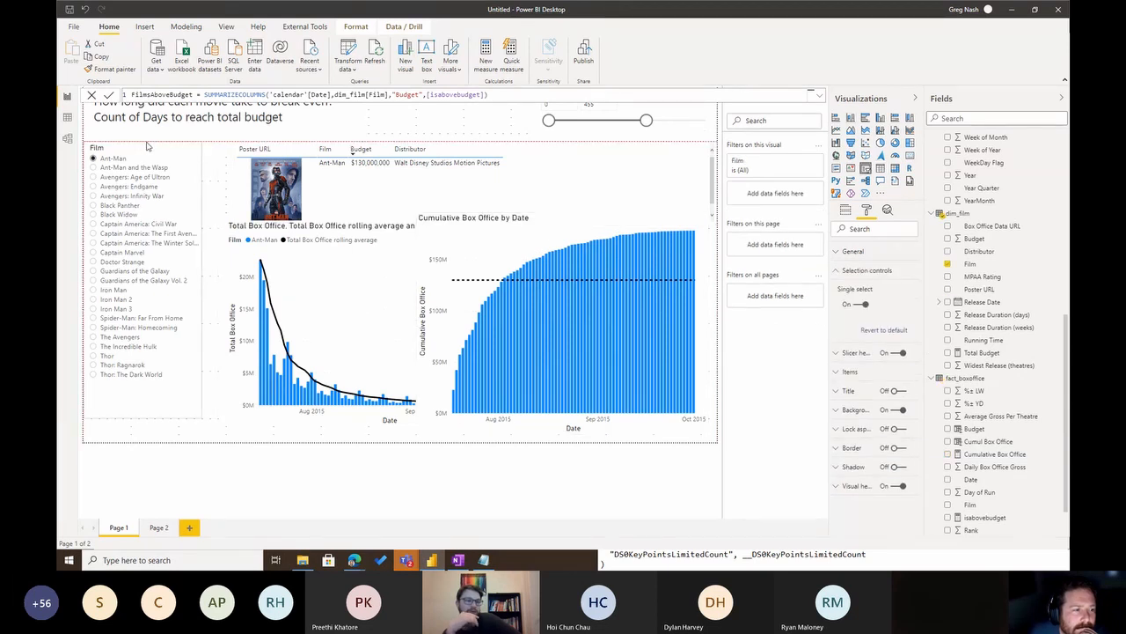
drag(152, 146, 157, 146)
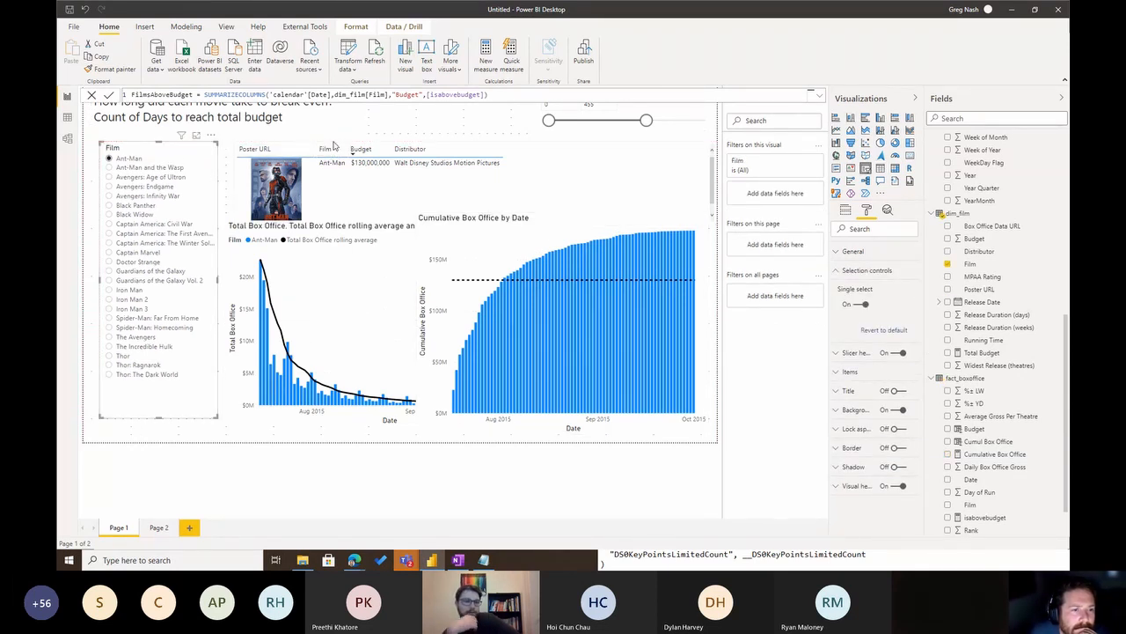
click(333, 145)
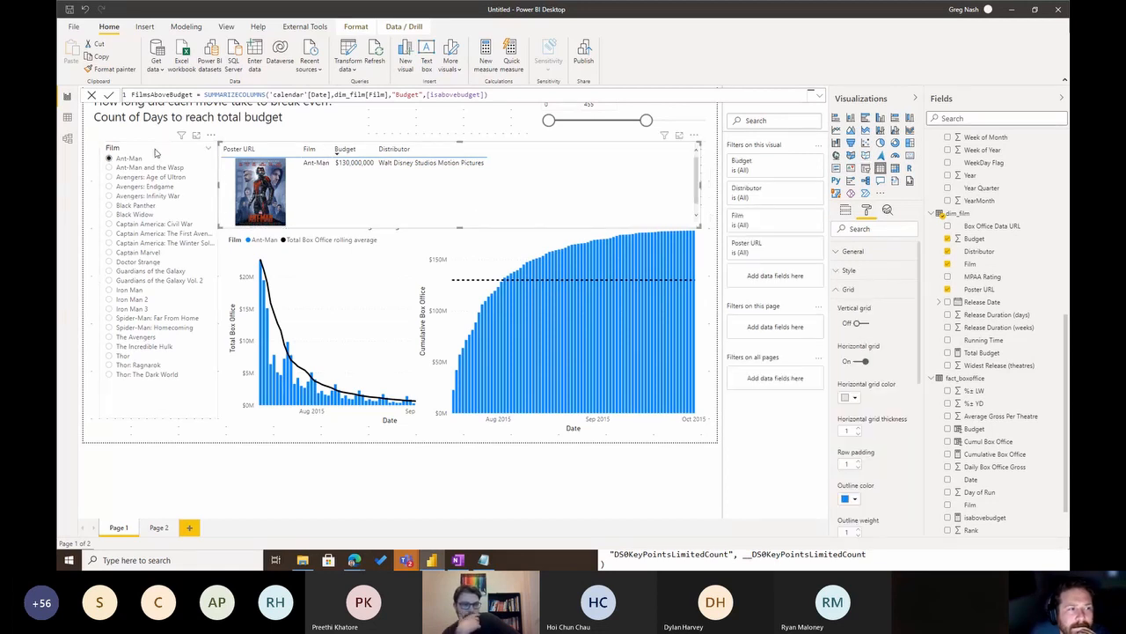
click(176, 145)
click(210, 137)
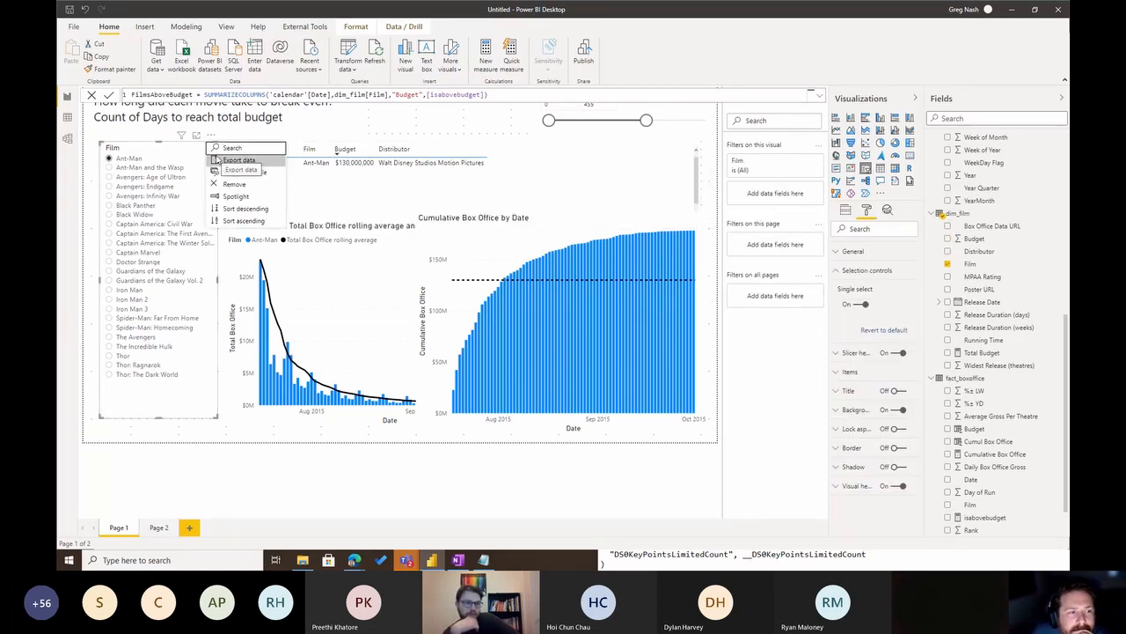
click(172, 150)
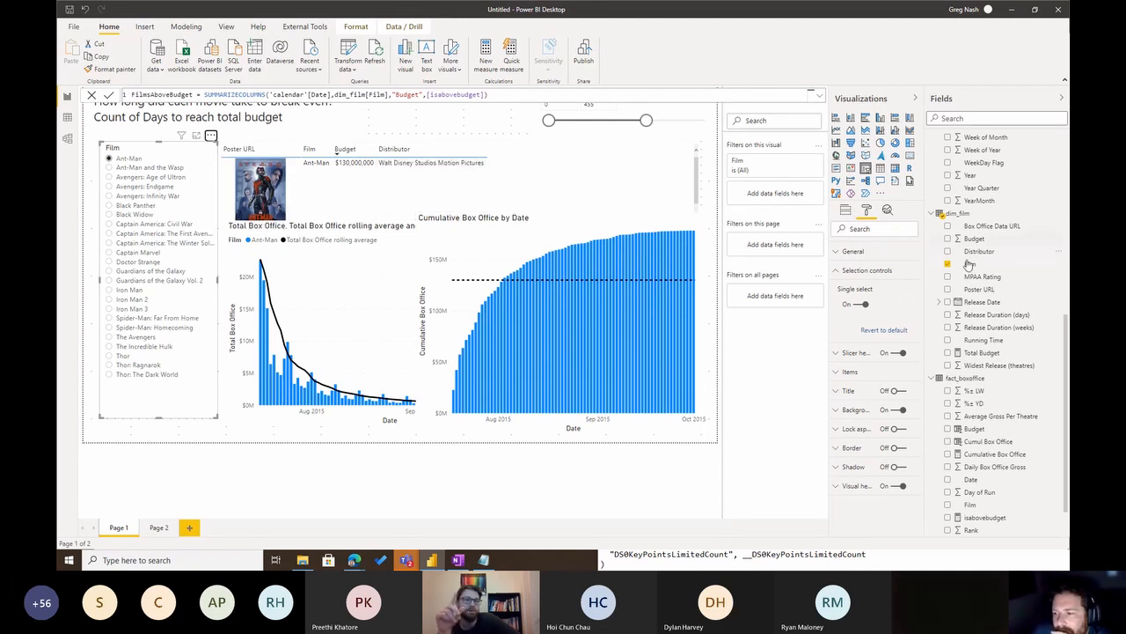
click(210, 138)
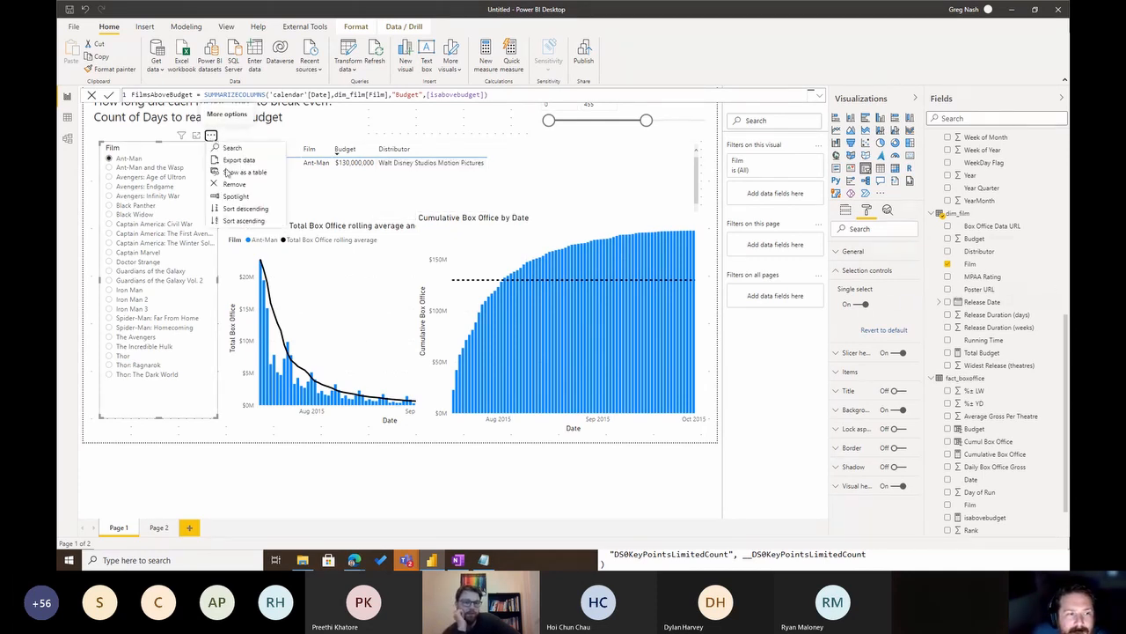
click(179, 153)
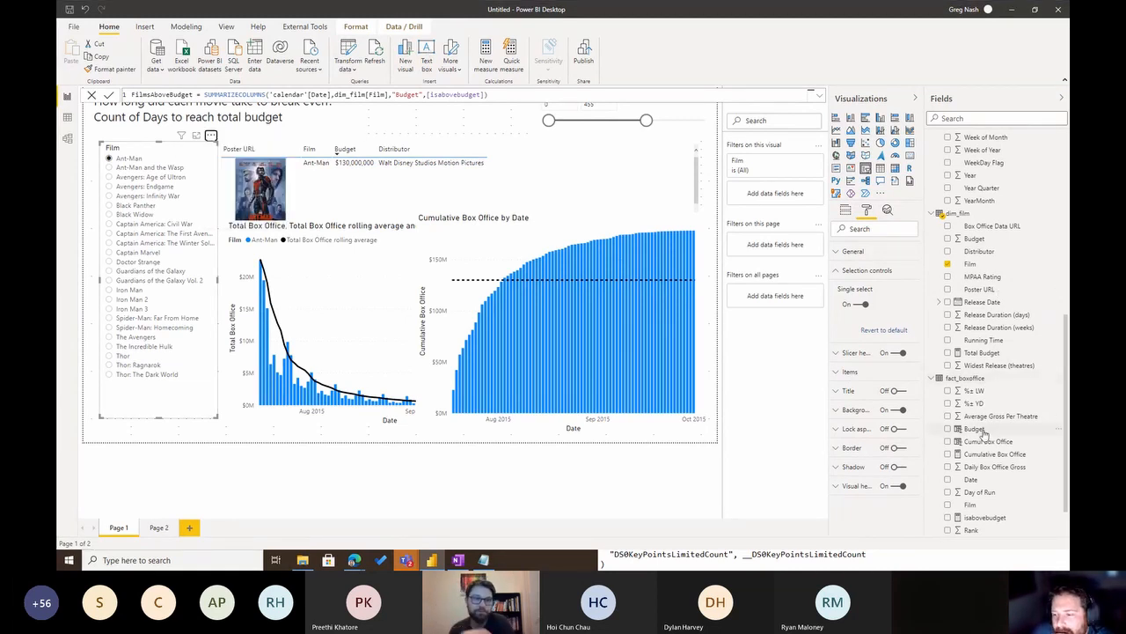
- Try to sort the Film column of the fact_boxoffice table by Date
click(969, 505)
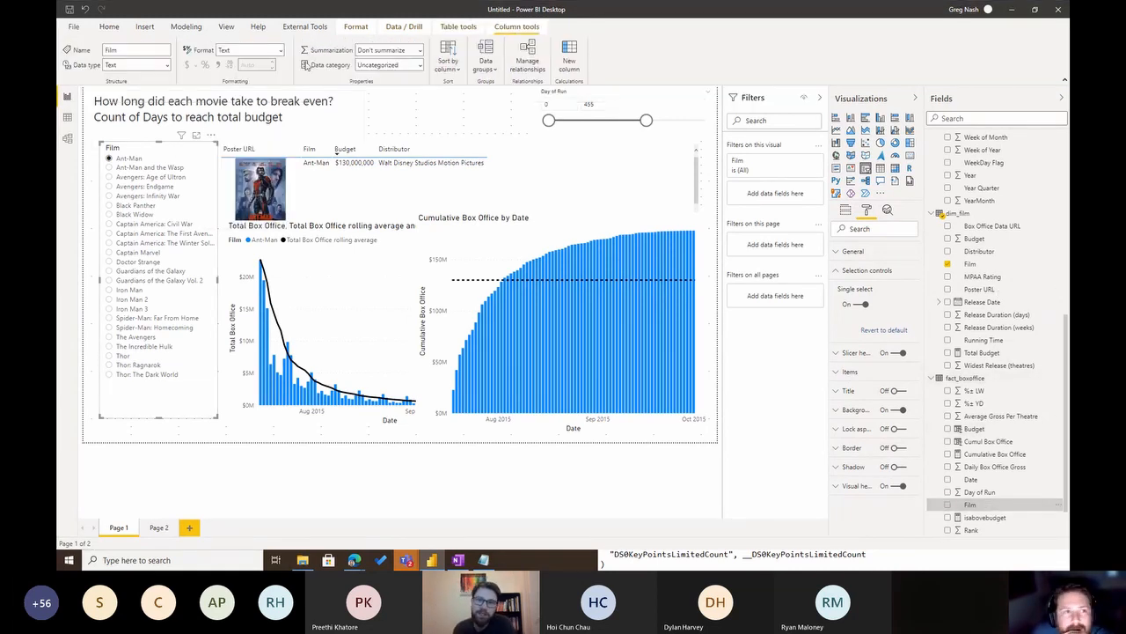
click(447, 63)
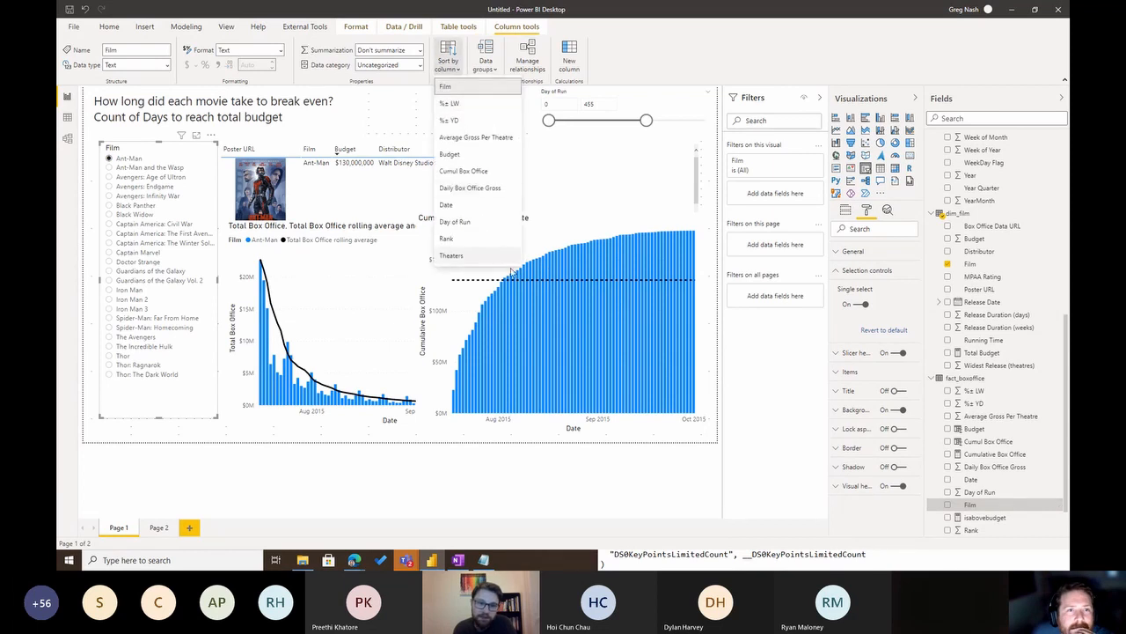
click(466, 205)
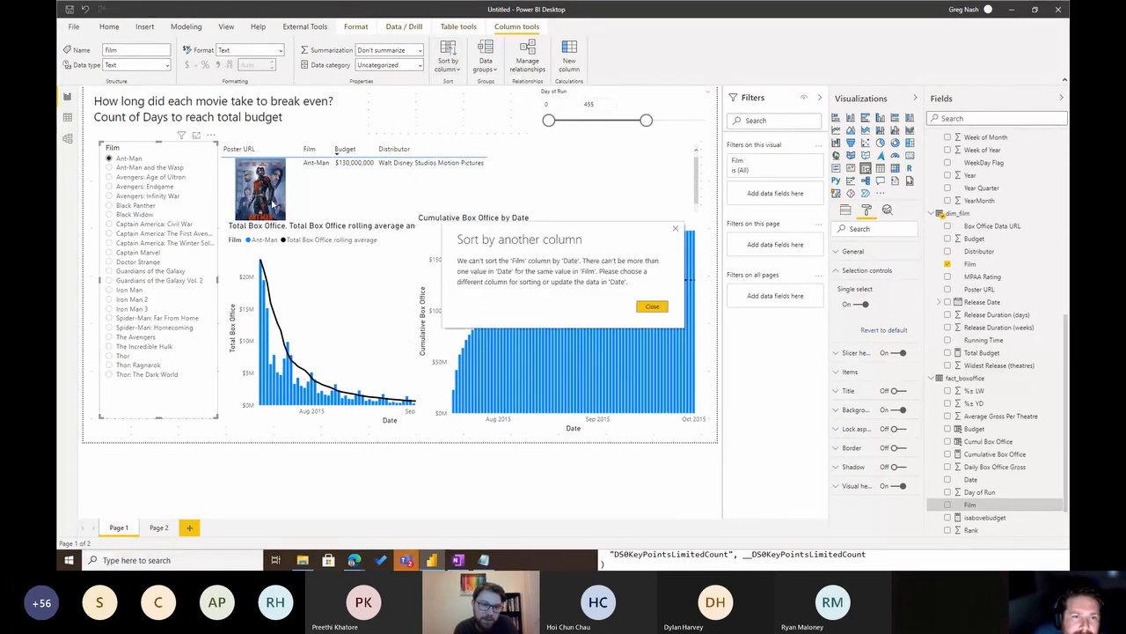
click(651, 307)
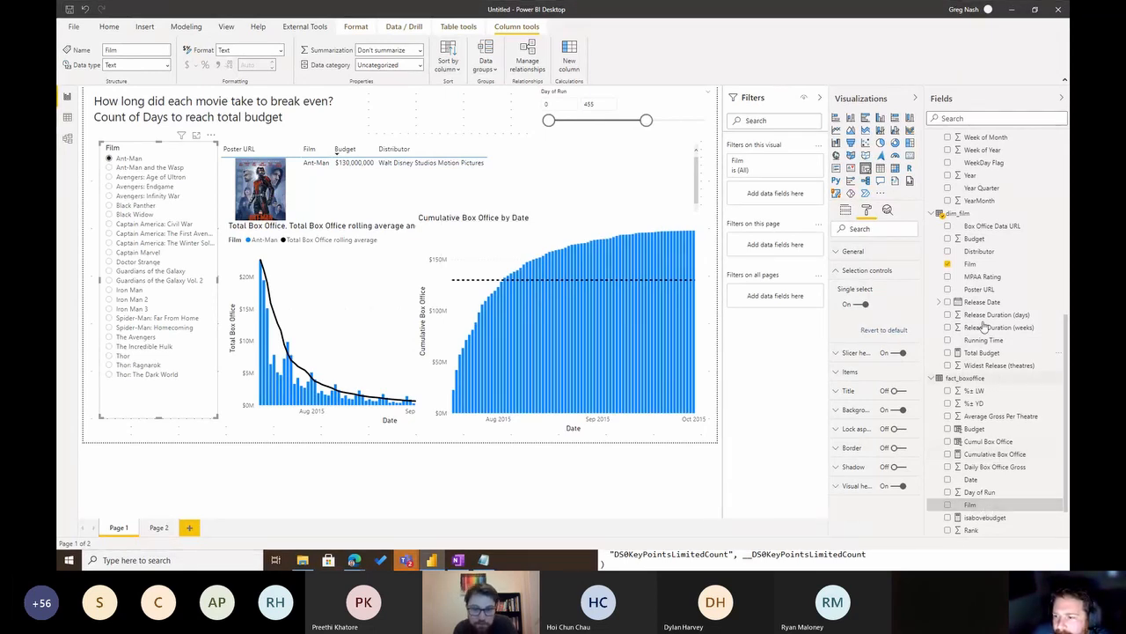
click(446, 67)
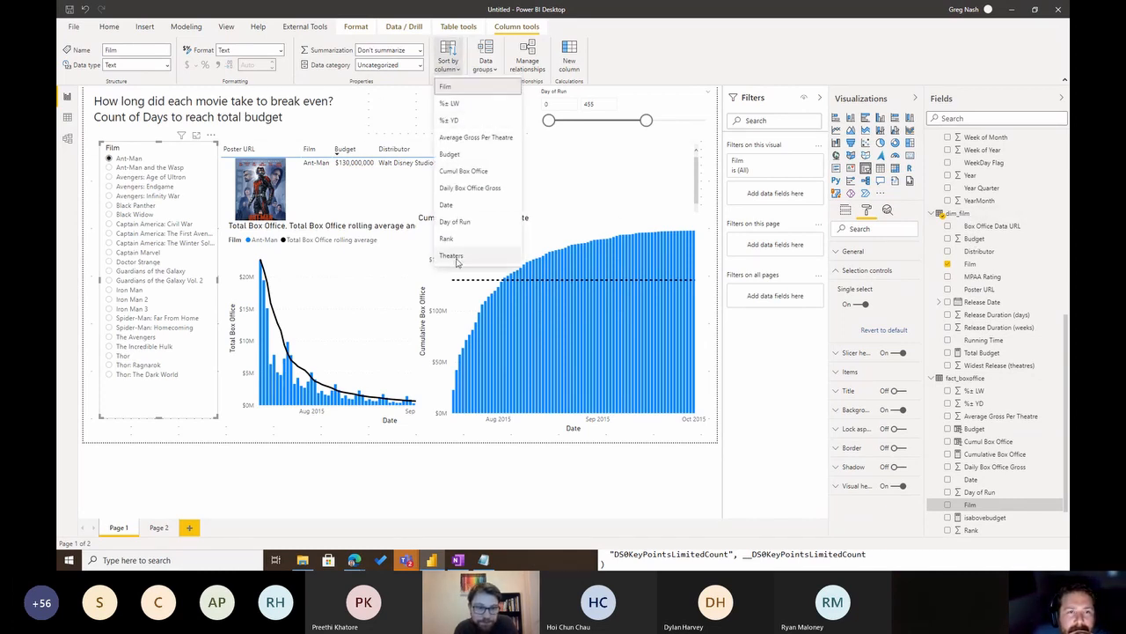
- Sort the Film column of the dim_film table by Release Date
click(992, 267)
click(993, 265)
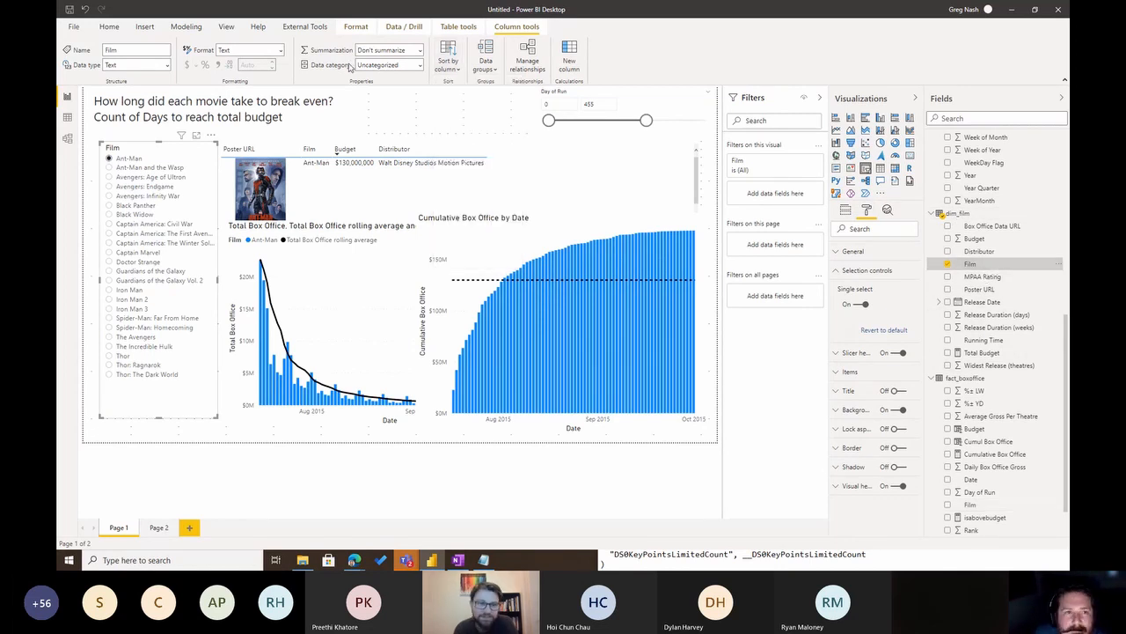
click(450, 70)
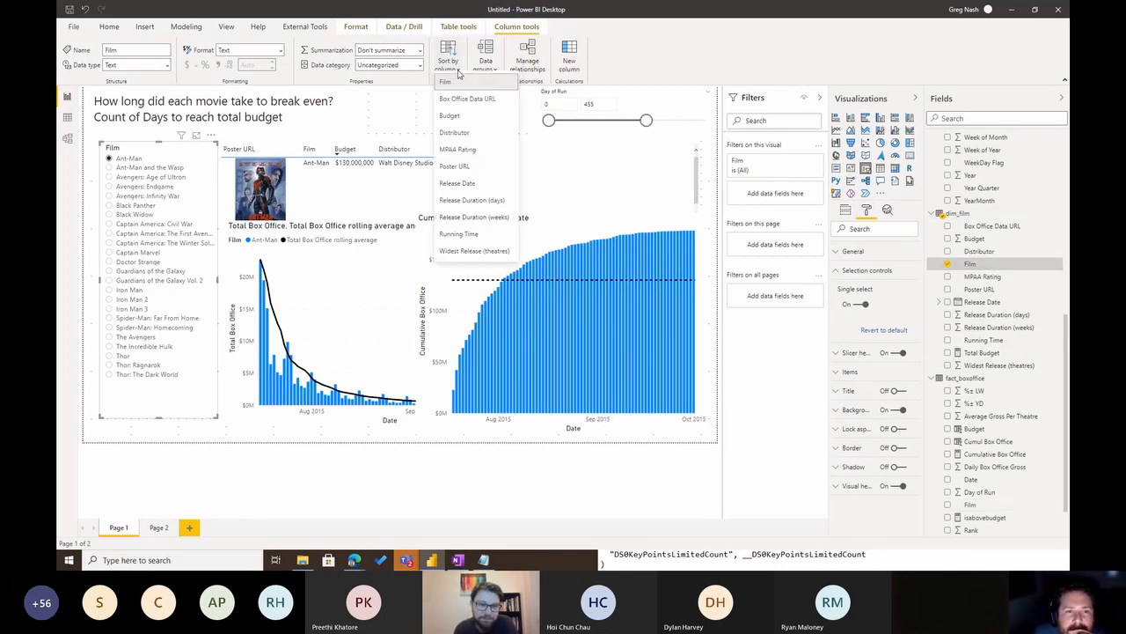
click(468, 186)
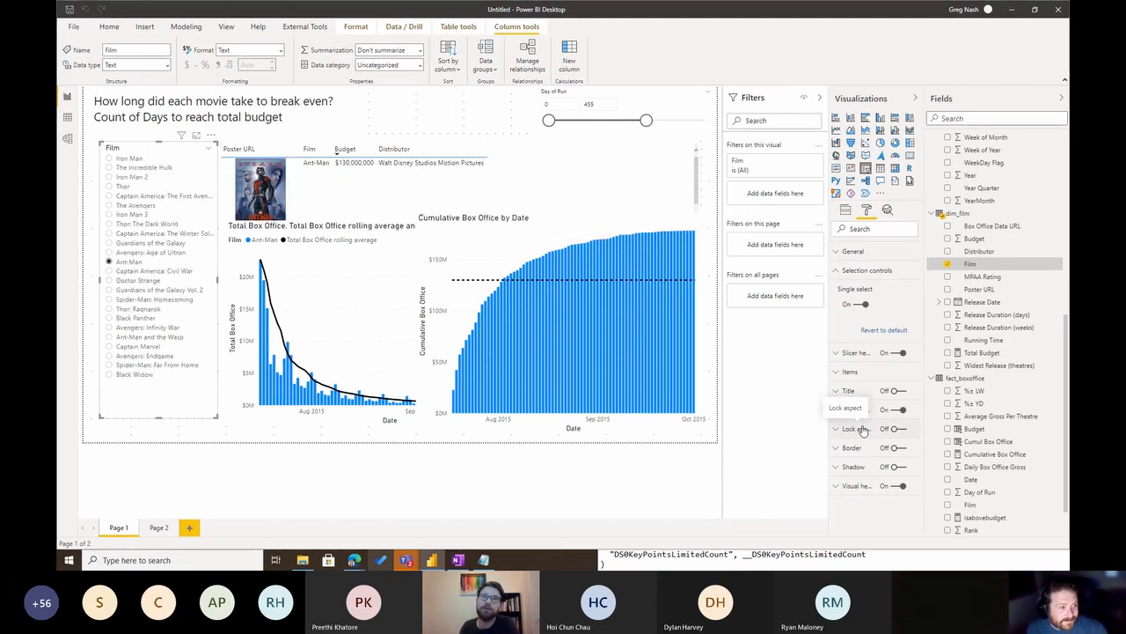
- View the visuals for Iron Man, The Incredible Hulk, Iron Man 2, Thor and Captain America: The First Avenger using the Film slicer
click(126, 159)
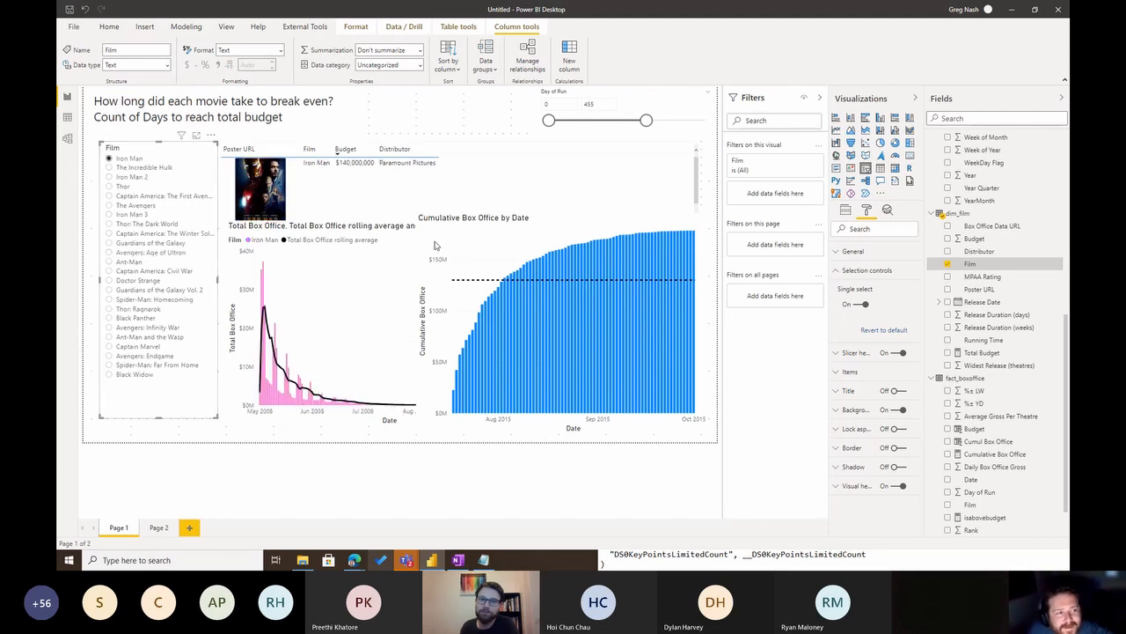
click(141, 168)
click(130, 178)
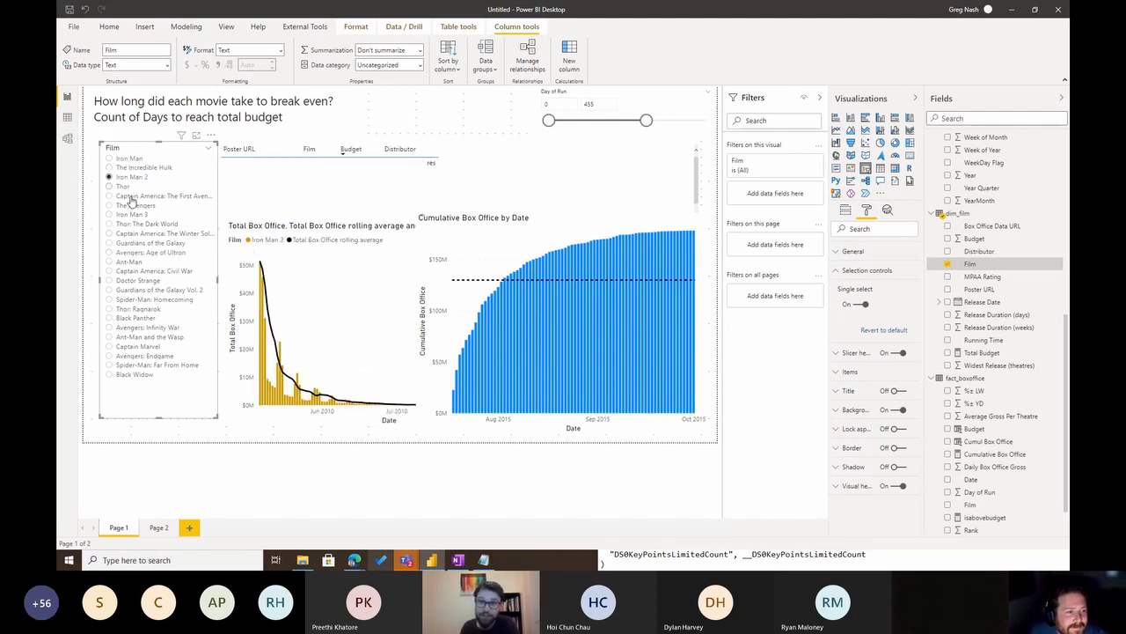
click(125, 187)
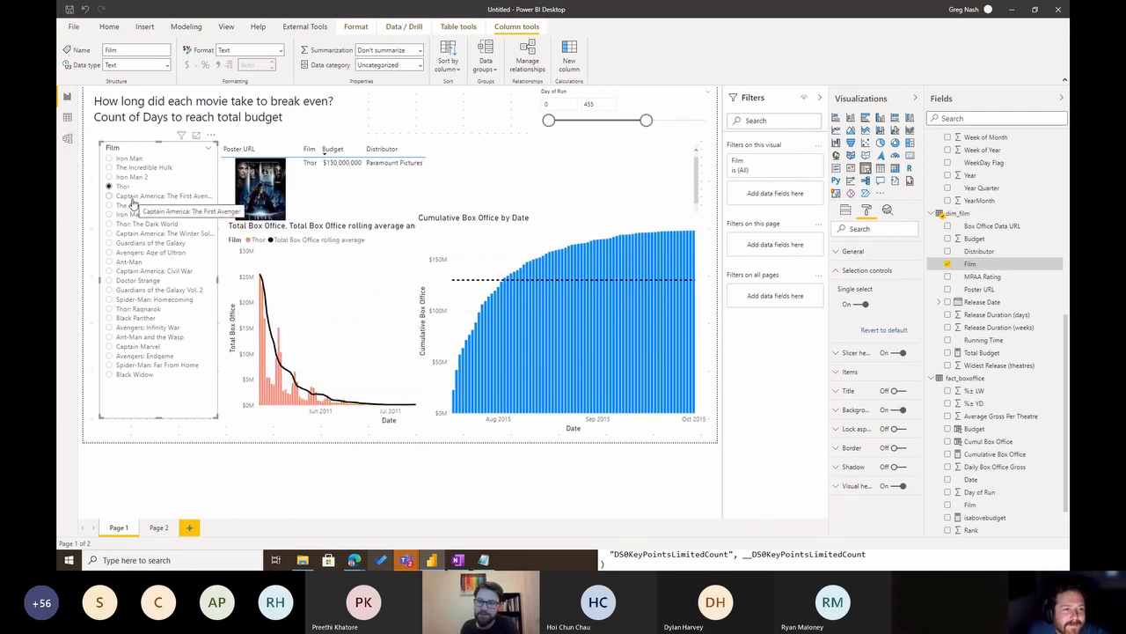
click(132, 196)
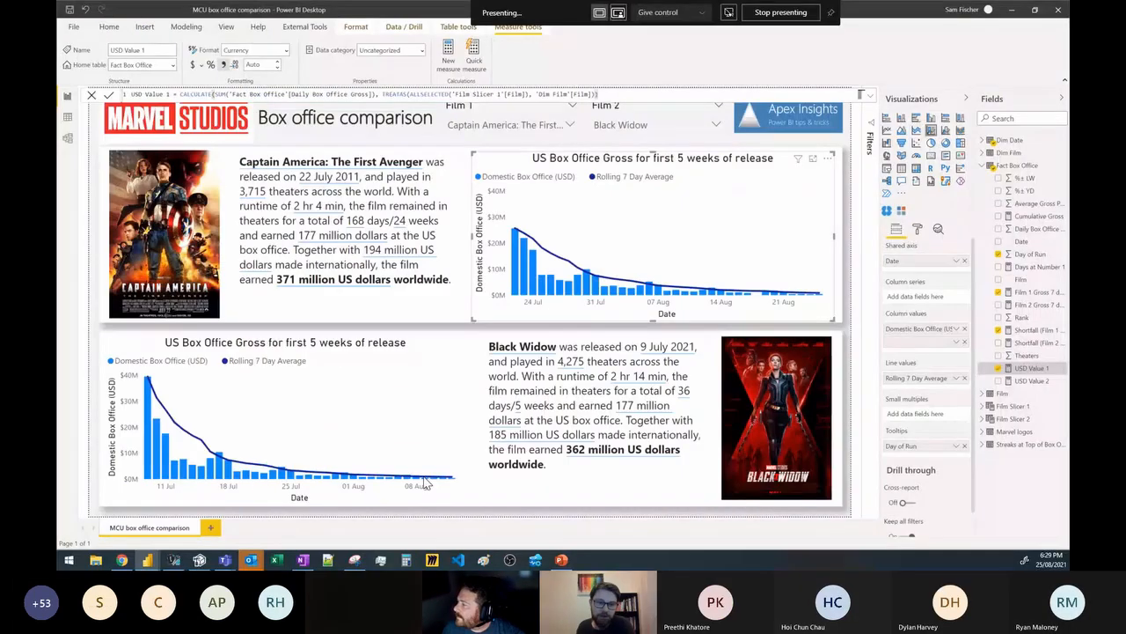
key(super+d)
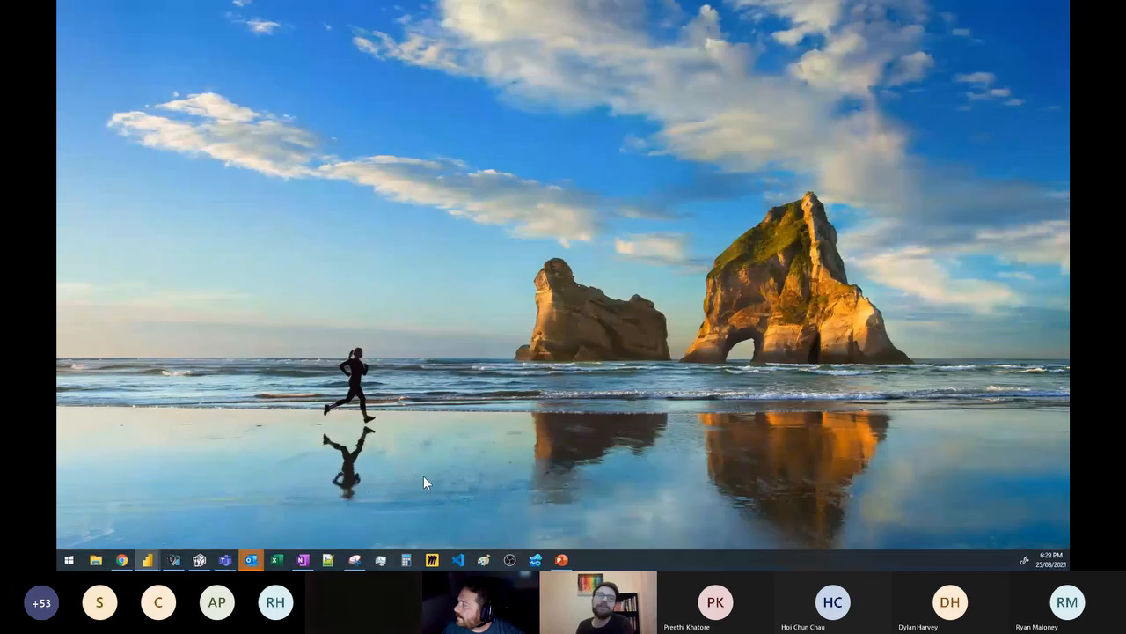
key(super+d)
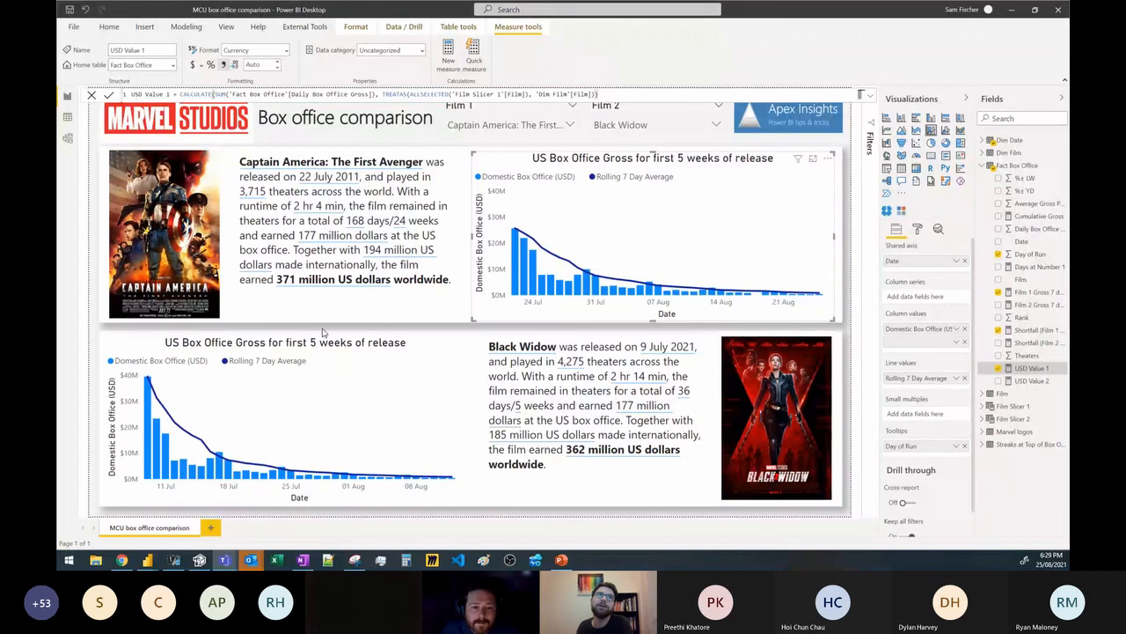
- Show the MCU box office comparison file's model diagram and reposition the Fact Box Office table midway between Dim Date and Dim Film
click(68, 138)
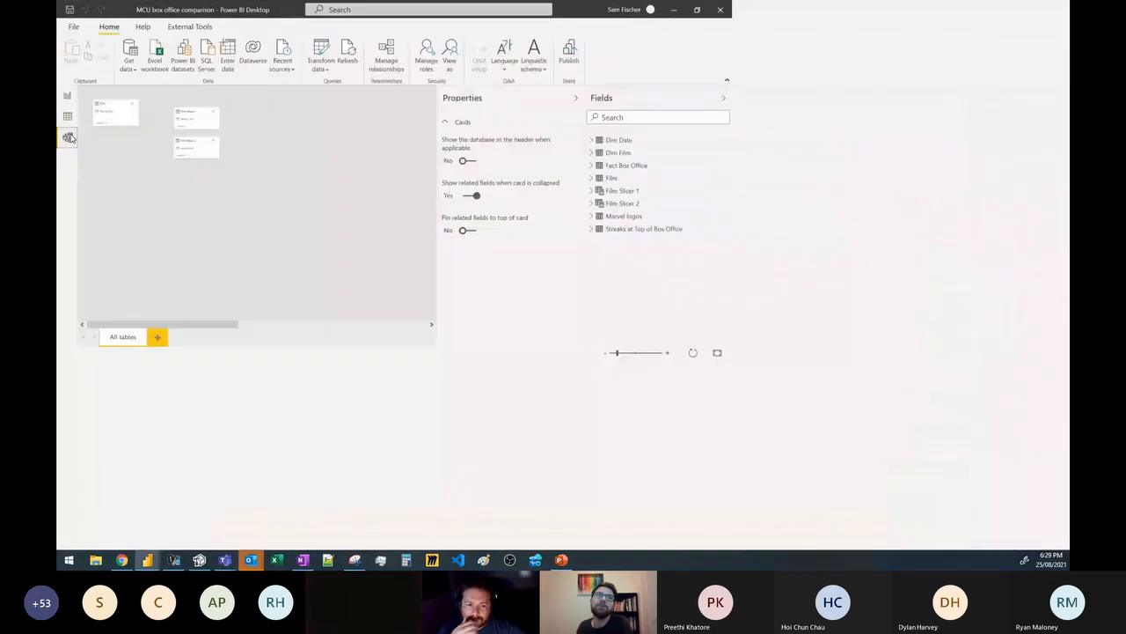
scroll(496, 488, up, 5)
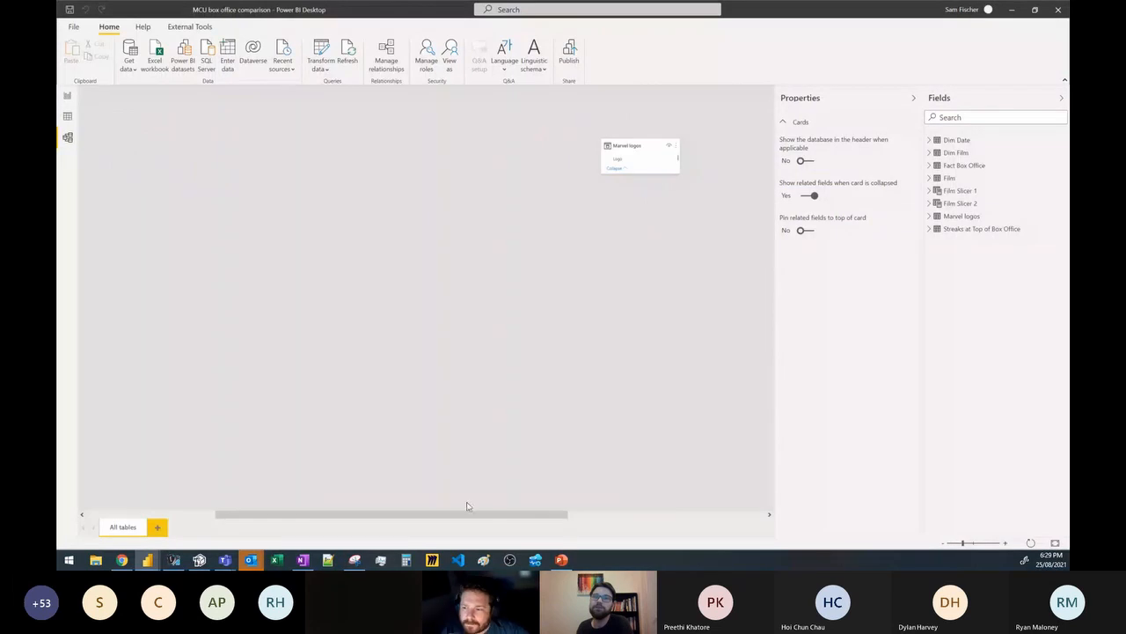
drag(471, 513, 707, 547)
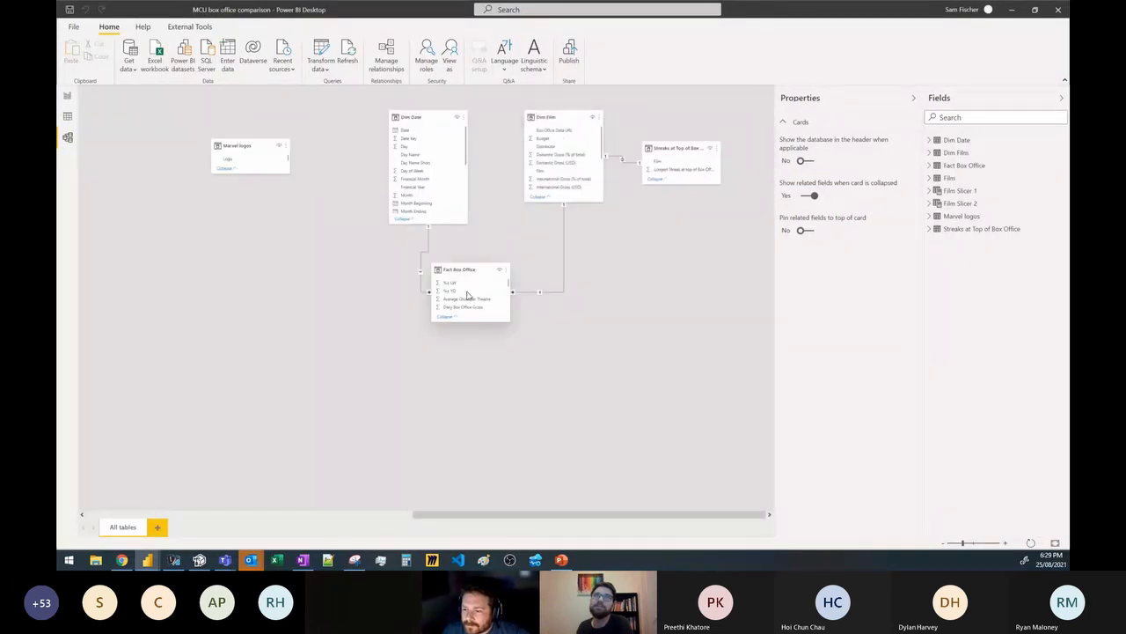
drag(467, 296, 486, 298)
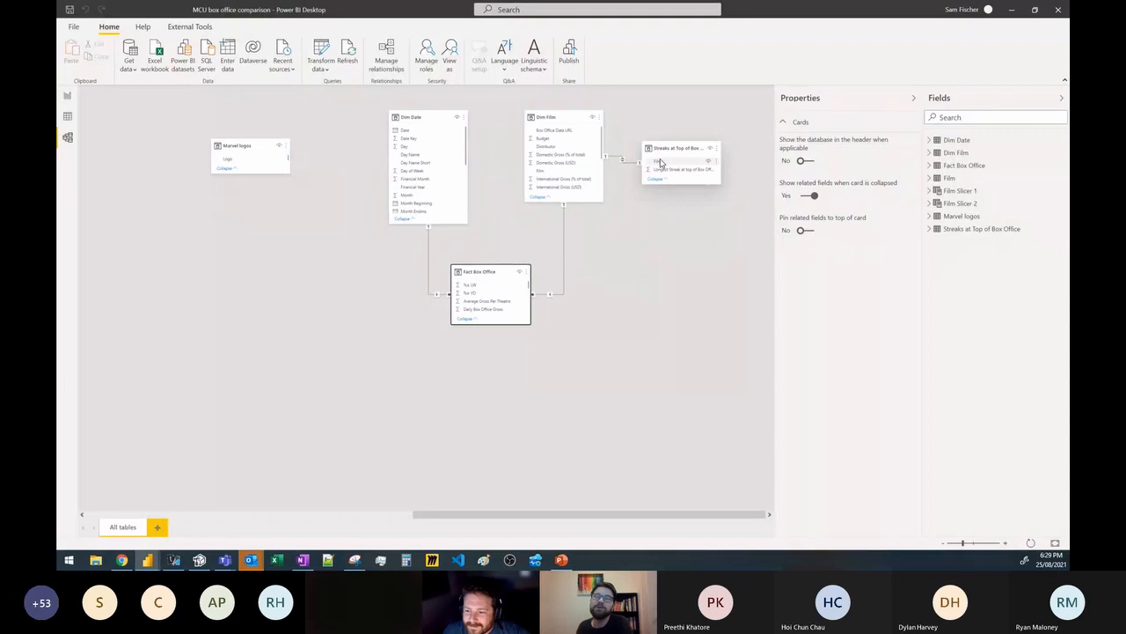
- Inspect the Film 1 slicer's Film Slicer 1 table definition and its relationships in the model, ending on the report page
click(69, 98)
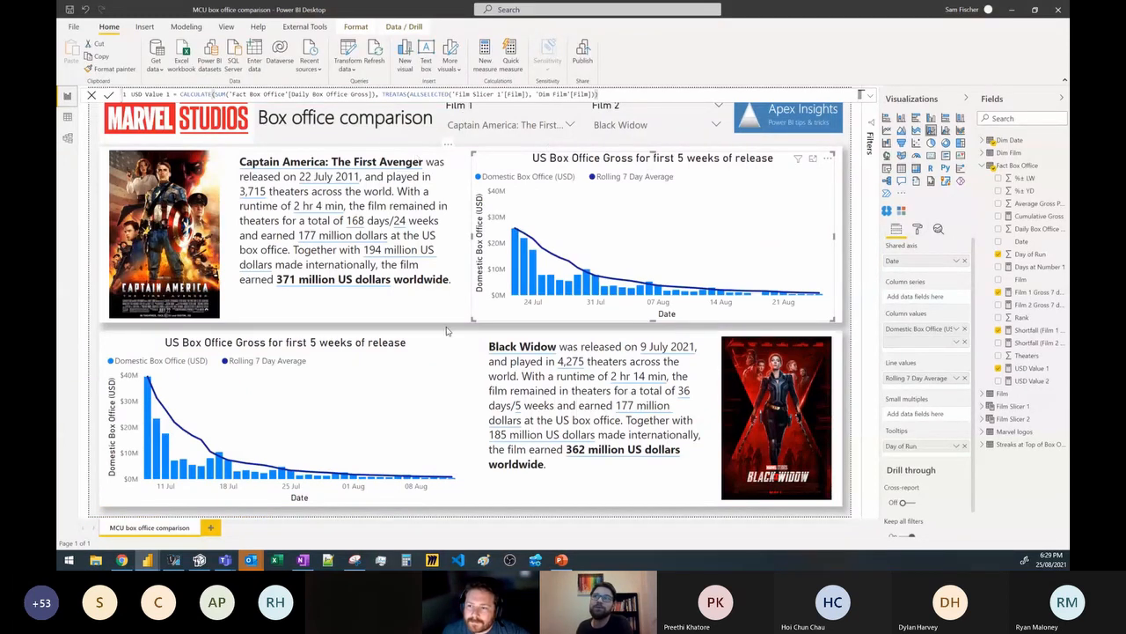
click(513, 109)
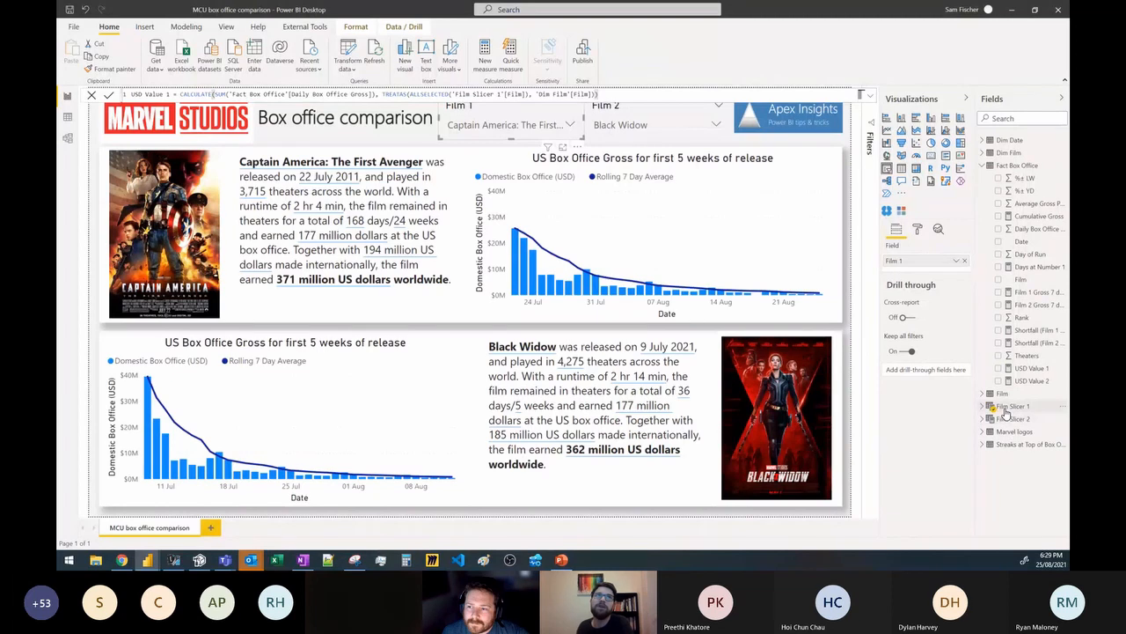
click(1009, 408)
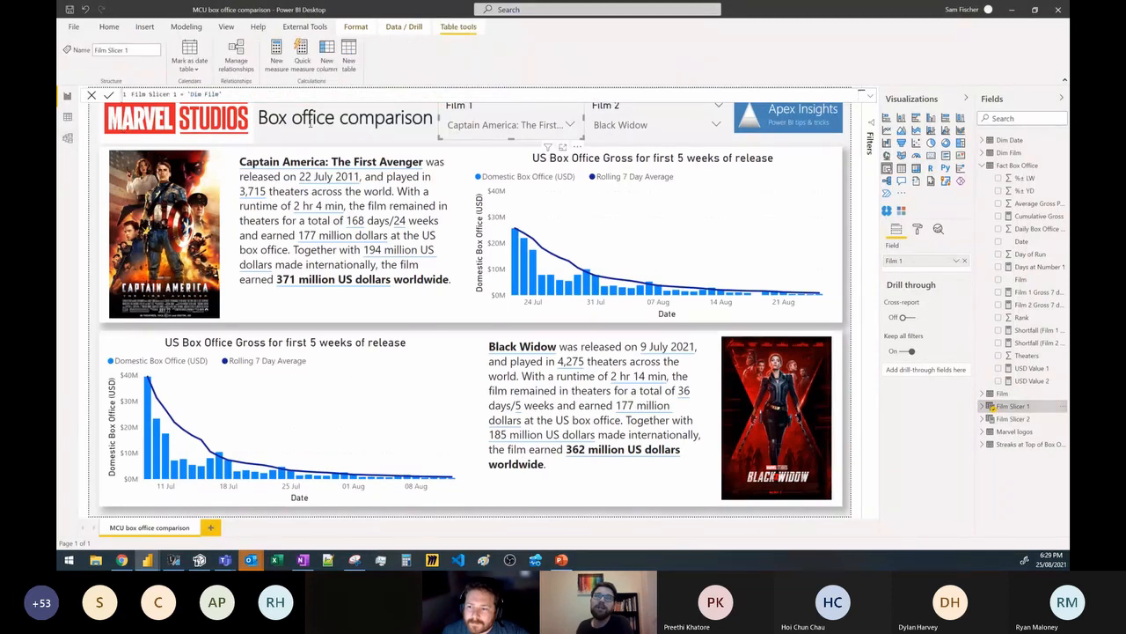
click(74, 139)
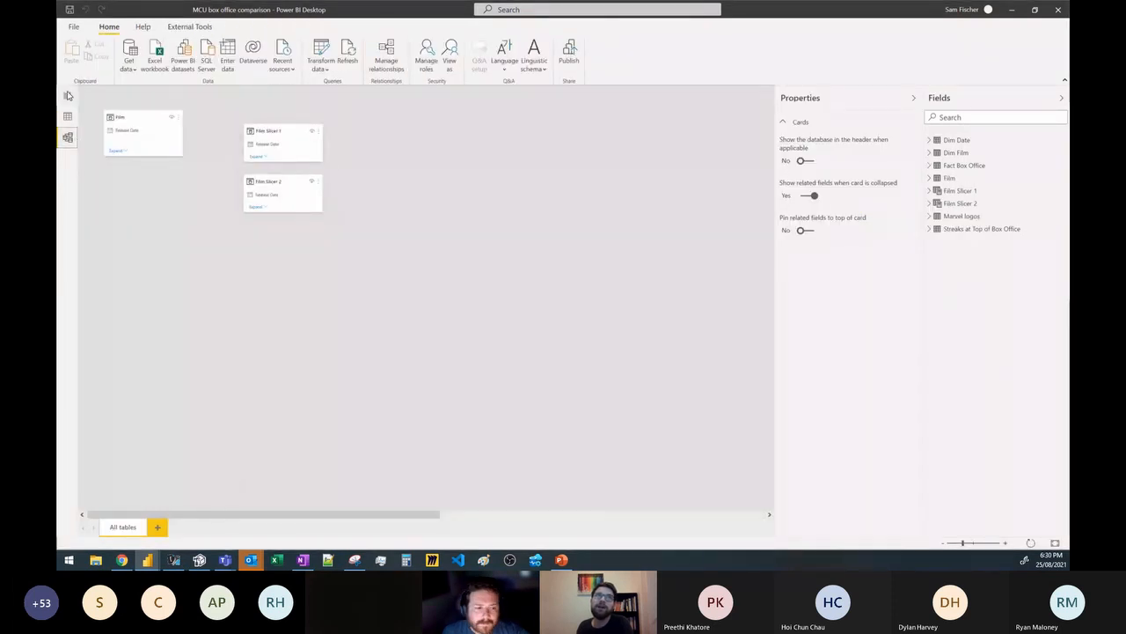
click(68, 95)
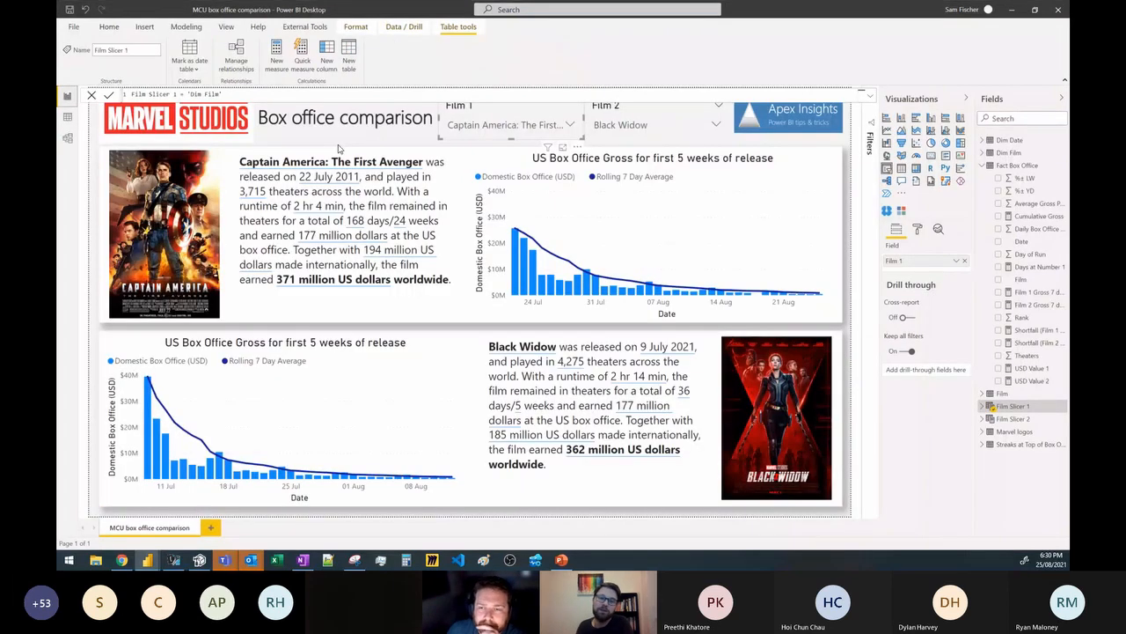